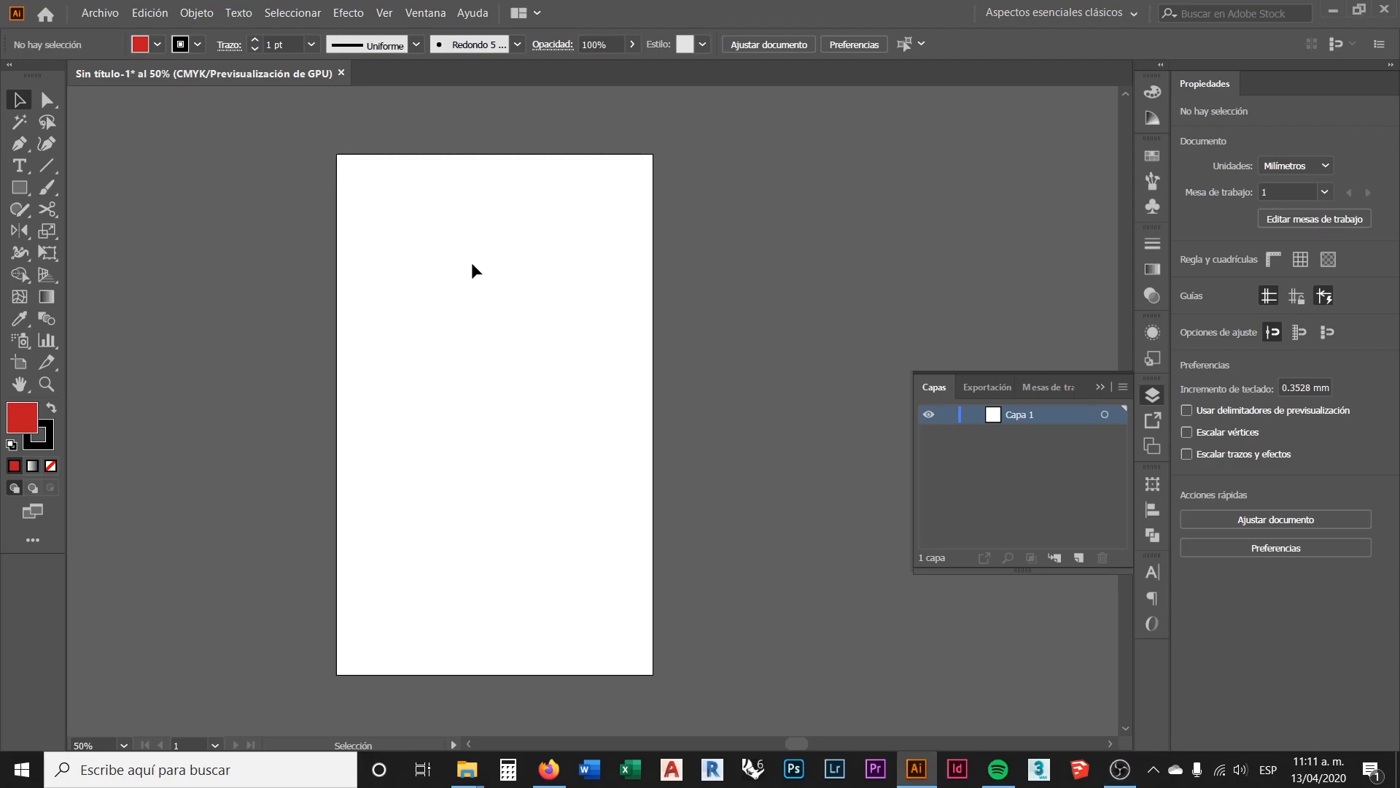
# Step: Draw three separate straight lines in the upper part of the artboard with the Line Segment tool
pyautogui.scroll(1, 474, 244)
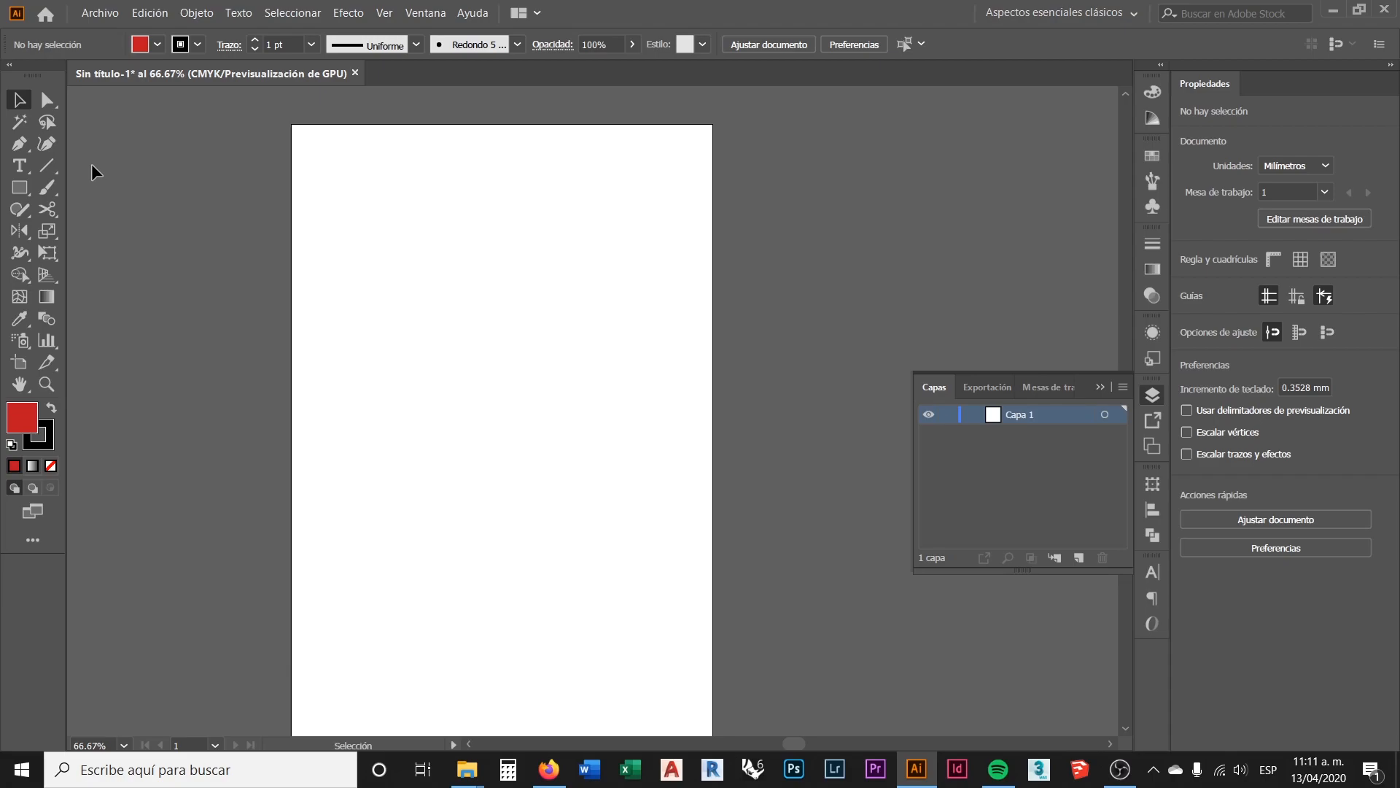
pyautogui.click(20, 148)
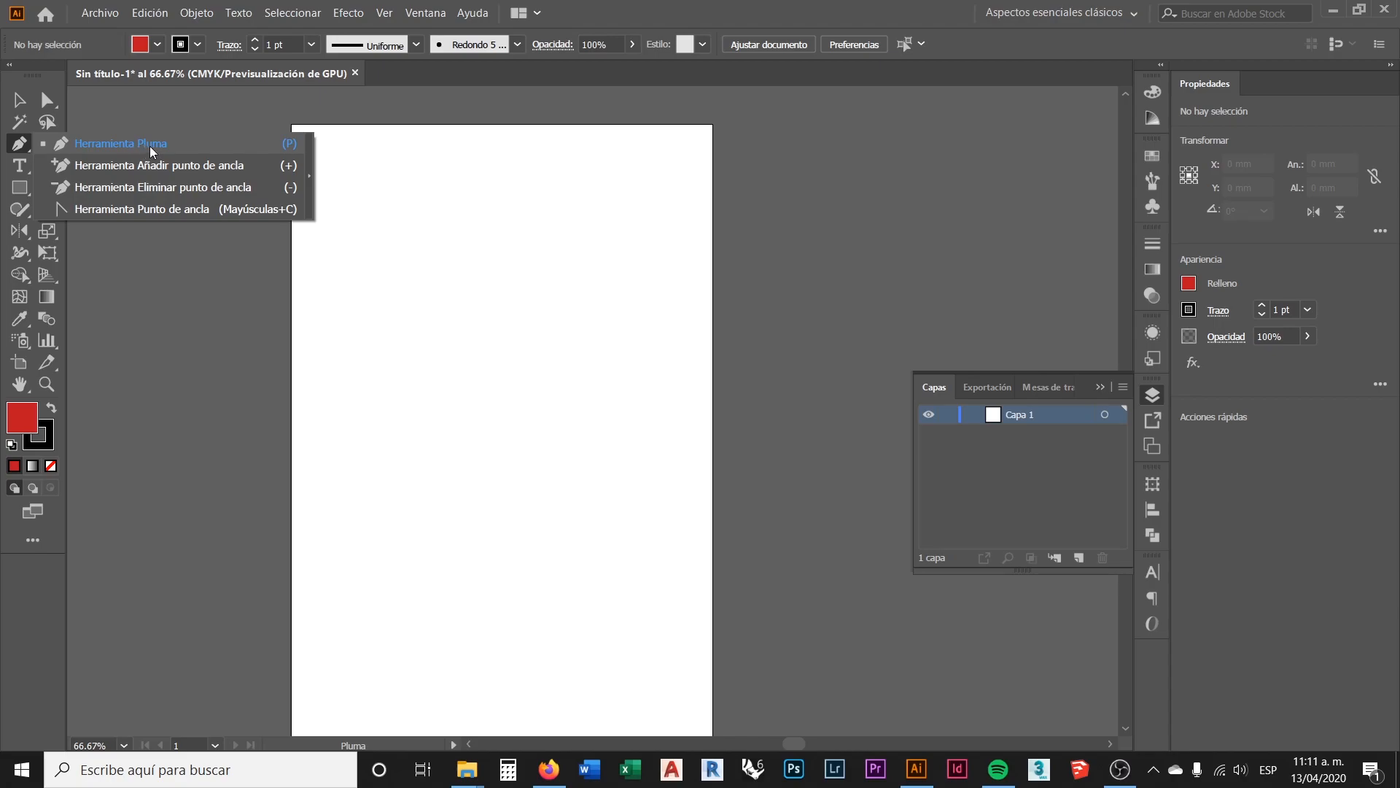
pyautogui.click(22, 146)
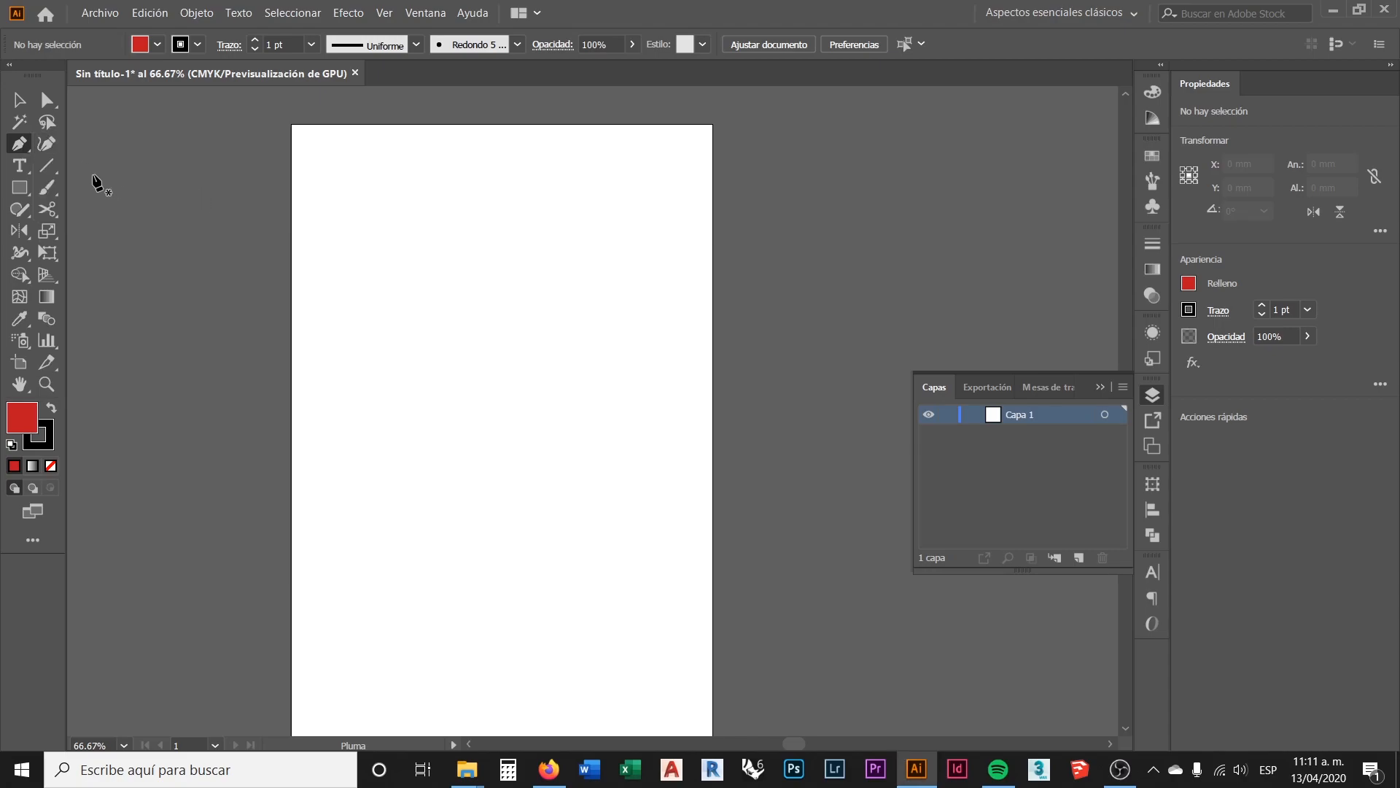
pyautogui.click(48, 167)
pyautogui.moveTo(415, 216); pyautogui.dragTo(481, 344)
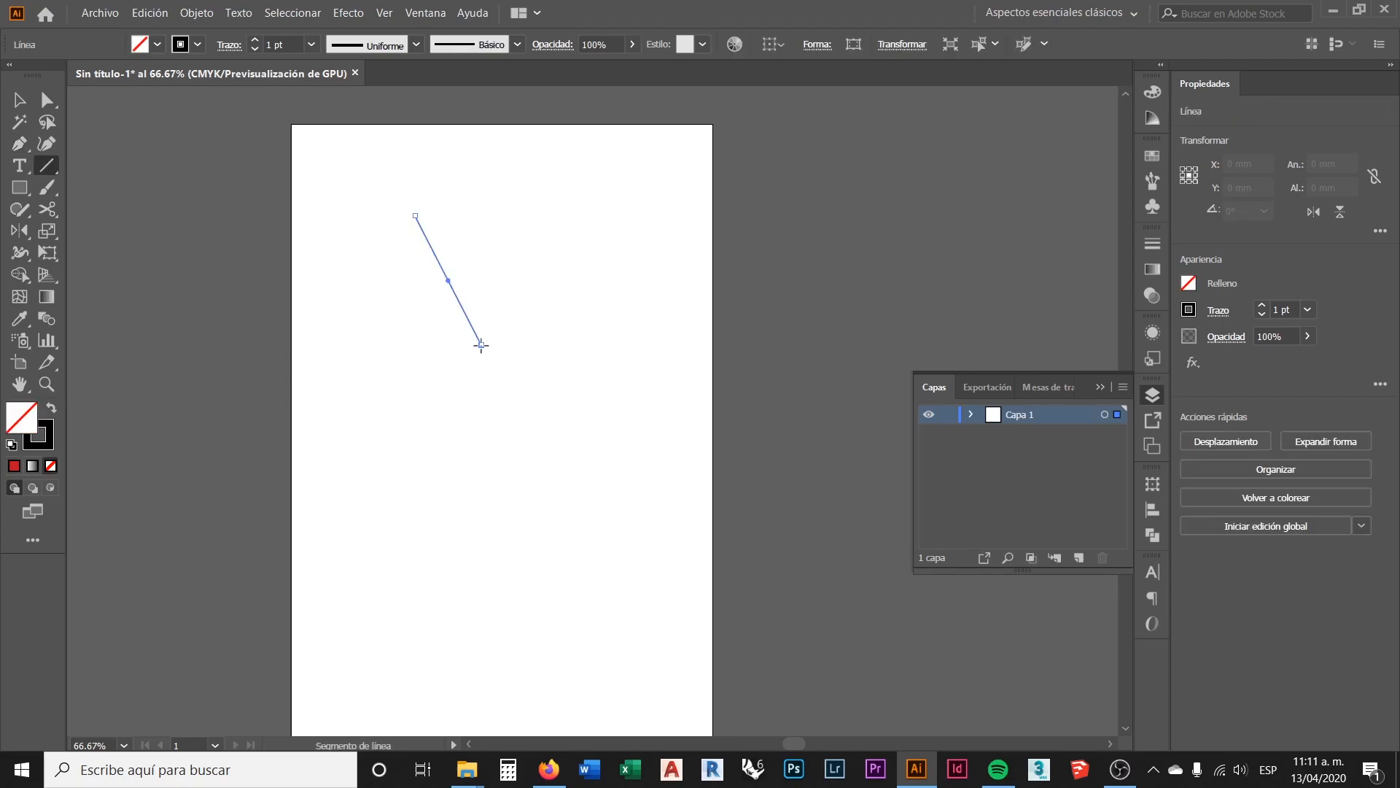
pyautogui.moveTo(595, 238); pyautogui.dragTo(494, 325)
pyautogui.moveTo(480, 207); pyautogui.dragTo(508, 262)
# Step: Select all three straight lines together and delete them from the artboard
pyautogui.press('v')
pyautogui.click(511, 339)
pyautogui.moveTo(556, 369); pyautogui.dragTo(426, 228)
pyautogui.press('Delete')
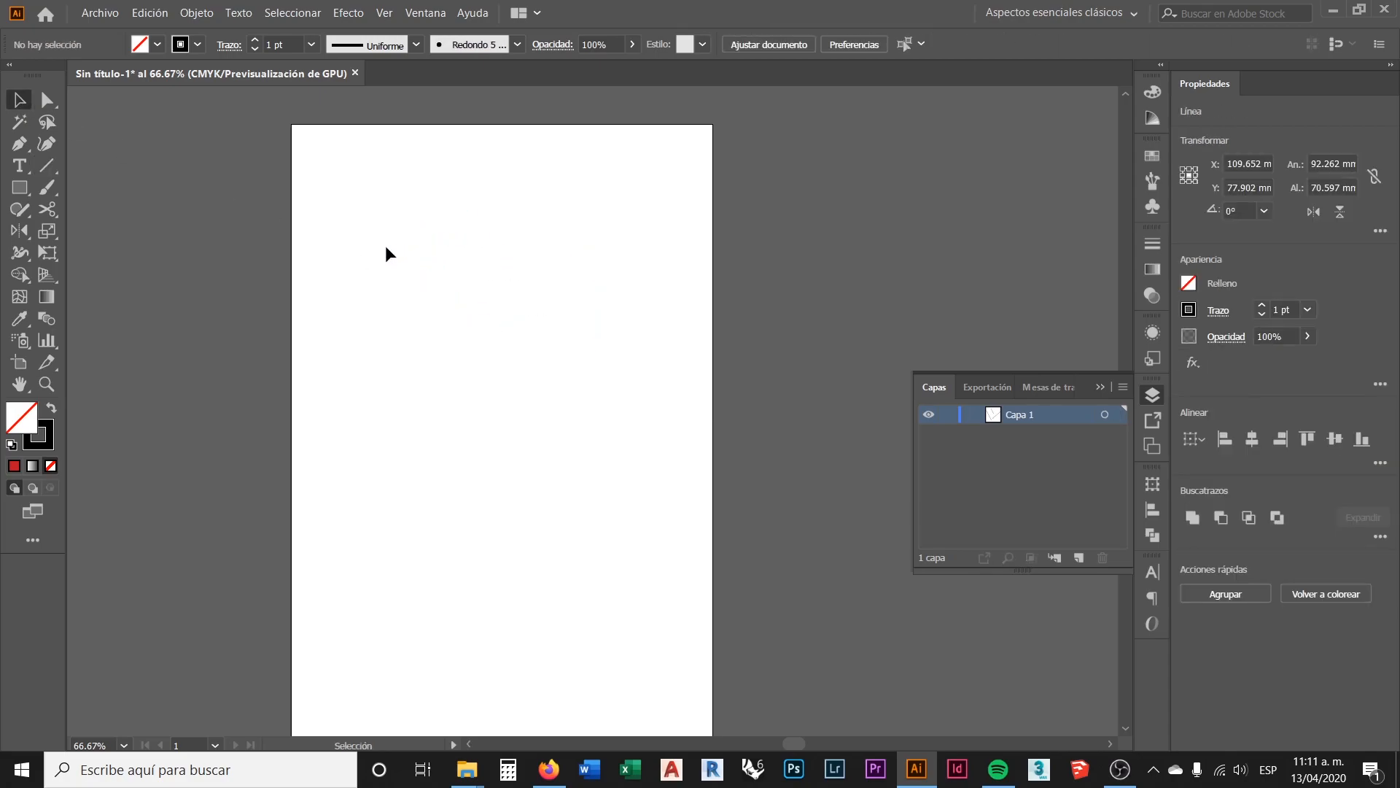
# Step: Draw a closed, angular eight-point shape about 147 mm wide and 178 mm high on the upper artboard with the Pen tool
pyautogui.moveTo(19, 143); pyautogui.dragTo(149, 147)
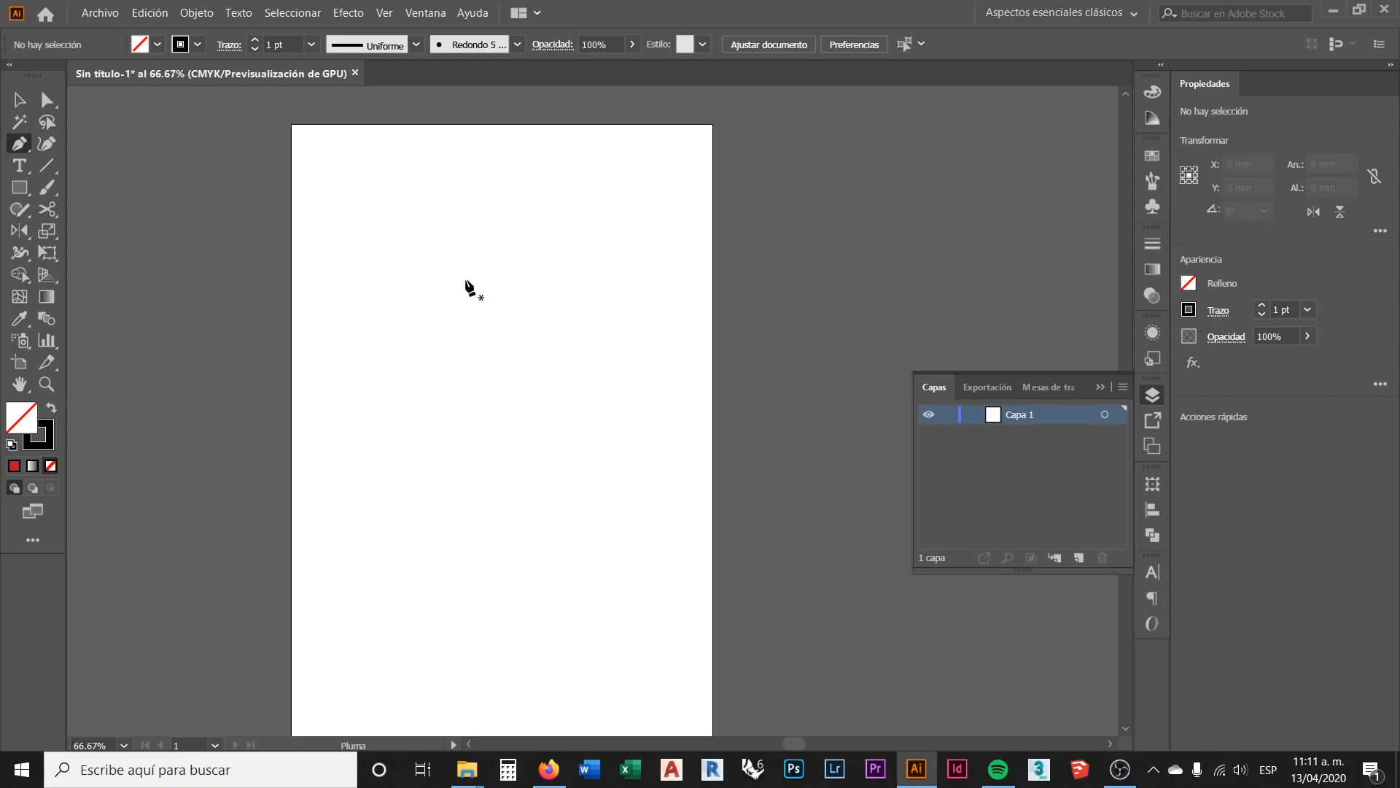
pyautogui.click(436, 223)
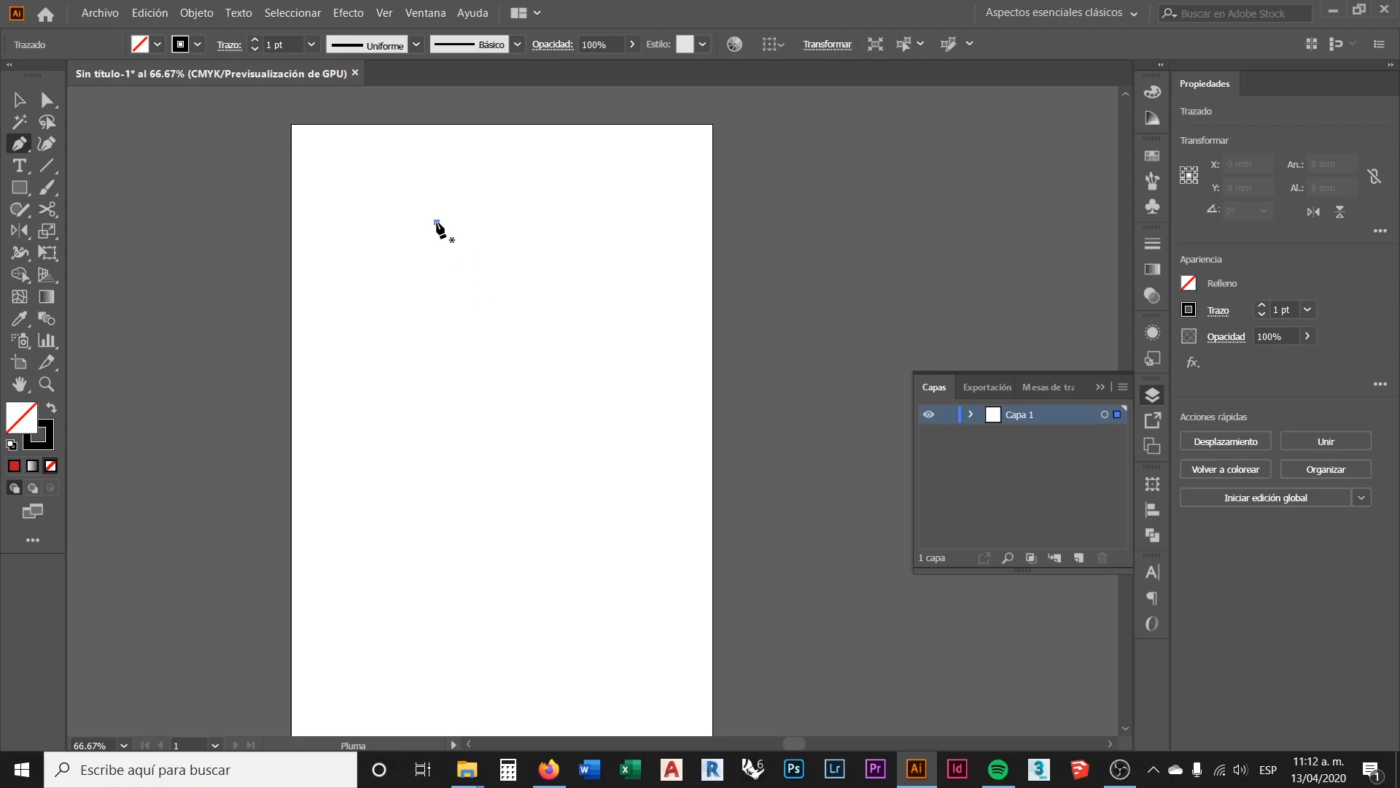
pyautogui.click(594, 326)
pyautogui.click(505, 426)
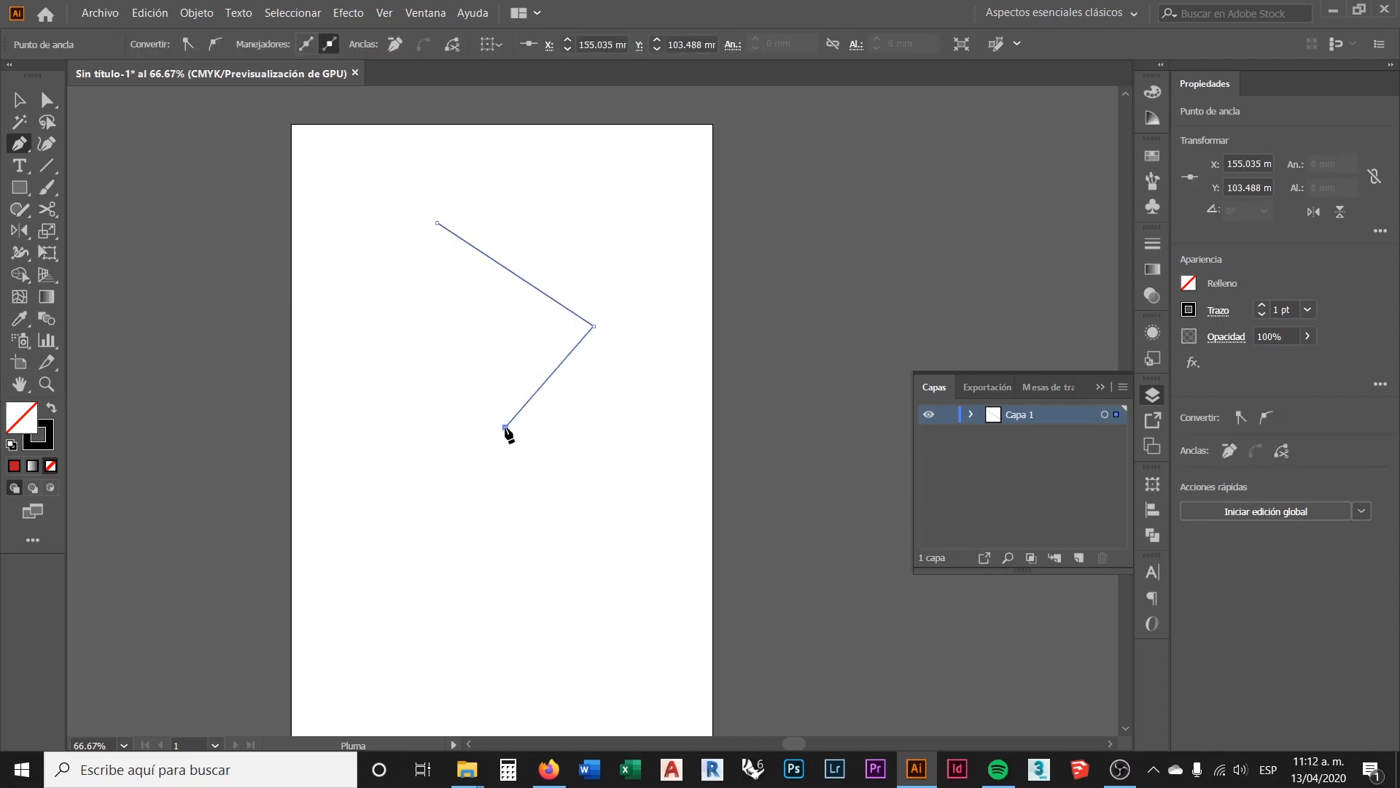
pyautogui.click(436, 330)
pyautogui.click(381, 380)
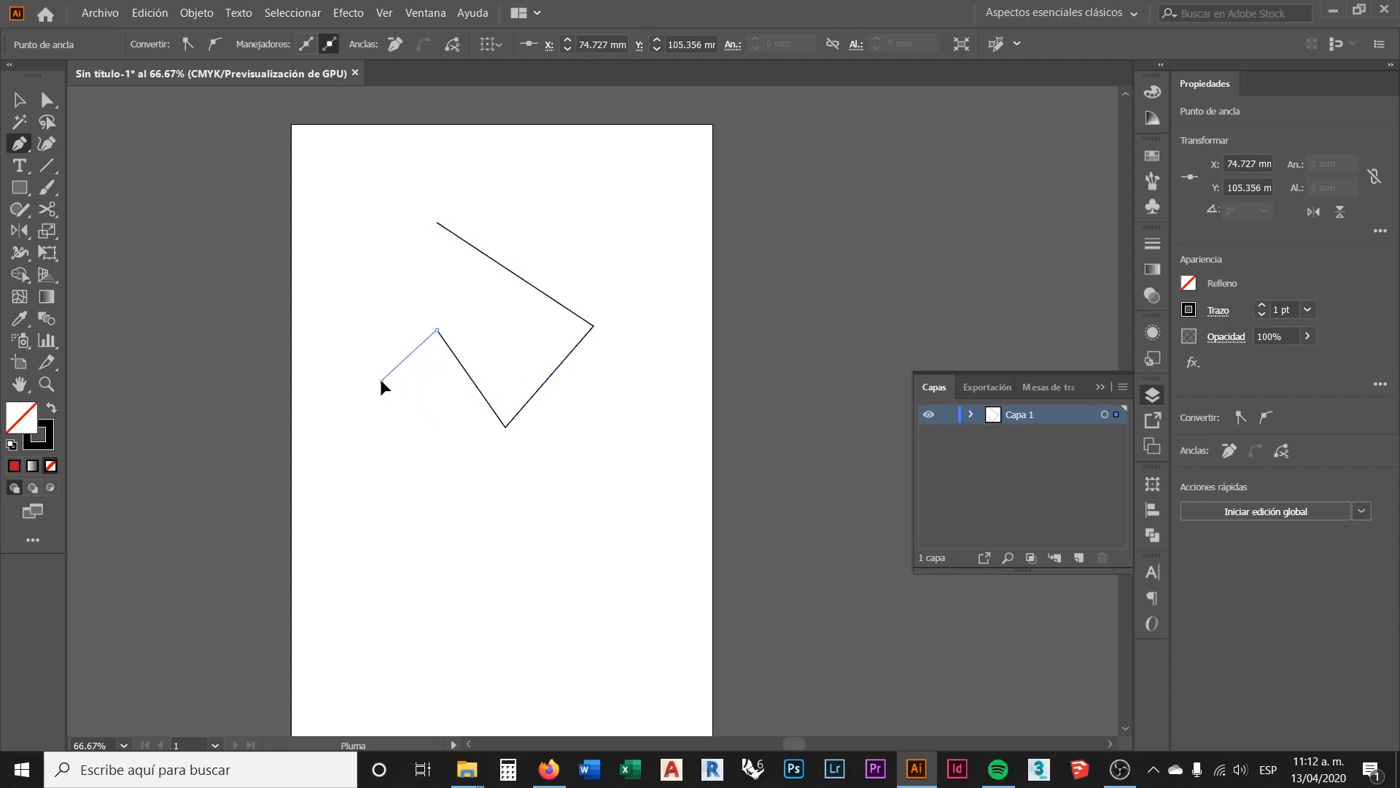
pyautogui.click(522, 527)
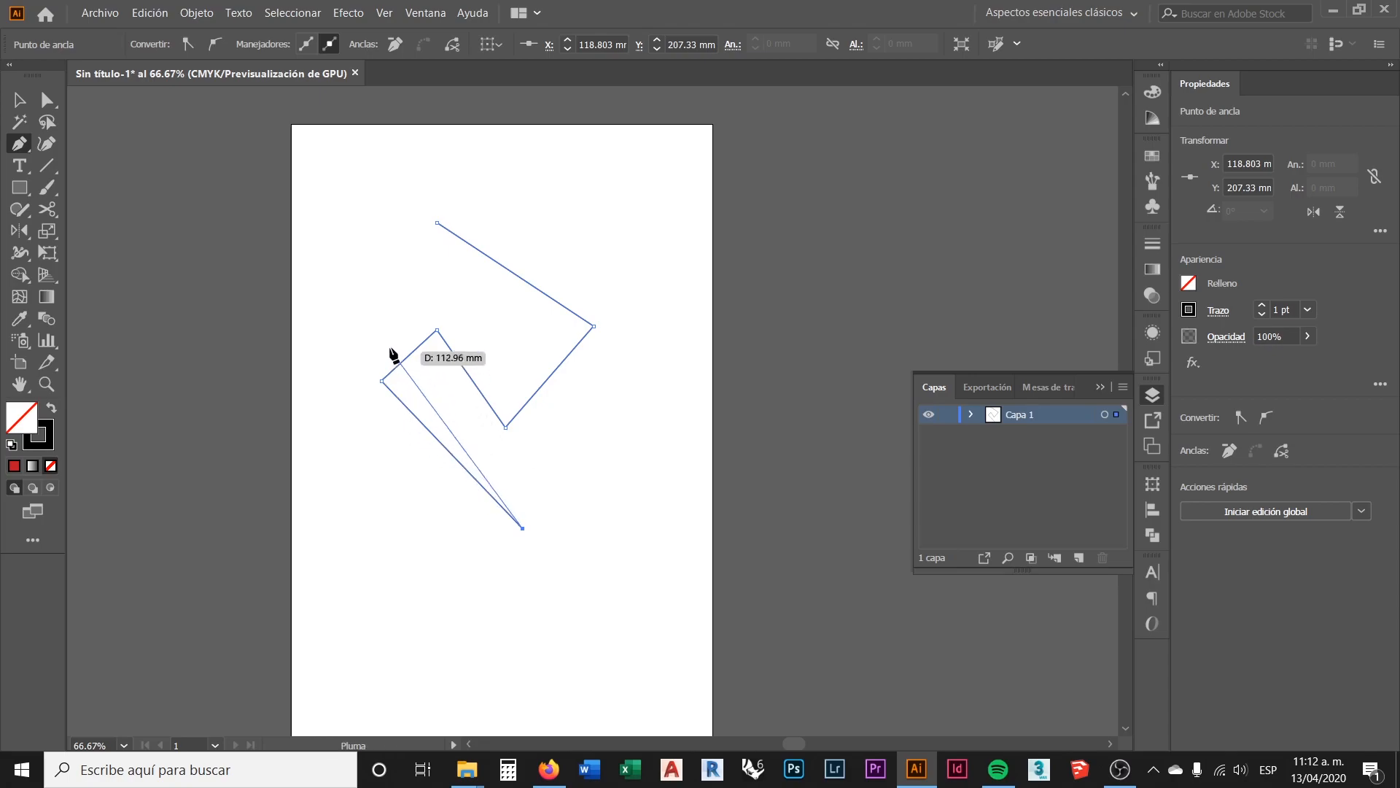
pyautogui.click(668, 269)
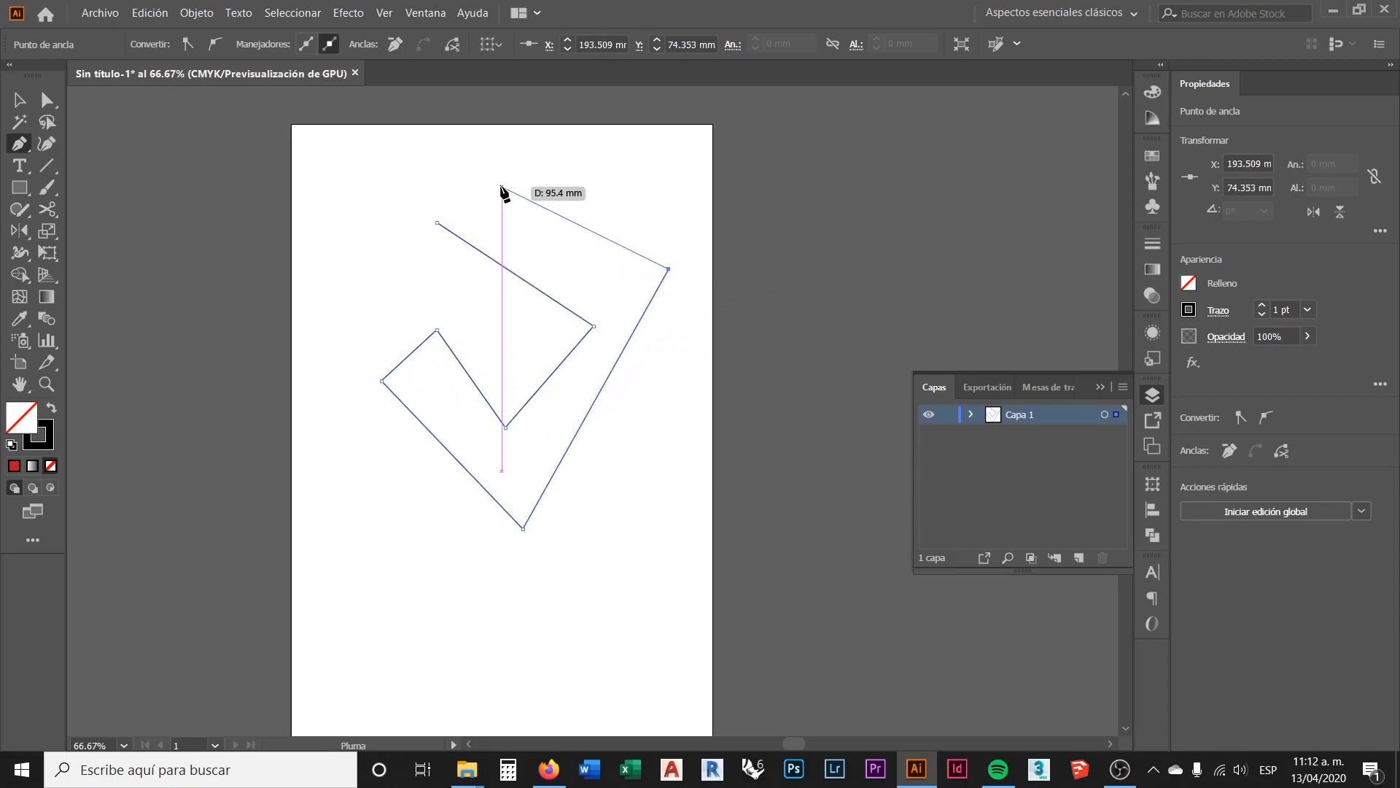
pyautogui.click(458, 181)
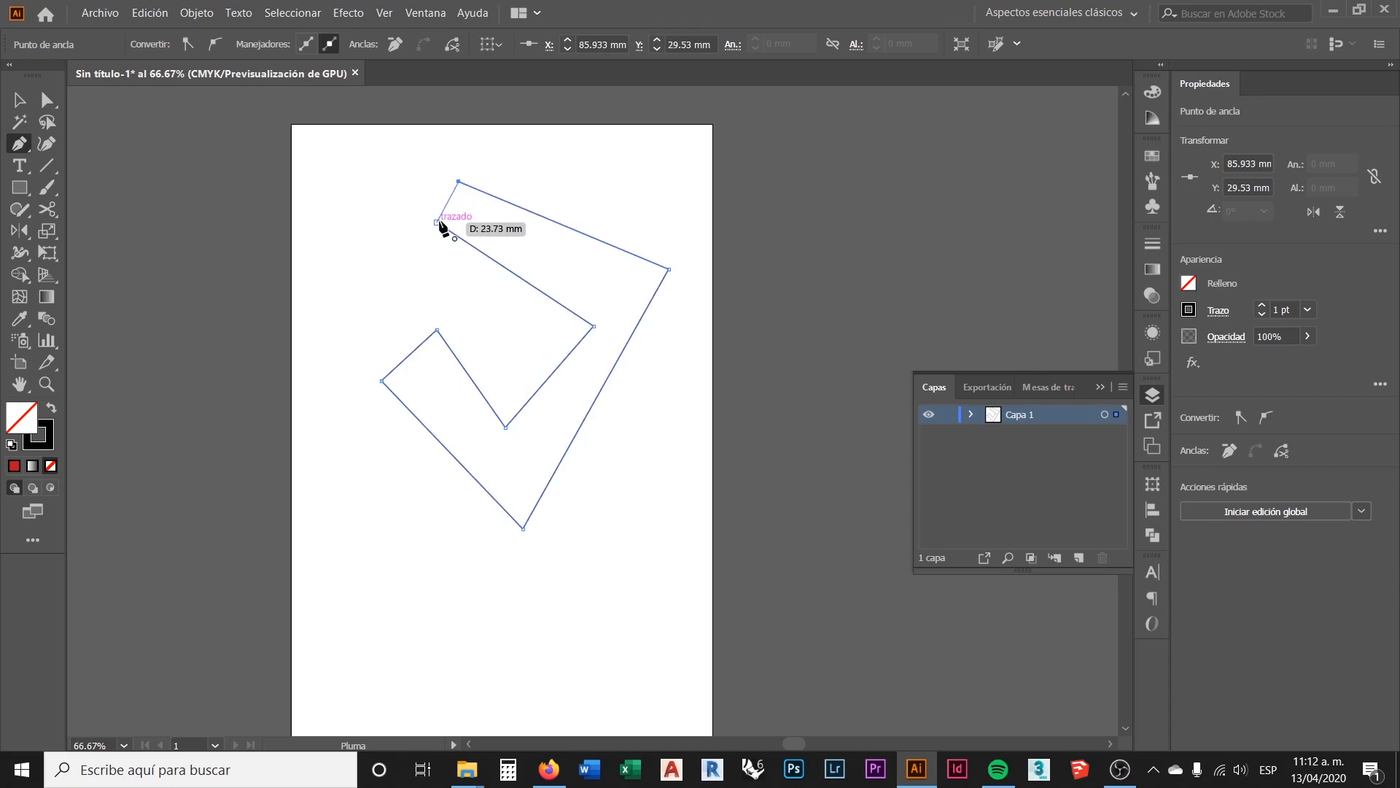
pyautogui.click(437, 222)
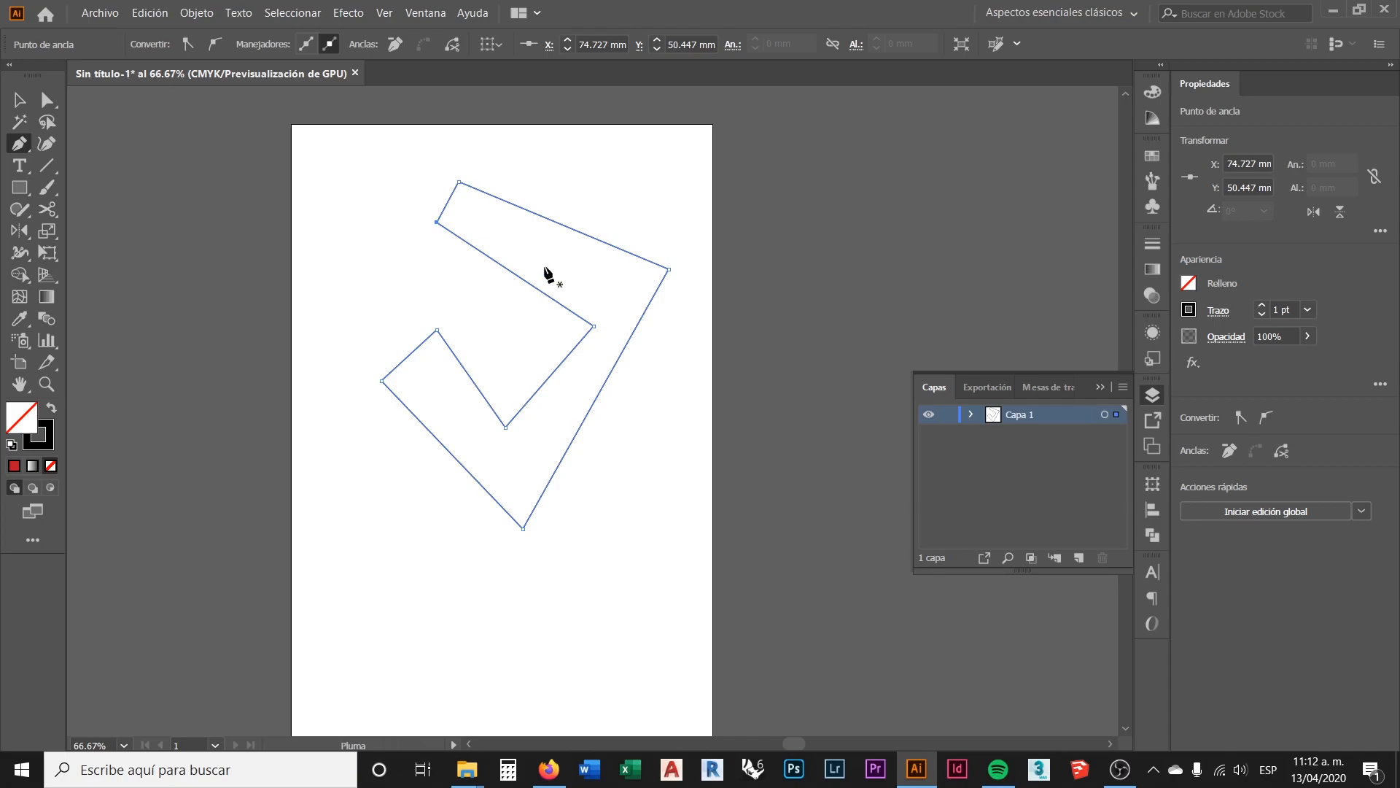
# Step: Draw an open zigzag path of three straight segments below and beside the closed shape, and end it without closing it
pyautogui.scroll(1, 553, 282)
pyautogui.scroll(2, 540, 317)
pyautogui.scroll(-1, 511, 319)
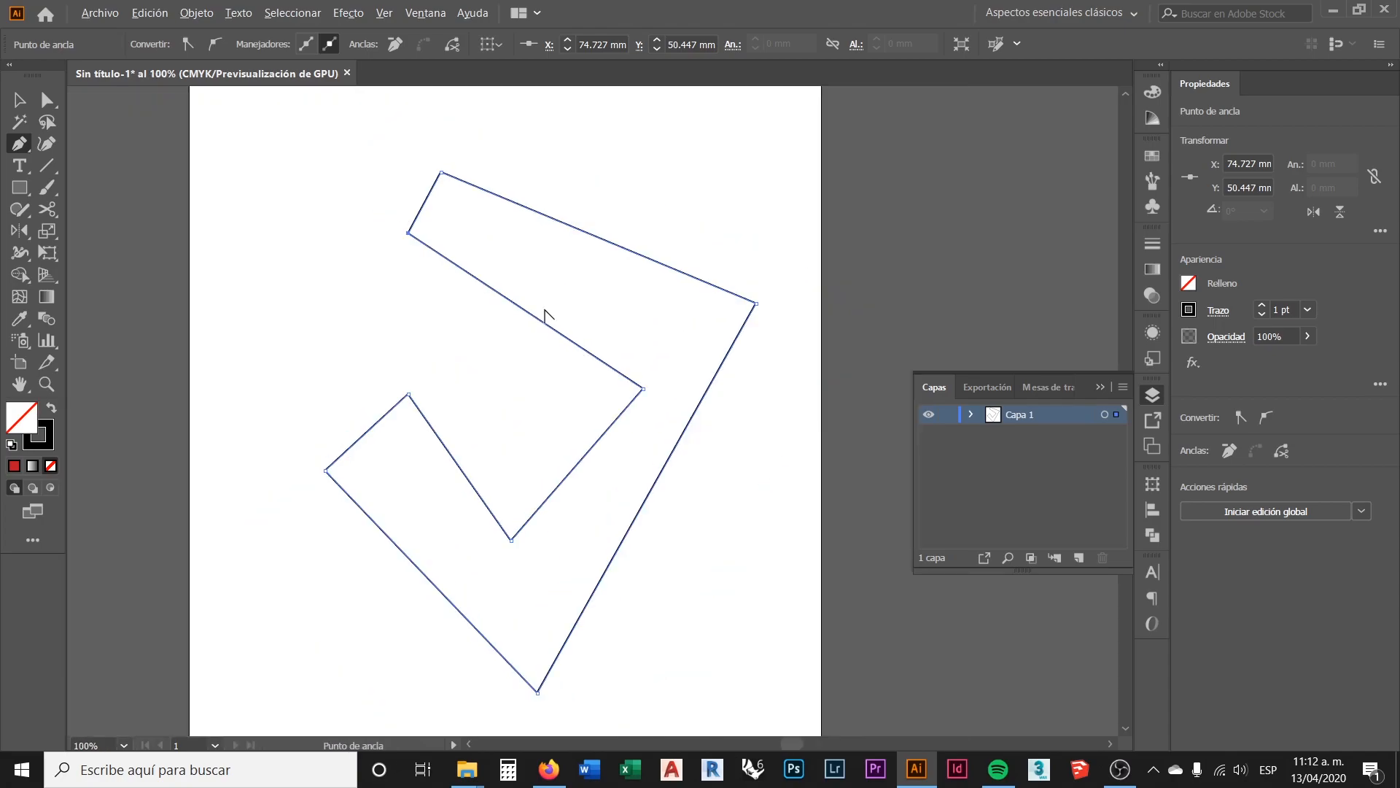
pyautogui.scroll(-1, 541, 310)
pyautogui.scroll(-2, 534, 314)
pyautogui.click(304, 418)
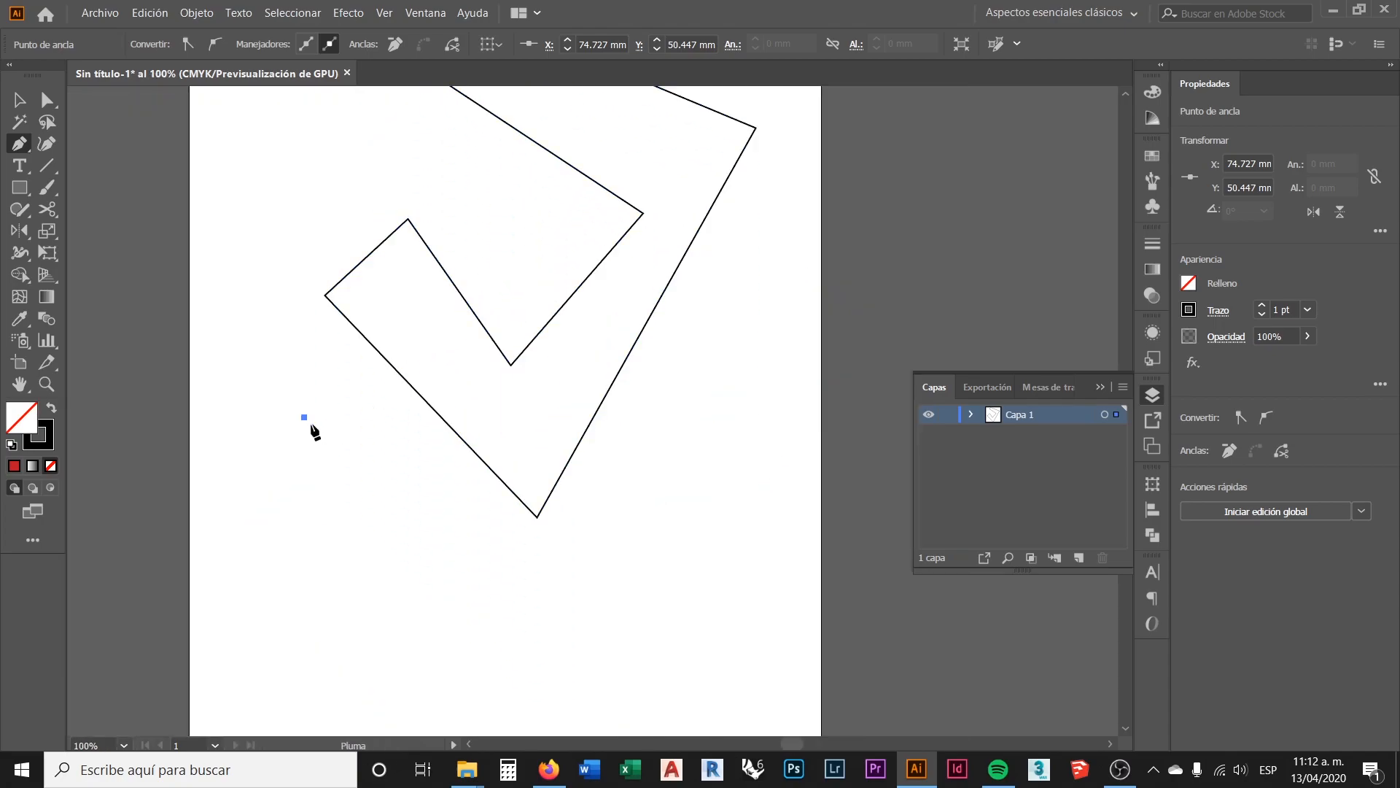
pyautogui.click(430, 548)
pyautogui.click(339, 609)
pyautogui.click(447, 634)
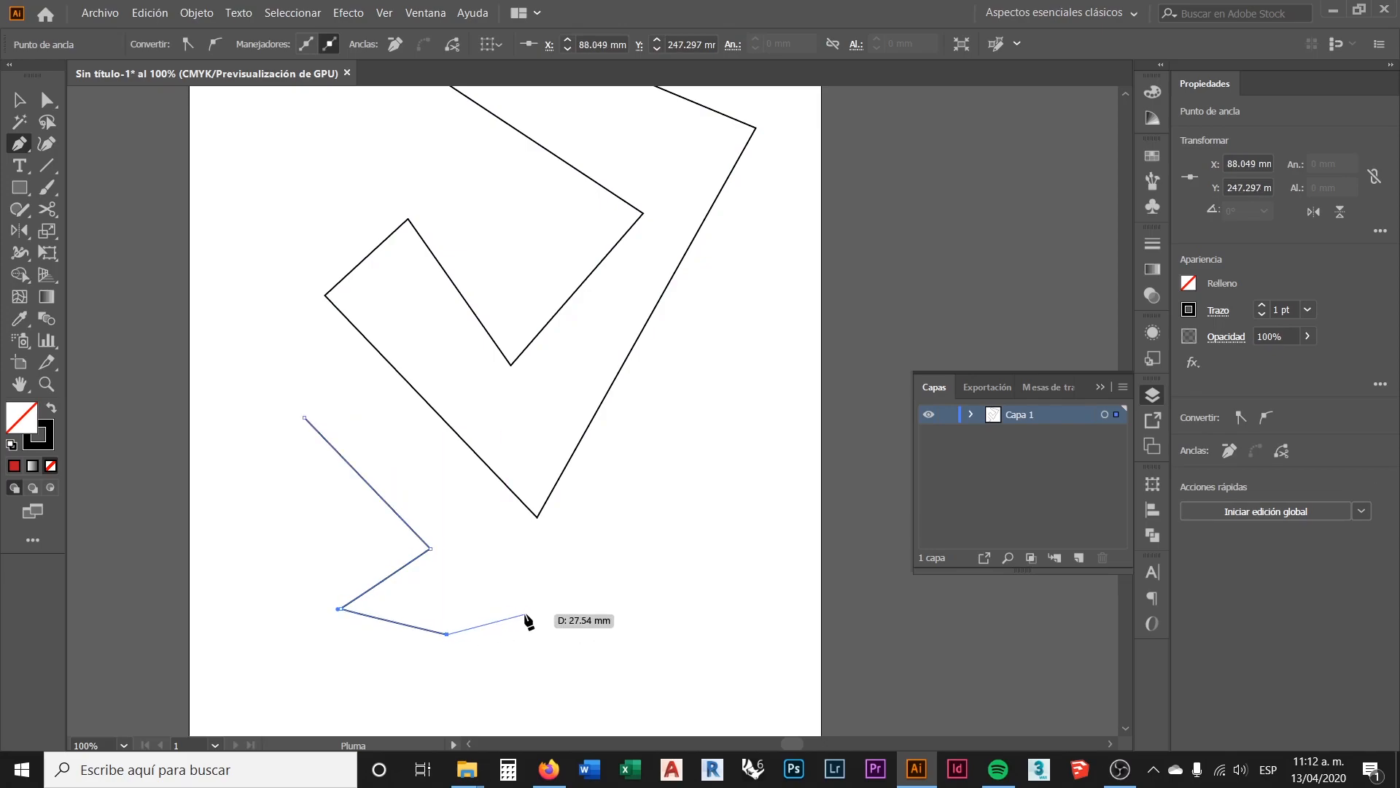
pyautogui.scroll(-1, 516, 597)
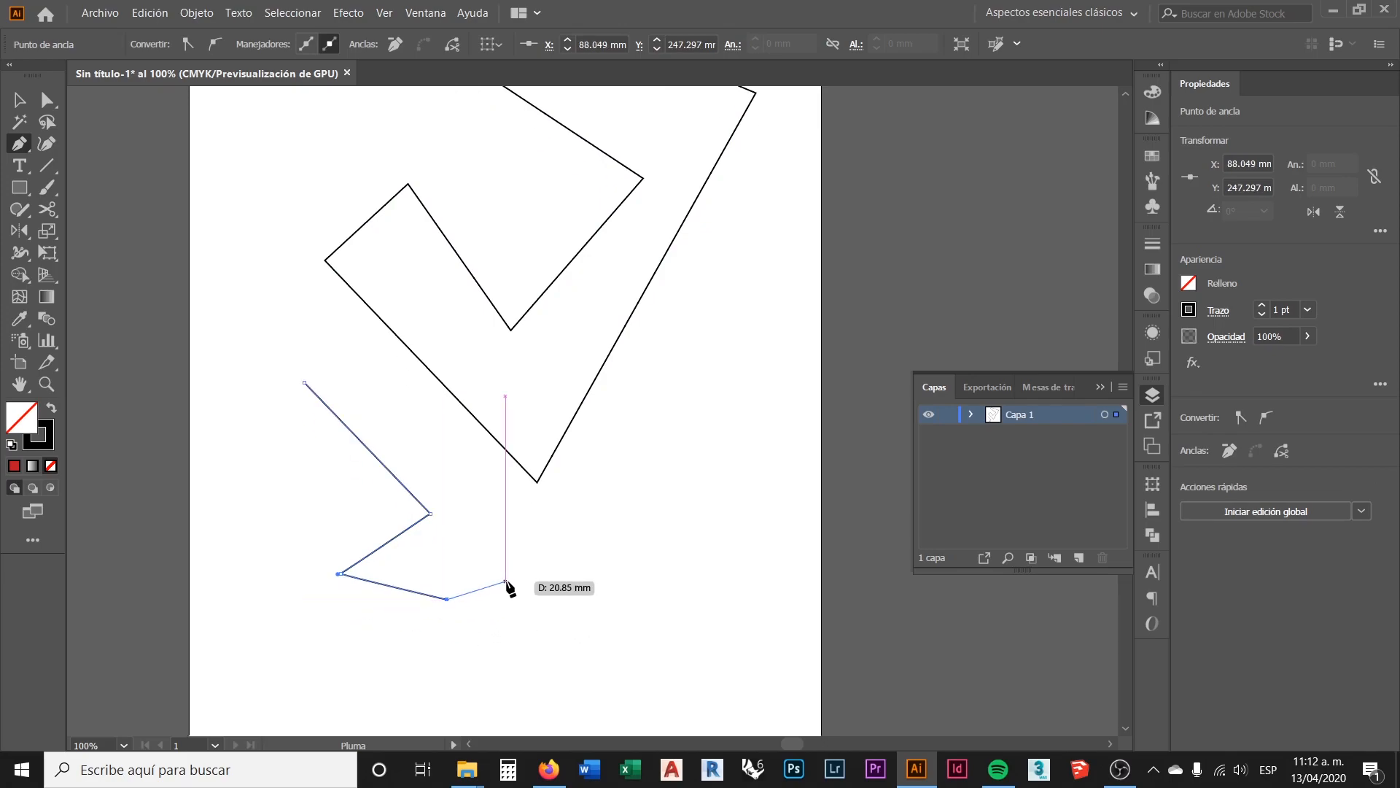
pyautogui.press('Escape')
# Step: Inspect the closed shape and the open zigzag with the Selection tool, selecting and deselecting the paths
pyautogui.scroll(-1, 561, 518)
pyautogui.scroll(1, 530, 516)
pyautogui.scroll(5, 518, 455)
pyautogui.click(19, 100)
pyautogui.click(387, 274)
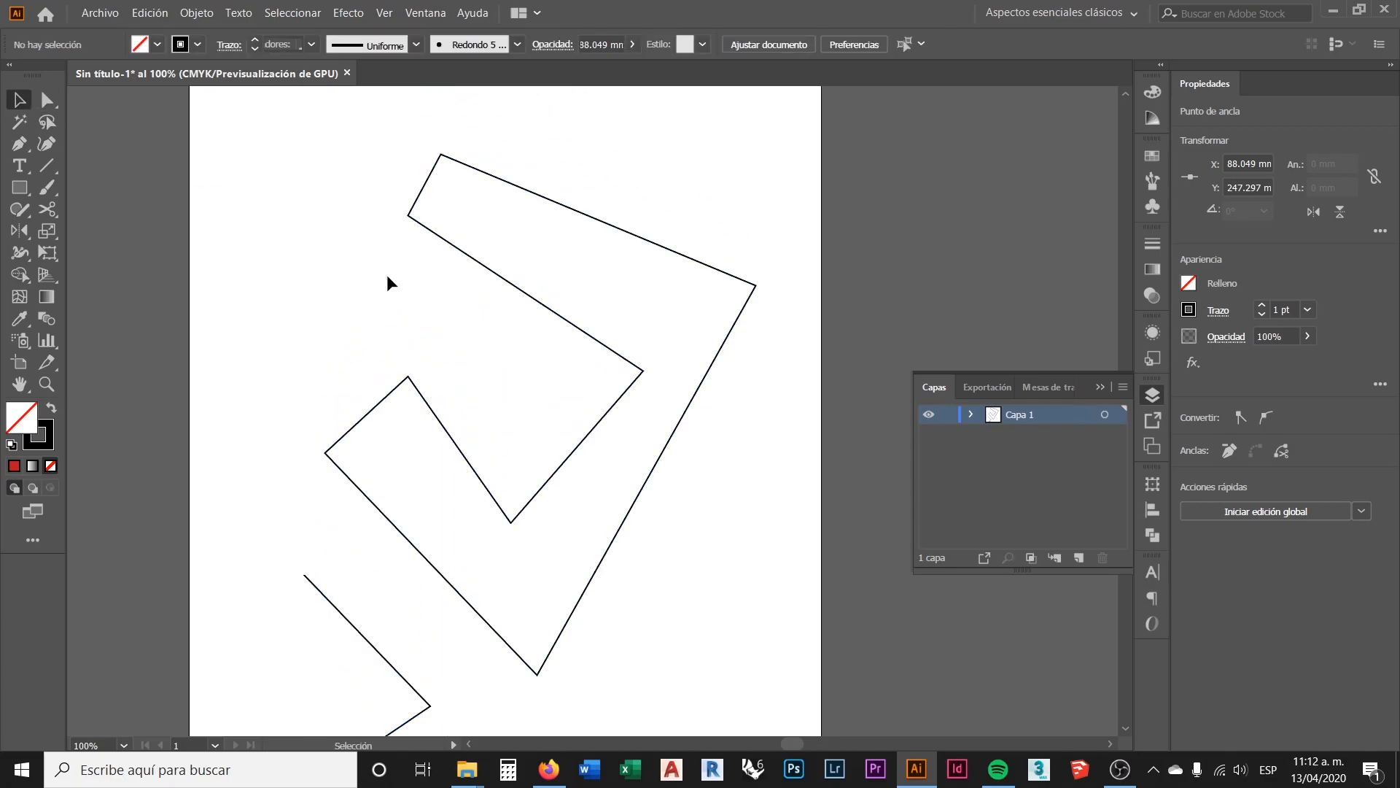
pyautogui.click(467, 255)
pyautogui.click(302, 275)
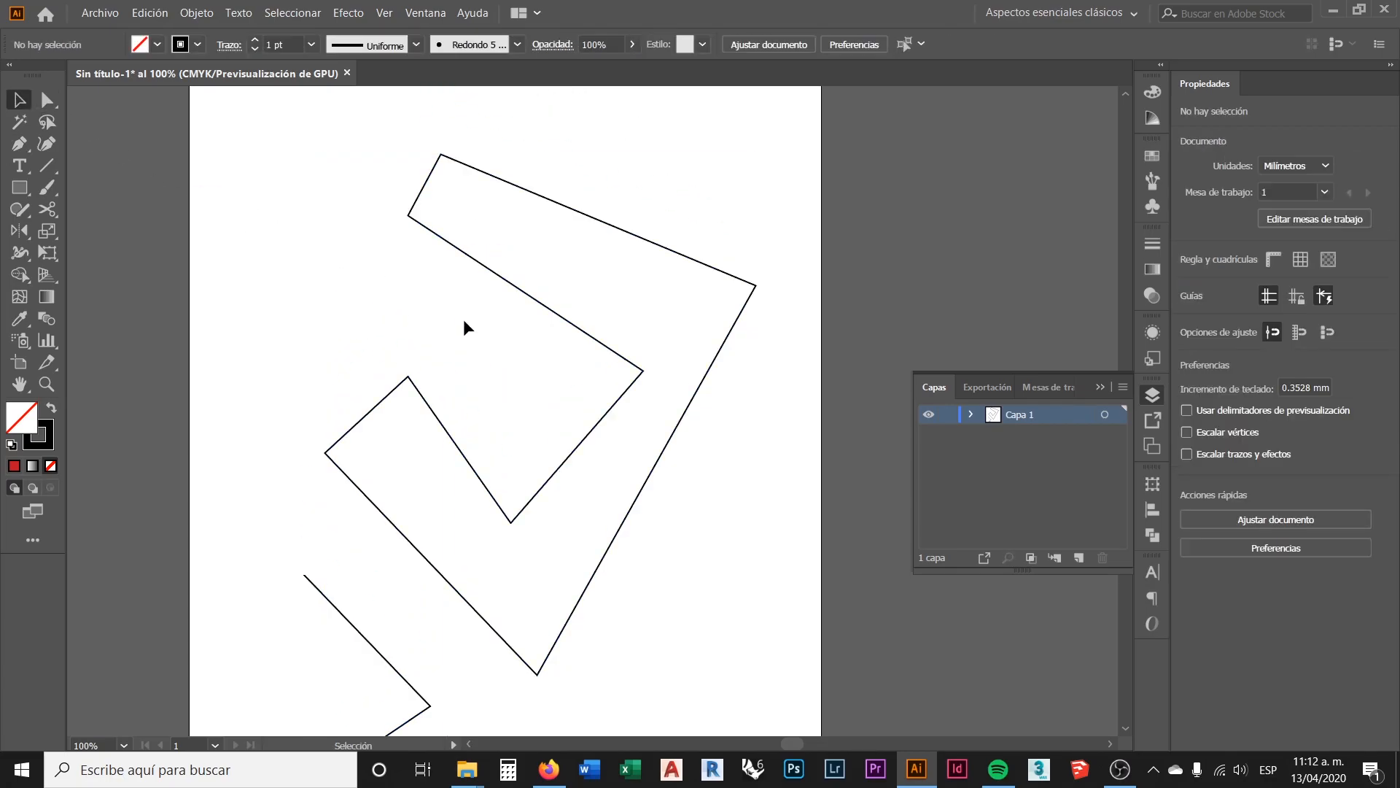
pyautogui.click(547, 312)
pyautogui.scroll(-4, 509, 350)
pyautogui.click(282, 313)
pyautogui.click(334, 482)
pyautogui.click(665, 406)
pyautogui.scroll(3, 665, 400)
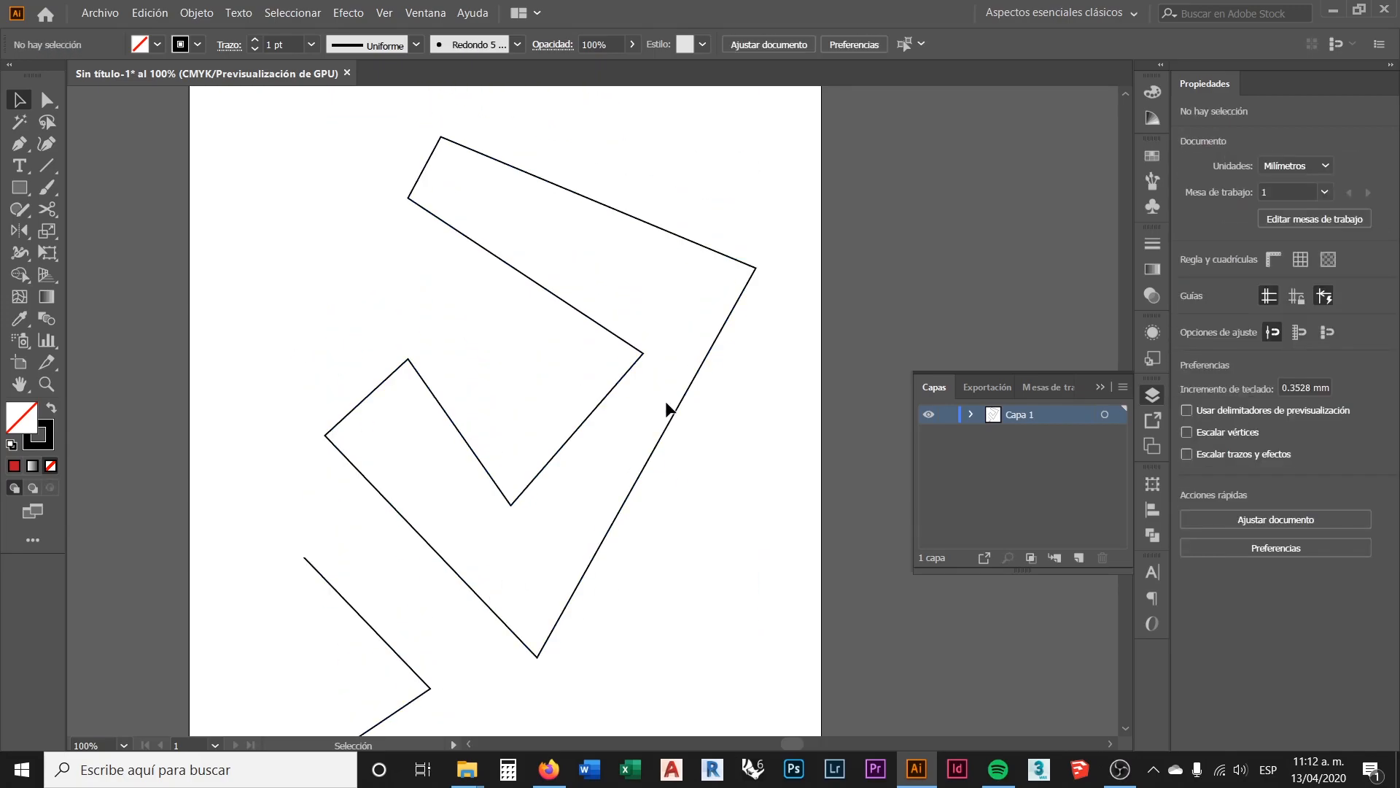
# Step: Select the closed eight-point shape and give it a dark green fill
pyautogui.click(678, 398)
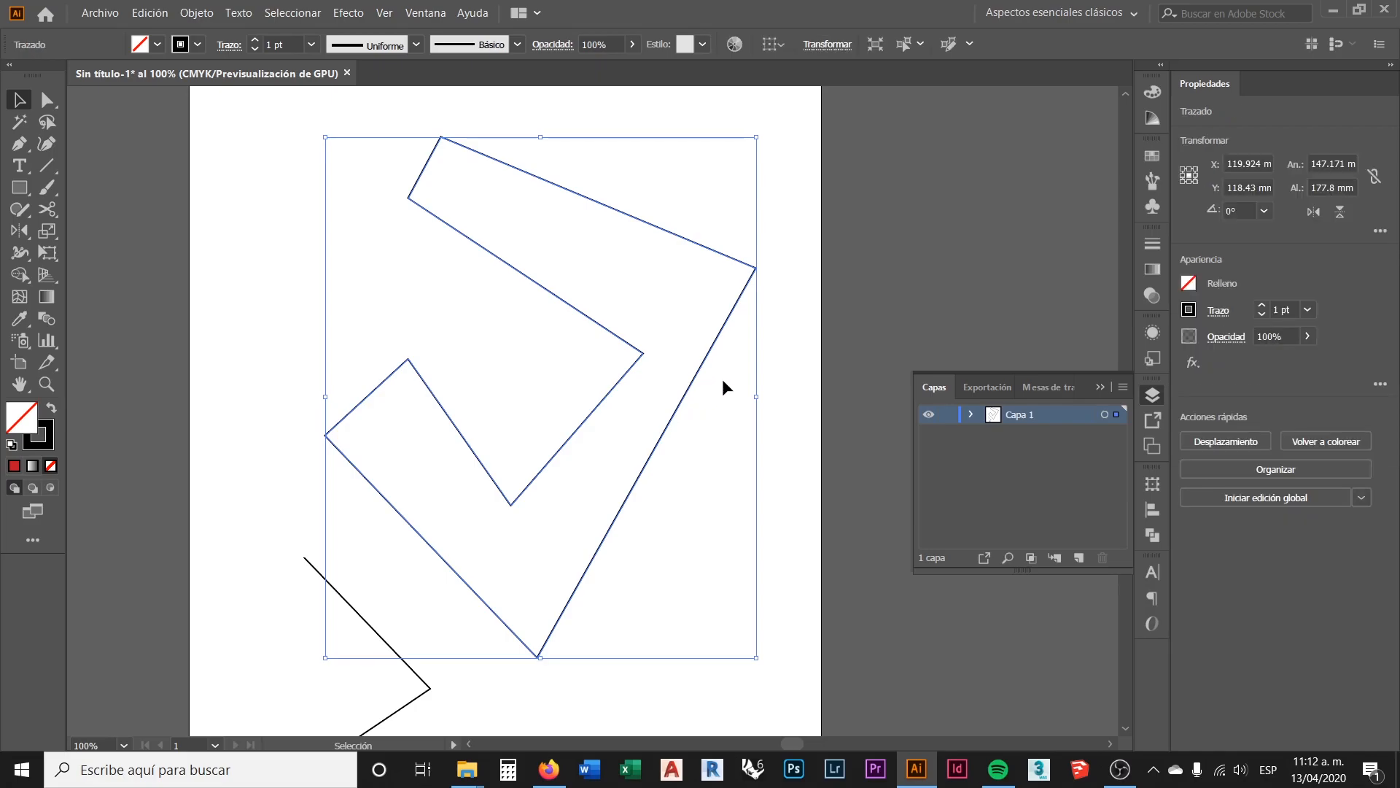
pyautogui.click(780, 313)
pyautogui.click(737, 304)
pyautogui.click(196, 45)
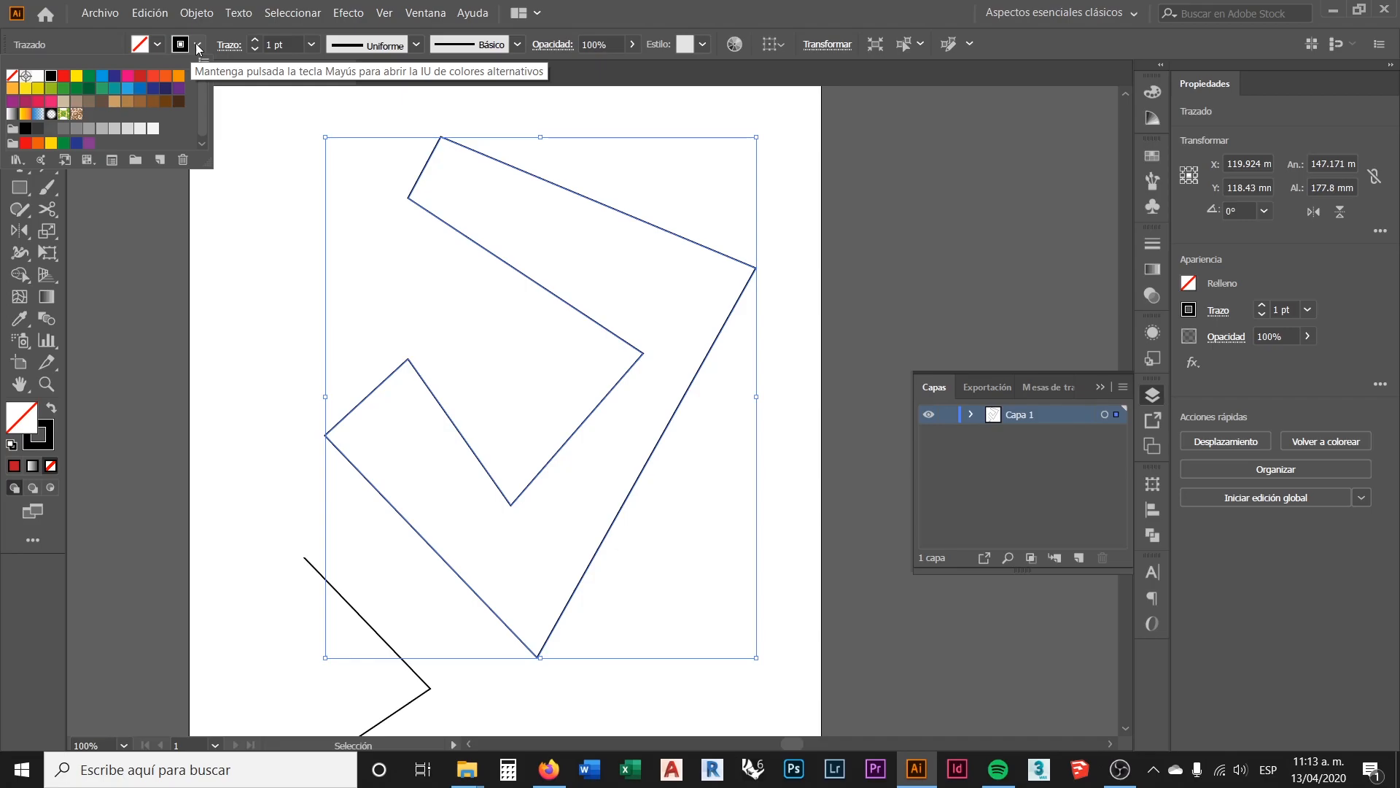
pyautogui.click(313, 46)
pyautogui.click(312, 45)
pyautogui.click(312, 45)
pyautogui.click(157, 45)
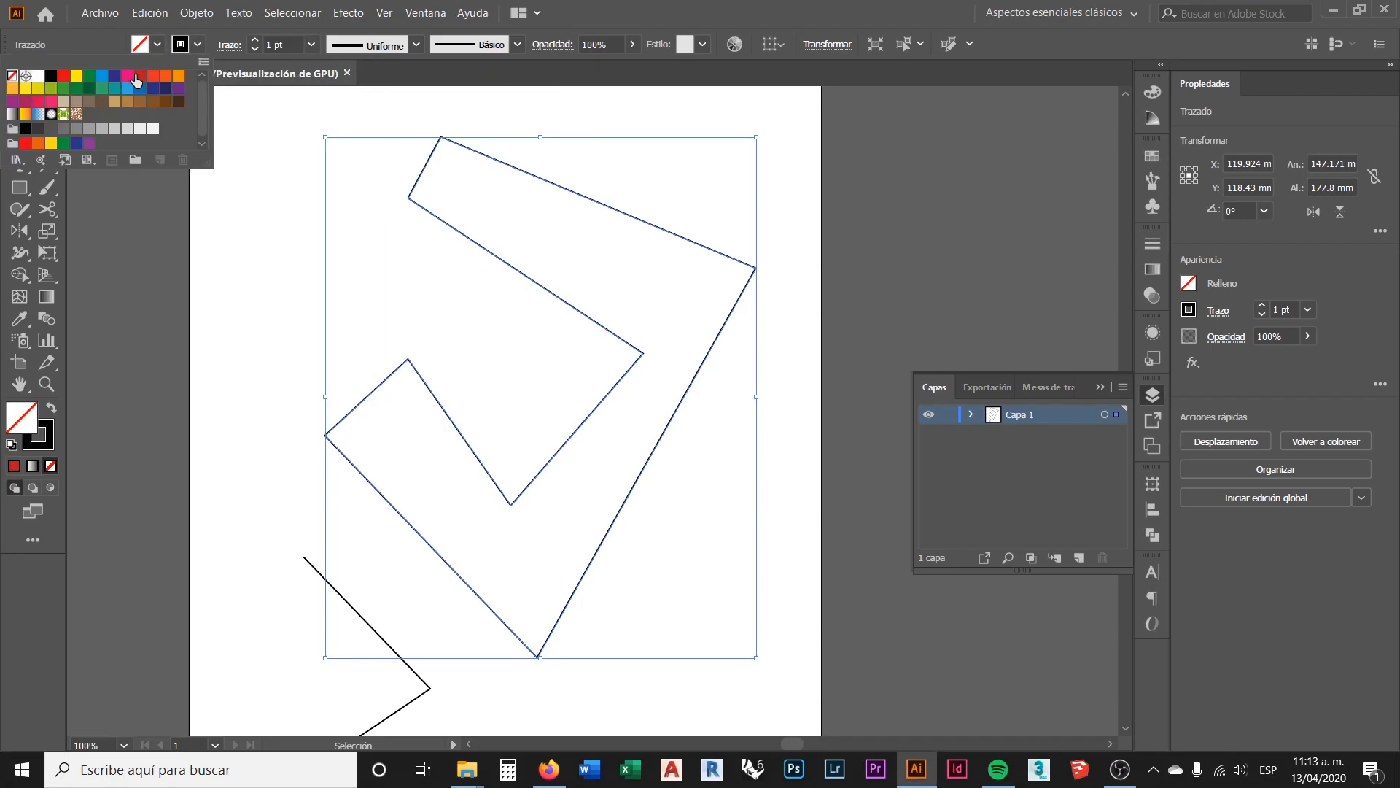
pyautogui.click(155, 46)
pyautogui.click(155, 46)
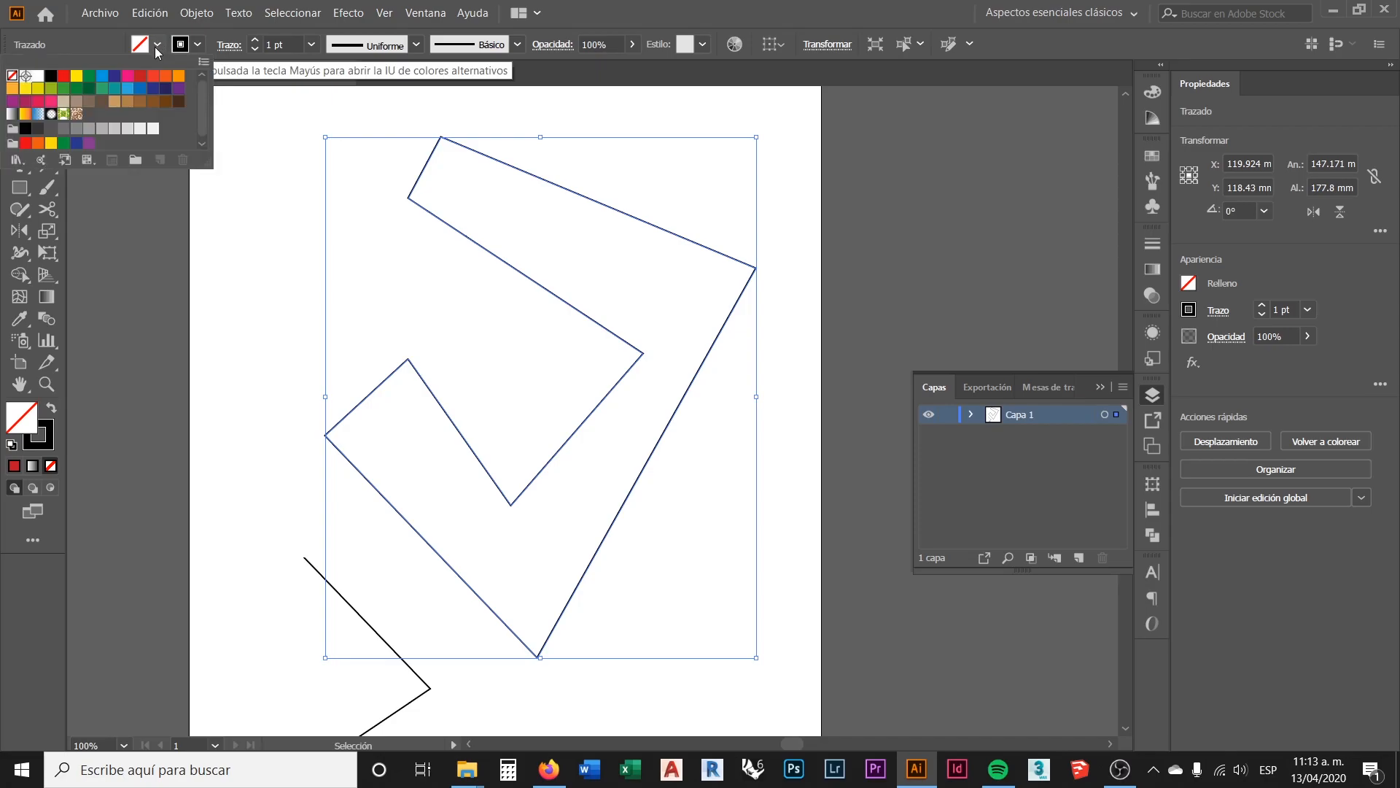
pyautogui.click(79, 92)
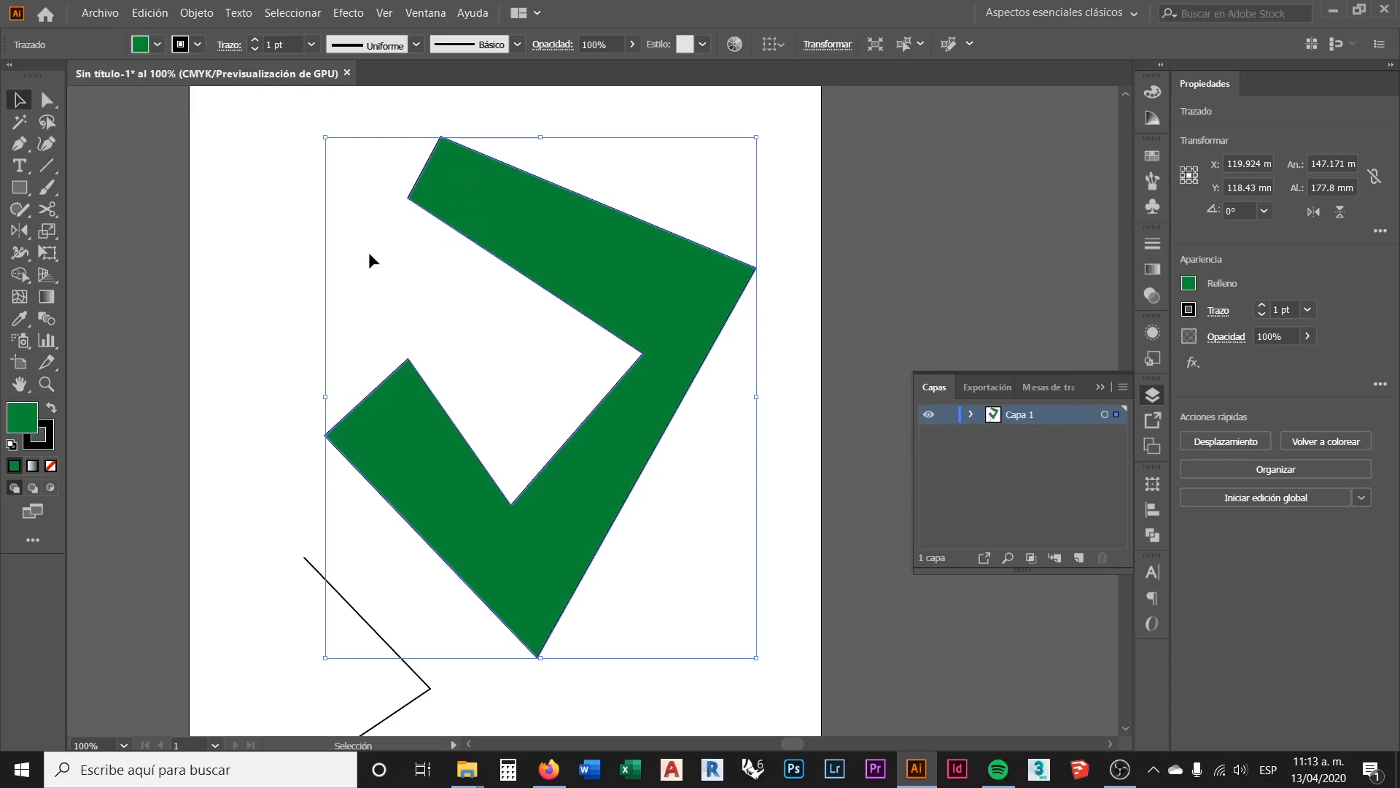
# Step: Remove the fill from the closed shape, keeping only its black stroke, and deselect it
pyautogui.click(260, 224)
pyautogui.click(466, 213)
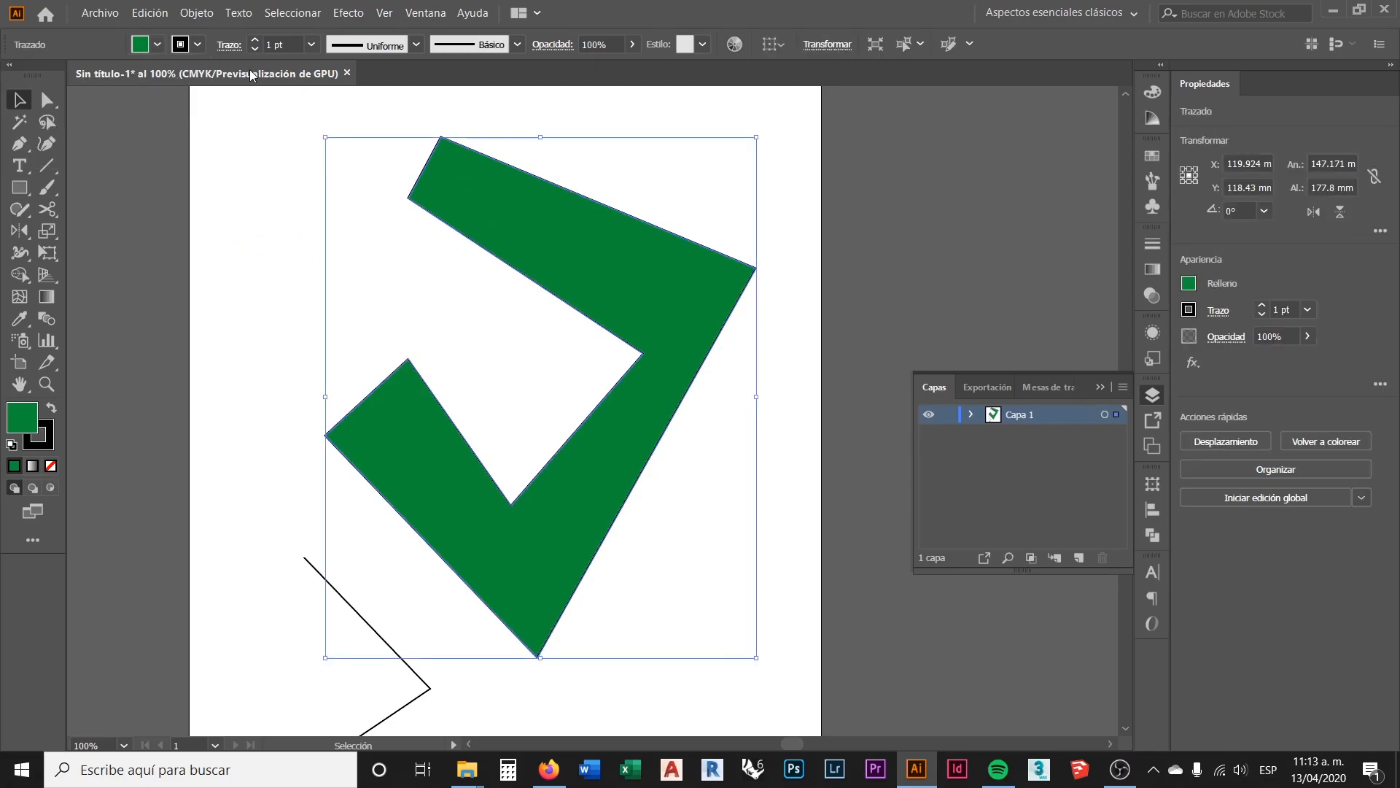
pyautogui.click(27, 425)
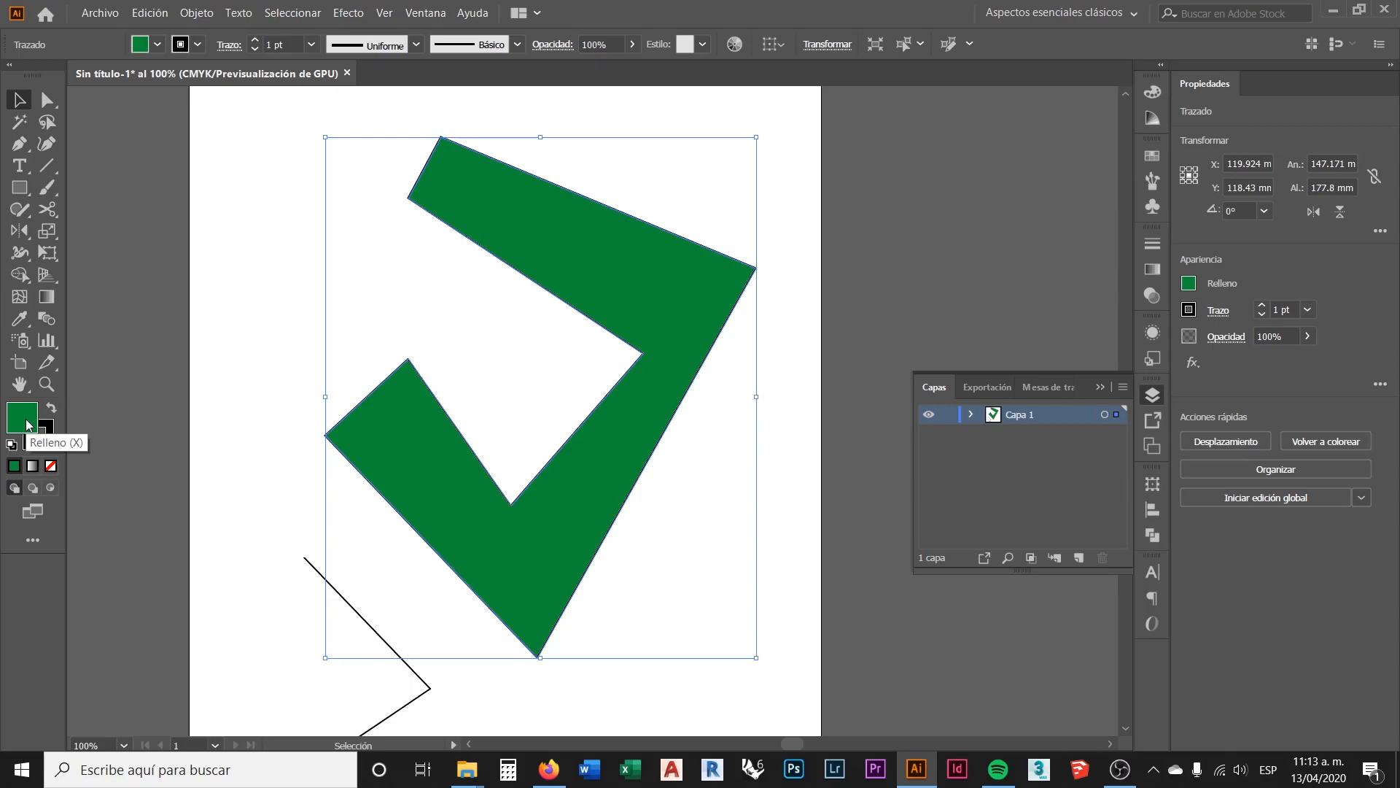
pyautogui.click(51, 430)
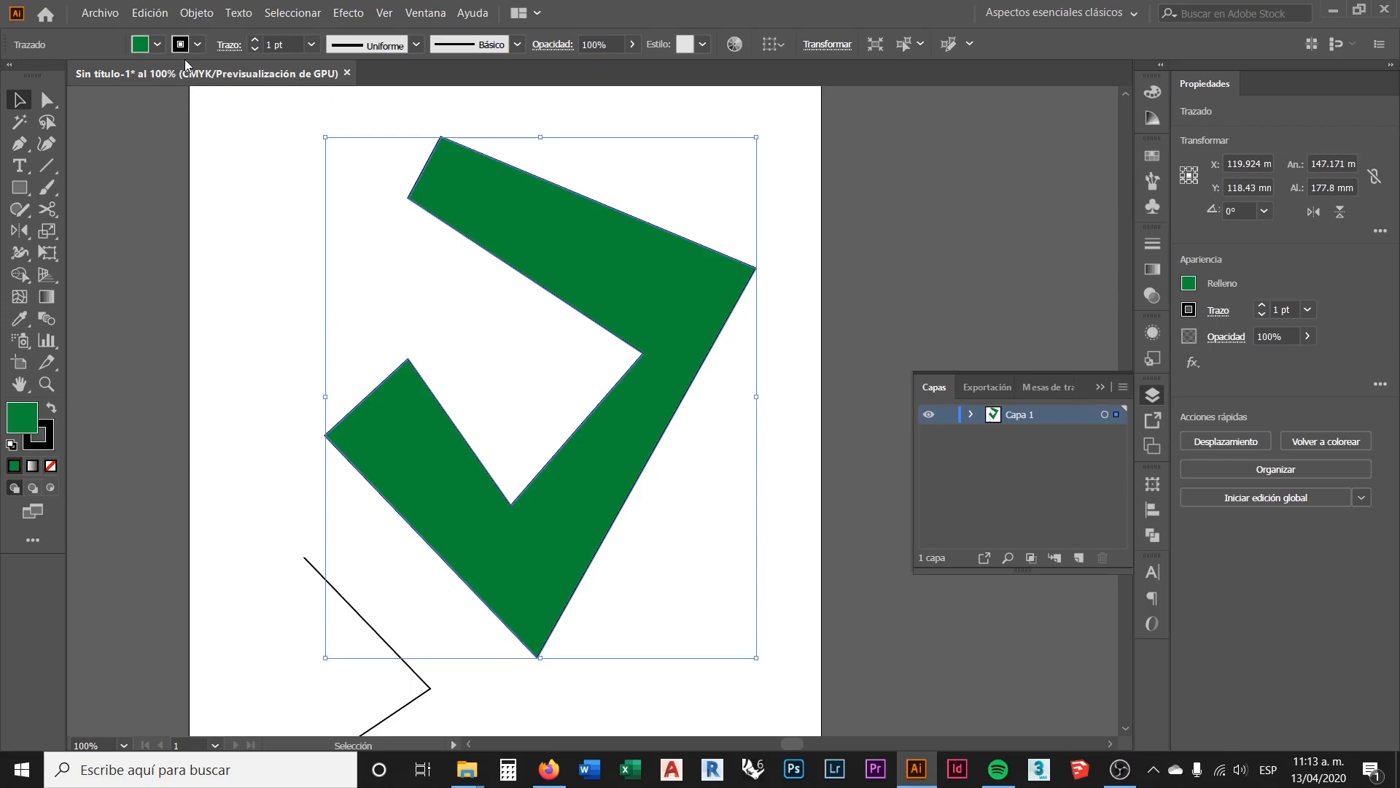
pyautogui.click(157, 44)
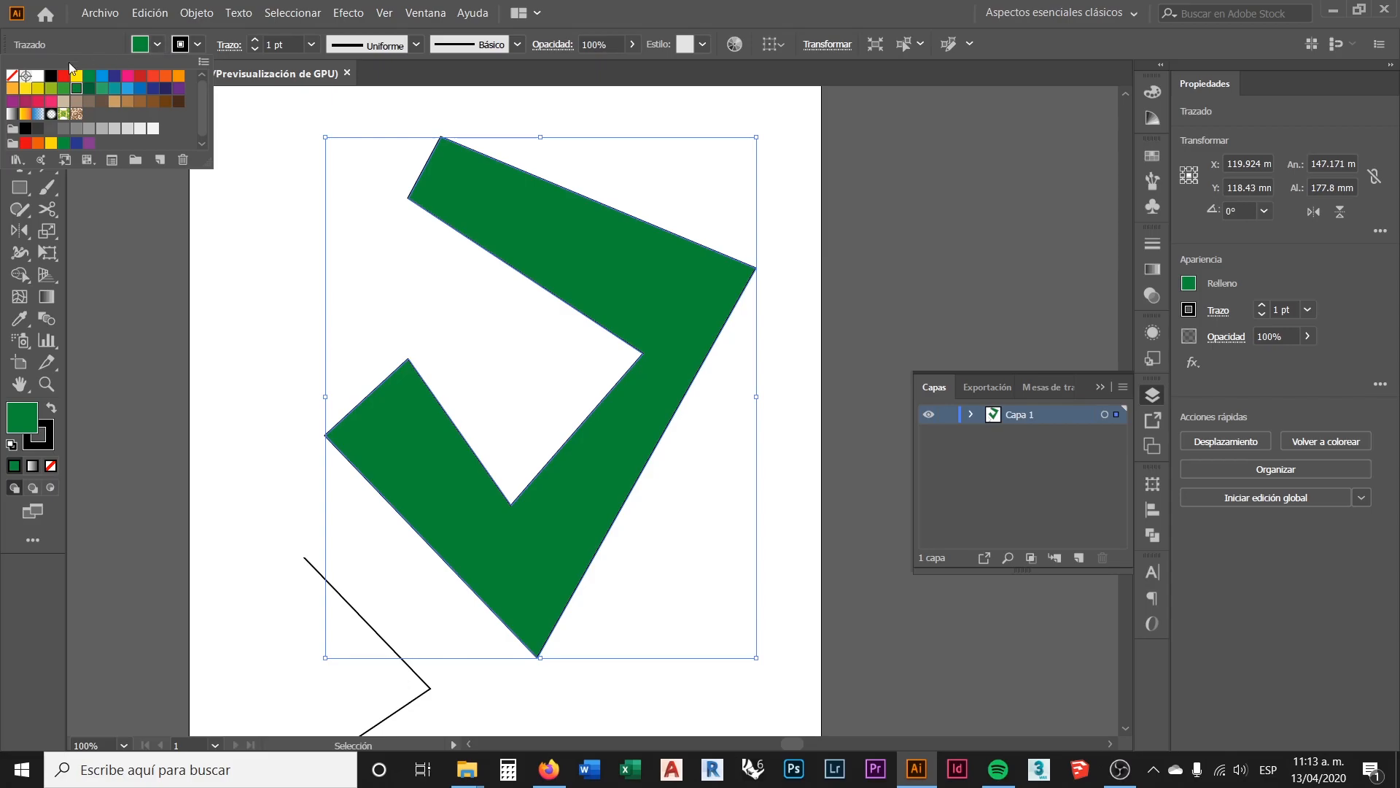
pyautogui.click(12, 77)
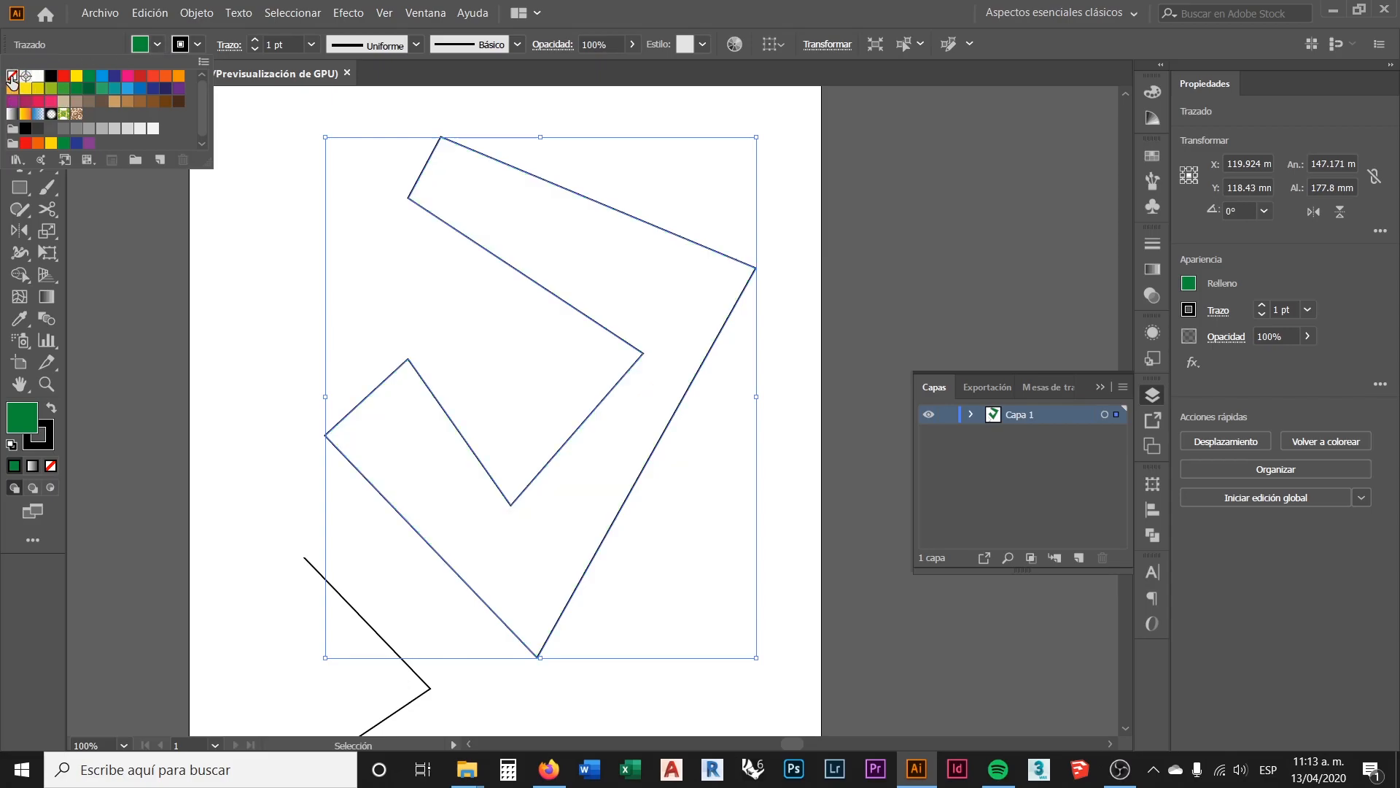
pyautogui.click(158, 44)
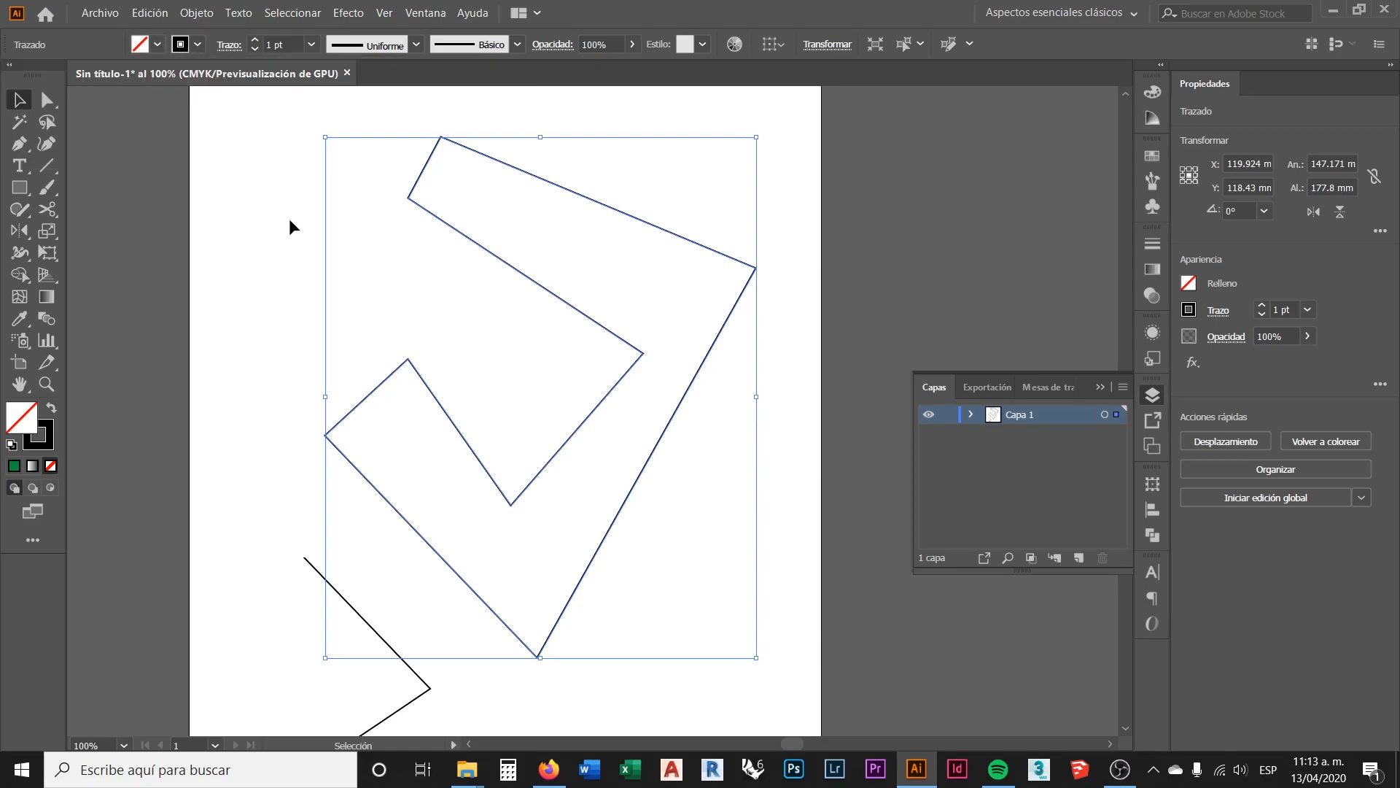
pyautogui.click(266, 230)
# Step: Draw an open S-like path of three curved segments with the Pen tool below the closed shape, ending it unclosed
pyautogui.scroll(-4, 431, 312)
pyautogui.scroll(3, 427, 319)
pyautogui.scroll(1, 432, 346)
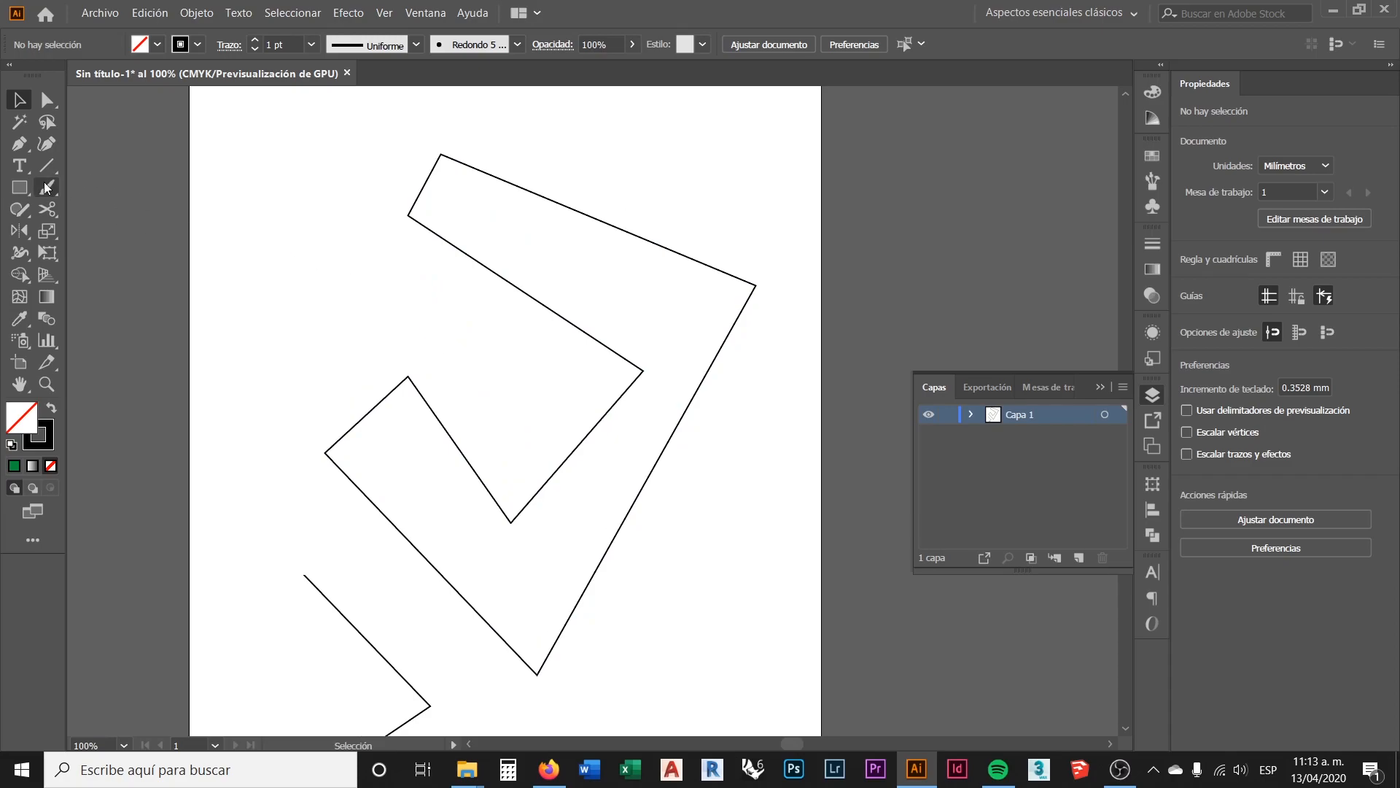
pyautogui.click(23, 148)
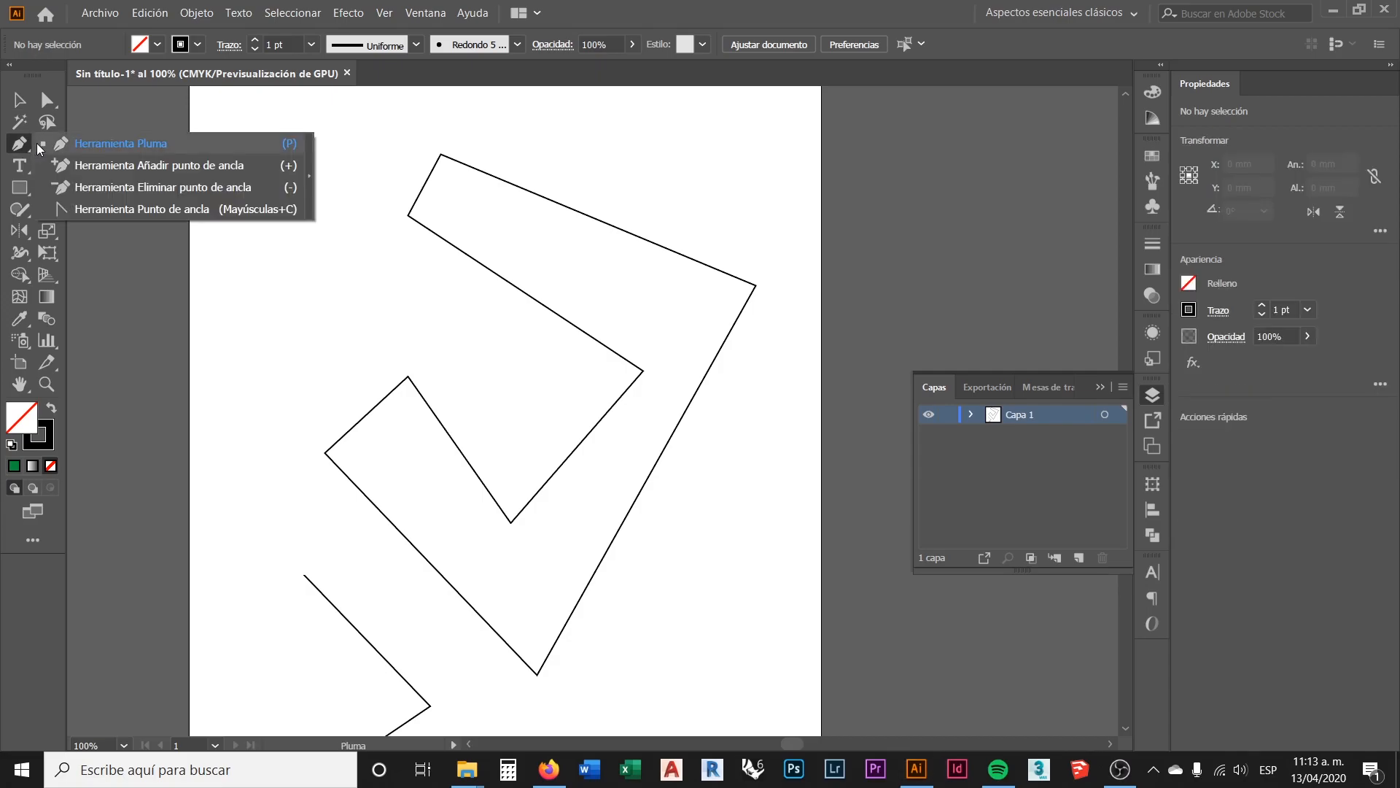
pyautogui.click(124, 143)
pyautogui.scroll(-2, 310, 321)
pyautogui.scroll(-8, 310, 321)
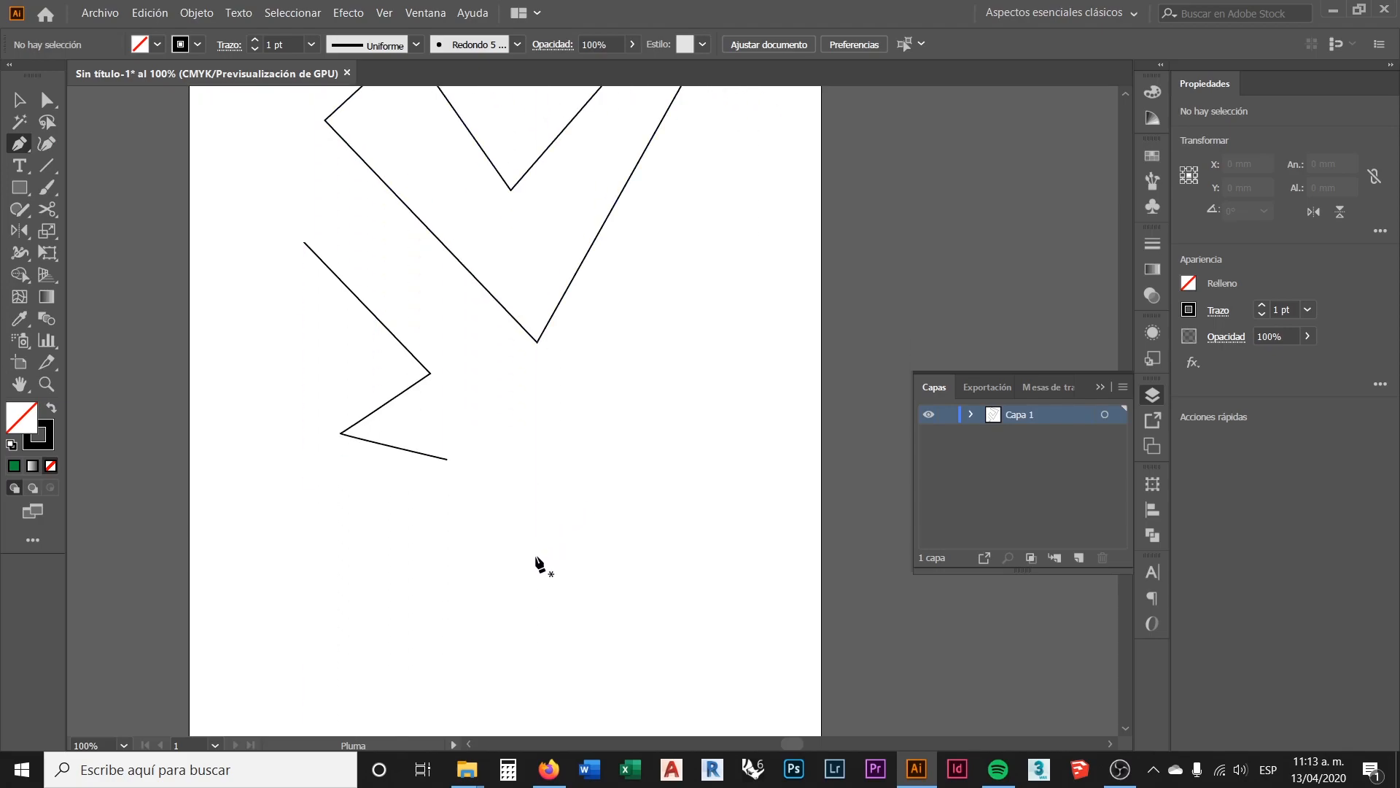
pyautogui.click(493, 585)
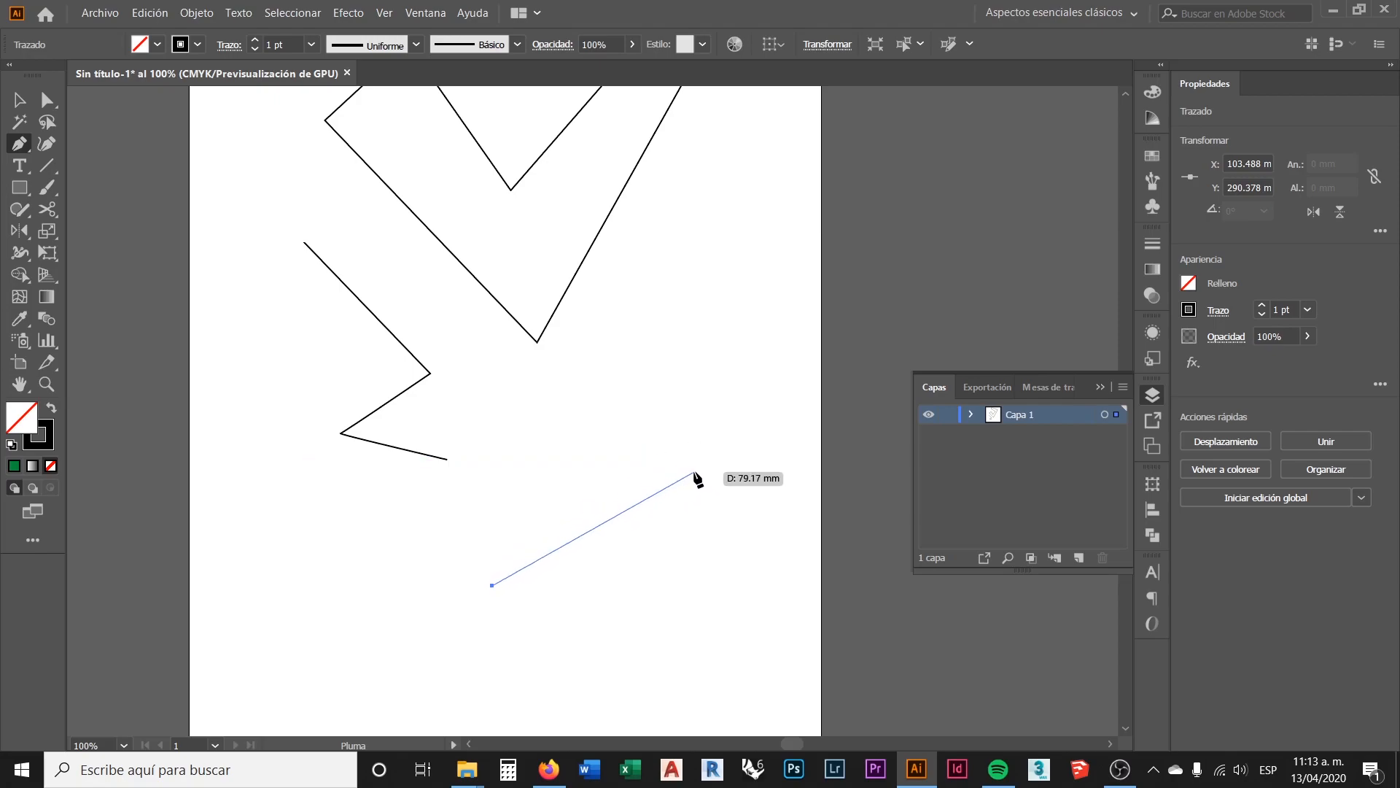
pyautogui.moveTo(674, 484); pyautogui.dragTo(731, 502)
pyautogui.moveTo(659, 376)
pyautogui.mouseDown()
pyautogui.moveTo(674, 323)
pyautogui.moveTo(714, 392)
pyautogui.moveTo(713, 356)
pyautogui.moveTo(688, 338)
pyautogui.moveTo(741, 532)
pyautogui.moveTo(732, 437)
pyautogui.moveTo(672, 365)
pyautogui.moveTo(676, 377)
pyautogui.mouseUp()
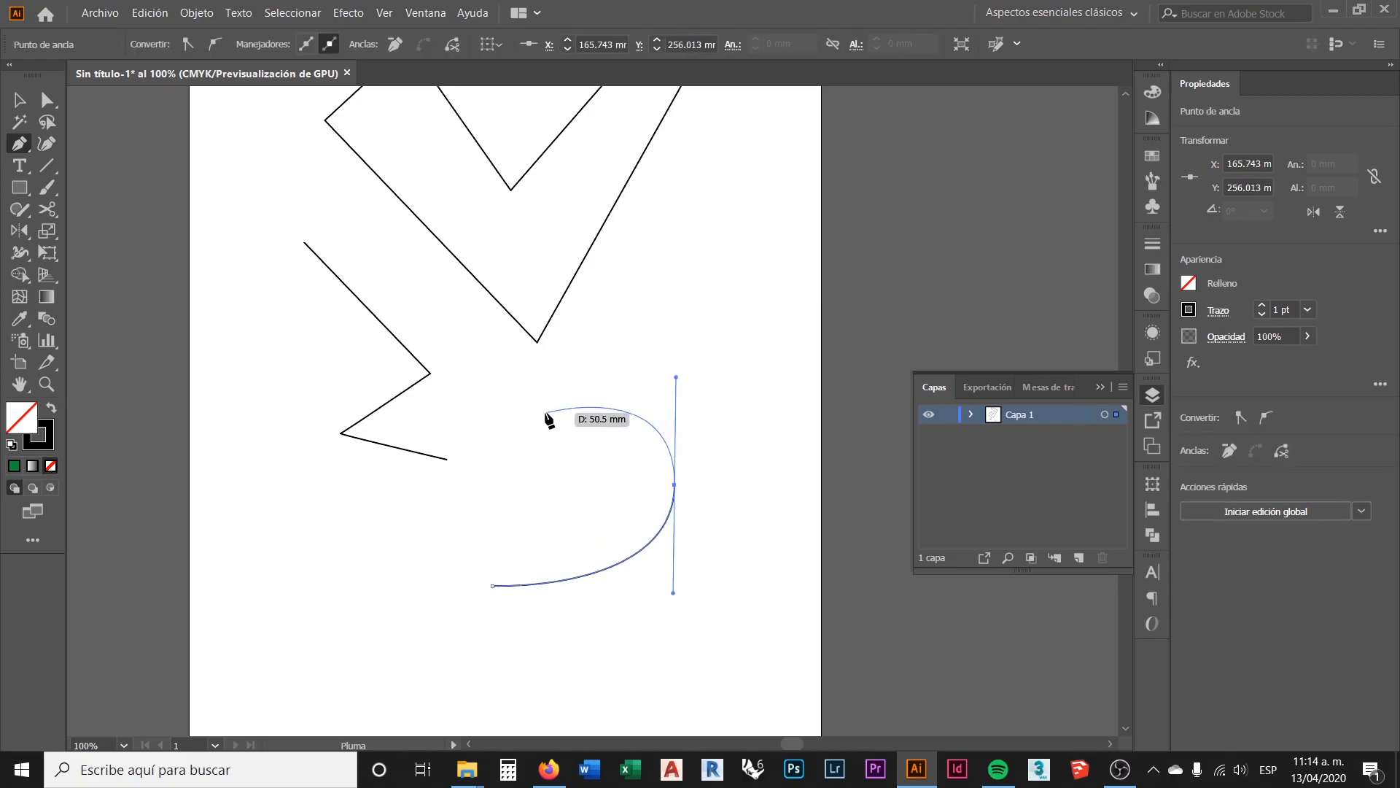
pyautogui.moveTo(540, 412); pyautogui.dragTo(481, 383)
pyautogui.moveTo(480, 382); pyautogui.dragTo(460, 337)
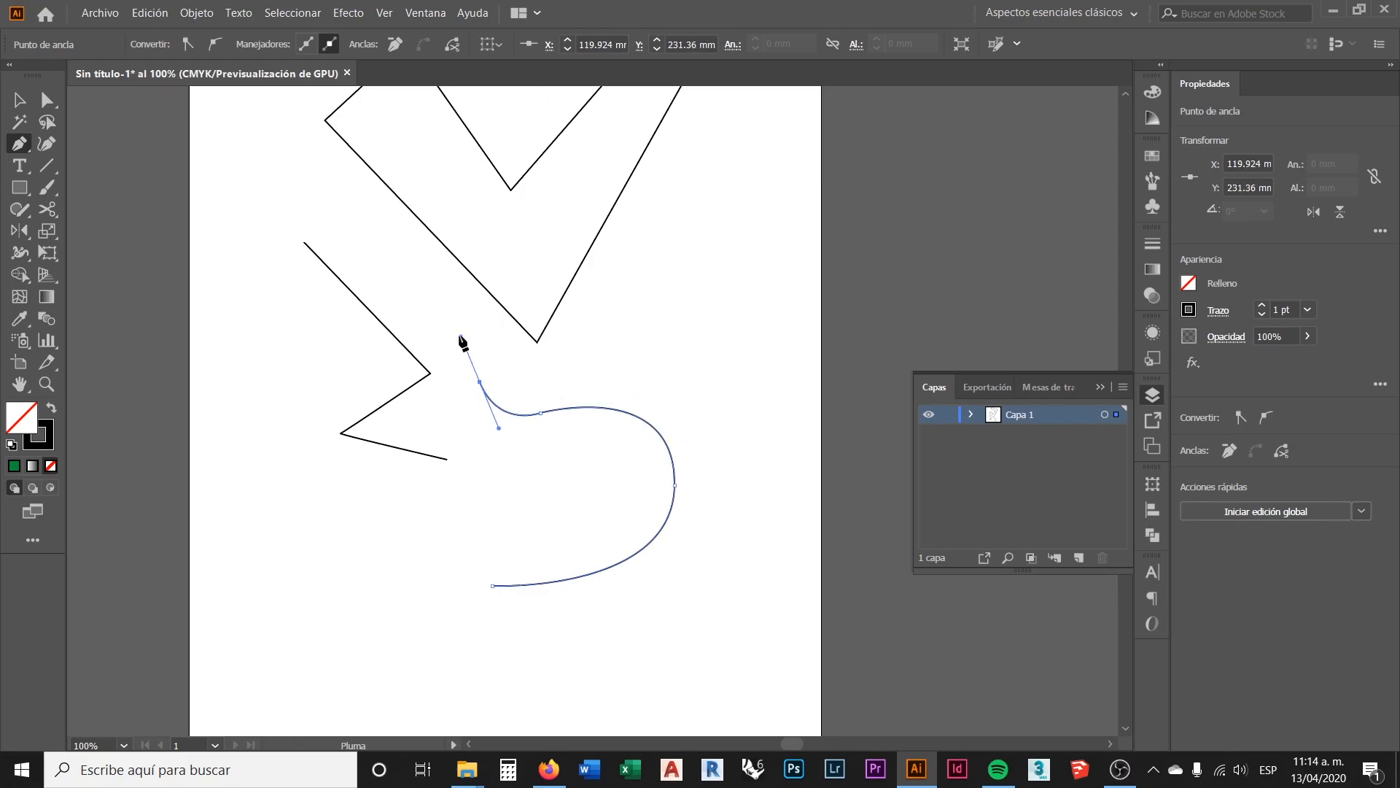
pyautogui.press('Escape')
# Step: With Direct Selection, move the curve's rightmost anchor outward to about X 187, Y 258 mm and its upper middle anchor to about X 126, Y 222 mm
pyautogui.scroll(-2, 629, 407)
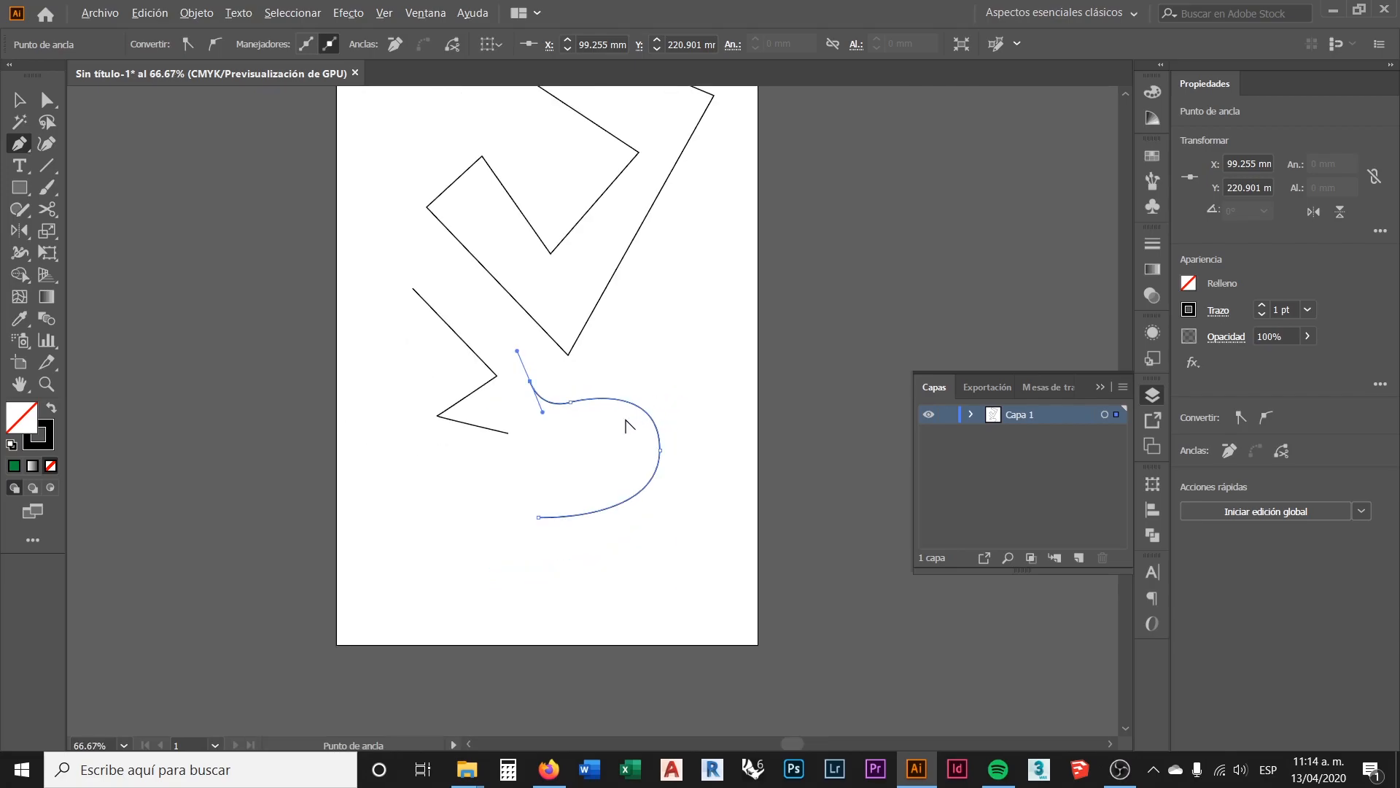
pyautogui.scroll(2, 594, 425)
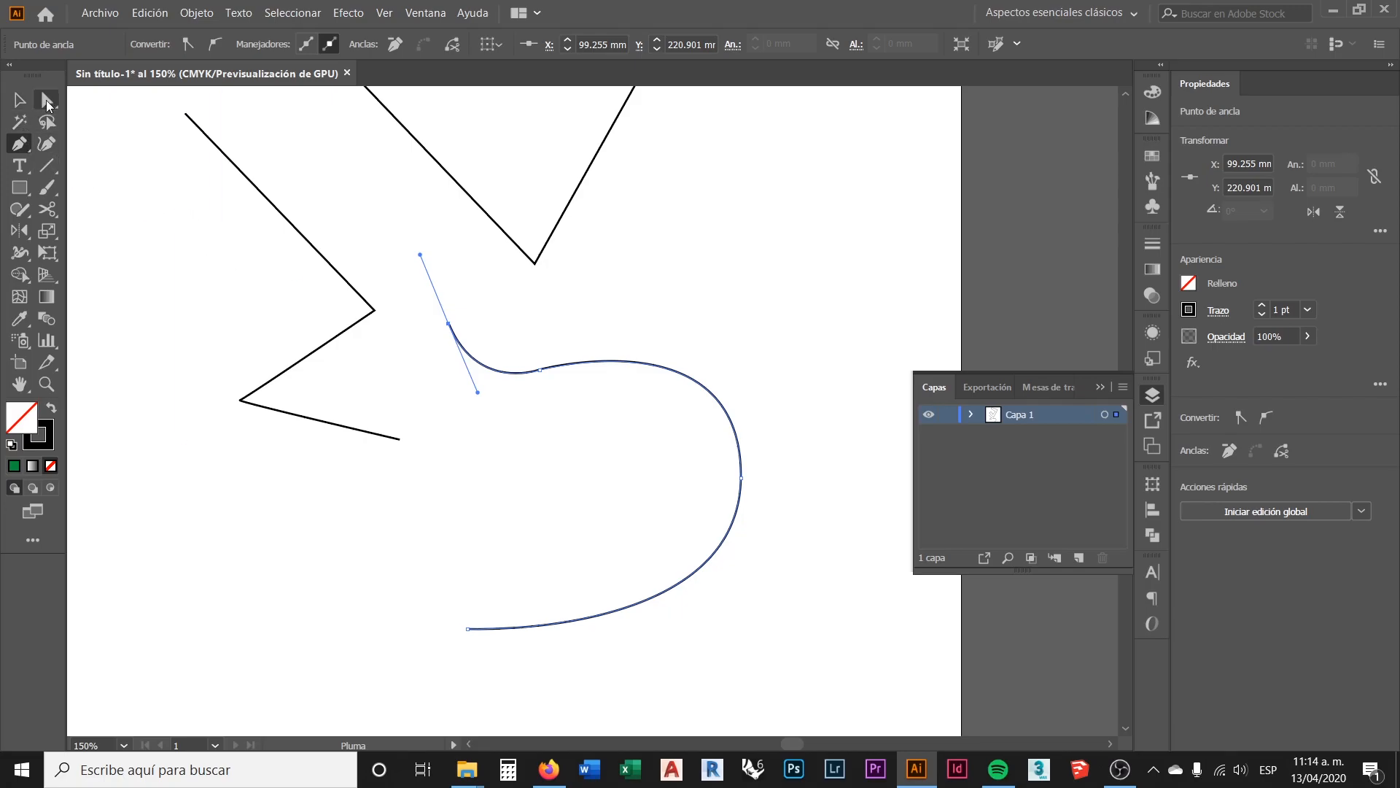
pyautogui.click(48, 103)
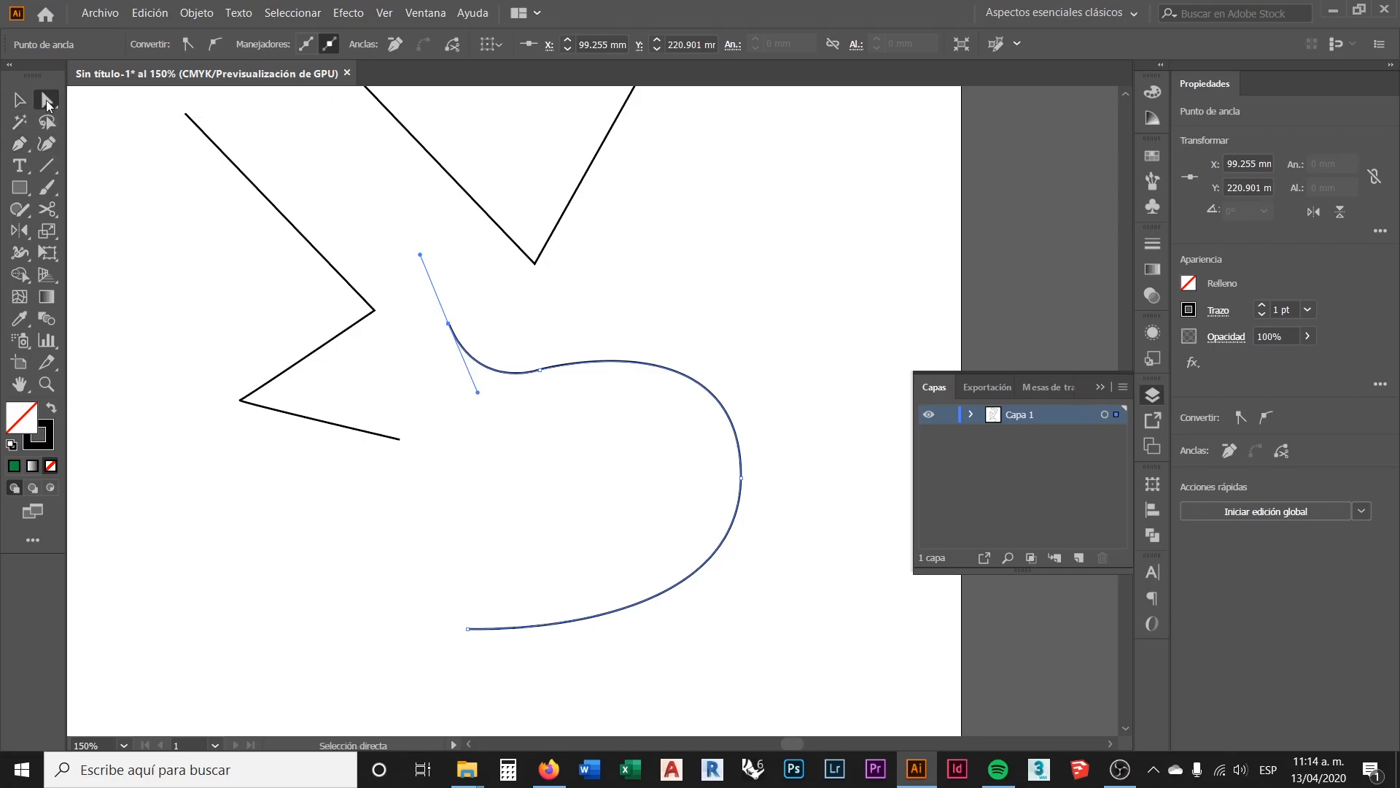
pyautogui.click(539, 370)
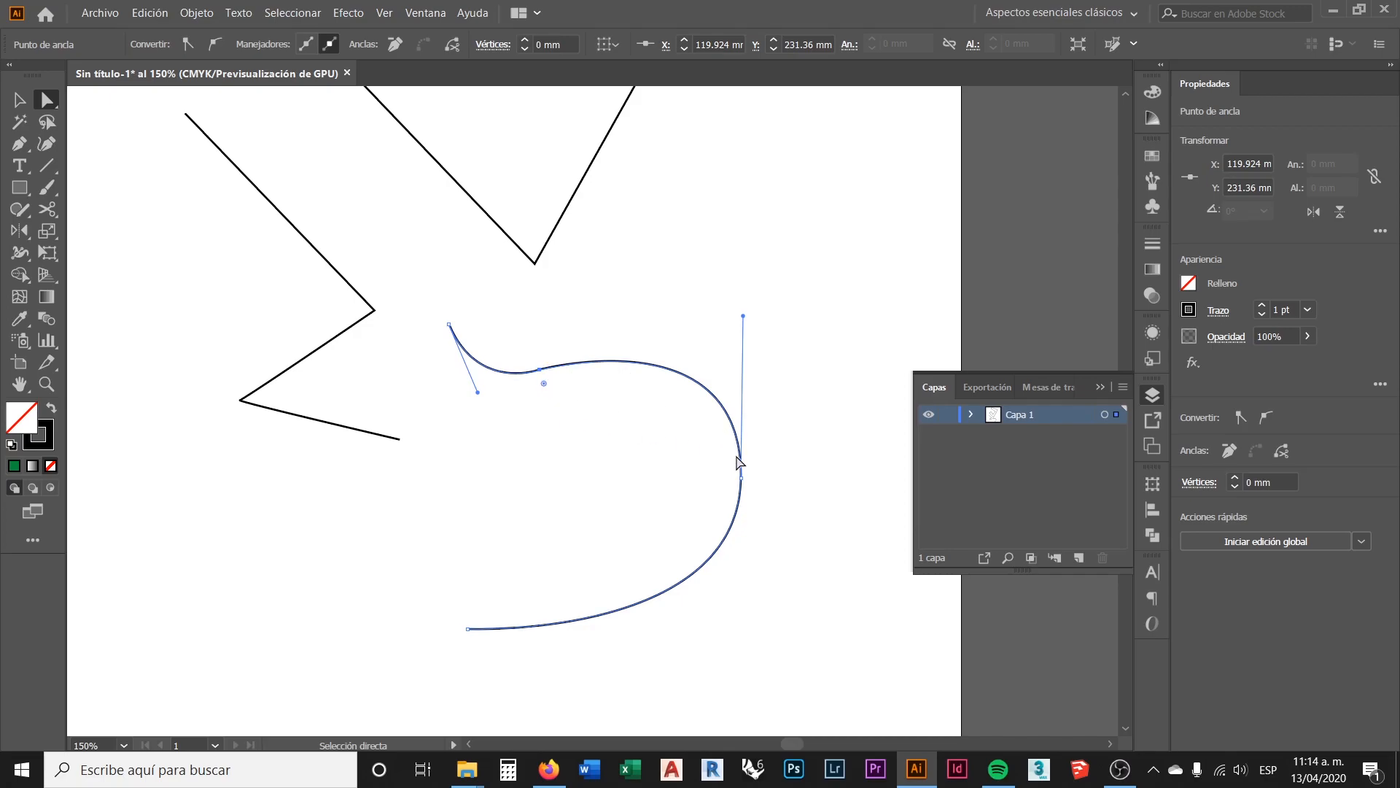
pyautogui.click(740, 478)
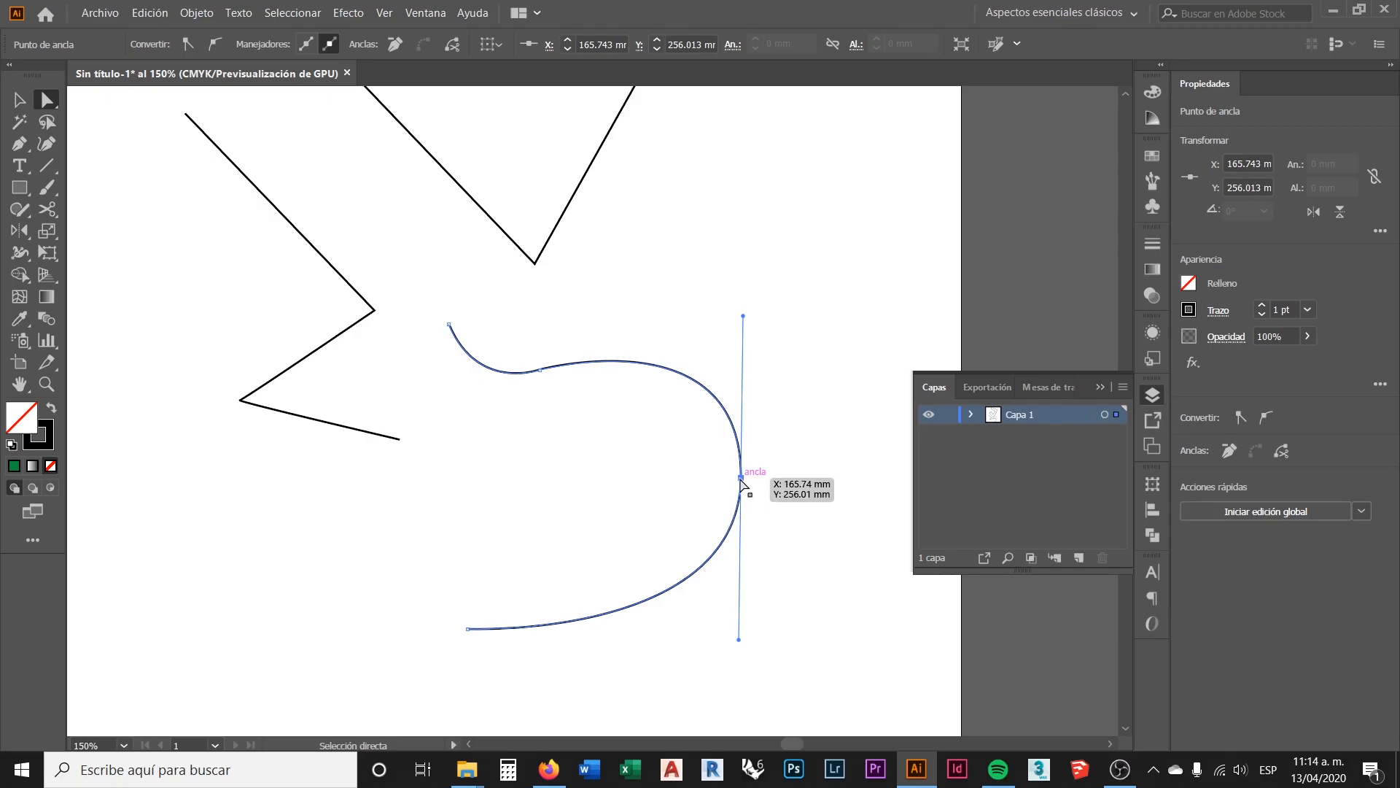
pyautogui.moveTo(741, 479); pyautogui.dragTo(834, 484)
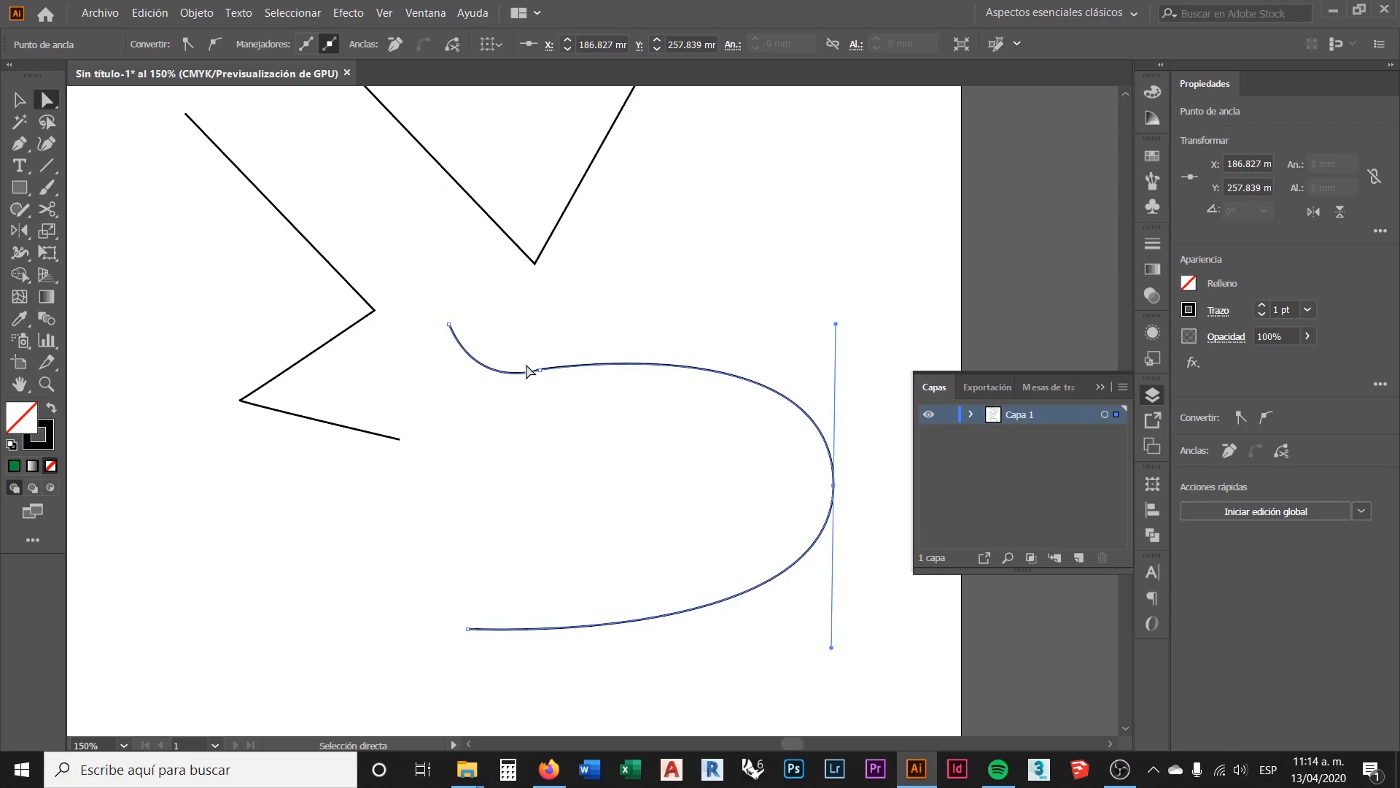
pyautogui.moveTo(540, 370); pyautogui.dragTo(567, 327)
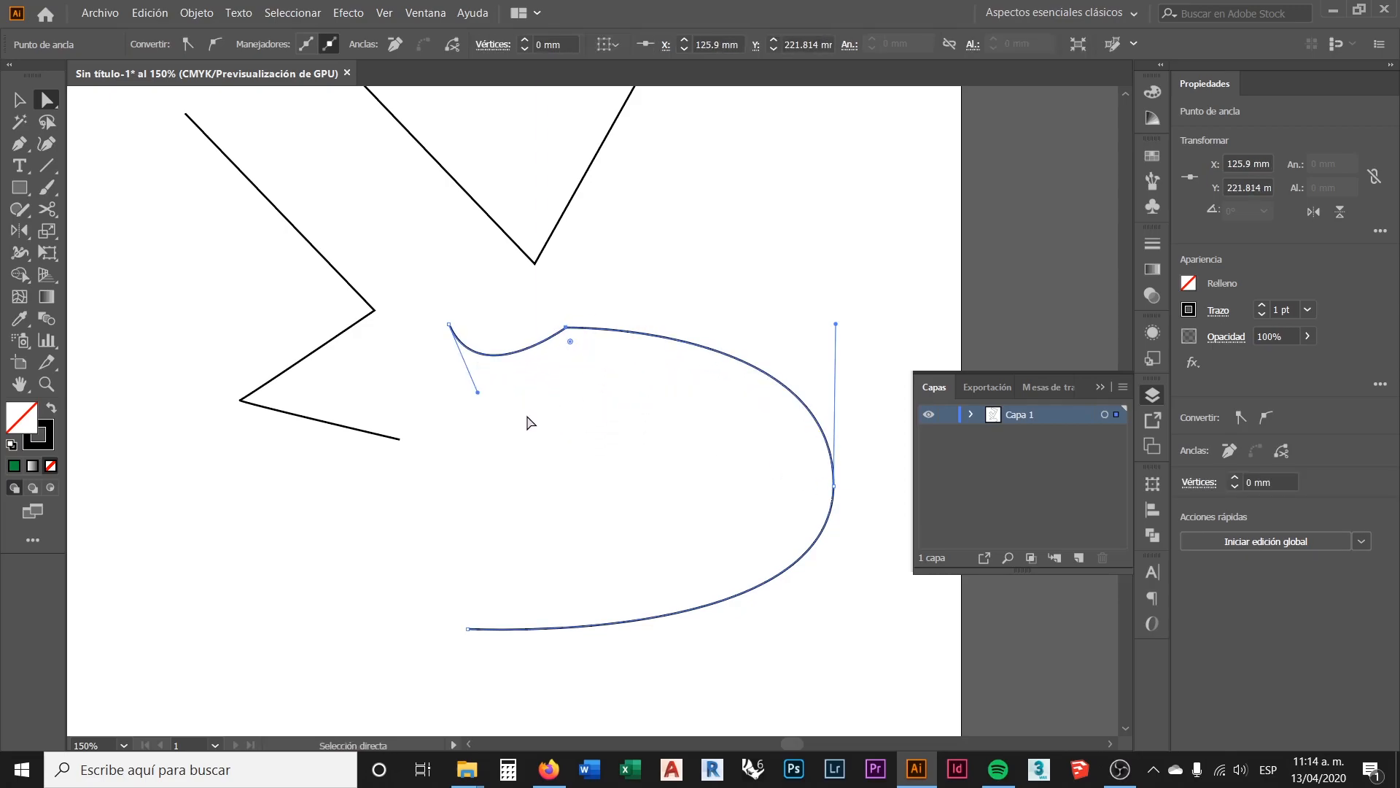
# Step: Raise the curve's lower endpoint to about X 106, Y 269 mm
pyautogui.click(859, 508)
pyautogui.click(832, 490)
pyautogui.click(800, 509)
pyautogui.click(808, 554)
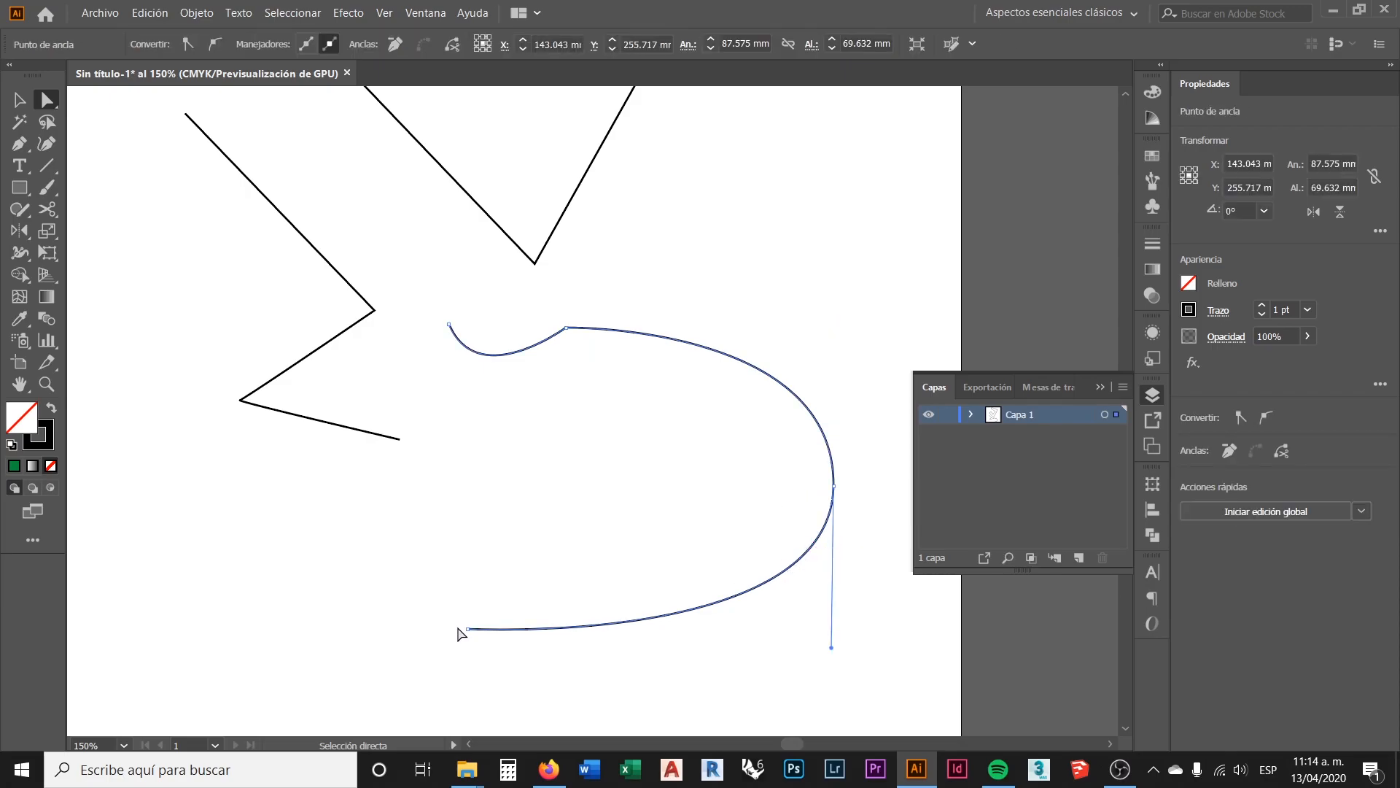
pyautogui.moveTo(467, 627); pyautogui.dragTo(480, 536)
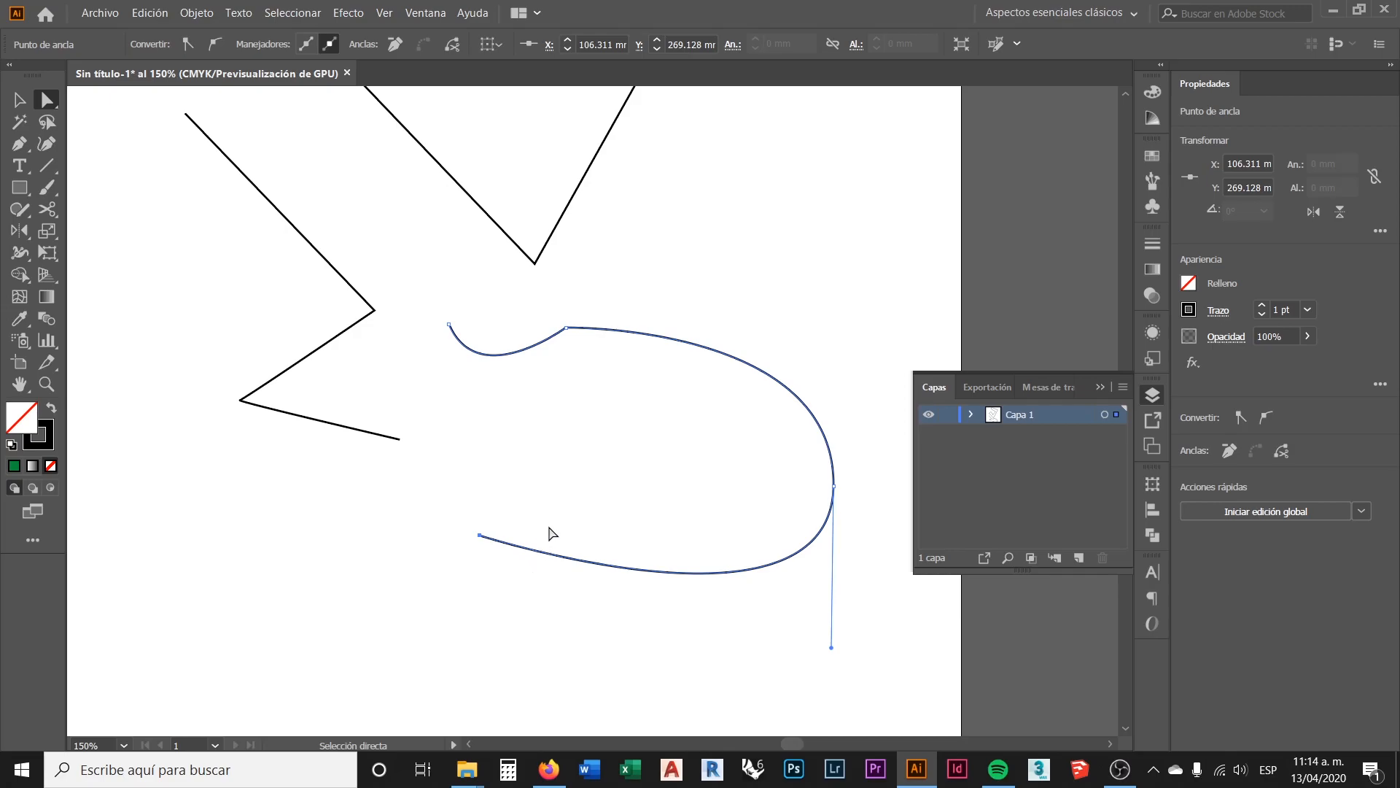
# Step: Pull the curve's rightmost anchor inward to about X 173, Y 253 mm
pyautogui.click(738, 503)
pyautogui.click(826, 529)
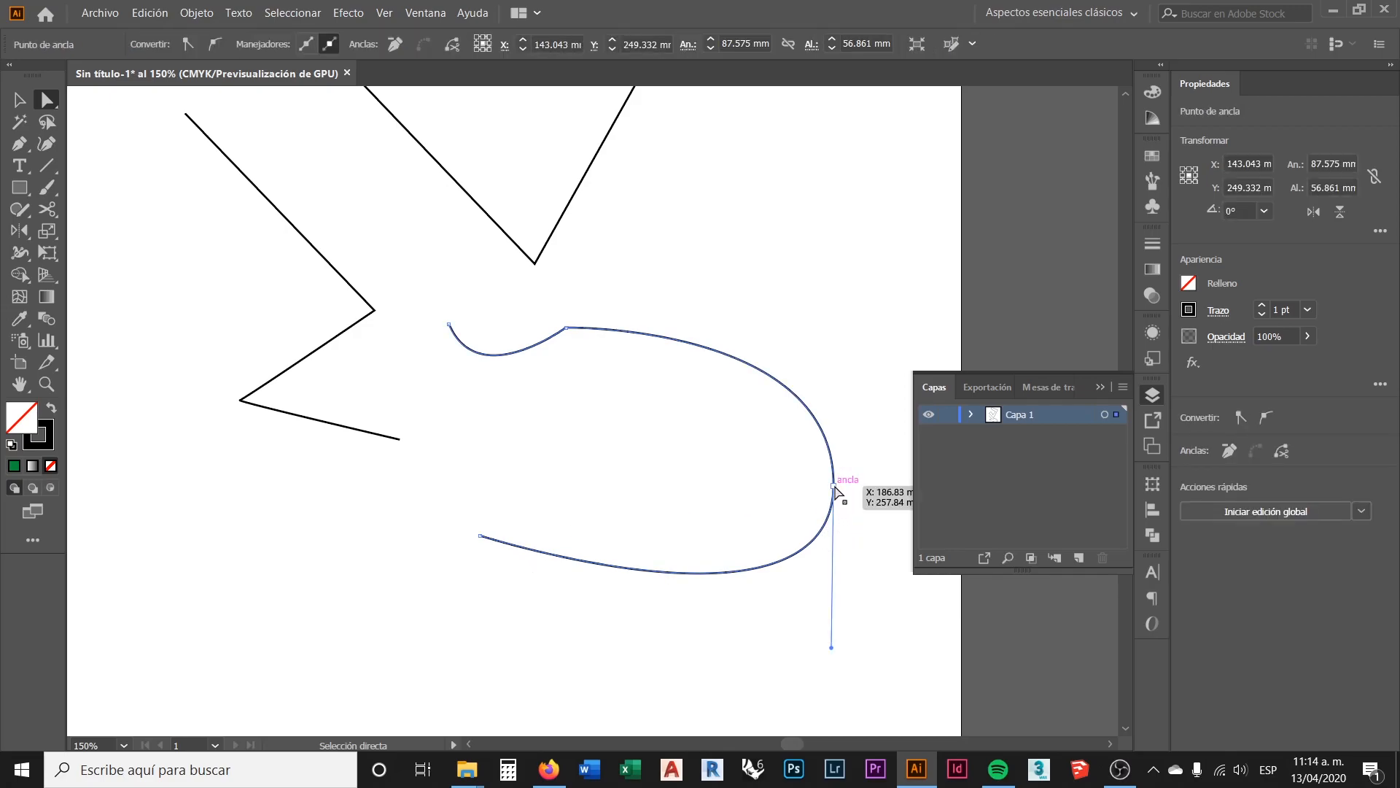
pyautogui.click(835, 486)
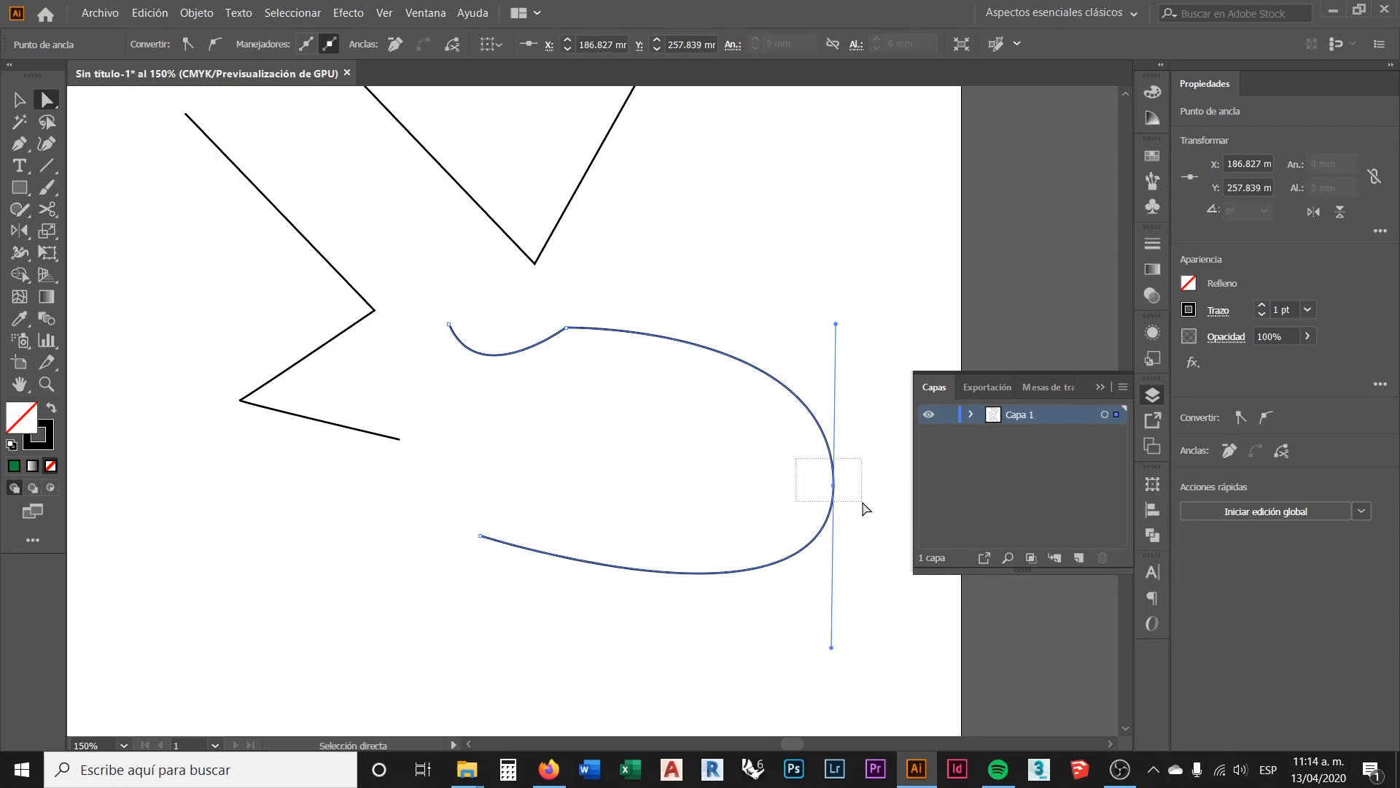
pyautogui.moveTo(833, 486); pyautogui.dragTo(771, 462)
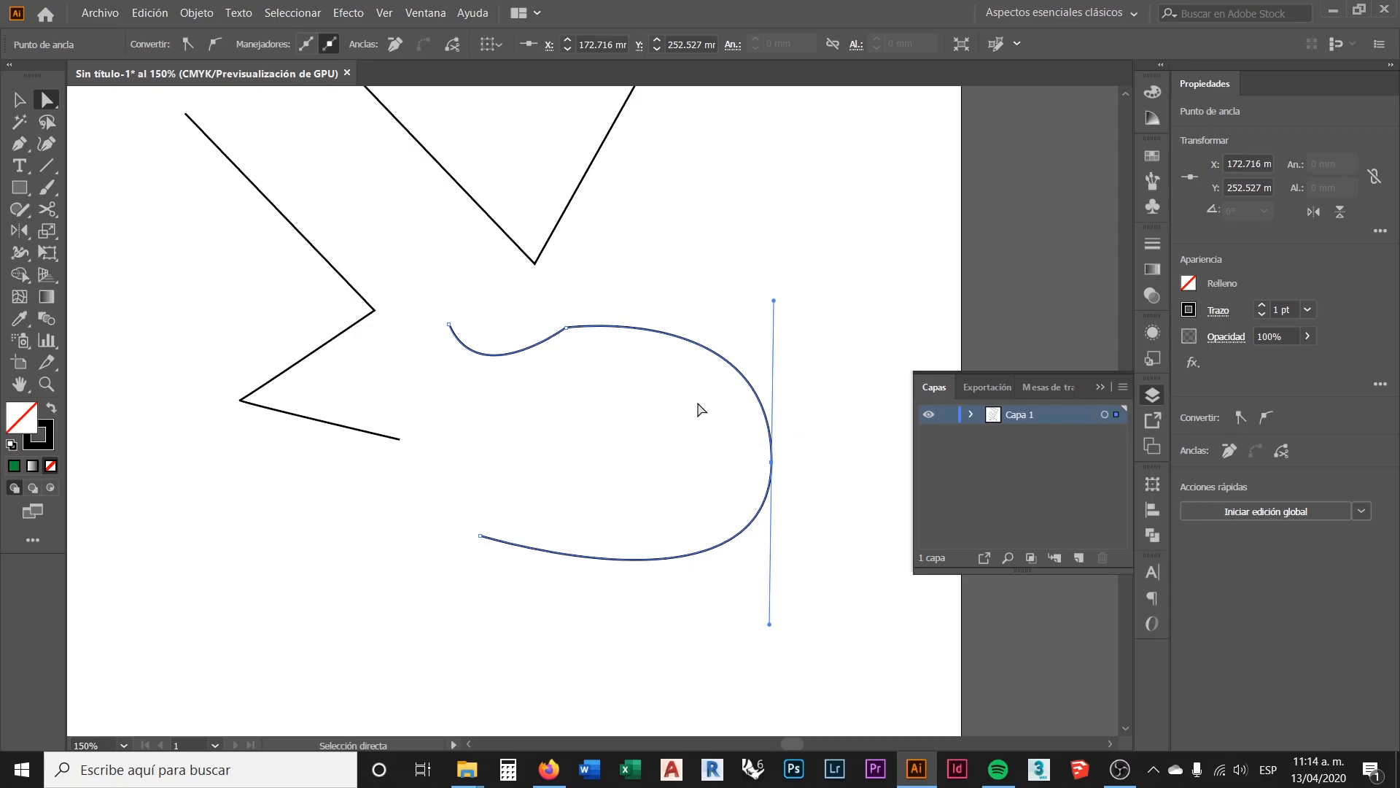
# Step: Select the curve's upper-left endpoint and the neighbouring anchor together, and move both down and slightly right
pyautogui.keyDown('alt'); pyautogui.scroll(1, 731, 500); pyautogui.keyUp('alt')
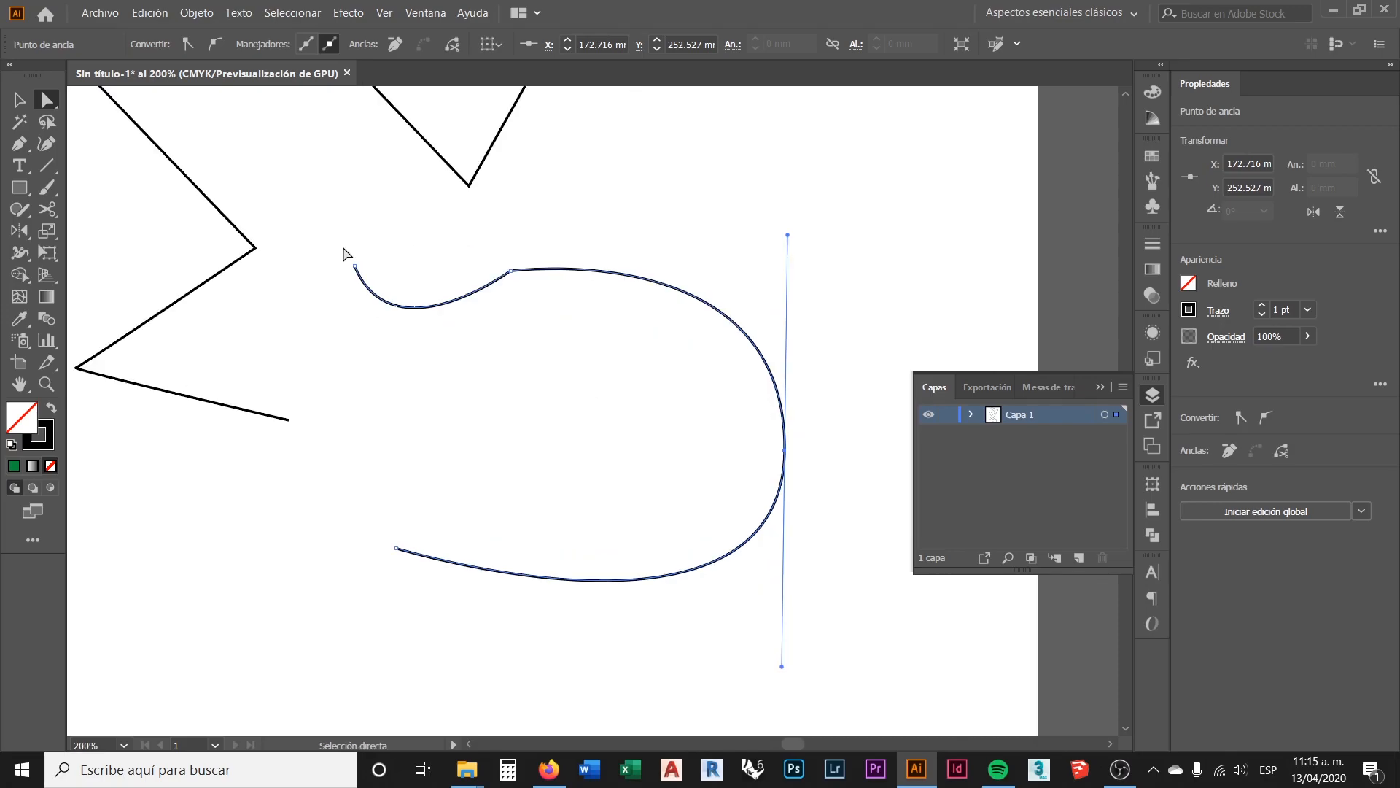
pyautogui.scroll(1, 446, 303)
pyautogui.moveTo(338, 256); pyautogui.dragTo(551, 364)
pyautogui.click(511, 289)
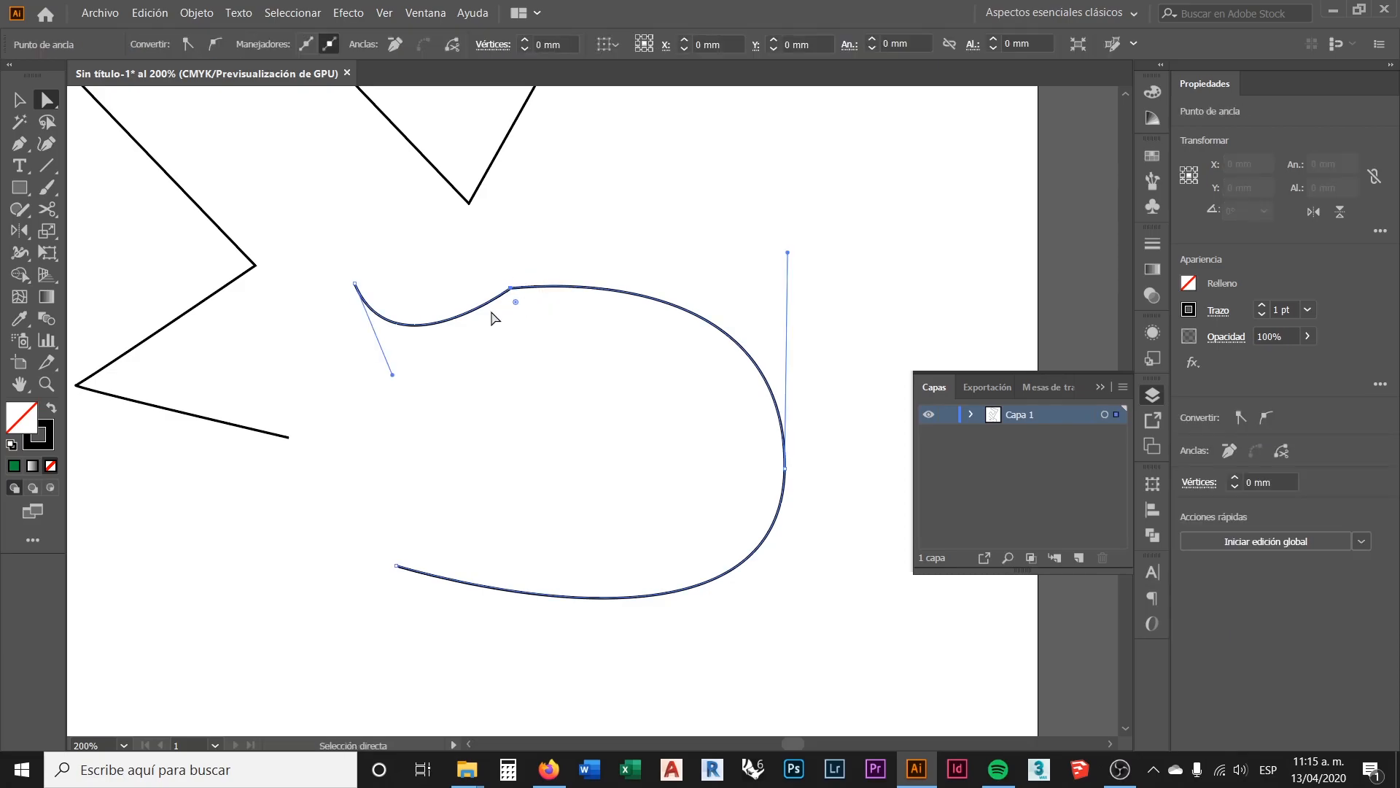
pyautogui.keyDown('shift'); pyautogui.click(355, 283); pyautogui.keyUp('shift')
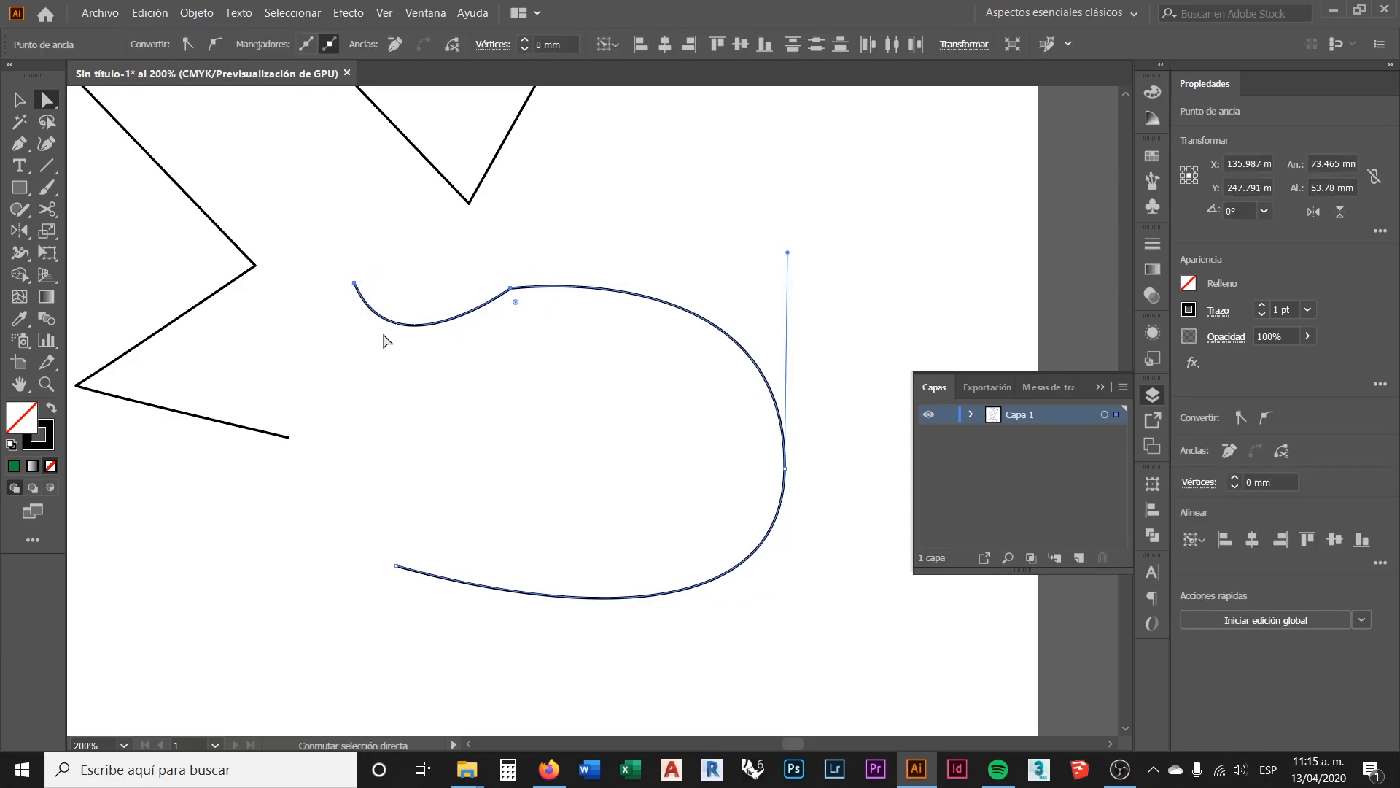
pyautogui.moveTo(510, 288); pyautogui.dragTo(538, 356)
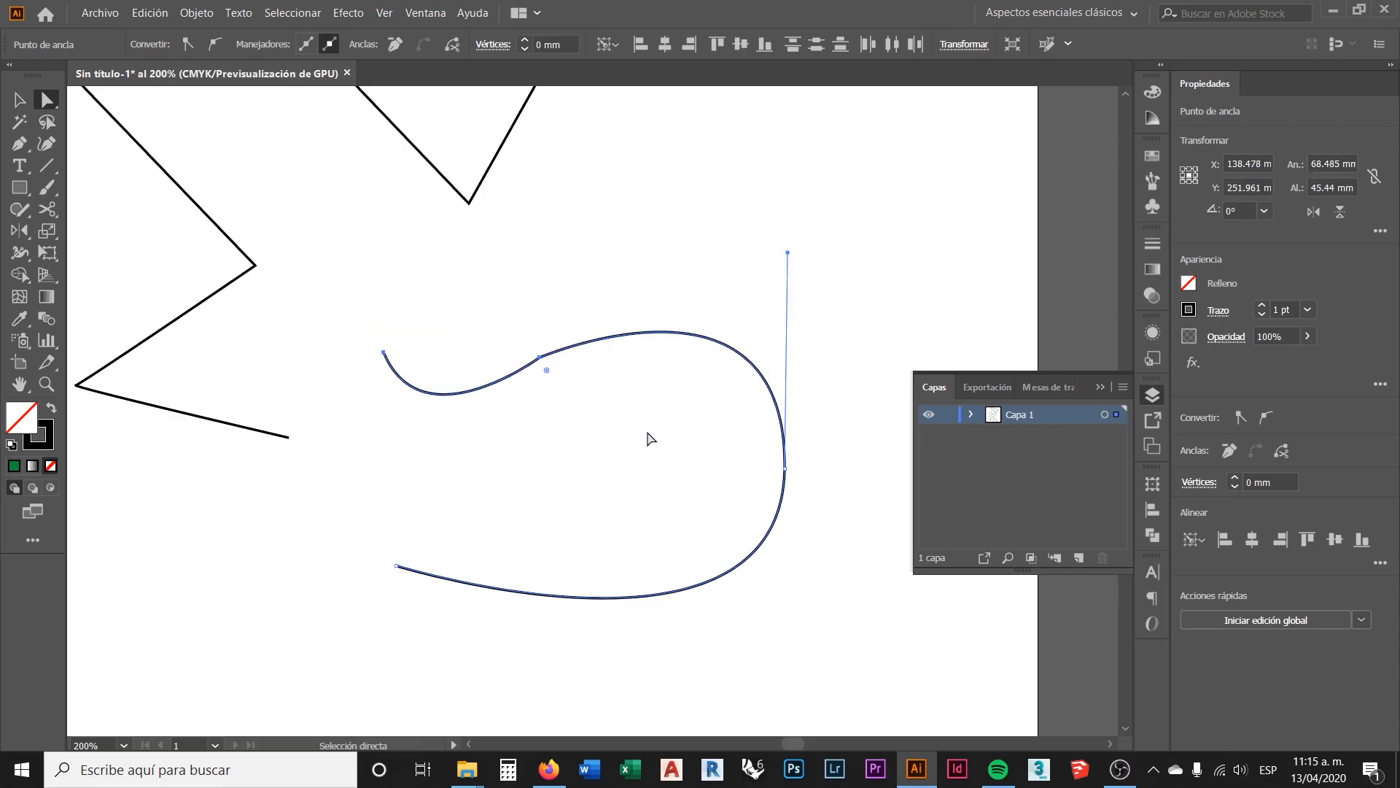
pyautogui.hotkey('ctrl', '-')
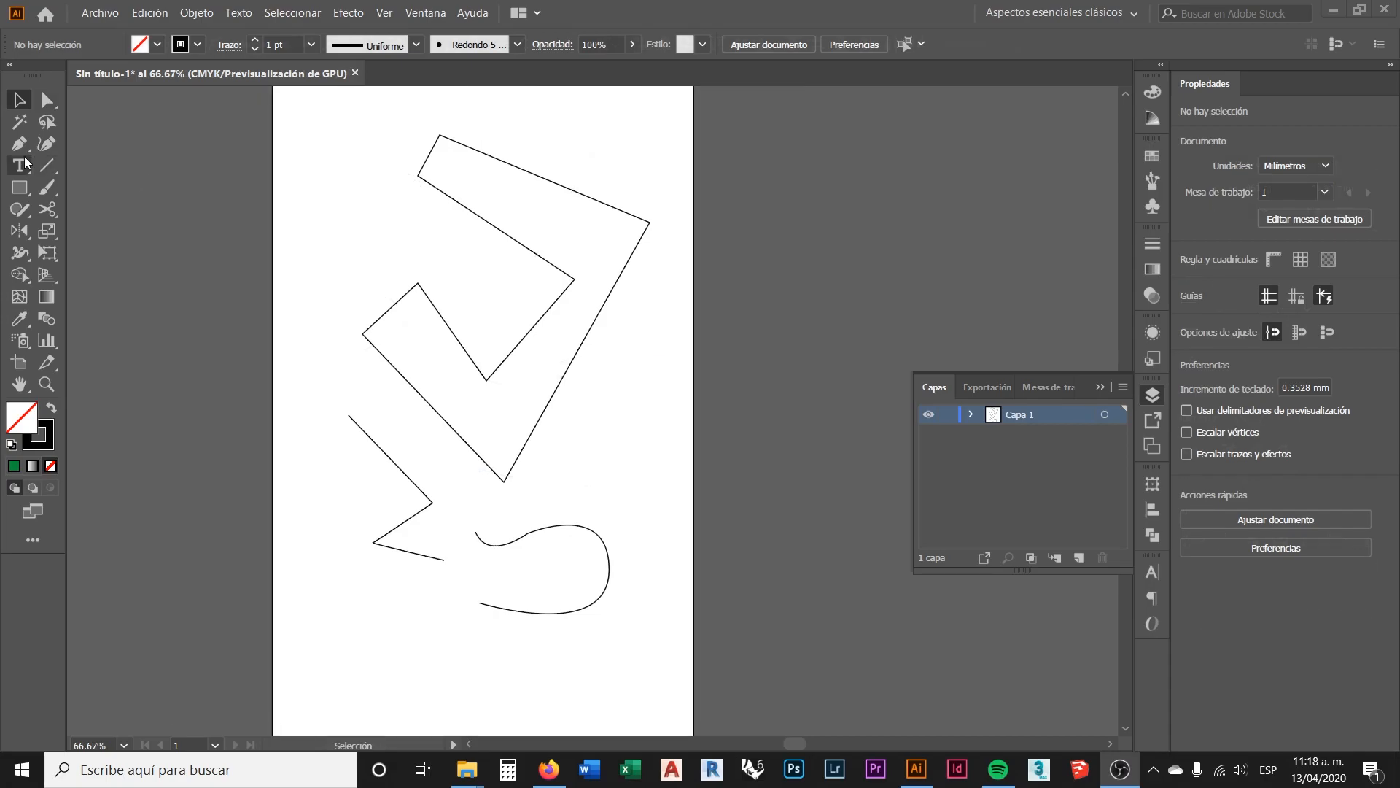
# Step: Add an anchor point near the middle of the closed shape's long top edge and another on the parallel inner edge below it
pyautogui.click(19, 145)
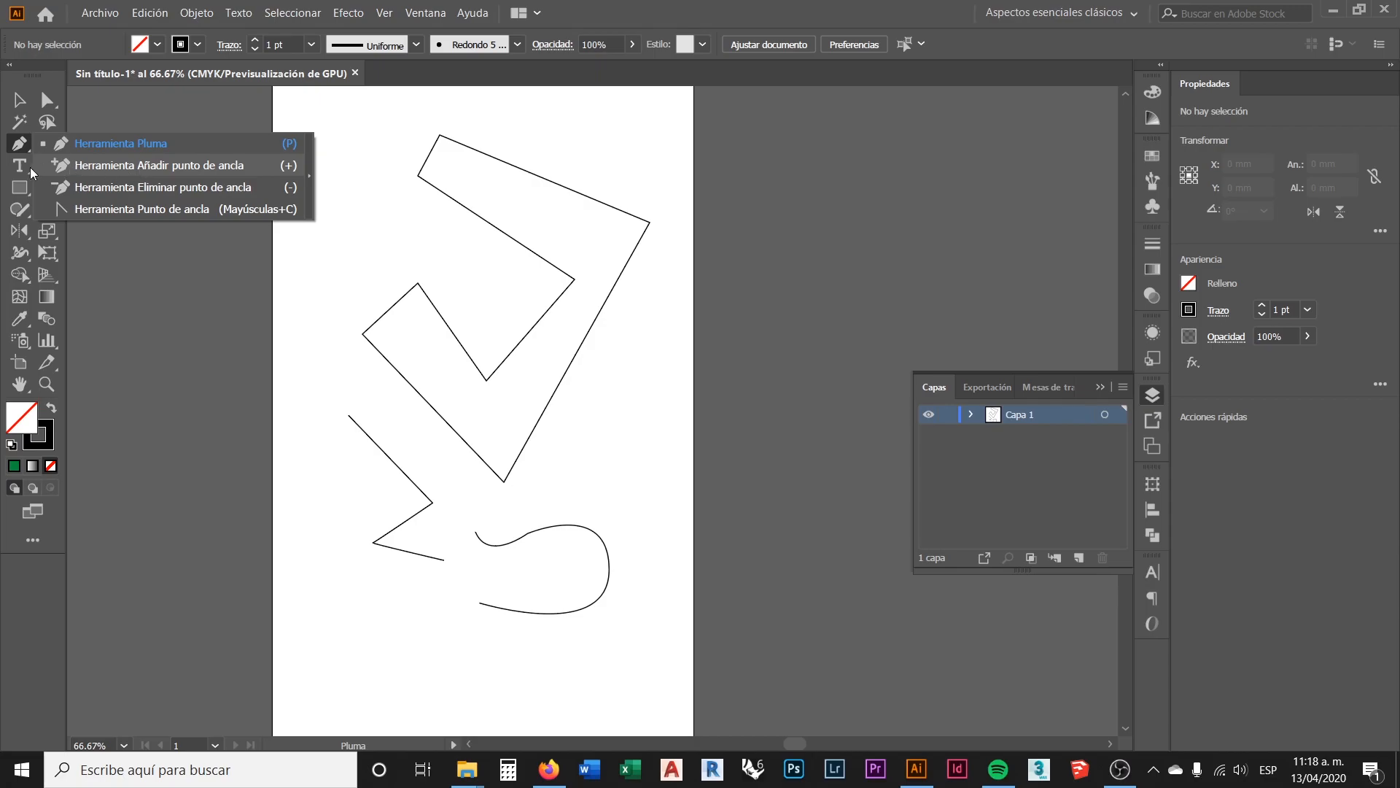
pyautogui.click(149, 166)
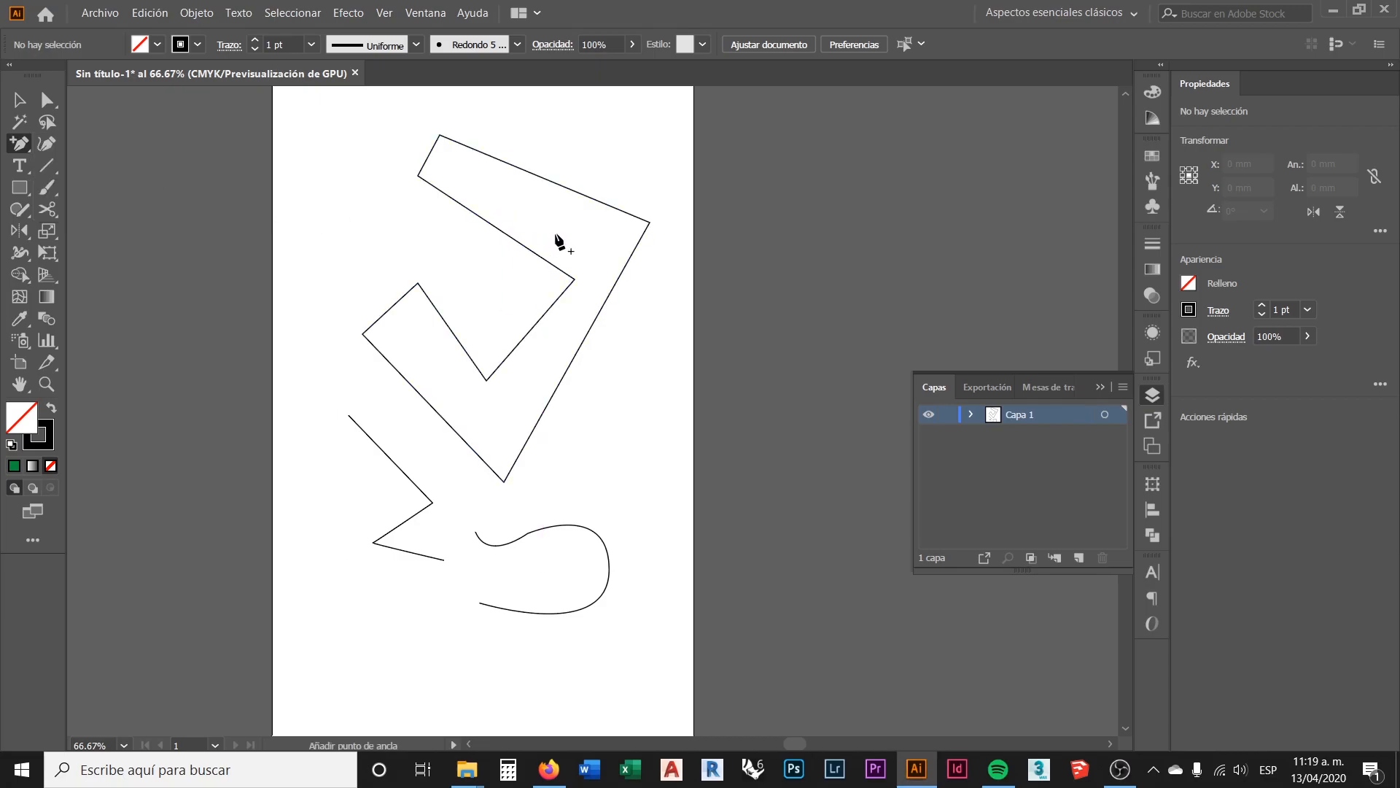
pyautogui.scroll(1, 573, 259)
pyautogui.scroll(1, 543, 219)
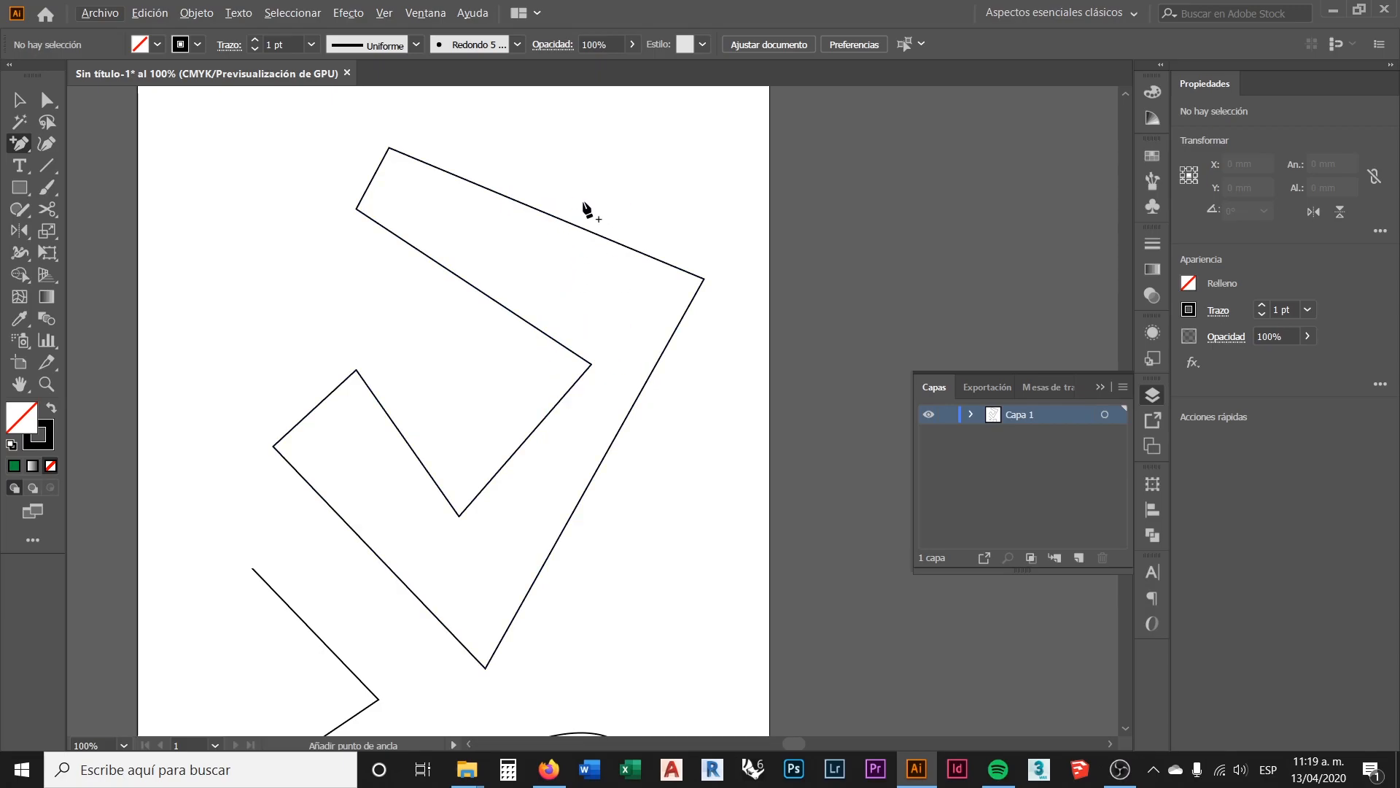
pyautogui.scroll(1, 557, 192)
pyautogui.scroll(1, 557, 192)
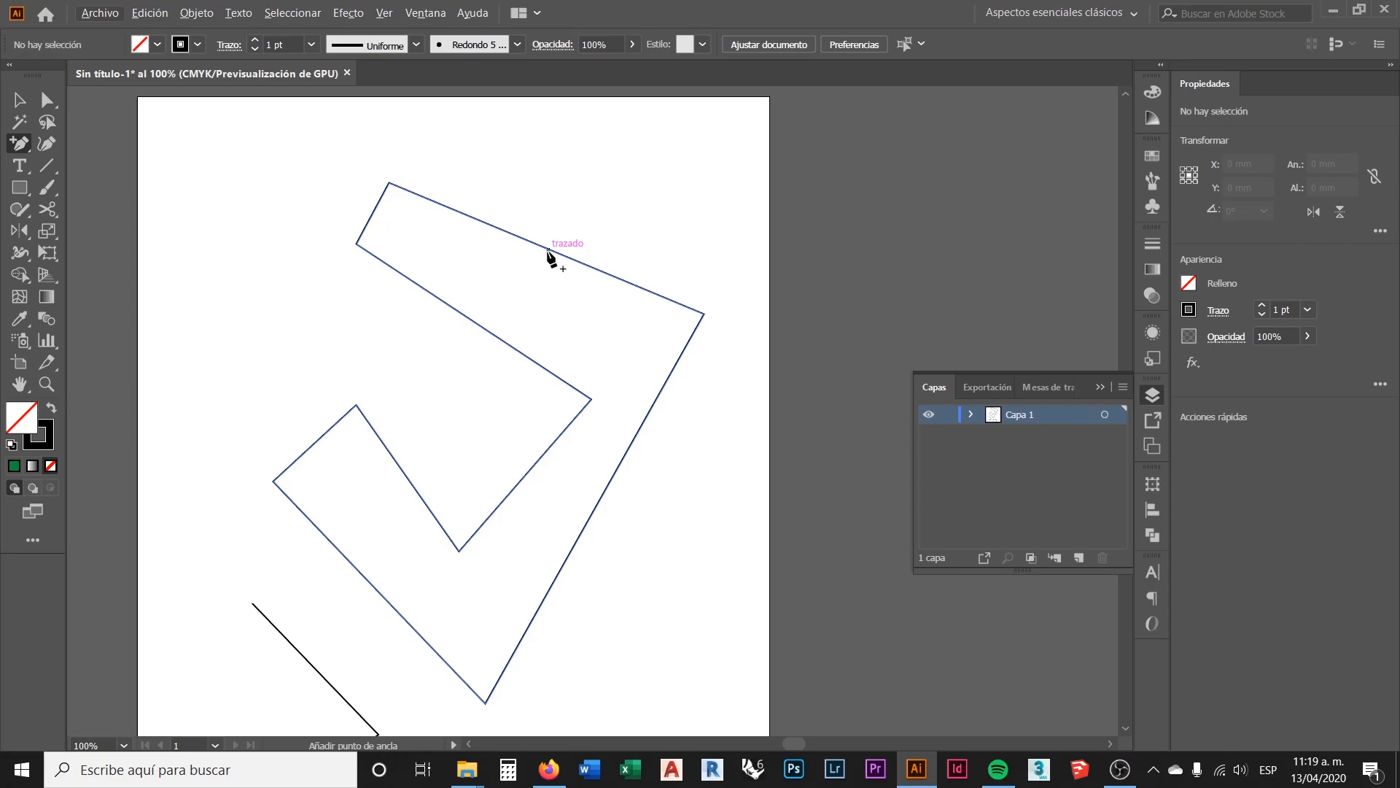
pyautogui.click(554, 252)
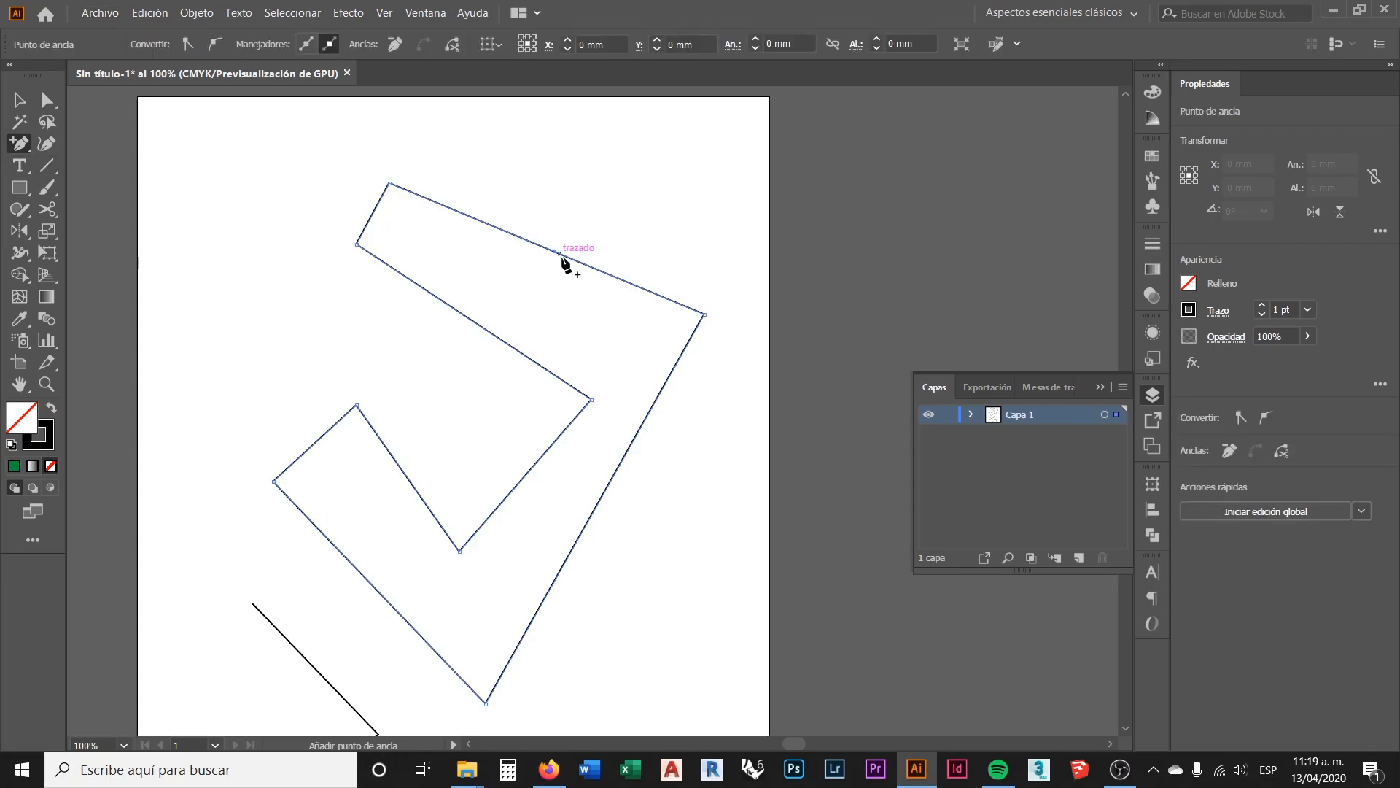
pyautogui.scroll(3, 558, 271)
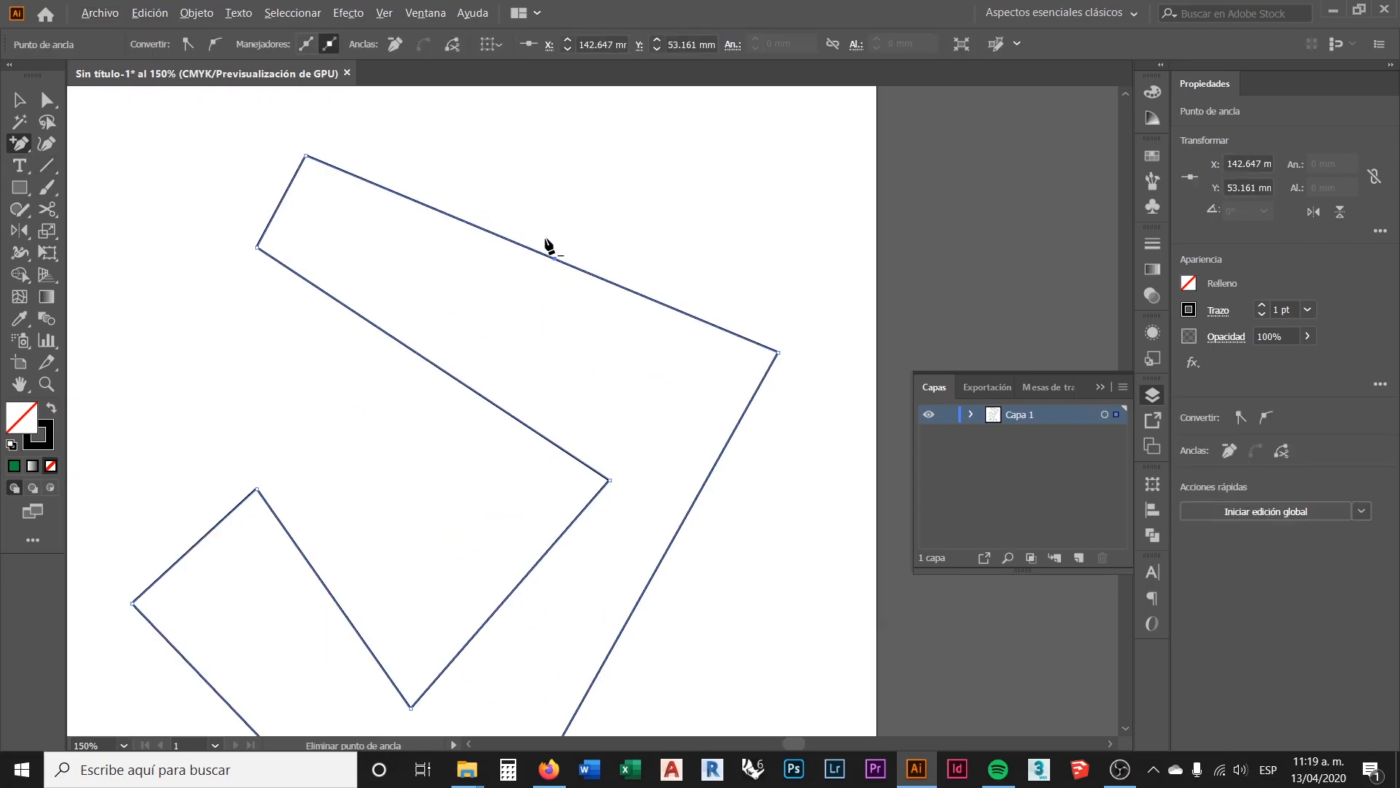
pyautogui.scroll(-1, 556, 280)
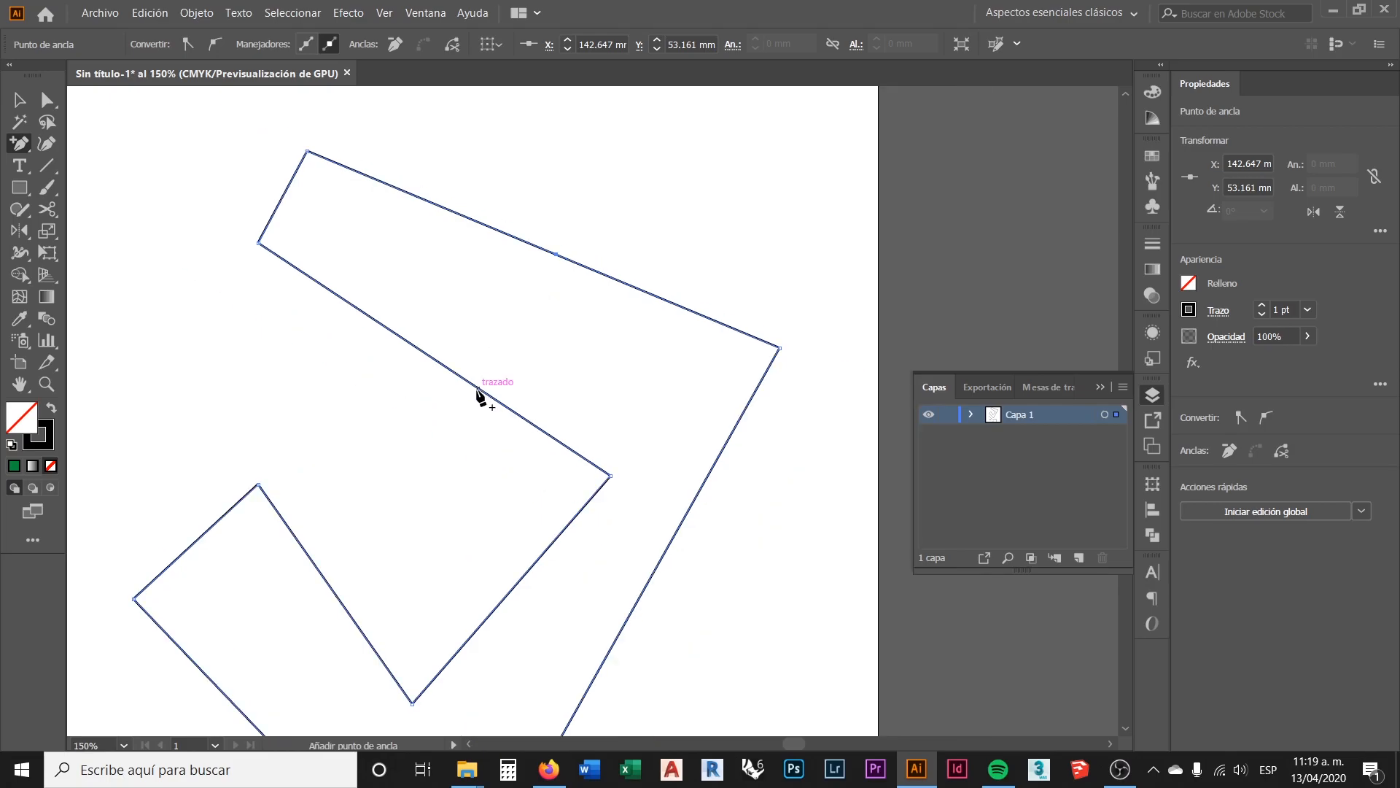
pyautogui.click(448, 368)
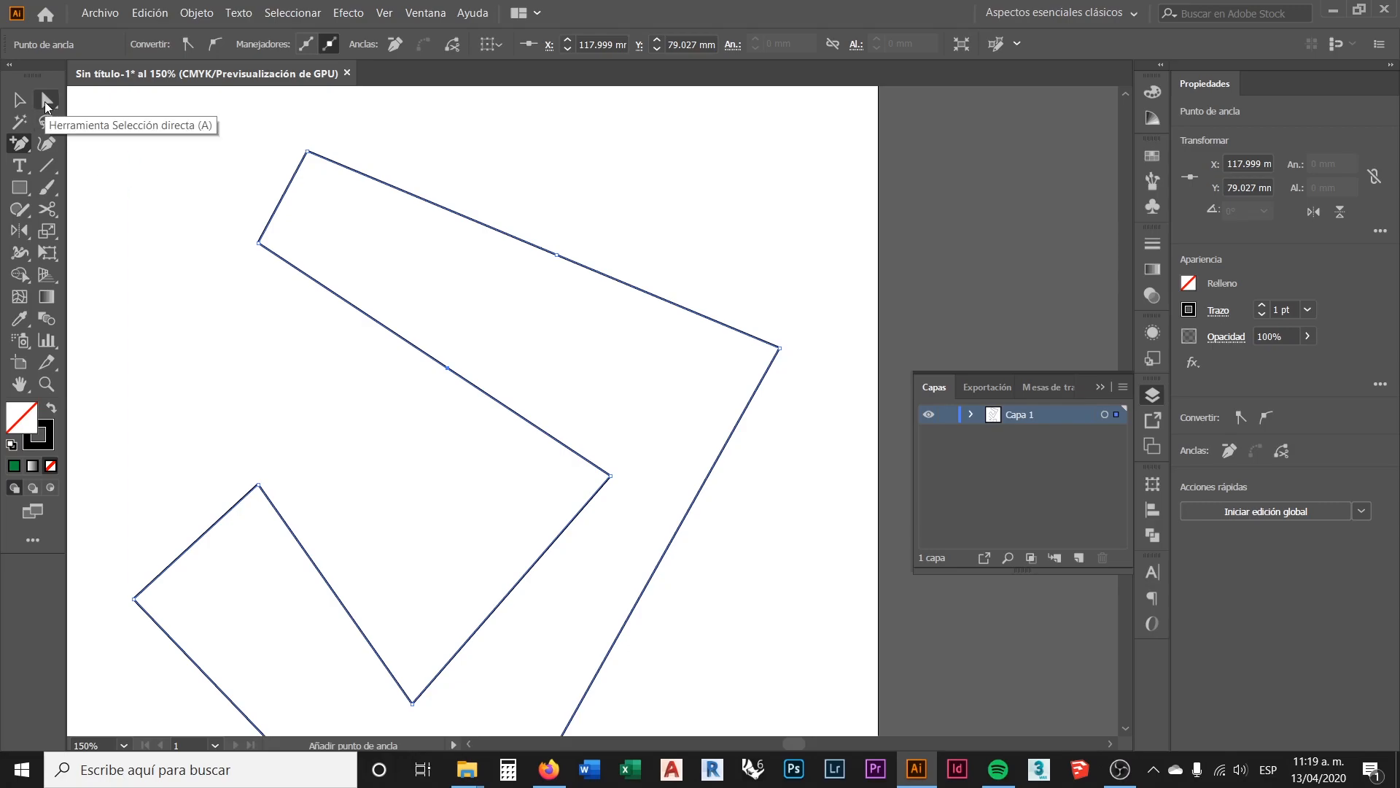
# Step: With Direct Selection, pull the new top-edge anchor upward and the new inner-edge anchor to about X 139, Y 60 mm, and deselect the shape
pyautogui.click(45, 105)
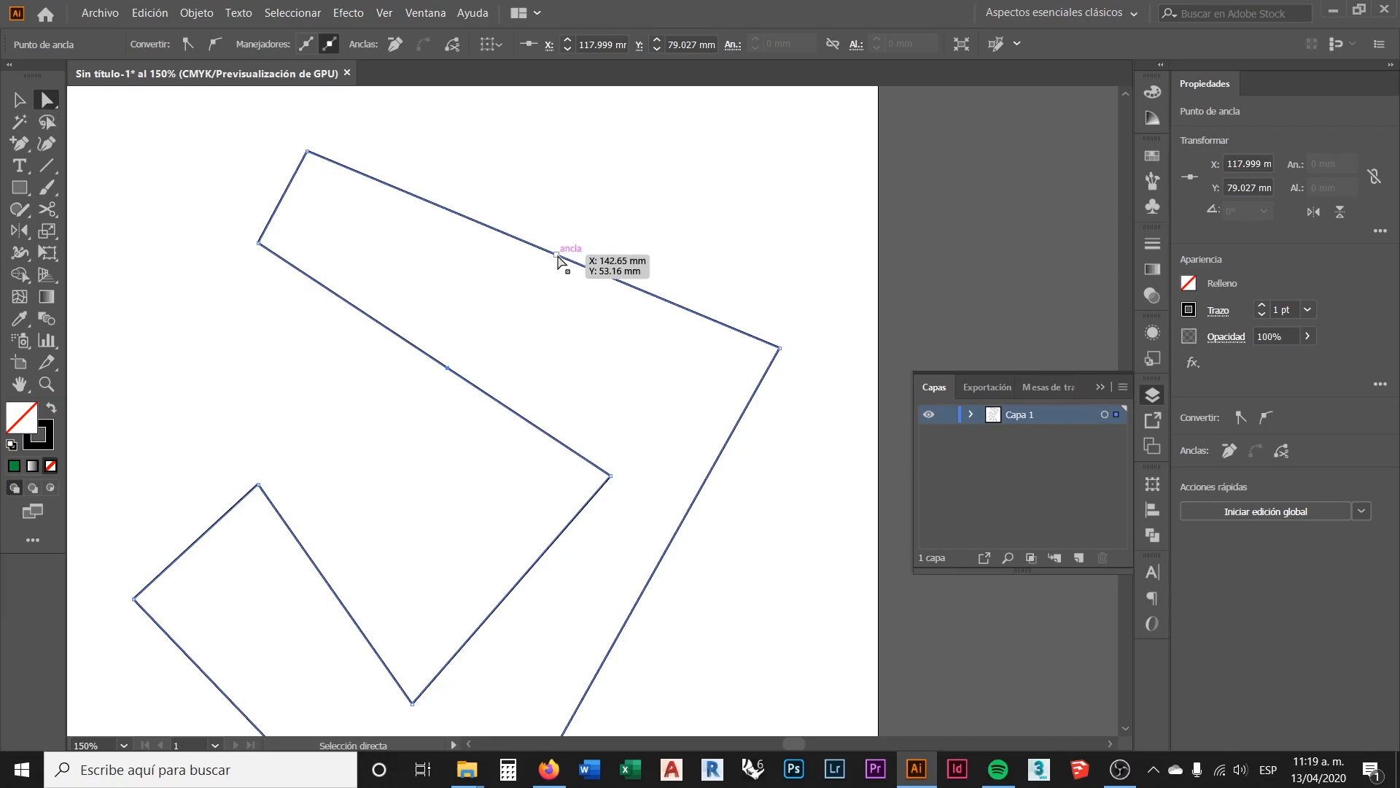
pyautogui.moveTo(557, 255); pyautogui.dragTo(585, 169)
pyautogui.moveTo(448, 368); pyautogui.dragTo(538, 285)
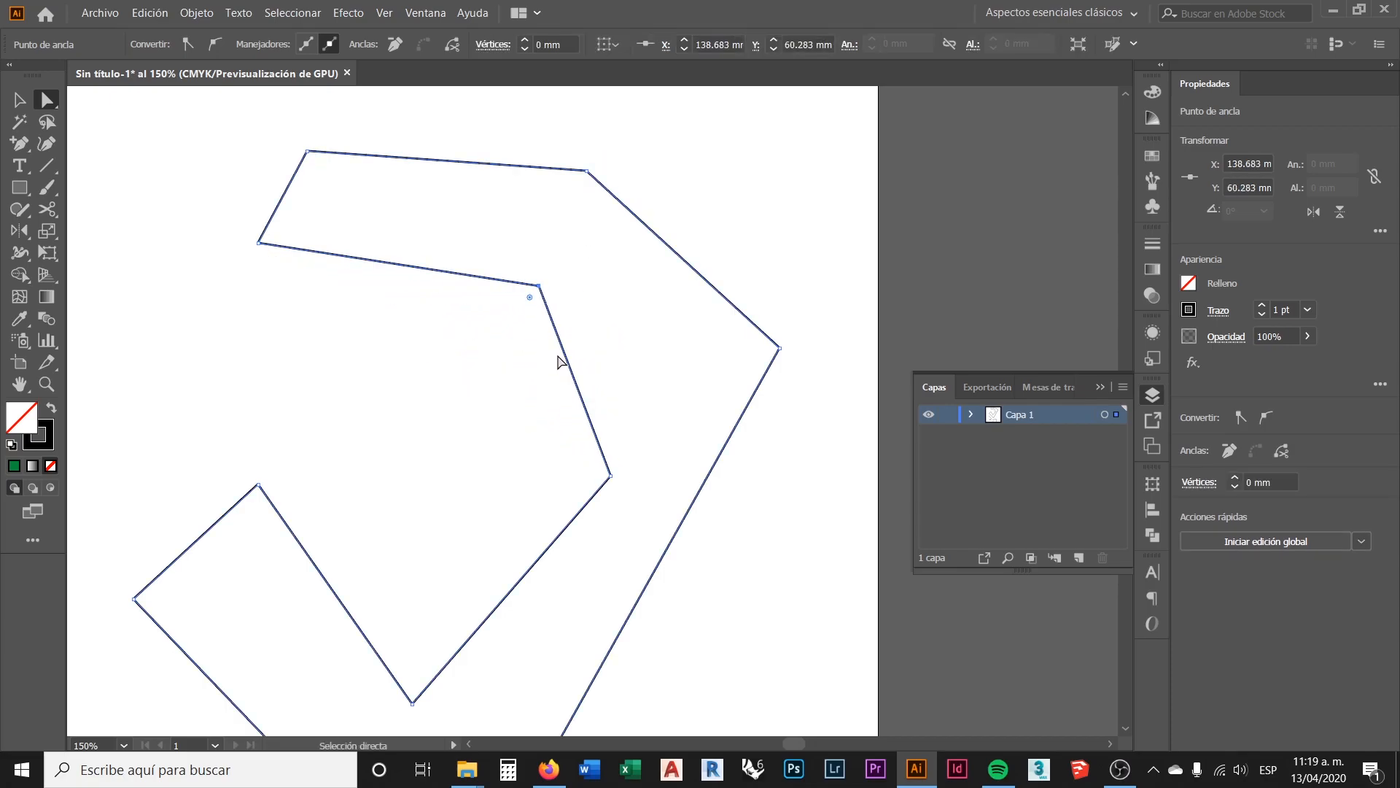
pyautogui.scroll(-1, 554, 356)
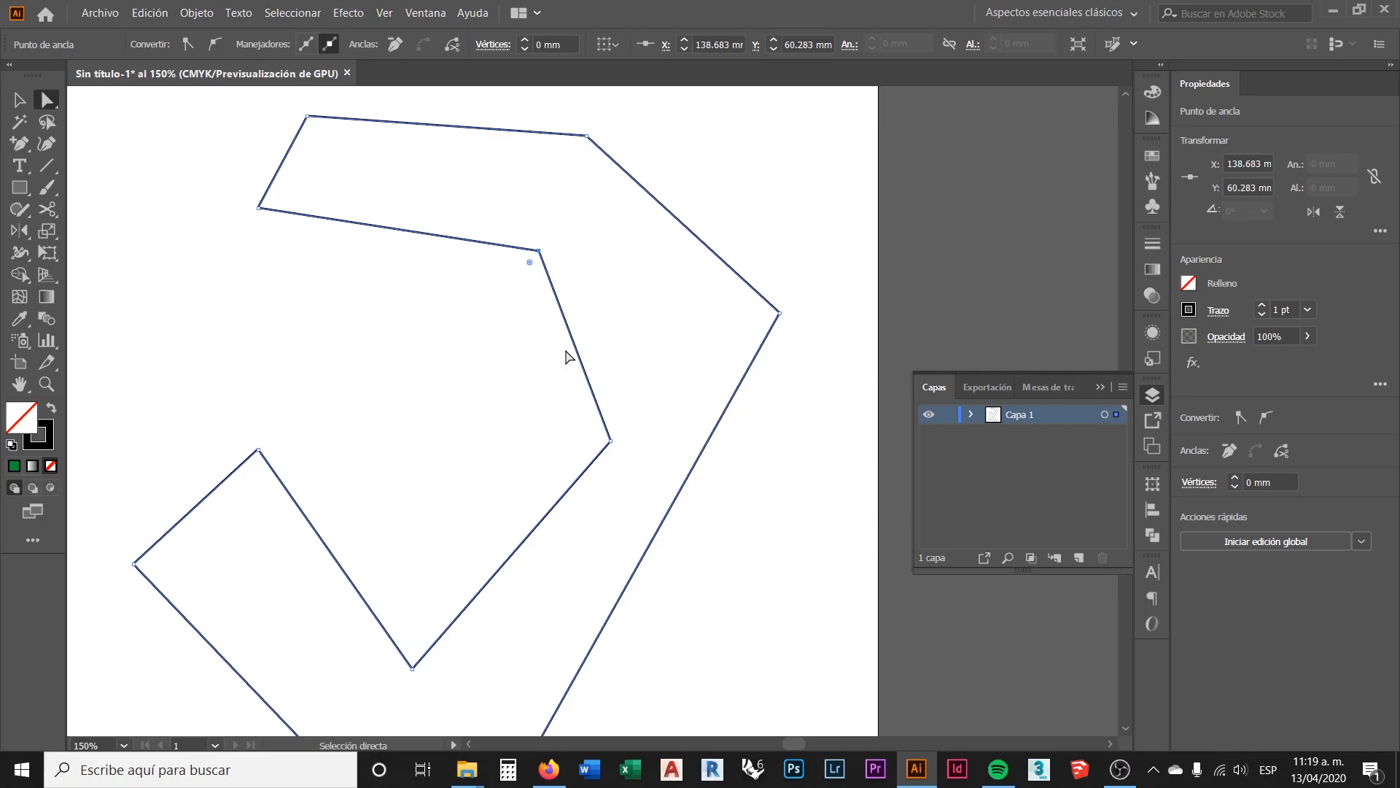
pyautogui.click(502, 323)
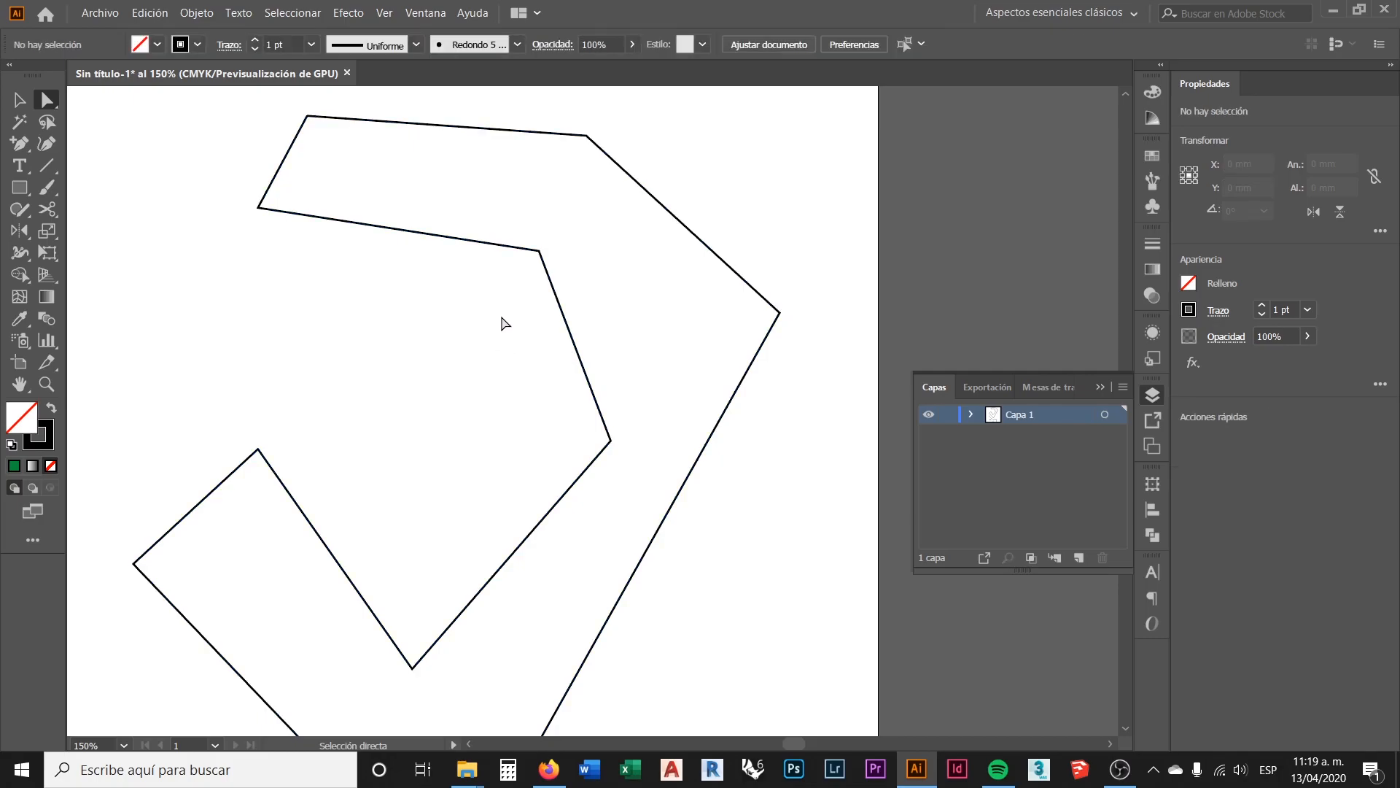
# Step: Remove the two anchor points at the closed shape's upper-left end with the Delete Anchor Point tool, the inner one first
pyautogui.scroll(-2, 632, 350)
pyautogui.scroll(2, 621, 374)
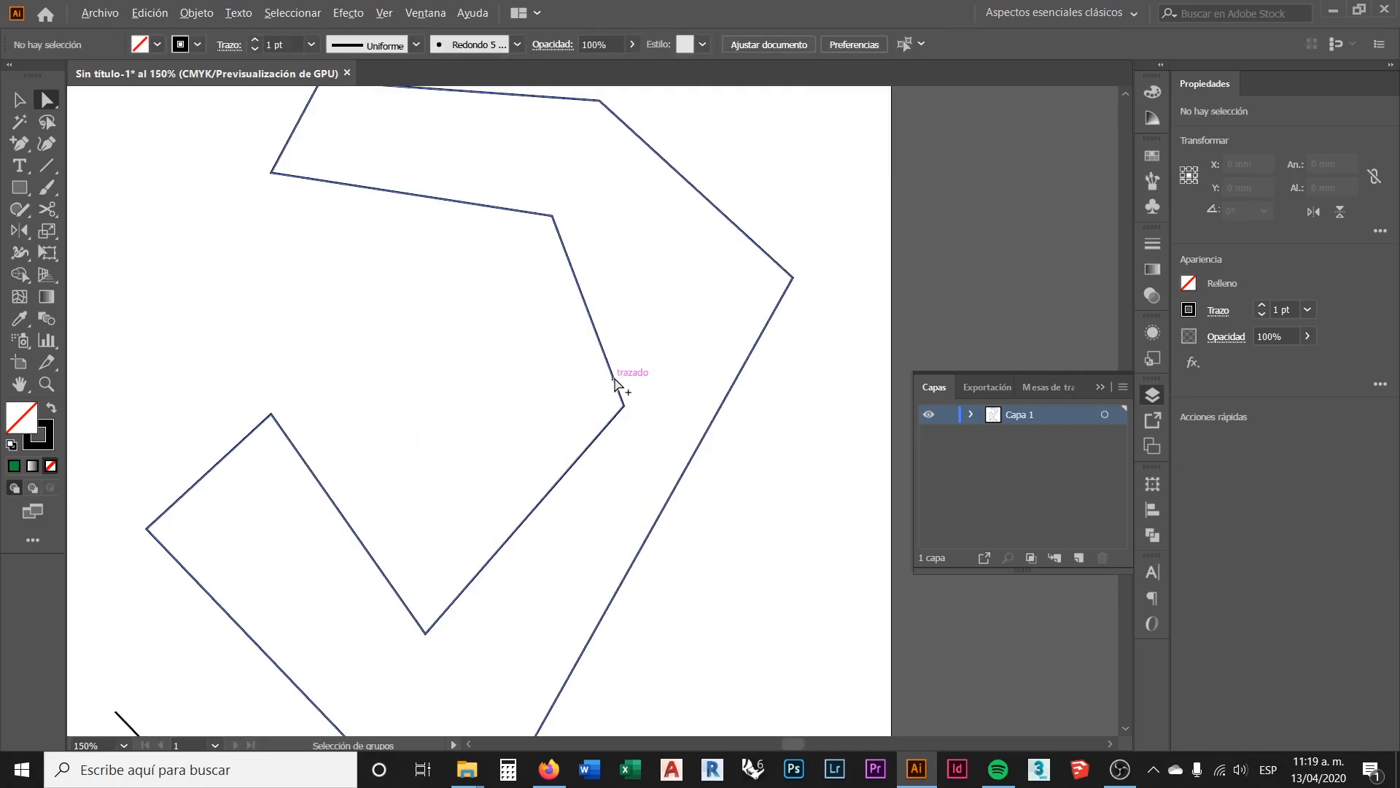
pyautogui.scroll(2, 591, 288)
pyautogui.click(20, 146)
pyautogui.click(19, 149)
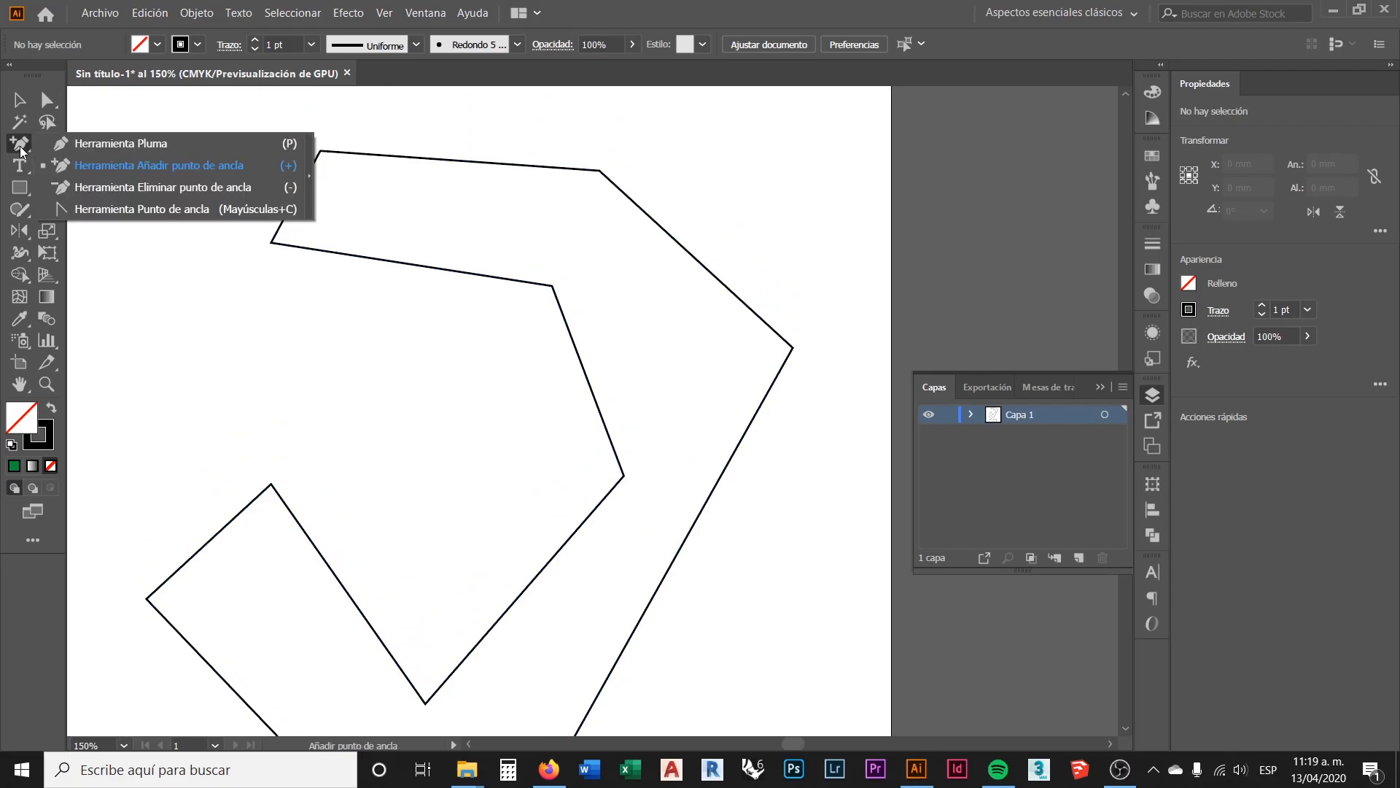
pyautogui.click(192, 186)
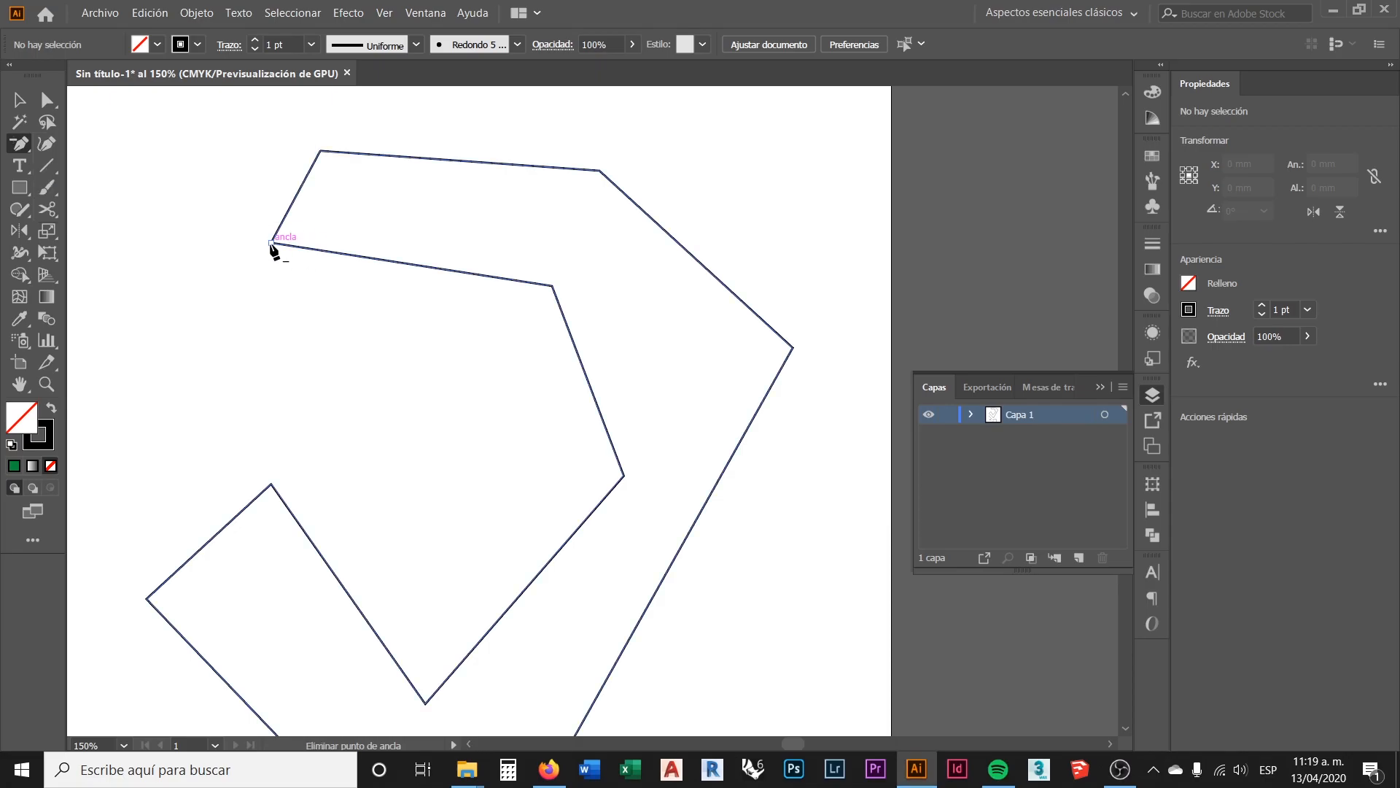
pyautogui.click(270, 243)
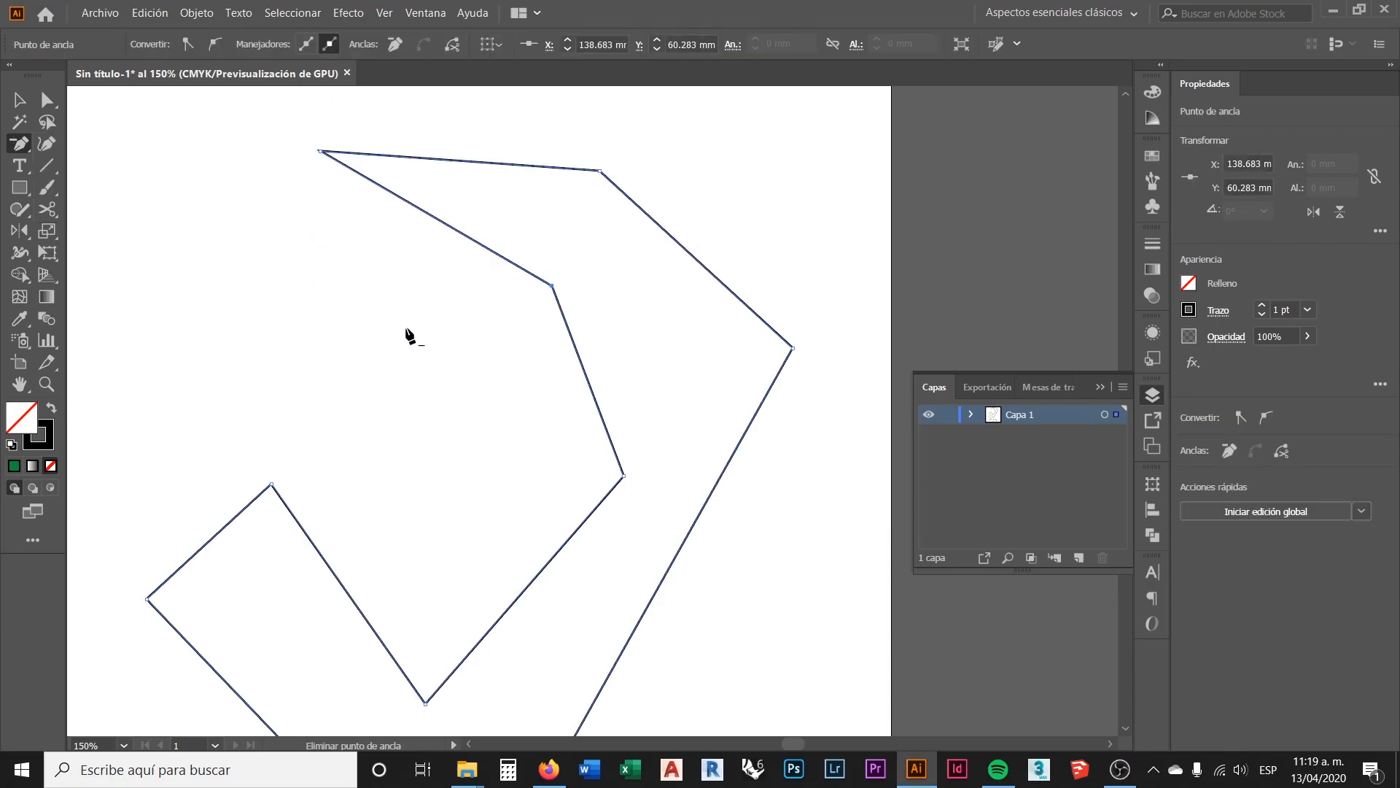
pyautogui.click(319, 152)
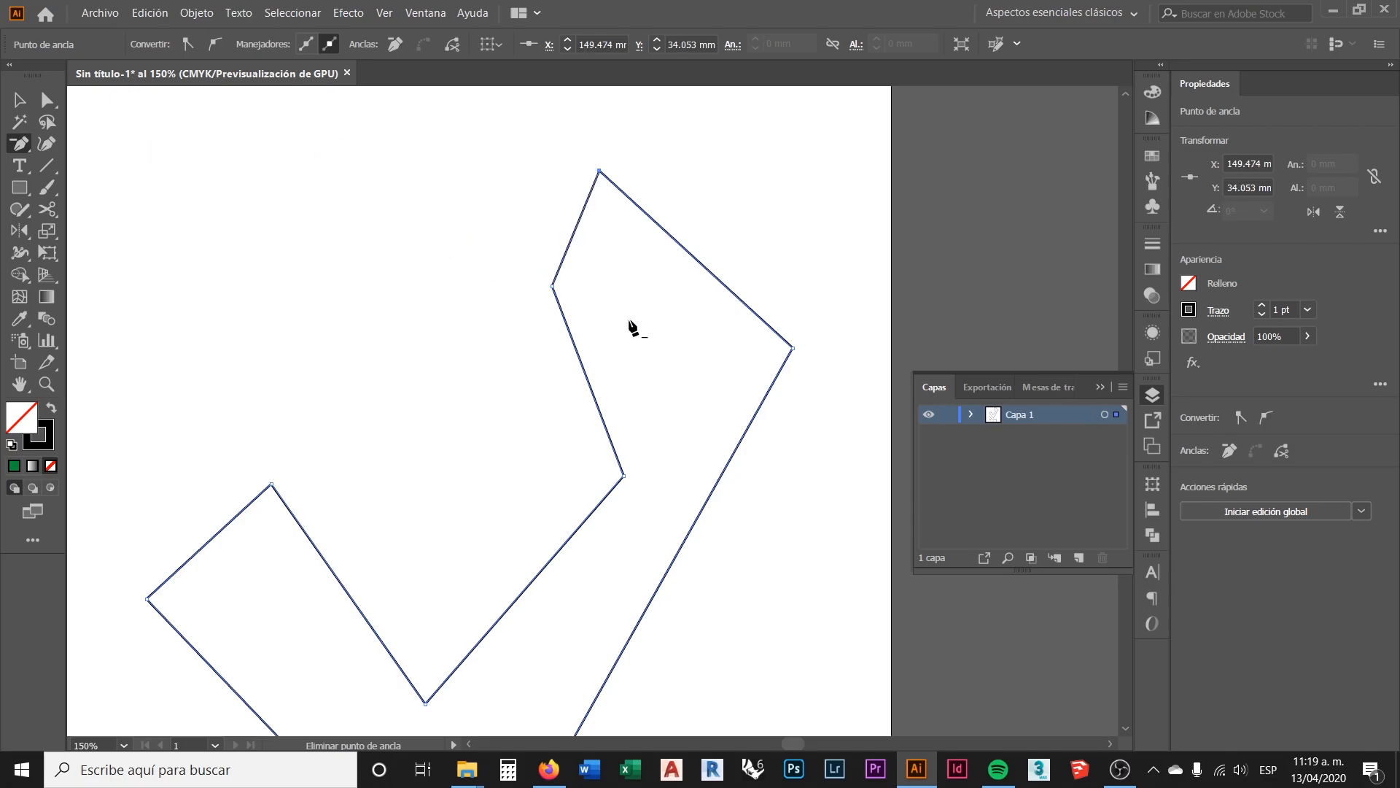
# Step: Convert the corner at the closed shape's left inner peak into a smooth point with the Anchor Point tool, using nearly horizontal handles
pyautogui.click(19, 151)
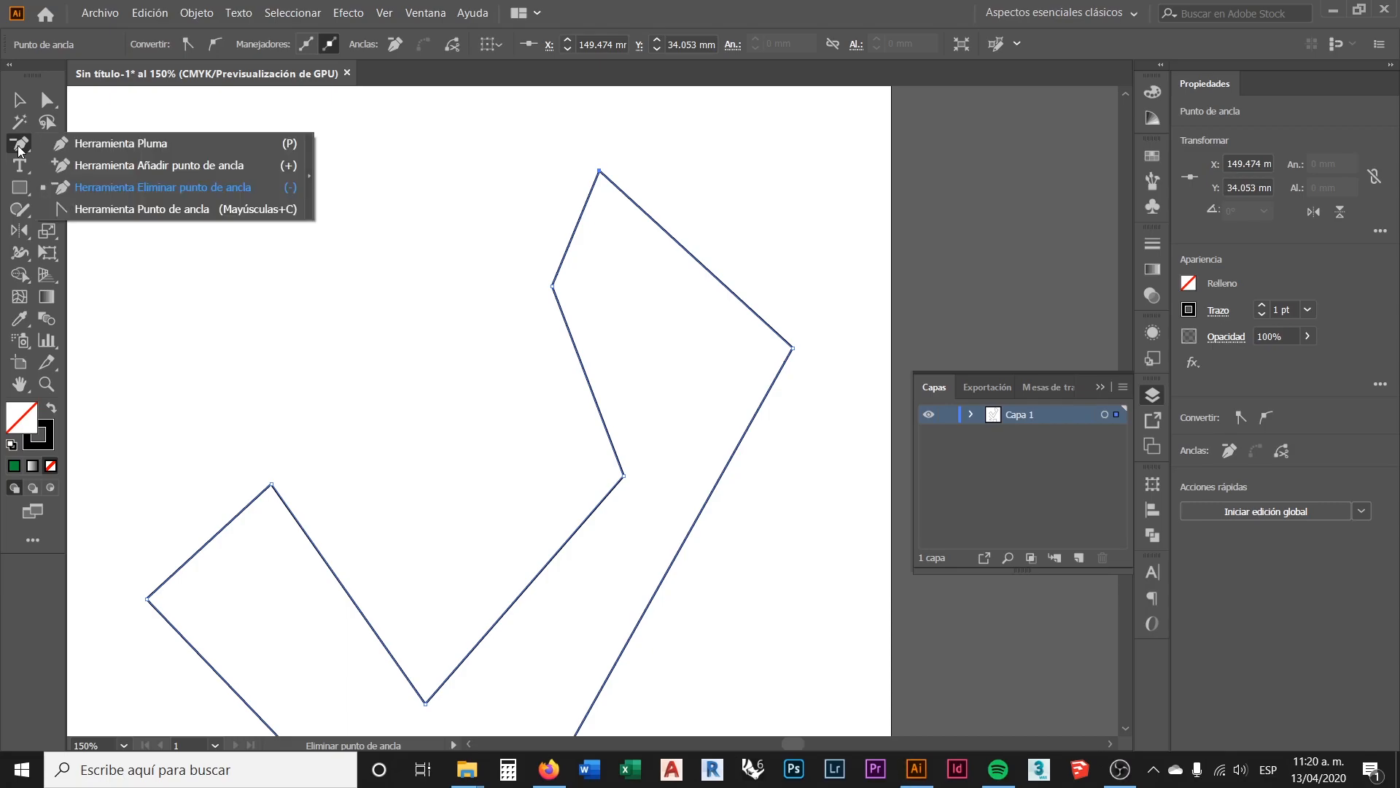
pyautogui.click(177, 208)
pyautogui.scroll(-4, 555, 308)
pyautogui.scroll(-3, 547, 309)
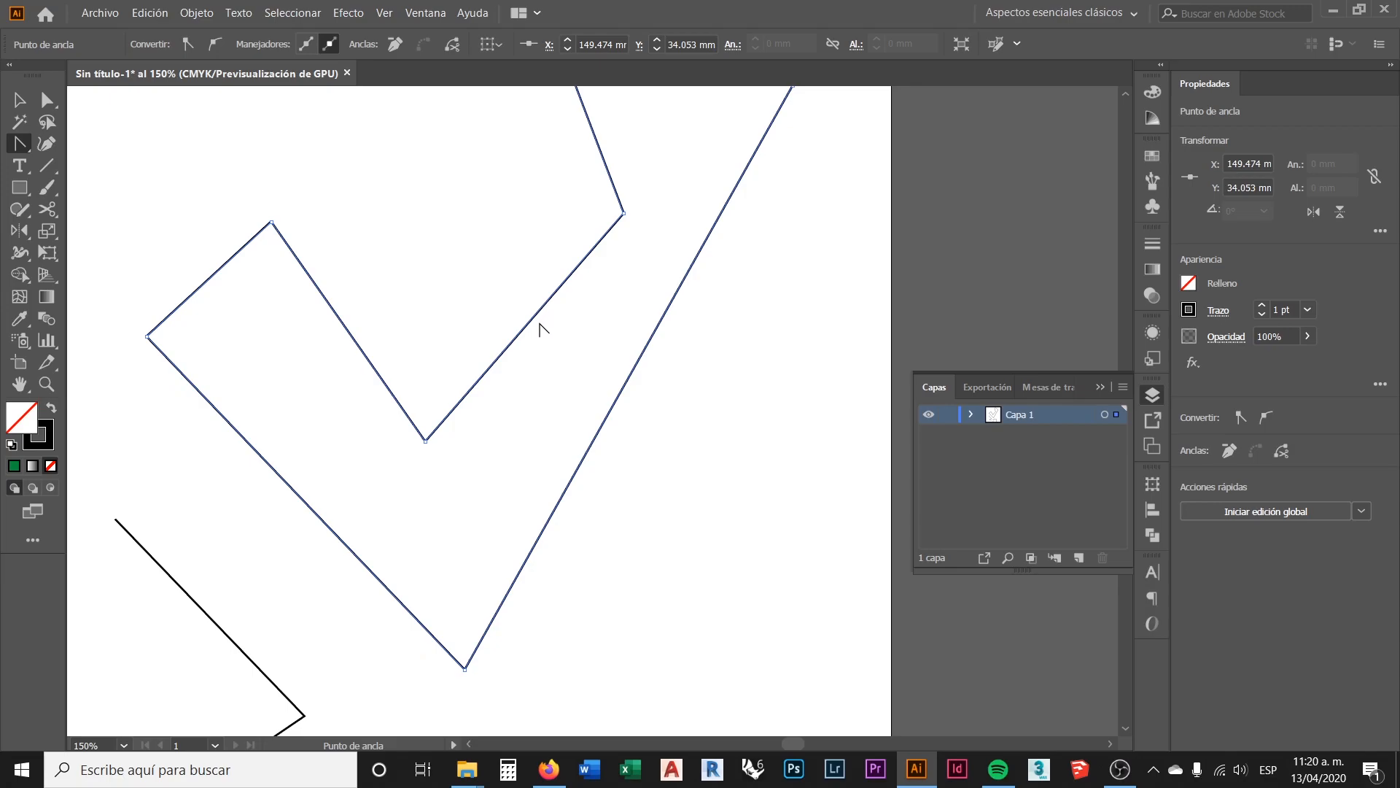
pyautogui.scroll(-1, 520, 394)
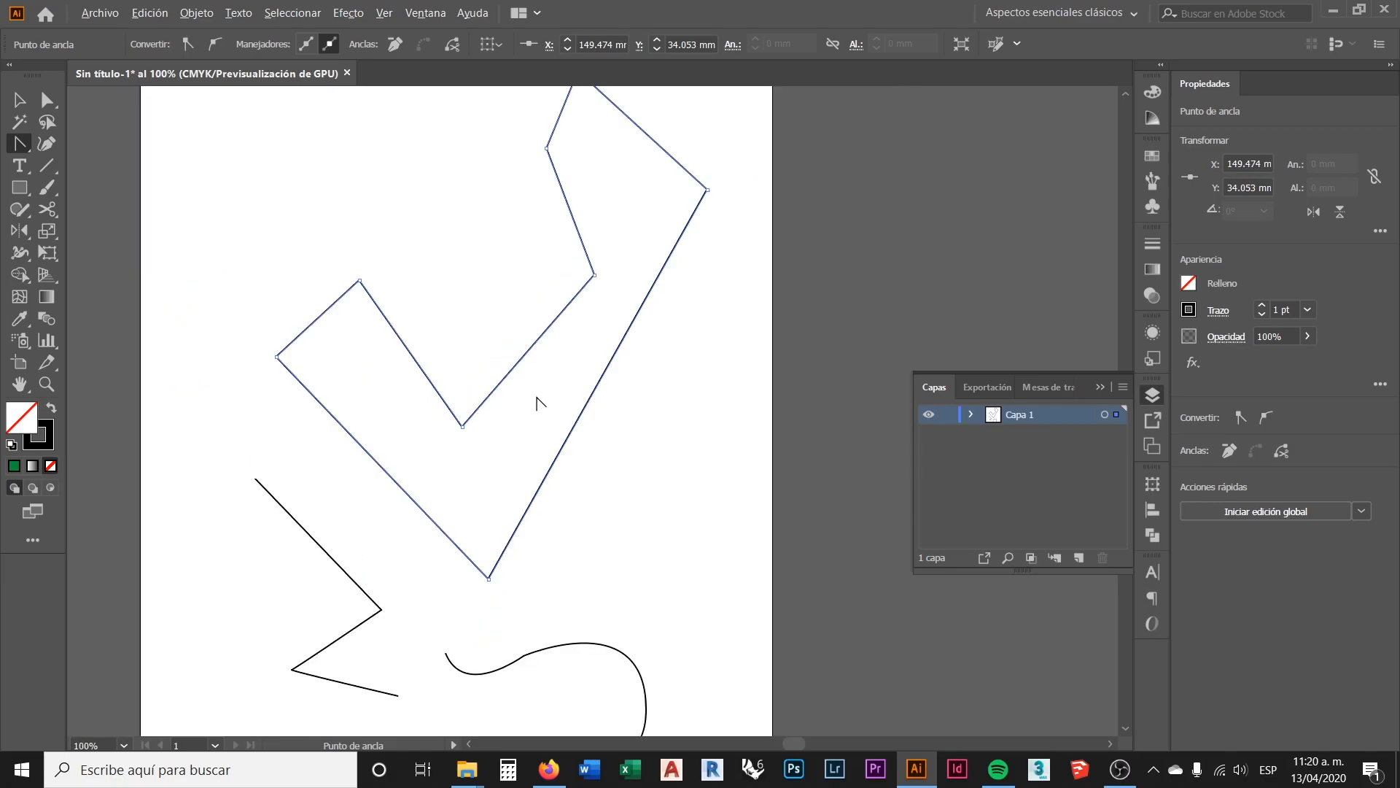
pyautogui.scroll(3, 343, 288)
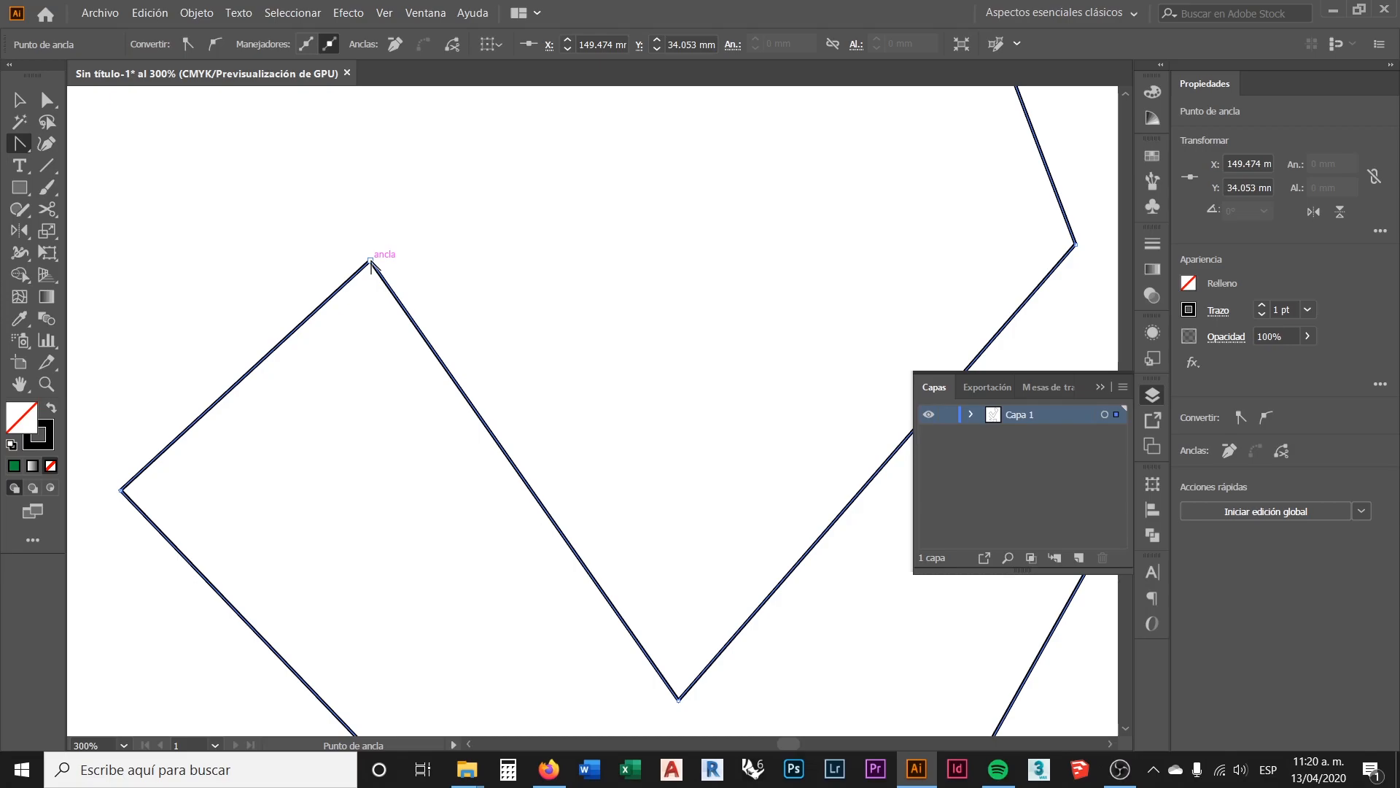
pyautogui.moveTo(370, 260)
pyautogui.mouseDown()
pyautogui.moveTo(496, 276)
pyautogui.moveTo(449, 203)
pyautogui.moveTo(330, 162)
pyautogui.moveTo(256, 226)
pyautogui.moveTo(234, 278)
pyautogui.moveTo(241, 251)
pyautogui.moveTo(216, 244)
pyautogui.moveTo(224, 253)
pyautogui.mouseUp()
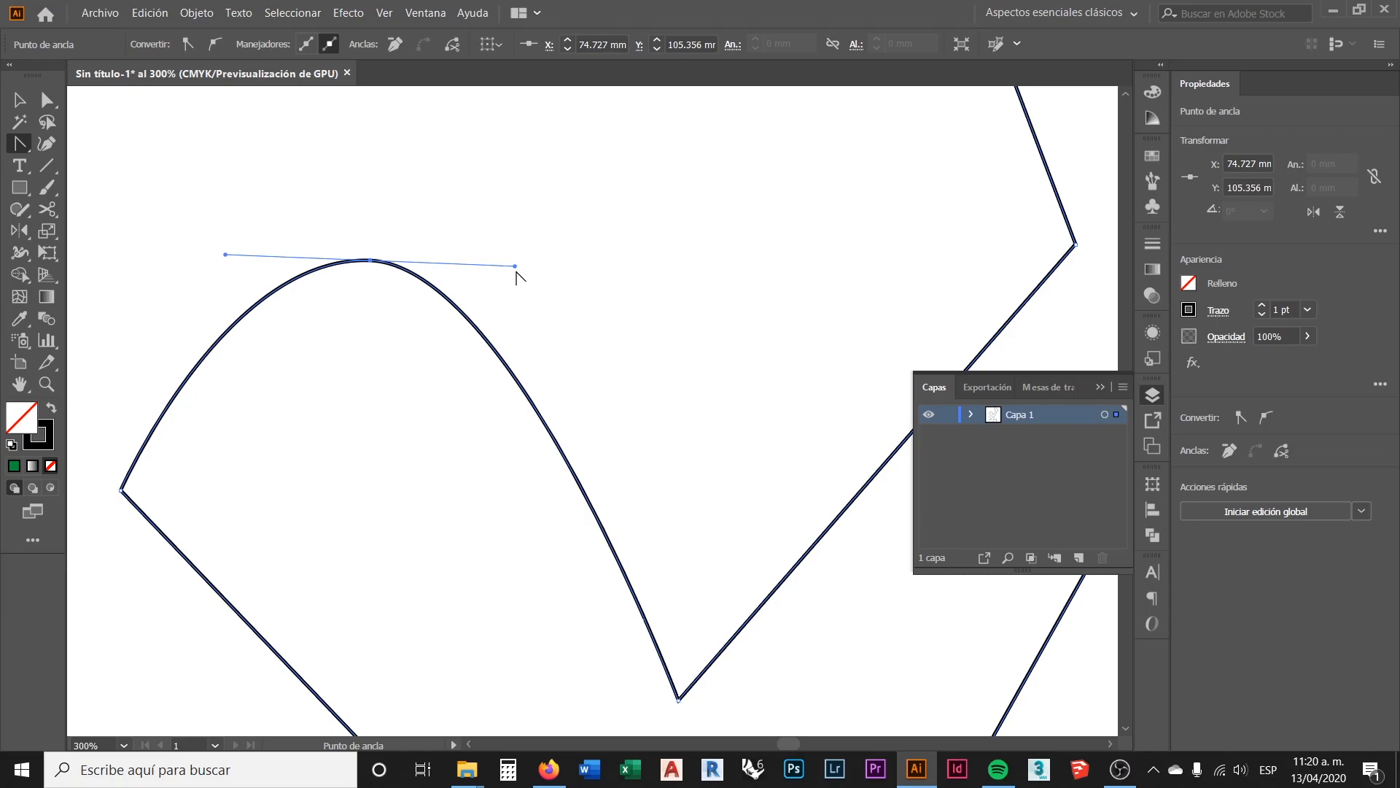
# Step: With Direct Selection, pull the smooth peak's right-hand direction handle outward and slightly upward
pyautogui.click(49, 101)
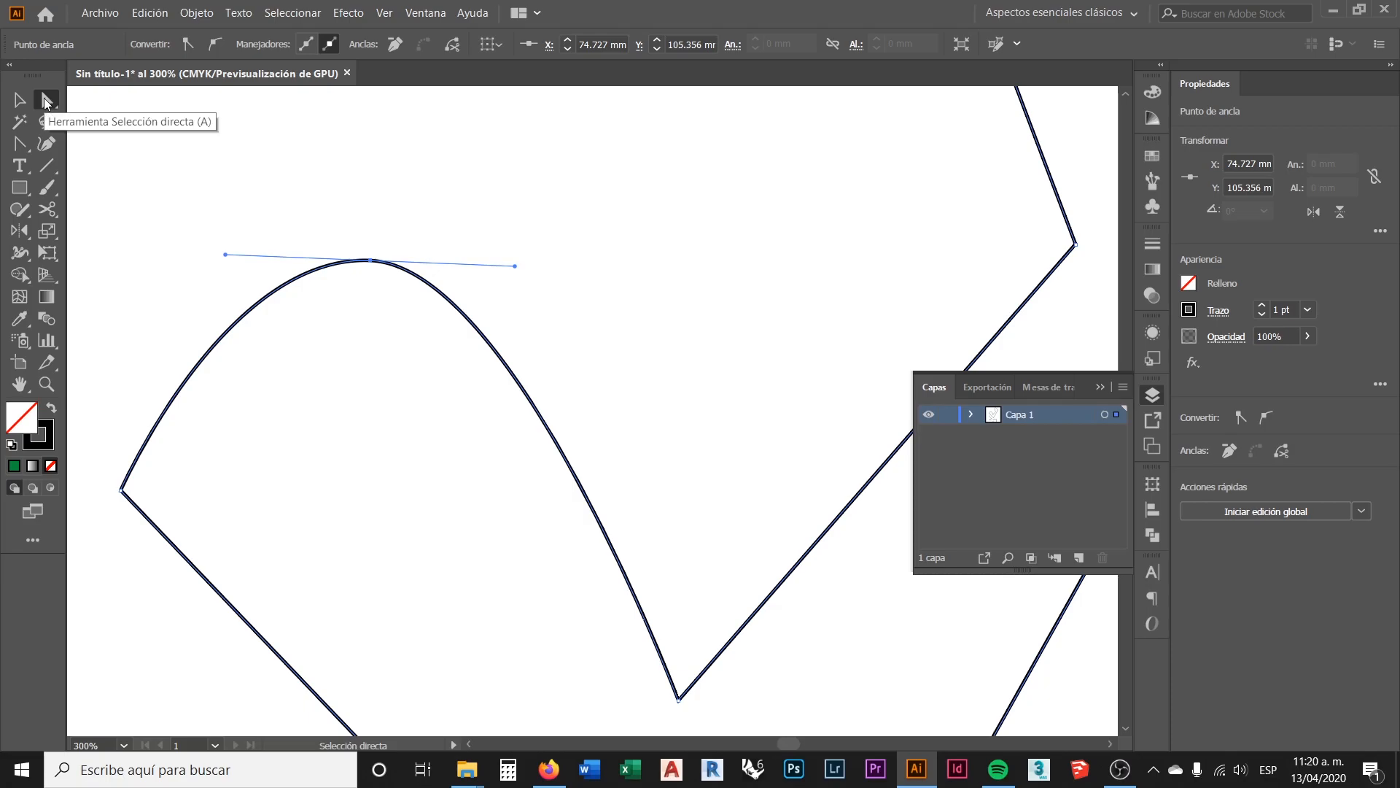
pyautogui.moveTo(516, 268); pyautogui.dragTo(522, 278)
pyautogui.moveTo(488, 241); pyautogui.dragTo(544, 256)
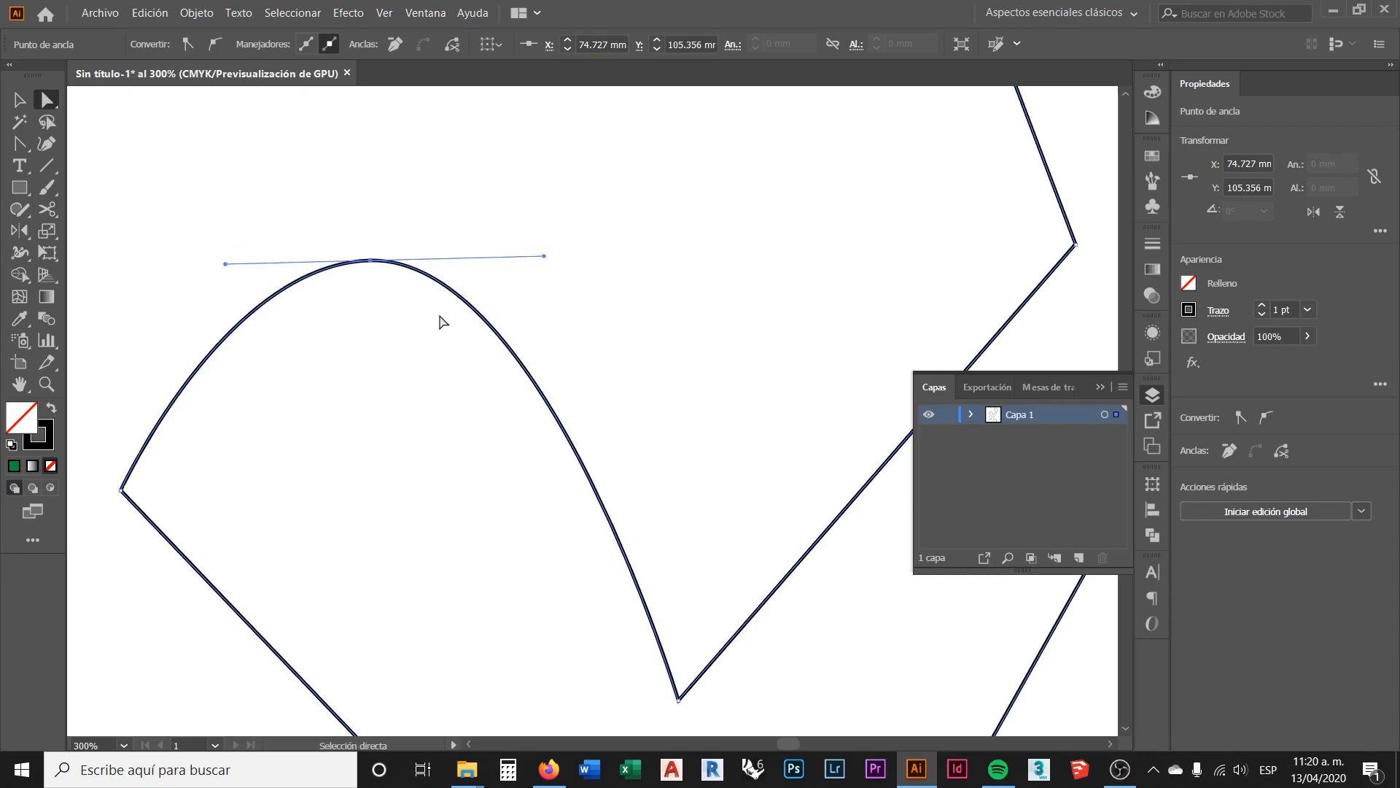
# Step: Convert the closed shape's smooth peak back into a corner with the Anchor Point tool
pyautogui.scroll(-2, 441, 322)
pyautogui.moveTo(19, 143); pyautogui.dragTo(176, 217)
pyautogui.scroll(-1, 376, 250)
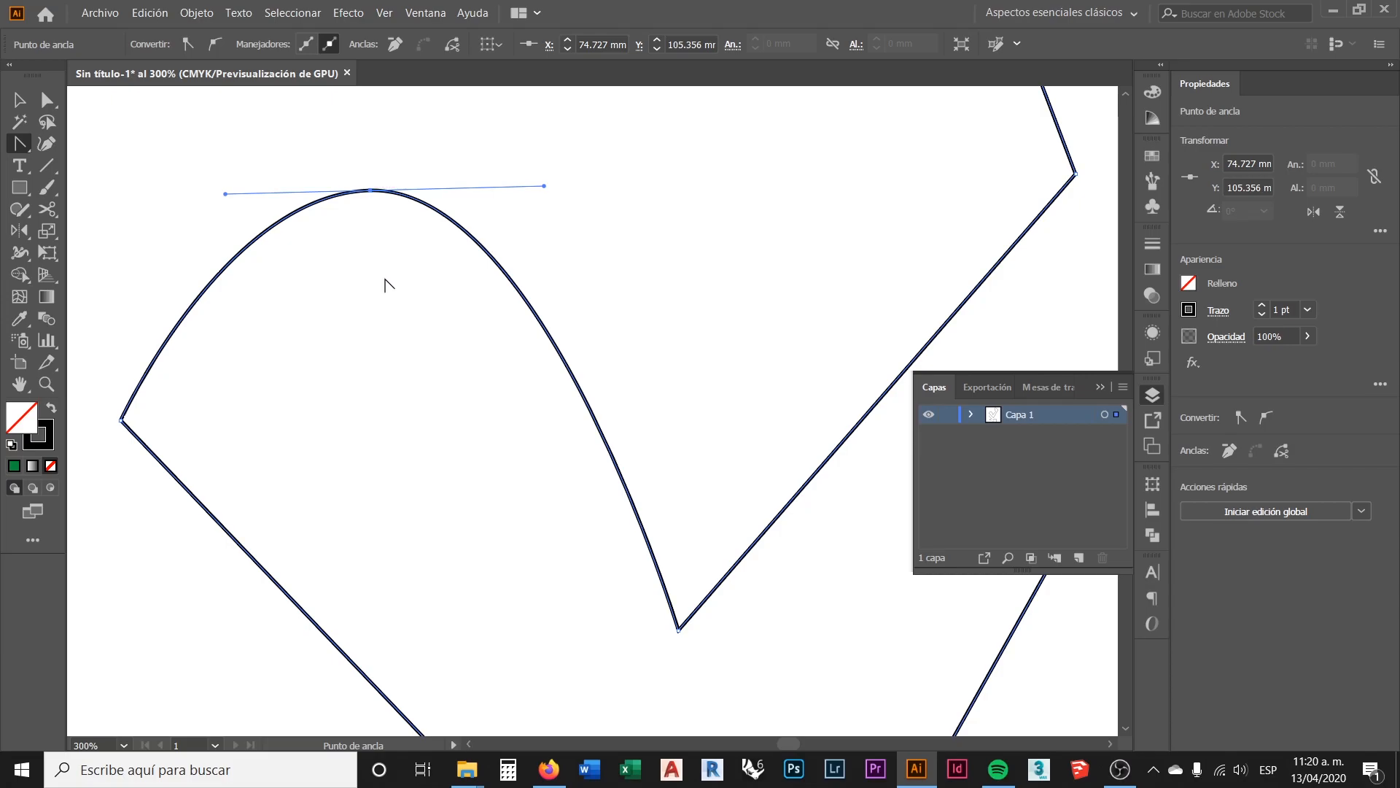
pyautogui.scroll(3, 397, 312)
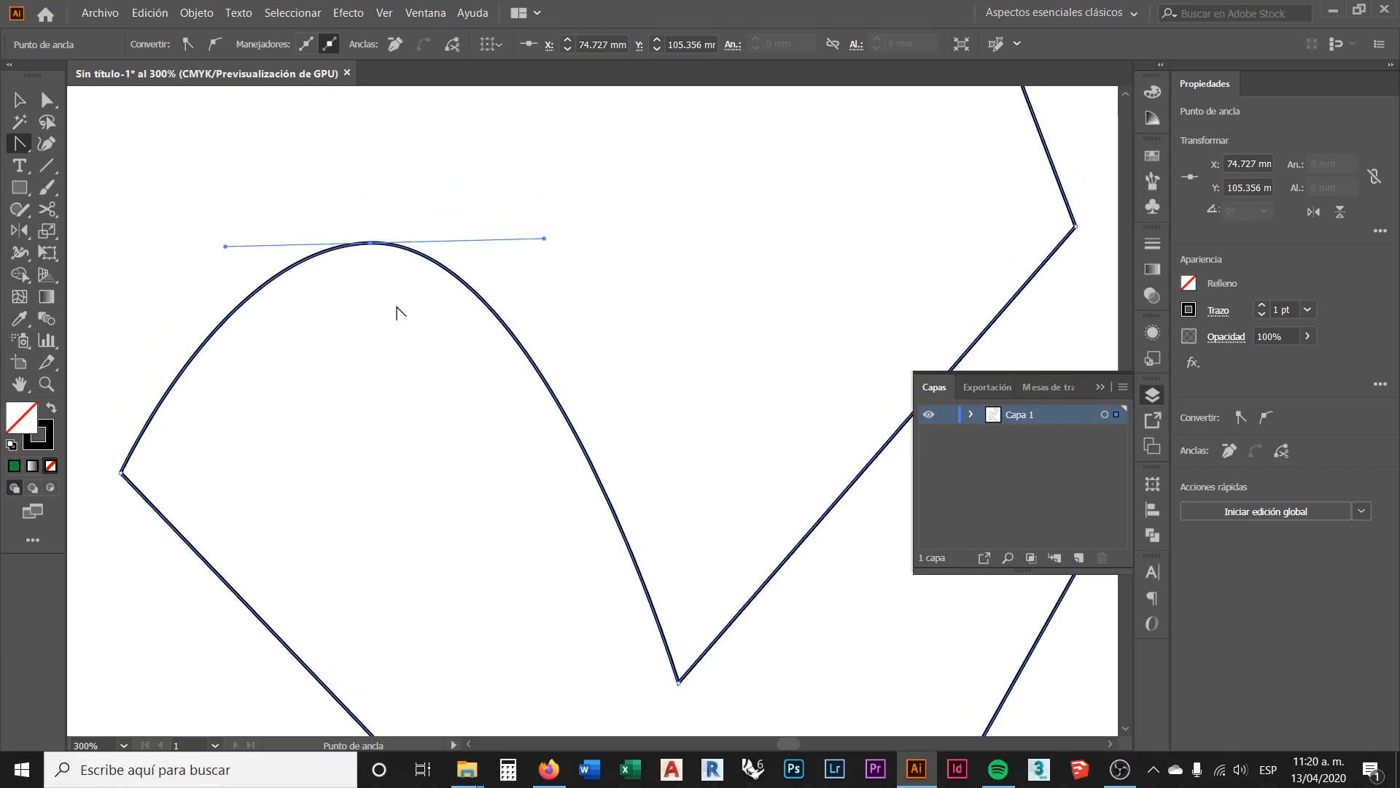
pyautogui.click(371, 243)
# Step: Convert the open curve's middle anchor and its rightmost anchor into corner points with the Anchor Point tool
pyautogui.scroll(-4, 405, 322)
pyautogui.keyDown('alt'); pyautogui.scroll(-3, 440, 313); pyautogui.keyUp('alt')
pyautogui.scroll(-4, 491, 322)
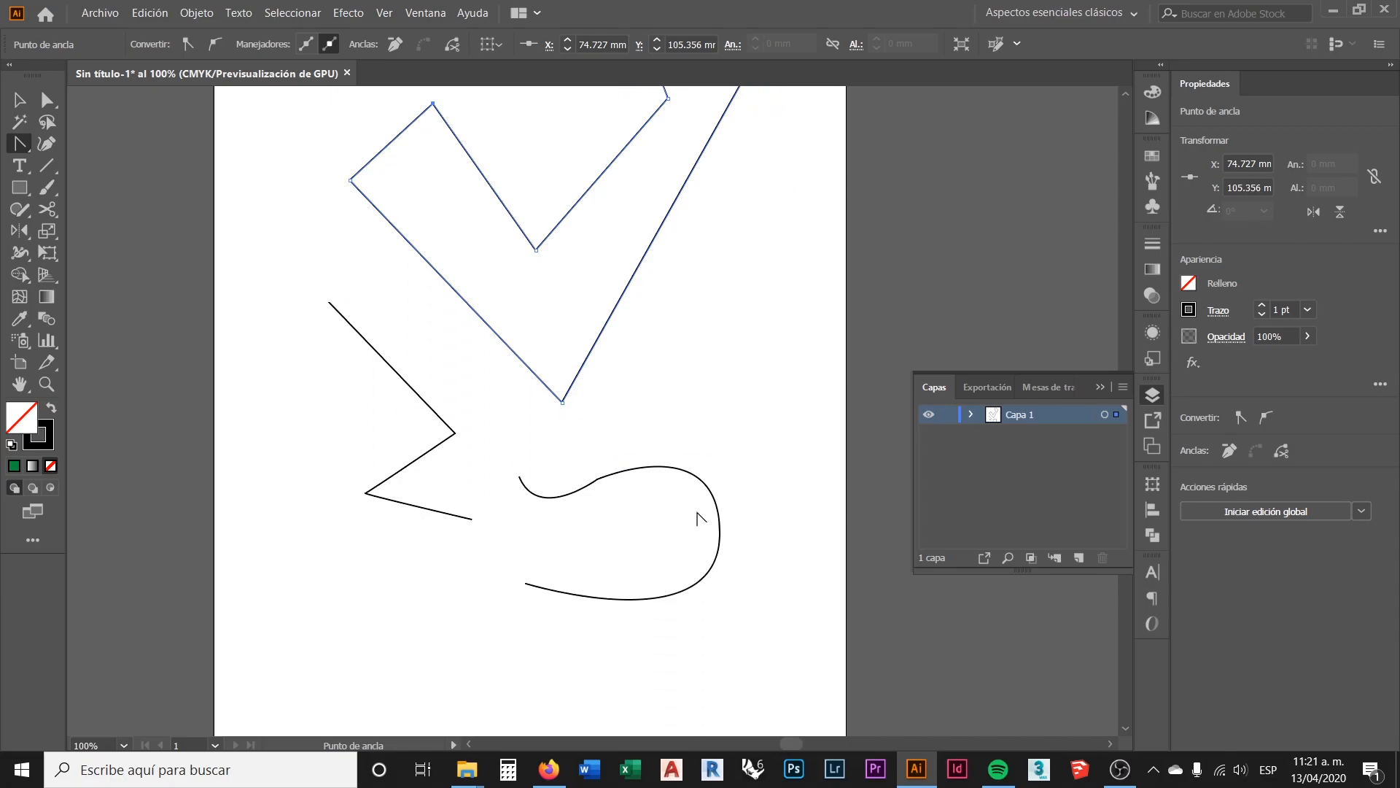
pyautogui.keyDown('alt'); pyautogui.scroll(3, 691, 514); pyautogui.keyUp('alt')
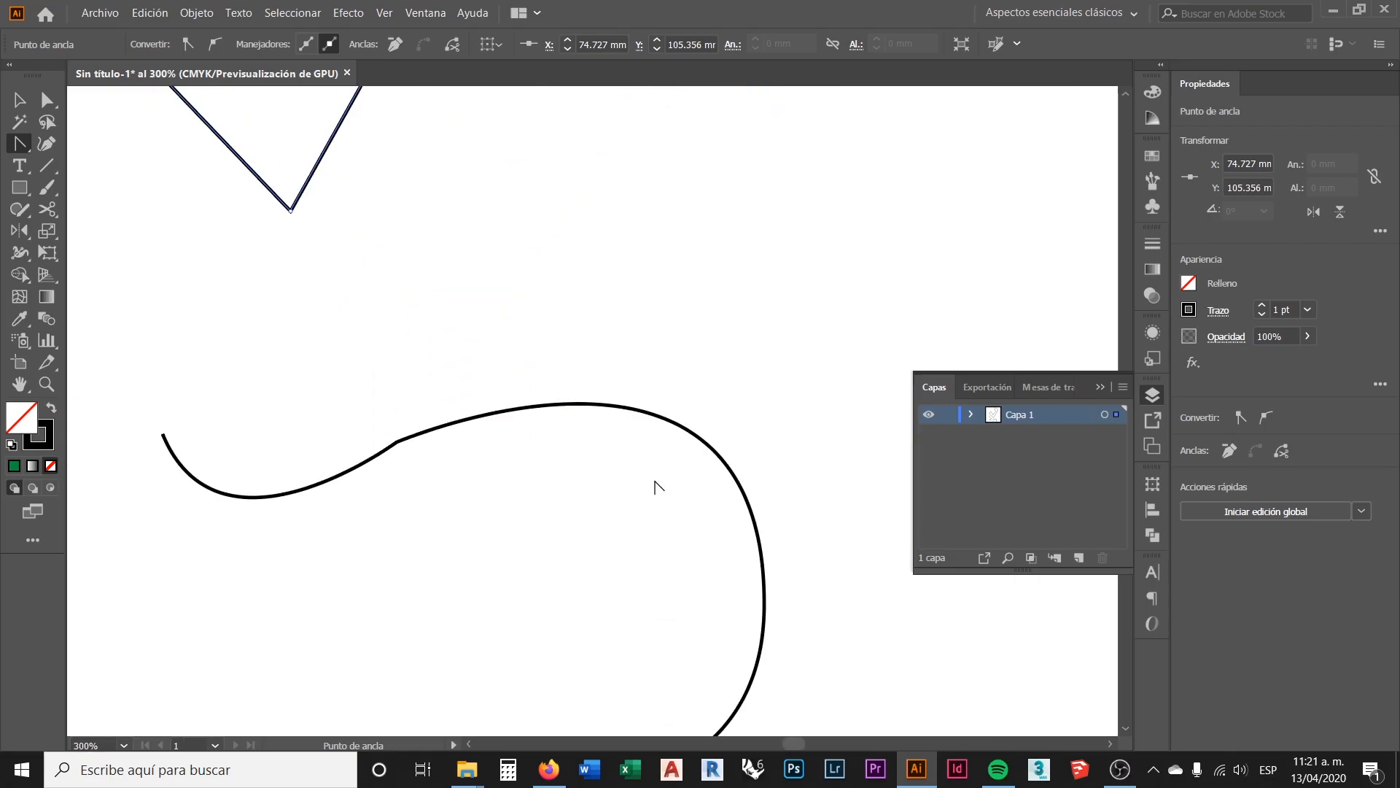
pyautogui.click(396, 442)
pyautogui.scroll(-2, 700, 488)
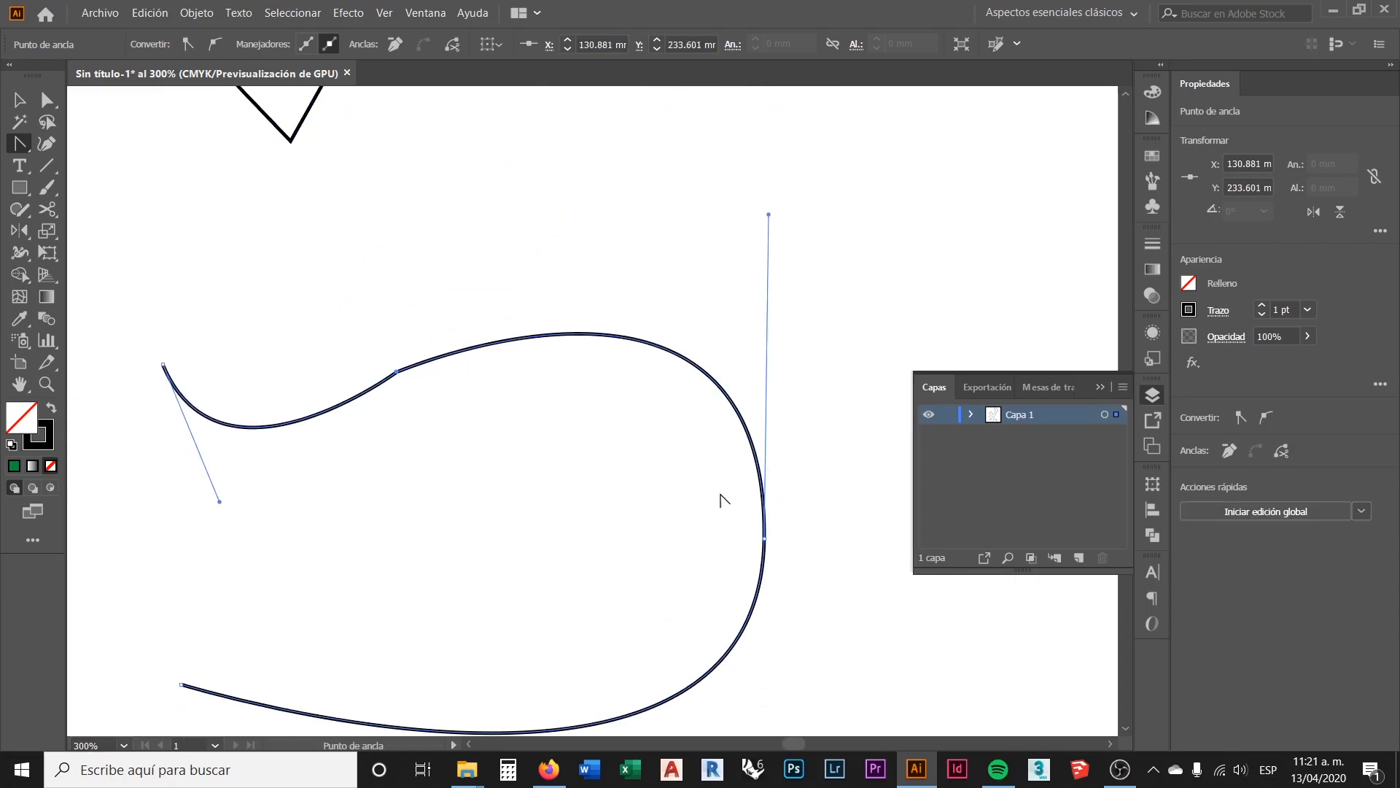
pyautogui.click(764, 537)
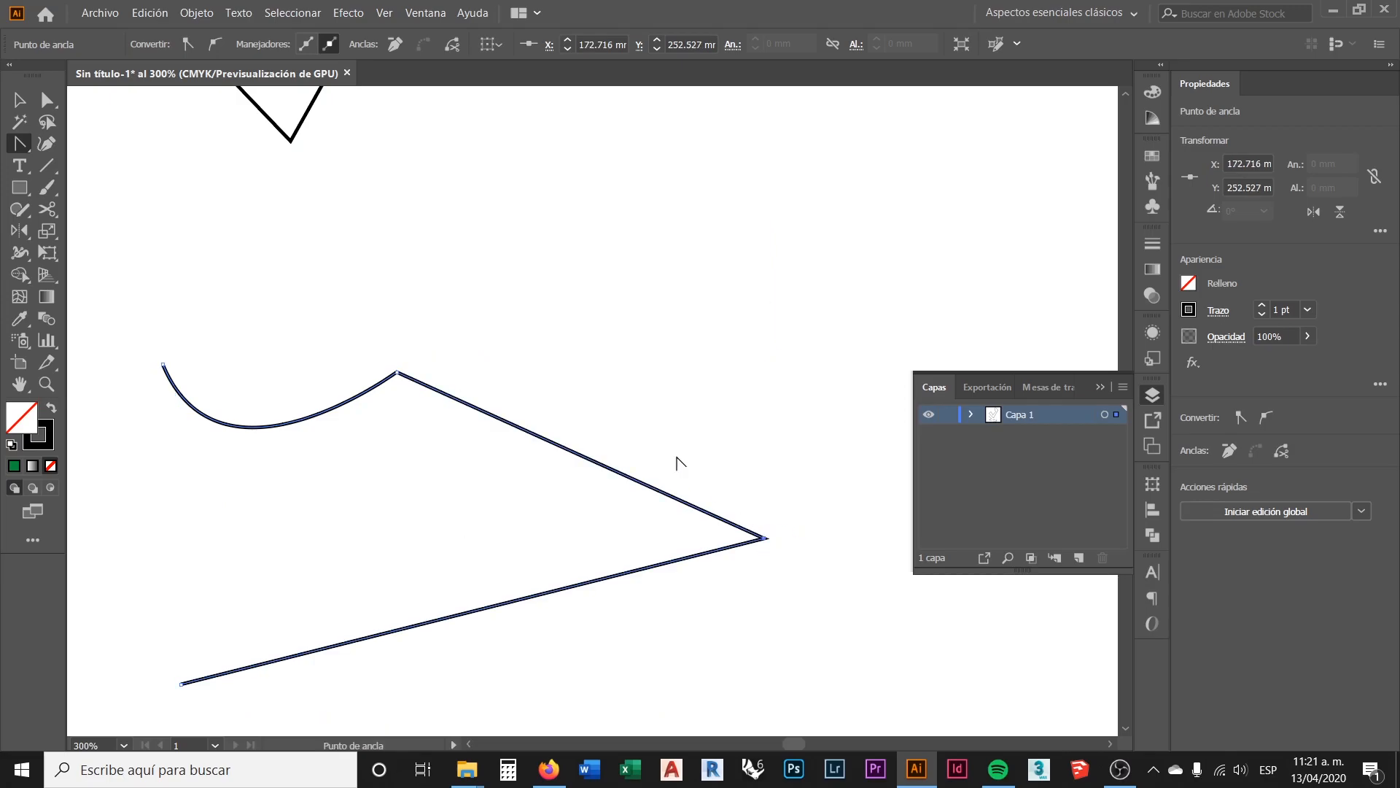
# Step: Switch to the Eraser tool from the Scissors tool group
pyautogui.scroll(-2, 633, 412)
pyautogui.scroll(-2, 551, 447)
pyautogui.scroll(2, 535, 382)
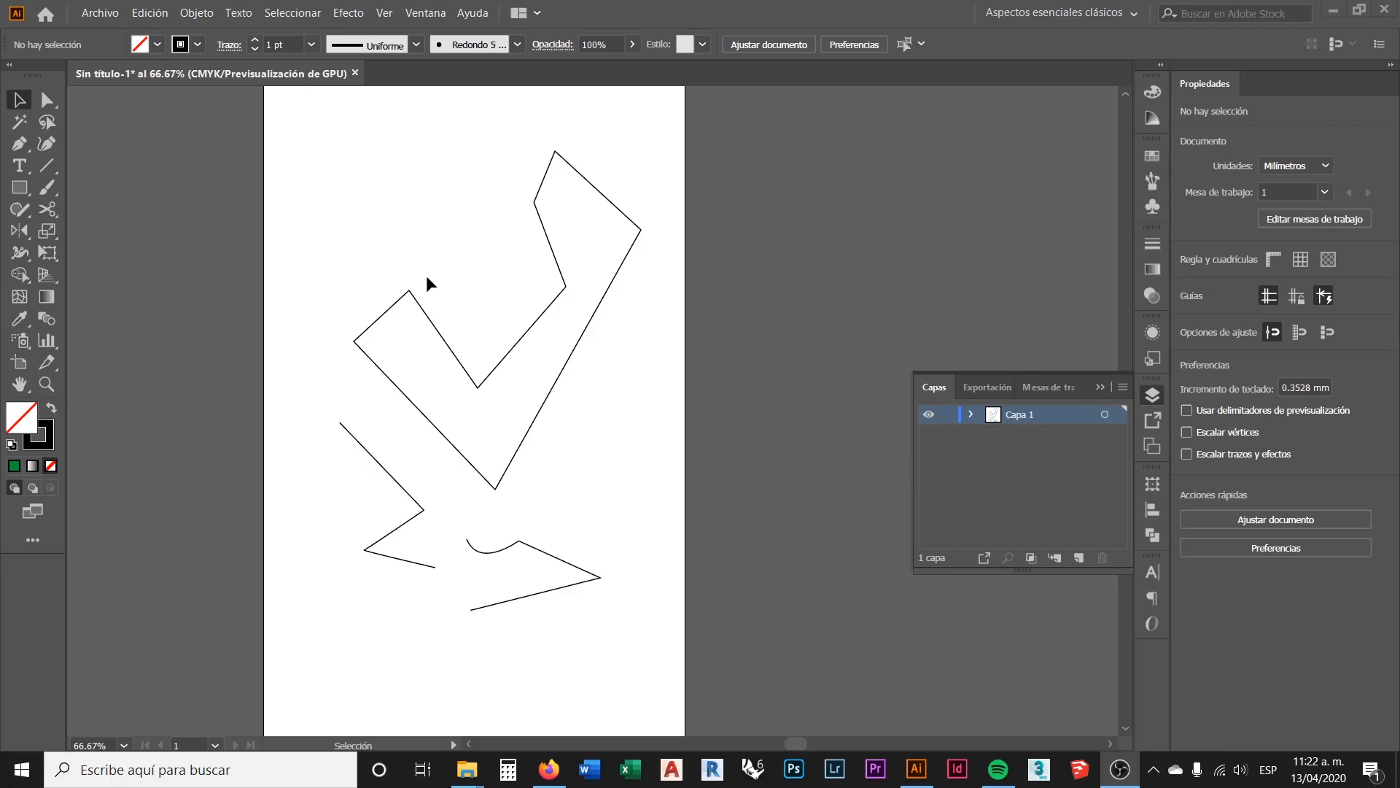
pyautogui.click(51, 211)
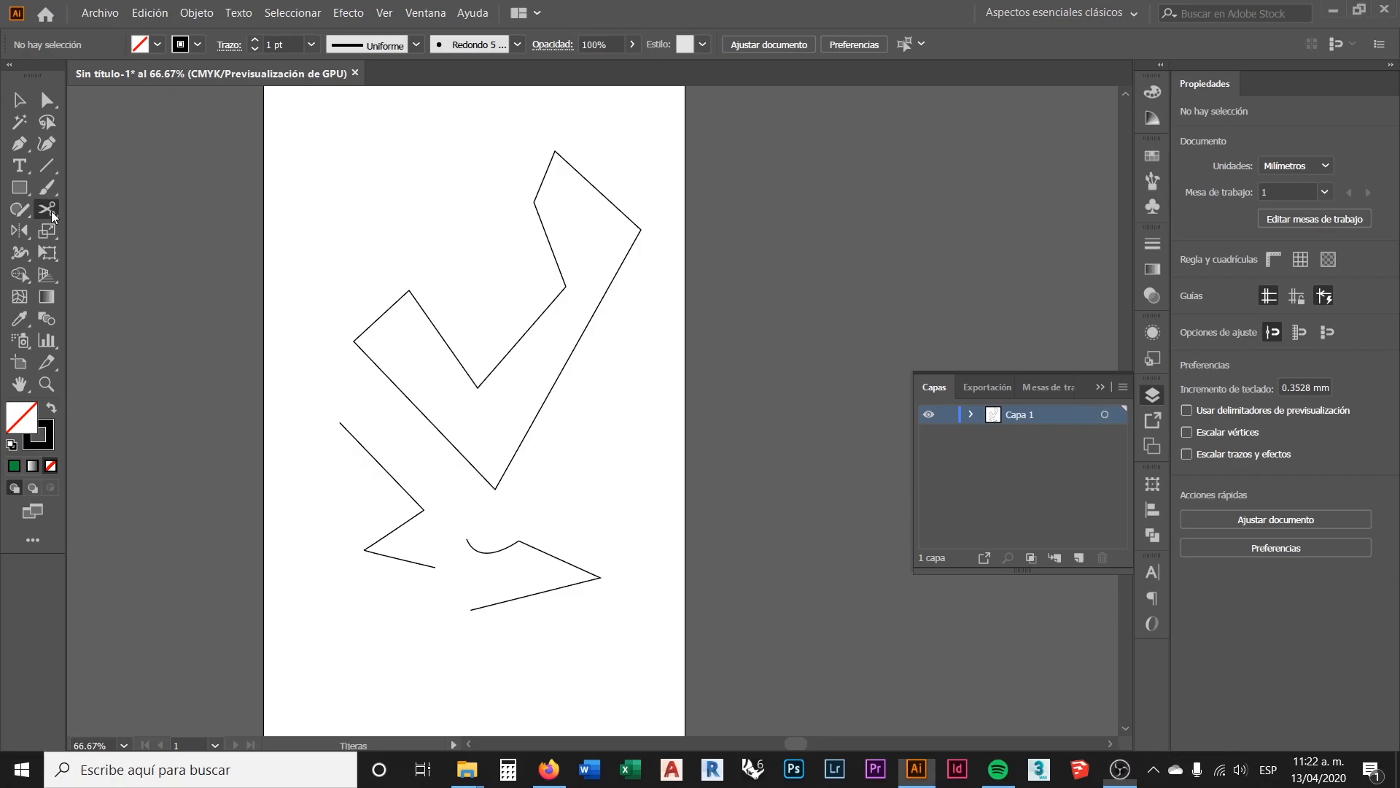
pyautogui.click(147, 211)
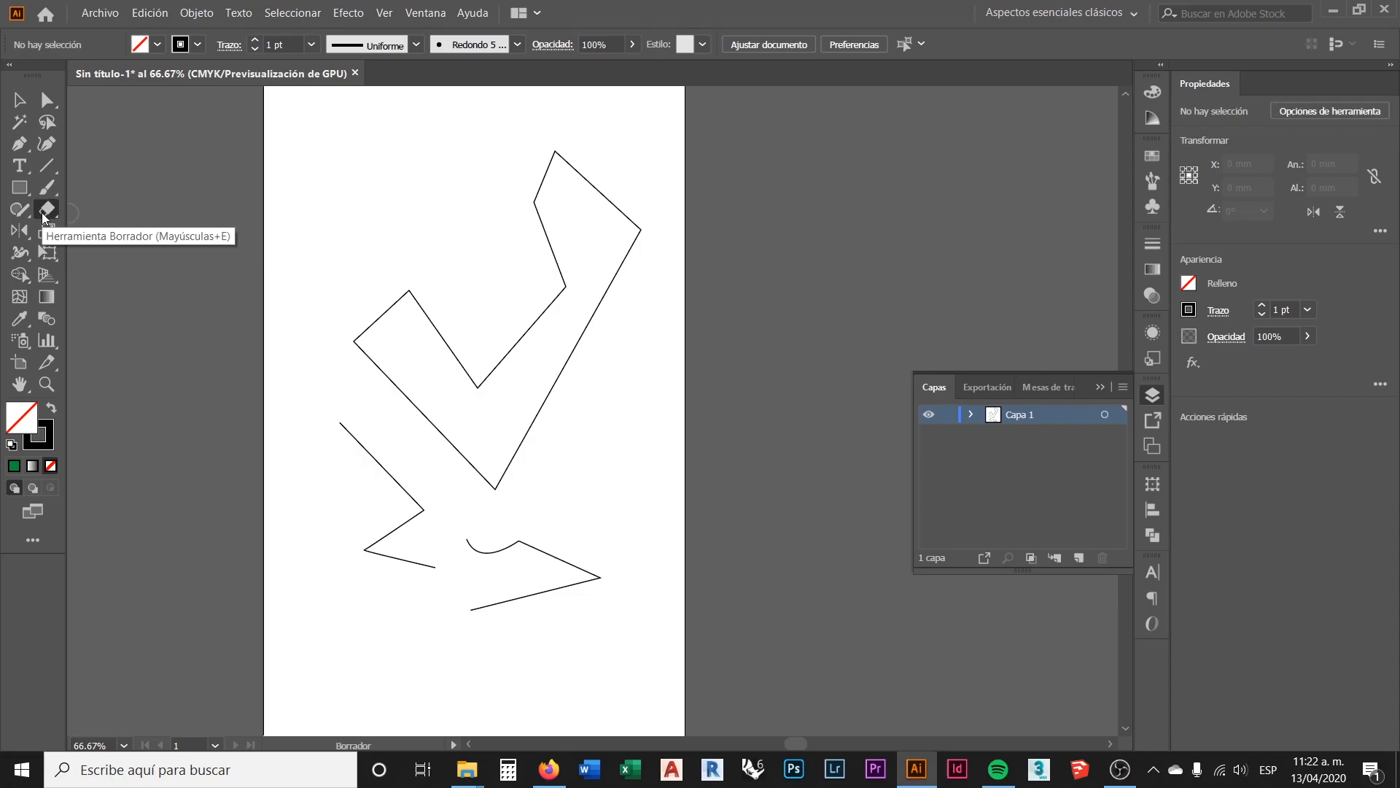
pyautogui.click(51, 217)
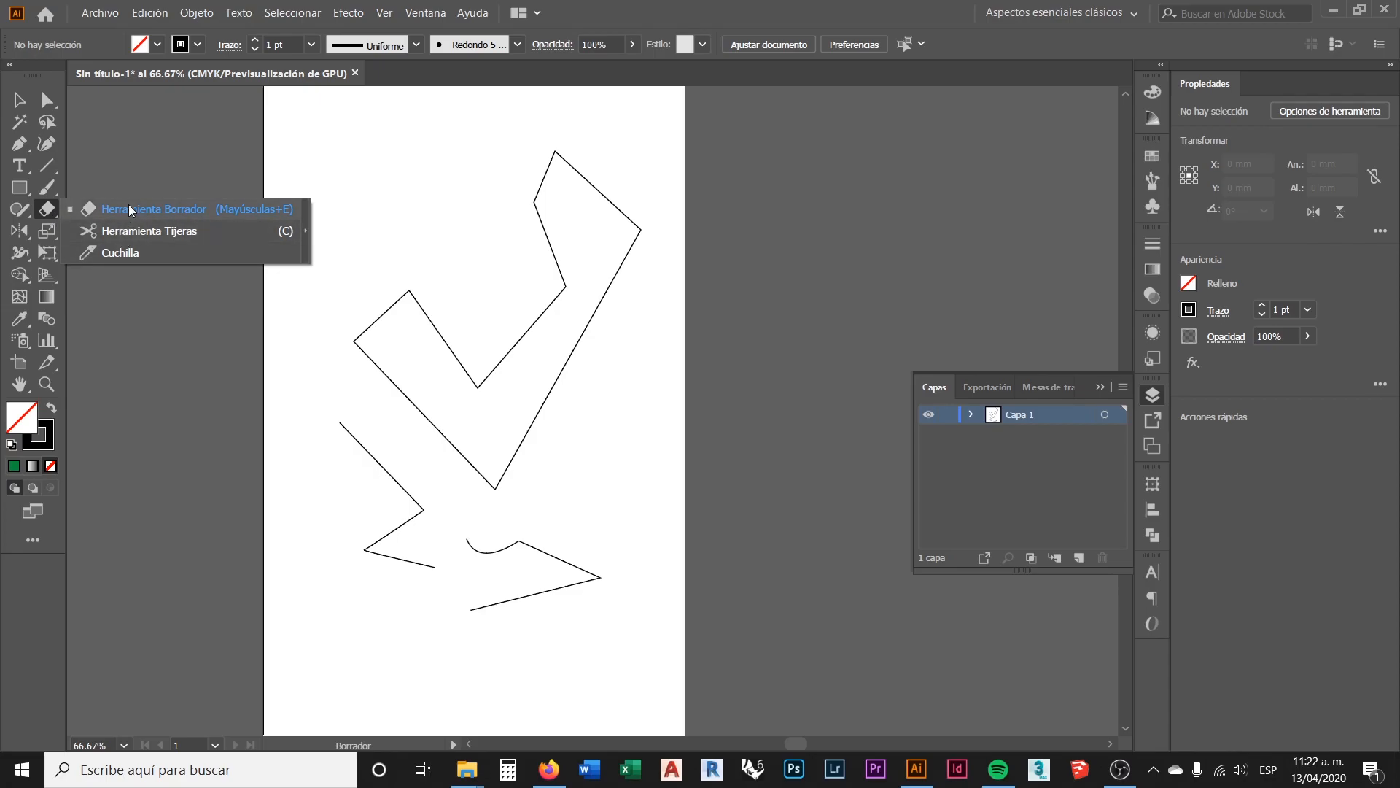
pyautogui.click(45, 212)
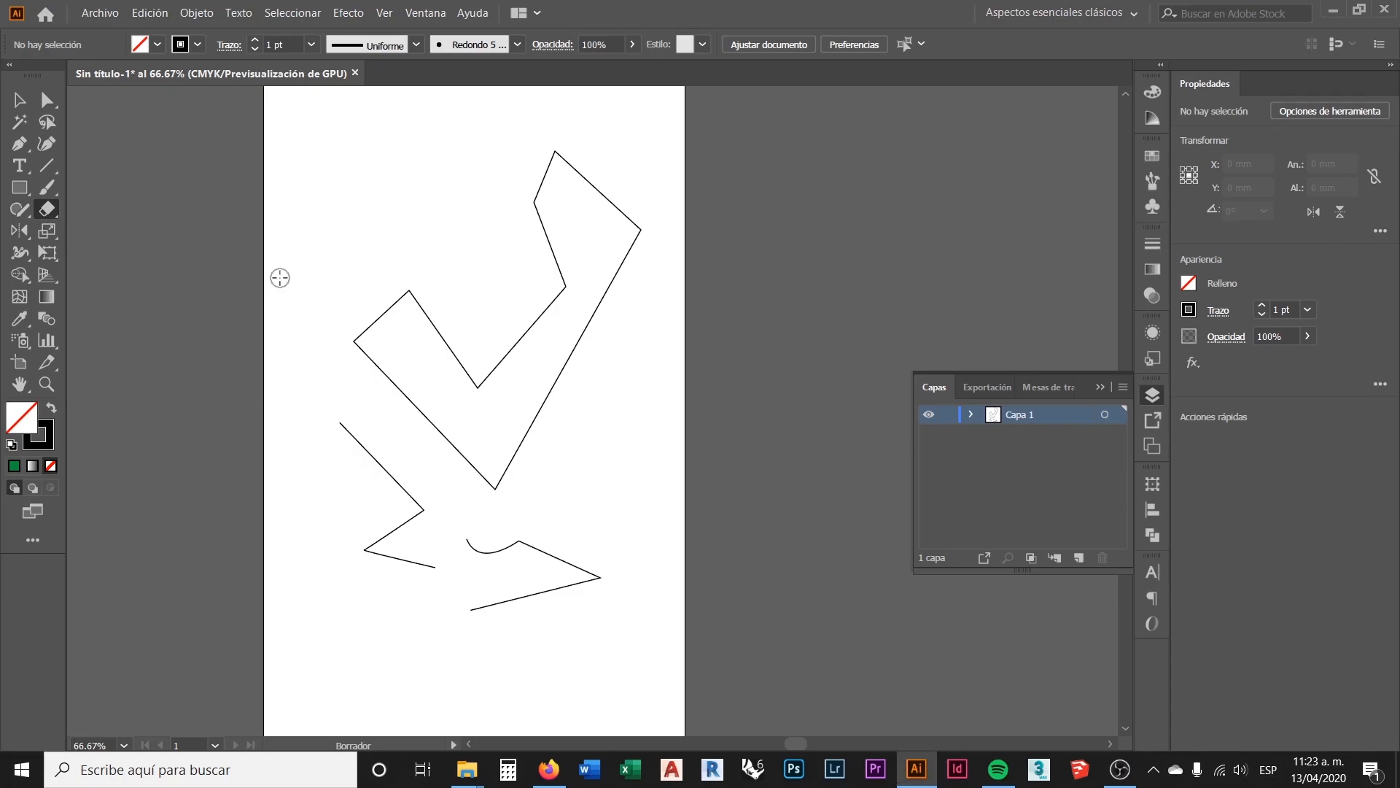
# Step: Select the large closed shape, fill it with red, and deselect it
pyautogui.click(19, 99)
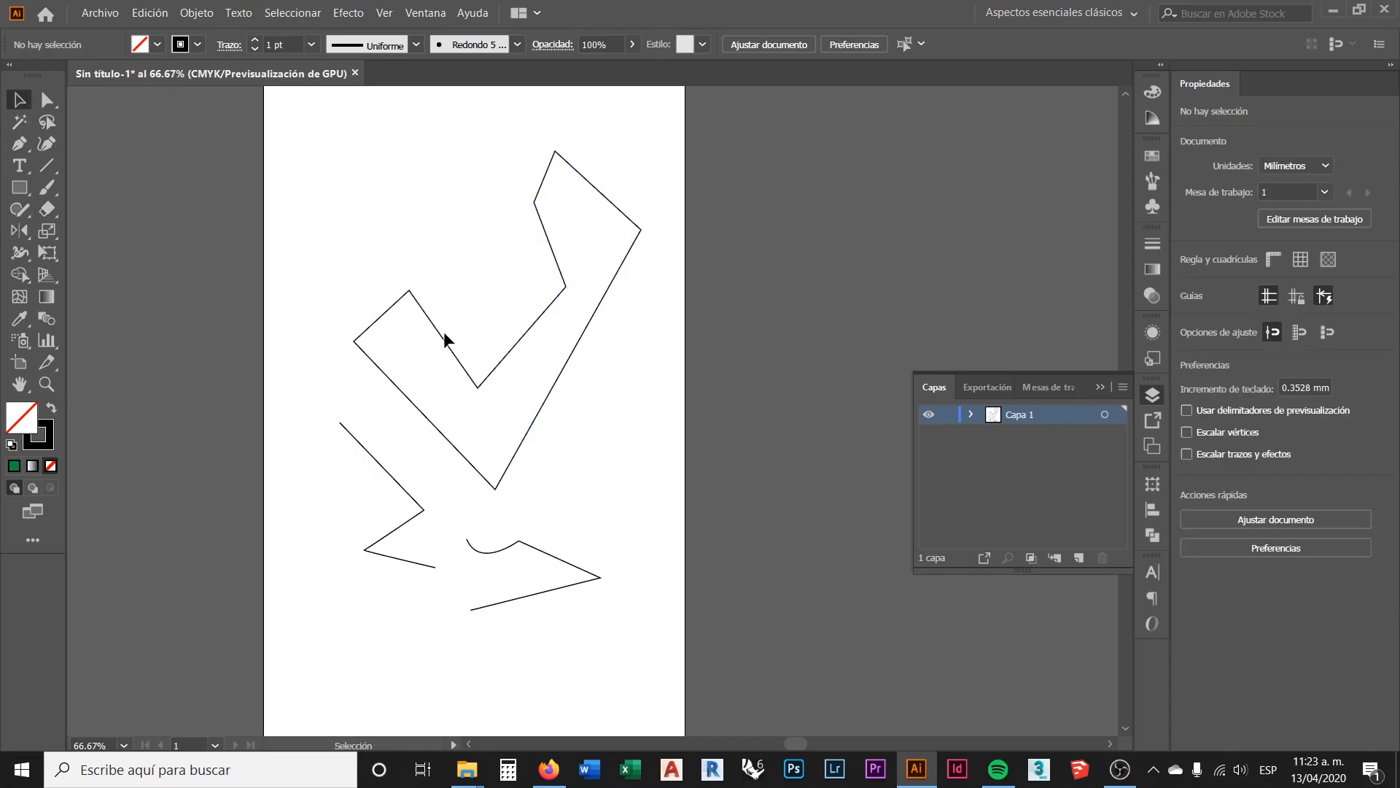
pyautogui.scroll(1, 444, 341)
pyautogui.click(437, 336)
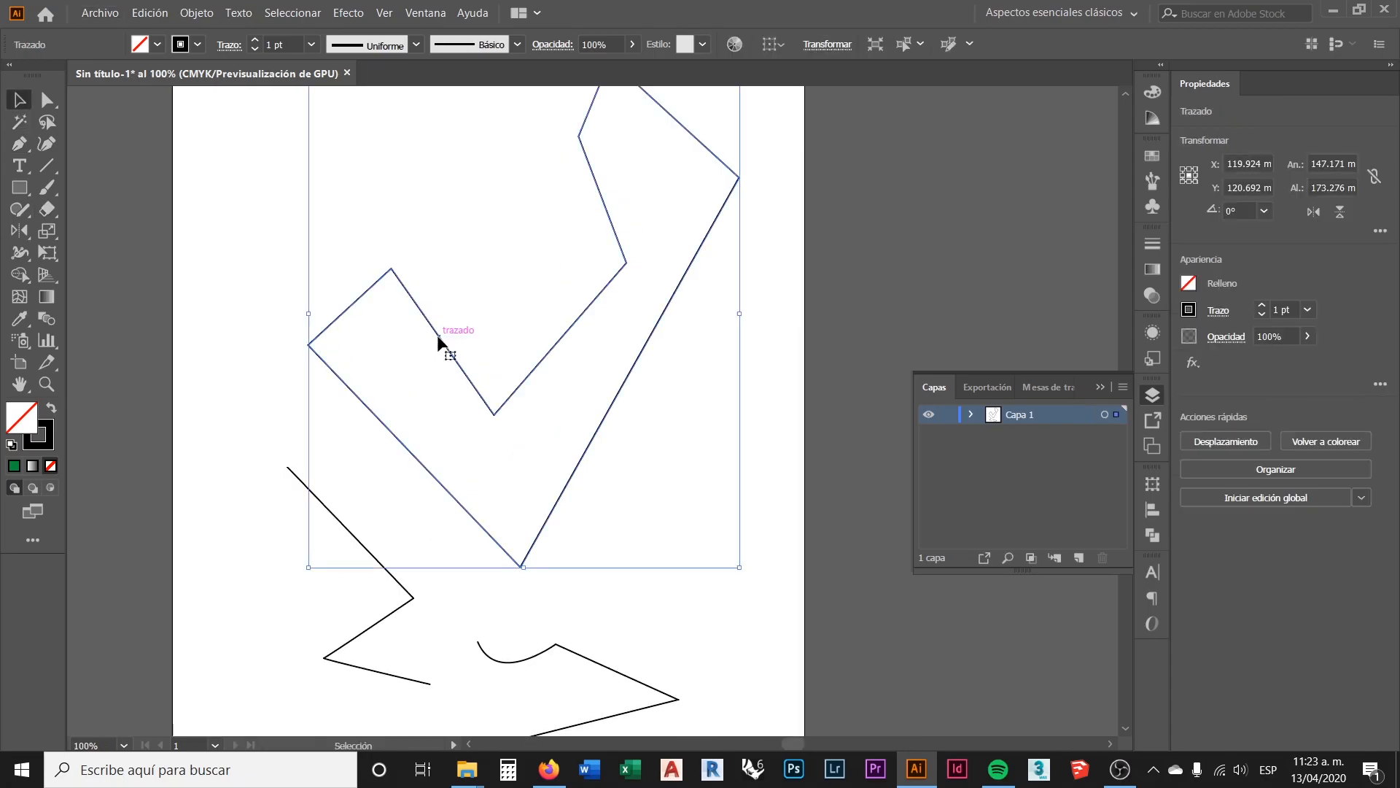
pyautogui.scroll(3, 437, 336)
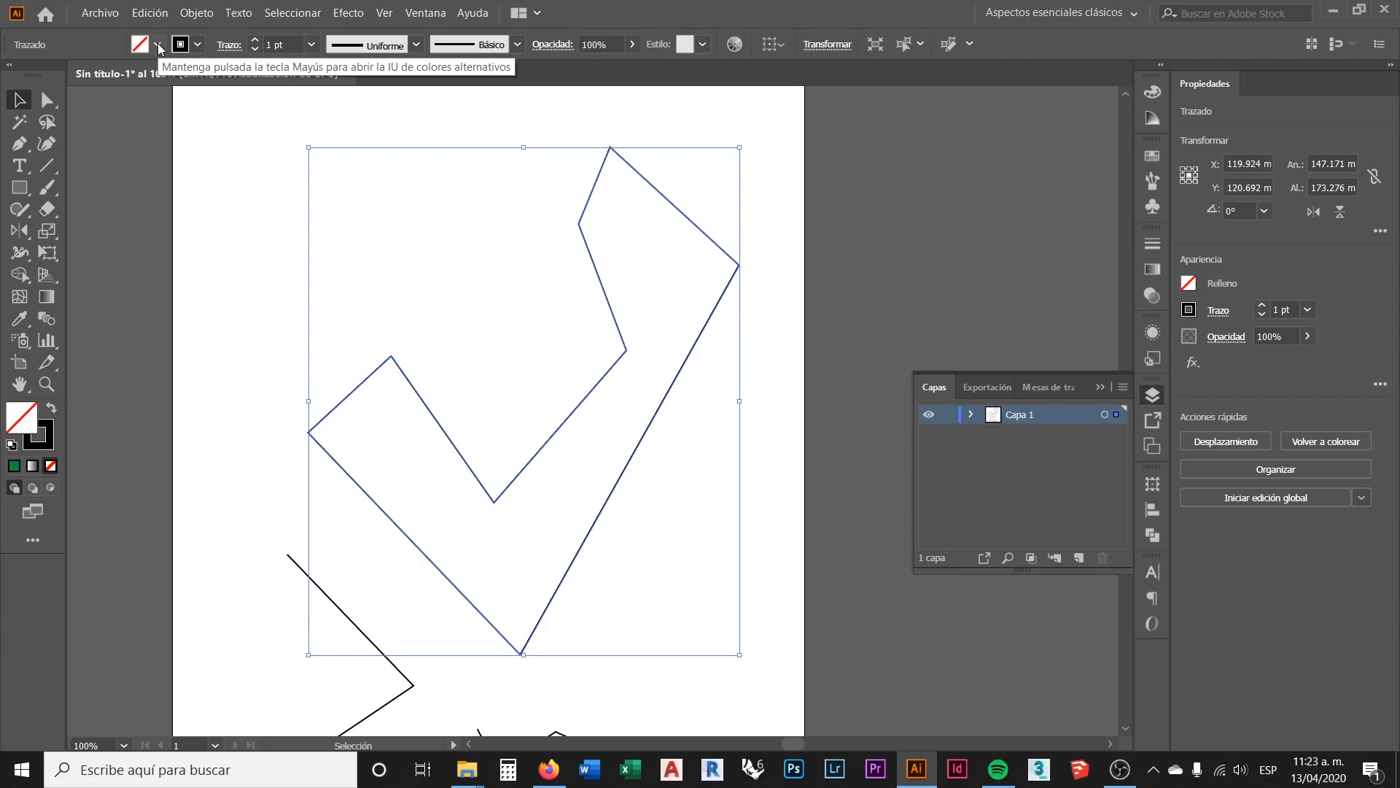
pyautogui.click(159, 45)
pyautogui.click(70, 77)
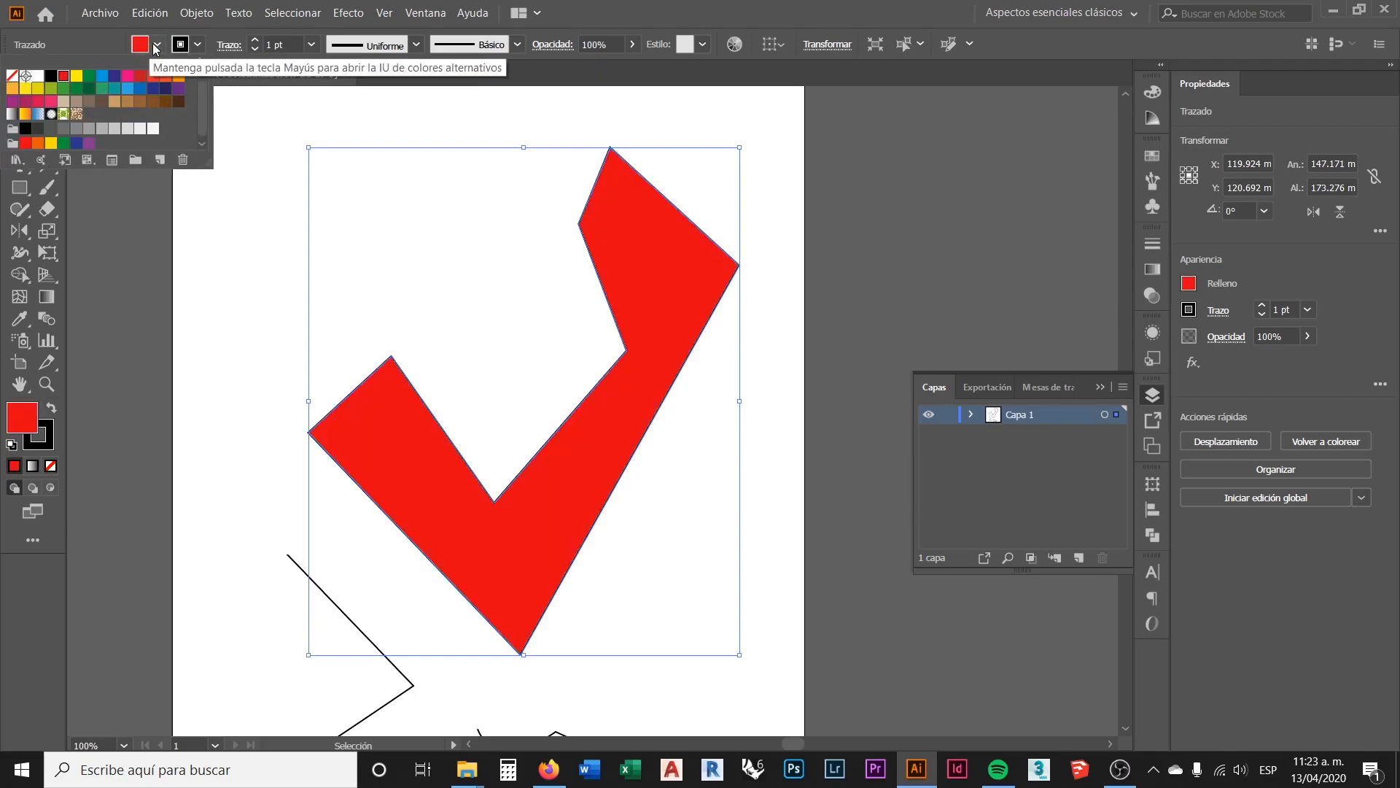
pyautogui.click(282, 234)
pyautogui.scroll(-2, 277, 242)
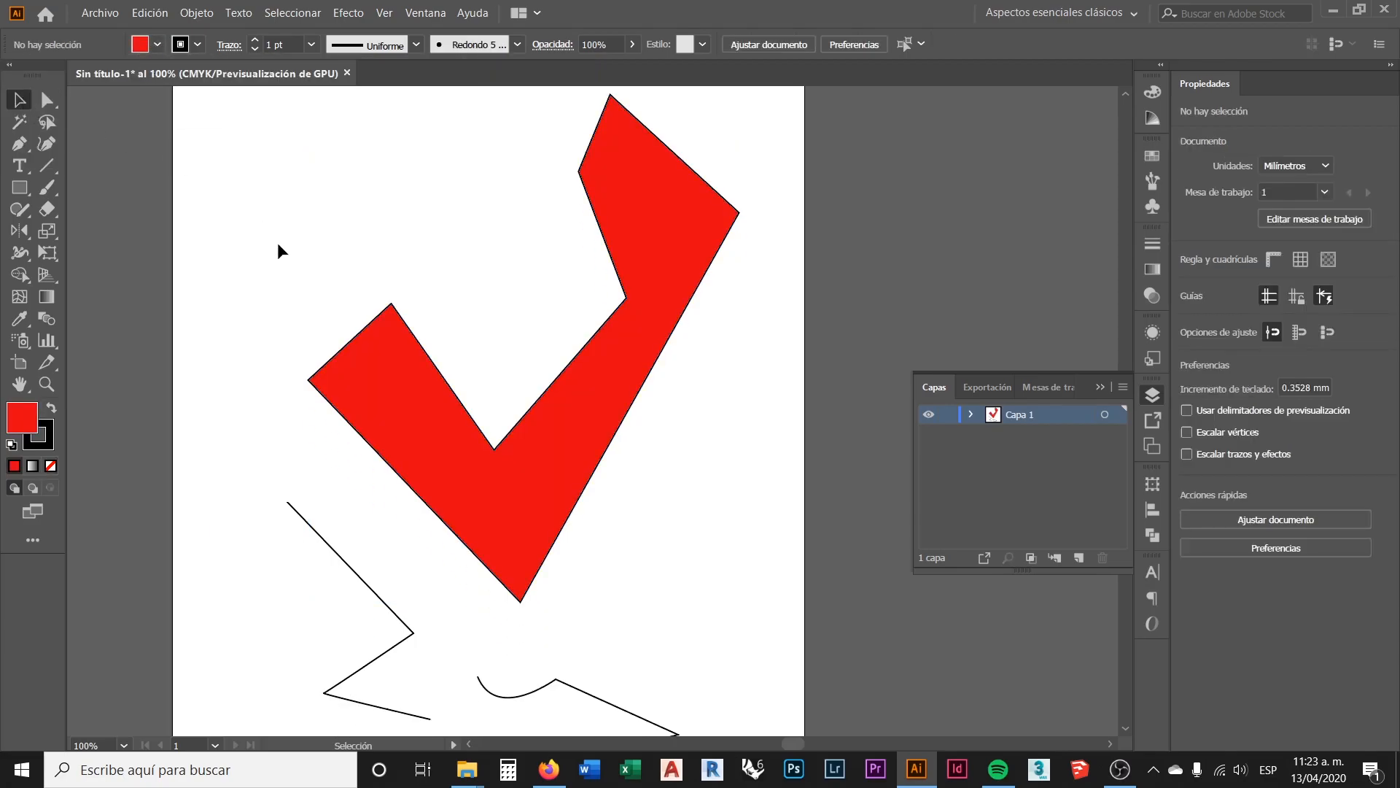
# Step: Set the Eraser tool's size to 38 pt in its options
pyautogui.click(48, 211)
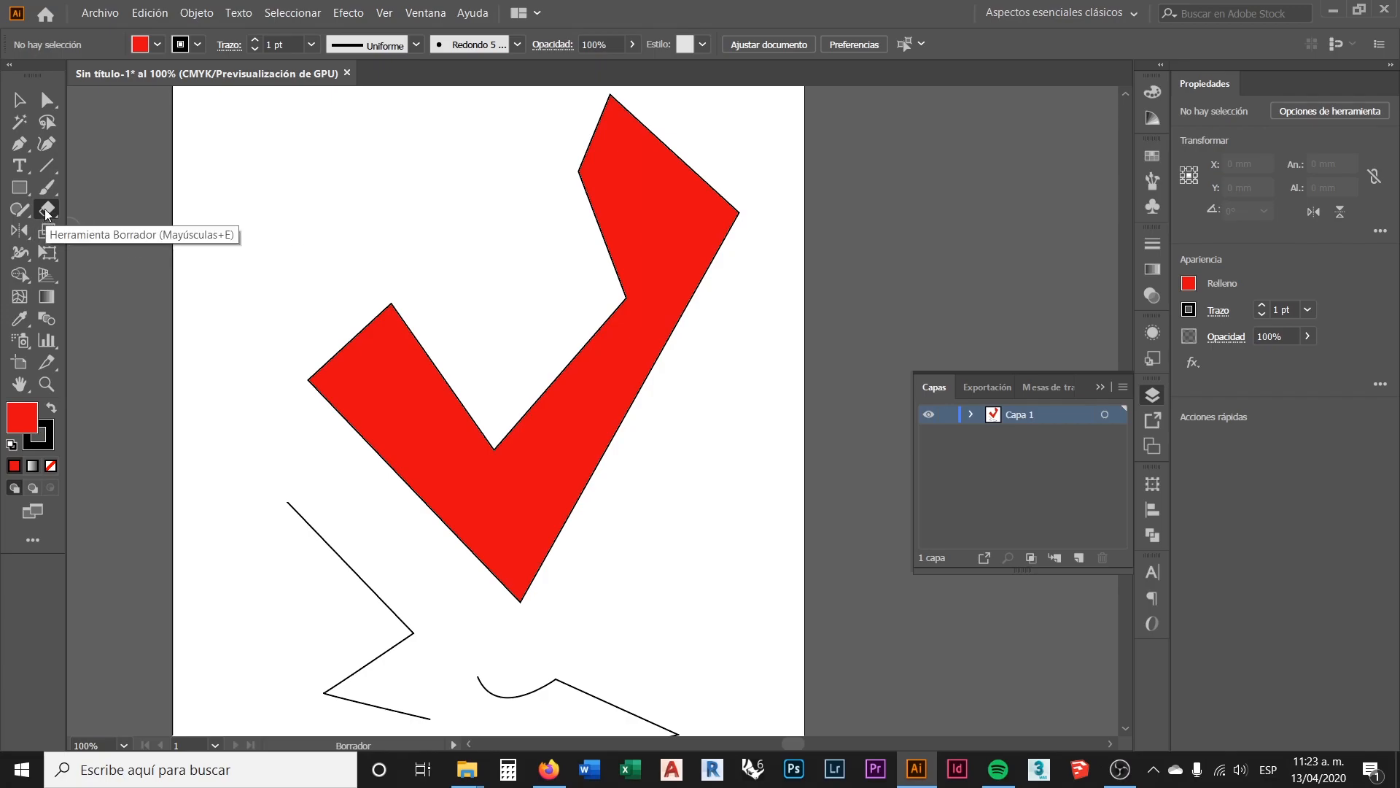
pyautogui.doubleClick(46, 210)
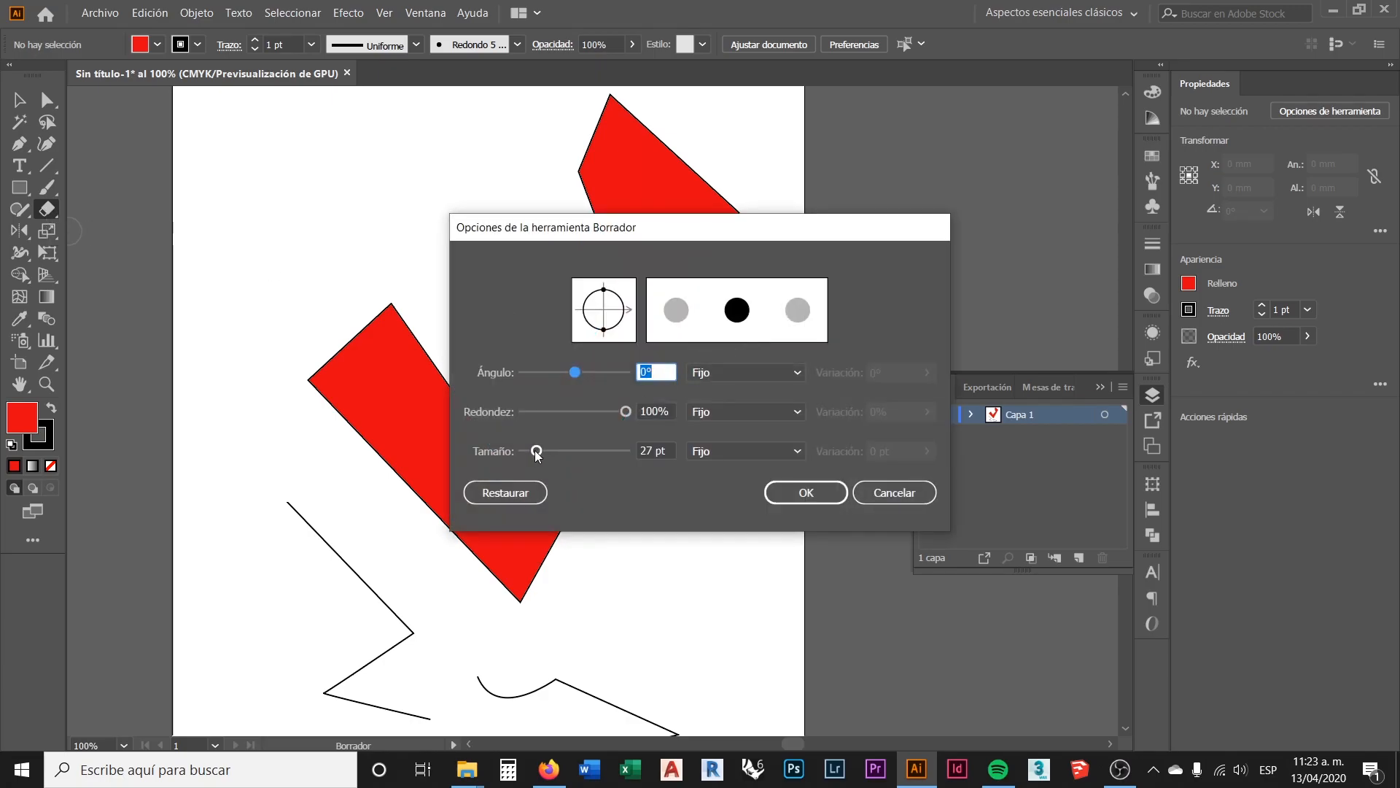
pyautogui.moveTo(536, 453); pyautogui.dragTo(542, 455)
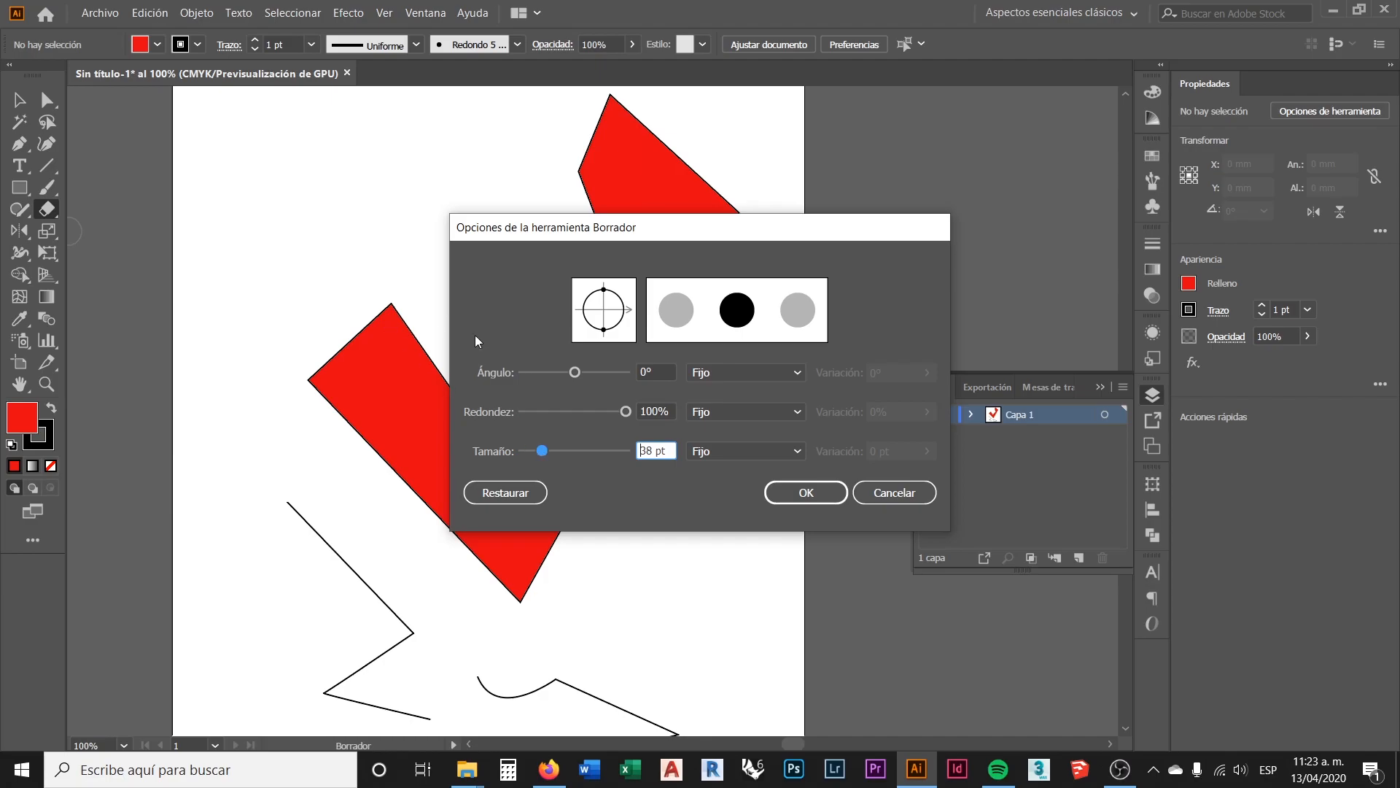
pyautogui.click(795, 484)
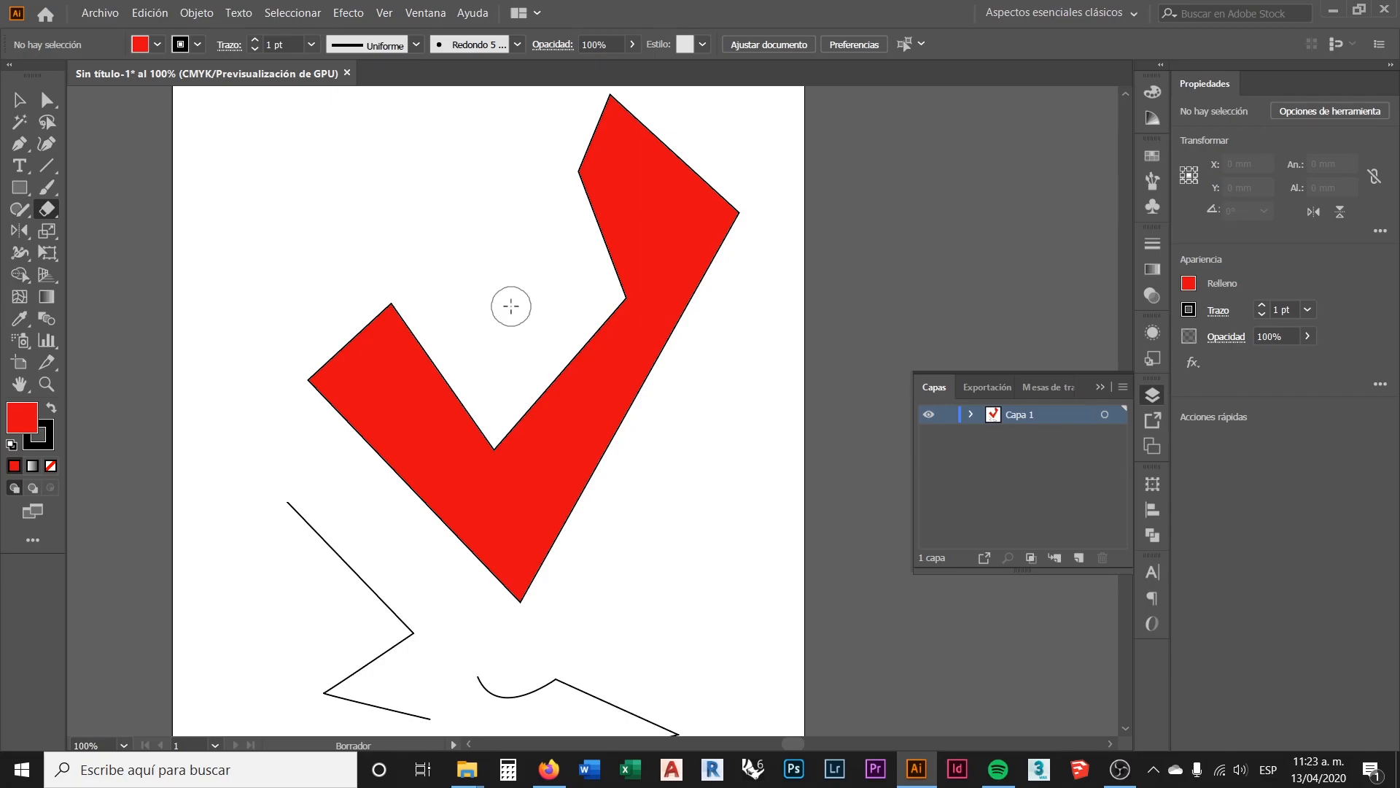
# Step: Erase a straight diagonal strip across the red shape's right arm to split it into two pieces
pyautogui.scroll(-1, 512, 295)
pyautogui.scroll(-2, 514, 292)
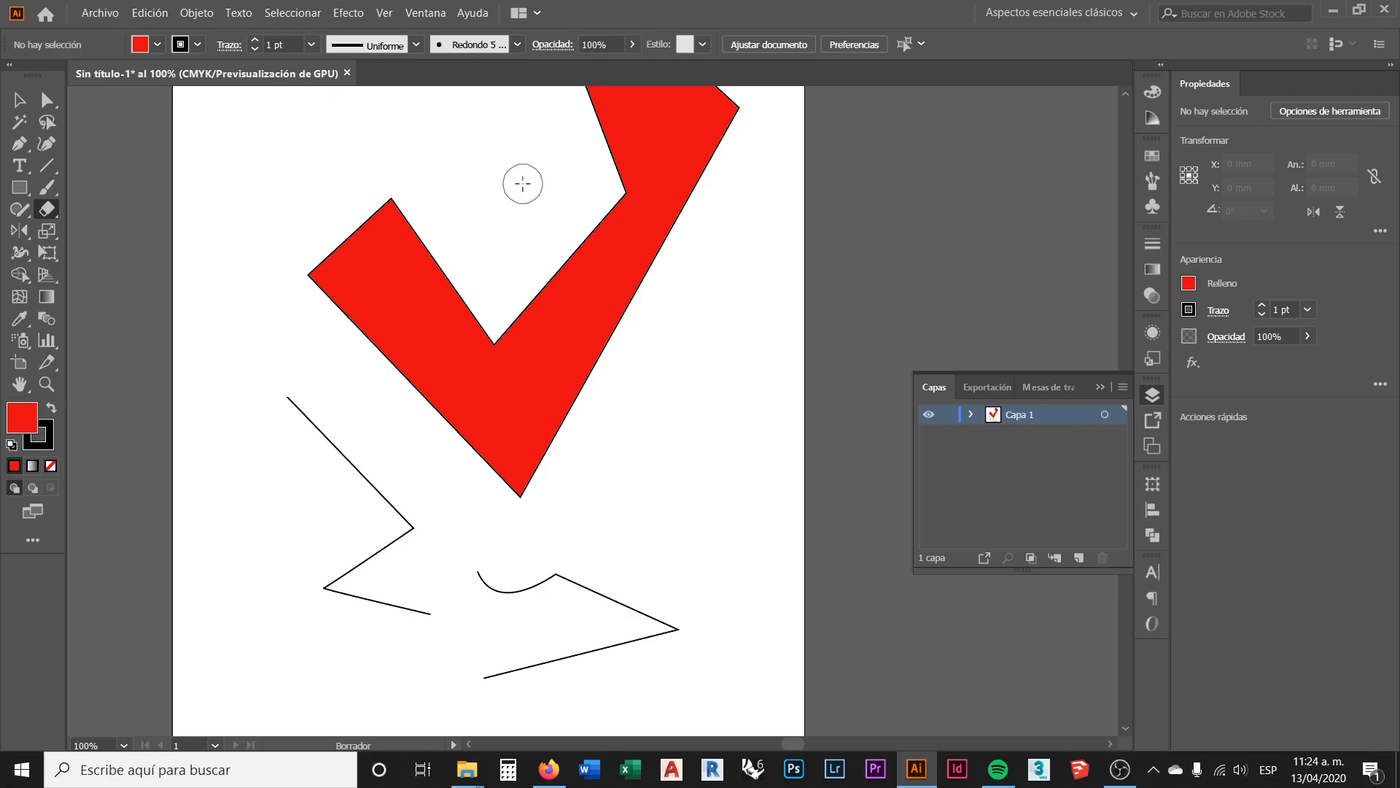
pyautogui.moveTo(522, 183); pyautogui.dragTo(665, 372)
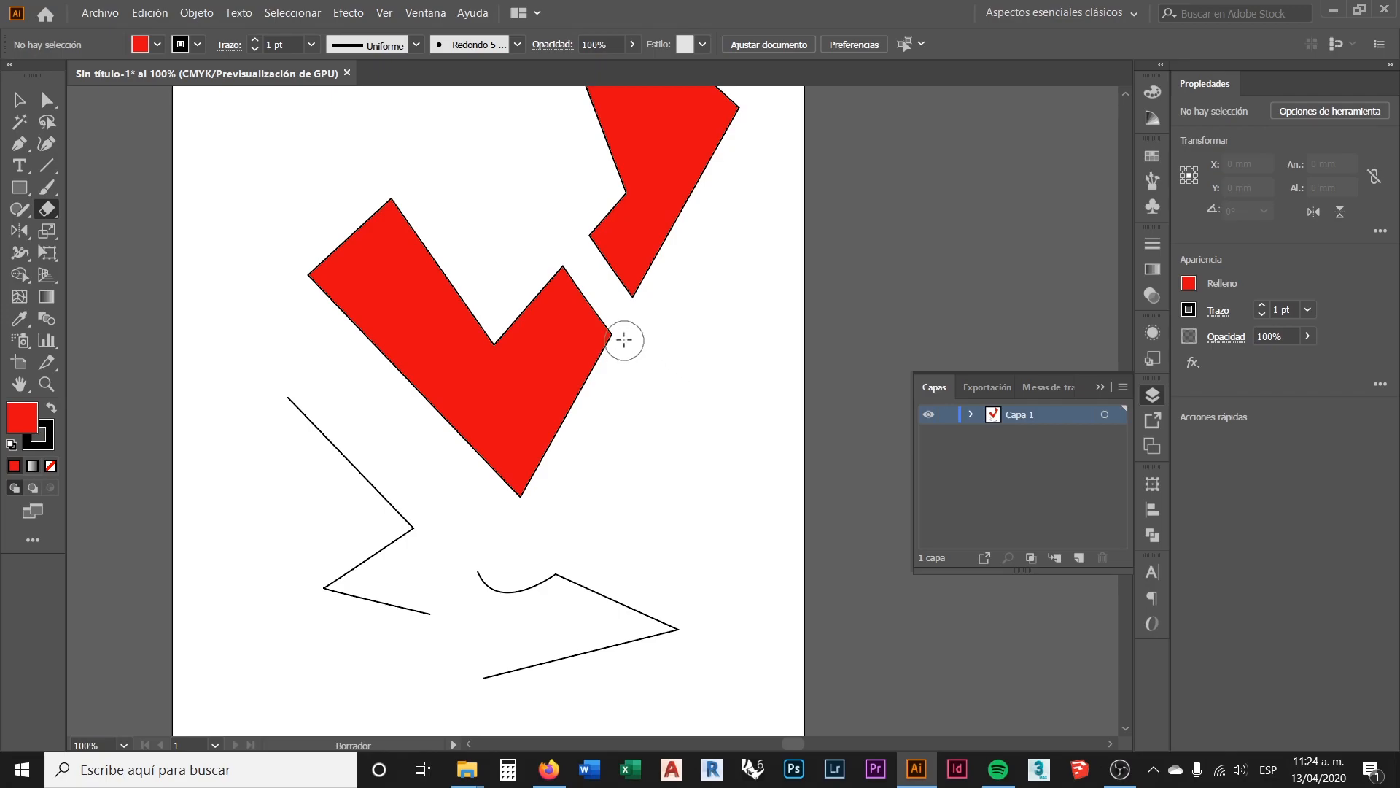
pyautogui.scroll(-3, 605, 437)
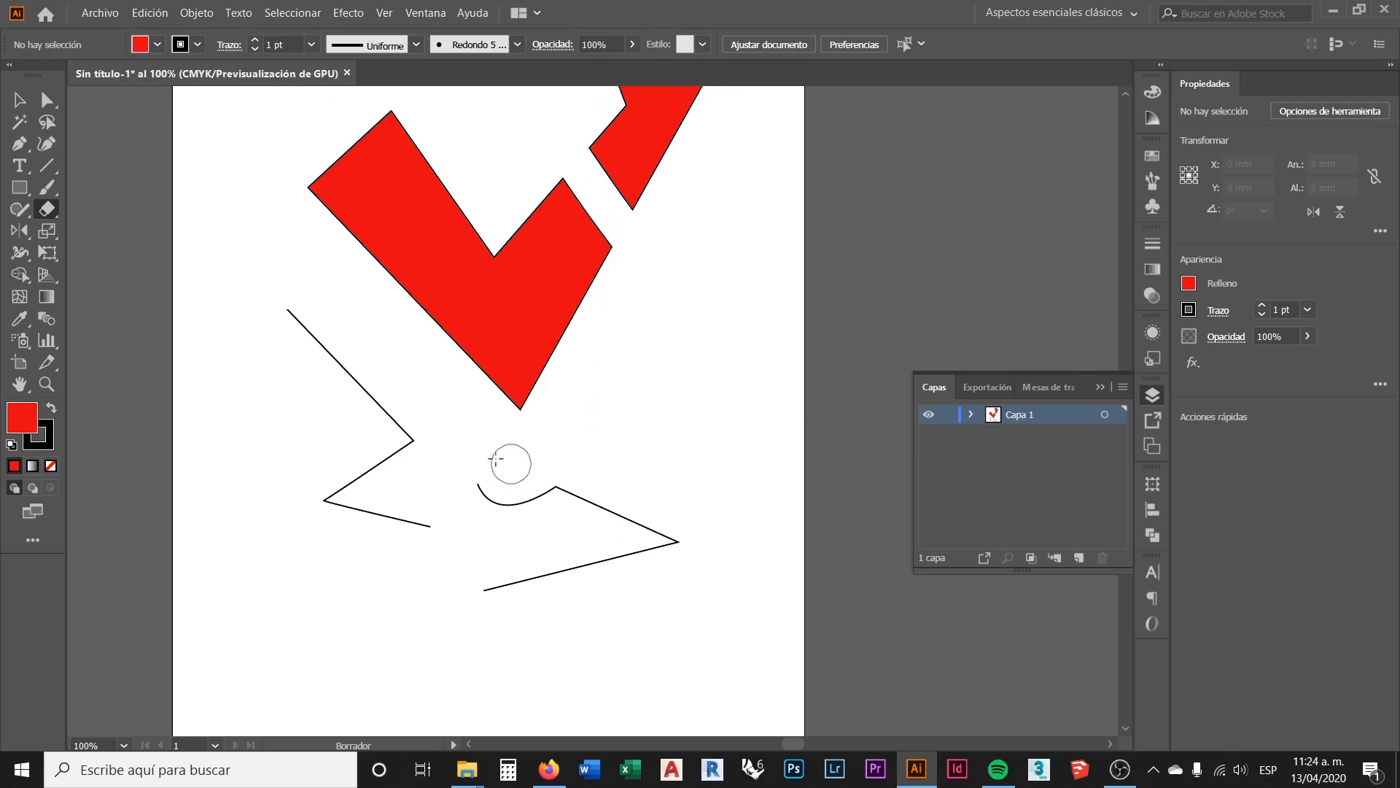
# Step: Erase gaps across the left zigzag line and the right curved open path to break both into separate segments
pyautogui.scroll(2, 347, 340)
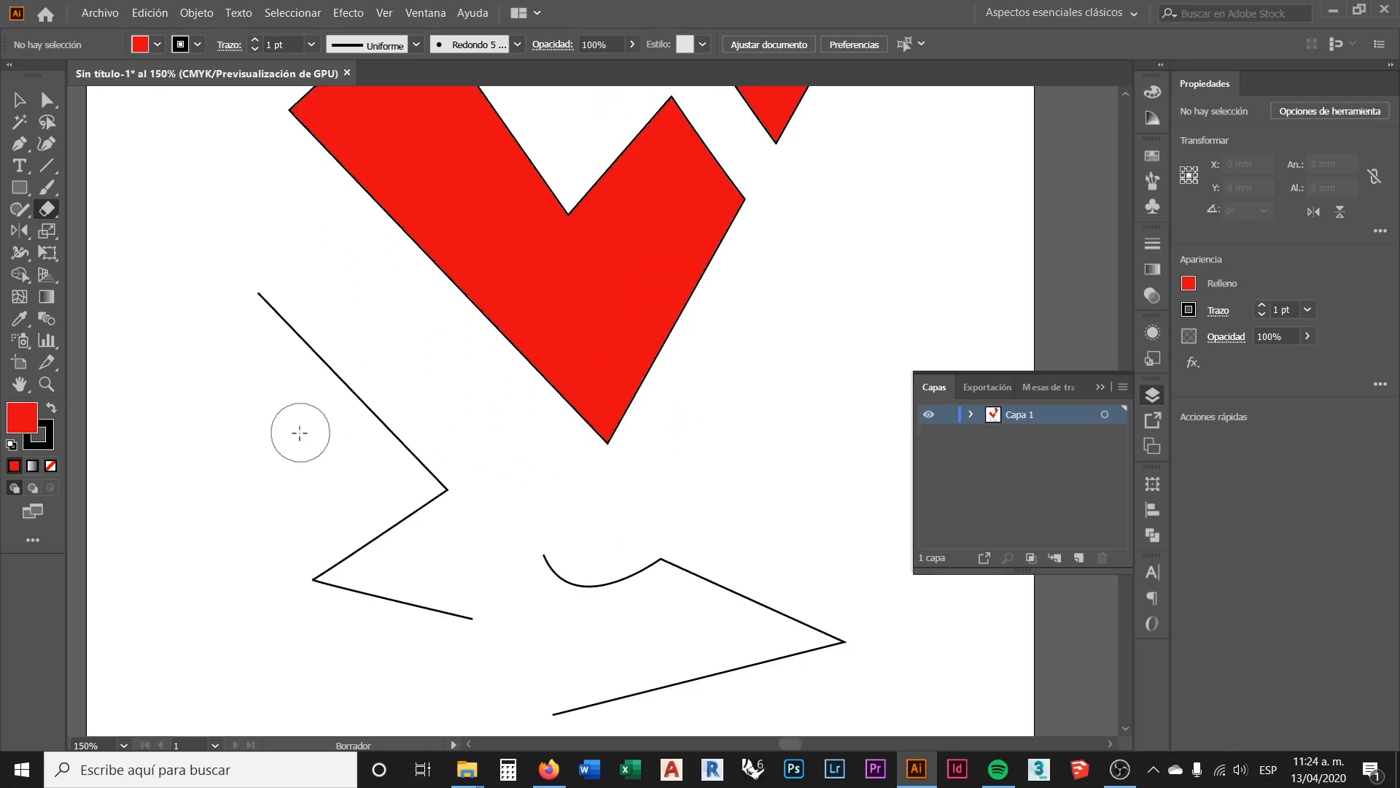
pyautogui.moveTo(335, 399); pyautogui.dragTo(396, 354)
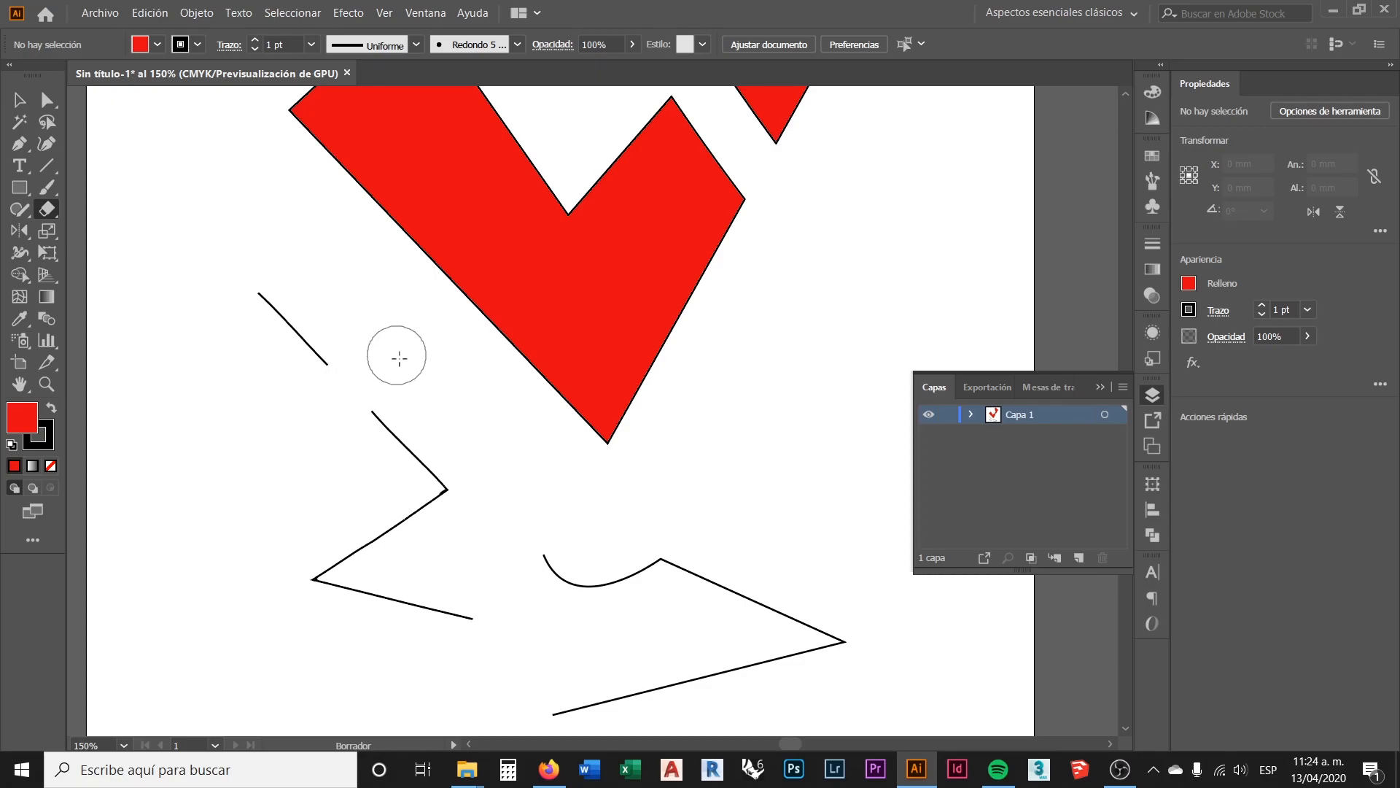
pyautogui.moveTo(341, 509); pyautogui.dragTo(487, 579)
pyautogui.moveTo(746, 521)
pyautogui.mouseDown()
pyautogui.moveTo(700, 640)
pyautogui.moveTo(753, 634)
pyautogui.moveTo(674, 533)
pyautogui.moveTo(704, 656)
pyautogui.moveTo(616, 440)
pyautogui.mouseUp()
pyautogui.scroll(-3, 686, 599)
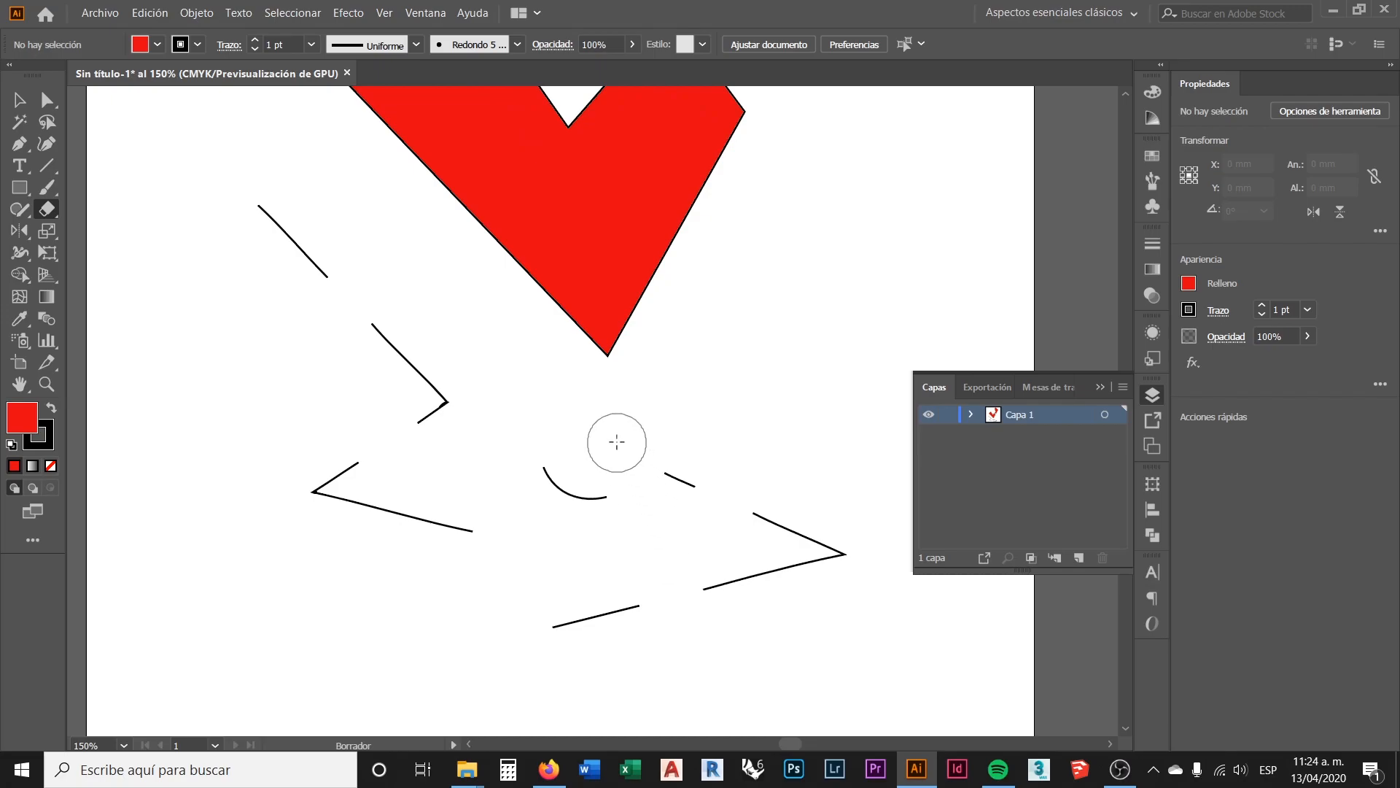
pyautogui.scroll(-2, 490, 461)
pyautogui.scroll(4, 619, 466)
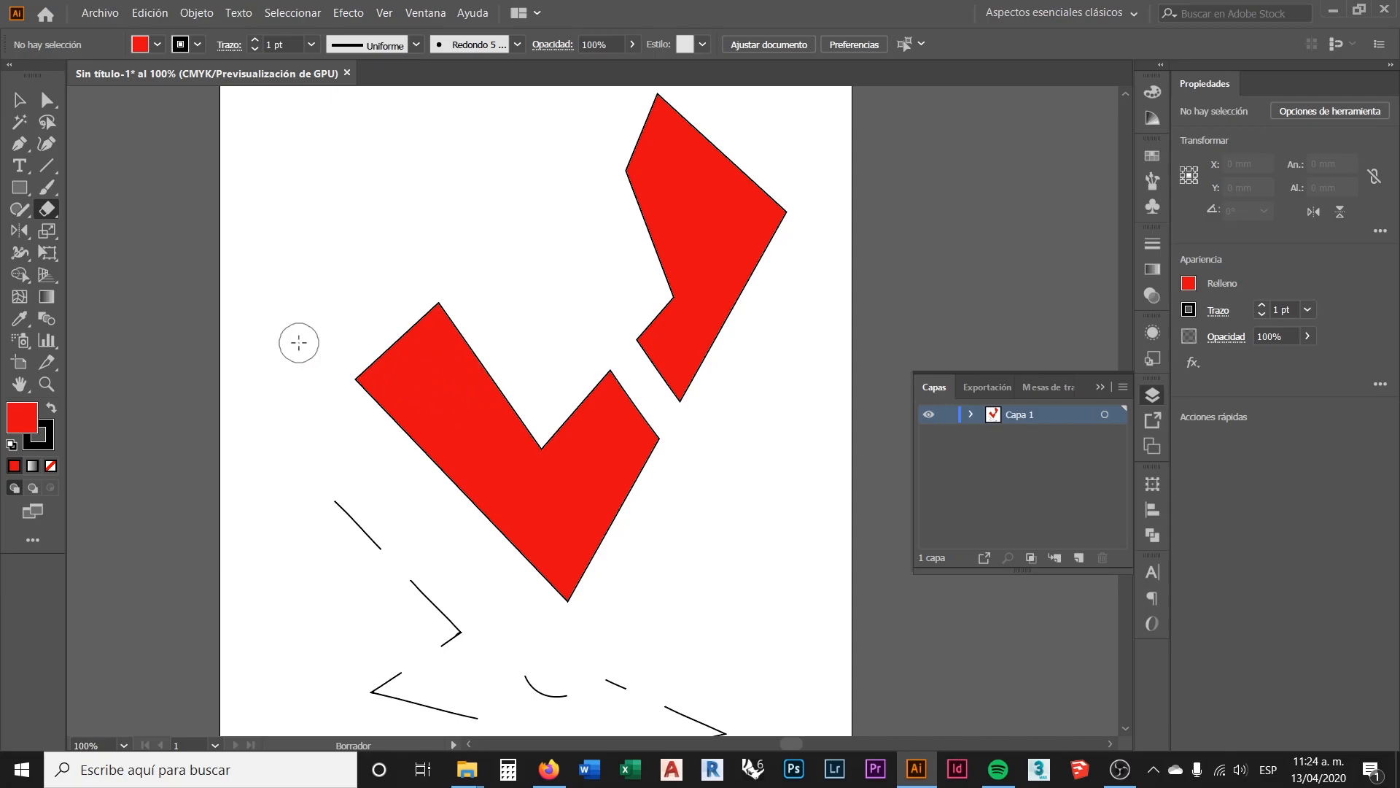
# Step: Switch to the Scissors tool and cut the outline partway along the inner left edge of the V-shaped red piece
pyautogui.scroll(-2, 342, 365)
pyautogui.click(51, 212)
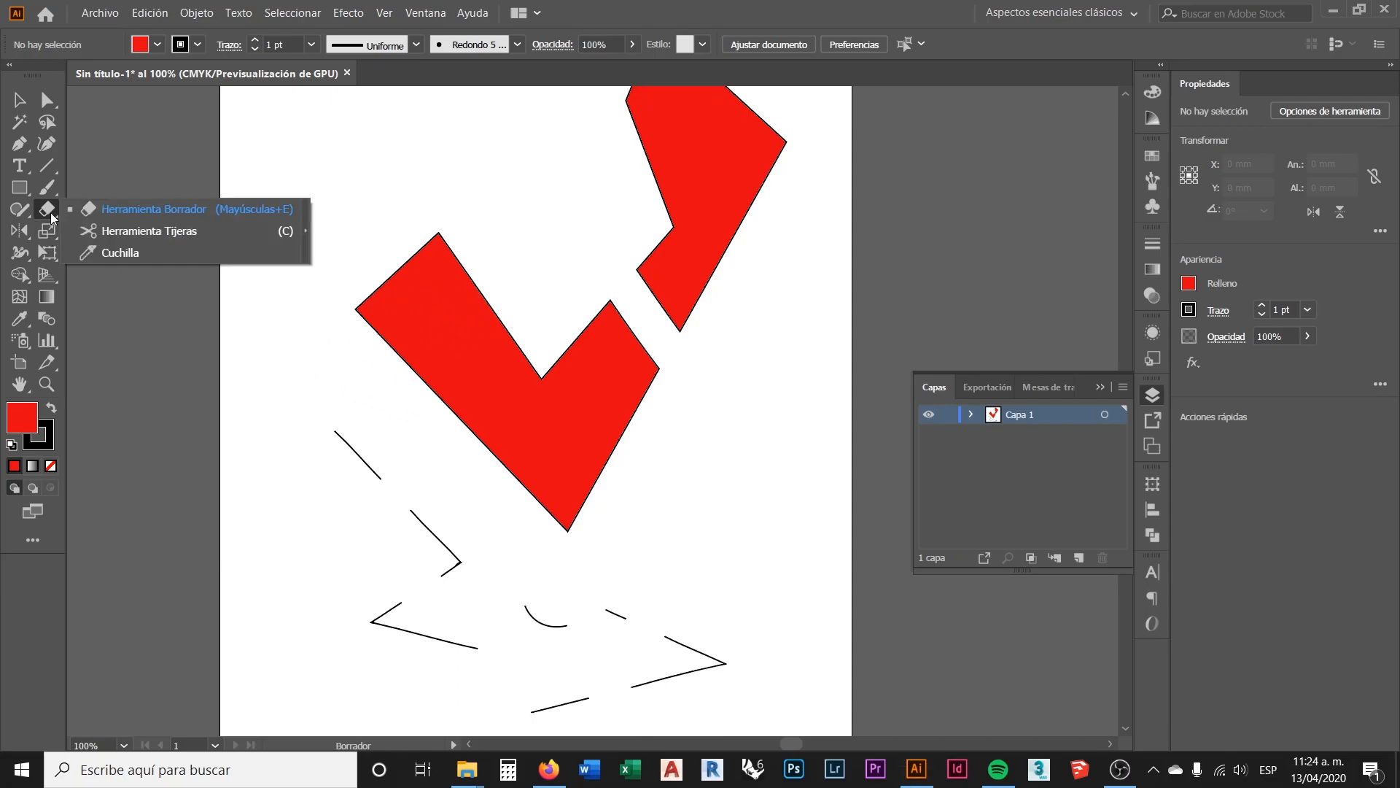
pyautogui.click(134, 231)
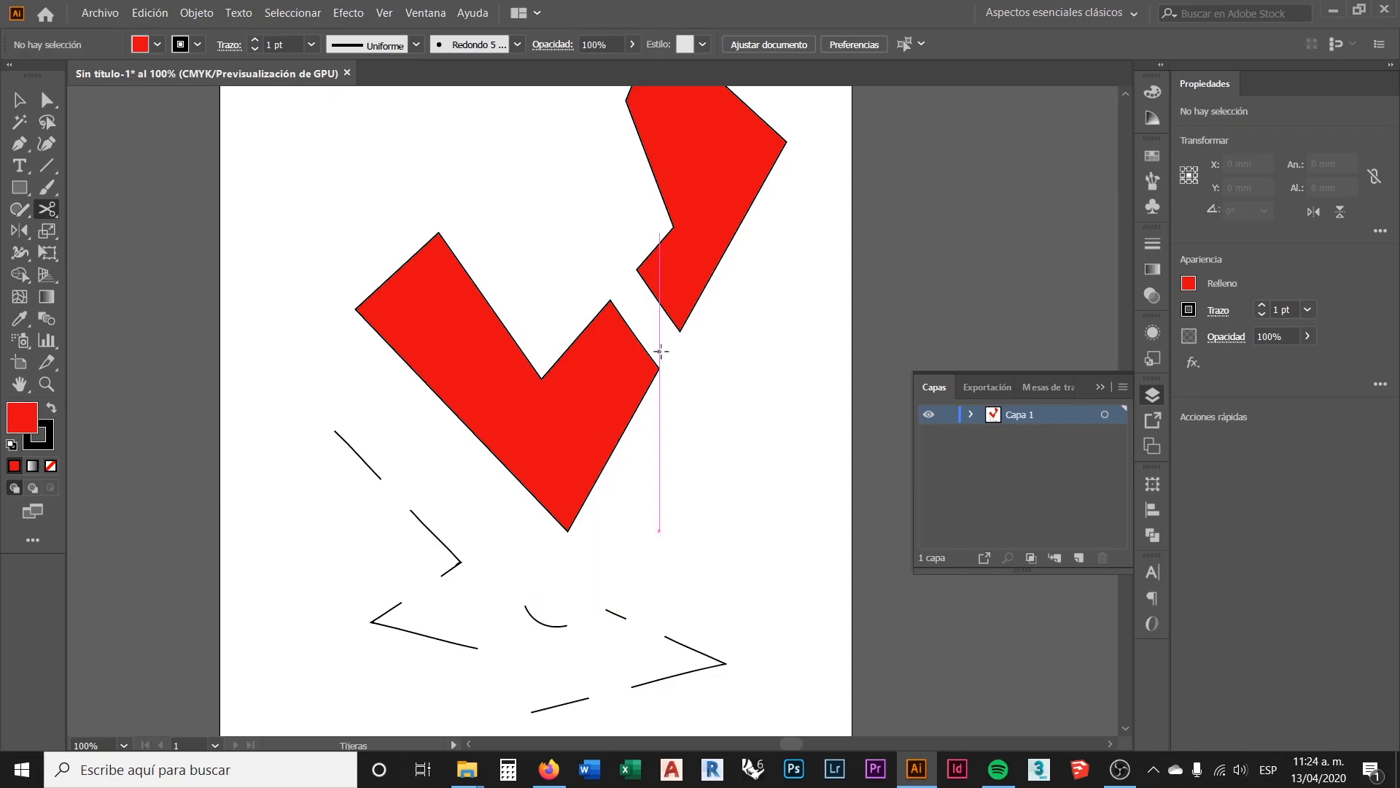
pyautogui.scroll(3, 714, 350)
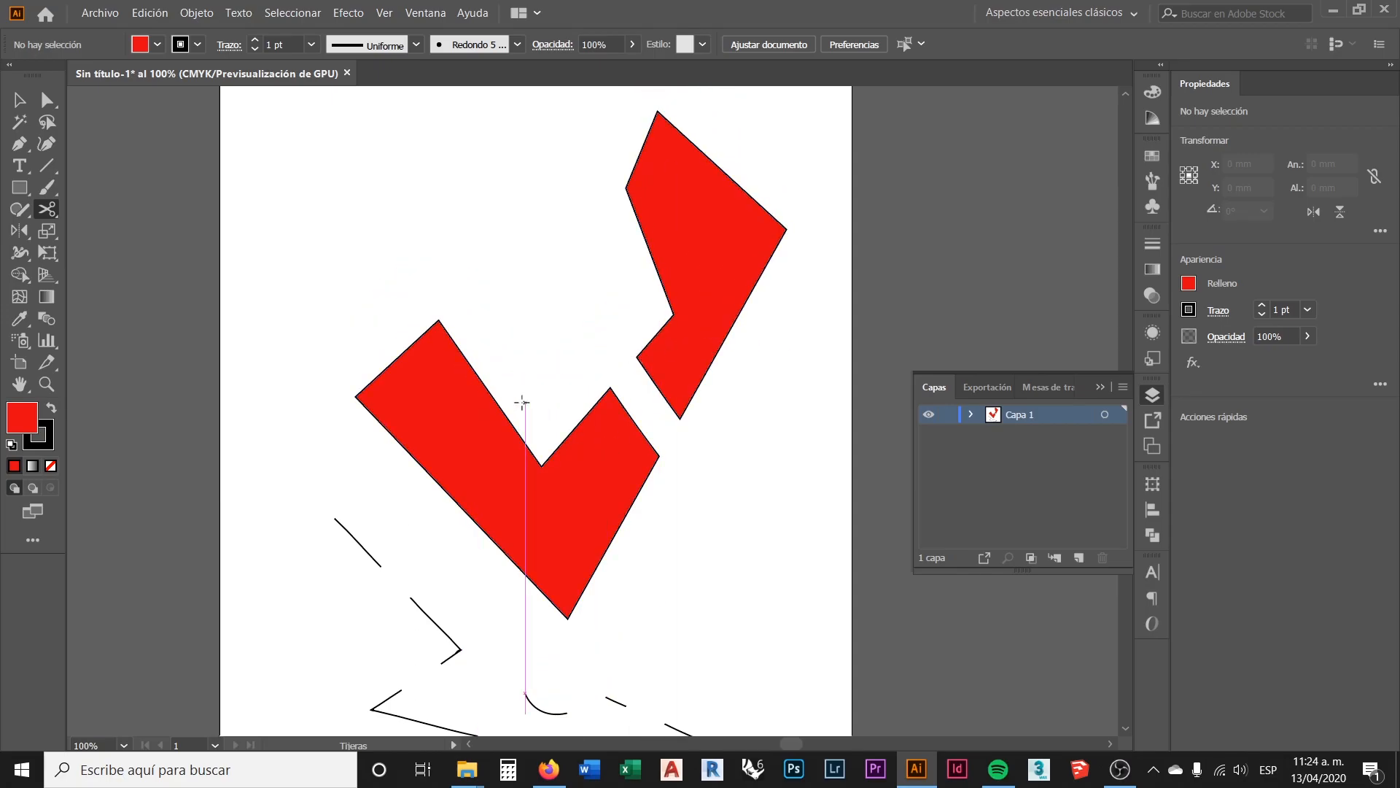
pyautogui.scroll(-2, 514, 396)
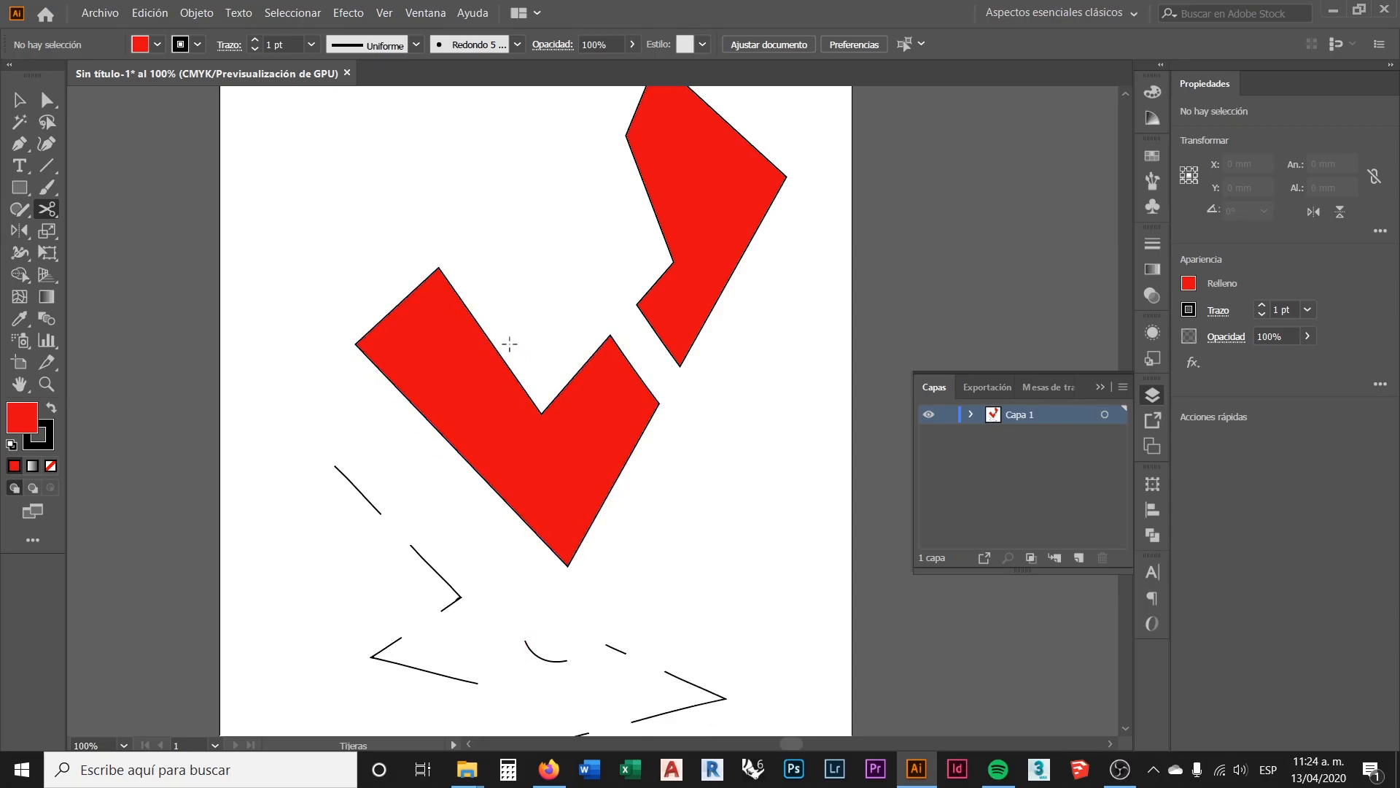
pyautogui.scroll(2, 504, 341)
pyautogui.scroll(-2, 181, 626)
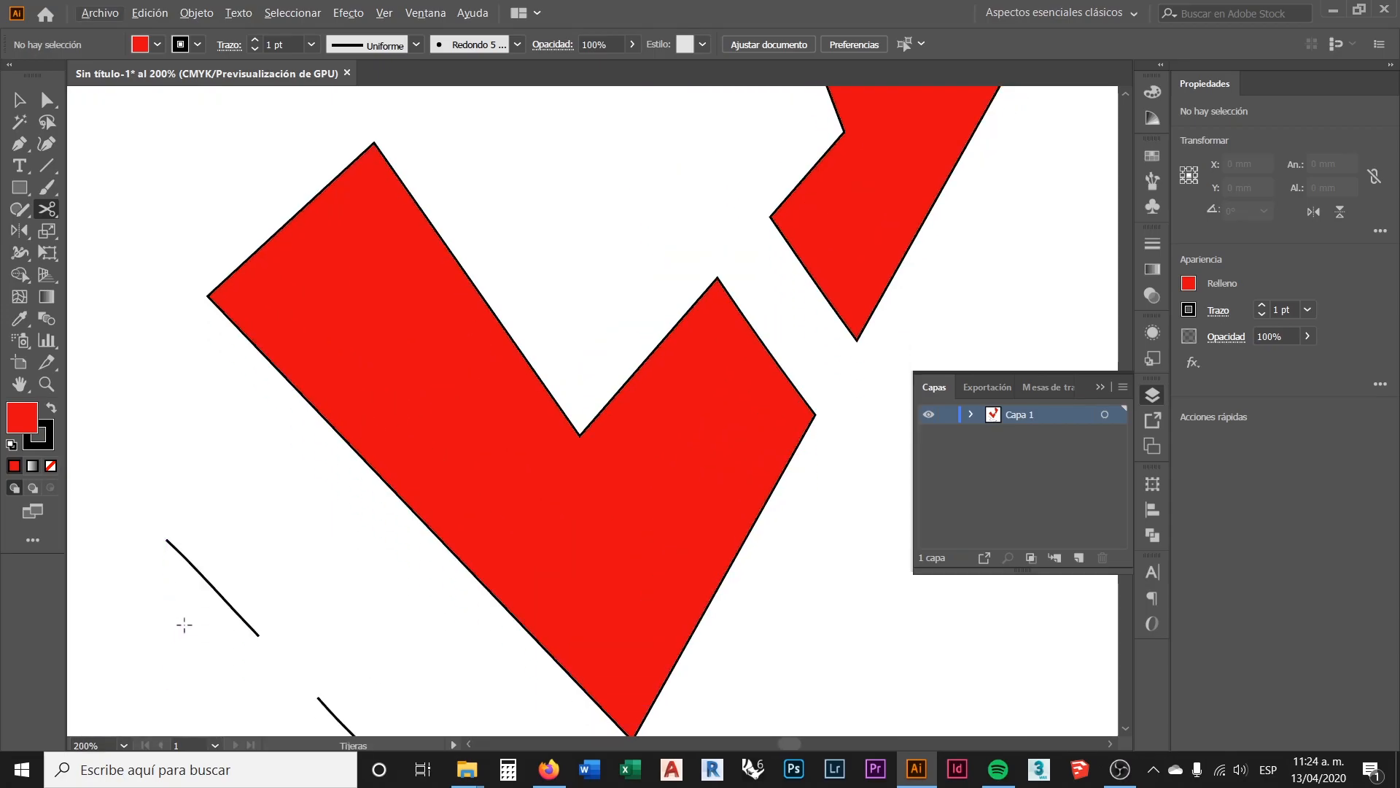
pyautogui.scroll(1, 449, 227)
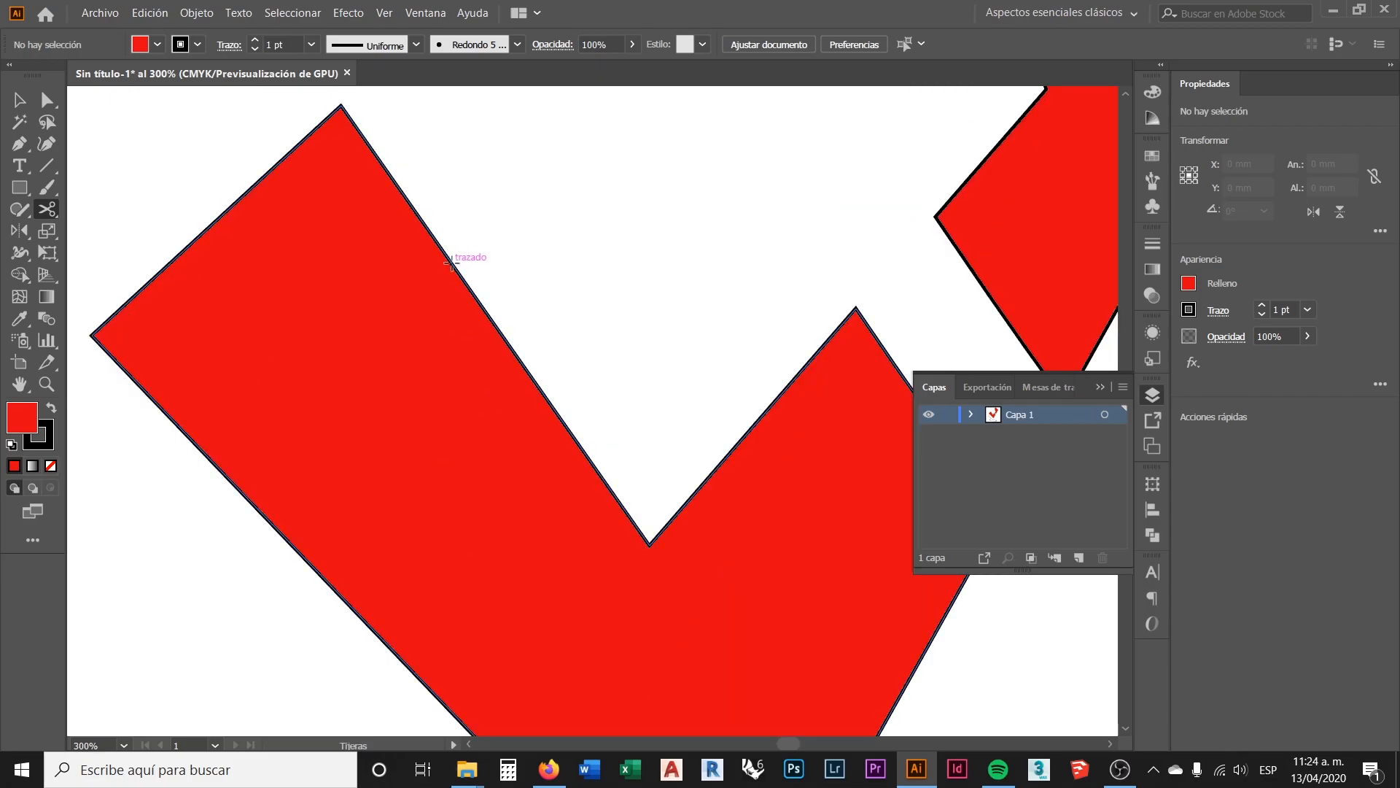
pyautogui.click(473, 295)
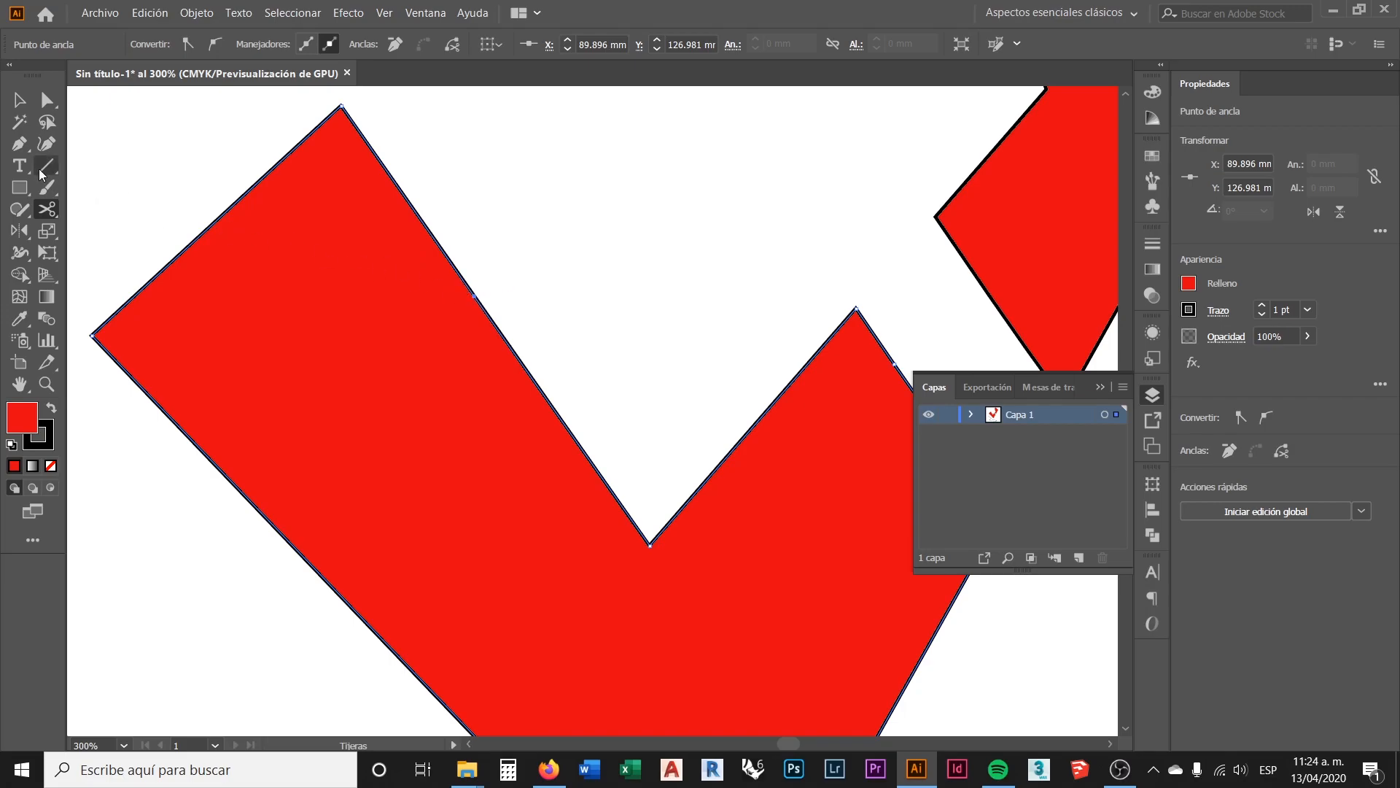
# Step: Pull the cut anchor point outward with Direct Selection to open the red shape's outline, and deselect it
pyautogui.click(46, 103)
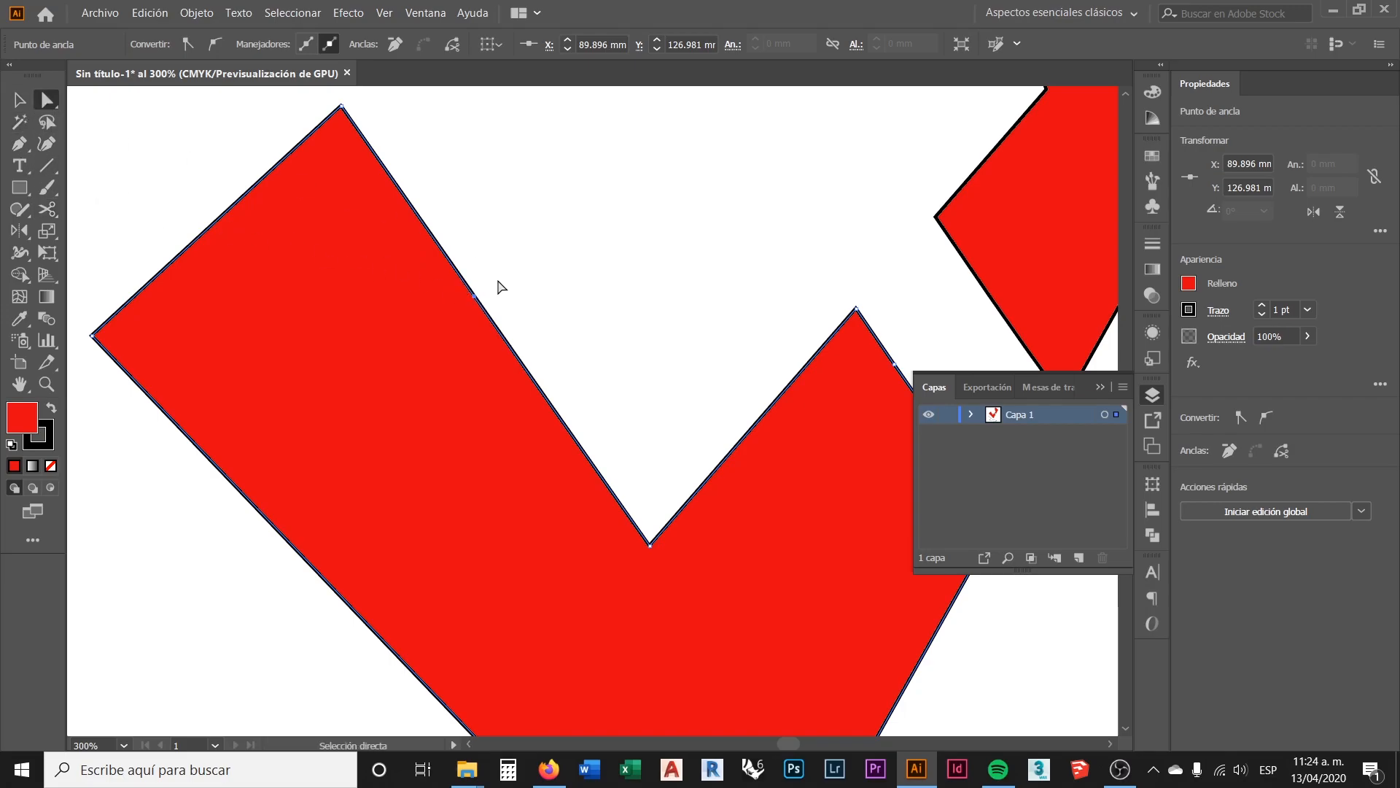
pyautogui.click(484, 299)
pyautogui.click(479, 303)
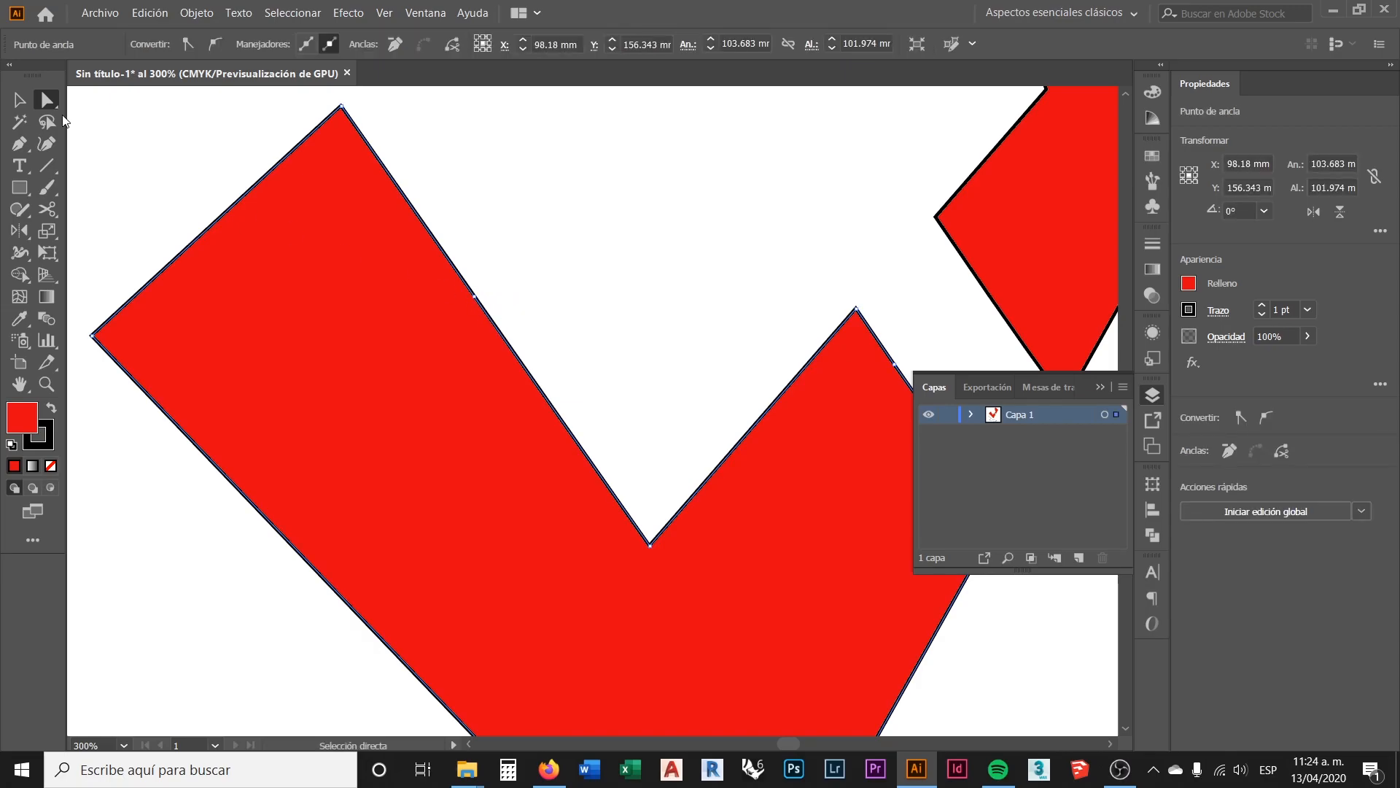
pyautogui.click(475, 297)
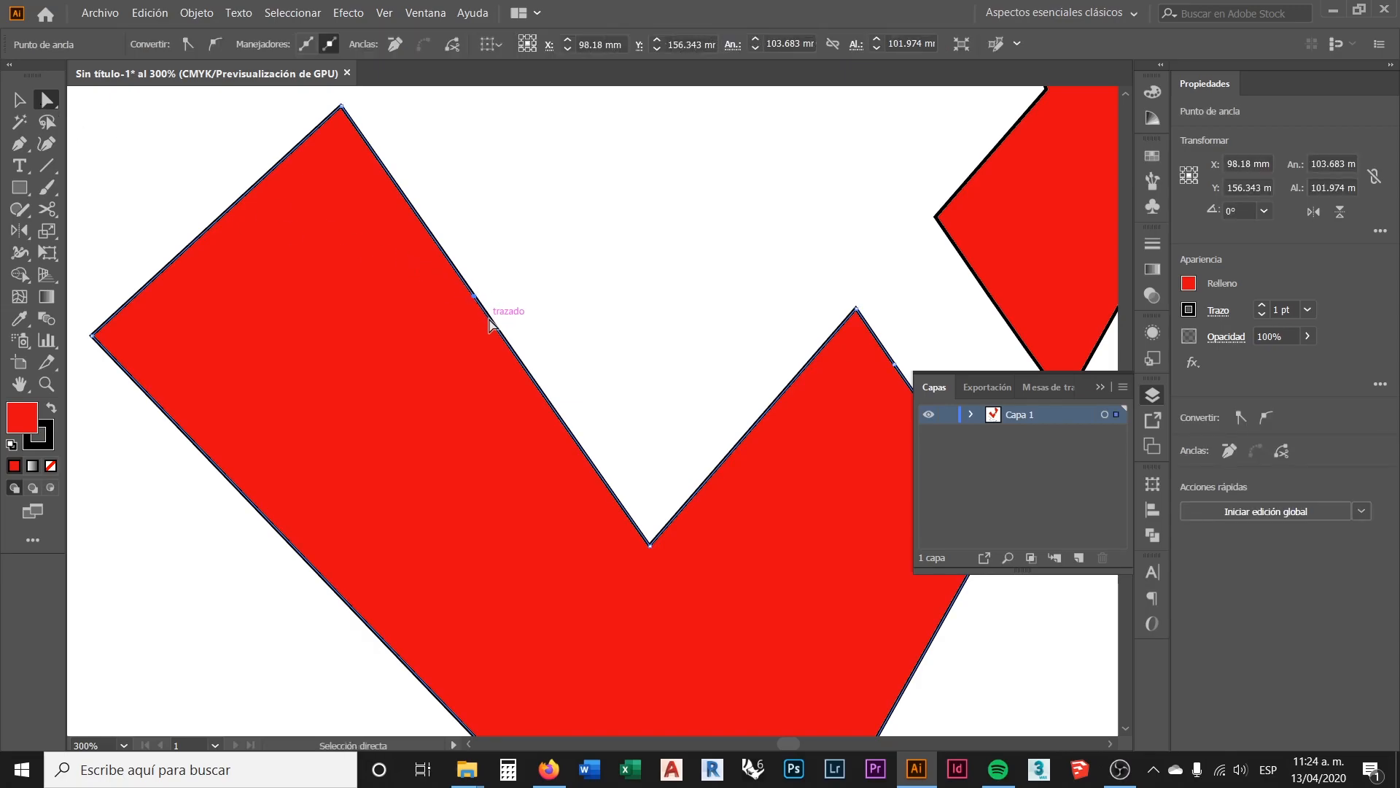
pyautogui.moveTo(475, 296); pyautogui.dragTo(481, 254)
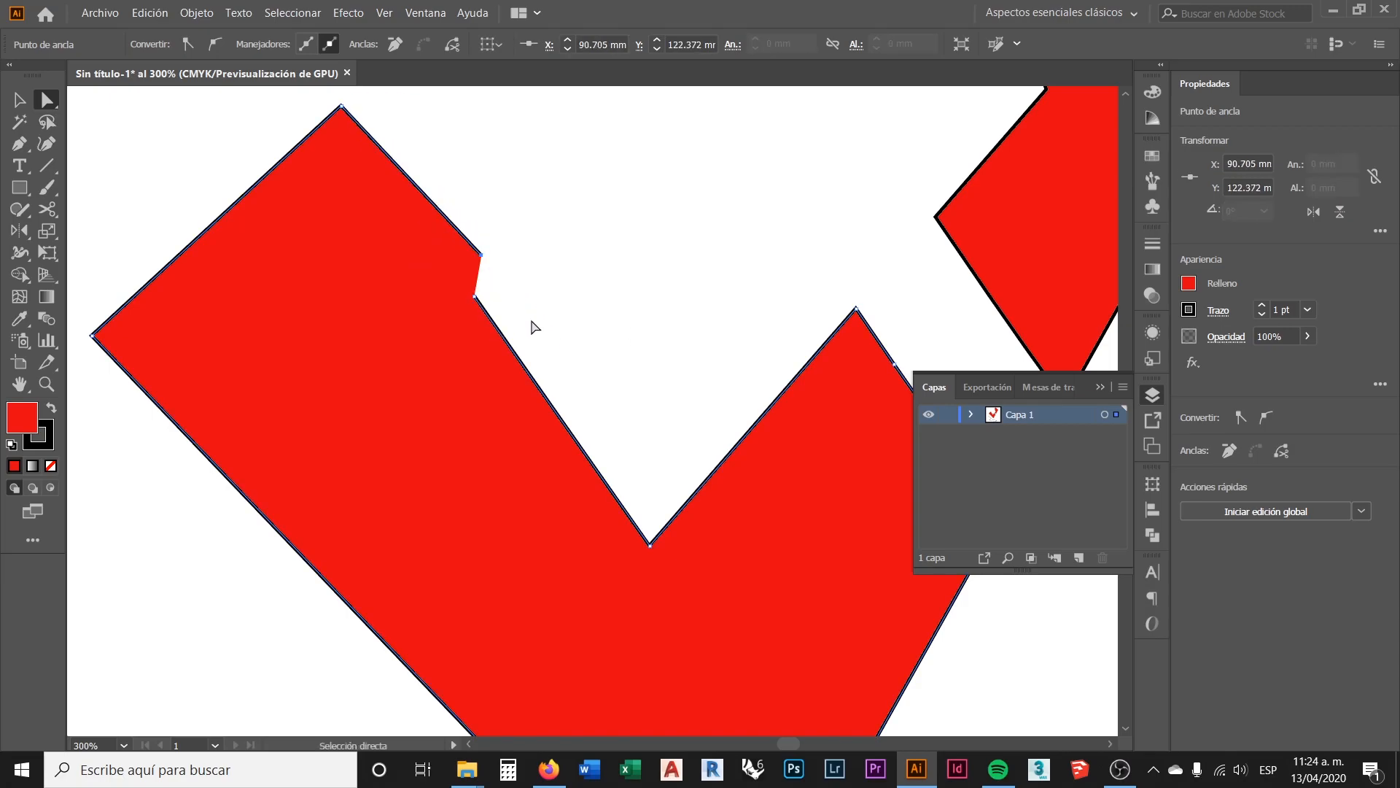
pyautogui.scroll(1, 511, 255)
pyautogui.click(514, 279)
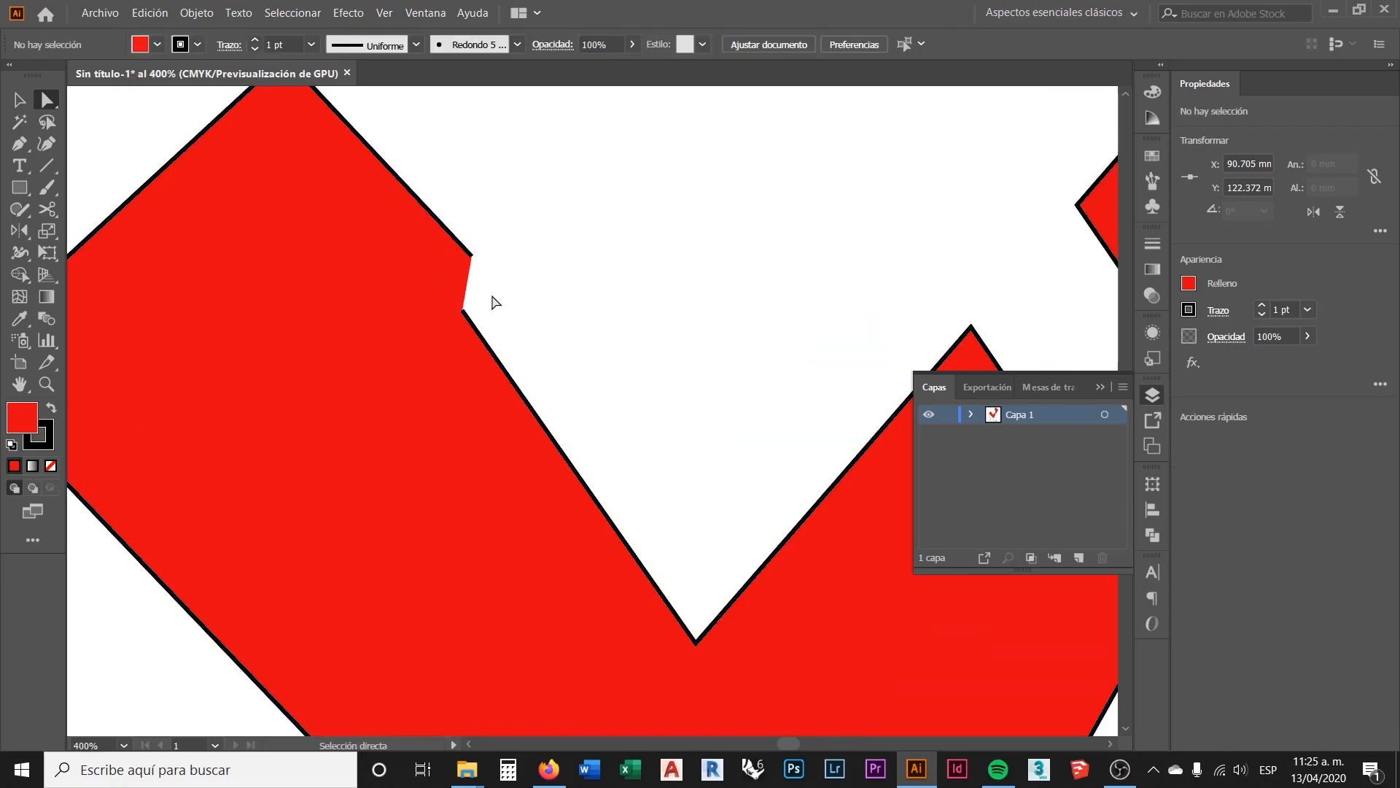
# Step: Cut the middle zigzag segment near the midpoint of its long diagonal line with the Scissors tool
pyautogui.scroll(-4, 467, 307)
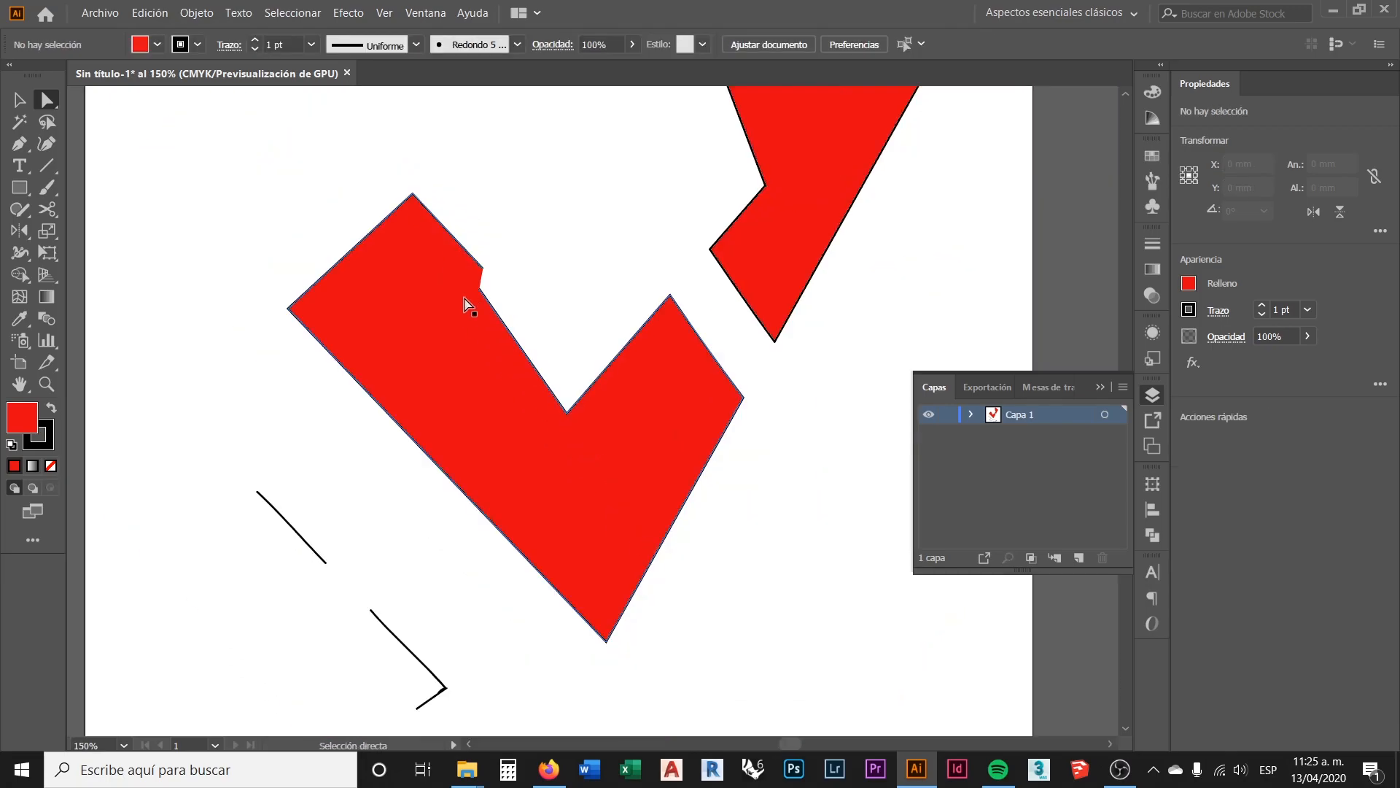
pyautogui.scroll(4, 438, 511)
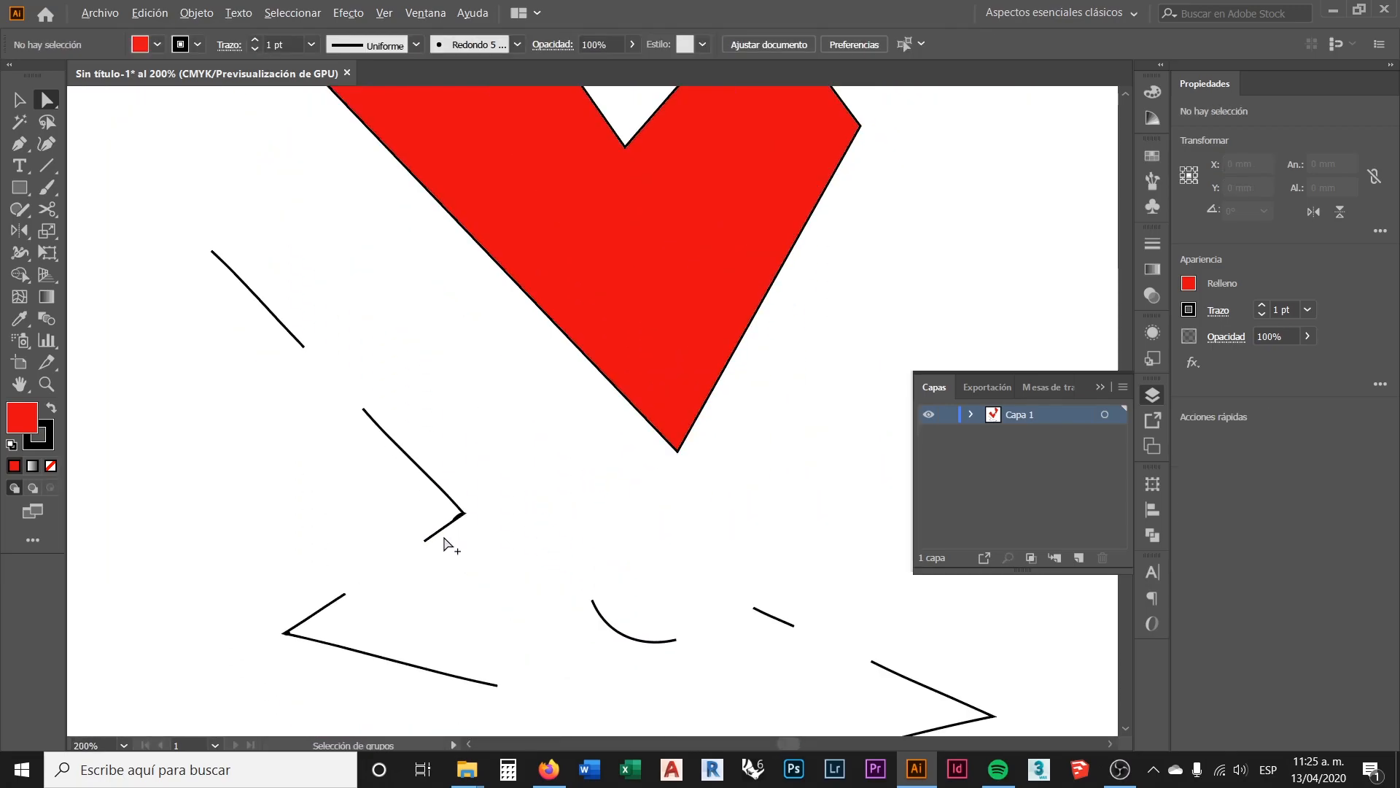
pyautogui.scroll(1, 393, 489)
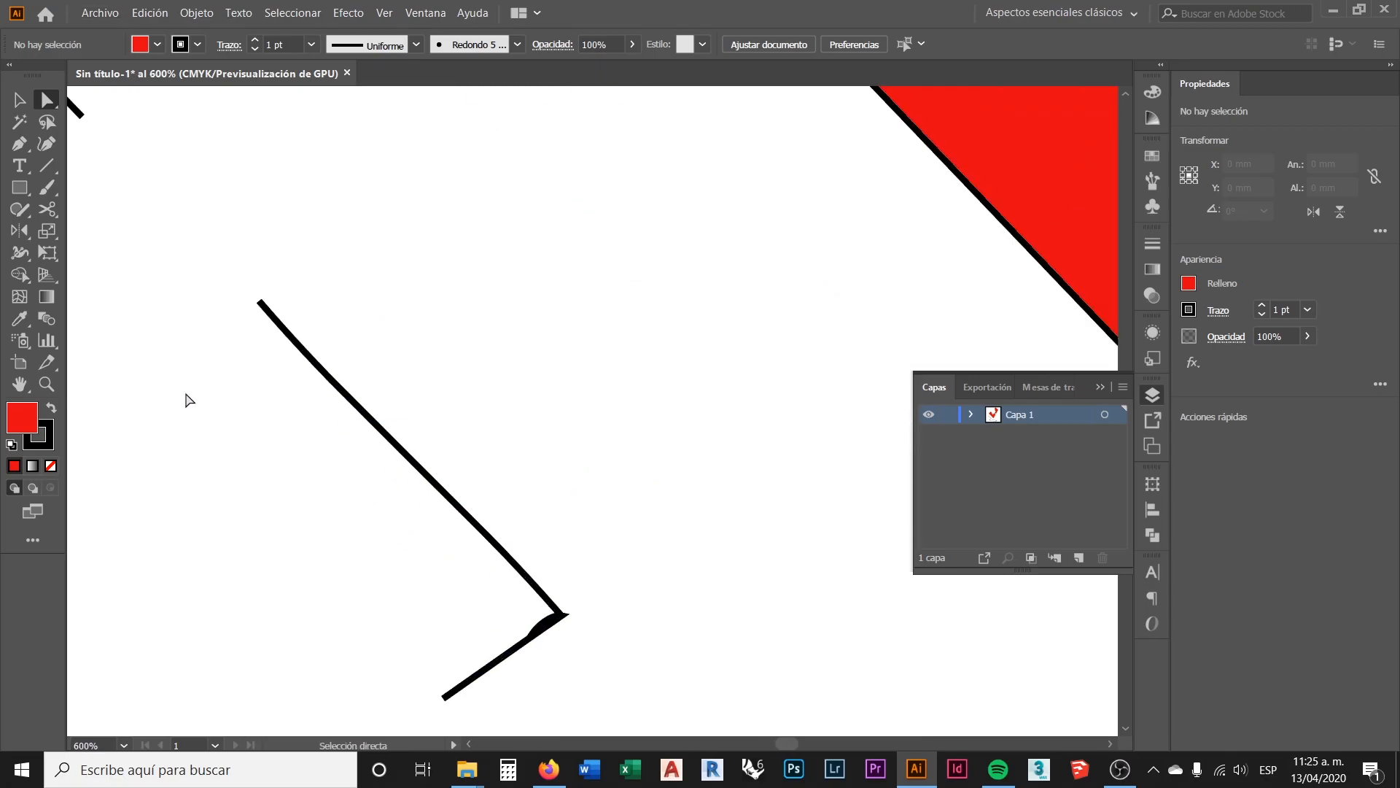
pyautogui.click(47, 210)
pyautogui.scroll(-1, 372, 394)
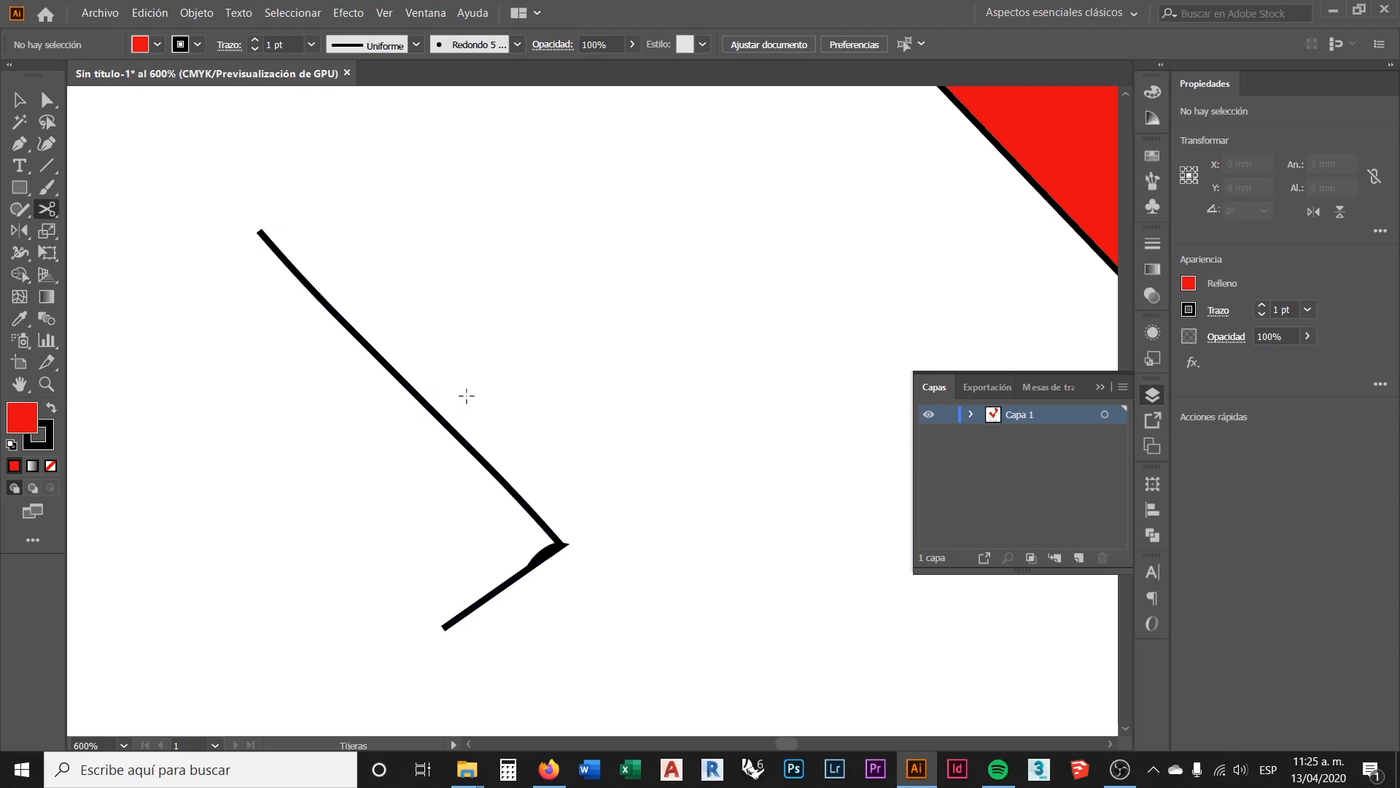
pyautogui.press('a')
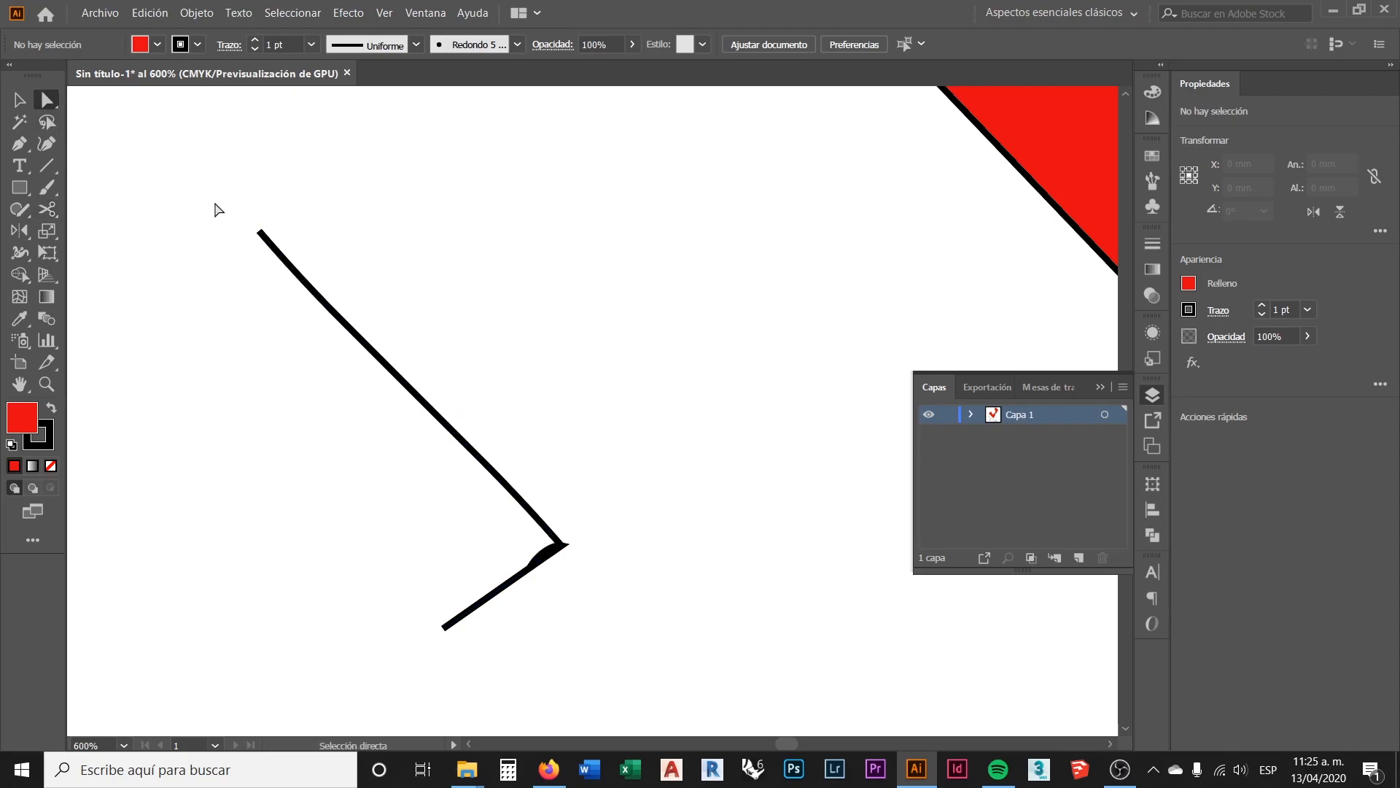
pyautogui.click(427, 399)
pyautogui.click(191, 335)
pyautogui.click(45, 213)
pyautogui.click(394, 372)
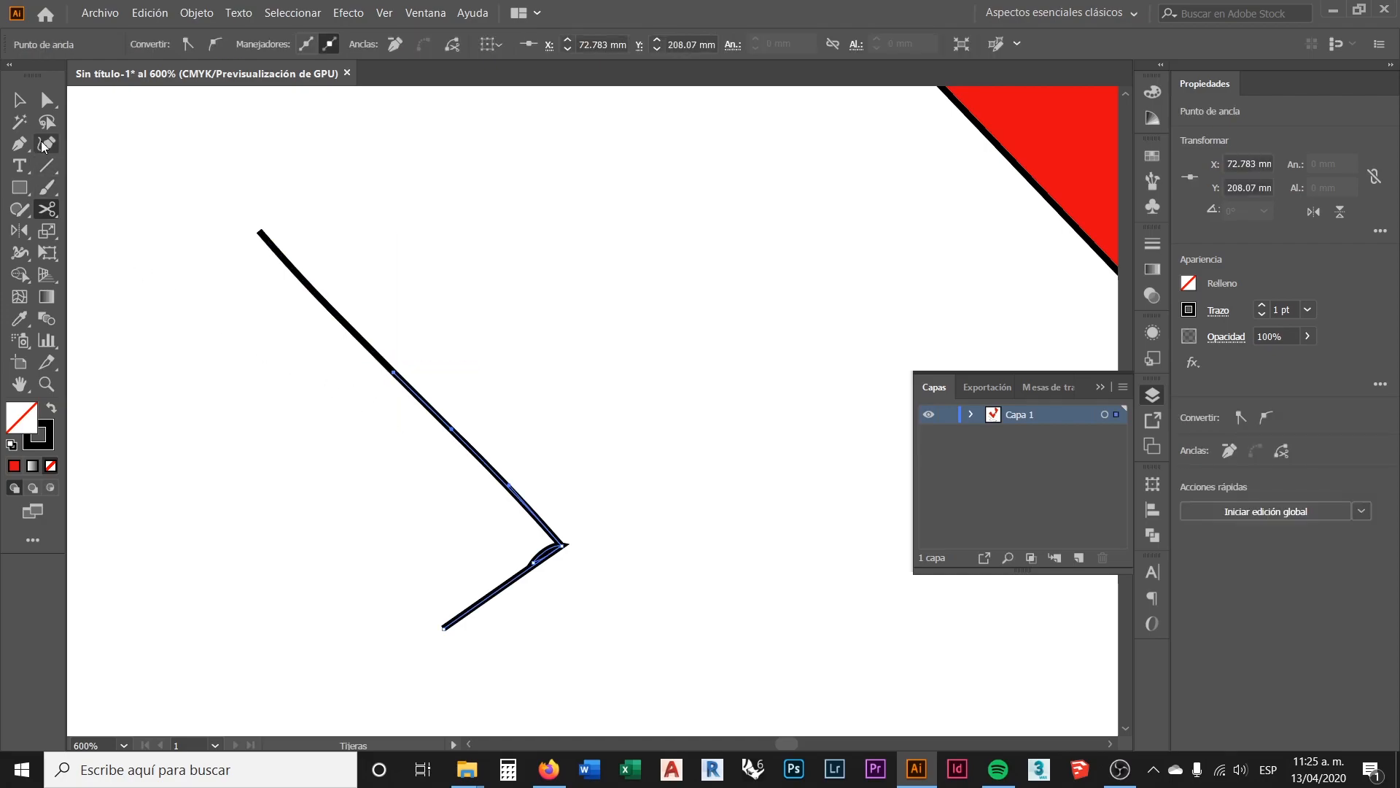
# Step: Move the lower piece's cut end to the right with Direct Selection to separate it from the upper line
pyautogui.click(46, 100)
pyautogui.click(373, 372)
pyautogui.click(399, 380)
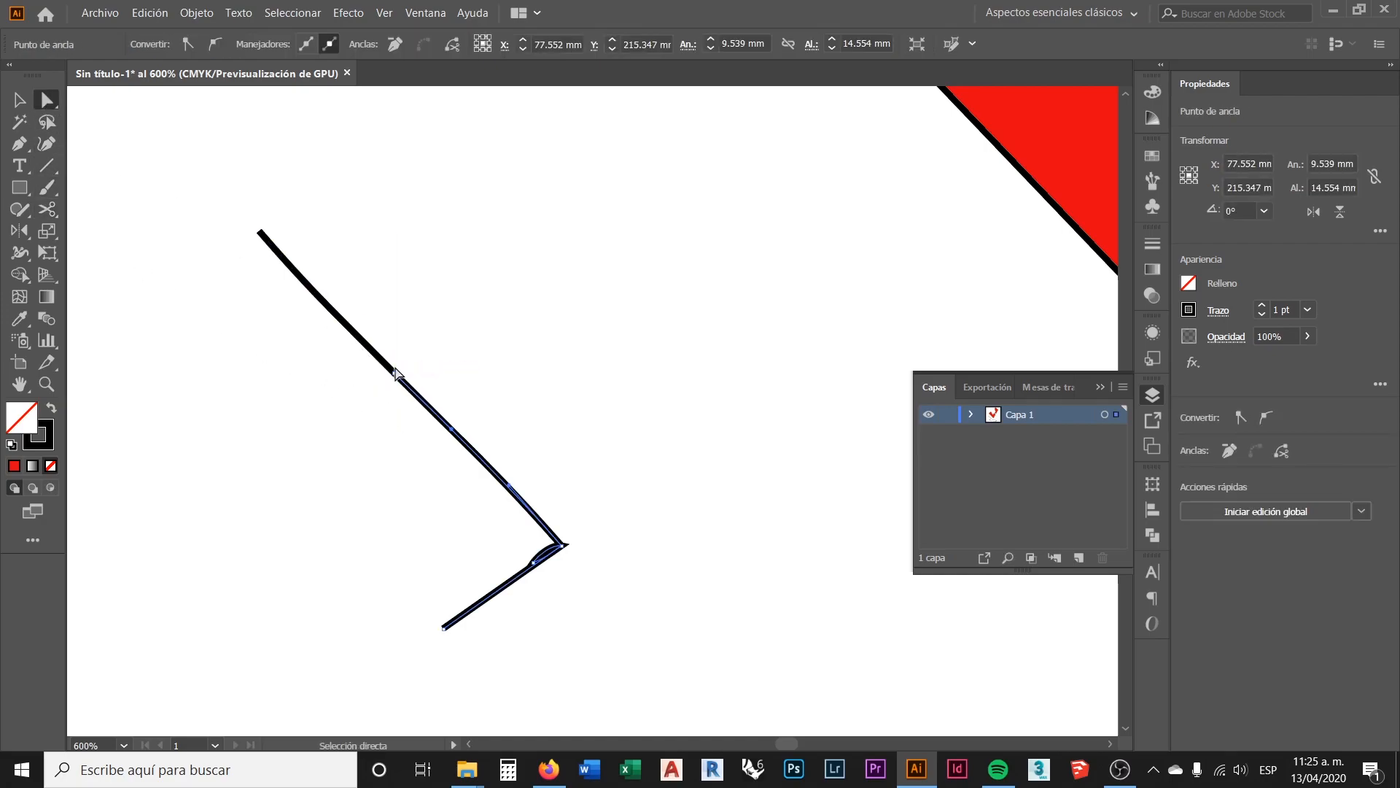
pyautogui.moveTo(394, 374); pyautogui.dragTo(453, 377)
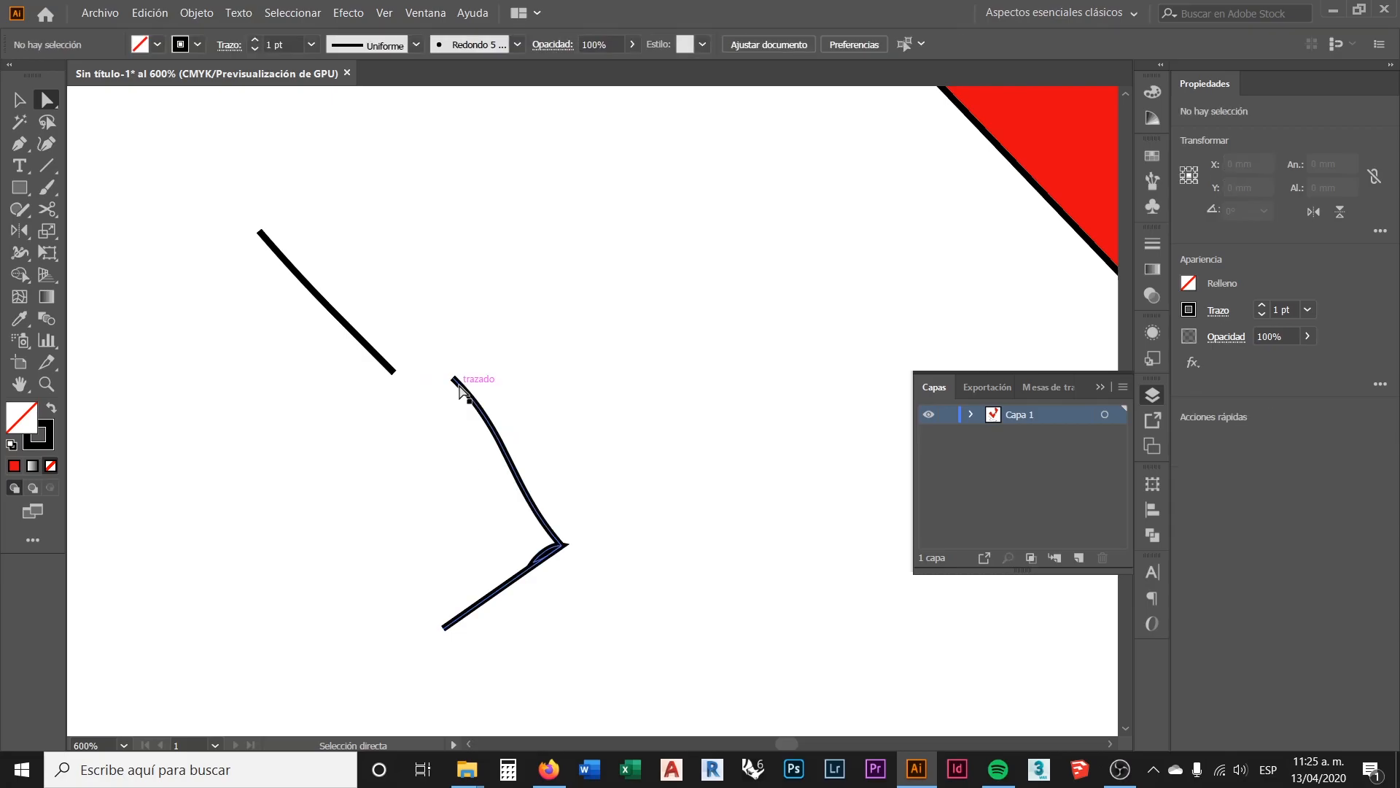
pyautogui.scroll(-5, 466, 390)
pyautogui.scroll(-2, 519, 485)
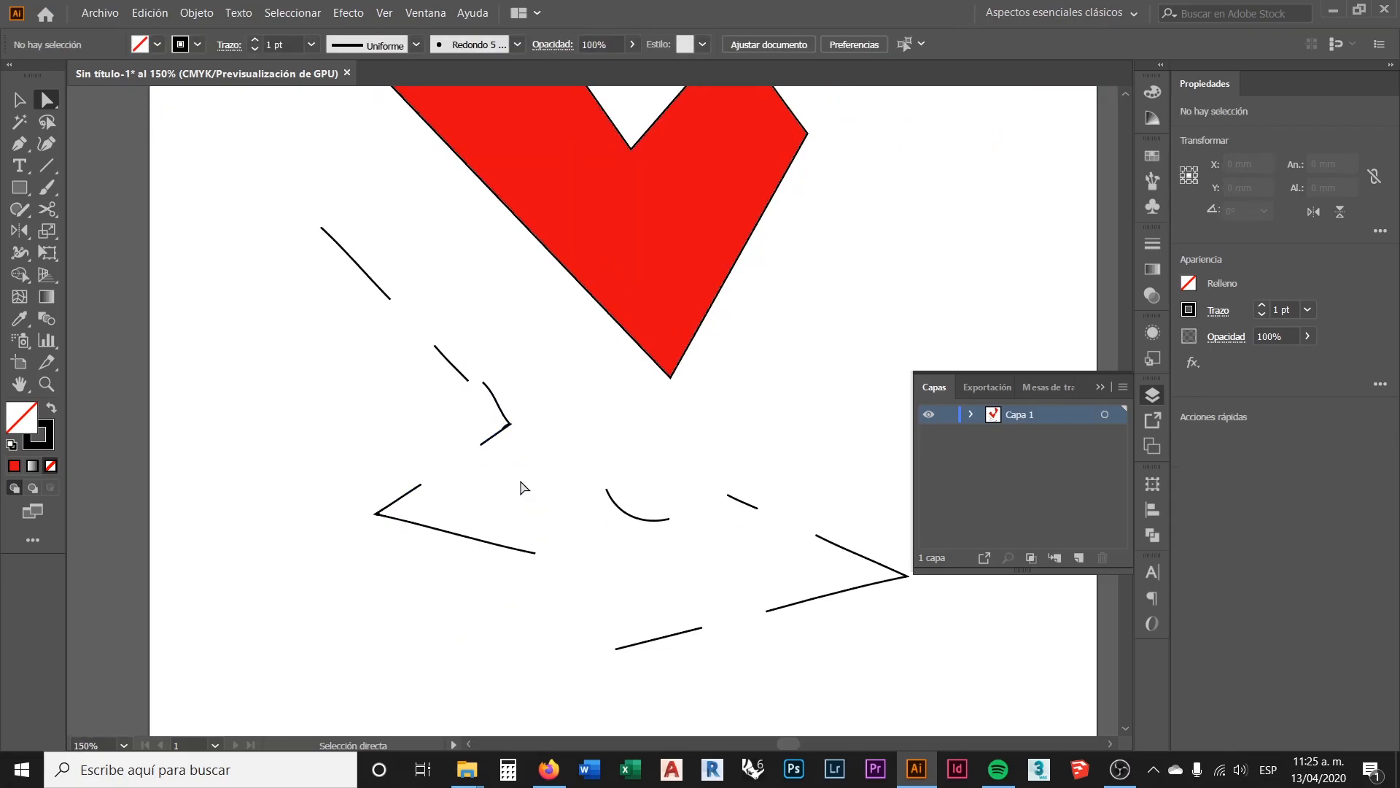
# Step: Cut the right arrow-shaped path at its pointed corner anchor with the Scissors tool
pyautogui.scroll(4, 383, 509)
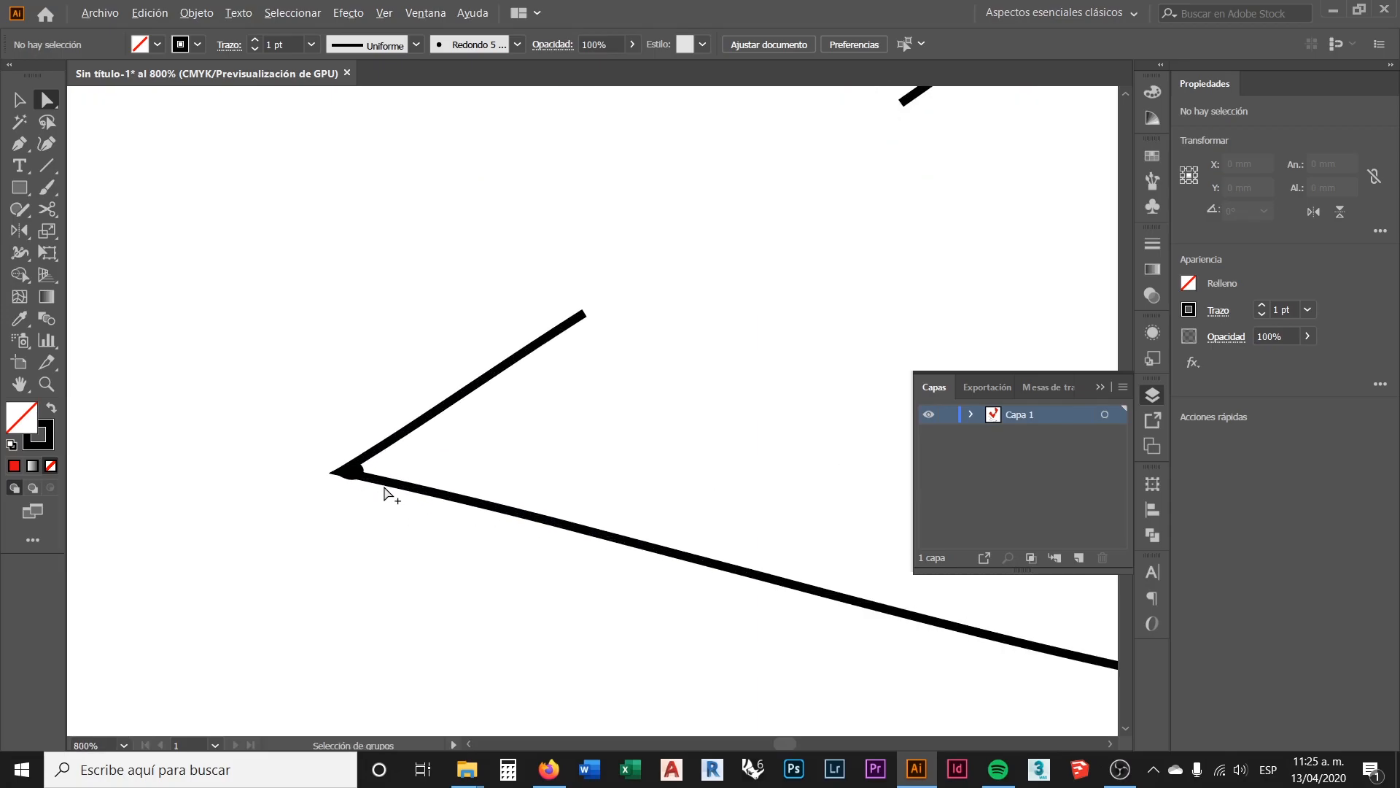
pyautogui.scroll(-5, 389, 492)
pyautogui.scroll(6, 747, 532)
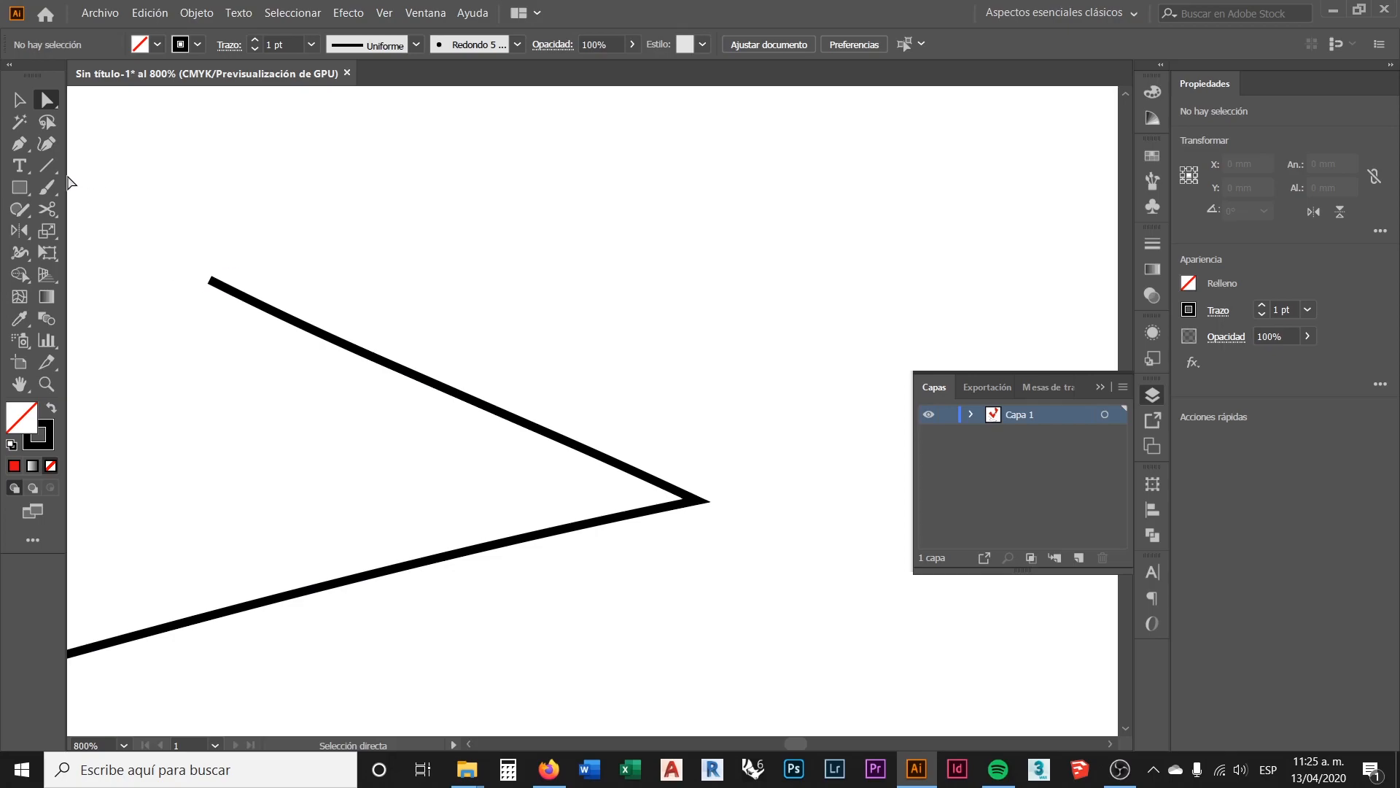
pyautogui.click(48, 209)
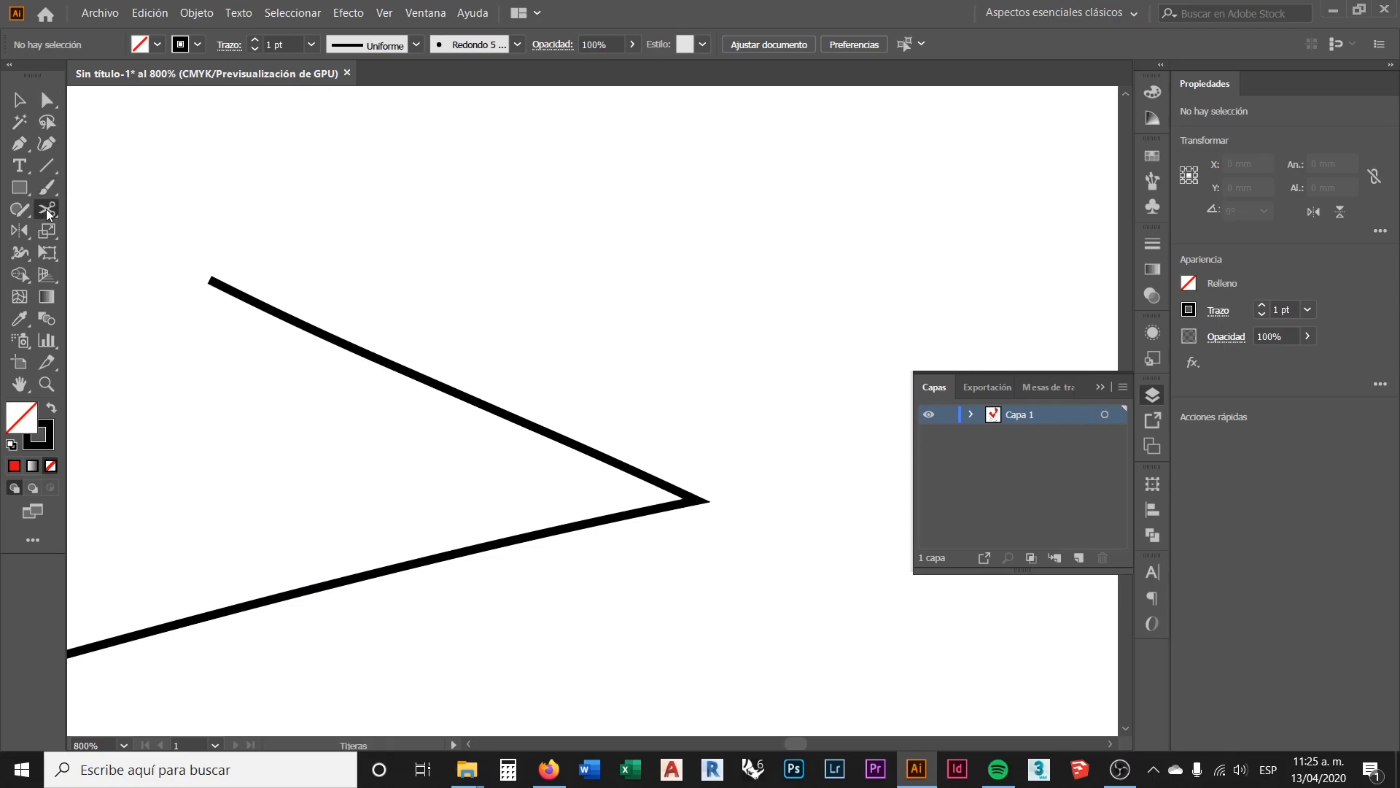
pyautogui.click(696, 500)
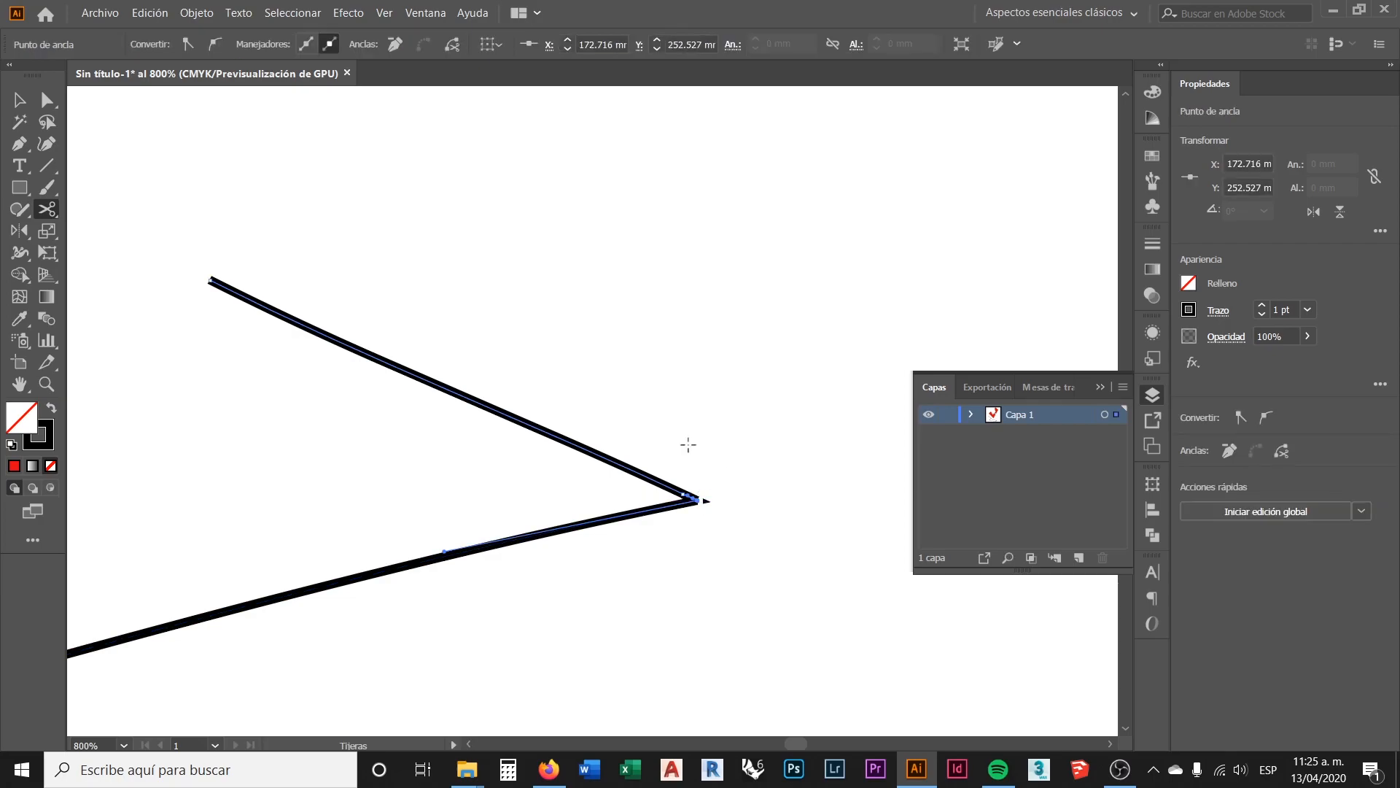
# Step: Move the lower line's end down from the cut corner with Direct Selection, and deselect the paths
pyautogui.click(51, 102)
pyautogui.click(704, 478)
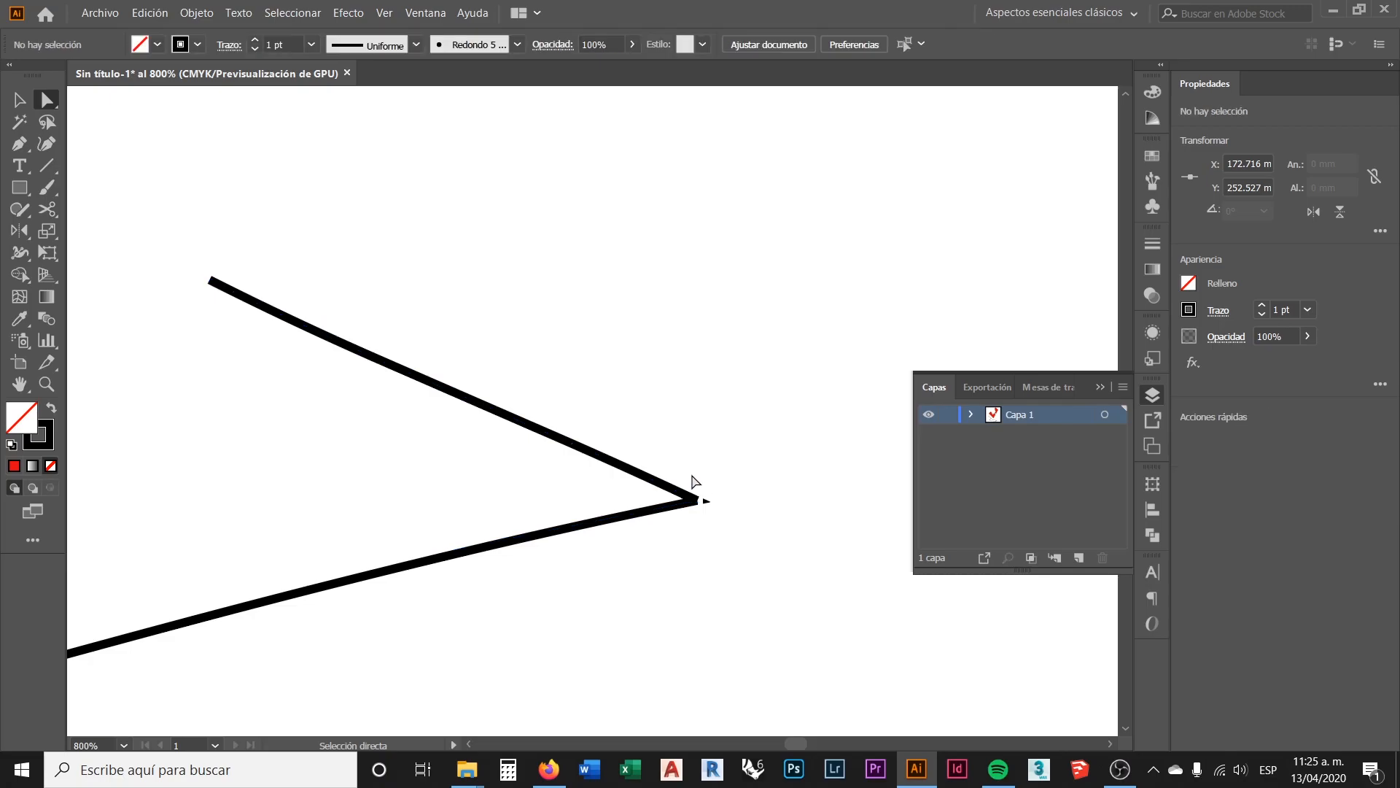
pyautogui.moveTo(698, 502); pyautogui.dragTo(691, 563)
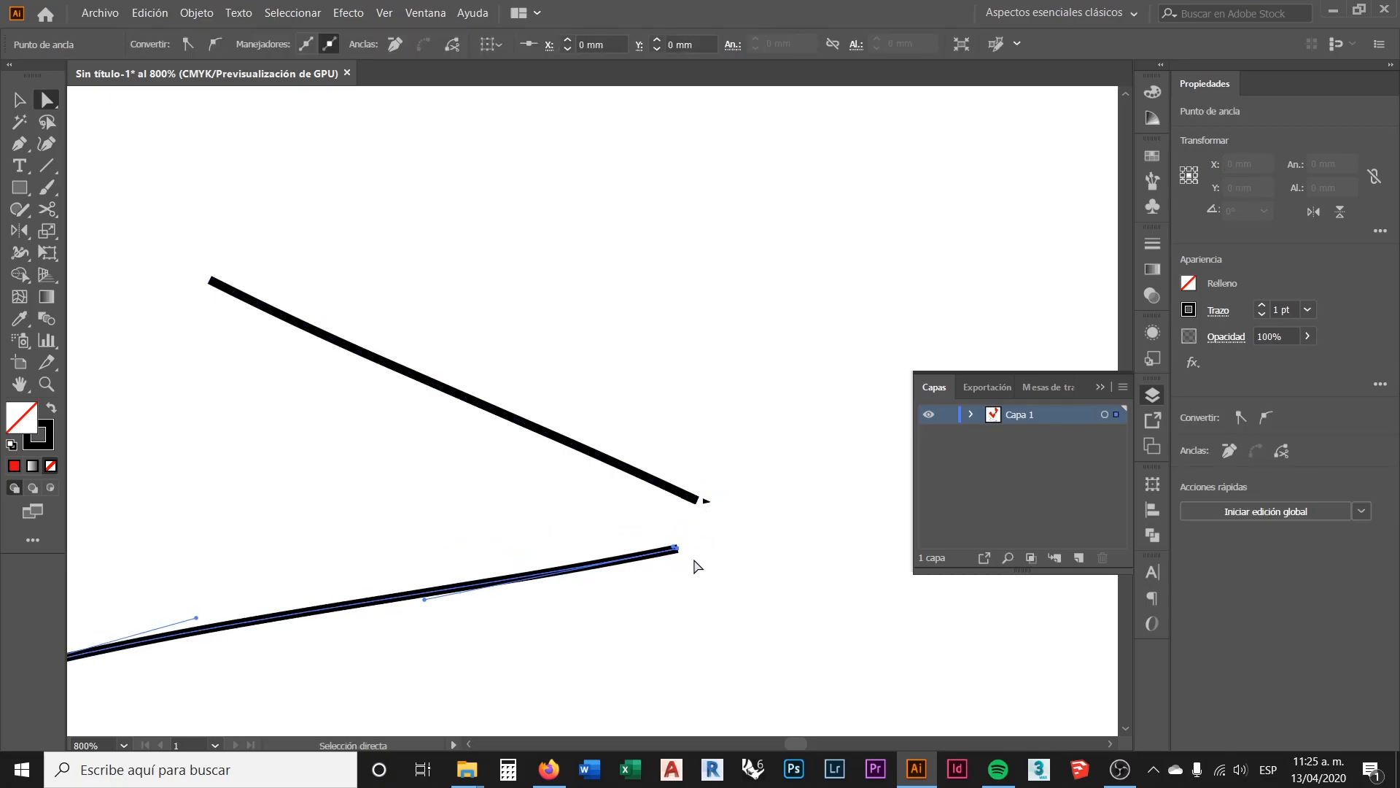
pyautogui.keyDown('alt'); pyautogui.scroll(-1, 692, 562); pyautogui.keyUp('alt')
pyautogui.keyDown('alt'); pyautogui.scroll(-2, 722, 540); pyautogui.keyUp('alt')
pyautogui.click(711, 494)
pyautogui.keyDown('alt'); pyautogui.scroll(-2, 703, 491); pyautogui.keyUp('alt')
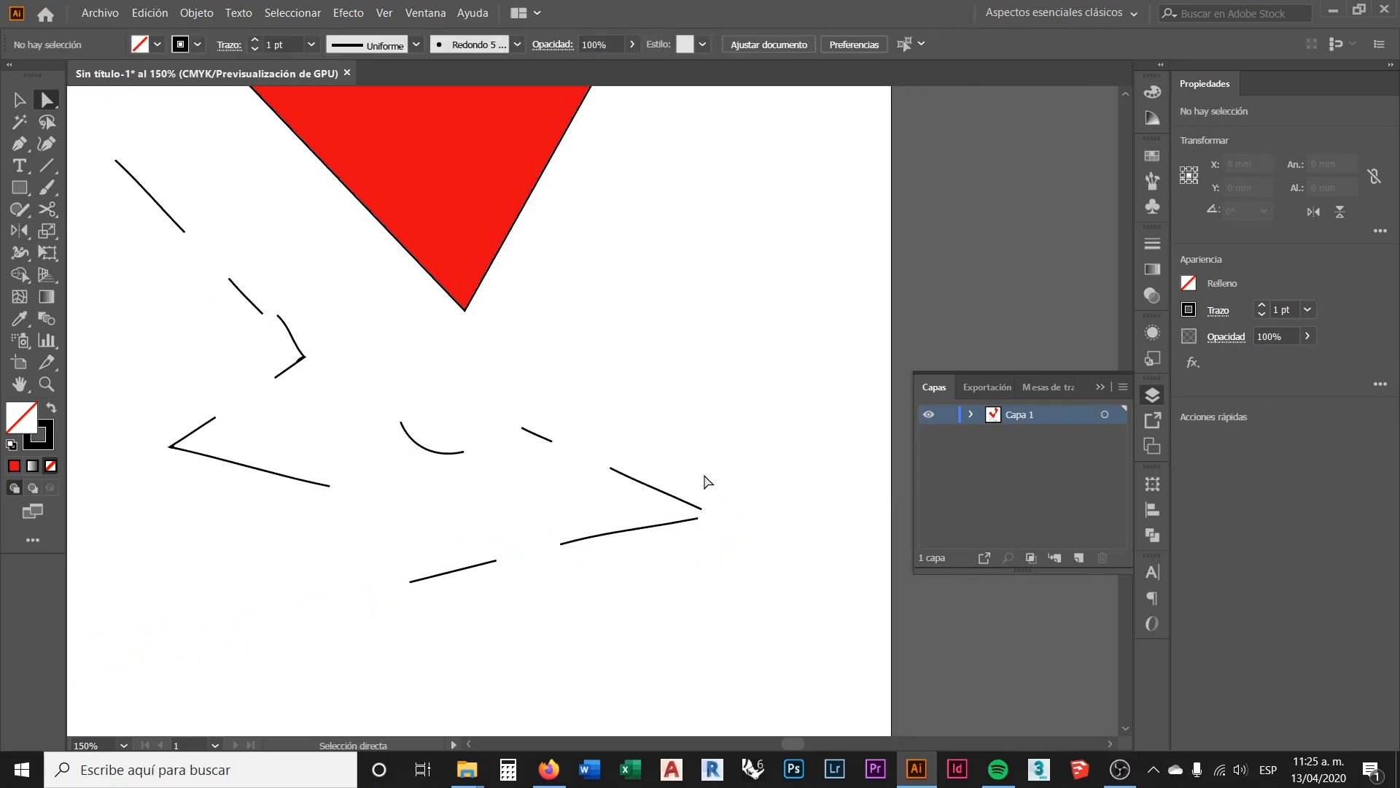
pyautogui.keyDown('alt'); pyautogui.scroll(-2, 702, 471); pyautogui.keyUp('alt')
pyautogui.keyDown('alt'); pyautogui.scroll(2, 673, 461); pyautogui.keyUp('alt')
pyautogui.moveTo(746, 560); pyautogui.dragTo(413, 409)
pyautogui.click(625, 437)
pyautogui.keyDown('alt'); pyautogui.scroll(-1, 600, 447); pyautogui.keyUp('alt')
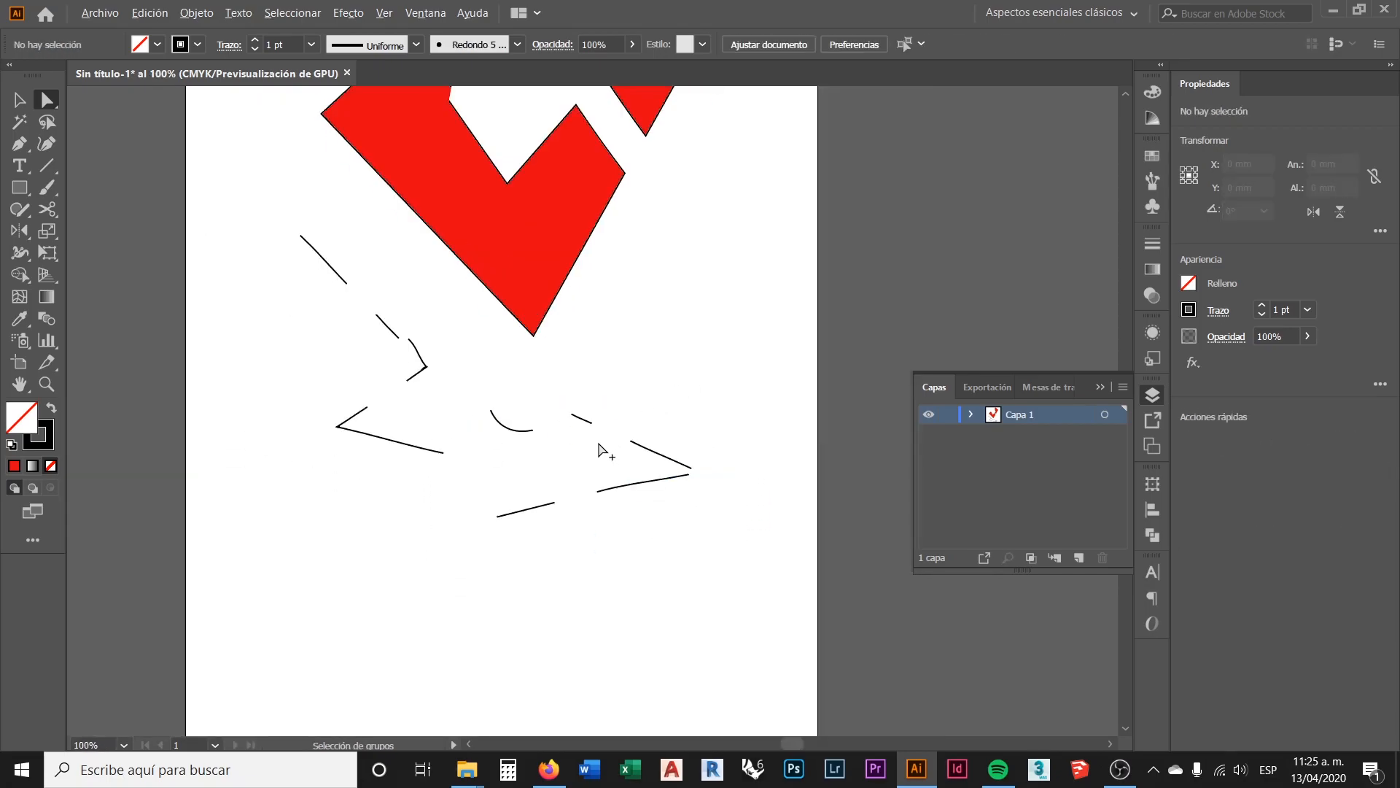
# Step: Cut across the upper part of the upper red shape with a gently curved Knife stroke
pyautogui.scroll(2, 598, 449)
pyautogui.click(47, 209)
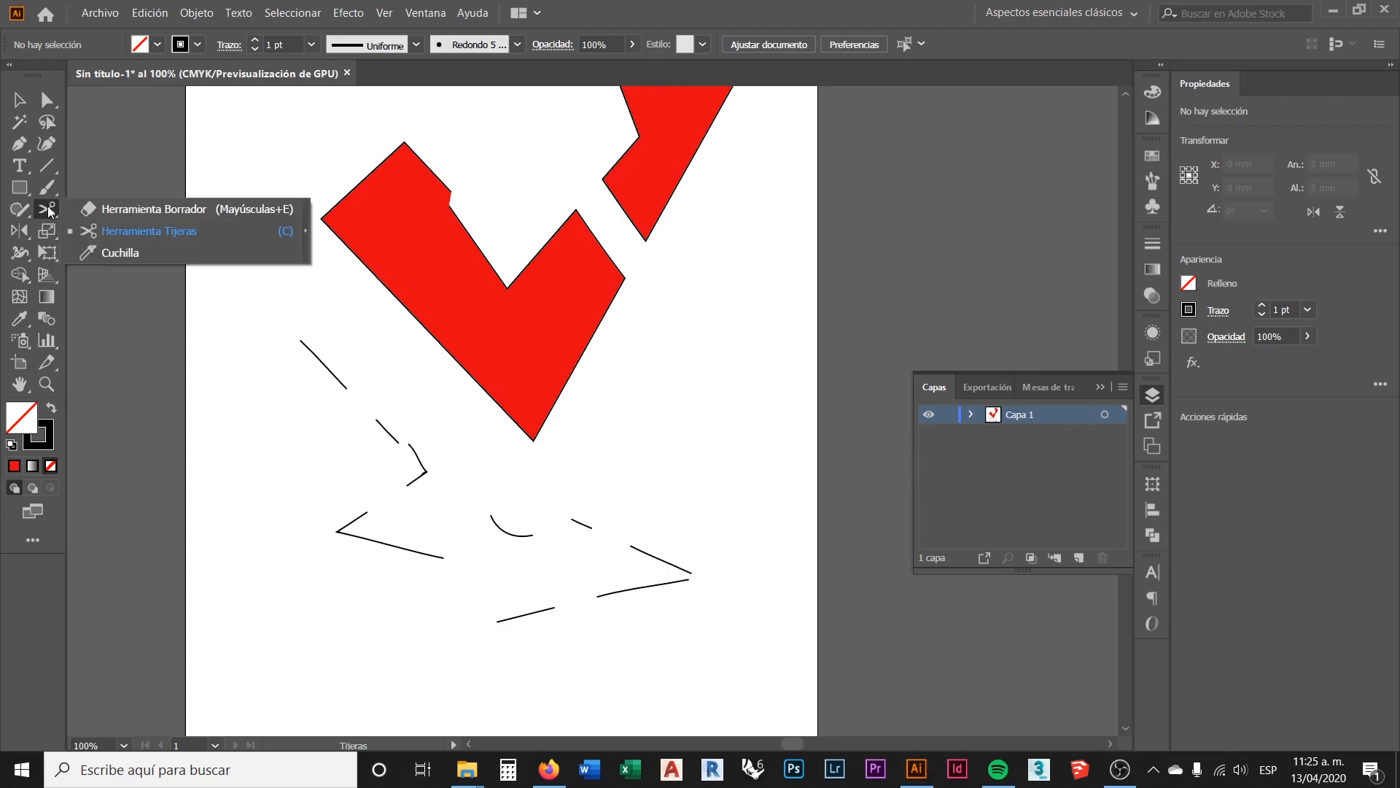
pyautogui.click(137, 255)
pyautogui.scroll(3, 645, 369)
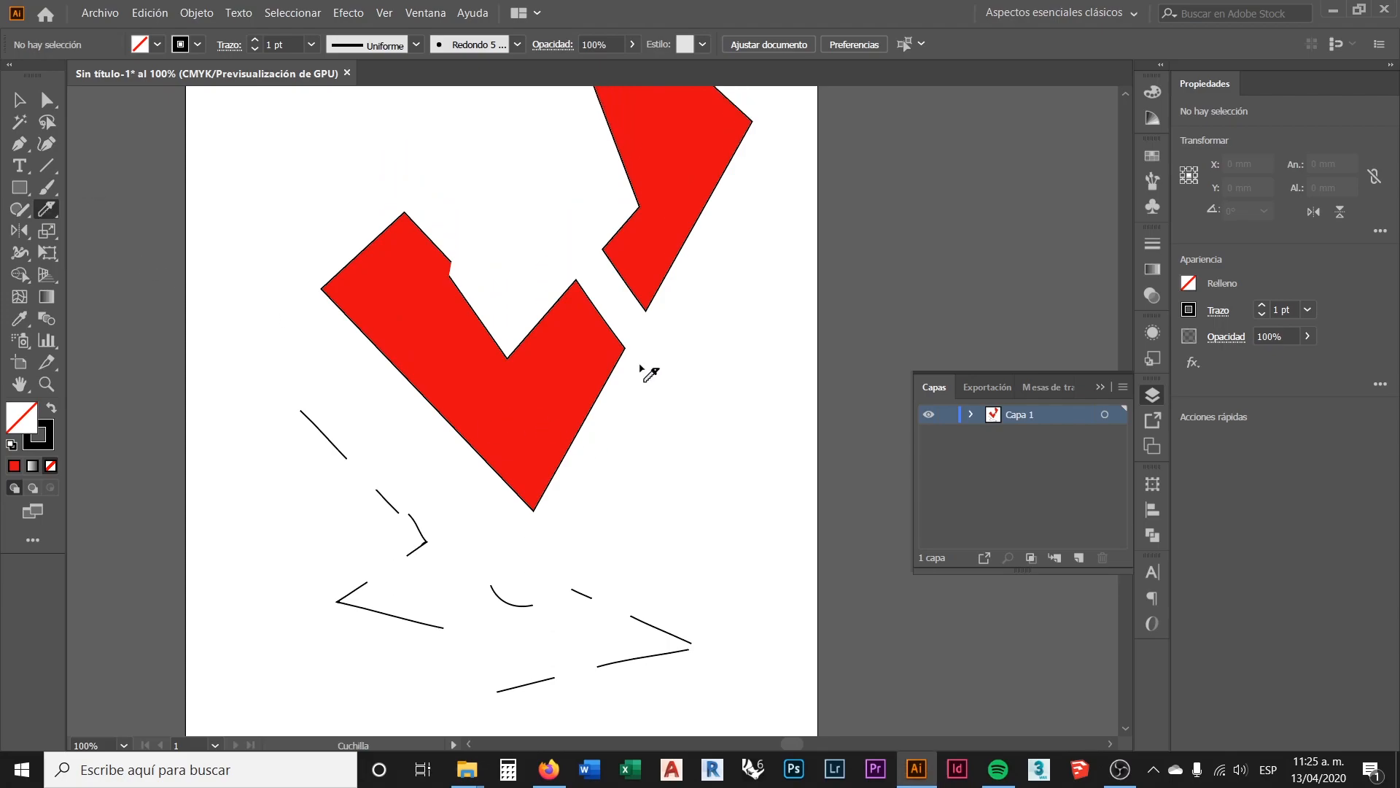
pyautogui.scroll(4, 642, 369)
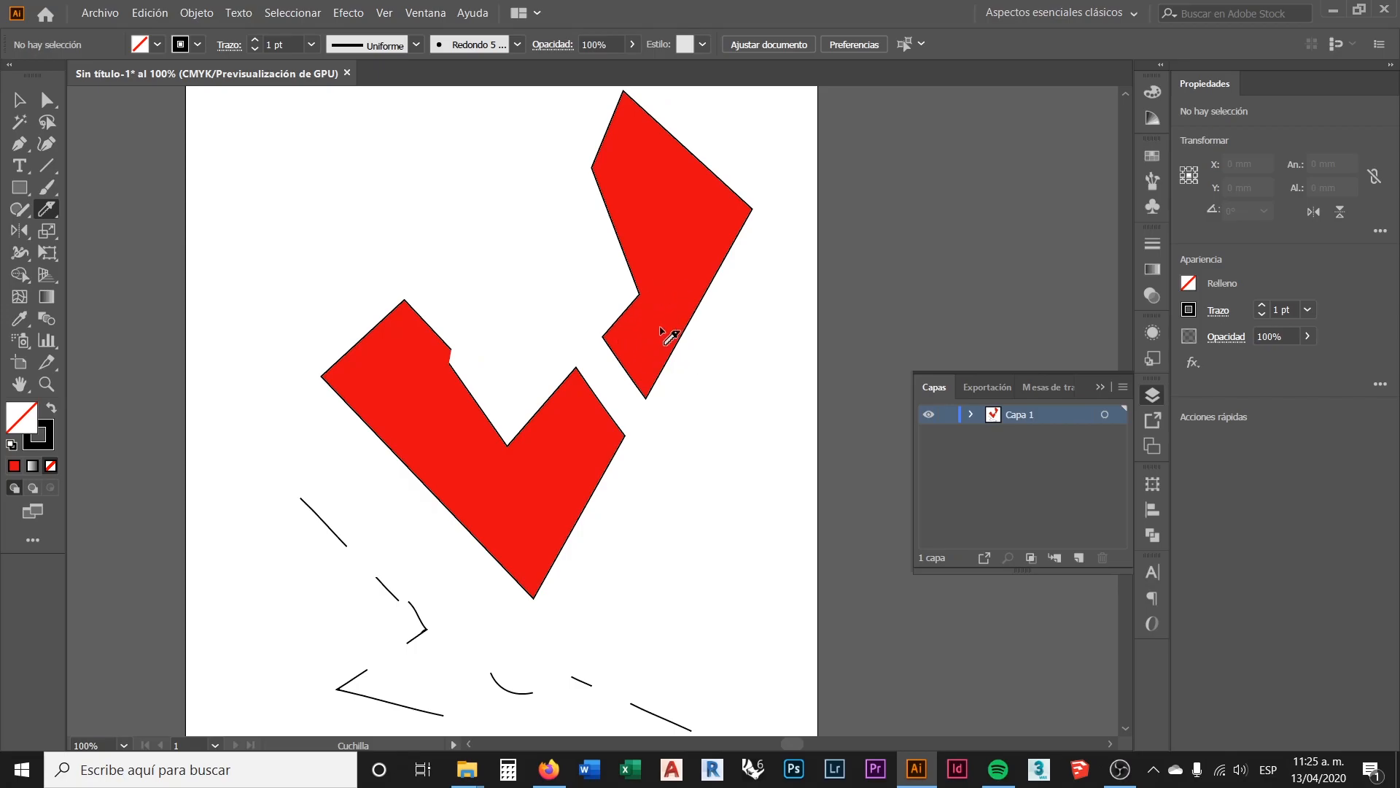
pyautogui.scroll(-3, 666, 338)
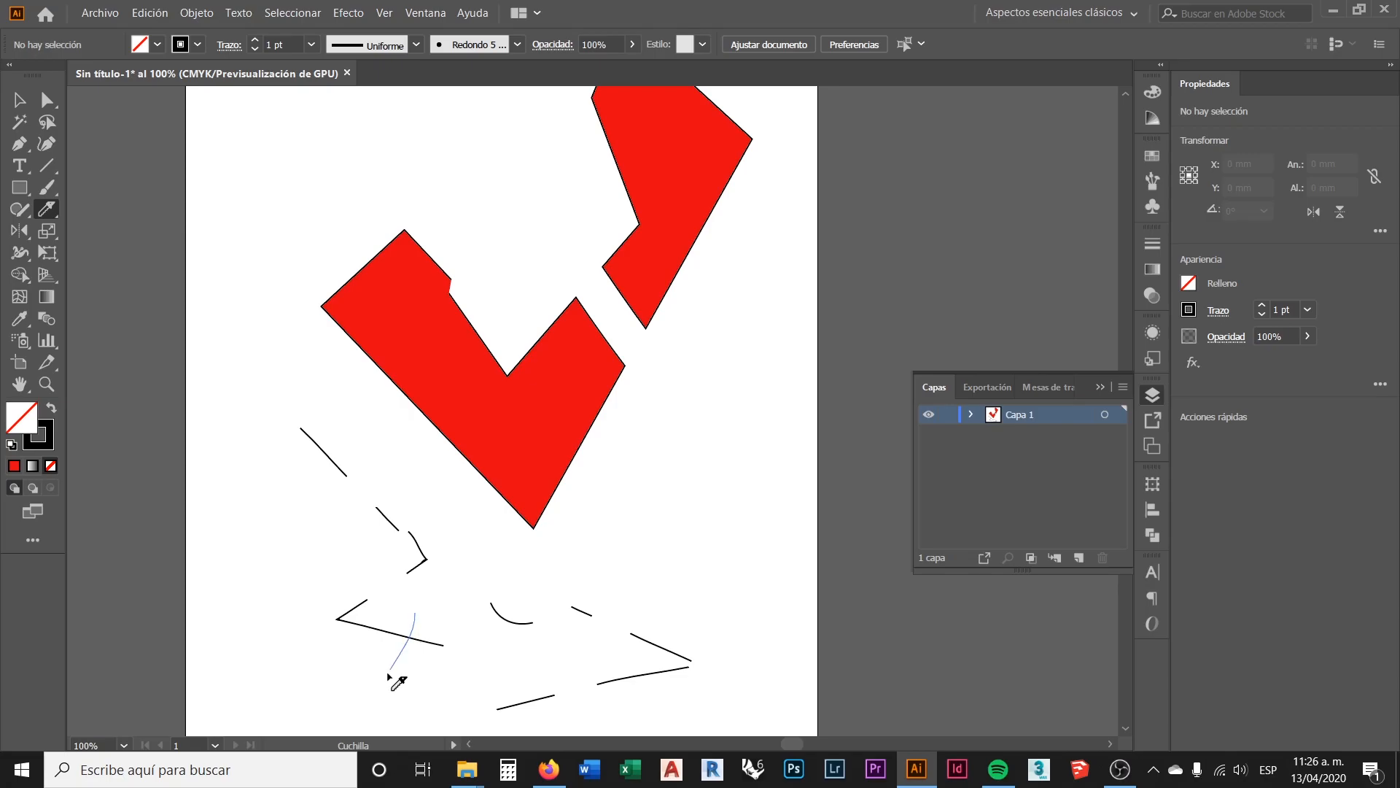
pyautogui.scroll(2, 693, 608)
pyautogui.scroll(4, 693, 608)
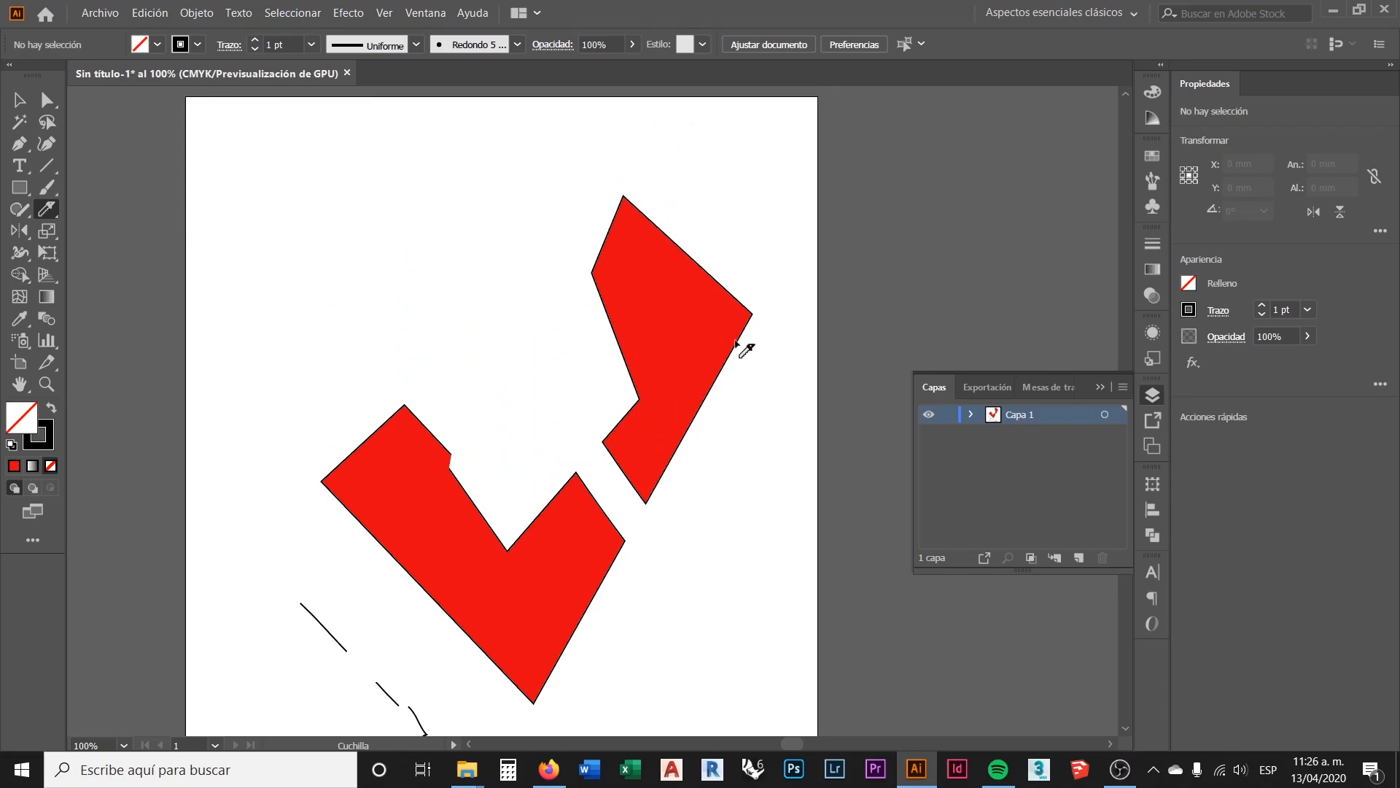
pyautogui.scroll(1, 715, 325)
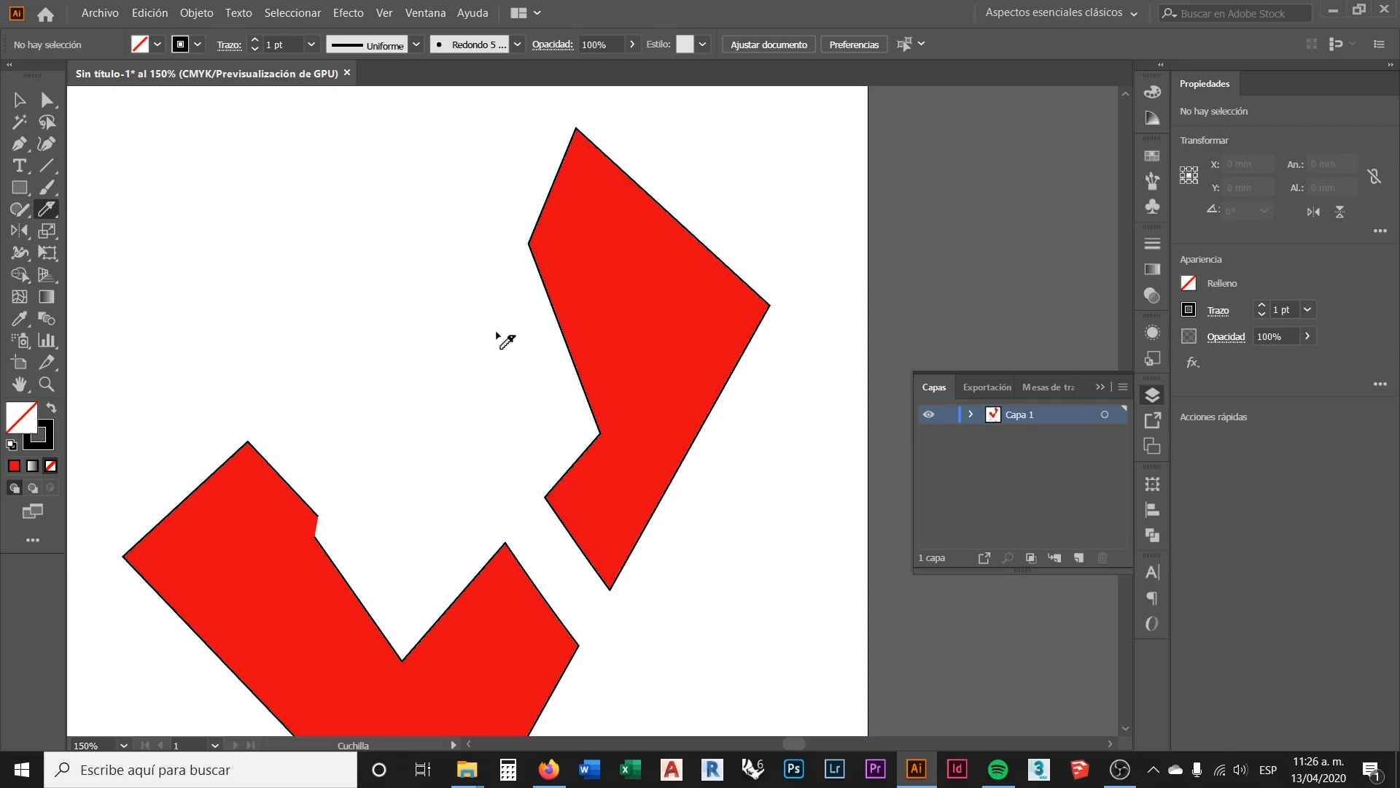
pyautogui.moveTo(457, 349)
pyautogui.mouseDown()
pyautogui.moveTo(685, 277)
pyautogui.moveTo(787, 181)
pyautogui.mouseUp()
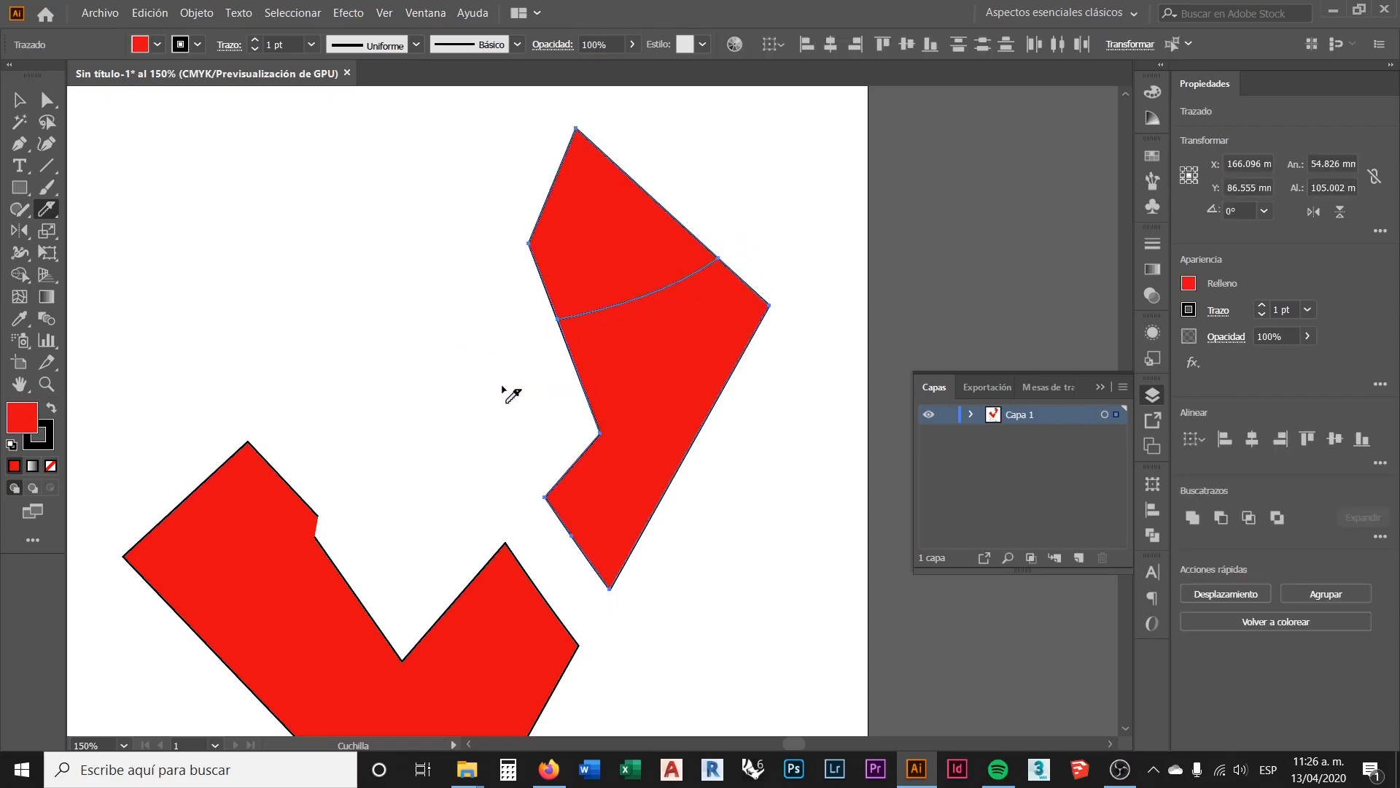
# Step: Cut the same red shape twice more below the first cut with the Knife, once along a wavy curve and once nearly straight across
pyautogui.moveTo(470, 380)
pyautogui.mouseDown()
pyautogui.moveTo(572, 347)
pyautogui.moveTo(647, 360)
pyautogui.moveTo(708, 341)
pyautogui.moveTo(727, 294)
pyautogui.moveTo(817, 288)
pyautogui.mouseUp()
pyautogui.scroll(-2, 781, 365)
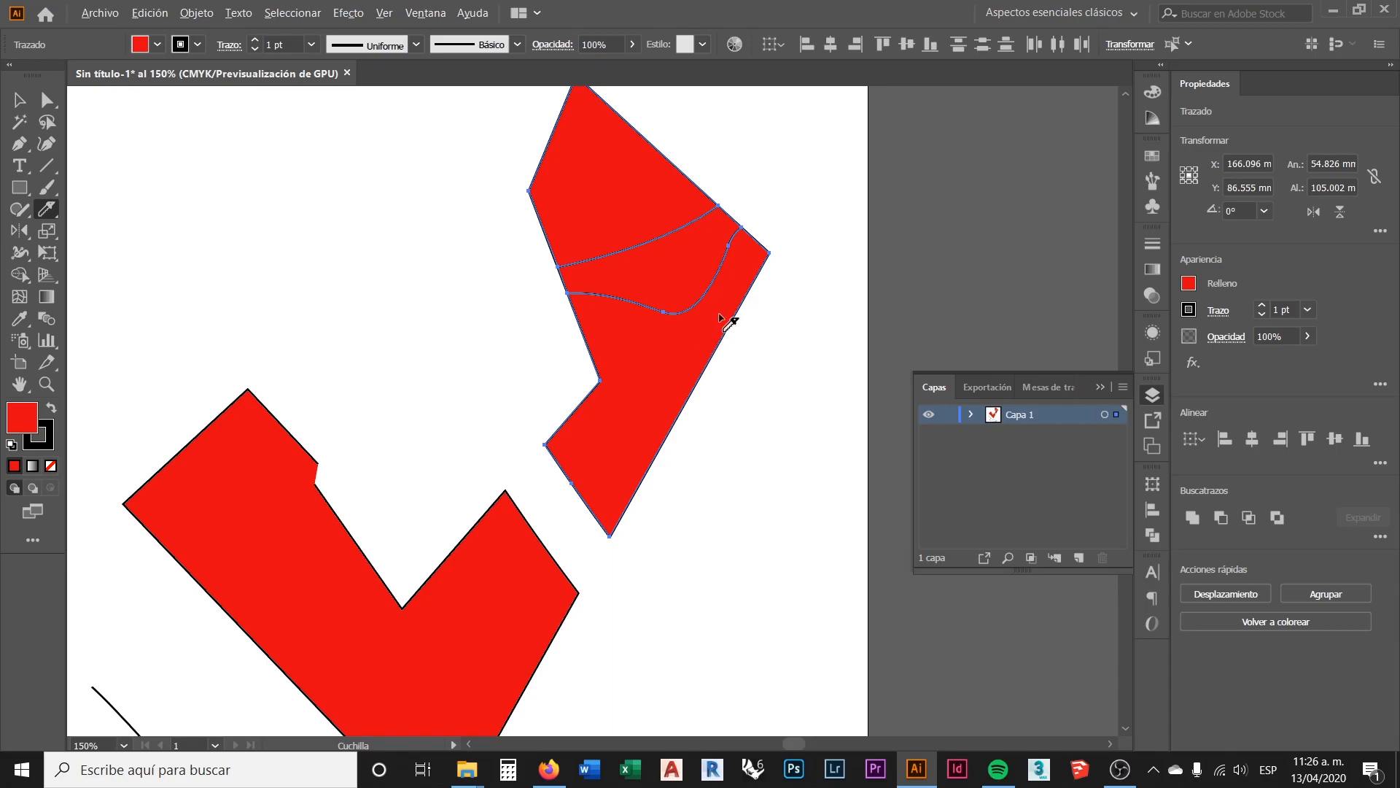
pyautogui.scroll(1, 722, 316)
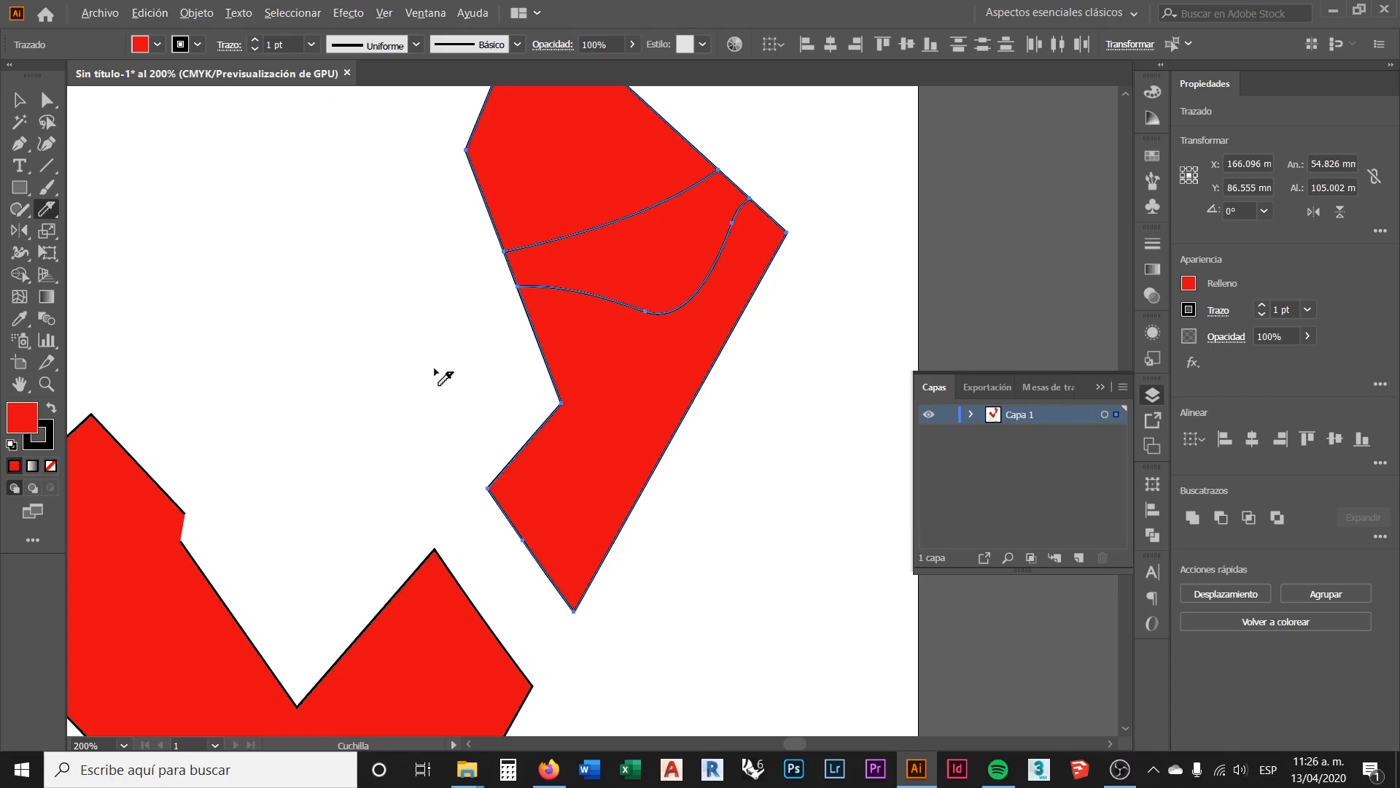
pyautogui.moveTo(424, 372)
pyautogui.mouseDown()
pyautogui.moveTo(460, 375)
pyautogui.moveTo(567, 455)
pyautogui.moveTo(645, 480)
pyautogui.moveTo(751, 422)
pyautogui.moveTo(787, 343)
pyautogui.moveTo(761, 463)
pyautogui.moveTo(565, 537)
pyautogui.moveTo(300, 409)
pyautogui.moveTo(374, 240)
pyautogui.moveTo(612, 308)
pyautogui.moveTo(676, 460)
pyautogui.moveTo(608, 515)
pyautogui.moveTo(677, 464)
pyautogui.moveTo(736, 368)
pyautogui.moveTo(723, 530)
pyautogui.moveTo(775, 360)
pyautogui.mouseUp()
pyautogui.scroll(2, 685, 343)
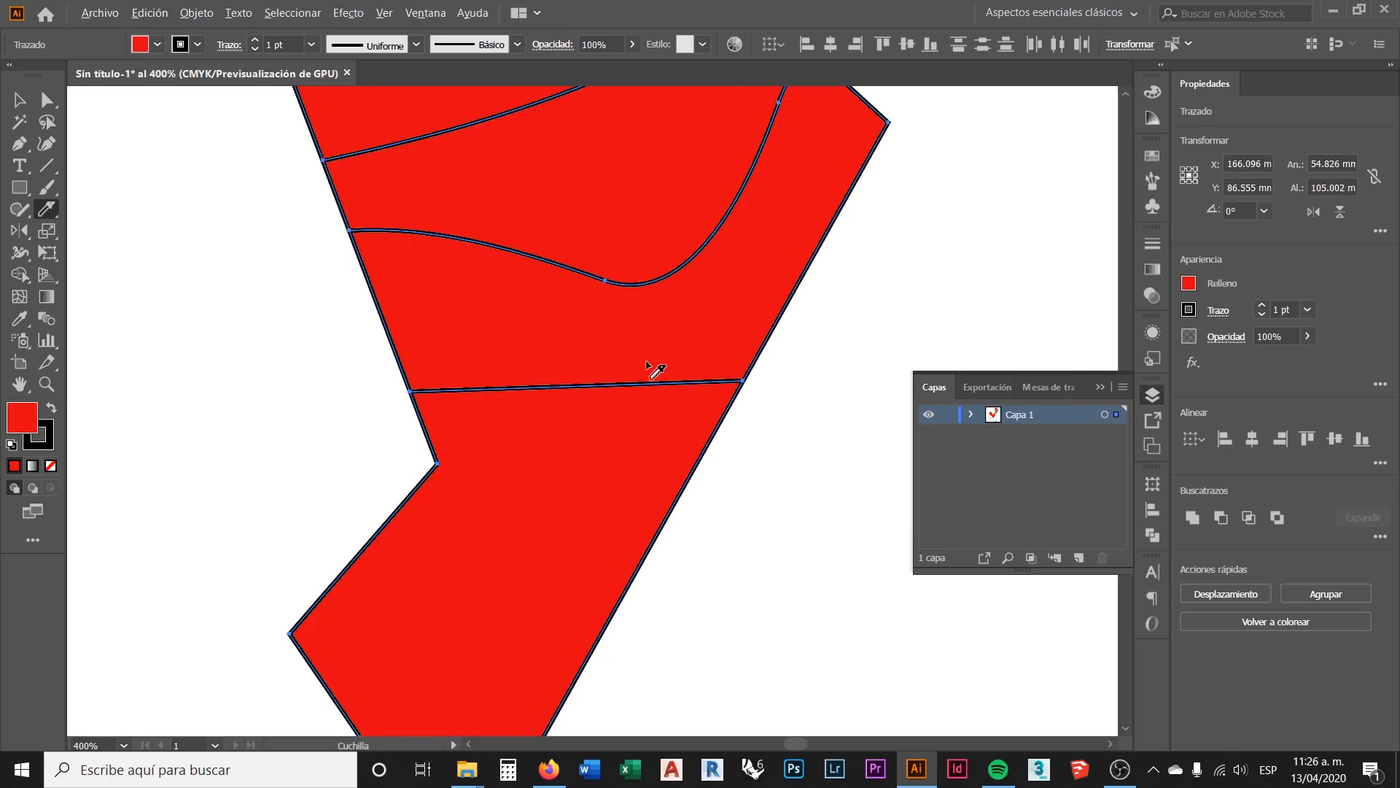
pyautogui.scroll(1, 754, 382)
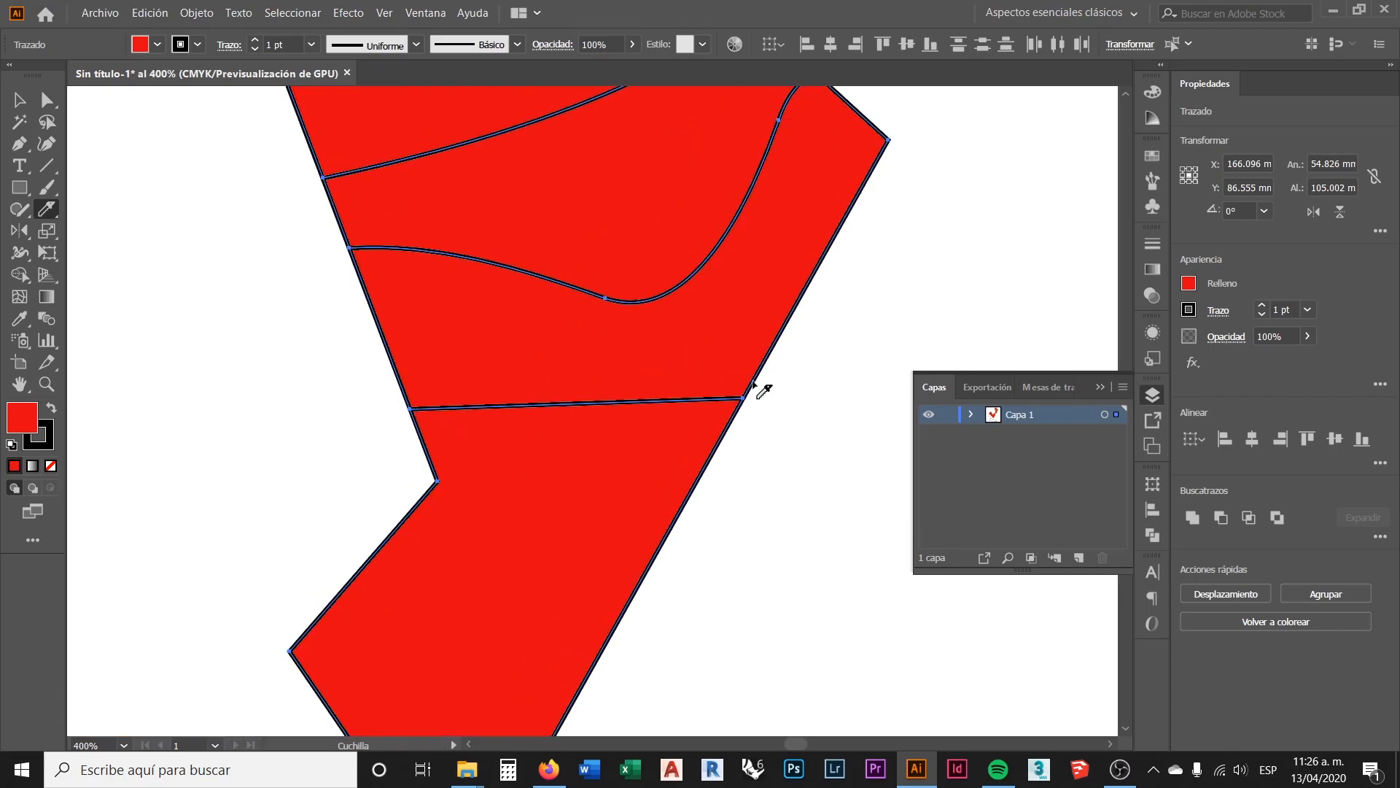
pyautogui.scroll(1, 753, 383)
# Step: Move the lowest piece of the cut shape slightly down and to the right with the Selection tool to separate it
pyautogui.press('v')
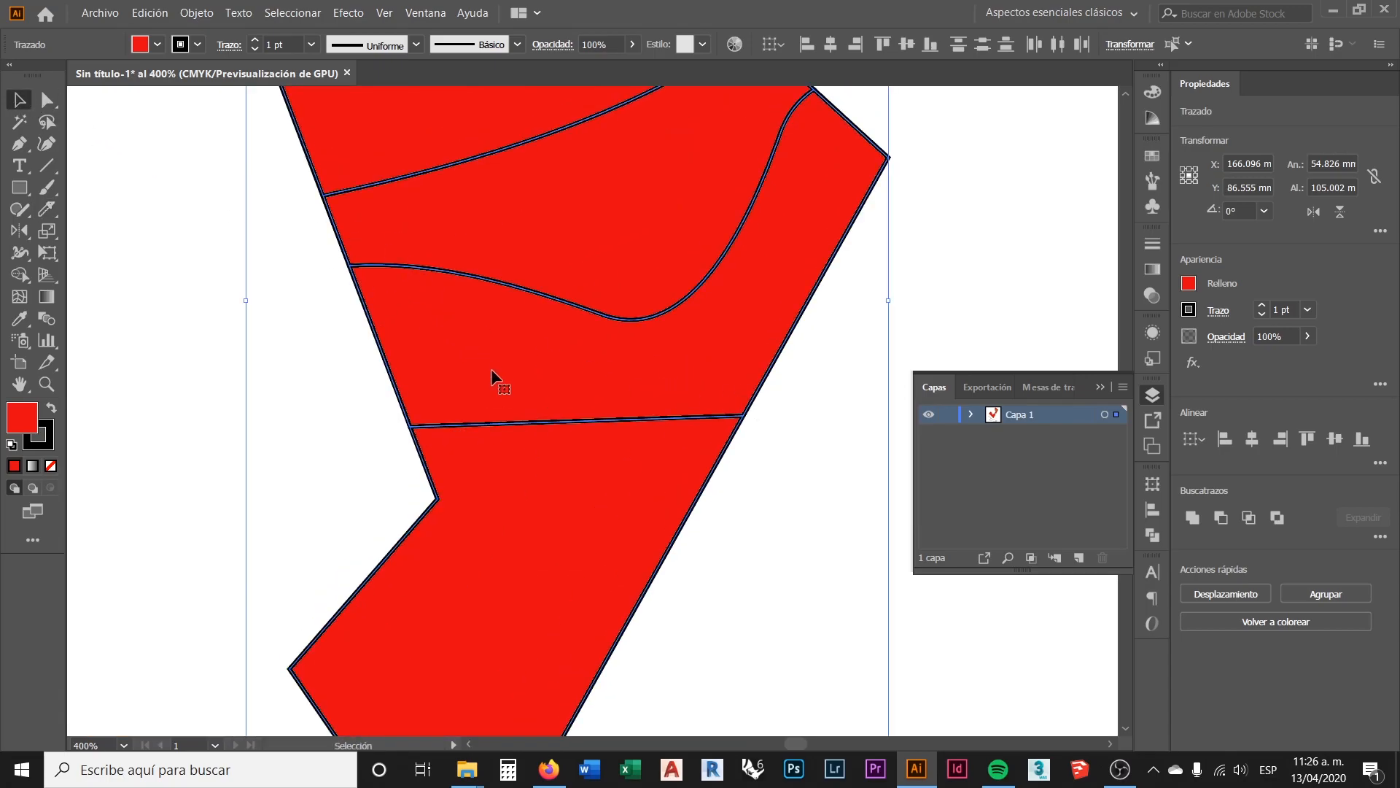
pyautogui.scroll(-2, 511, 364)
pyautogui.click(768, 340)
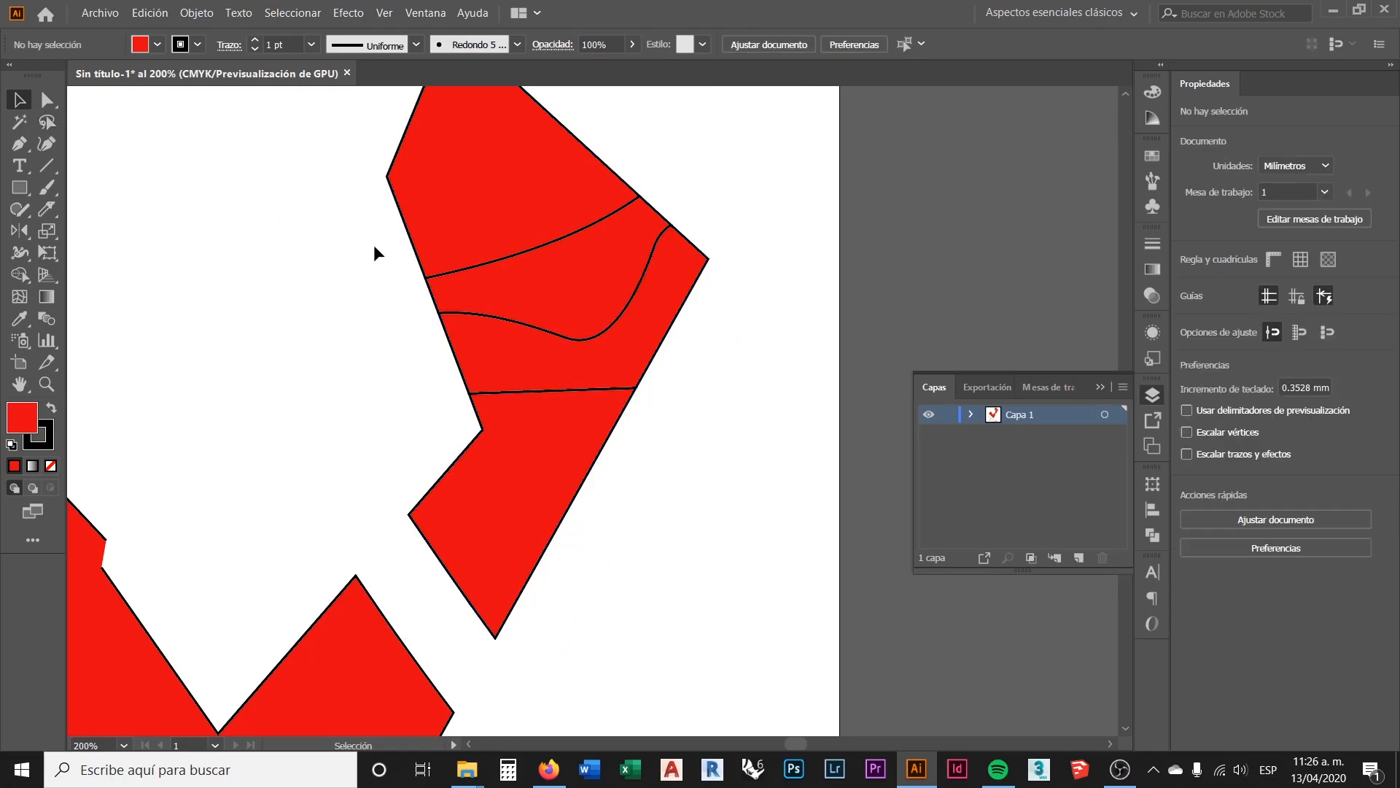
pyautogui.click(514, 474)
pyautogui.click(671, 467)
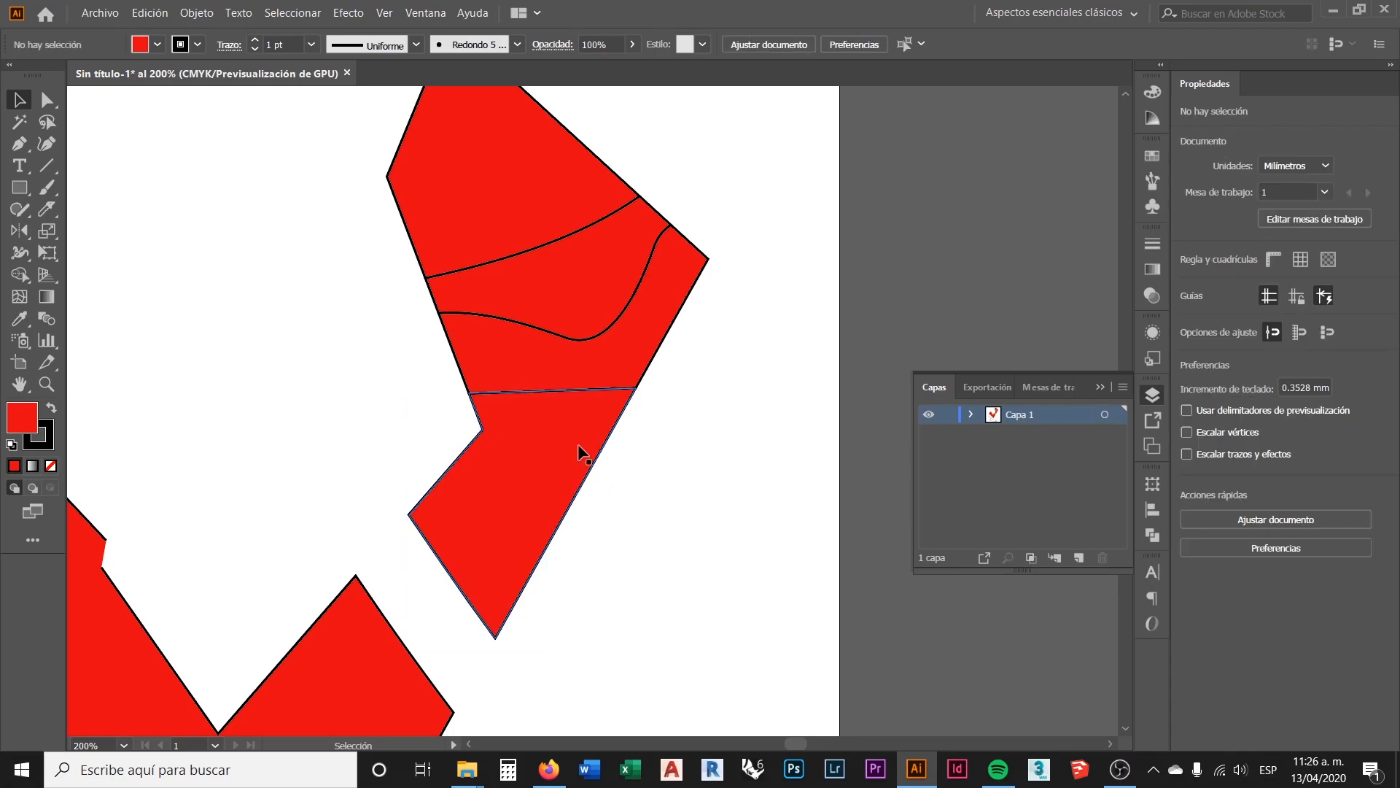
pyautogui.moveTo(557, 458); pyautogui.dragTo(572, 488)
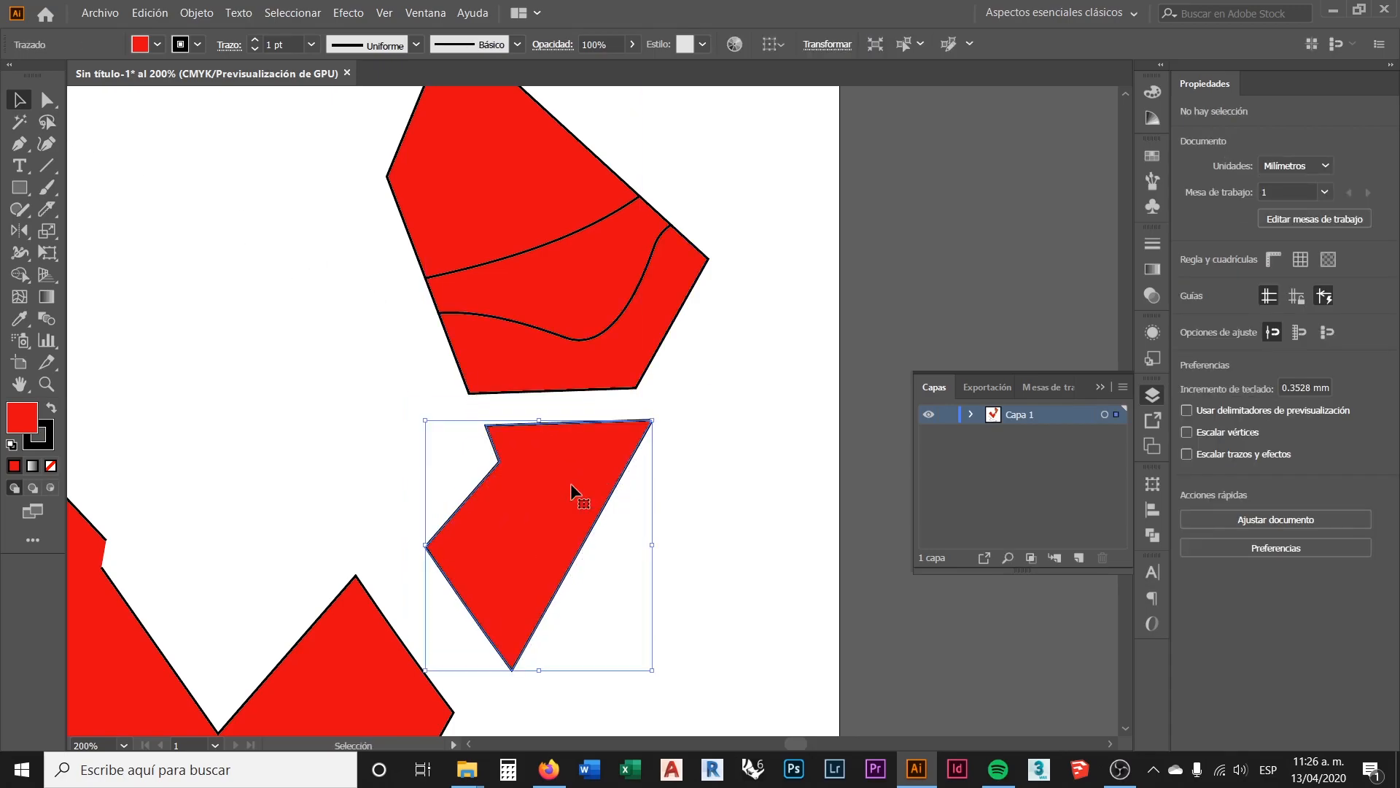
# Step: Move the top piece up and left, shift the piece under the wavy cut down and right, and deselect
pyautogui.scroll(2, 576, 481)
pyautogui.moveTo(515, 233); pyautogui.dragTo(520, 223)
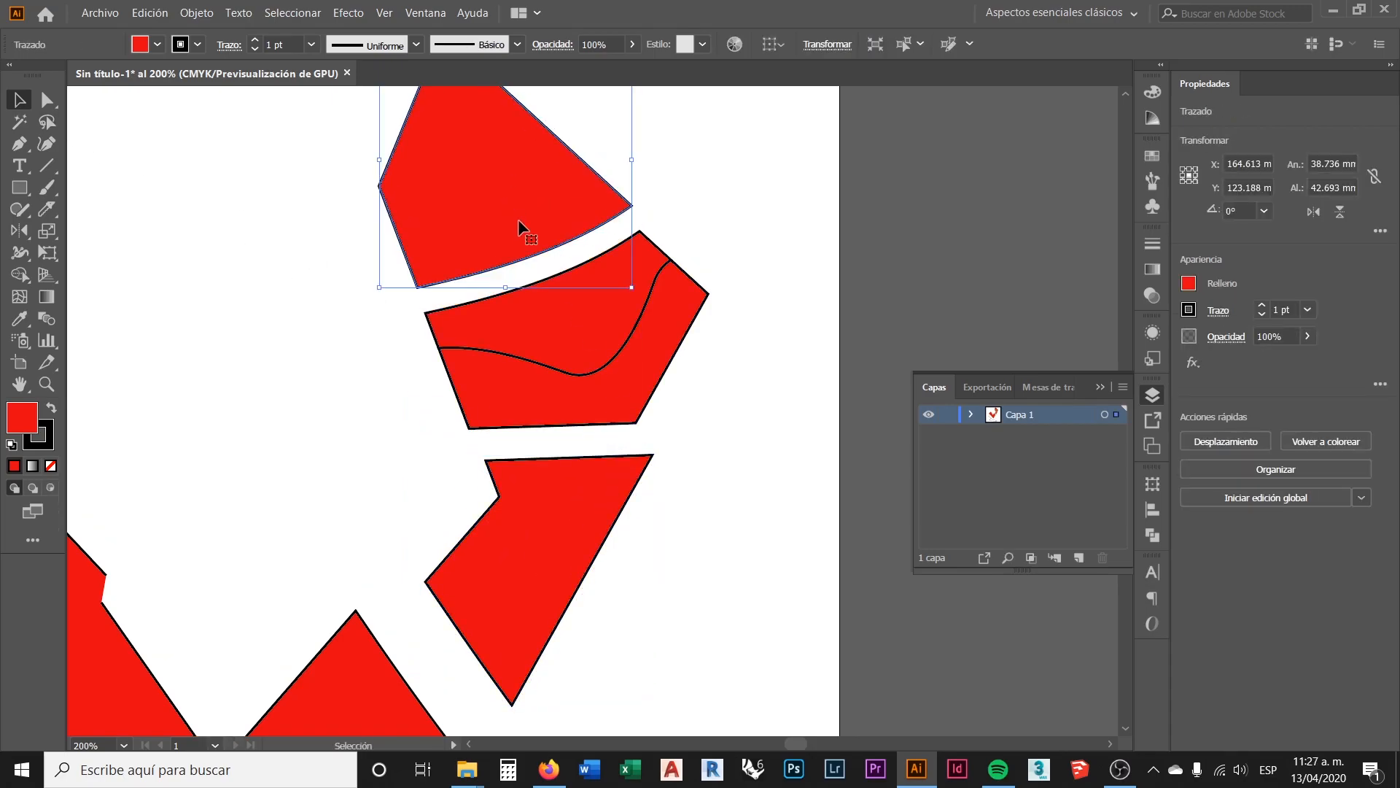
pyautogui.click(729, 344)
pyautogui.moveTo(654, 378); pyautogui.dragTo(662, 393)
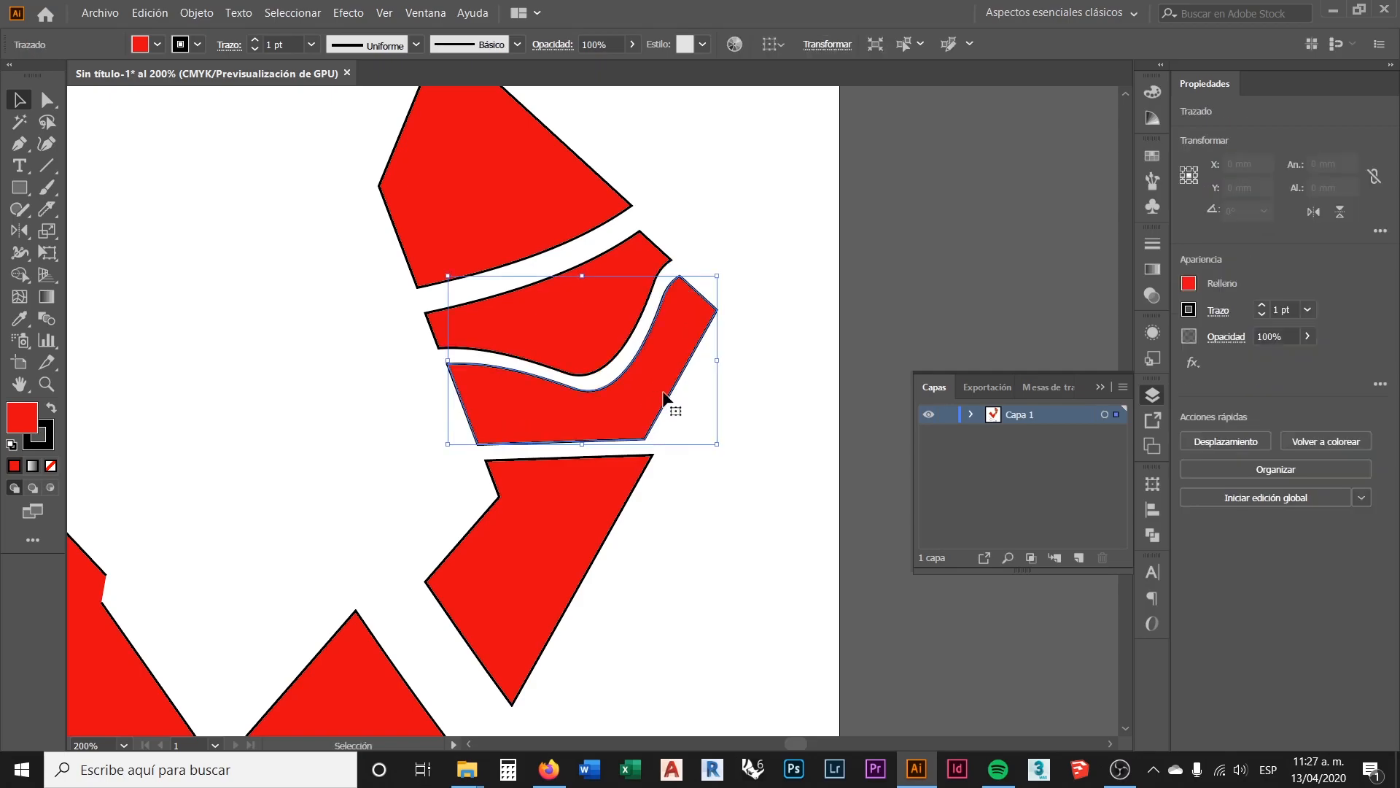
pyautogui.click(807, 393)
pyautogui.scroll(-1, 694, 423)
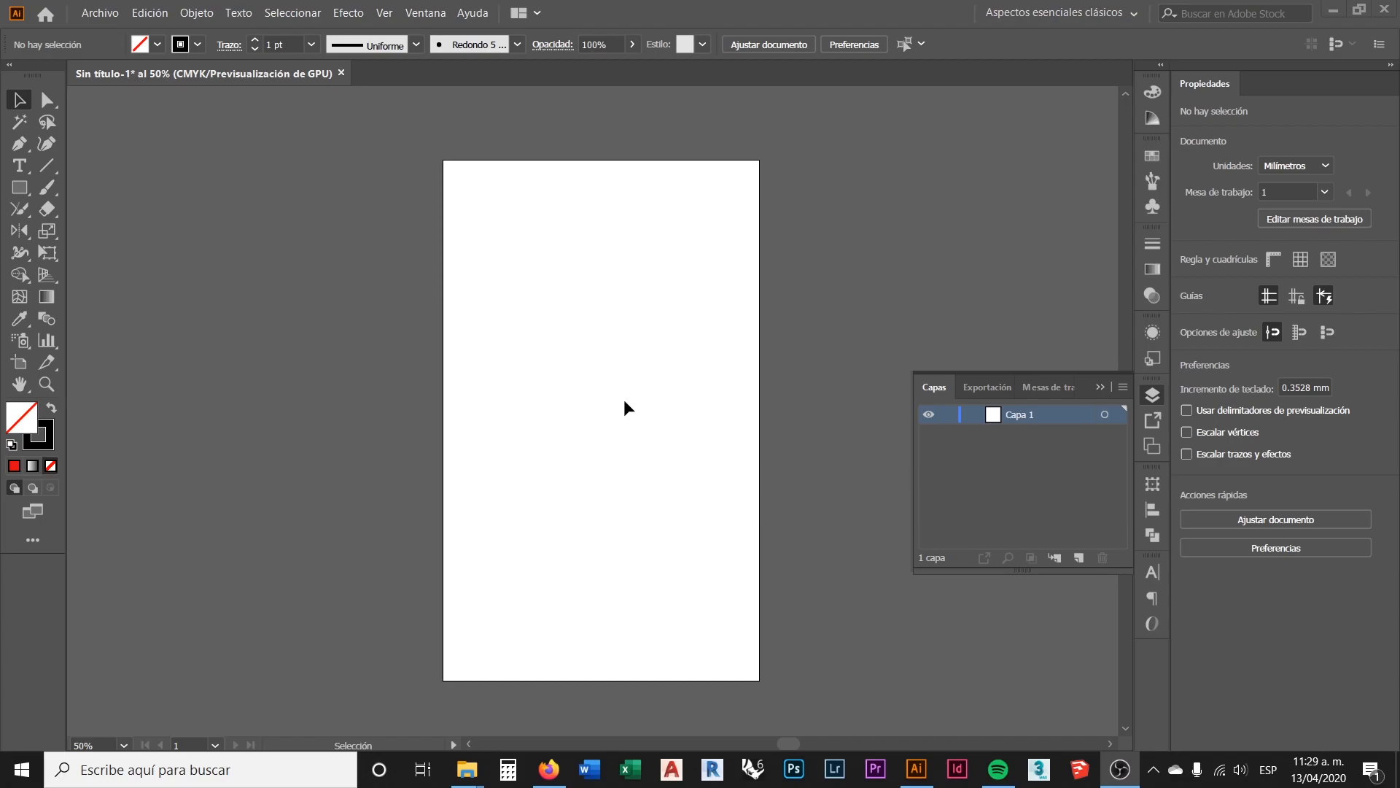
# Step: Look through the artboard size presets with the Artboard tool, and return to the Selection tool without changing the Legal size
pyautogui.click(721, 420)
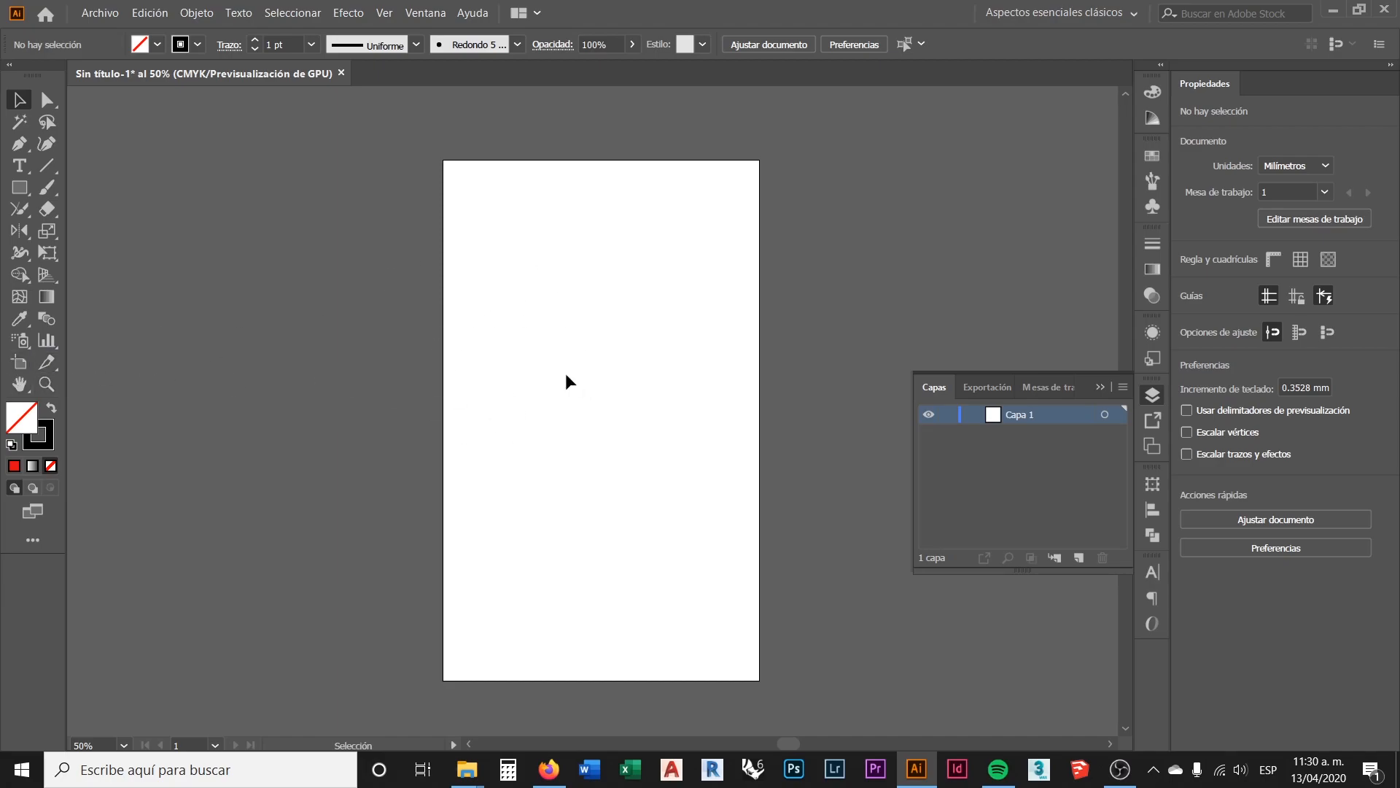
pyautogui.click(20, 363)
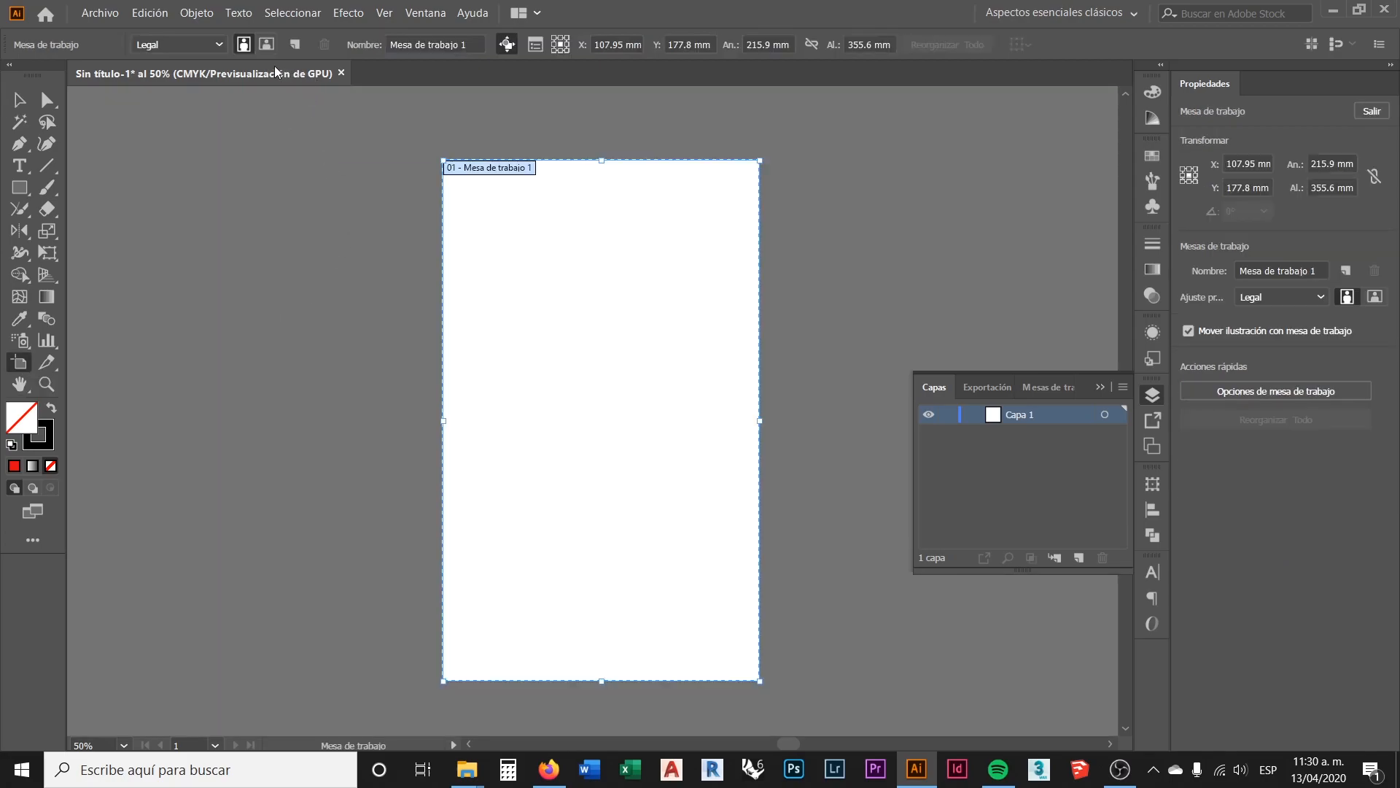
pyautogui.click(219, 45)
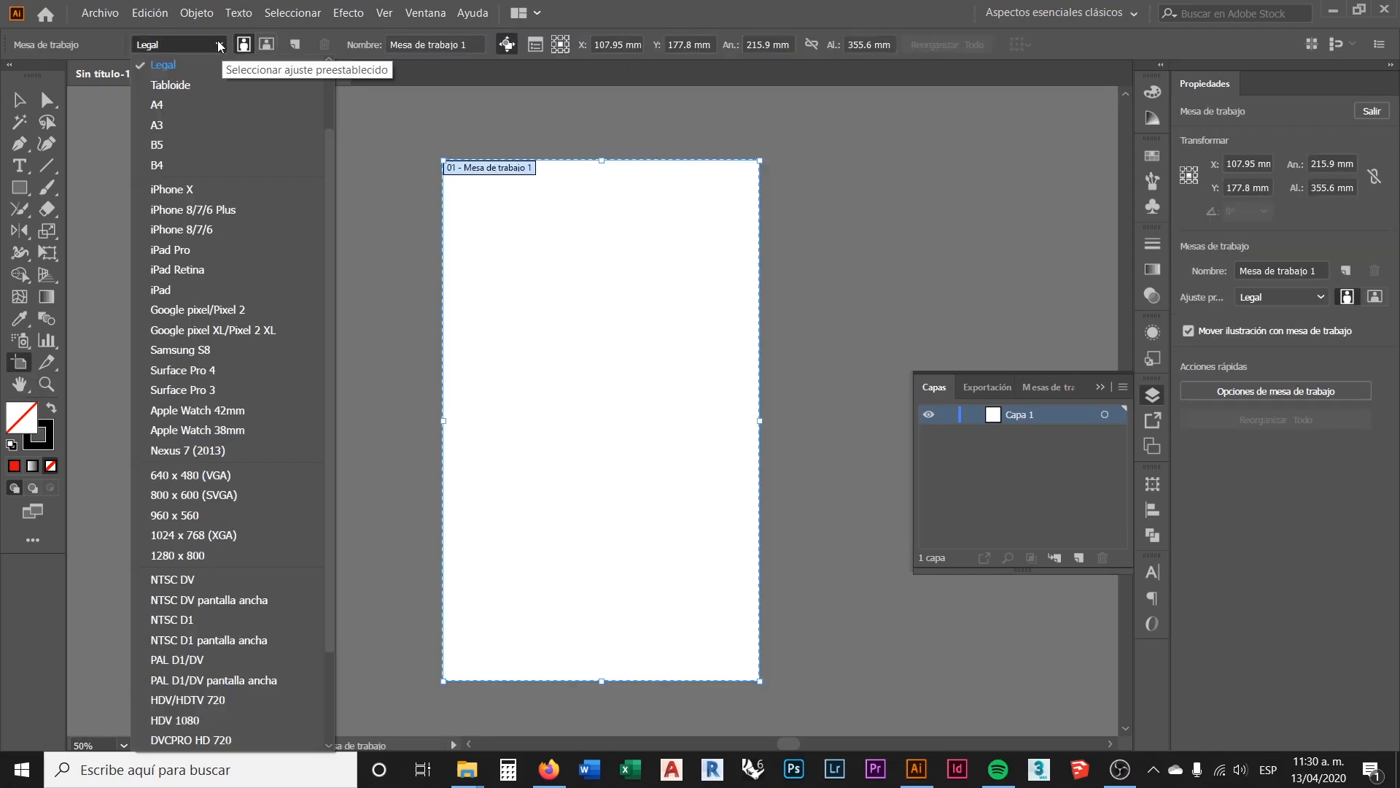
pyautogui.click(218, 43)
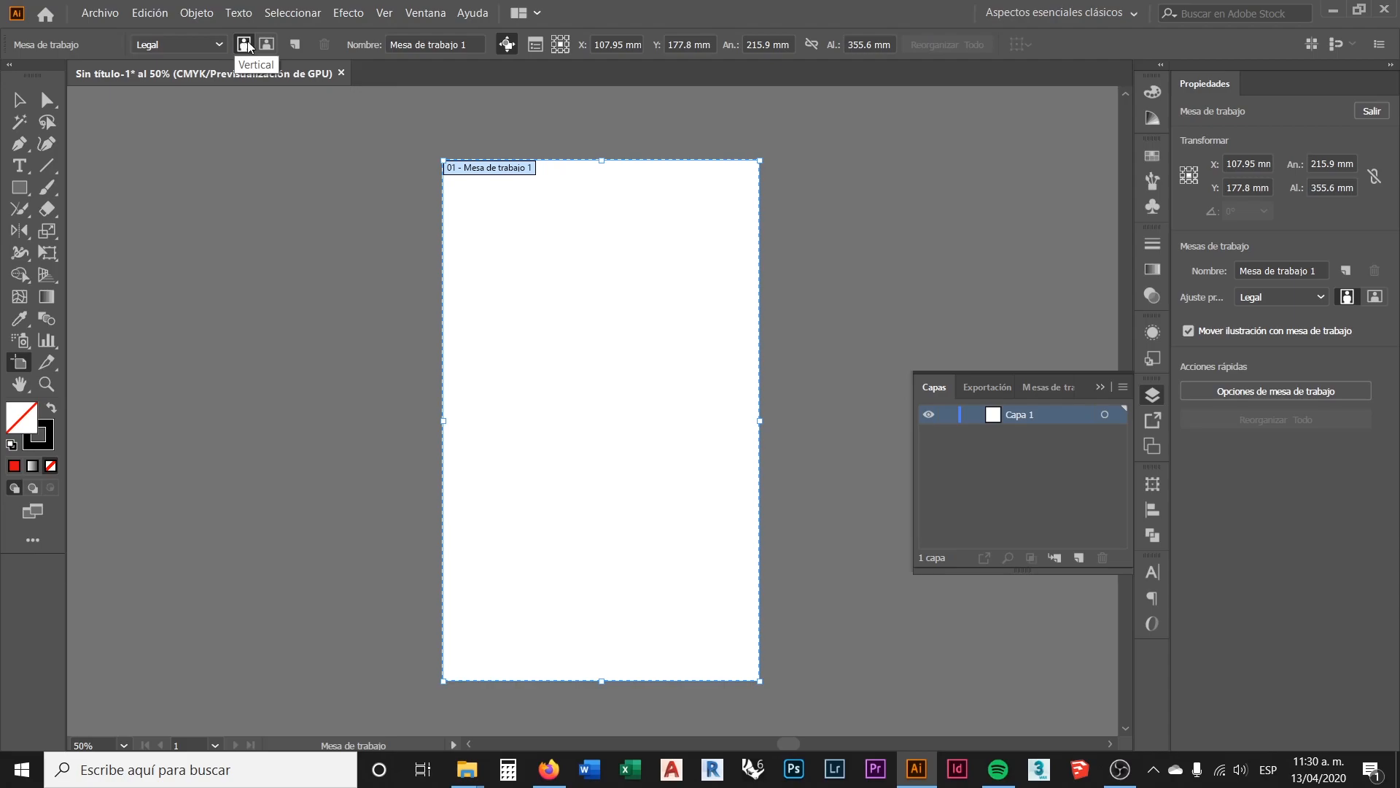
pyautogui.click(19, 99)
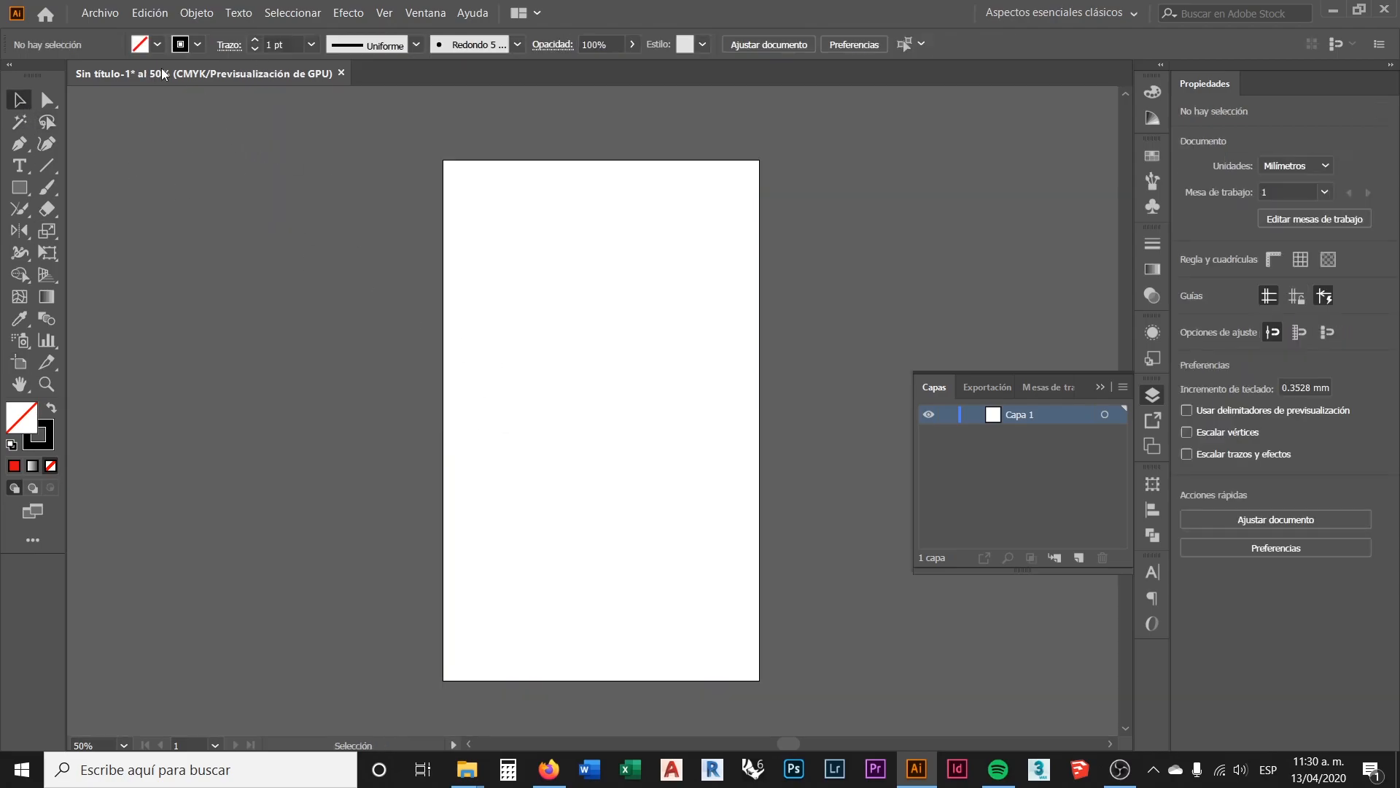
# Step: Start opening existing files and go to the folder D:\HMJ\BUAP\Herramientas digitales de Postproducción\Ejercicios\Illustrator\Ejercicio 6
pyautogui.click(102, 14)
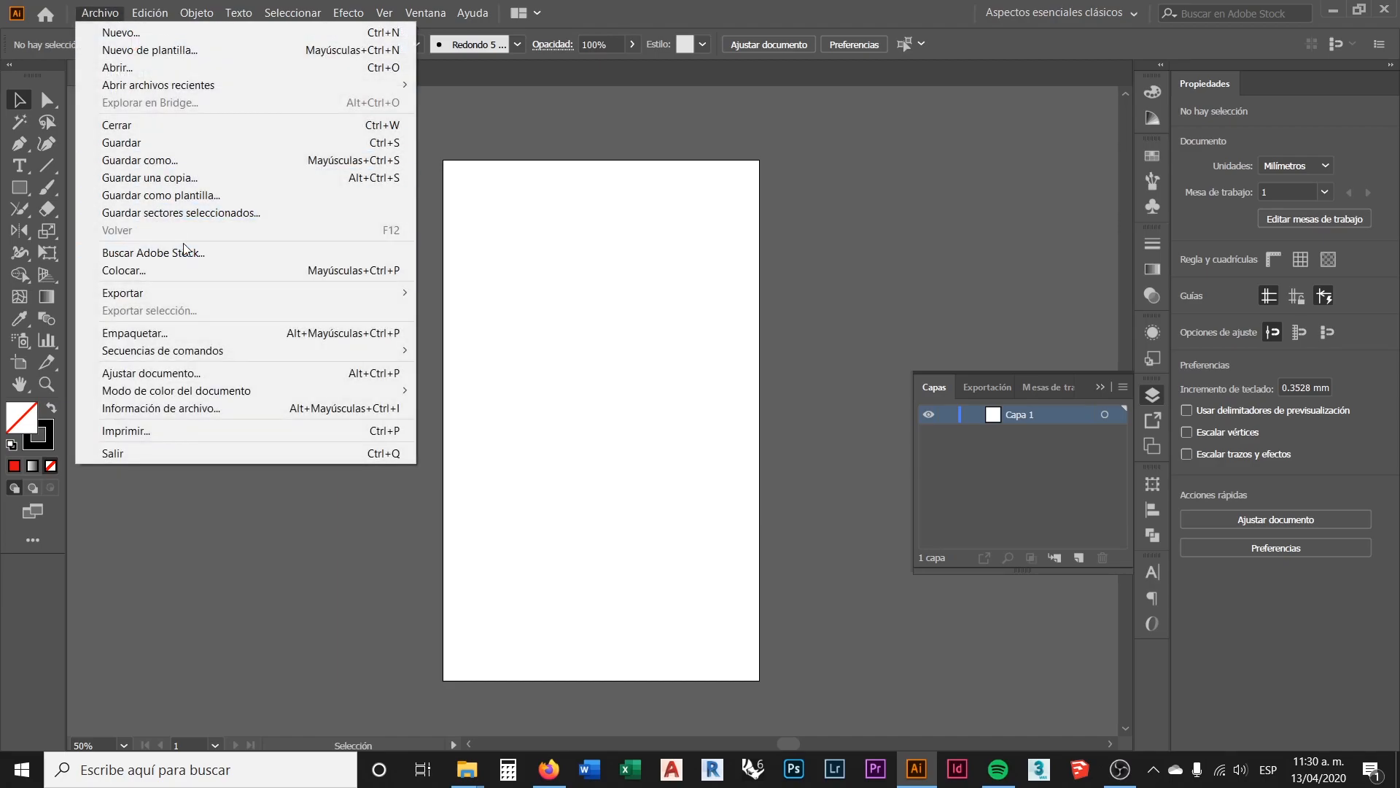
pyautogui.moveTo(158, 294)
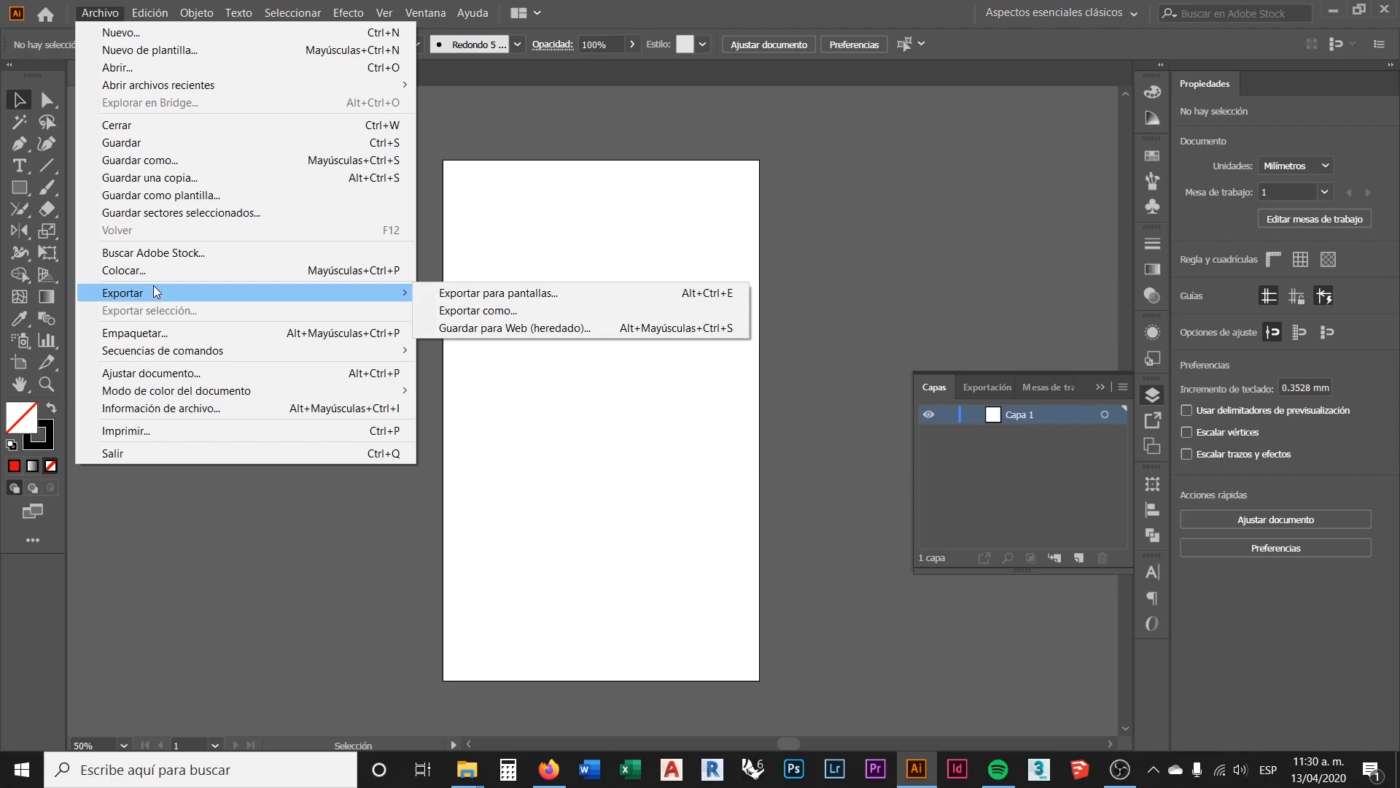
pyautogui.click(126, 68)
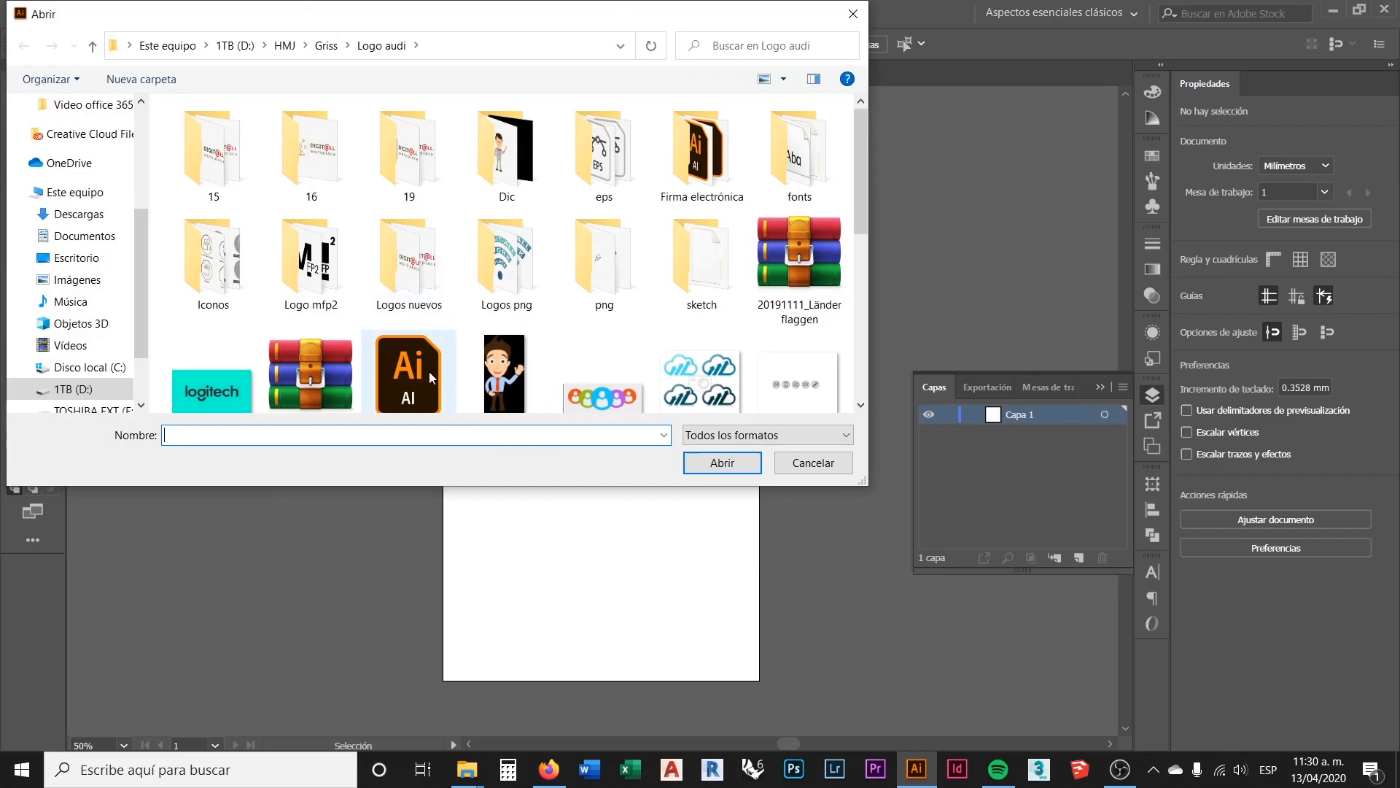
pyautogui.hotkey('ctrl', 'v')
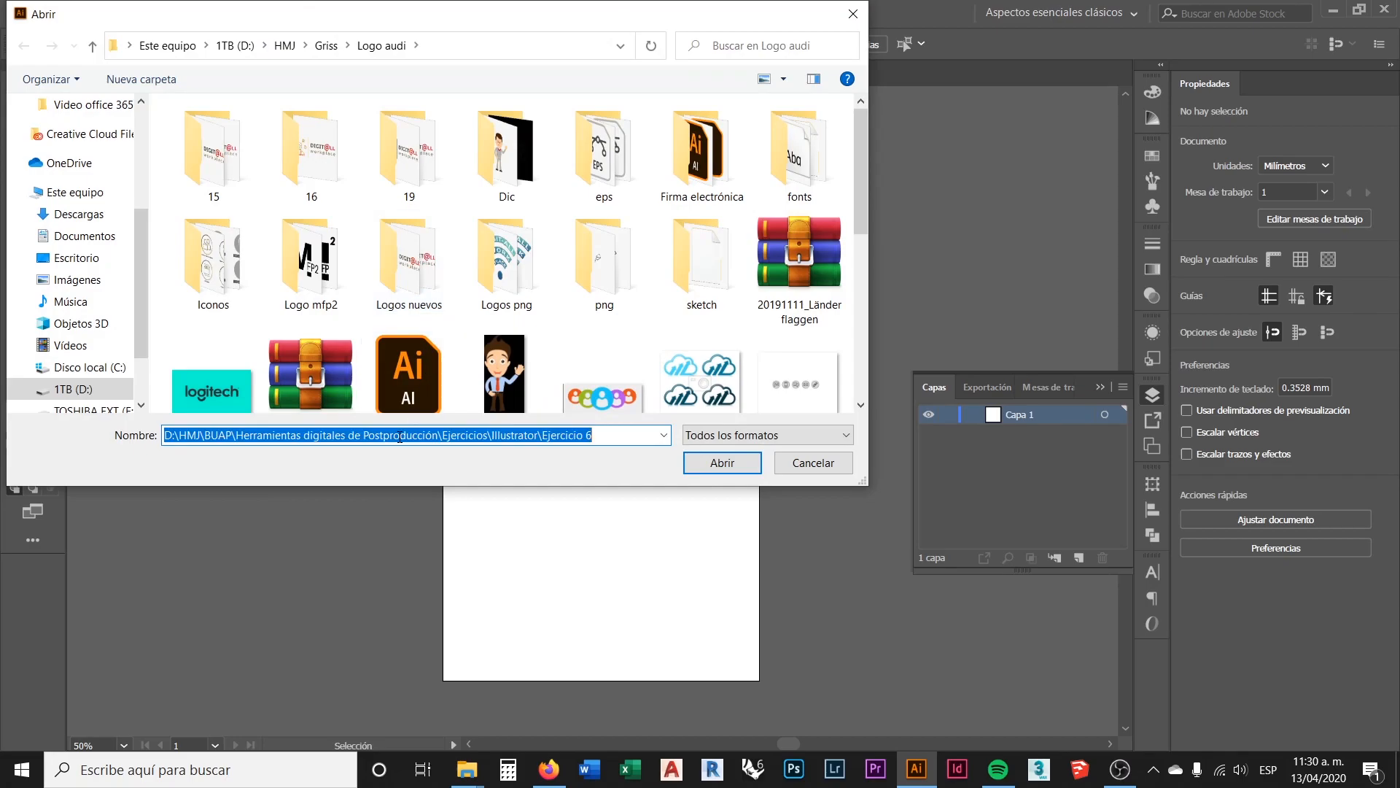
pyautogui.press('Return')
# Step: Open the four Illustrator files 1, 2, 3 and 4 together from the Ejercicio 6 folder
pyautogui.click(194, 138)
pyautogui.keyDown('ctrl'); pyautogui.click(191, 173); pyautogui.keyUp('ctrl')
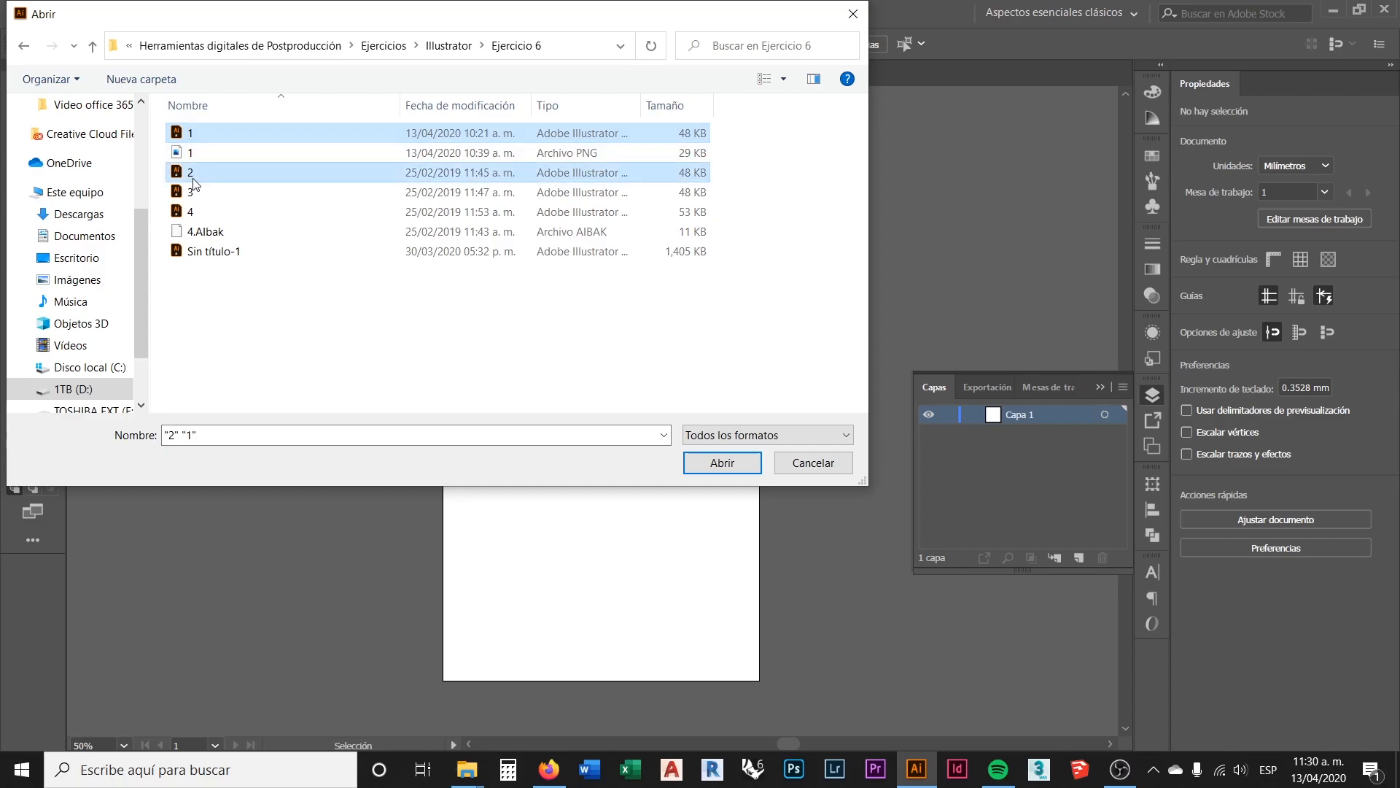
pyautogui.keyDown('ctrl'); pyautogui.click(191, 192); pyautogui.keyUp('ctrl')
pyautogui.keyDown('ctrl'); pyautogui.click(191, 213); pyautogui.keyUp('ctrl')
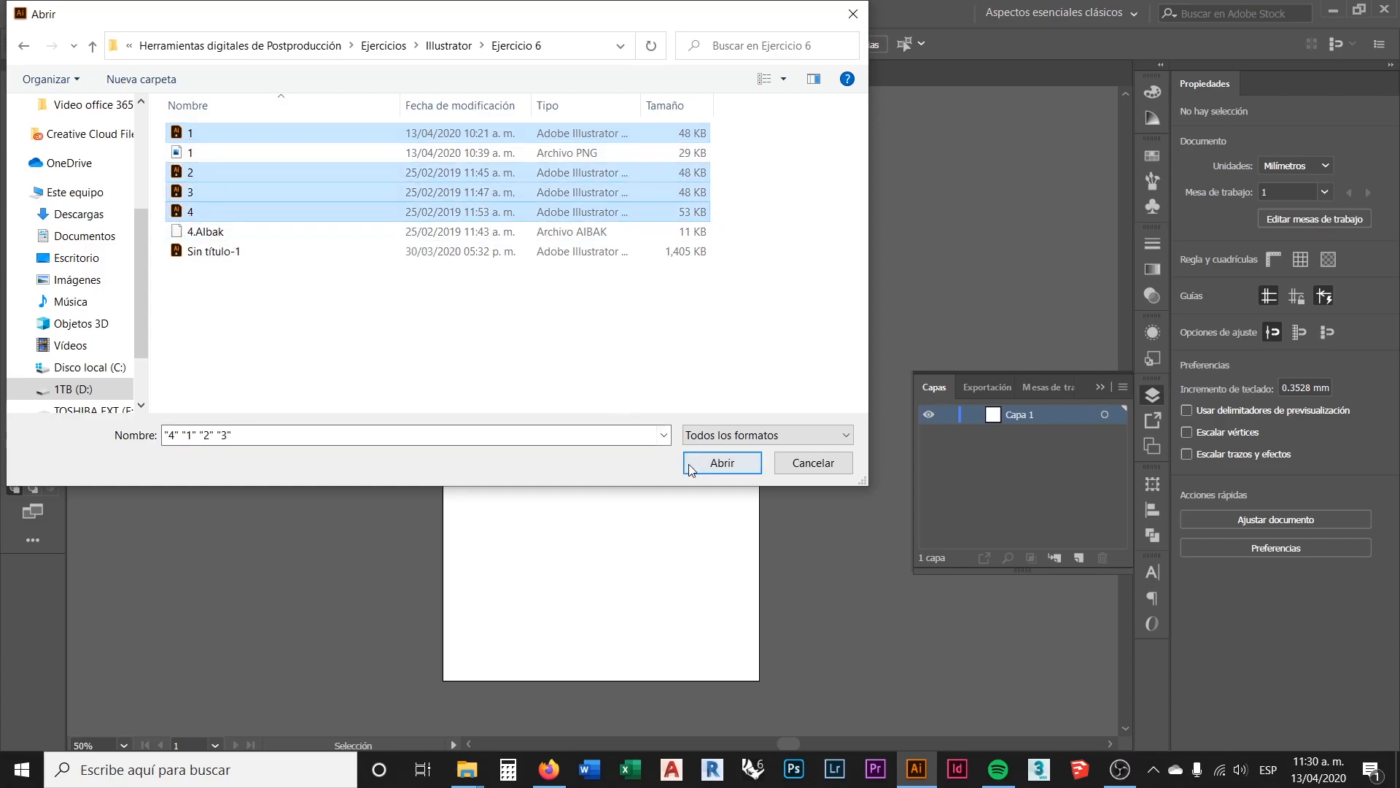
pyautogui.click(707, 463)
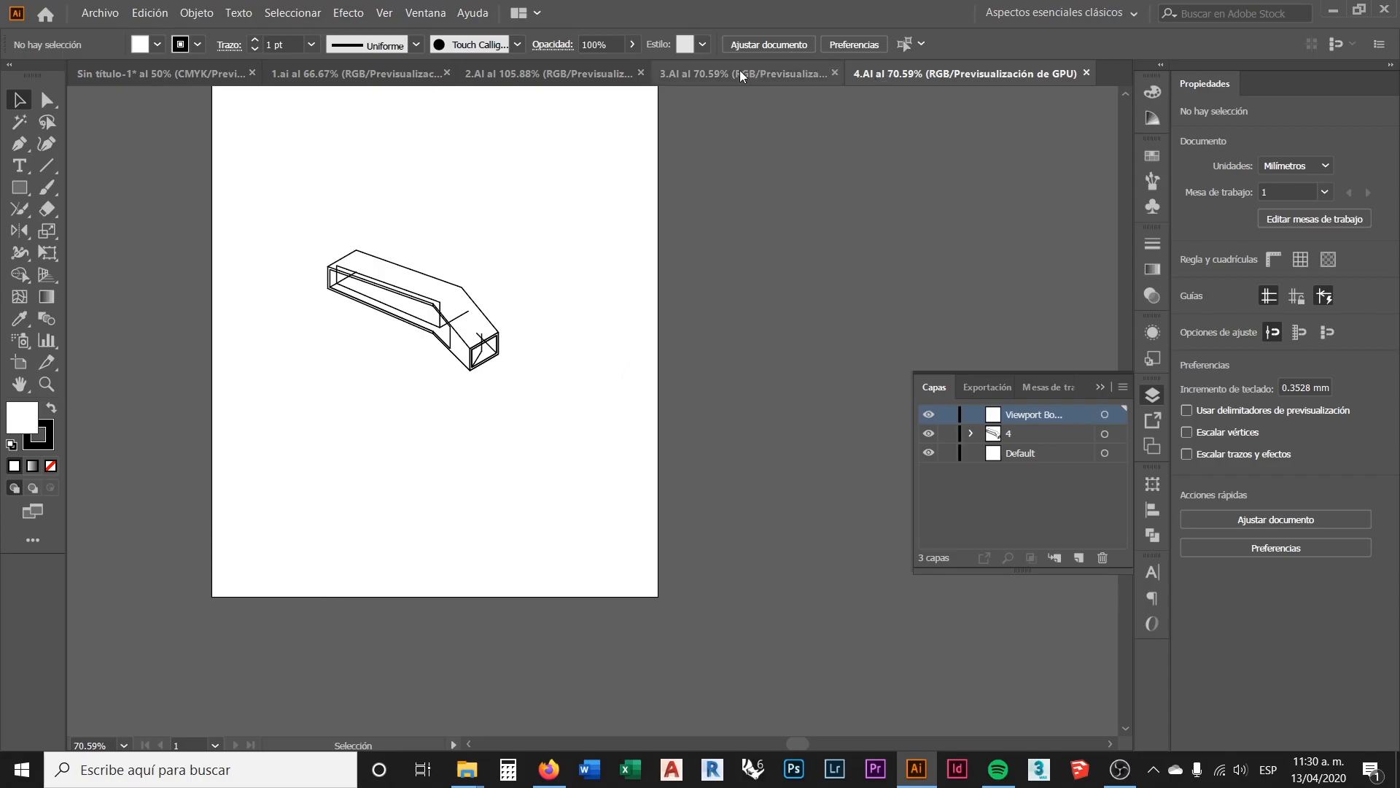
# Step: Examine the wireframe bars in 1.ai and 2.AI, selecting and deselecting an edge at the lower end of the bar in 2.AI
pyautogui.click(347, 70)
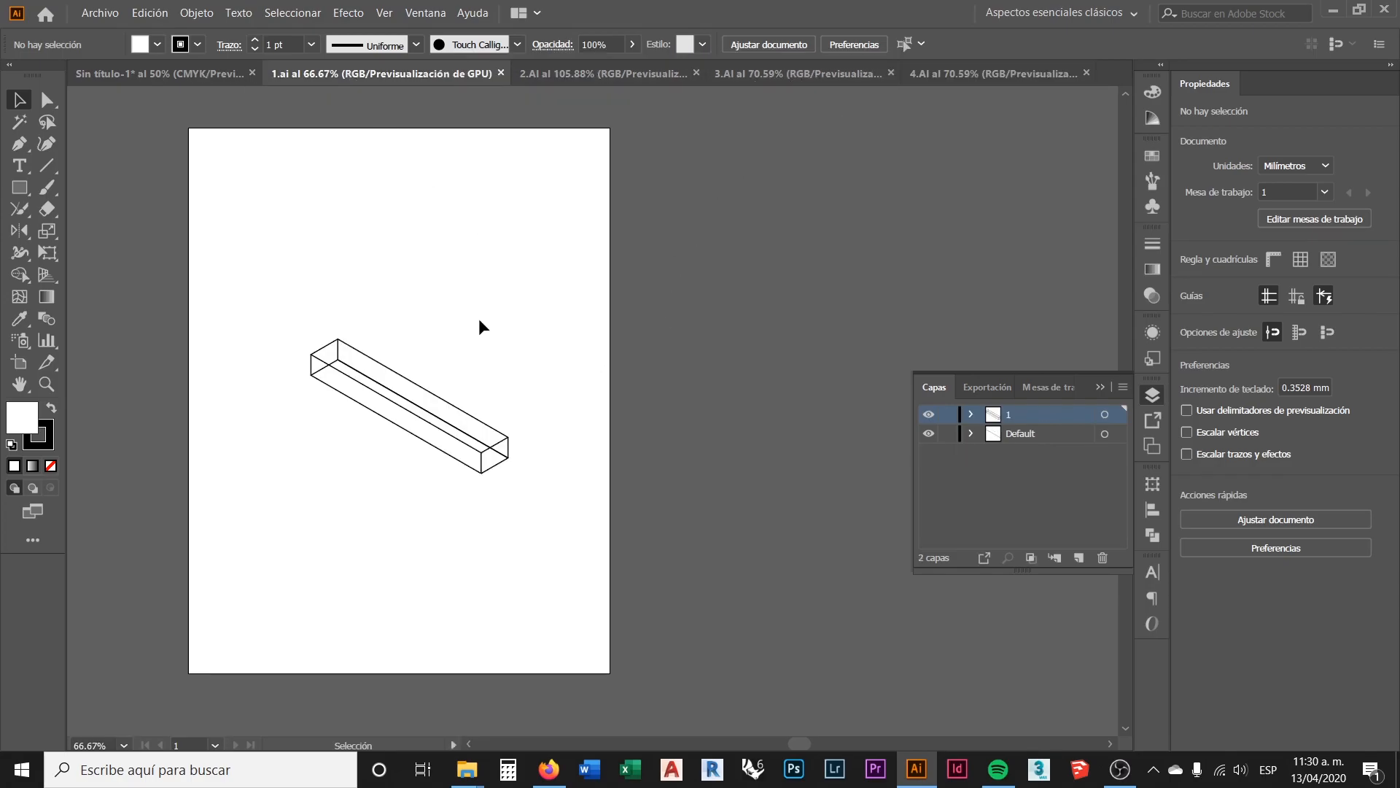
pyautogui.click(593, 75)
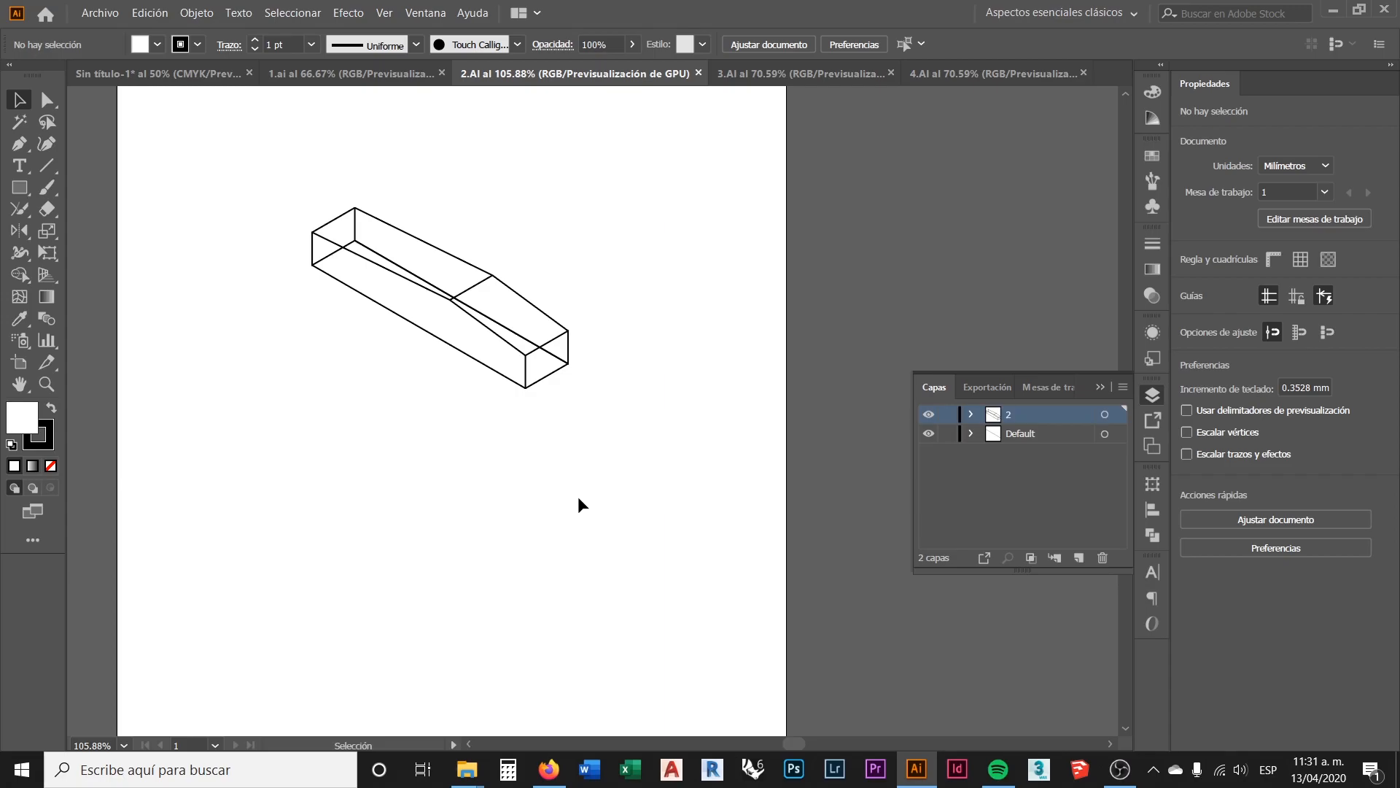
pyautogui.scroll(2, 560, 497)
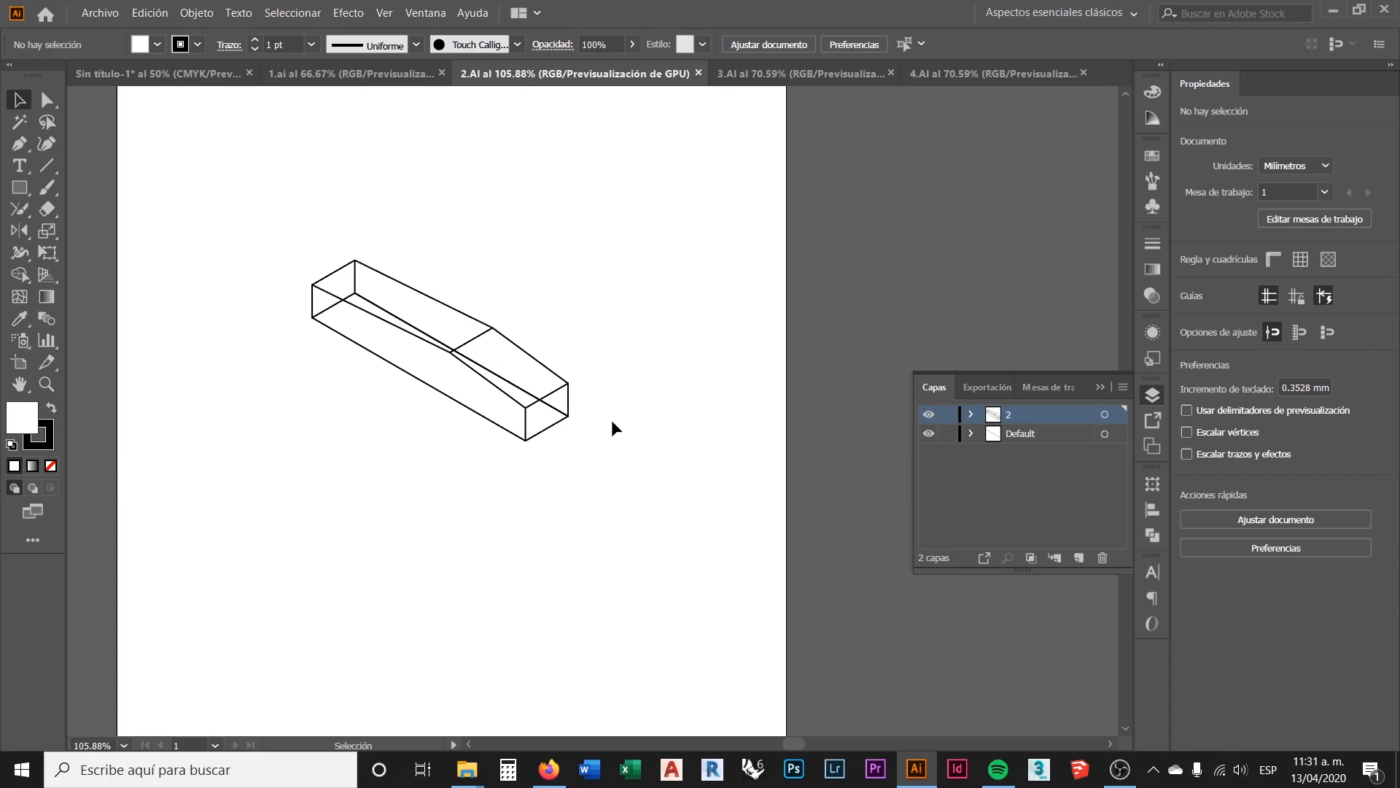
pyautogui.click(547, 428)
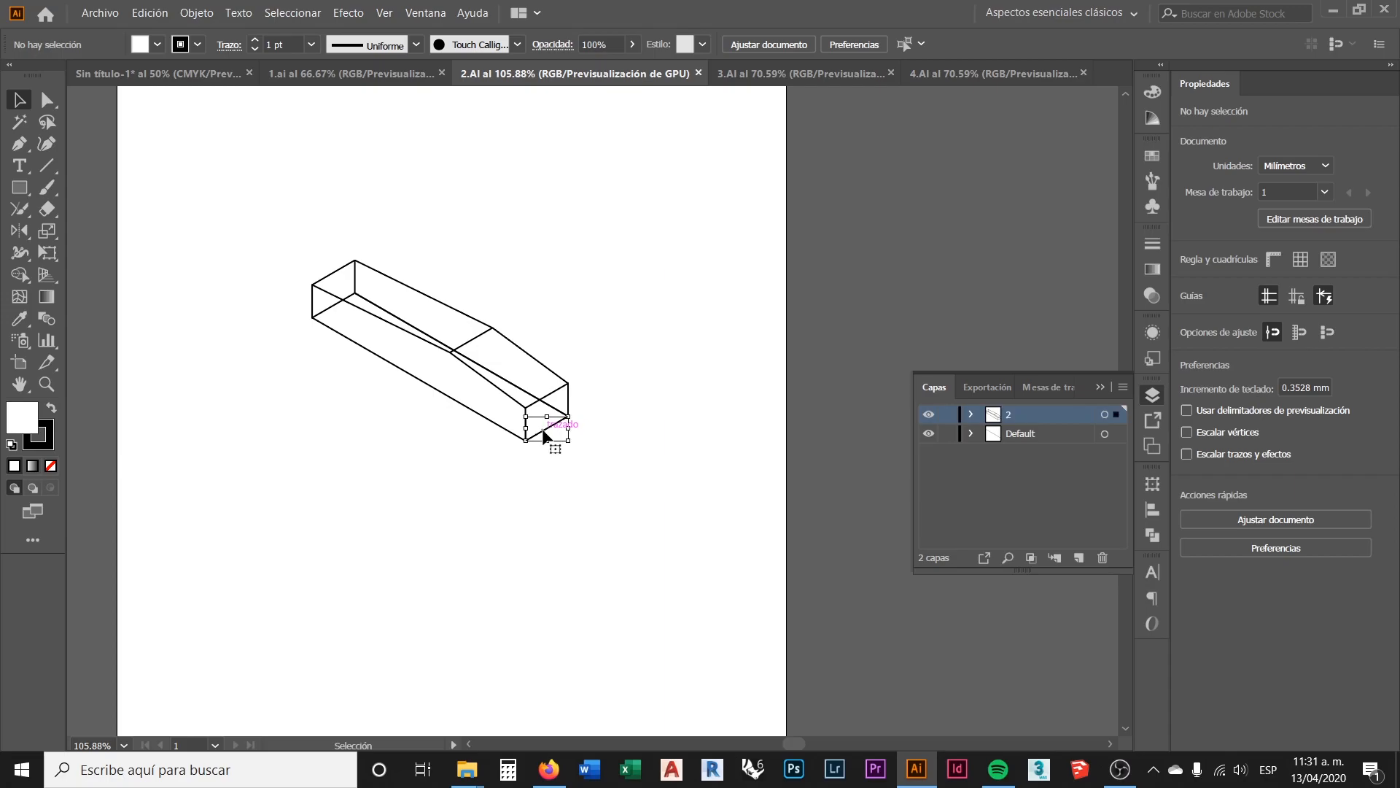
pyautogui.click(614, 426)
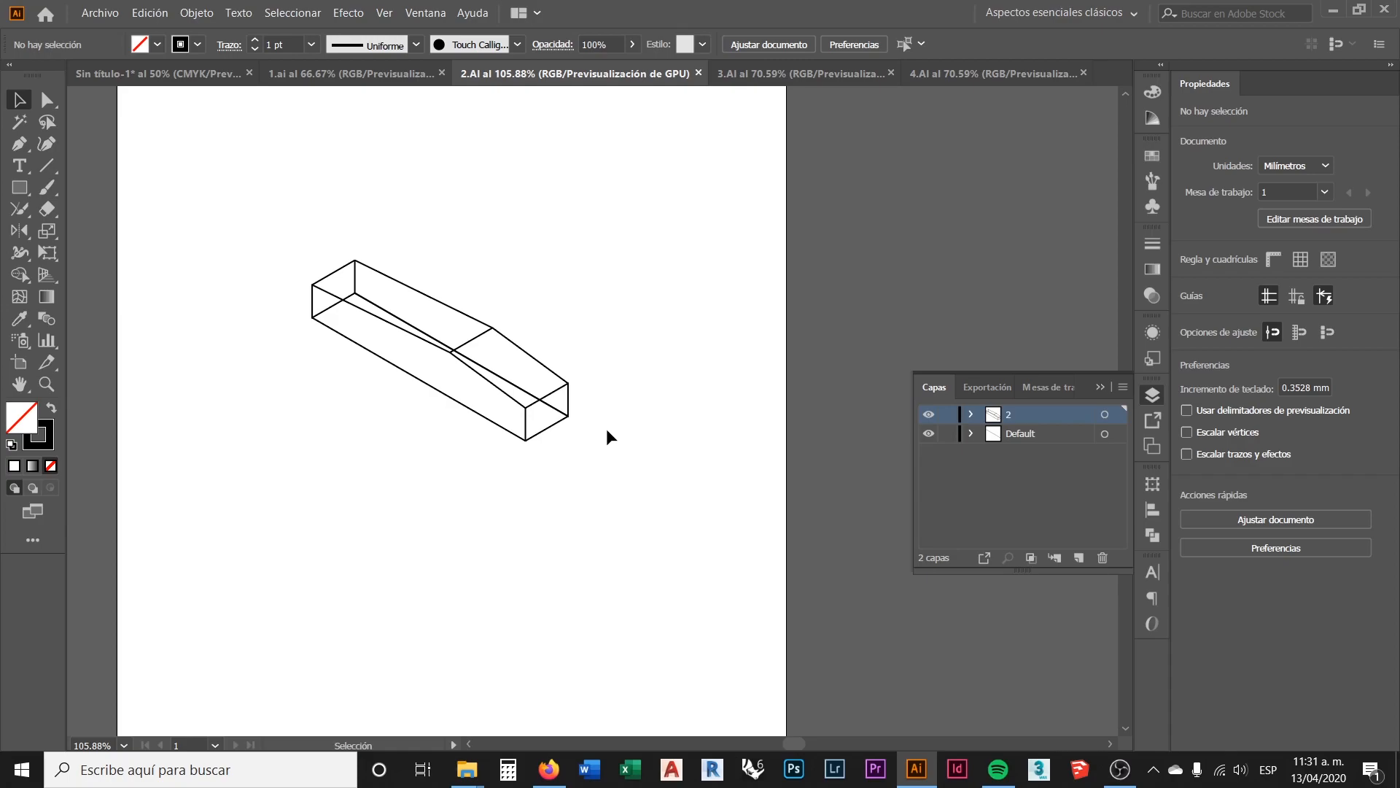
# Step: Examine the edges of the tapered wireframe bar in 2.AI up close, selecting and deselecting its paths
pyautogui.scroll(3, 534, 456)
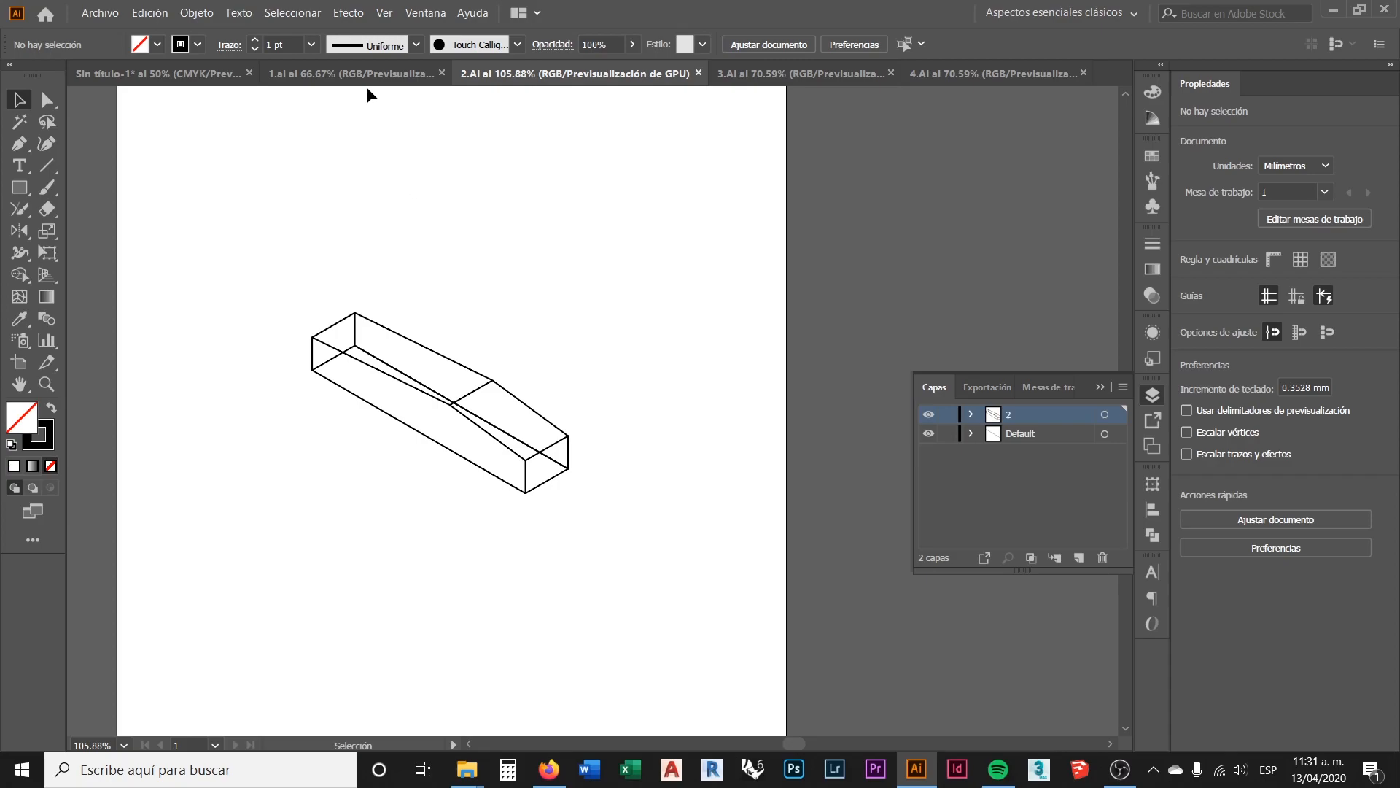
pyautogui.scroll(2, 371, 367)
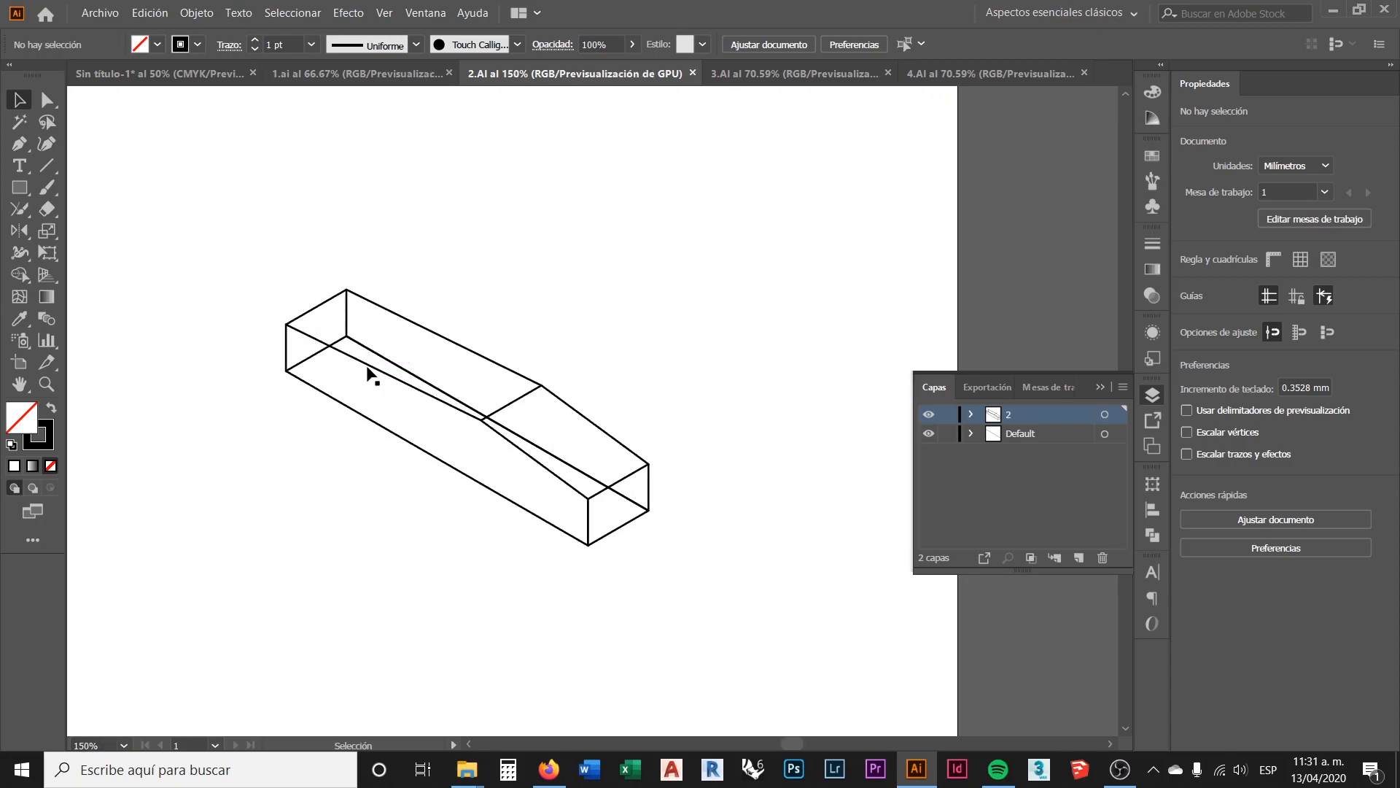
pyautogui.click(368, 367)
pyautogui.click(550, 302)
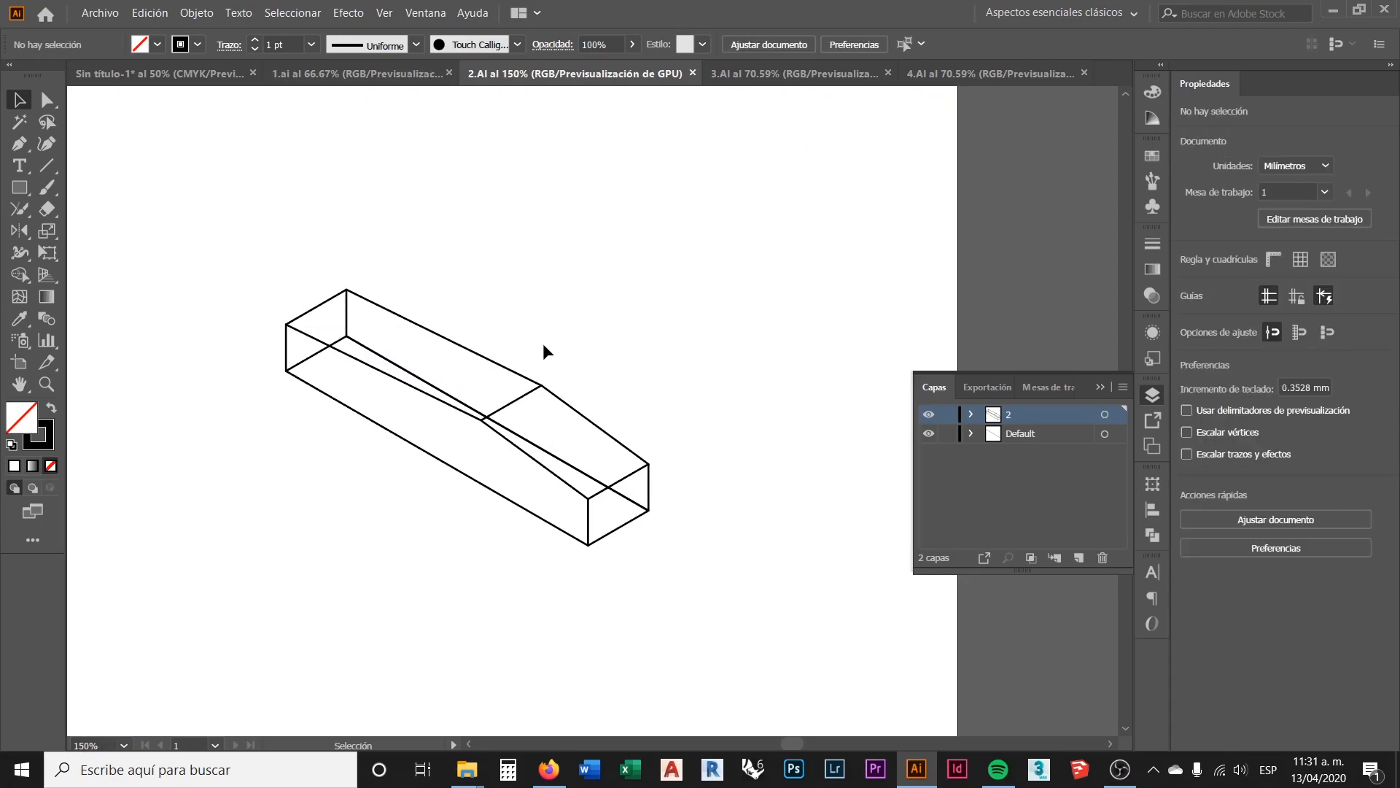
pyautogui.click(319, 304)
pyautogui.click(504, 261)
pyautogui.scroll(-2, 460, 418)
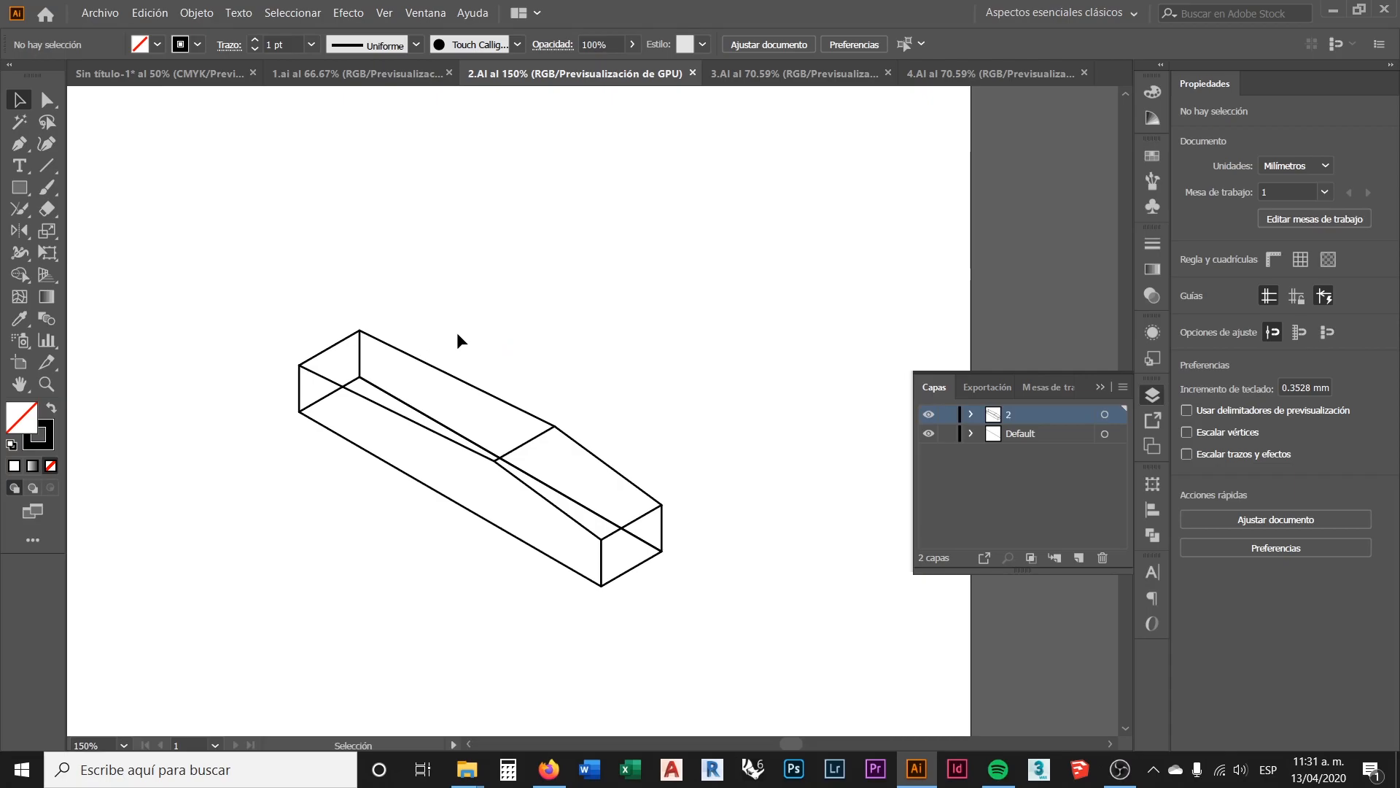
# Step: Examine the straight bar in 1.ai, selecting and deselecting the overlapping paths that form its inner edges
pyautogui.click(368, 70)
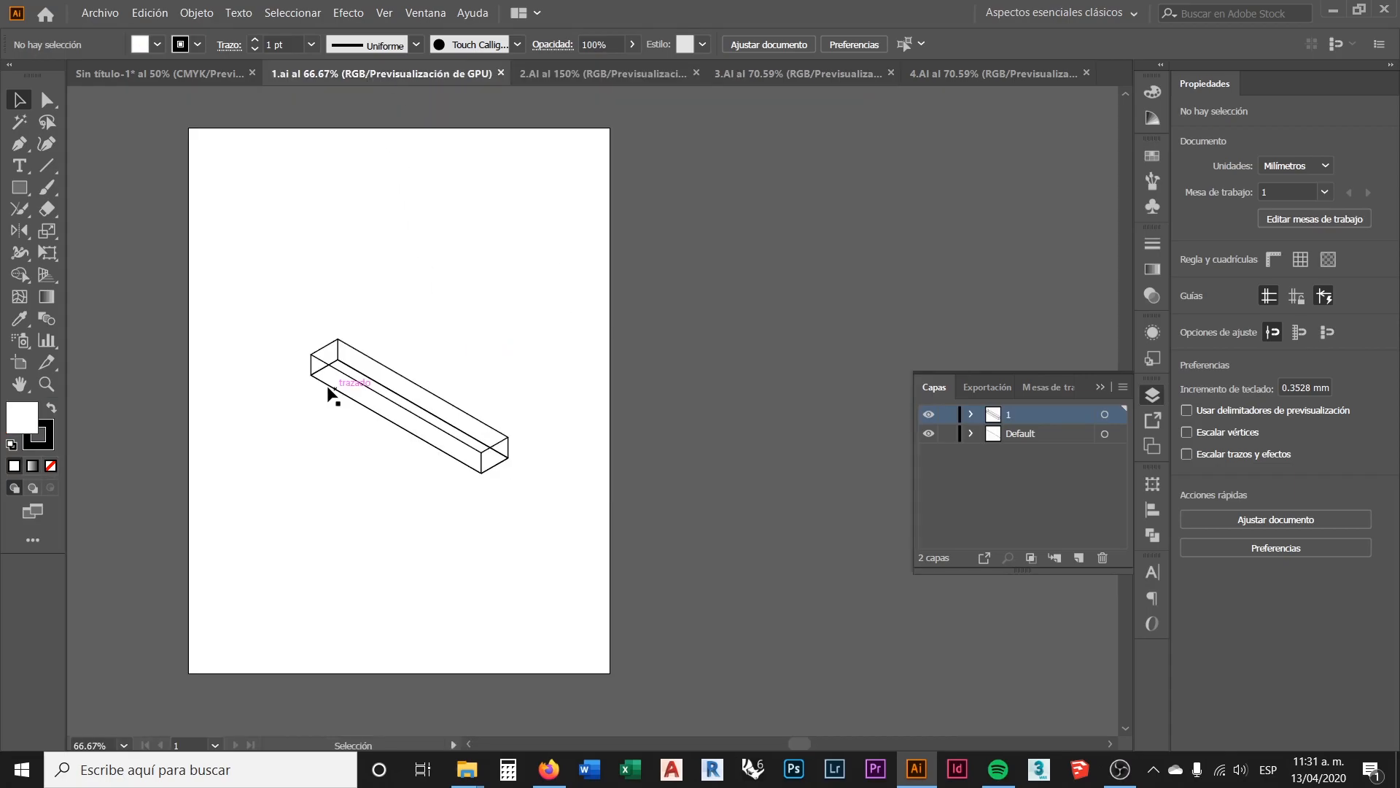
pyautogui.scroll(1, 304, 383)
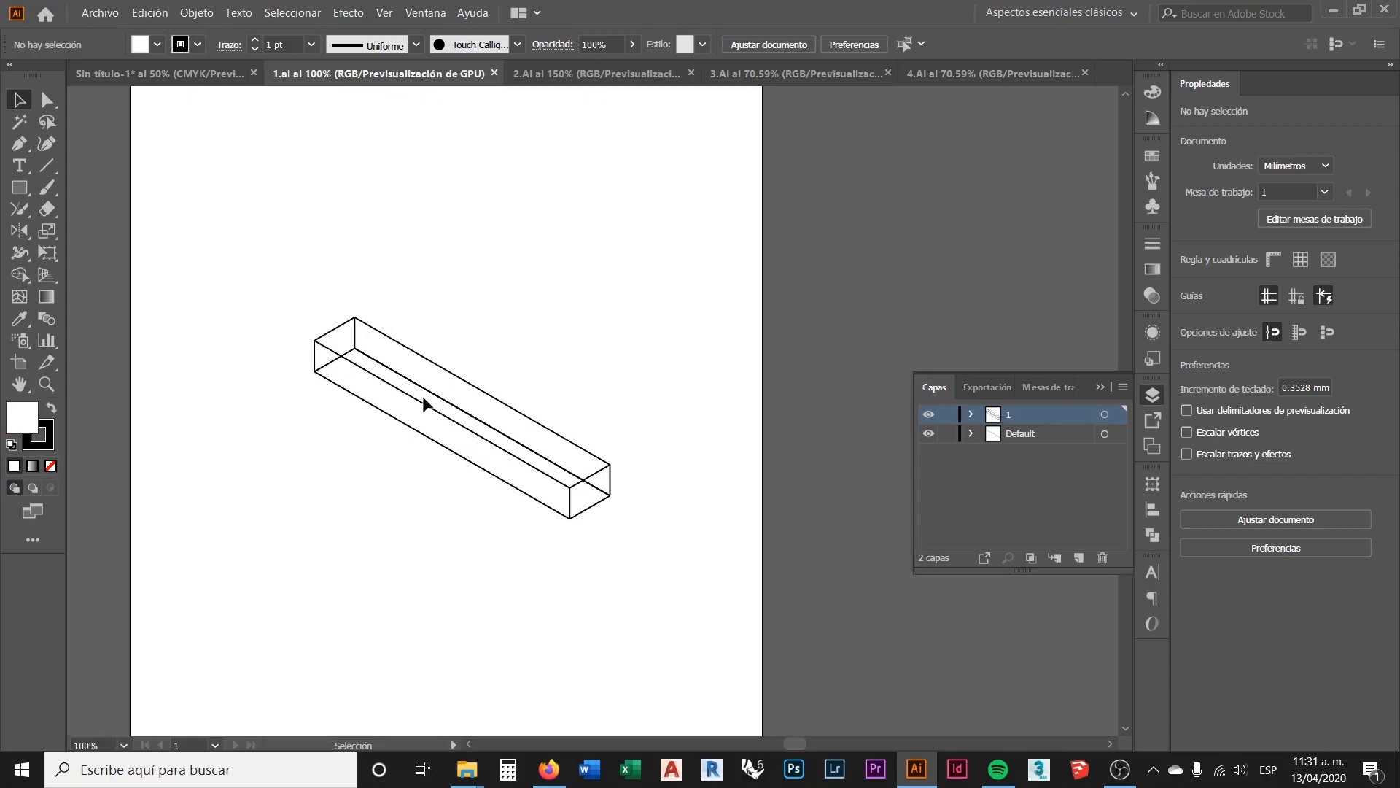
pyautogui.click(474, 436)
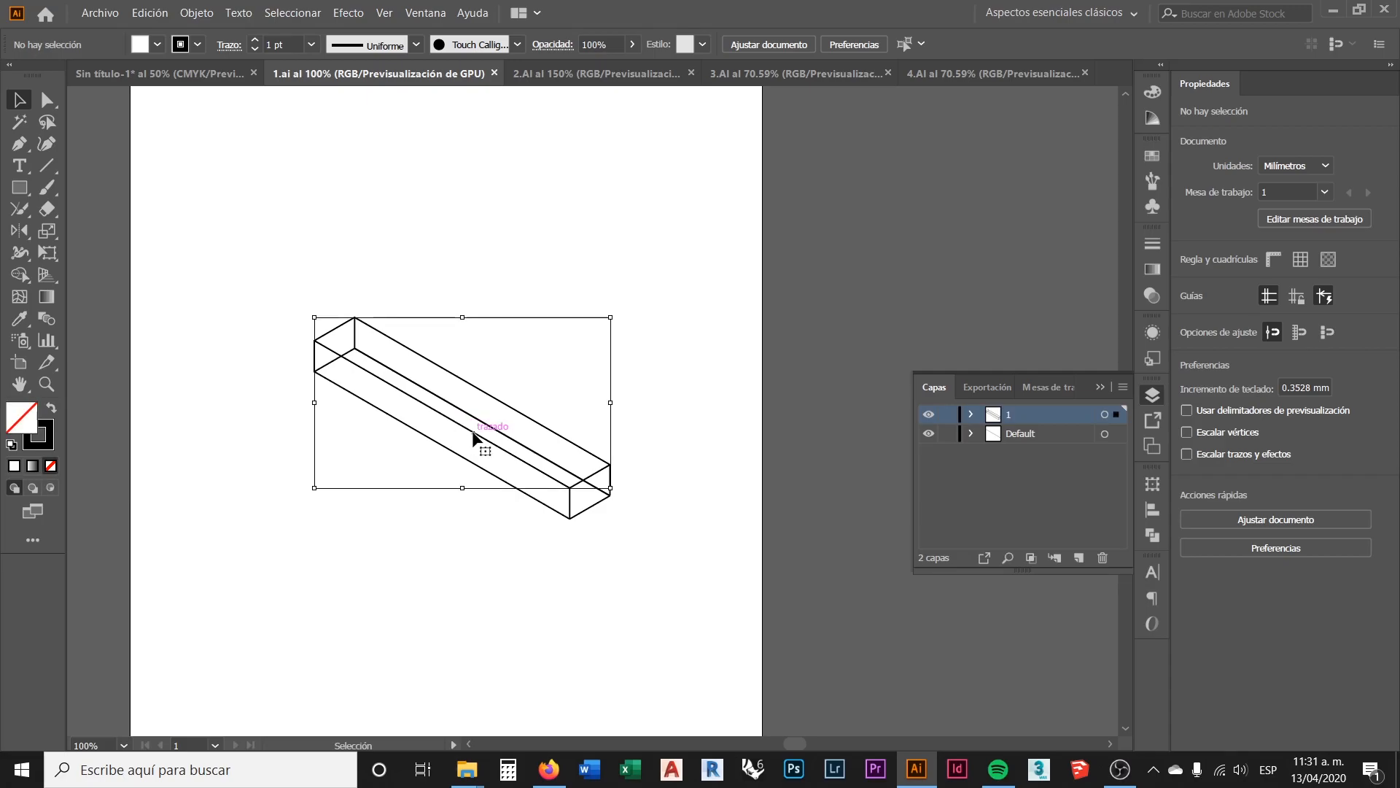
pyautogui.click(648, 365)
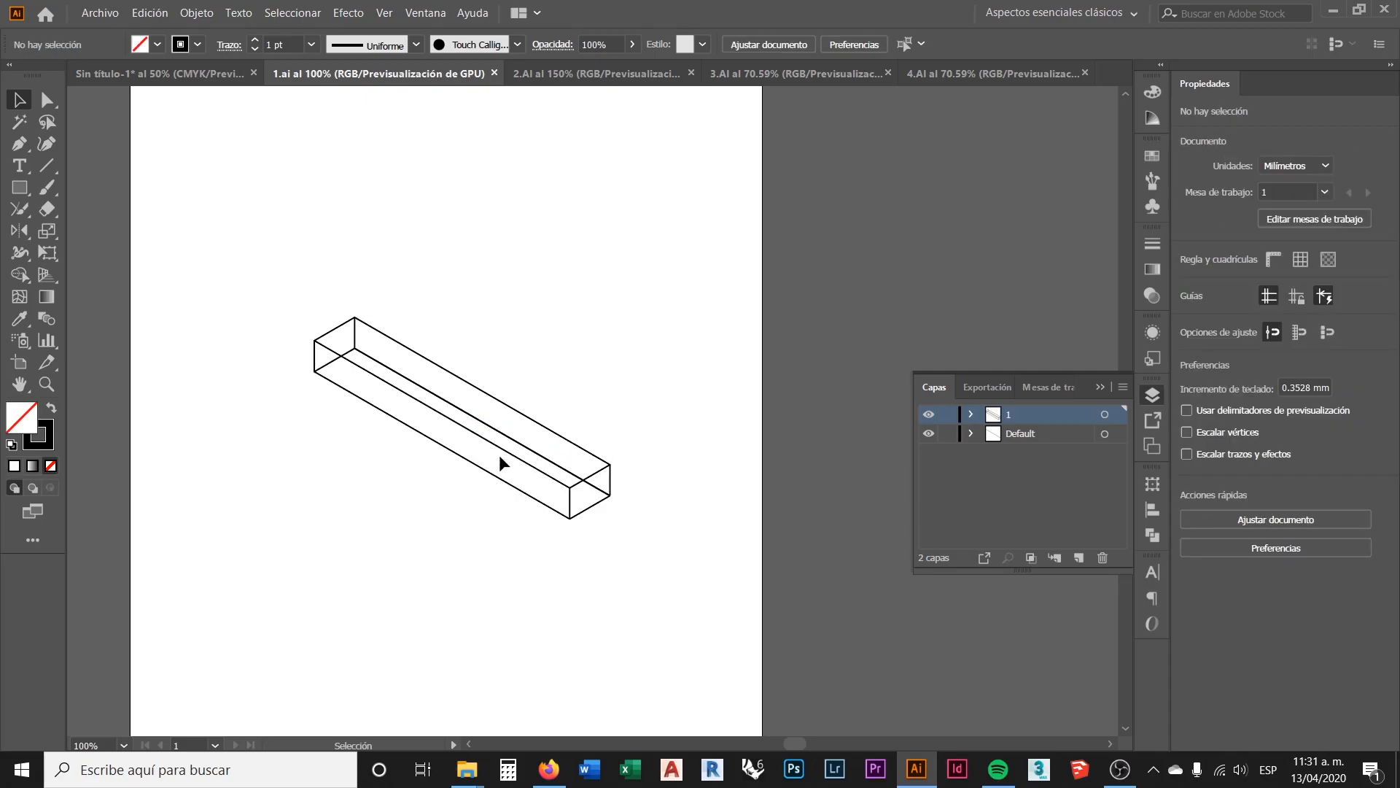
pyautogui.scroll(1, 500, 455)
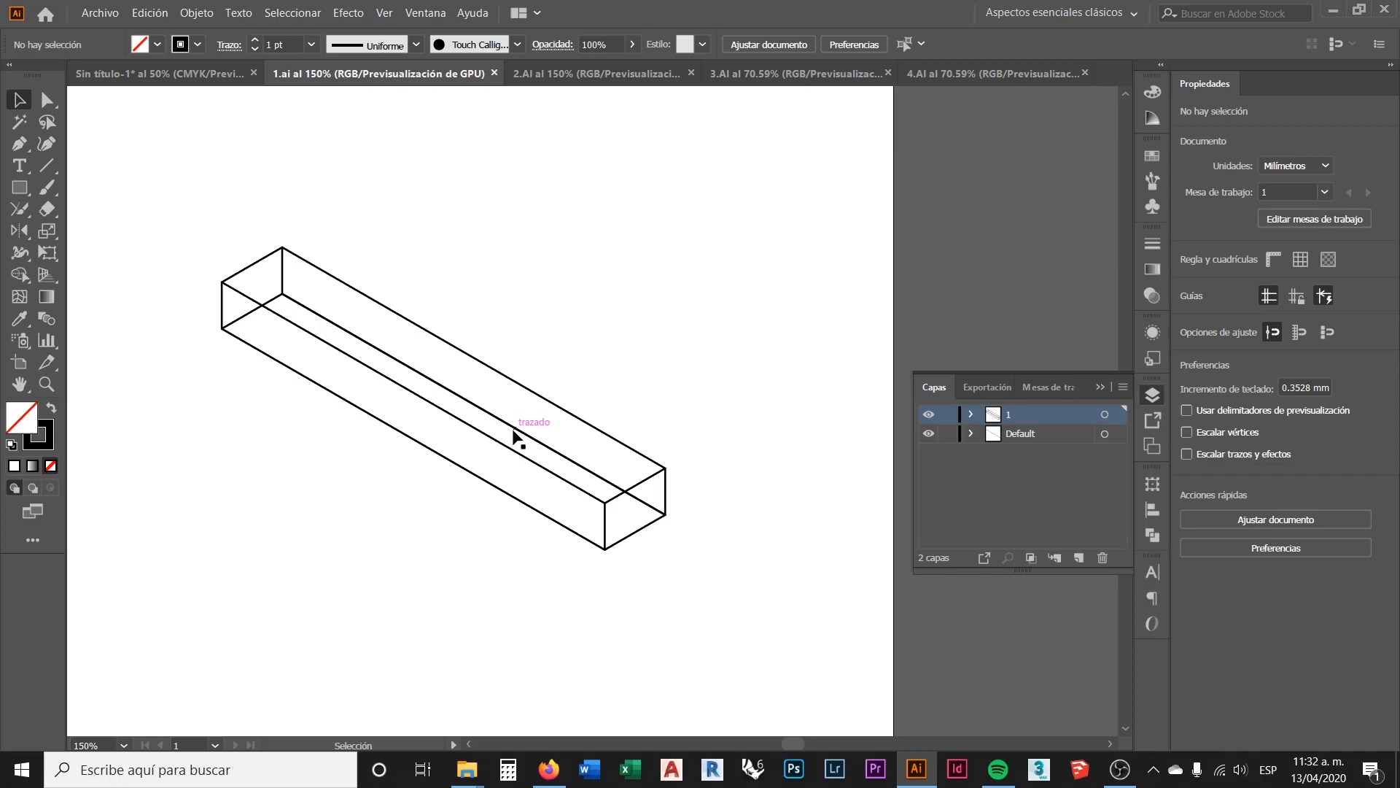
pyautogui.click(514, 431)
pyautogui.click(720, 384)
pyautogui.click(602, 483)
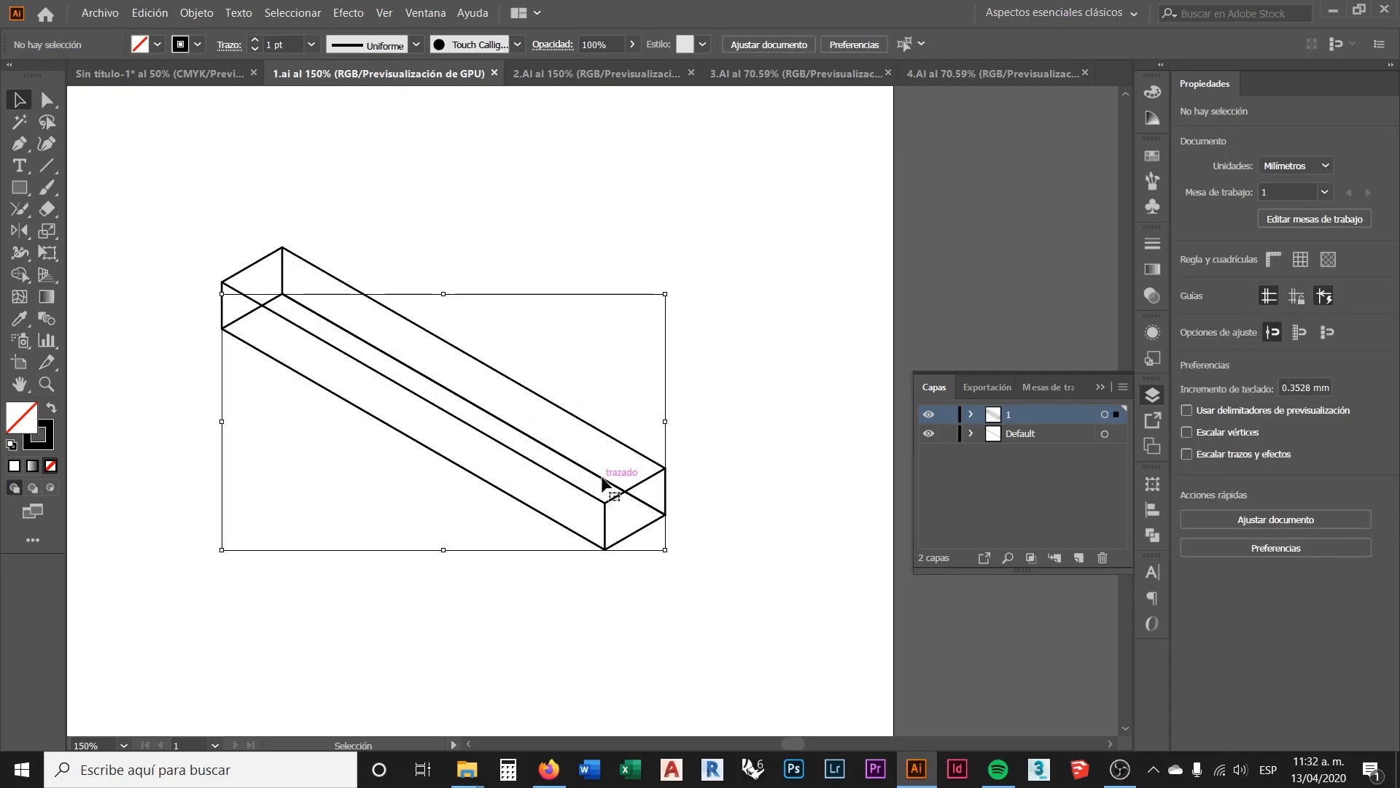
pyautogui.click(742, 415)
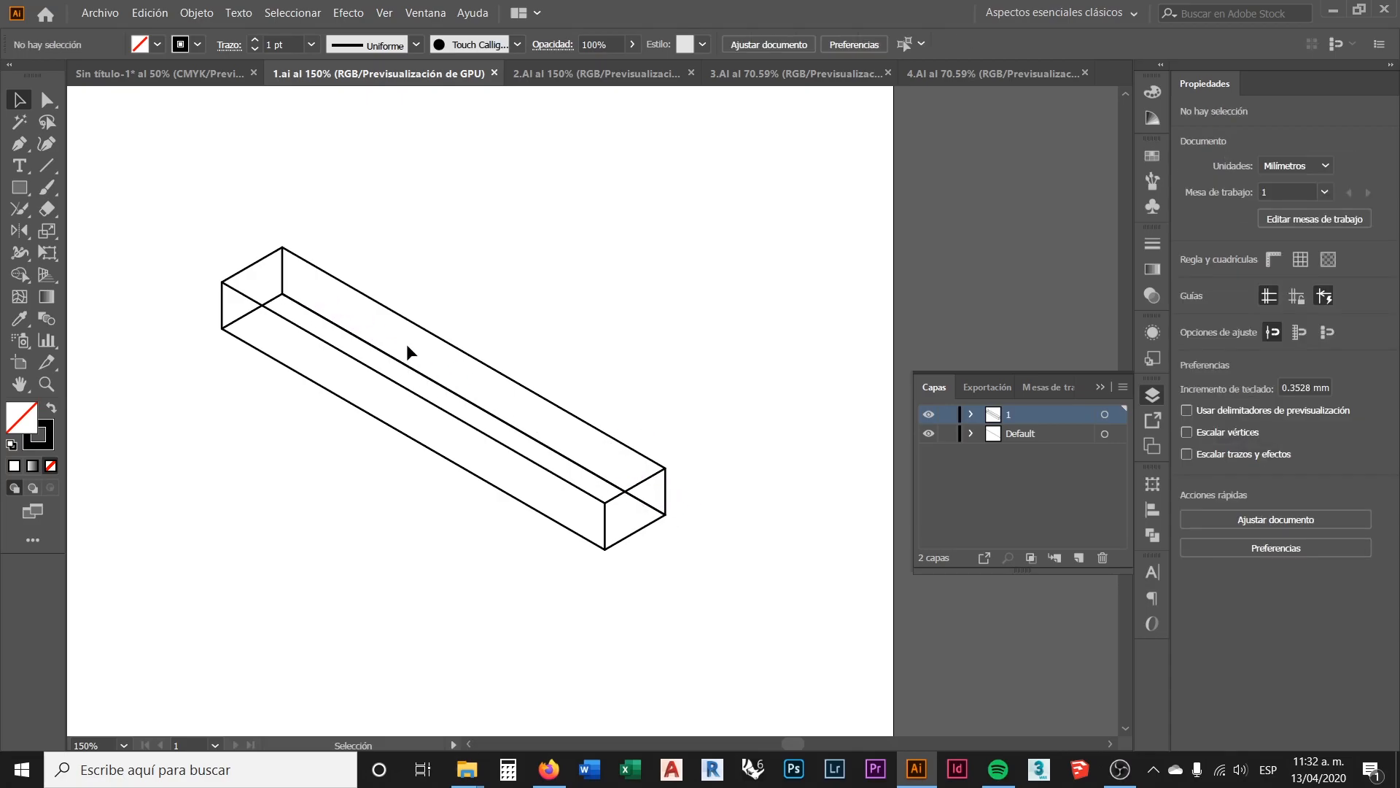
pyautogui.scroll(-1, 513, 388)
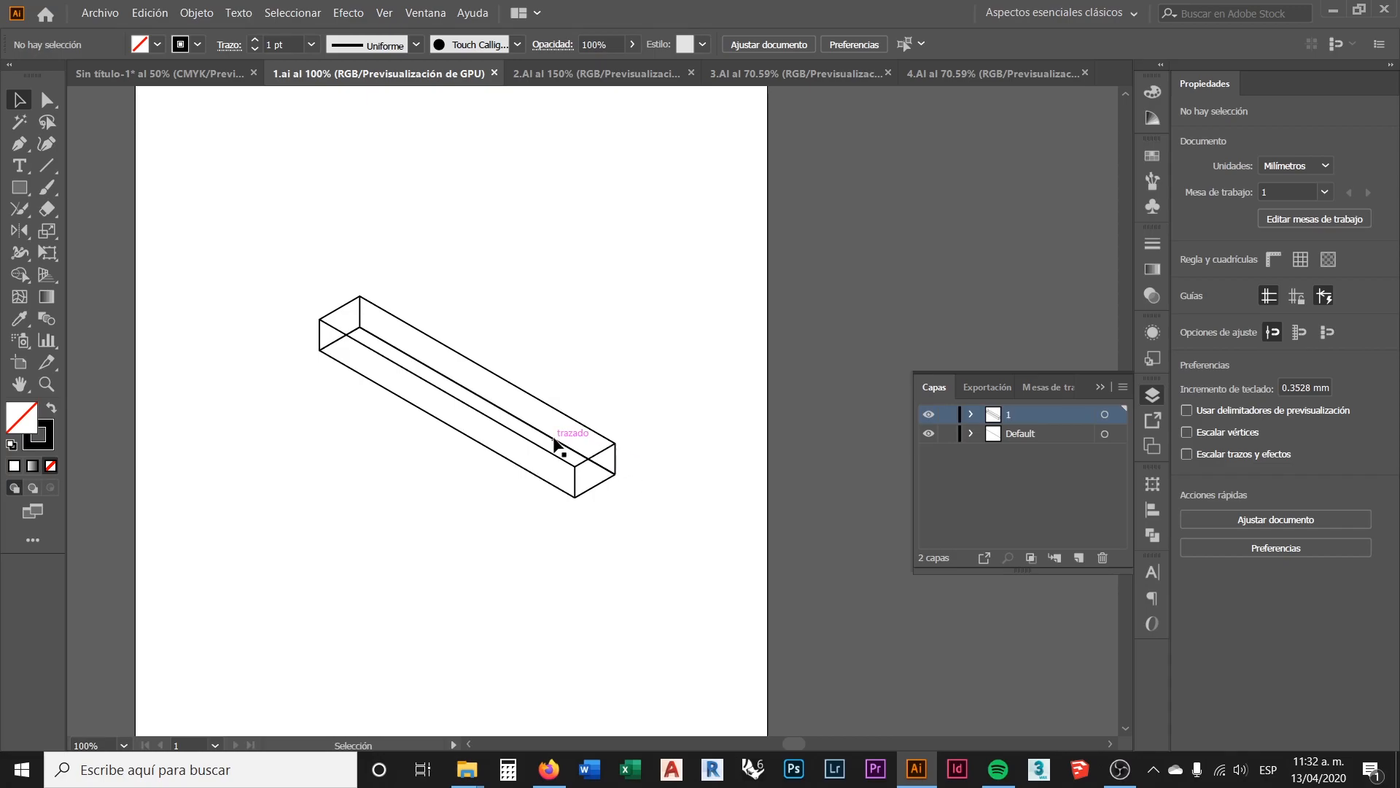
# Step: Select all the paths of the straight bar in 1.ai and copy them
pyautogui.moveTo(637, 531); pyautogui.dragTo(261, 240)
pyautogui.press('a')
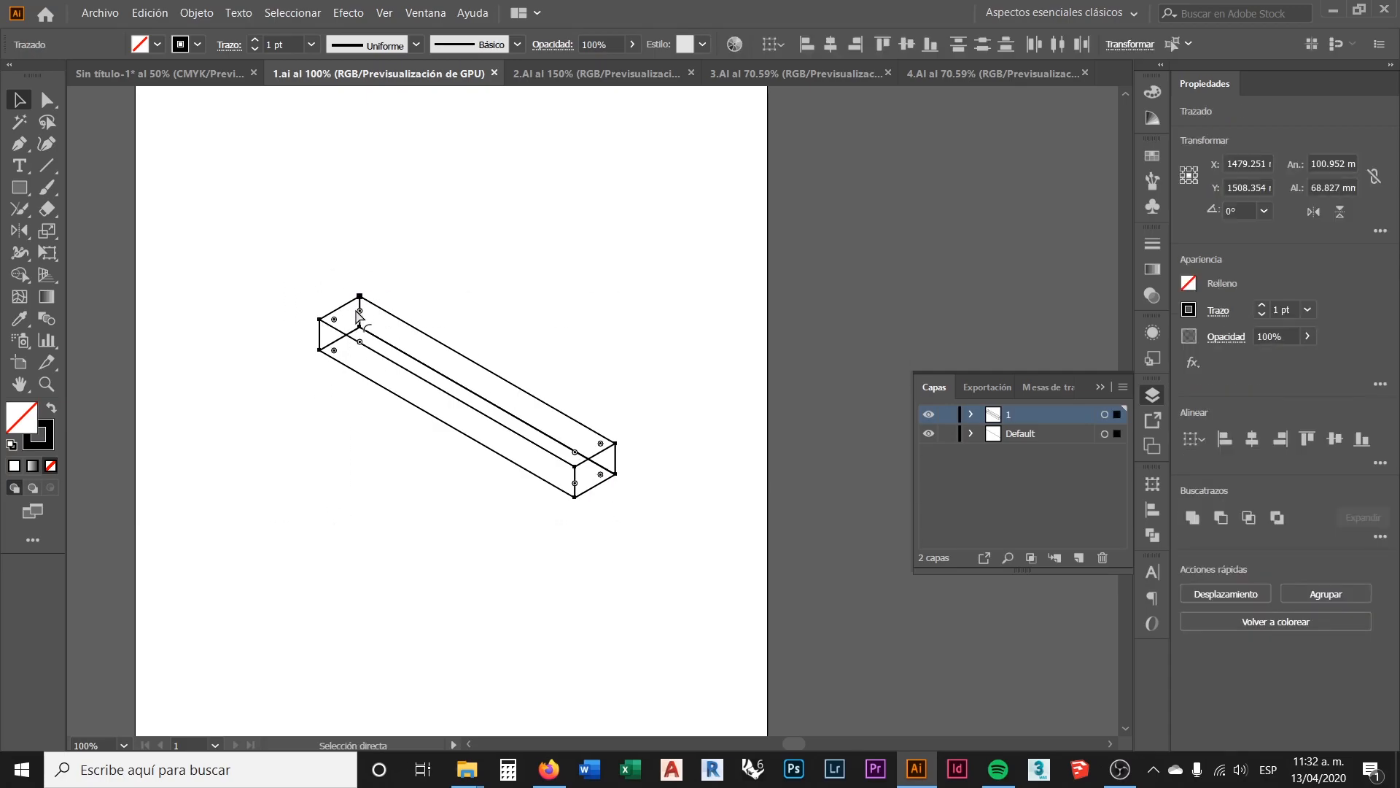
pyautogui.press('v')
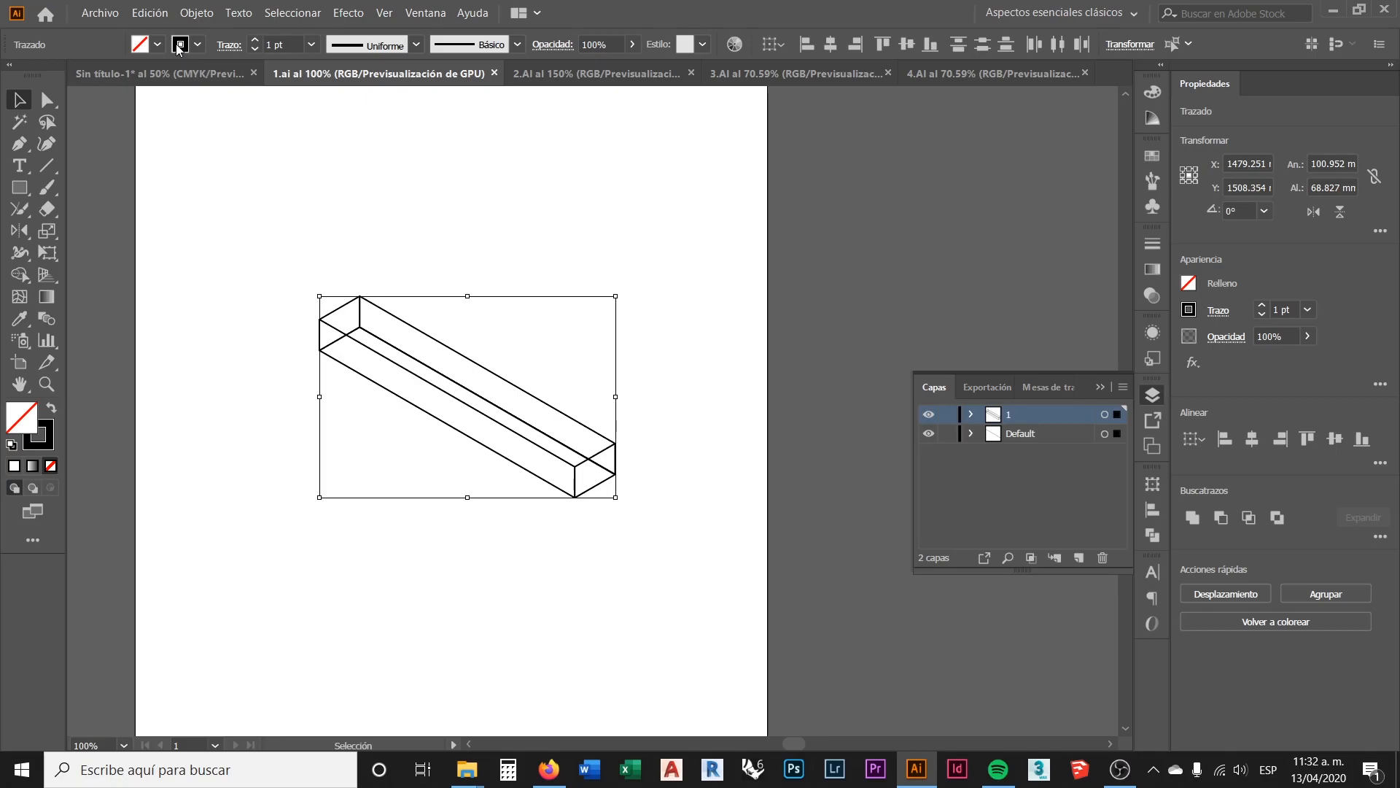
pyautogui.click(154, 15)
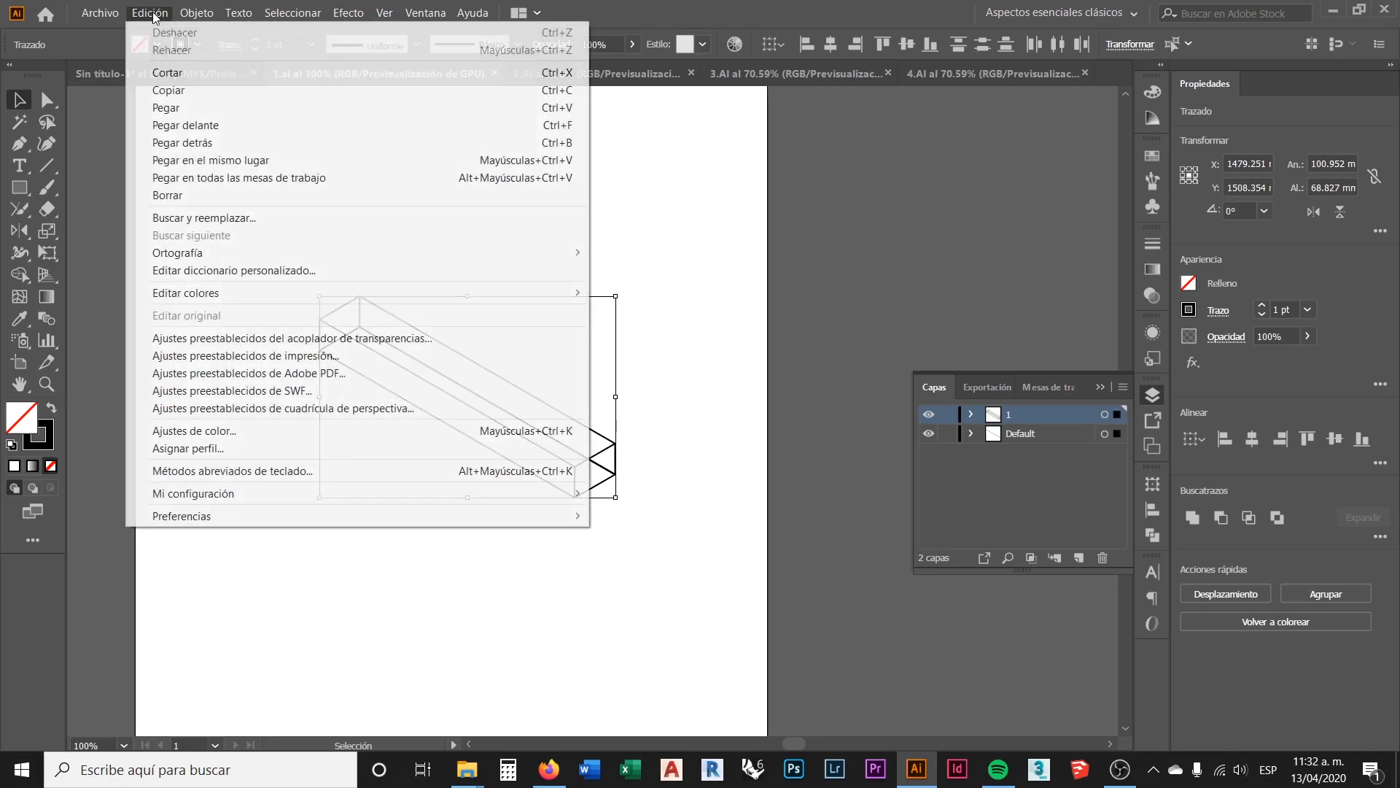
pyautogui.click(190, 89)
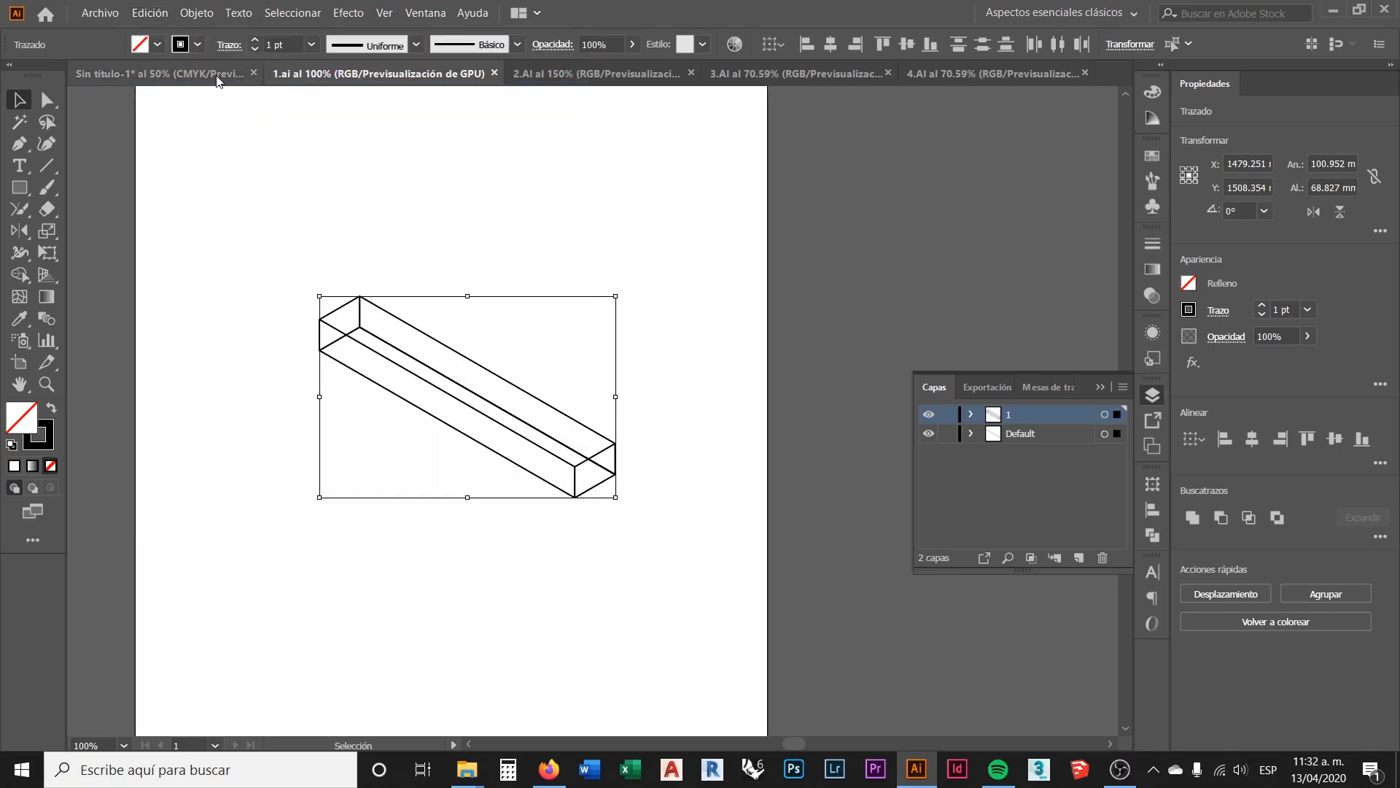
# Step: Paste the copied straight bar into the Sin título-1 document and place it near the top of the artboard
pyautogui.click(211, 72)
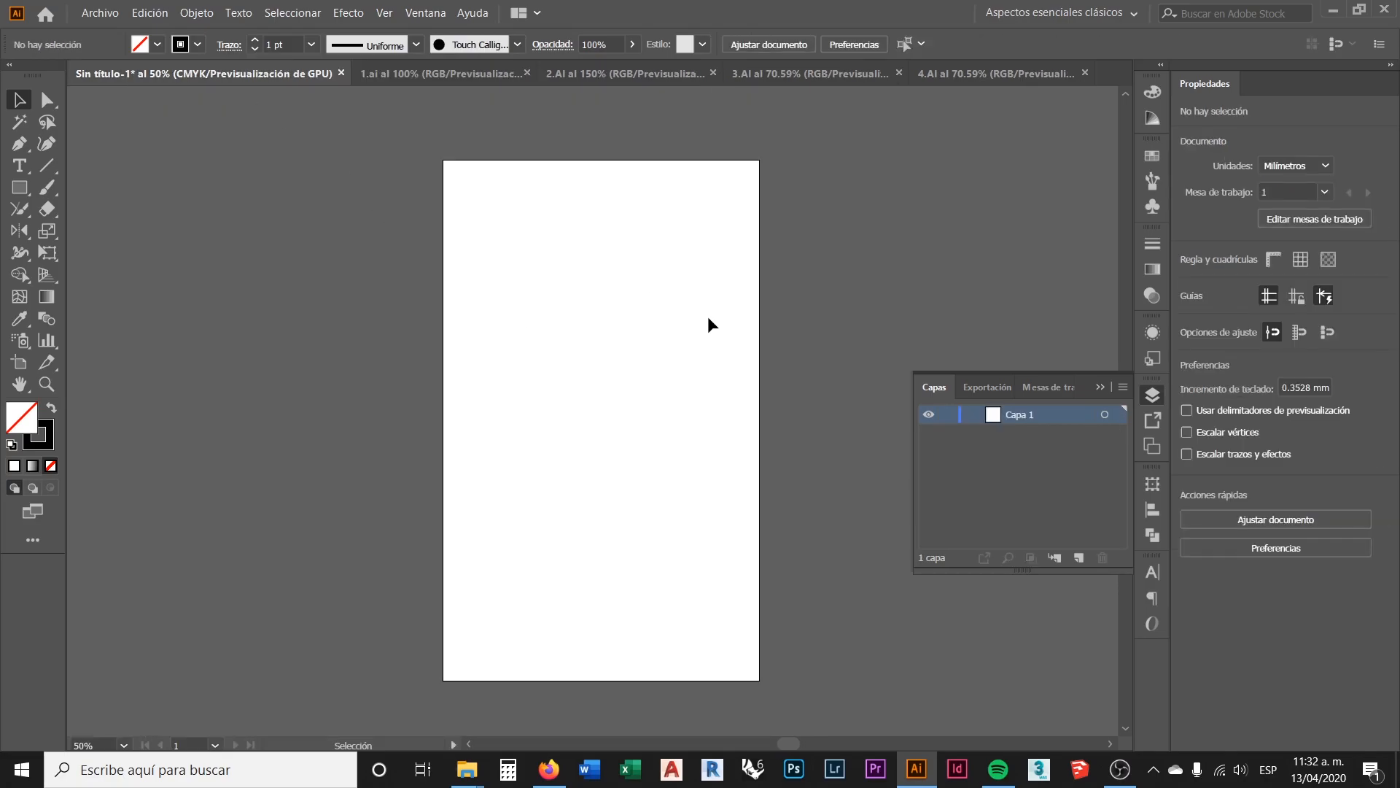
pyautogui.scroll(1, 771, 211)
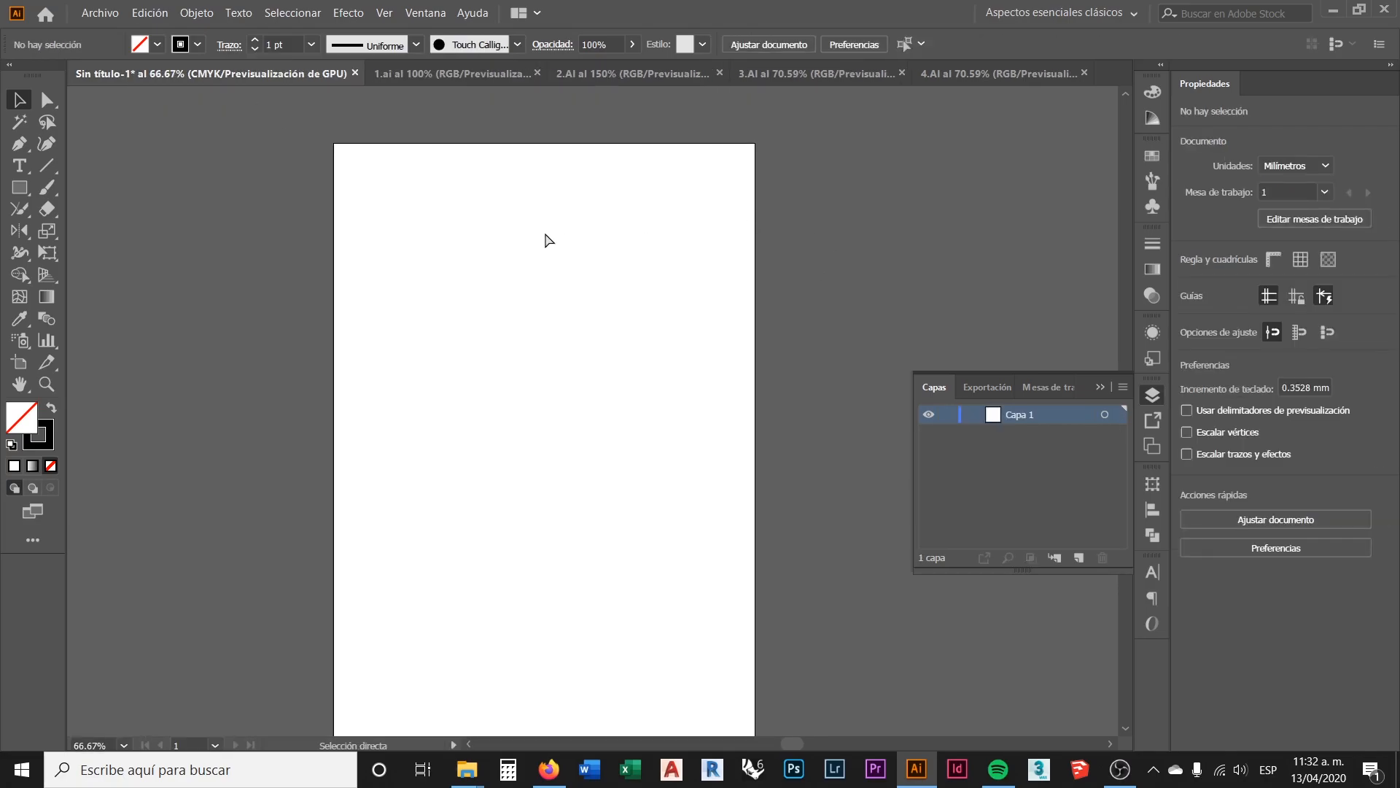
pyautogui.hotkey('ctrl', 'v')
pyautogui.moveTo(608, 392); pyautogui.dragTo(560, 247)
pyautogui.click(668, 239)
pyautogui.scroll(-1, 677, 252)
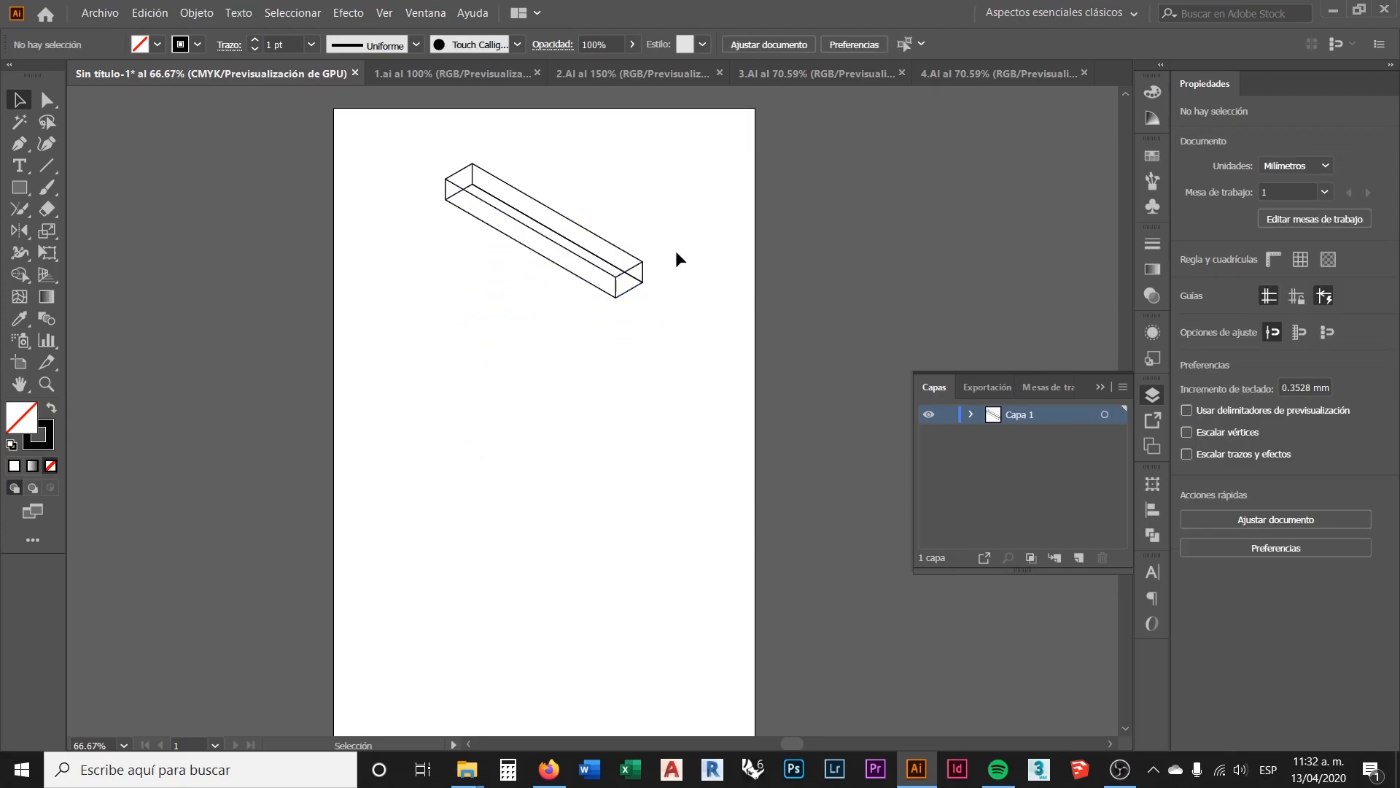
# Step: Select all the paths of the tapered bar in 2.AI and copy them
pyautogui.click(481, 70)
pyautogui.click(542, 201)
pyautogui.scroll(-1, 437, 266)
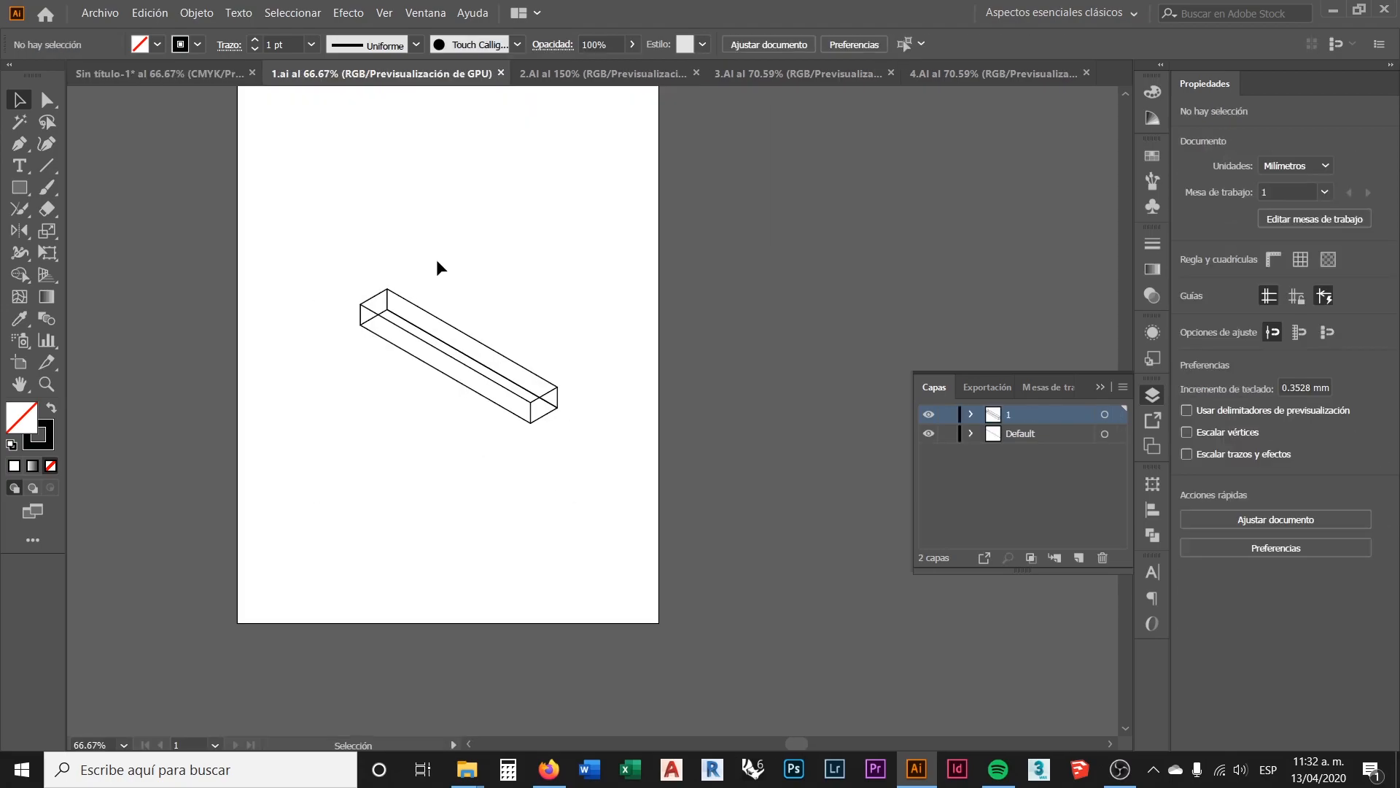
pyautogui.click(582, 74)
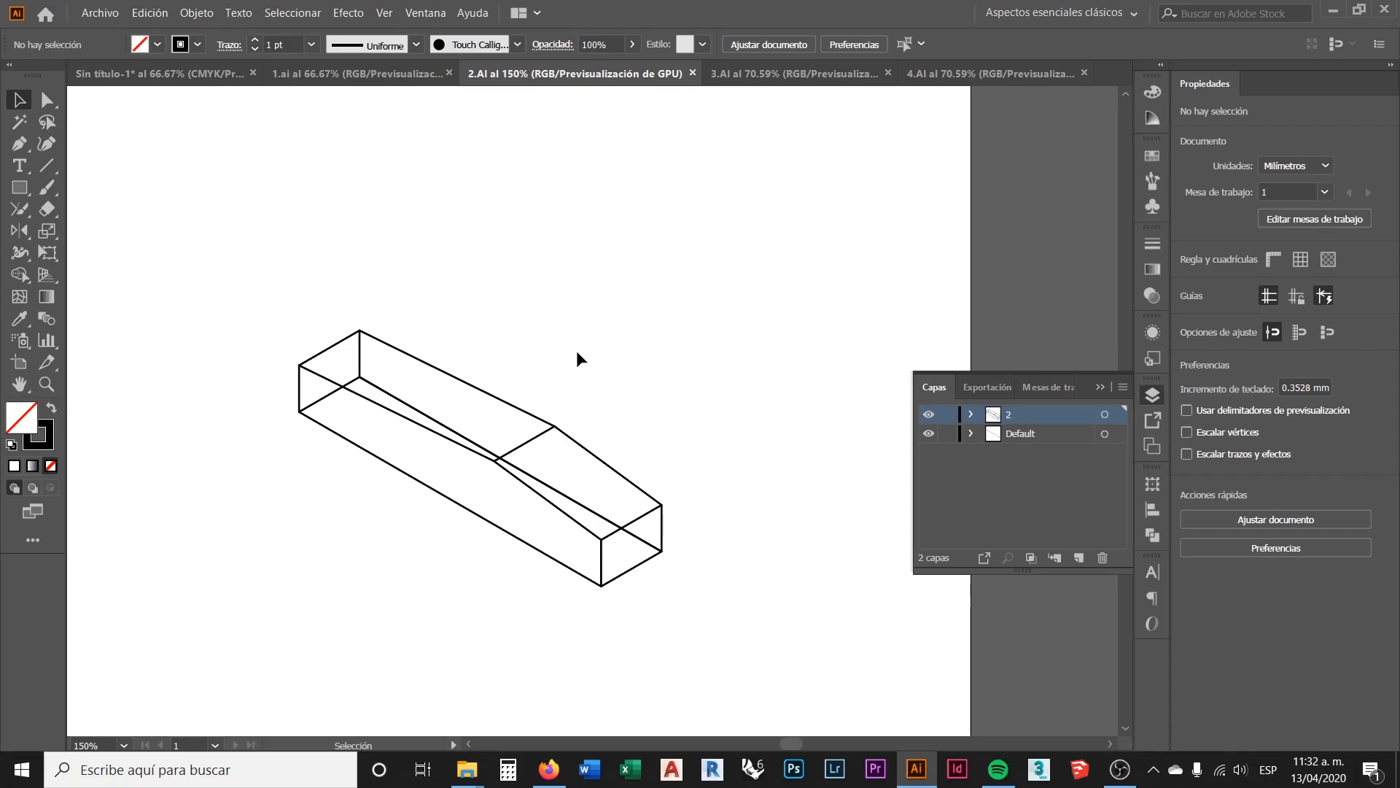
pyautogui.scroll(-1, 576, 350)
pyautogui.scroll(-1, 566, 325)
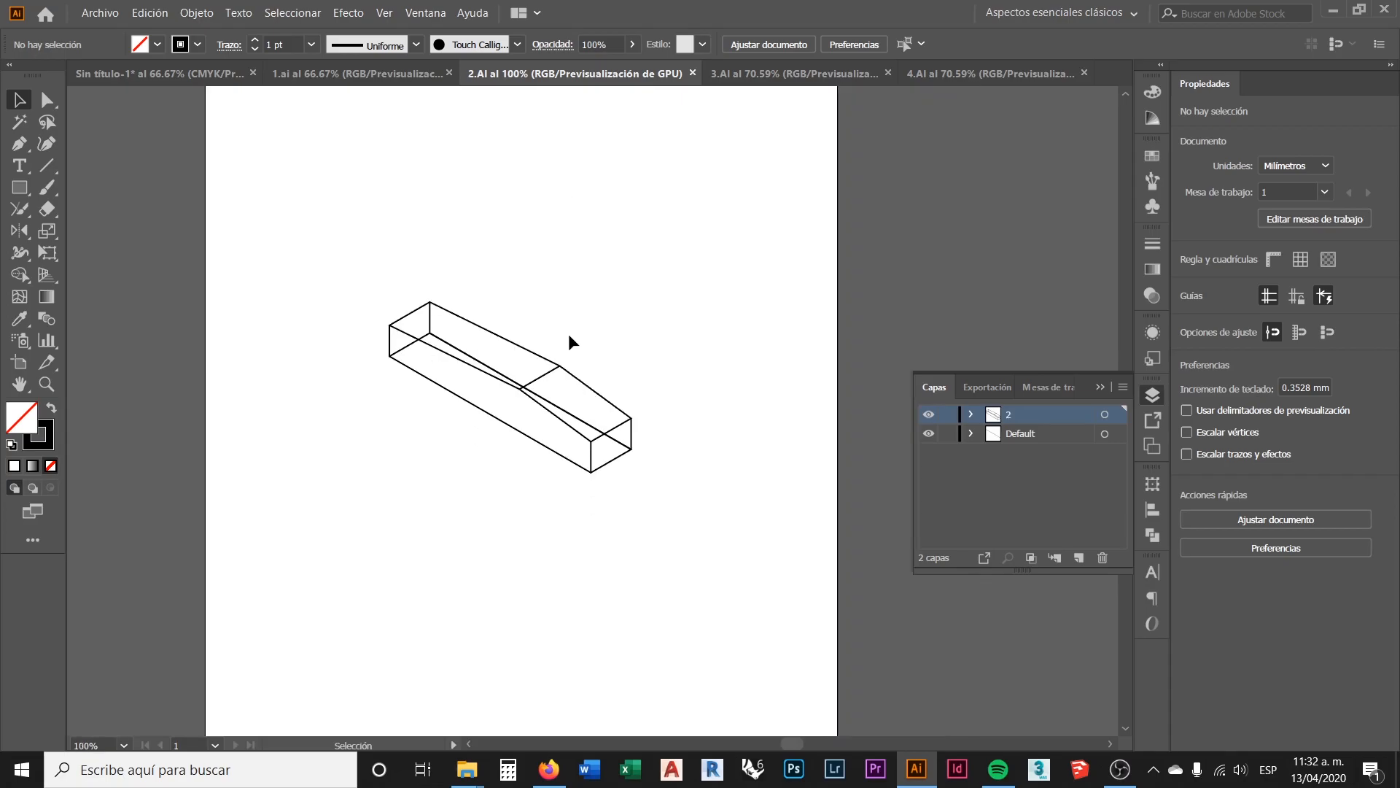
pyautogui.moveTo(682, 523); pyautogui.dragTo(328, 238)
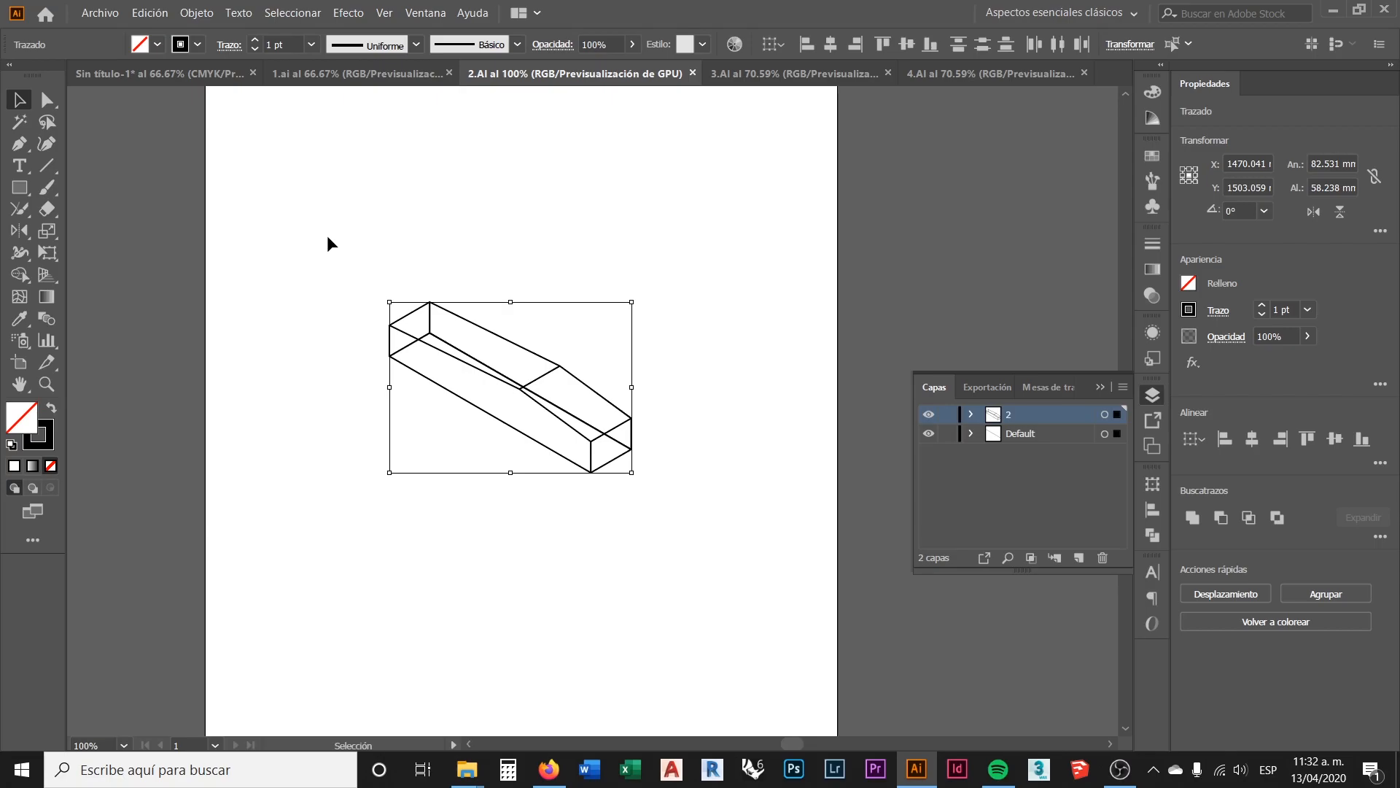
pyautogui.press('a')
pyautogui.press('v')
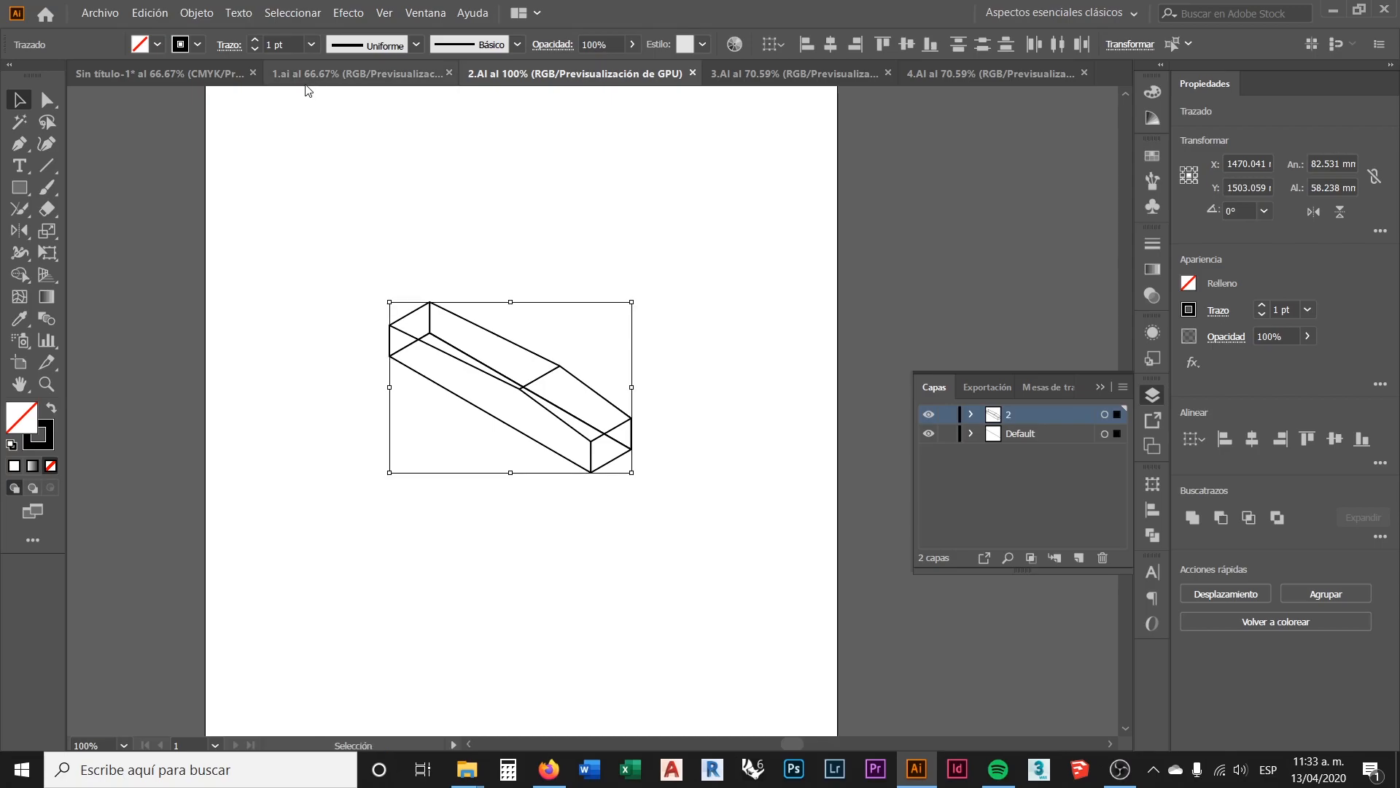
# Step: Paste the tapered bar into Sin título-1 and place it just below the straight bar
pyautogui.click(173, 78)
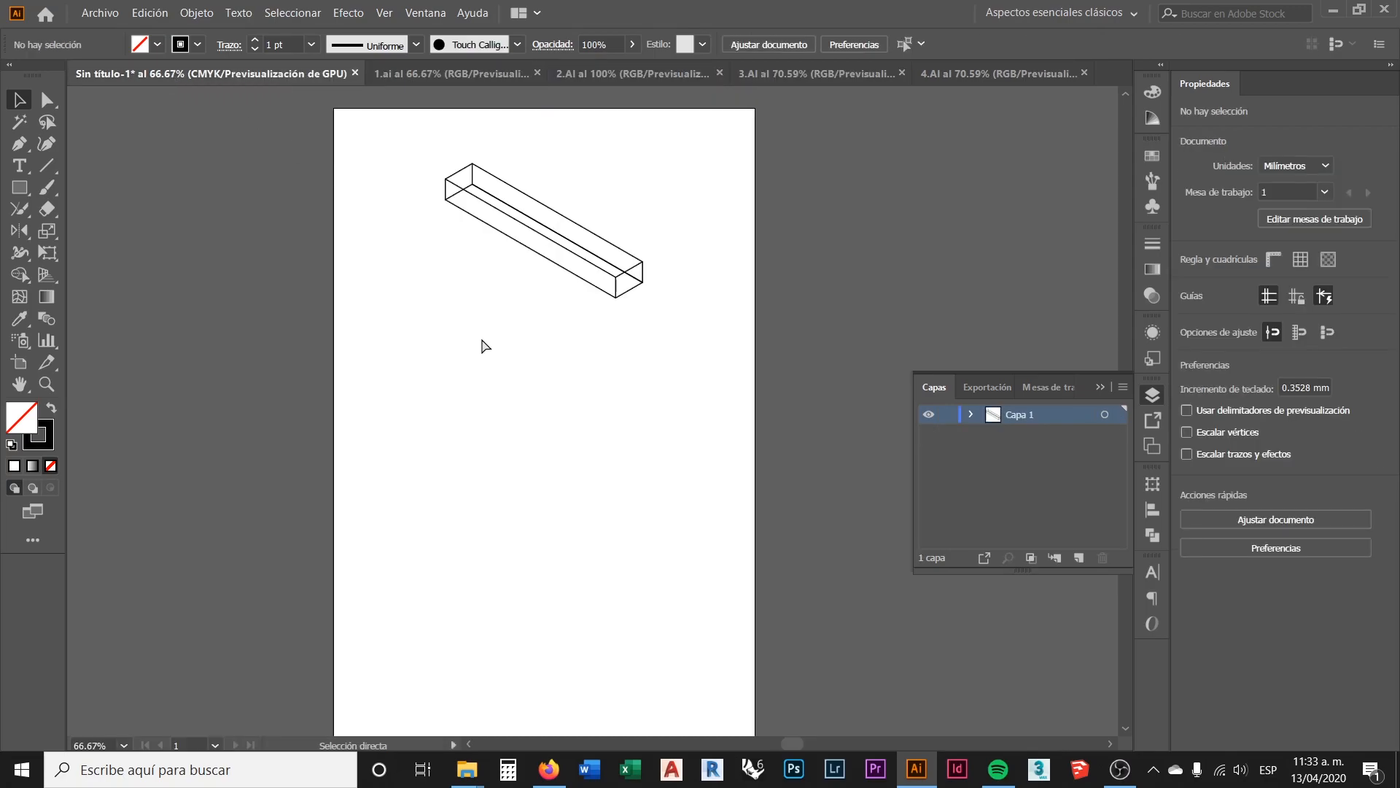
pyautogui.hotkey('ctrl', 'v')
pyautogui.moveTo(588, 379); pyautogui.dragTo(537, 323)
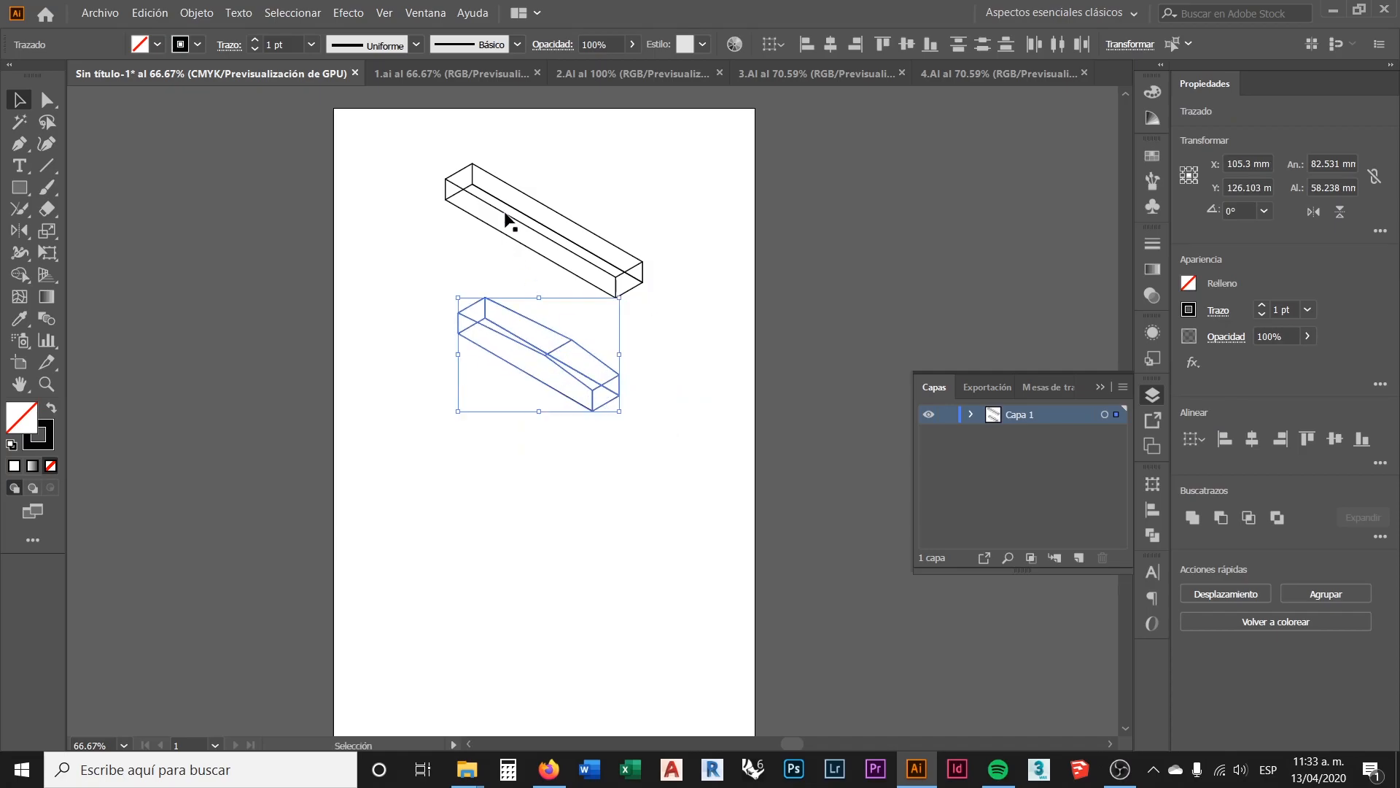
# Step: Select the whole bent bar in 3.AI and copy it
pyautogui.click(597, 74)
pyautogui.click(769, 73)
pyautogui.press('a')
pyautogui.moveTo(571, 406)
pyautogui.mouseDown()
pyautogui.moveTo(569, 388)
pyautogui.moveTo(354, 208)
pyautogui.mouseUp()
pyautogui.hotkey('ctrl', 'c')
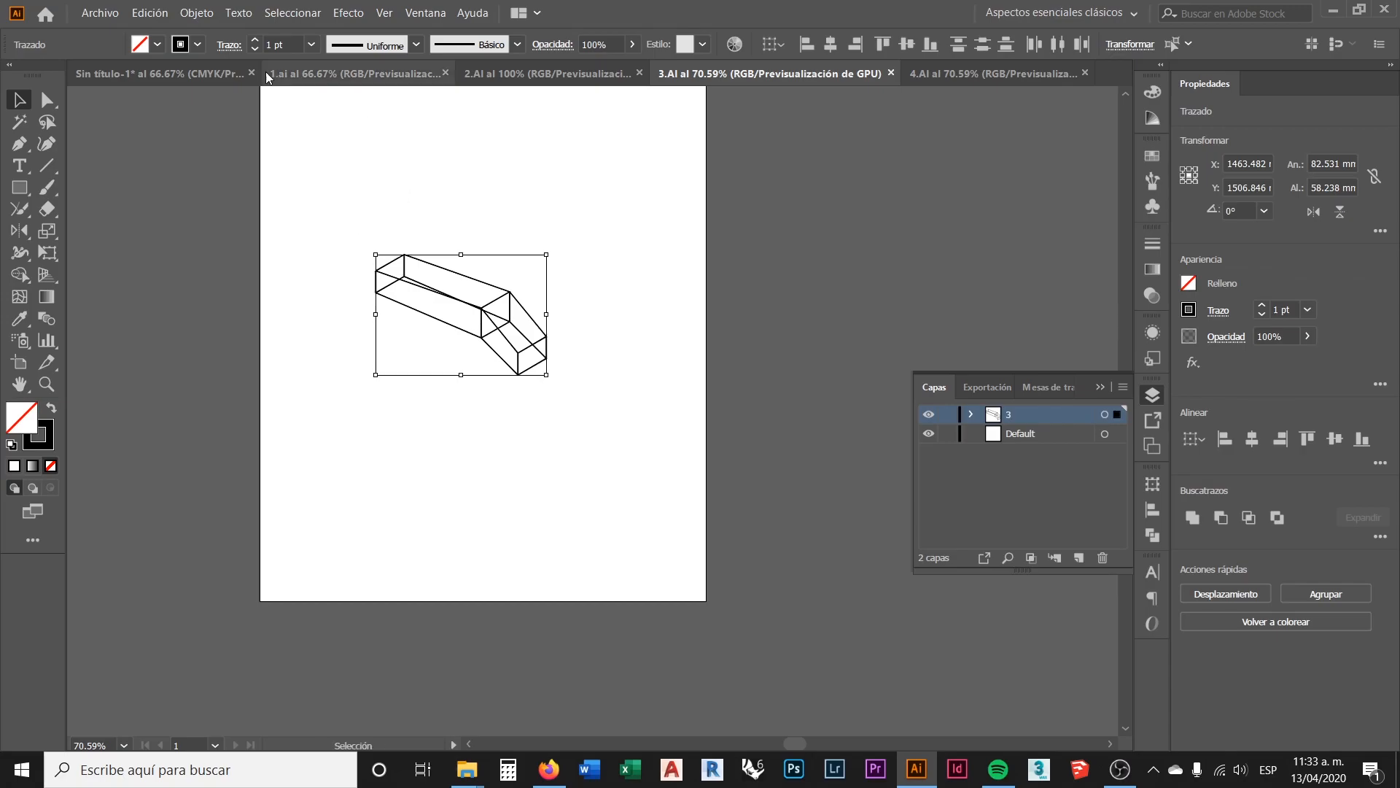
# Step: Paste the bent bar into Sin título-1 in the empty area below the tapered bar
pyautogui.click(225, 75)
pyautogui.click(562, 485)
pyautogui.scroll(-2, 562, 485)
pyautogui.hotkey('ctrl', 'v')
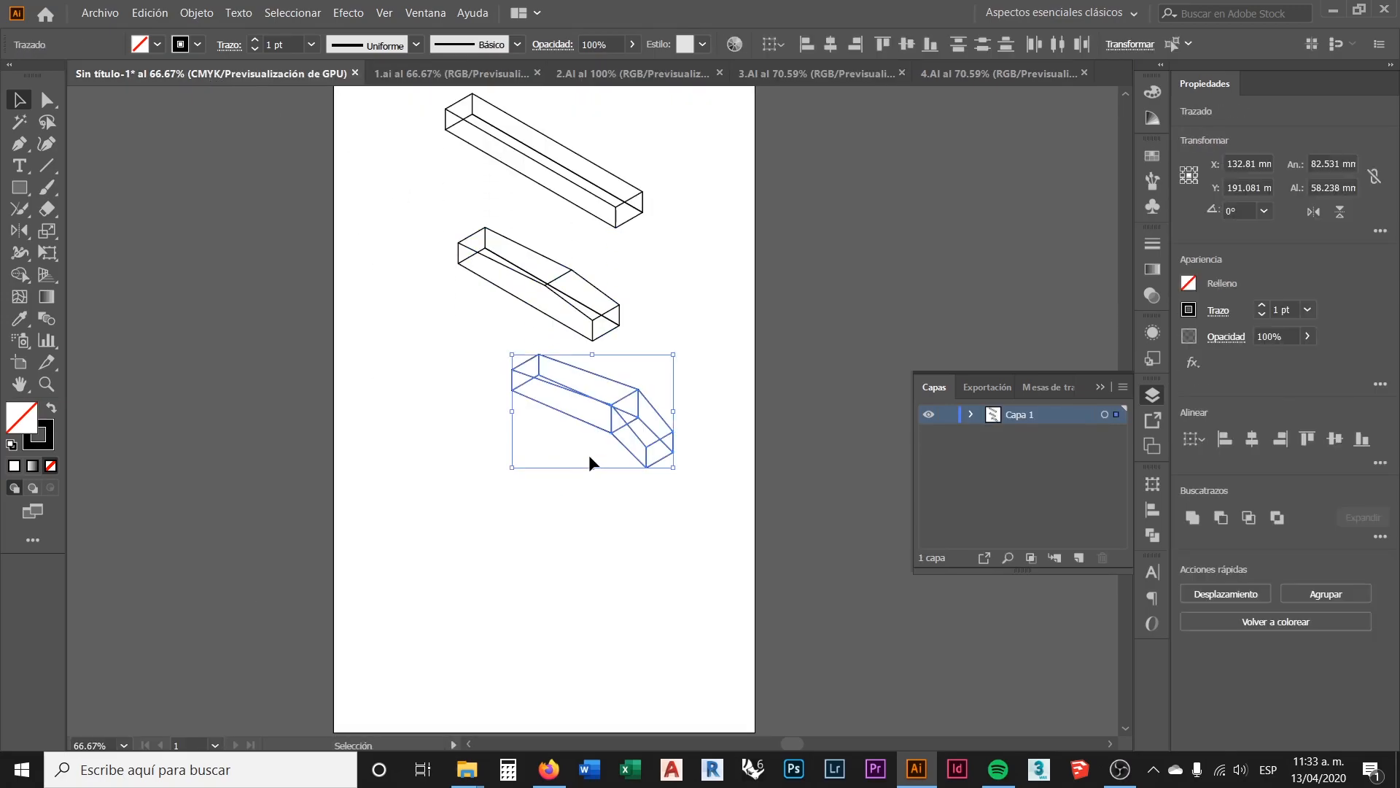
# Step: Select the whole hollow bent bar in 4.AI and copy it
pyautogui.click(920, 78)
pyautogui.moveTo(577, 410); pyautogui.dragTo(286, 194)
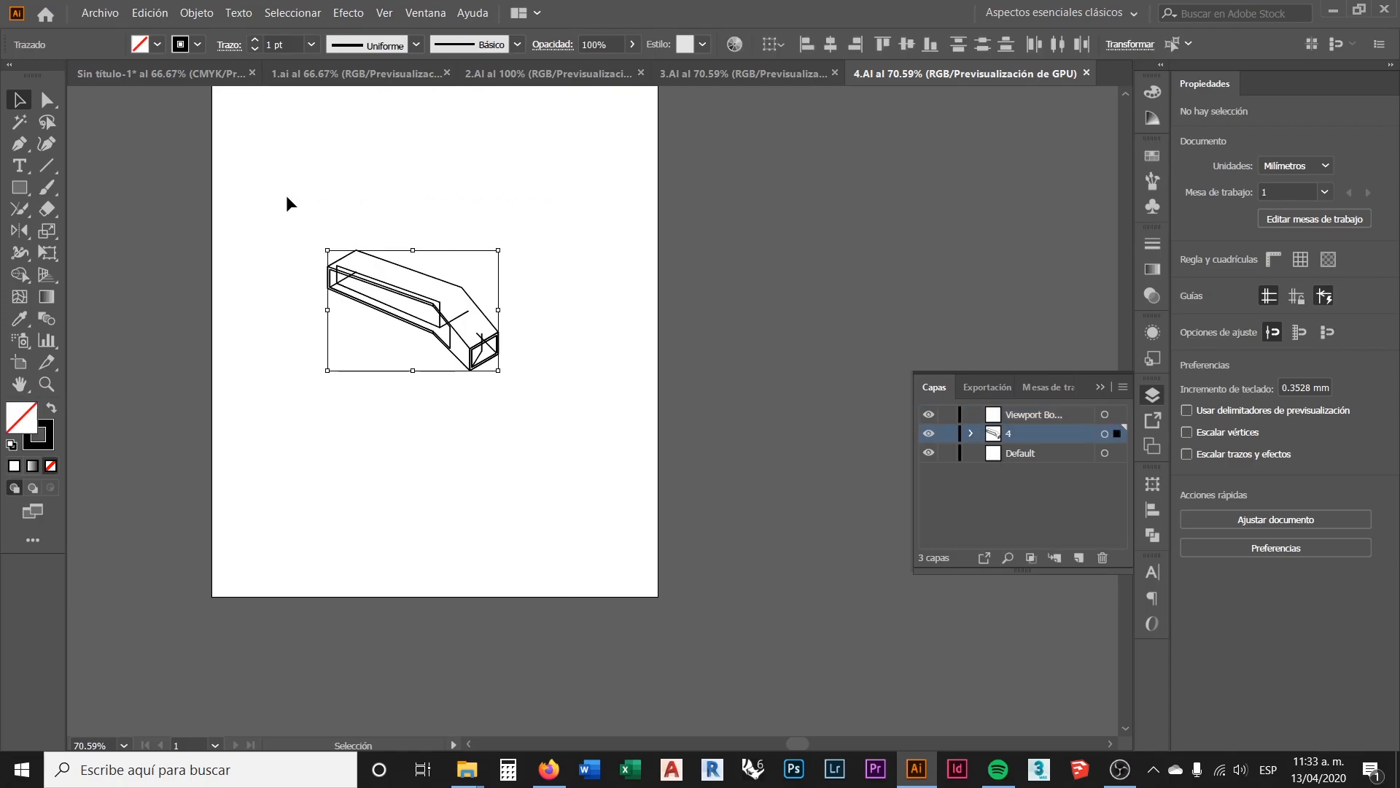
pyautogui.press('a')
pyautogui.hotkey('ctrl', 'c')
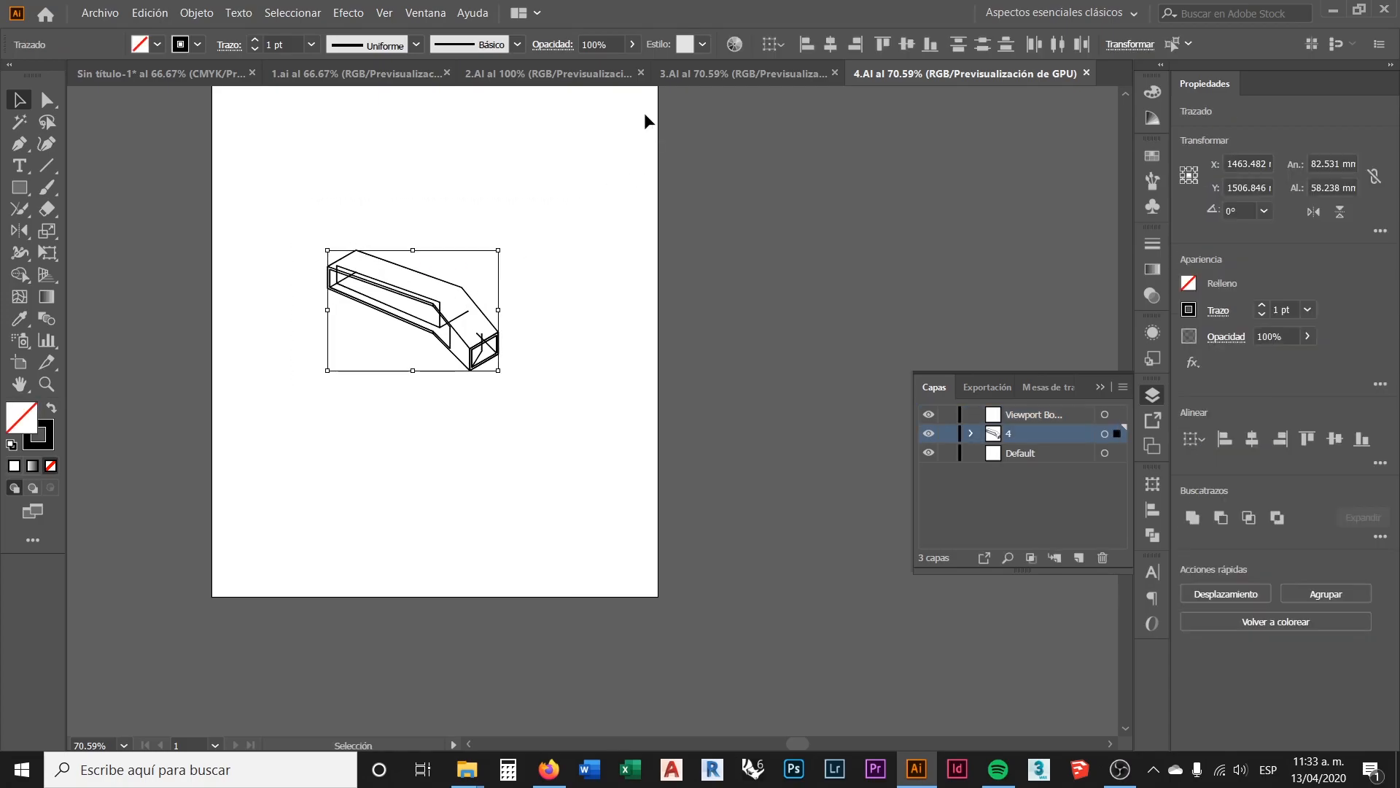
# Step: Paste the hollow bent bar into Sin título-1 and move it below the other bars, near the foot of the artboard
pyautogui.click(185, 71)
pyautogui.scroll(-2, 510, 437)
pyautogui.click(542, 493)
pyautogui.hotkey('ctrl', 'v')
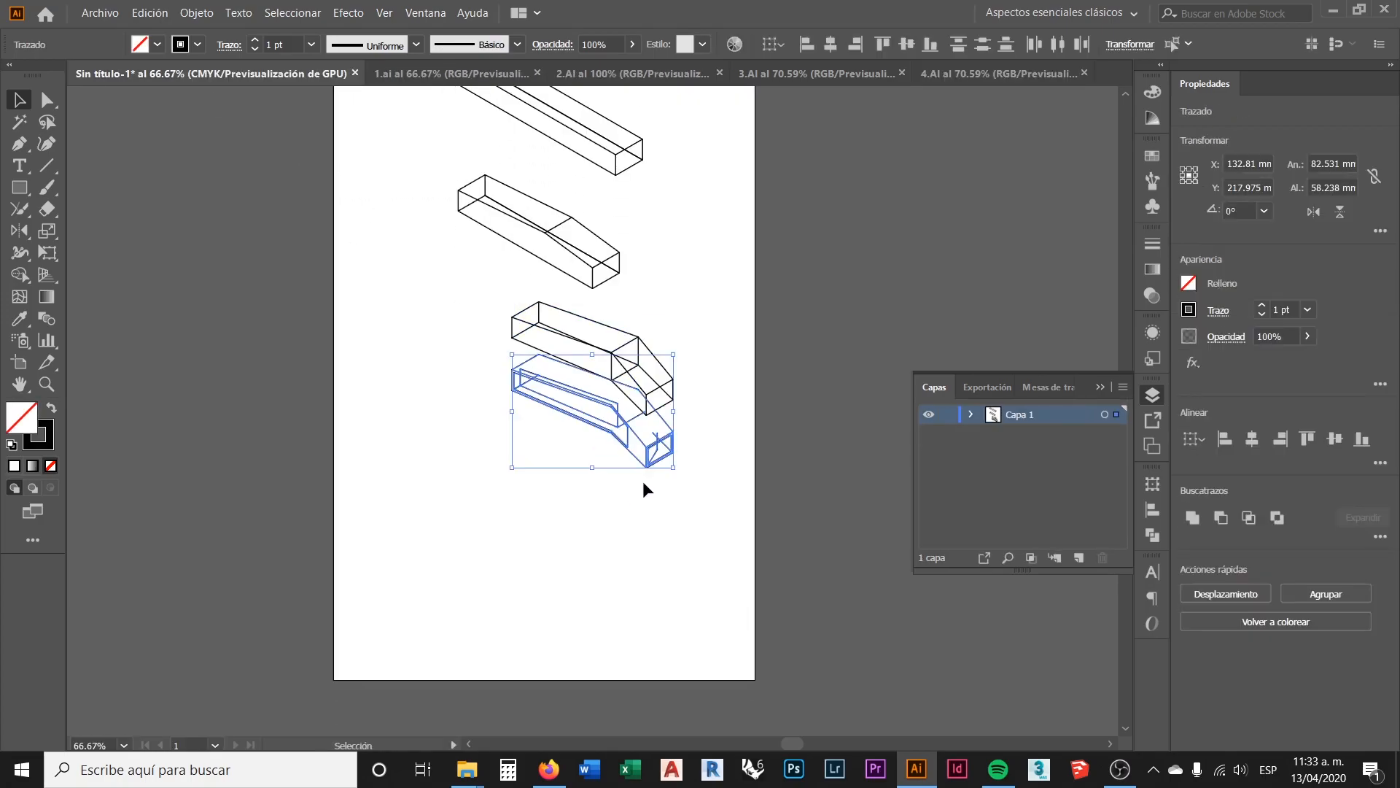
pyautogui.moveTo(597, 426); pyautogui.dragTo(578, 566)
pyautogui.click(668, 458)
# Step: Move the third bar down and slightly left so it sits above the hollow bar
pyautogui.moveTo(697, 446); pyautogui.dragTo(466, 299)
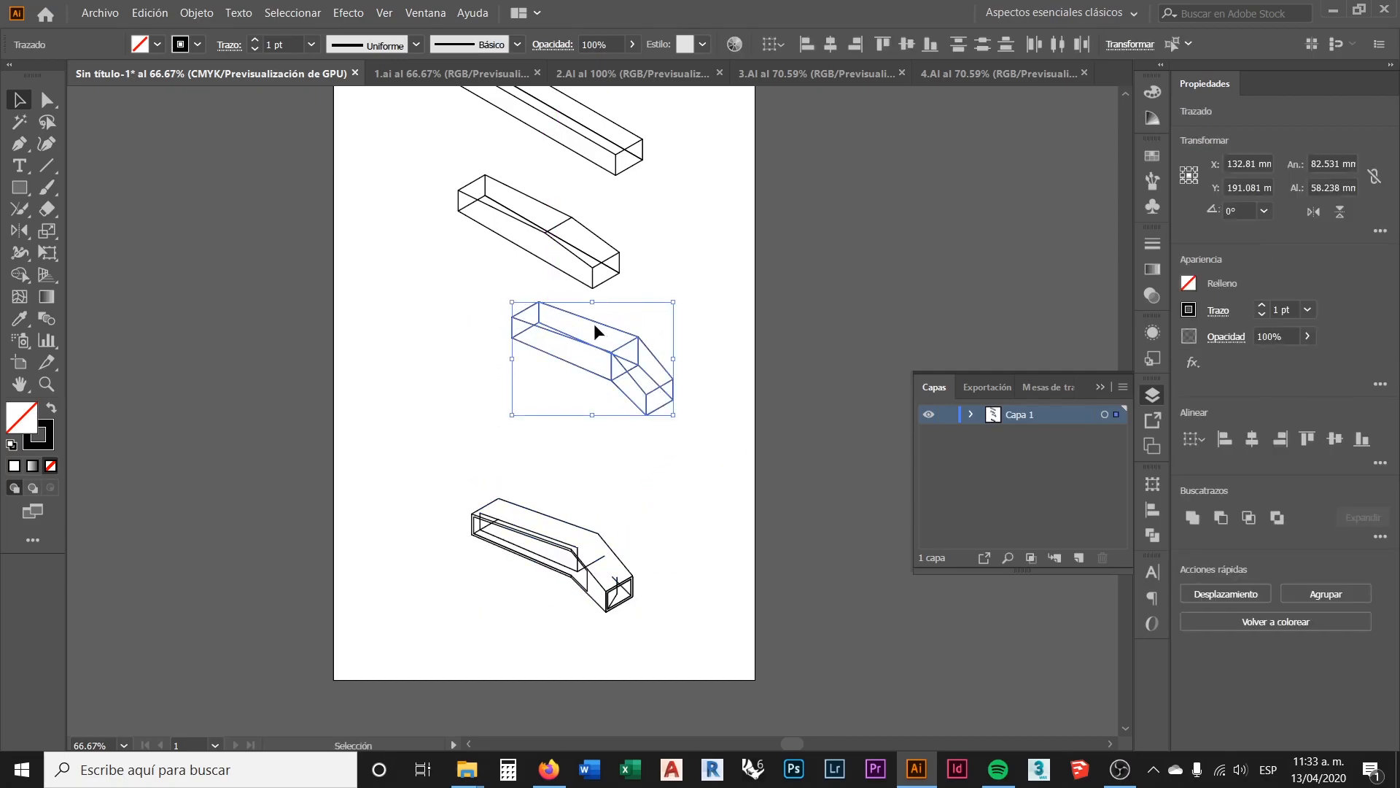
pyautogui.moveTo(592, 319); pyautogui.dragTo(557, 366)
pyautogui.click(680, 294)
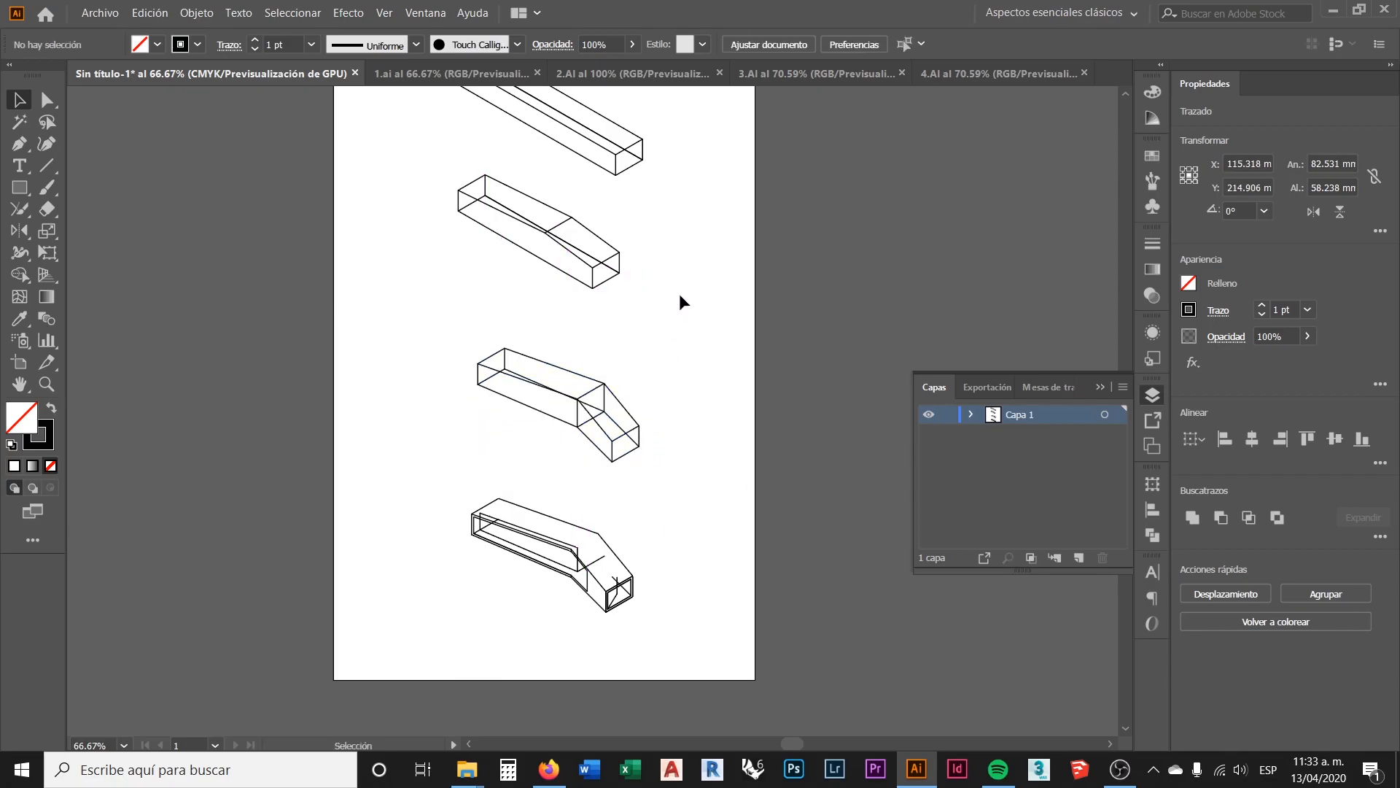
# Step: Shift the second, tapered bar slightly right and down to space it between the first and third bars
pyautogui.scroll(1, 632, 360)
pyautogui.moveTo(592, 326); pyautogui.dragTo(436, 219)
pyautogui.moveTo(510, 257); pyautogui.dragTo(533, 264)
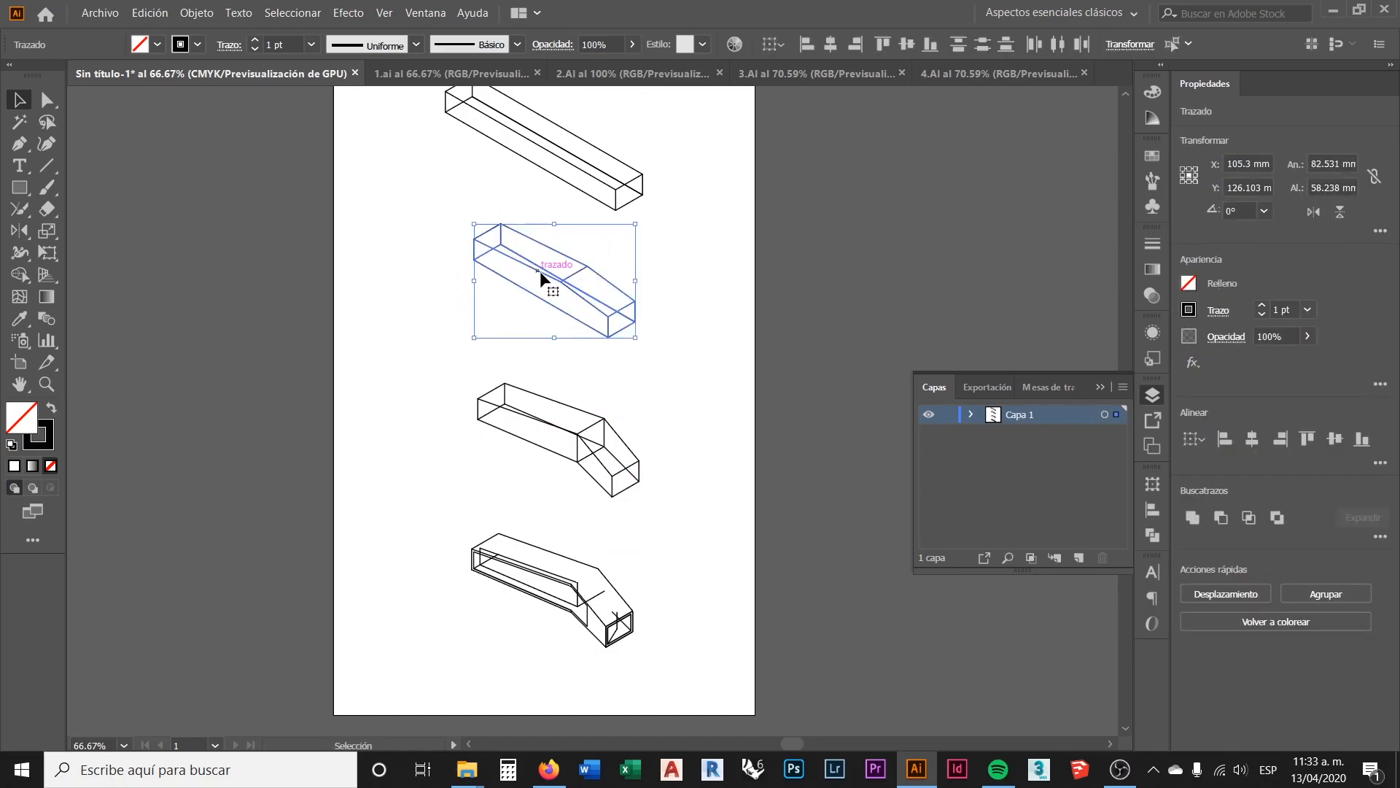
pyautogui.click(685, 292)
pyautogui.scroll(1, 663, 366)
pyautogui.scroll(2, 663, 366)
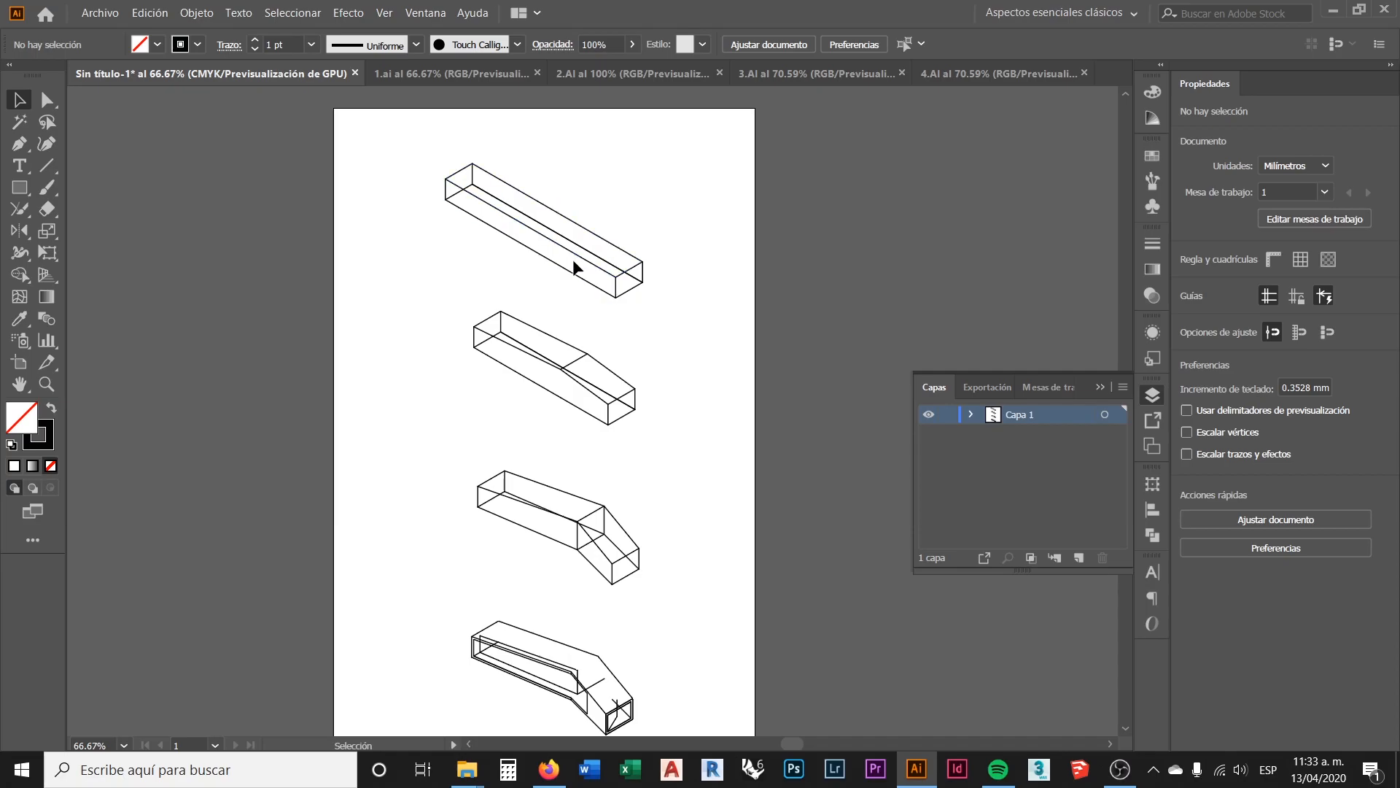
# Step: Look over the four wireframe bars on the artboard, from the straight bar down to the hollow bent bar
pyautogui.scroll(2, 541, 186)
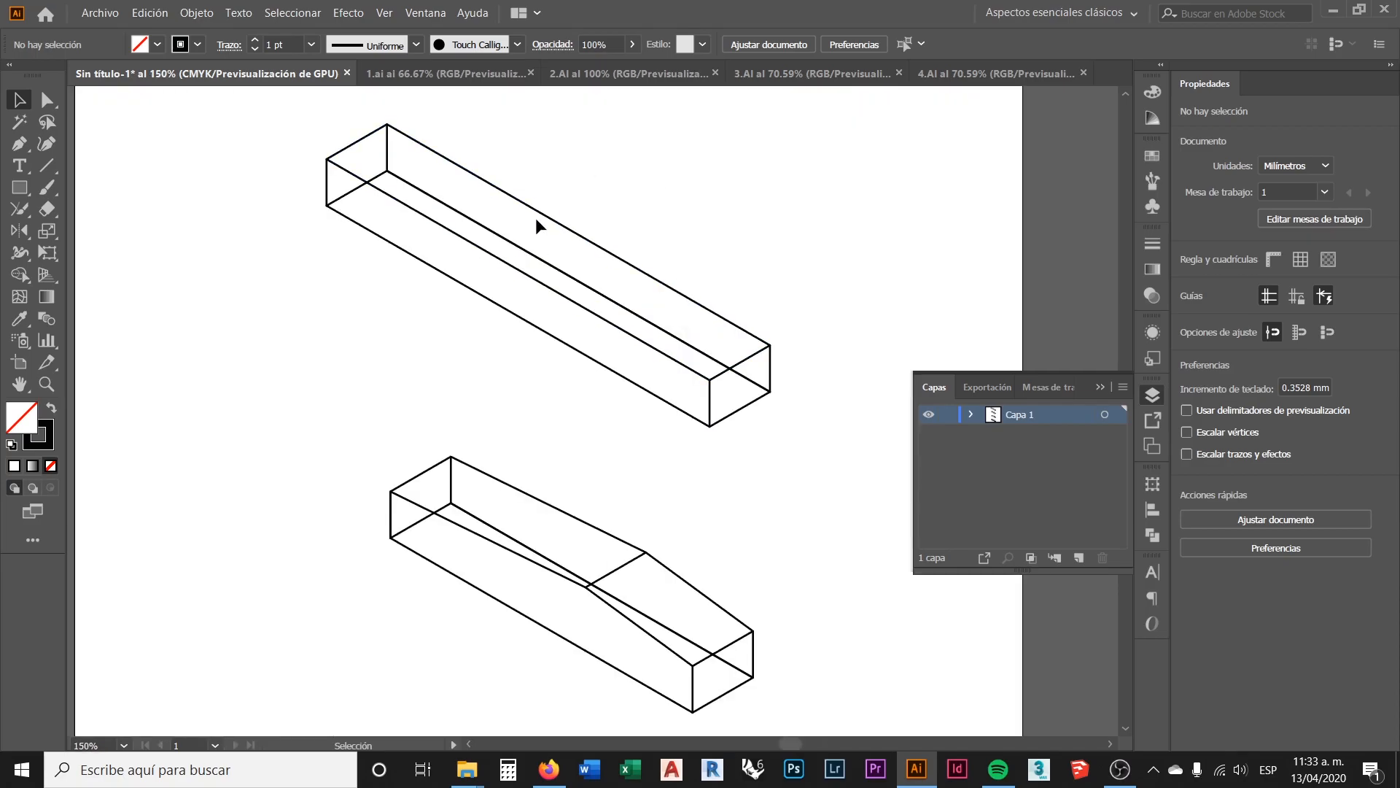
pyautogui.click(551, 219)
pyautogui.click(806, 233)
pyautogui.scroll(-5, 640, 284)
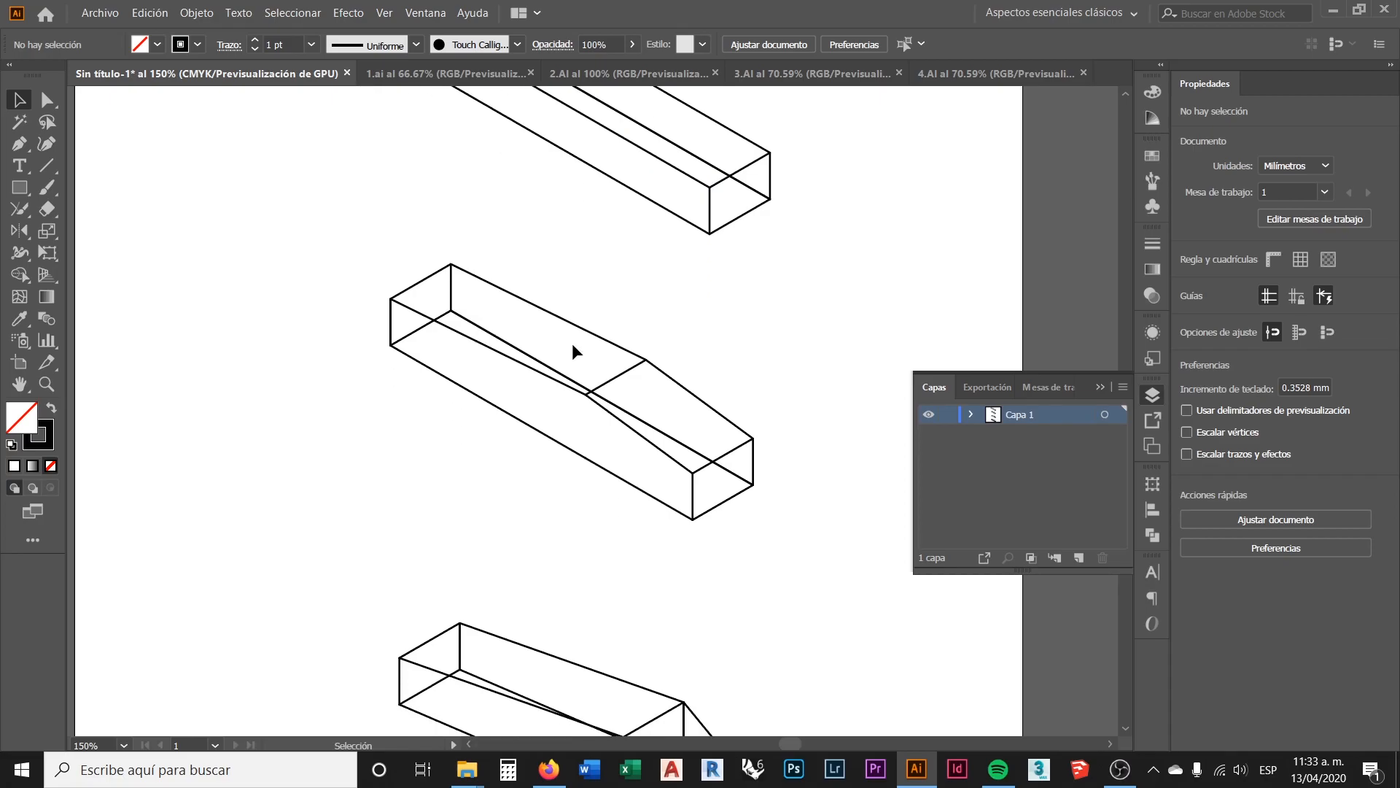
pyautogui.scroll(-2, 579, 342)
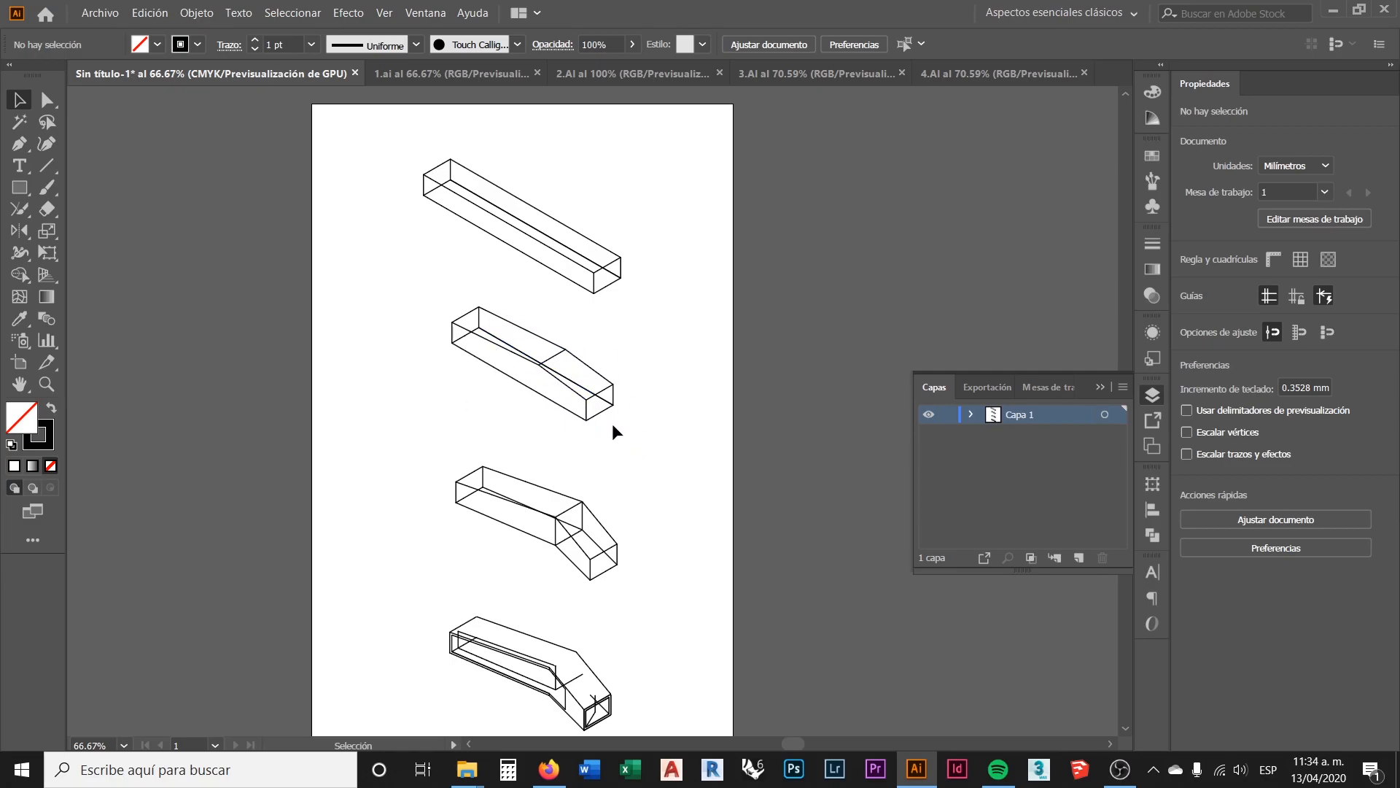
pyautogui.scroll(1, 635, 346)
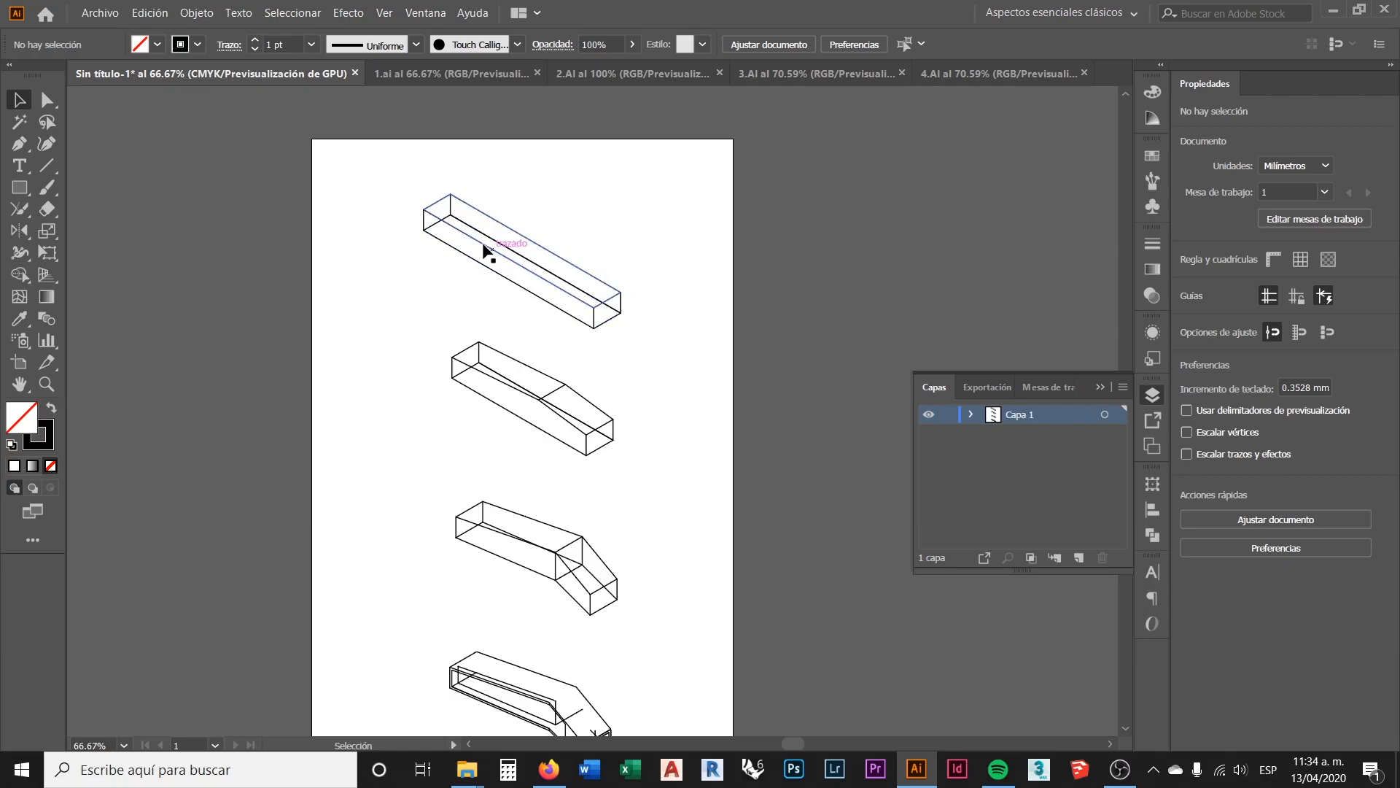
pyautogui.scroll(-1, 597, 316)
pyautogui.scroll(-2, 597, 316)
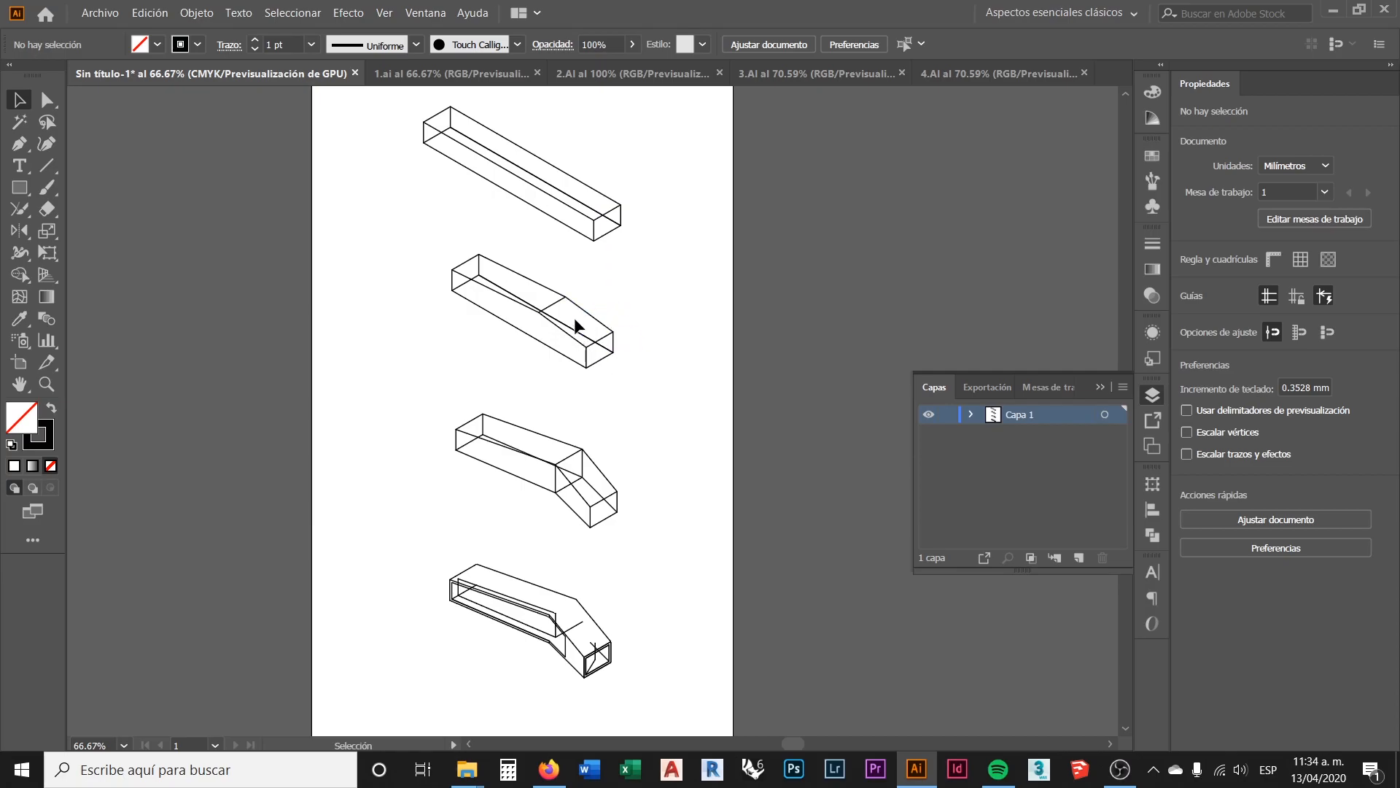
pyautogui.moveTo(584, 345); pyautogui.dragTo(586, 345)
pyautogui.scroll(1, 572, 557)
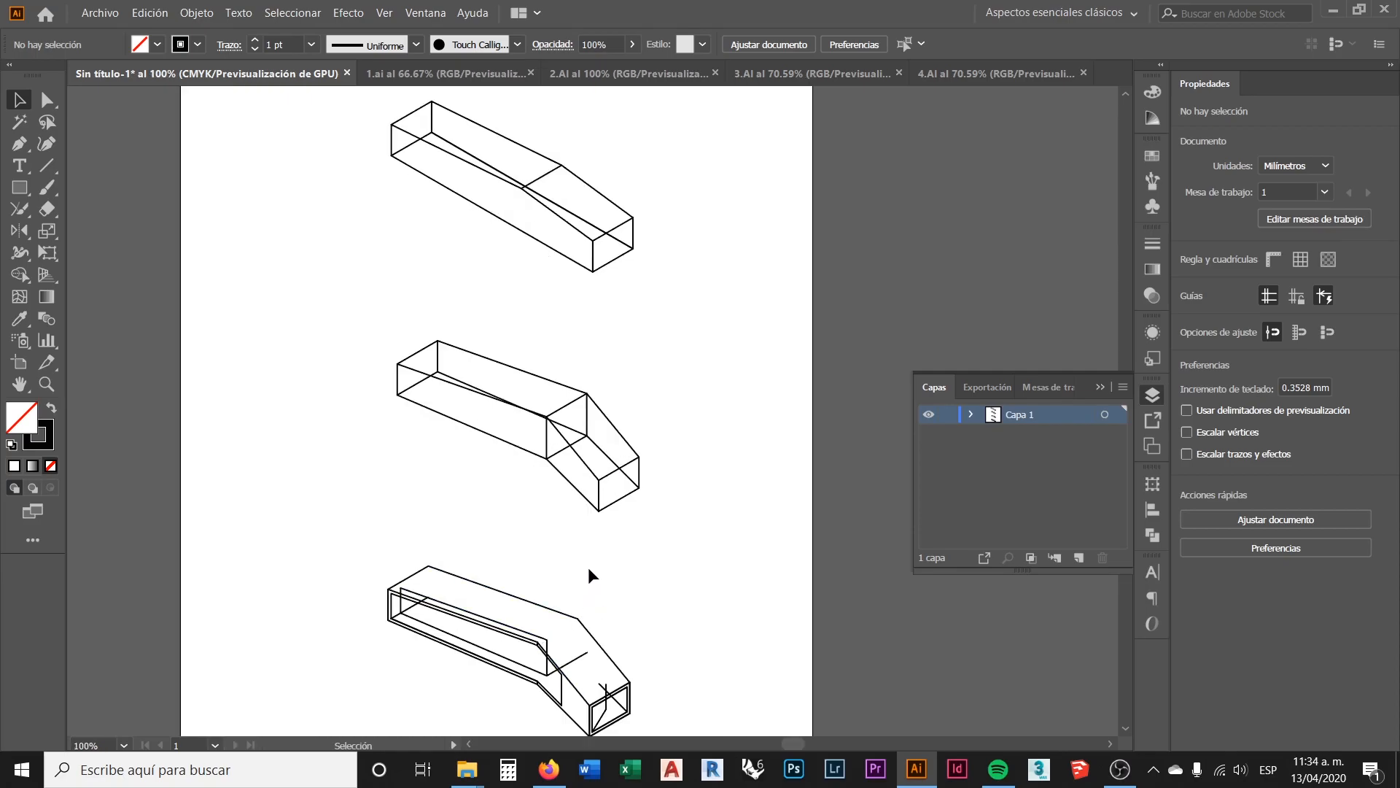
pyautogui.scroll(-1, 548, 486)
pyautogui.scroll(2, 575, 494)
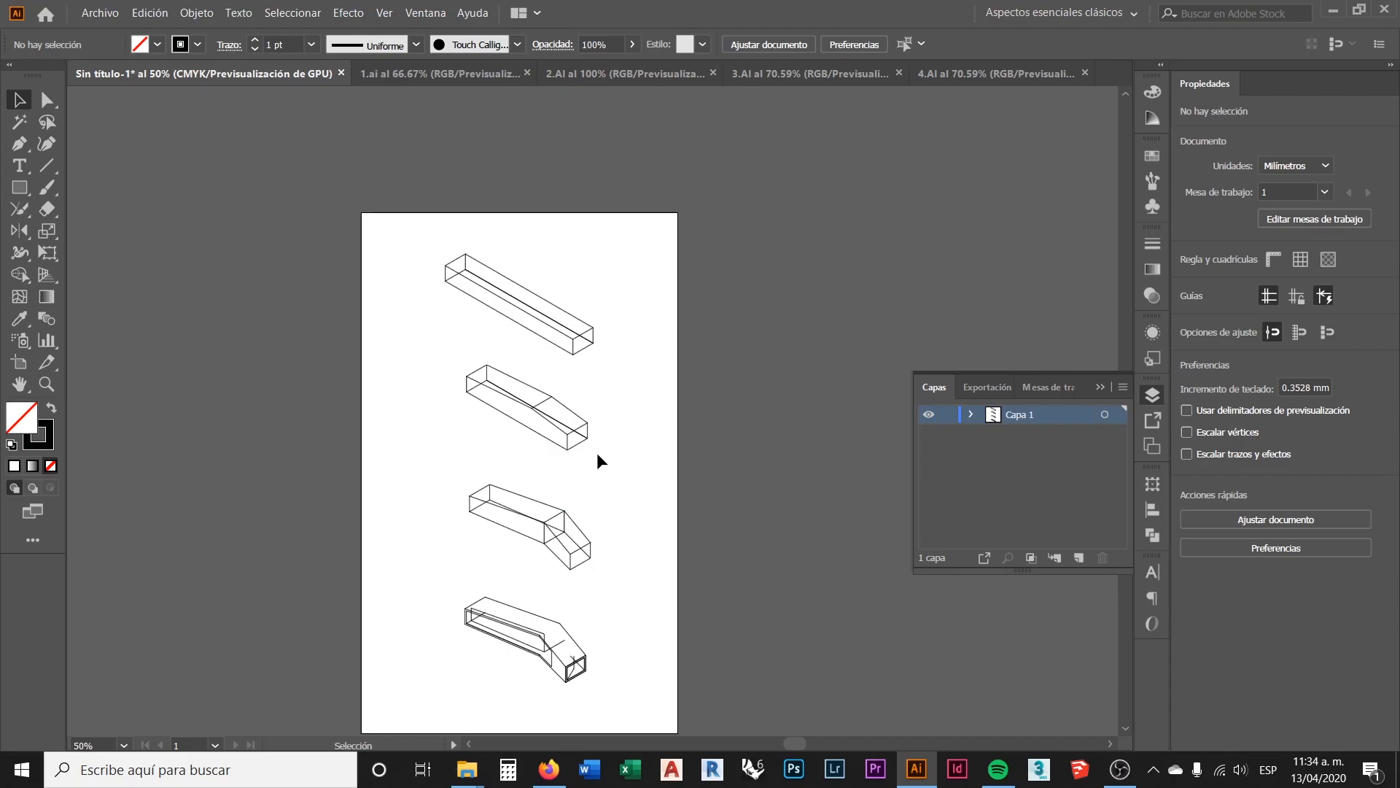
pyautogui.scroll(2, 547, 307)
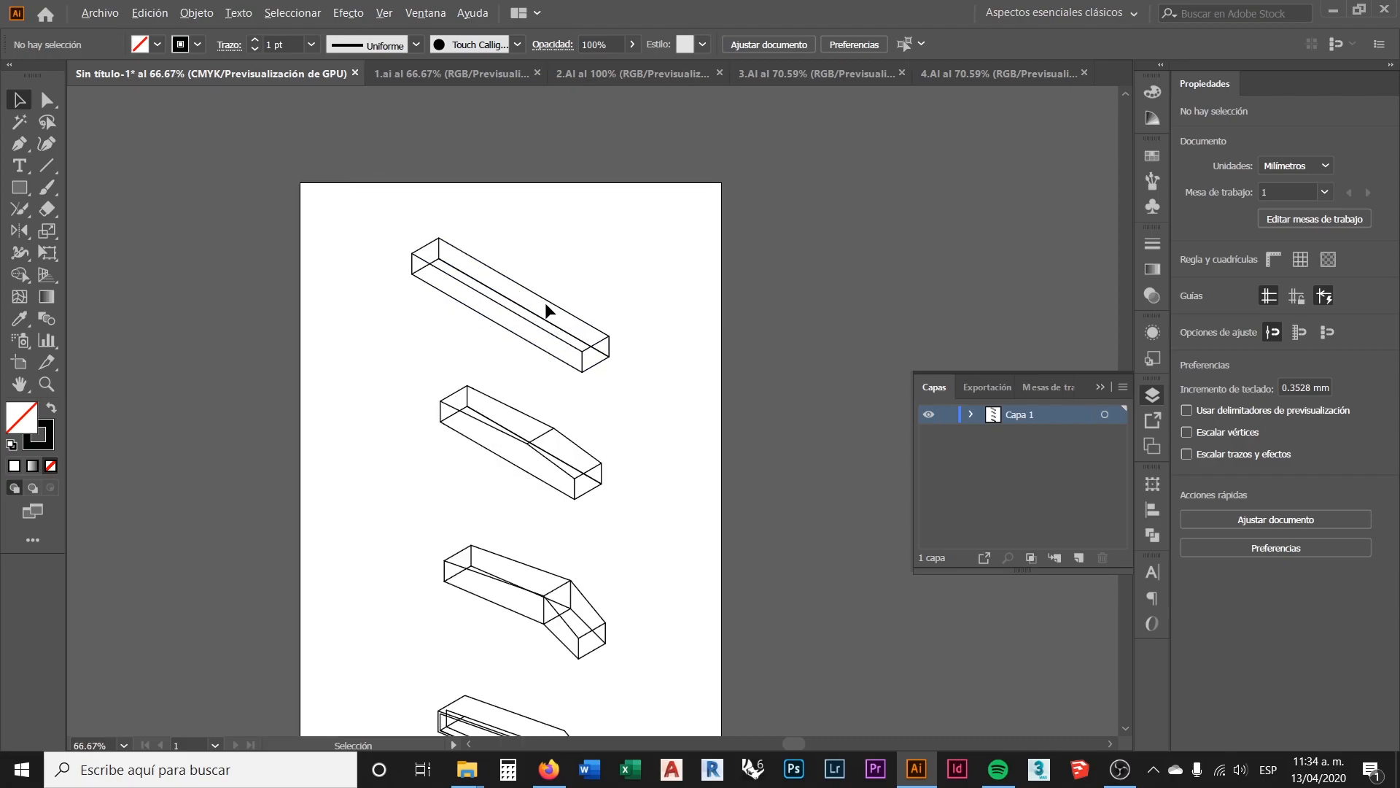
# Step: Select the straight bar's base outline to examine which edges form a single path, and clear the selection
pyautogui.click(531, 314)
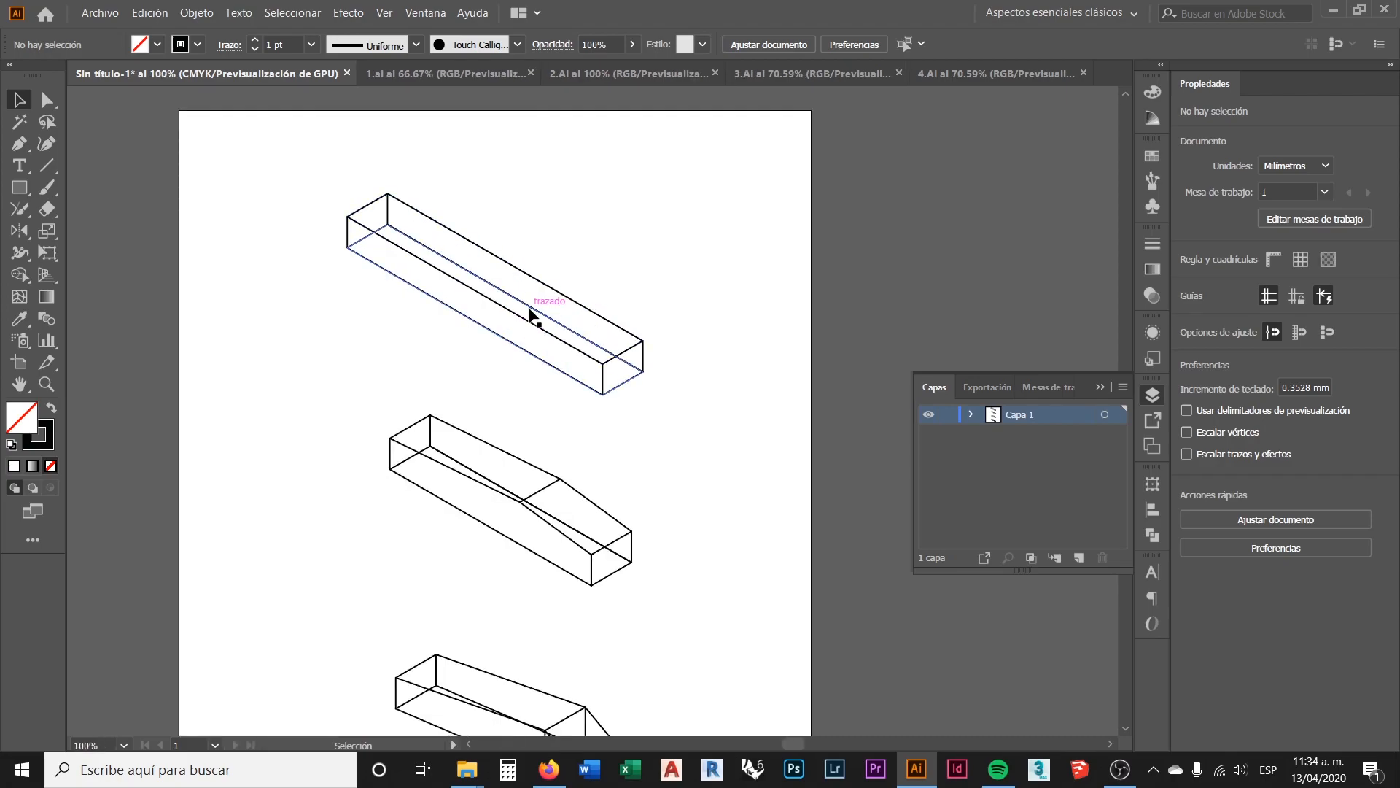
pyautogui.click(682, 218)
pyautogui.scroll(1, 479, 273)
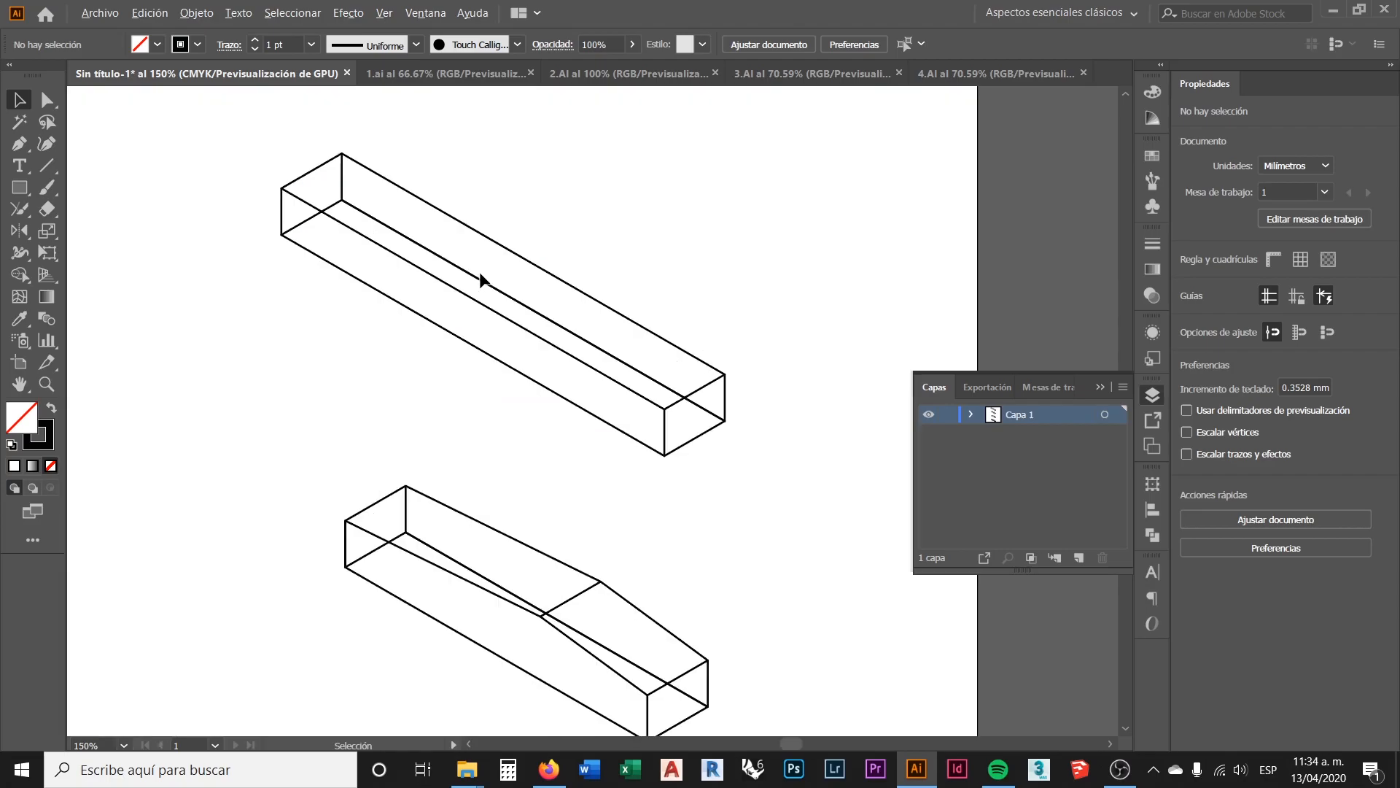
pyautogui.click(439, 328)
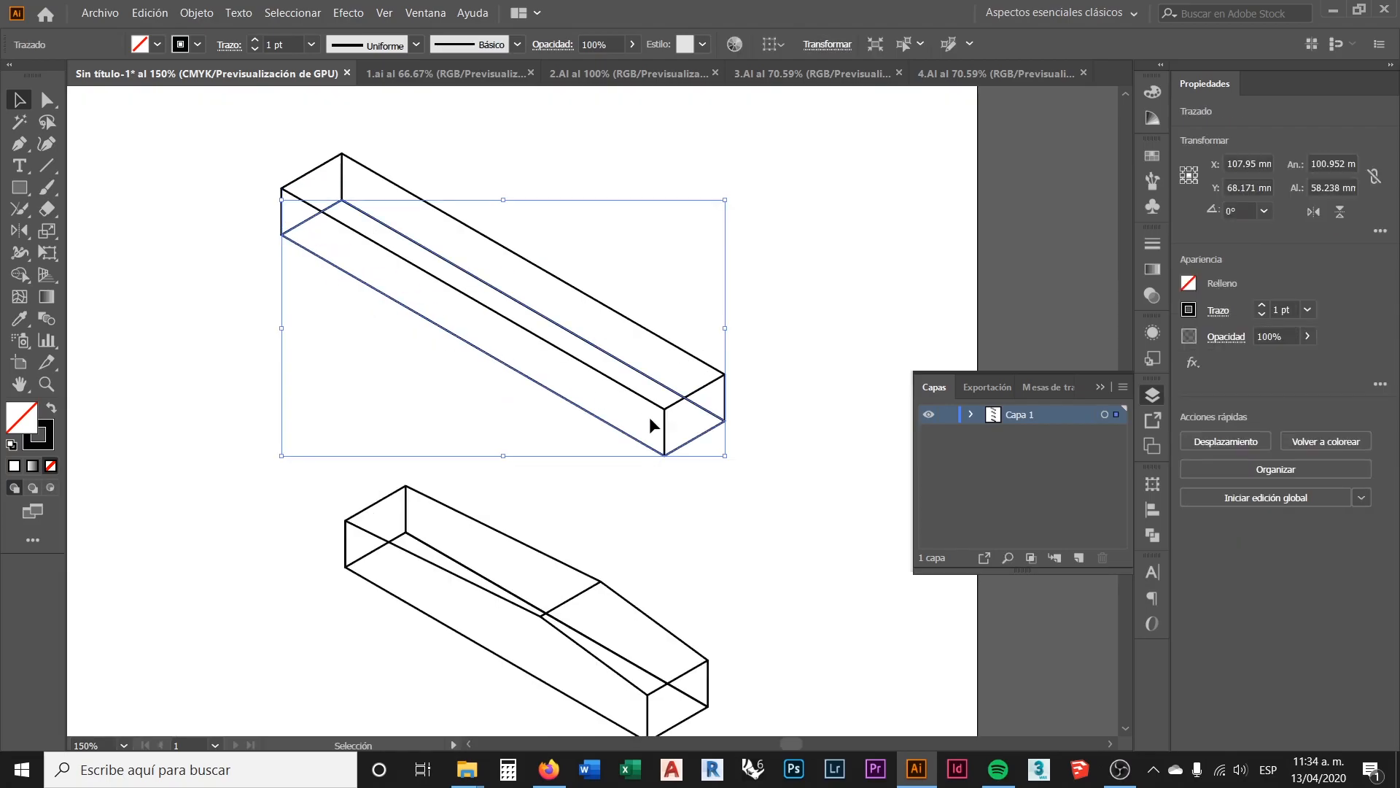
pyautogui.click(772, 332)
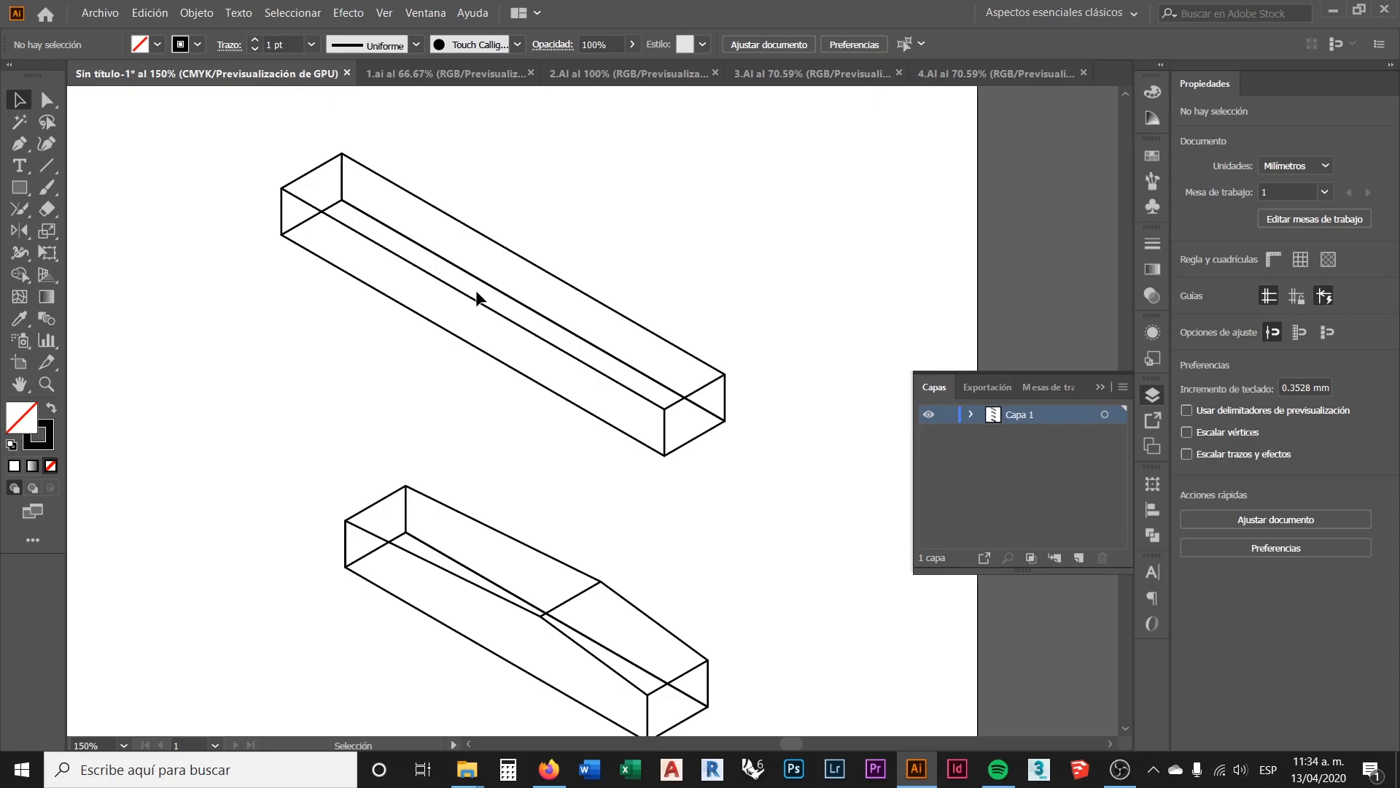
pyautogui.click(363, 283)
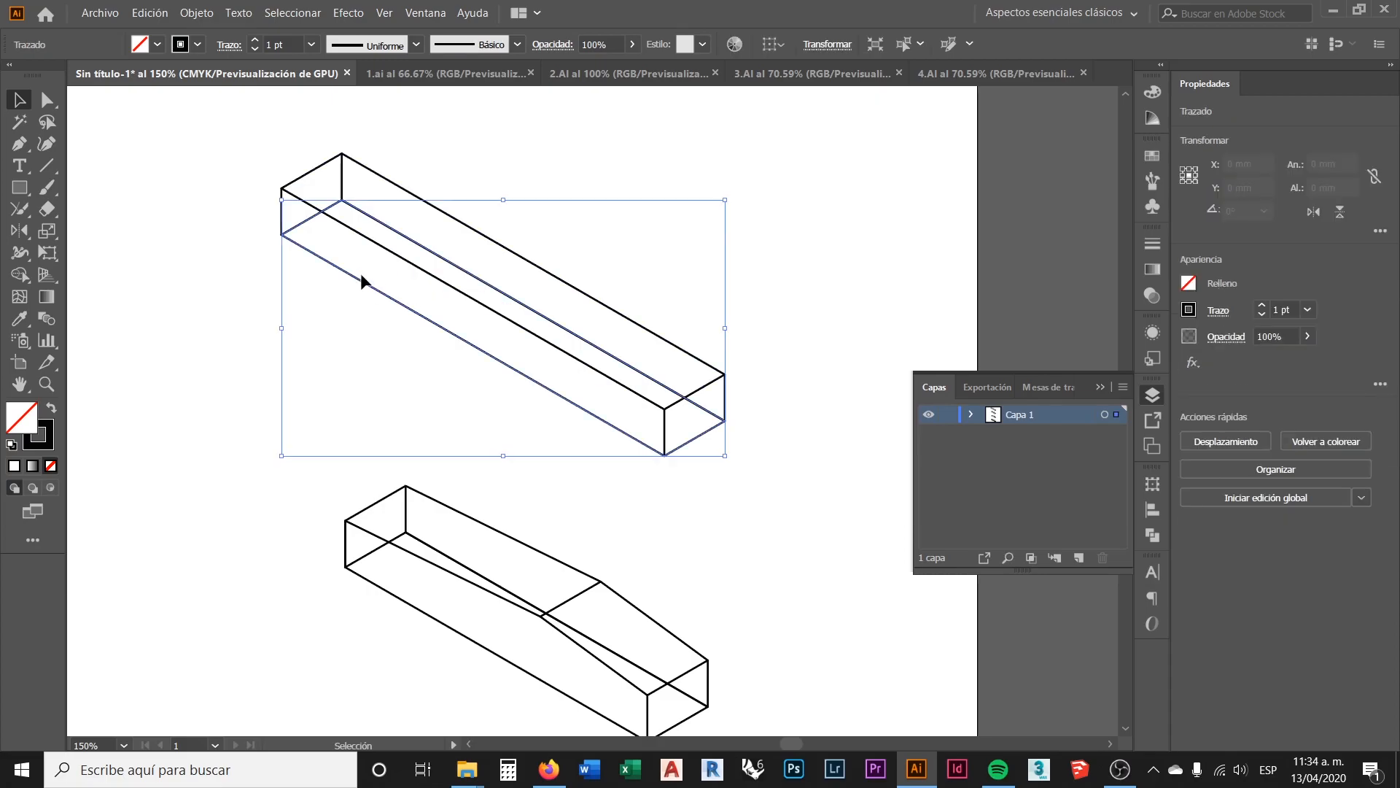
pyautogui.click(613, 162)
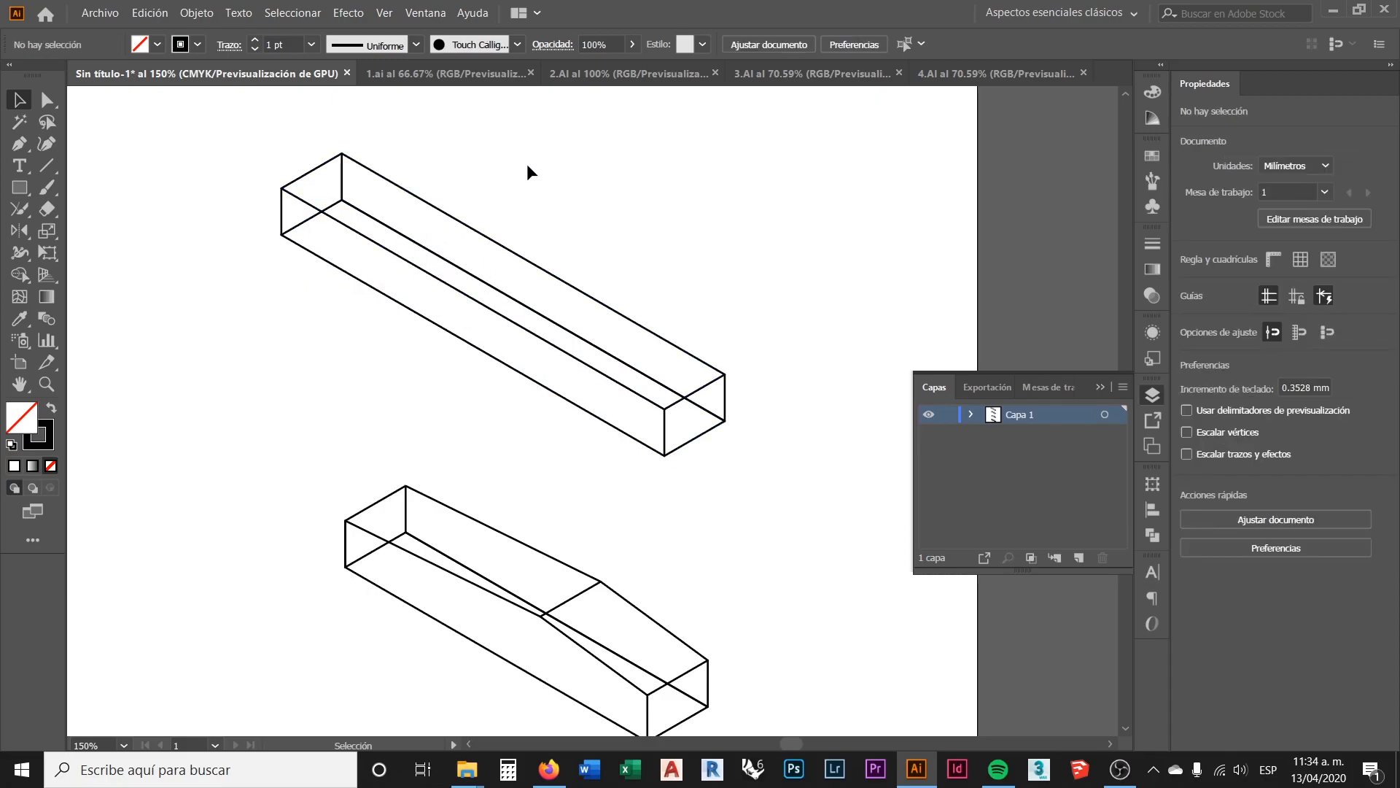
pyautogui.scroll(2, 605, 213)
pyautogui.scroll(1, 383, 244)
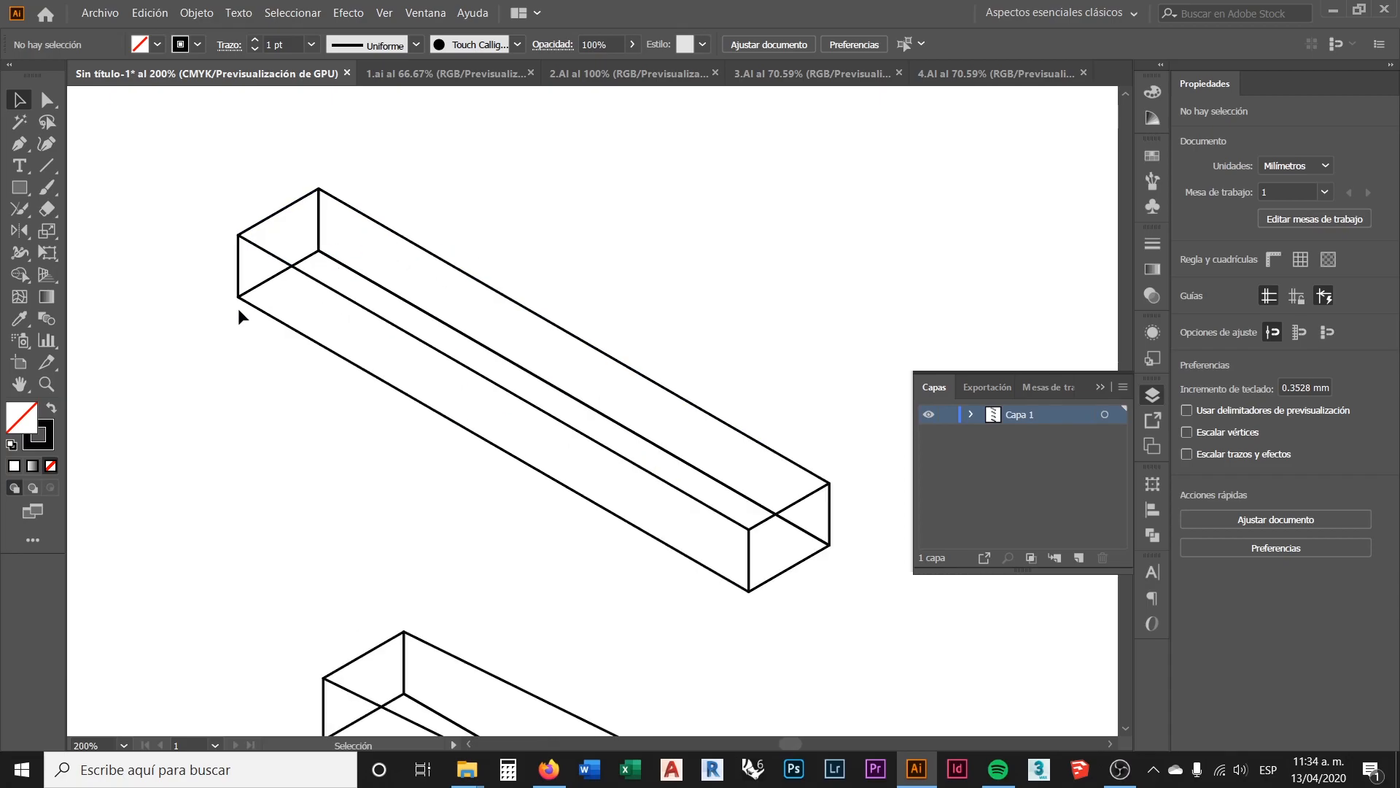
pyautogui.scroll(-3, 226, 295)
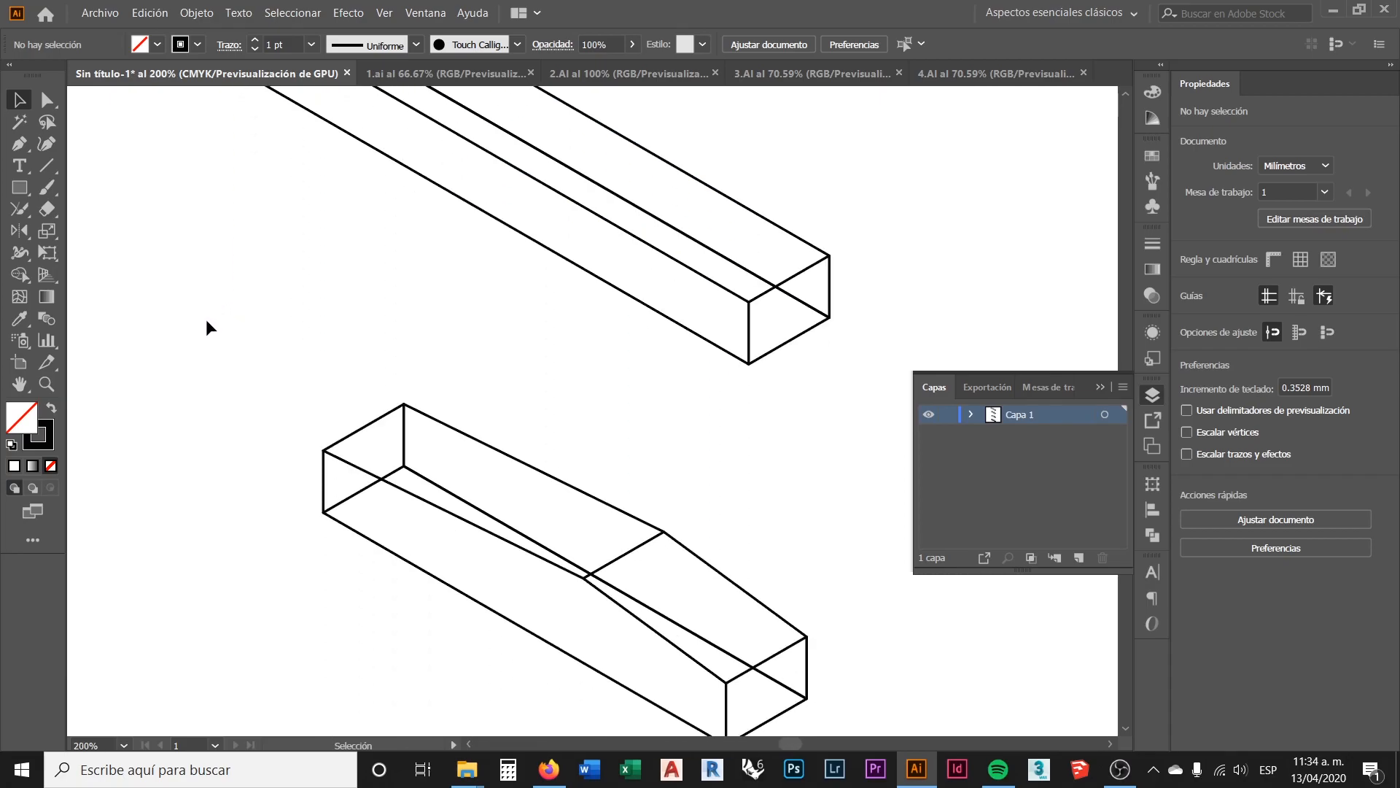
pyautogui.scroll(2, 251, 315)
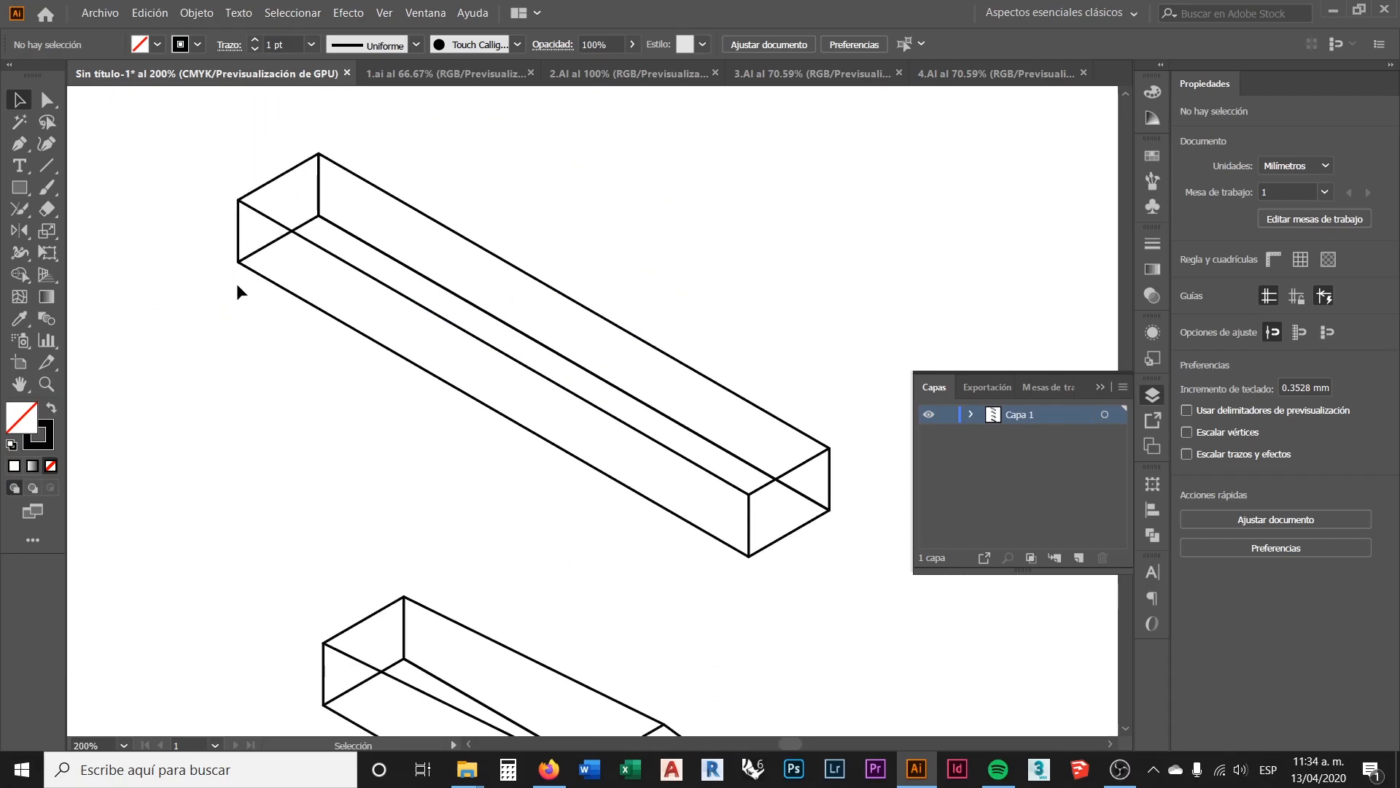
pyautogui.click(282, 289)
pyautogui.click(183, 283)
pyautogui.click(261, 277)
pyautogui.click(213, 294)
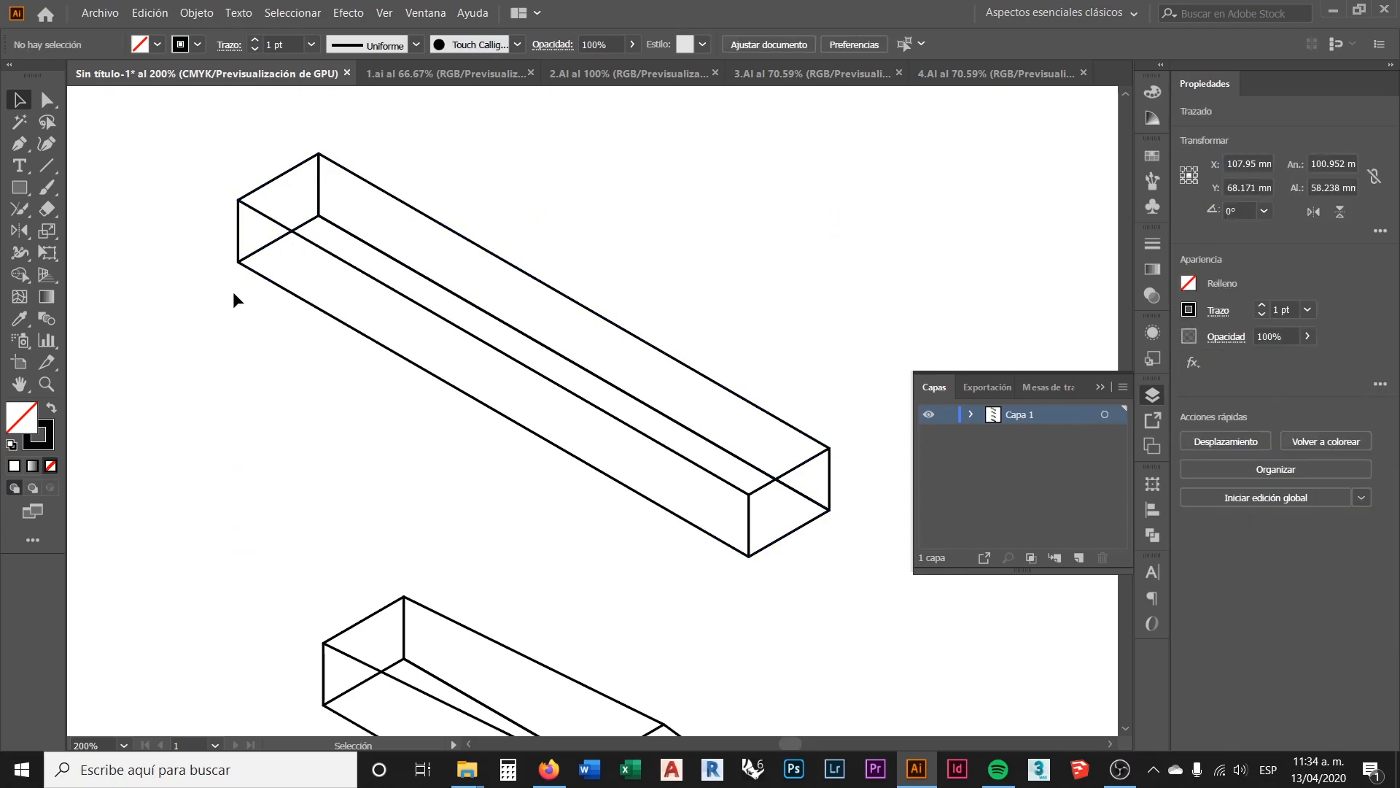
# Step: Try to cut the straight bar's base outline with the Scissors tool at its left corner
pyautogui.scroll(3, 260, 251)
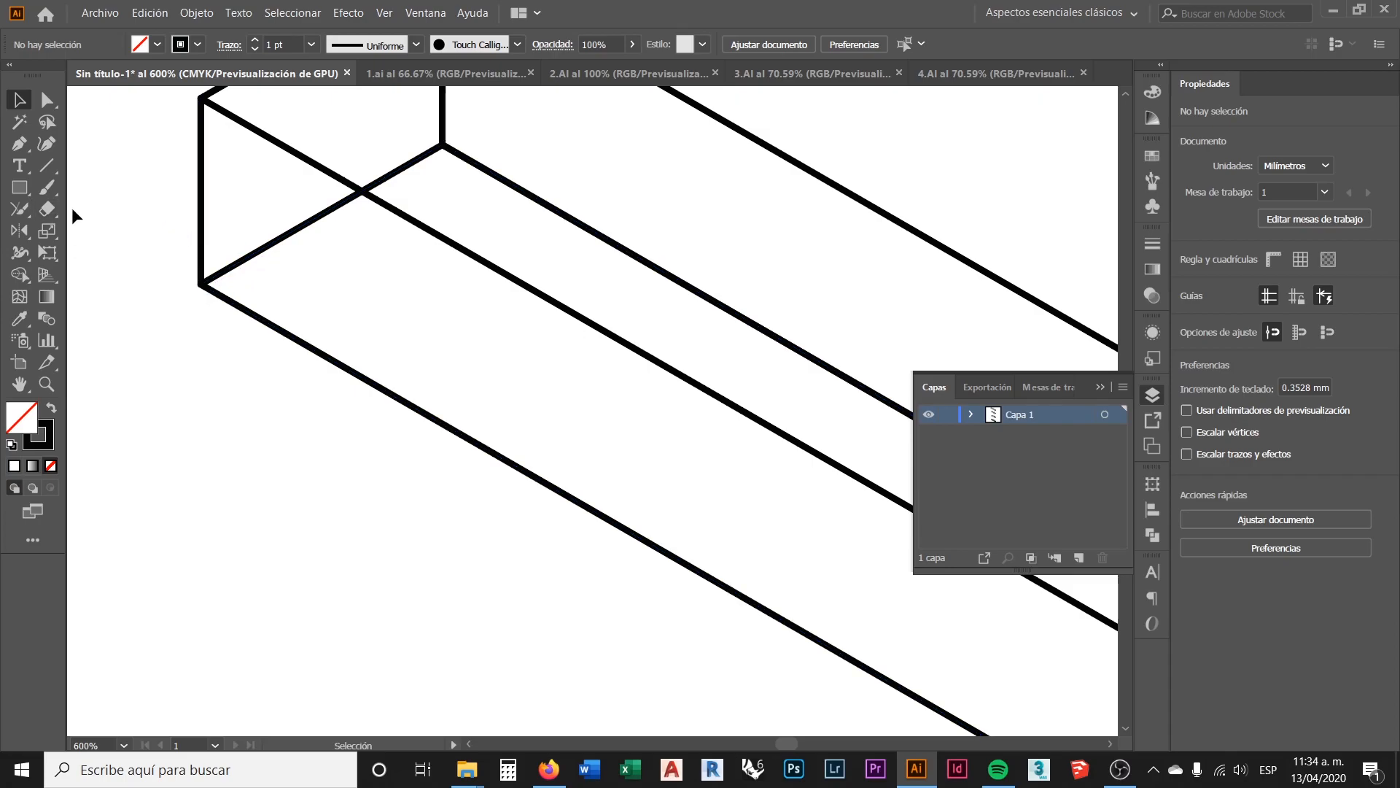
pyautogui.click(46, 208)
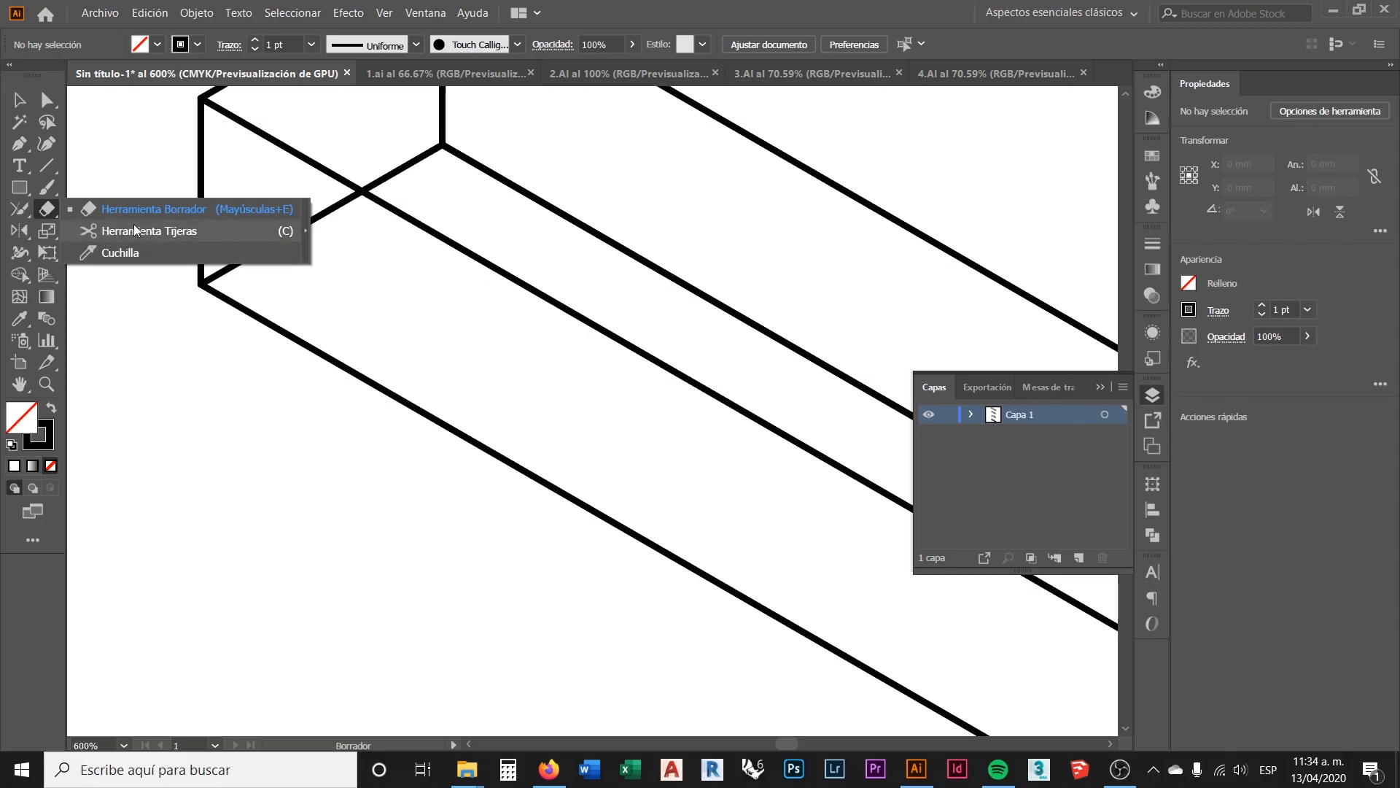
pyautogui.click(135, 231)
pyautogui.click(202, 284)
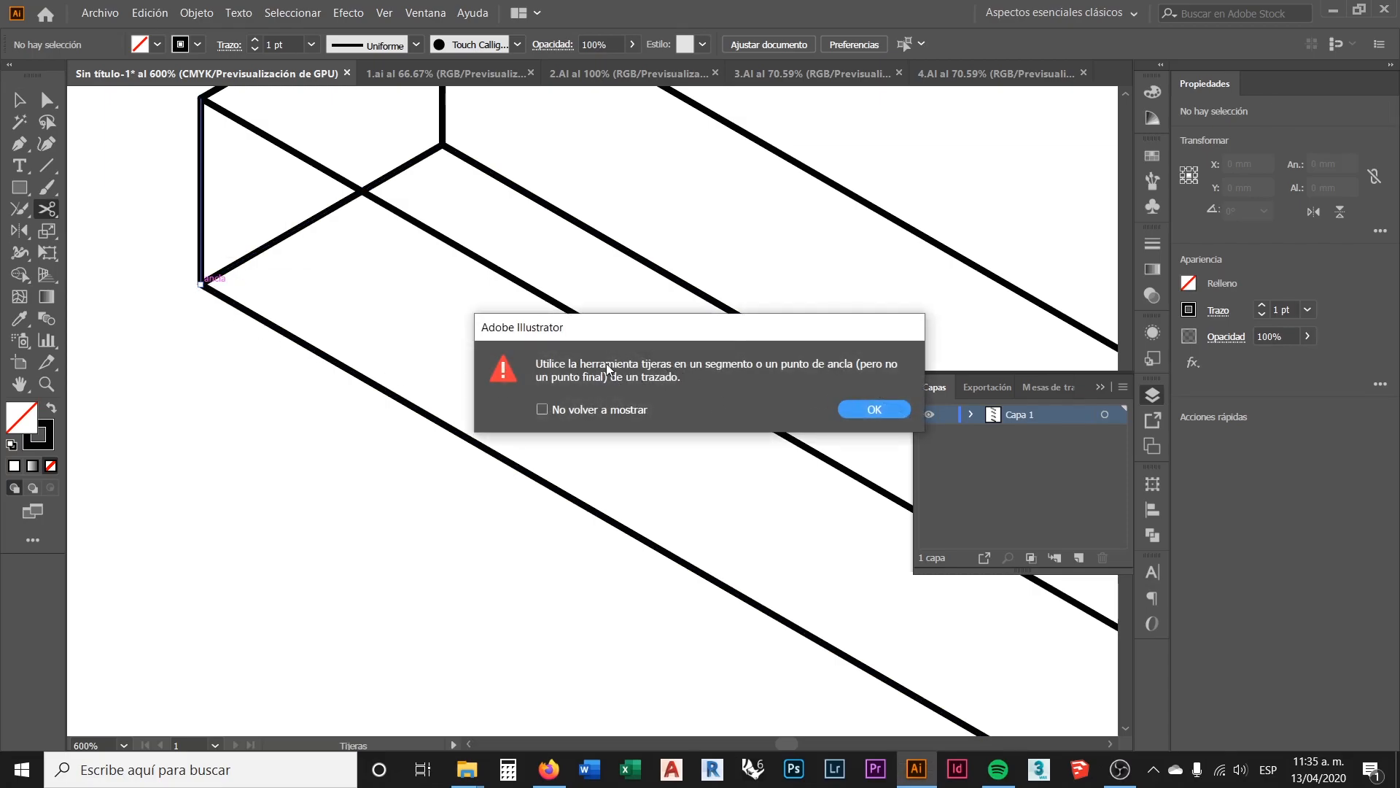
pyautogui.click(856, 410)
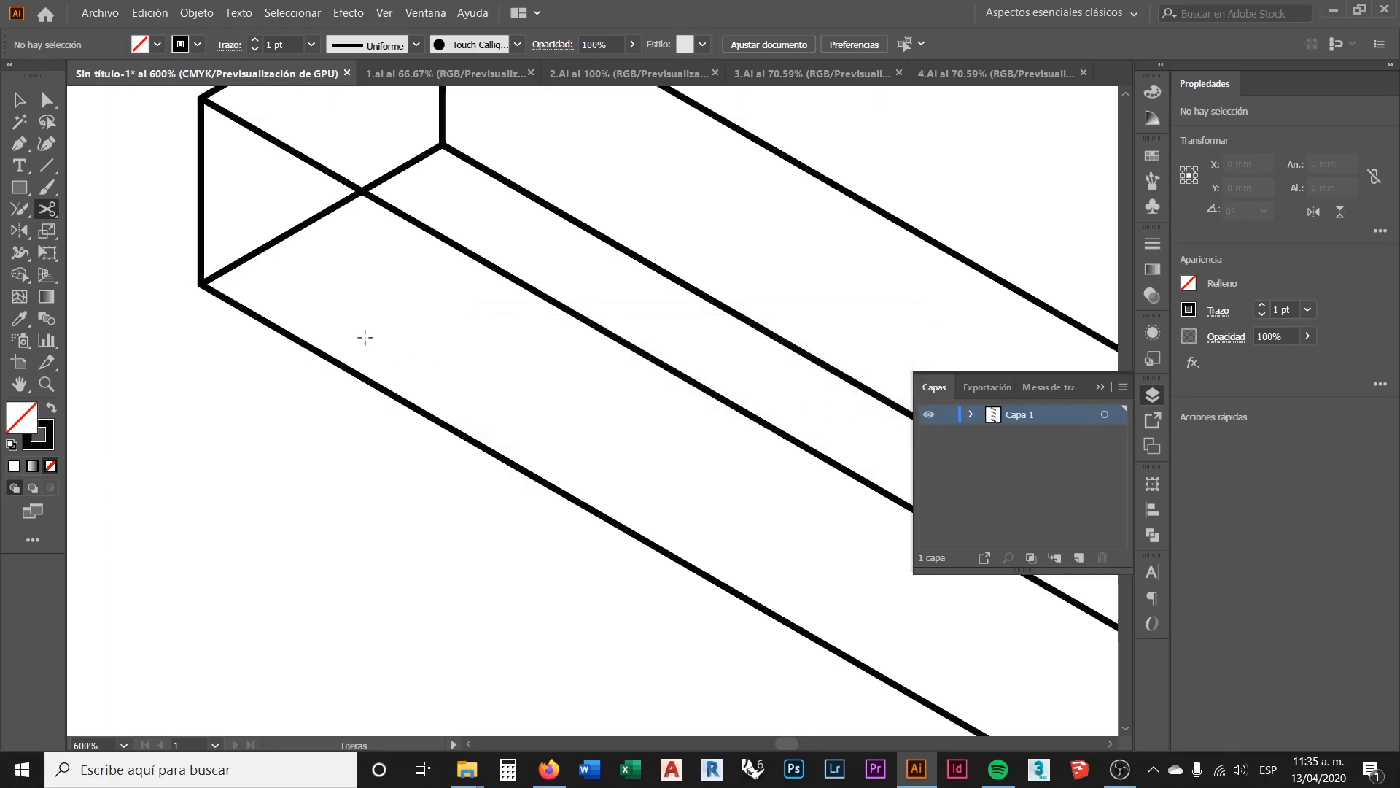
# Step: Move the straight bar's left vertical edge slightly outward and cut the exposed left corner of the base outline with the Scissors tool
pyautogui.scroll(2, 372, 334)
pyautogui.click(17, 100)
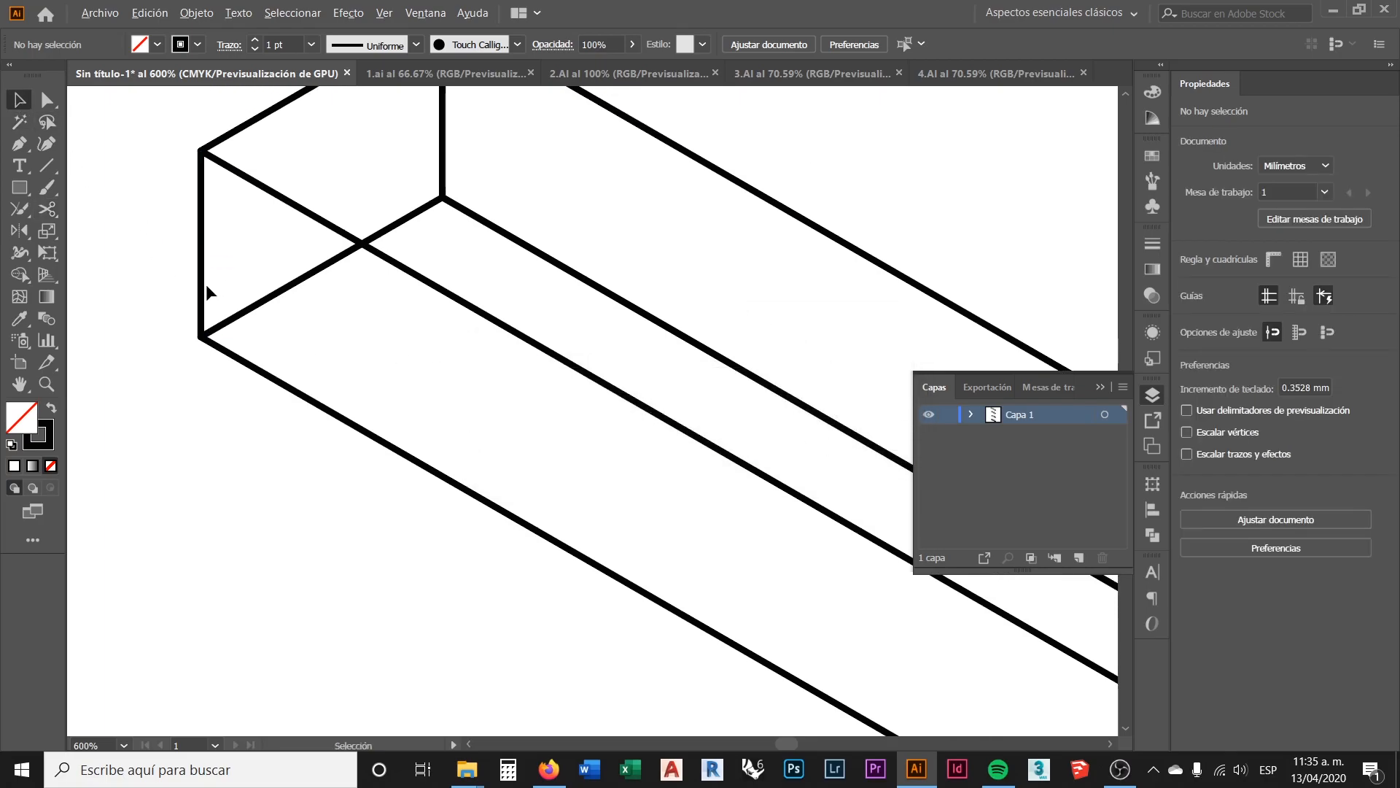
pyautogui.scroll(2, 209, 292)
pyautogui.click(197, 299)
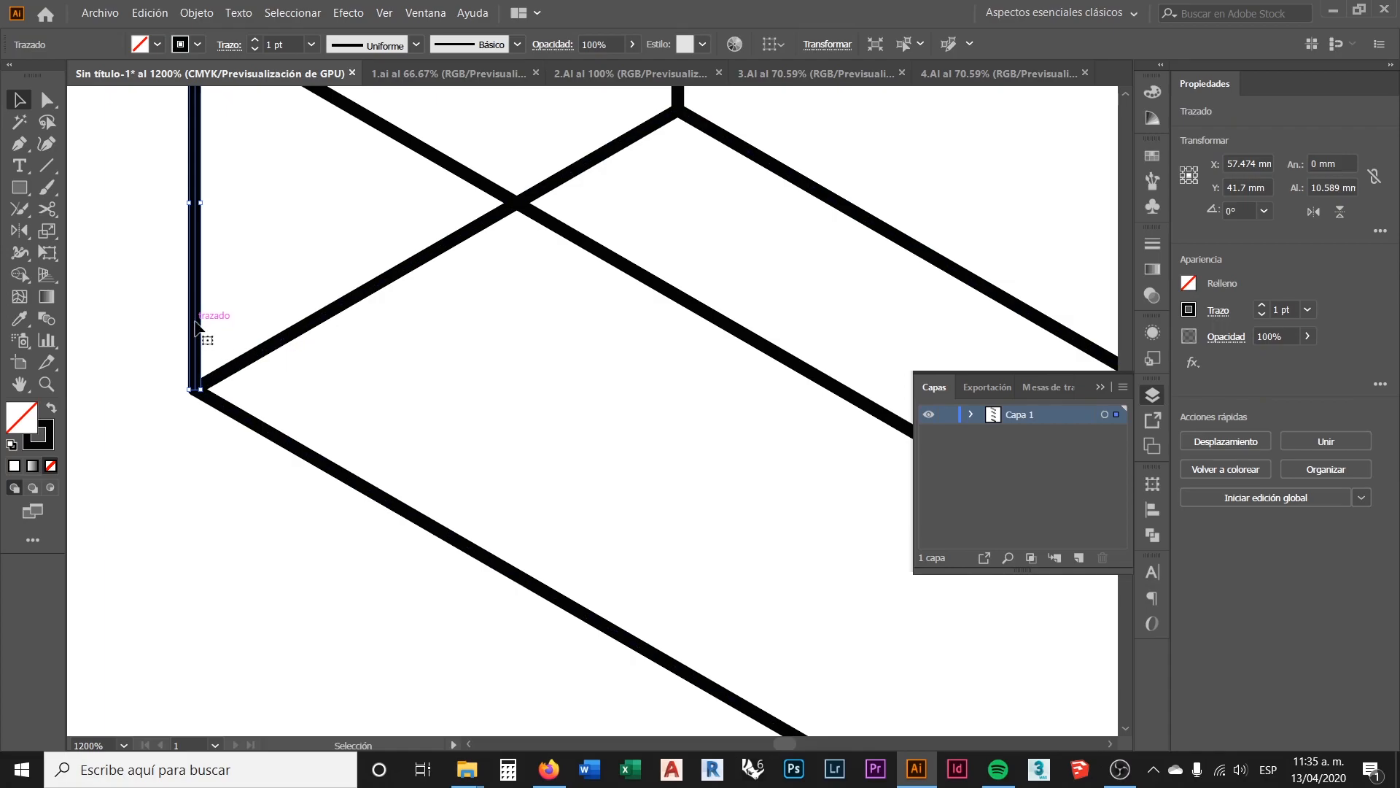
pyautogui.moveTo(195, 326); pyautogui.dragTo(156, 316)
pyautogui.click(219, 343)
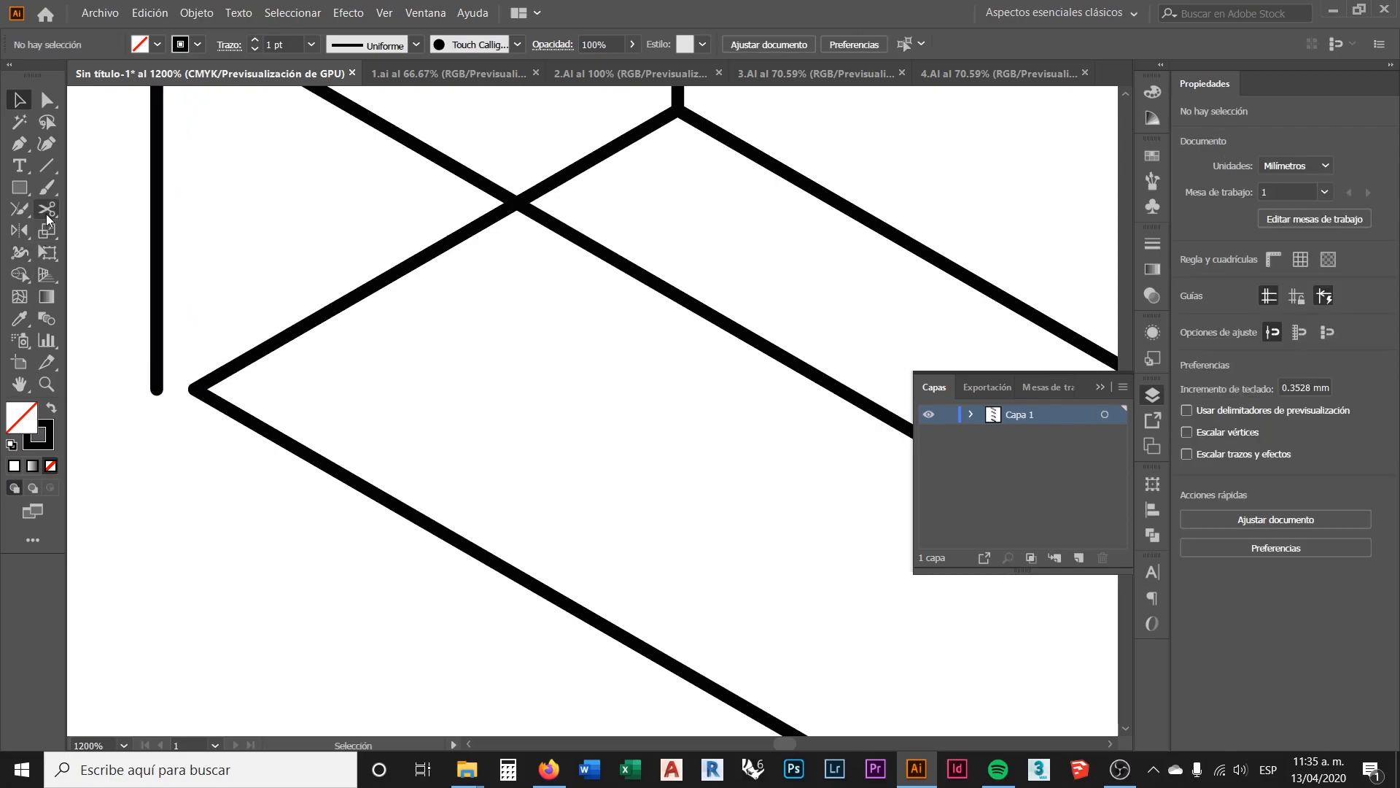
pyautogui.click(46, 210)
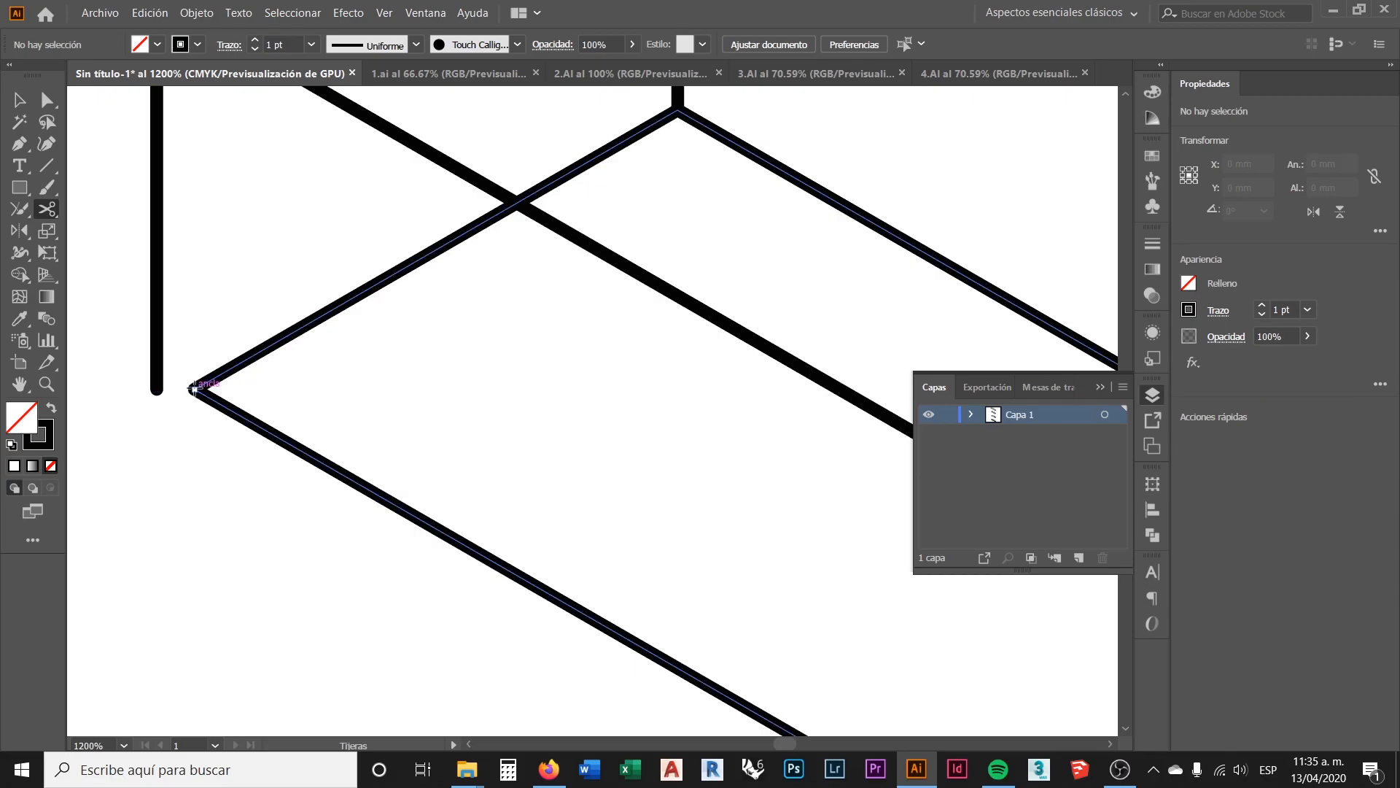
pyautogui.click(194, 388)
# Step: Move the straight bar's rightmost vertical edge about 1 mm outward, clear of the base outline's right corner
pyautogui.scroll(-3, 197, 297)
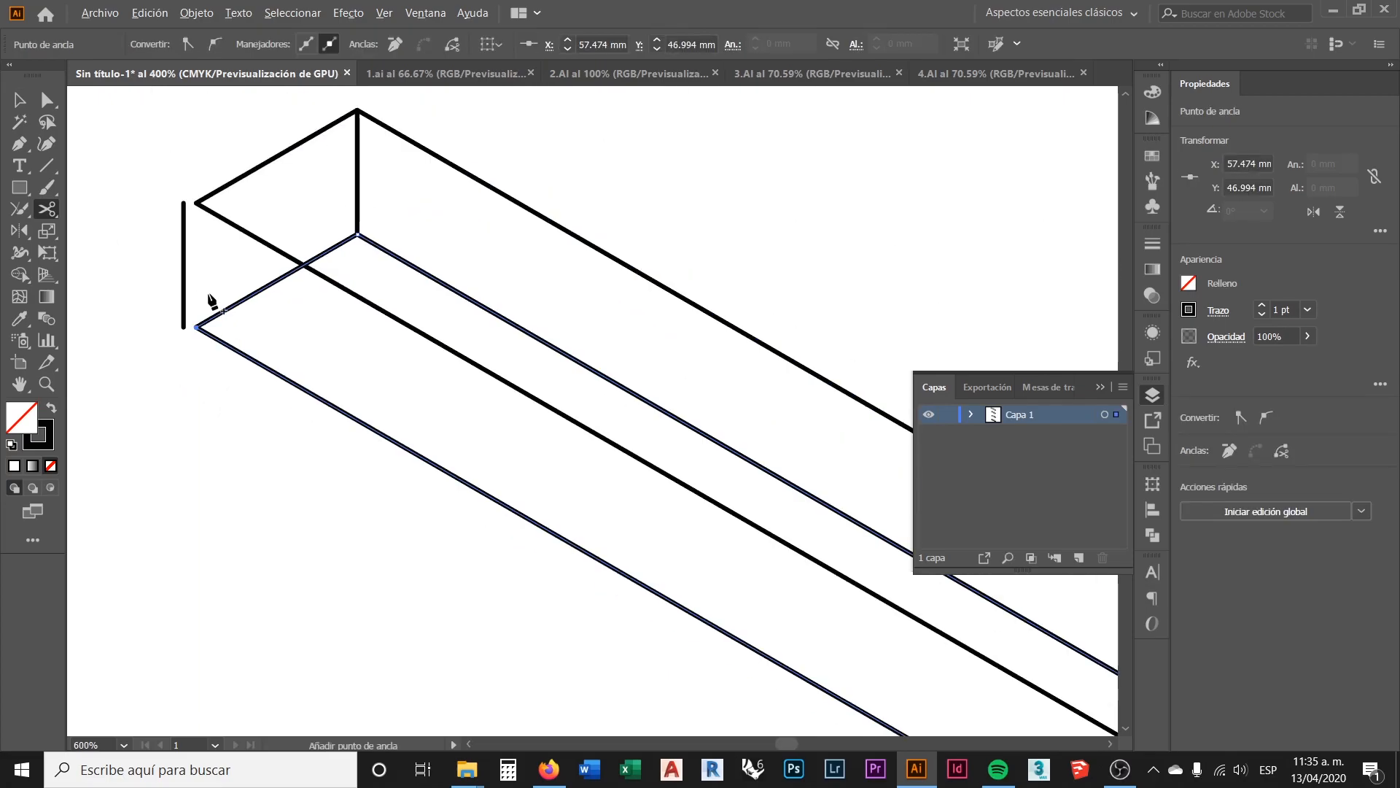
pyautogui.scroll(-3, 270, 270)
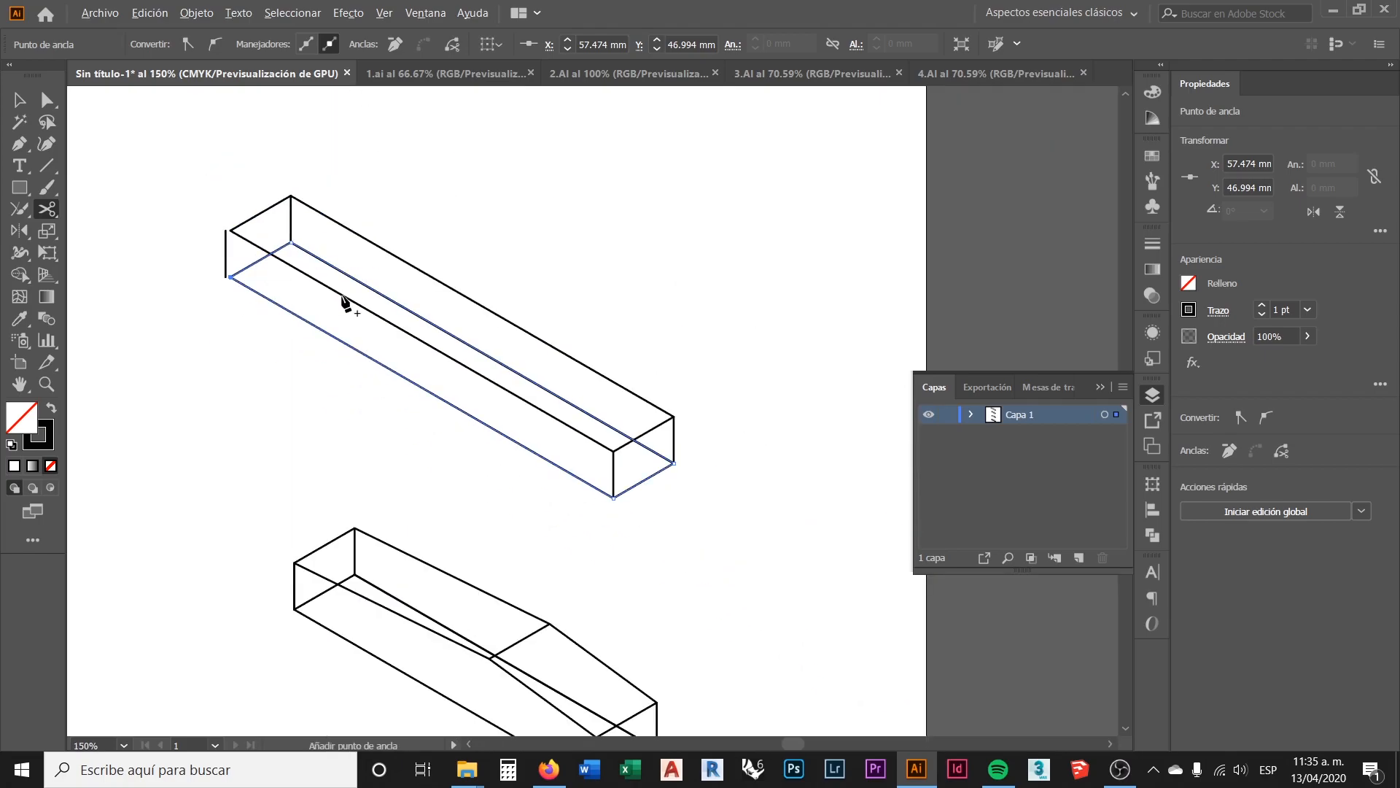
pyautogui.scroll(5, 667, 490)
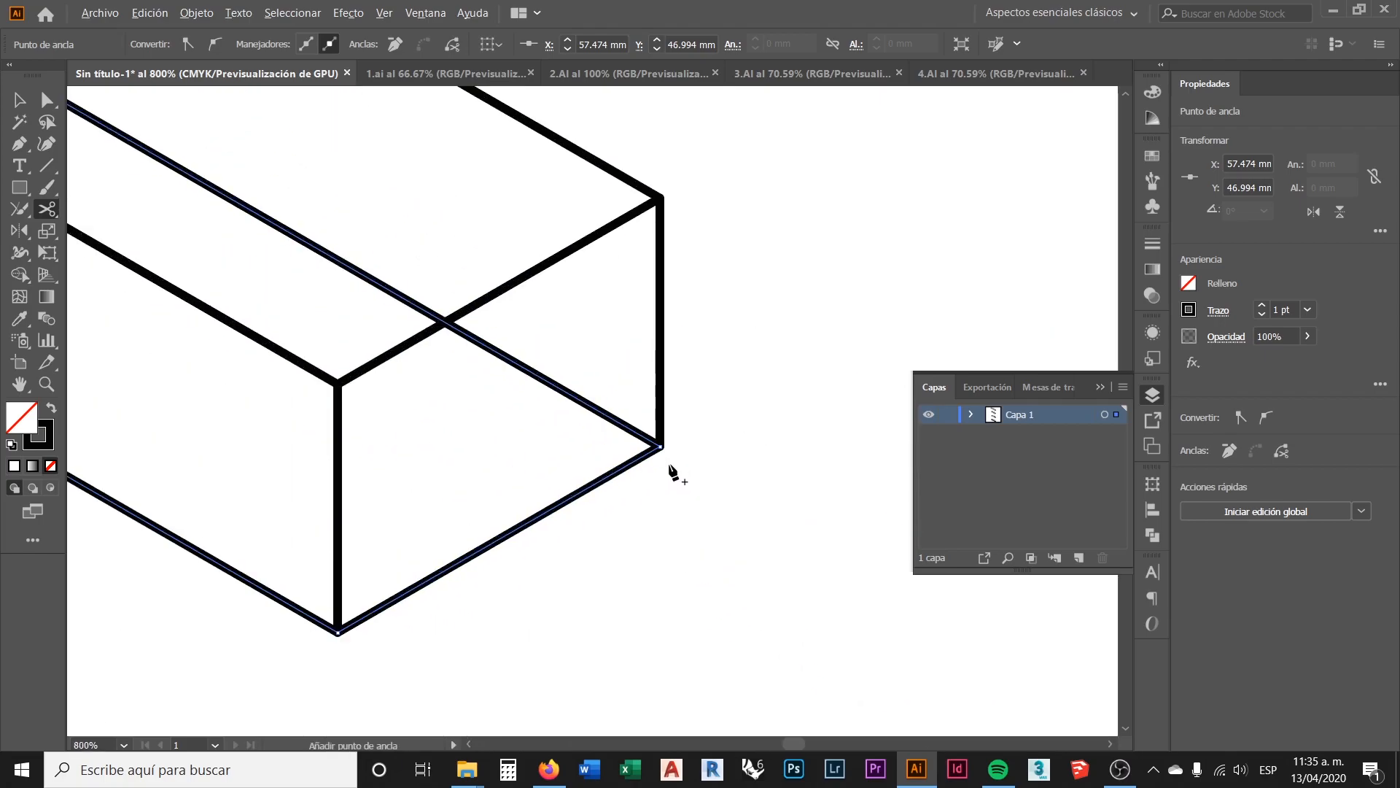
pyautogui.click(28, 108)
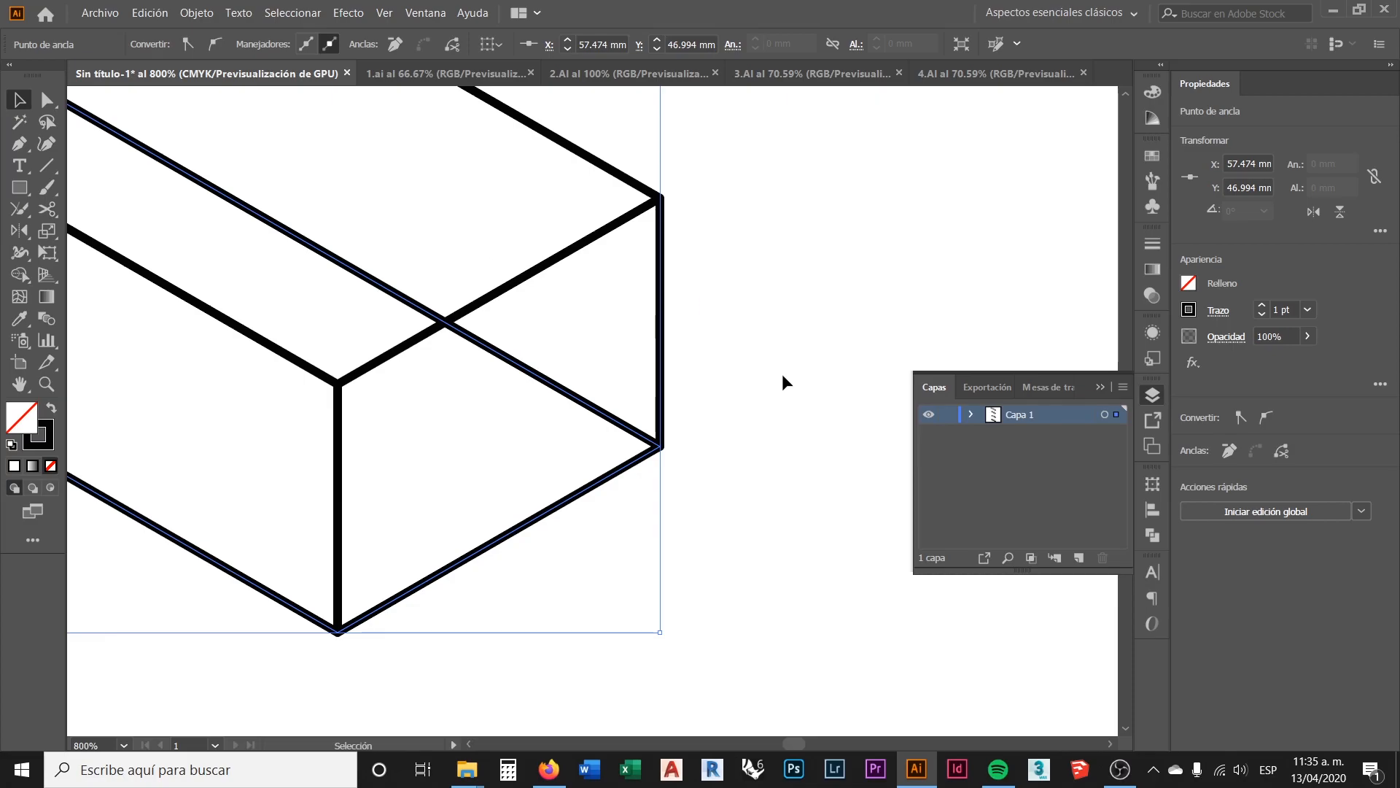
pyautogui.scroll(2, 660, 446)
pyautogui.moveTo(659, 427); pyautogui.dragTo(705, 426)
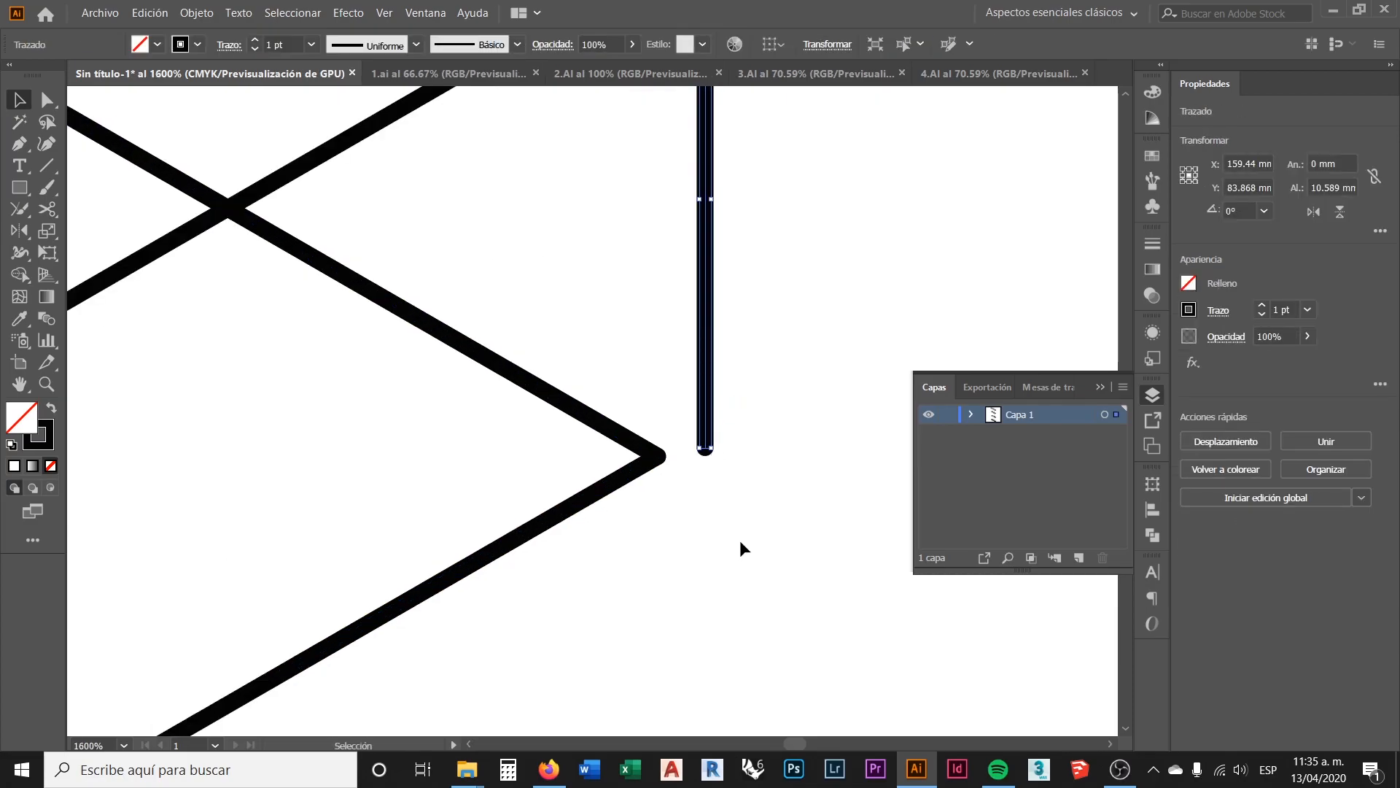
pyautogui.click(738, 541)
# Step: Cut the straight bar's base outline at its right corner with the Scissors tool and clear the selection
pyautogui.click(44, 210)
pyautogui.click(658, 456)
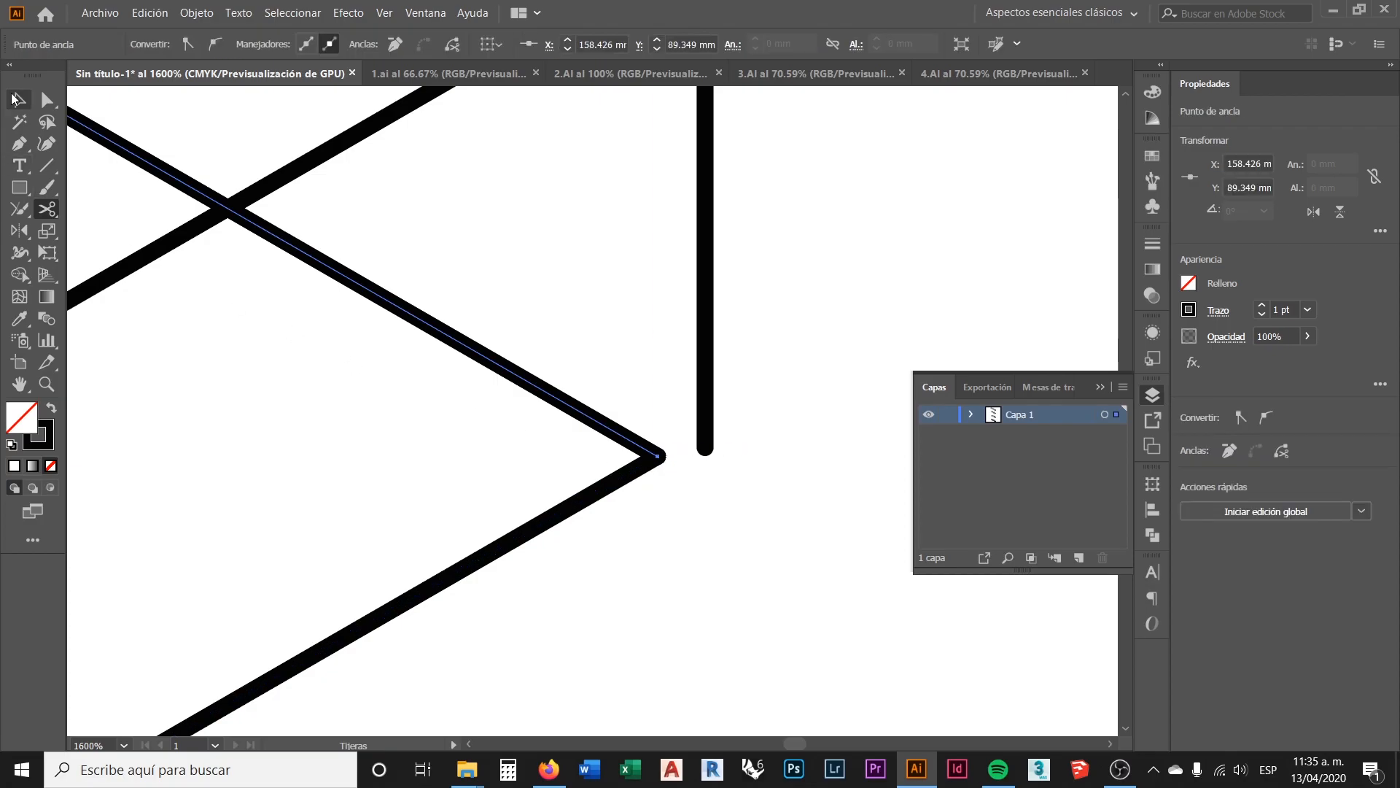
pyautogui.click(18, 100)
pyautogui.click(748, 531)
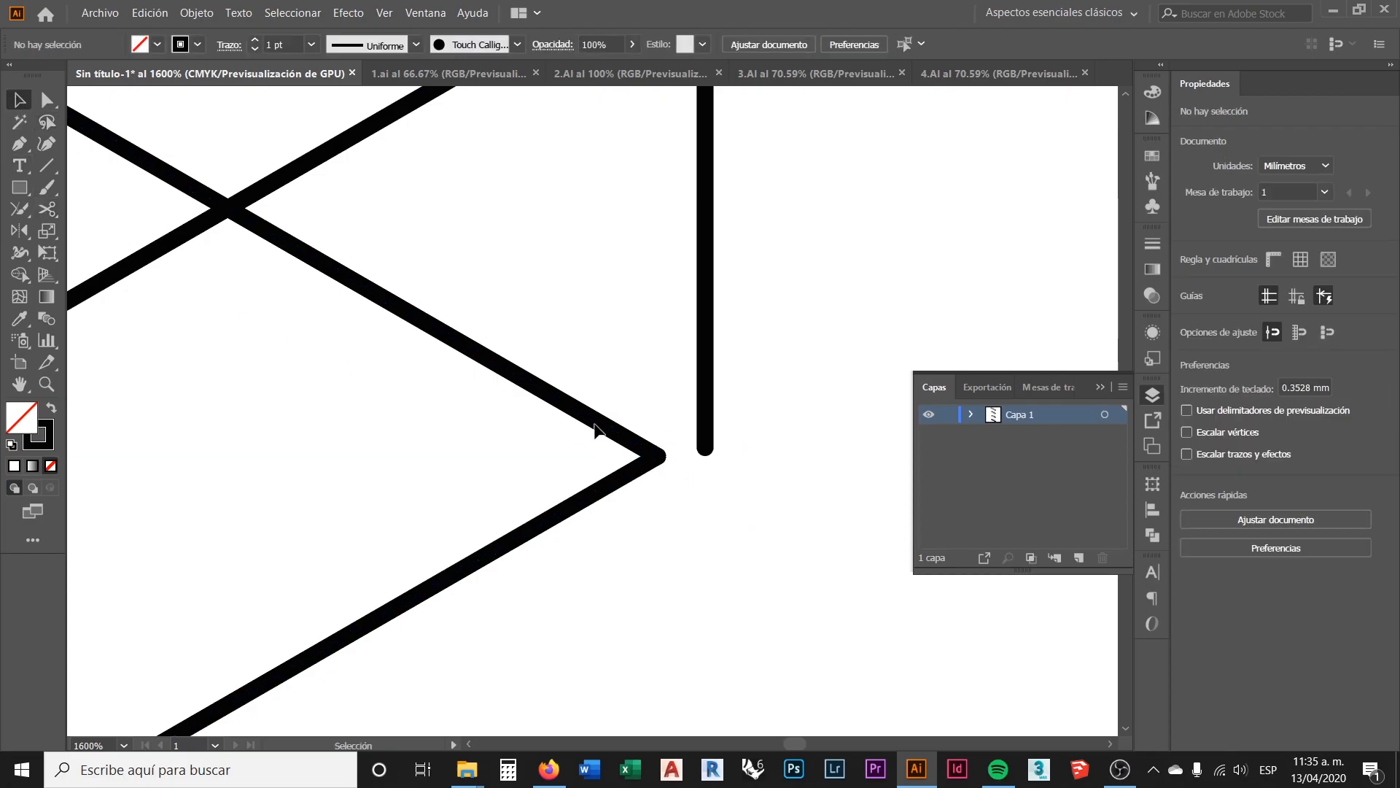
# Step: Select the straight bar's rear base edges, the path between the two cut corners
pyautogui.click(595, 422)
pyautogui.scroll(-4, 750, 509)
pyautogui.scroll(-2, 729, 498)
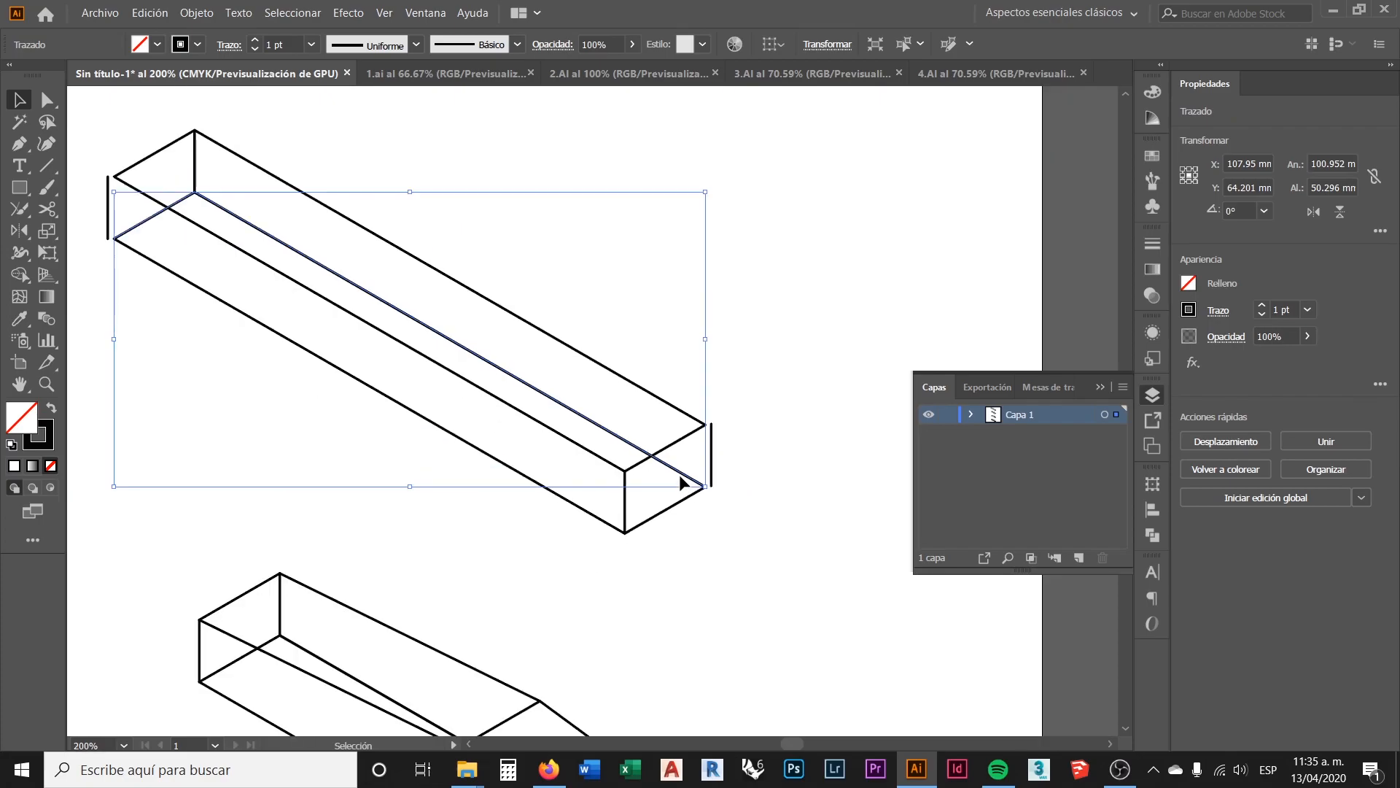
pyautogui.scroll(1, 281, 316)
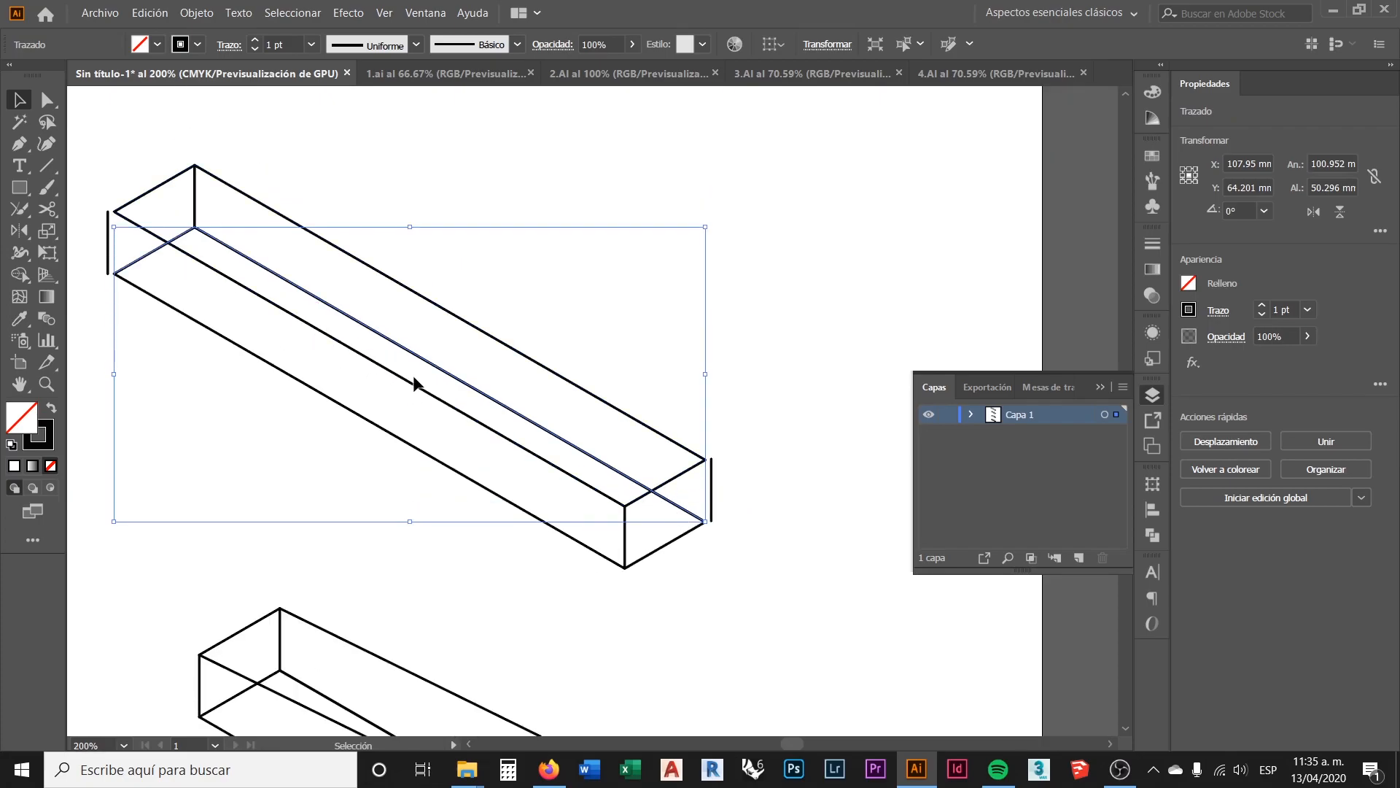
# Step: Delete the straight bar's hidden rear base edges, both the short end piece and the long rear line
pyautogui.press('Delete')
pyautogui.scroll(5, 714, 511)
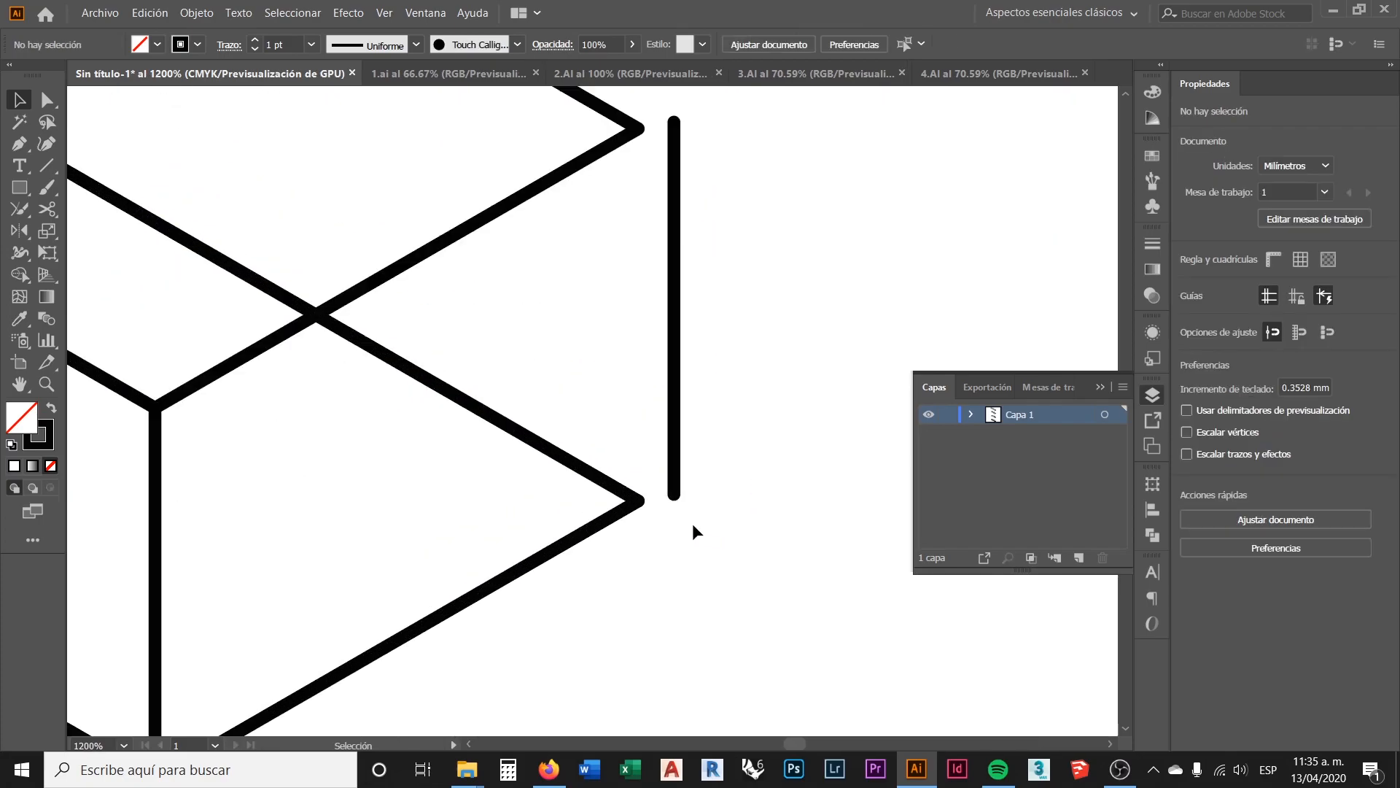
pyautogui.click(592, 473)
pyautogui.scroll(-5, 740, 512)
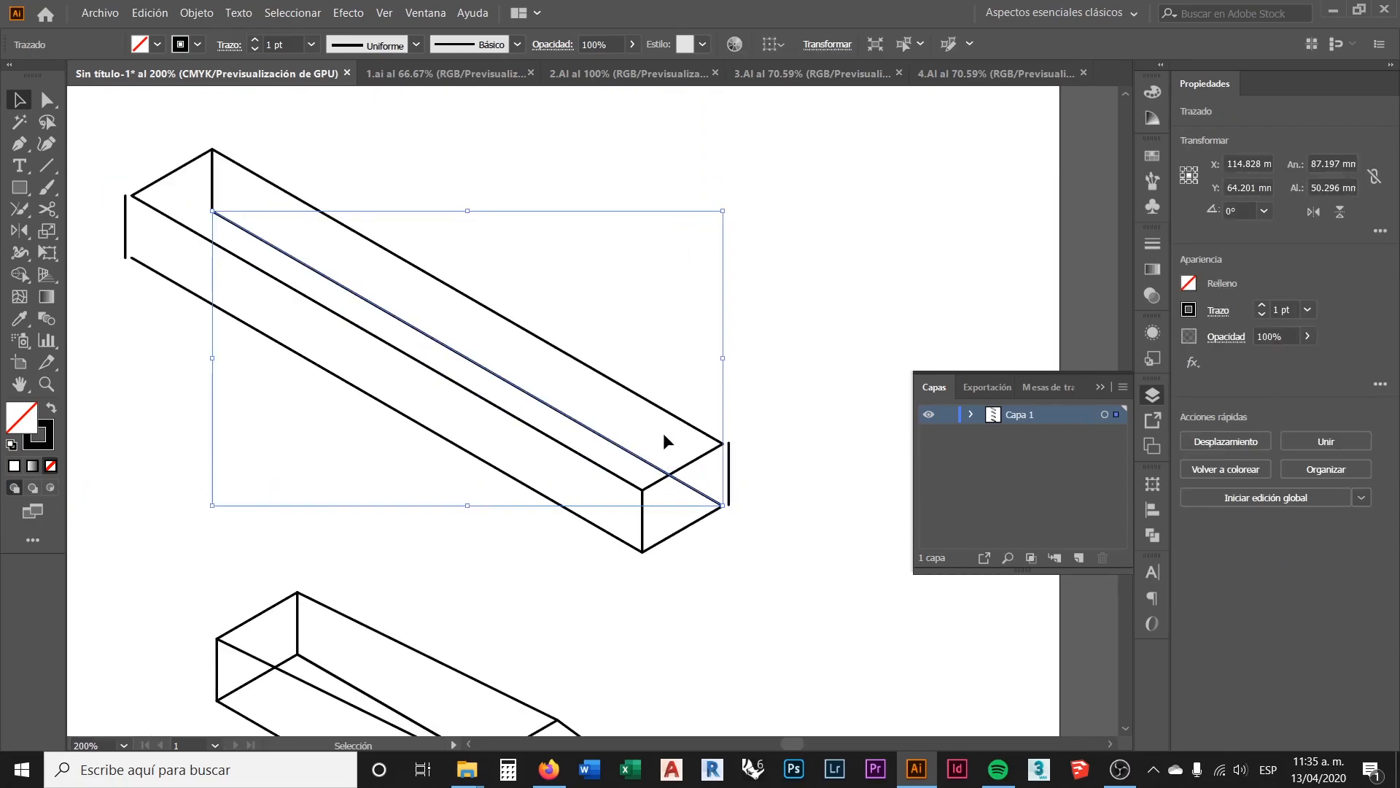
pyautogui.press('Delete')
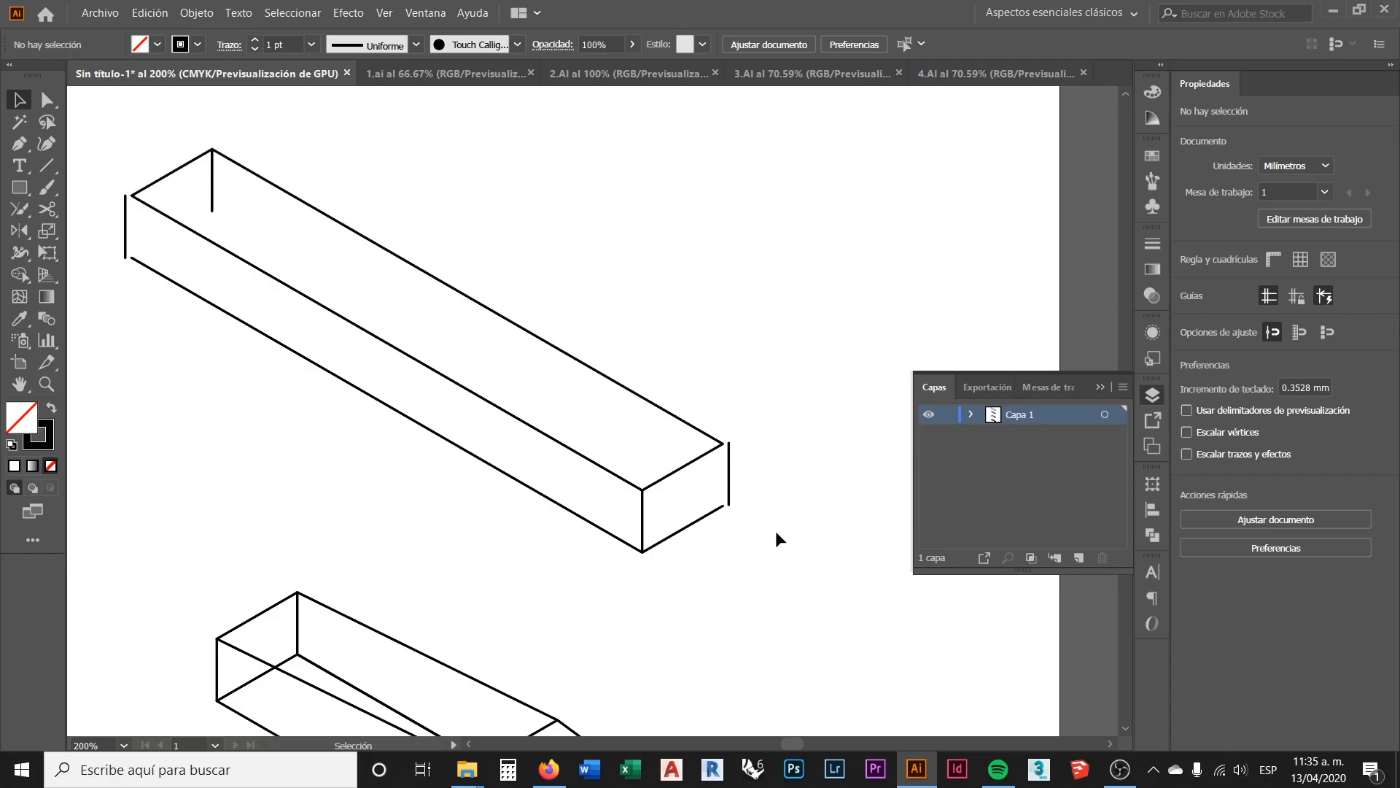
# Step: Move the straight bar's rightmost vertical edge back so it joins the upper and lower right corners
pyautogui.scroll(5, 750, 523)
pyautogui.moveTo(674, 422); pyautogui.dragTo(637, 424)
pyautogui.scroll(1, 686, 457)
pyautogui.click(681, 441)
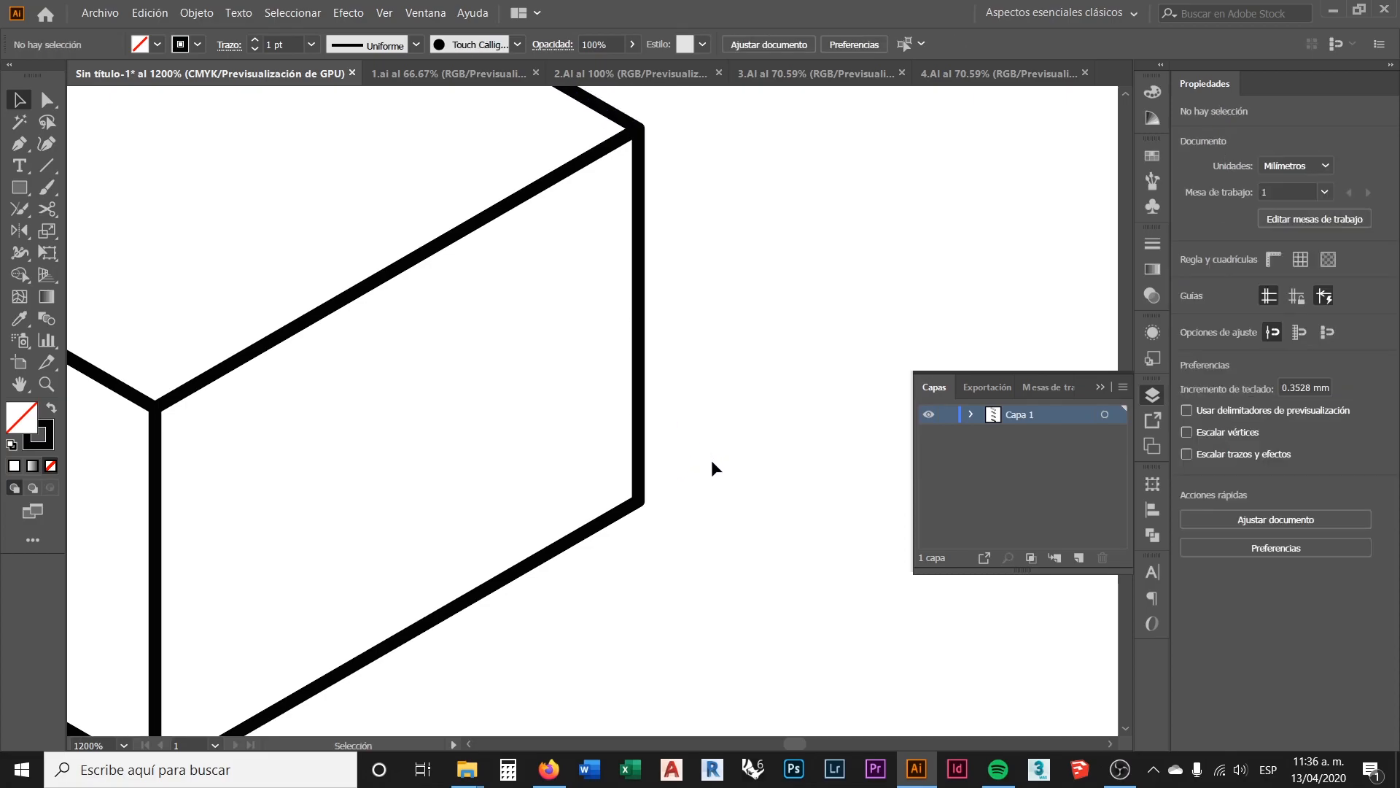
pyautogui.scroll(-6, 743, 464)
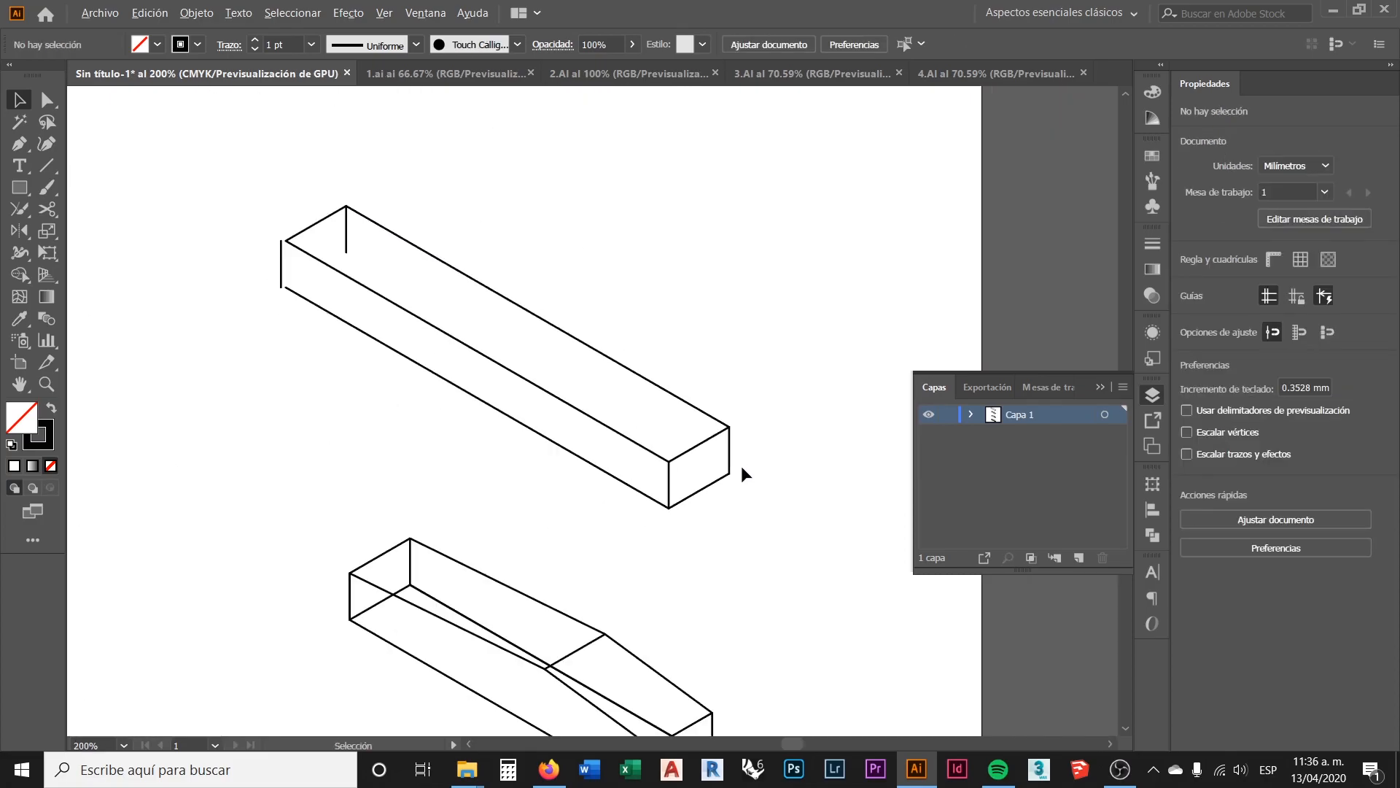
# Step: Shift the straight bar's loose left vertical edge farther out and draw a 10.589 mm vertical line segment joining the two left corners
pyautogui.scroll(3, 408, 326)
pyautogui.scroll(3, 409, 328)
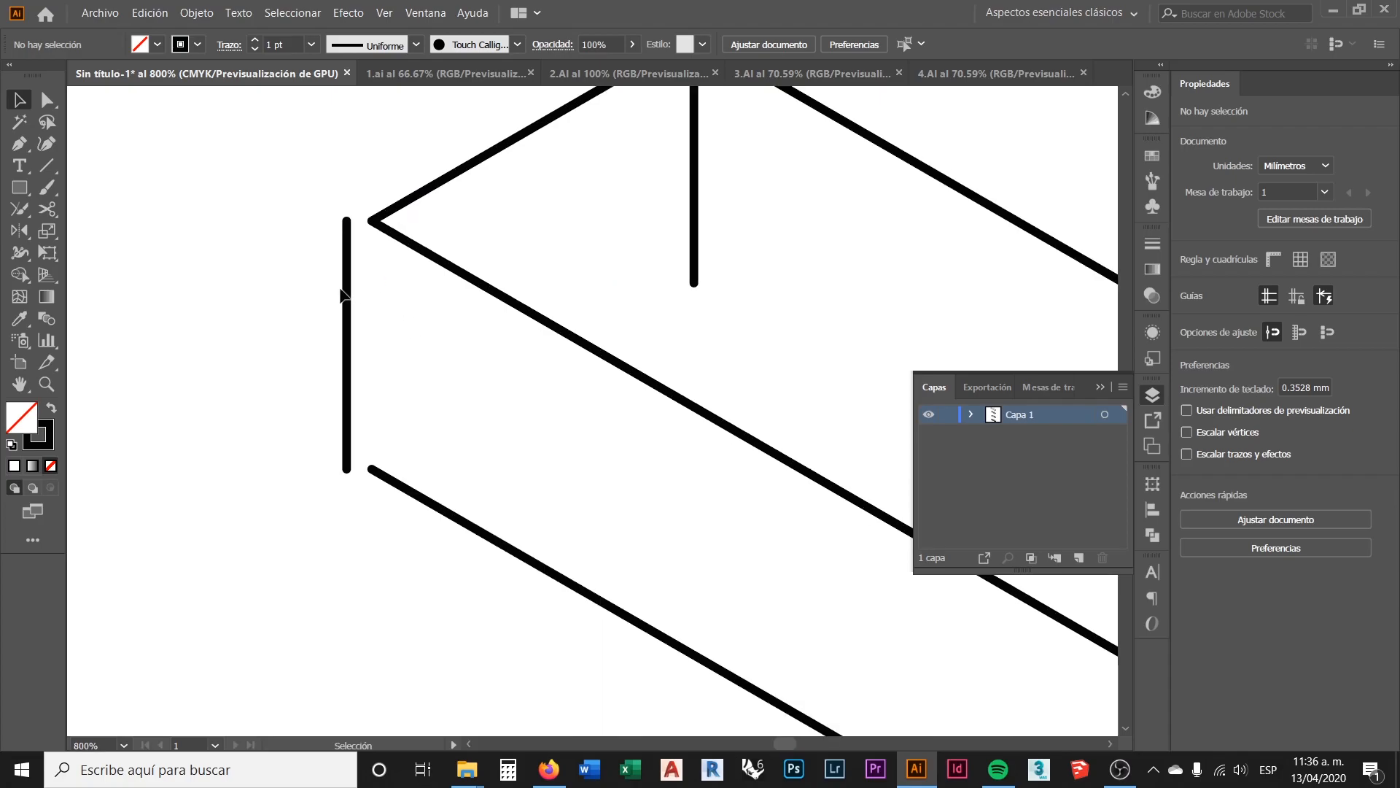
pyautogui.scroll(2, 435, 330)
pyautogui.moveTo(300, 390)
pyautogui.mouseDown()
pyautogui.moveTo(331, 391)
pyautogui.moveTo(217, 364)
pyautogui.mouseUp()
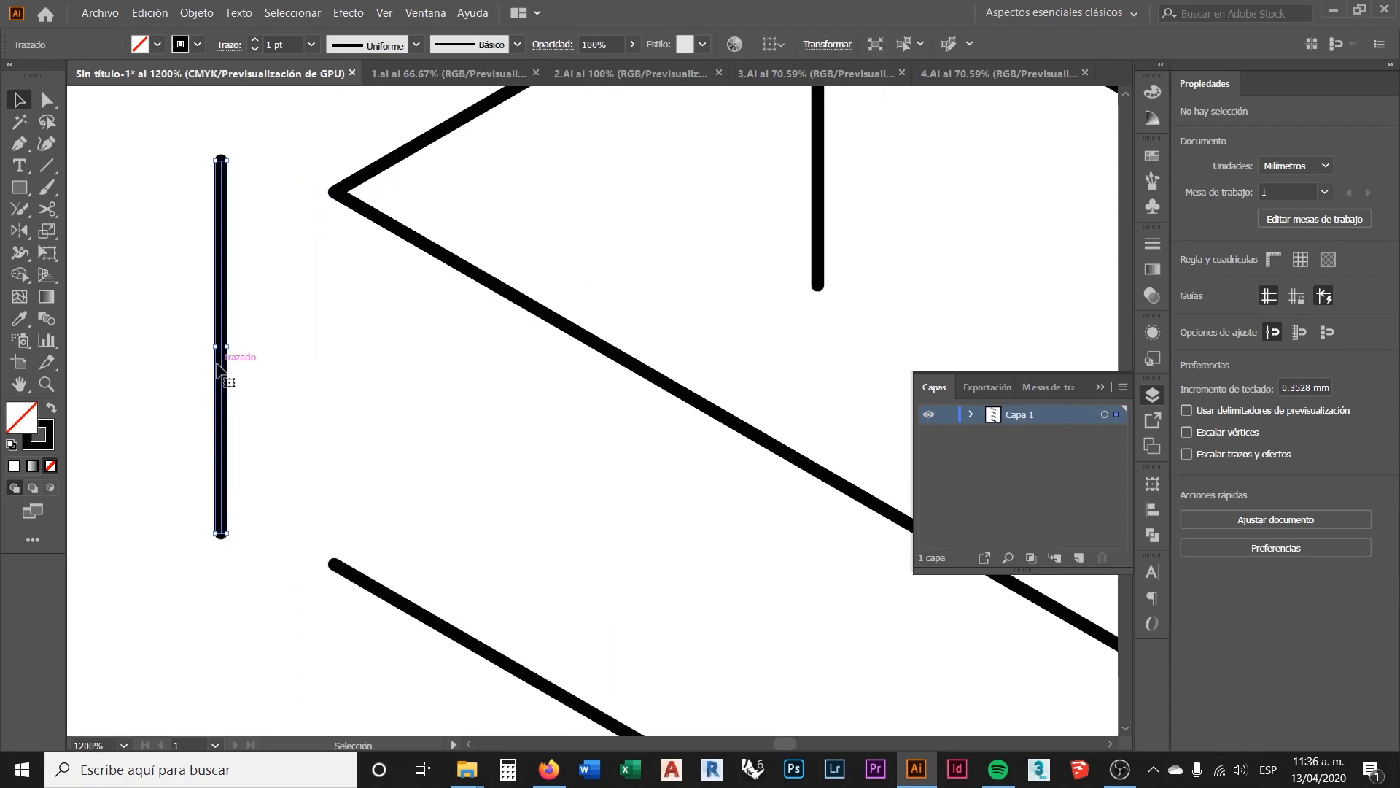
pyautogui.click(46, 168)
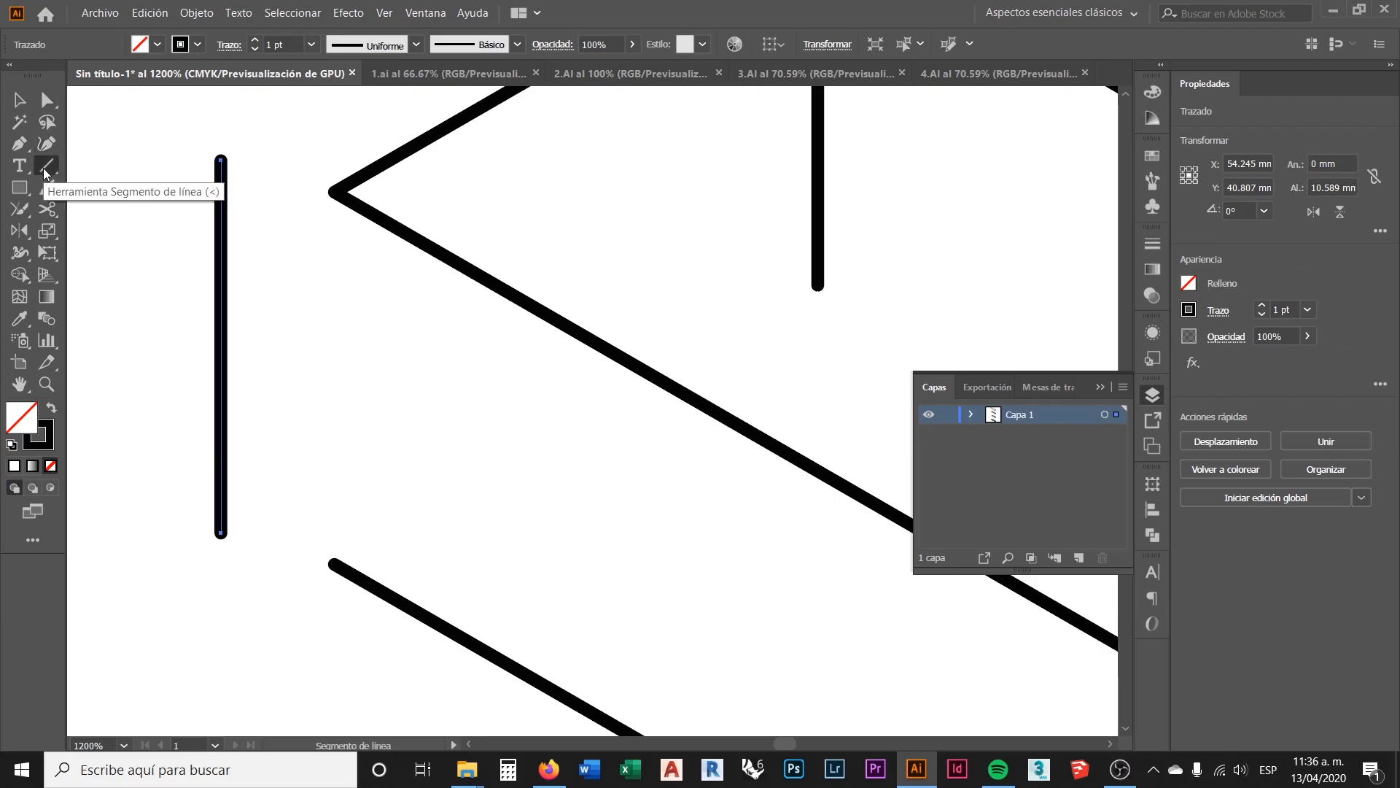
pyautogui.click(334, 563)
pyautogui.press('Escape')
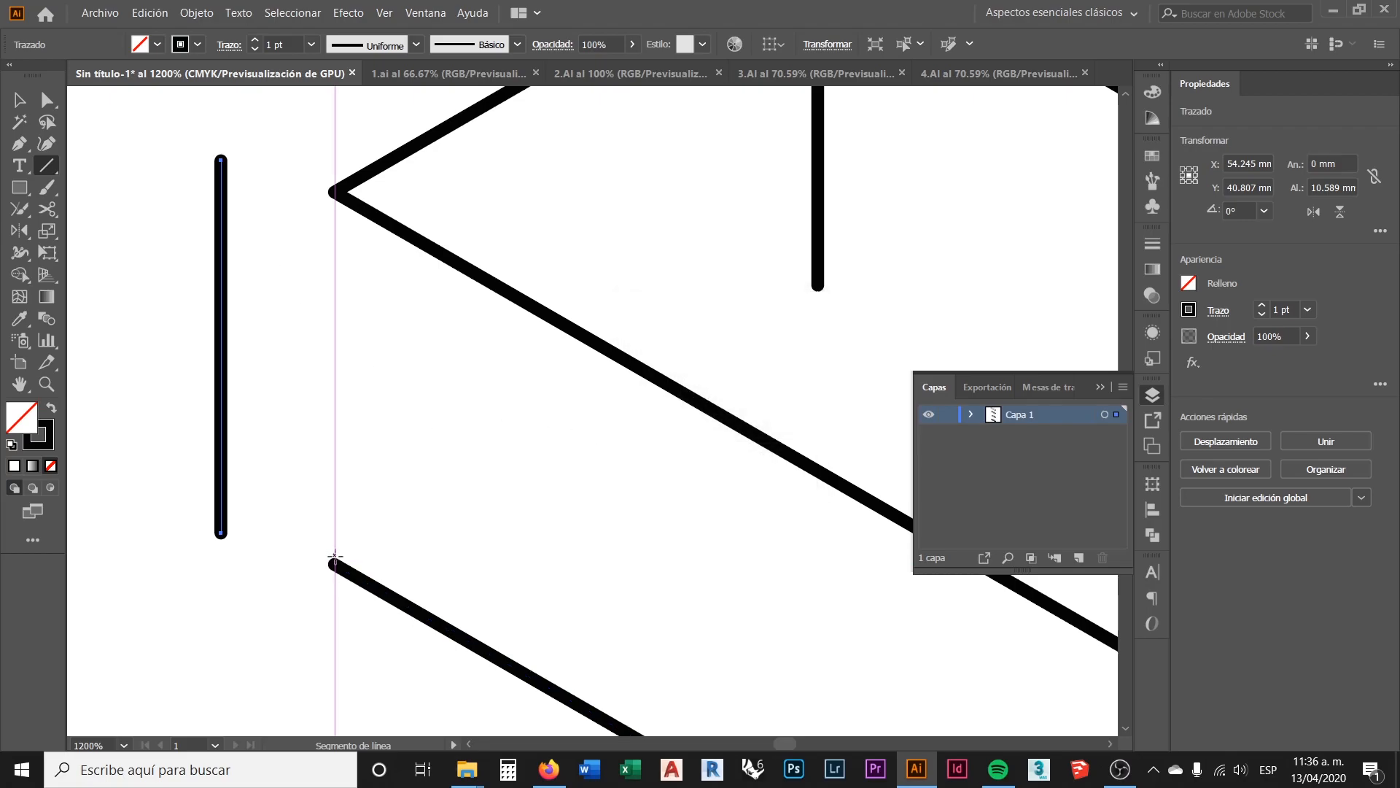
pyautogui.moveTo(334, 563); pyautogui.dragTo(334, 191)
pyautogui.press('v')
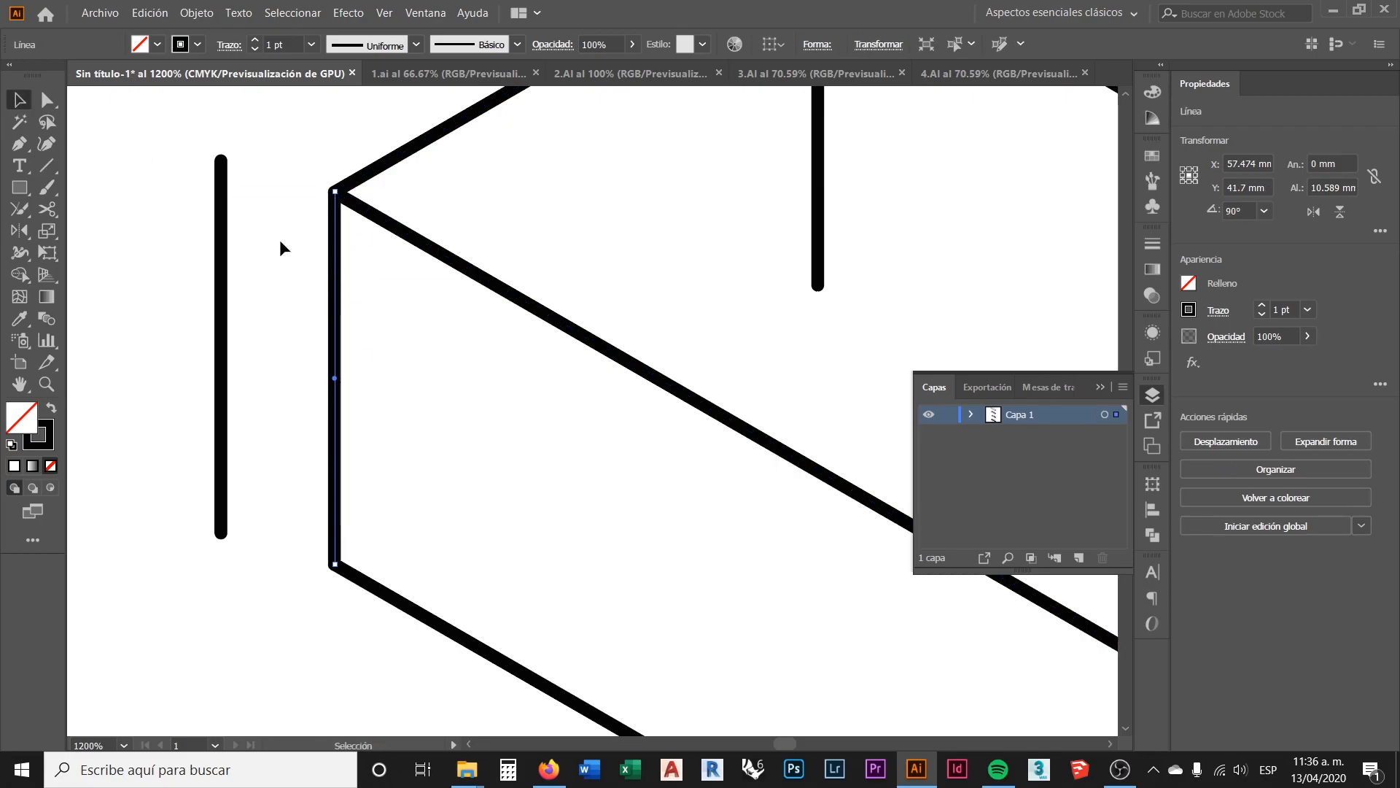
# Step: Delete the old vertical edge lying outside the straight bar's left end
pyautogui.click(294, 261)
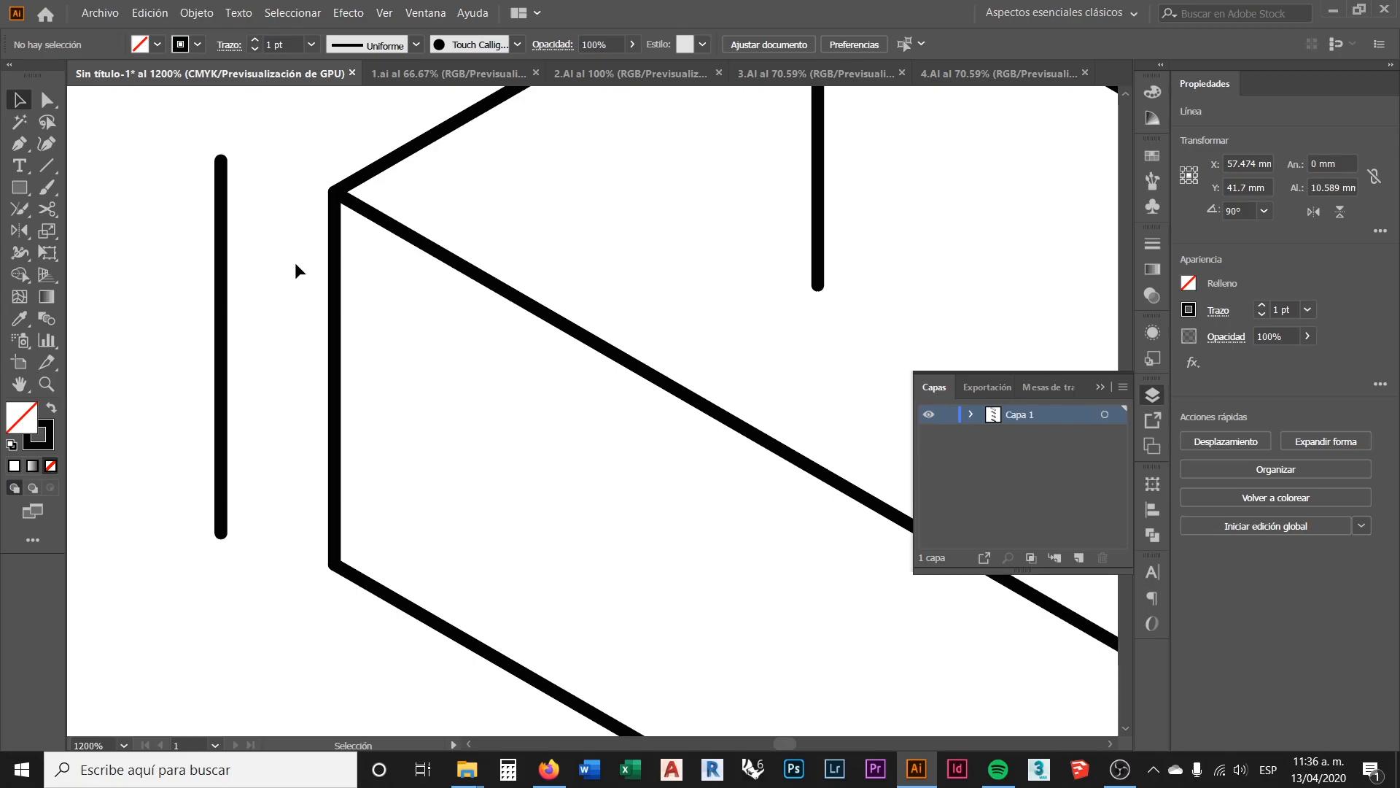
pyautogui.click(222, 292)
pyautogui.press('Delete')
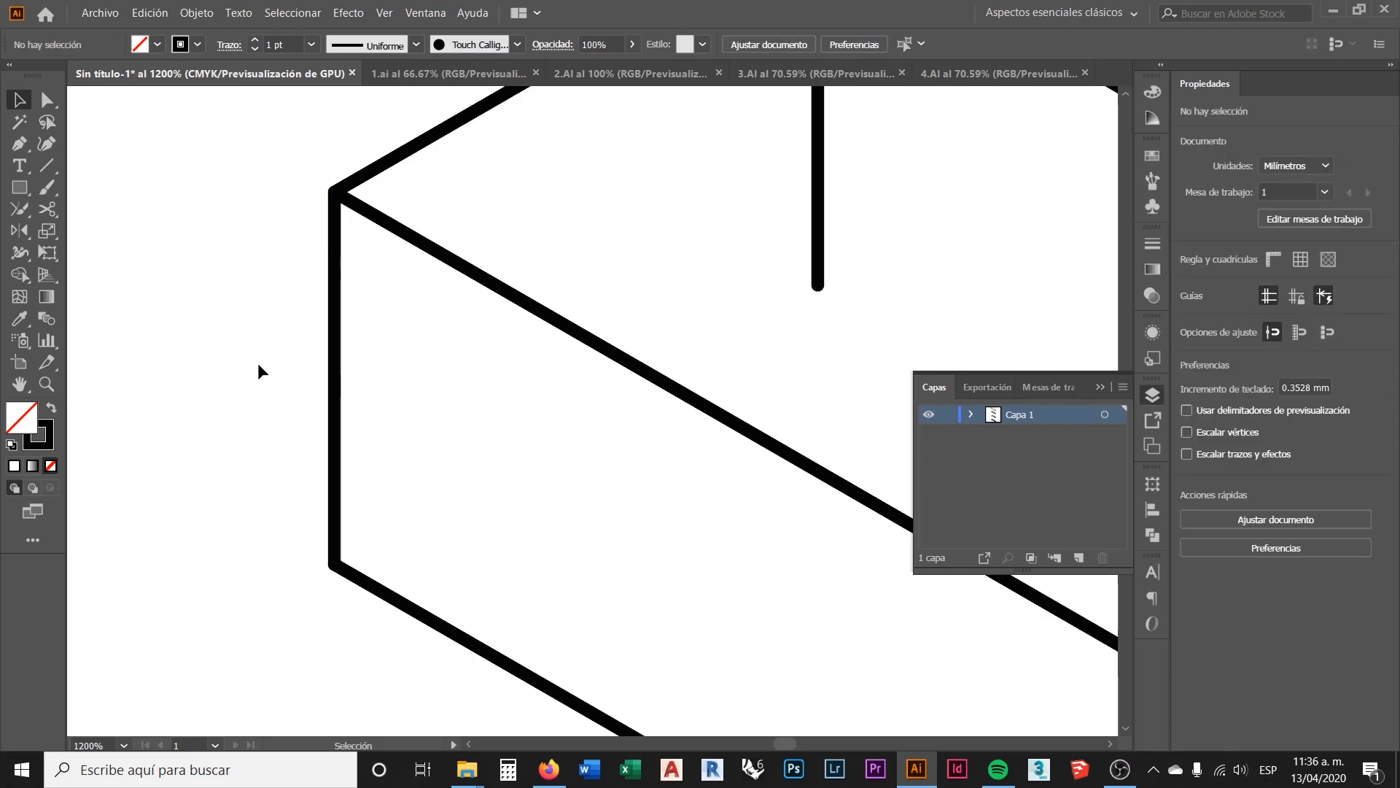
# Step: Examine the joined corners at the straight bar's right end
pyautogui.scroll(-4, 194, 361)
pyautogui.scroll(-2, 357, 315)
pyautogui.scroll(6, 729, 532)
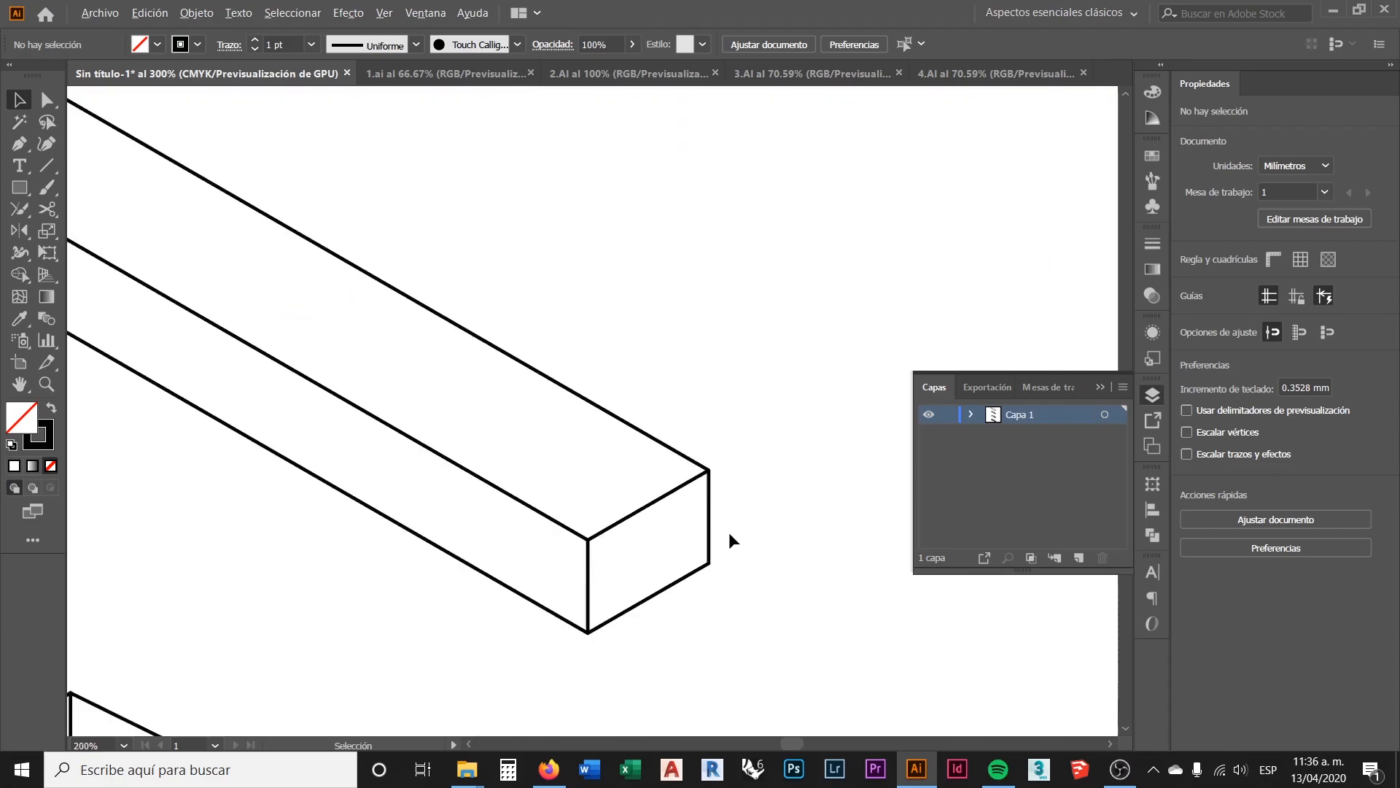
pyautogui.click(677, 525)
pyautogui.click(738, 475)
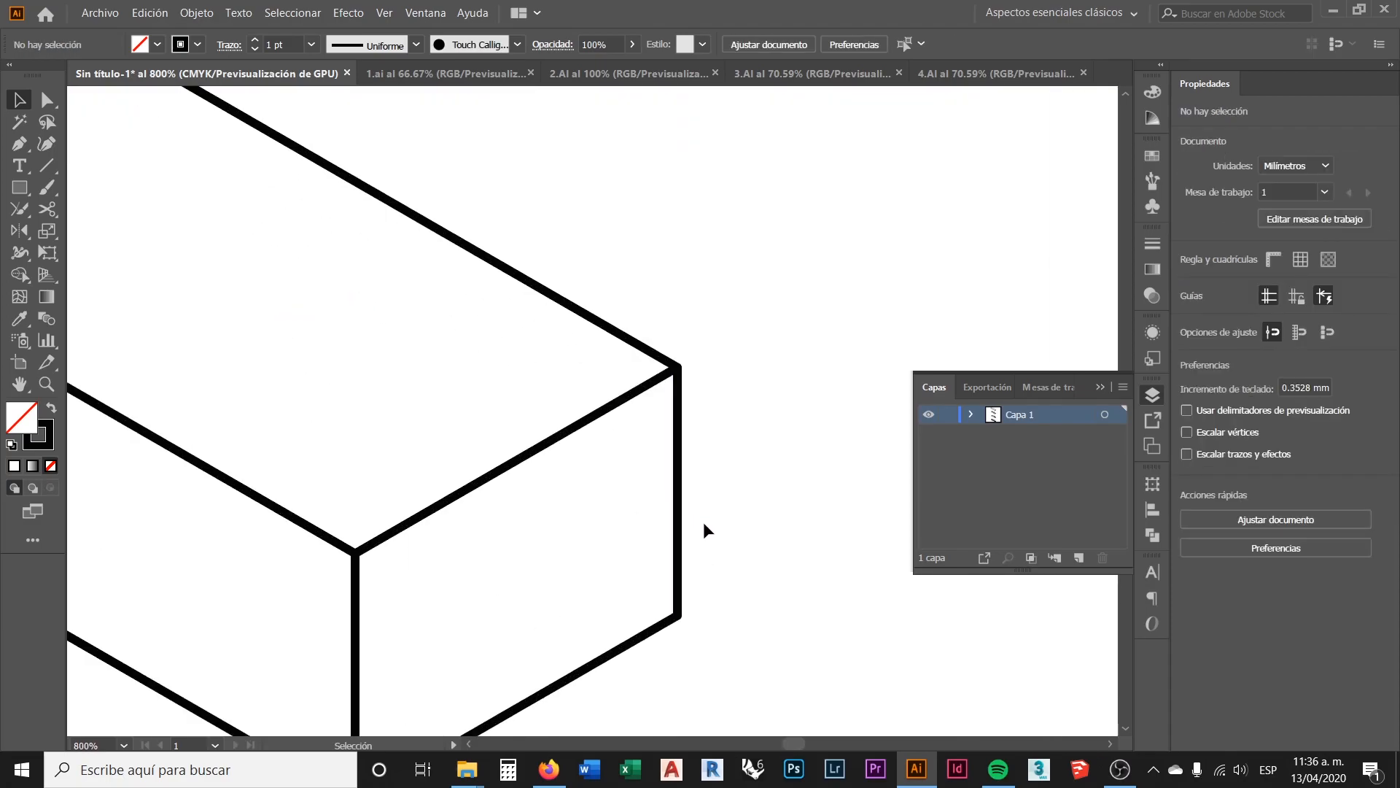
pyautogui.scroll(-3, 771, 523)
pyautogui.scroll(-1, 772, 524)
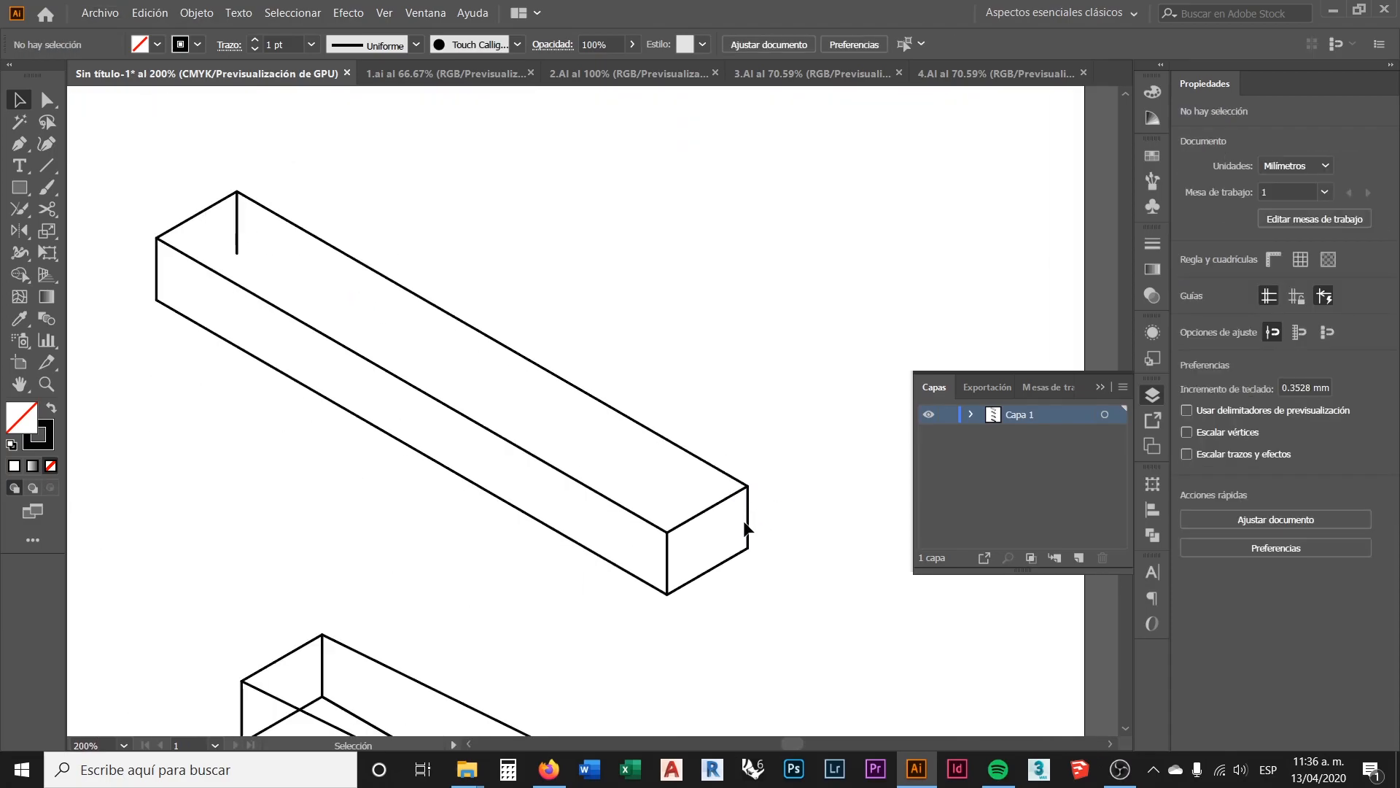
pyautogui.scroll(4, 750, 535)
pyautogui.scroll(-5, 772, 540)
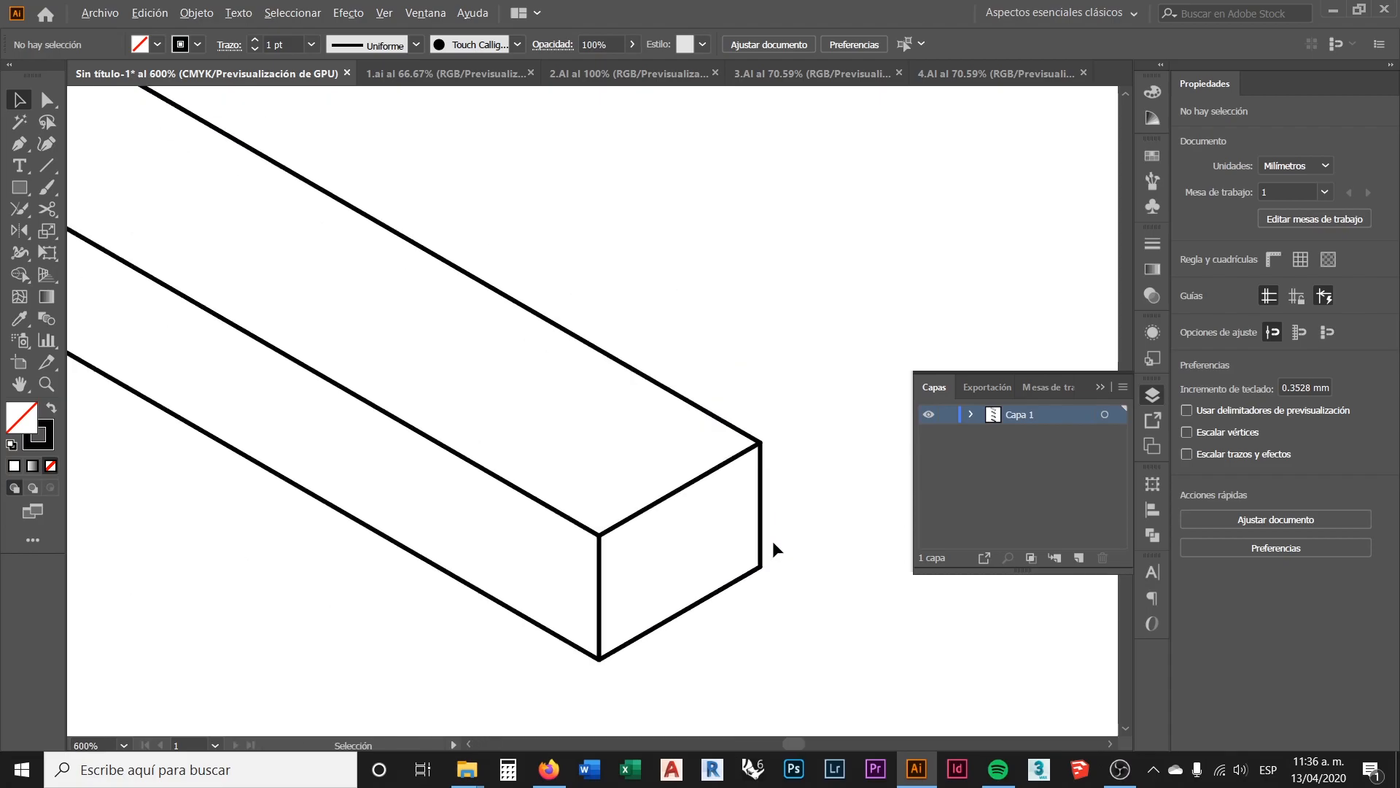
pyautogui.scroll(4, 392, 303)
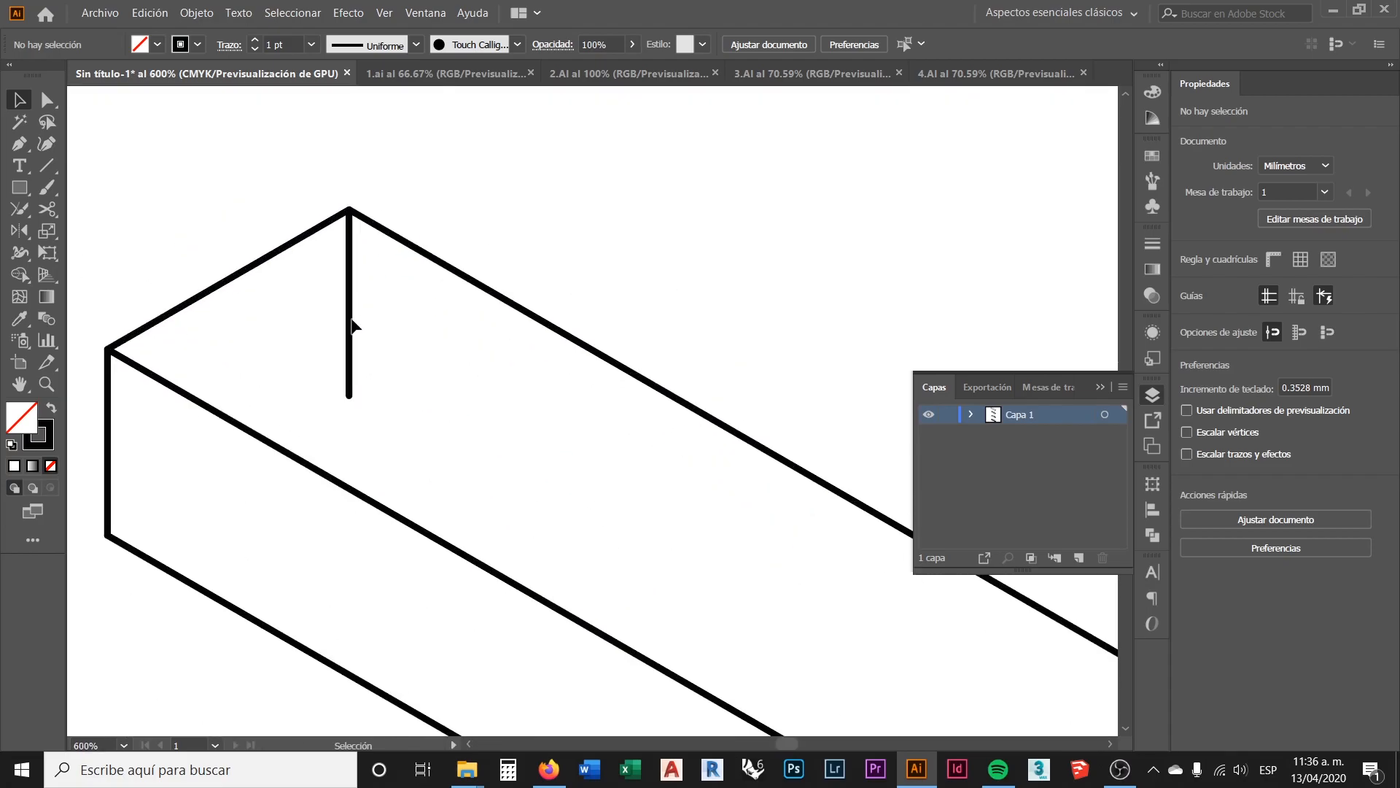
# Step: Delete the hidden vertical edge hanging from the straight bar's rear top corner
pyautogui.click(350, 323)
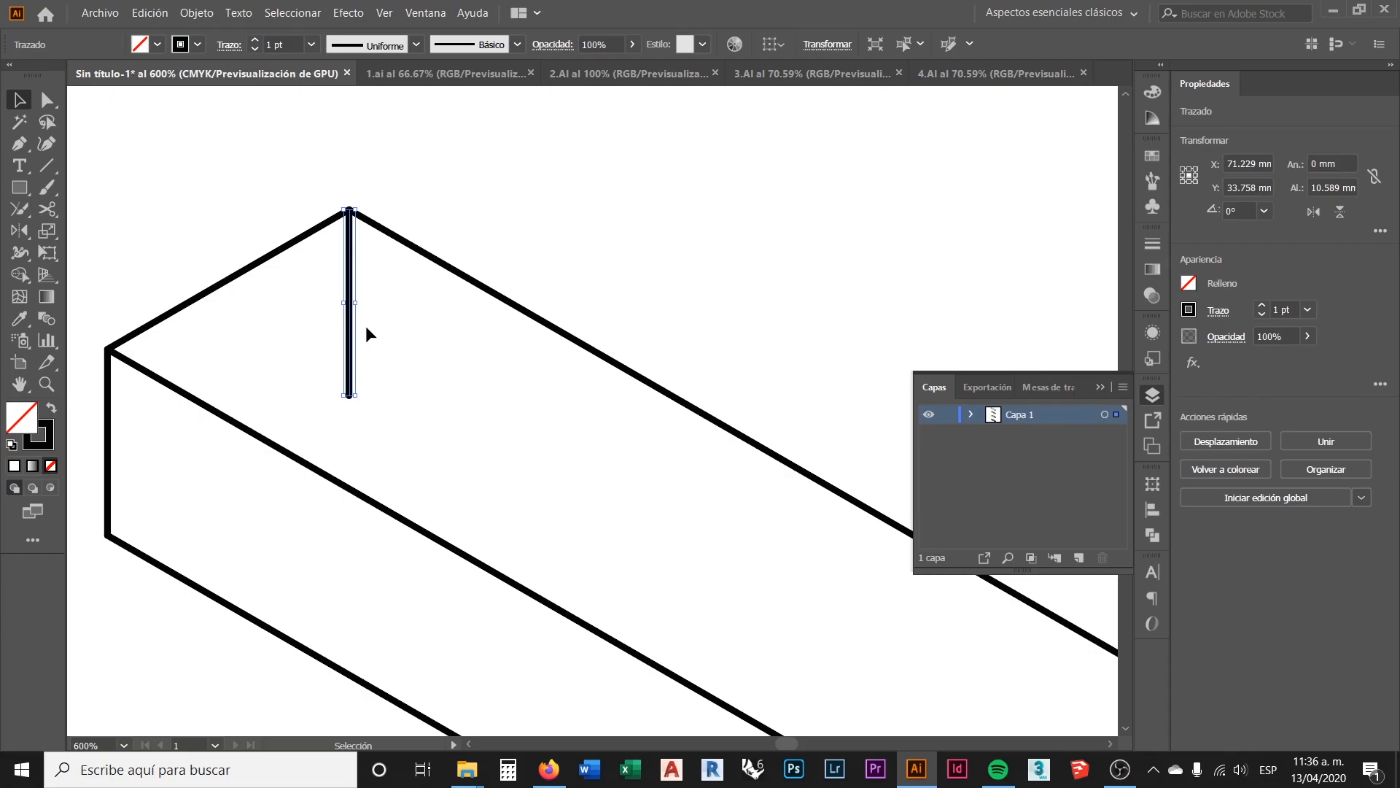
pyautogui.press('Delete')
pyautogui.scroll(-4, 255, 315)
pyautogui.scroll(-4, 329, 313)
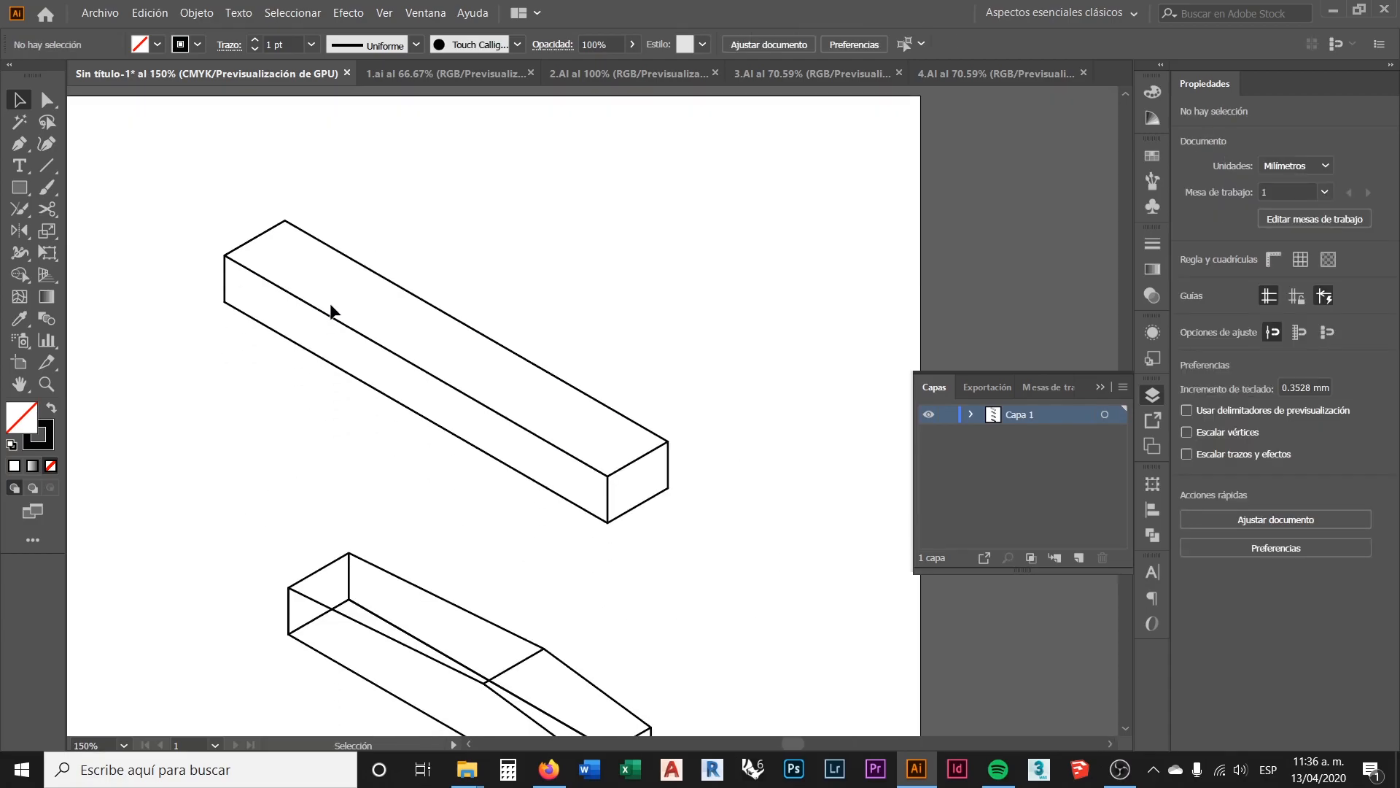
pyautogui.scroll(-2, 306, 332)
pyautogui.scroll(-3, 318, 337)
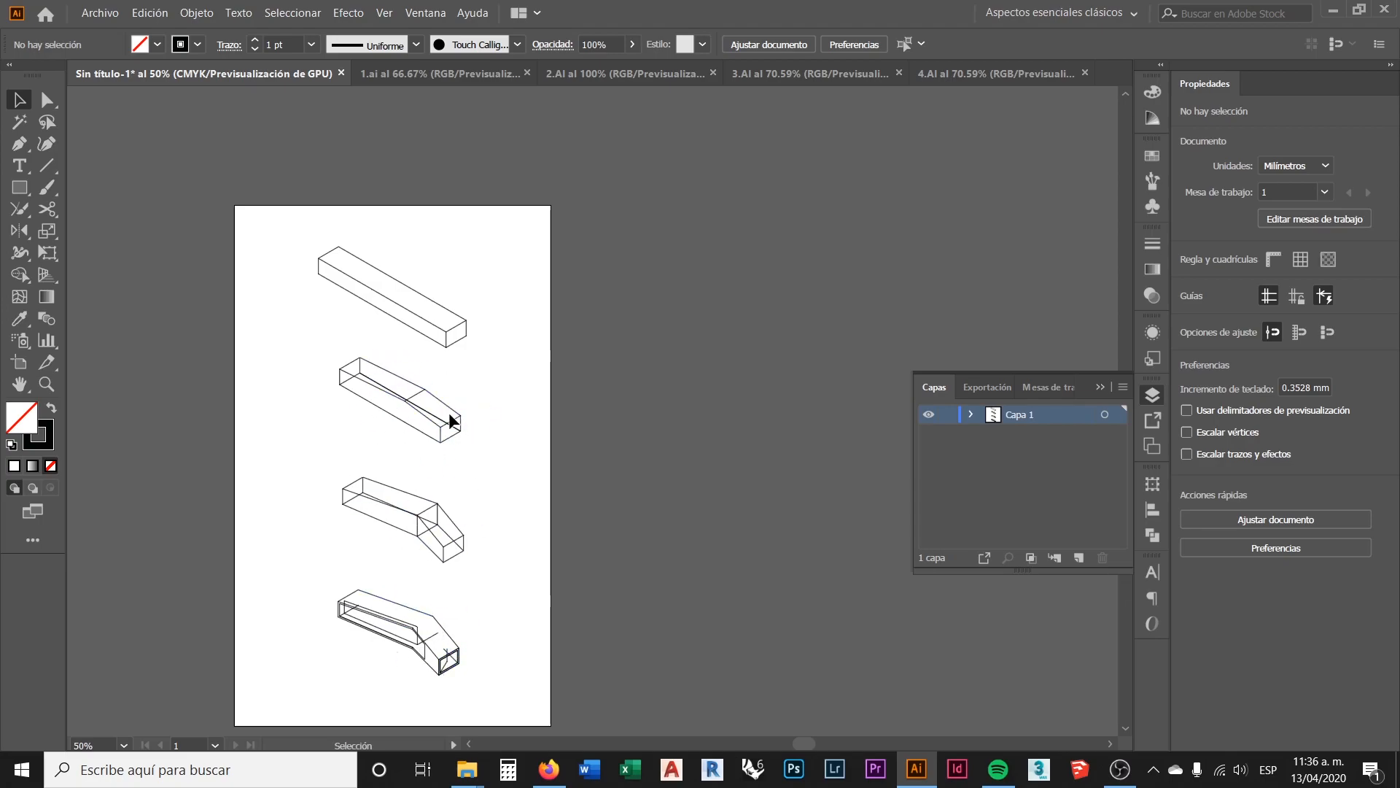
pyautogui.scroll(-1, 474, 427)
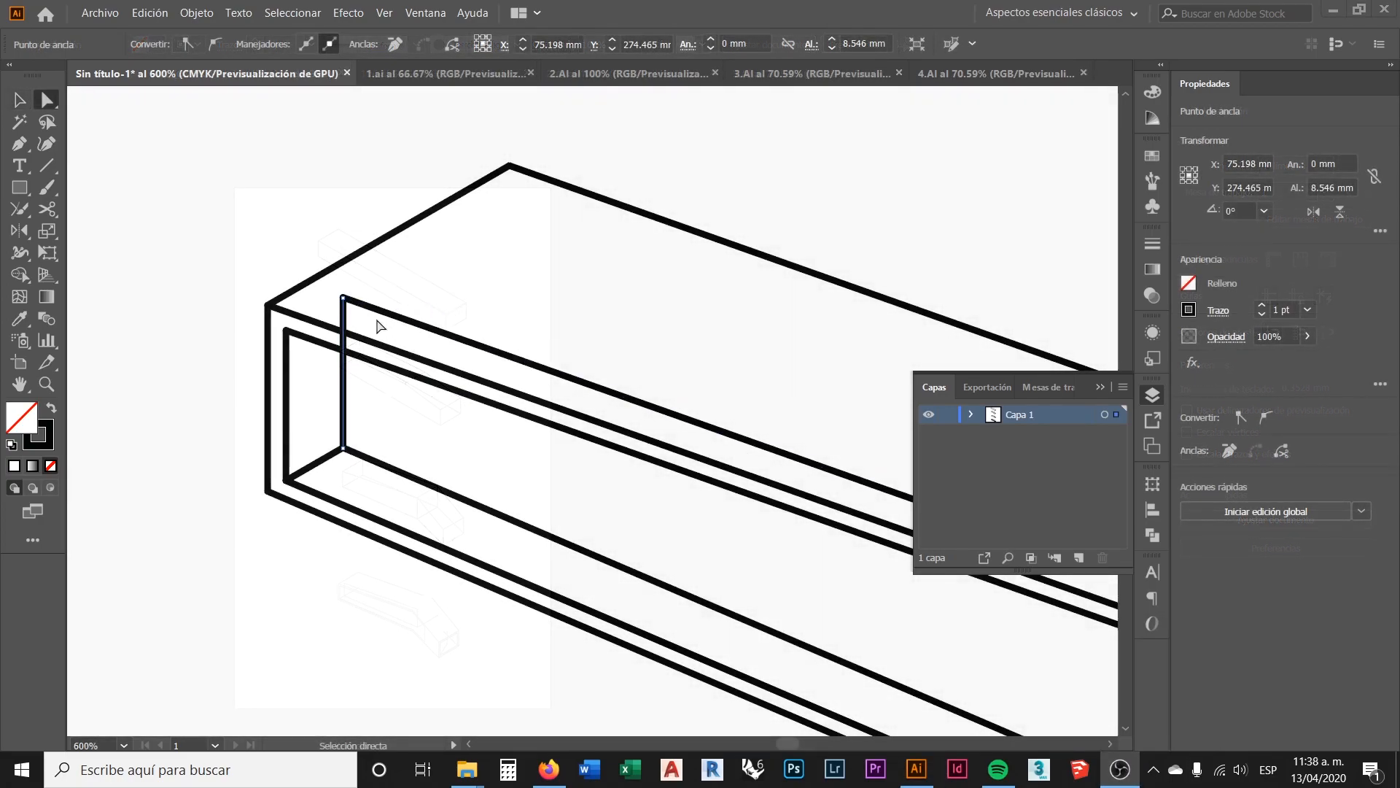
# Step: Shorten the hollow bent bar's inner left vertical edge by moving its upper anchor point down to the opening's inner rim
pyautogui.click(360, 321)
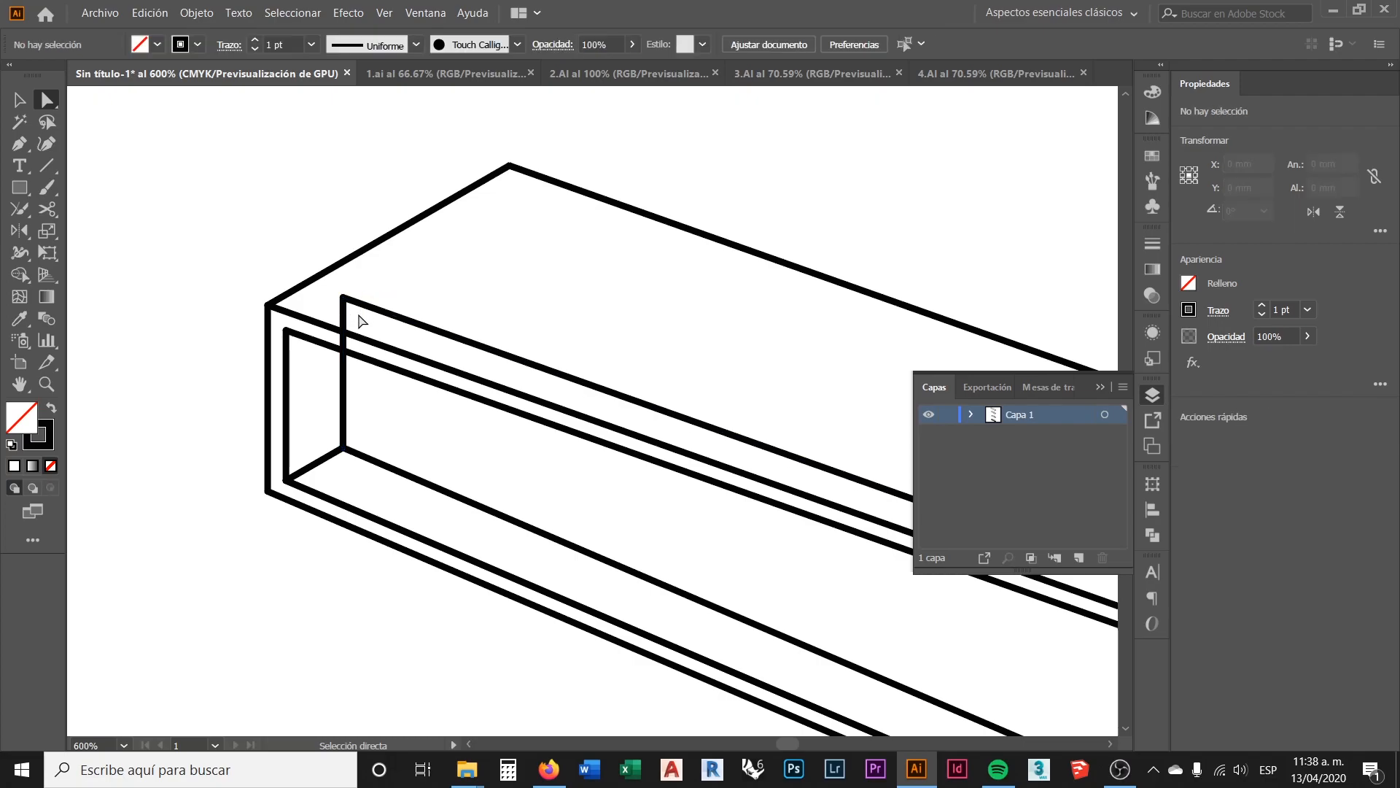
pyautogui.click(343, 320)
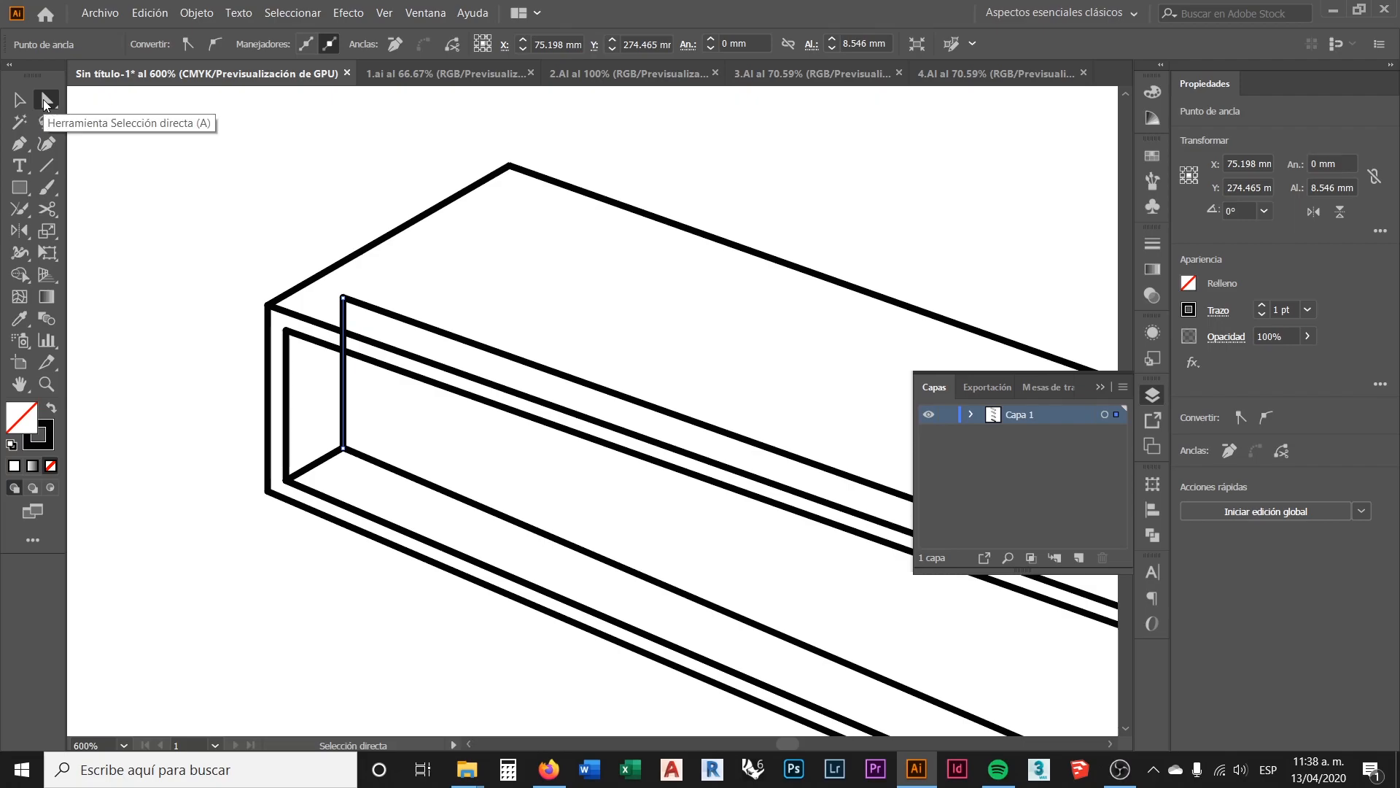
pyautogui.click(422, 290)
pyautogui.click(344, 309)
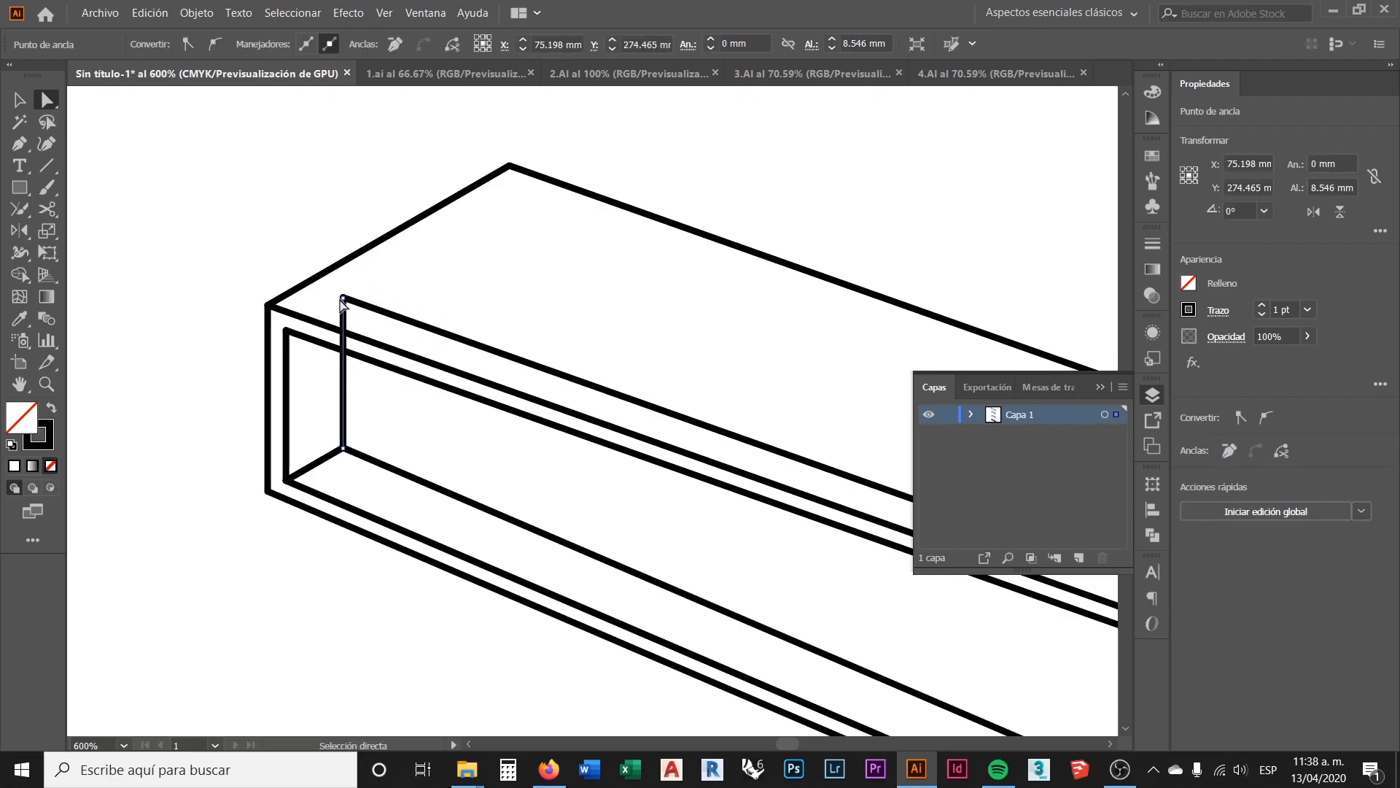
pyautogui.moveTo(343, 298); pyautogui.dragTo(345, 351)
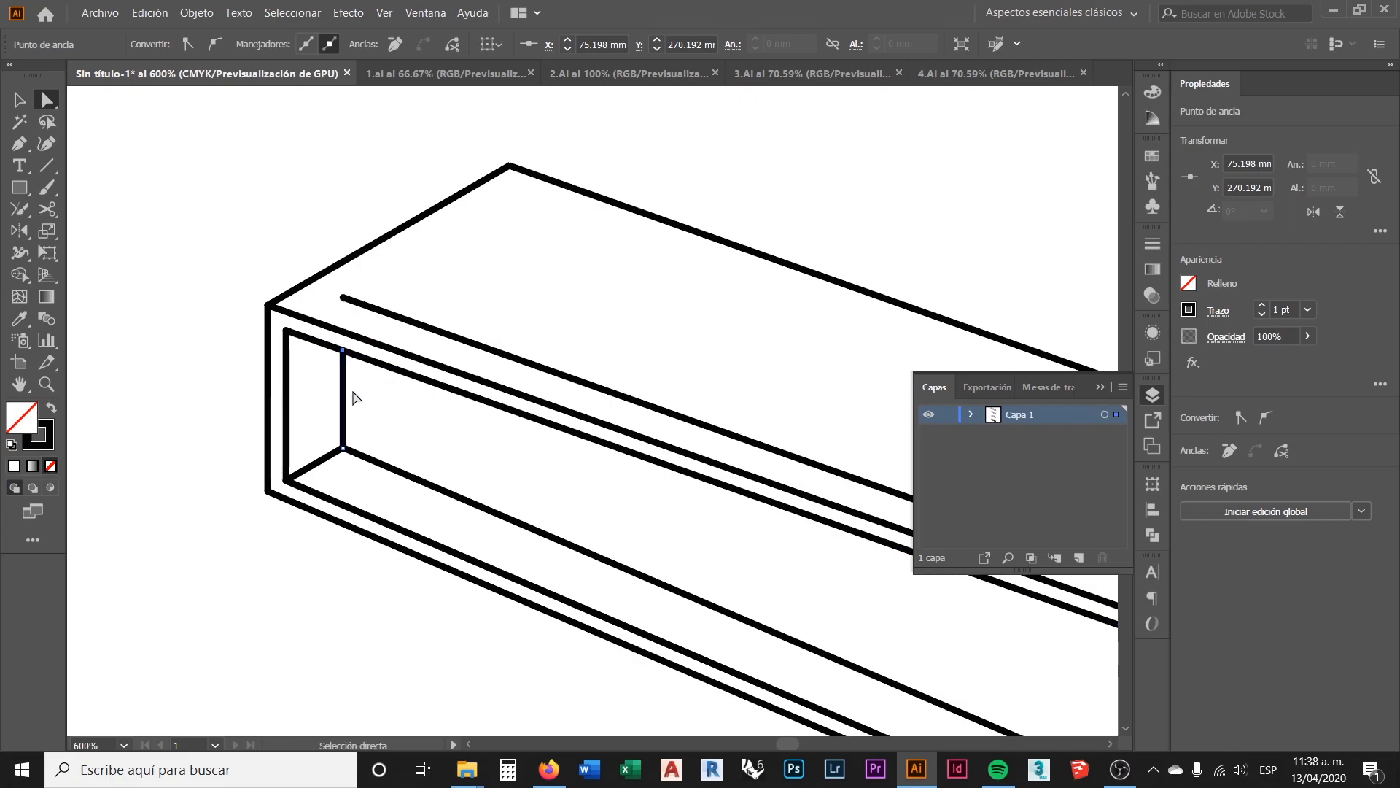
pyautogui.click(340, 413)
# Step: Delete the long loose inner line that crosses the hollow bent bar's top face
pyautogui.scroll(-2, 187, 313)
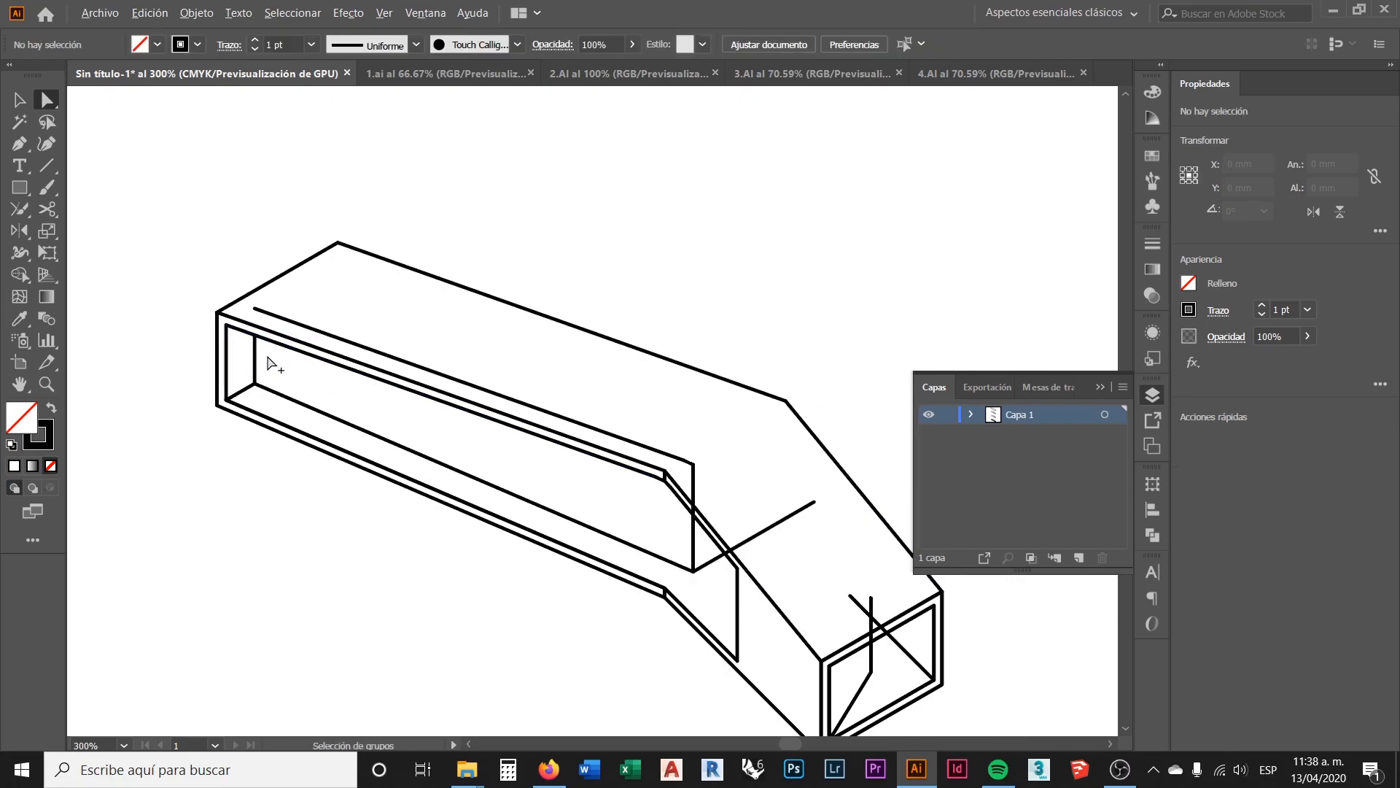
pyautogui.scroll(1, 275, 369)
pyautogui.click(292, 305)
pyautogui.press('Delete')
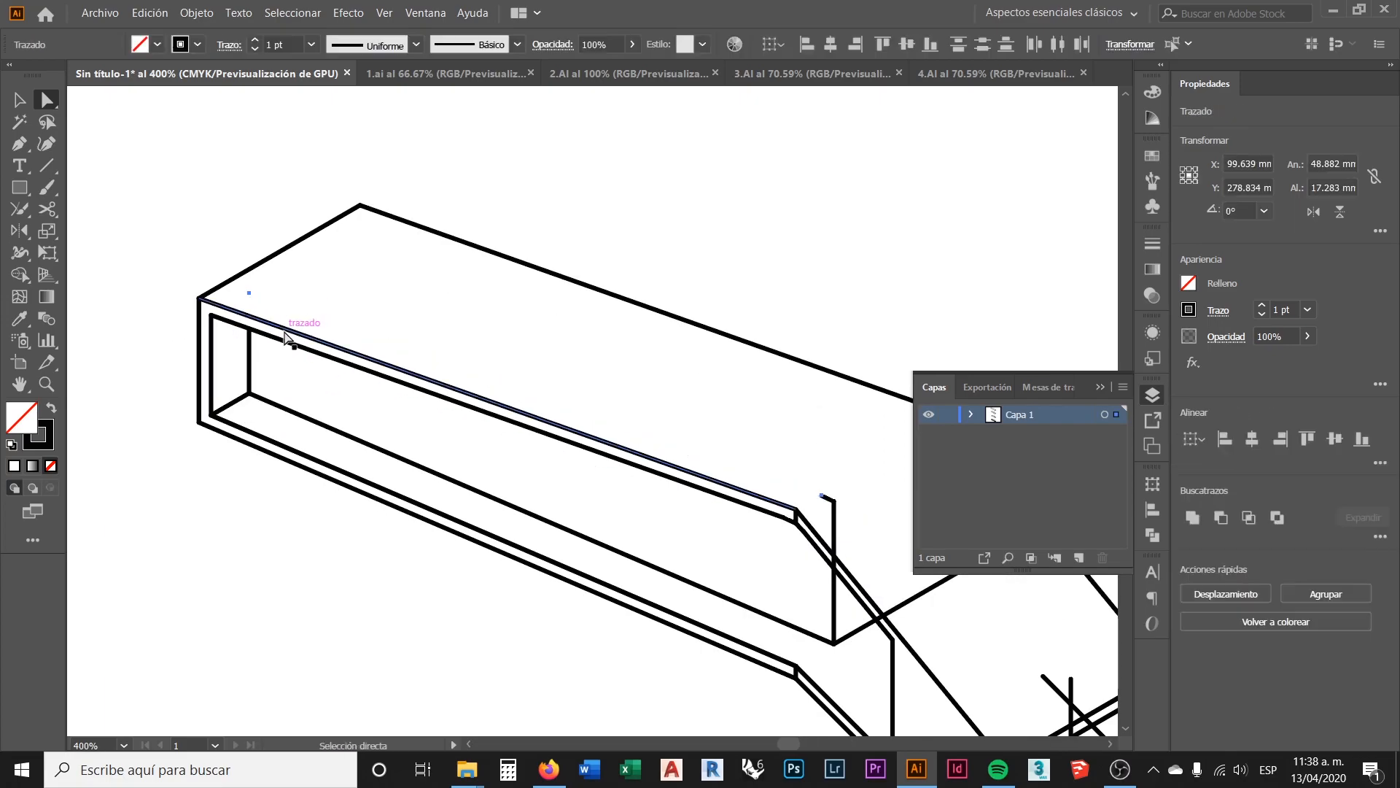
pyautogui.click(261, 315)
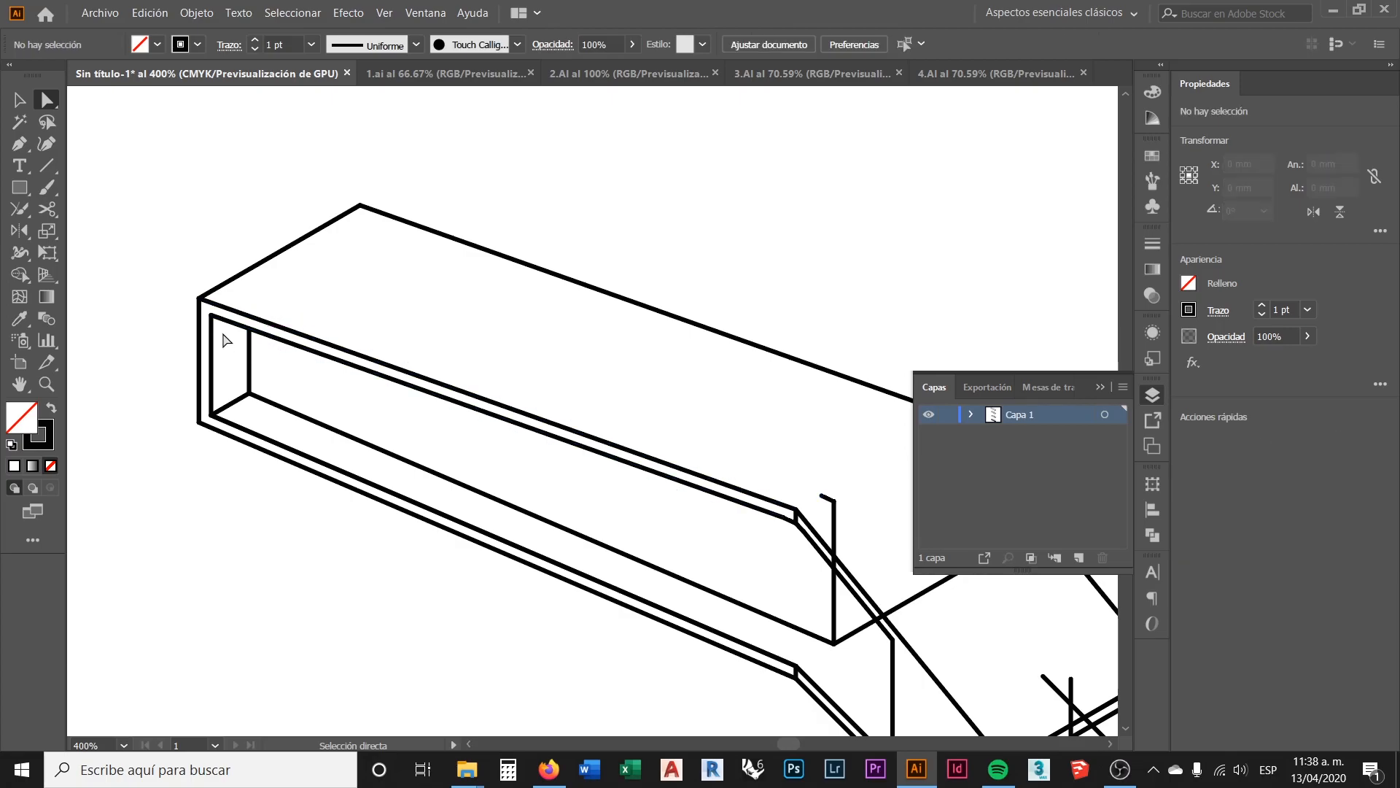
# Step: Shorten the inner vertical edge near the hollow bar's bend by lowering its upper anchor point to the inner rim
pyautogui.scroll(-3, 241, 324)
pyautogui.scroll(4, 515, 391)
pyautogui.scroll(1, 571, 463)
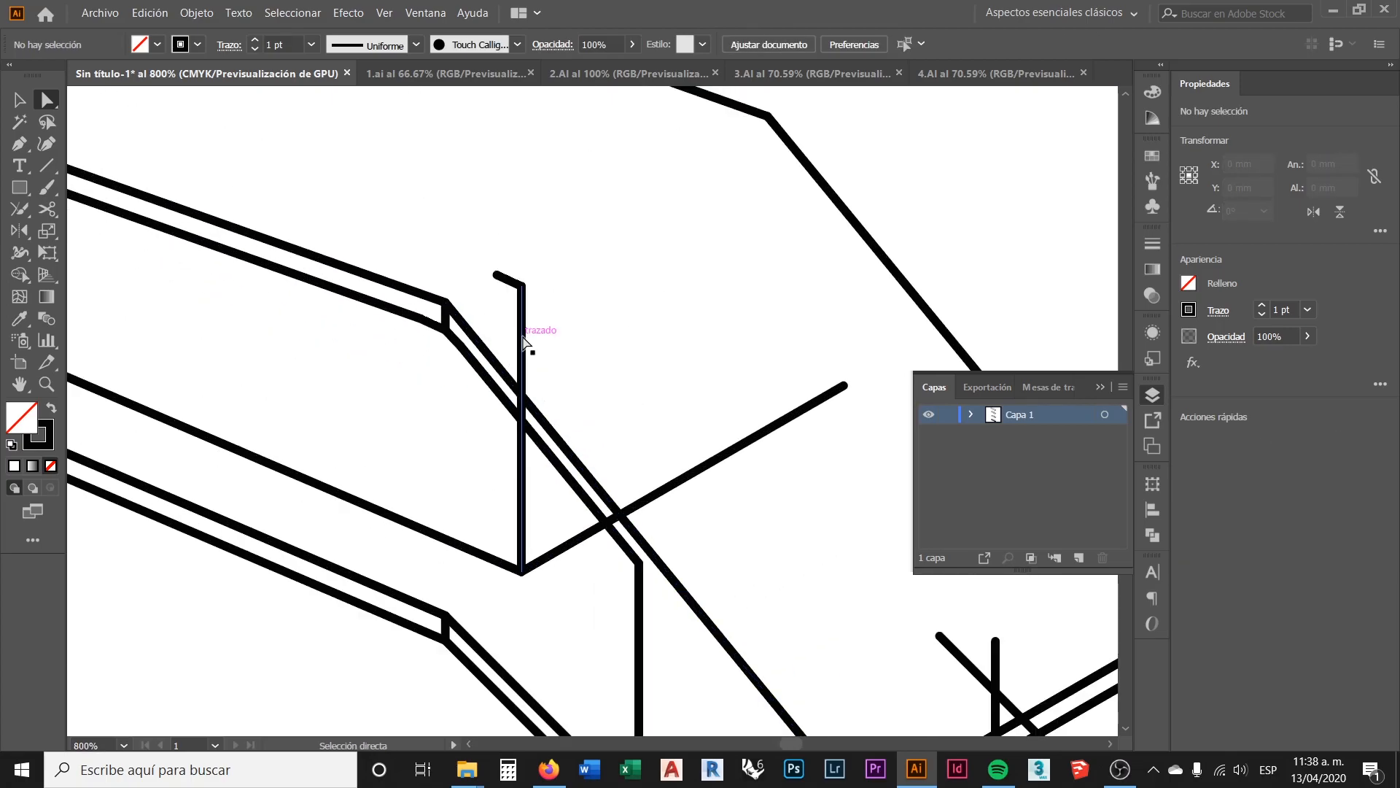
pyautogui.click(525, 288)
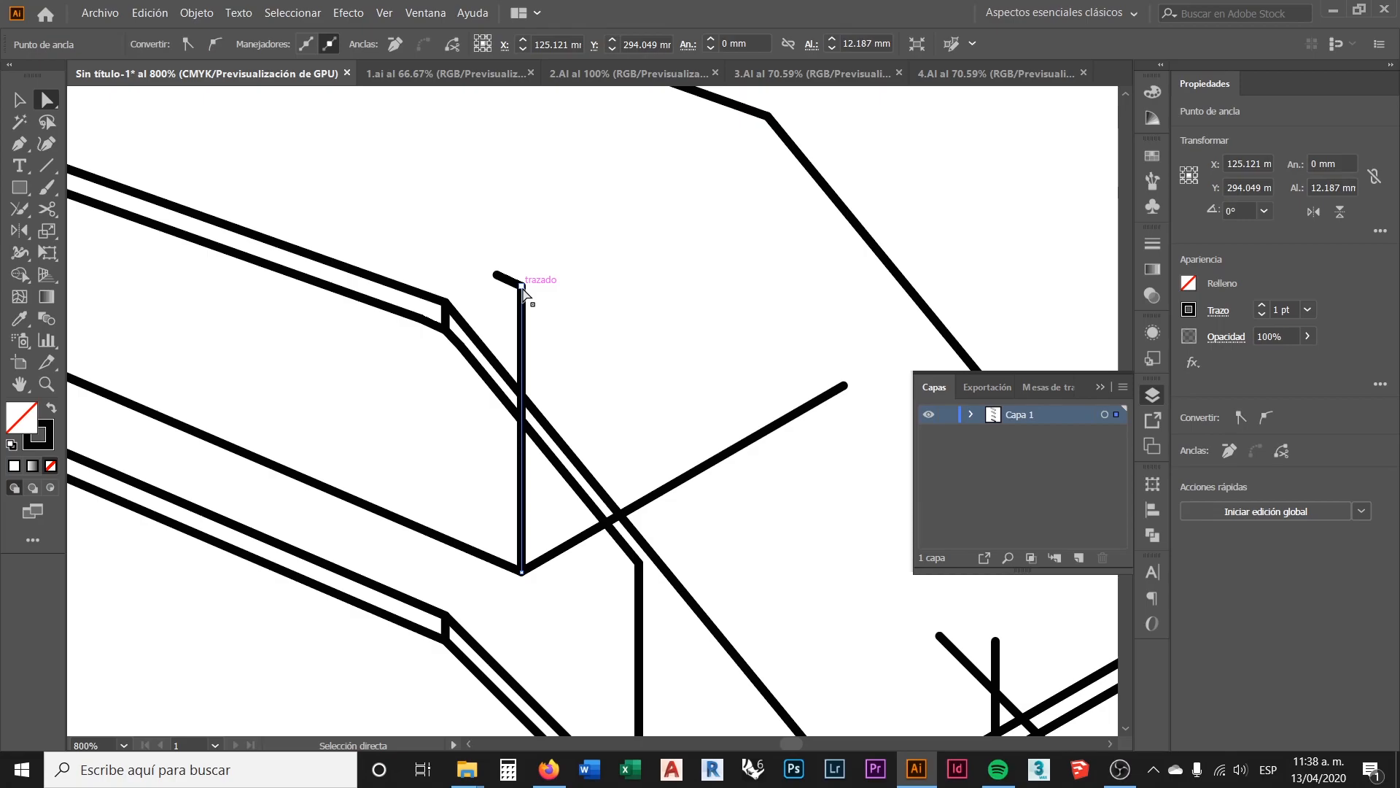
pyautogui.moveTo(523, 290); pyautogui.dragTo(522, 422)
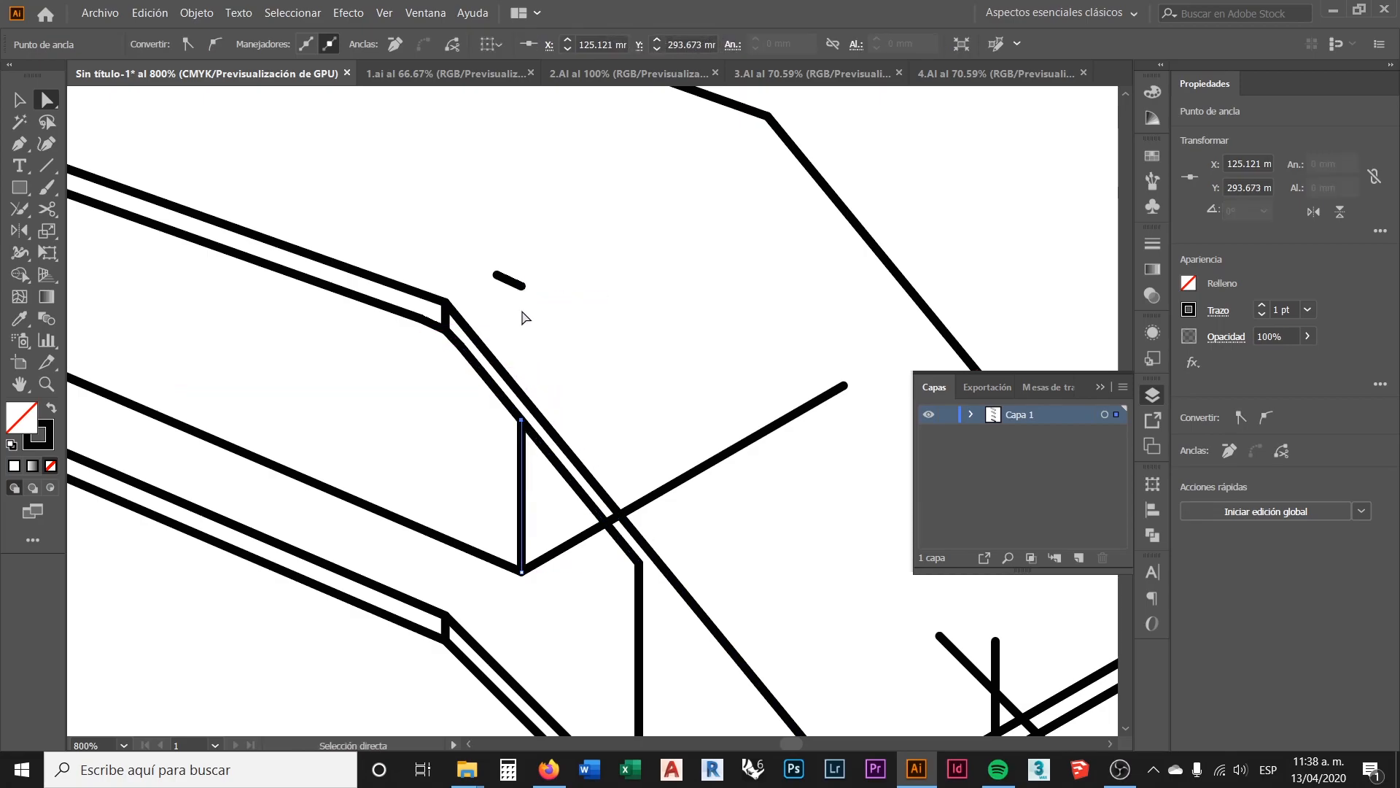
# Step: Delete the short leftover line fragments above the hollow bar's bend
pyautogui.click(507, 281)
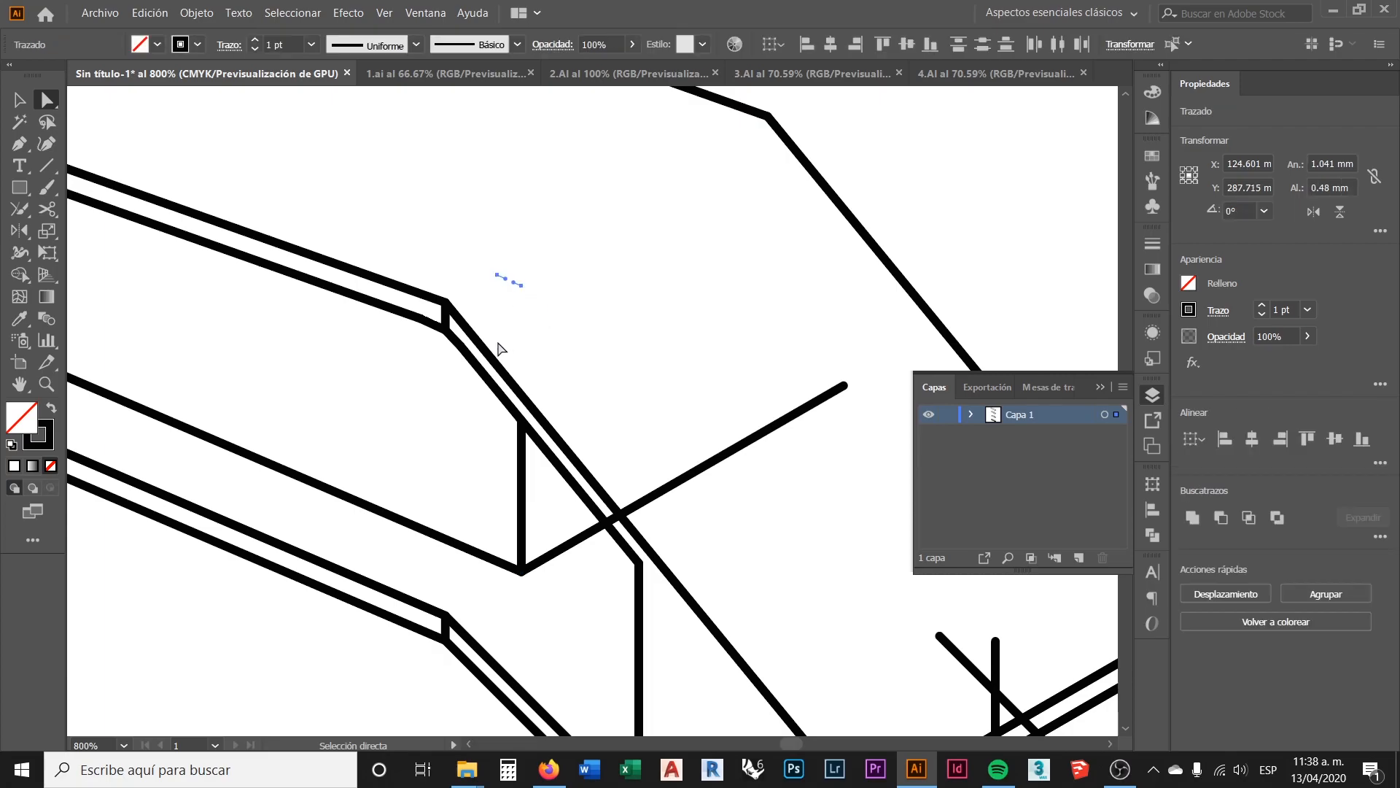
pyautogui.scroll(-1, 522, 328)
pyautogui.press('Delete')
pyautogui.scroll(-4, 660, 405)
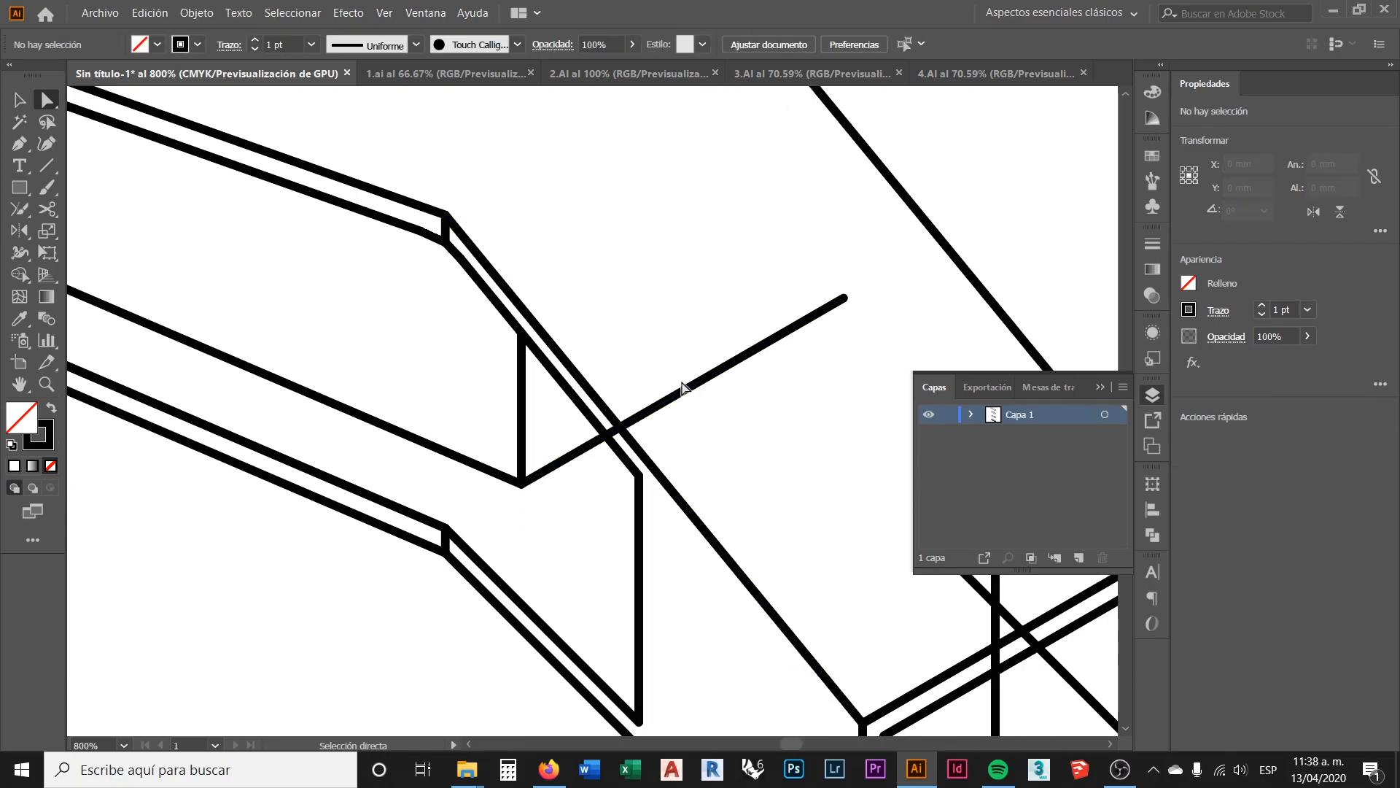
# Step: Shorten the inner diagonal edge at the hollow bar's bend by moving its far anchor point back to the sloped inner rim
pyautogui.click(681, 393)
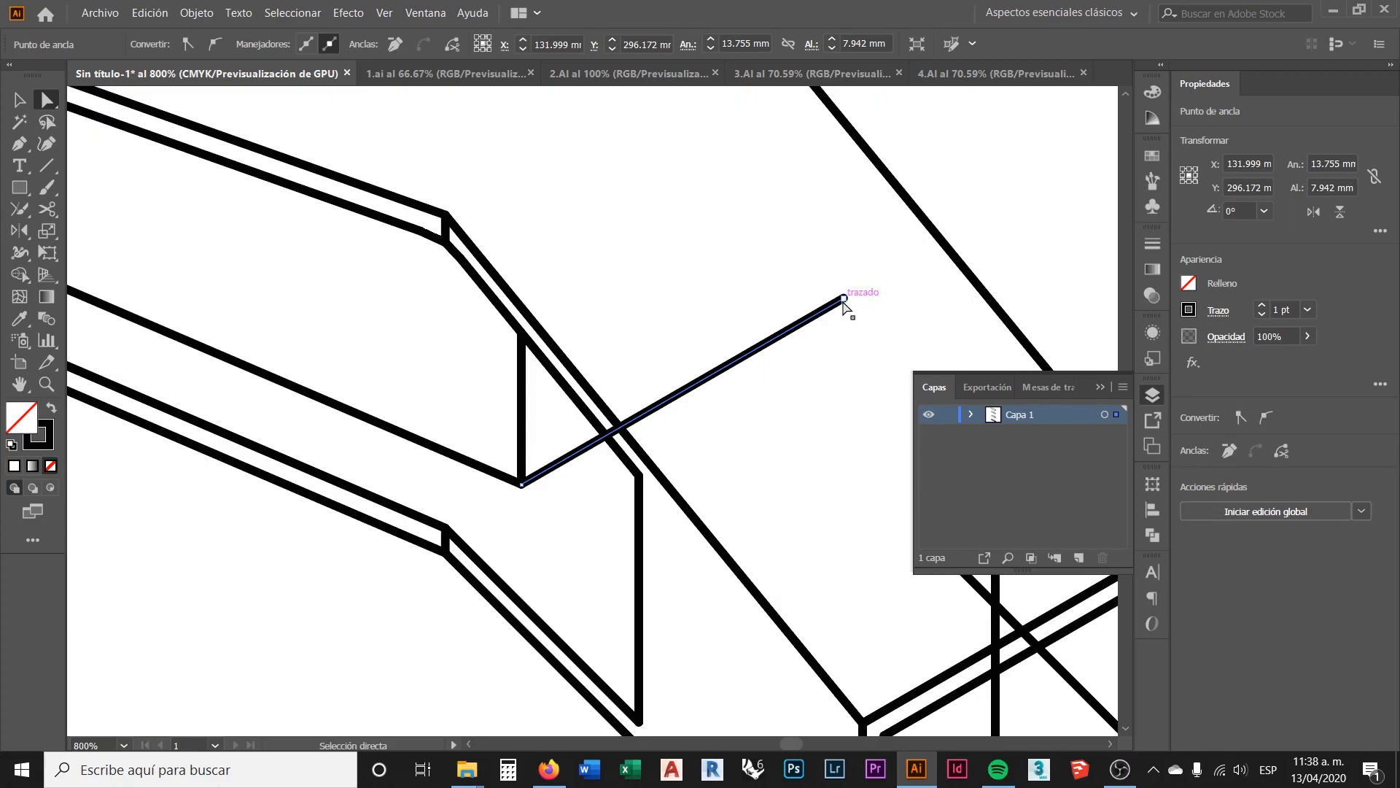
pyautogui.moveTo(844, 299); pyautogui.dragTo(606, 441)
pyautogui.click(590, 477)
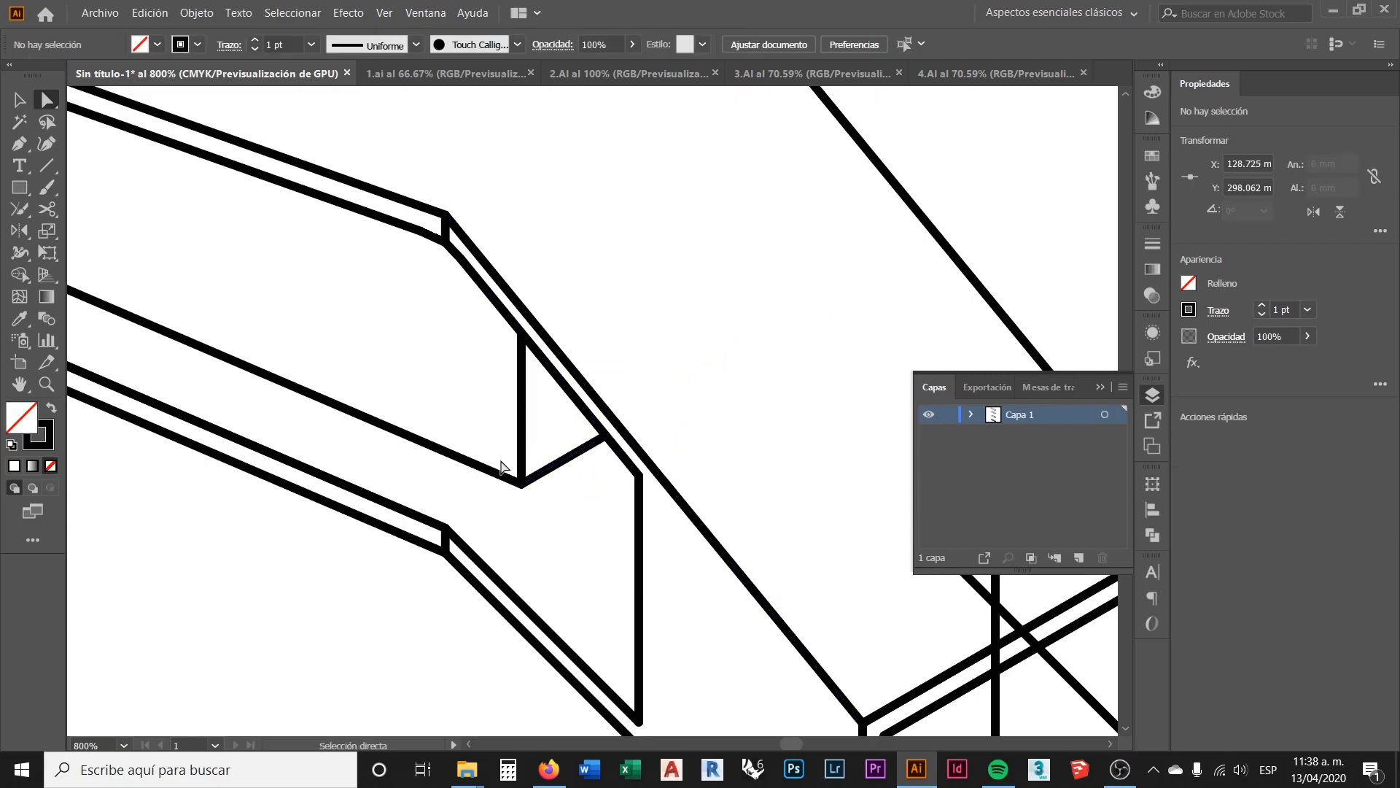
# Step: Shorten the vertical edge inside the hollow bar's open square end by lowering its upper anchor point to the inner rim
pyautogui.scroll(-4, 456, 373)
pyautogui.scroll(3, 612, 478)
pyautogui.click(532, 434)
pyautogui.scroll(2, 556, 448)
pyautogui.moveTo(502, 177); pyautogui.dragTo(514, 351)
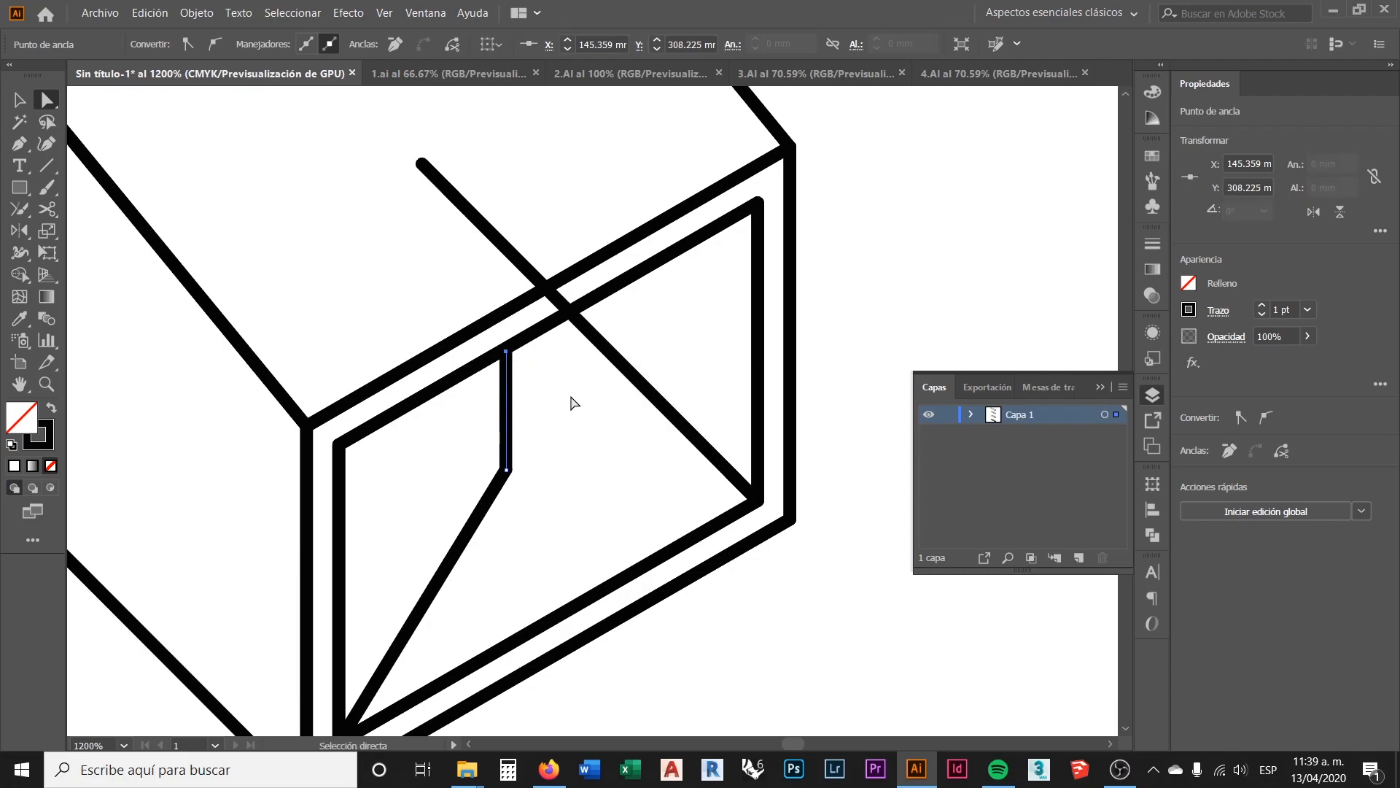
pyautogui.click(566, 401)
# Step: Trim the diagonal edge inside the hollow bar's open square end by moving its outer anchor point back to the inner upper rim
pyautogui.click(592, 337)
pyautogui.moveTo(422, 164); pyautogui.dragTo(571, 311)
pyautogui.click(603, 422)
# Step: Examine the cleaned hollow bar and the other bars on the artboard for leftover hidden edges
pyautogui.scroll(-3, 671, 403)
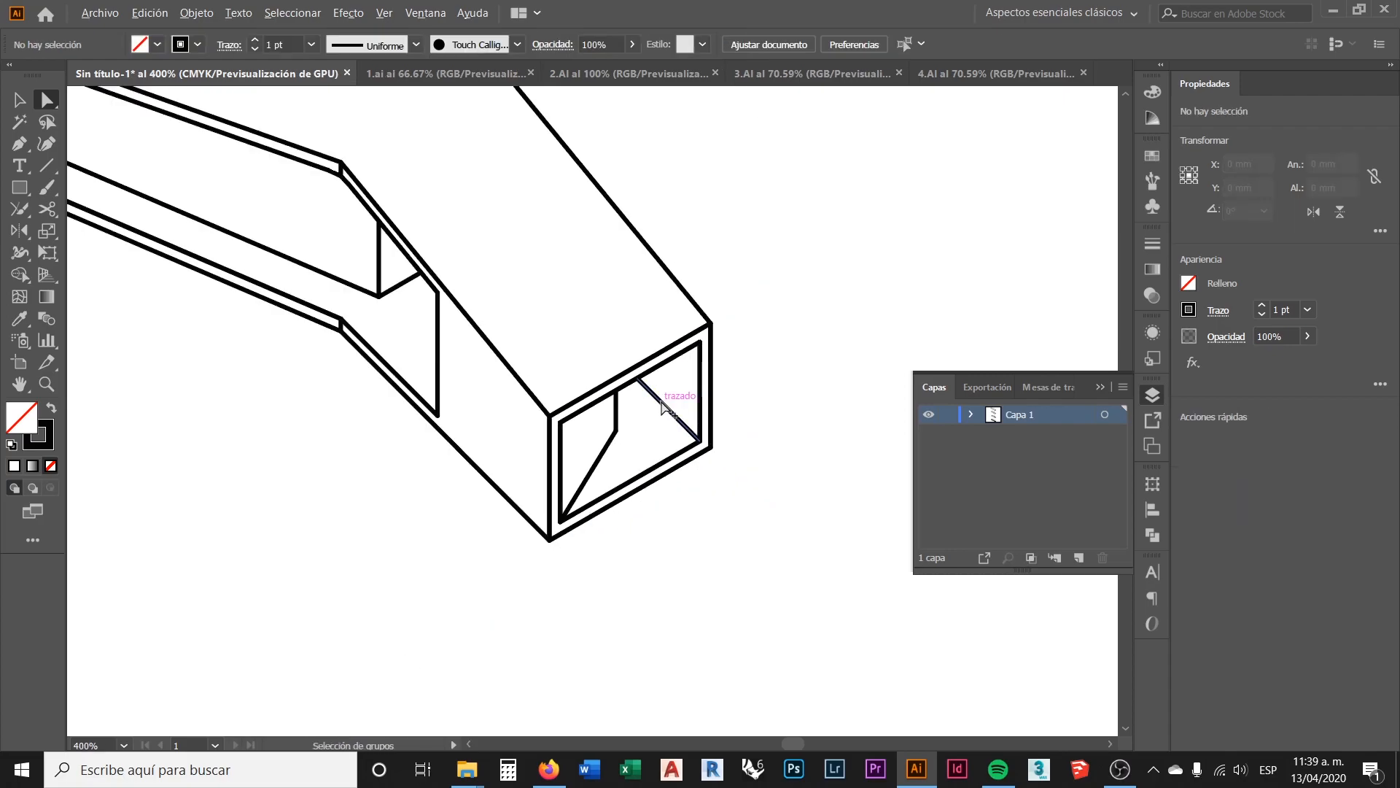
pyautogui.scroll(-2, 667, 405)
pyautogui.scroll(-1, 478, 425)
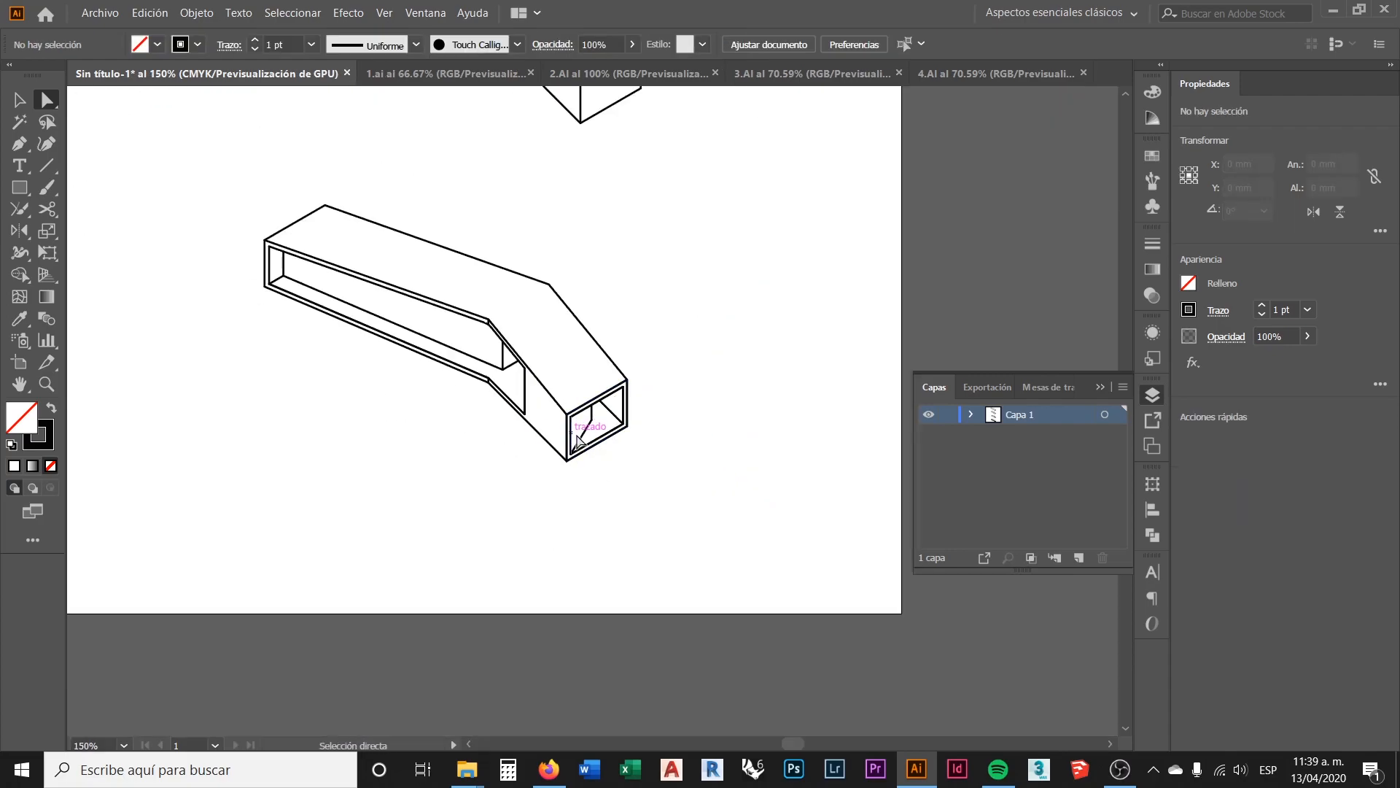
pyautogui.scroll(4, 587, 441)
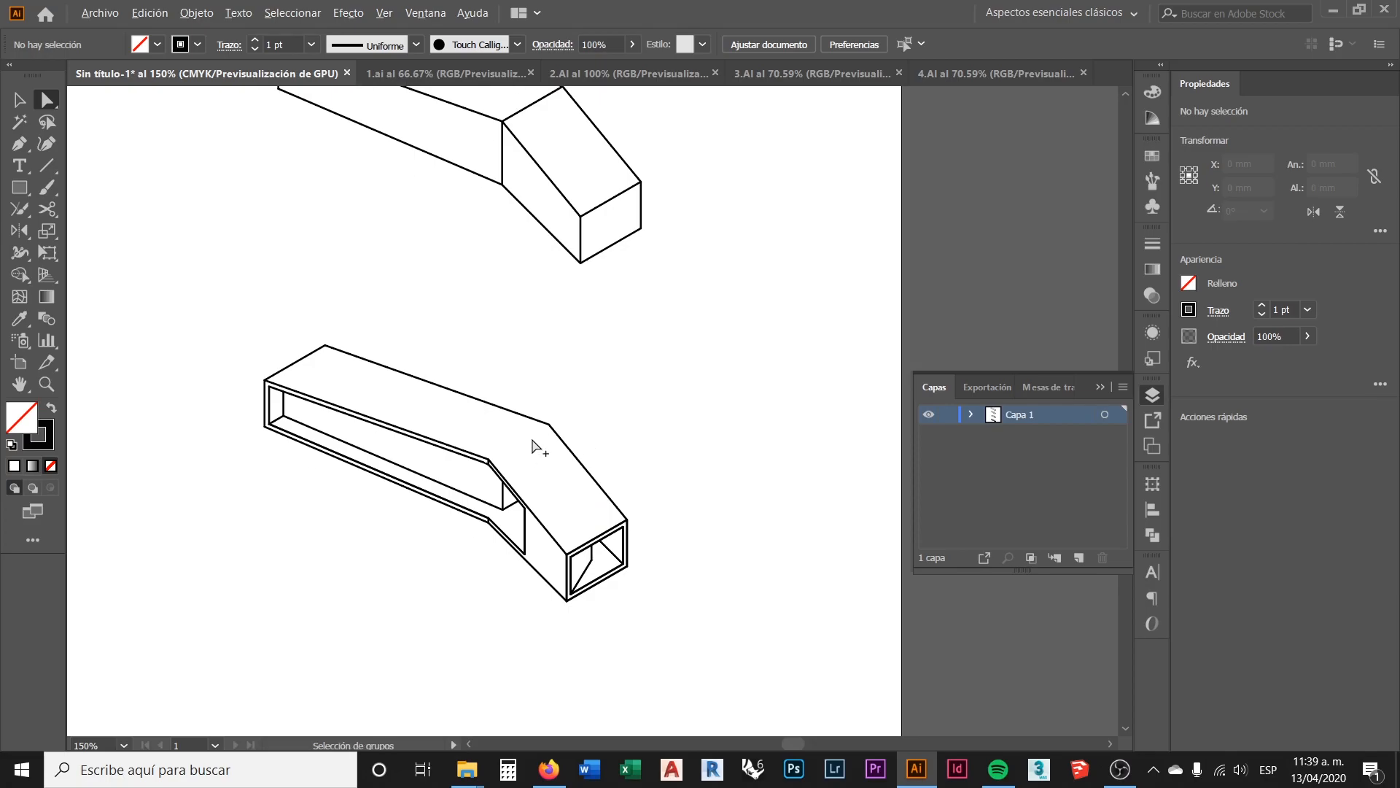
pyautogui.scroll(-1, 543, 416)
pyautogui.scroll(5, 566, 456)
pyautogui.scroll(10, 565, 456)
pyautogui.scroll(-17, 565, 460)
pyautogui.scroll(-3, 511, 580)
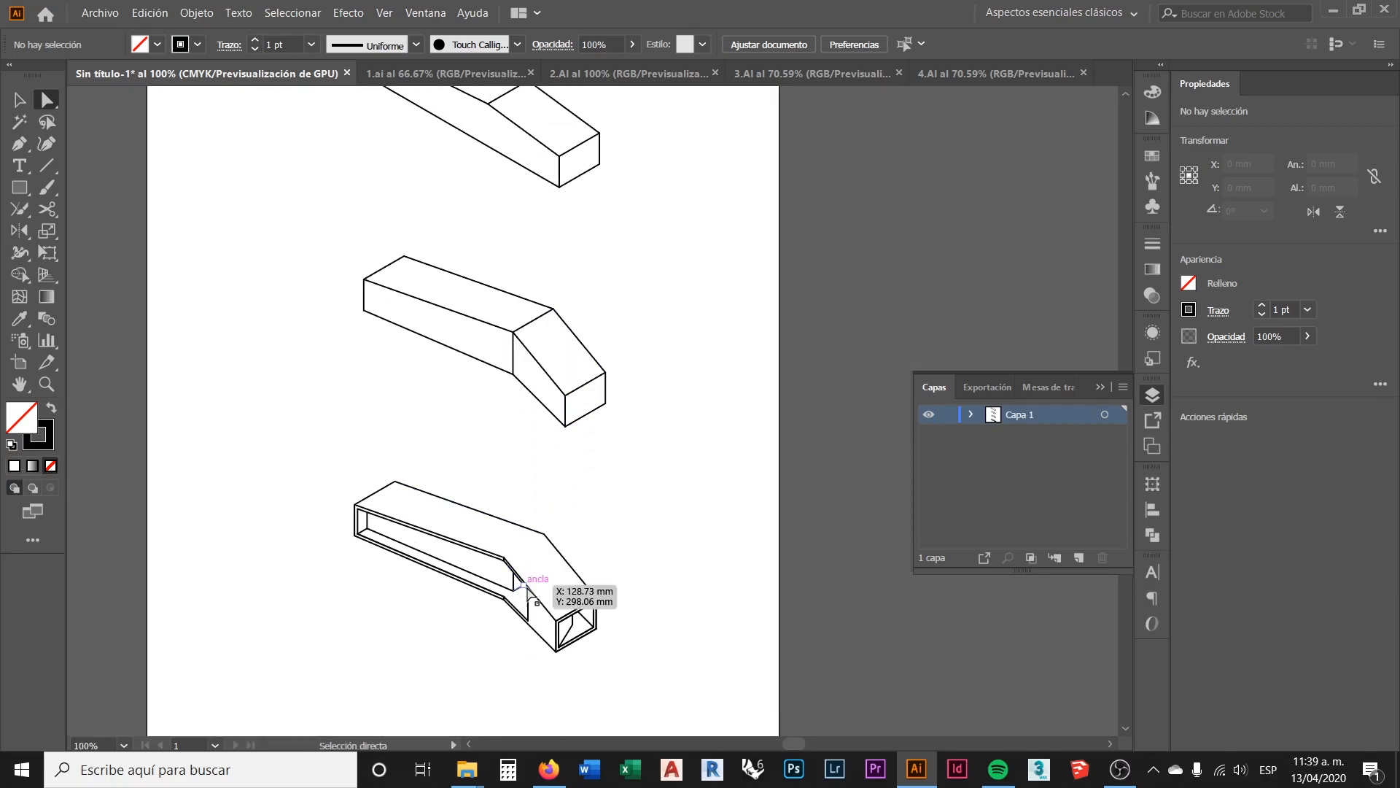
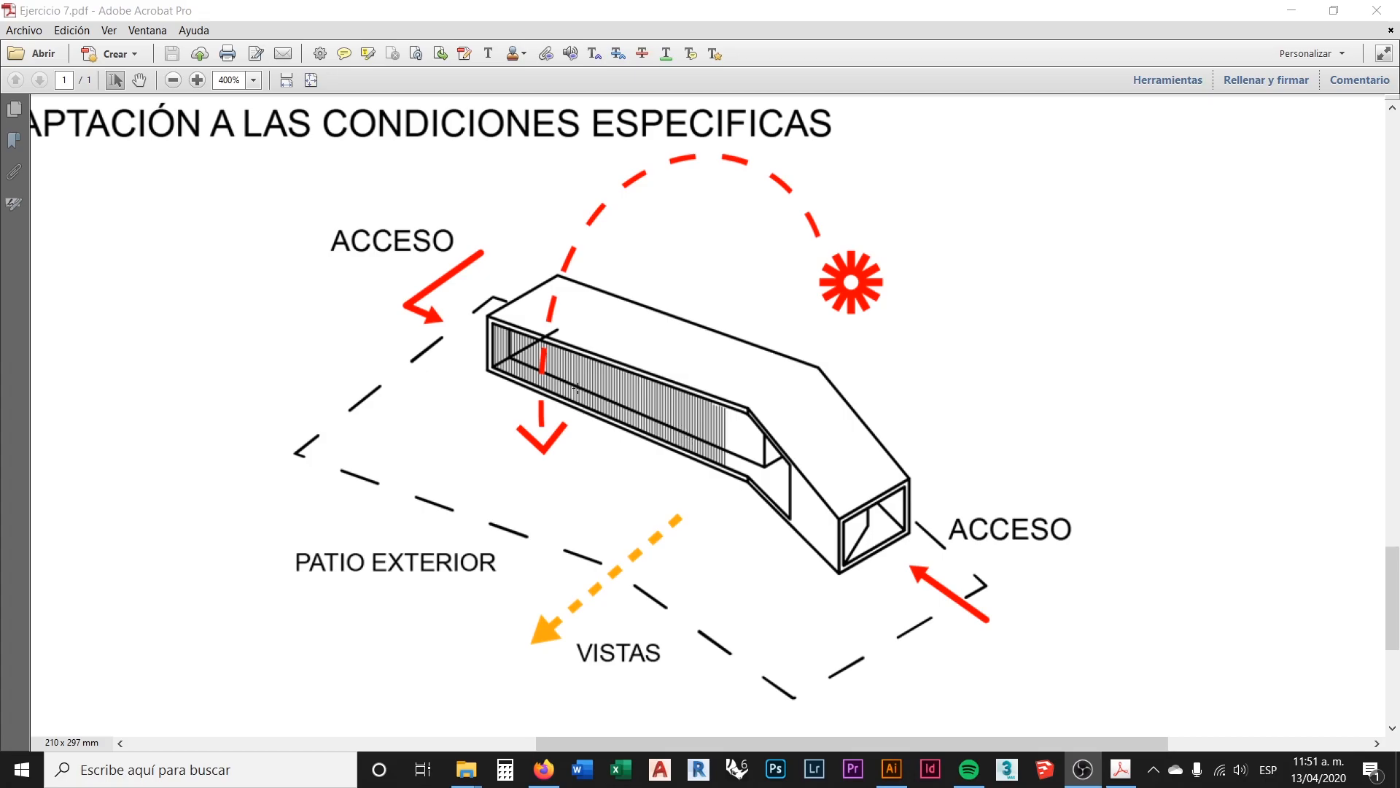
# Step: Return from the PDF reference to the Illustrator drawing and draw a vertical line about 58.6 mm long through the hollow bar's left end
pyautogui.click(1292, 10)
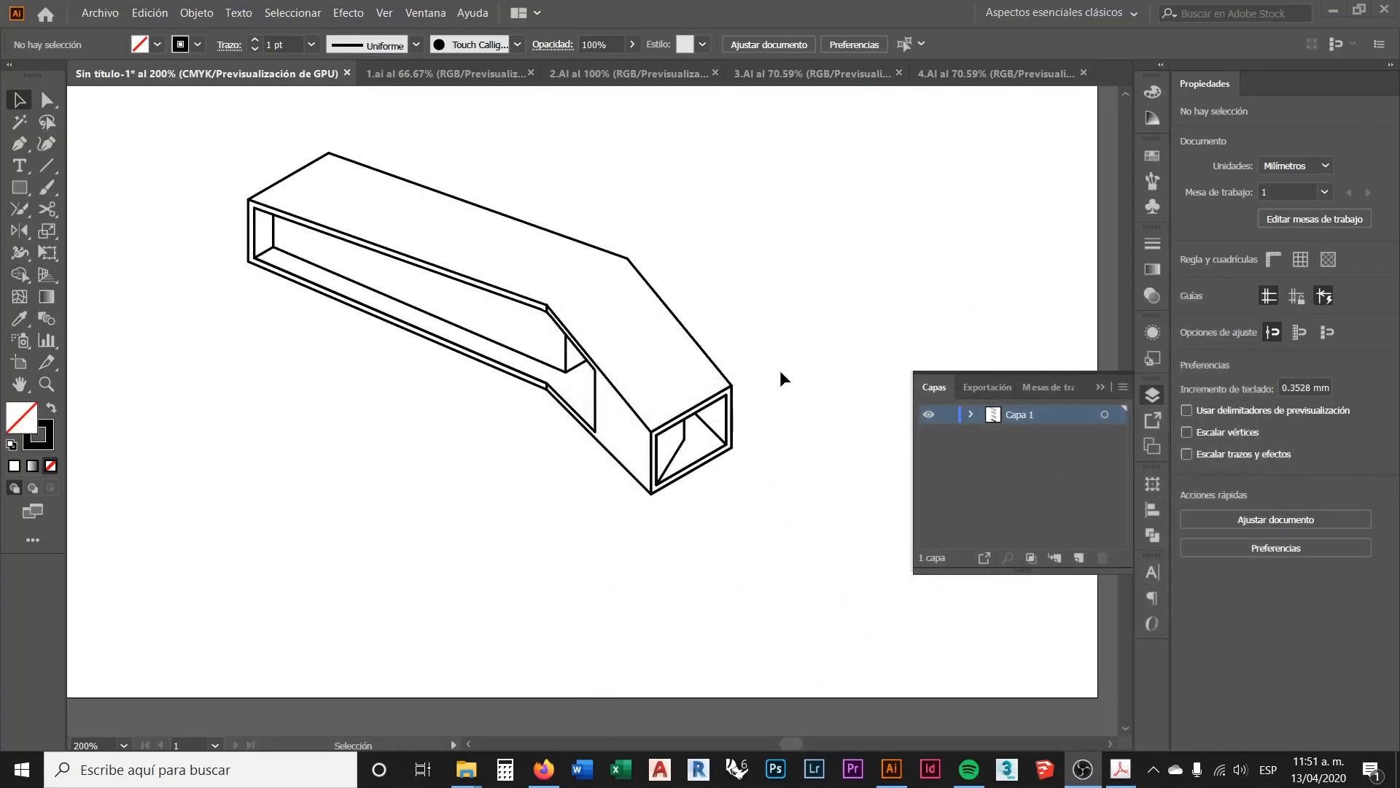
pyautogui.scroll(2, 449, 443)
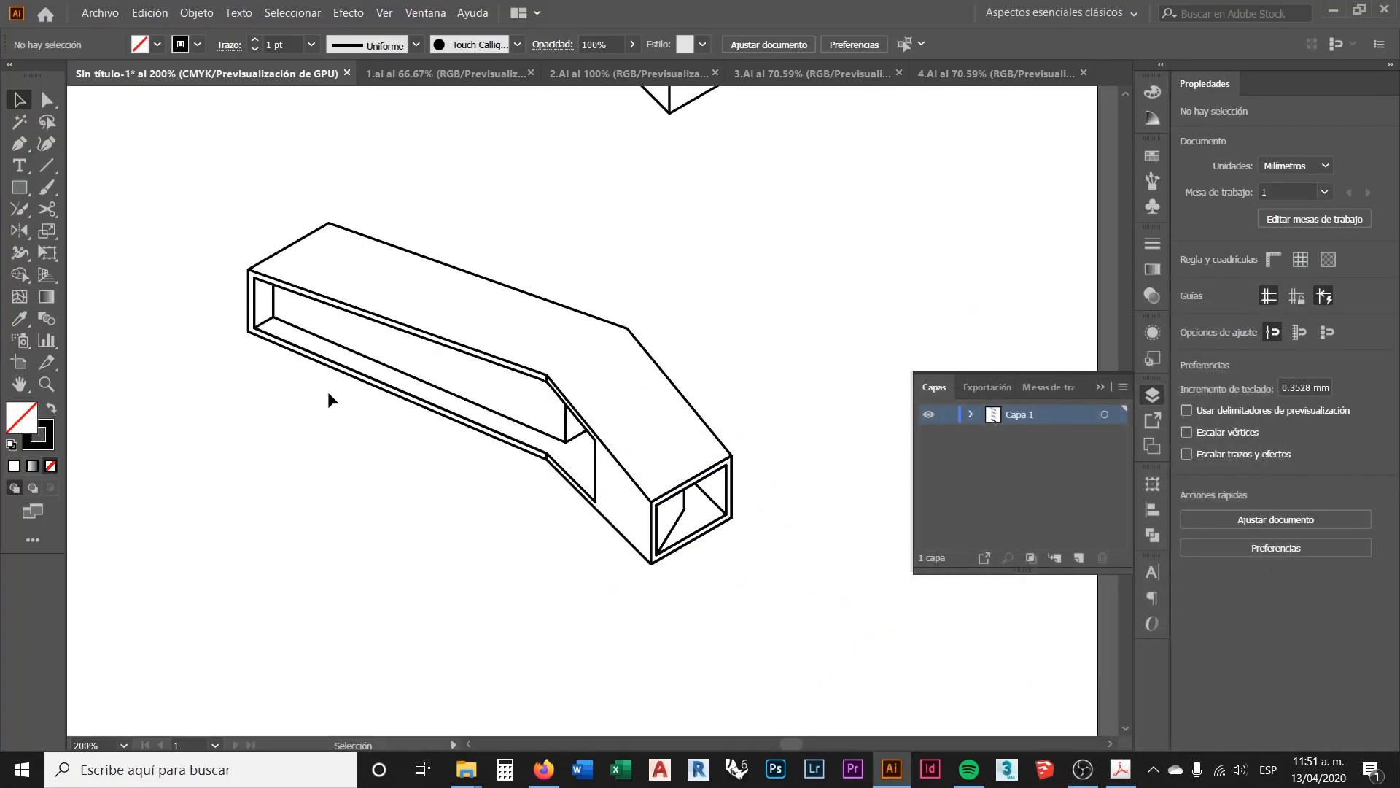
pyautogui.scroll(1, 334, 396)
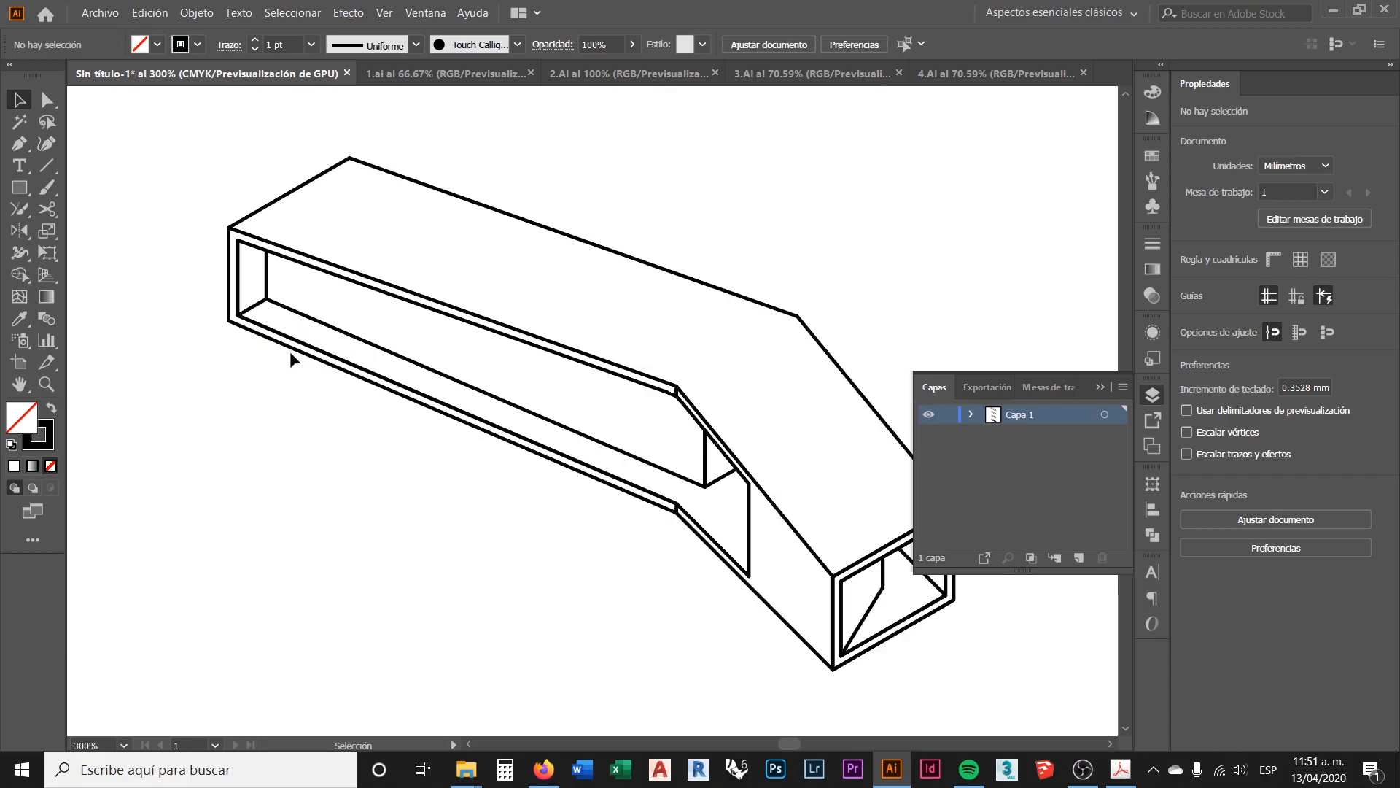
pyautogui.click(45, 168)
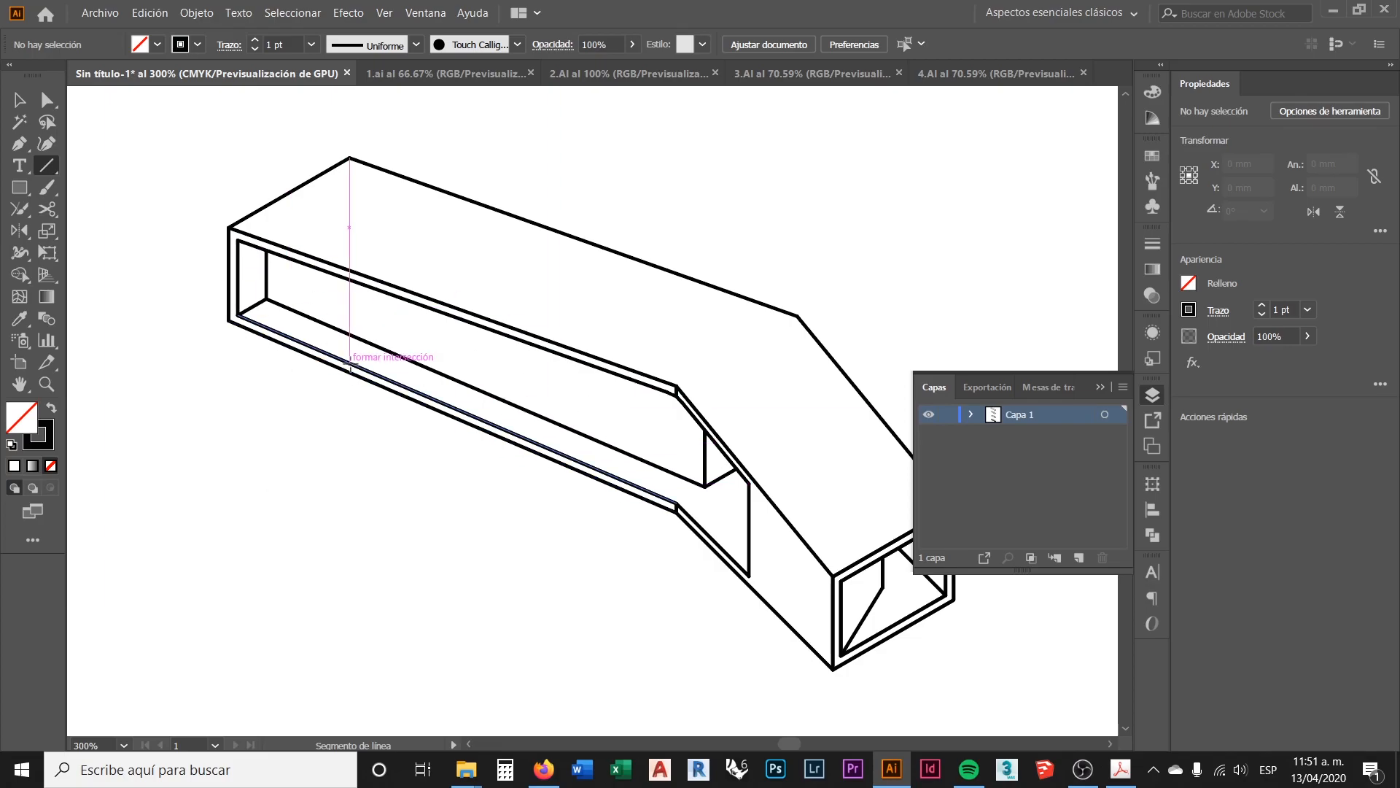
pyautogui.scroll(2, 289, 409)
pyautogui.scroll(-3, 290, 410)
pyautogui.scroll(2, 290, 409)
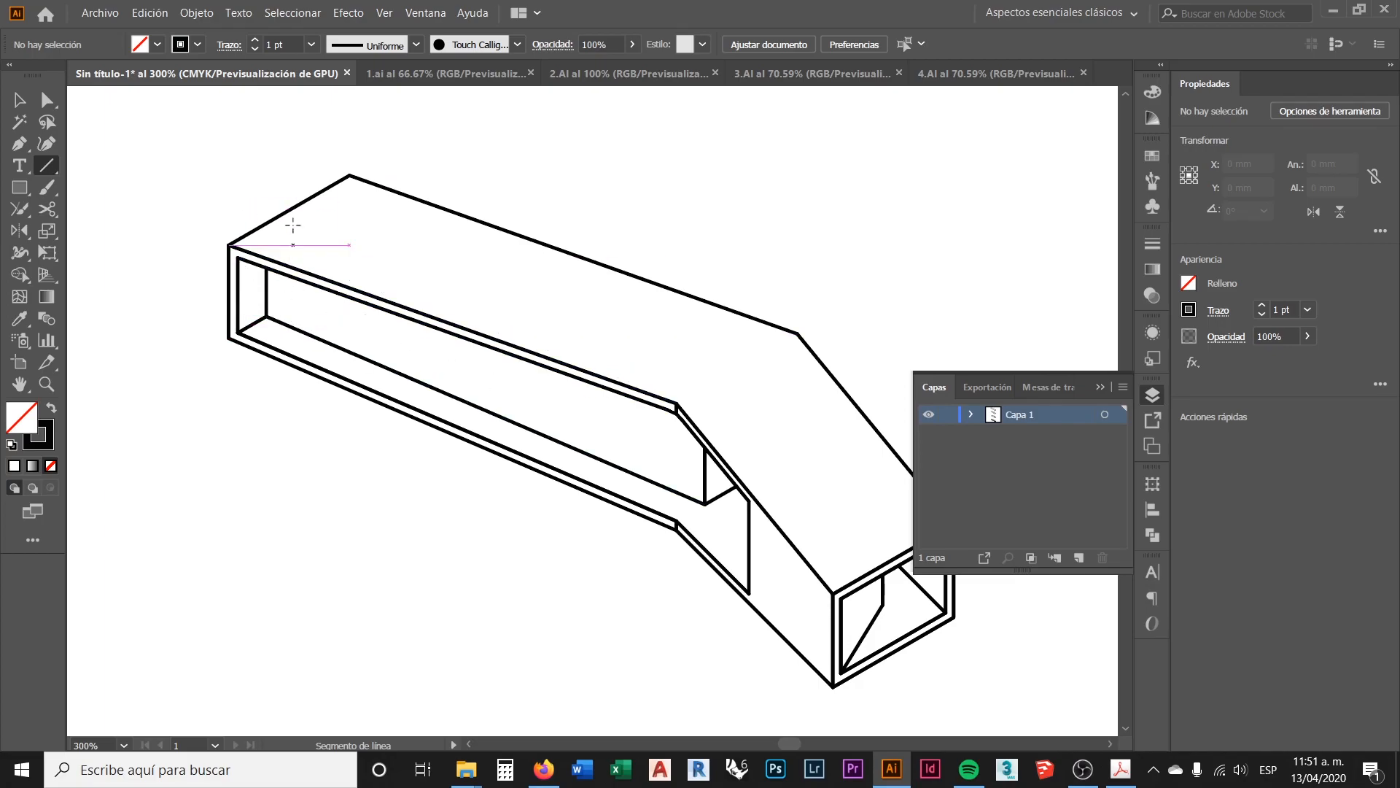
pyautogui.scroll(1, 248, 98)
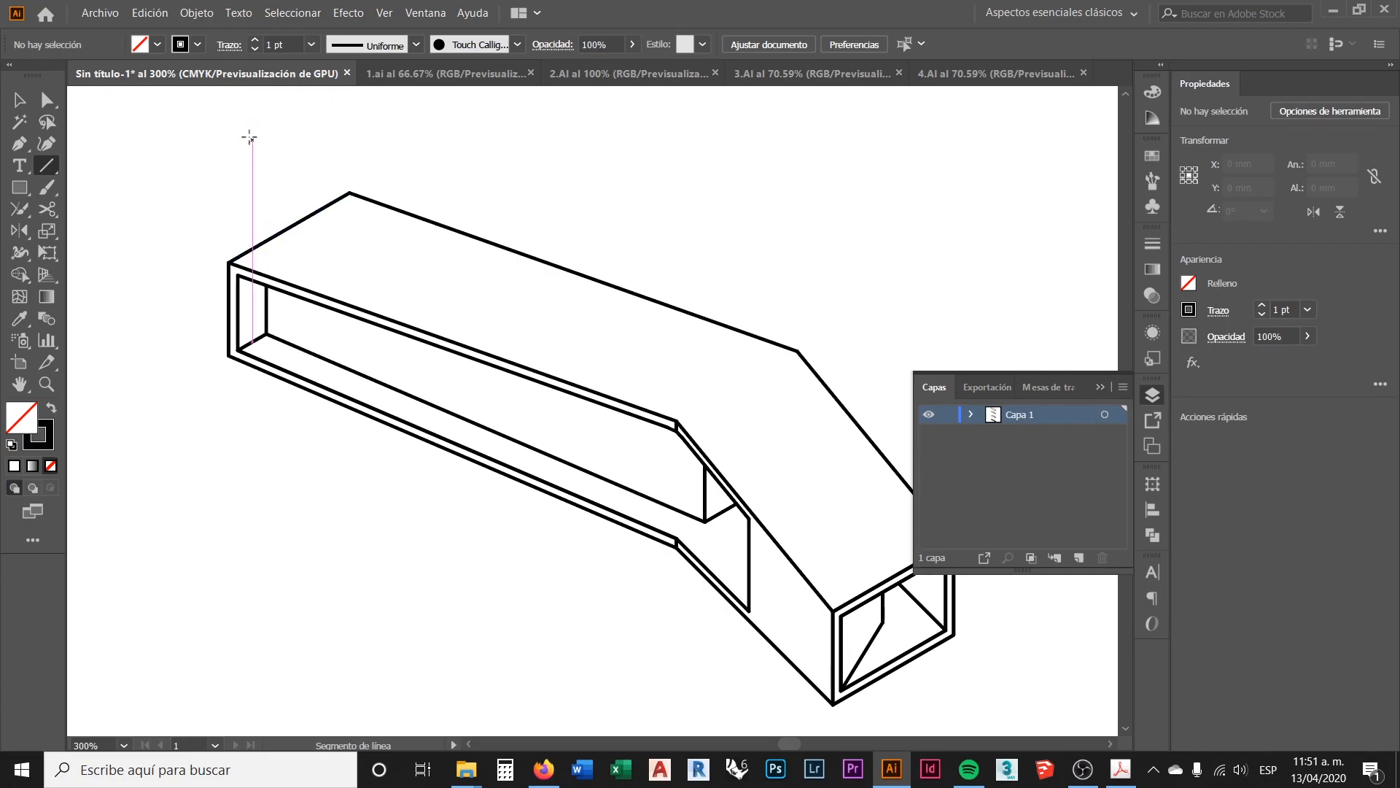
pyautogui.moveTo(253, 104); pyautogui.dragTo(249, 606)
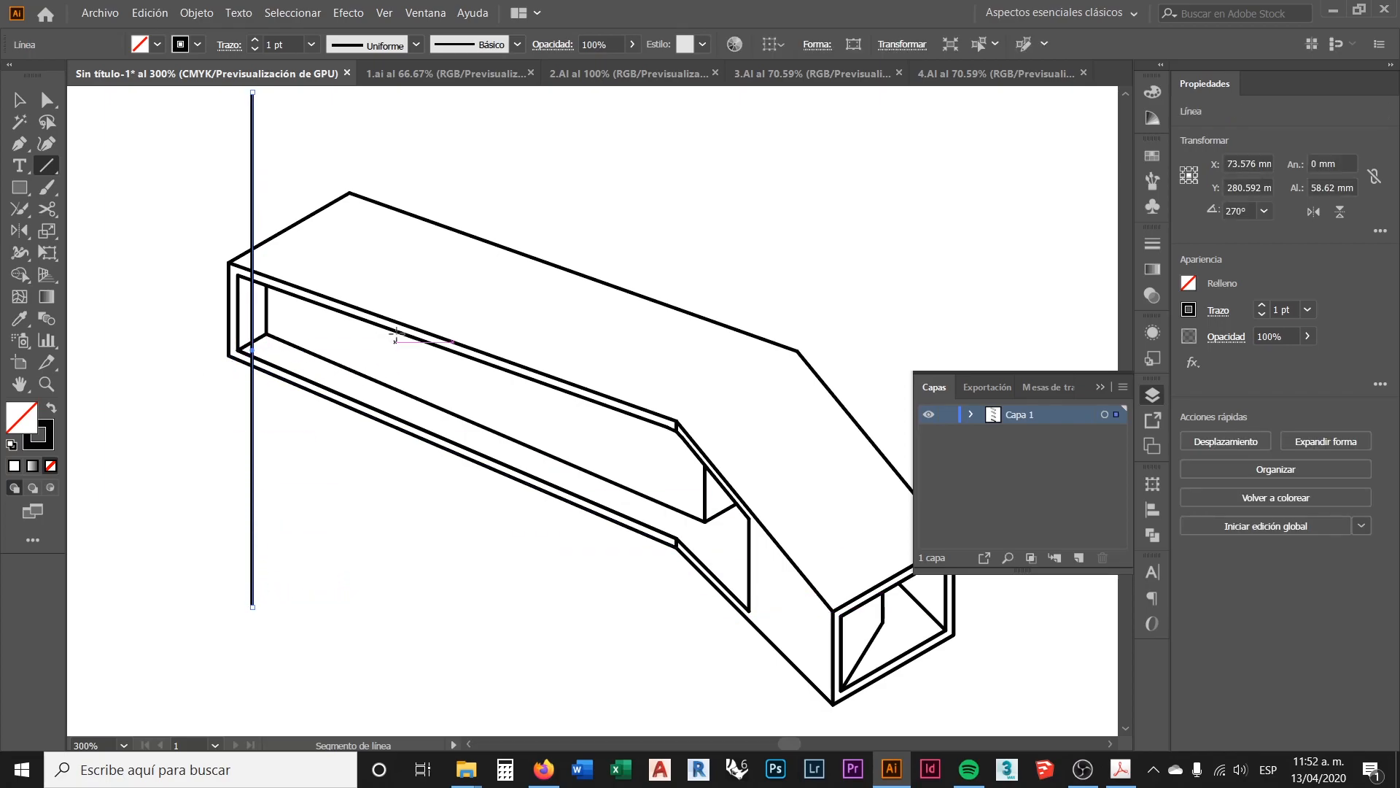
pyautogui.moveTo(277, 108); pyautogui.dragTo(350, 519)
pyautogui.press('Delete')
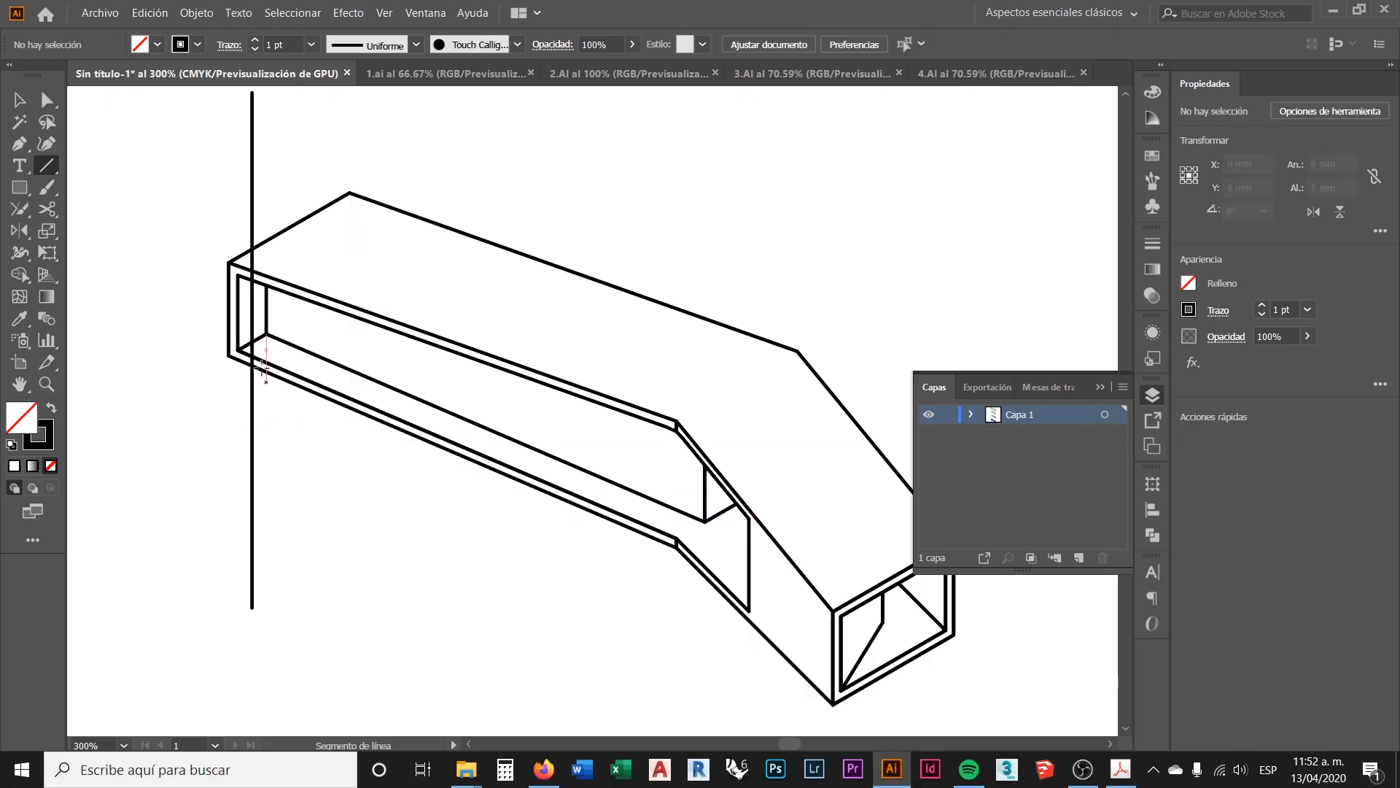
# Step: Select the long vertical line crossing the hollow bar's left end
pyautogui.click(19, 99)
pyautogui.moveTo(215, 133); pyautogui.dragTo(216, 134)
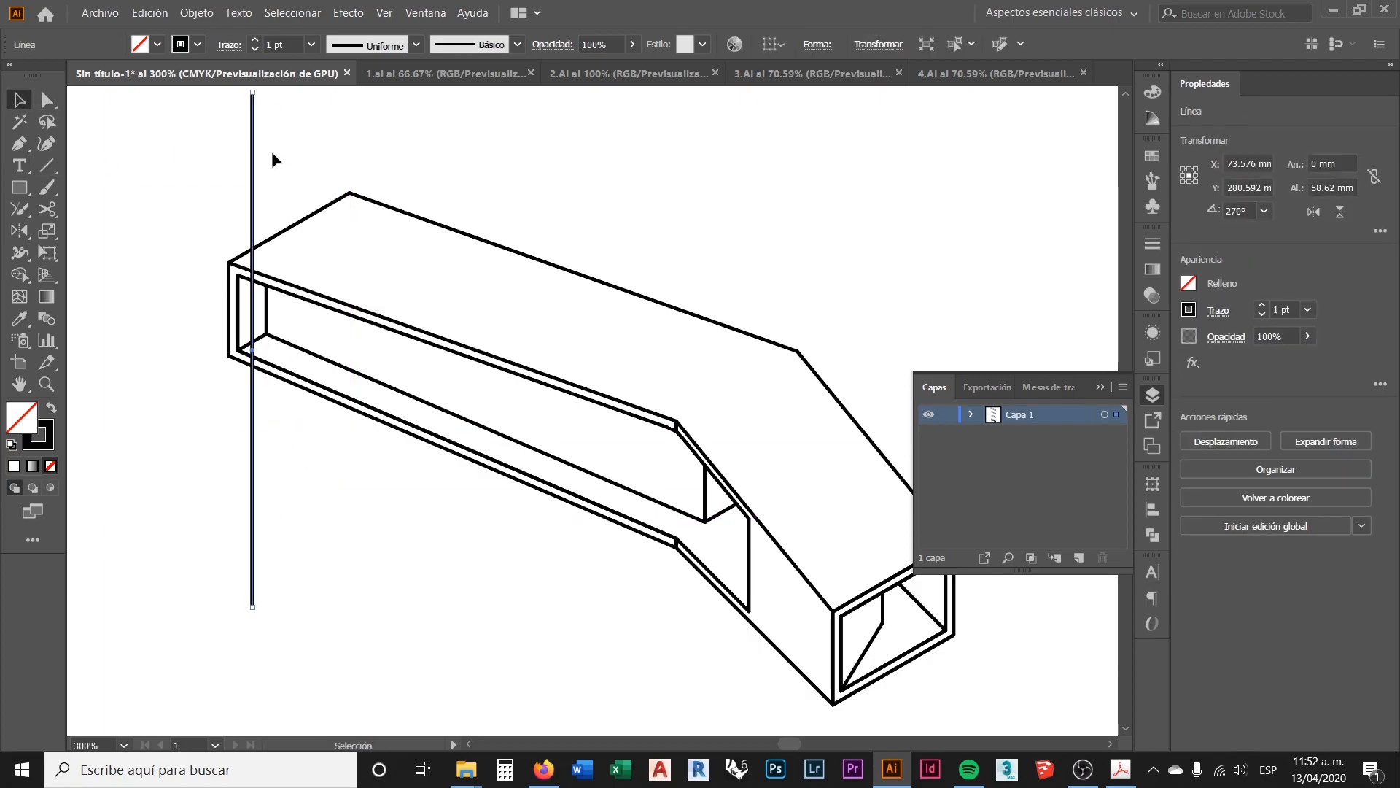
# Step: Set the stroke weight of the vertical line at the box's left end to 0.3 pt
pyautogui.click(295, 45)
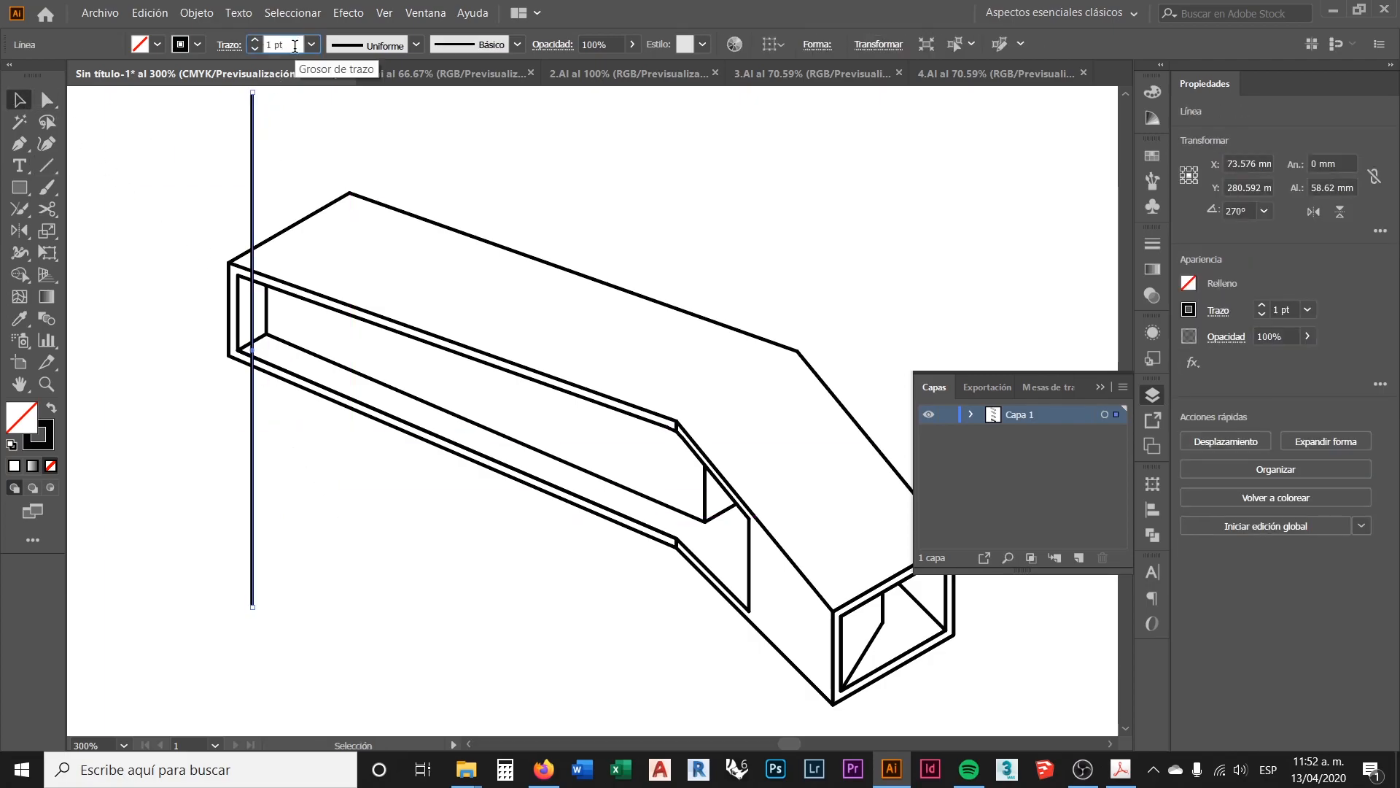
pyautogui.click(421, 220)
pyautogui.click(345, 167)
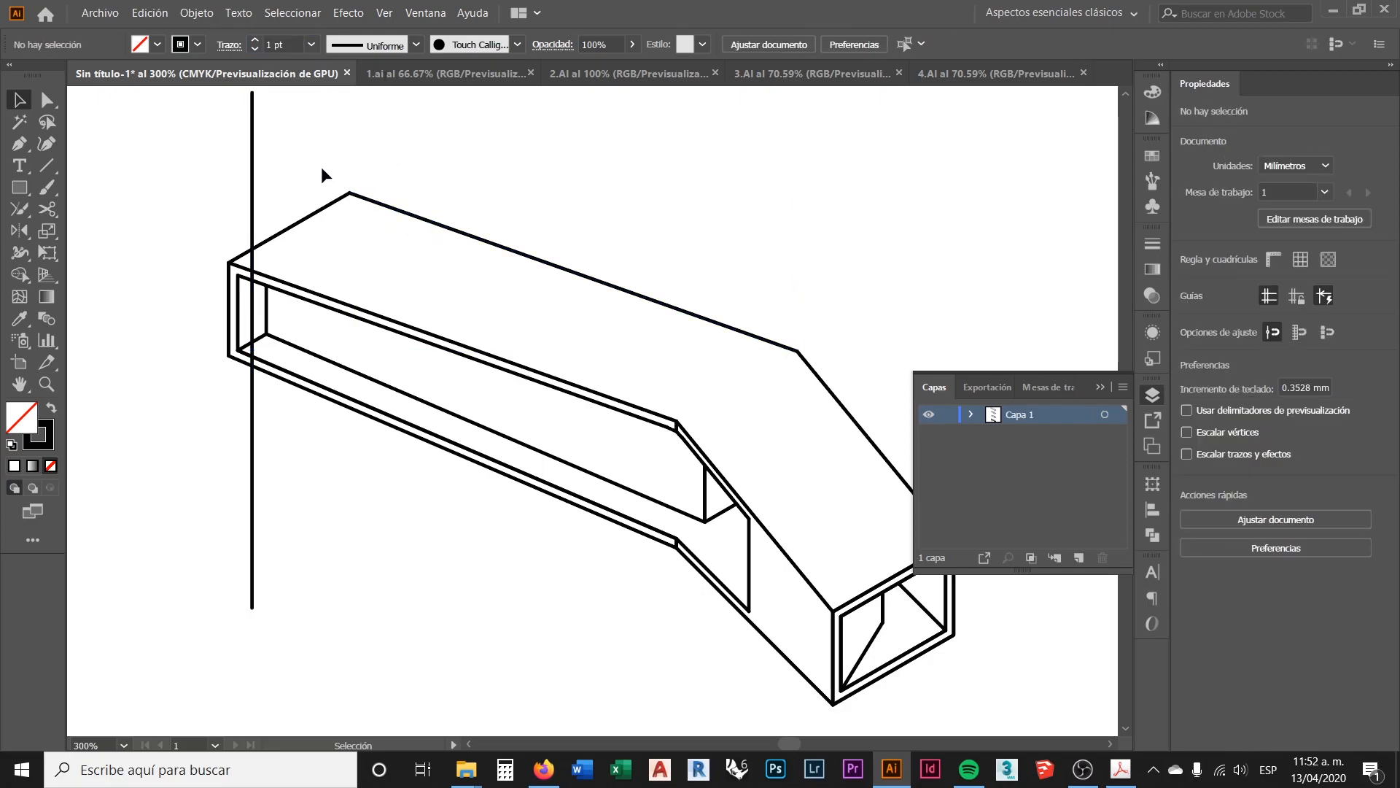
pyautogui.moveTo(215, 104); pyautogui.dragTo(213, 86)
pyautogui.click(287, 176)
pyautogui.moveTo(294, 162); pyautogui.dragTo(211, 118)
pyautogui.doubleClick(281, 45)
pyautogui.press('BackSpace')
pyautogui.write('.3')
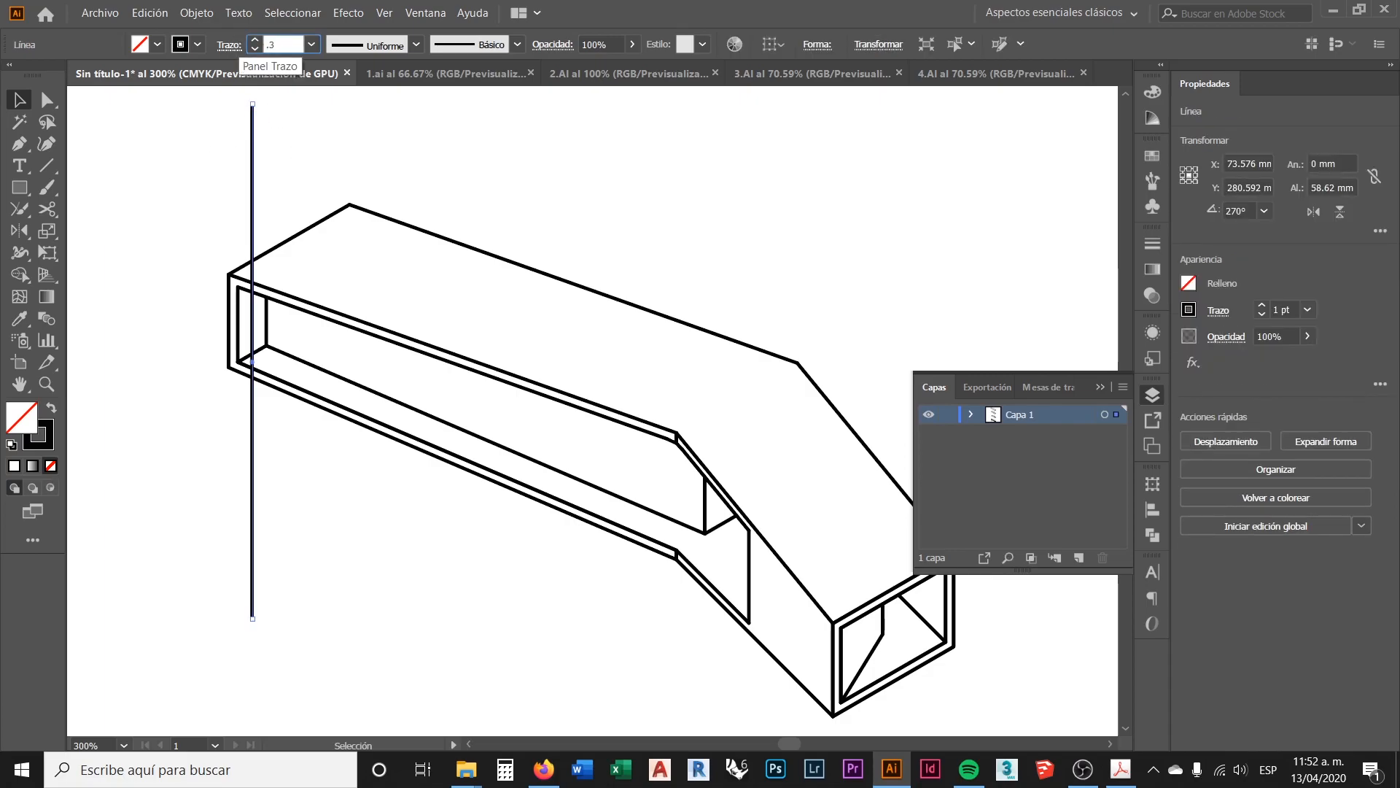
pyautogui.press('Return')
pyautogui.click(226, 161)
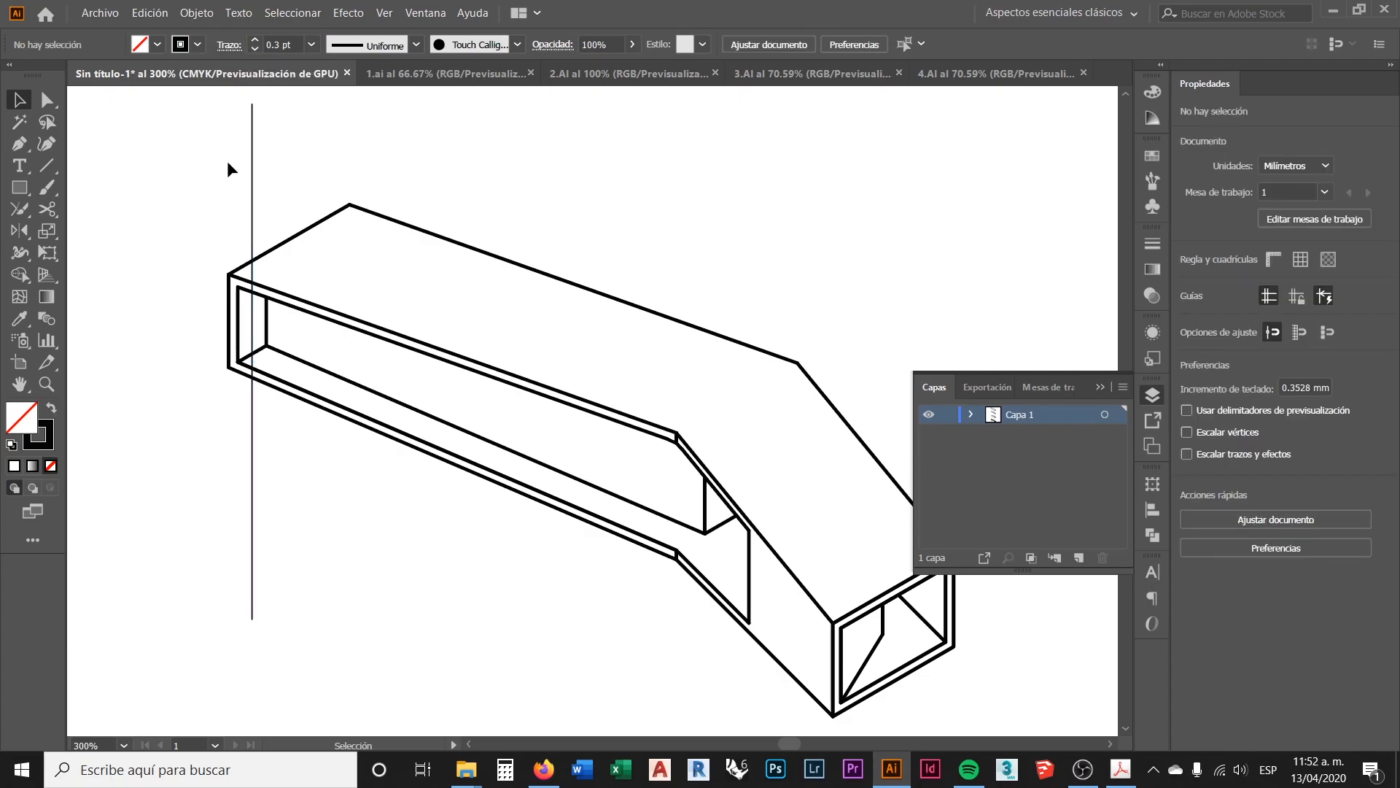
# Step: Move the thin vertical line slightly left, closer to the inner left edge of the box's long opening
pyautogui.scroll(1, 241, 244)
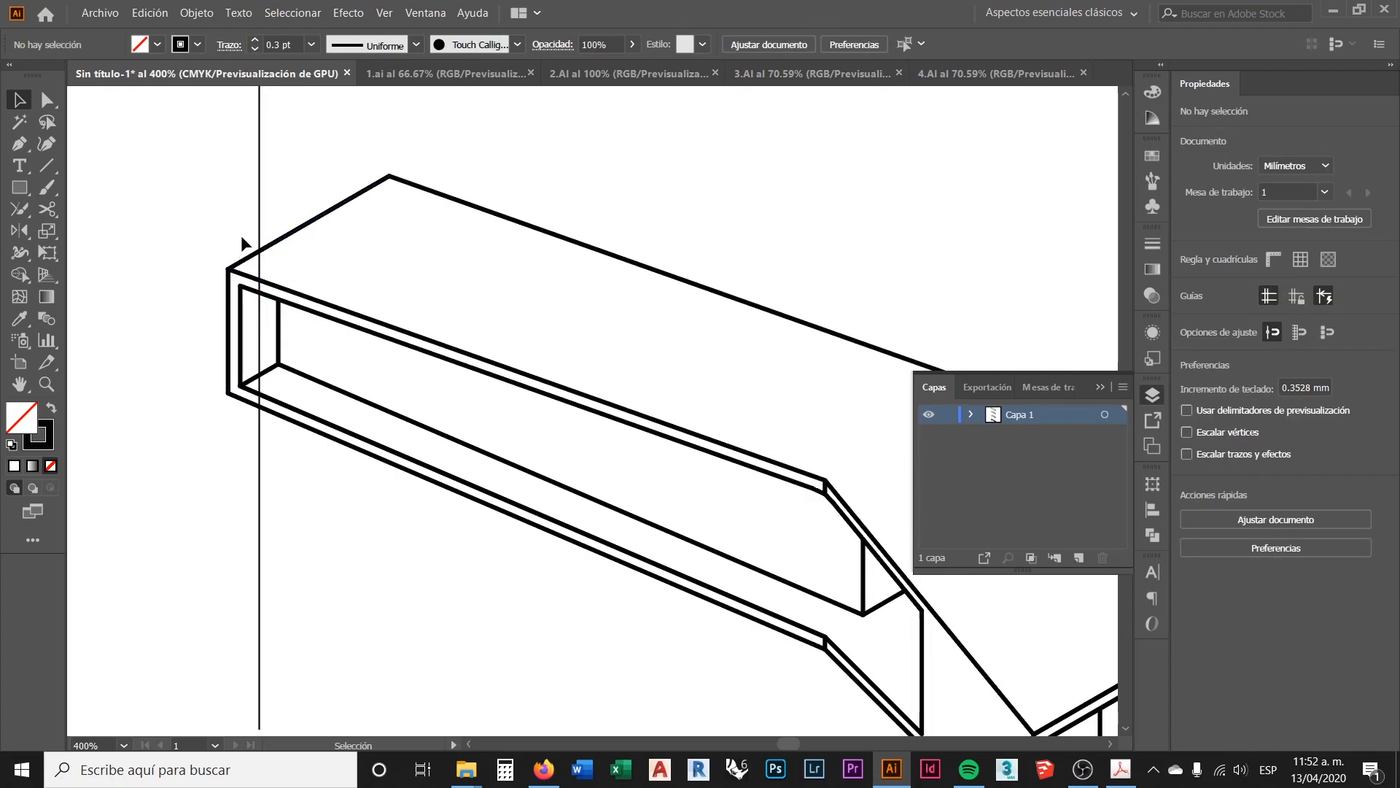
pyautogui.moveTo(257, 207); pyautogui.dragTo(246, 205)
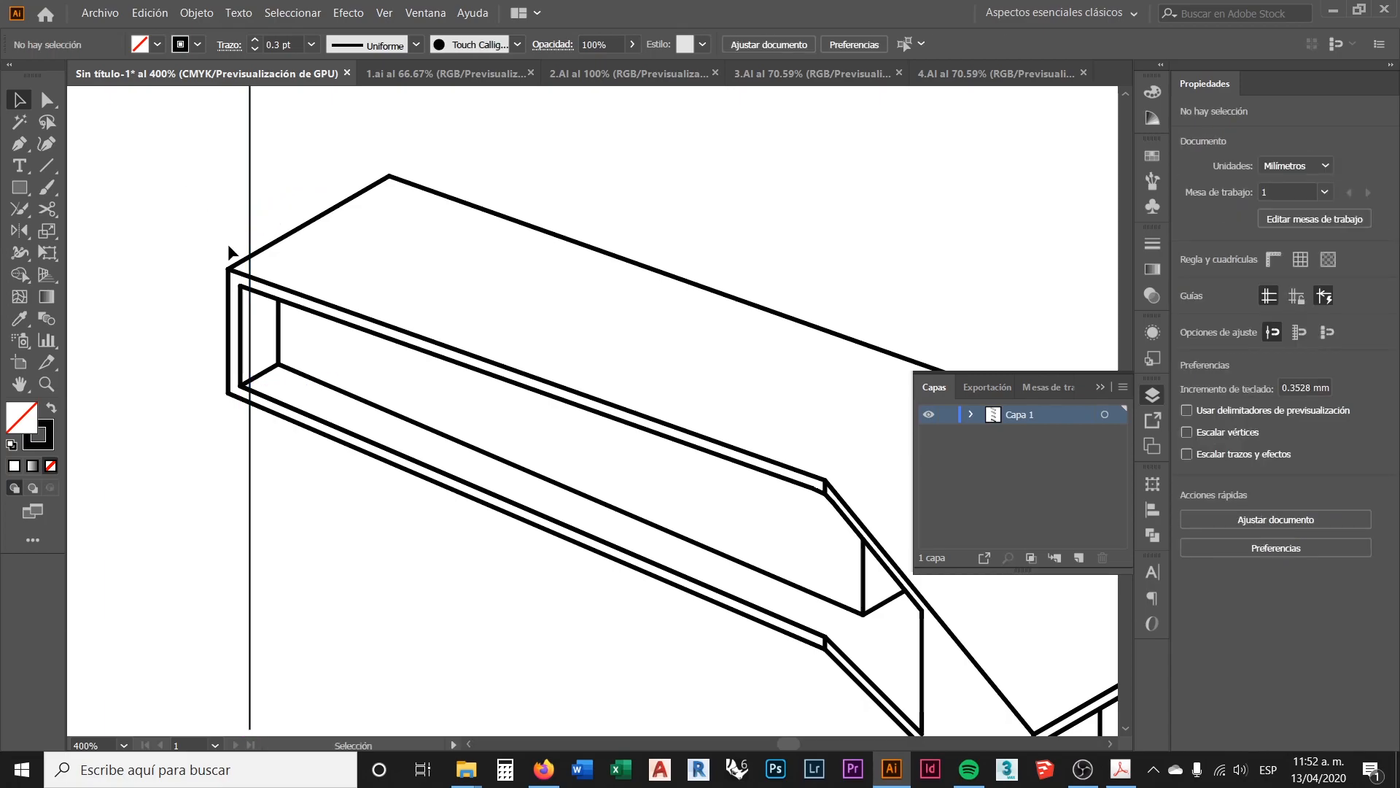
pyautogui.scroll(-1, 222, 292)
pyautogui.scroll(1, 258, 413)
# Step: Duplicate the thin vertical line about 0.81 mm to the right, keeping the copy level with the original
pyautogui.click(239, 419)
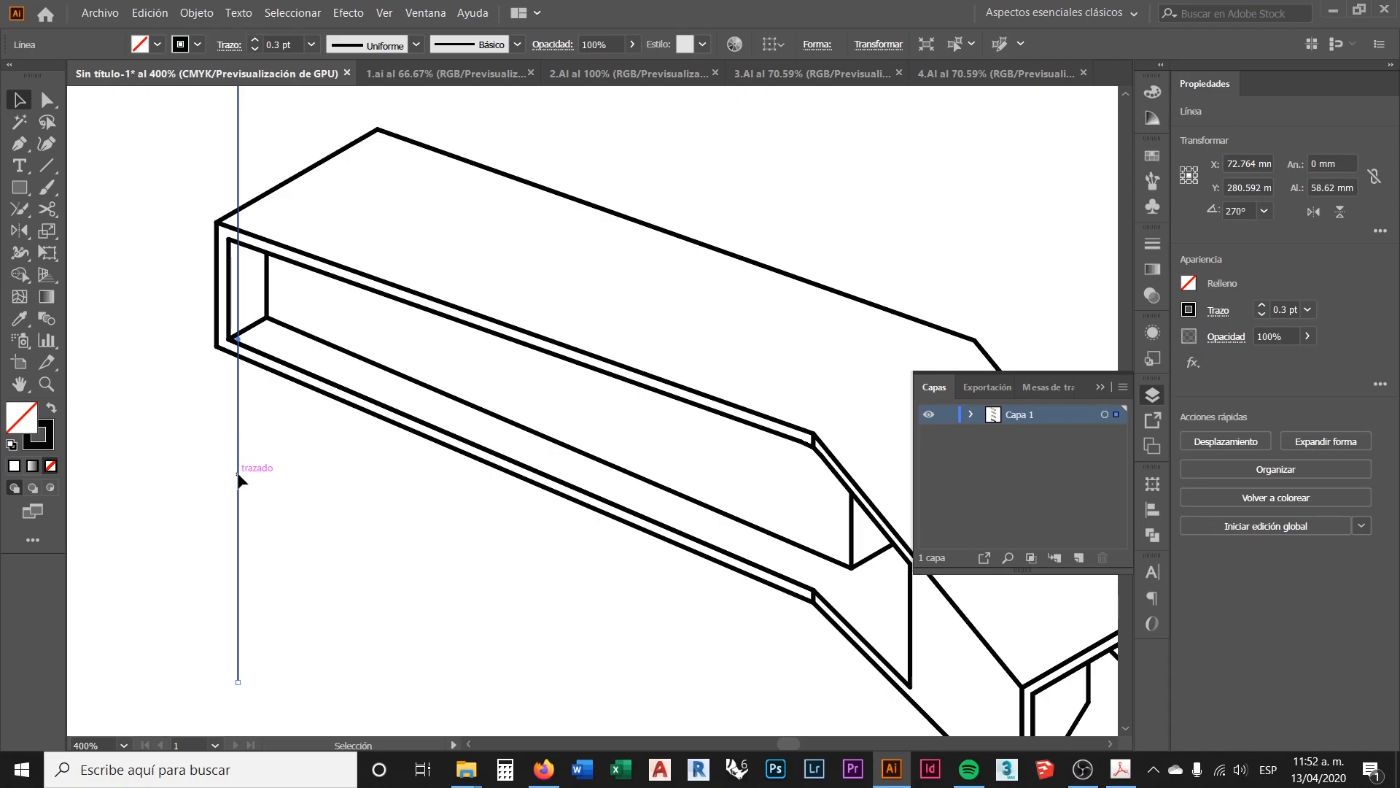
pyautogui.moveTo(238, 474); pyautogui.dragTo(248, 478)
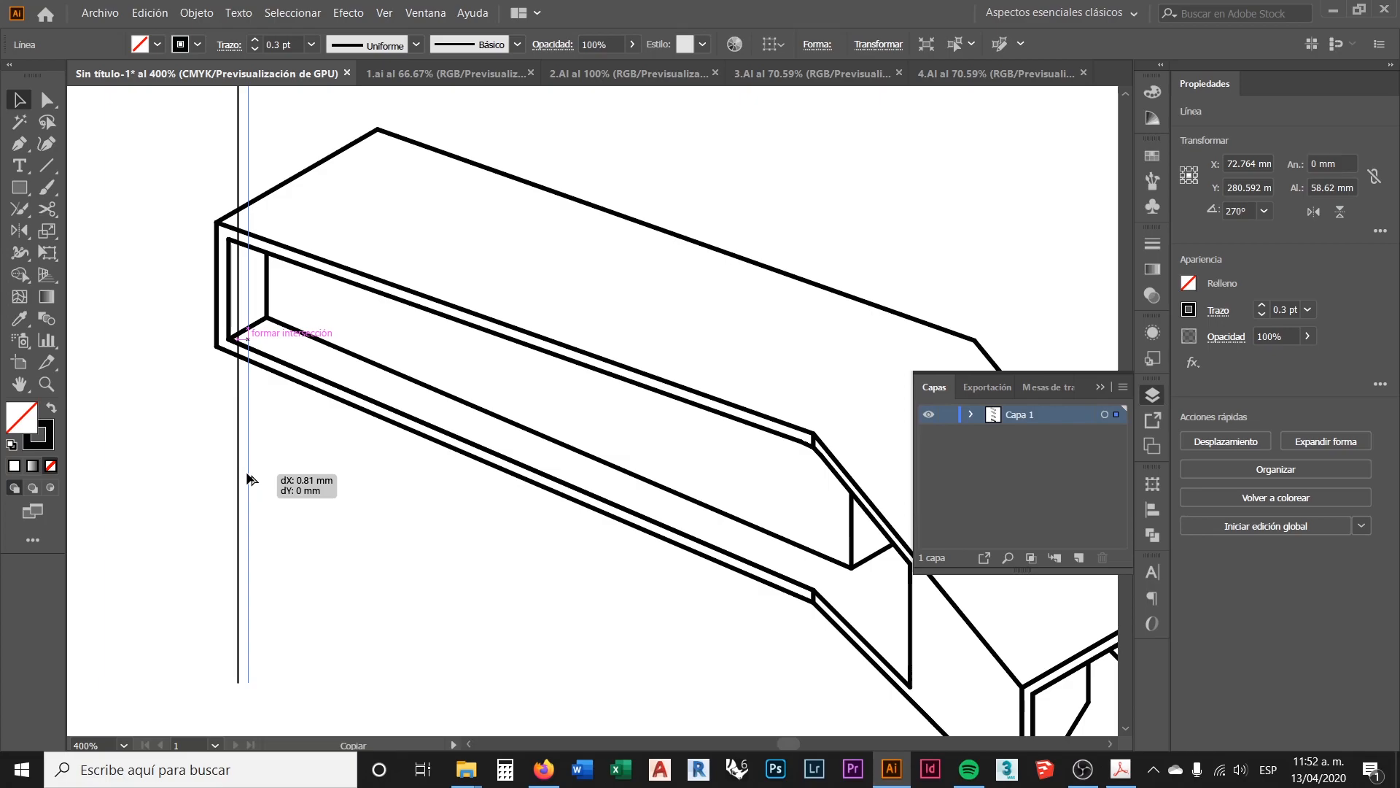
pyautogui.moveTo(248, 478); pyautogui.dragTo(248, 479)
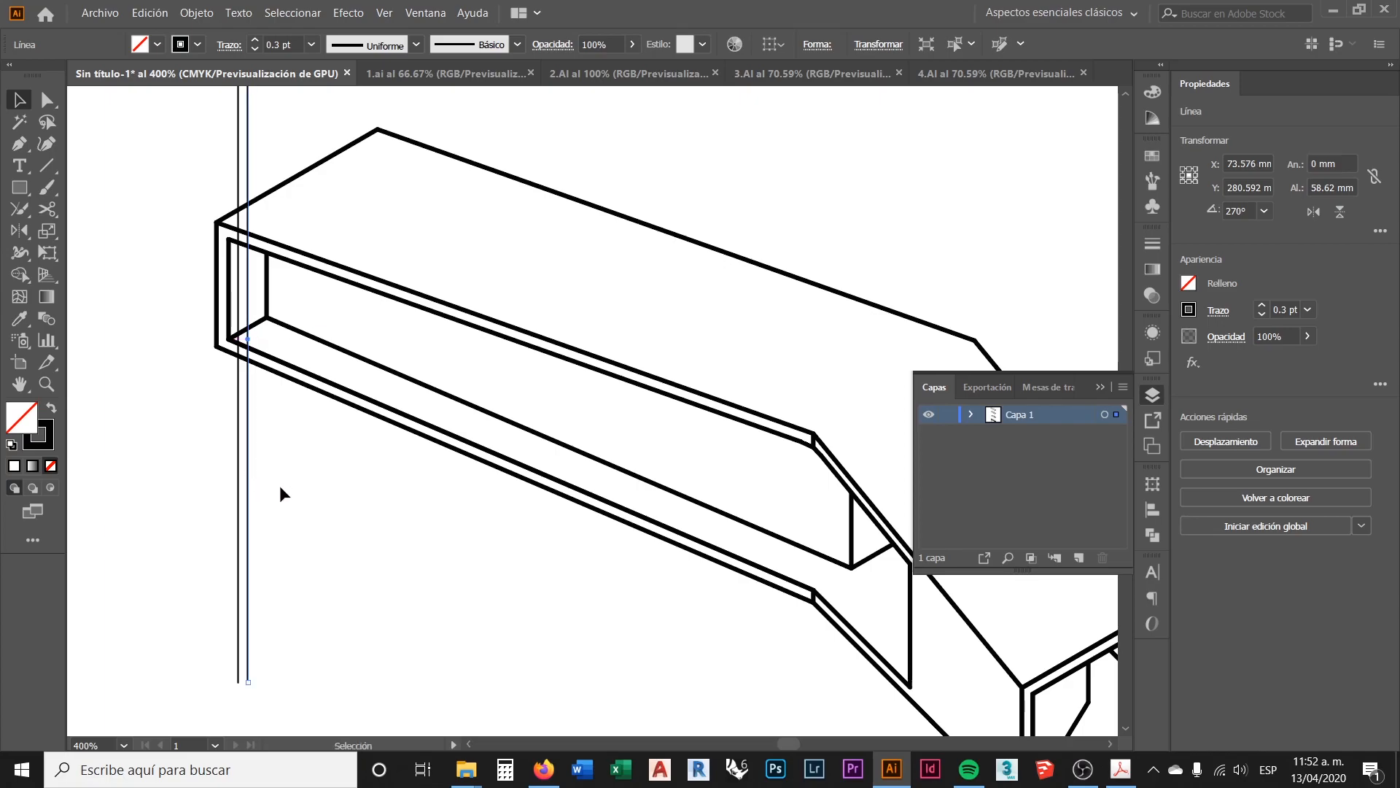
pyautogui.click(280, 467)
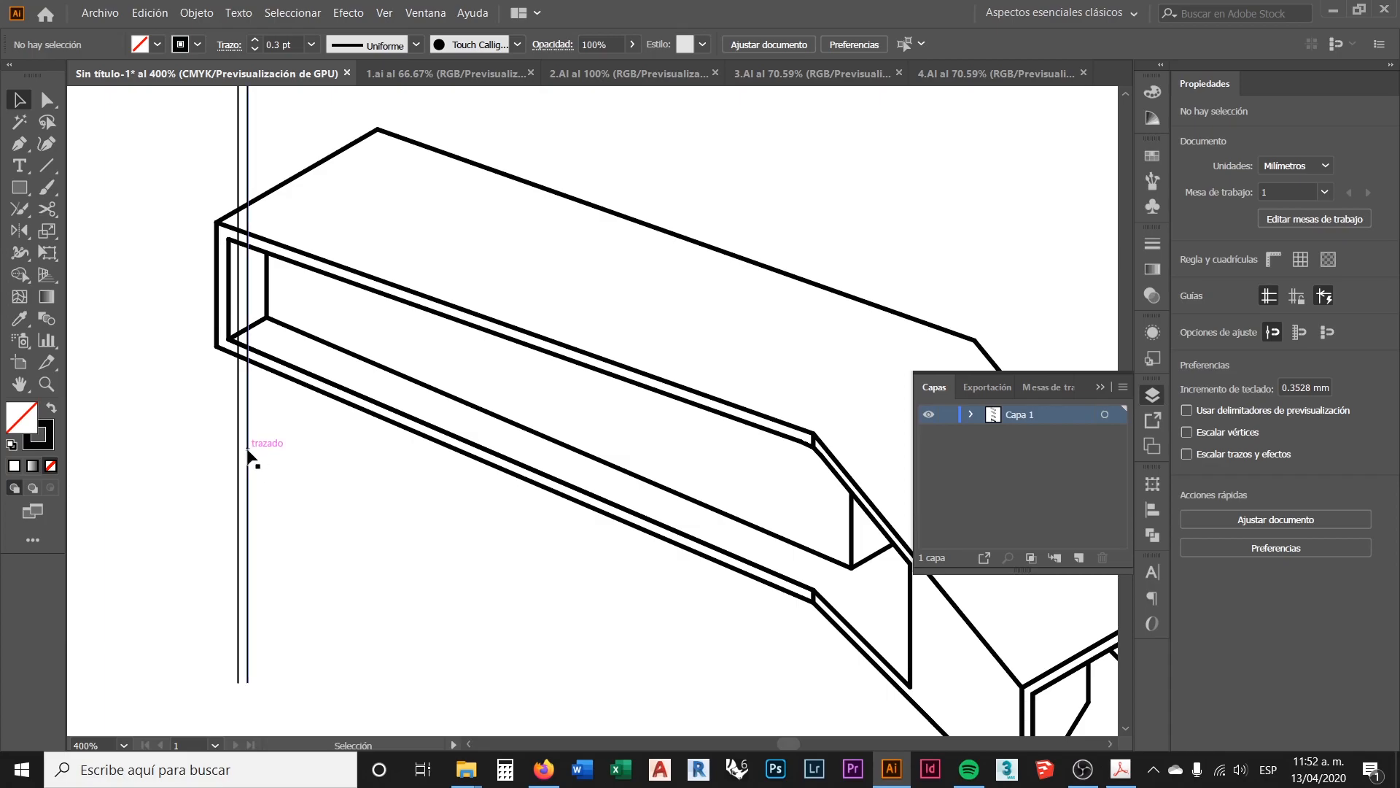
# Step: Apply Transform Again to the copied line to add a third vertical line at the same spacing
pyautogui.click(248, 445)
pyautogui.click(270, 432)
pyautogui.rightClick(265, 425)
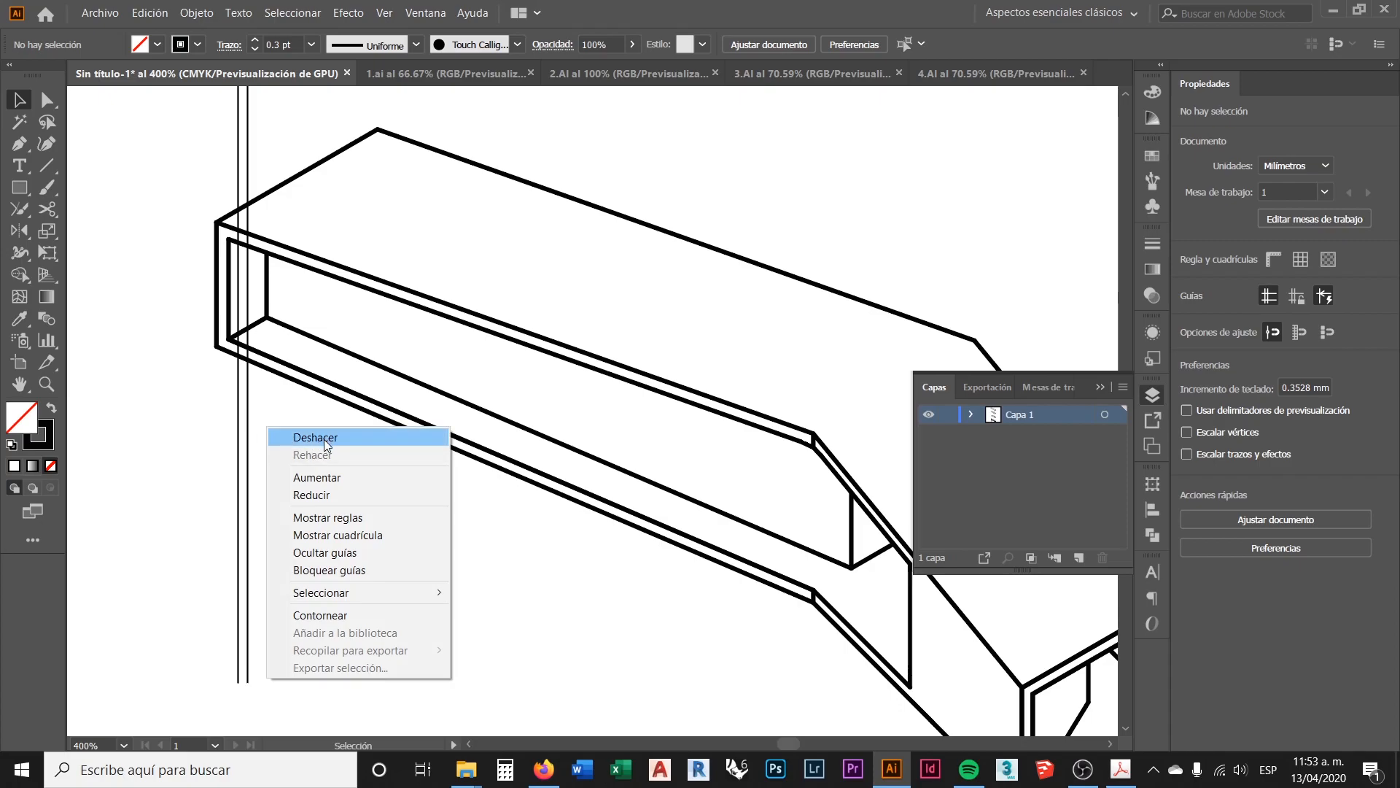
pyautogui.moveTo(366, 593)
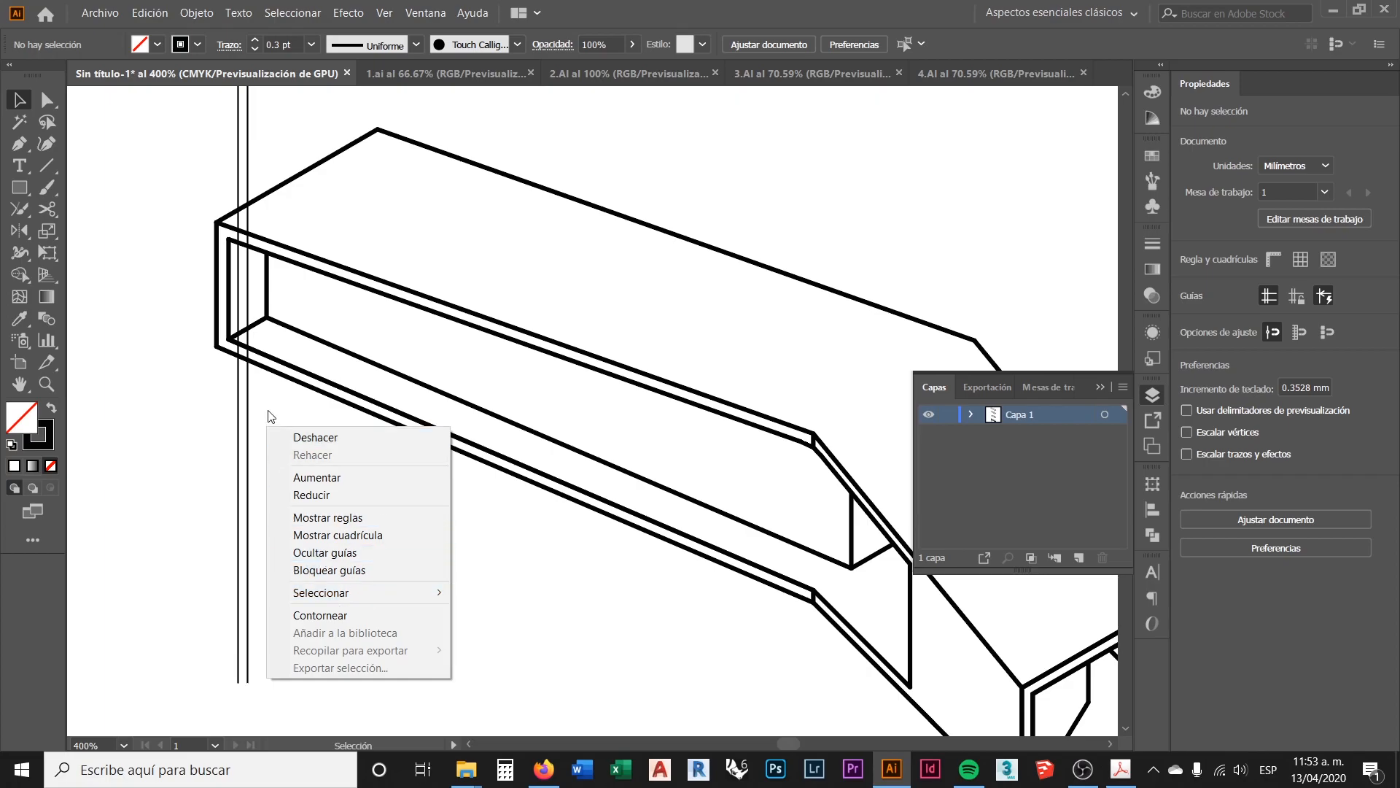
pyautogui.click(248, 424)
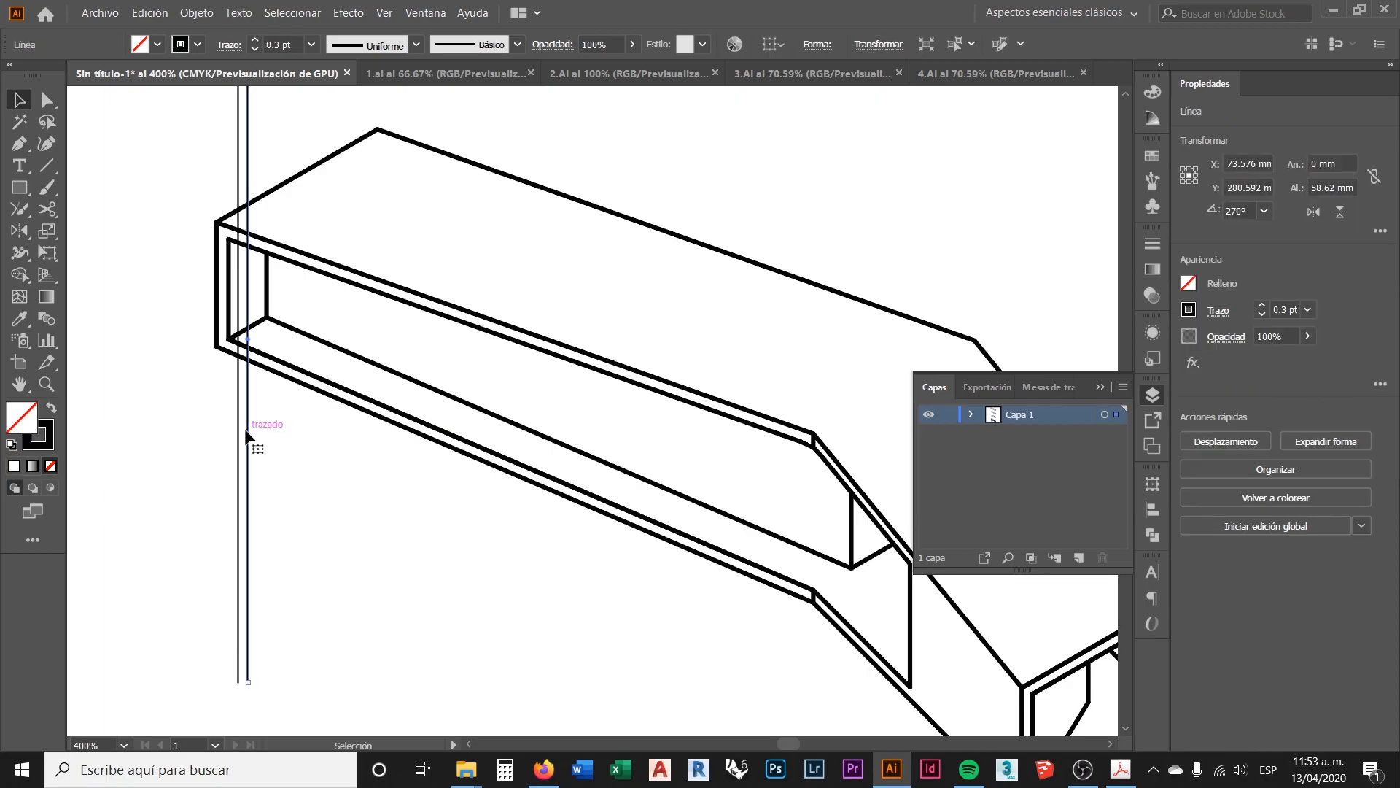
pyautogui.rightClick(246, 426)
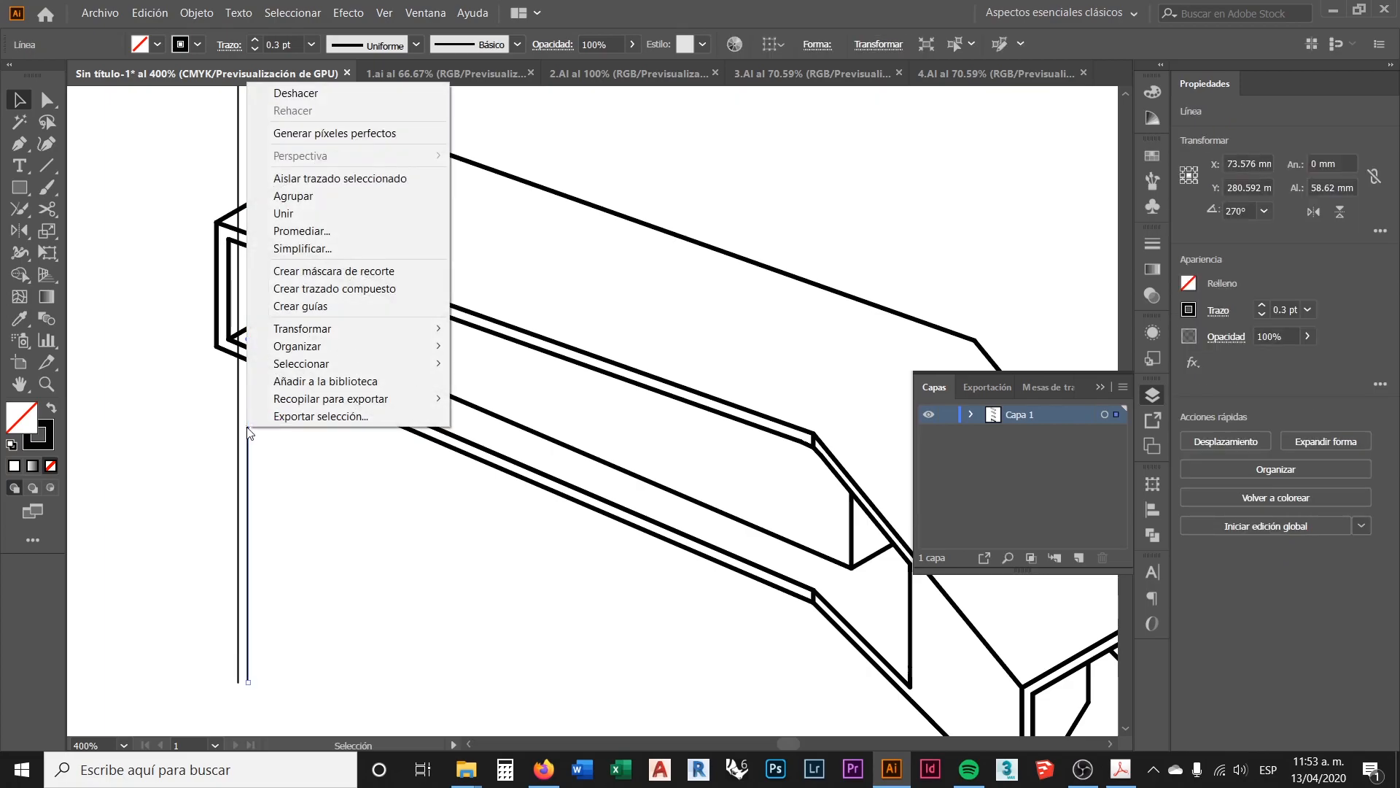
pyautogui.click(250, 444)
pyautogui.click(248, 440)
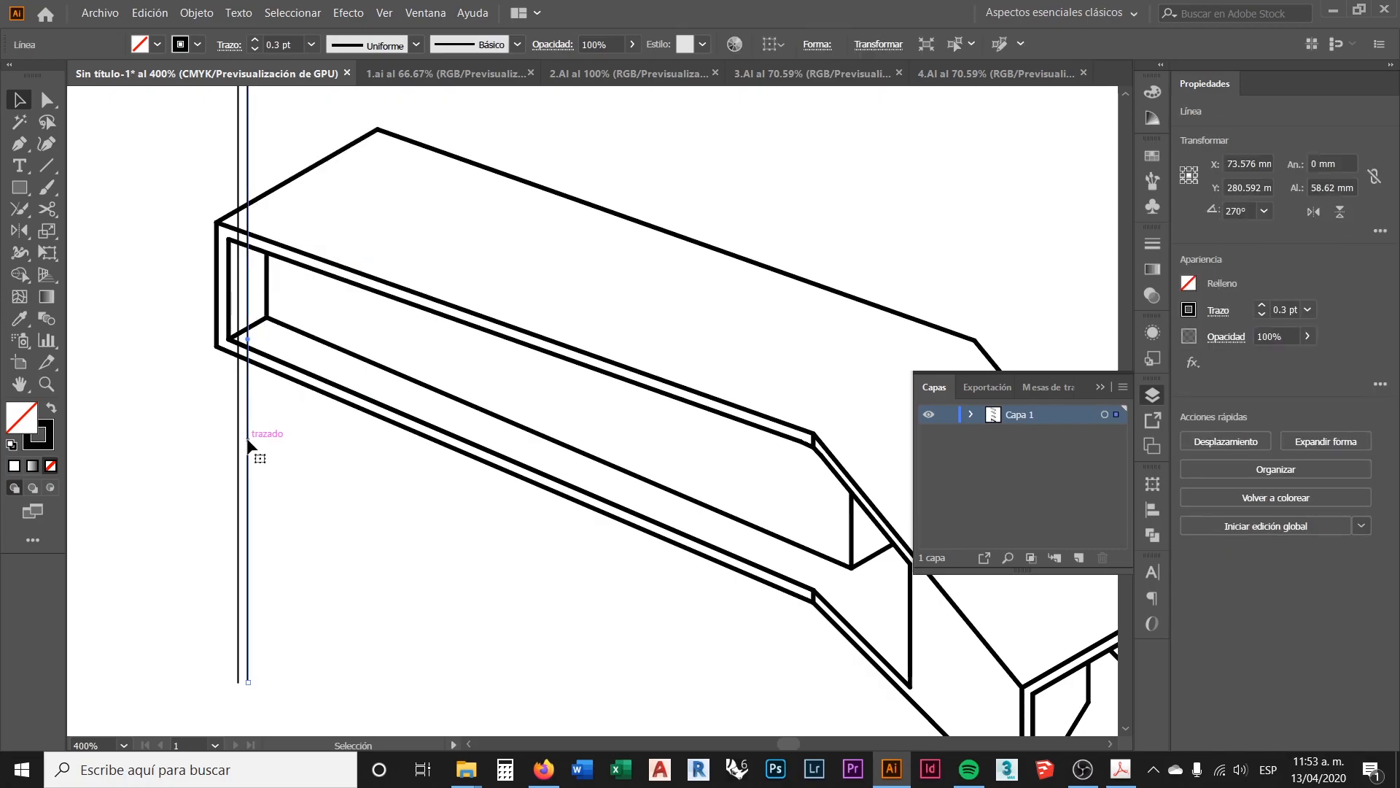
pyautogui.rightClick(248, 441)
pyautogui.moveTo(345, 347)
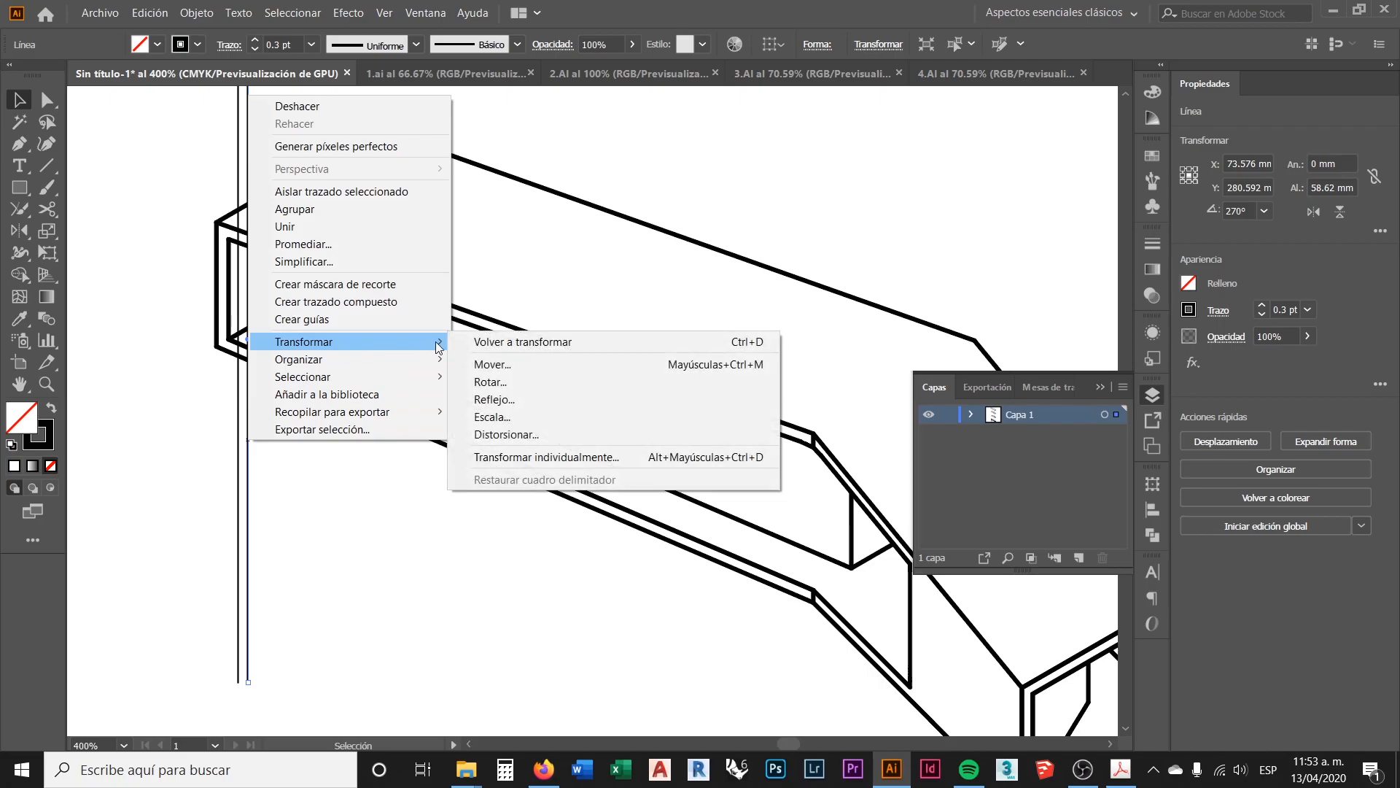
pyautogui.click(499, 340)
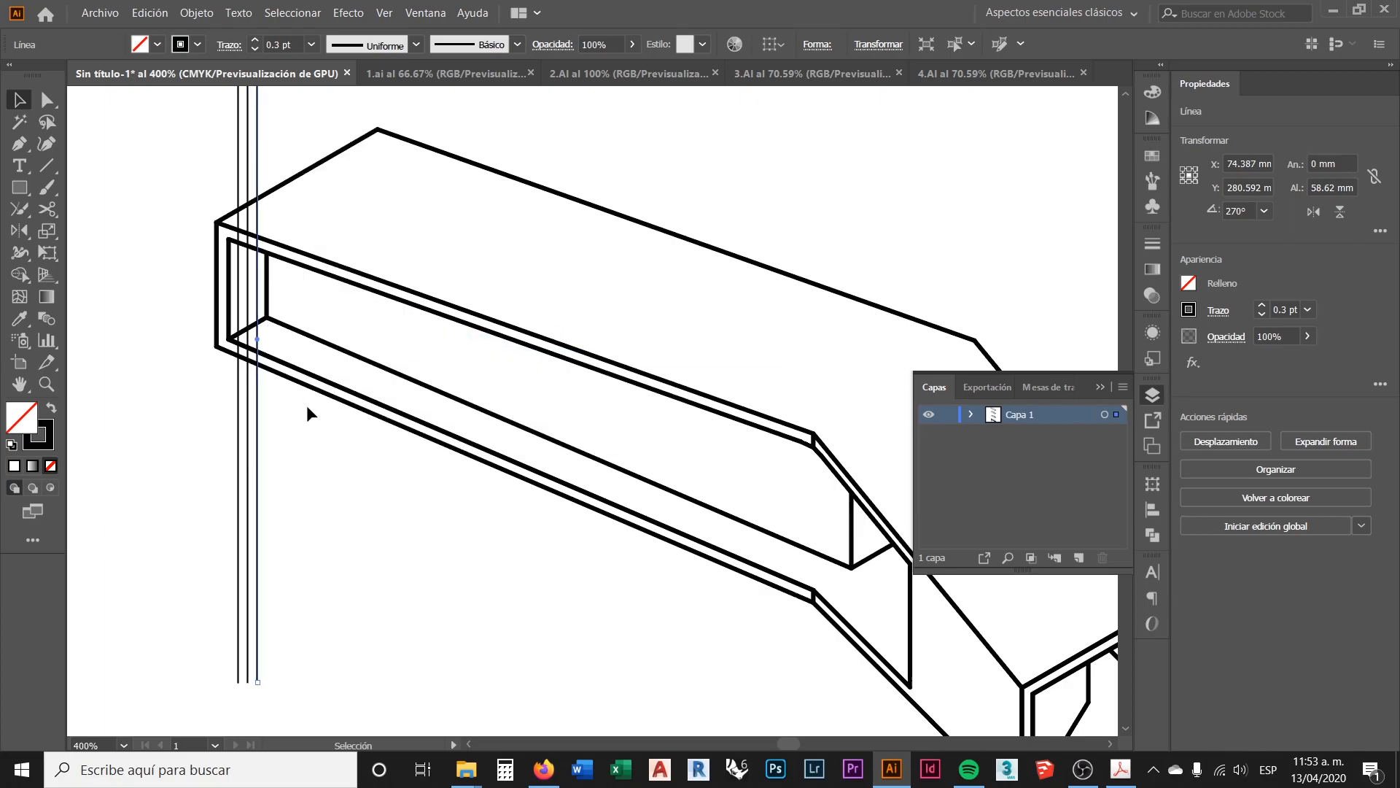
pyautogui.rightClick(259, 434)
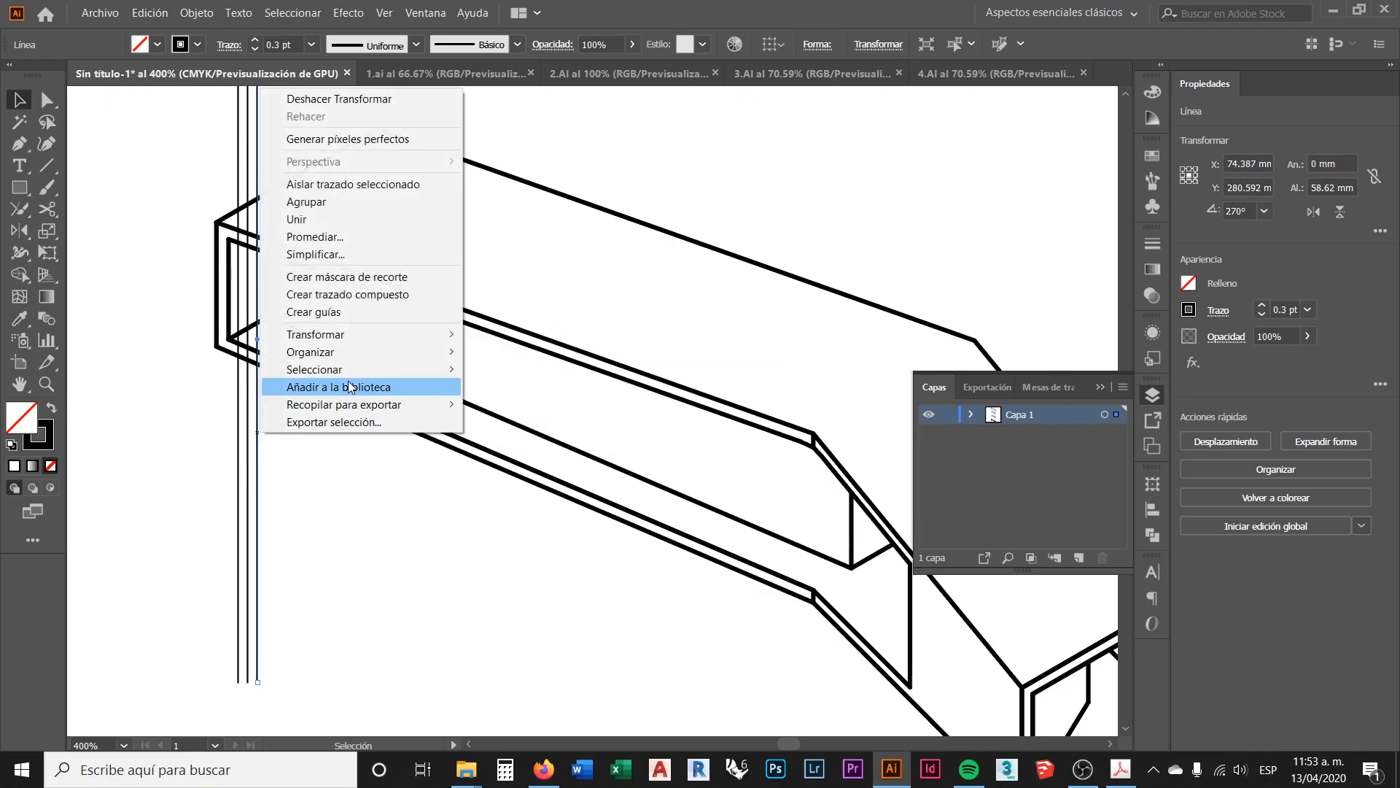
pyautogui.moveTo(405, 338)
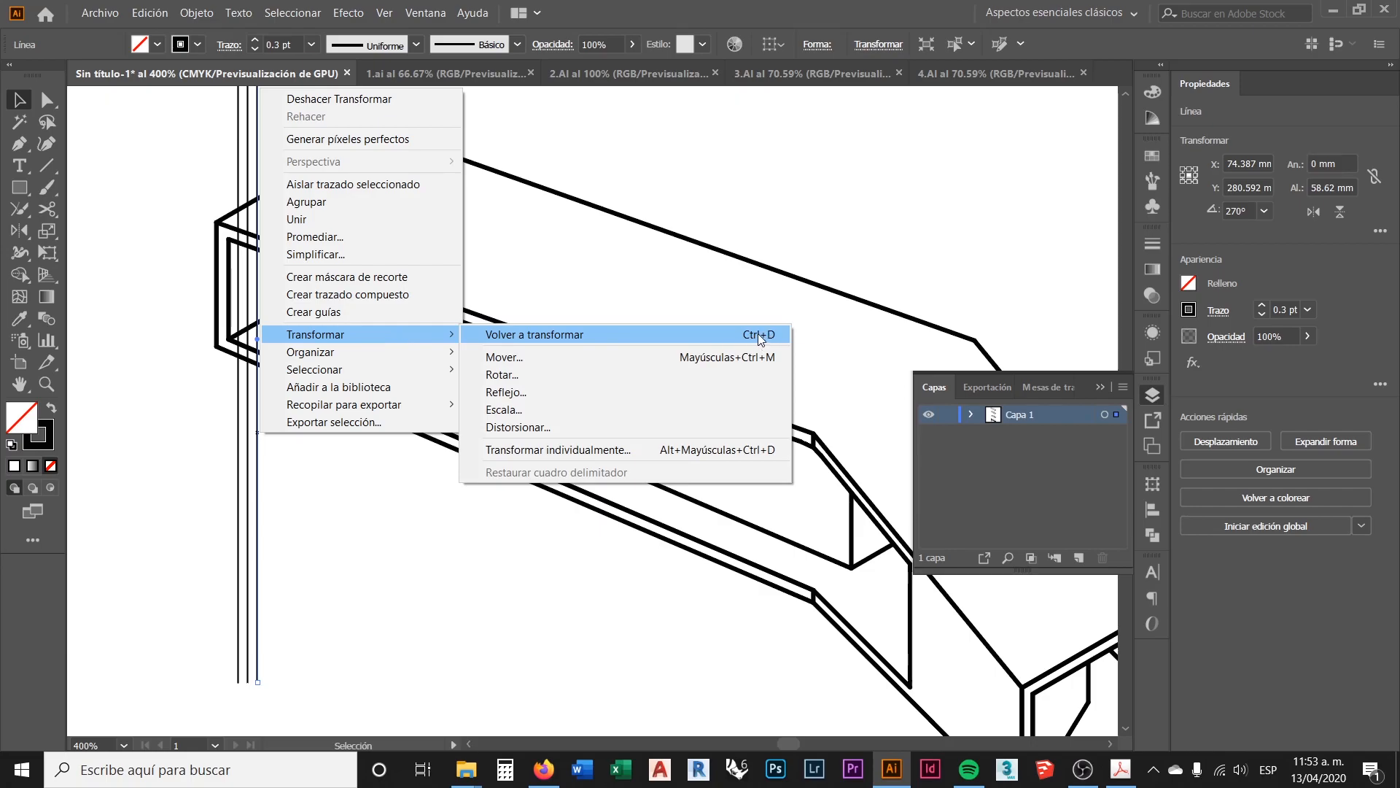
pyautogui.click(377, 512)
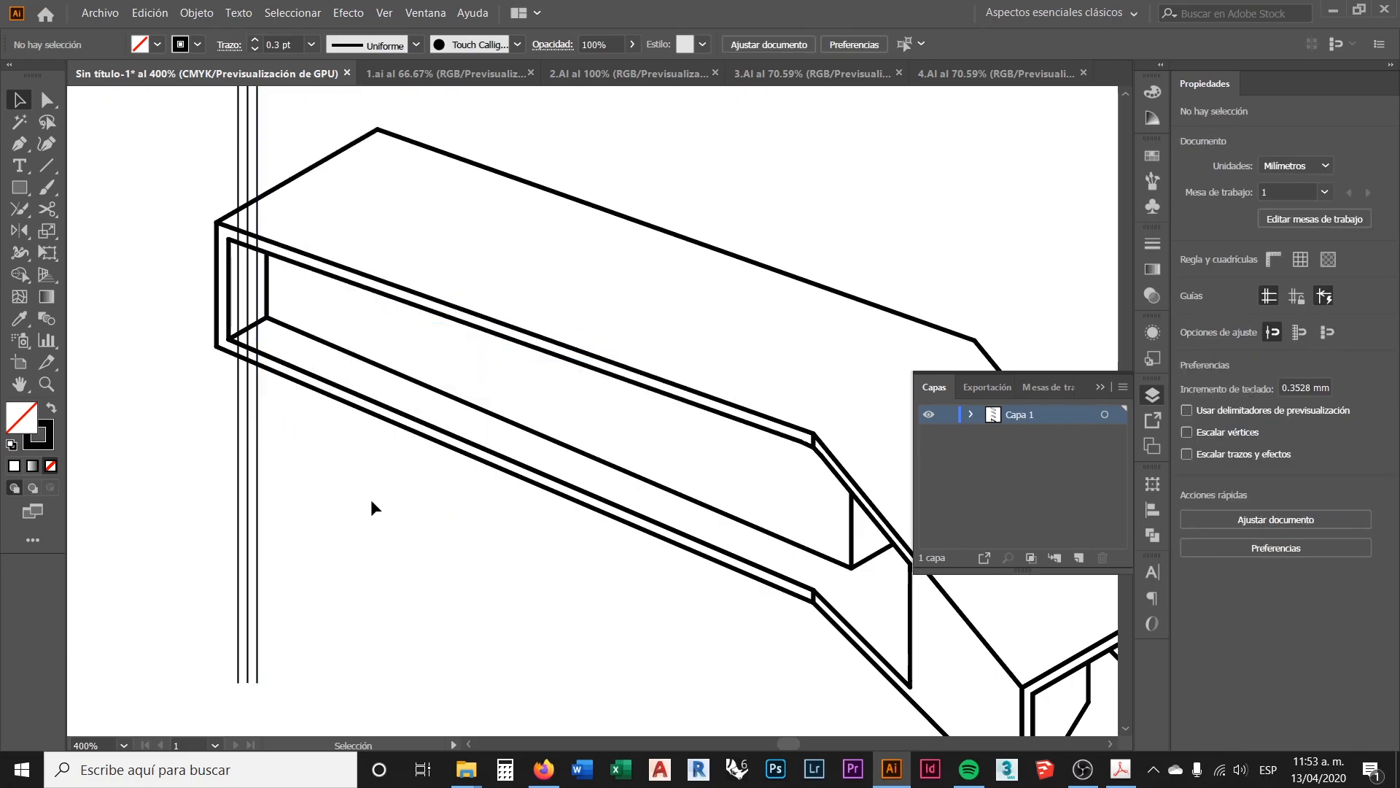
pyautogui.press('a')
pyautogui.press('v')
pyautogui.press('a')
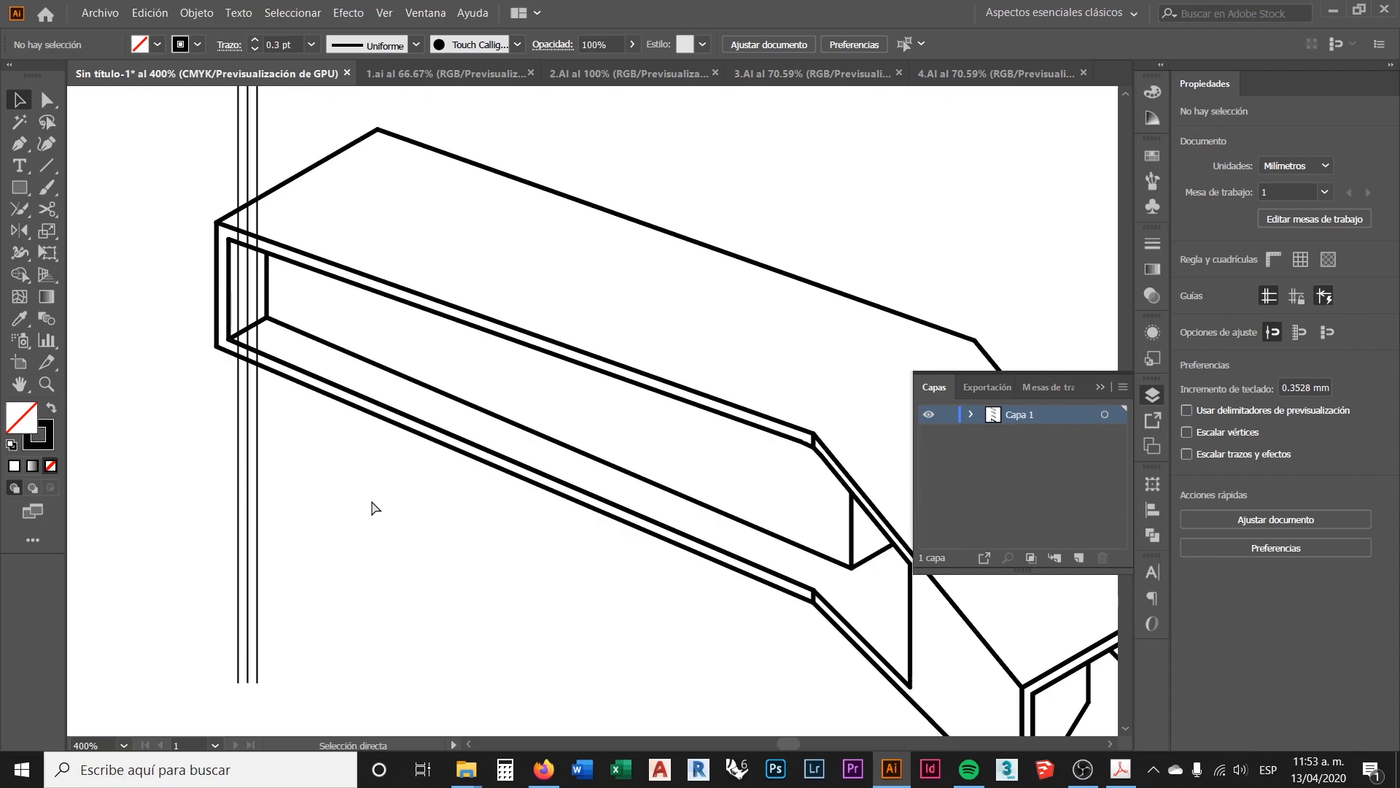
pyautogui.press('v')
# Step: Repeat the copy transformation from the last vertical line until evenly spaced lines cover most of the box's long opening
pyautogui.click(257, 462)
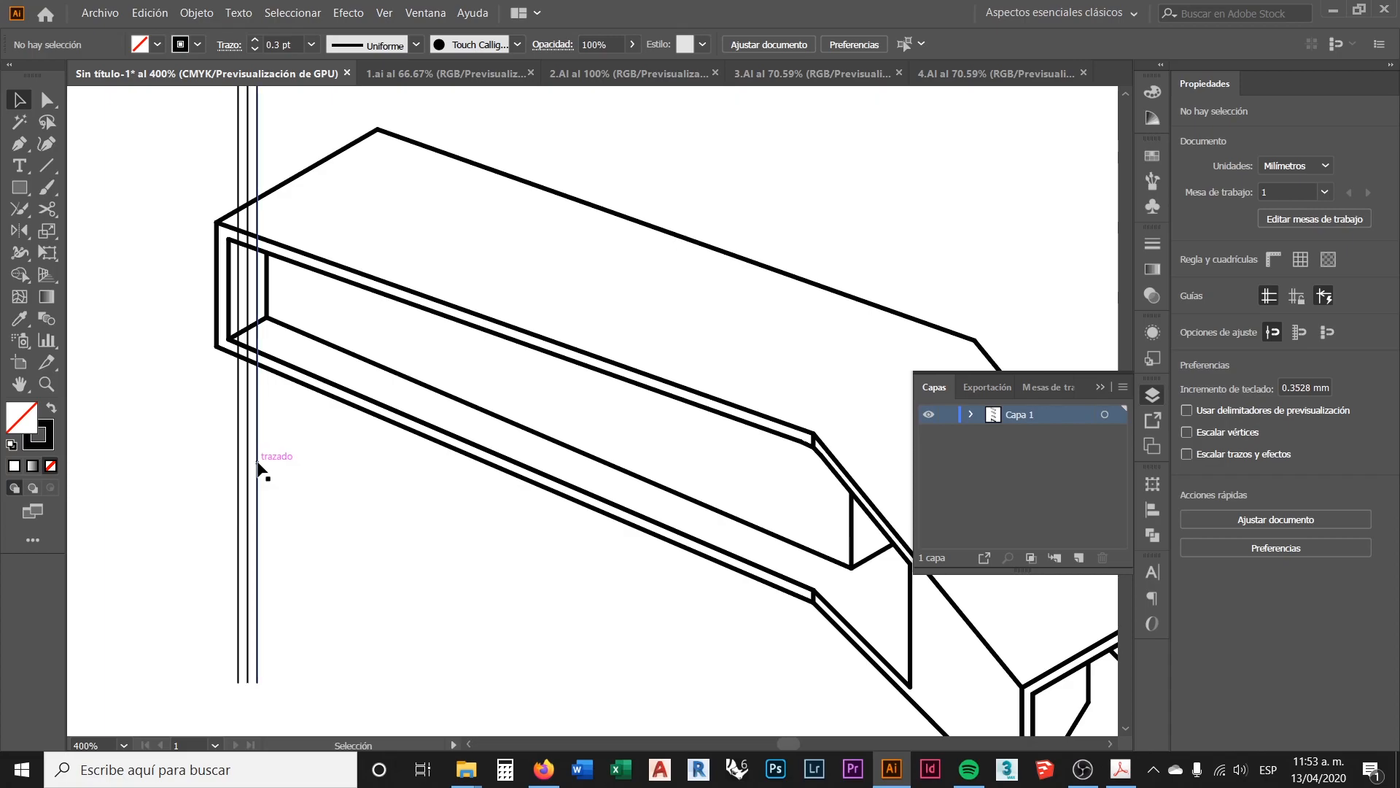
pyautogui.press('a')
pyautogui.hotkey('ctrl', 'd')
pyautogui.hotkey('ctrl', 'd')
pyautogui.hotkey('ctrl', 'd')
pyautogui.hotkey('ctrl', 'd')
pyautogui.hotkey('ctrl', 'd')
pyautogui.hotkey('ctrl', 'd')
pyautogui.hotkey('ctrl', 'd')
pyautogui.hotkey('ctrl', 'd')
pyautogui.hotkey('ctrl', 'd')
pyautogui.hotkey('ctrl', 'd')
pyautogui.hotkey('ctrl', 'd')
pyautogui.hotkey('ctrl', 'd')
pyautogui.hotkey('ctrl', 'd')
pyautogui.hotkey('ctrl', 'd')
pyautogui.hotkey('ctrl', 'd')
pyautogui.hotkey('ctrl', 'd')
pyautogui.hotkey('ctrl', 'd')
pyautogui.hotkey('ctrl', 'd')
pyautogui.hotkey('ctrl', 'd')
pyautogui.hotkey('ctrl', 'd')
pyautogui.hotkey('ctrl', 'd')
pyautogui.hotkey('ctrl', 'd')
pyautogui.hotkey('ctrl', 'd')
pyautogui.hotkey('ctrl', 'd')
pyautogui.hotkey('ctrl', 'd')
pyautogui.hotkey('ctrl', 'd')
pyautogui.hotkey('ctrl', 'd')
pyautogui.hotkey('ctrl', 'd')
pyautogui.hotkey('ctrl', 'd')
pyautogui.hotkey('ctrl', 'd')
pyautogui.hotkey('ctrl', 'd')
pyautogui.hotkey('ctrl', 'd')
pyautogui.hotkey('ctrl', 'd')
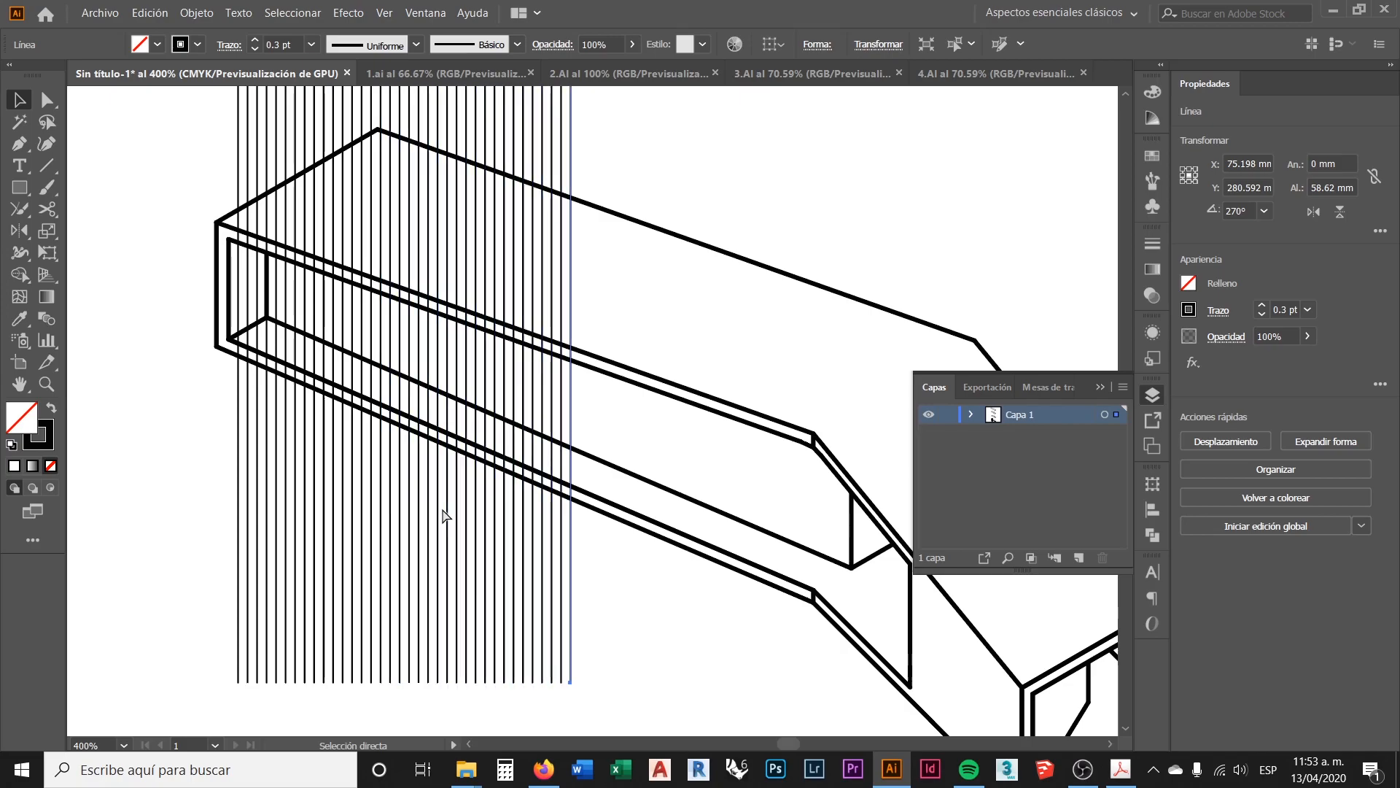
pyautogui.hotkey('ctrl', 'd')
pyautogui.hotkey('ctrl', 'd')
pyautogui.hotkey('ctrl', 'd')
pyautogui.hotkey('ctrl', 'd')
pyautogui.hotkey('ctrl', 'd')
pyautogui.hotkey('ctrl', 'd')
pyautogui.hotkey('ctrl', 'd')
pyautogui.hotkey('ctrl', 'd')
pyautogui.hotkey('ctrl', 'd')
pyautogui.hotkey('ctrl', 'd')
pyautogui.hotkey('ctrl', 'd')
pyautogui.hotkey('ctrl', 'd')
pyautogui.hotkey('ctrl', 'd')
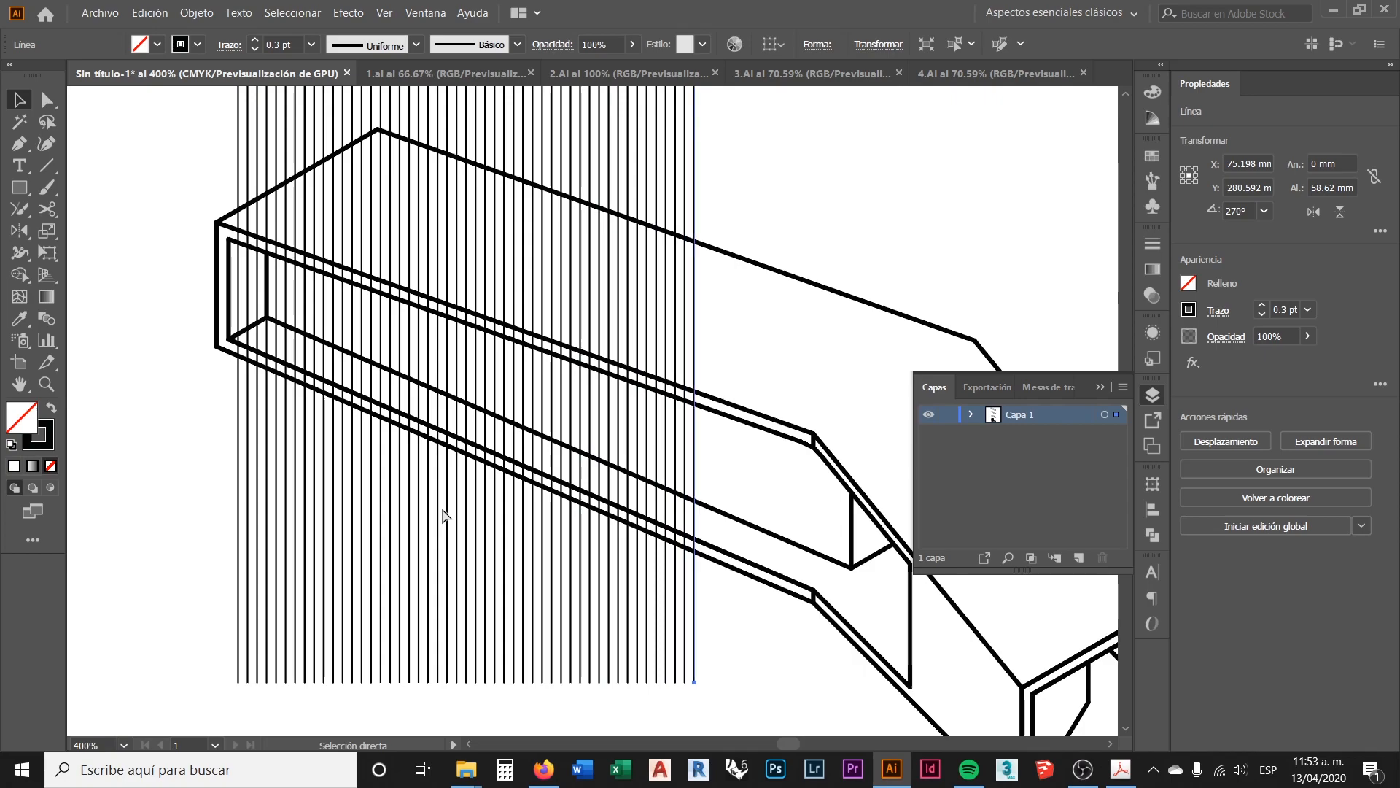
pyautogui.hotkey('ctrl', 'd')
pyautogui.hotkey('ctrl', 'd')
# Step: Check the hatch extent in the reference Ejercicio 7.pdf in Acrobat, return to Illustrator and add one more line at the hatch's right end
pyautogui.click(1120, 769)
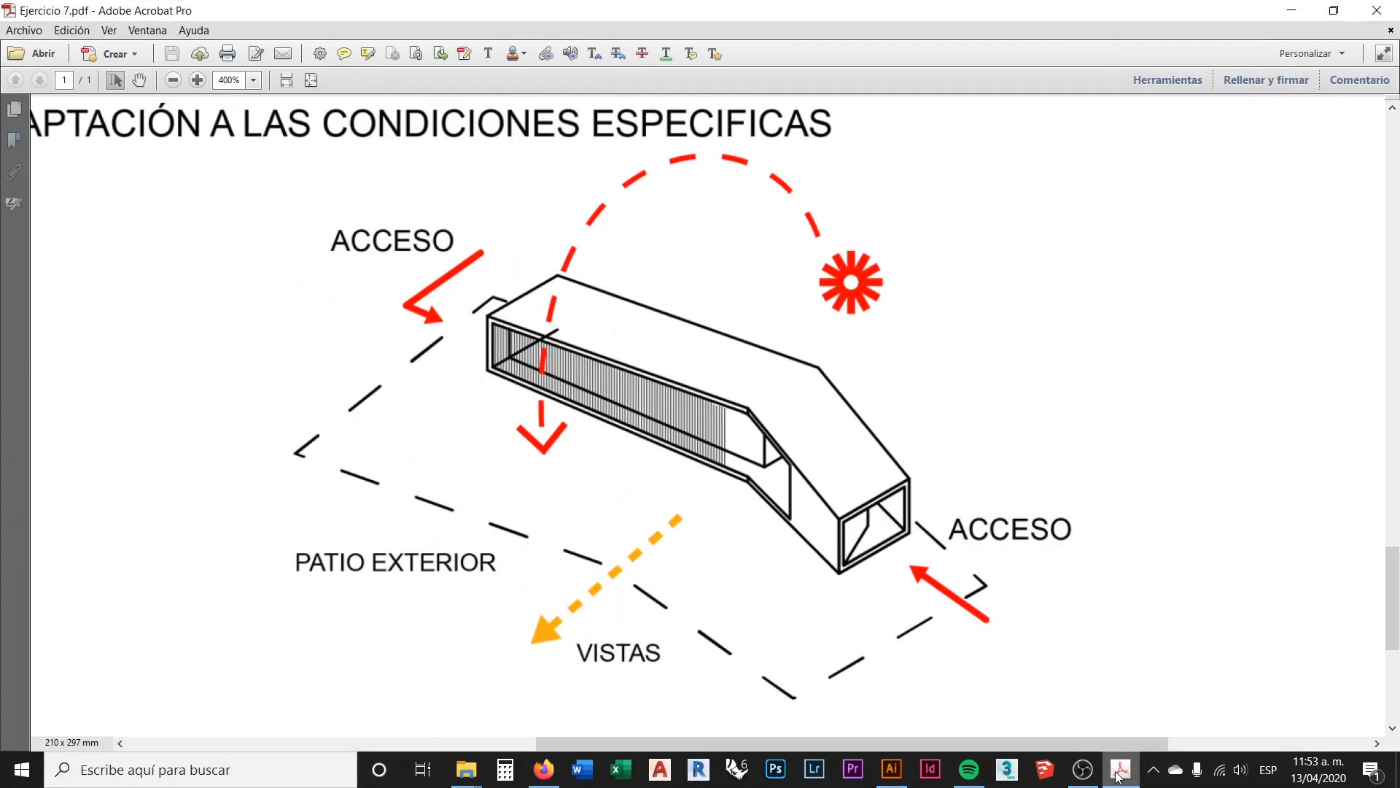
pyautogui.click(1119, 771)
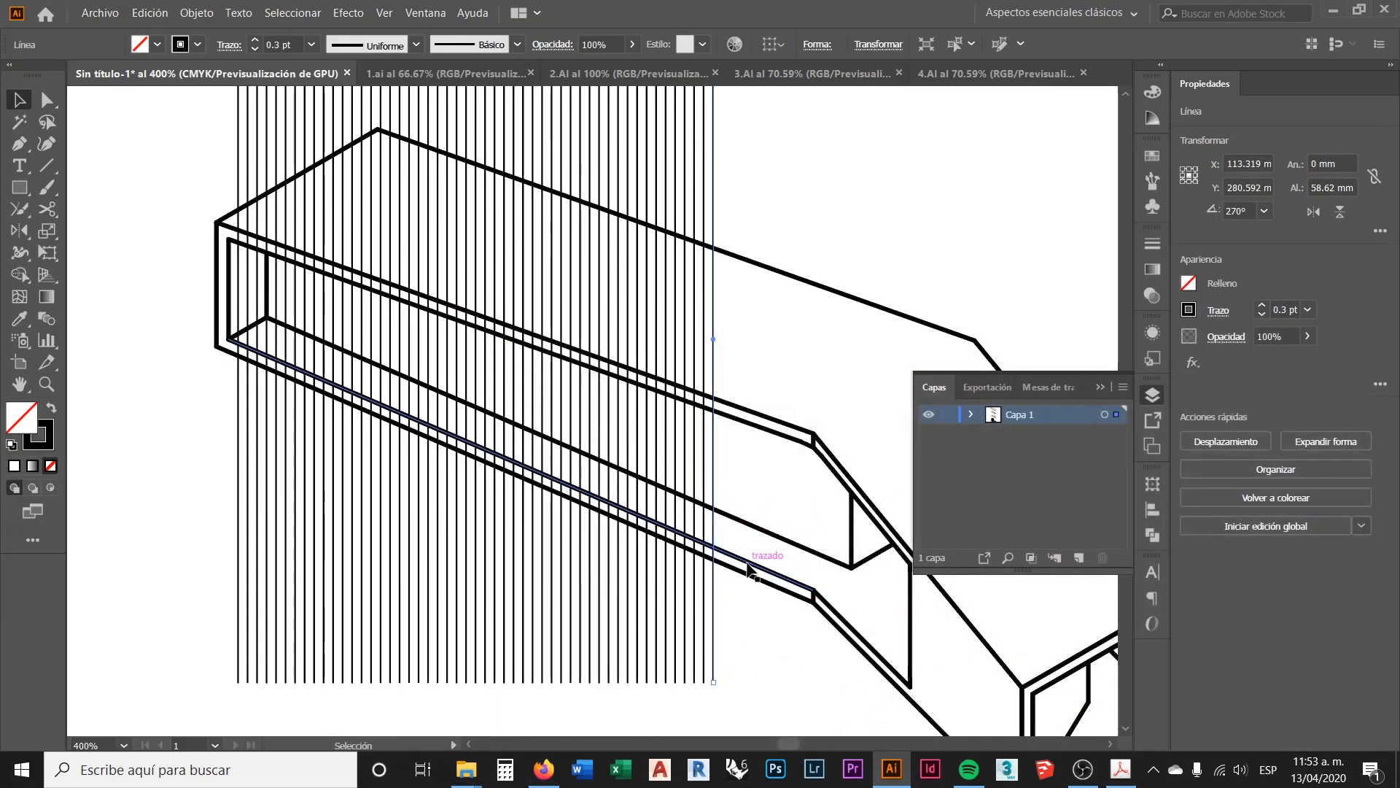
pyautogui.scroll(-1, 758, 576)
pyautogui.hotkey('ctrl', 'd')
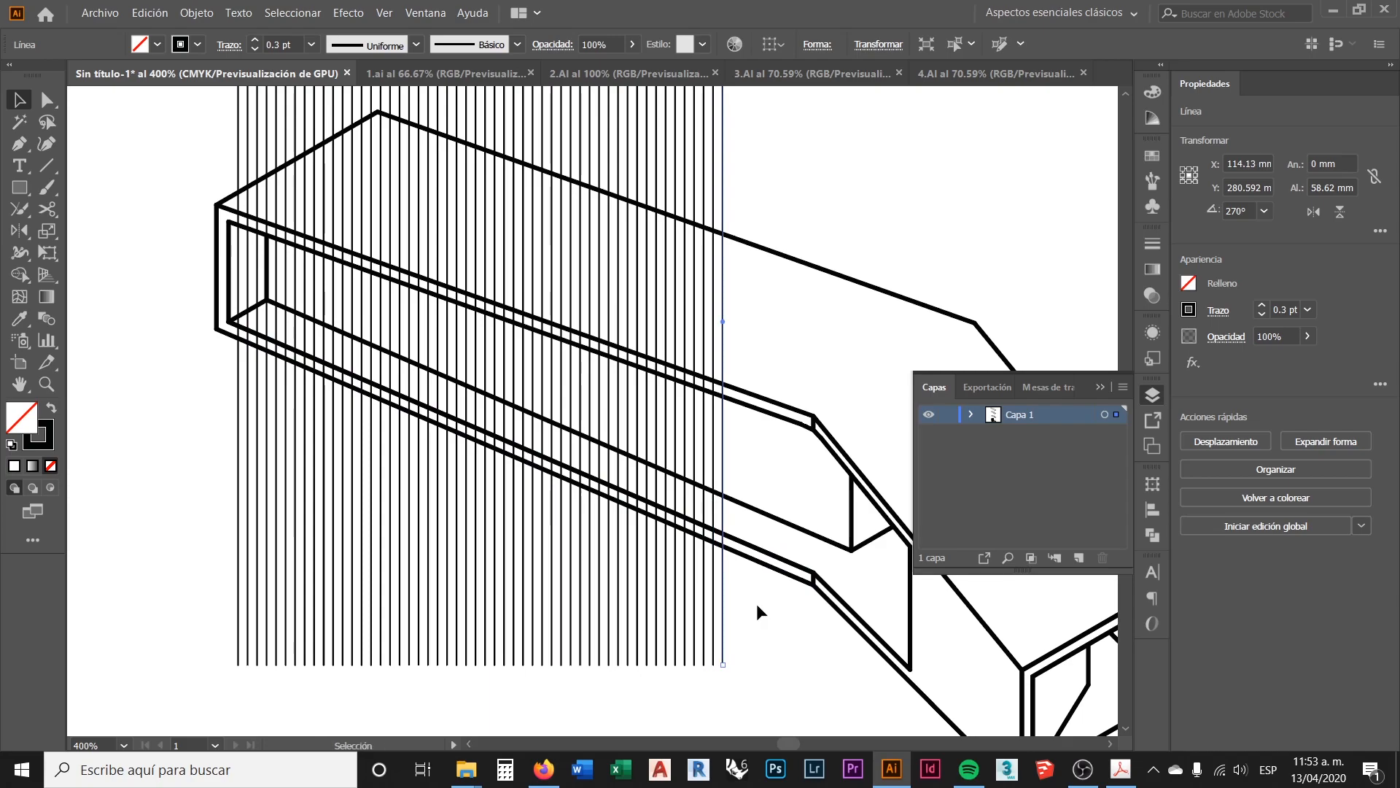
pyautogui.click(757, 606)
# Step: Erase the upper ends of the vertical lines above the box with the Eraser tool, from the right end toward the left
pyautogui.scroll(-2, 438, 394)
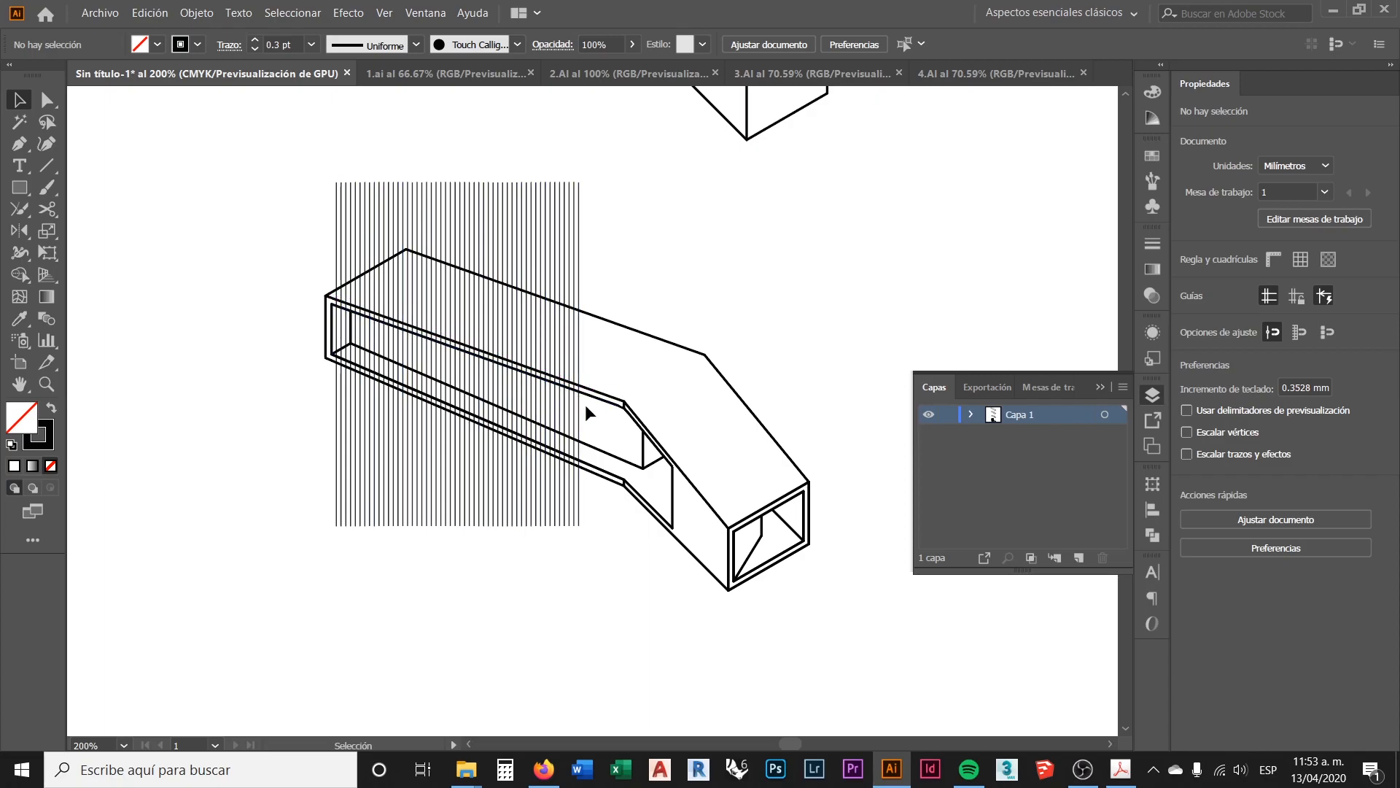
pyautogui.scroll(1, 552, 403)
pyautogui.scroll(1, 552, 403)
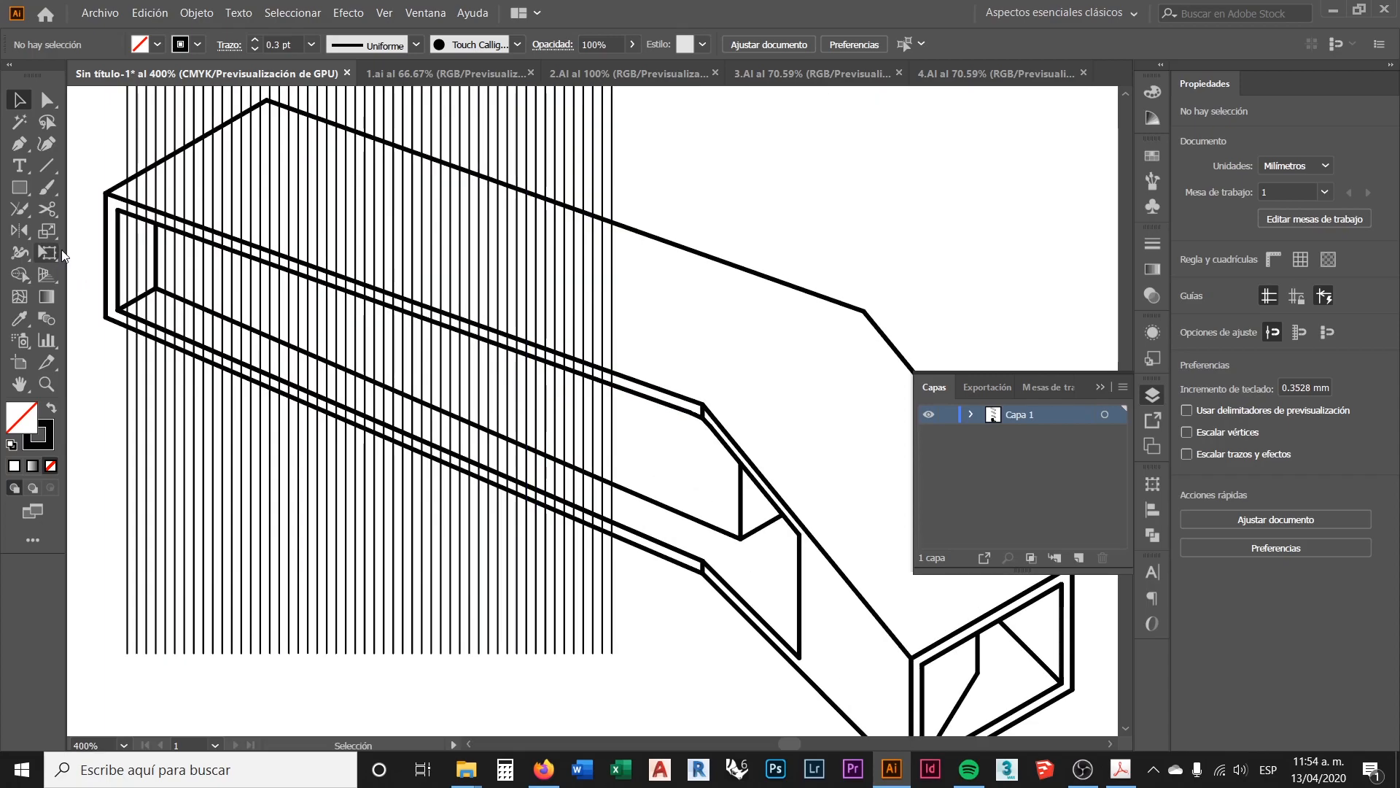
pyautogui.click(49, 210)
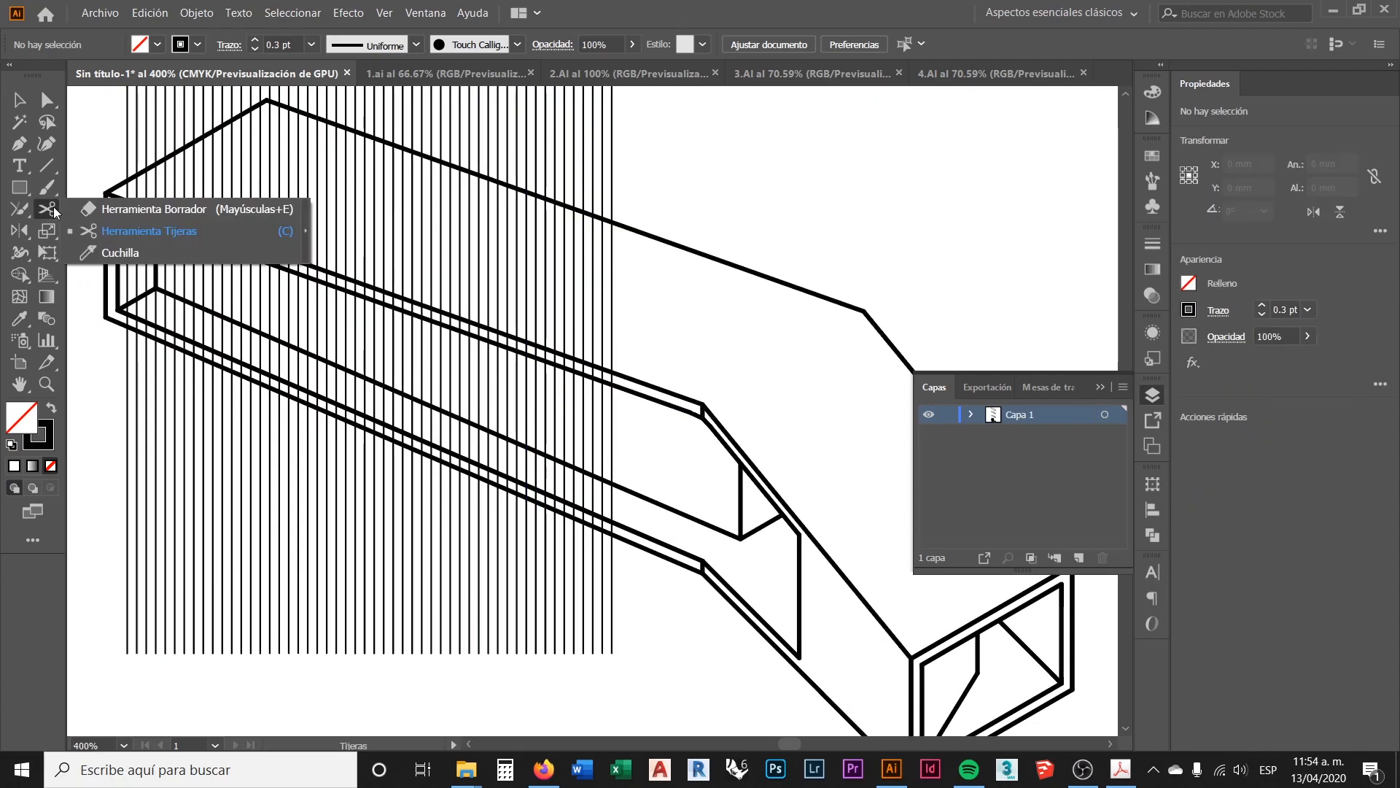
pyautogui.click(111, 207)
pyautogui.scroll(3, 437, 386)
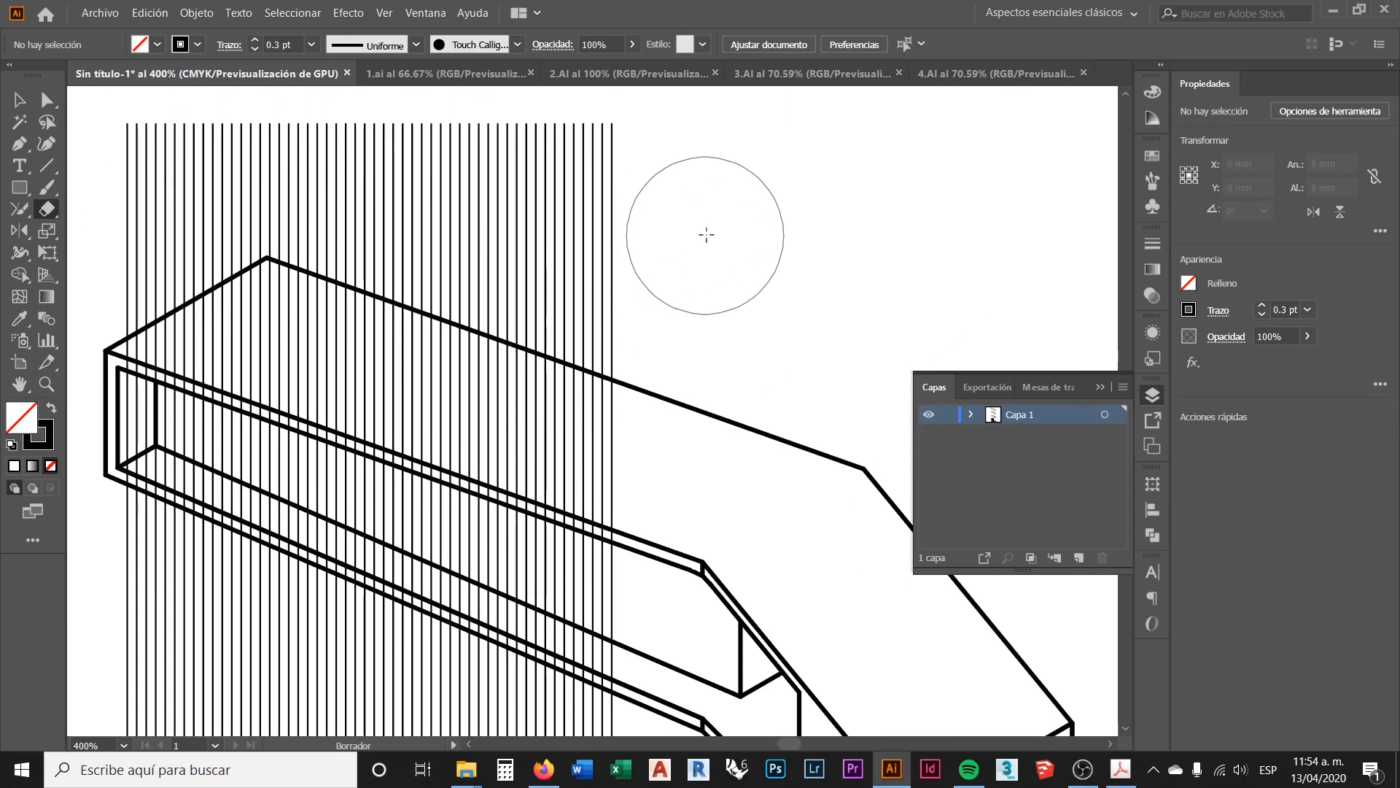
pyautogui.moveTo(763, 200)
pyautogui.mouseDown()
pyautogui.moveTo(654, 170)
pyautogui.moveTo(365, 172)
pyautogui.mouseUp()
pyautogui.scroll(-1, 674, 414)
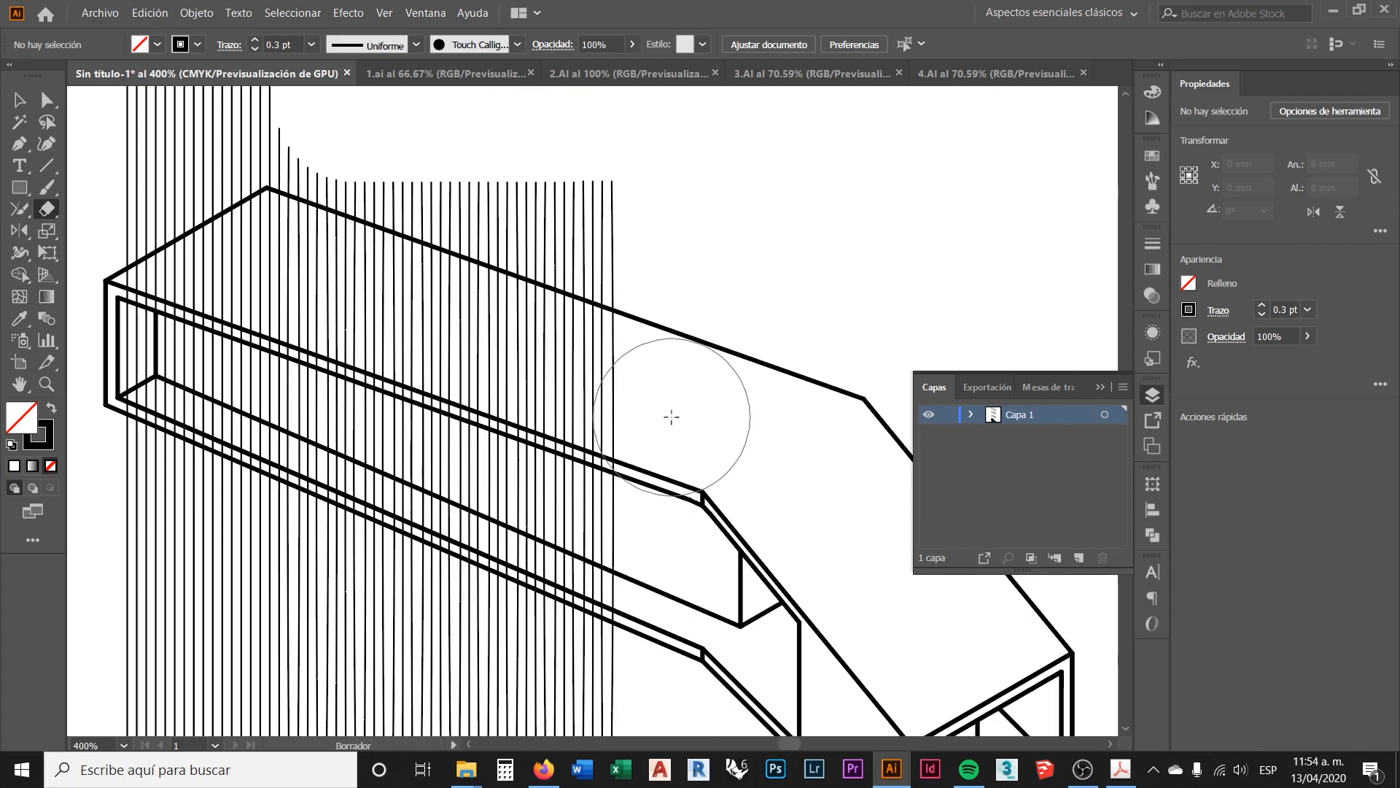
# Step: Set the Eraser tool's size to 17 pt
pyautogui.doubleClick(44, 211)
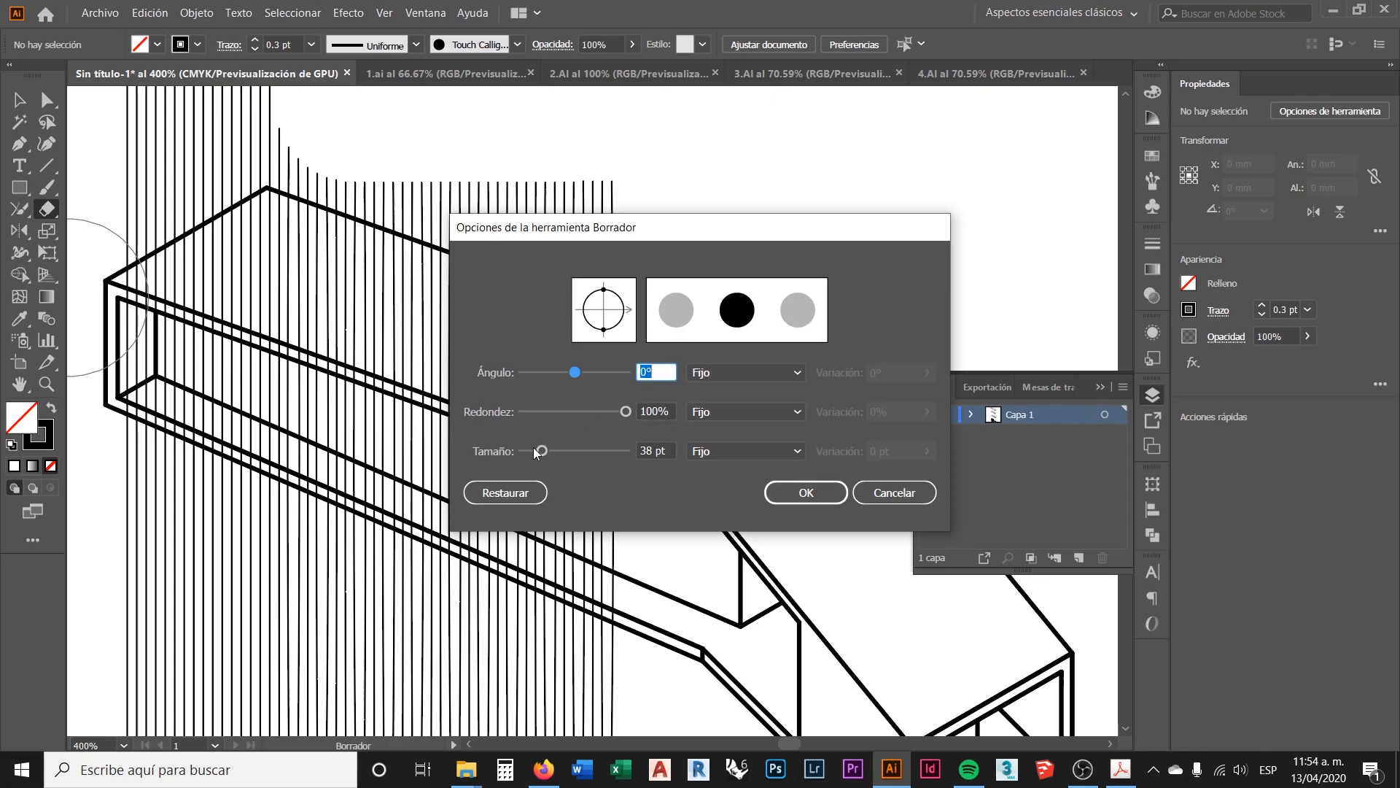
pyautogui.moveTo(535, 448); pyautogui.dragTo(531, 452)
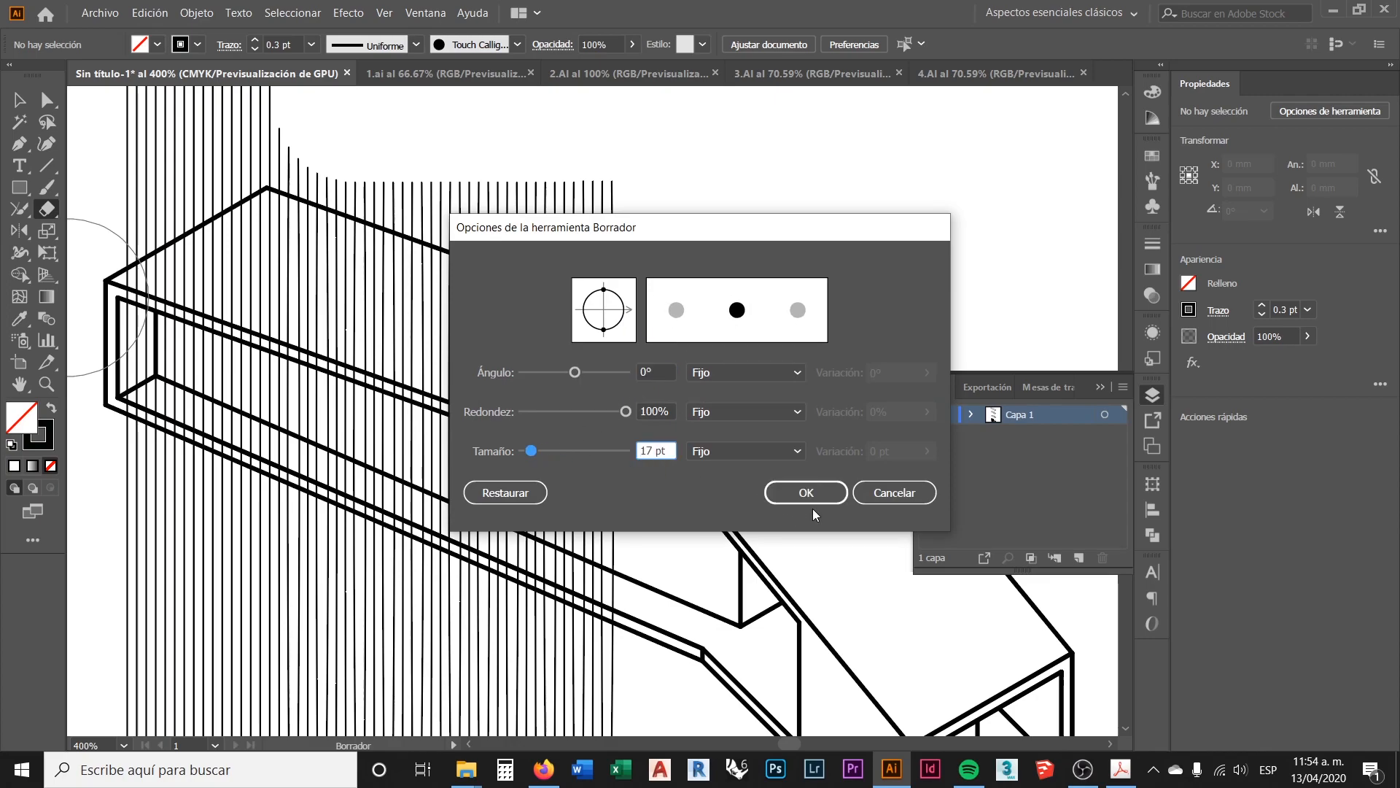
pyautogui.click(806, 492)
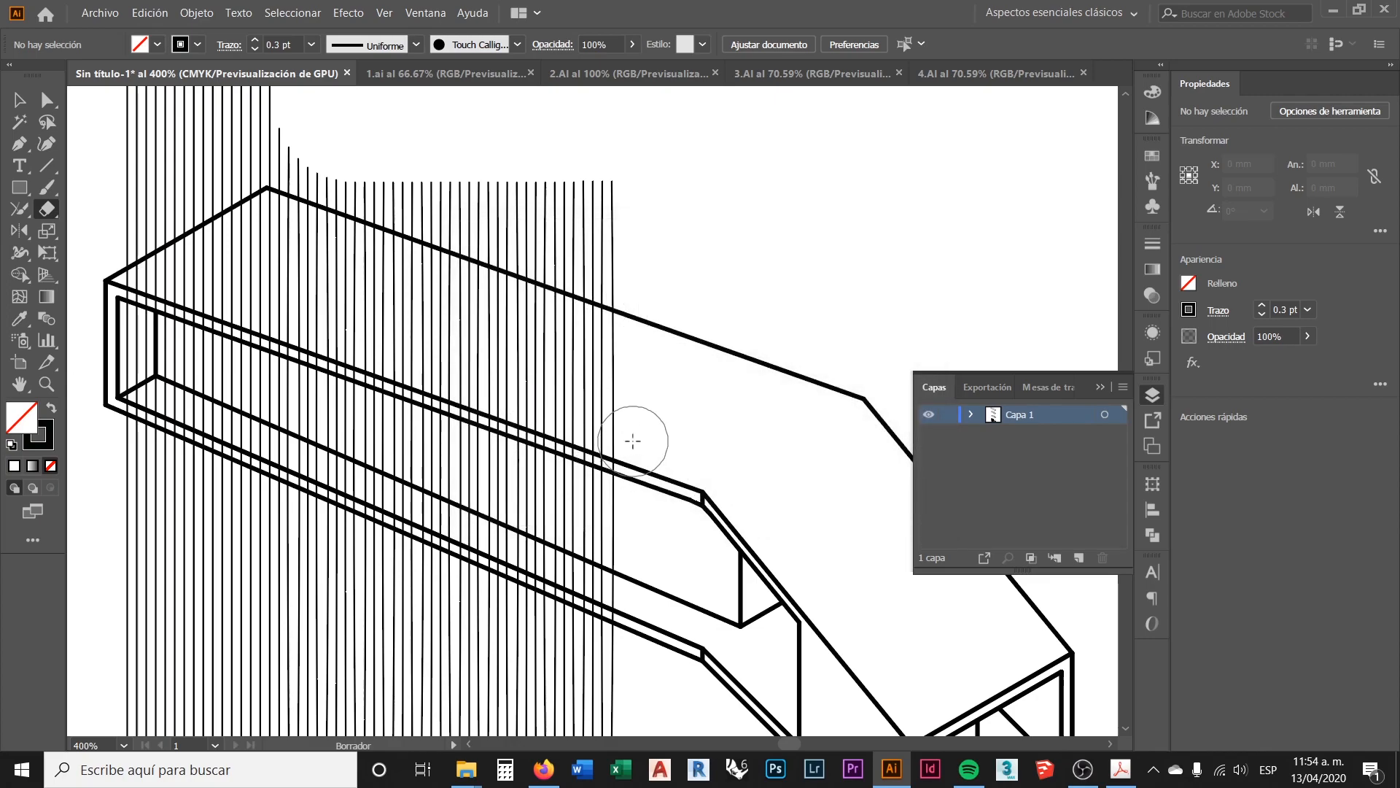
# Step: Undo the eraser stroke that cut the box's edges and select all the vertical hatch lines
pyautogui.moveTo(657, 438)
pyautogui.mouseDown()
pyautogui.moveTo(617, 438)
pyautogui.moveTo(549, 407)
pyautogui.mouseUp()
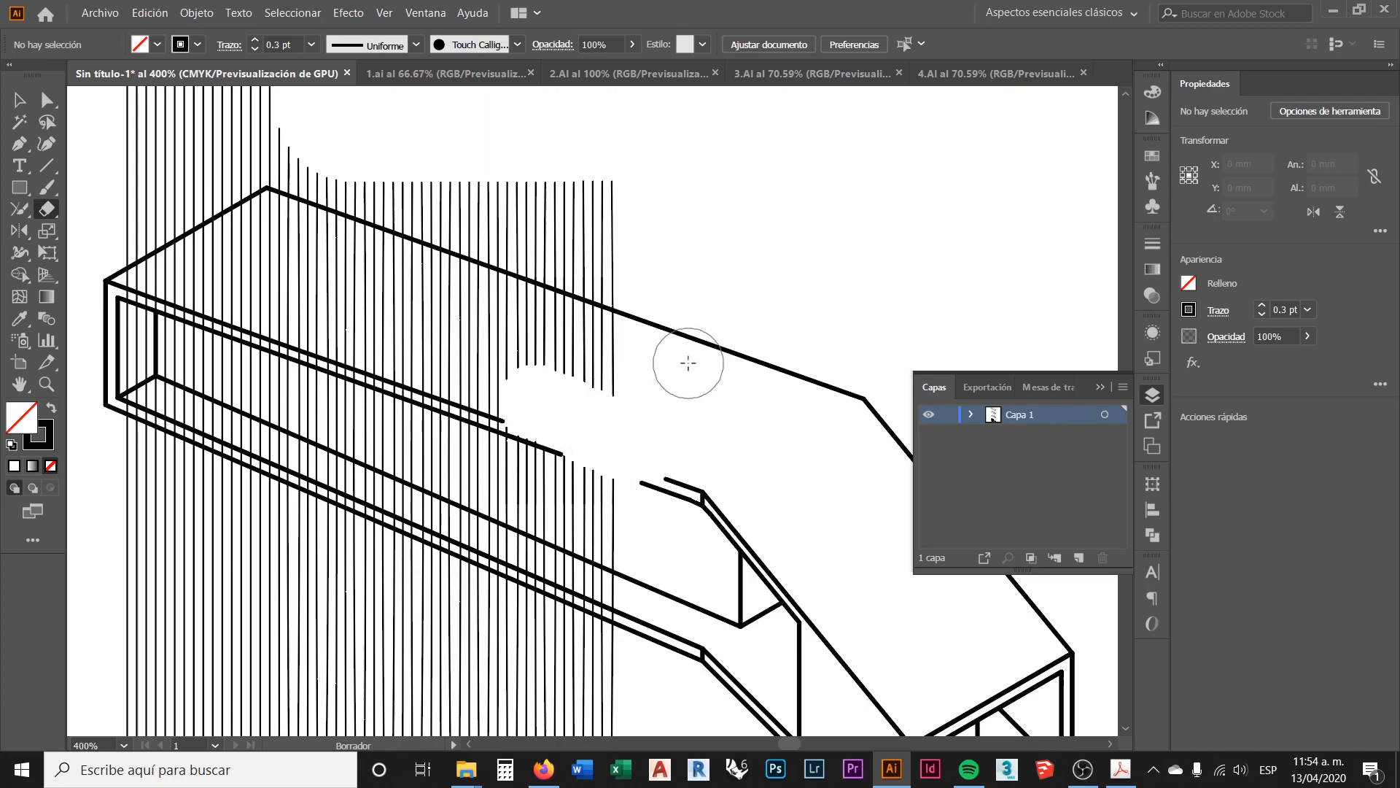
pyautogui.hotkey('ctrl', 'z')
pyautogui.click(20, 105)
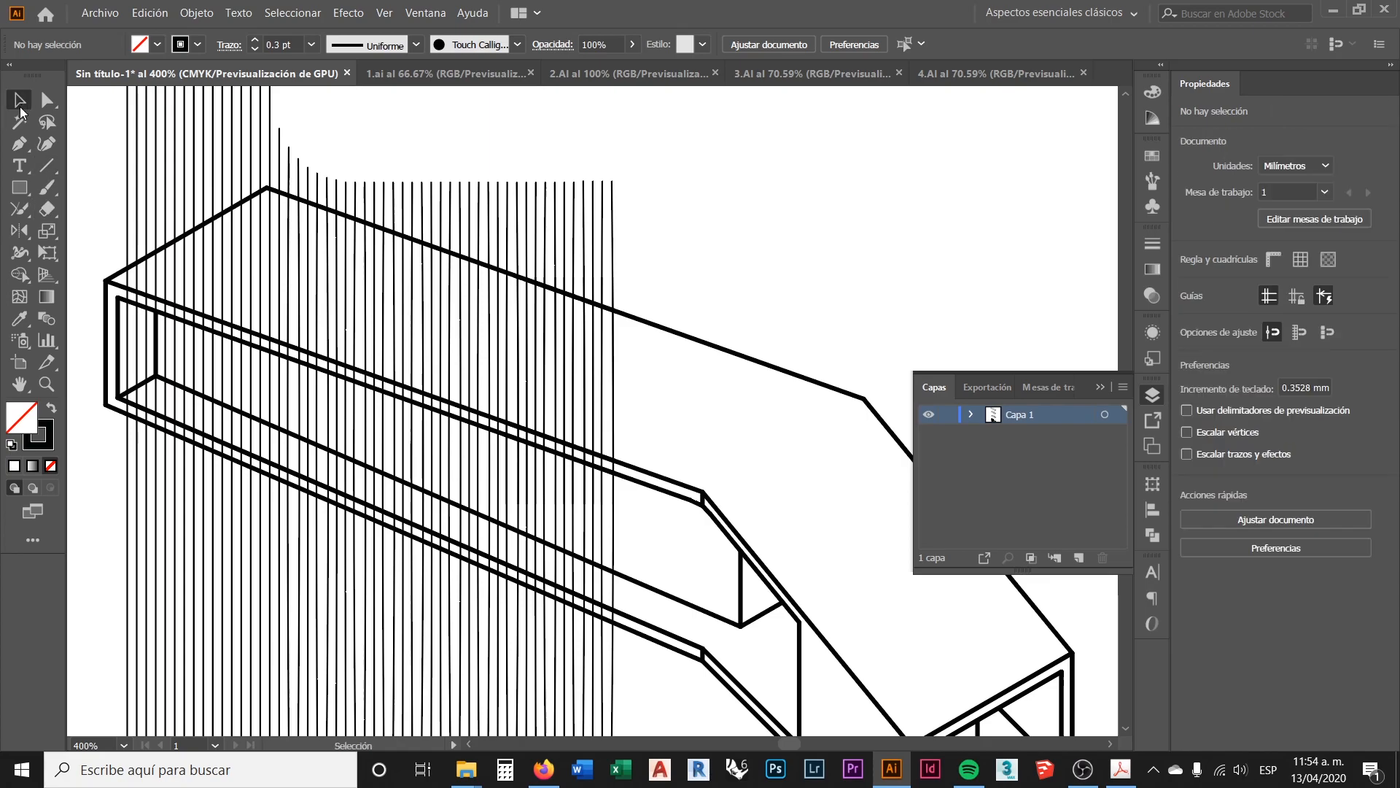
pyautogui.scroll(-3, 445, 363)
pyautogui.scroll(-1, 590, 506)
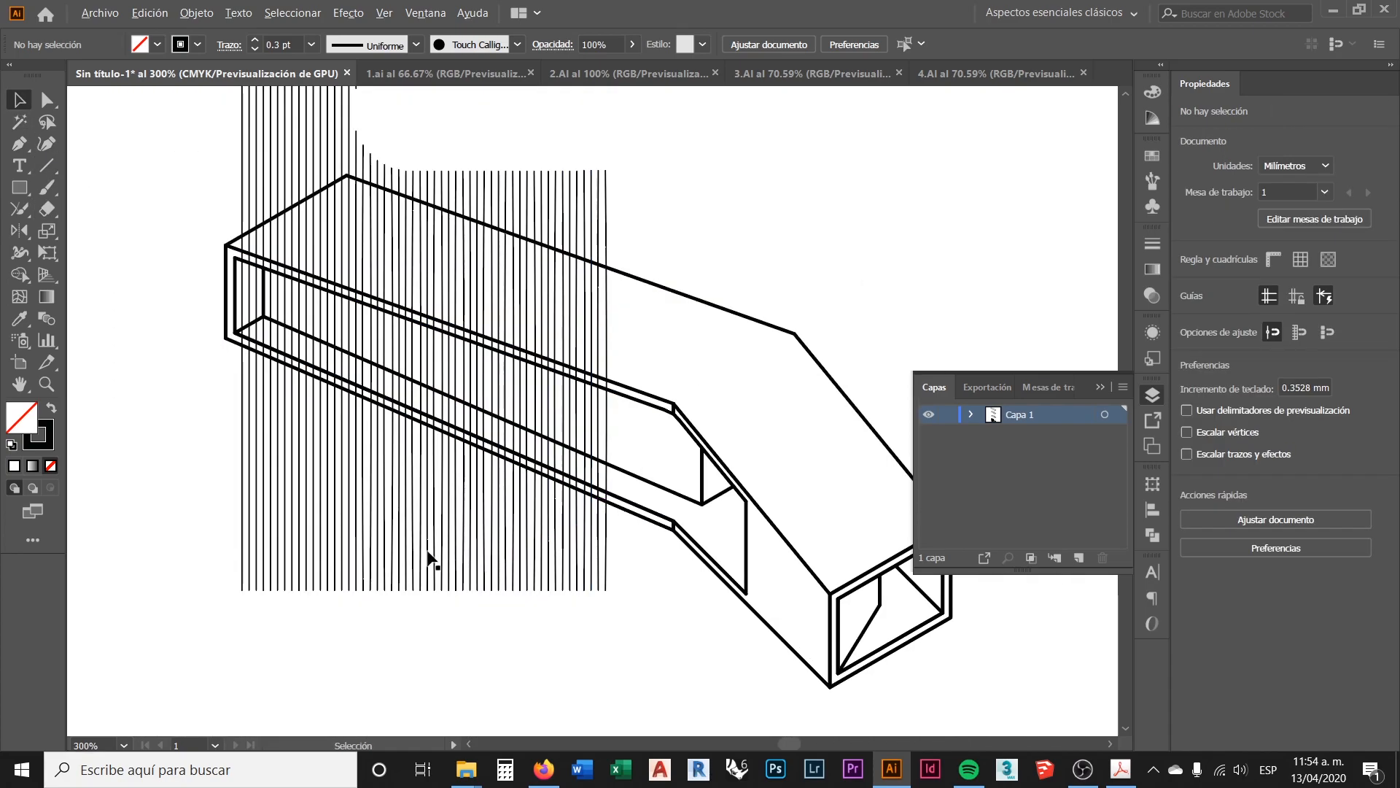
pyautogui.scroll(1, 436, 549)
pyautogui.moveTo(684, 644); pyautogui.dragTo(152, 560)
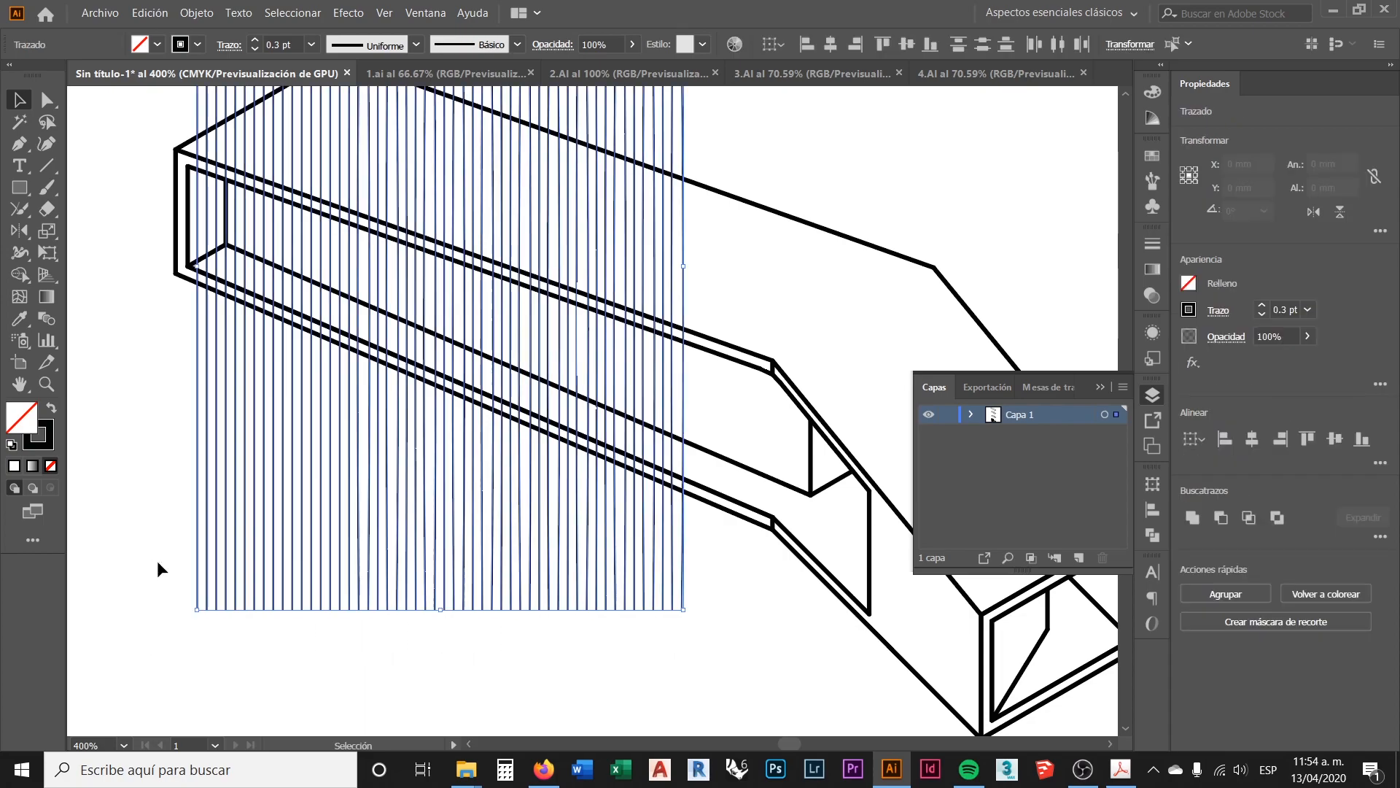
pyautogui.scroll(2, 537, 547)
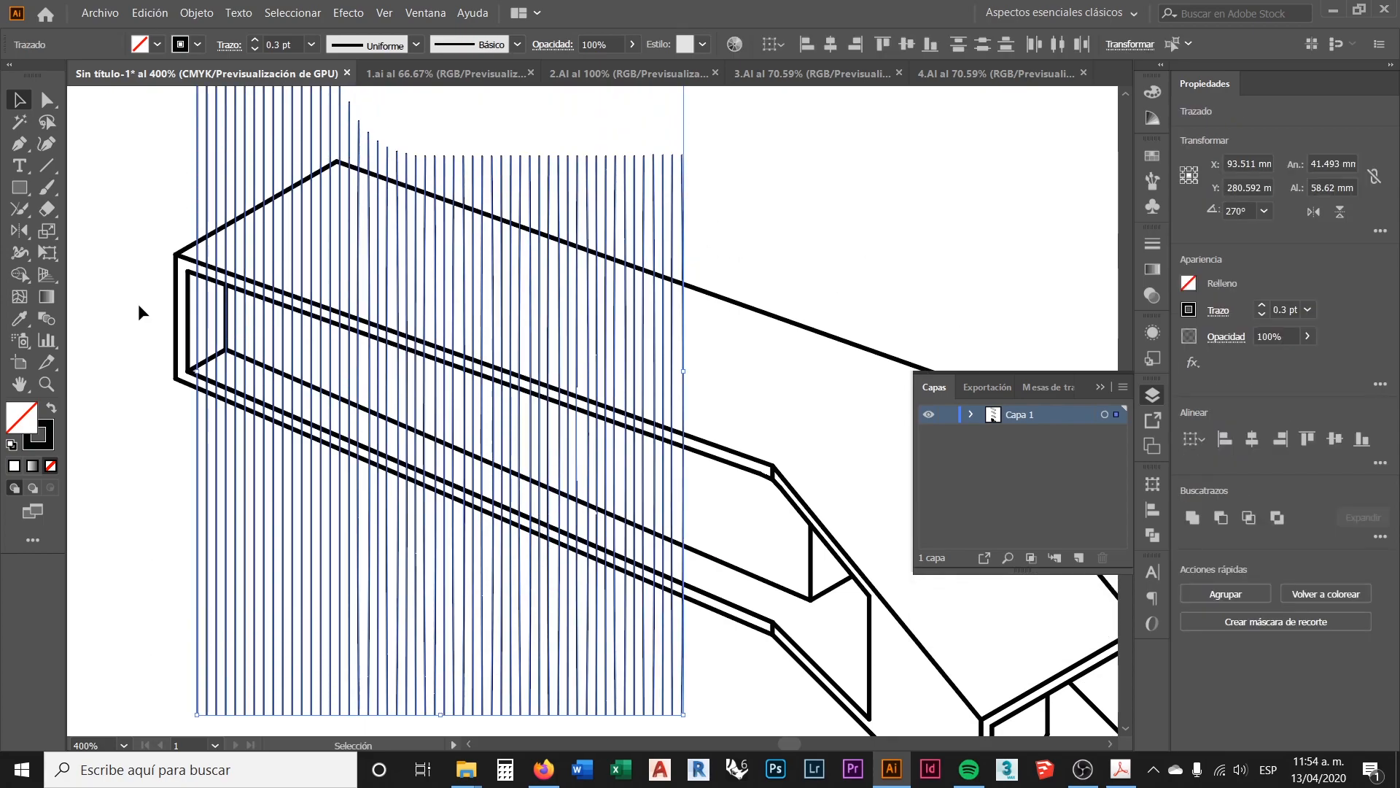
# Step: Erase the selected hatch lines in a continuous band just above the opening's upper inner edge with the Eraser tool
pyautogui.click(46, 210)
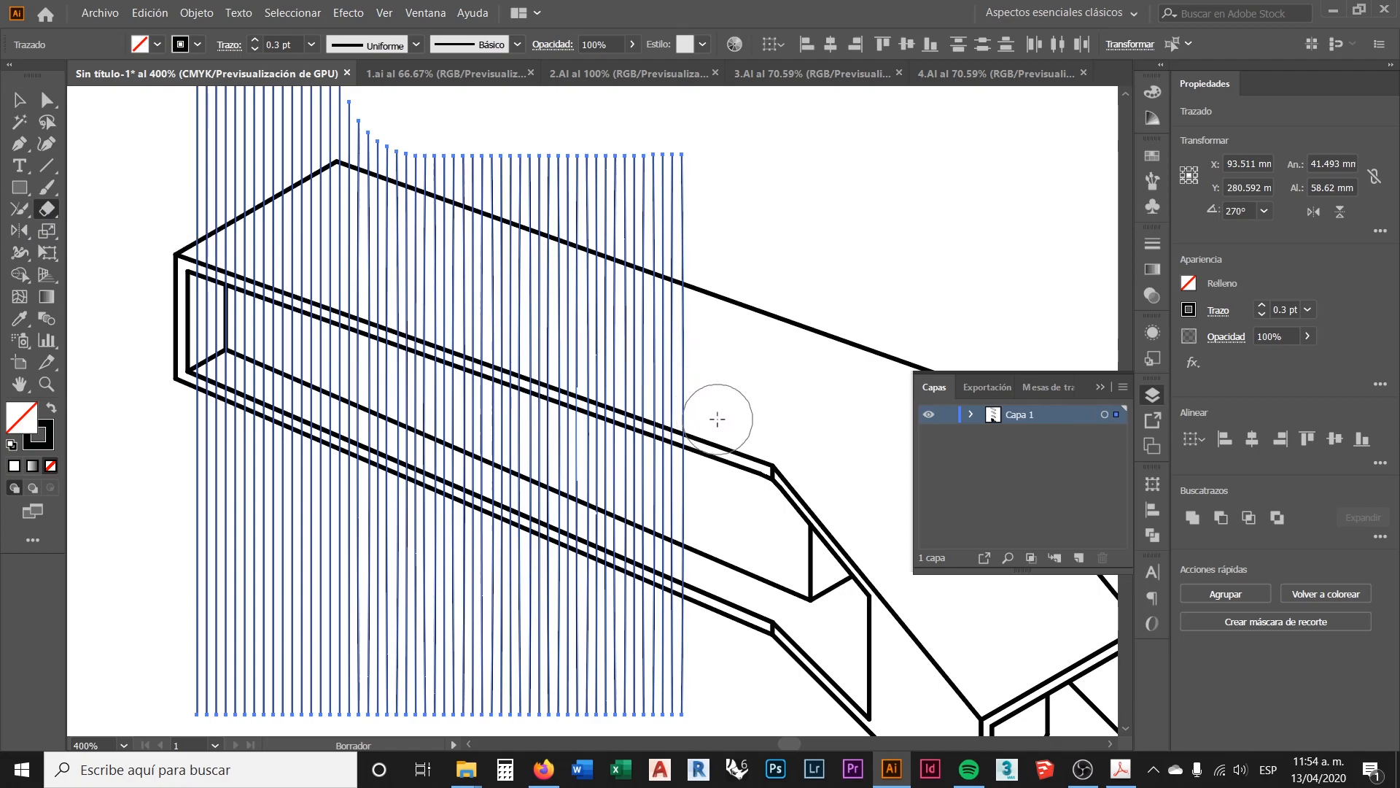
pyautogui.moveTo(717, 419); pyautogui.dragTo(207, 234)
pyautogui.hotkey('ctrl', 'z')
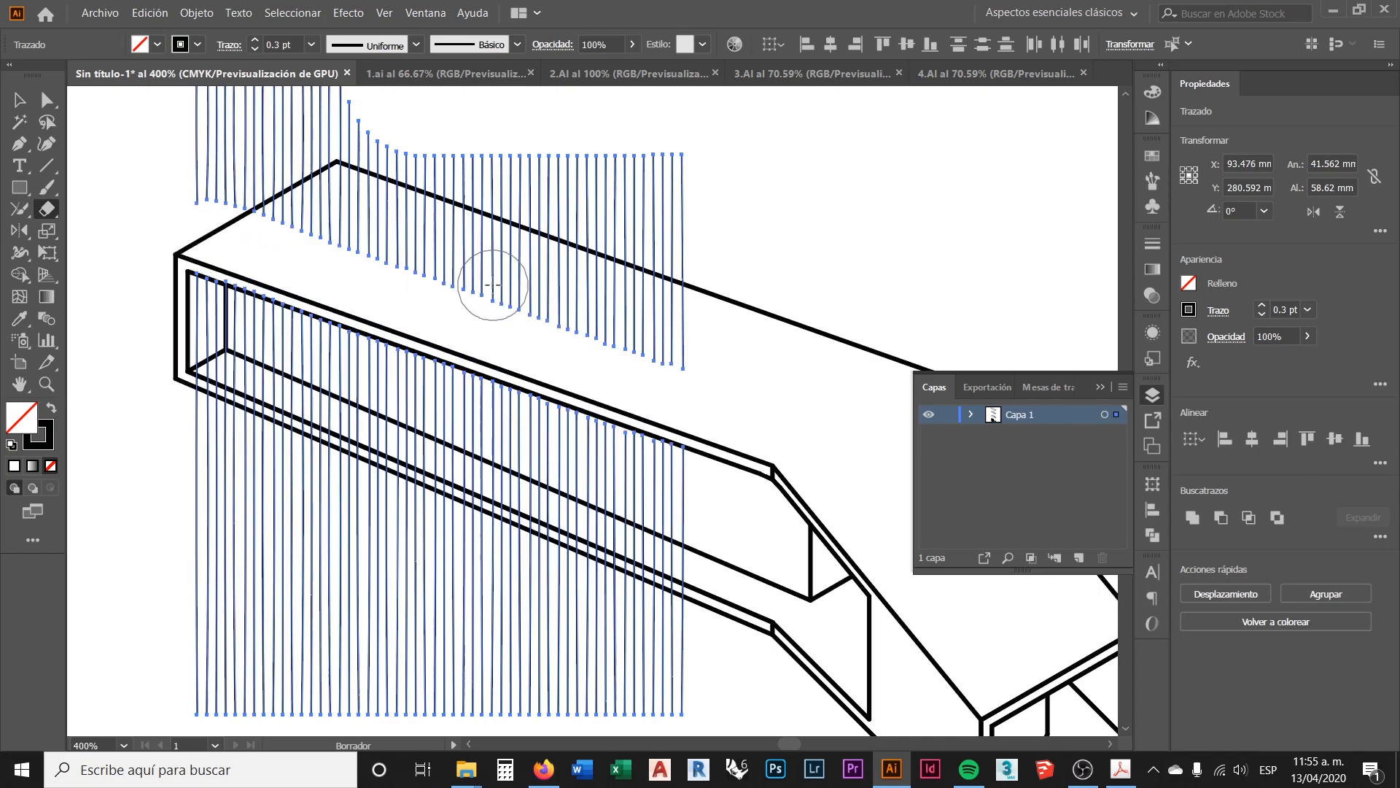
# Step: Erase the selected hatch lines in a continuous band just below the opening's lower inner edge, along its full hatched length
pyautogui.scroll(-2, 519, 390)
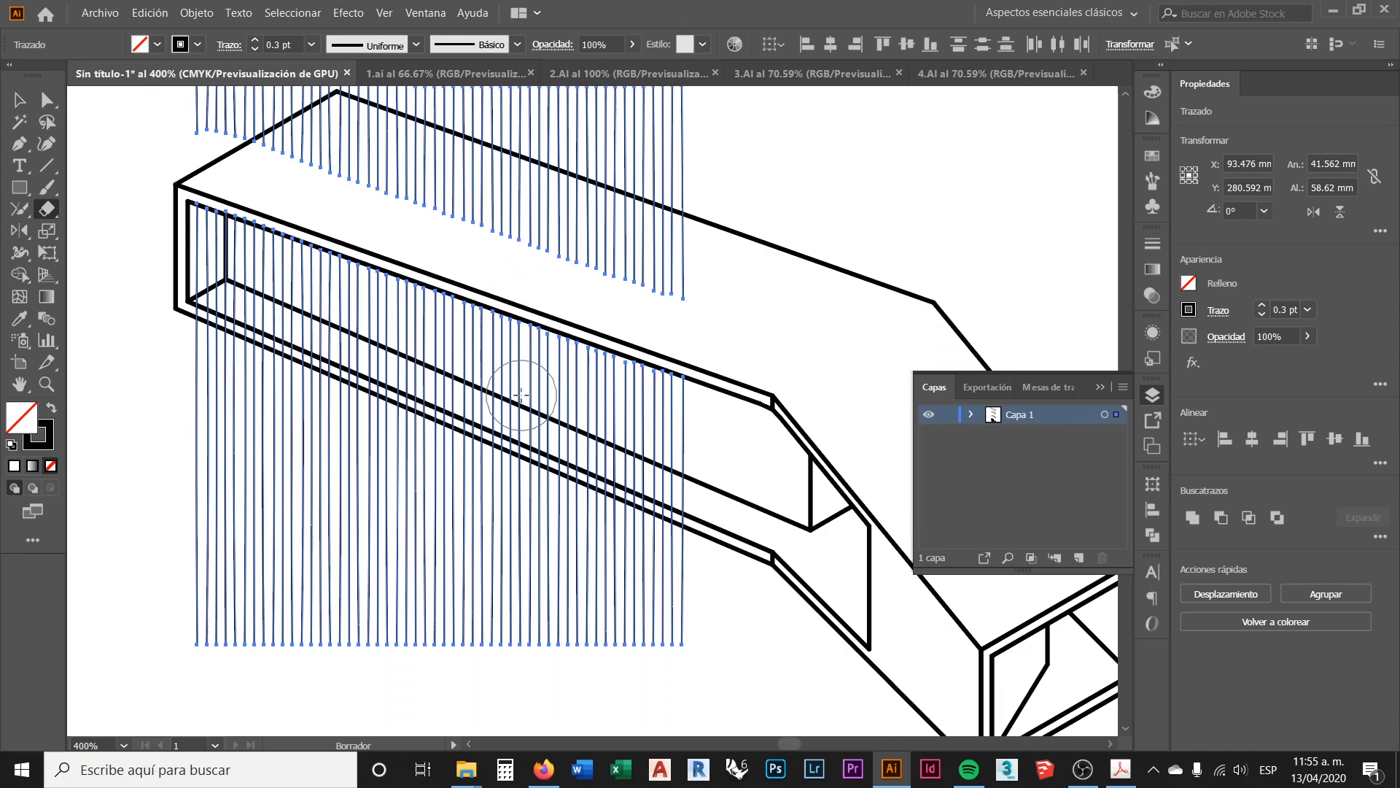
pyautogui.scroll(1, 272, 572)
pyautogui.scroll(-1, 458, 371)
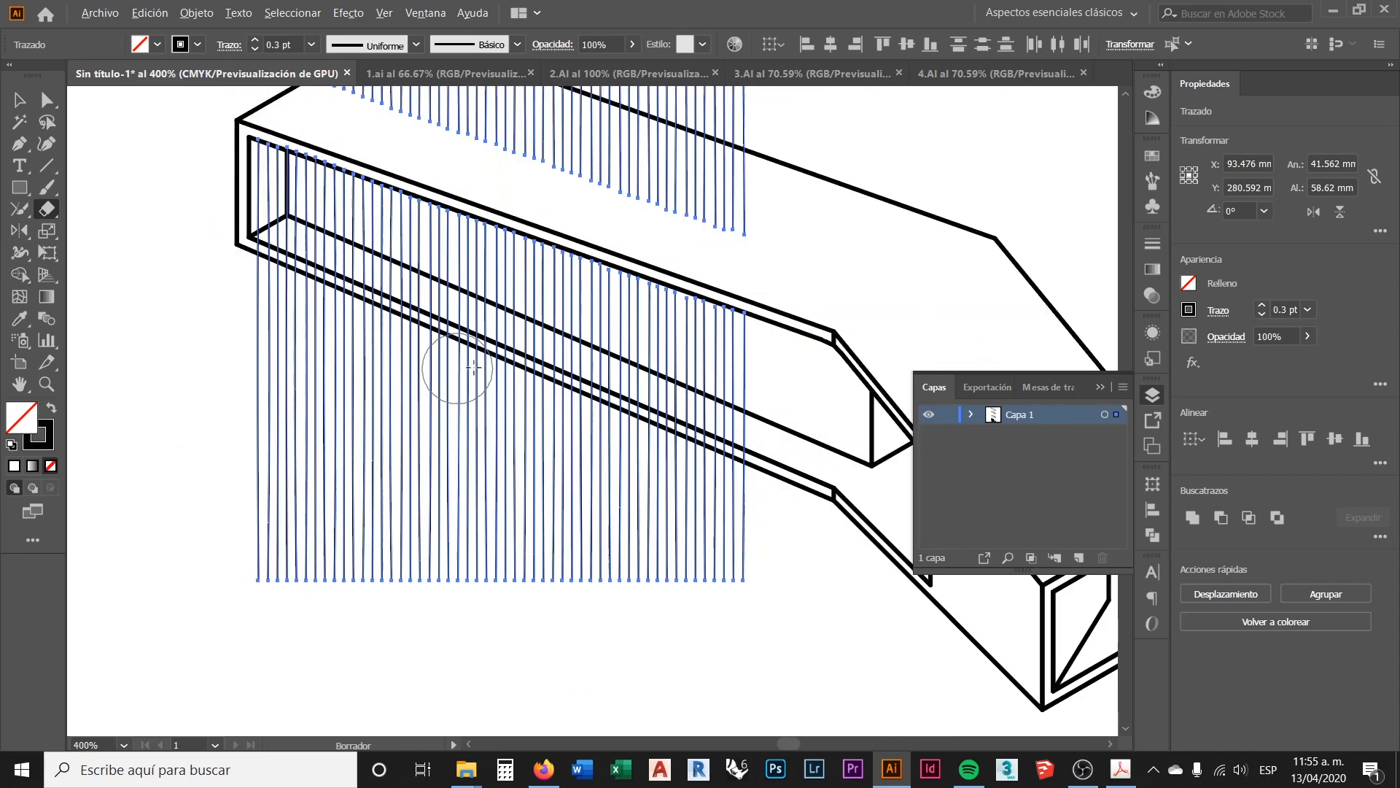
pyautogui.scroll(1, 525, 476)
pyautogui.moveTo(857, 495); pyautogui.dragTo(109, 172)
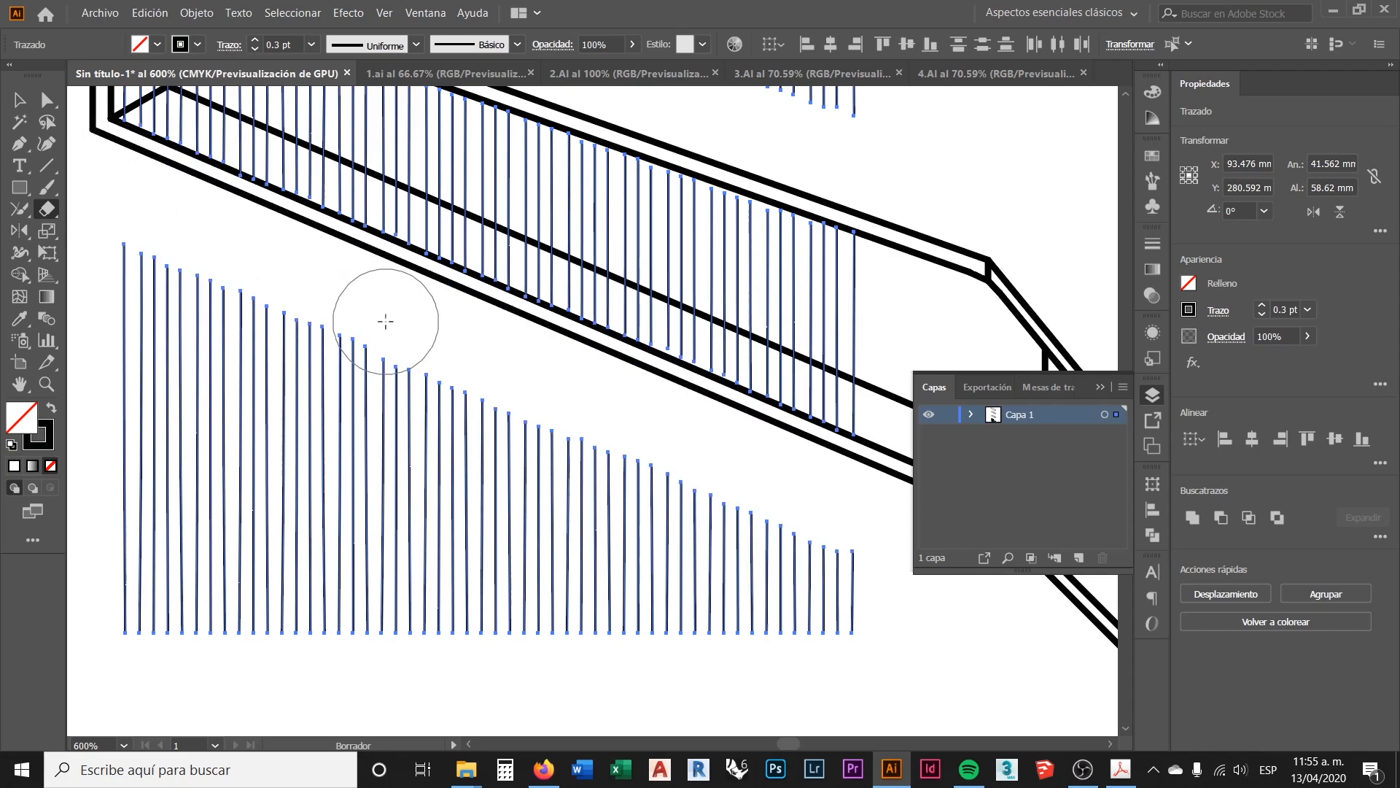
# Step: Delete the leftover line segments below the box
pyautogui.scroll(-2, 385, 321)
pyautogui.click(20, 100)
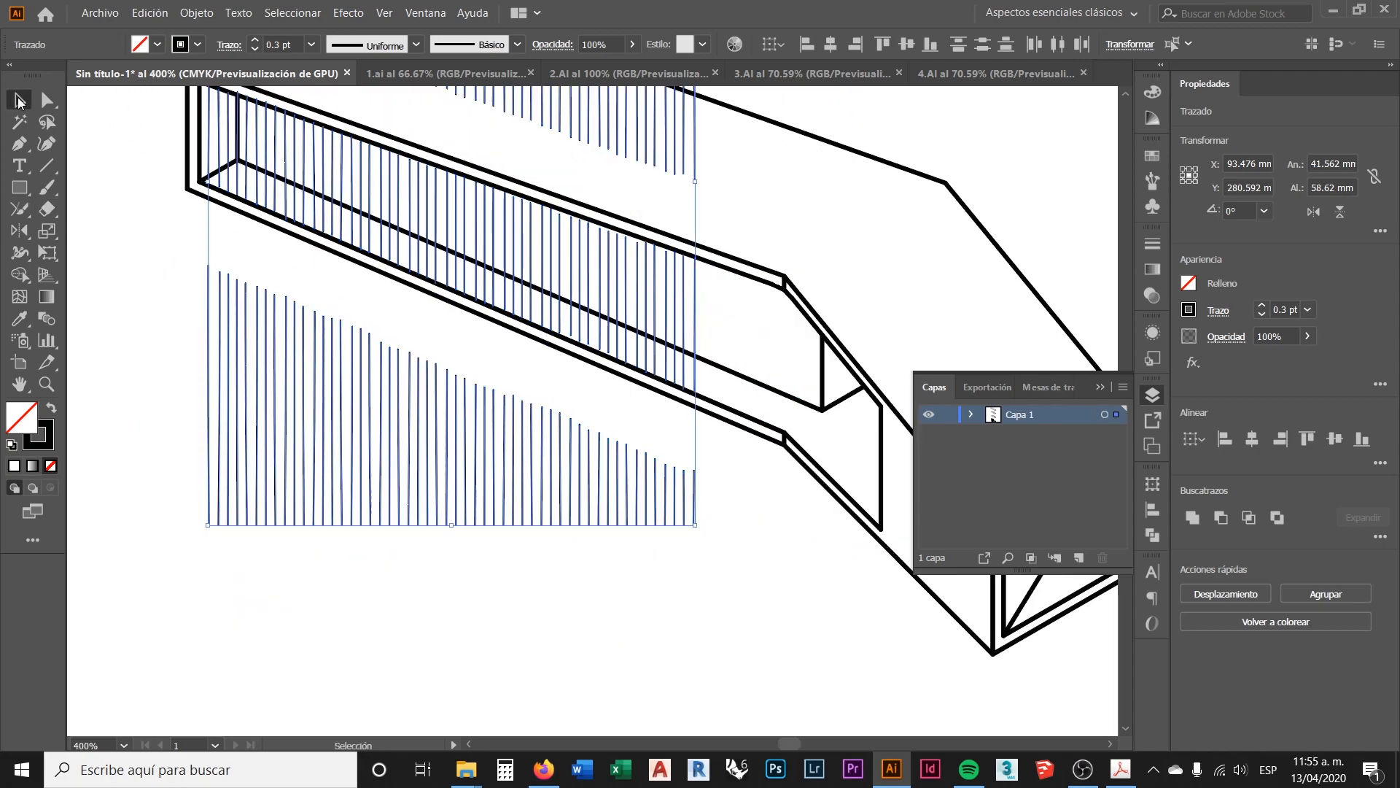
pyautogui.click(136, 253)
pyautogui.scroll(3, 360, 301)
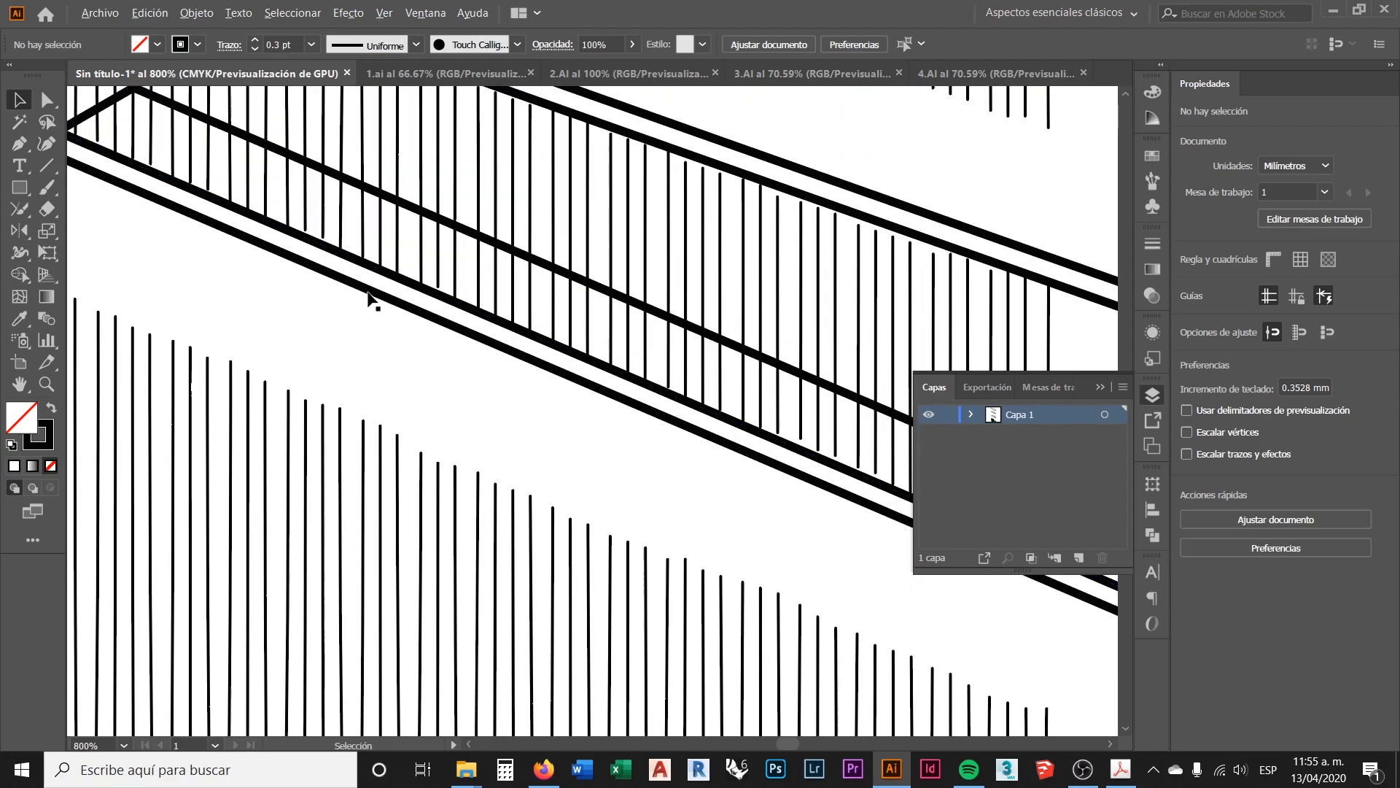
pyautogui.scroll(-4, 360, 301)
pyautogui.scroll(3, 691, 419)
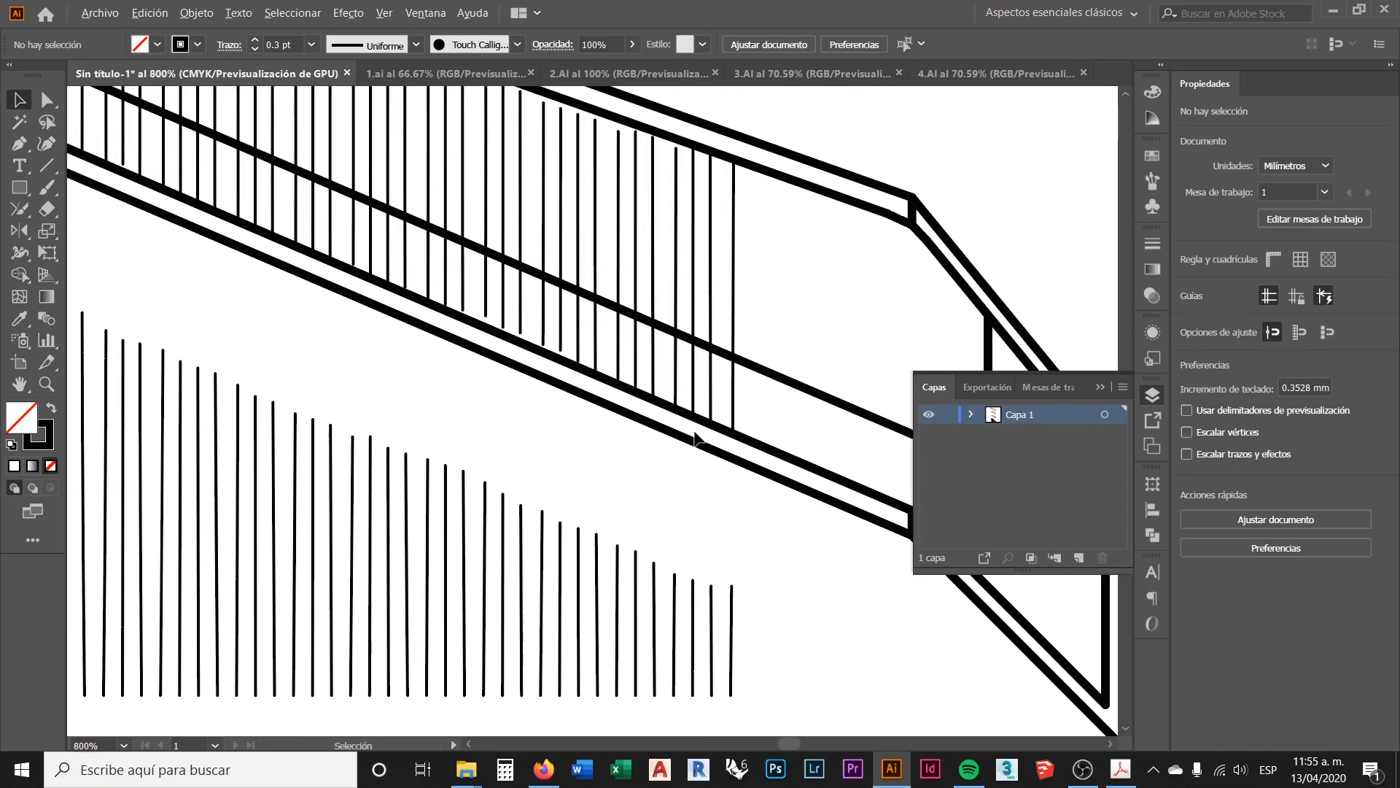
pyautogui.scroll(-2, 678, 474)
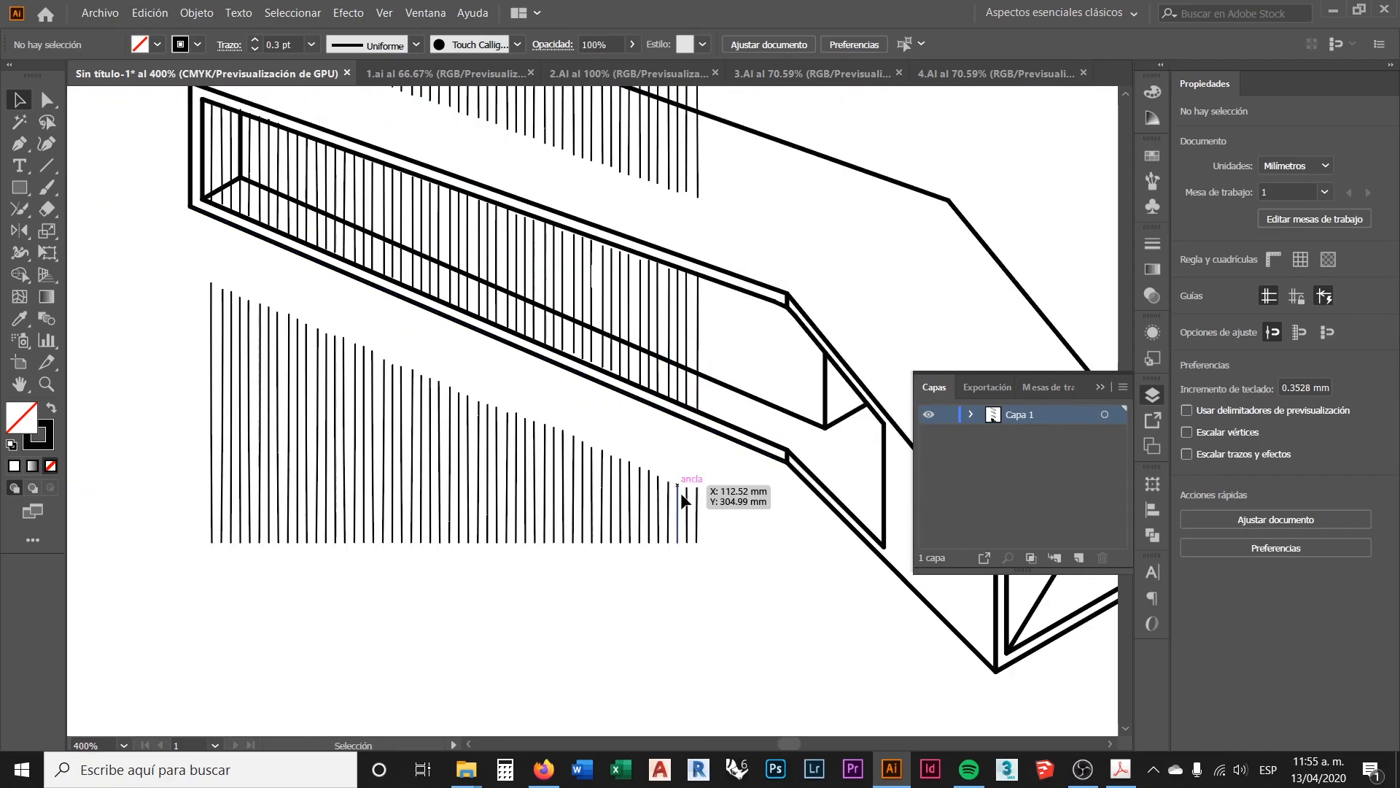
pyautogui.moveTo(668, 538); pyautogui.dragTo(191, 496)
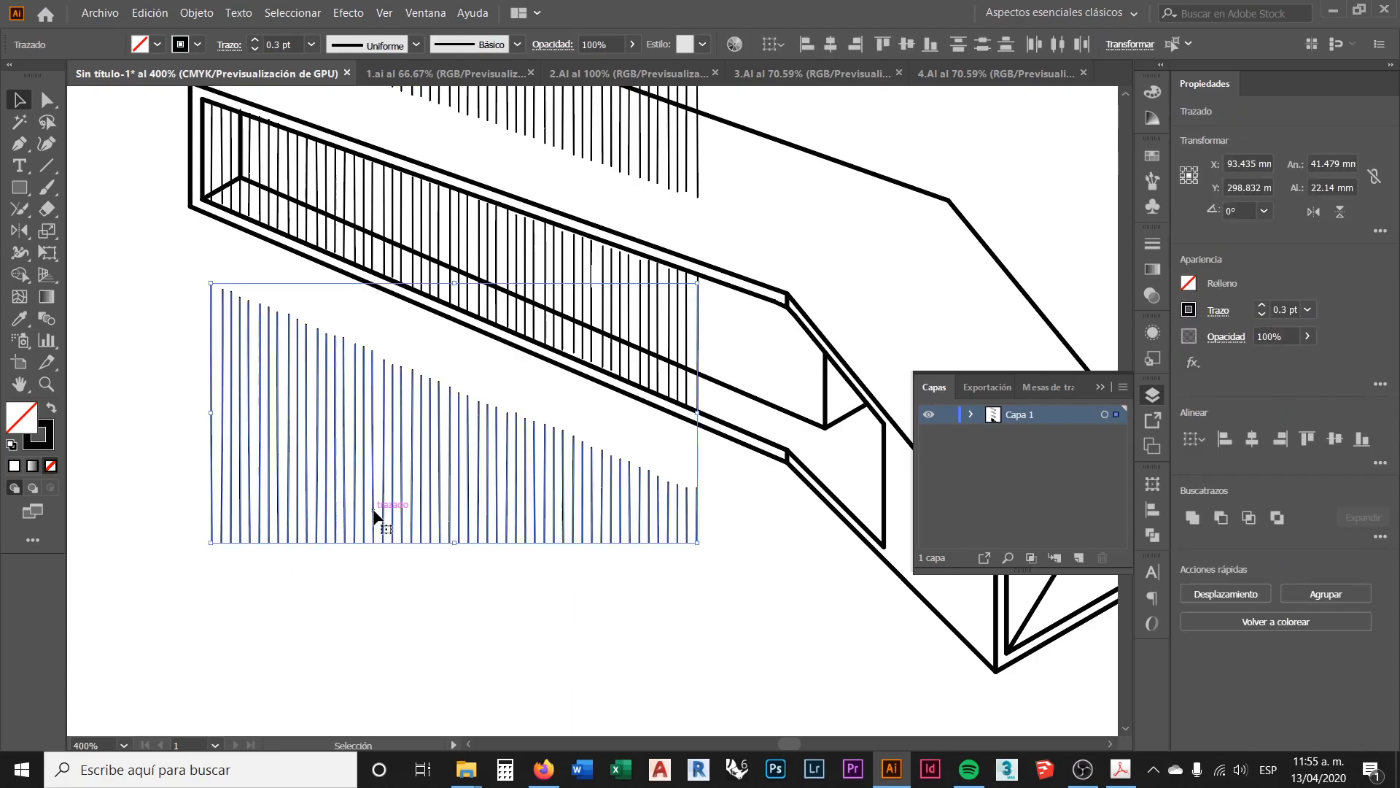
pyautogui.press('Delete')
# Step: Delete all the leftover line segments above the opening, over the box's top face and beyond
pyautogui.scroll(4, 428, 503)
pyautogui.moveTo(735, 281); pyautogui.dragTo(315, 172)
pyautogui.moveTo(430, 172); pyautogui.dragTo(430, 173)
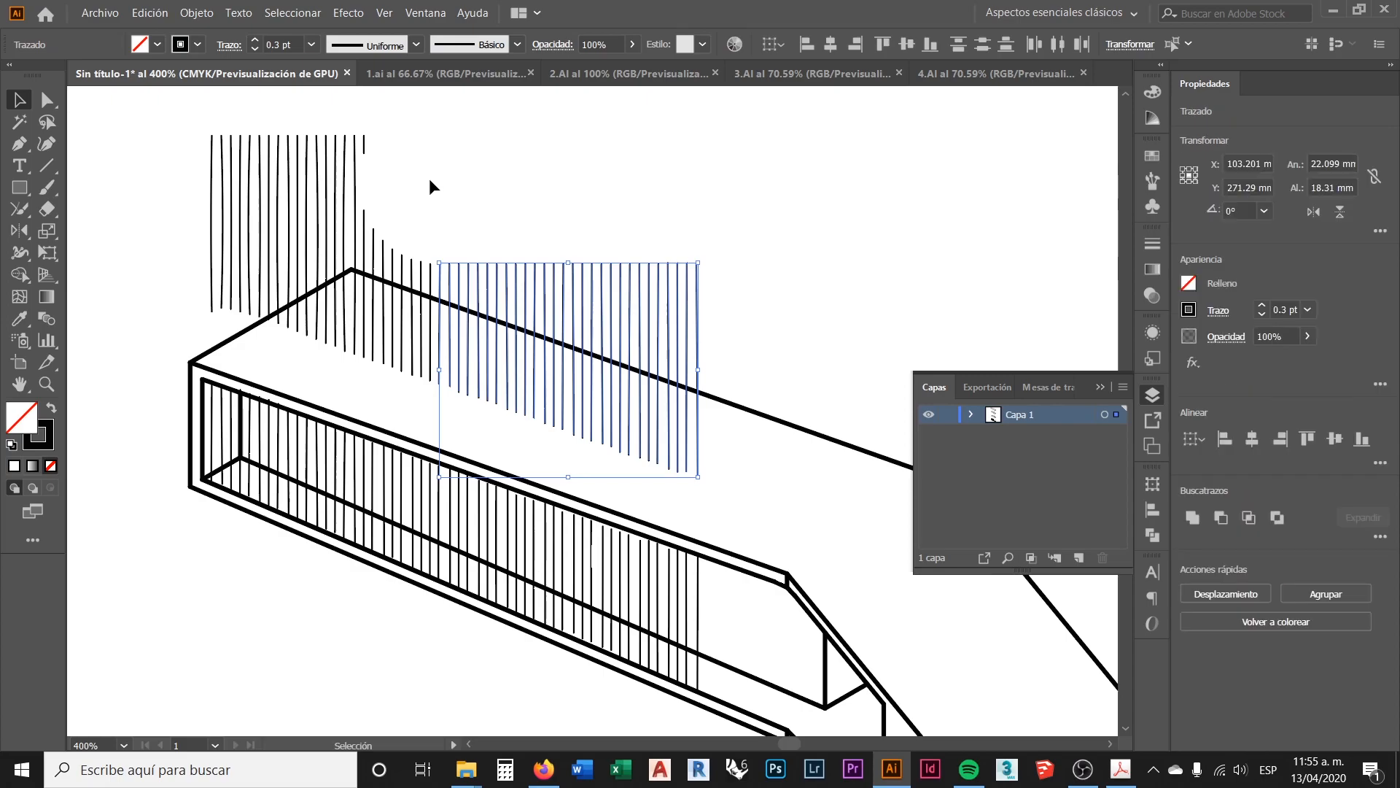
pyautogui.press('Delete')
pyautogui.moveTo(484, 231); pyautogui.dragTo(152, 149)
pyautogui.press('Delete')
pyautogui.moveTo(401, 243); pyautogui.dragTo(410, 253)
pyautogui.press('Delete')
pyautogui.press('Delete')
pyautogui.moveTo(408, 373); pyautogui.dragTo(369, 347)
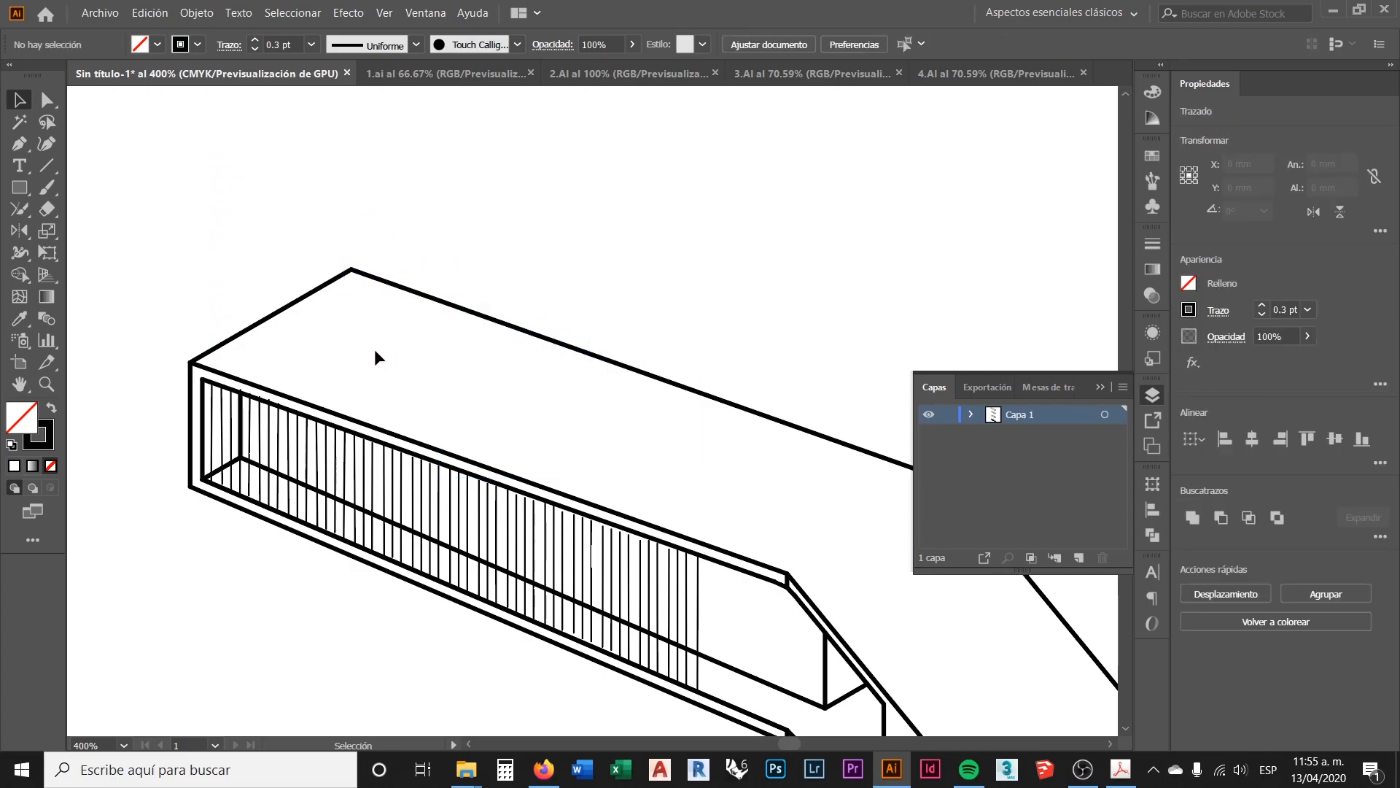
pyautogui.press('Delete')
# Step: Review the hatched box, then switch to Ejercicio 7.pdf in Acrobat and examine the arrows and dashed lines of the second diagram
pyautogui.scroll(-1, 372, 372)
pyautogui.scroll(-3, 288, 335)
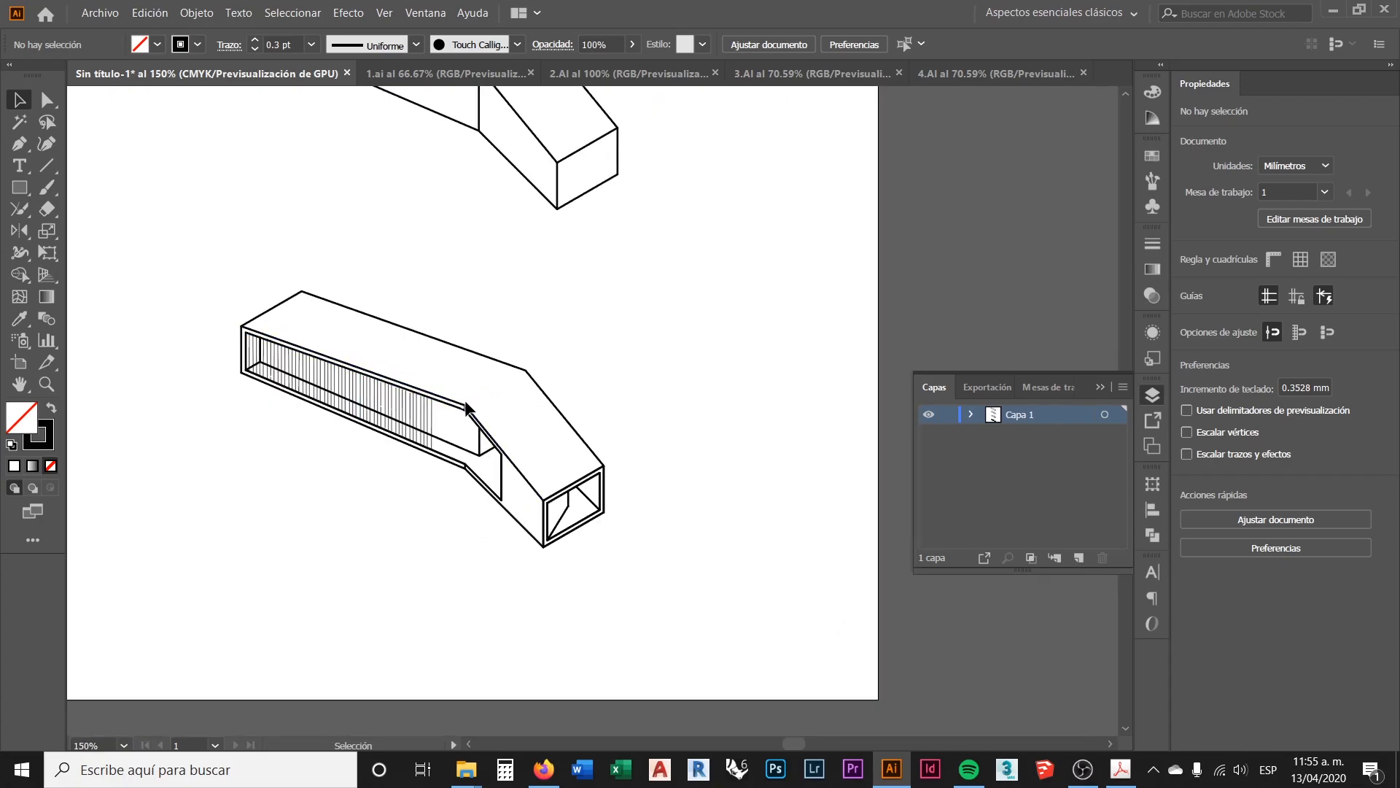
pyautogui.scroll(-1, 444, 403)
pyautogui.scroll(2, 445, 403)
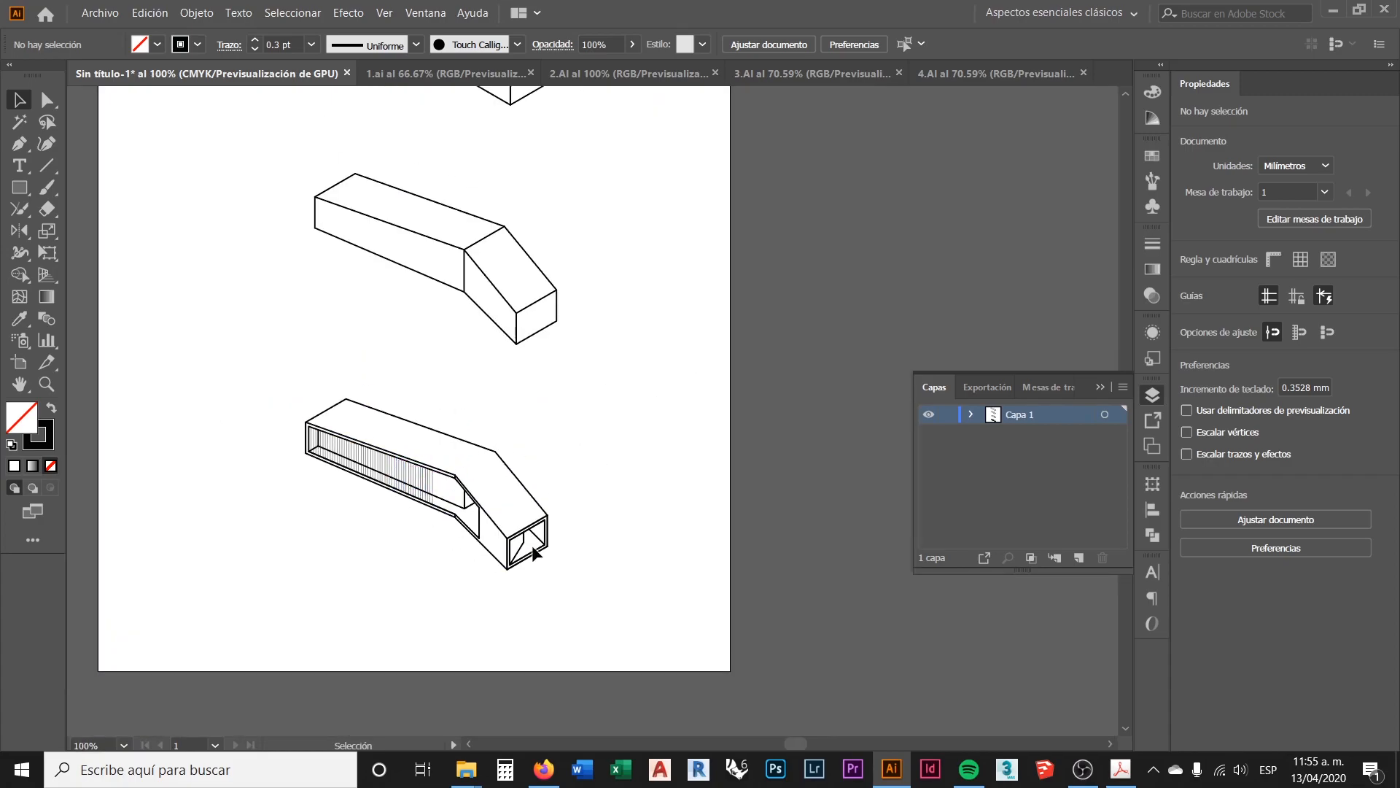
pyautogui.scroll(1, 405, 467)
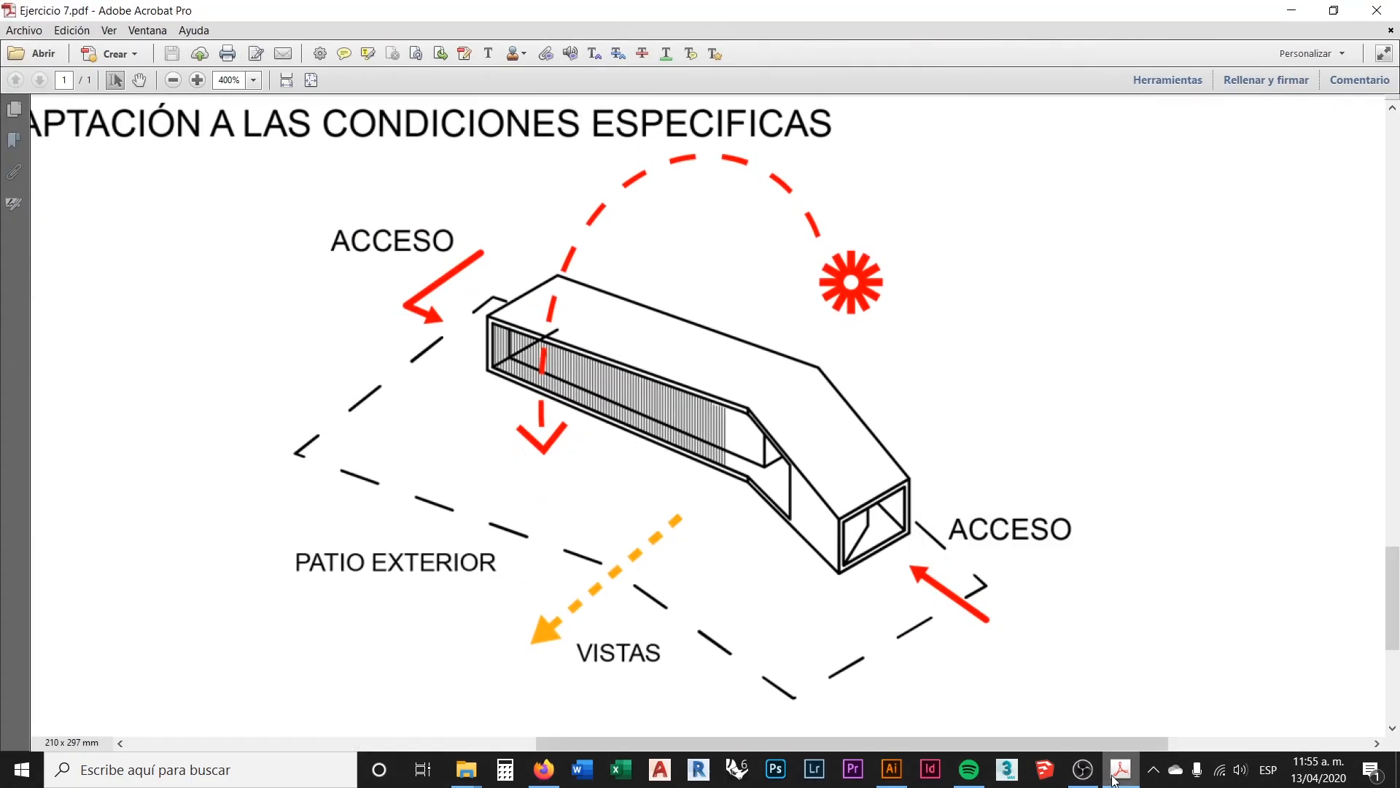
pyautogui.click(1120, 768)
pyautogui.scroll(-1, 672, 453)
pyautogui.press('alt')
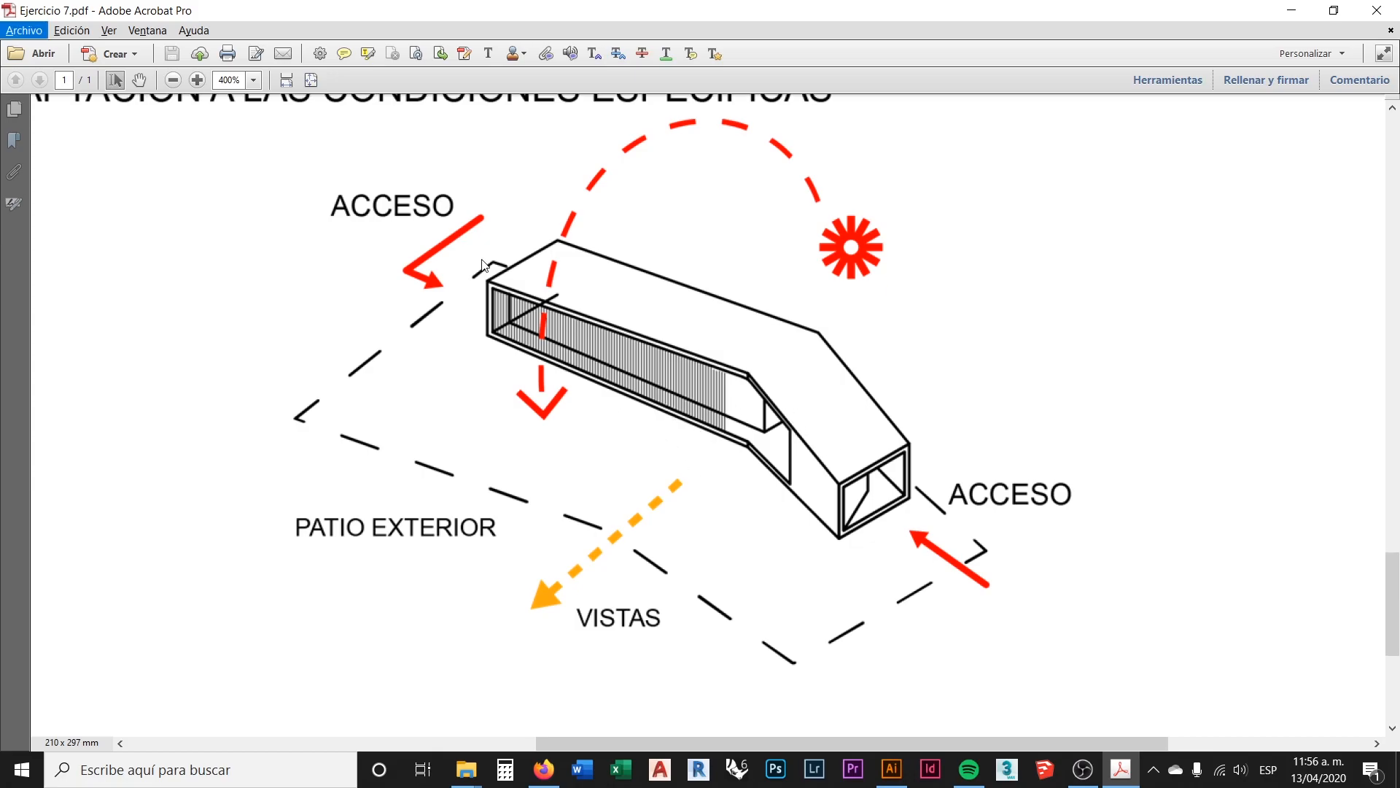
pyautogui.click(495, 280)
pyautogui.click(249, 155)
pyautogui.click(172, 81)
pyautogui.scroll(8, 797, 461)
pyautogui.scroll(10, 796, 461)
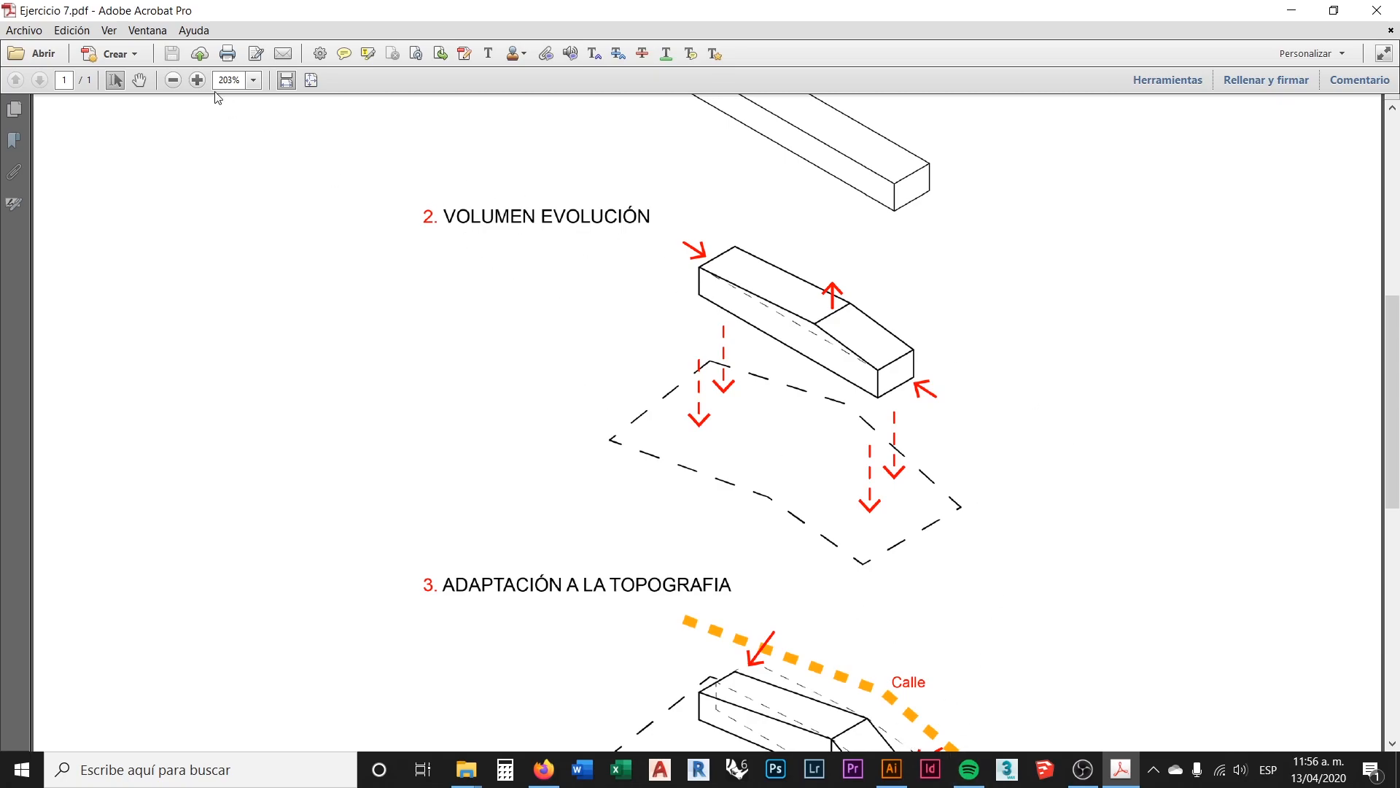
pyautogui.click(197, 80)
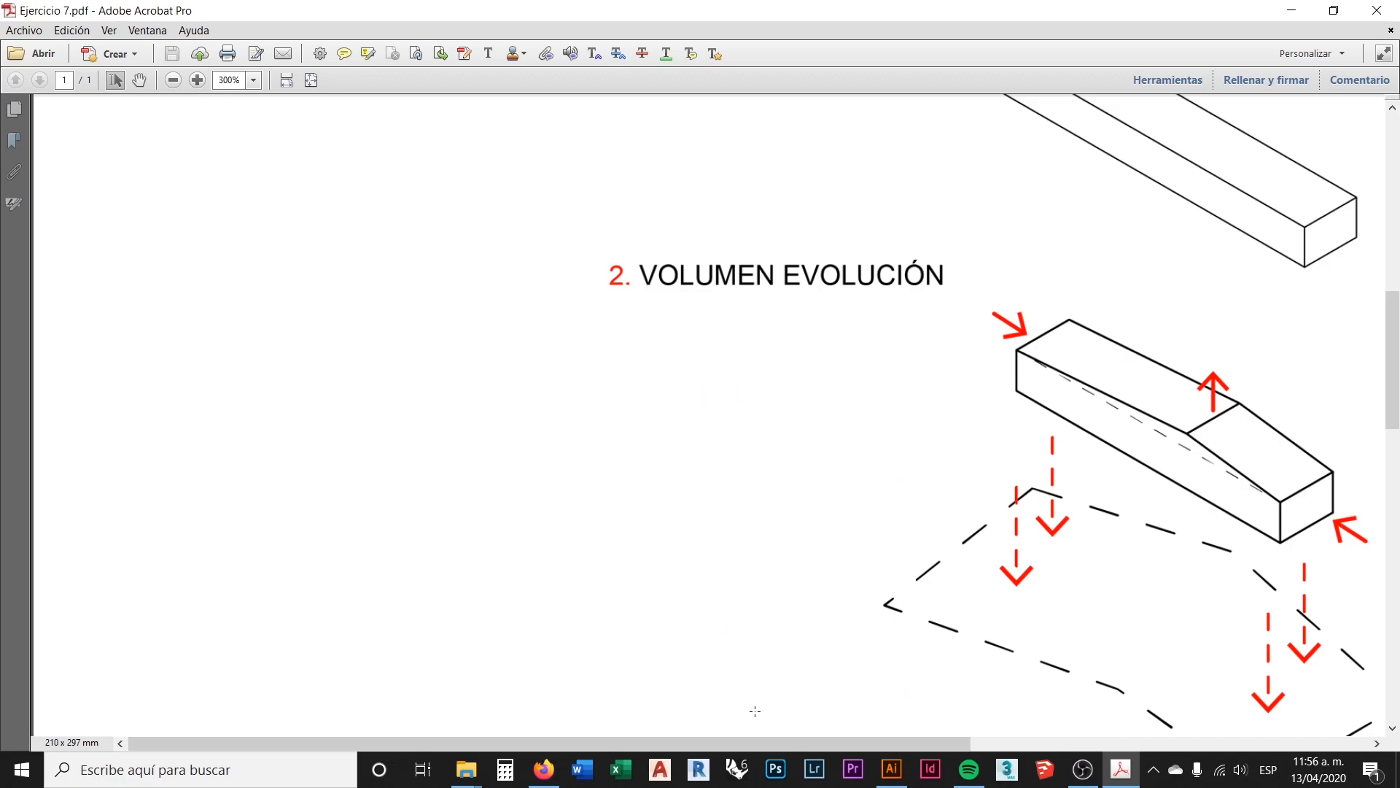
pyautogui.moveTo(668, 744); pyautogui.dragTo(910, 744)
pyautogui.scroll(-3, 937, 404)
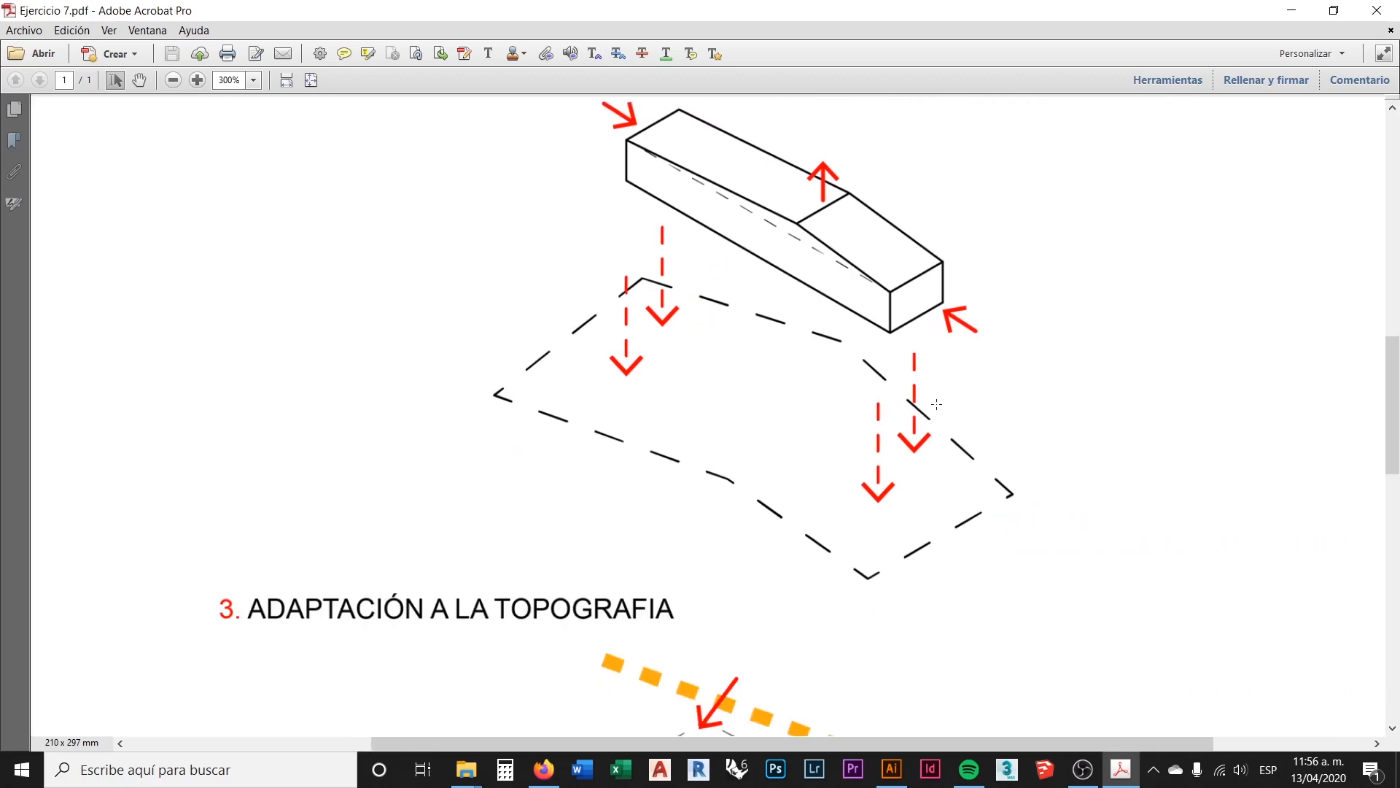
pyautogui.scroll(1, 936, 404)
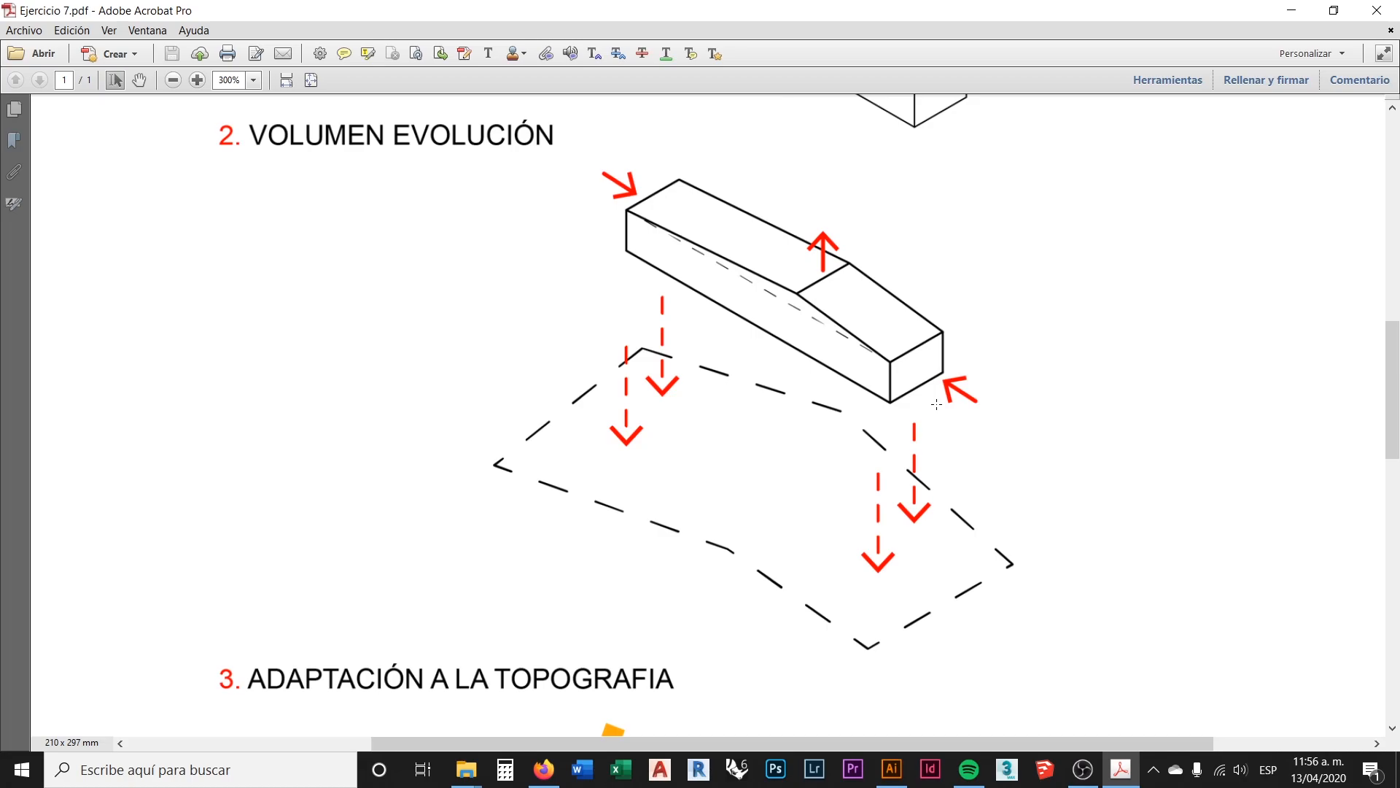
pyautogui.scroll(1, 972, 410)
pyautogui.scroll(-1, 981, 403)
pyautogui.moveTo(788, 11); pyautogui.dragTo(1399, 24)
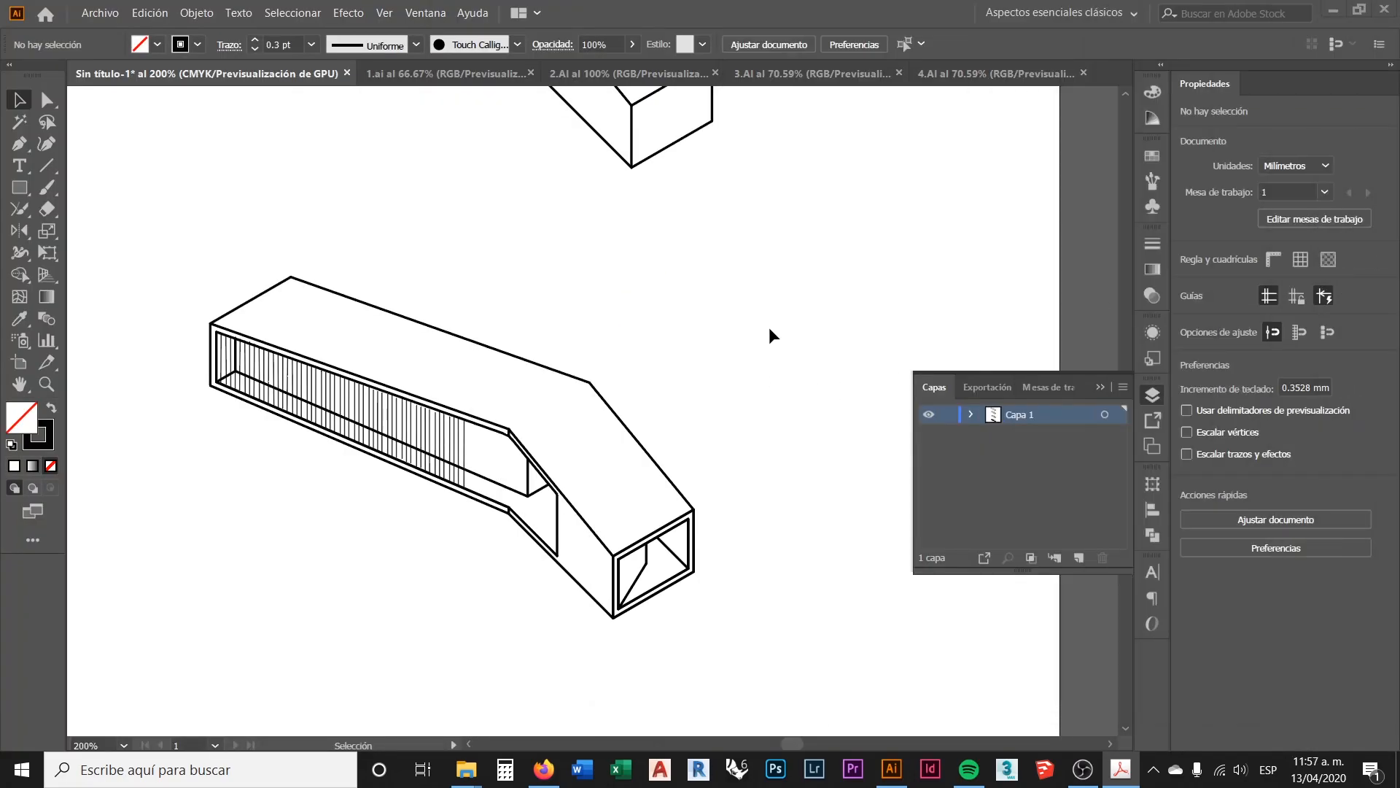
# Step: Return to Illustrator and draw a diagonal line about 8.3 mm wide and 5.6 mm high across the second volume's end face and lower edge
pyautogui.click(710, 324)
pyautogui.scroll(-1, 667, 376)
pyautogui.scroll(2, 656, 385)
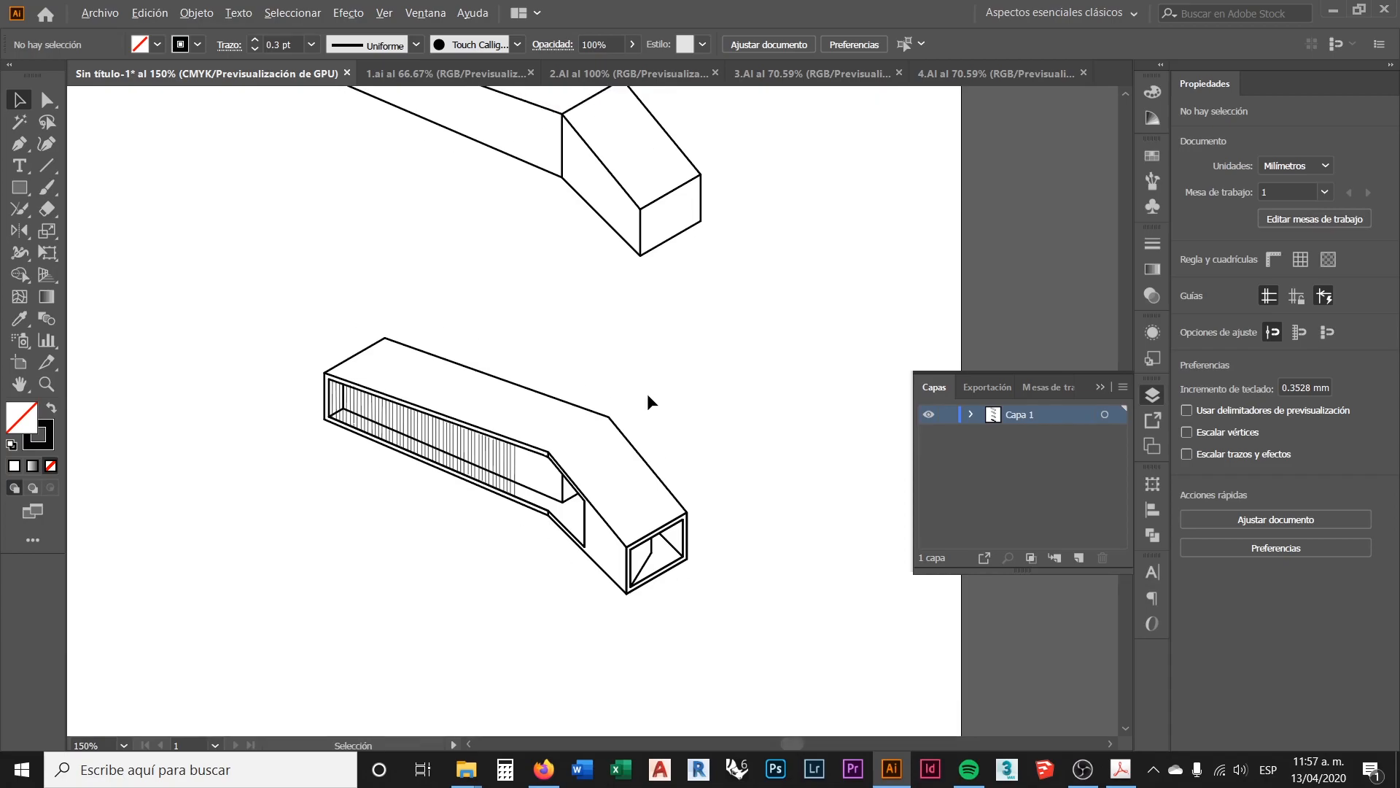
pyautogui.scroll(-1, 646, 392)
pyautogui.scroll(12, 651, 375)
pyautogui.scroll(4, 651, 375)
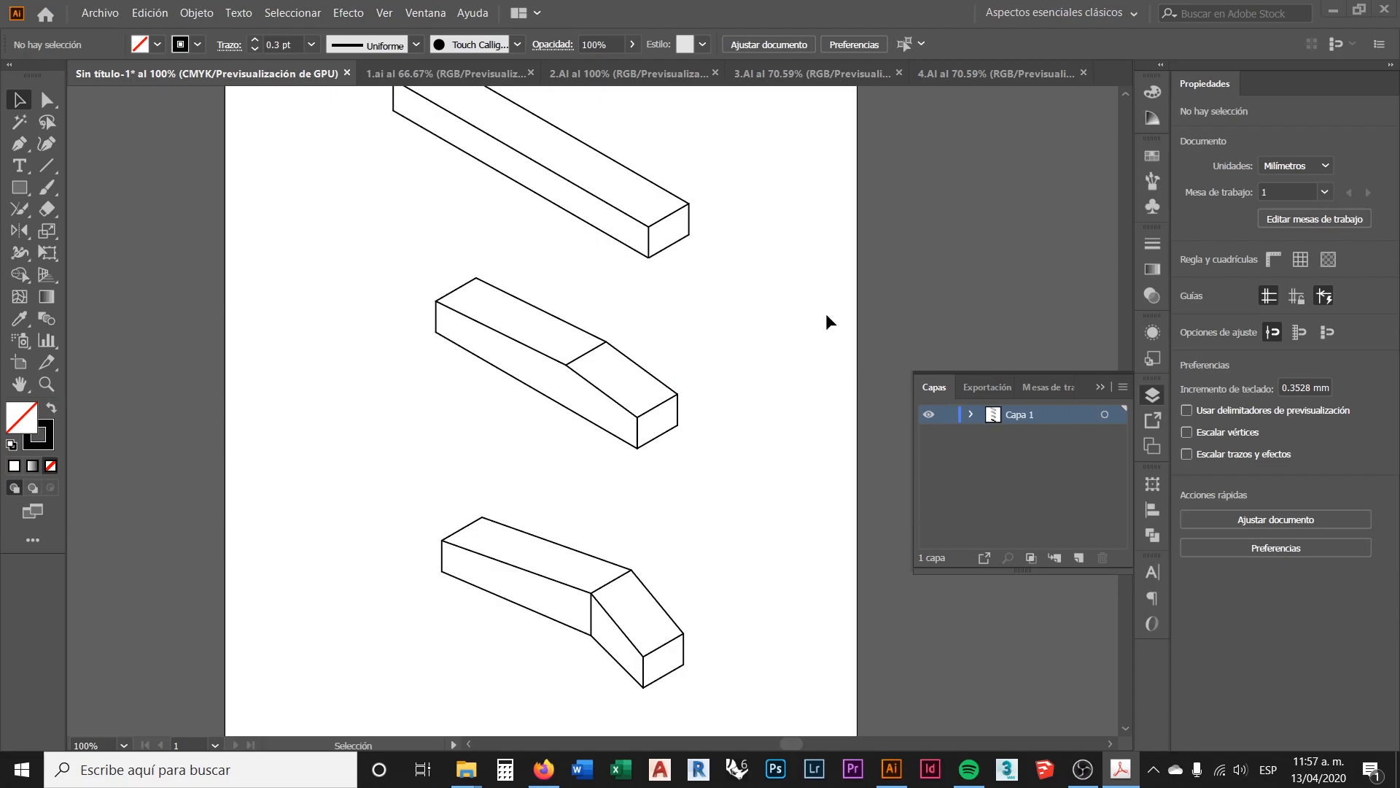
pyautogui.scroll(2, 561, 336)
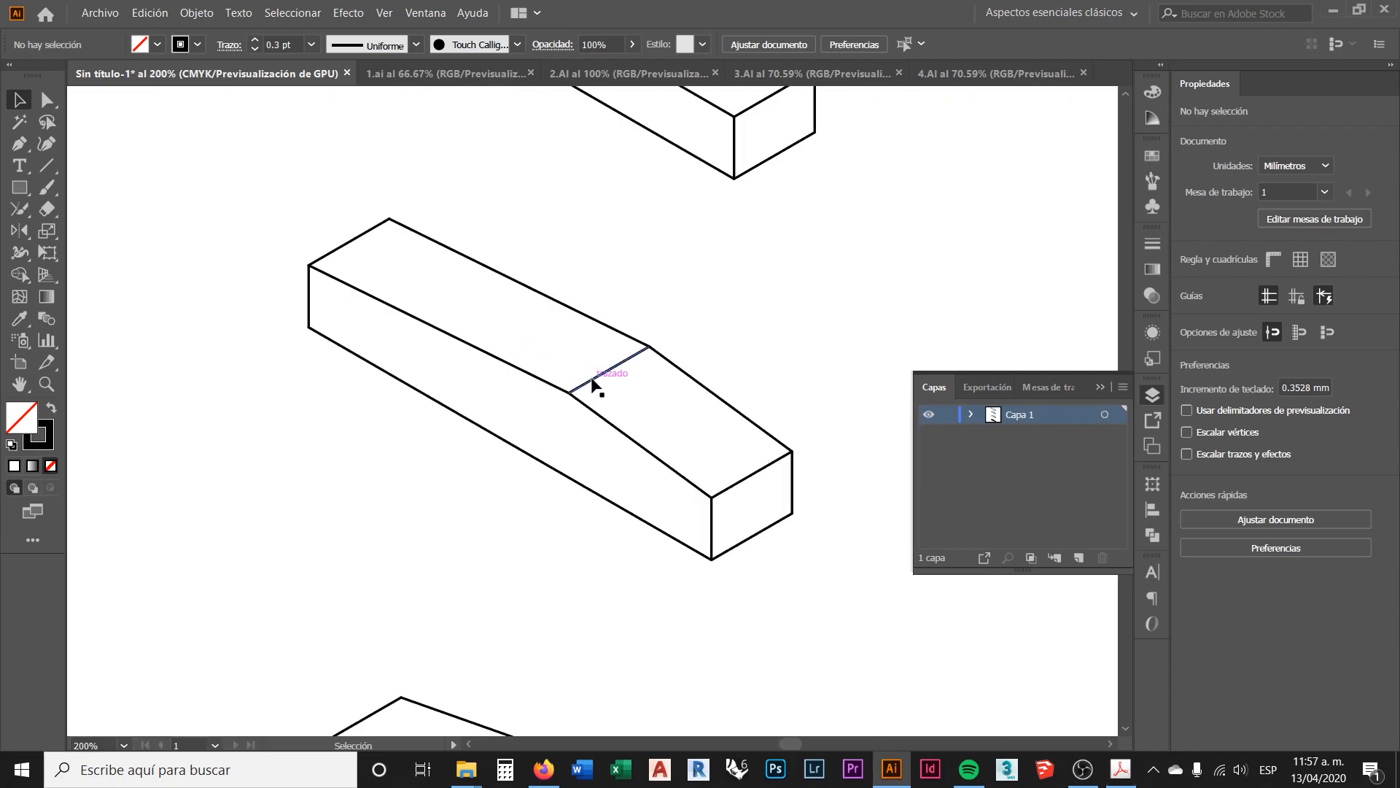
pyautogui.click(45, 167)
pyautogui.scroll(-2, 296, 307)
pyautogui.scroll(2, 524, 415)
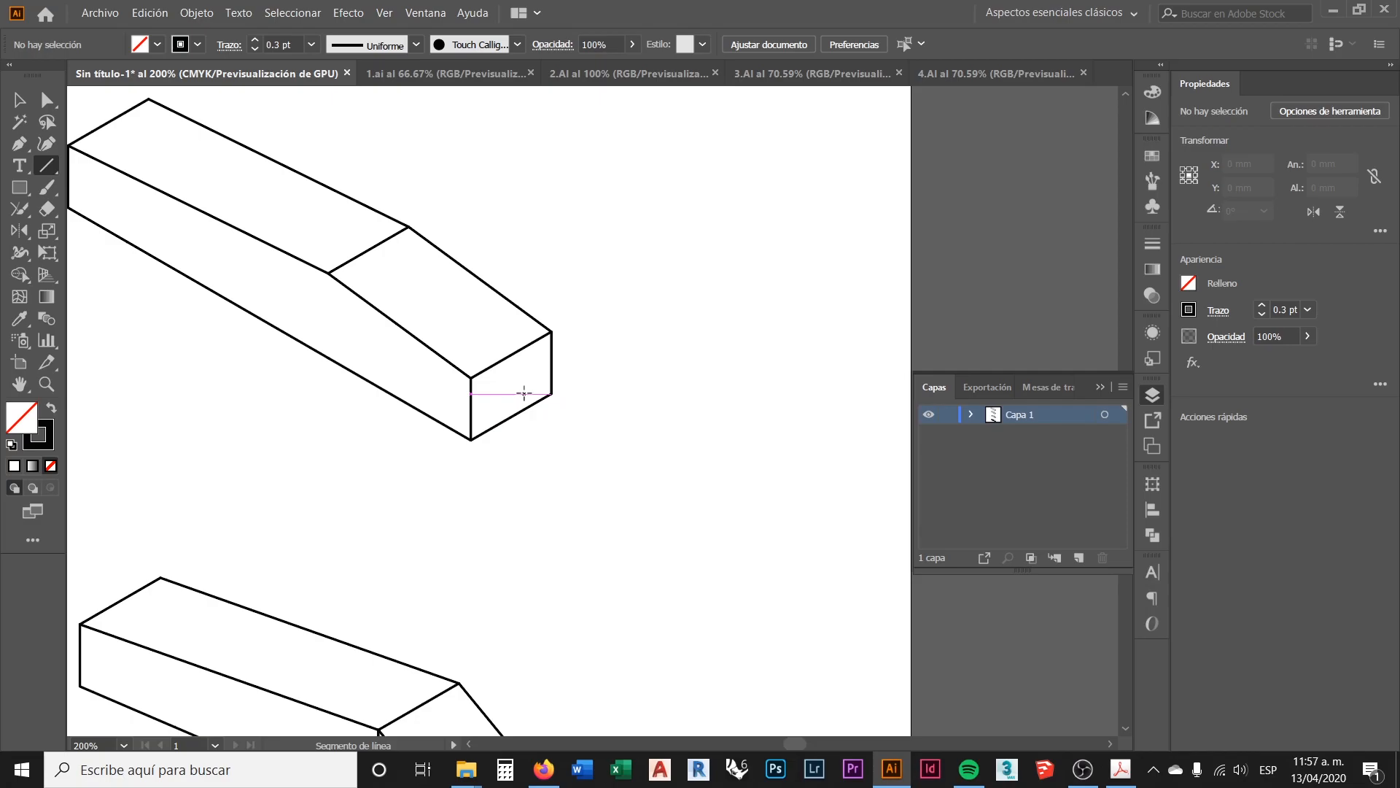
pyautogui.moveTo(524, 394); pyautogui.dragTo(573, 426)
pyautogui.click(19, 99)
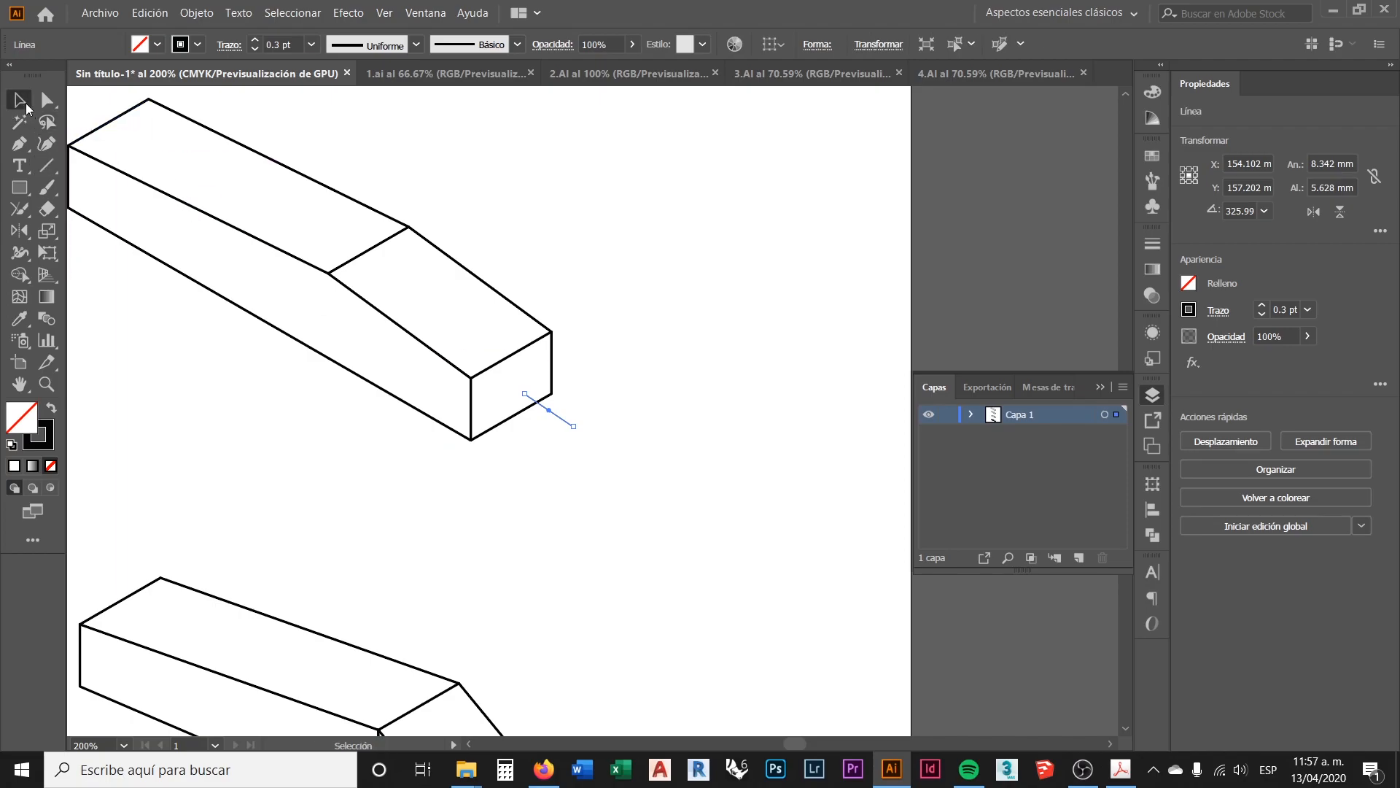
pyautogui.click(583, 341)
# Step: Select the diagonal line crossing the second volume's end face and open its Stroke settings
pyautogui.scroll(1, 461, 377)
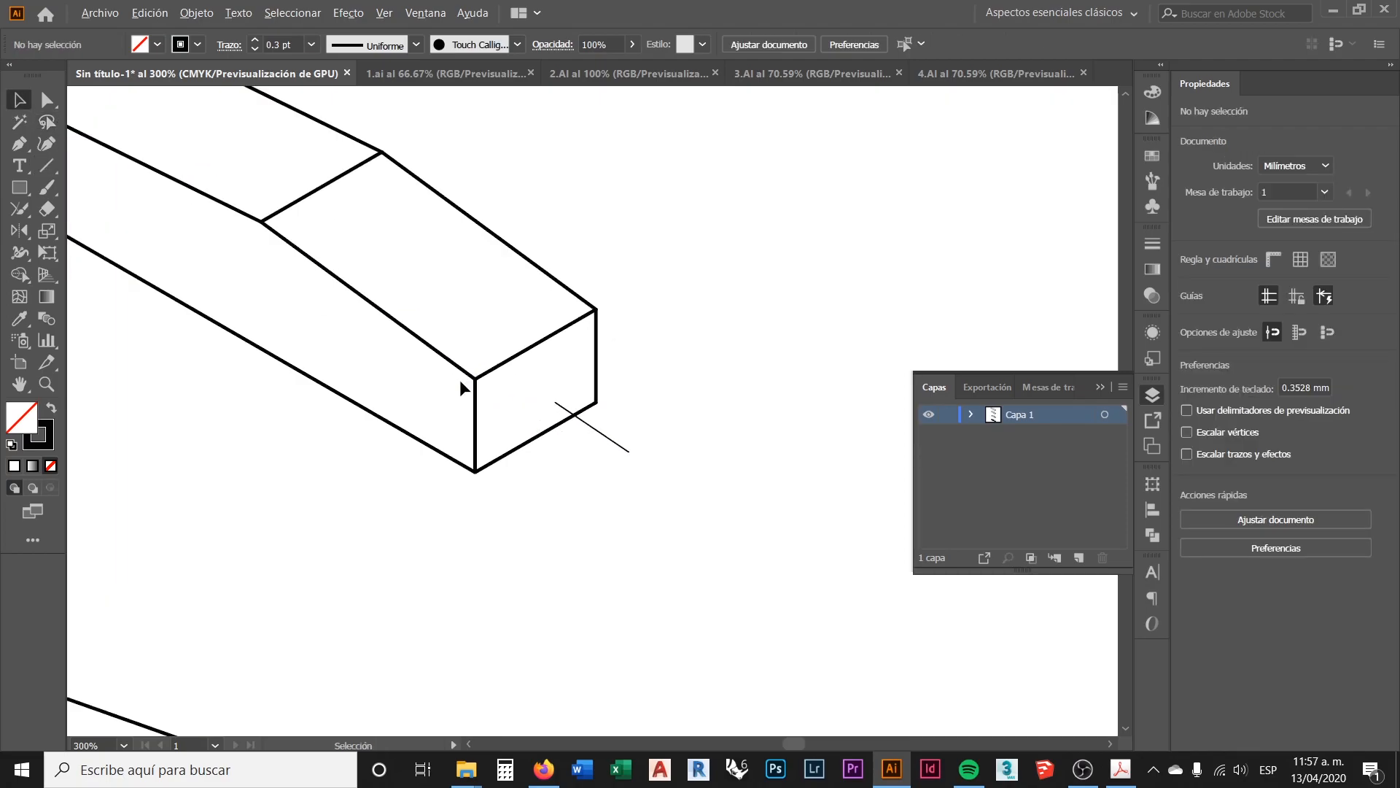
pyautogui.click(607, 438)
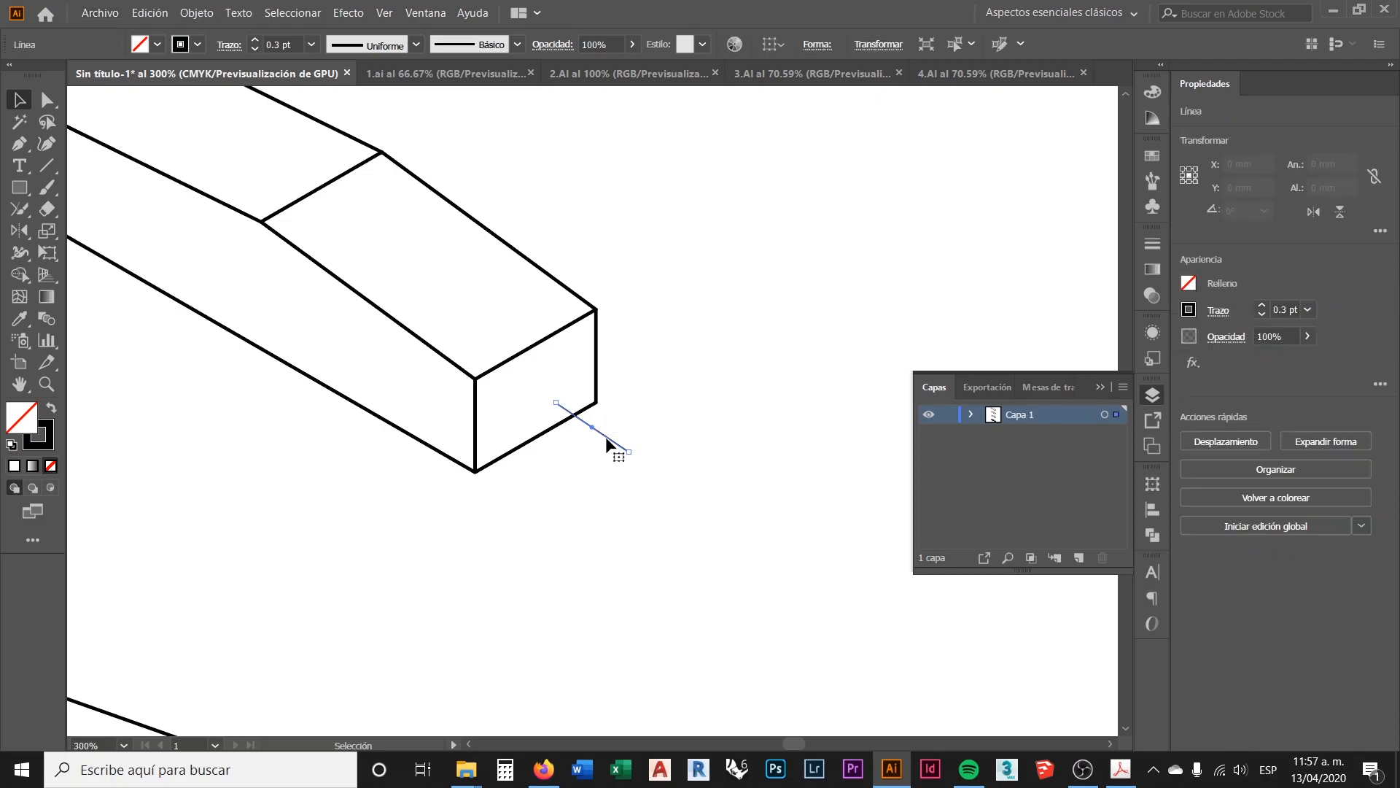
pyautogui.click(706, 391)
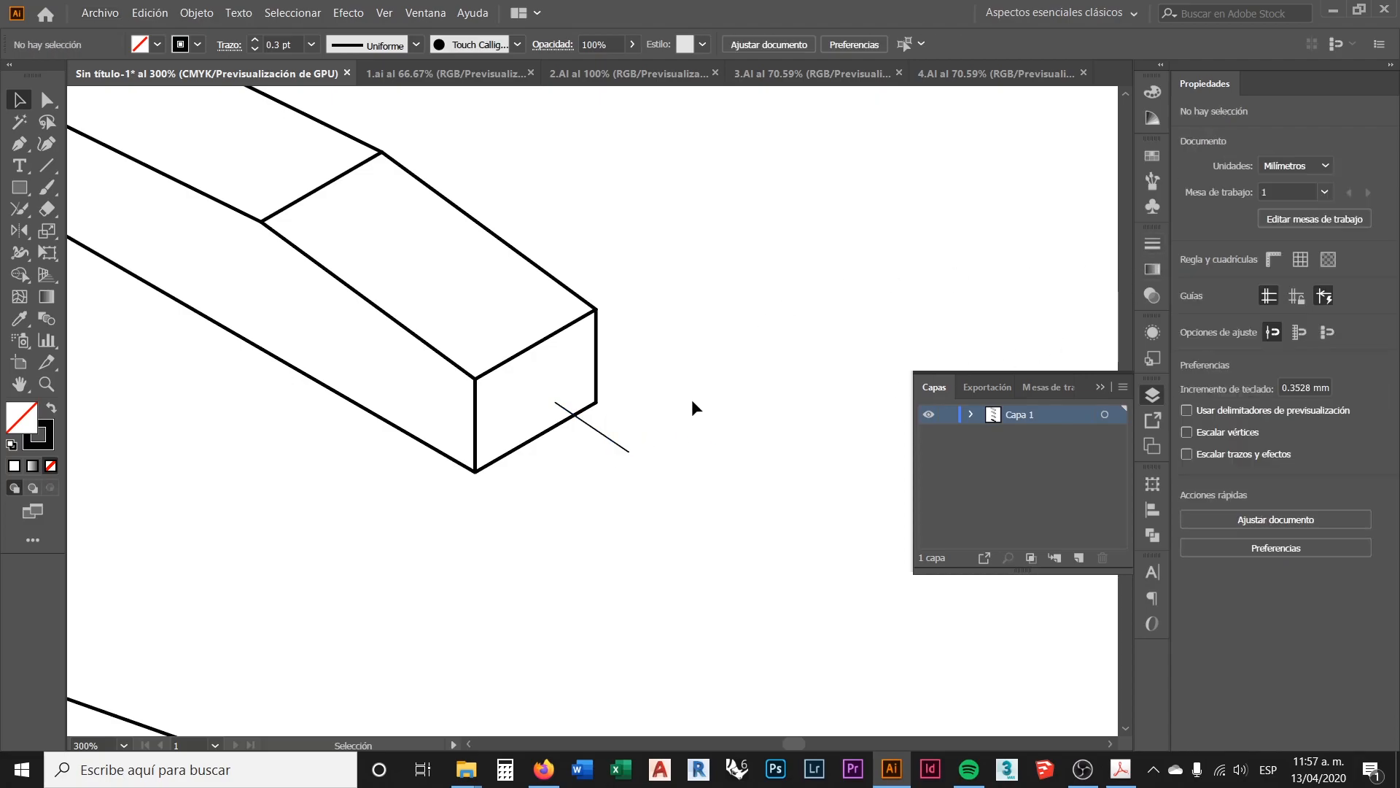
pyautogui.click(609, 441)
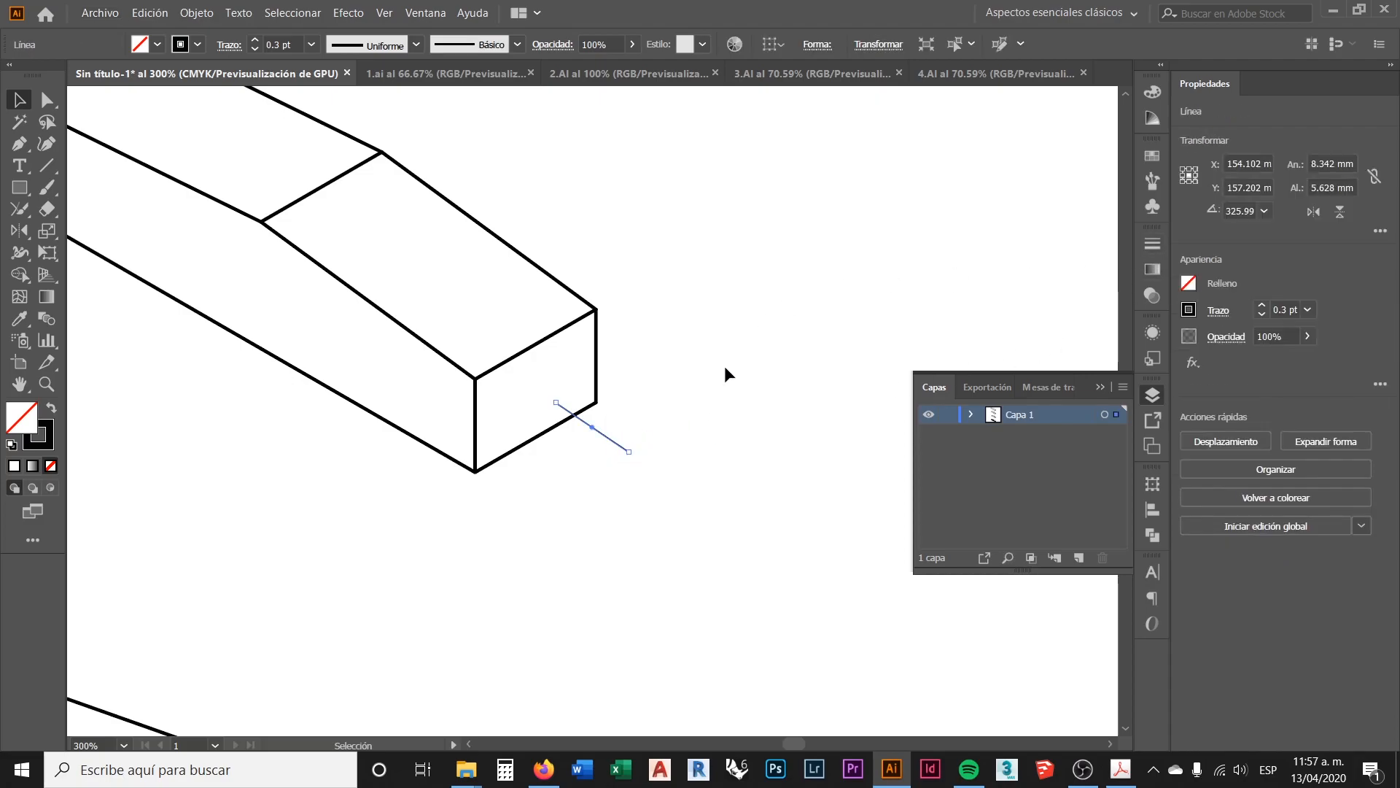
pyautogui.click(1152, 244)
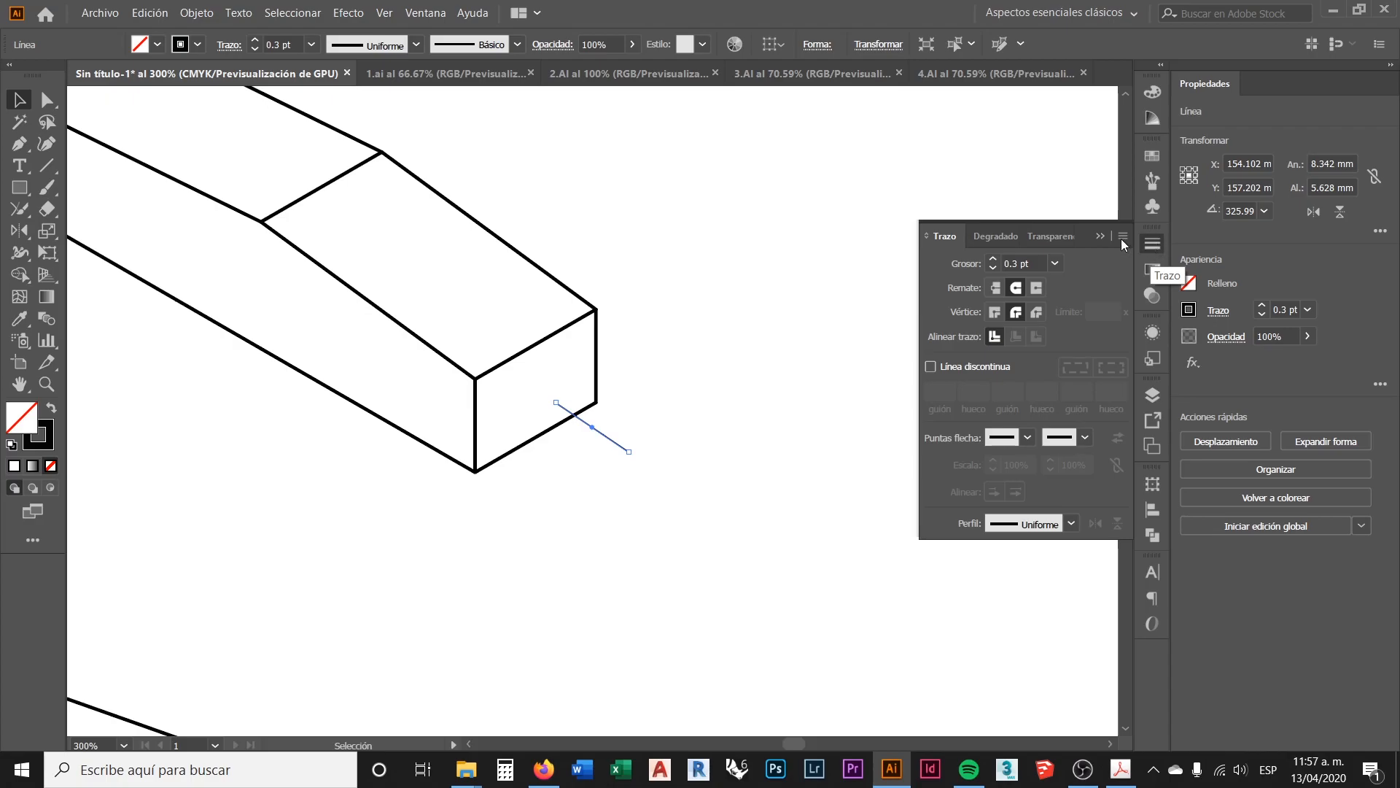
# Step: Hide the additional Stroke options and show them again
pyautogui.click(436, 18)
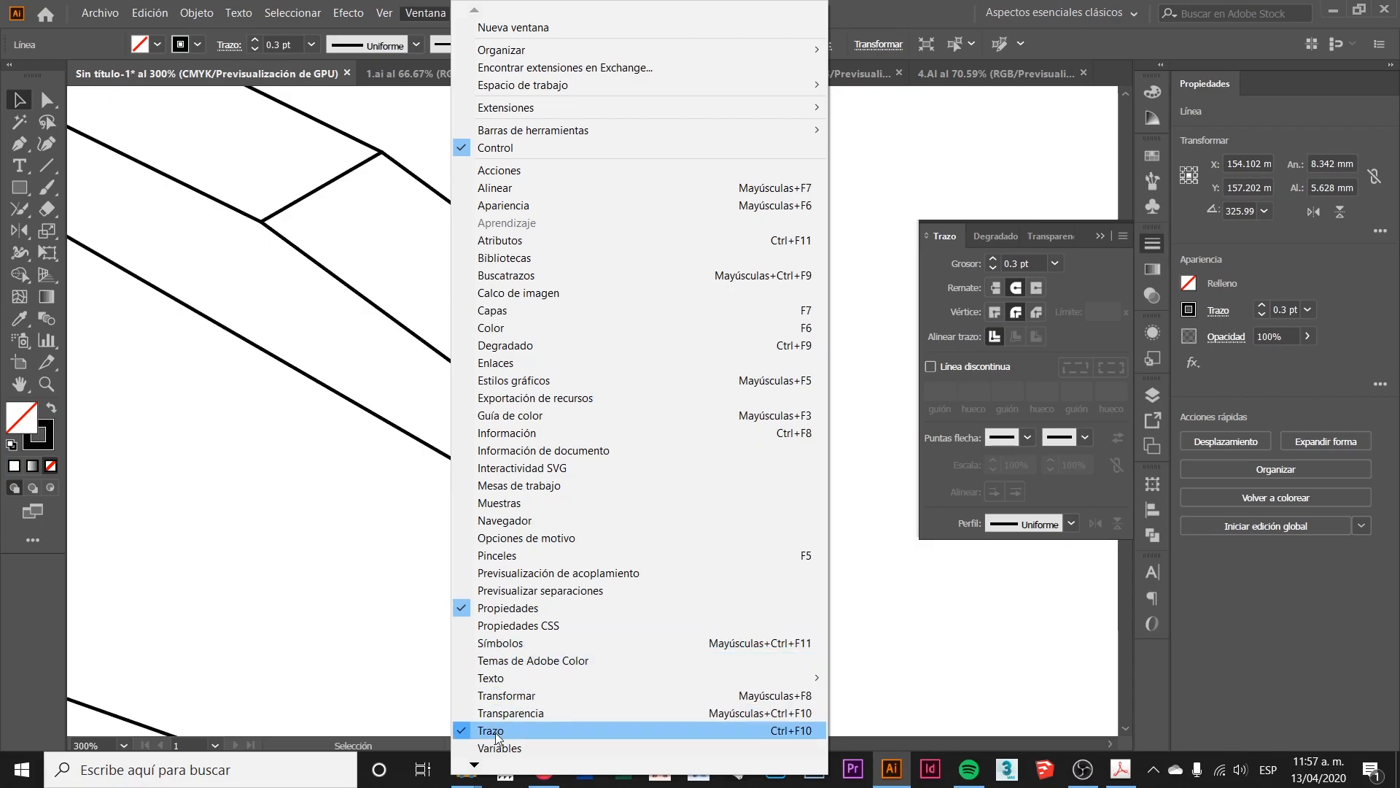
pyautogui.click(871, 349)
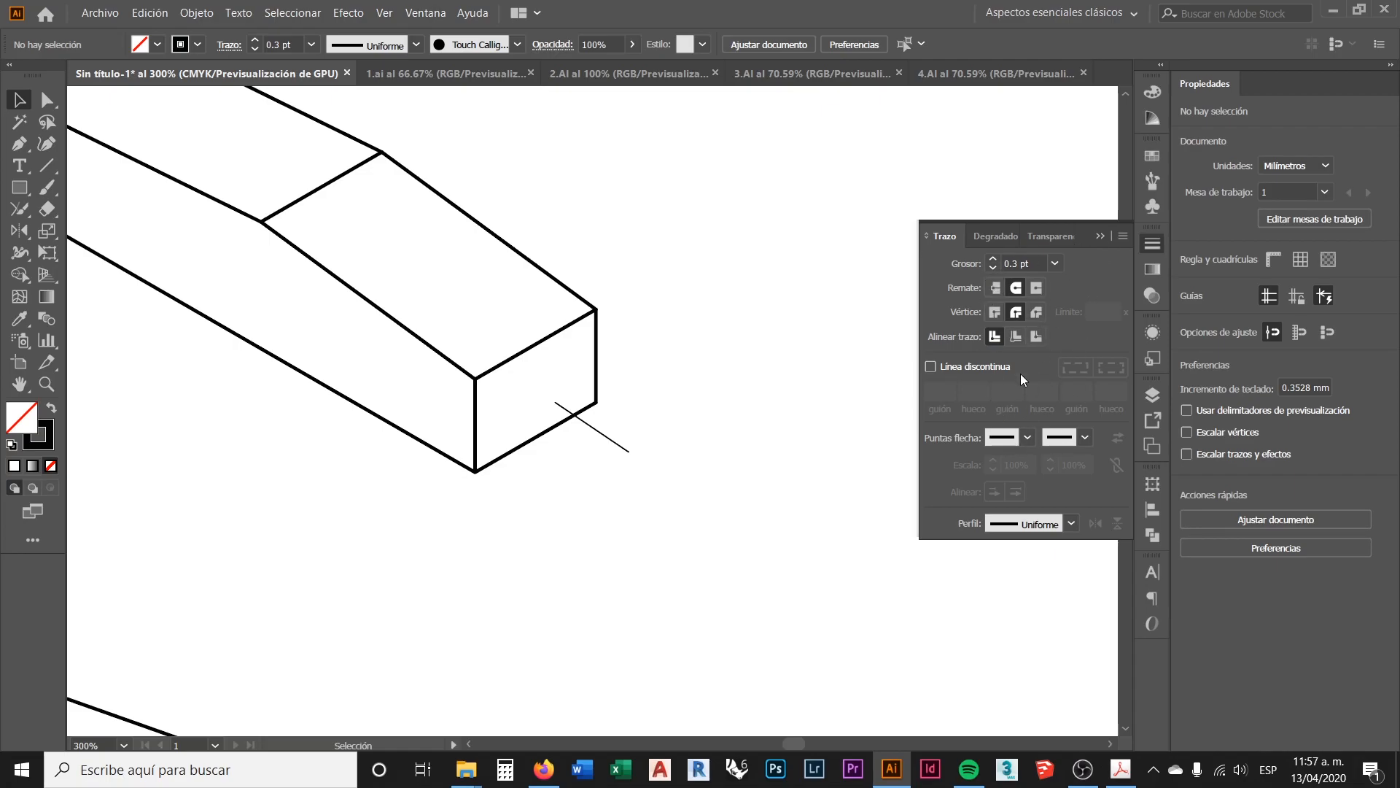
pyautogui.click(1121, 235)
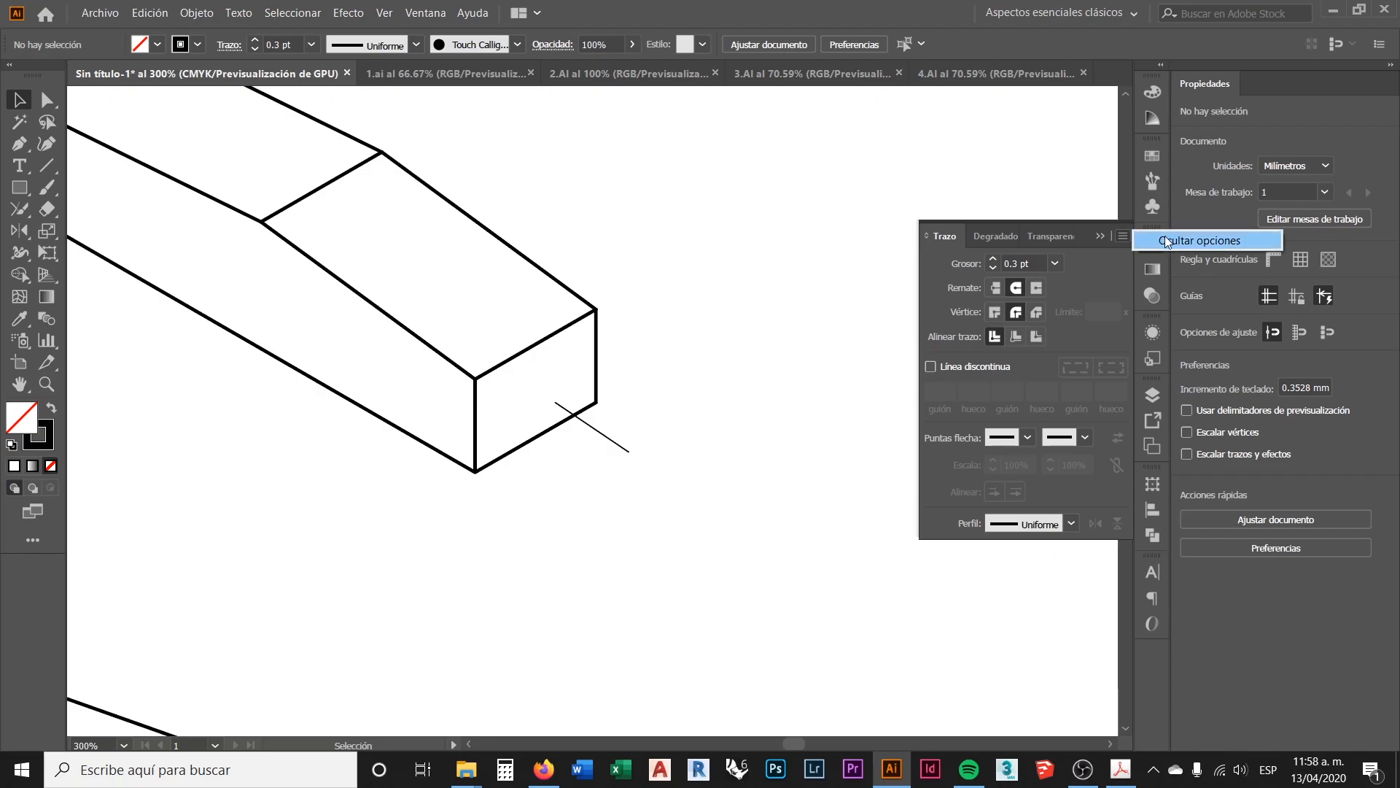
pyautogui.click(1167, 238)
pyautogui.click(1122, 236)
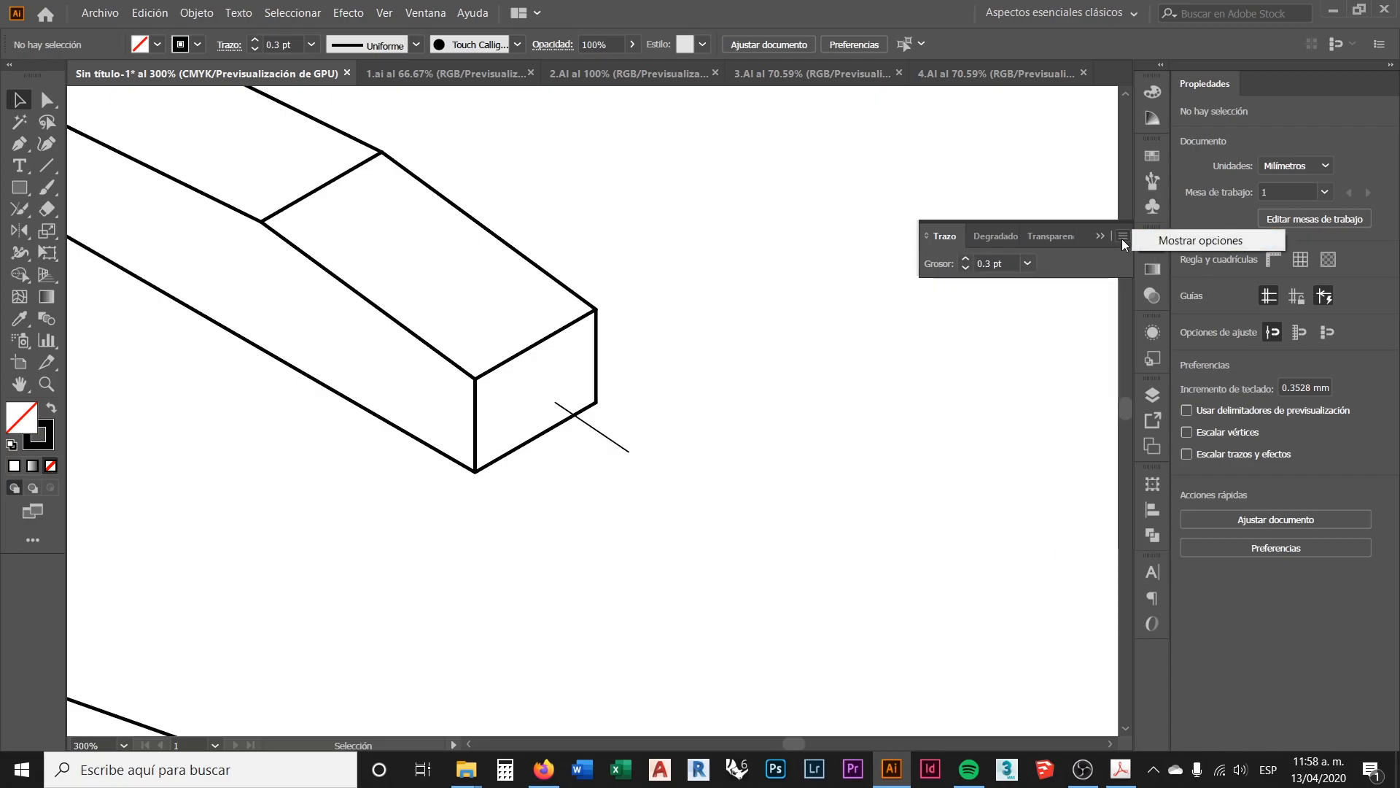
pyautogui.click(1167, 239)
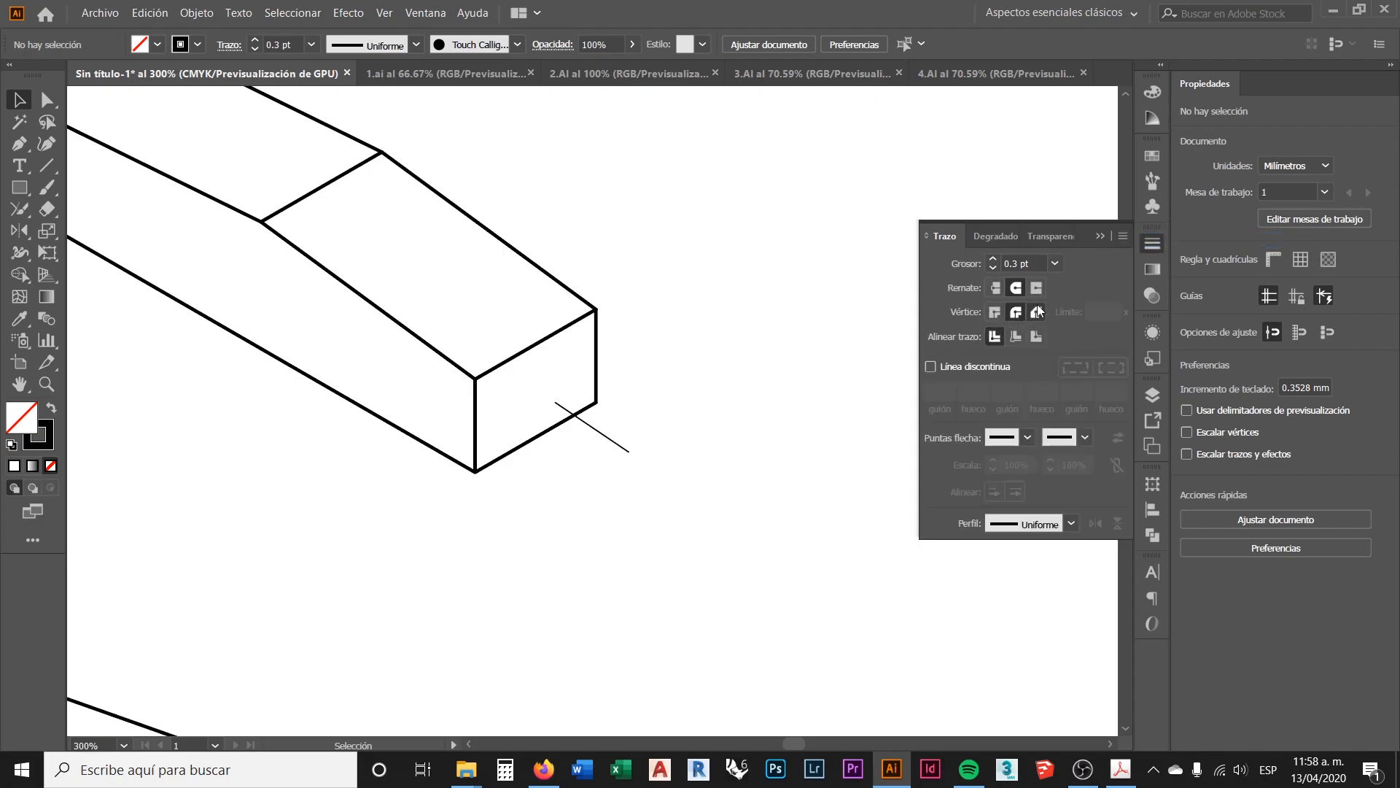
# Step: Examine the stroke weights of the diagonal line and the edges of the second volume
pyautogui.click(618, 444)
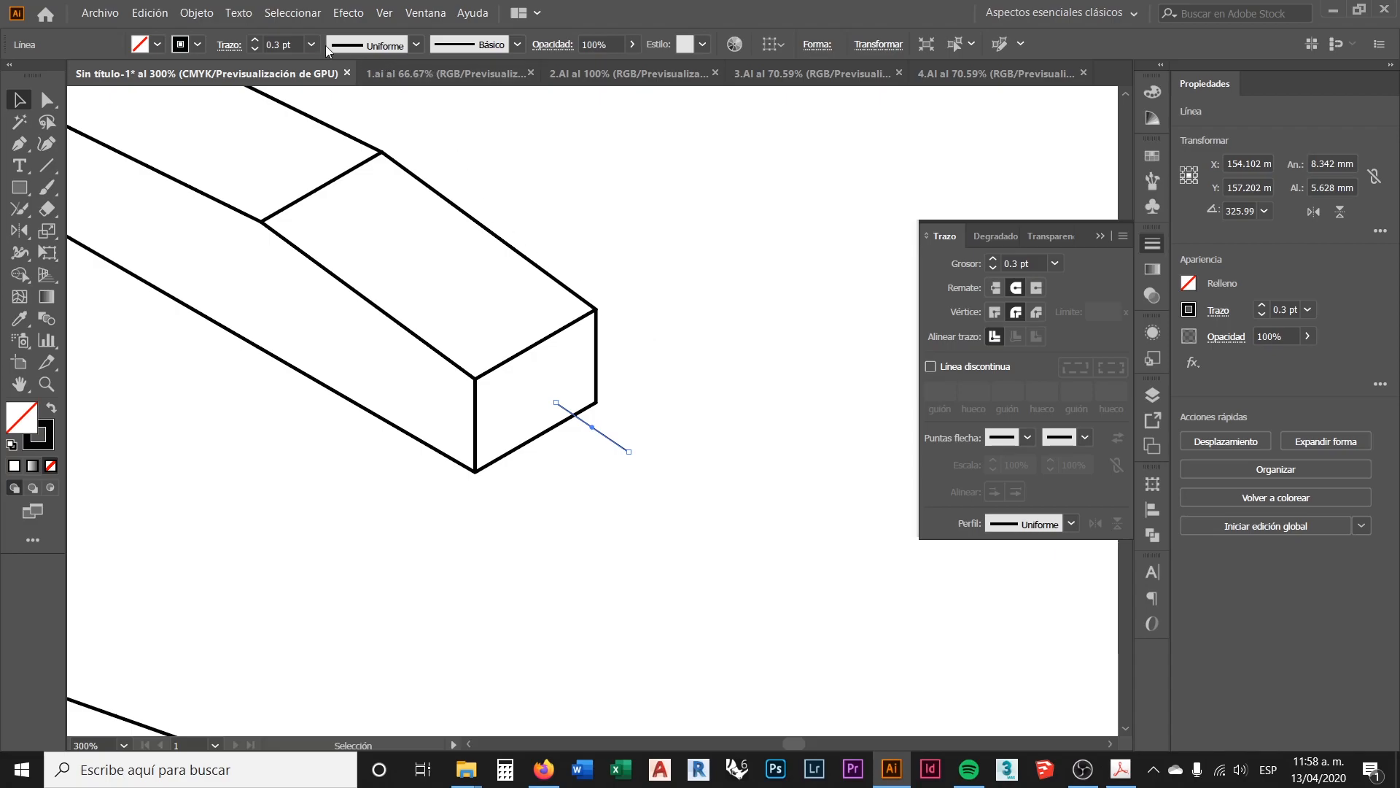
pyautogui.click(1055, 262)
pyautogui.click(1057, 267)
pyautogui.click(625, 413)
pyautogui.scroll(3, 585, 329)
pyautogui.scroll(-2, 615, 424)
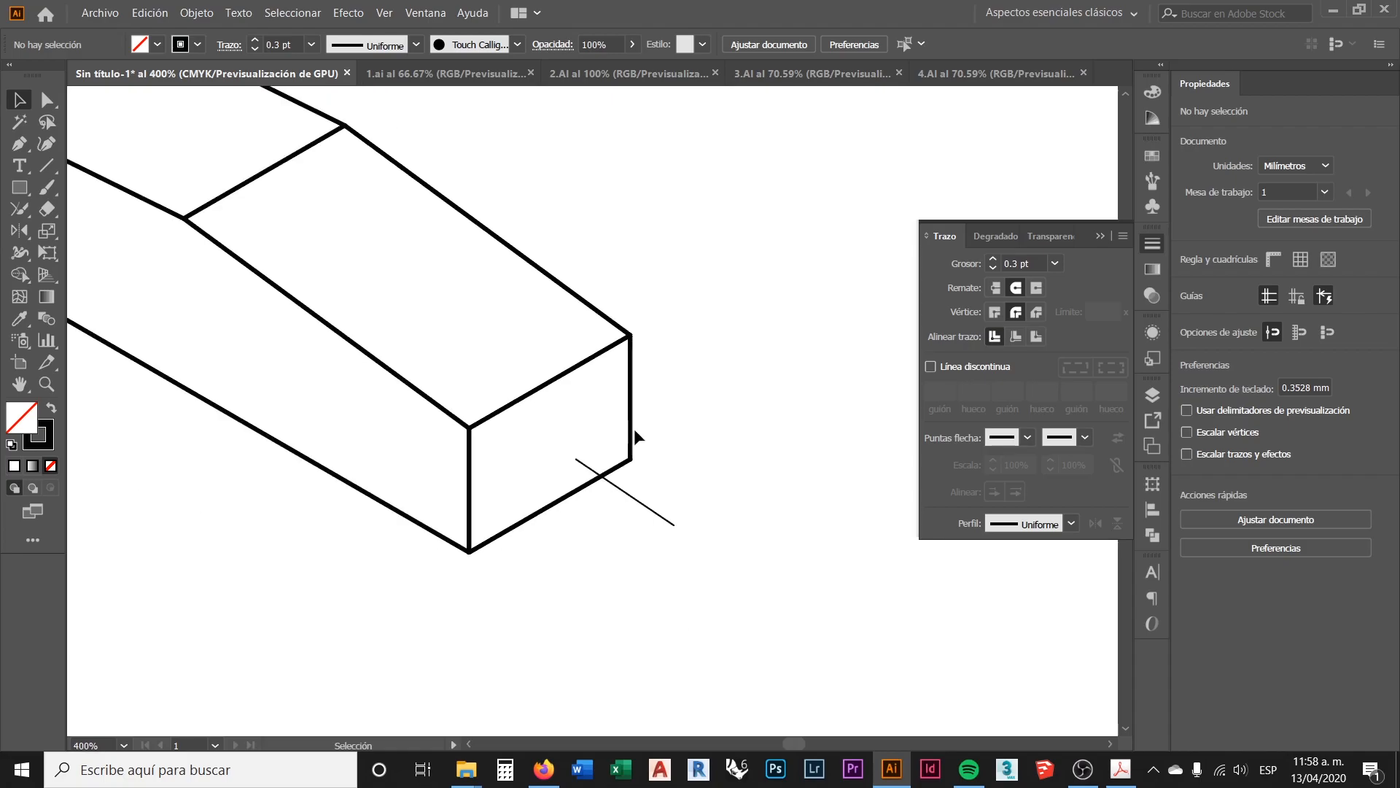
pyautogui.scroll(1, 640, 421)
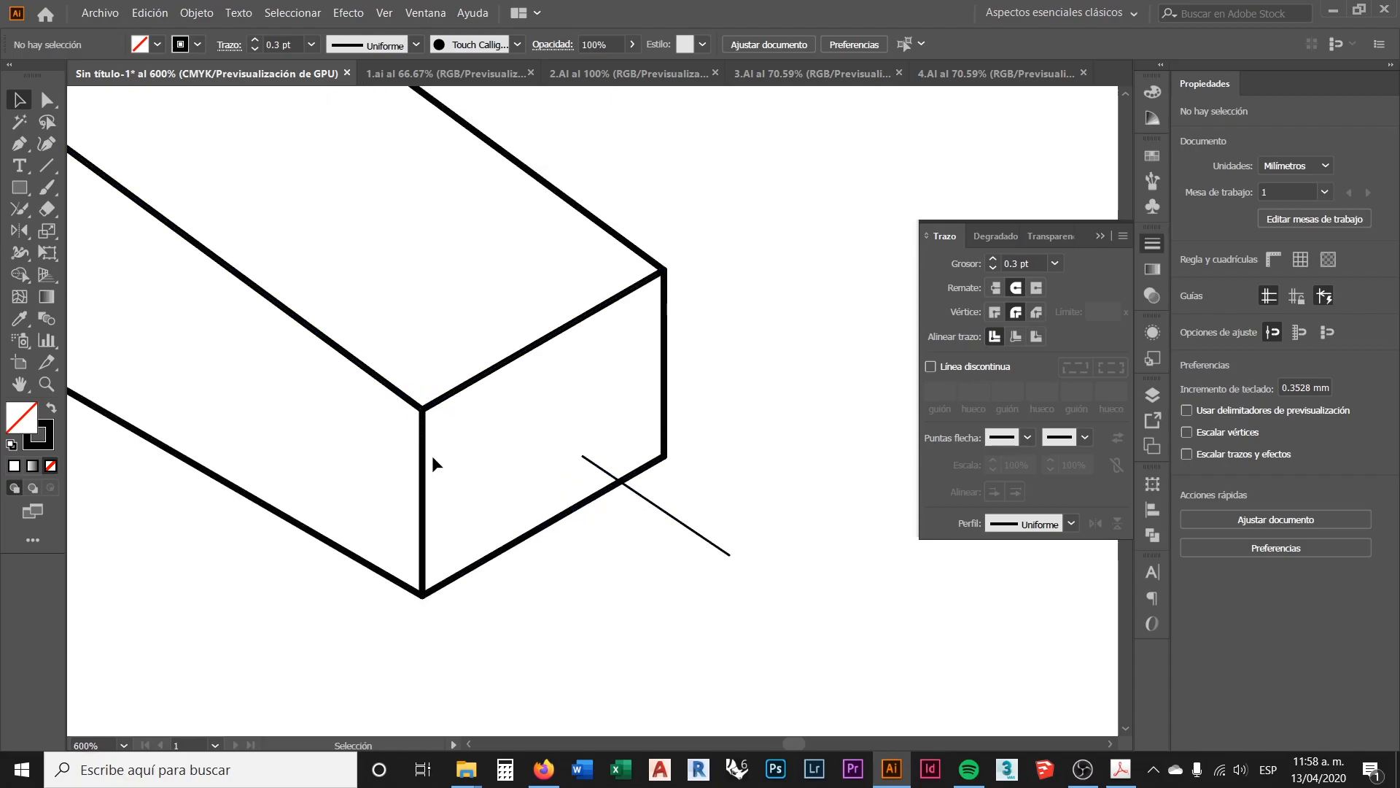
pyautogui.scroll(-2, 457, 541)
pyautogui.click(456, 361)
pyautogui.click(484, 396)
pyautogui.scroll(-1, 510, 388)
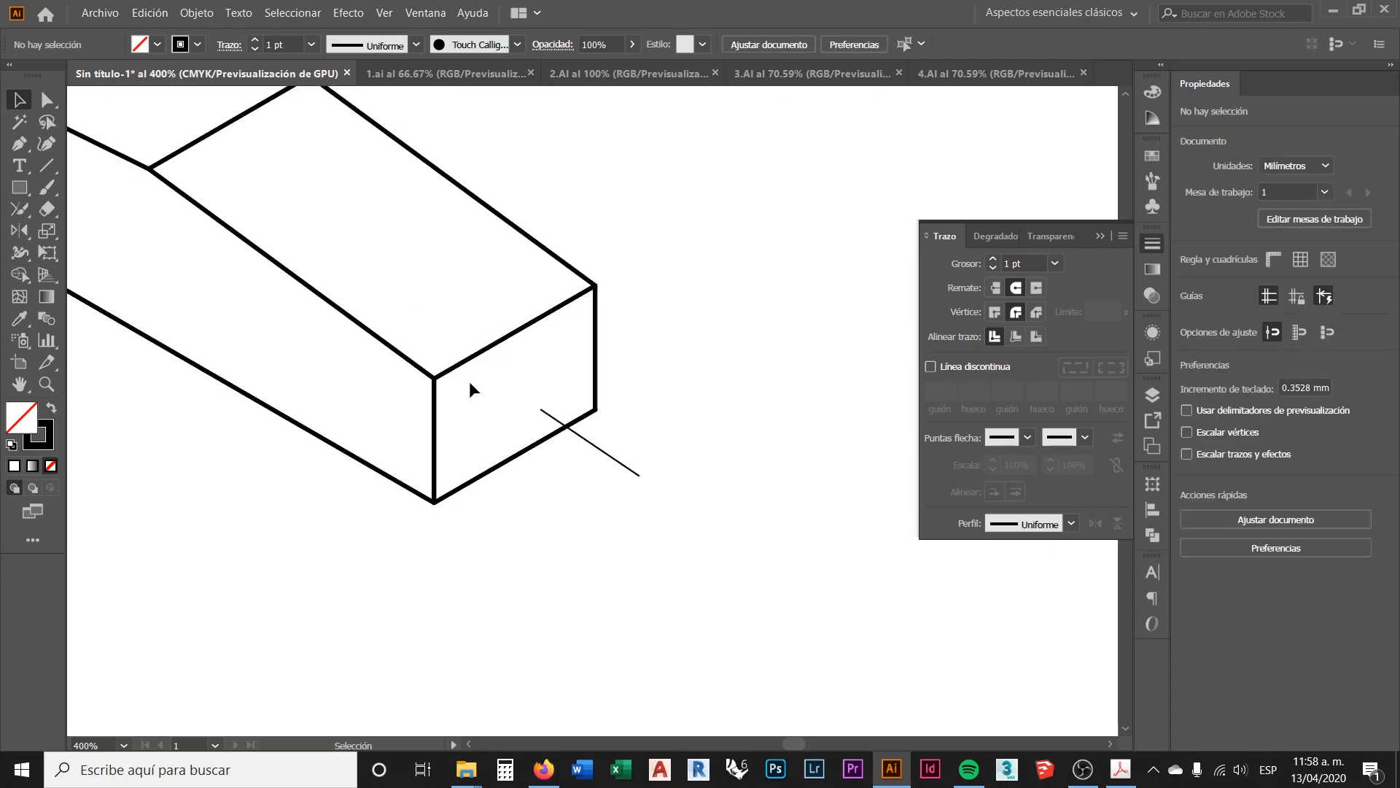
# Step: Set the diagonal line's stroke weight to 1 pt
pyautogui.moveTo(627, 467); pyautogui.dragTo(638, 475)
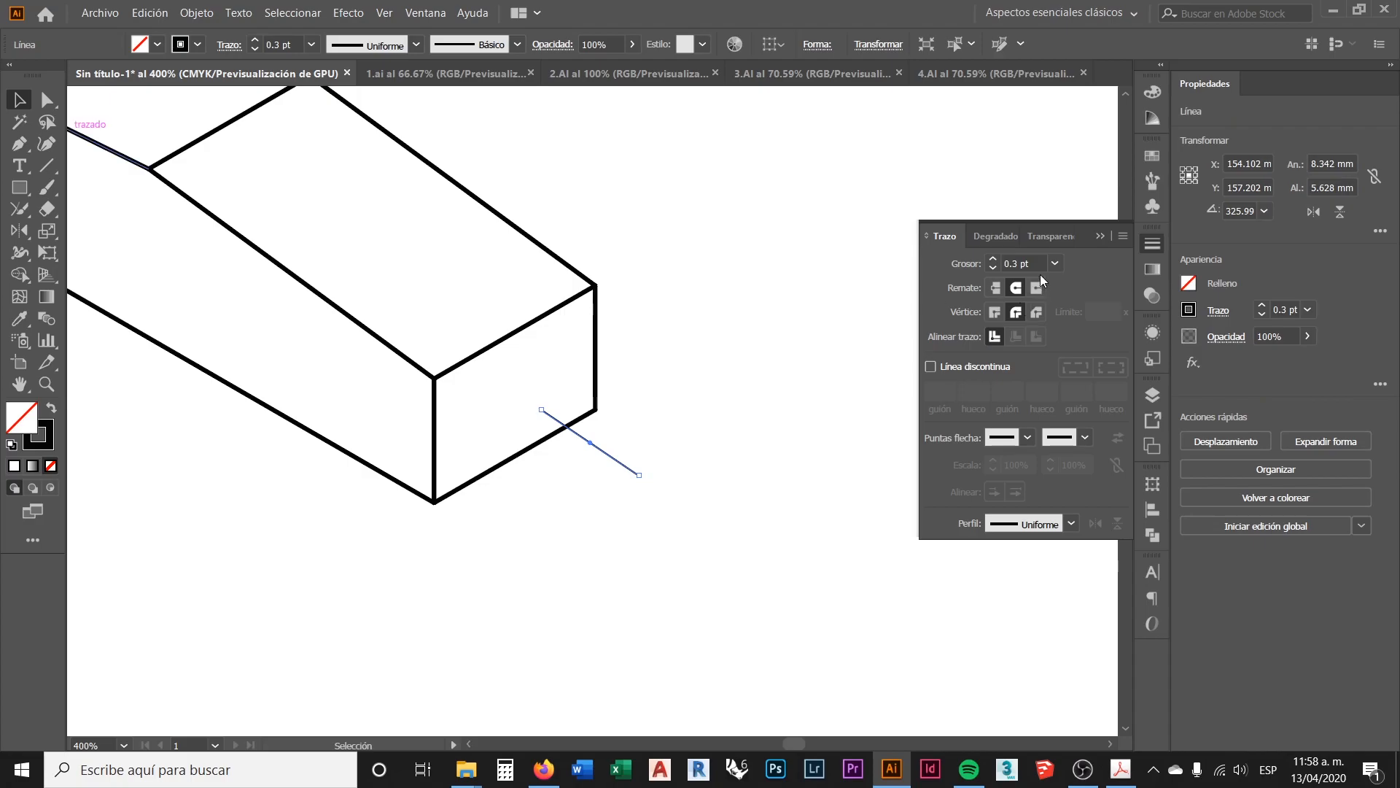
pyautogui.click(955, 260)
pyautogui.write('1')
pyautogui.press('Return')
pyautogui.click(713, 419)
# Step: Set the diagonal line's stroke weight to 1.5 pt
pyautogui.click(612, 458)
pyautogui.click(939, 259)
pyautogui.write('1.5')
pyautogui.press('Return')
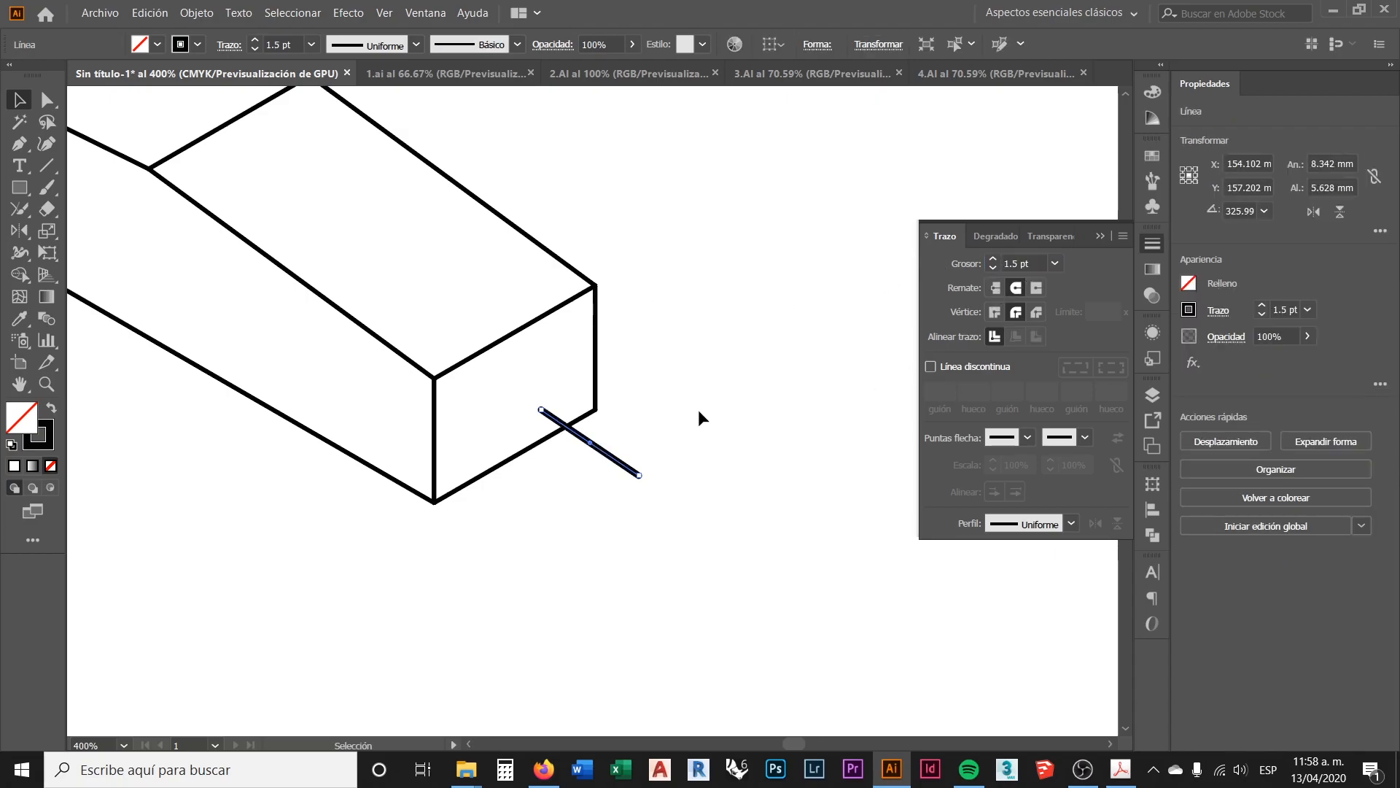
# Step: Try the butt and projecting caps on the diagonal line's end, restoring the round cap
pyautogui.scroll(2, 638, 438)
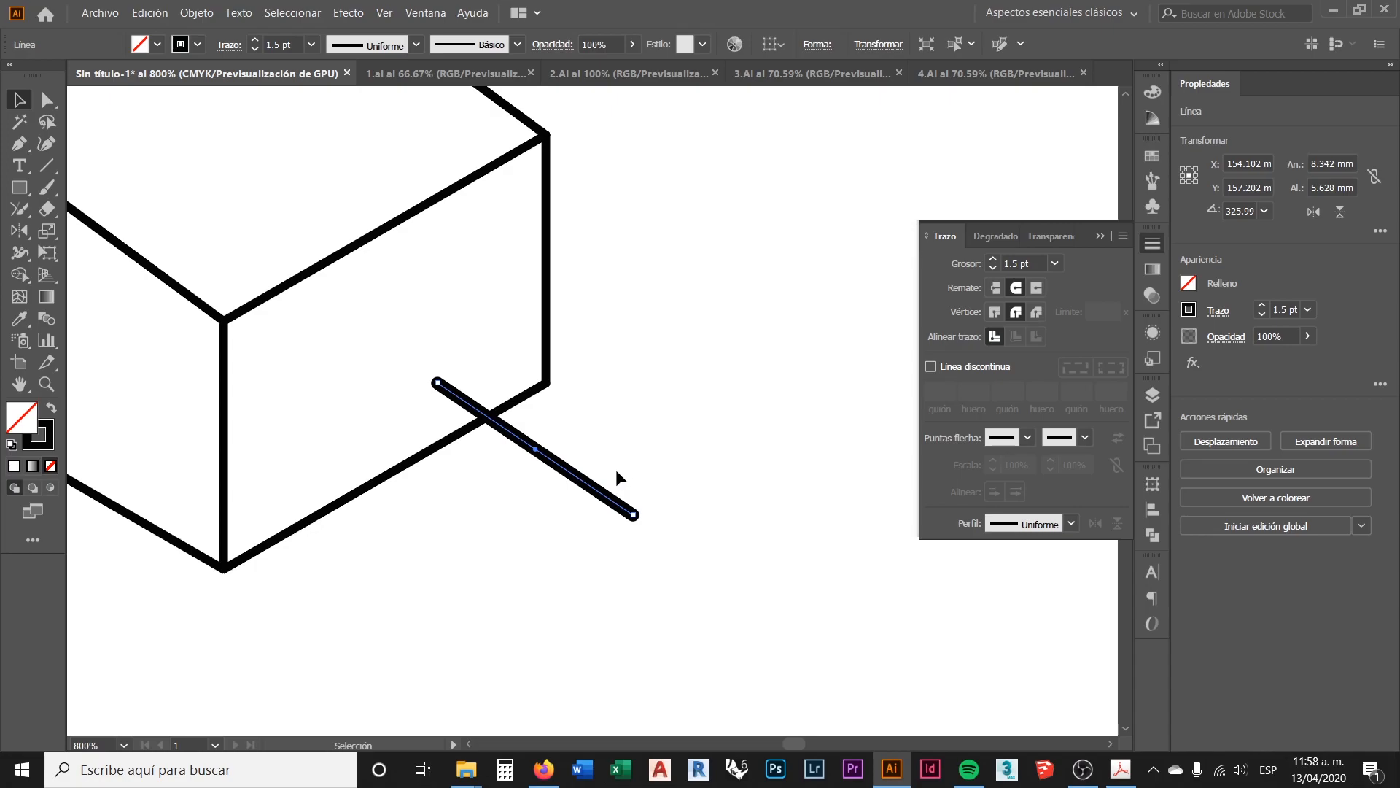
pyautogui.scroll(2, 624, 514)
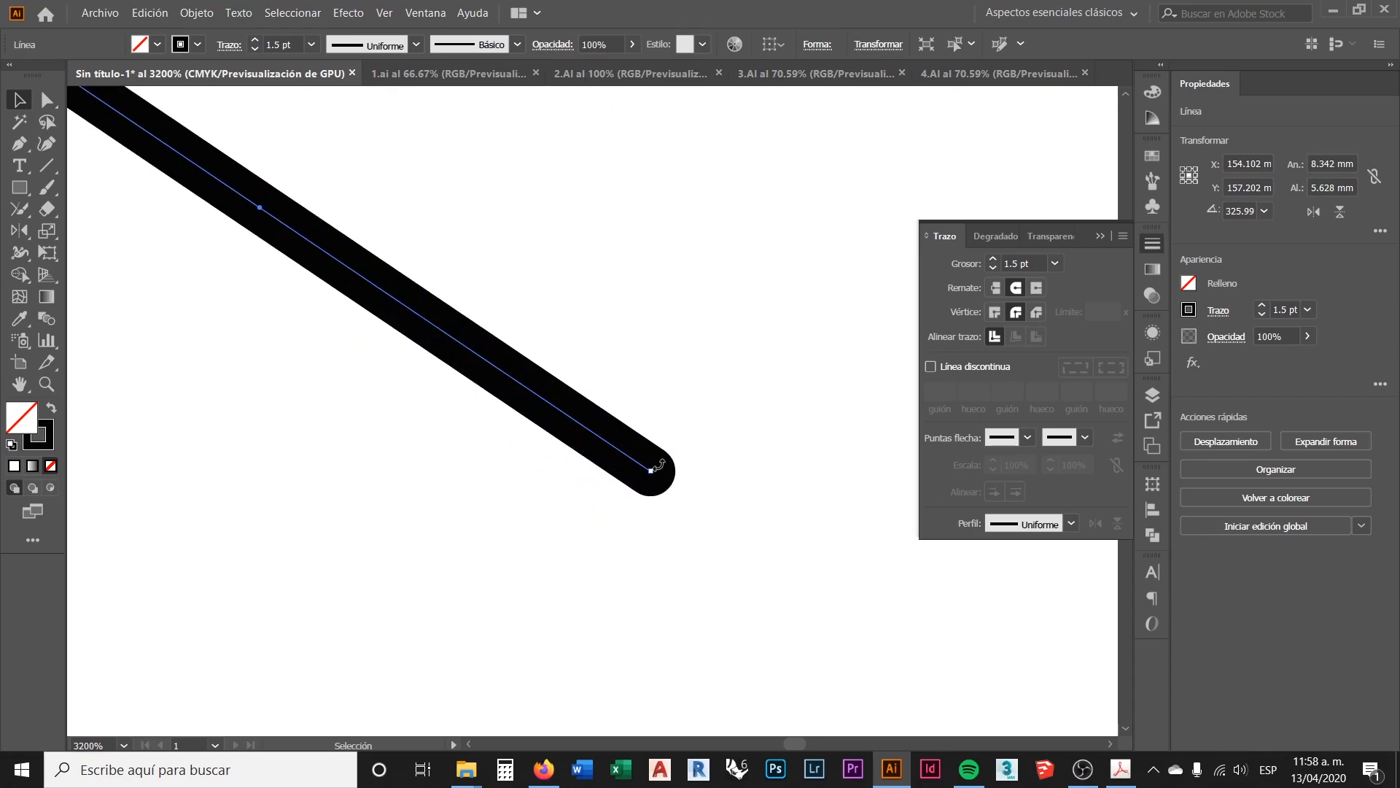
pyautogui.click(707, 503)
pyautogui.click(620, 452)
pyautogui.click(995, 289)
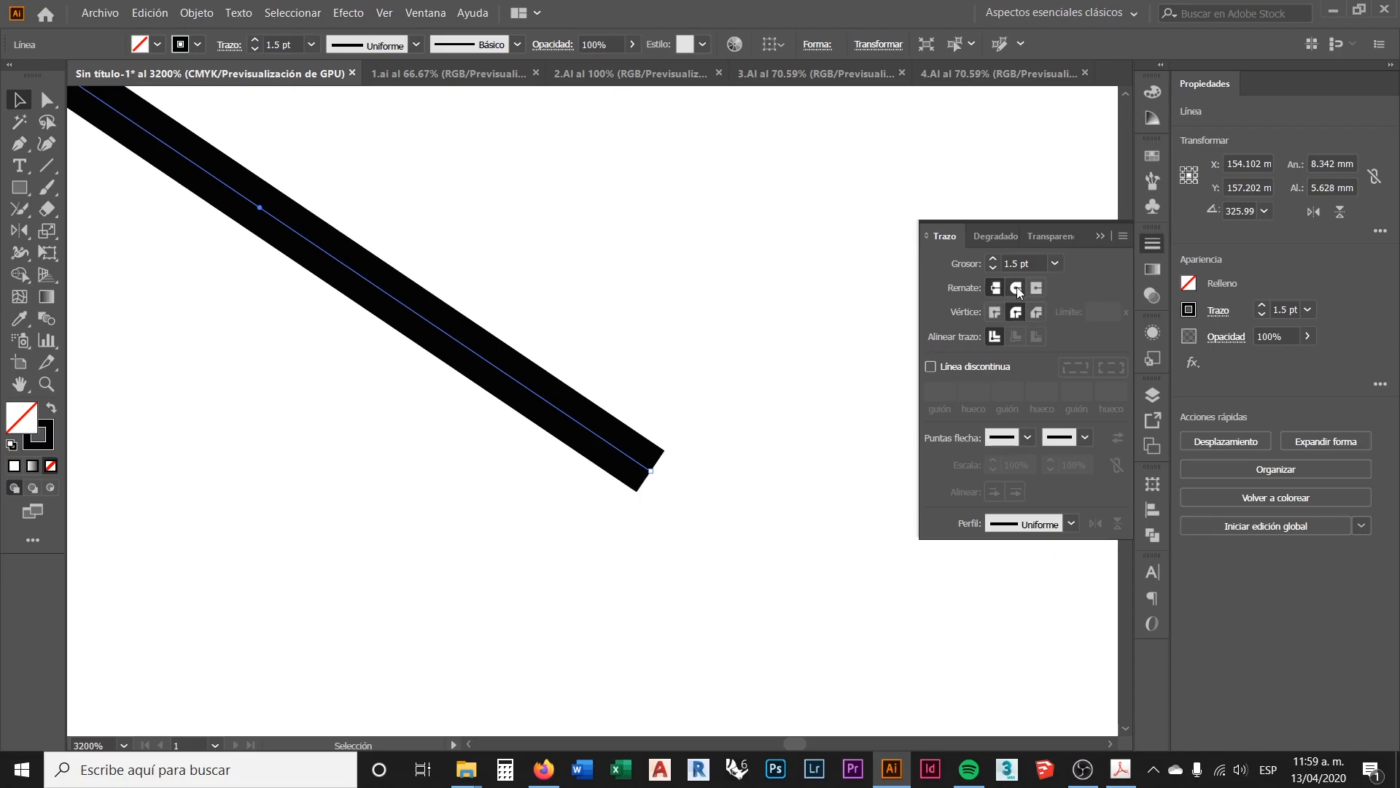
pyautogui.click(1016, 289)
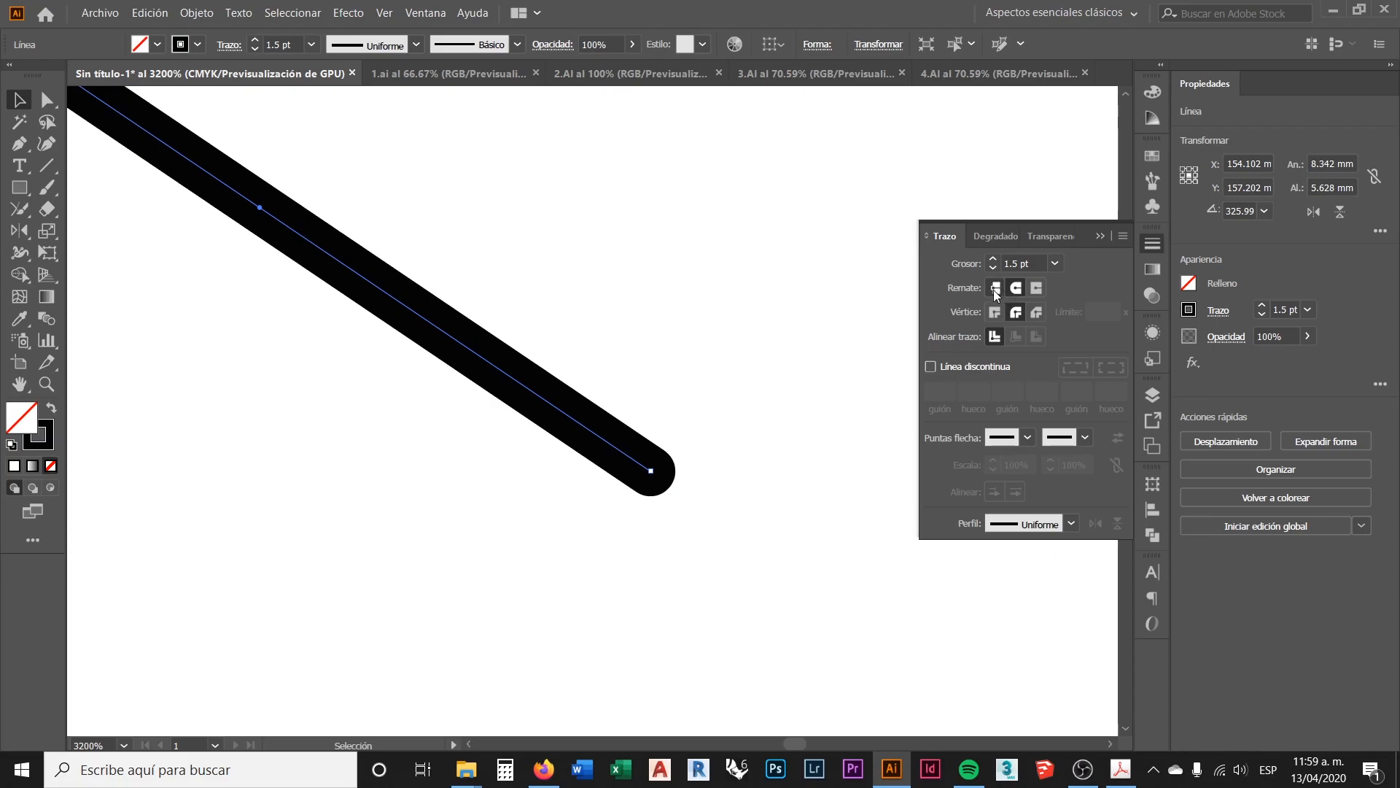
pyautogui.click(995, 289)
pyautogui.click(1018, 289)
pyautogui.click(1037, 289)
pyautogui.click(993, 288)
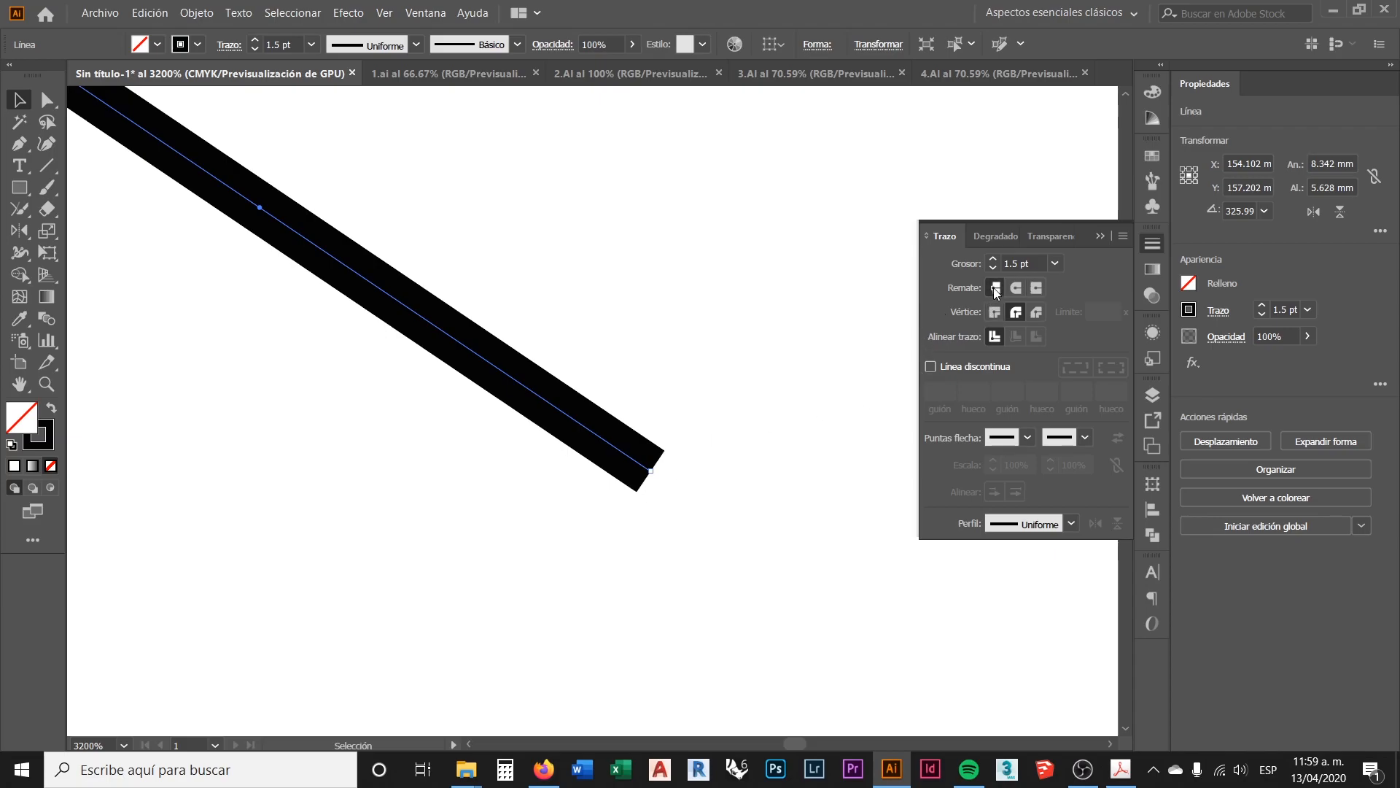
pyautogui.click(1031, 290)
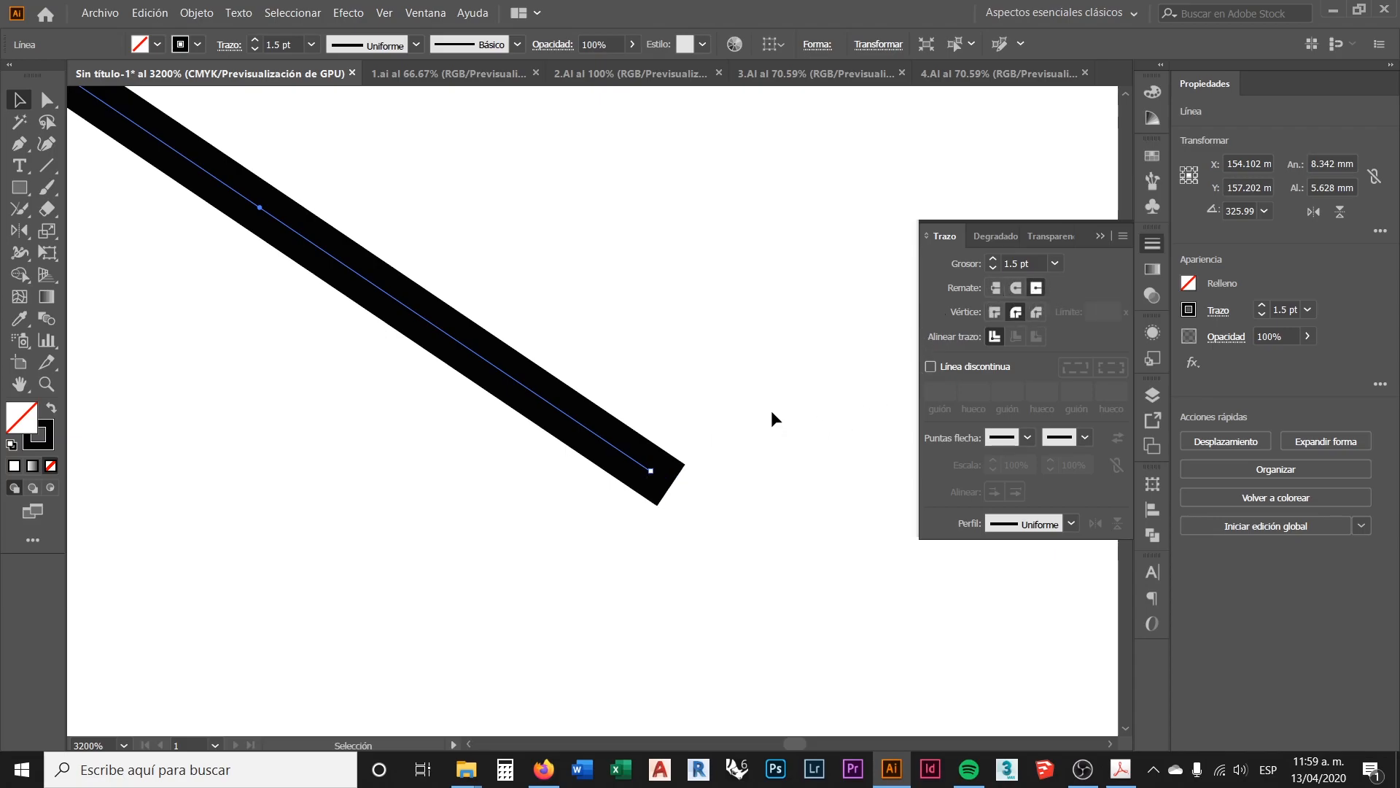
pyautogui.click(1014, 287)
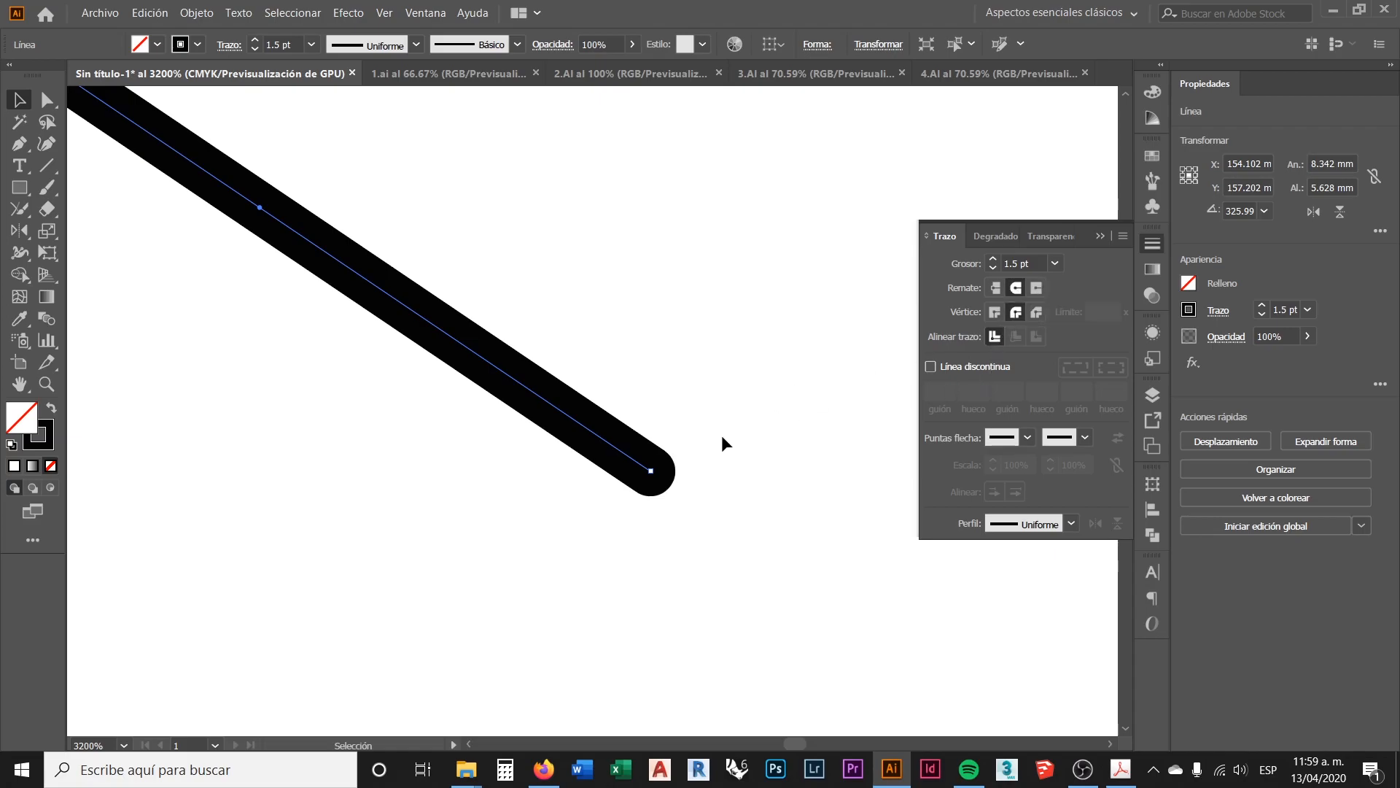
# Step: Examine the thickened diagonal line in relation to the second volume's end face and the other volumes
pyautogui.scroll(-4, 698, 454)
pyautogui.click(637, 364)
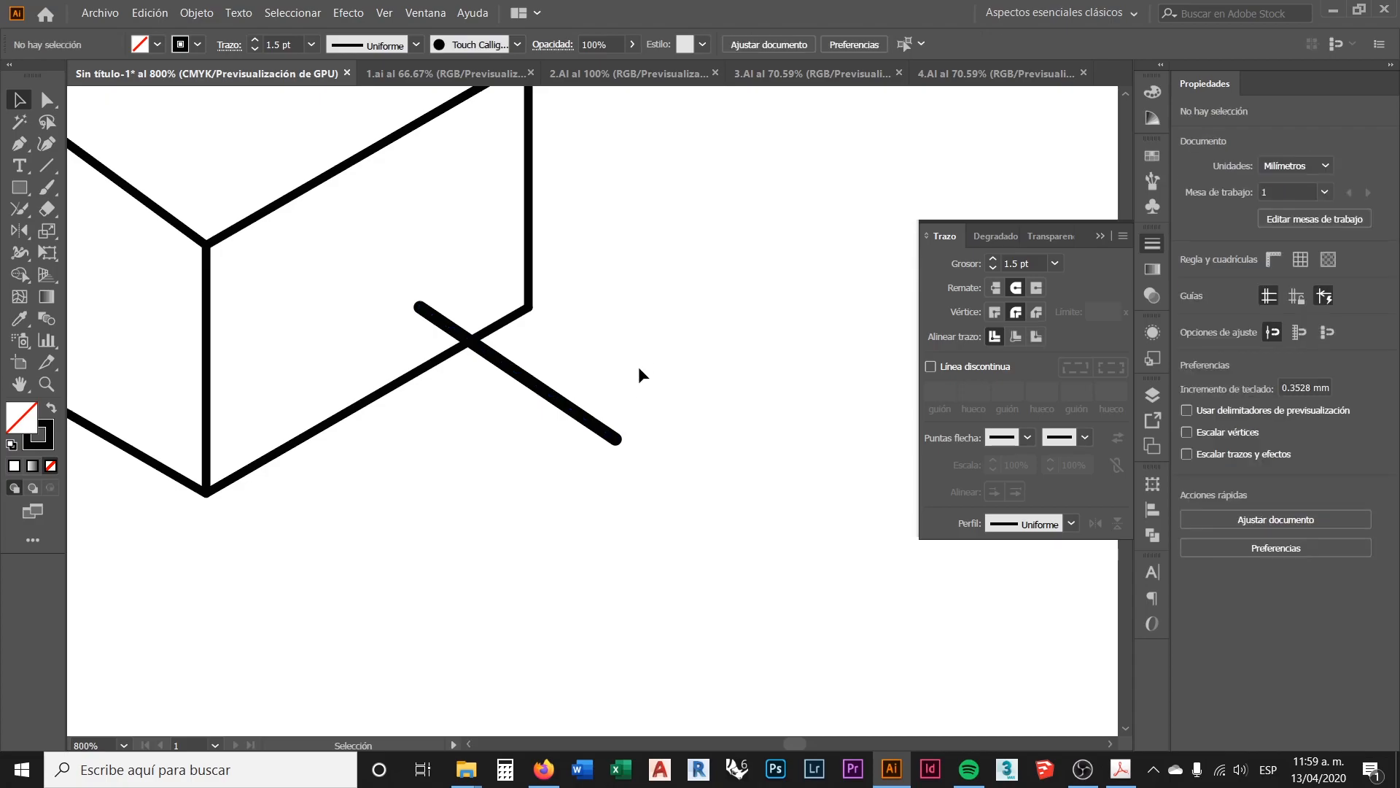
pyautogui.click(607, 432)
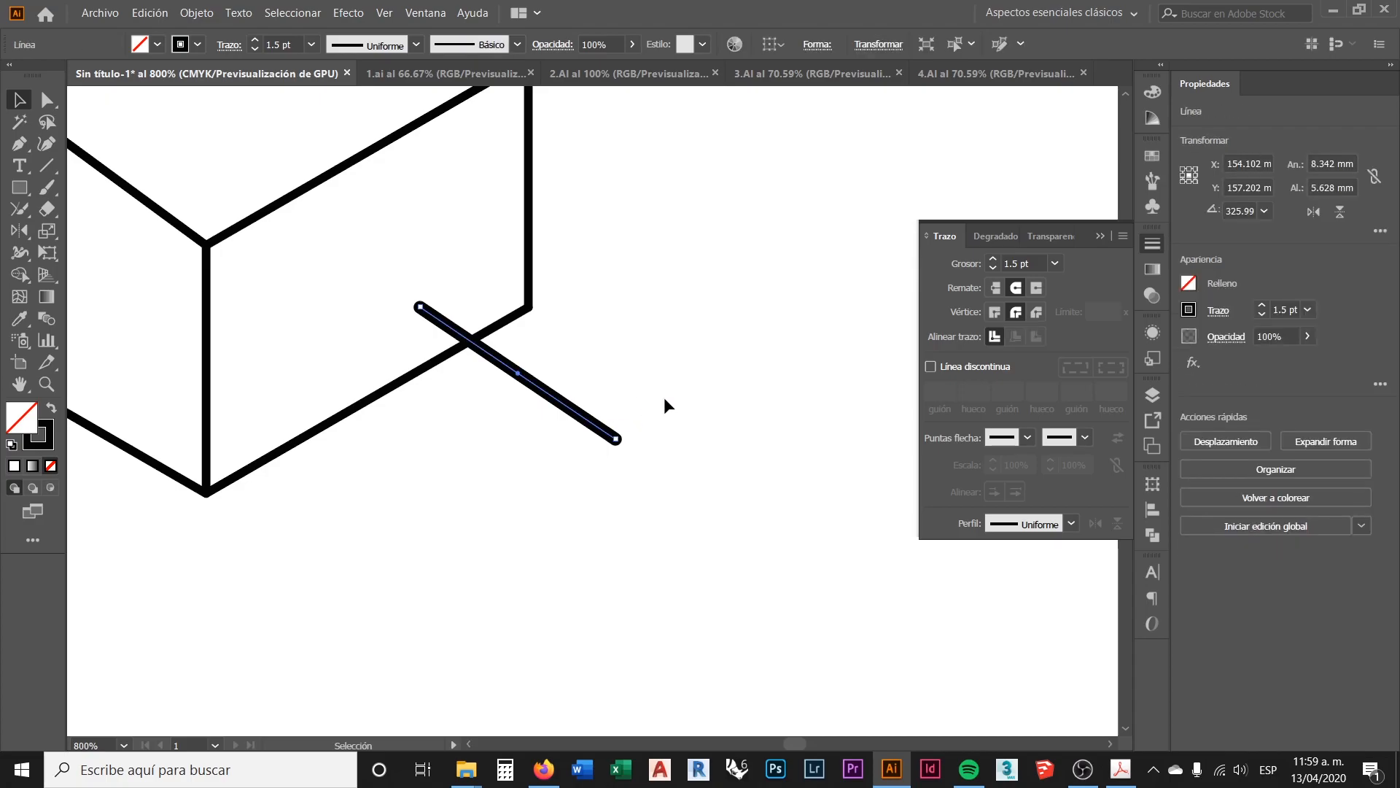
pyautogui.click(664, 399)
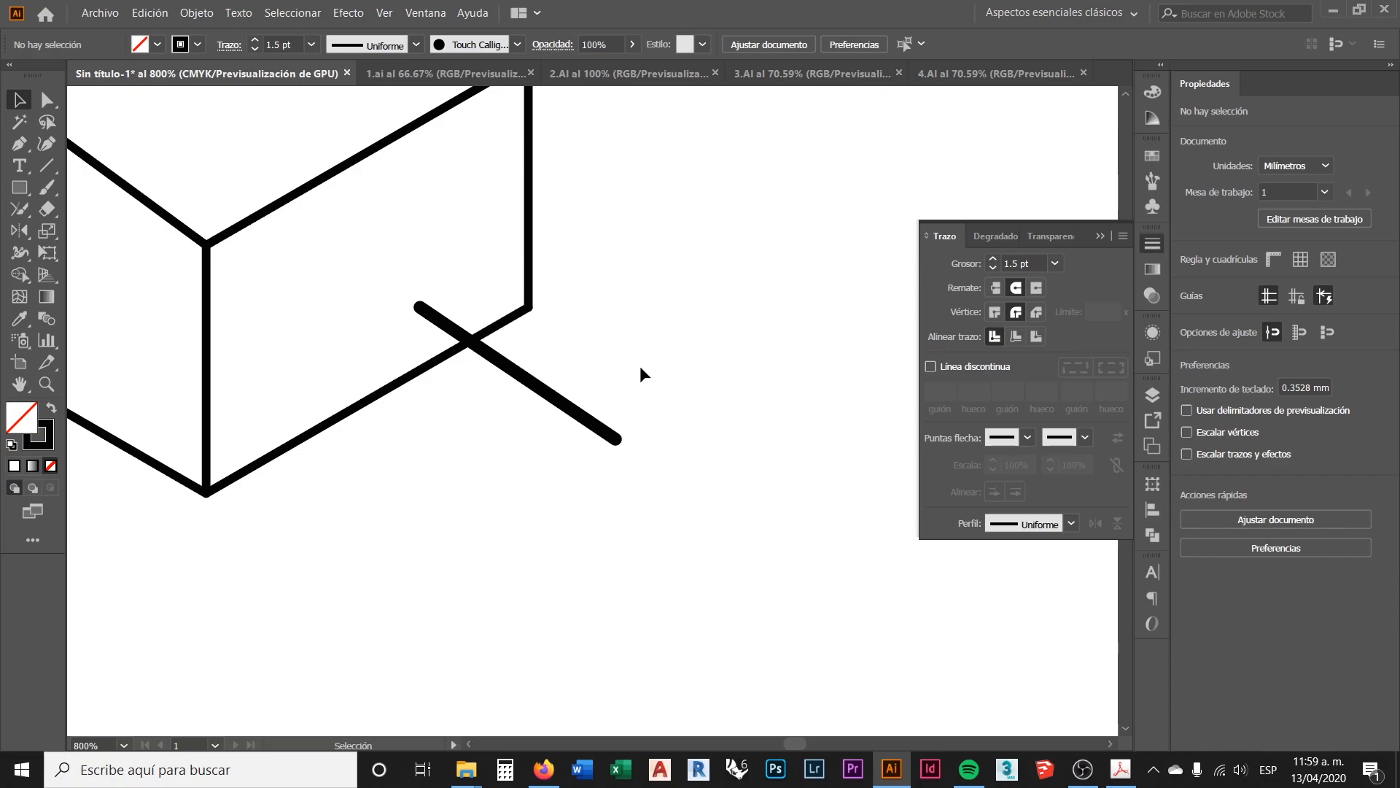
pyautogui.scroll(-6, 614, 441)
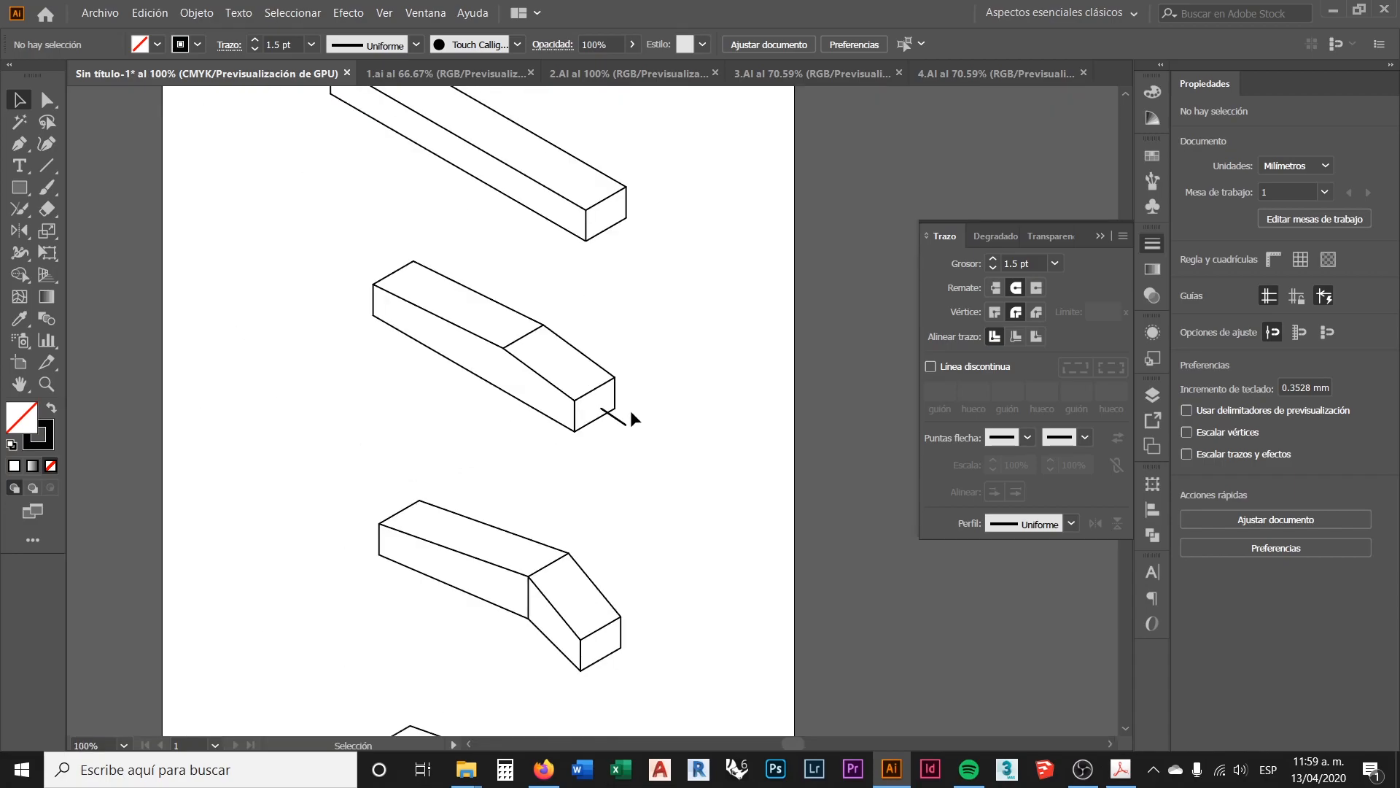
pyautogui.scroll(5, 630, 409)
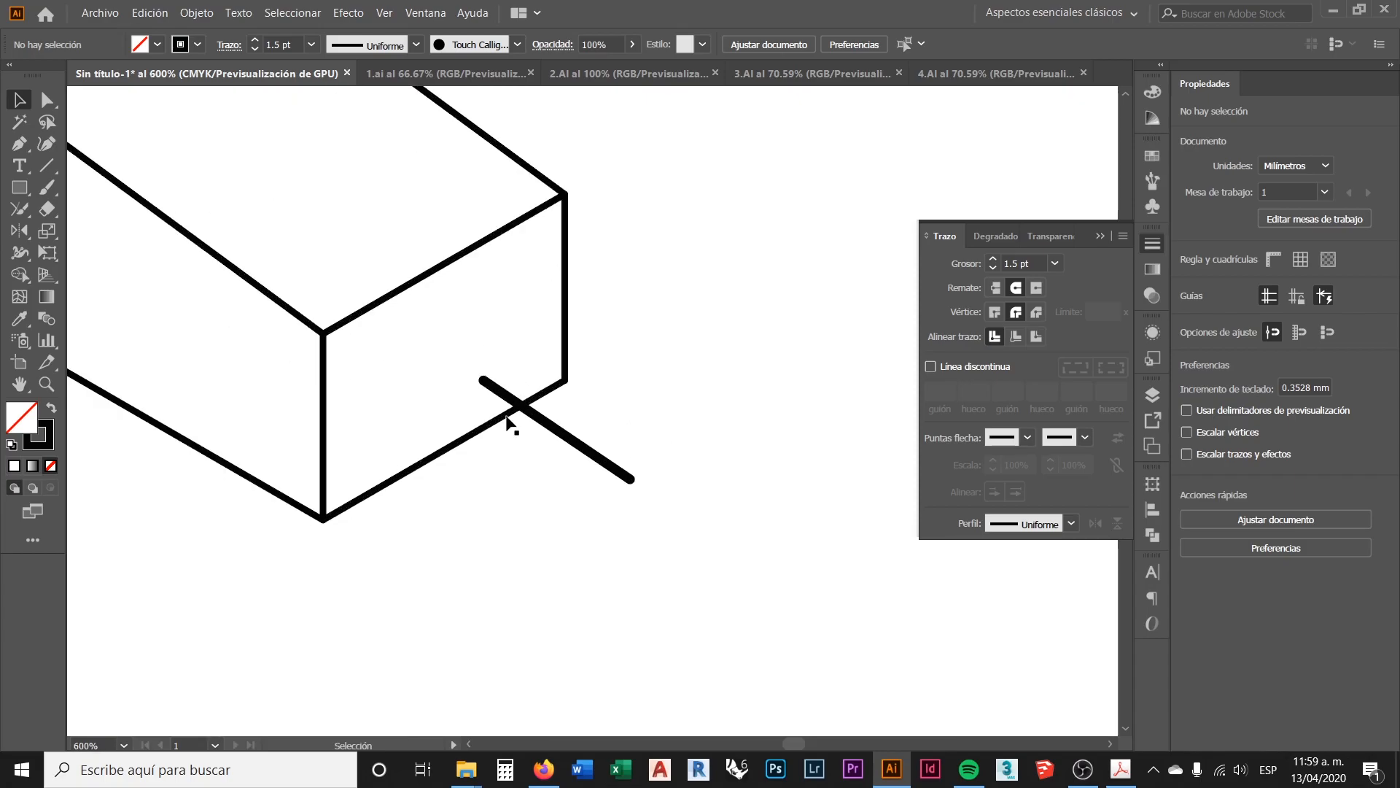
pyautogui.scroll(-2, 384, 393)
pyautogui.scroll(2, 530, 384)
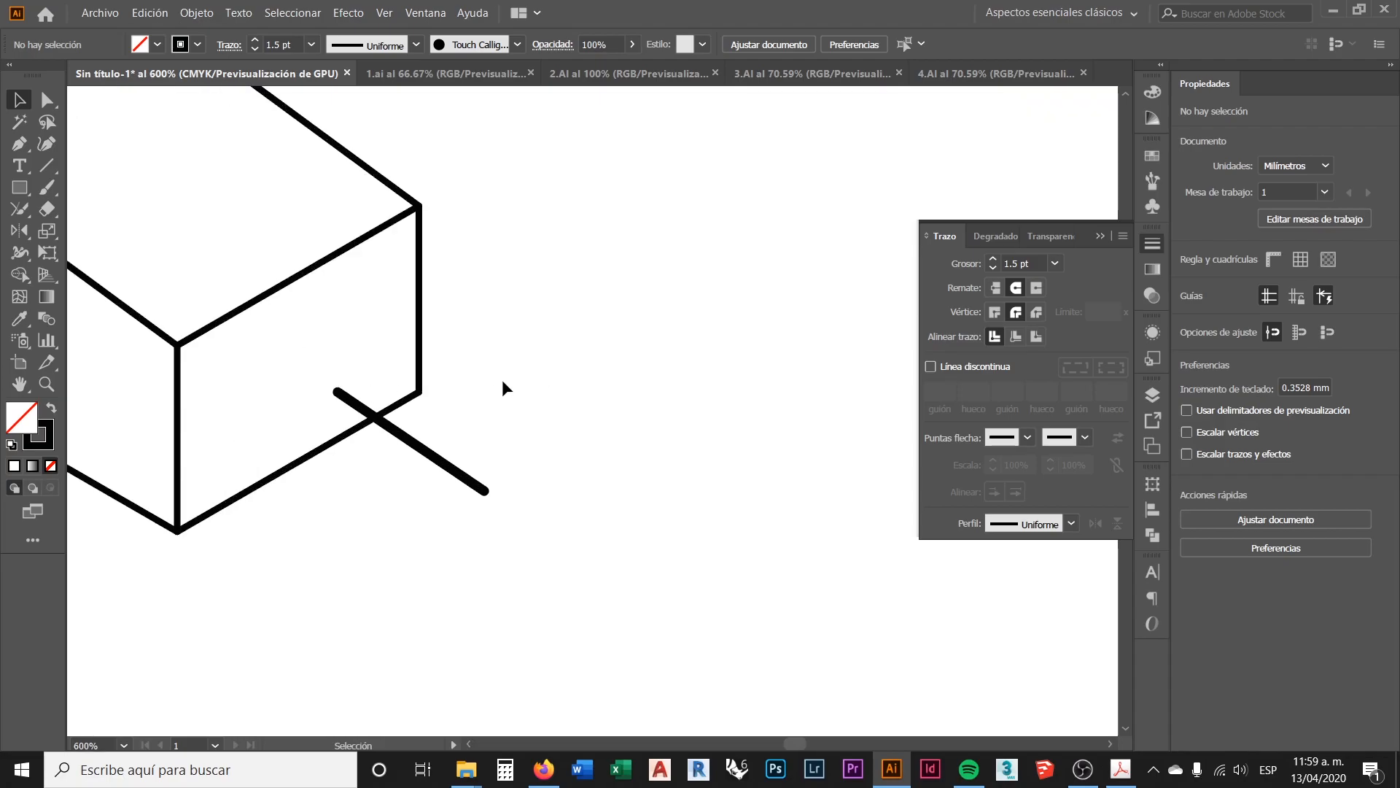
pyautogui.click(19, 143)
pyautogui.scroll(-2, 595, 374)
pyautogui.scroll(3, 501, 283)
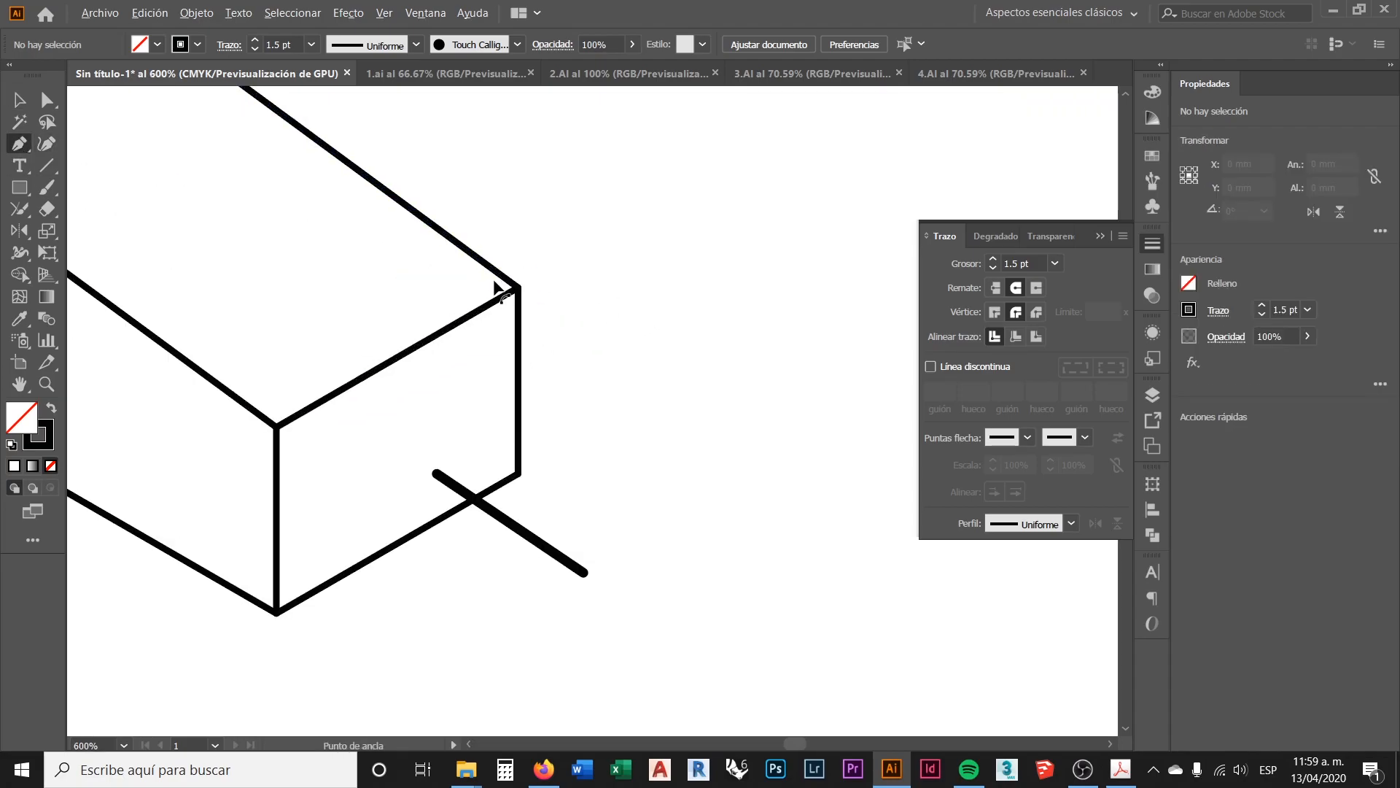
pyautogui.press('v')
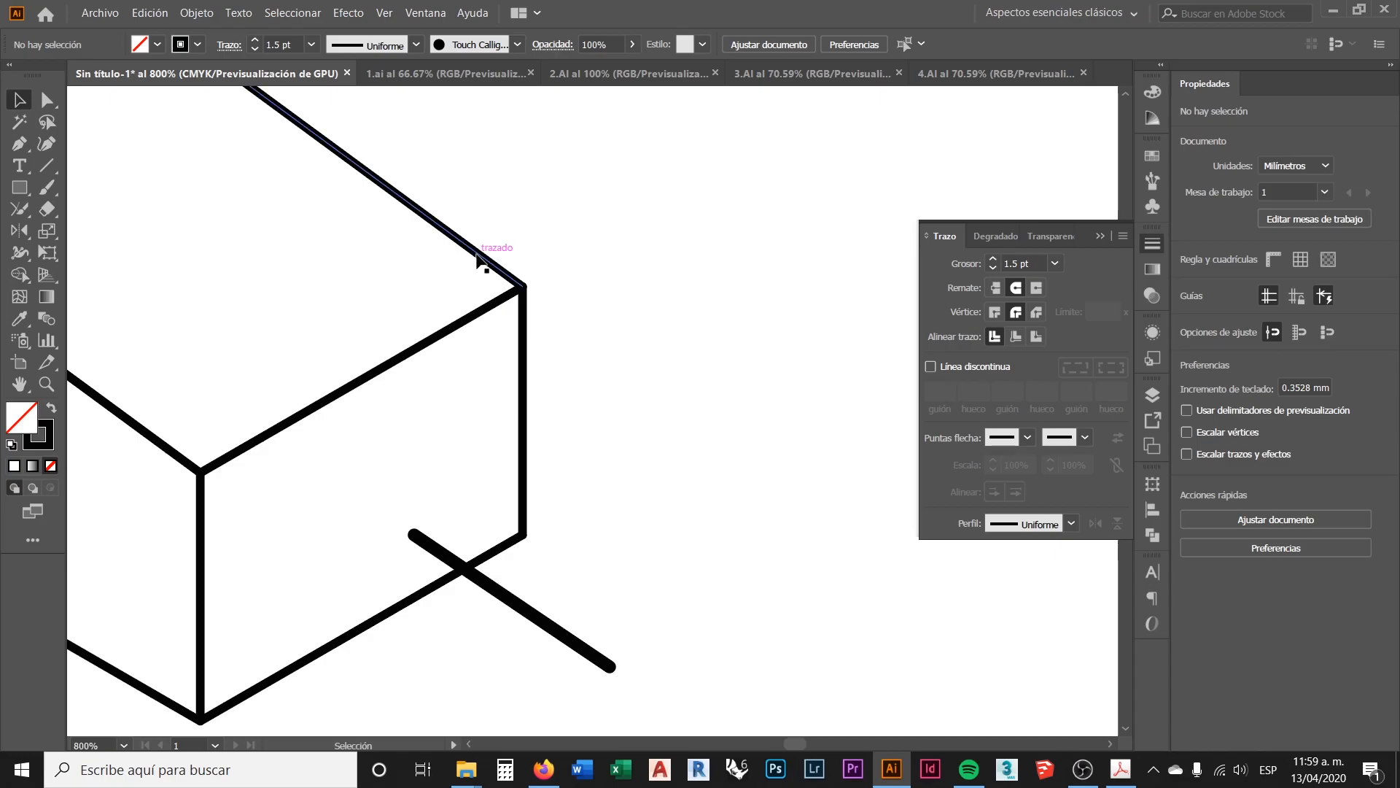
# Step: Examine the separate edges meeting at the end face's corners and how their stroke ends join
pyautogui.click(482, 256)
pyautogui.click(522, 321)
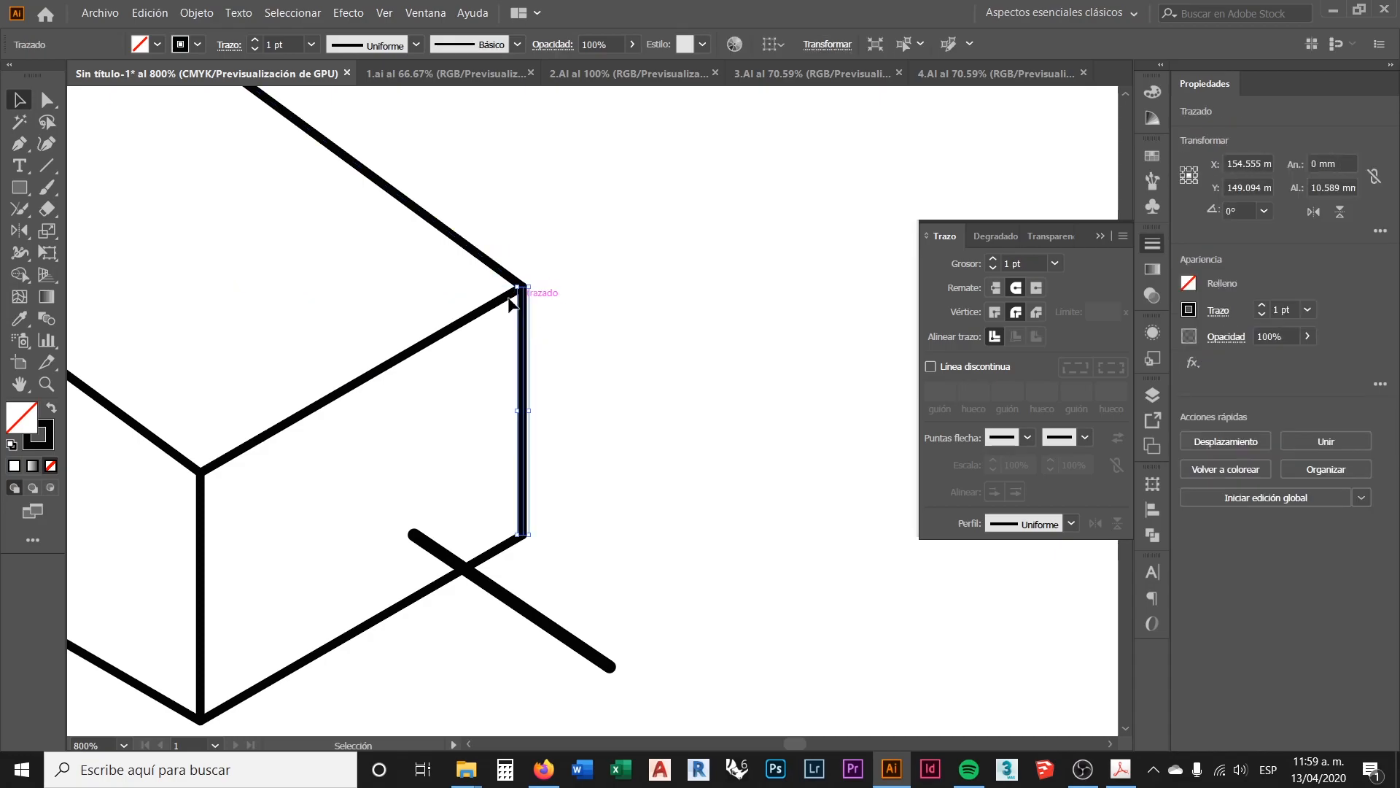
pyautogui.click(497, 314)
pyautogui.click(490, 310)
pyautogui.click(578, 325)
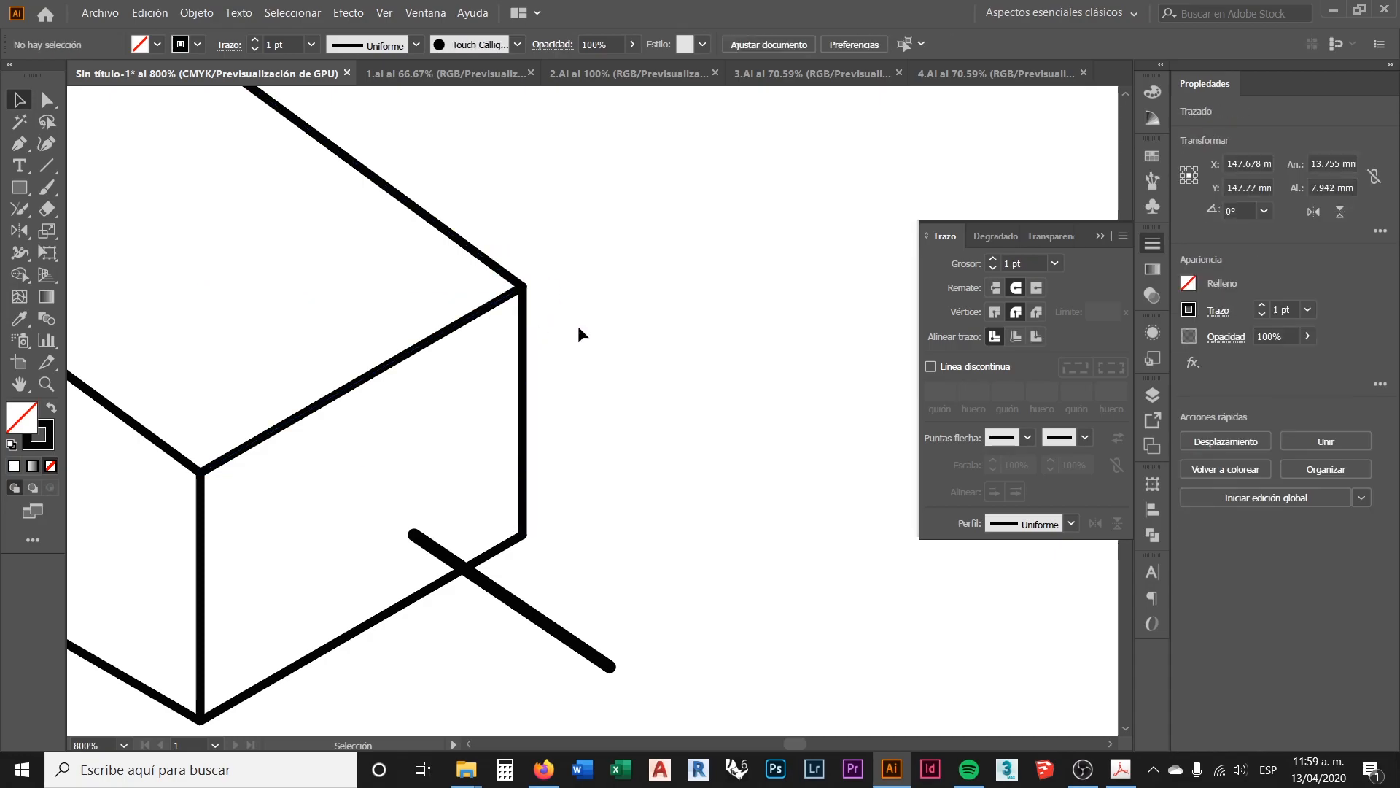
pyautogui.click(523, 337)
pyautogui.click(583, 308)
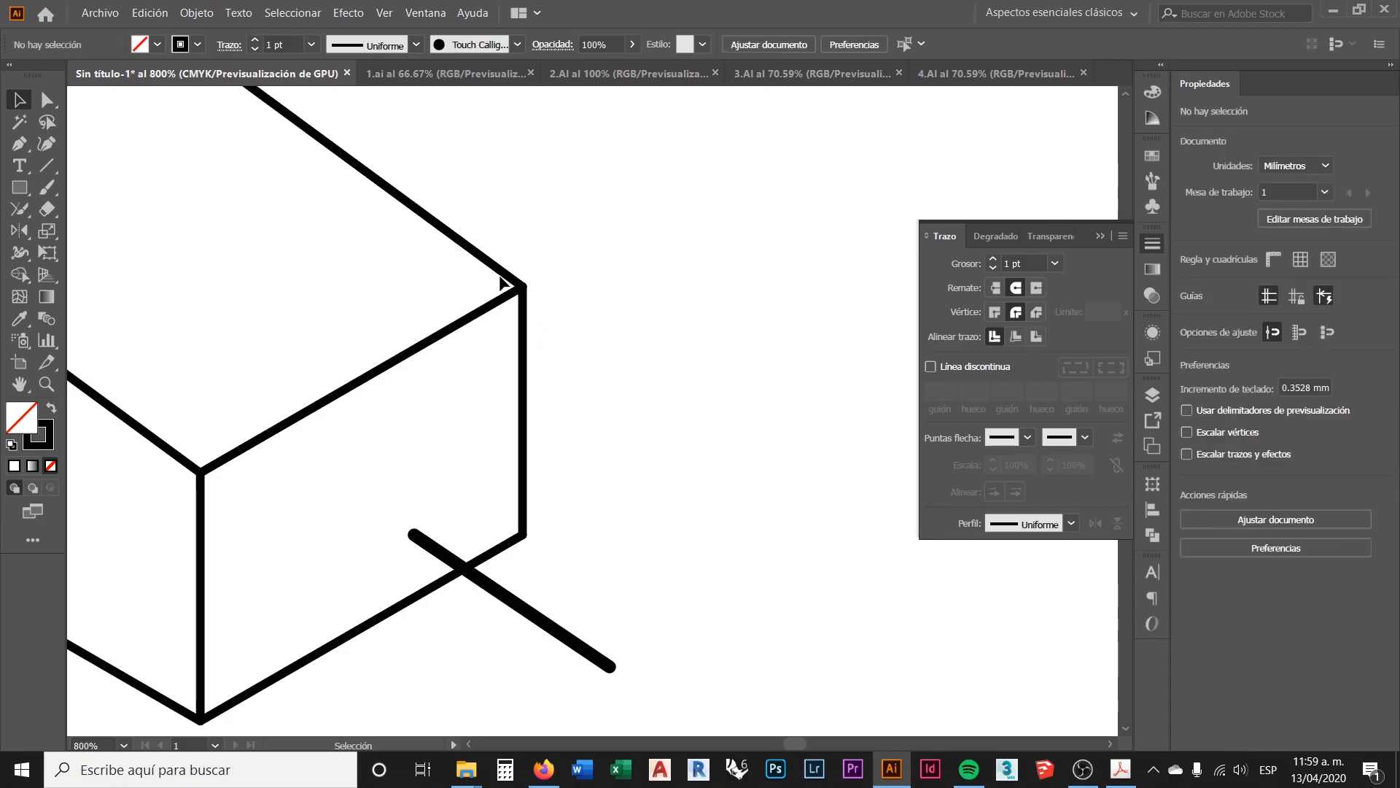
pyautogui.click(499, 272)
pyautogui.click(591, 318)
pyautogui.hotkey('ctrl', '-')
pyautogui.scroll(3, 546, 527)
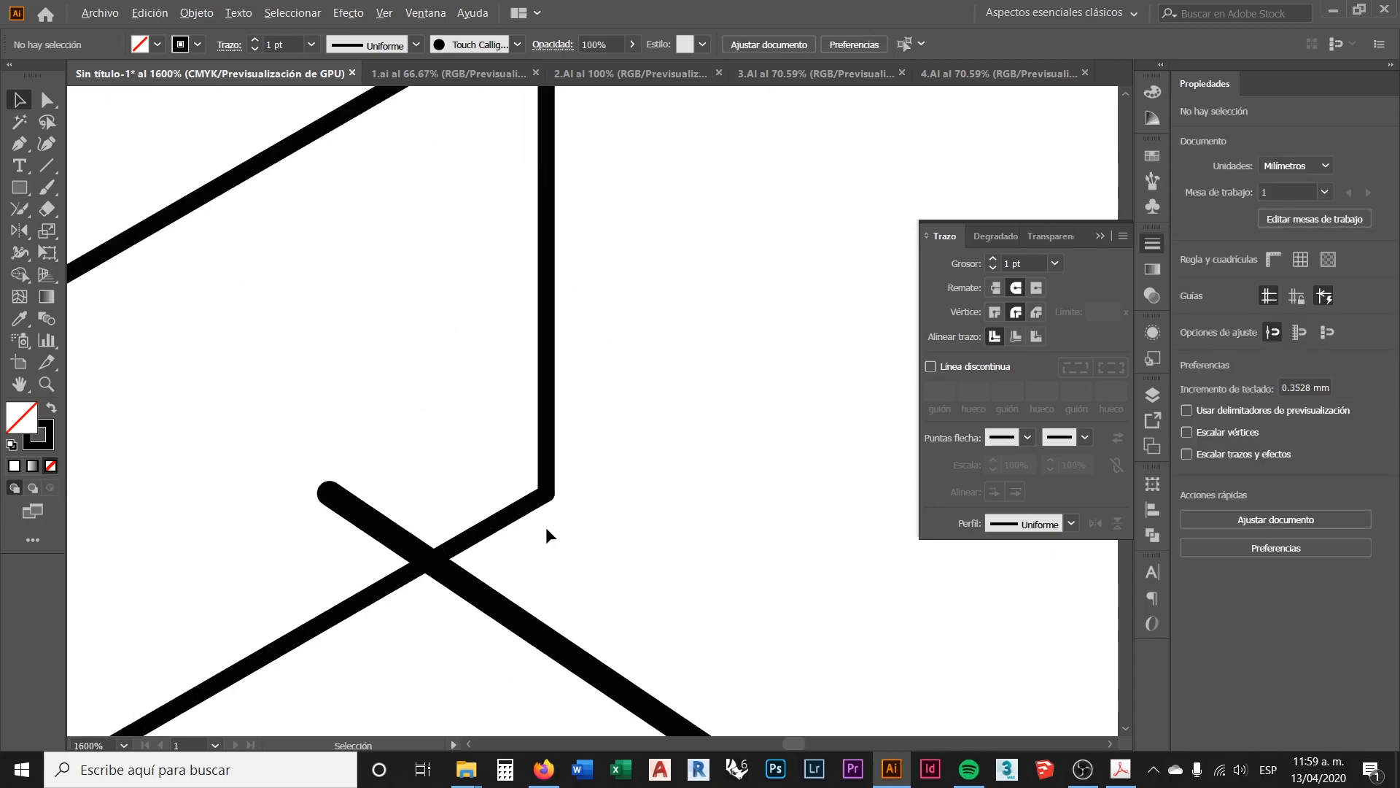
# Step: Check whether the vertical and lower diagonal edges meeting at the end face's lower corner are separate paths
pyautogui.click(542, 497)
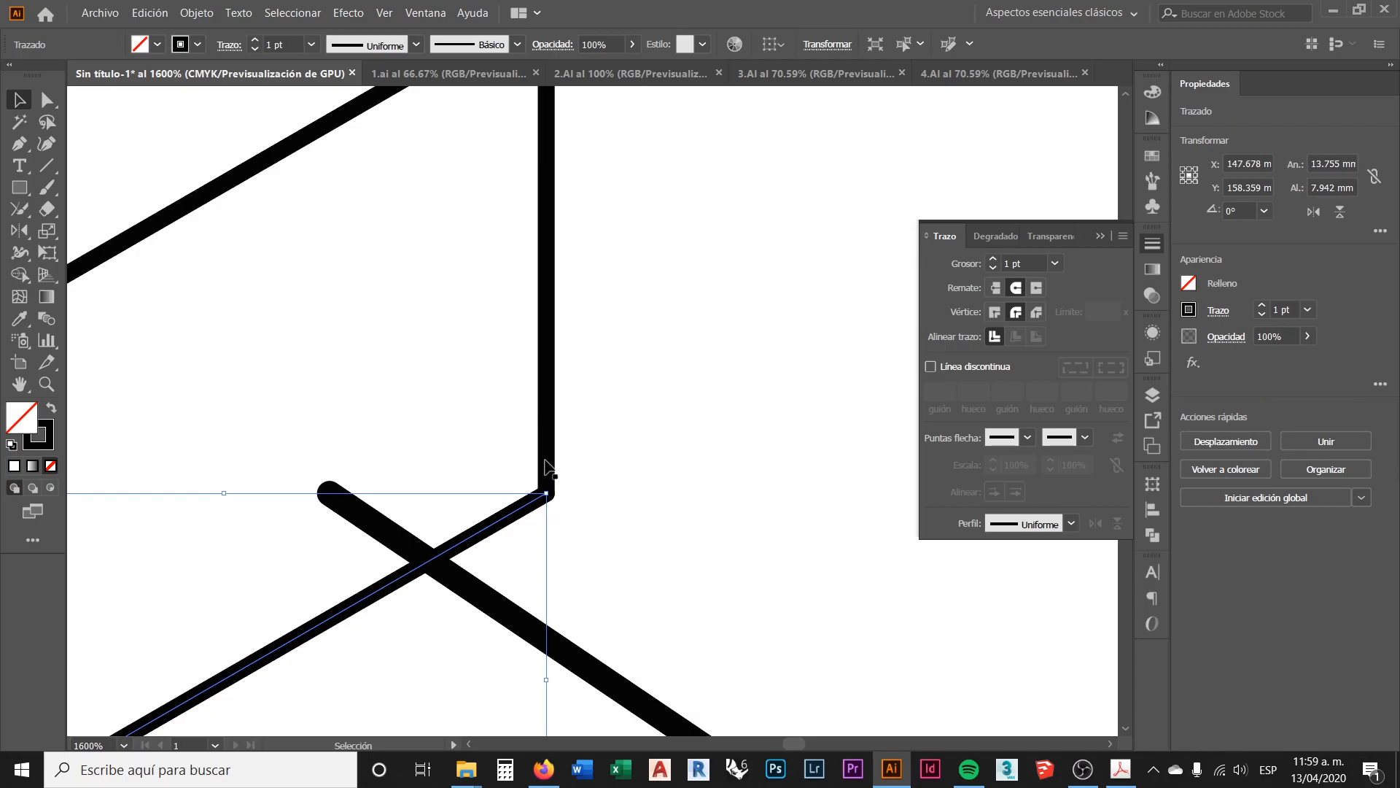
pyautogui.click(549, 457)
pyautogui.click(633, 467)
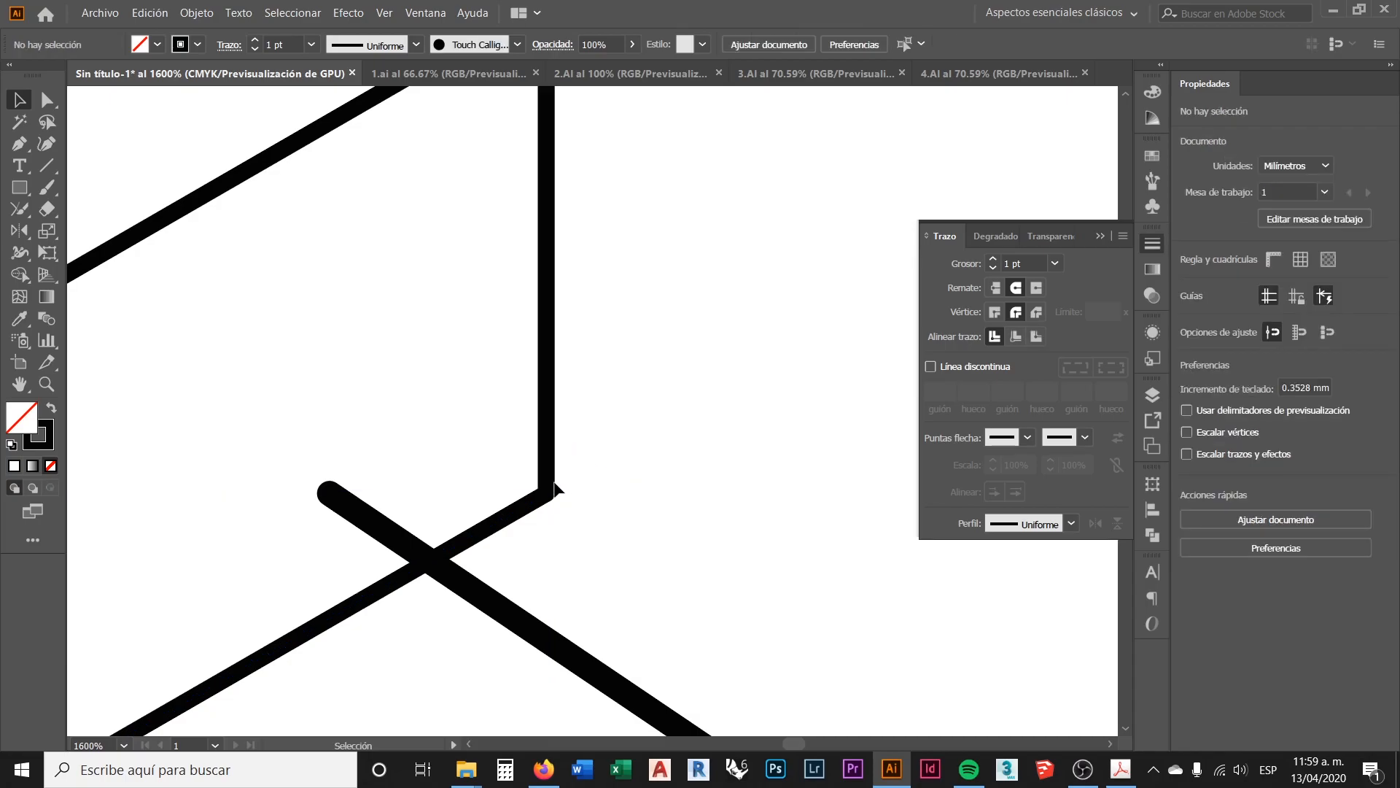
pyautogui.click(551, 469)
pyautogui.click(587, 472)
pyautogui.scroll(-2, 584, 461)
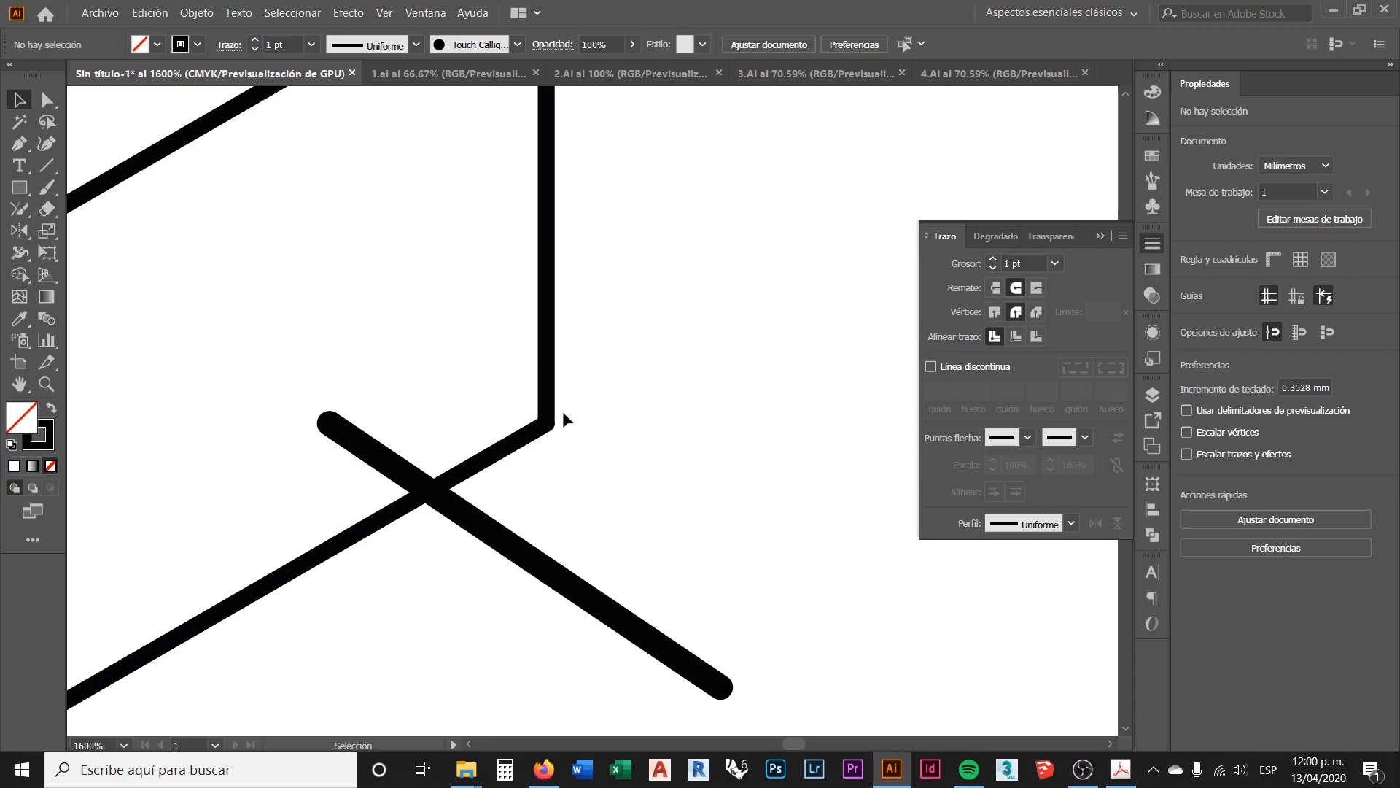
pyautogui.scroll(-2, 583, 448)
pyautogui.scroll(2, 583, 447)
pyautogui.moveTo(497, 365); pyautogui.dragTo(591, 450)
pyautogui.click(576, 438)
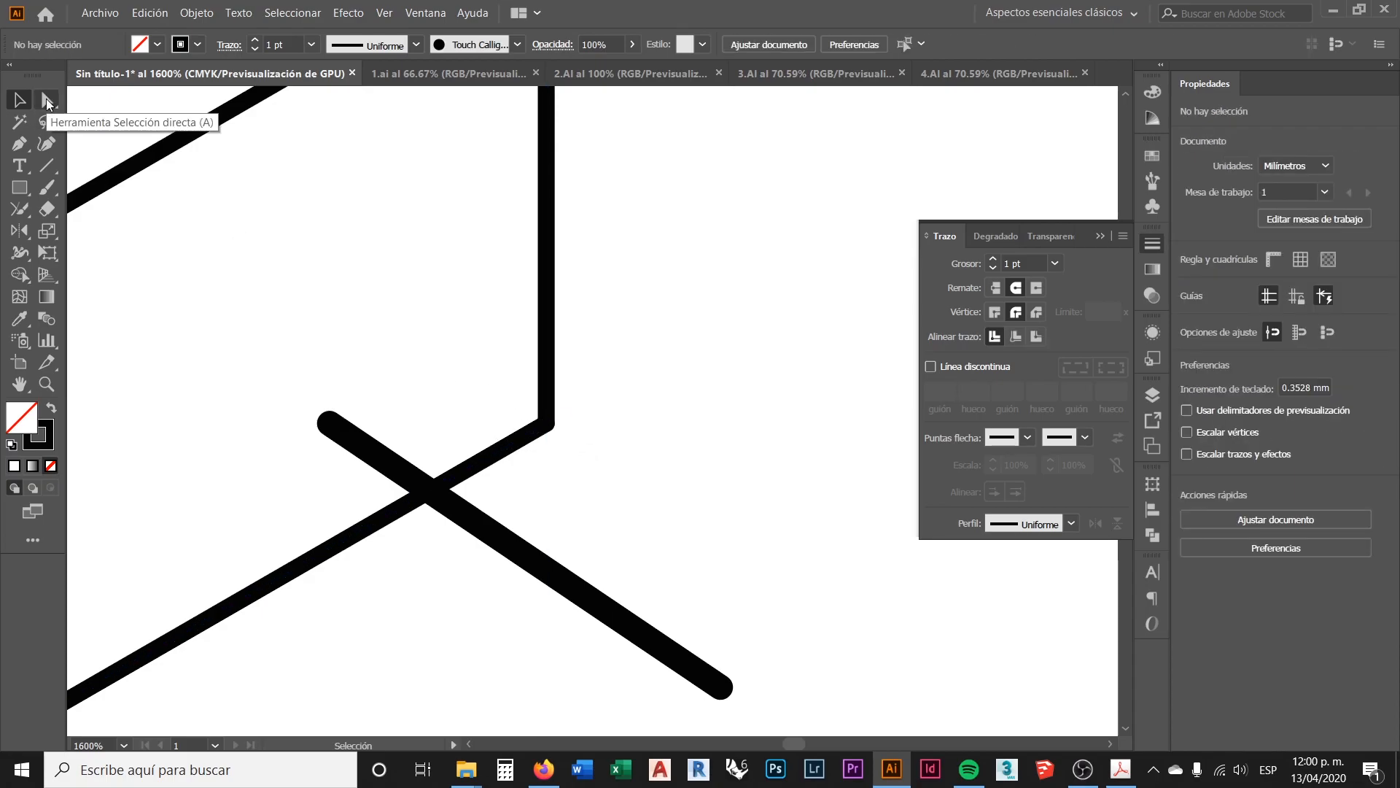
# Step: Join the overlapping endpoints of the vertical and lower diagonal edges at the end face's lower corner into one path
pyautogui.click(47, 102)
pyautogui.moveTo(601, 461); pyautogui.dragTo(478, 359)
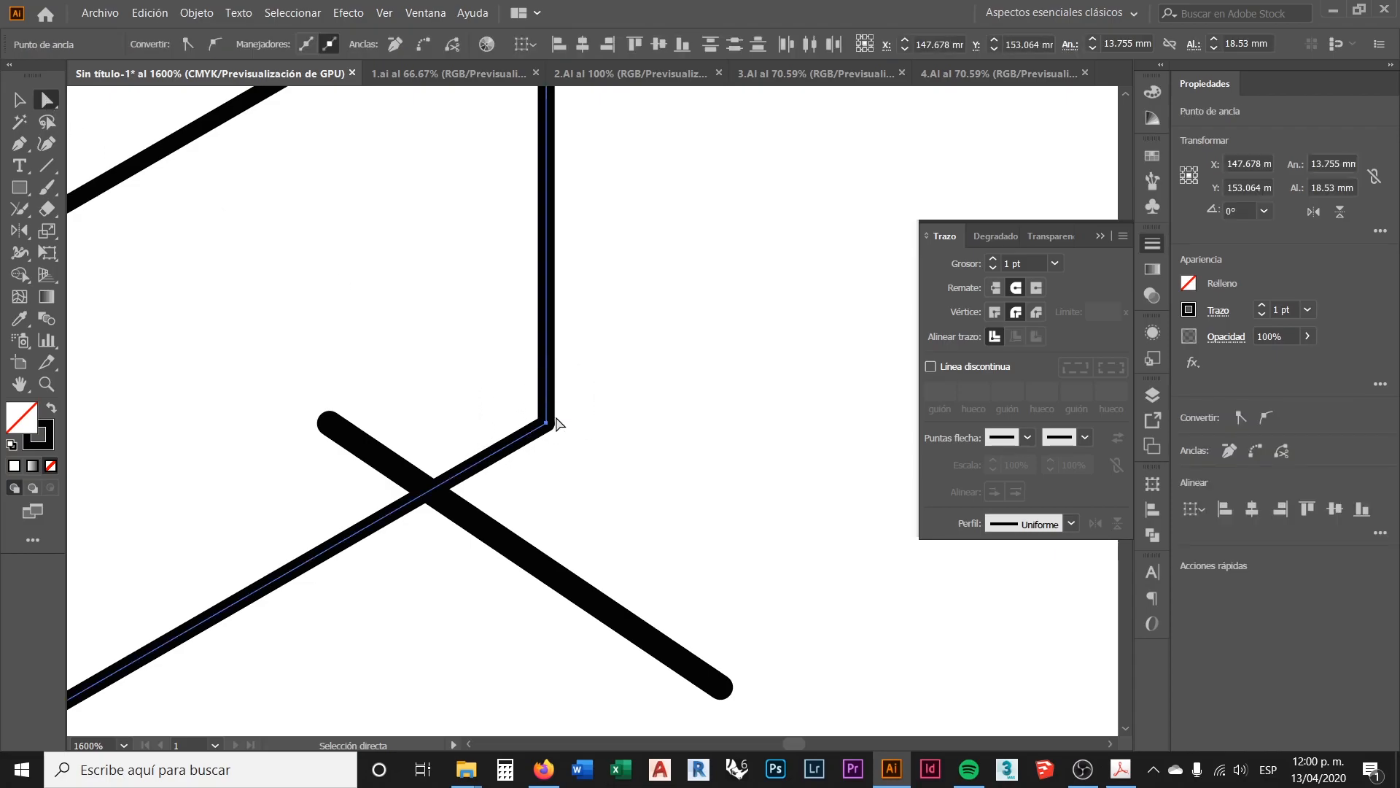
pyautogui.moveTo(587, 462); pyautogui.dragTo(508, 372)
pyautogui.rightClick(549, 428)
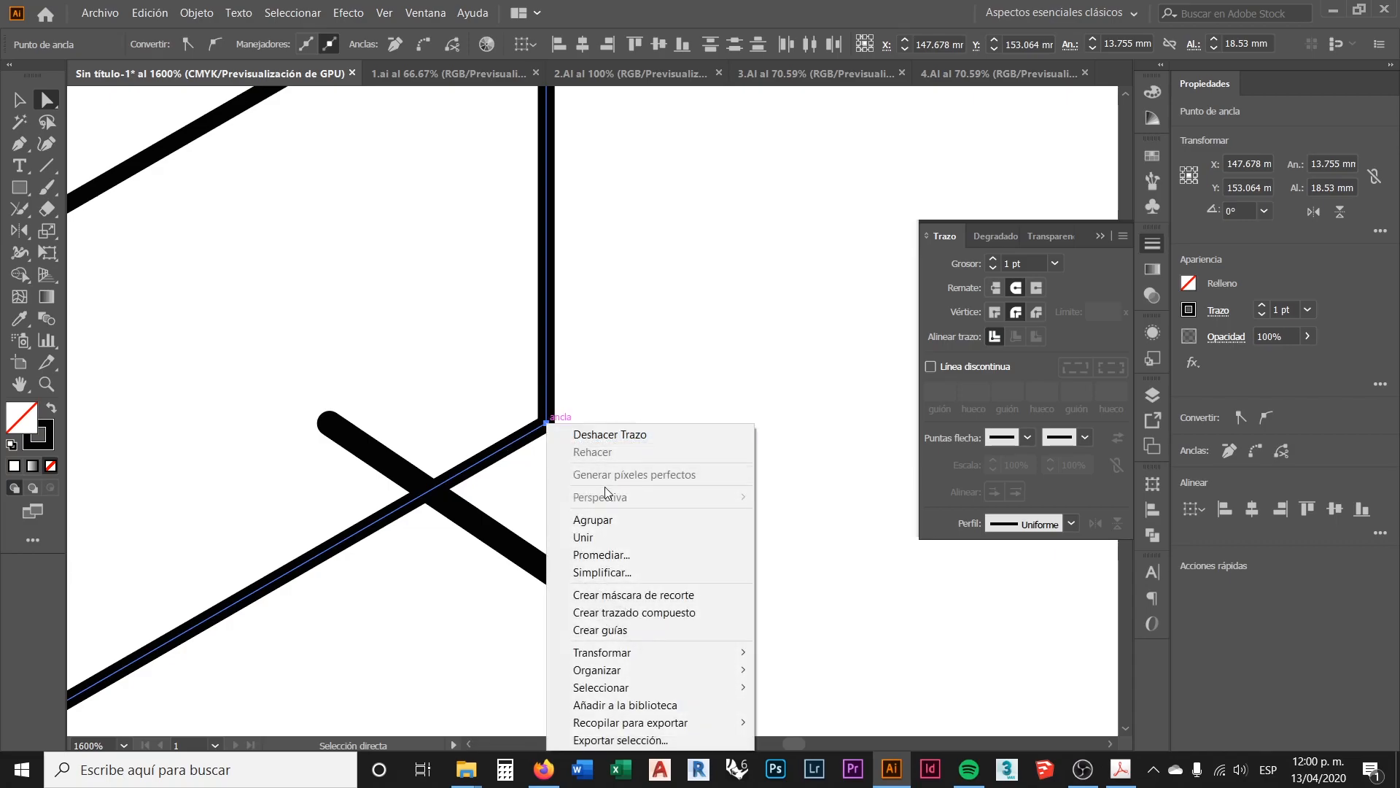
pyautogui.click(595, 537)
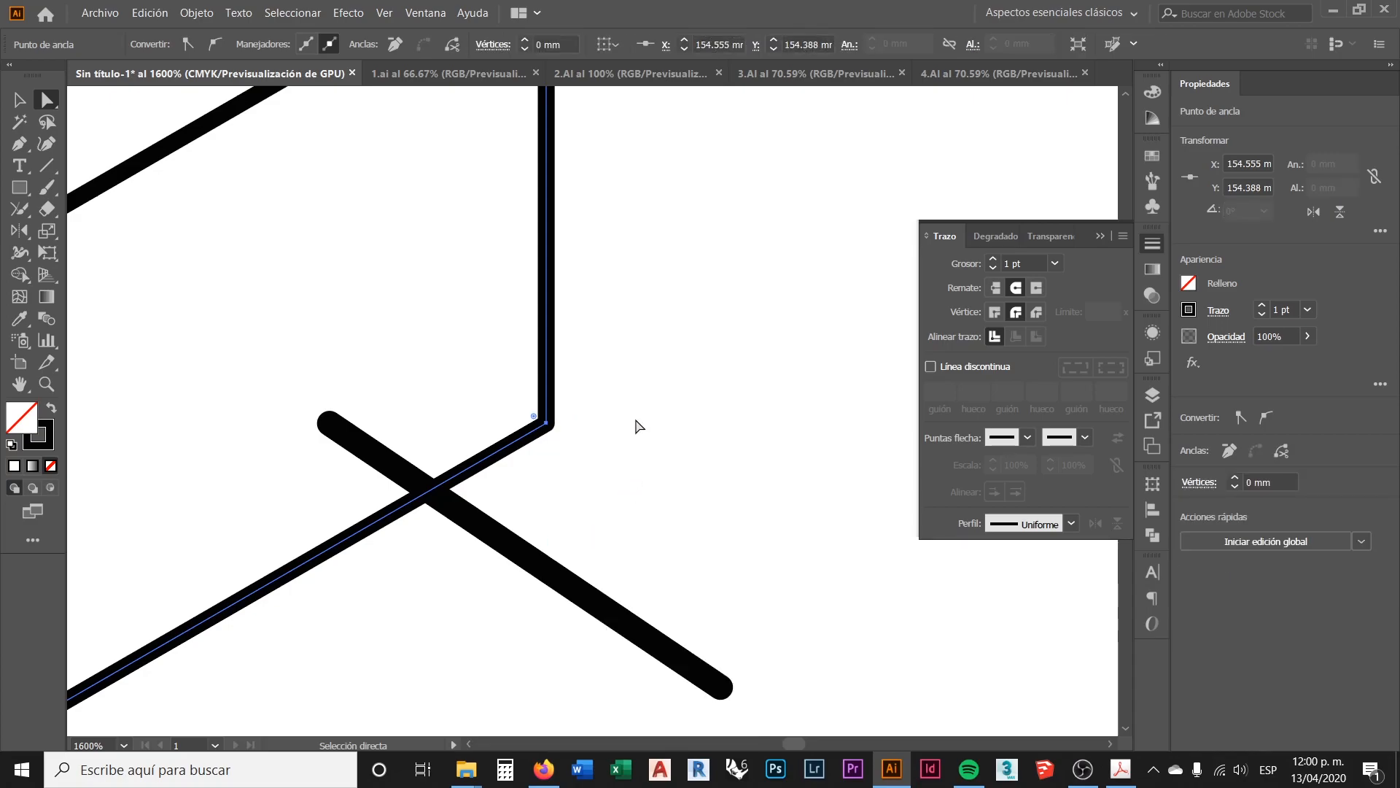
pyautogui.click(592, 427)
pyautogui.click(543, 425)
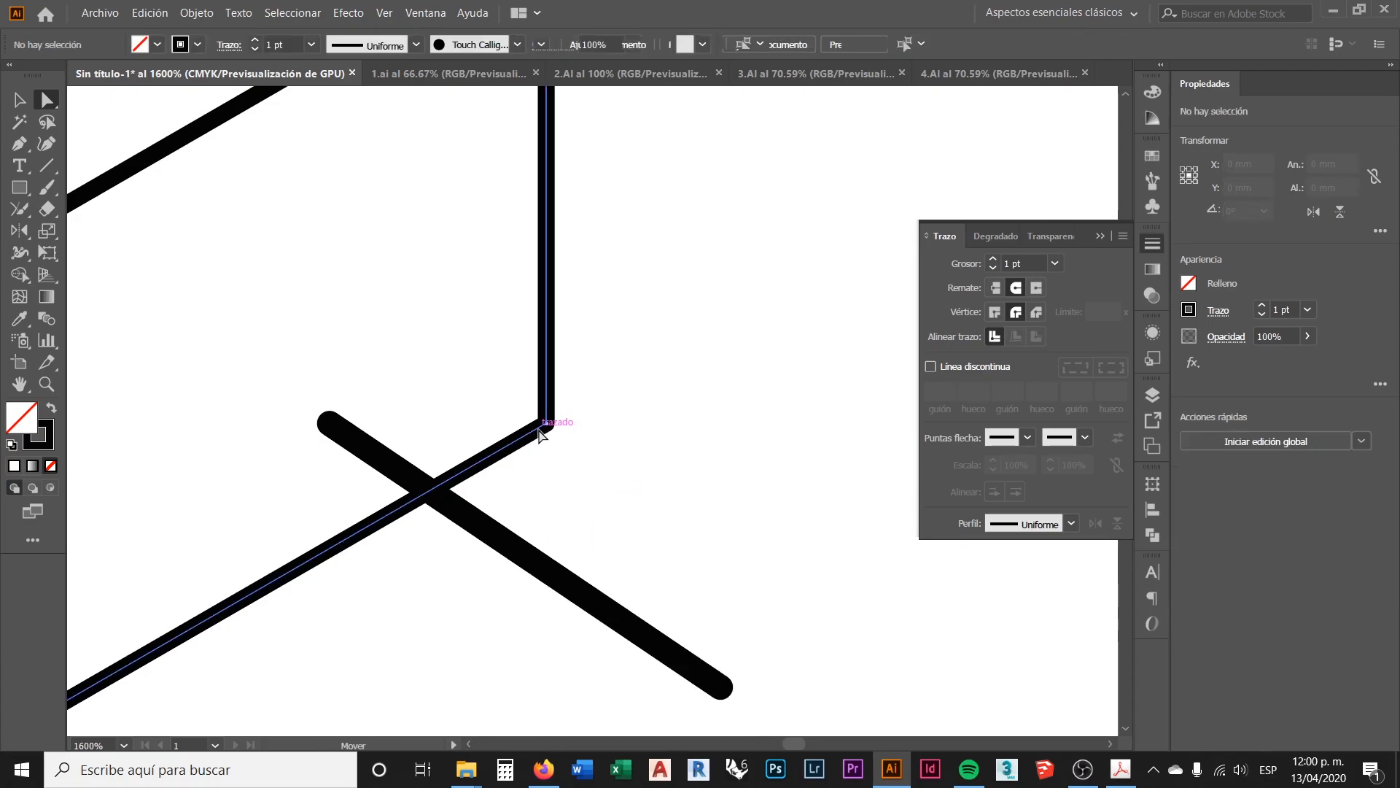
pyautogui.click(538, 436)
pyautogui.click(611, 452)
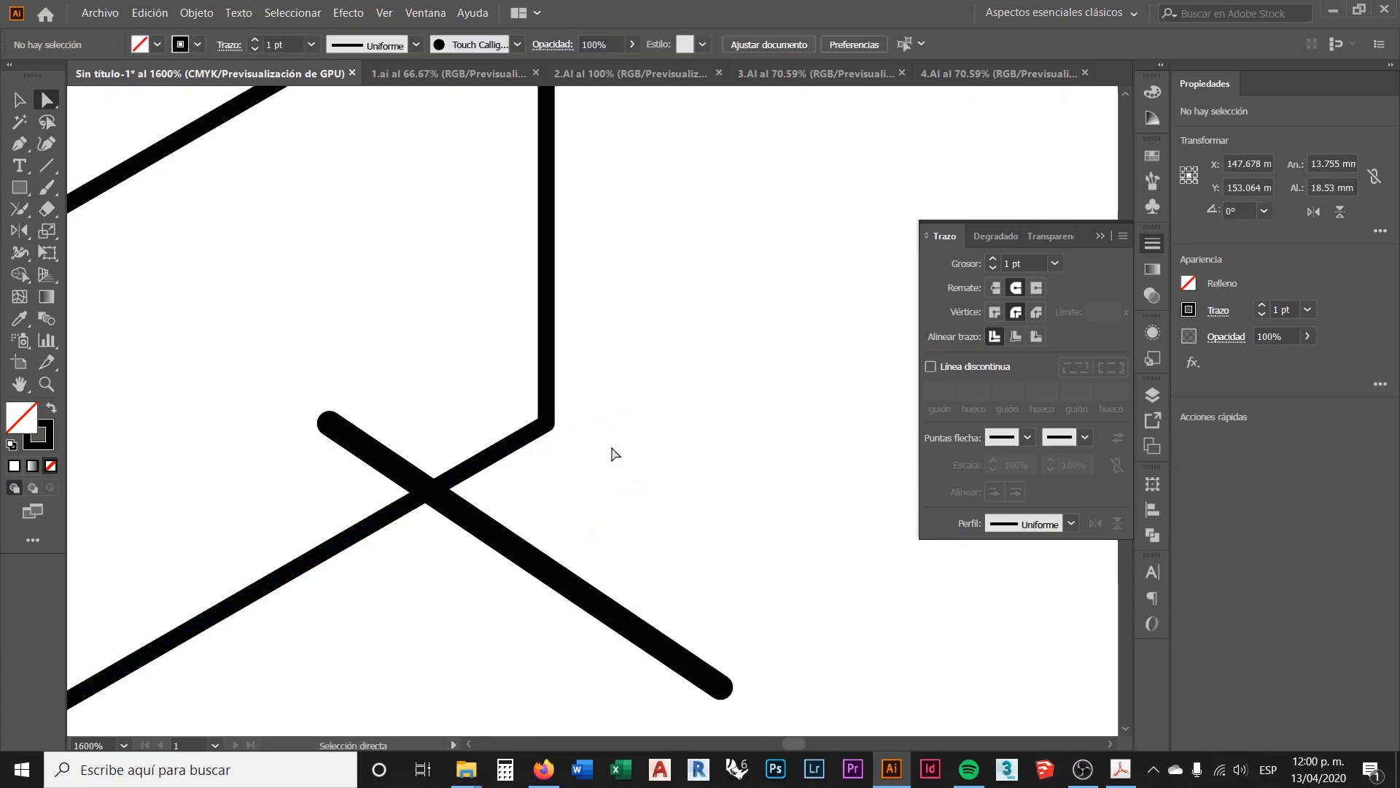
# Step: Try the miter, round and bevel joins on the joined path's corner, returning to the round join
pyautogui.click(543, 425)
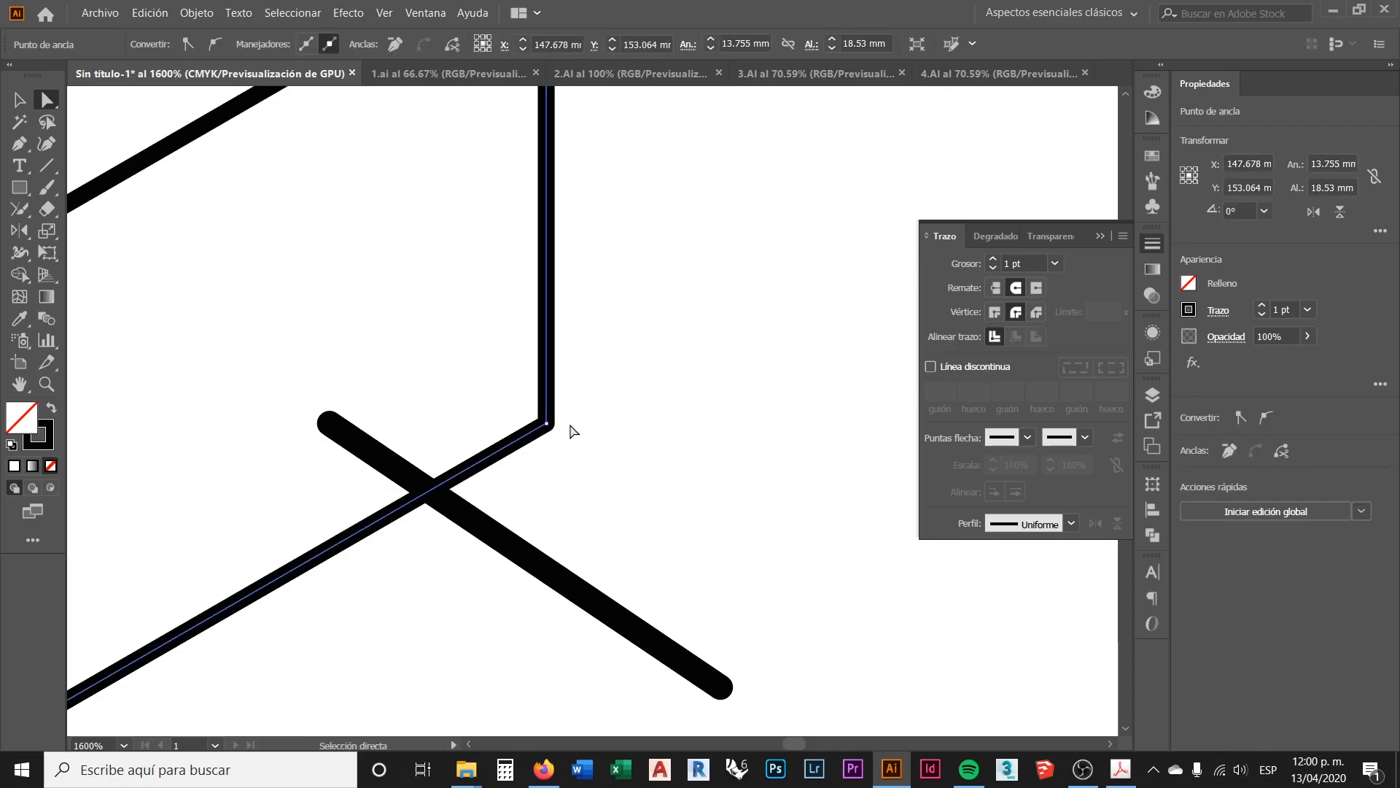
pyautogui.scroll(2, 560, 436)
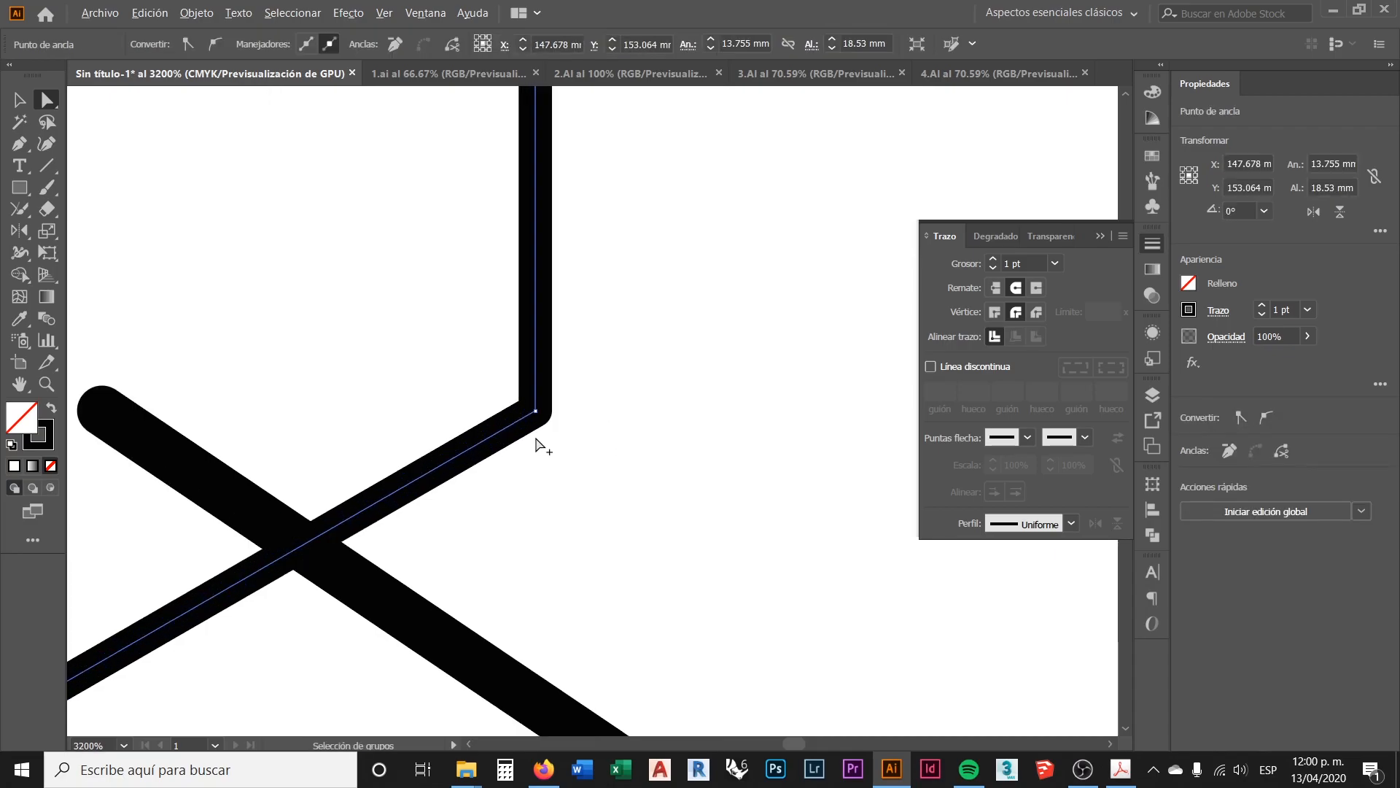
pyautogui.click(994, 313)
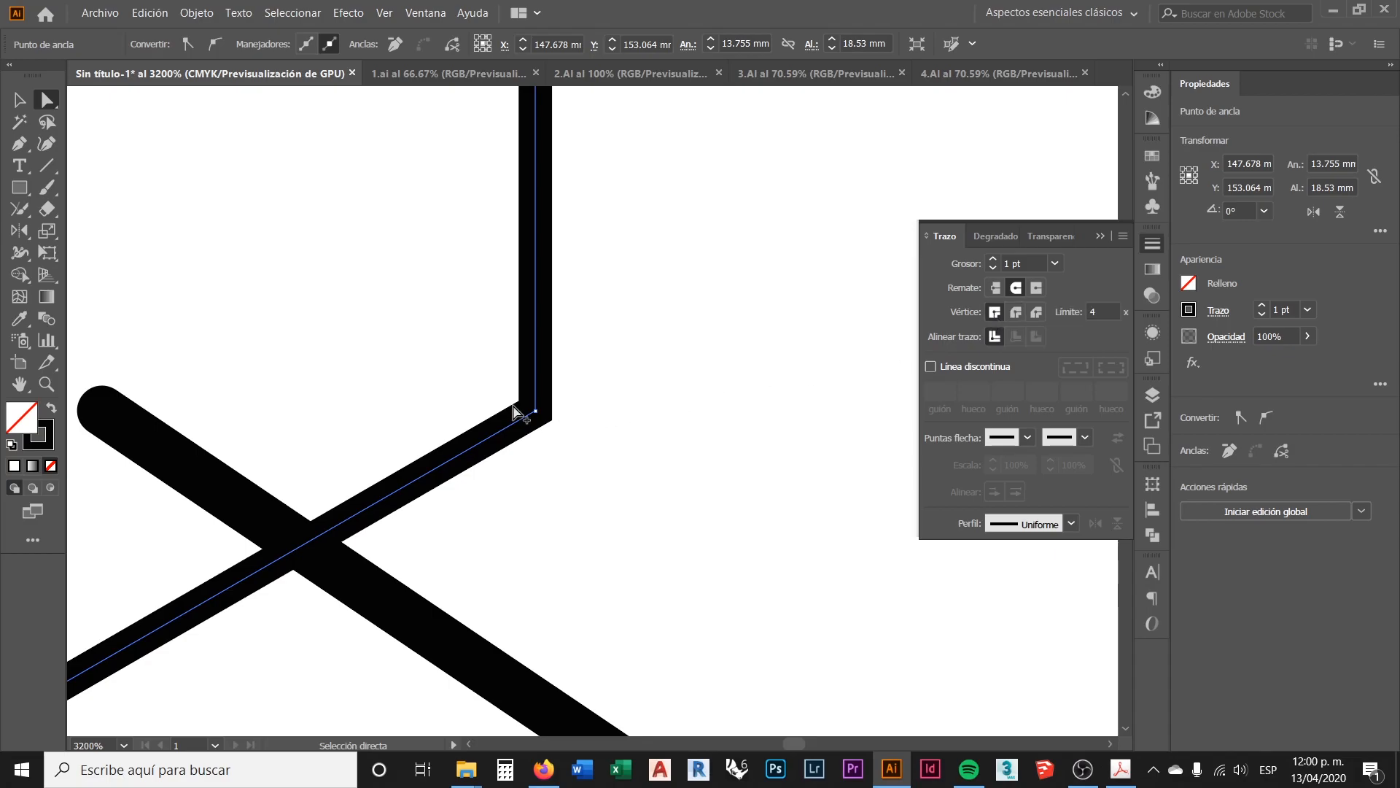
pyautogui.scroll(2, 521, 411)
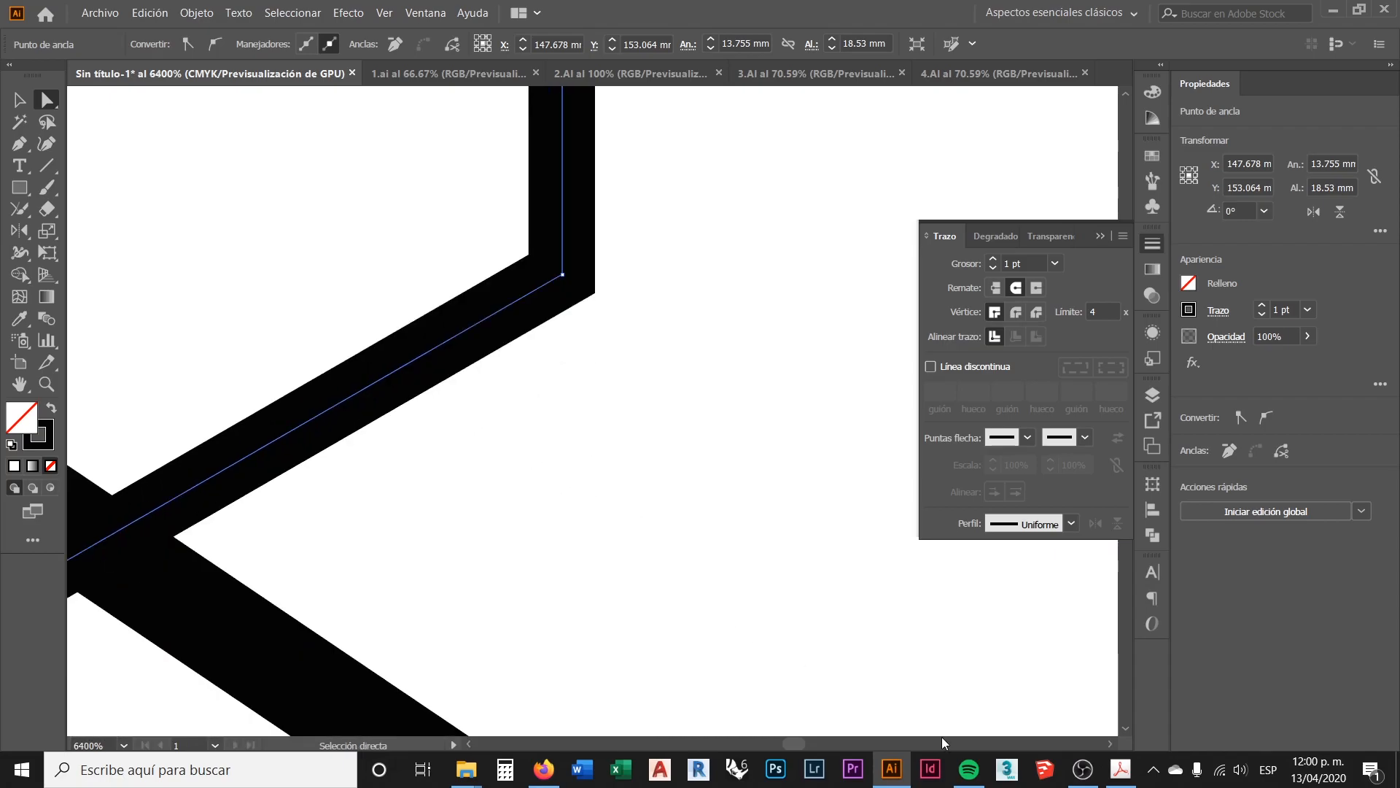
pyautogui.click(1082, 770)
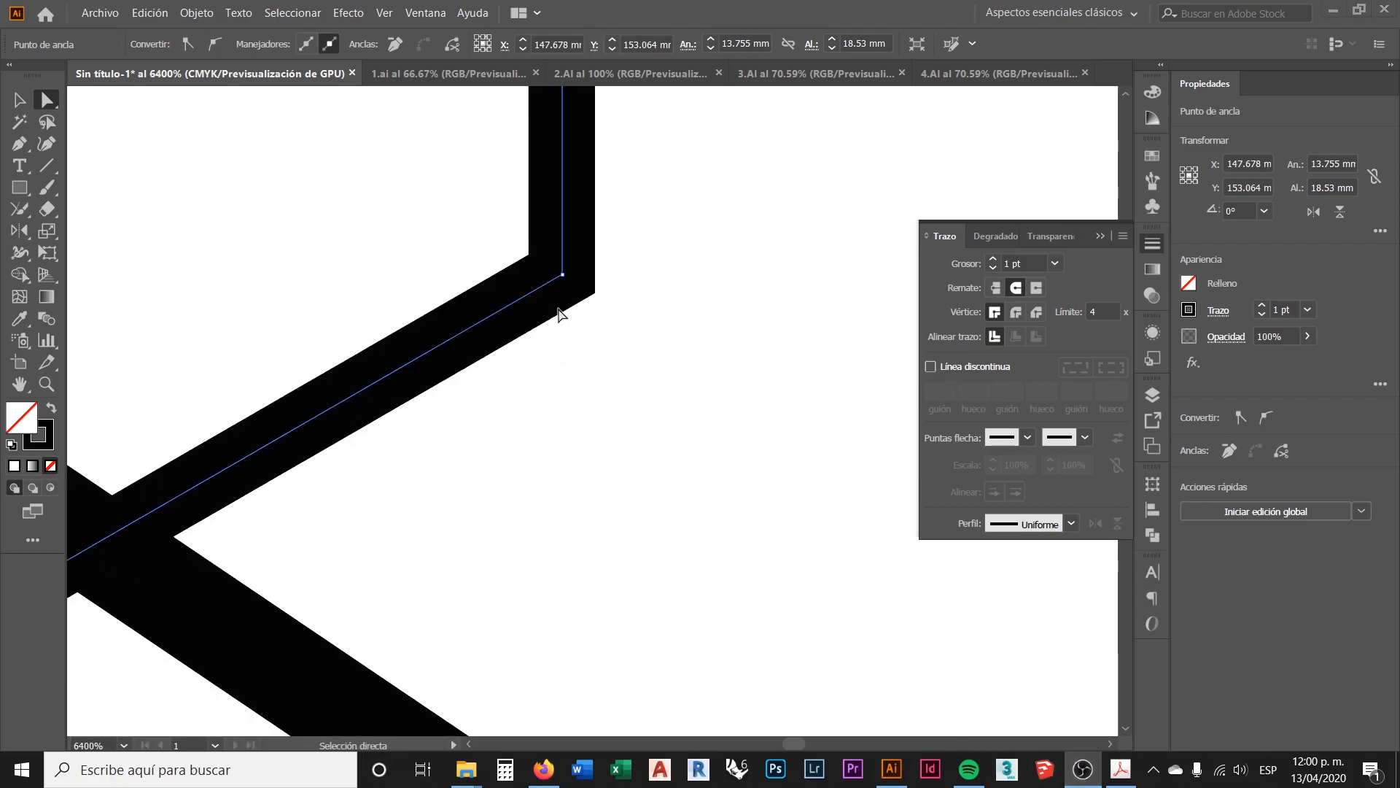
pyautogui.click(1016, 312)
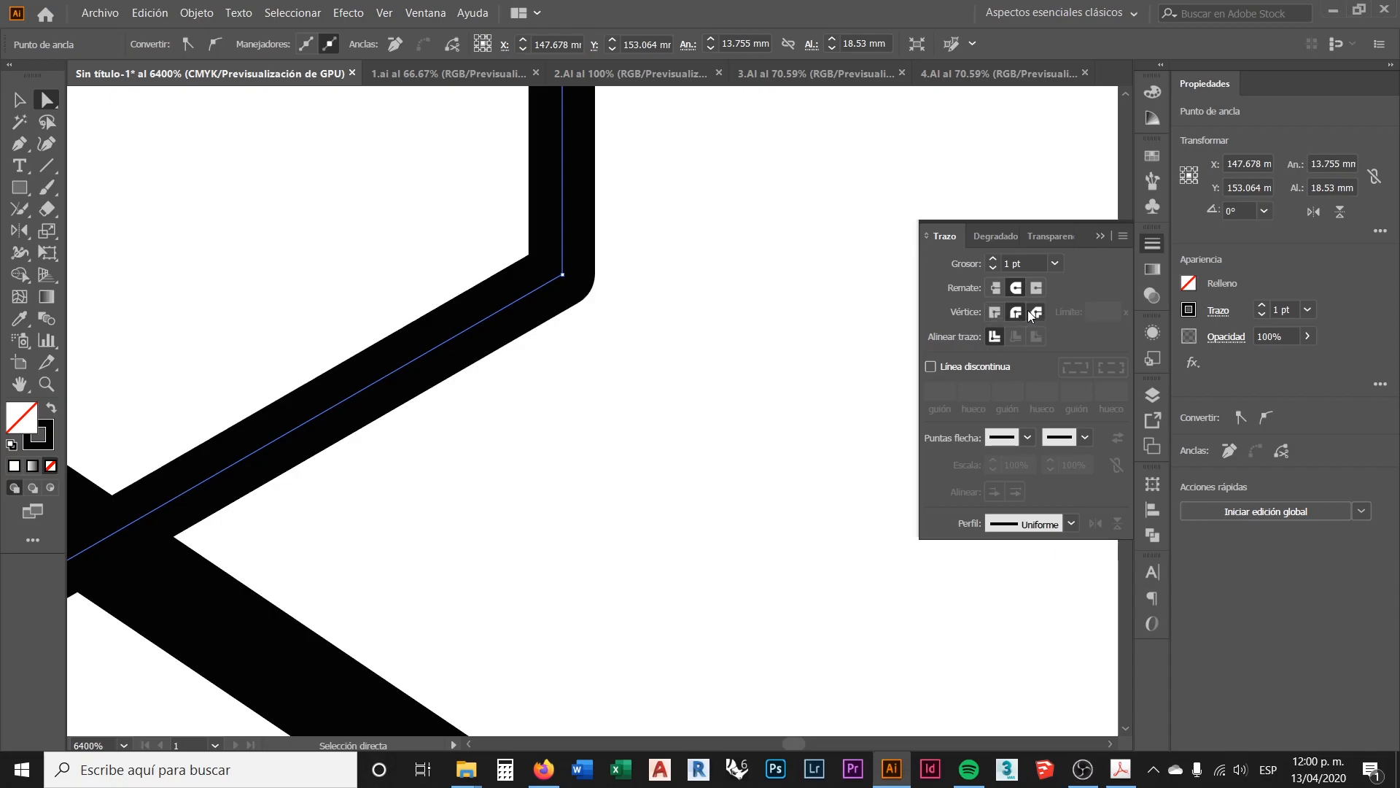
pyautogui.click(1033, 312)
pyautogui.click(1014, 312)
# Step: Give the joined path of the end face a miter corner join with a limit of 4
pyautogui.scroll(-4, 624, 326)
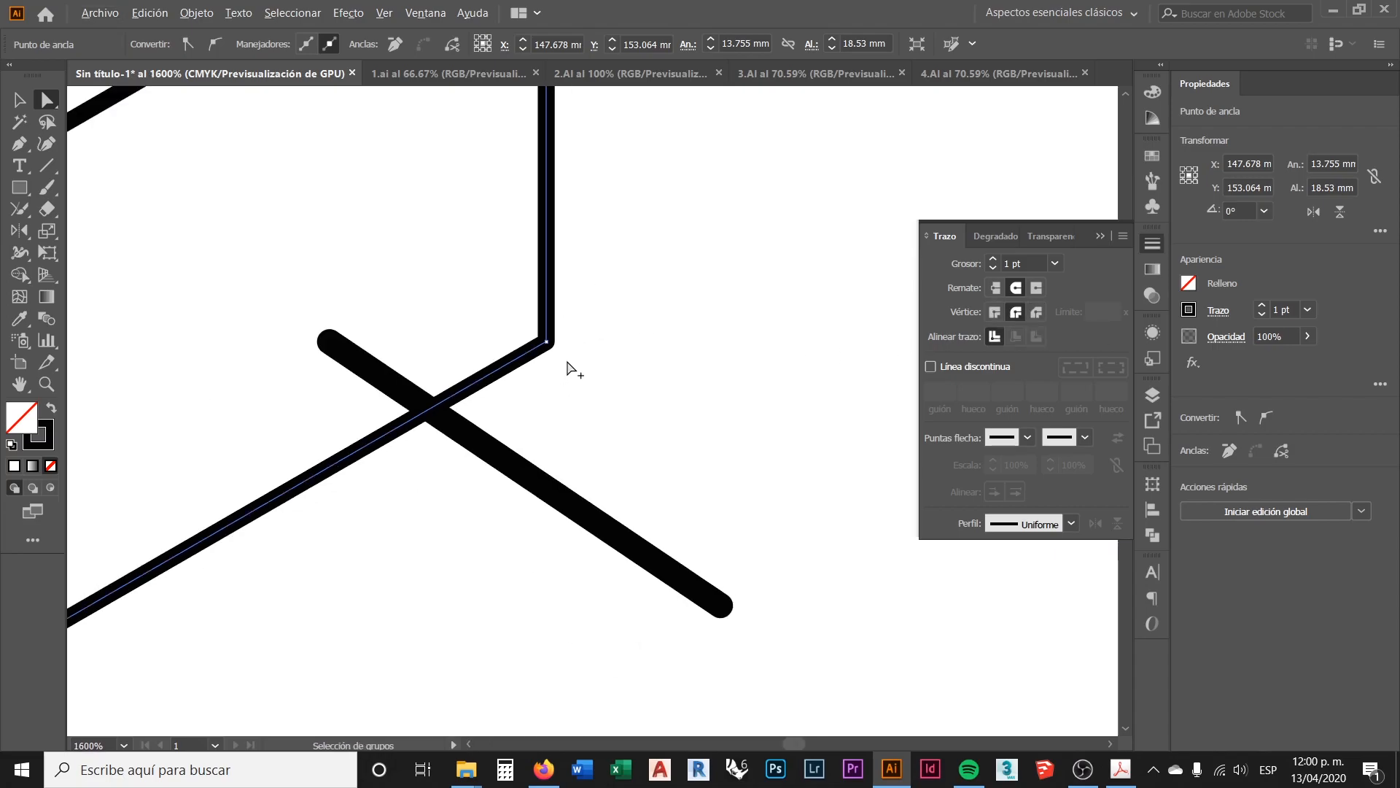
pyautogui.scroll(-2, 568, 363)
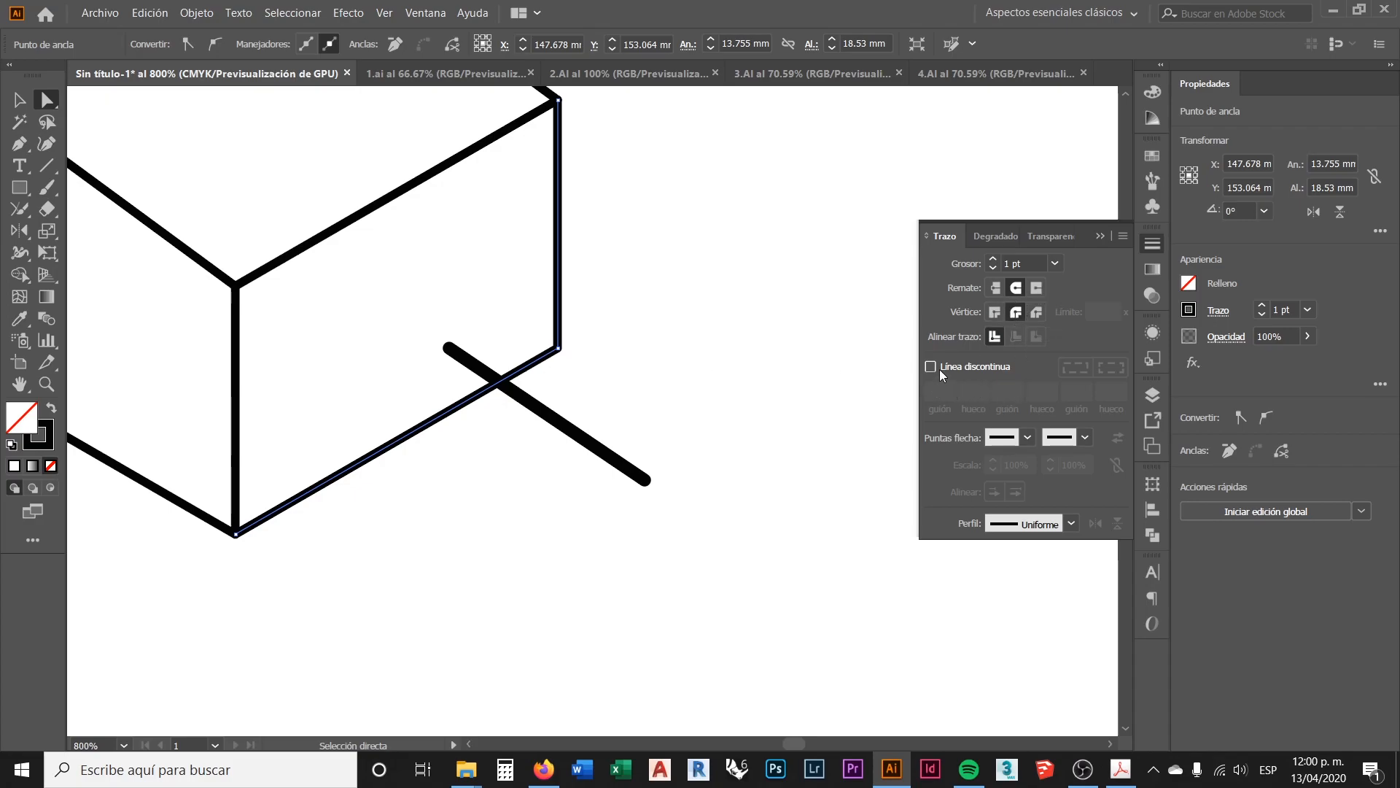
pyautogui.scroll(4, 576, 354)
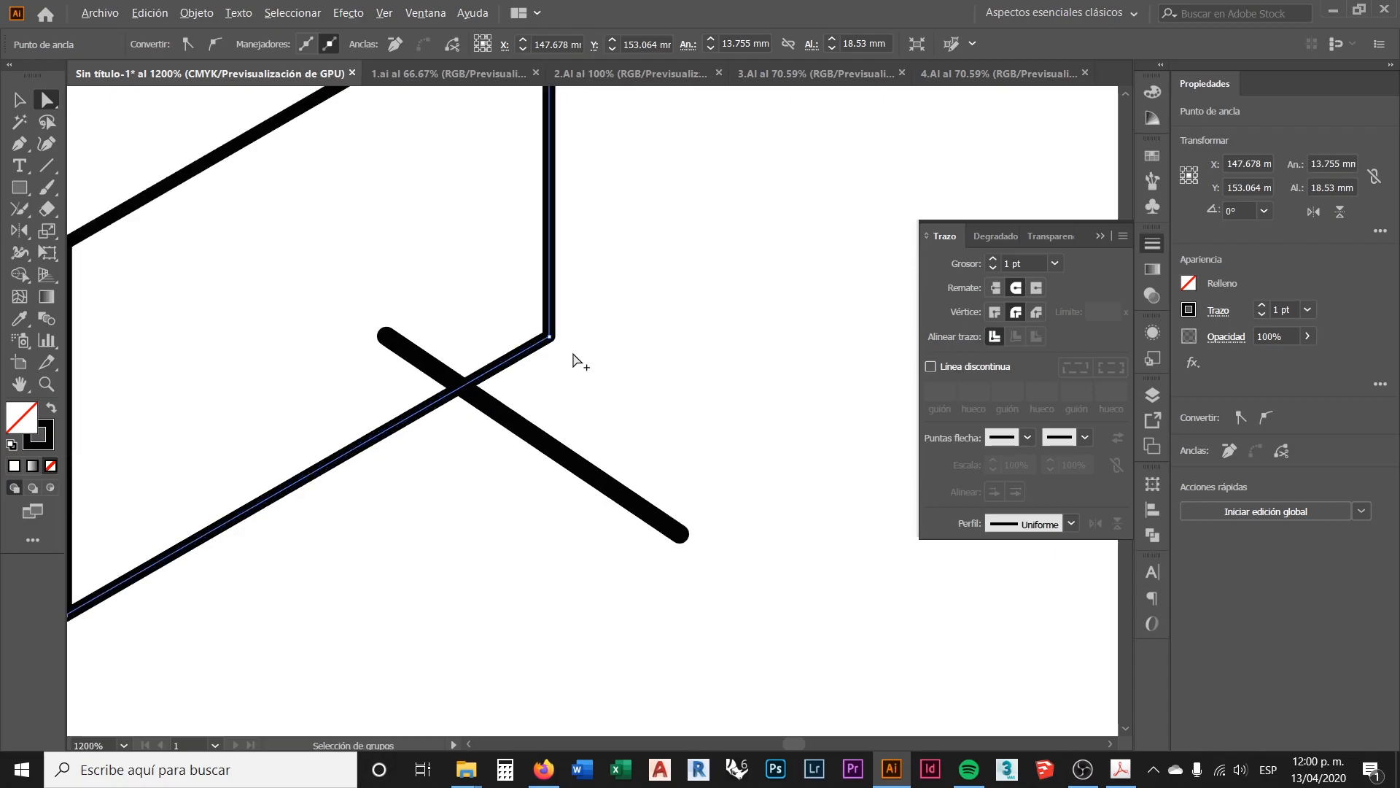
pyautogui.click(993, 312)
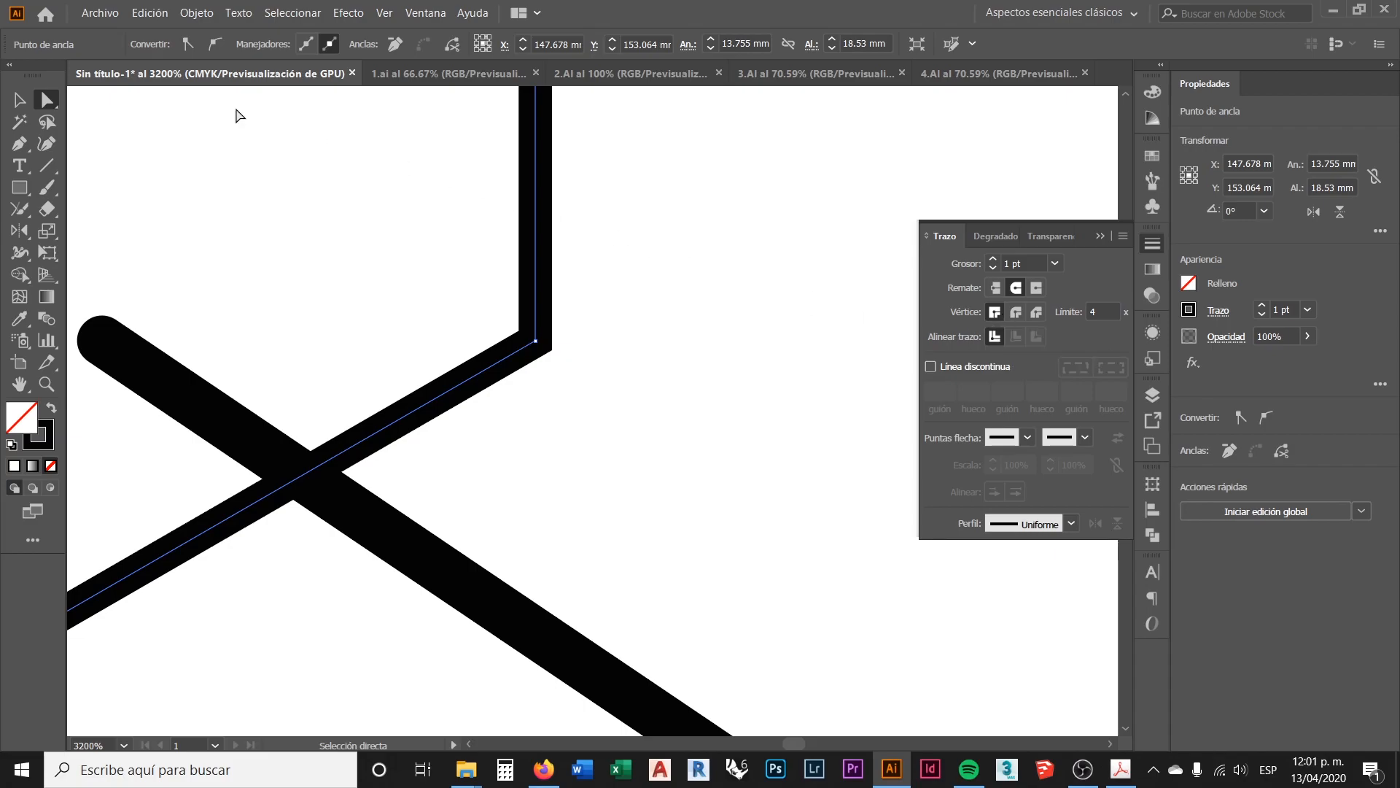
pyautogui.click(28, 107)
pyautogui.click(628, 332)
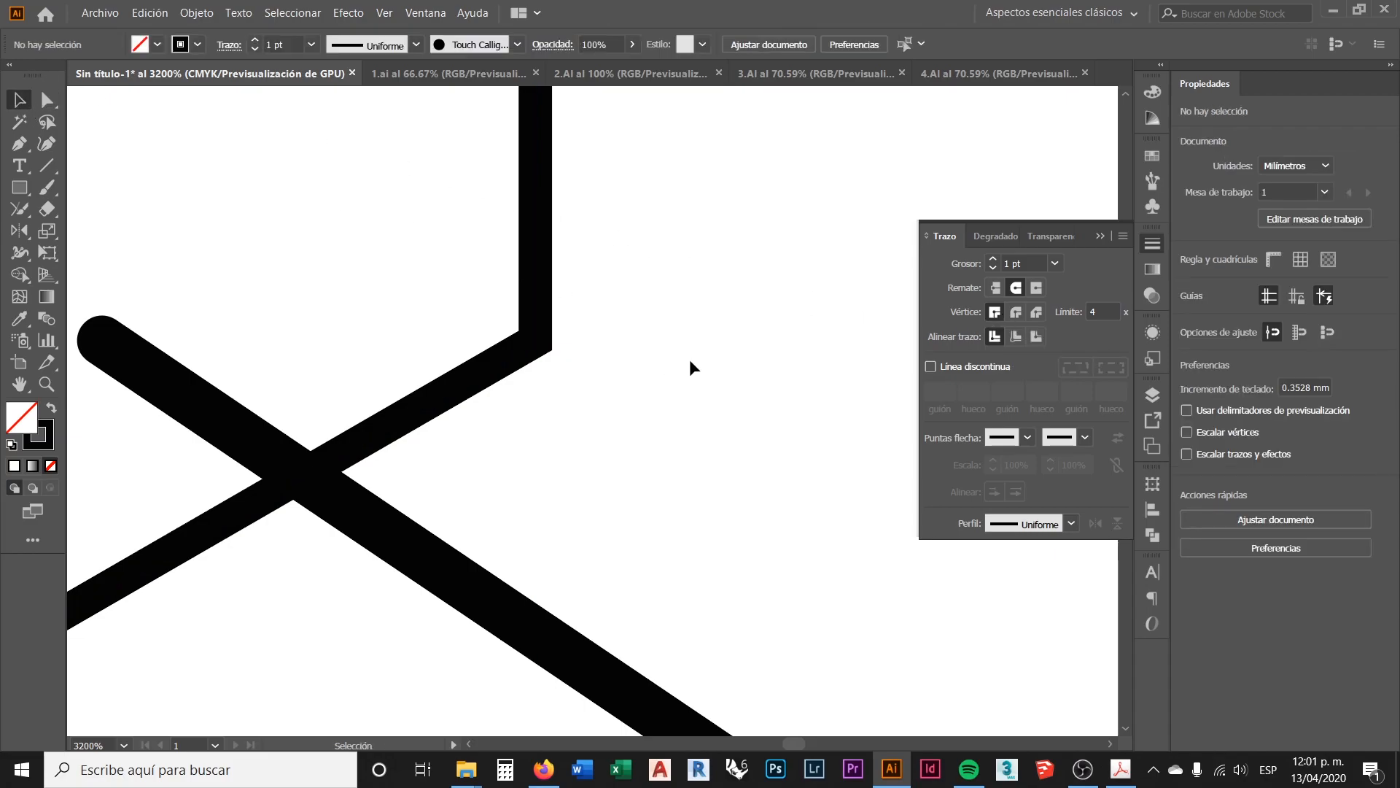
pyautogui.click(525, 341)
pyautogui.click(768, 343)
# Step: Draw a vertical line about 14 mm long in the empty space just below the second volume
pyautogui.scroll(-4, 543, 336)
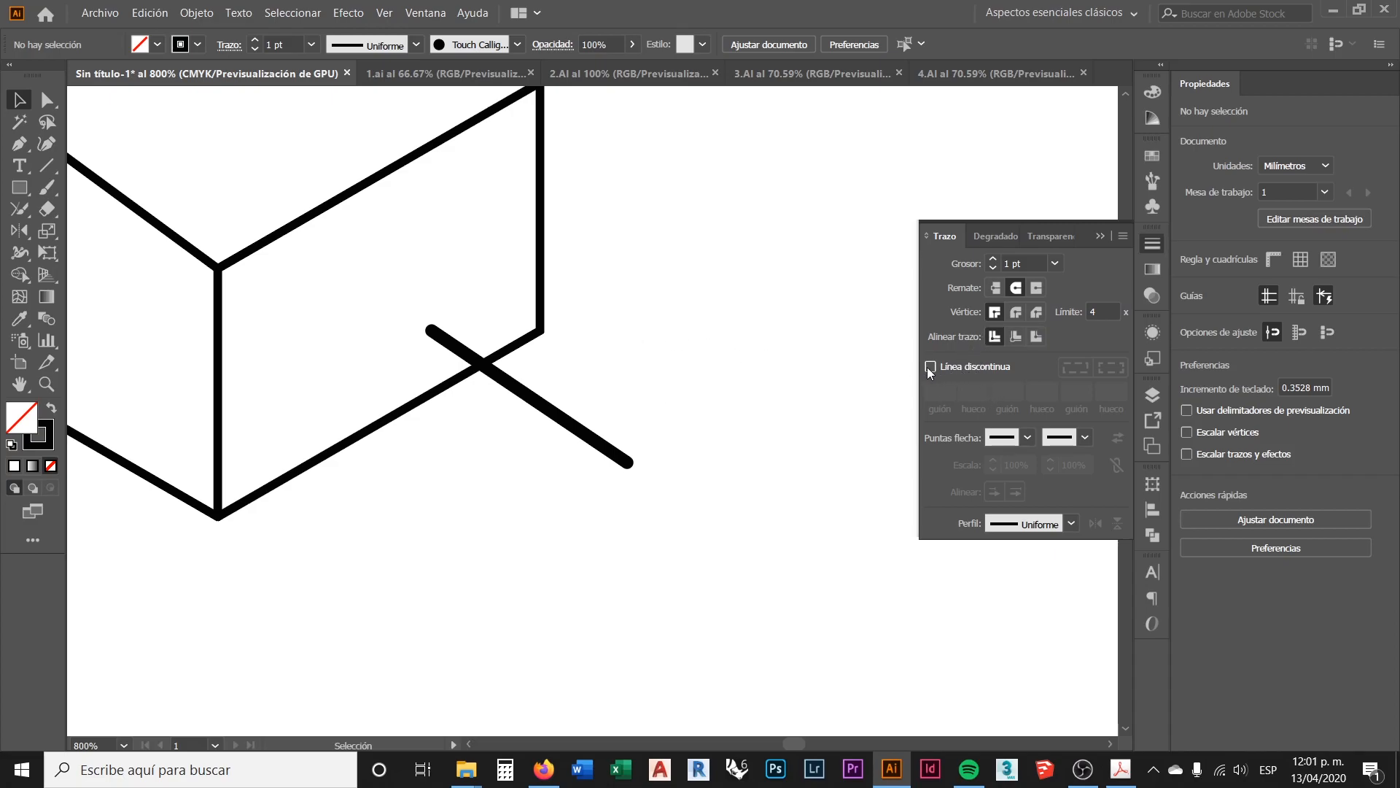
pyautogui.scroll(-3, 747, 369)
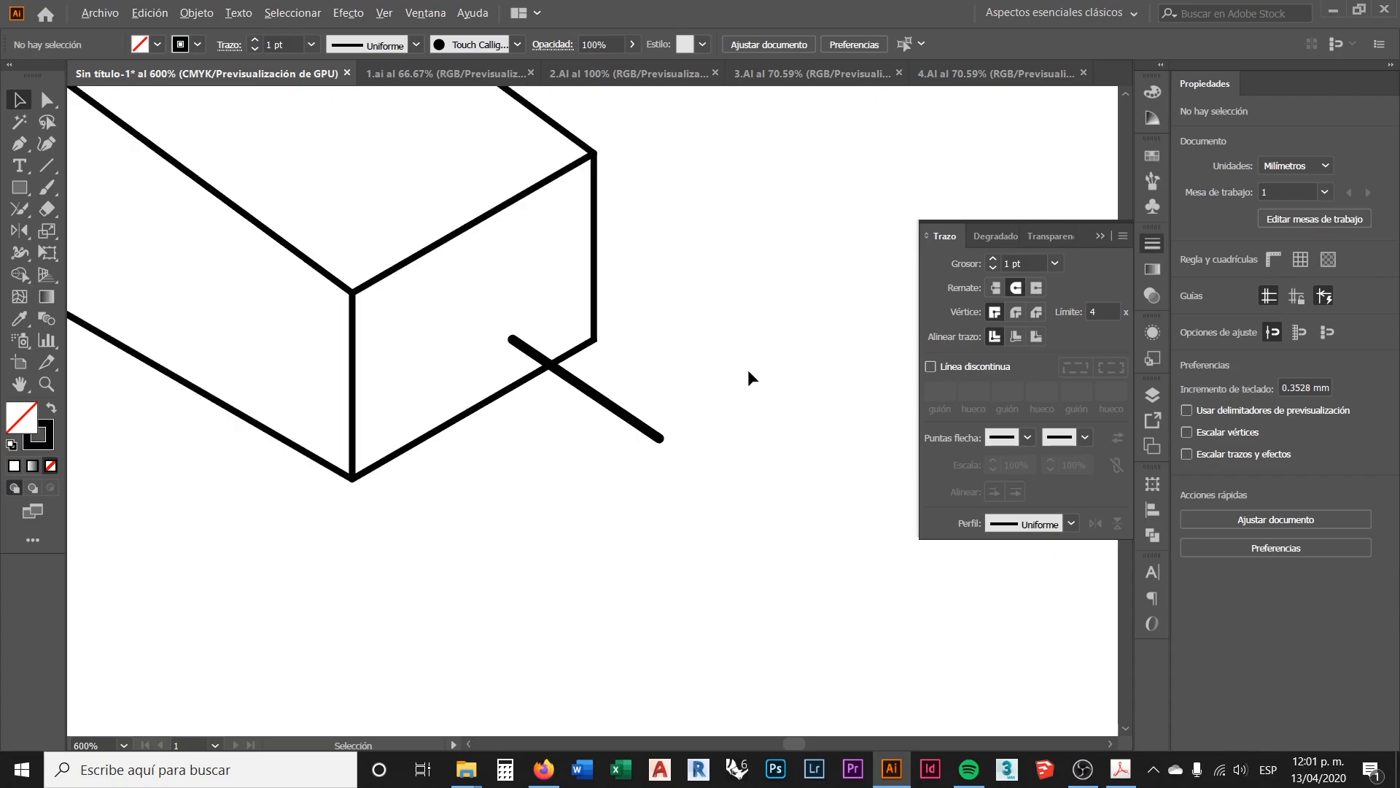
pyautogui.click(1117, 771)
pyautogui.click(1117, 772)
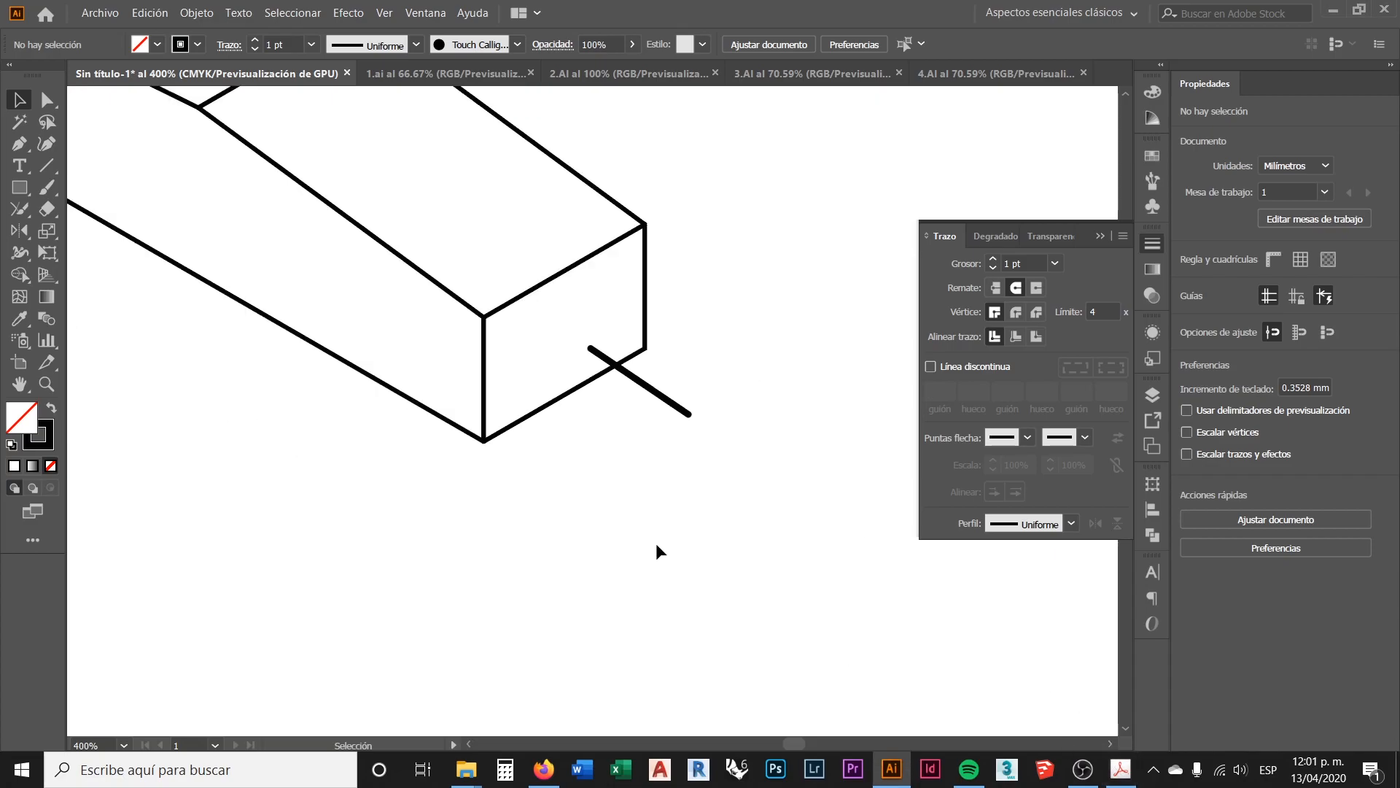
pyautogui.scroll(-1, 709, 416)
pyautogui.scroll(-1, 636, 405)
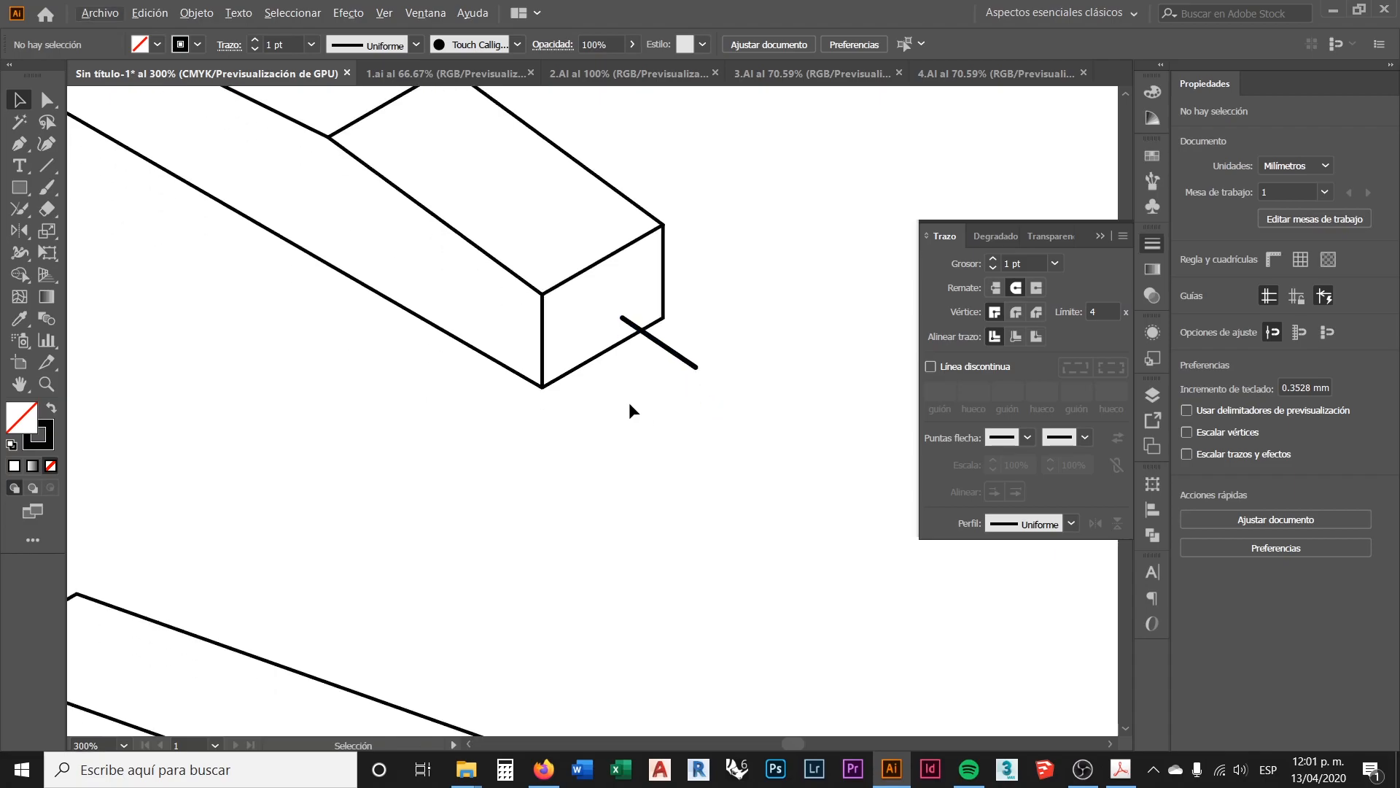
pyautogui.click(47, 165)
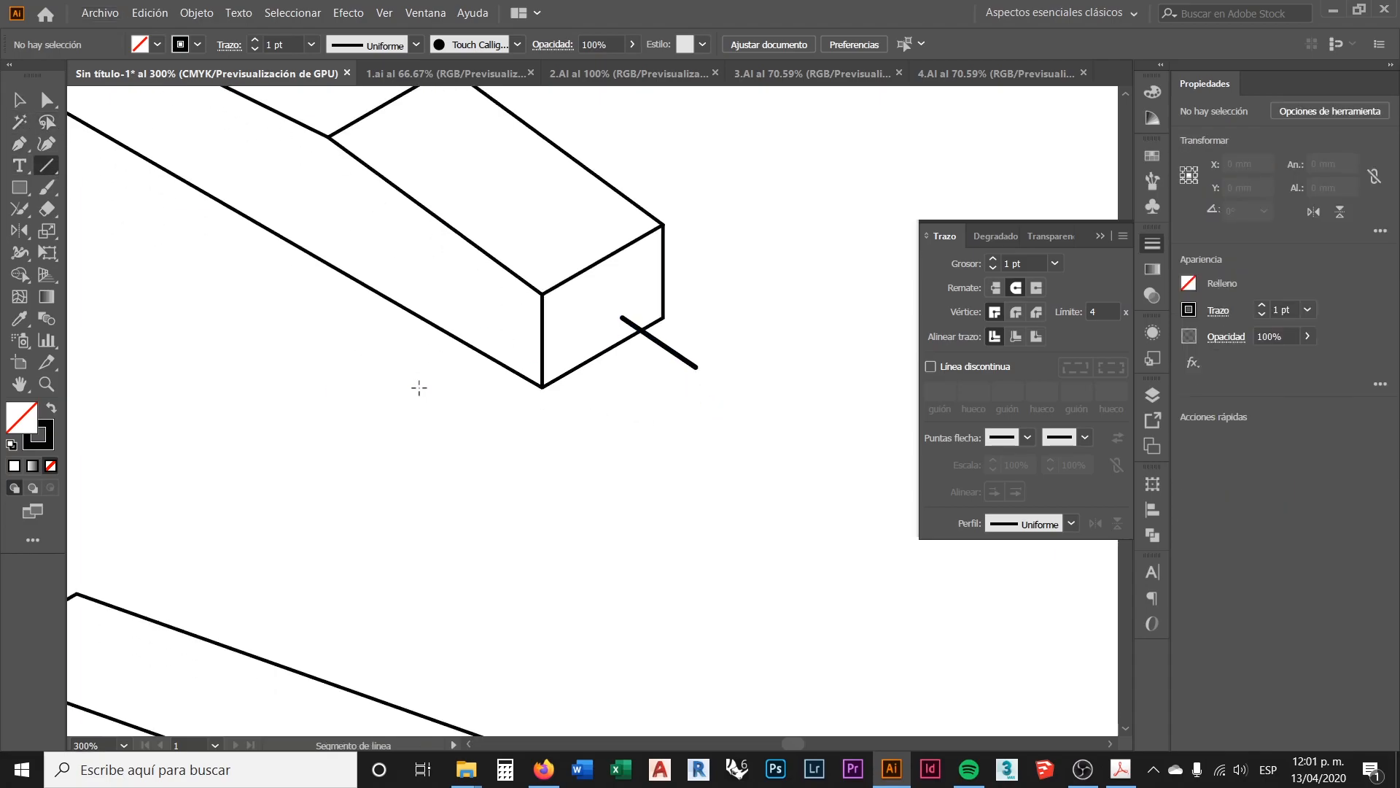
pyautogui.moveTo(459, 370); pyautogui.dragTo(460, 493)
pyautogui.press('v')
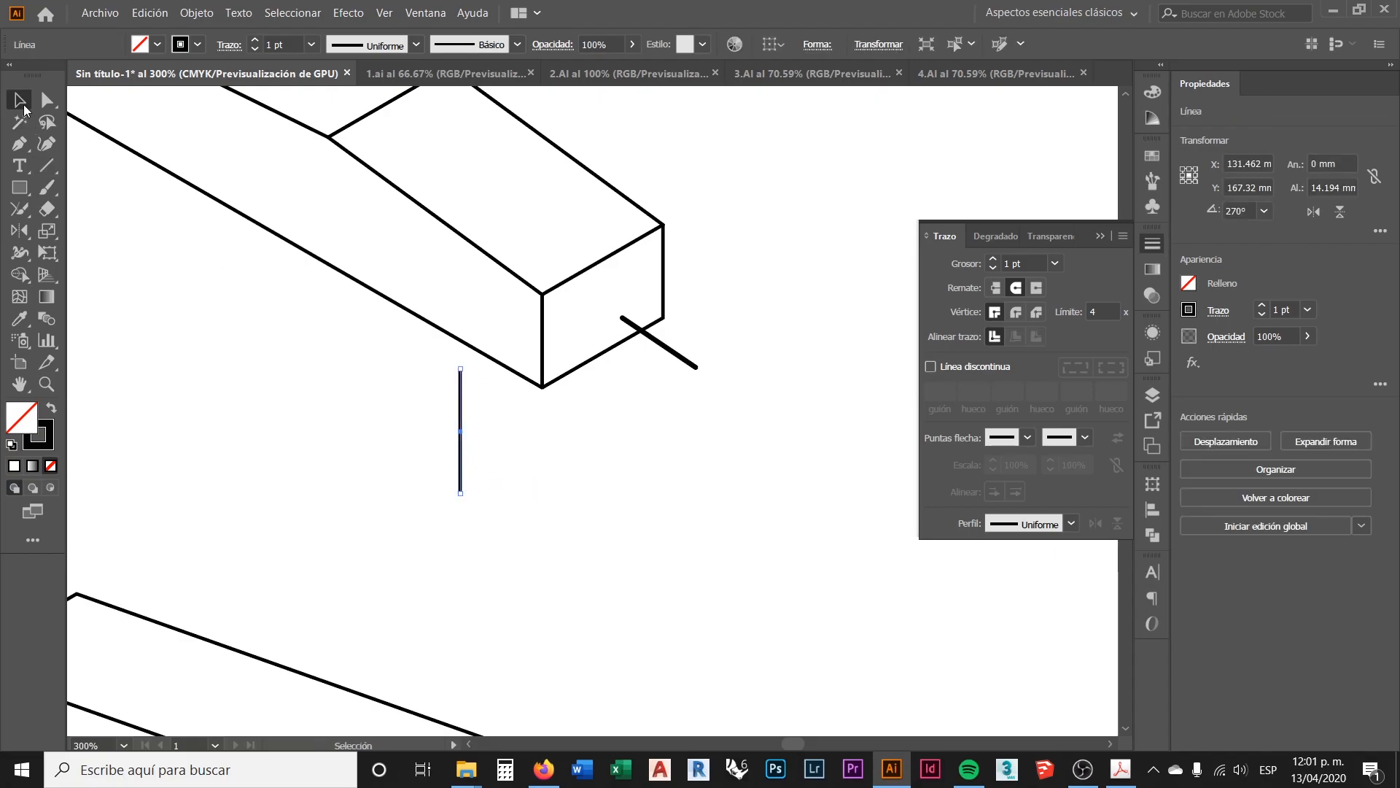
# Step: Set the new vertical line's stroke weight to 1.5 pt
pyautogui.moveTo(1030, 260); pyautogui.dragTo(929, 259)
pyautogui.write('1.5')
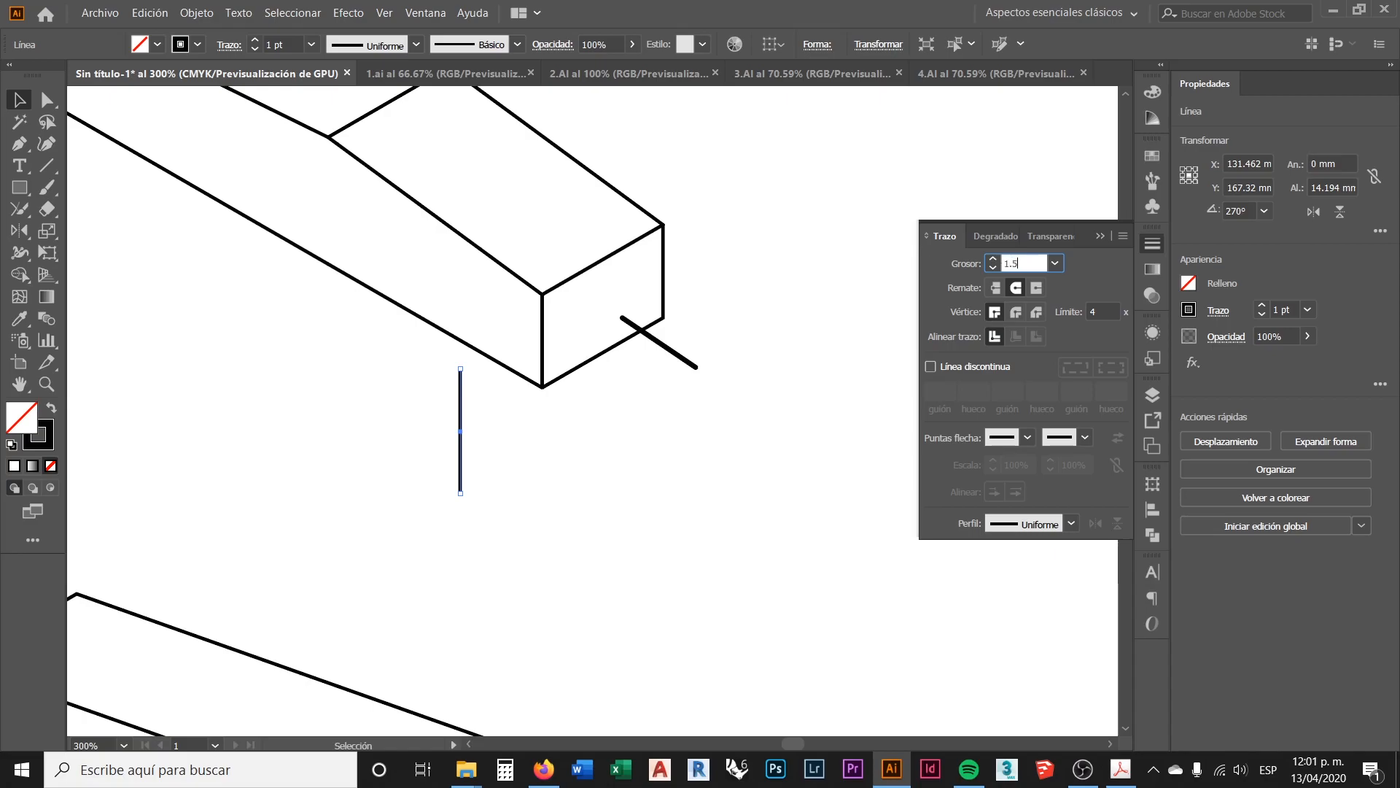
pyautogui.press('Return')
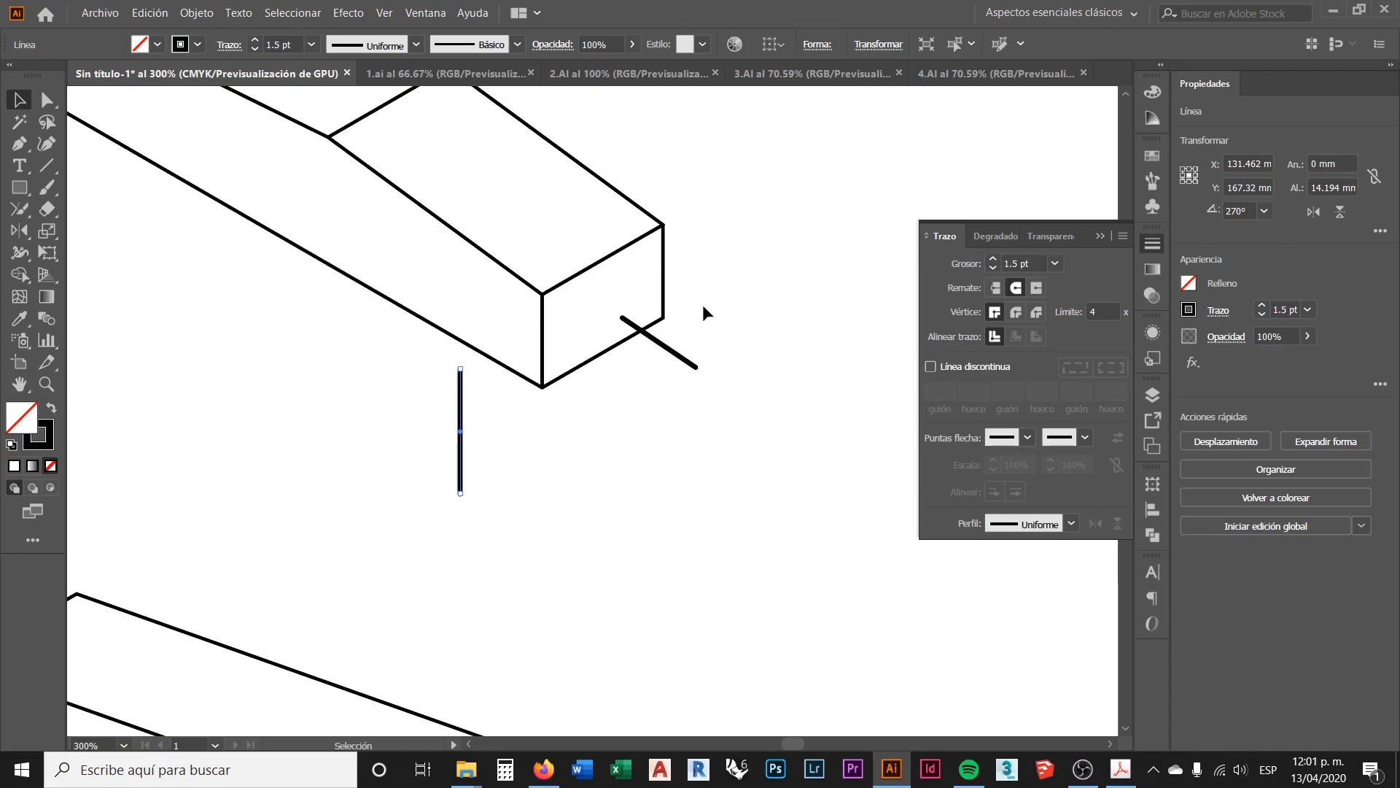
# Step: Make the vertical line dashed, with 5 pt dashes and 10 pt gaps
pyautogui.click(929, 367)
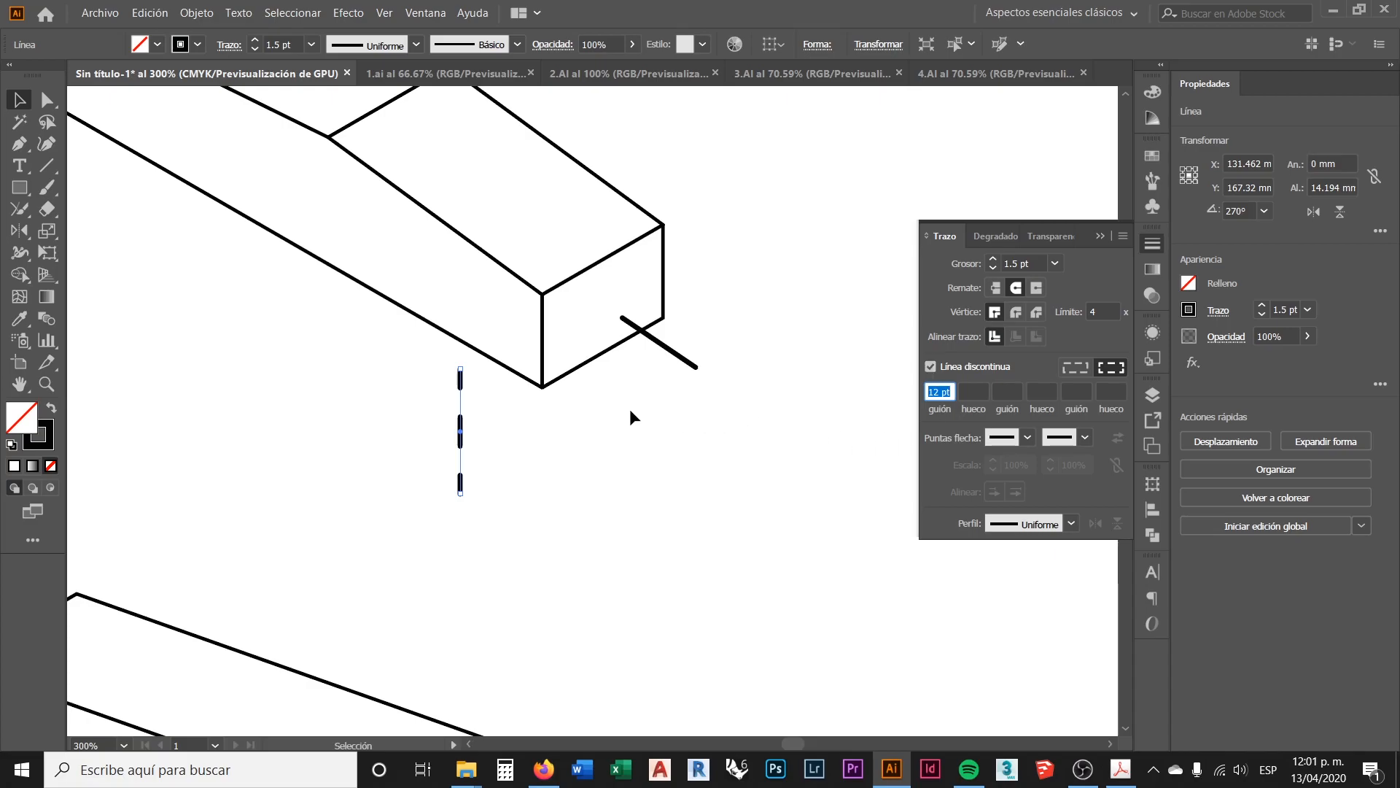
pyautogui.keyDown('alt'); pyautogui.scroll(1, 591, 423); pyautogui.keyUp('alt')
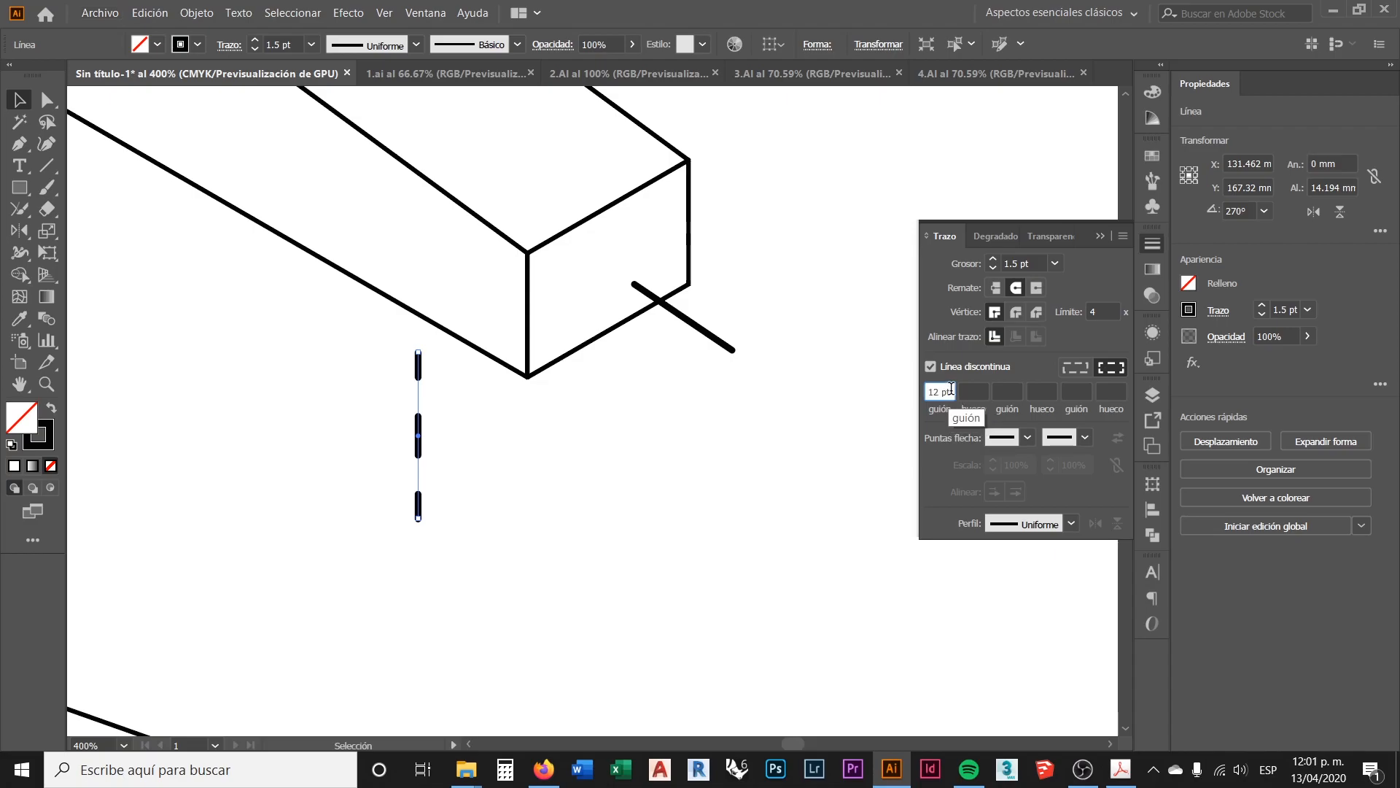
pyautogui.write('5')
pyautogui.press('Tab')
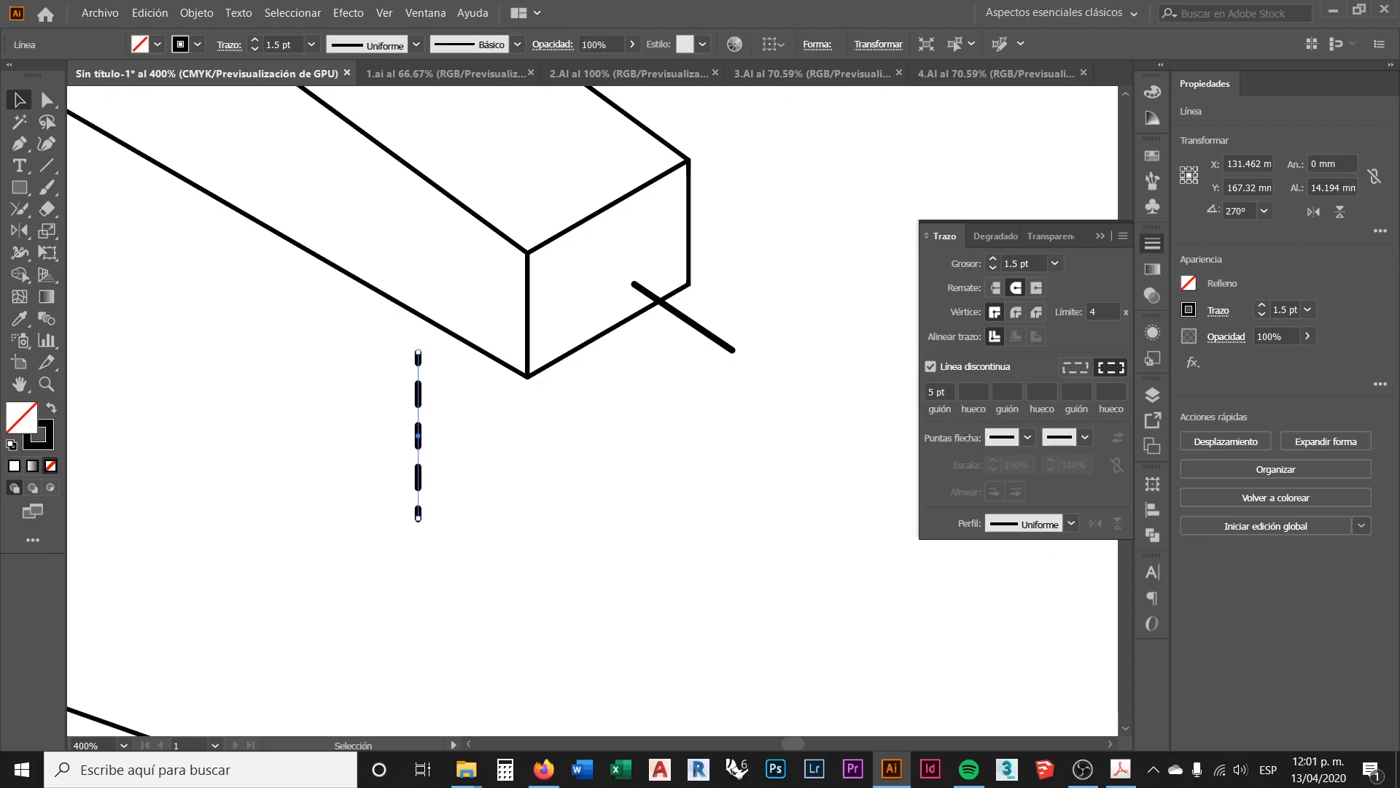
pyautogui.click(925, 394)
pyautogui.click(973, 391)
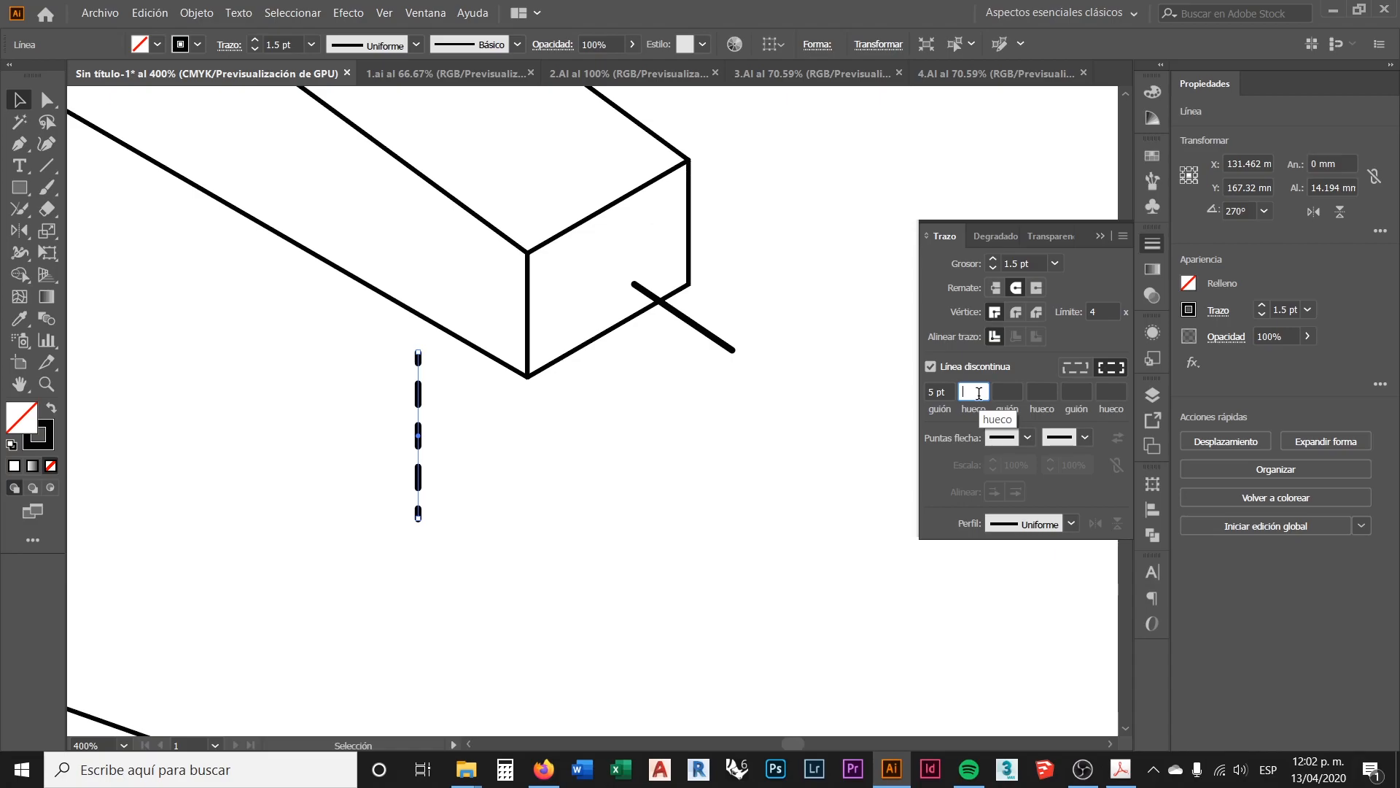
pyautogui.write('0')
pyautogui.press('Return')
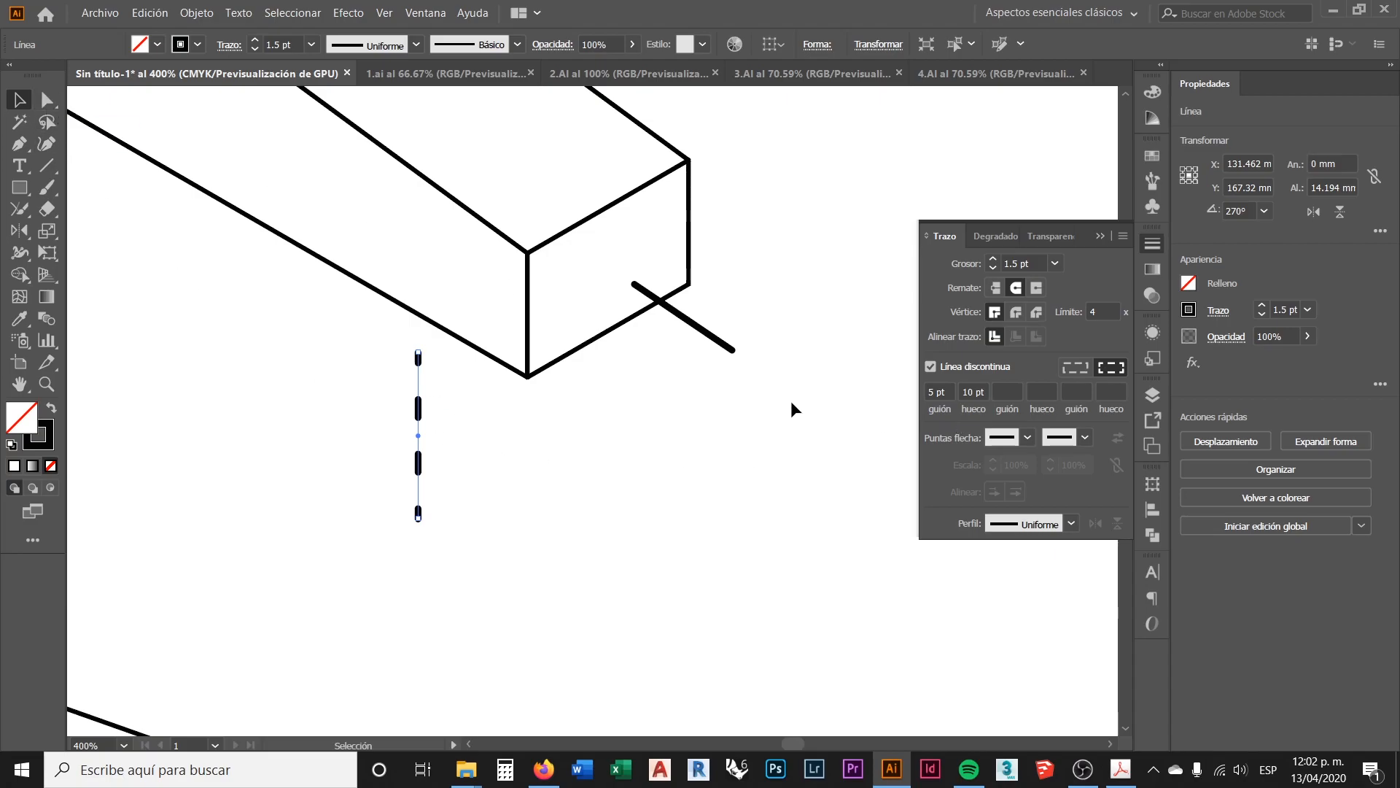
# Step: Lengthen the dashed line by moving its lower endpoint straight down to about Y 186 mm
pyautogui.click(47, 100)
pyautogui.scroll(-1, 370, 423)
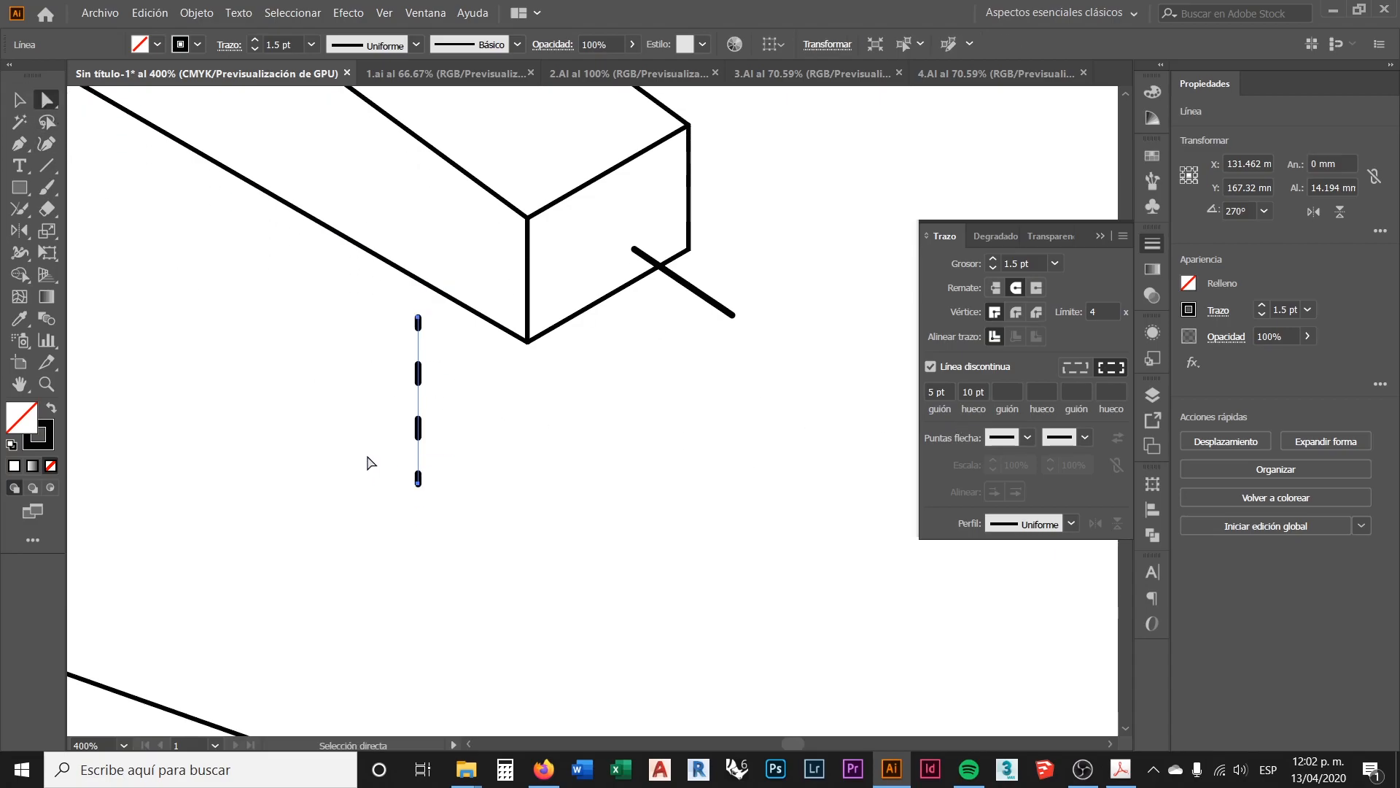
pyautogui.click(419, 480)
pyautogui.moveTo(422, 482); pyautogui.dragTo(418, 614)
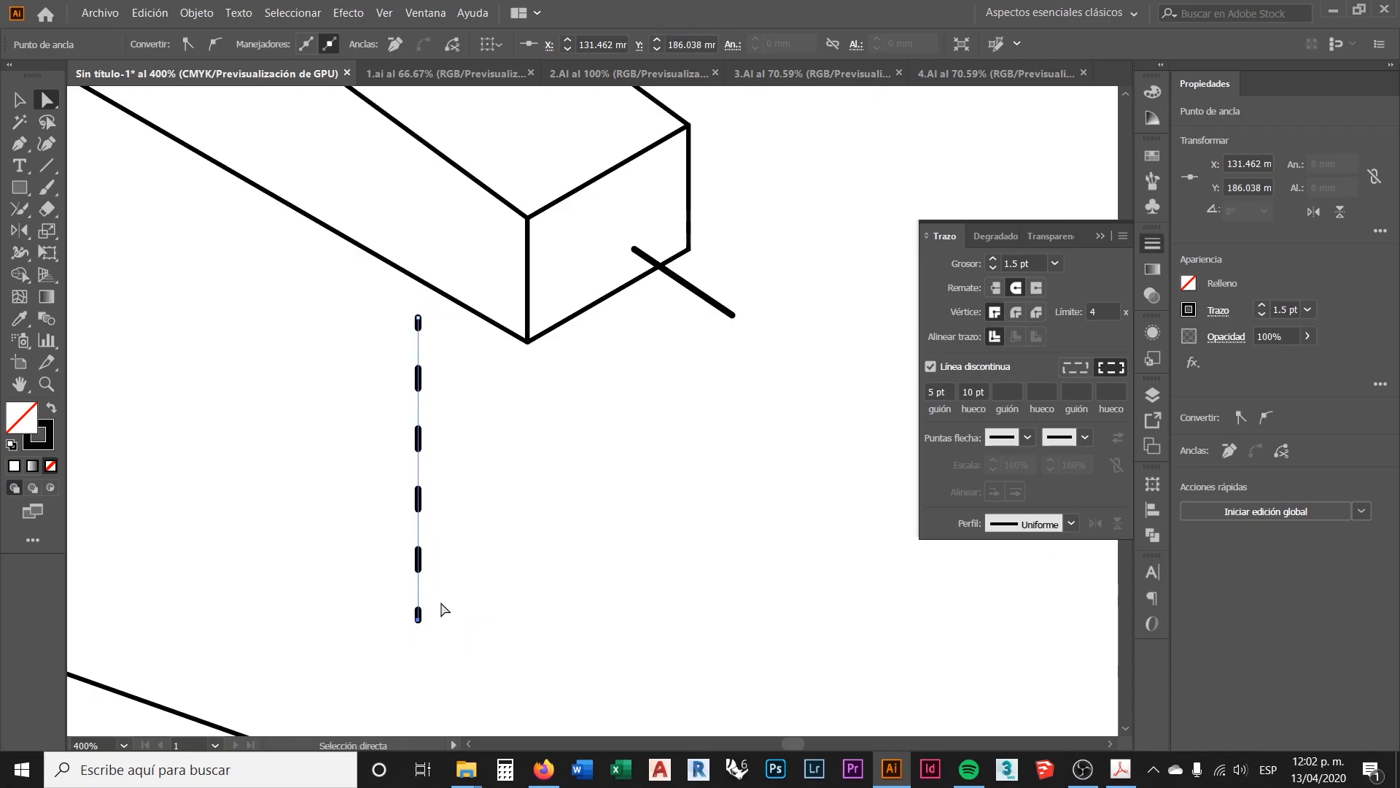
# Step: Set the vertical line's dash pattern to a 2 pt dash, 10 pt gap and 2 pt second dash
pyautogui.doubleClick(950, 387)
pyautogui.write('2')
pyautogui.press('Return')
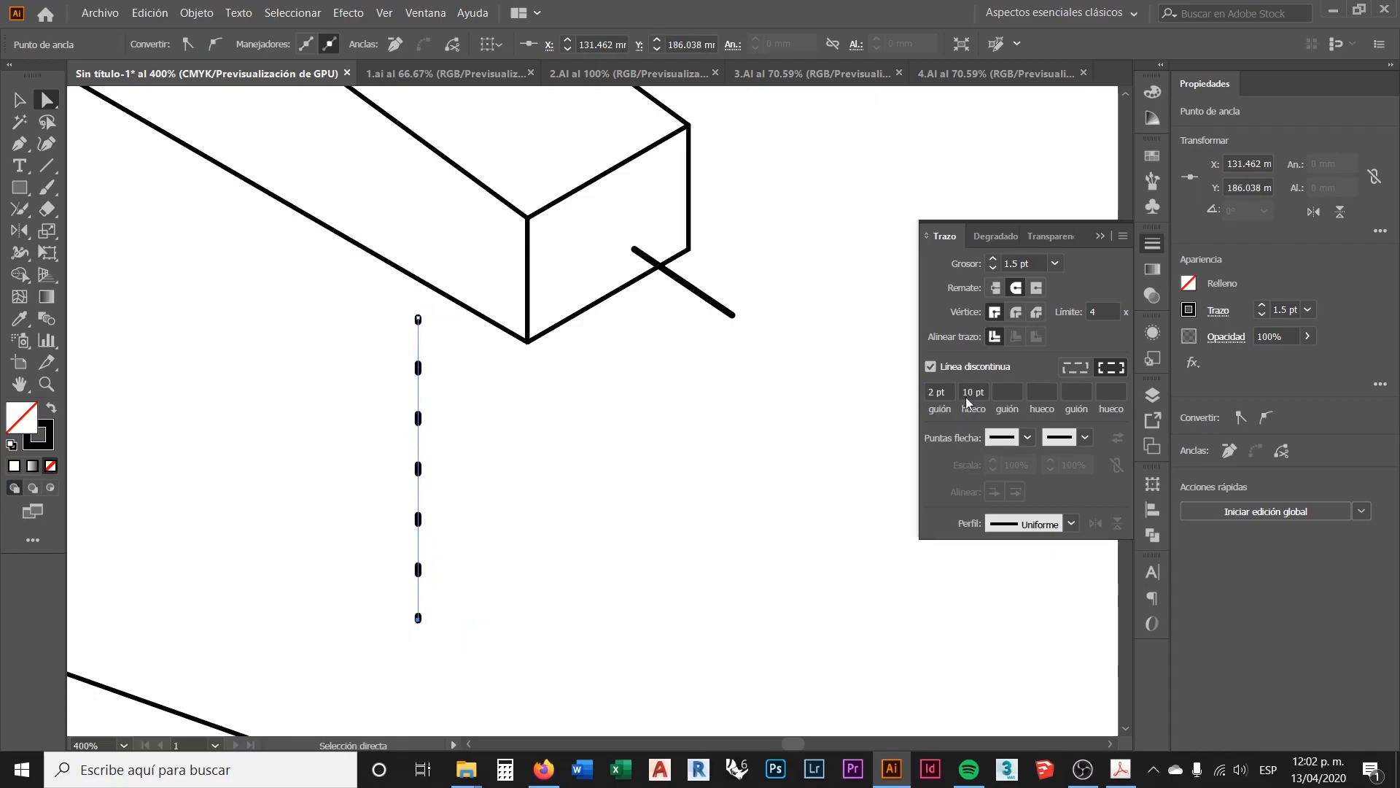
pyautogui.click(1012, 389)
pyautogui.write('2')
pyautogui.press('Return')
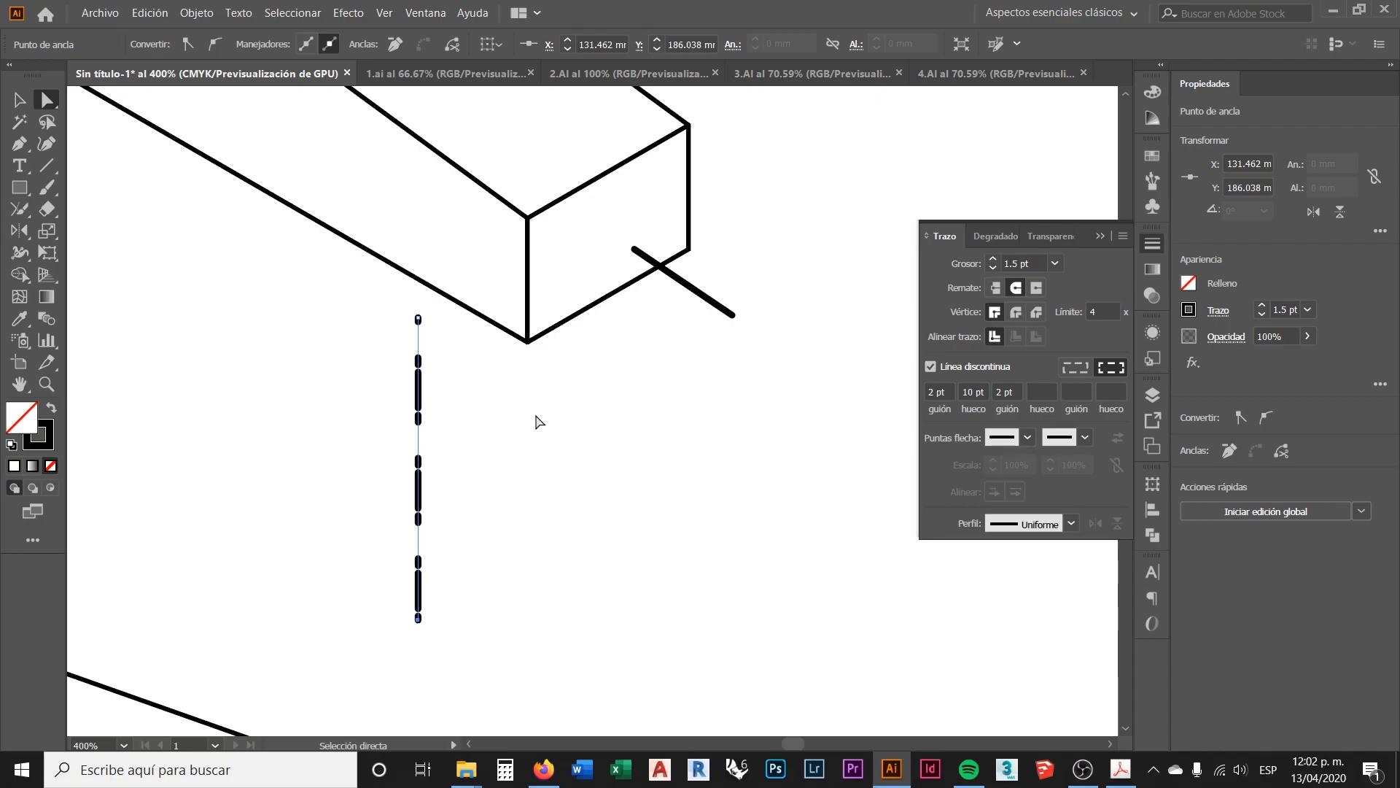
pyautogui.click(502, 446)
pyautogui.scroll(1, 445, 472)
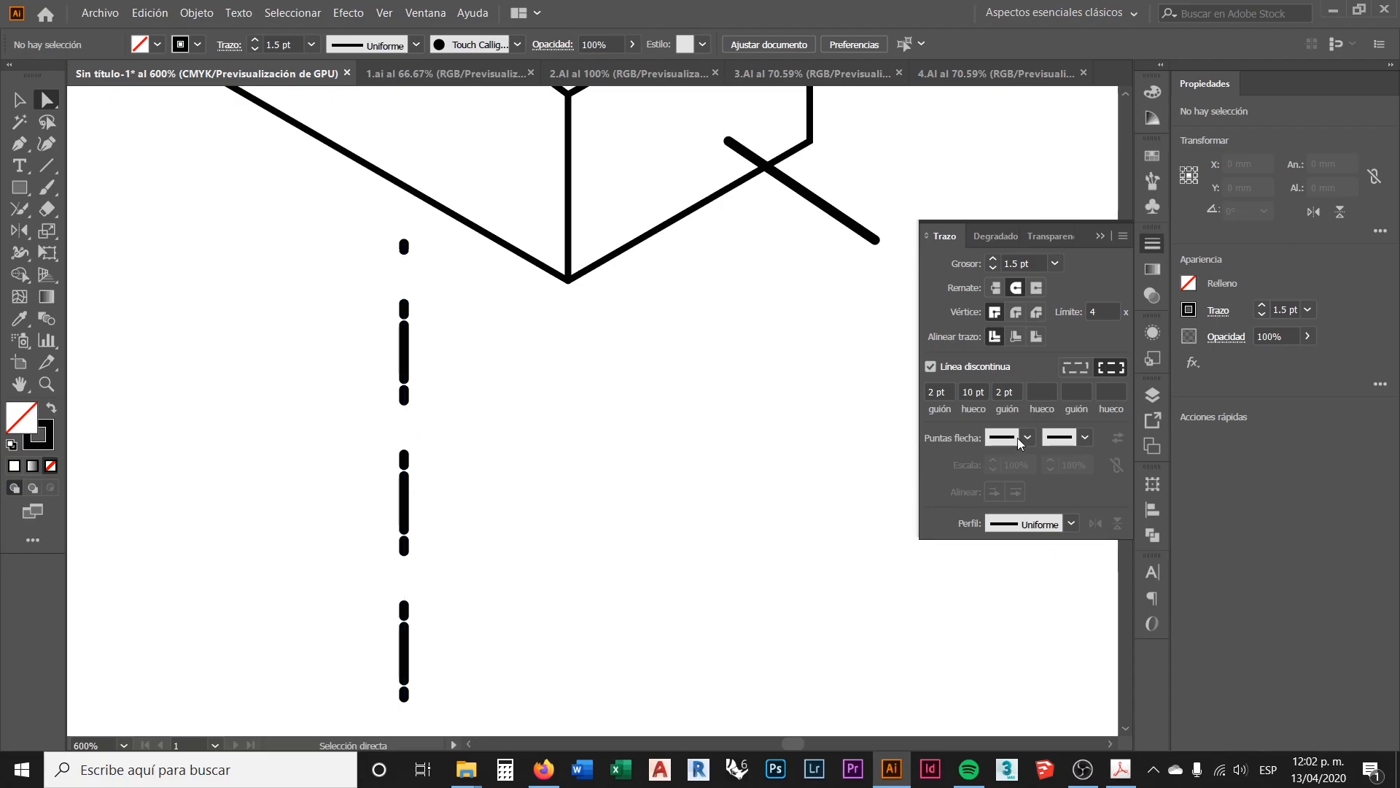
# Step: Clear the second dash and the gap values of the vertical line, leaving only the 2 pt dash
pyautogui.click(1013, 392)
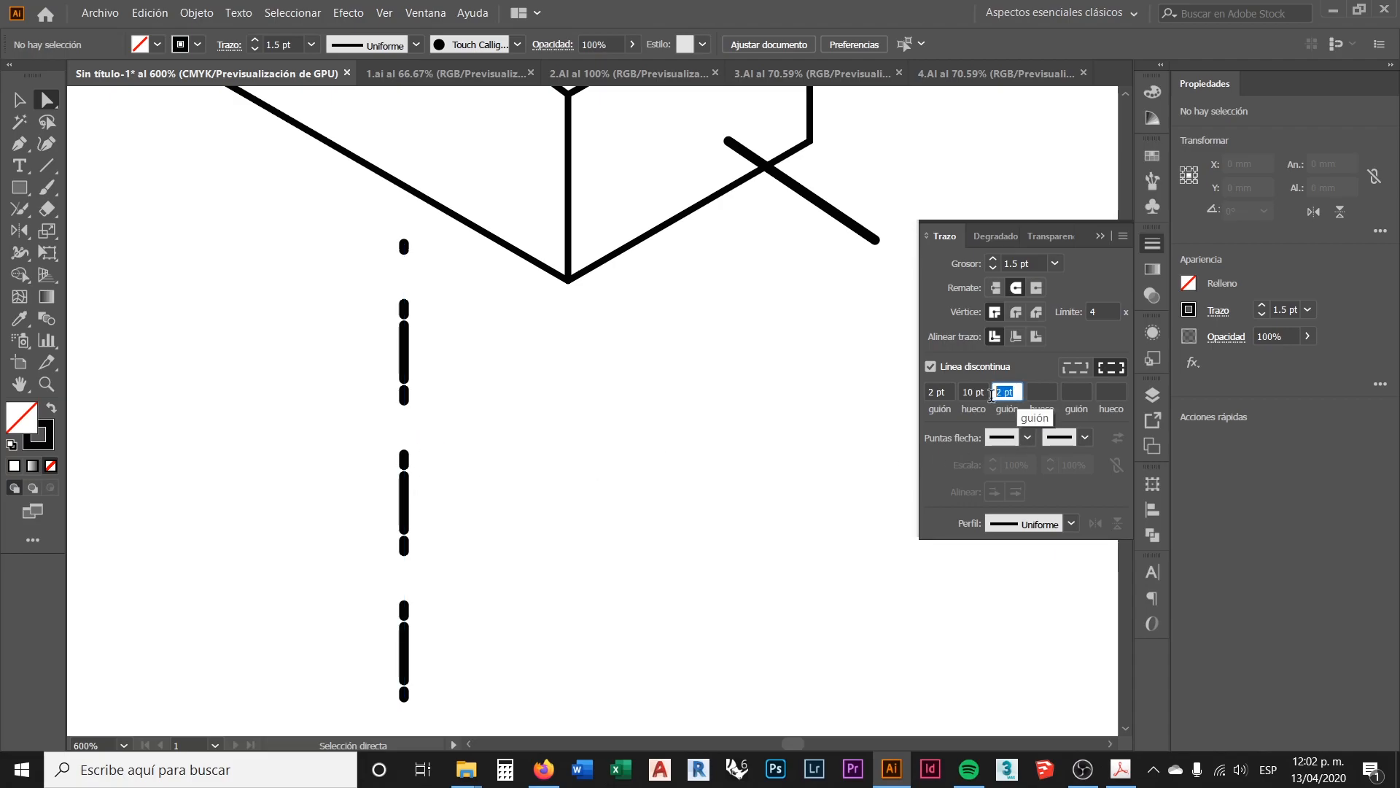
pyautogui.press('BackSpace')
pyautogui.hotkey('shift', 'Tab')
pyautogui.press('BackSpace')
pyautogui.hotkey('shift', 'Tab')
pyautogui.click(404, 398)
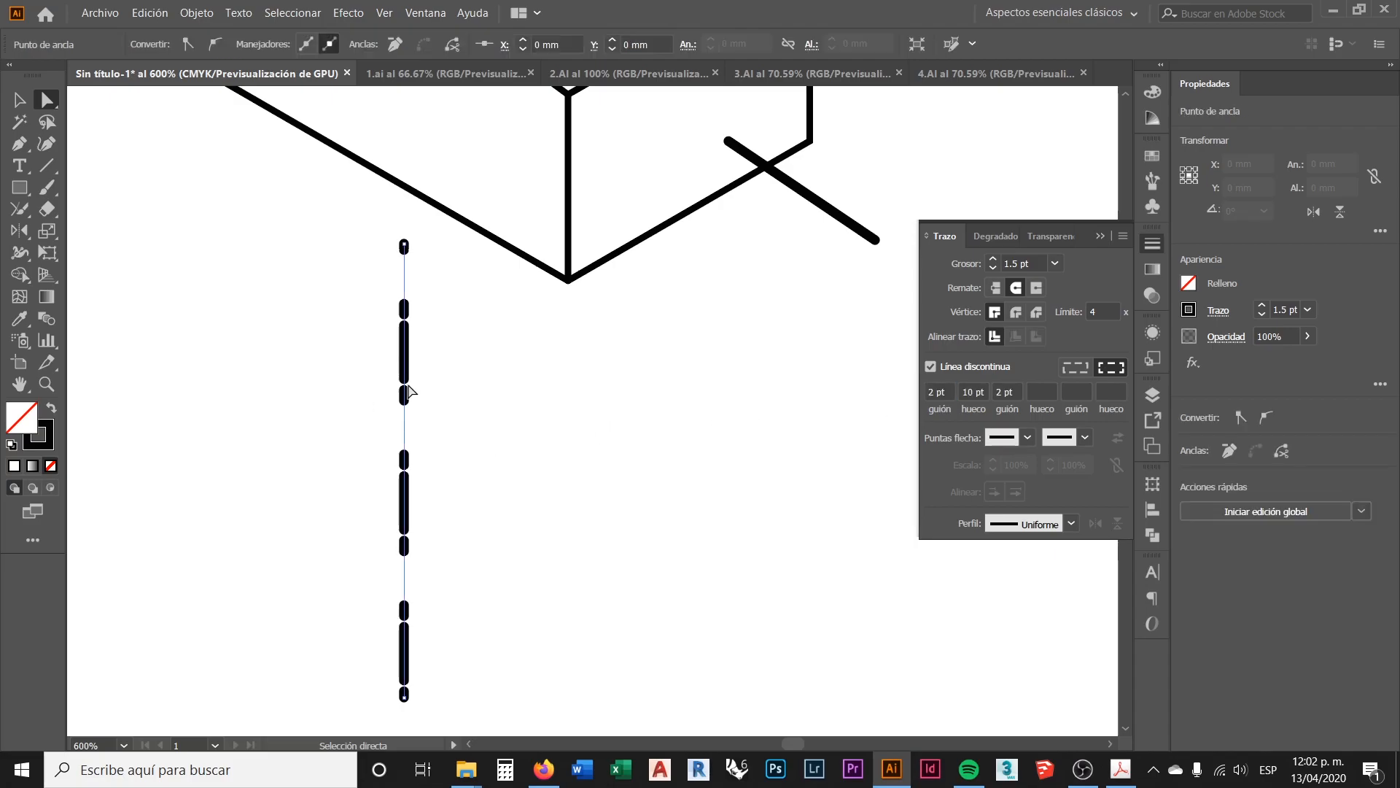
pyautogui.click(1010, 392)
pyautogui.press('BackSpace')
pyautogui.moveTo(983, 391); pyautogui.dragTo(934, 392)
pyautogui.press('BackSpace')
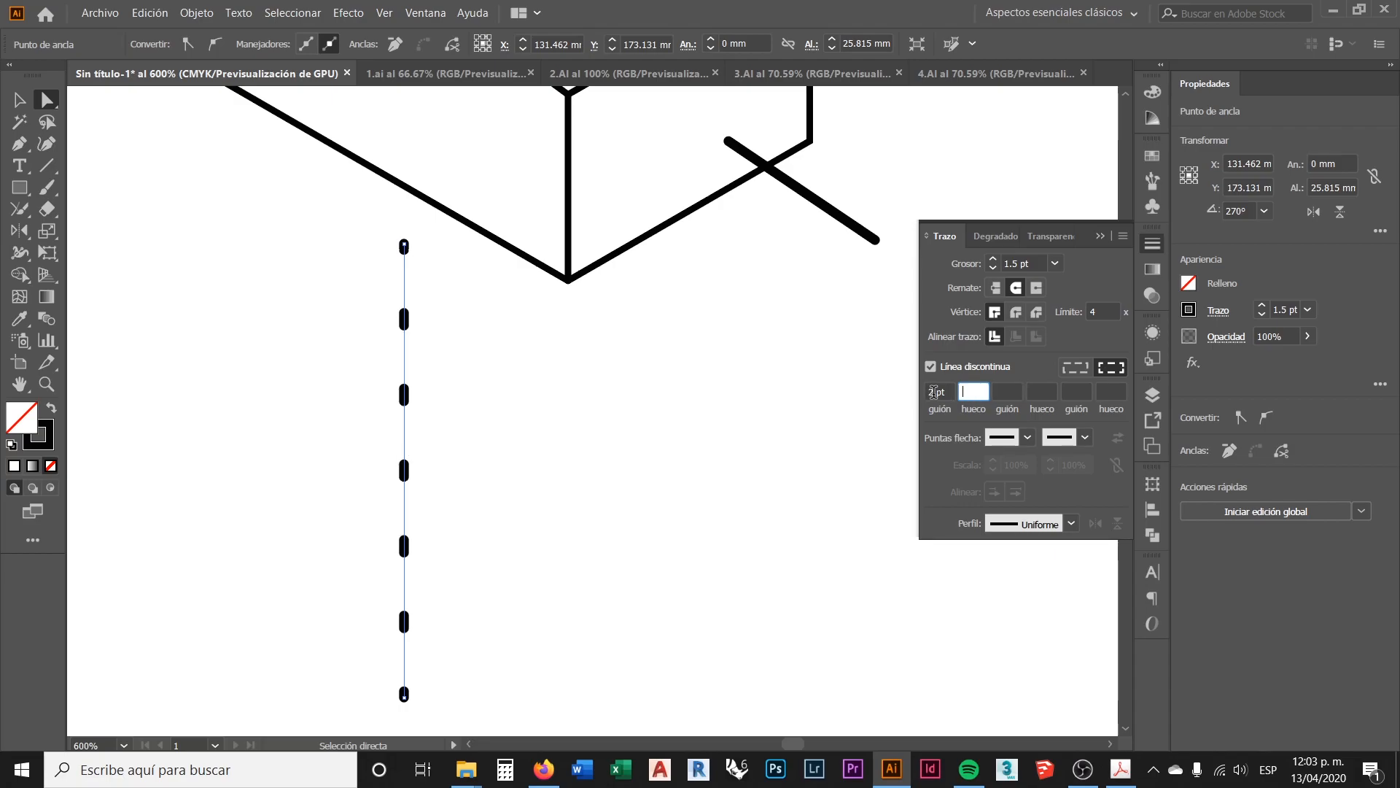
pyautogui.press('Return')
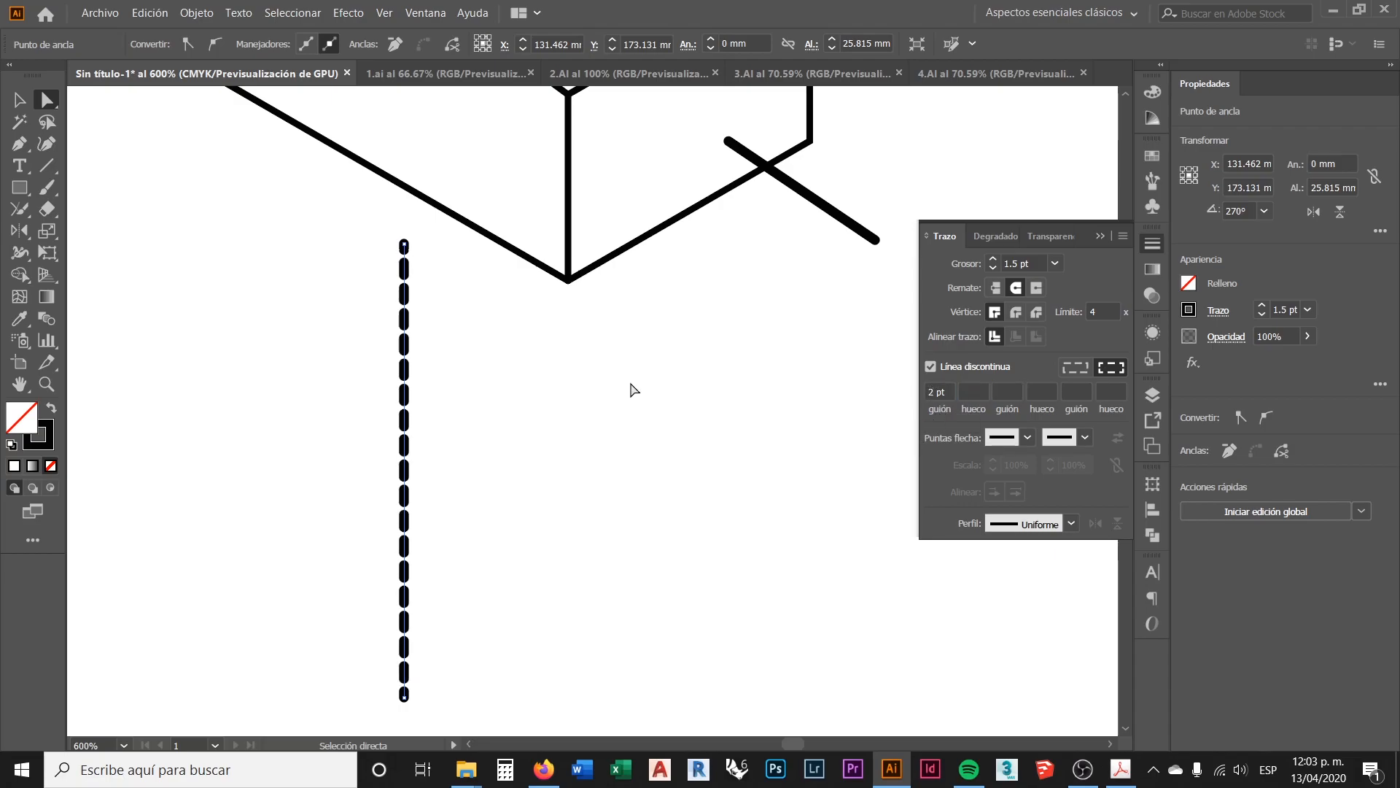
pyautogui.click(482, 407)
pyautogui.scroll(-3, 461, 408)
pyautogui.scroll(2, 461, 428)
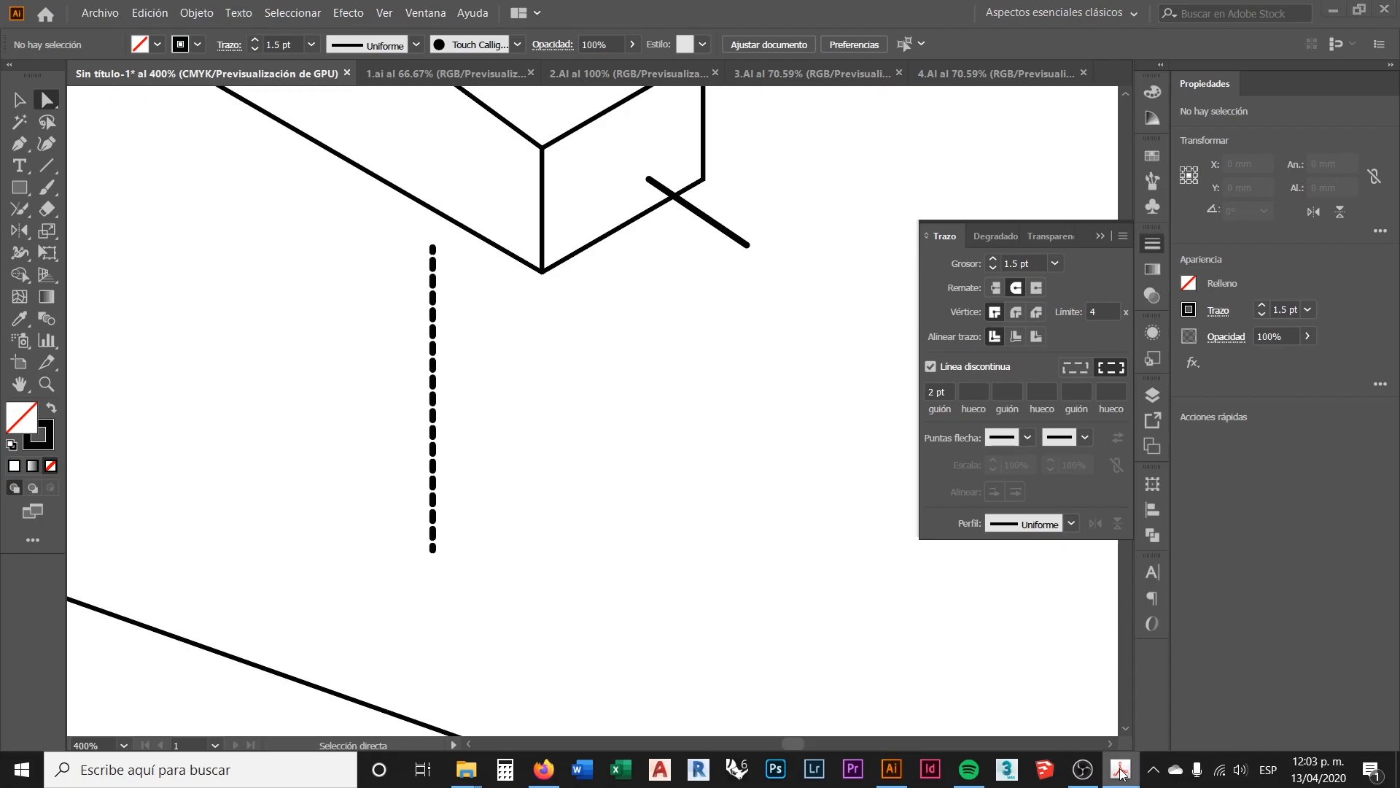
# Step: Set the vertical line's dash to 5 pt and shorten the line by moving its lower endpoint straight up to about Y 173 mm
pyautogui.moveTo(578, 497); pyautogui.dragTo(369, 386)
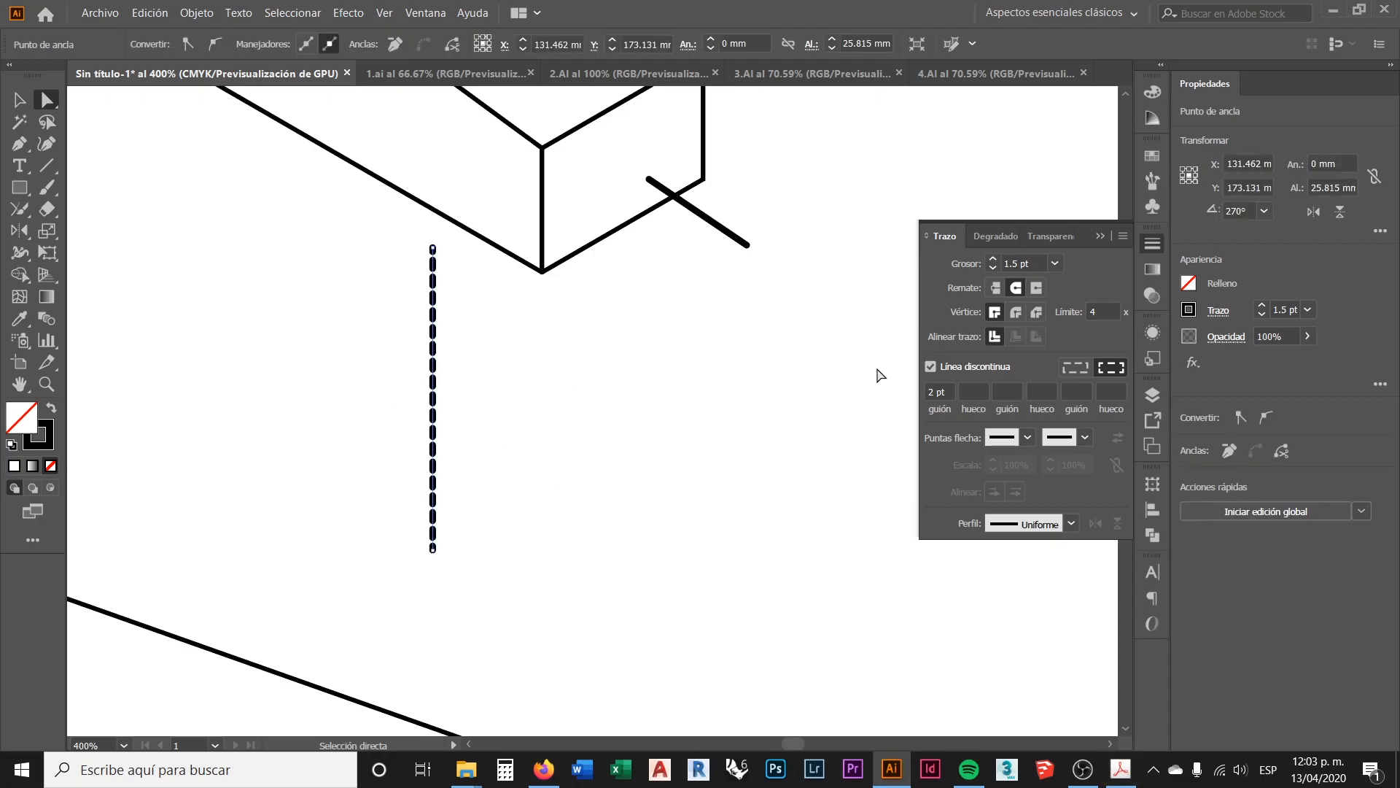
pyautogui.doubleClick(948, 393)
pyautogui.write('5')
pyautogui.press('Return')
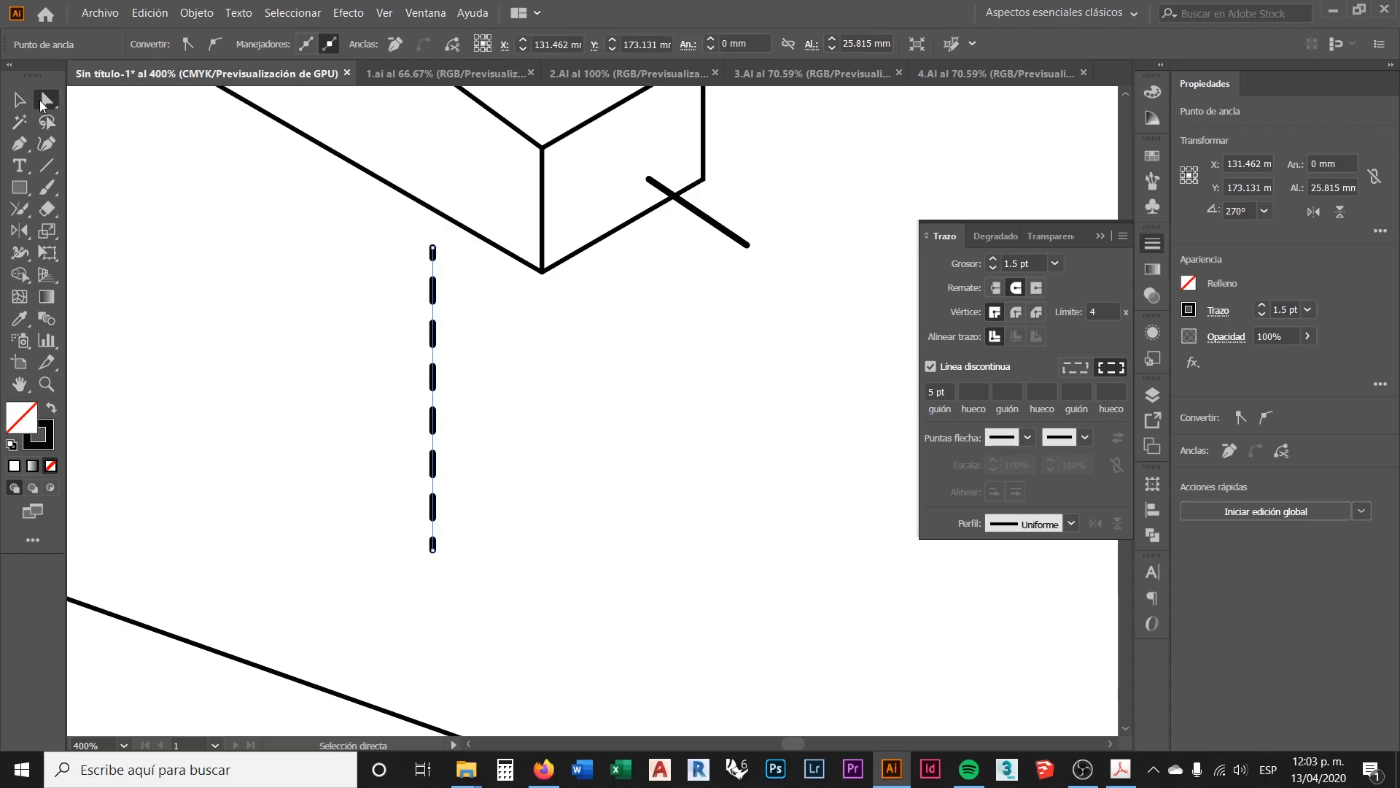
pyautogui.moveTo(432, 545); pyautogui.dragTo(432, 394)
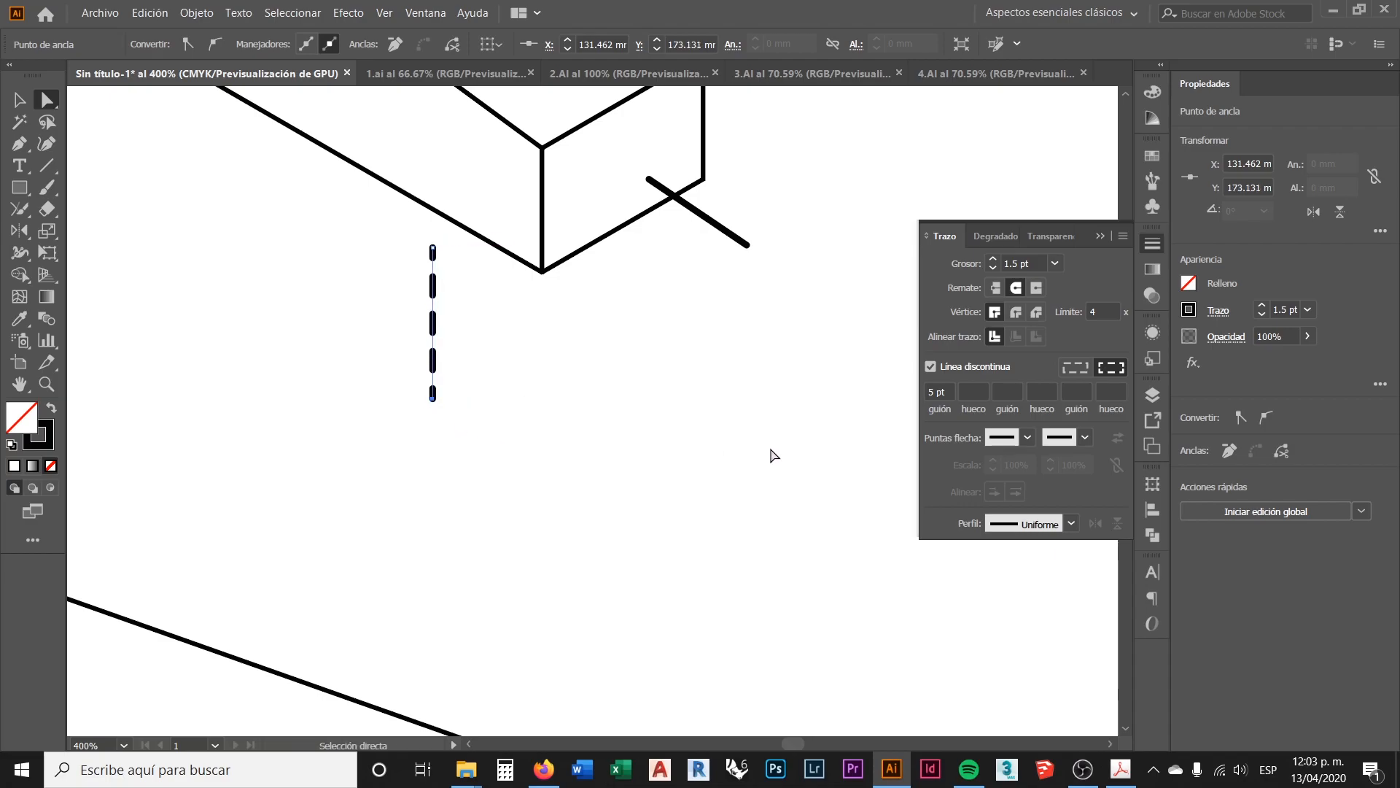
# Step: Apply the Flecha 11 arrowhead to the vertical dashed line and swap it to the line's lower end
pyautogui.click(1029, 438)
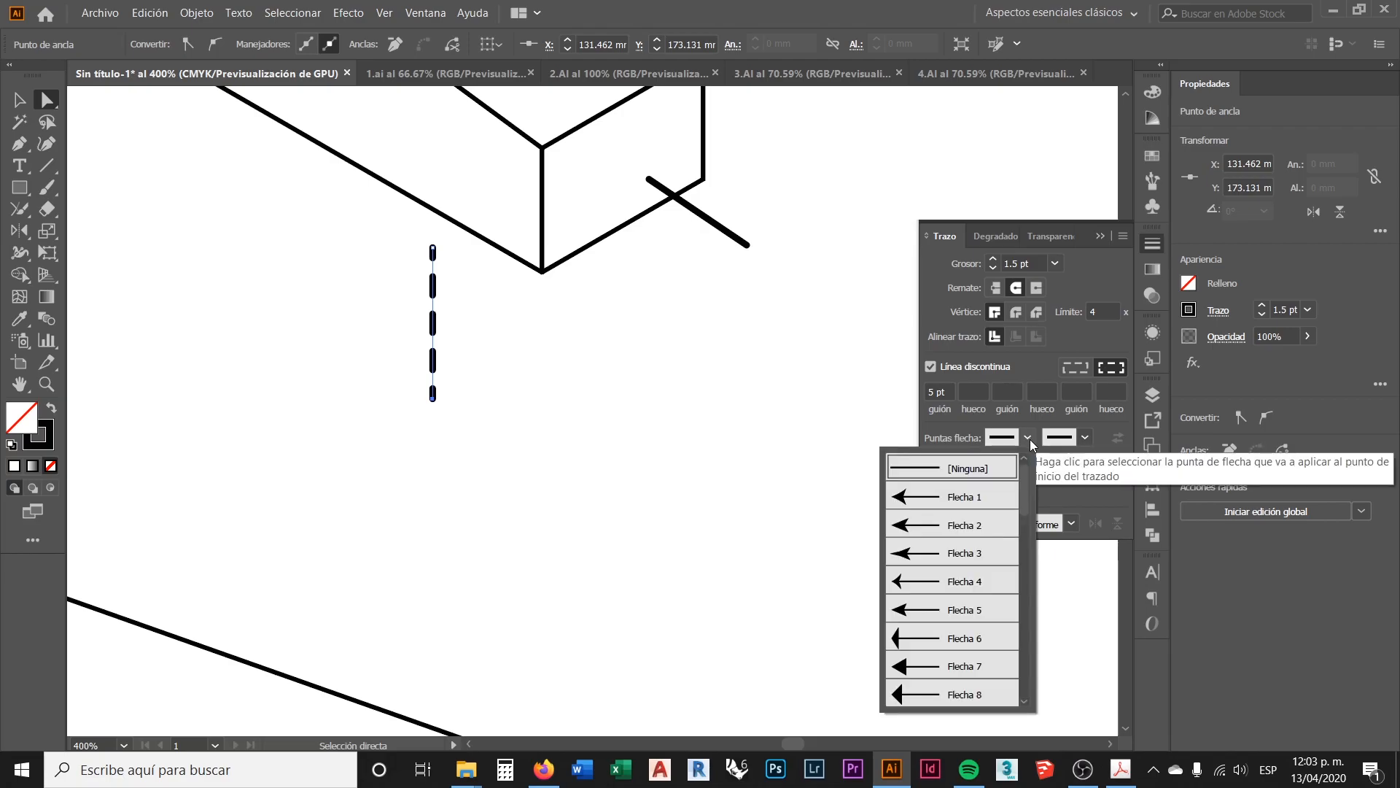
pyautogui.click(1030, 439)
pyautogui.click(1029, 439)
pyautogui.moveTo(1025, 496)
pyautogui.mouseDown()
pyautogui.moveTo(1031, 671)
pyautogui.moveTo(1029, 477)
pyautogui.mouseUp()
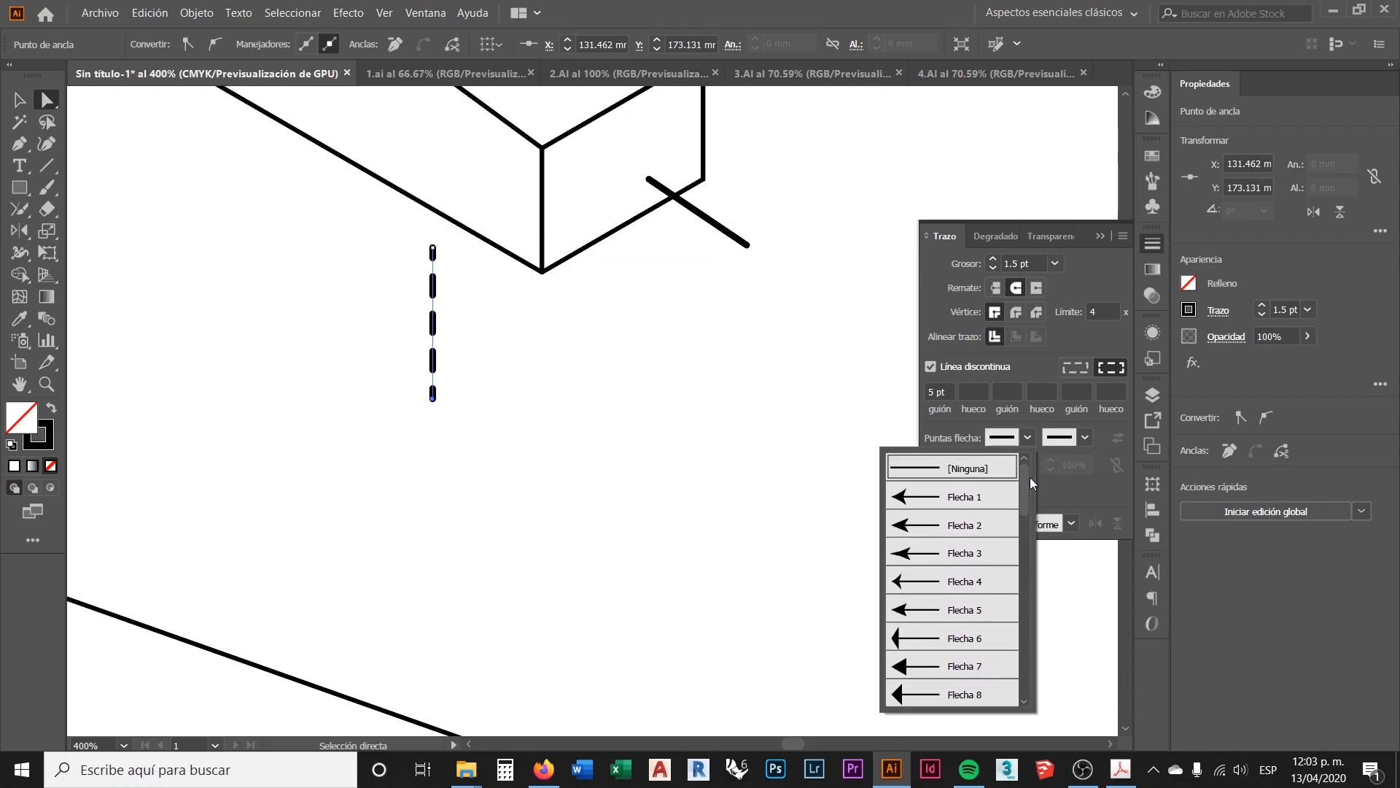
pyautogui.click(1121, 771)
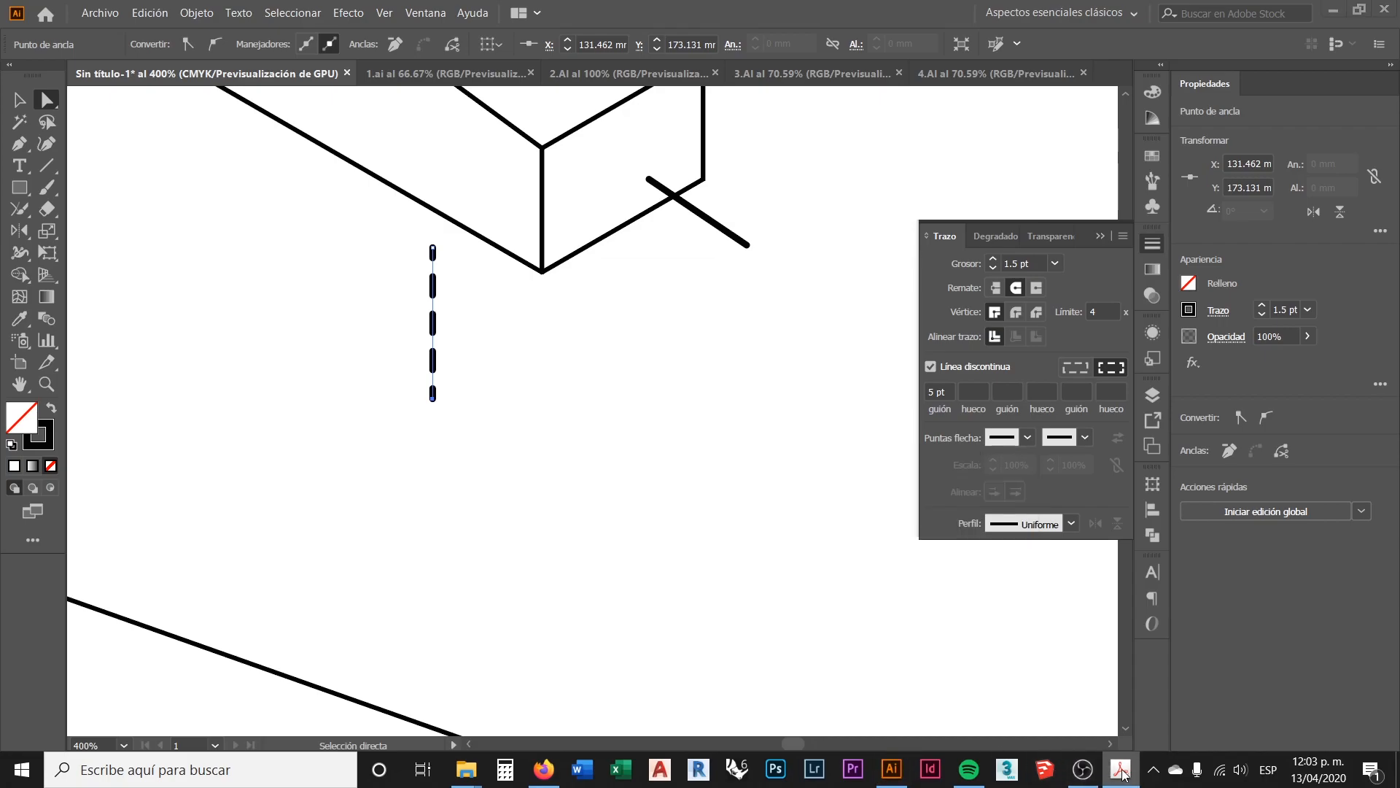
pyautogui.click(1026, 438)
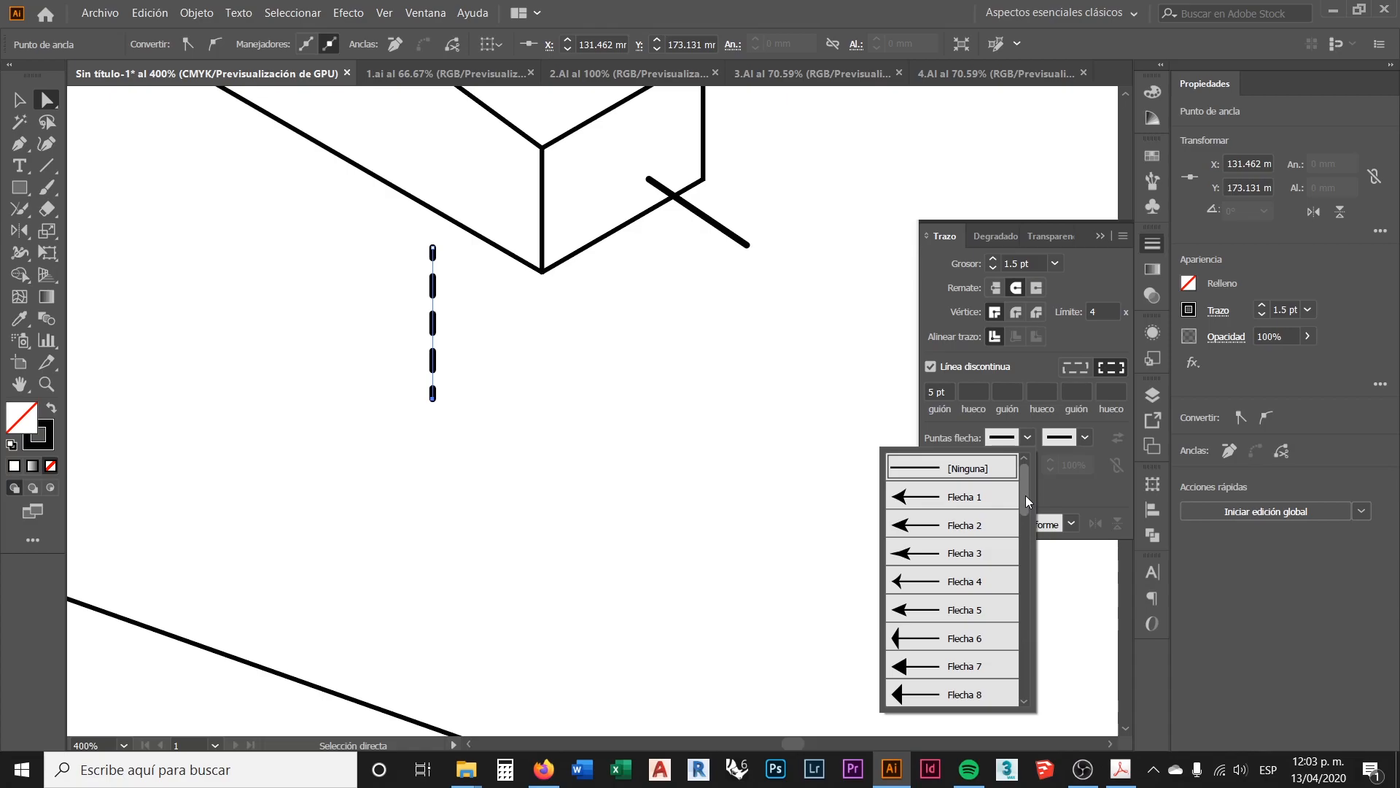
pyautogui.moveTo(1025, 496); pyautogui.dragTo(1021, 538)
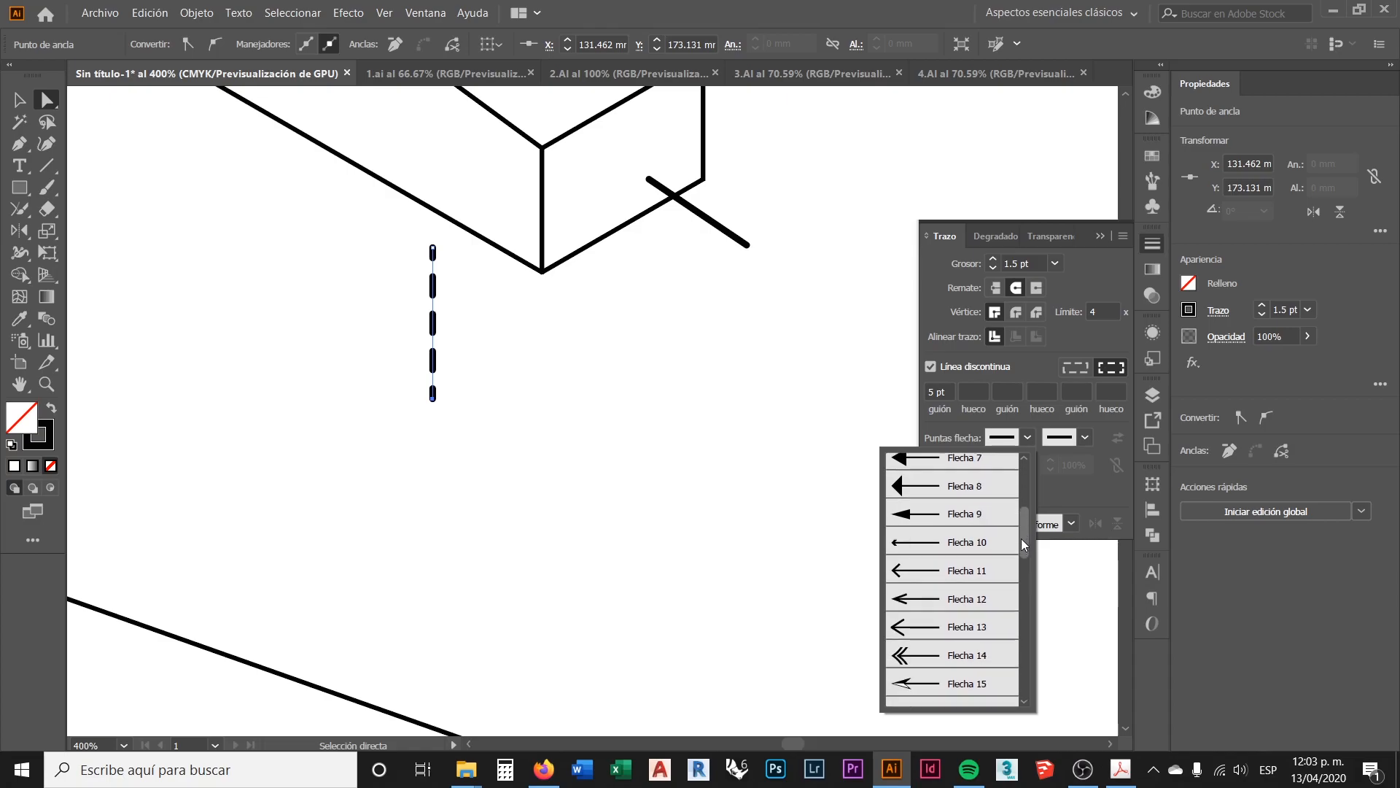
pyautogui.click(947, 564)
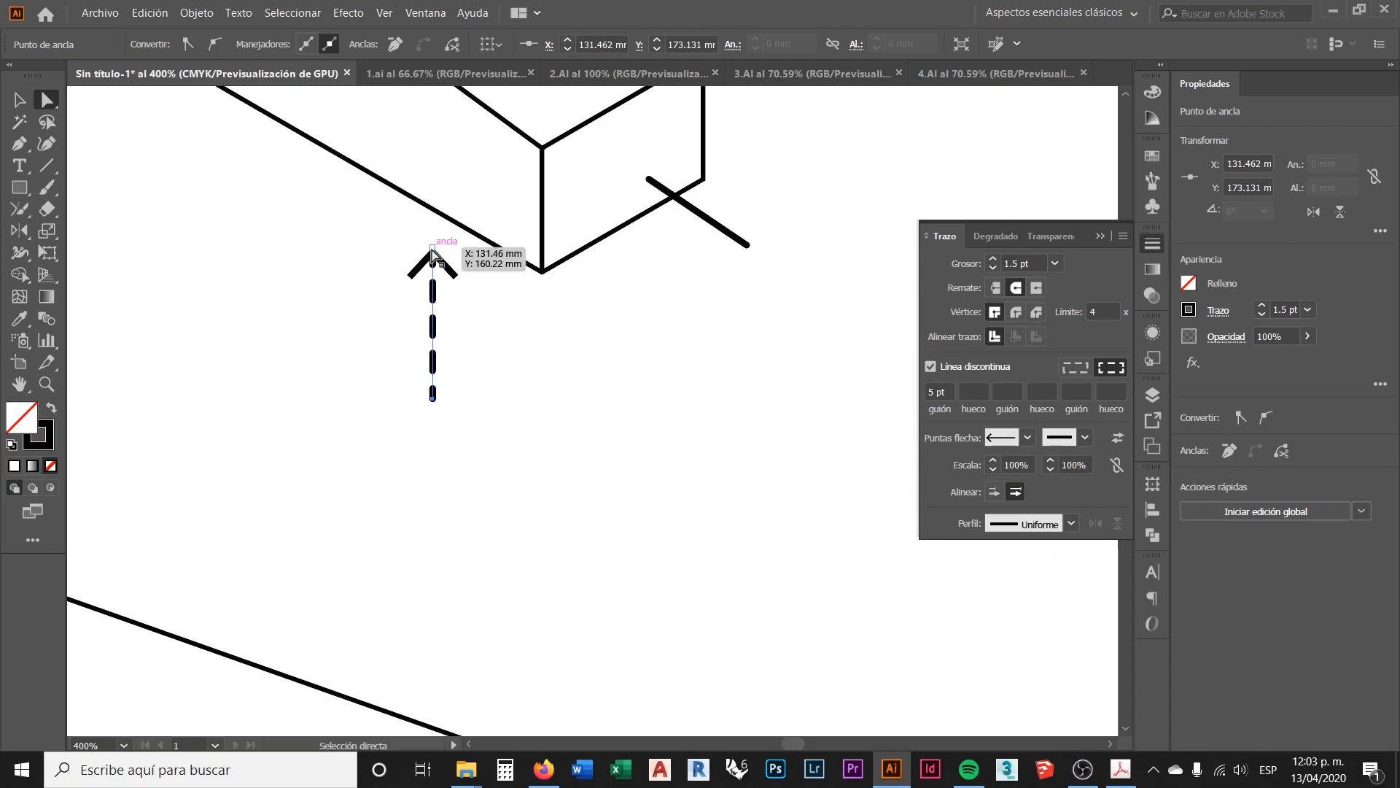
pyautogui.click(1117, 438)
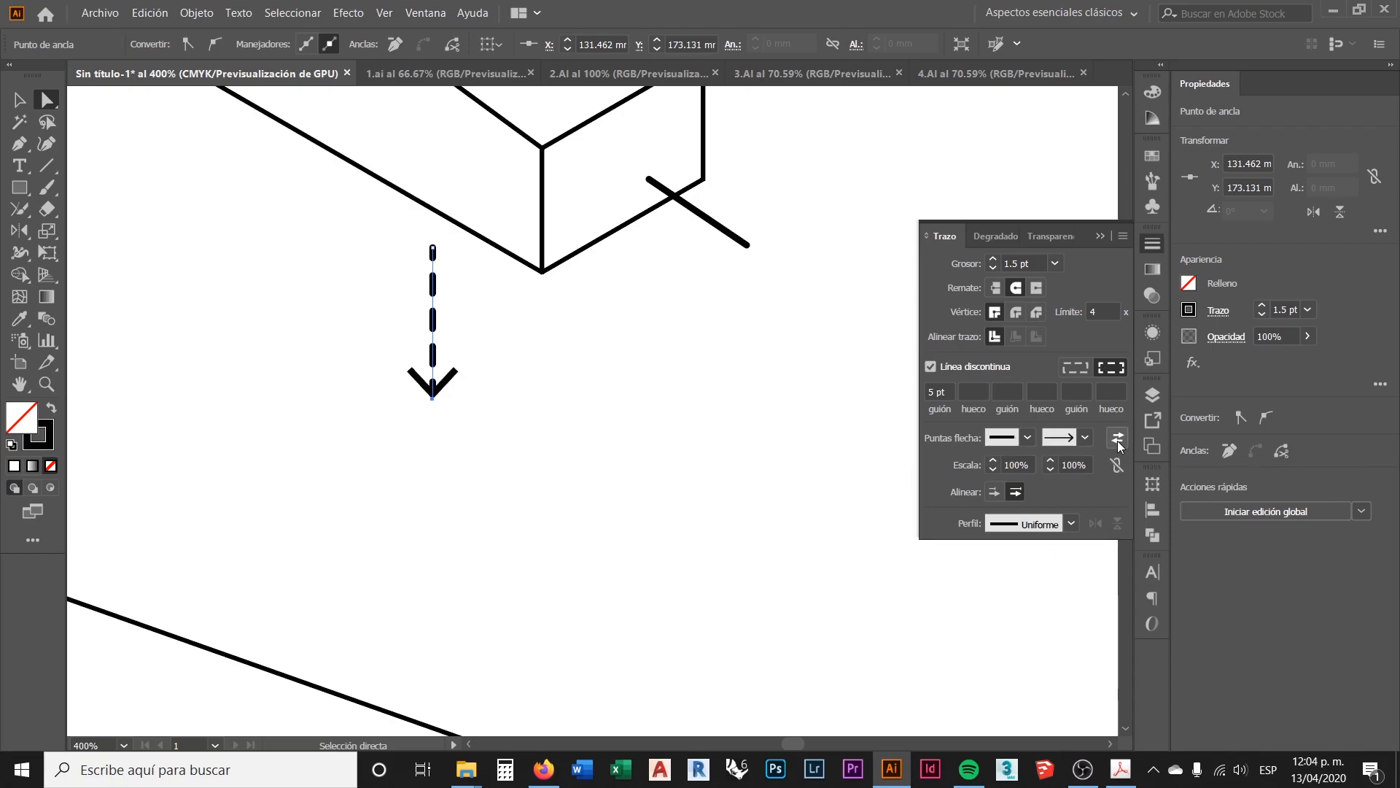
# Step: Set the scale of the dashed line's end arrowhead to 150%
pyautogui.click(1084, 437)
pyautogui.click(1082, 438)
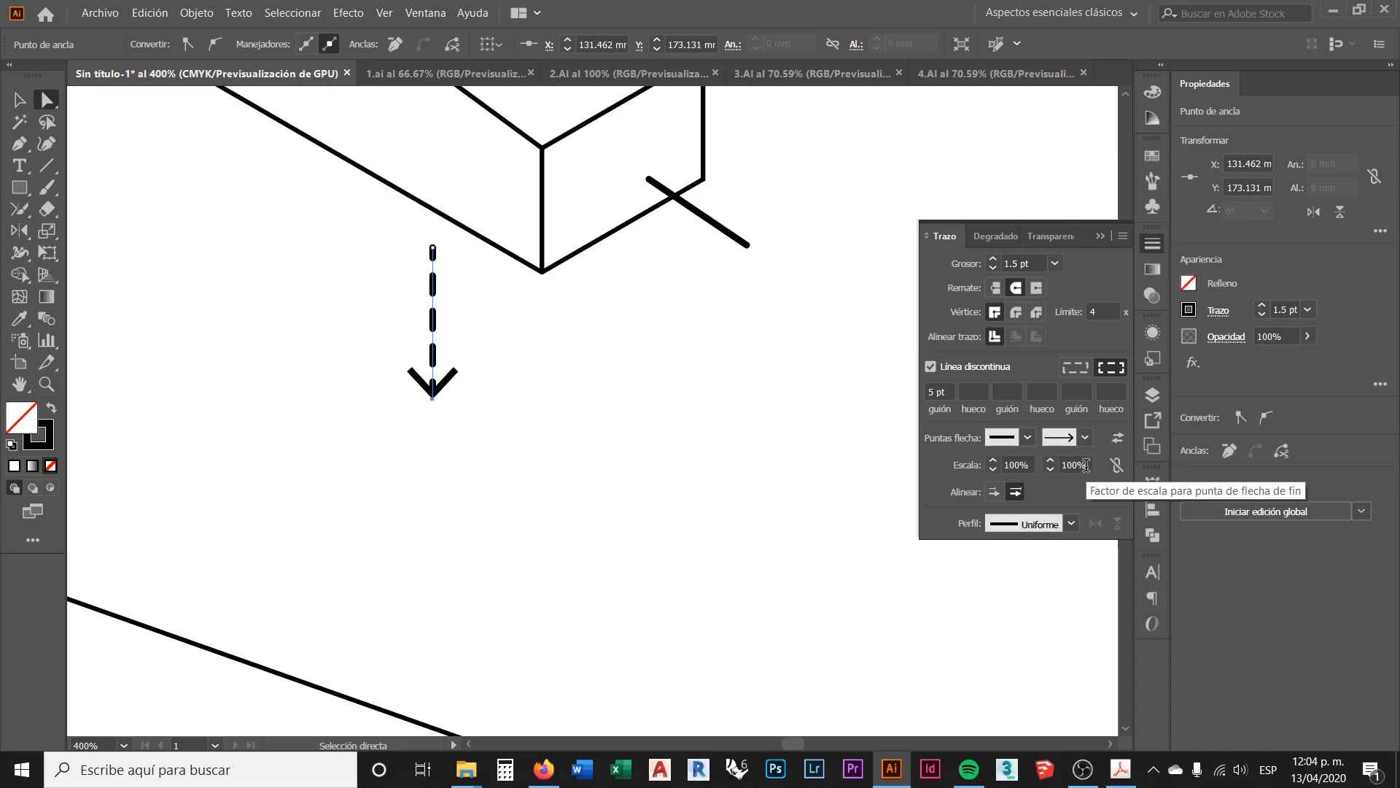
pyautogui.click(1085, 465)
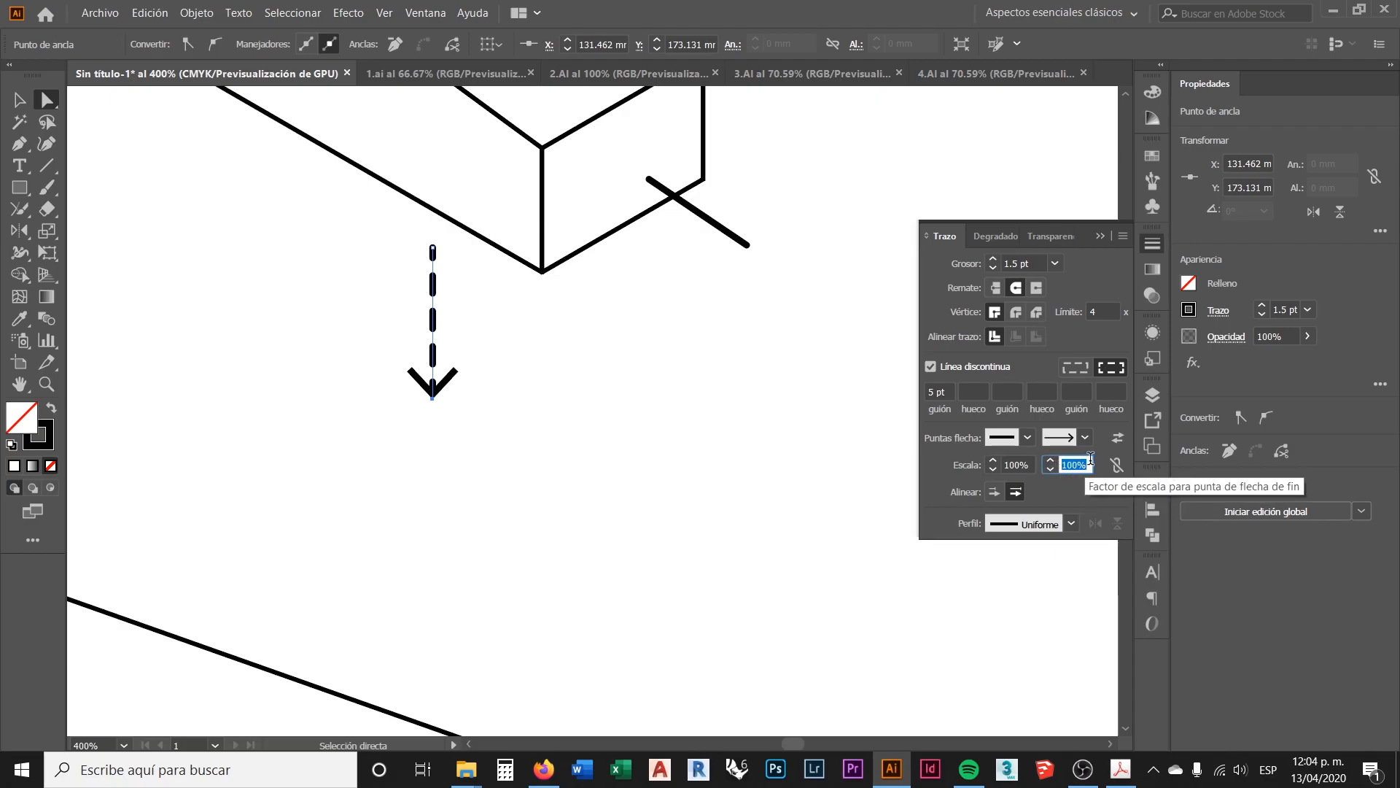
pyautogui.click(1090, 465)
pyautogui.moveTo(1089, 466); pyautogui.dragTo(1057, 474)
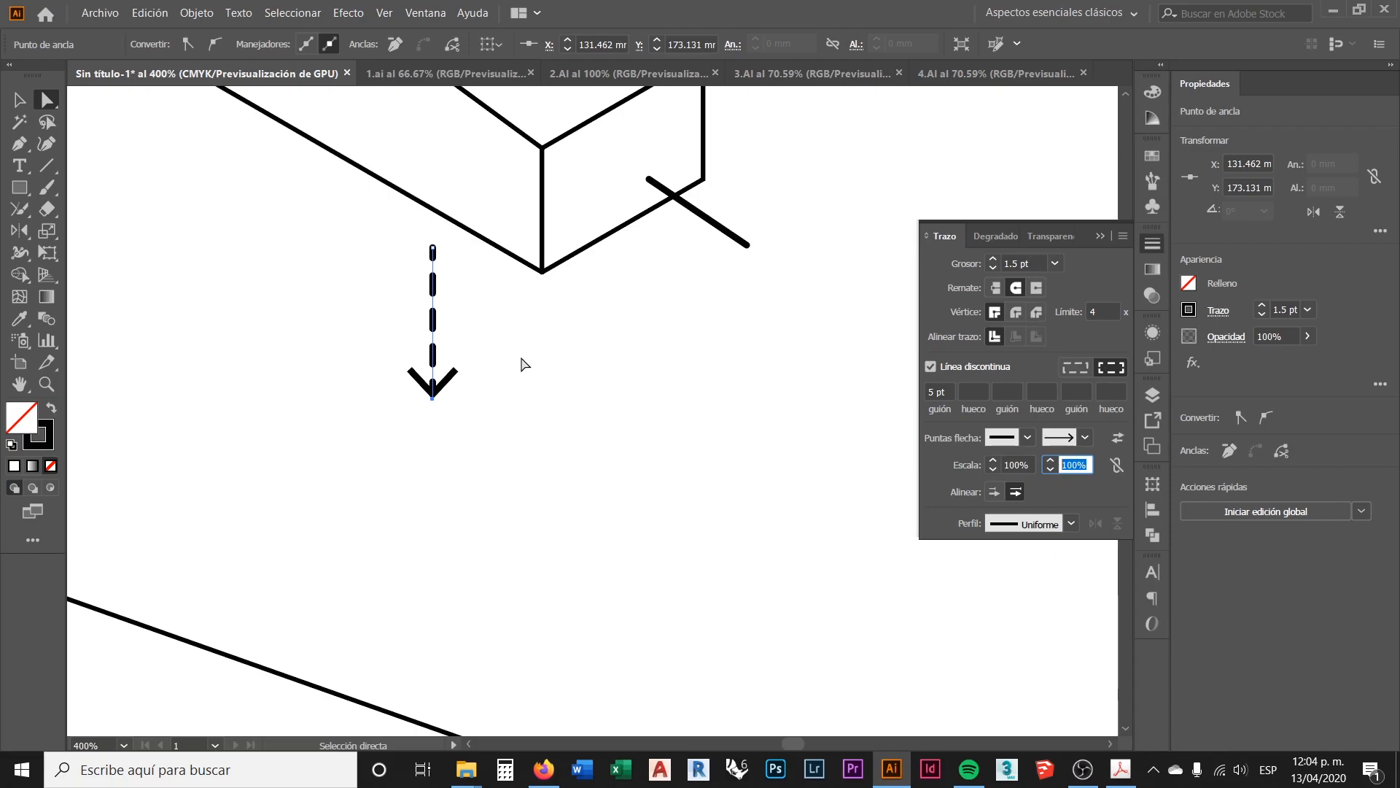
pyautogui.click(1086, 465)
pyautogui.click(1015, 494)
pyautogui.click(1087, 464)
pyautogui.write('150')
pyautogui.press('Return')
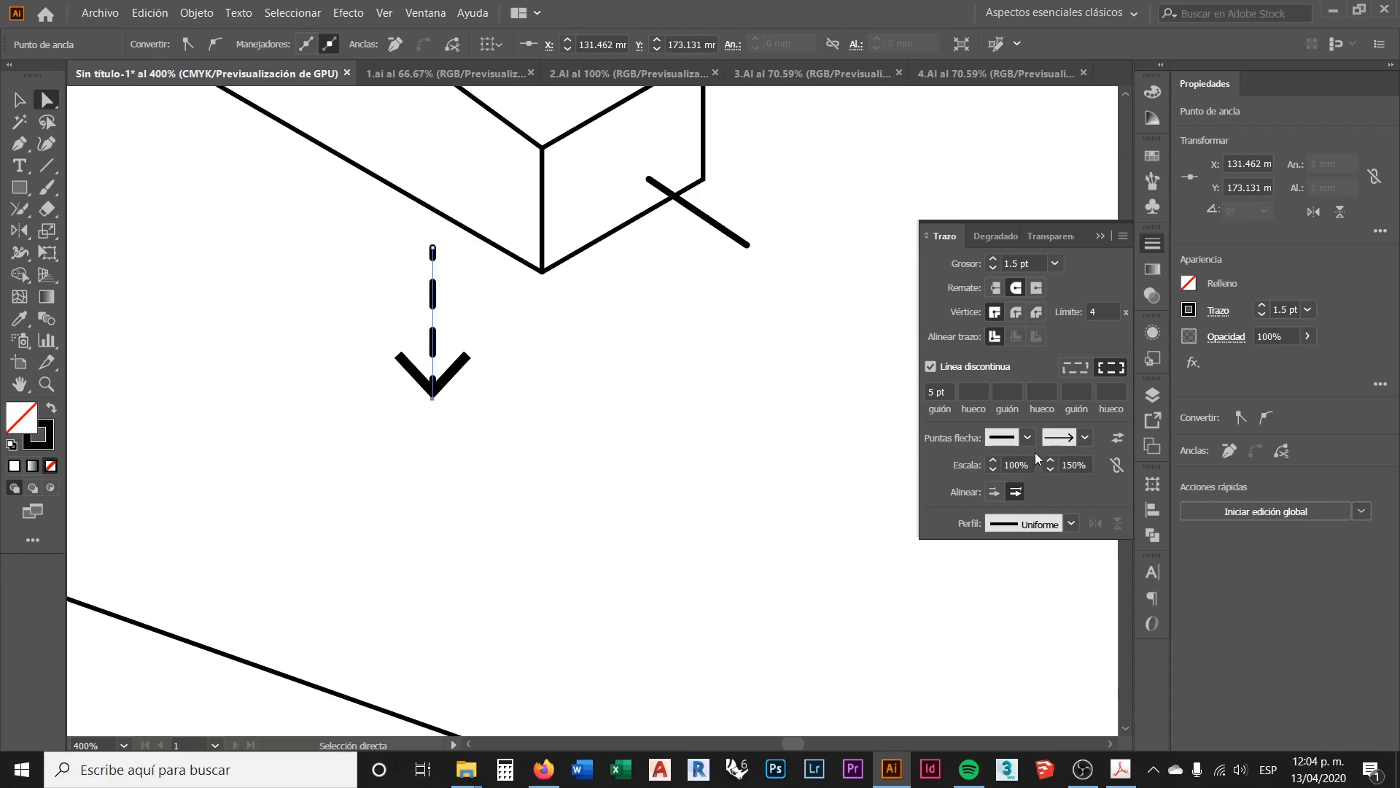
# Step: Try the dashed line's end arrowhead at 80% scale and reset it to 100%
pyautogui.moveTo(1090, 464); pyautogui.dragTo(1050, 472)
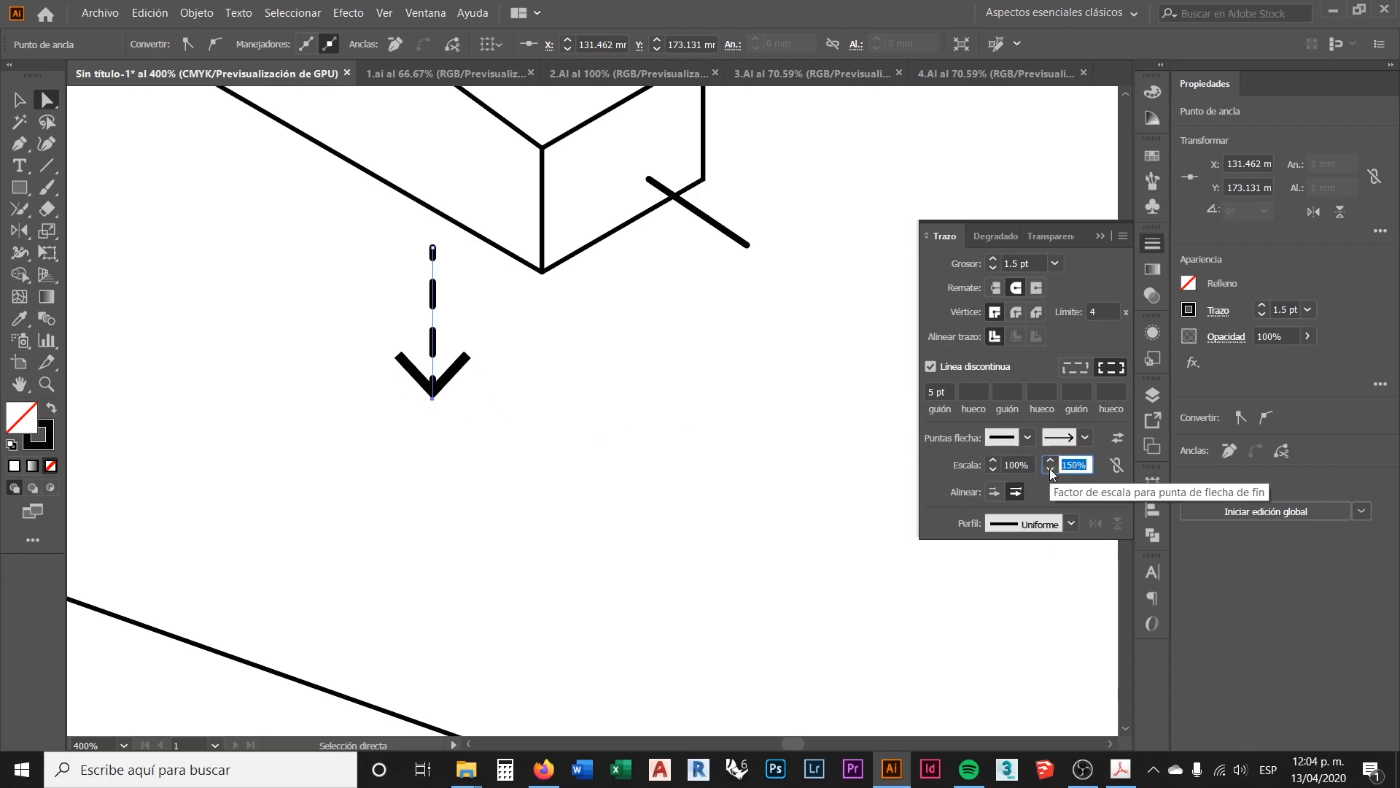
pyautogui.write('80')
pyautogui.press('Return')
pyautogui.moveTo(1087, 464); pyautogui.dragTo(1056, 468)
pyautogui.write('100')
pyautogui.press('Return')
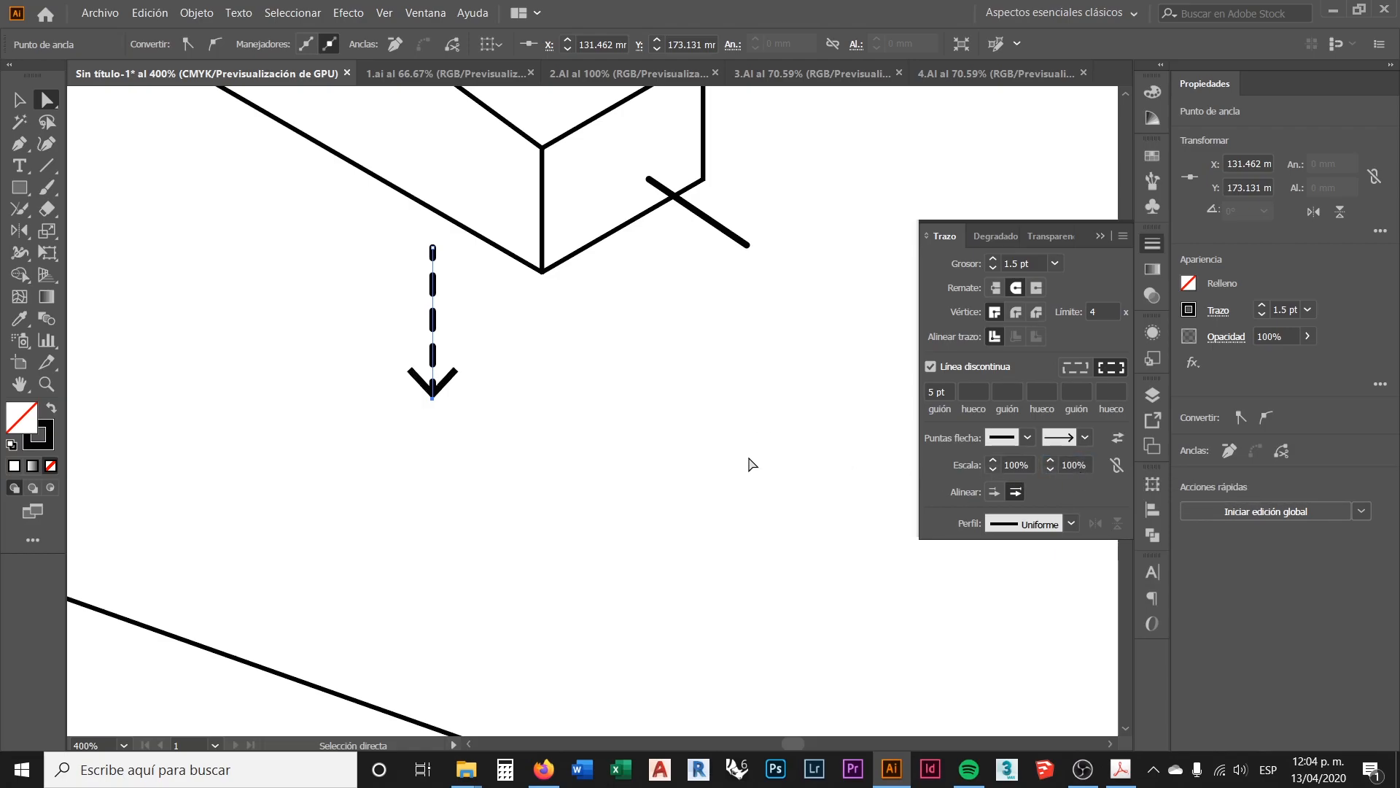
# Step: Apply the Flecha 11 arrowhead to the start of the diagonal line that crosses the block's end face
pyautogui.scroll(1, 736, 438)
pyautogui.scroll(3, 707, 401)
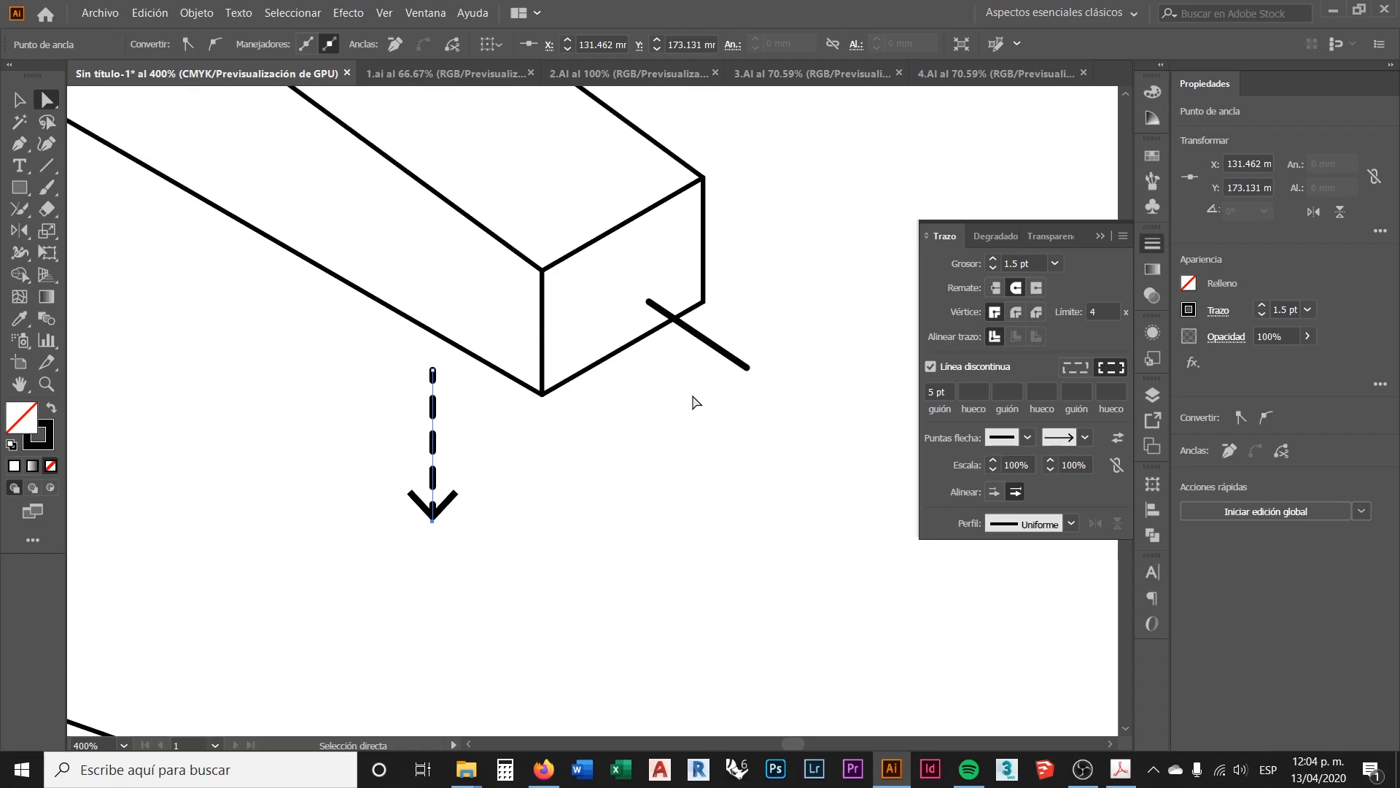
pyautogui.click(715, 350)
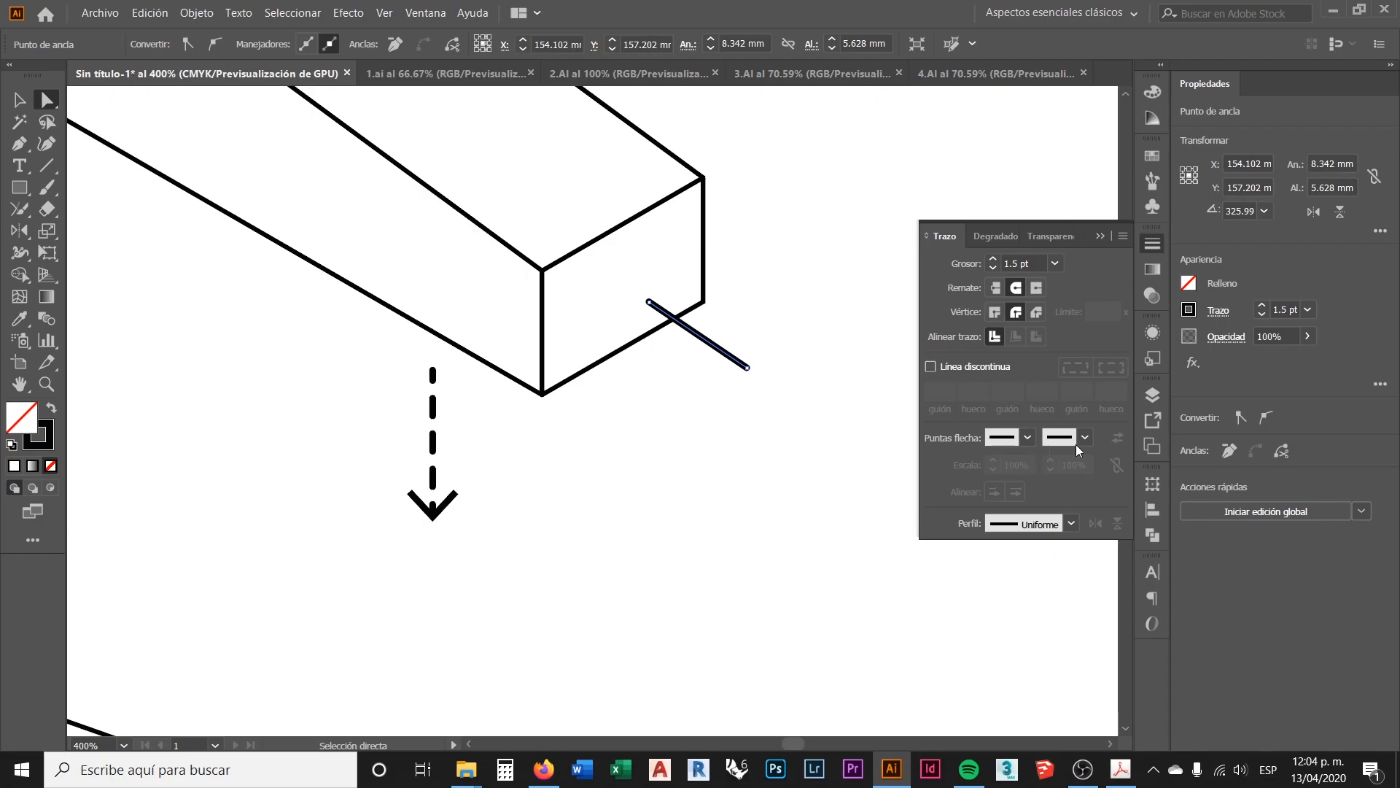
pyautogui.click(1026, 438)
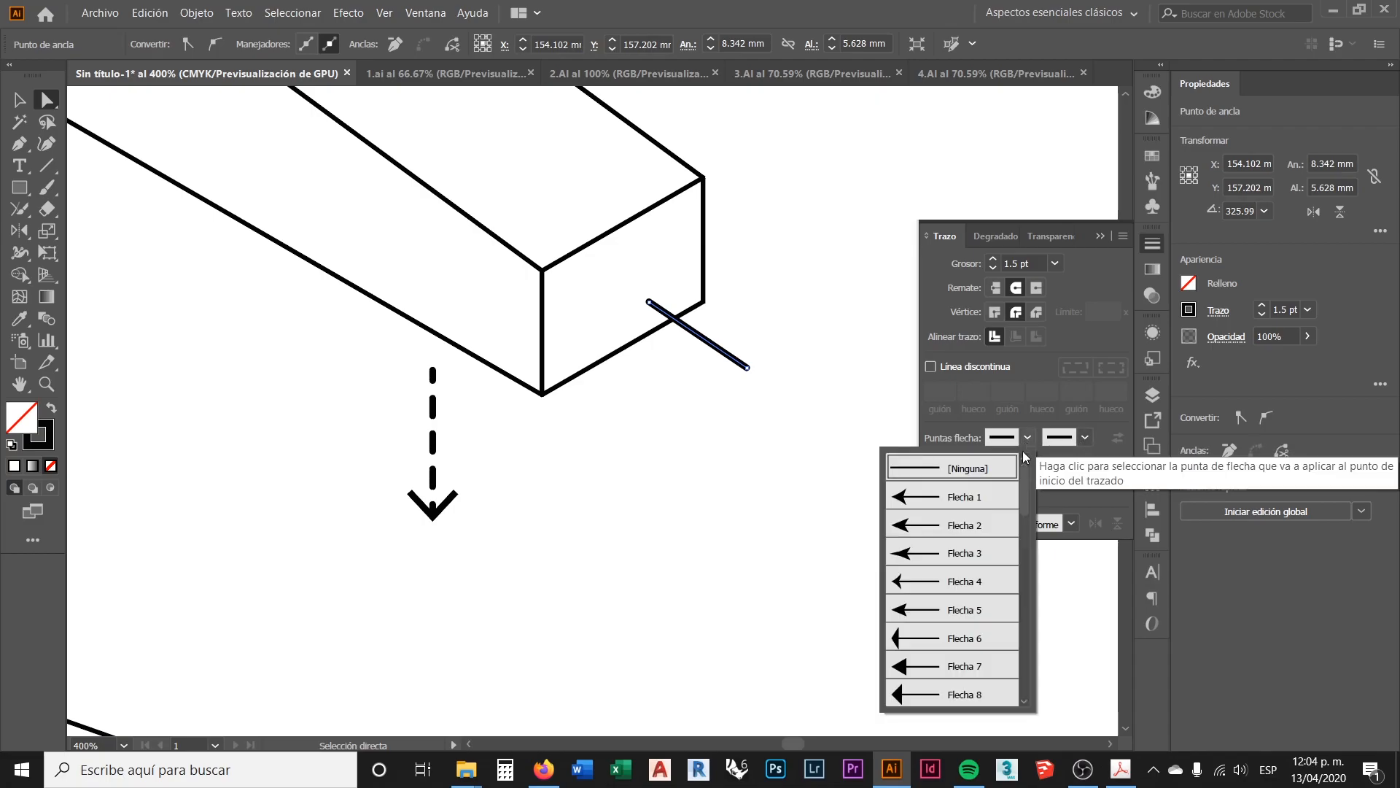
pyautogui.scroll(-6, 981, 583)
pyautogui.scroll(3, 981, 584)
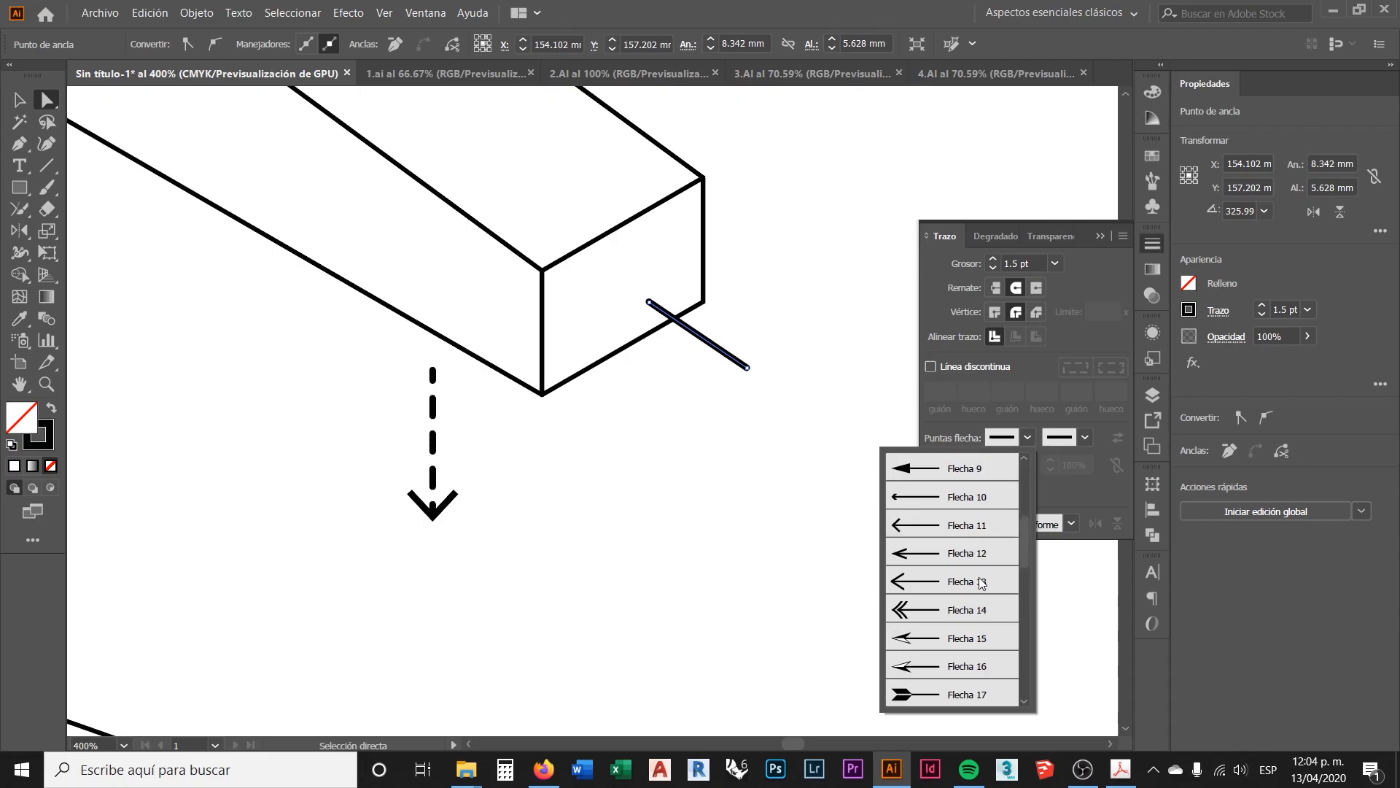
pyautogui.scroll(1, 982, 583)
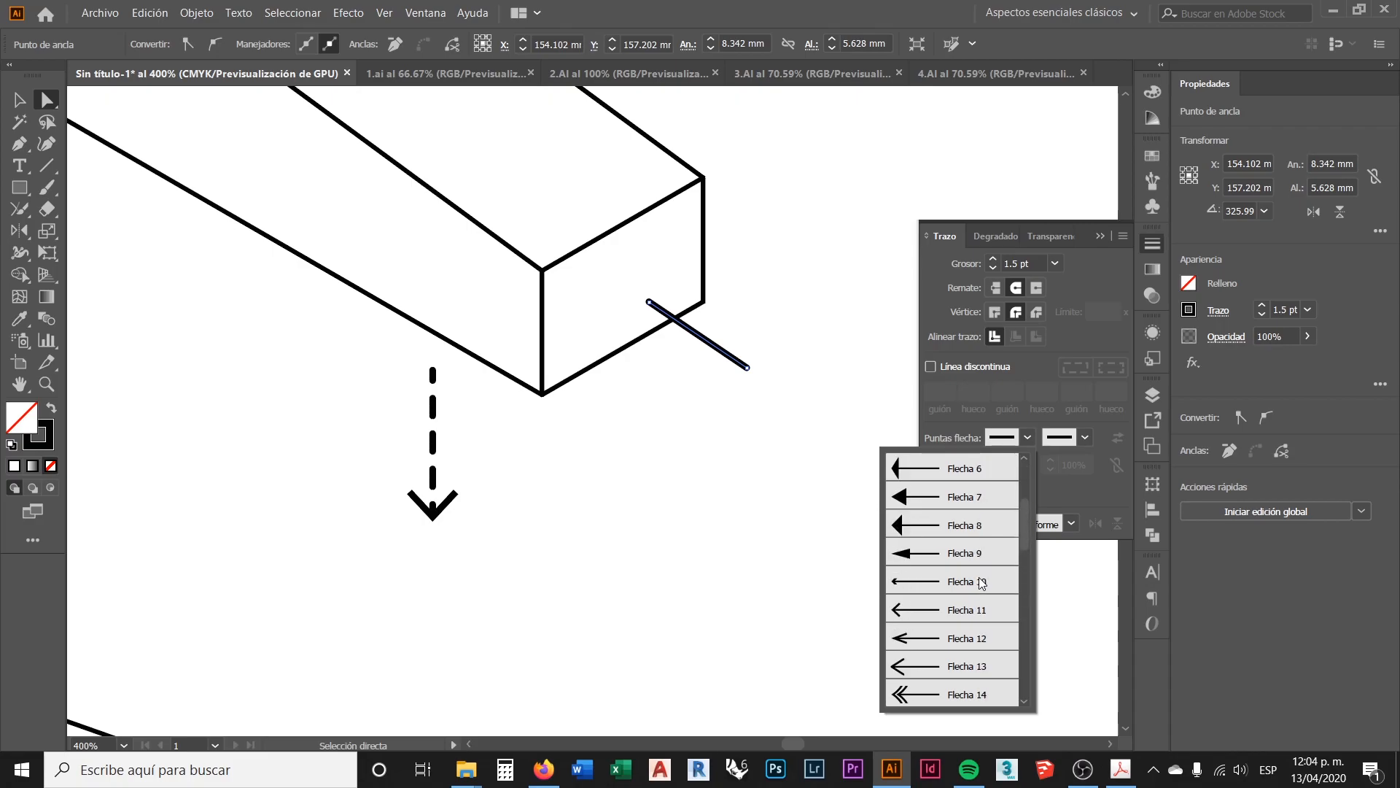
pyautogui.click(973, 610)
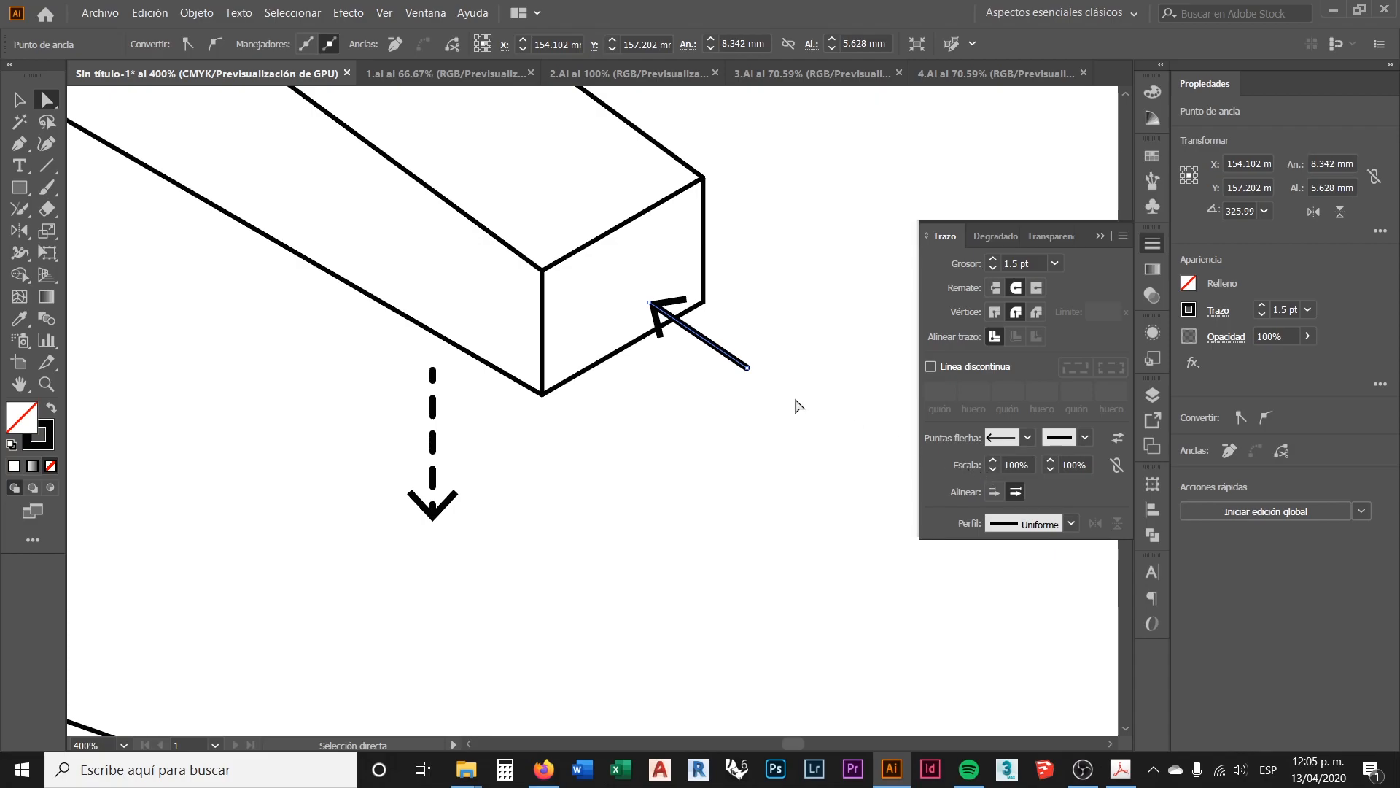
# Step: Shorten the diagonal arrow slightly by moving its tail endpoint to about X 157.4 mm, Y 159.4 mm
pyautogui.moveTo(746, 368); pyautogui.dragTo(738, 365)
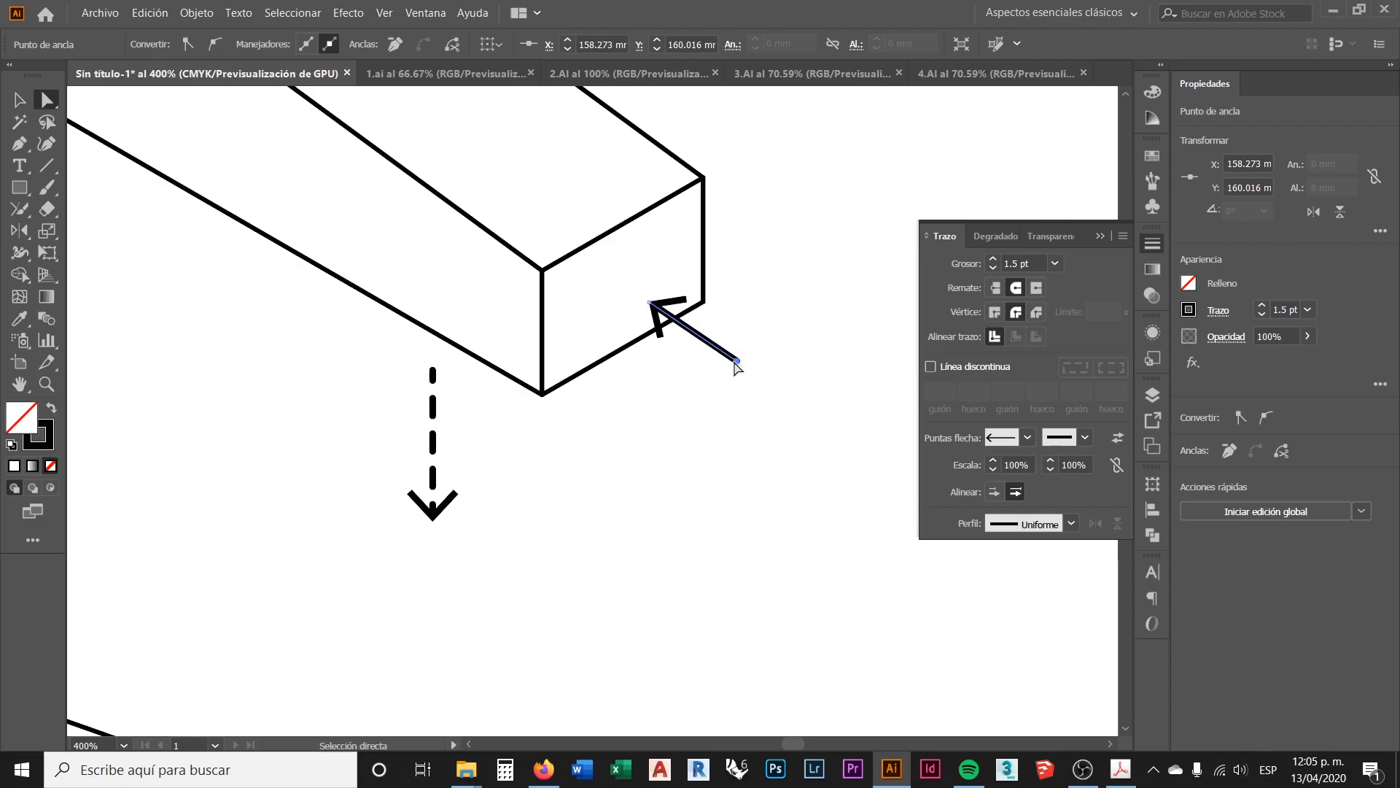
pyautogui.click(20, 108)
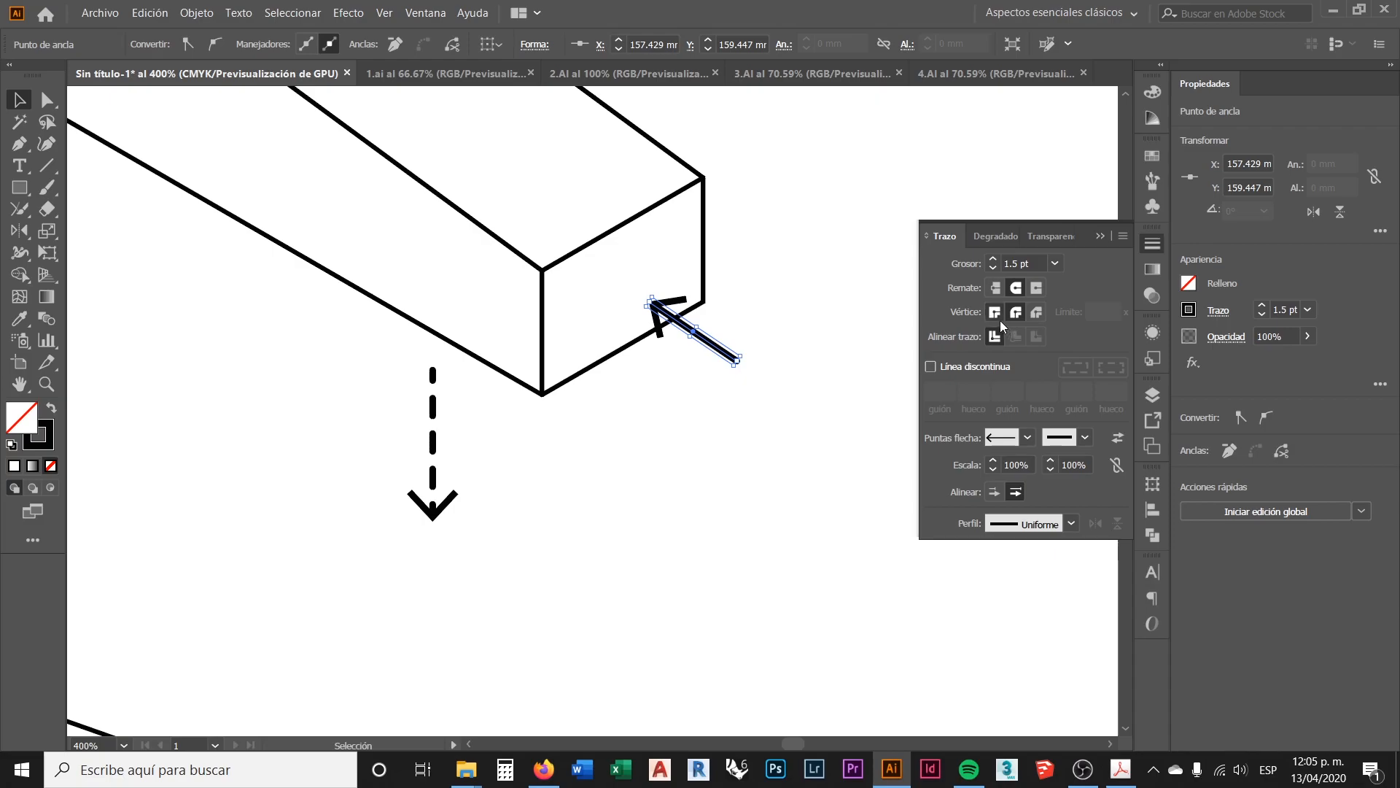
pyautogui.click(681, 414)
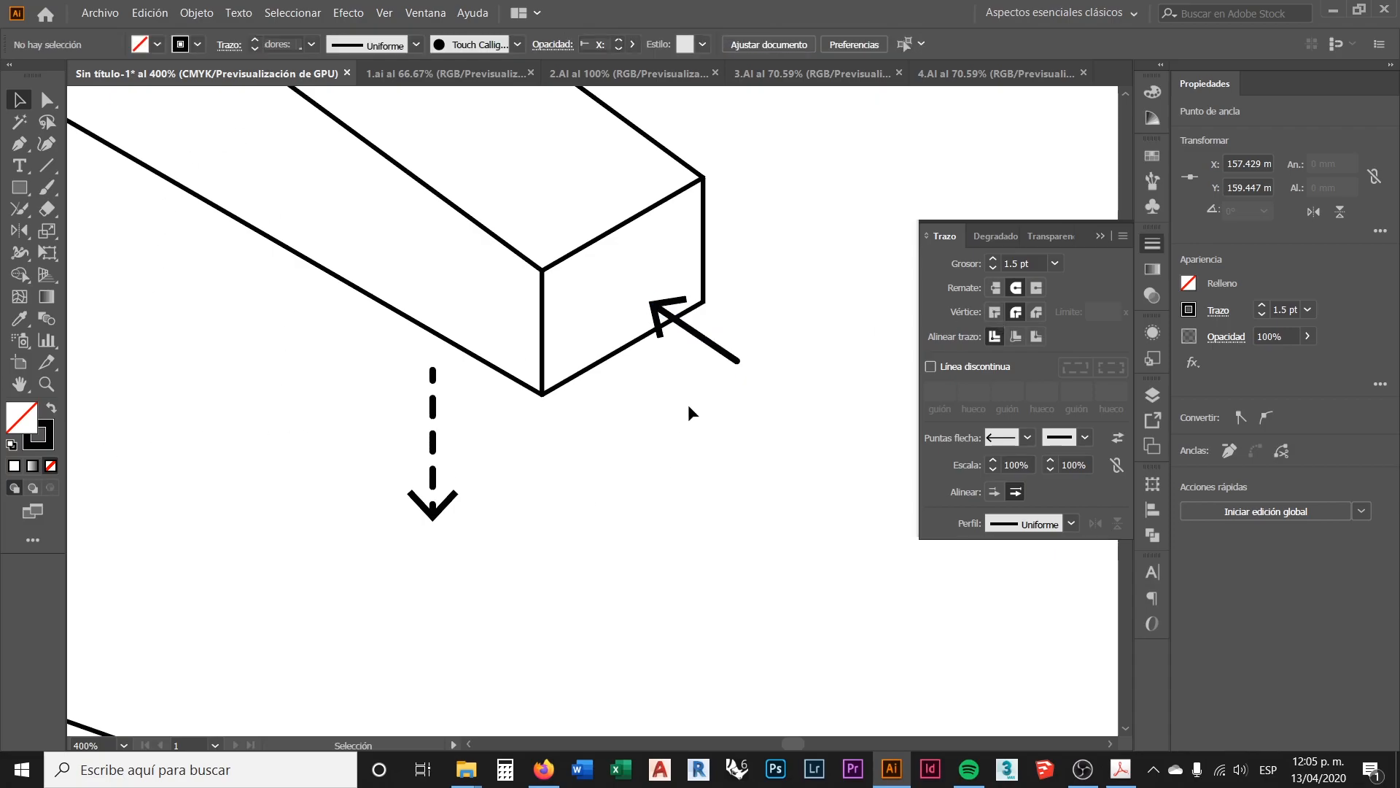
# Step: Set the stroke color of the diagonal arrow crossing the second block's end face to red
pyautogui.click(711, 344)
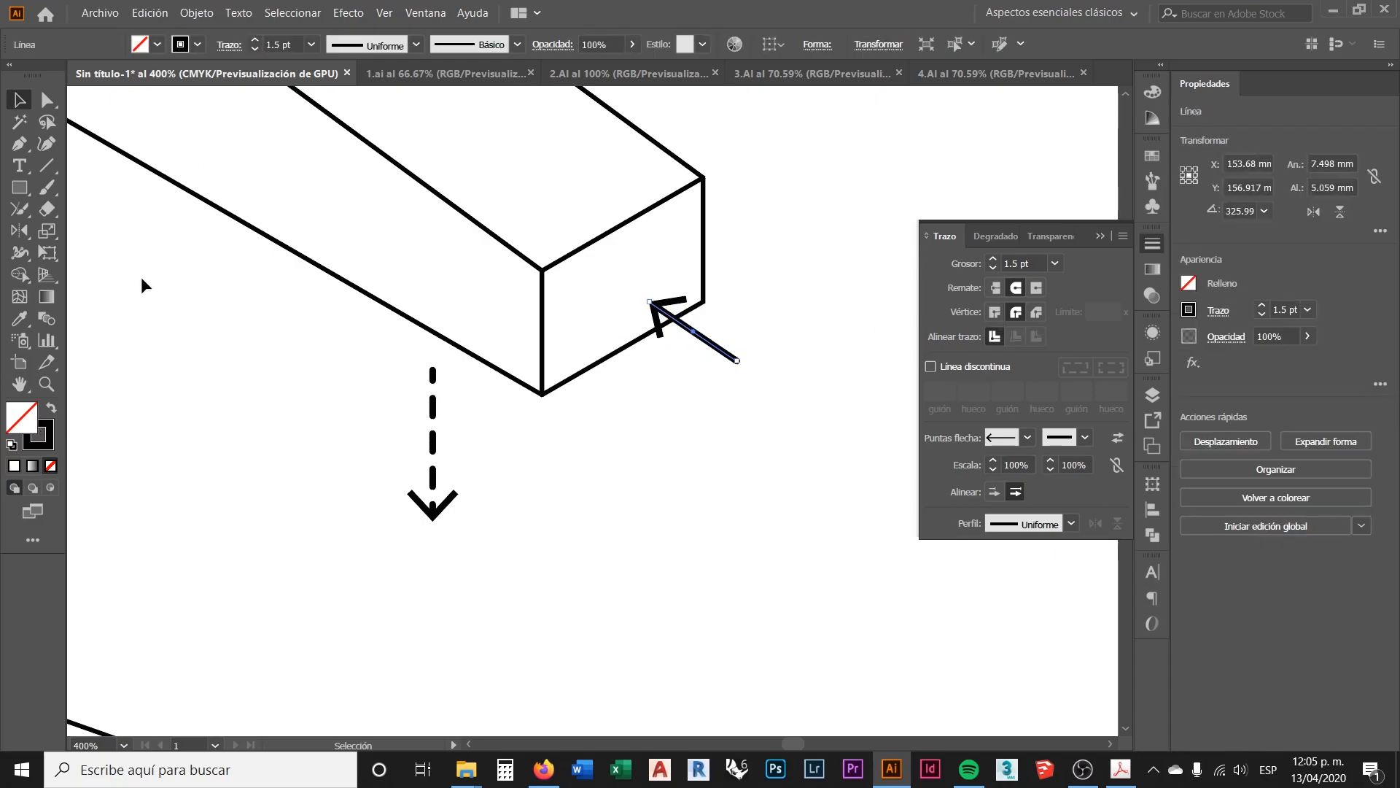
pyautogui.click(196, 46)
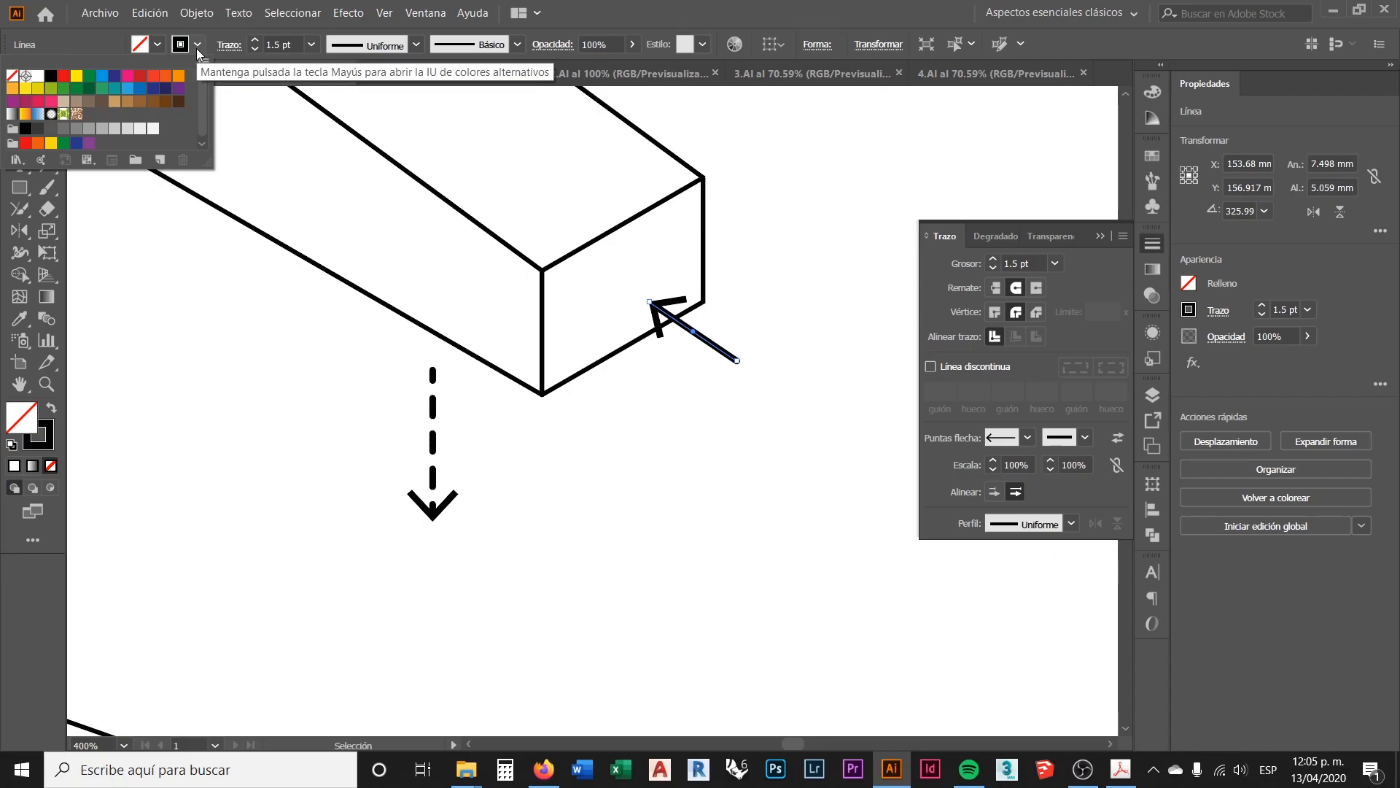
pyautogui.click(64, 75)
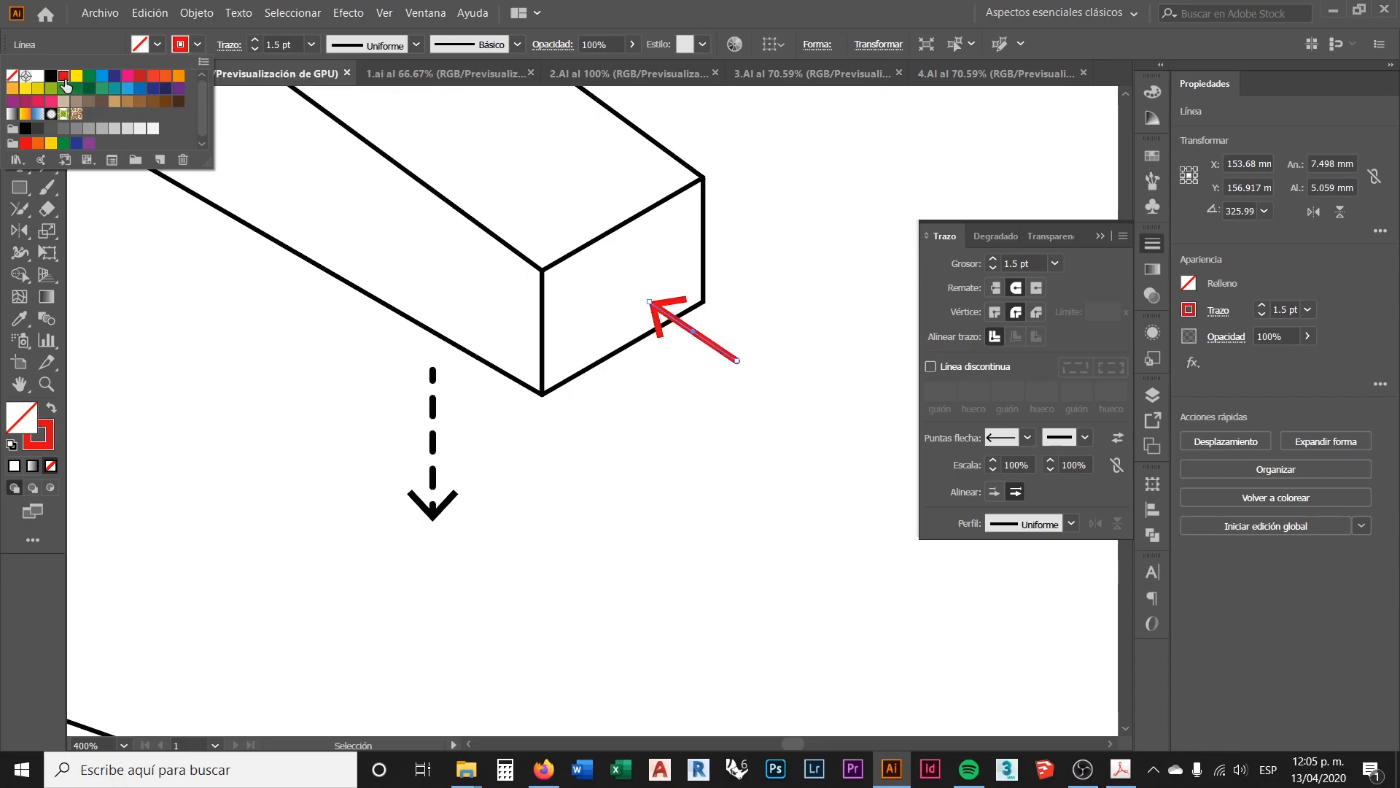
pyautogui.click(665, 476)
# Step: Set the stroke color of the vertical dashed arrow below the second block to red
pyautogui.doubleClick(433, 446)
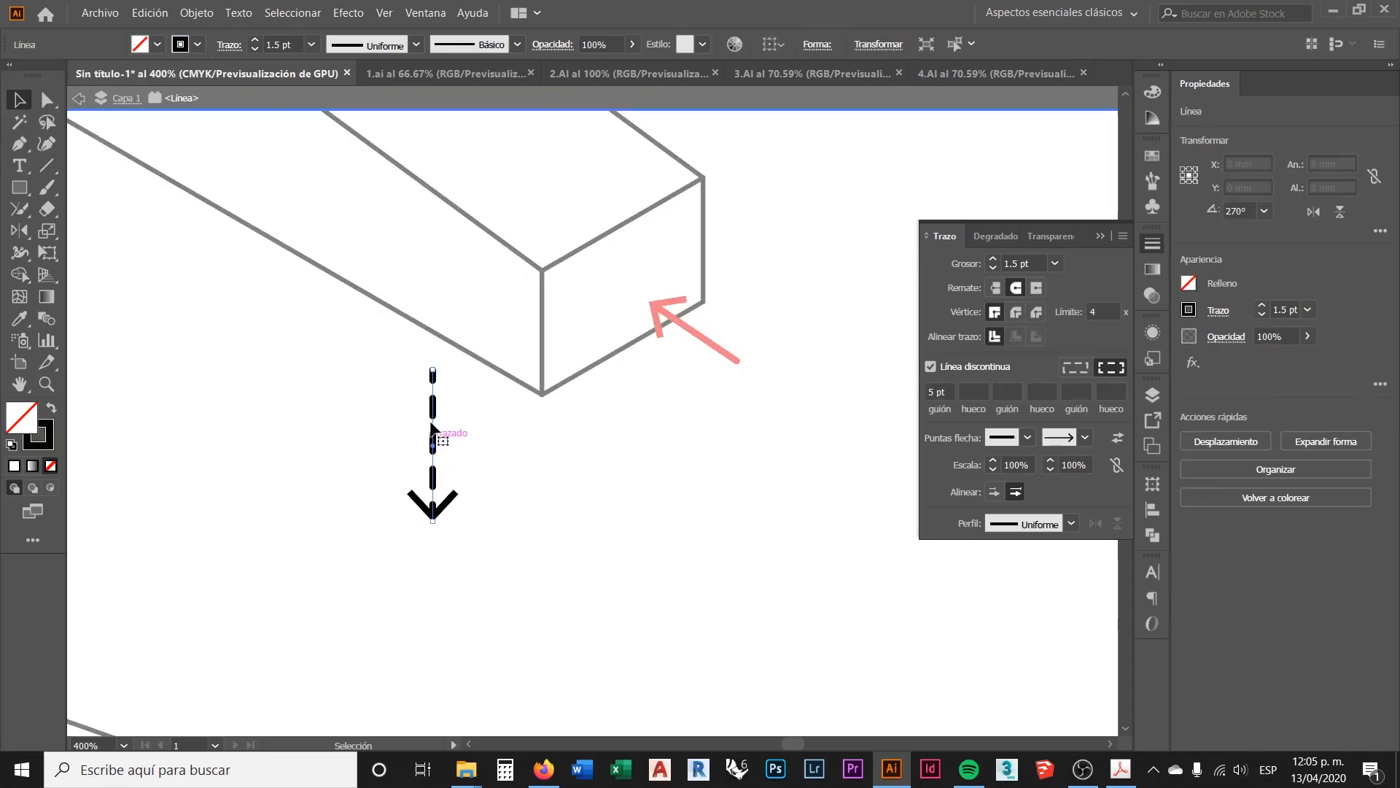
pyautogui.click(197, 46)
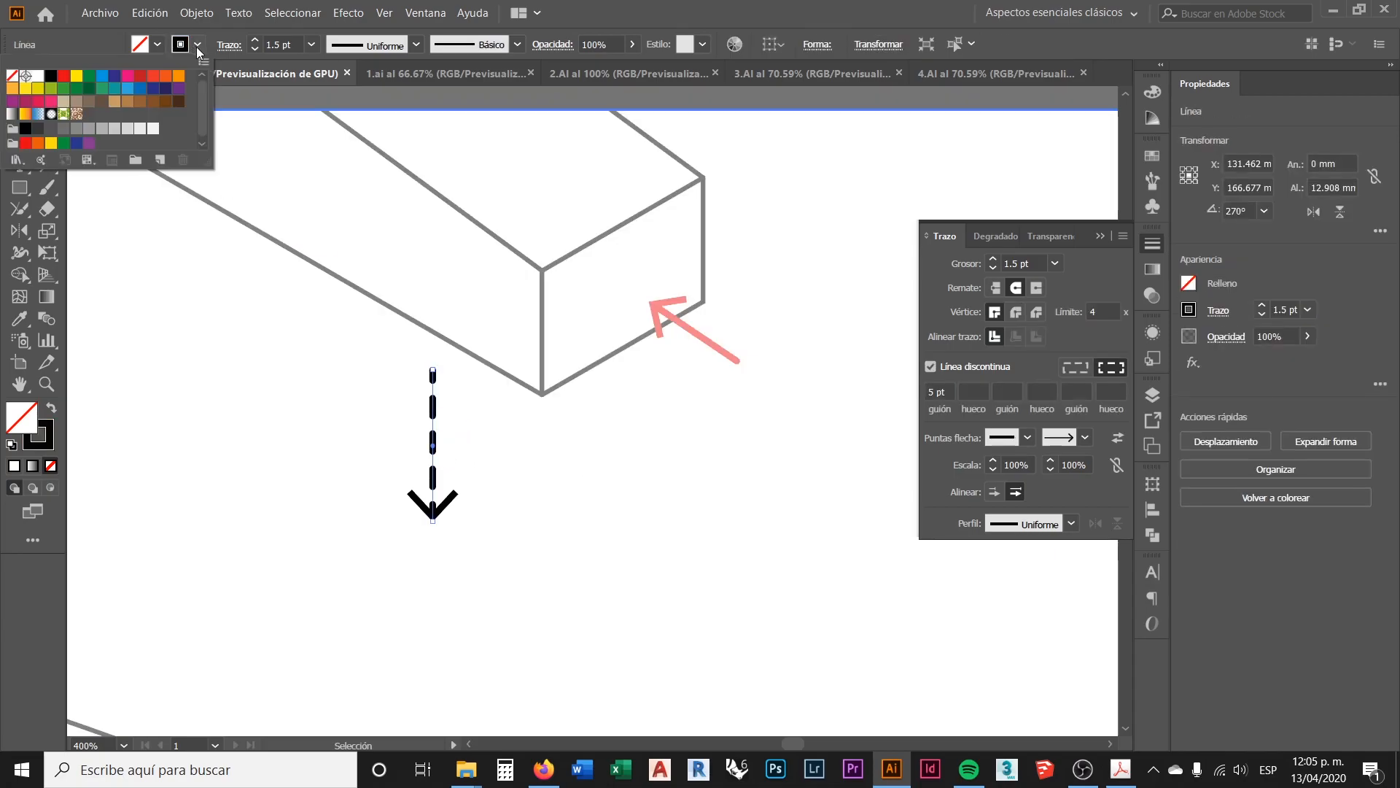
pyautogui.click(64, 75)
pyautogui.click(663, 488)
pyautogui.click(663, 487)
pyautogui.doubleClick(662, 487)
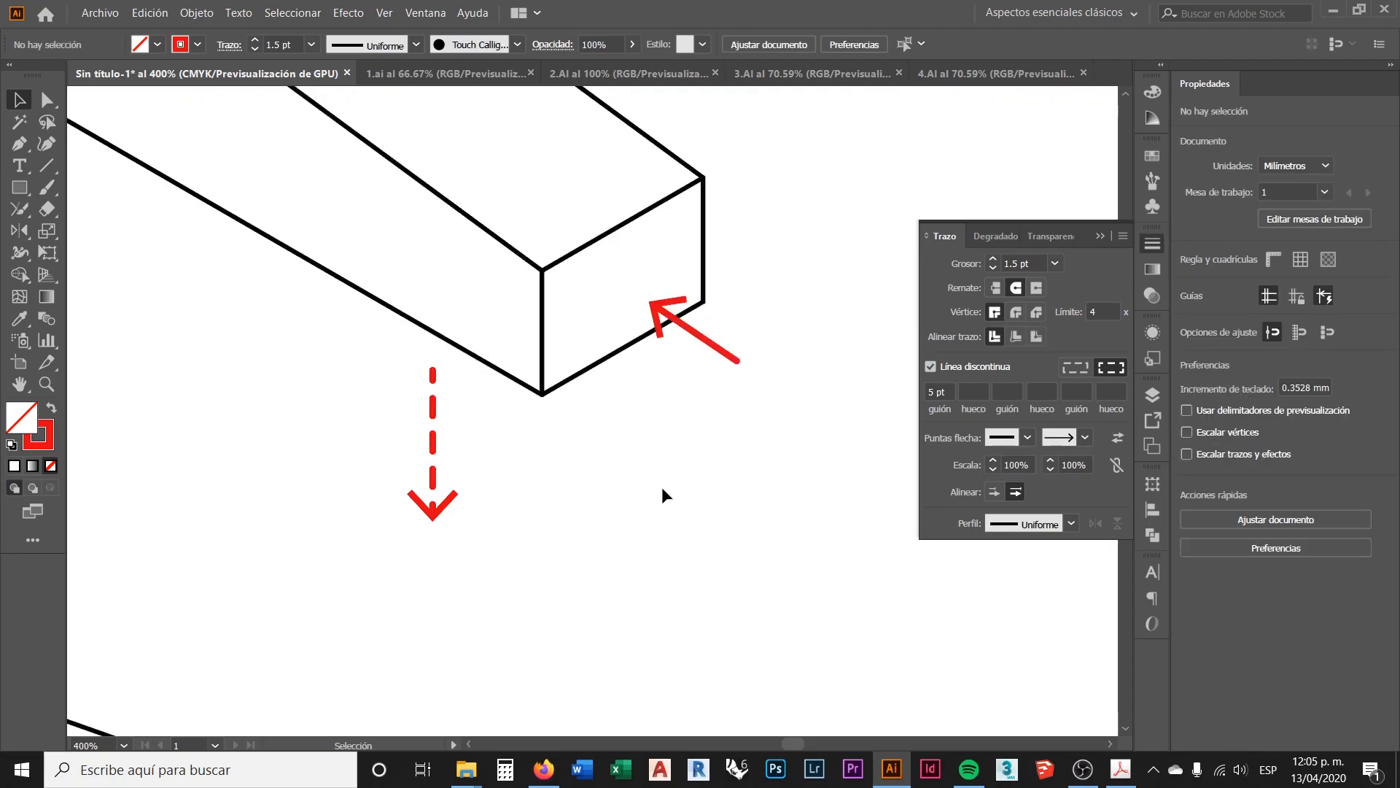
pyautogui.scroll(-1, 785, 540)
pyautogui.scroll(-2, 785, 544)
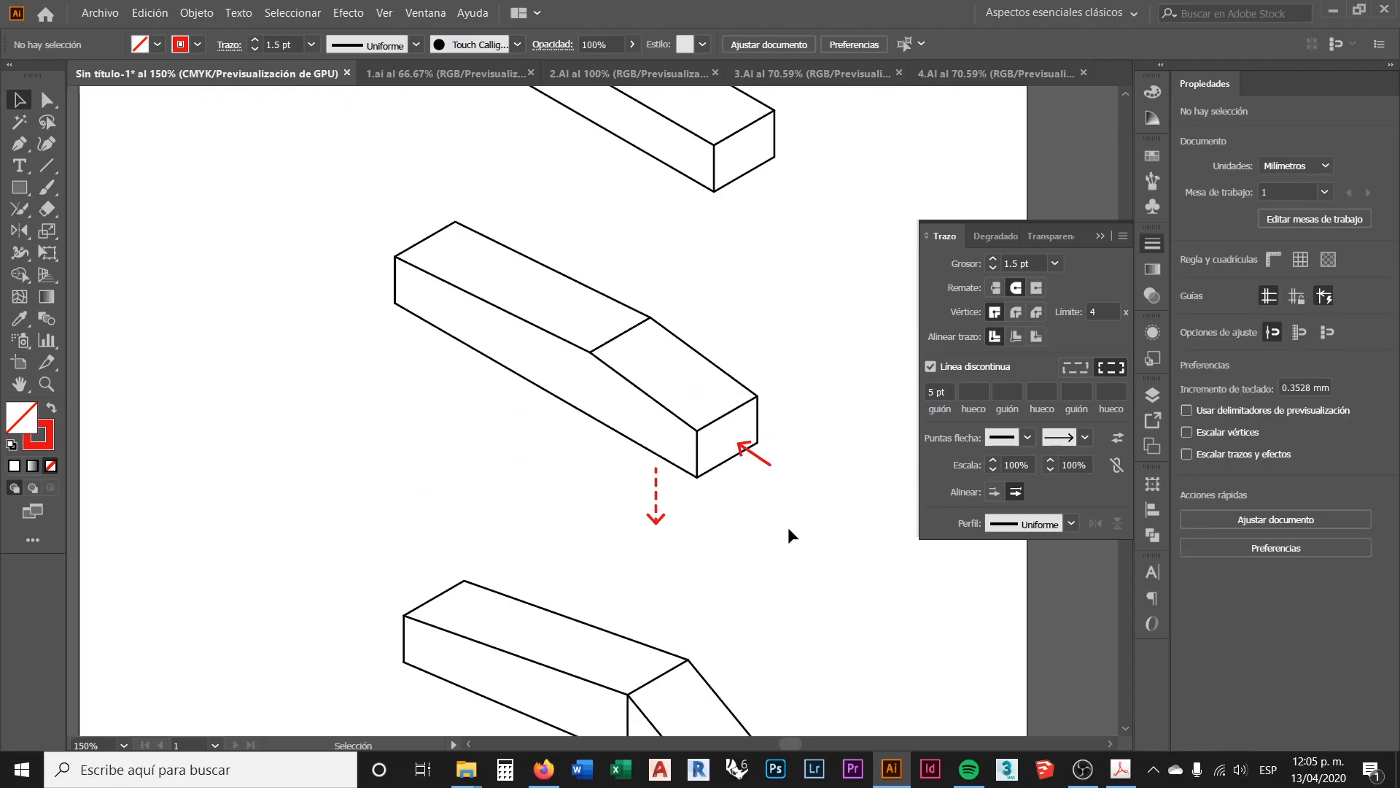
# Step: Duplicate the red diagonal arrow onto the second block's top face, beside the crease line
pyautogui.scroll(1, 700, 490)
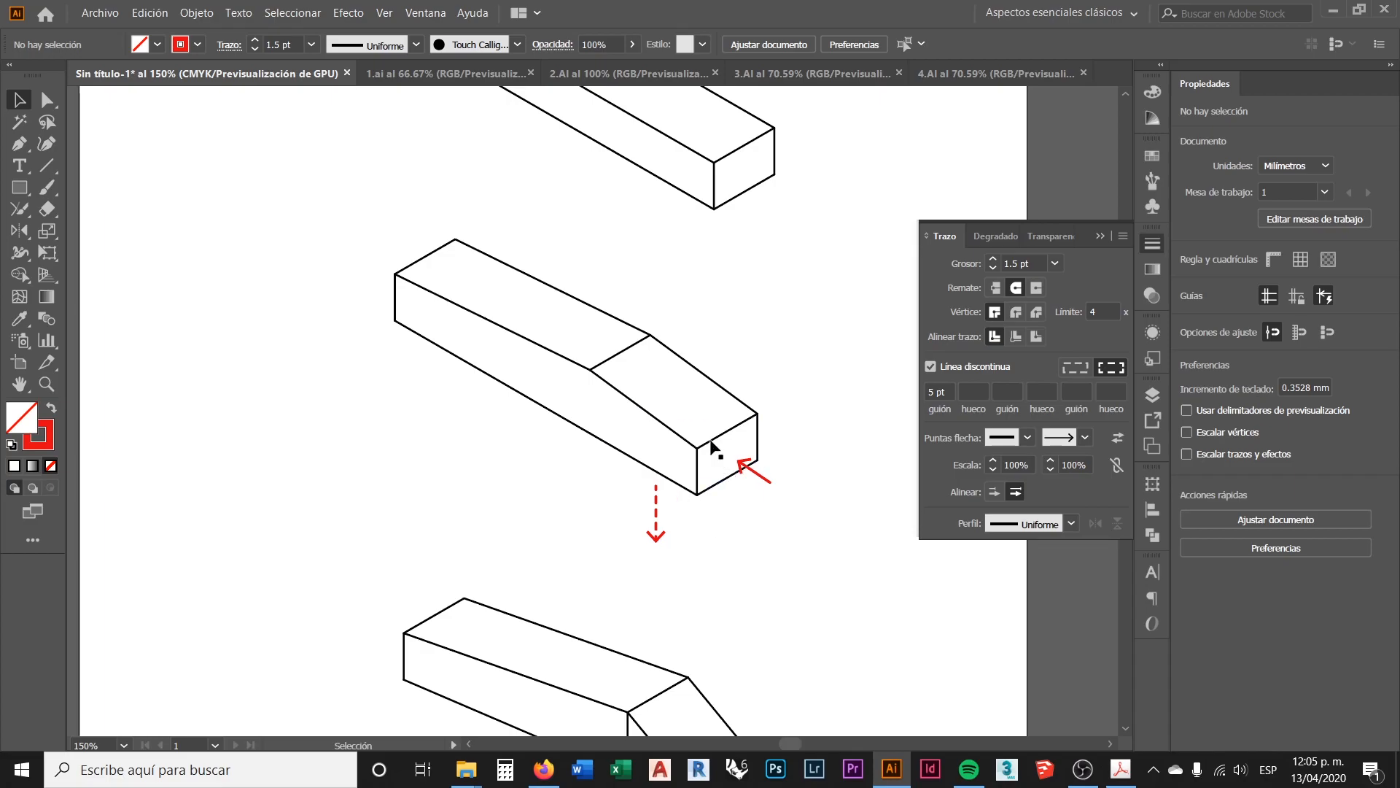
pyautogui.scroll(2, 711, 444)
pyautogui.scroll(1, 750, 491)
pyautogui.click(774, 508)
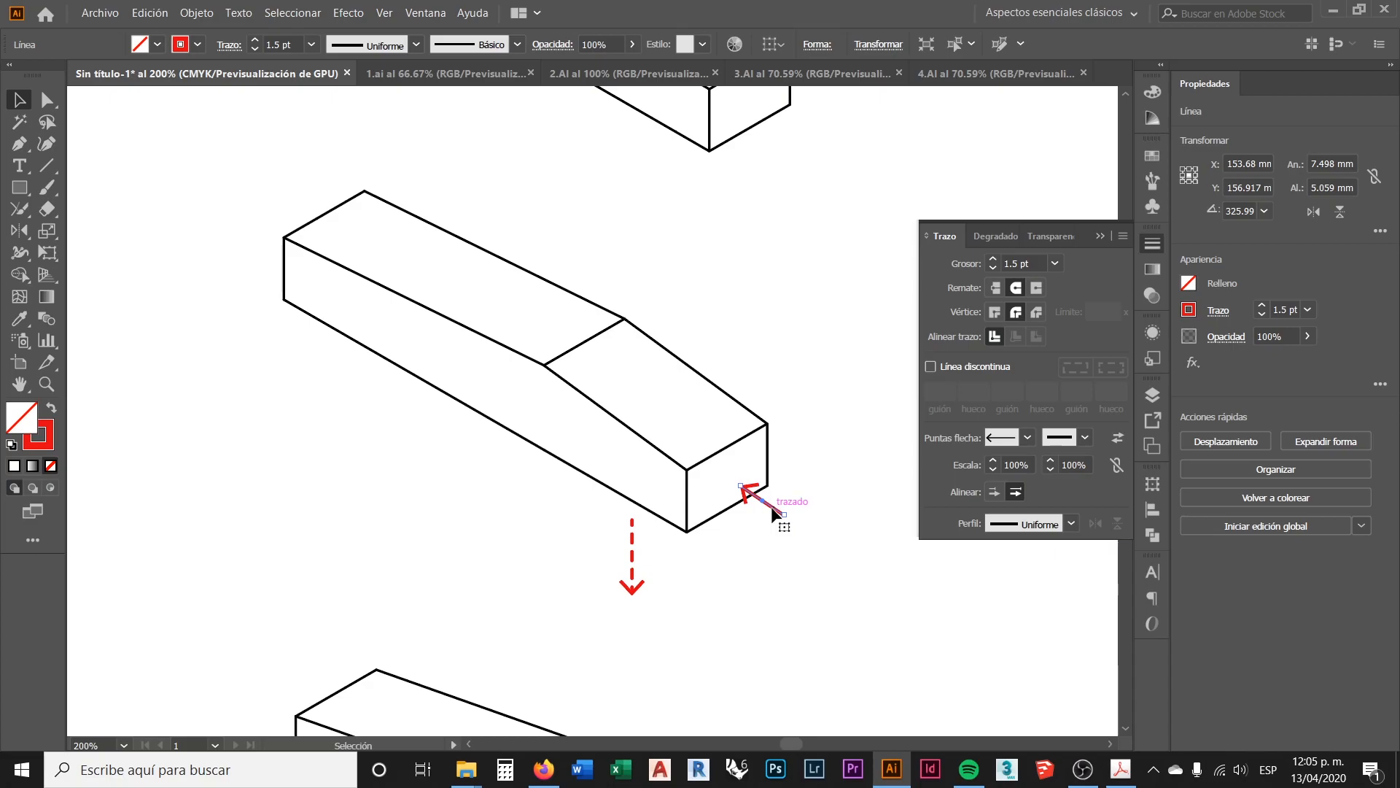
pyautogui.moveTo(774, 511); pyautogui.dragTo(588, 329)
# Step: Move both endpoints of the arrow copy beside the crease so that it points vertically upward
pyautogui.click(48, 104)
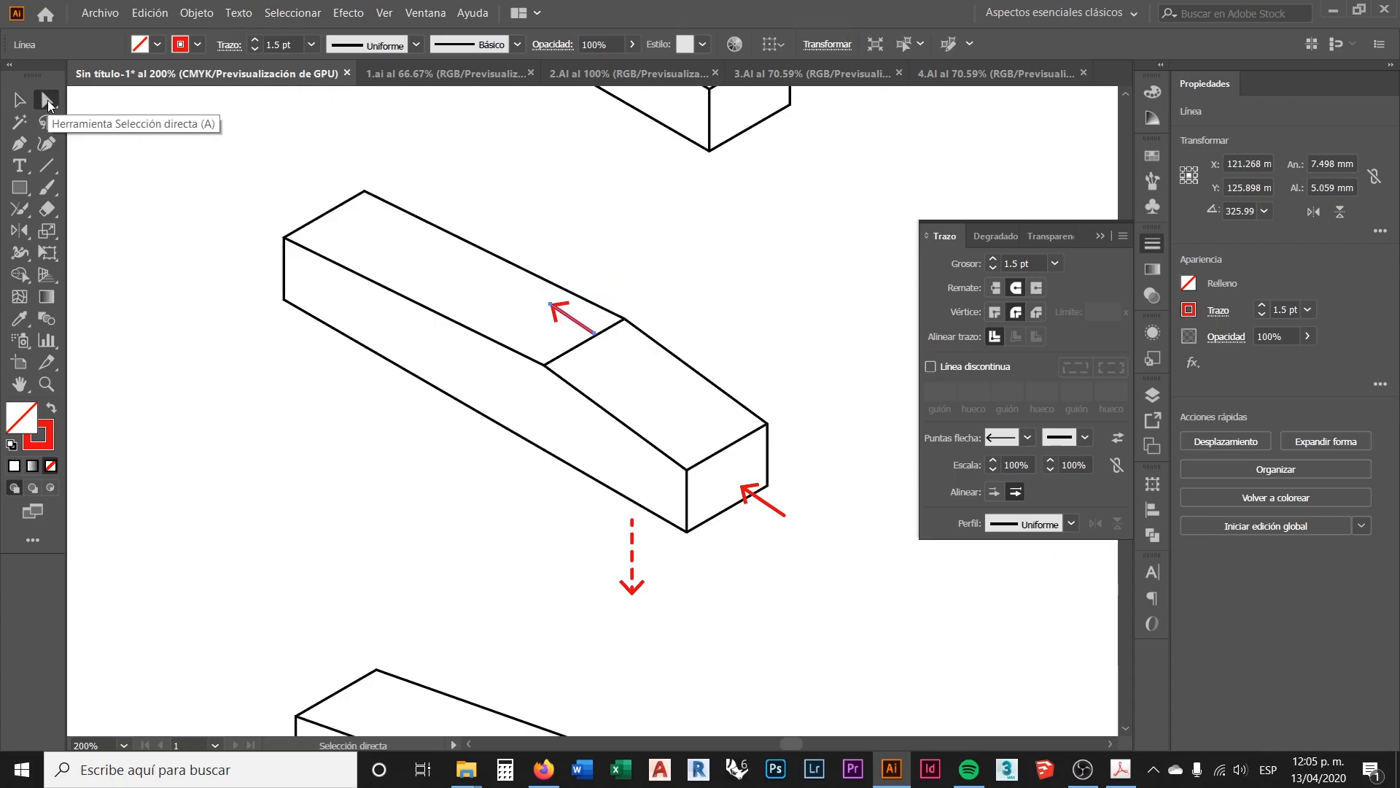
pyautogui.scroll(1, 596, 263)
pyautogui.moveTo(539, 318); pyautogui.dragTo(576, 274)
pyautogui.moveTo(642, 321); pyautogui.dragTo(577, 354)
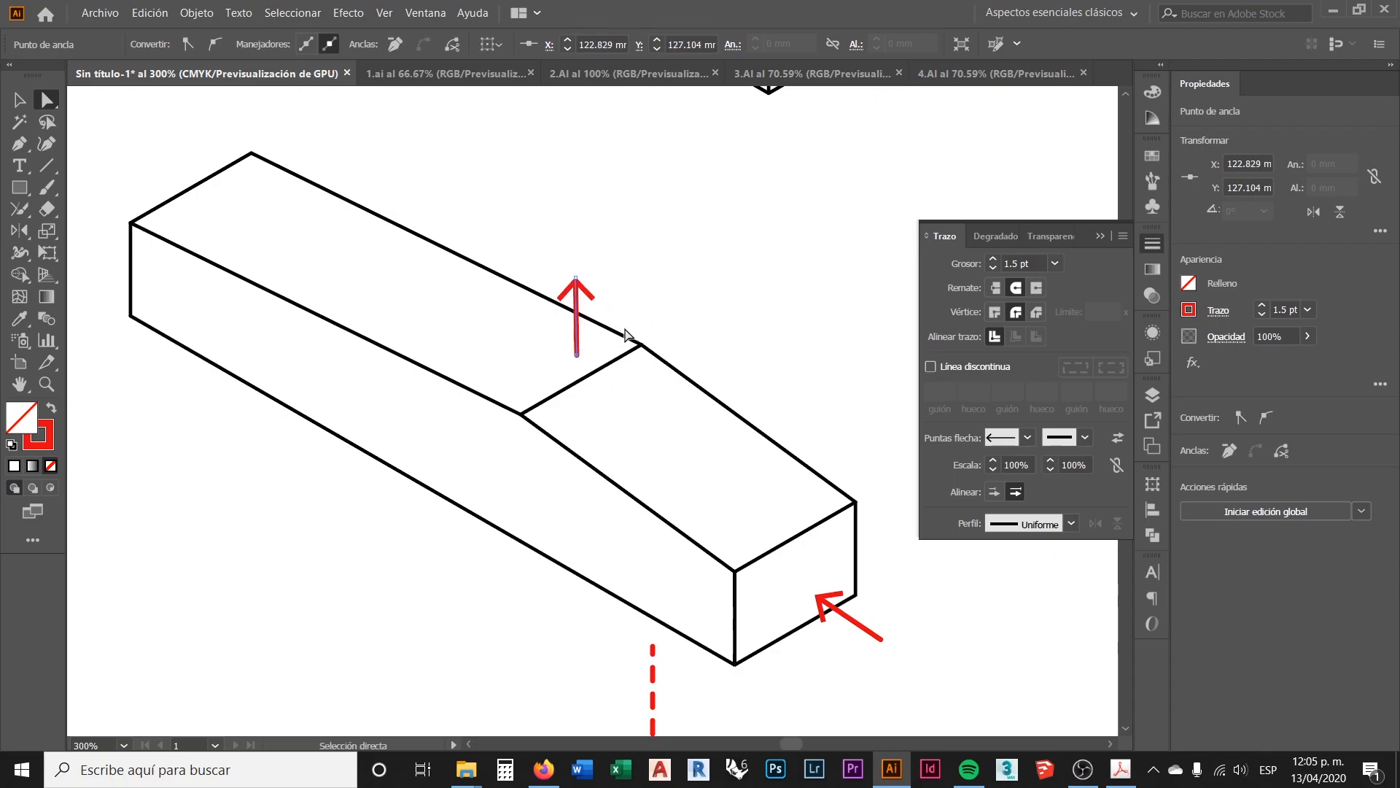
pyautogui.click(691, 397)
pyautogui.scroll(-1, 691, 396)
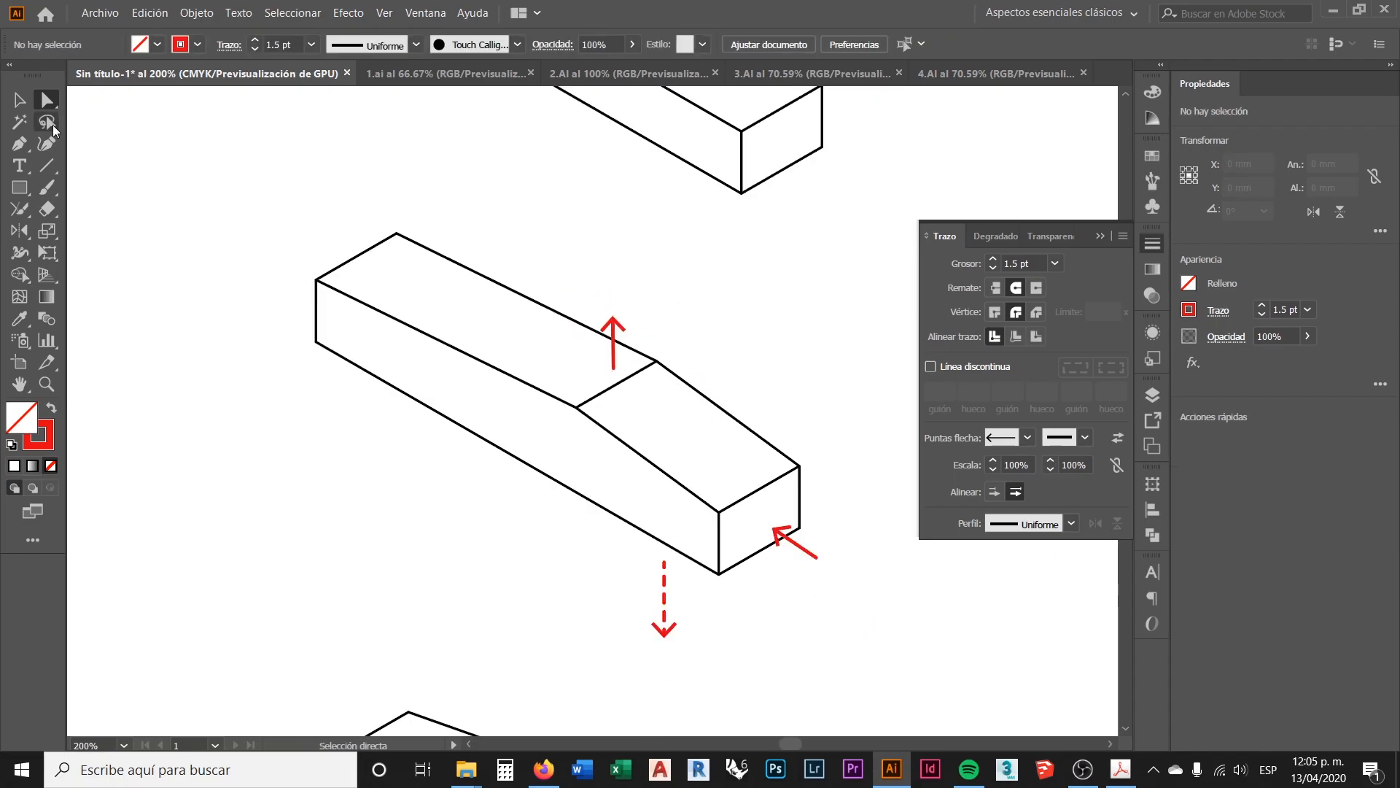
# Step: Duplicate the end-face diagonal arrow to the second block's opposite end and swap its start and end arrowheads so it points at the block
pyautogui.press('v')
pyautogui.click(805, 556)
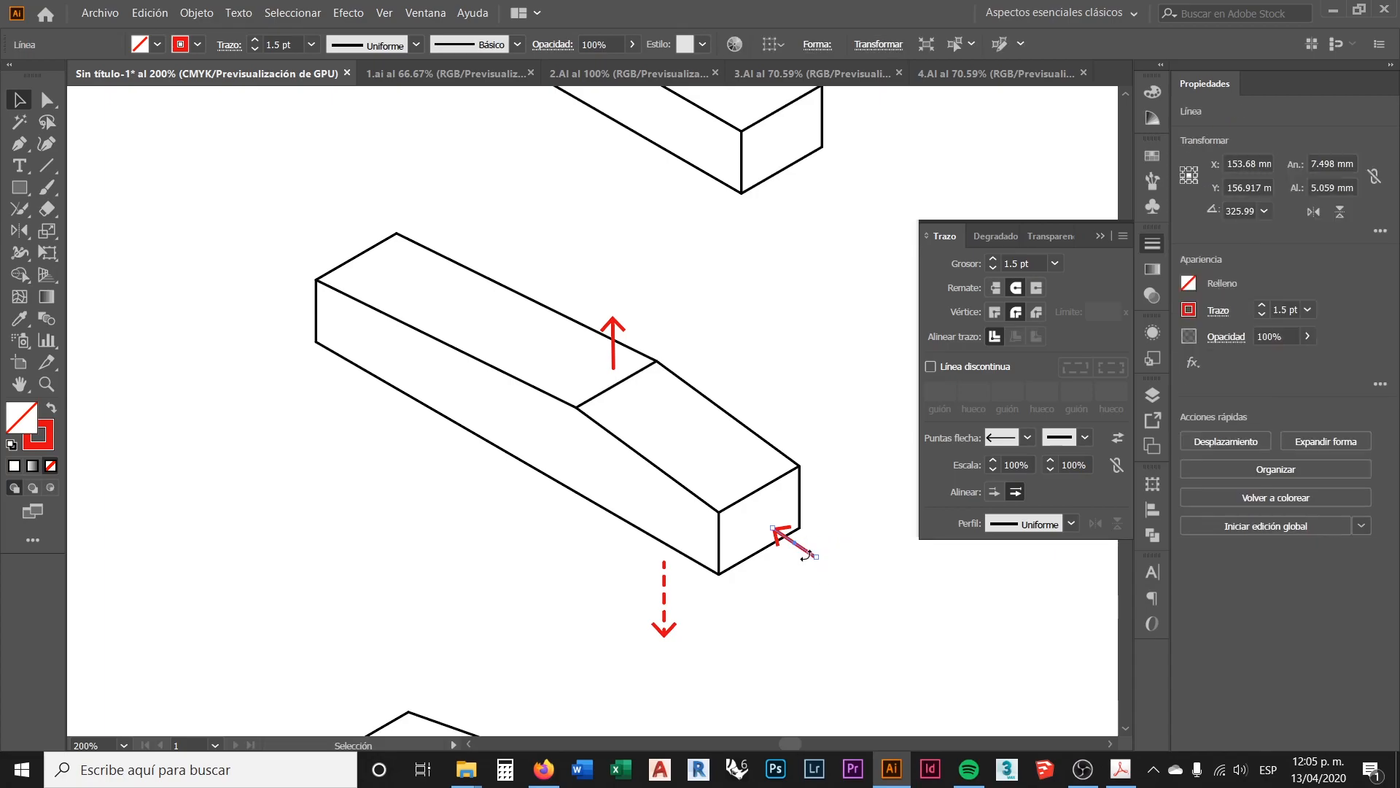
pyautogui.moveTo(808, 556); pyautogui.dragTo(316, 261)
pyautogui.scroll(1, 315, 240)
pyautogui.click(1117, 438)
pyautogui.click(334, 198)
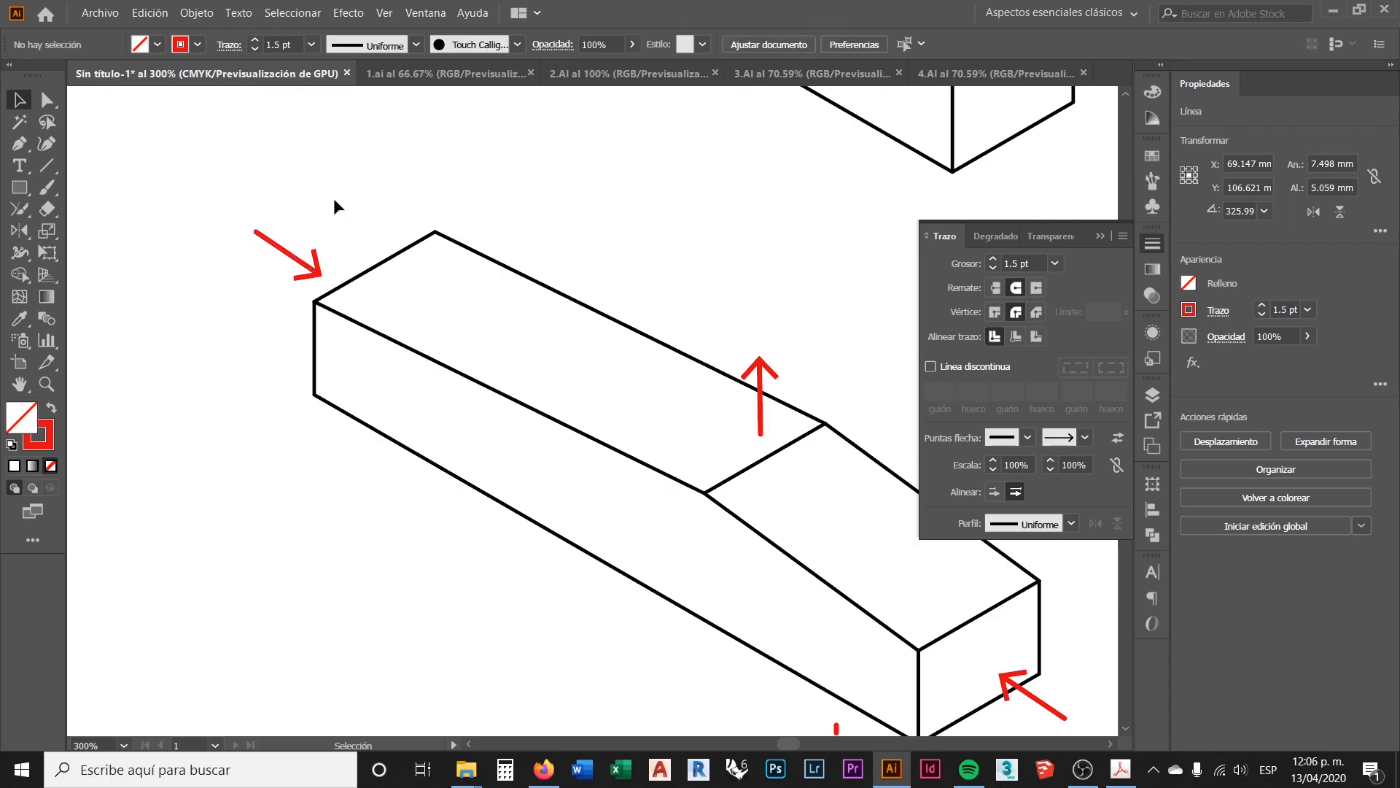
pyautogui.scroll(-2, 369, 282)
pyautogui.scroll(-2, 597, 365)
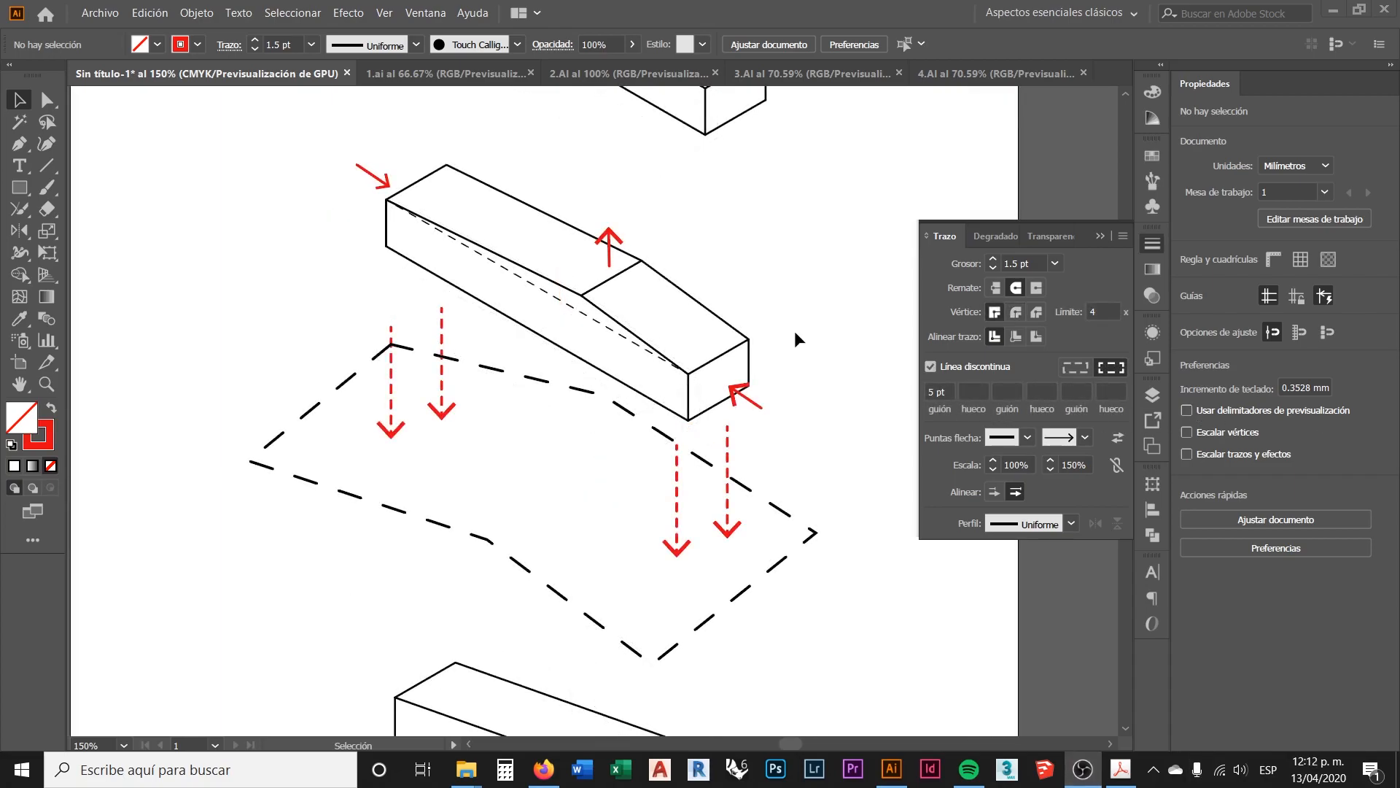
# Step: Set the end arrowhead scale of the red diagonal arrow at the second block's far end to 150%
pyautogui.click(794, 332)
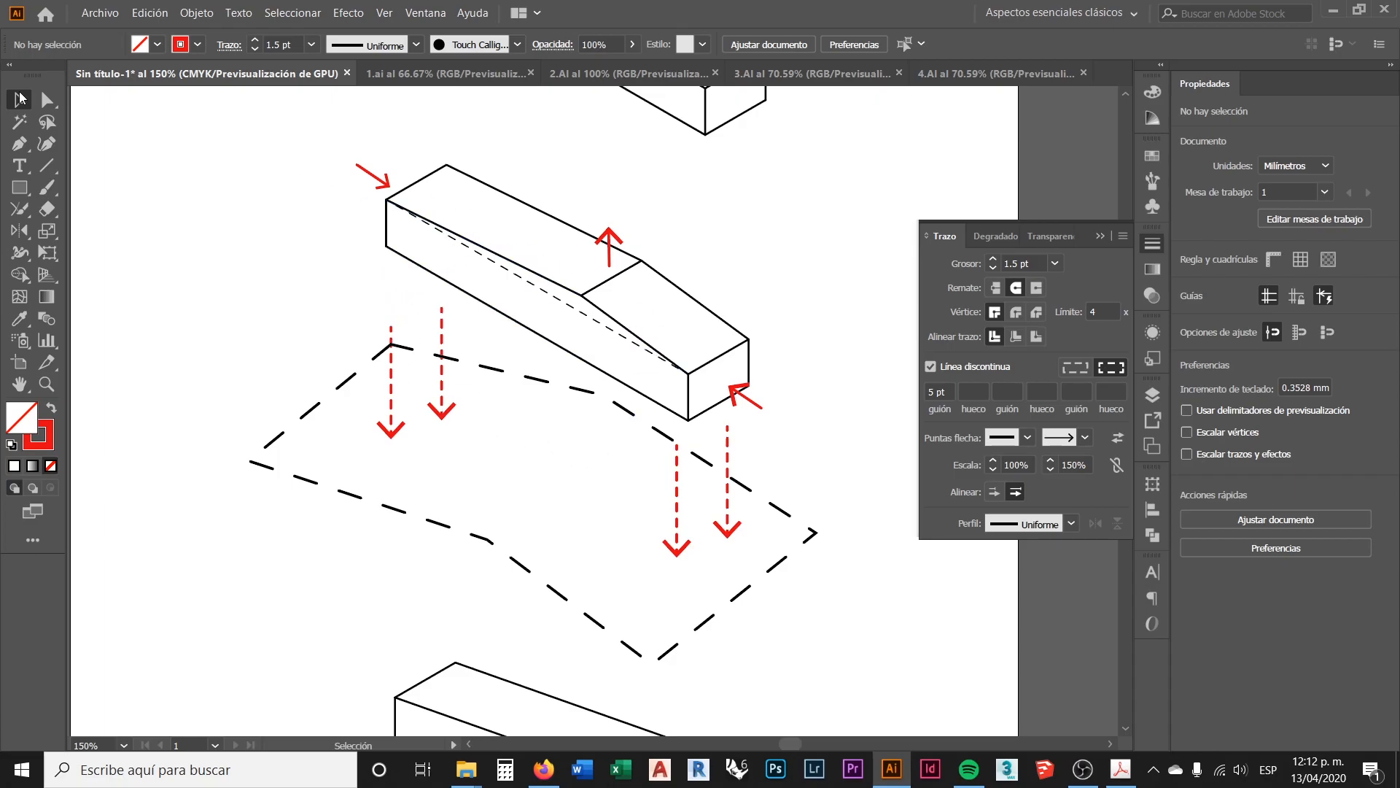
pyautogui.scroll(1, 605, 294)
pyautogui.click(313, 147)
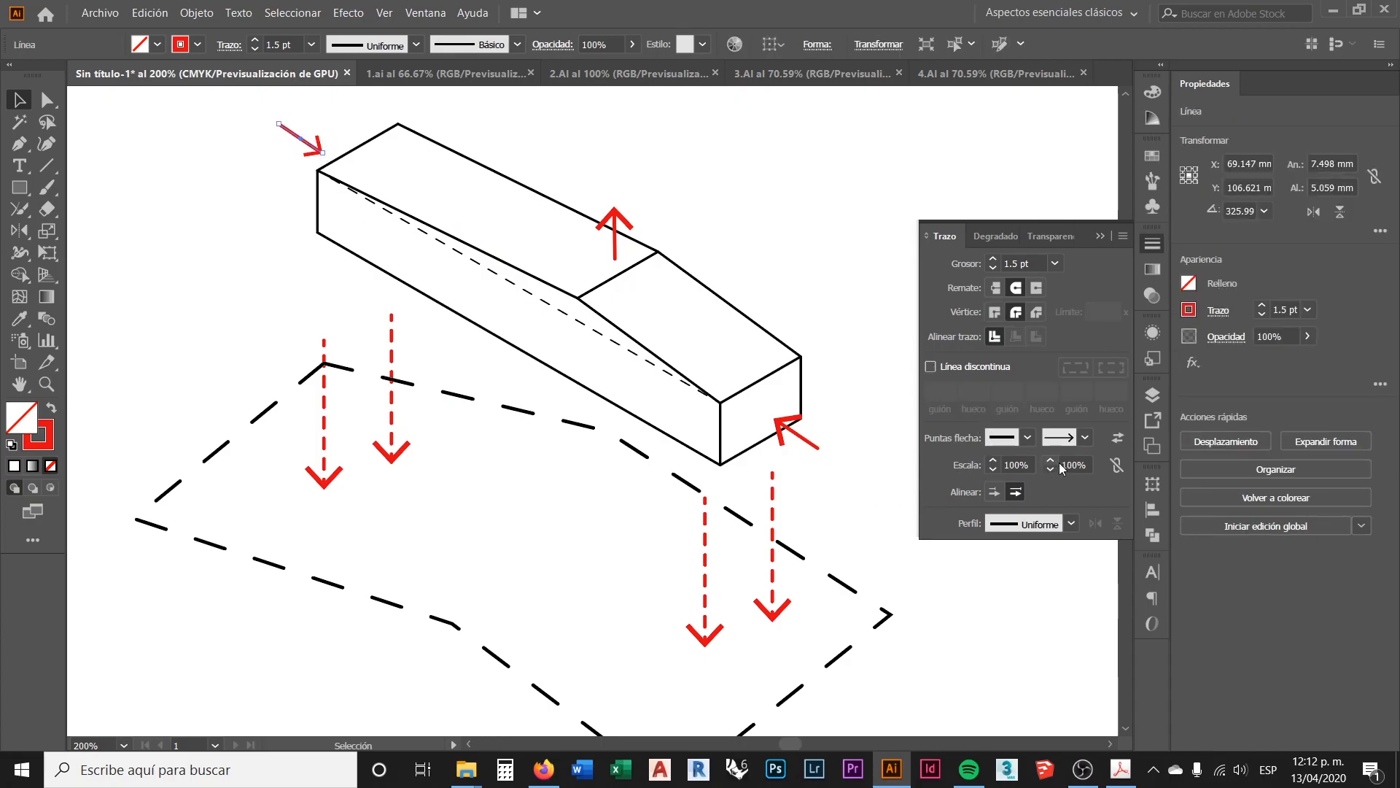
pyautogui.moveTo(1090, 464); pyautogui.dragTo(1026, 464)
pyautogui.write('150')
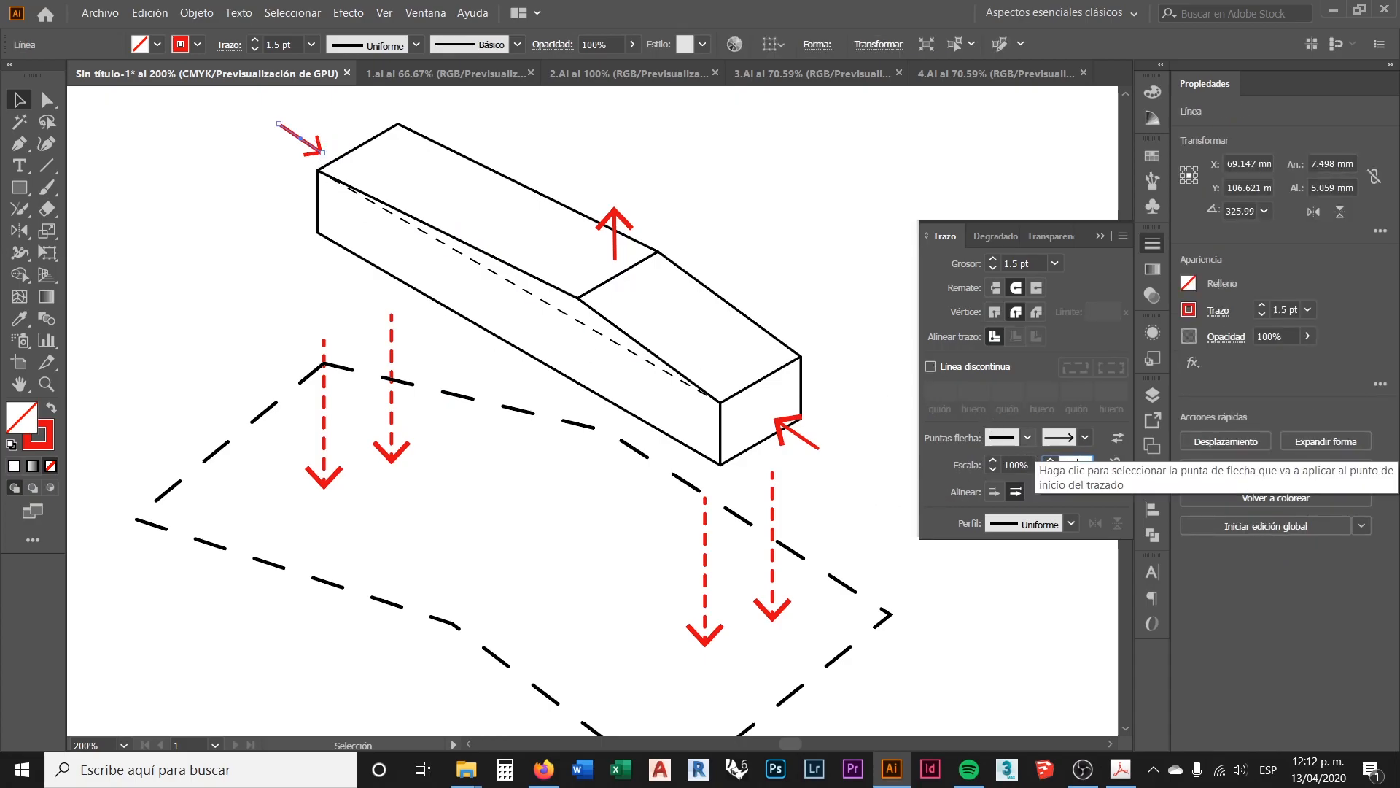
pyautogui.press('Return')
pyautogui.click(775, 407)
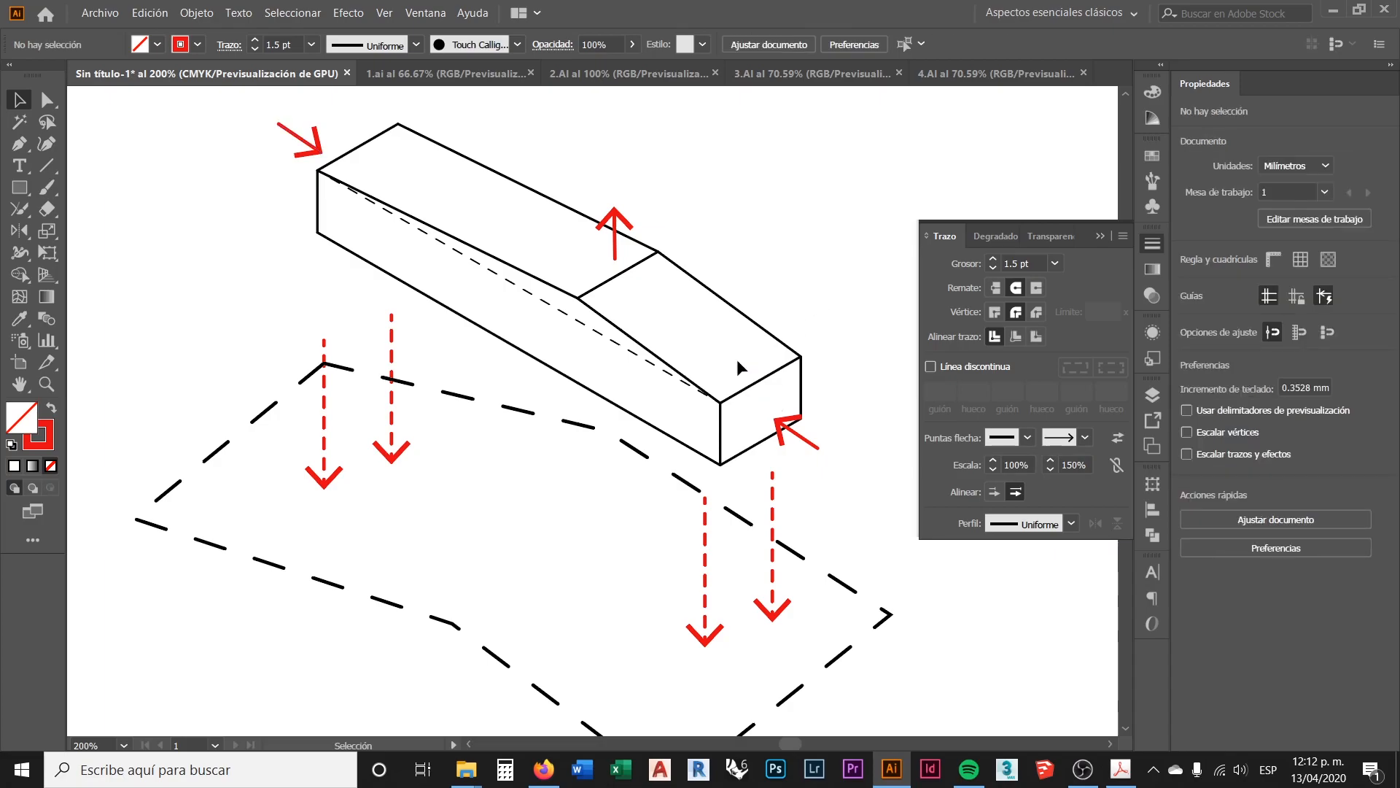
pyautogui.scroll(-1, 538, 369)
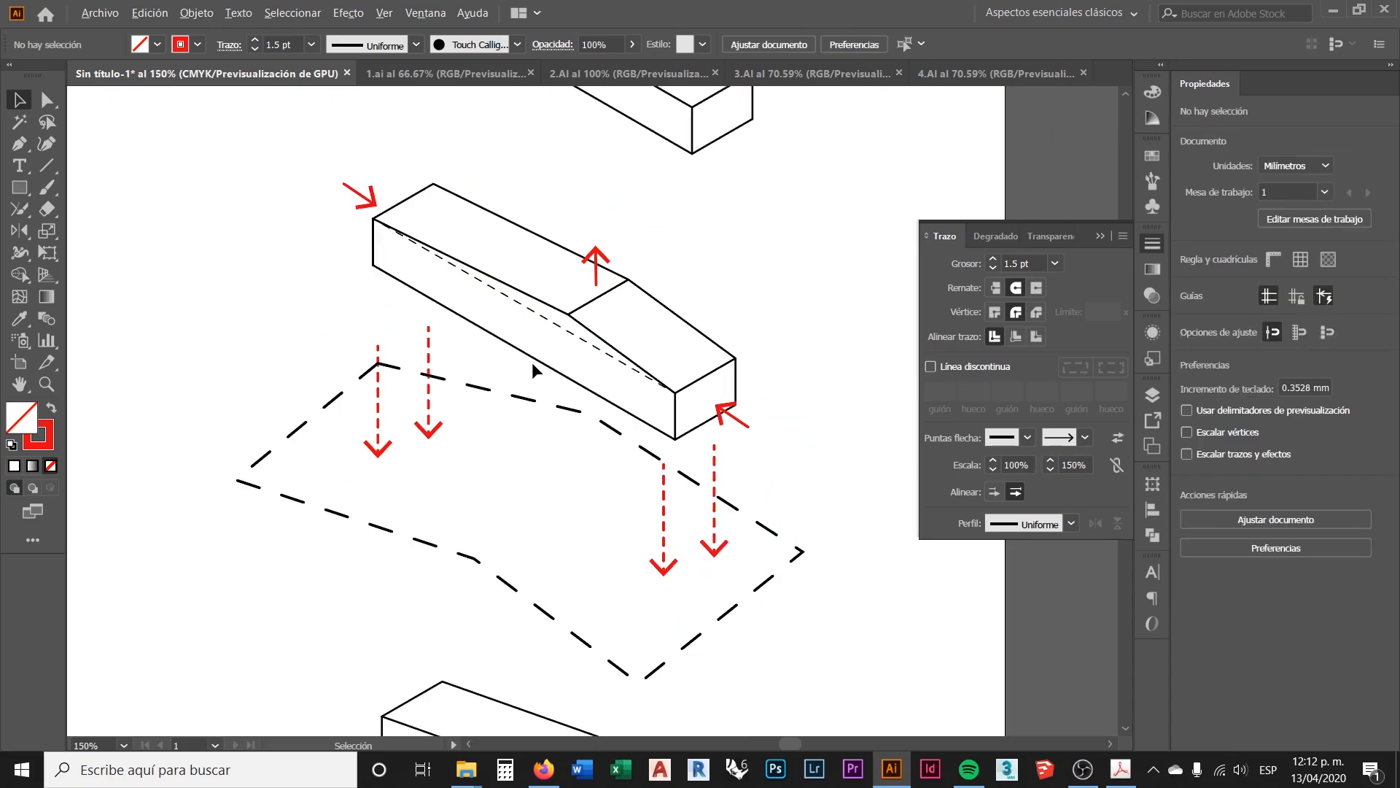
# Step: Examine the stroke and dash settings of the dashed outline beneath the second volume and of the thin dashed line along its side face
pyautogui.click(642, 450)
pyautogui.click(829, 374)
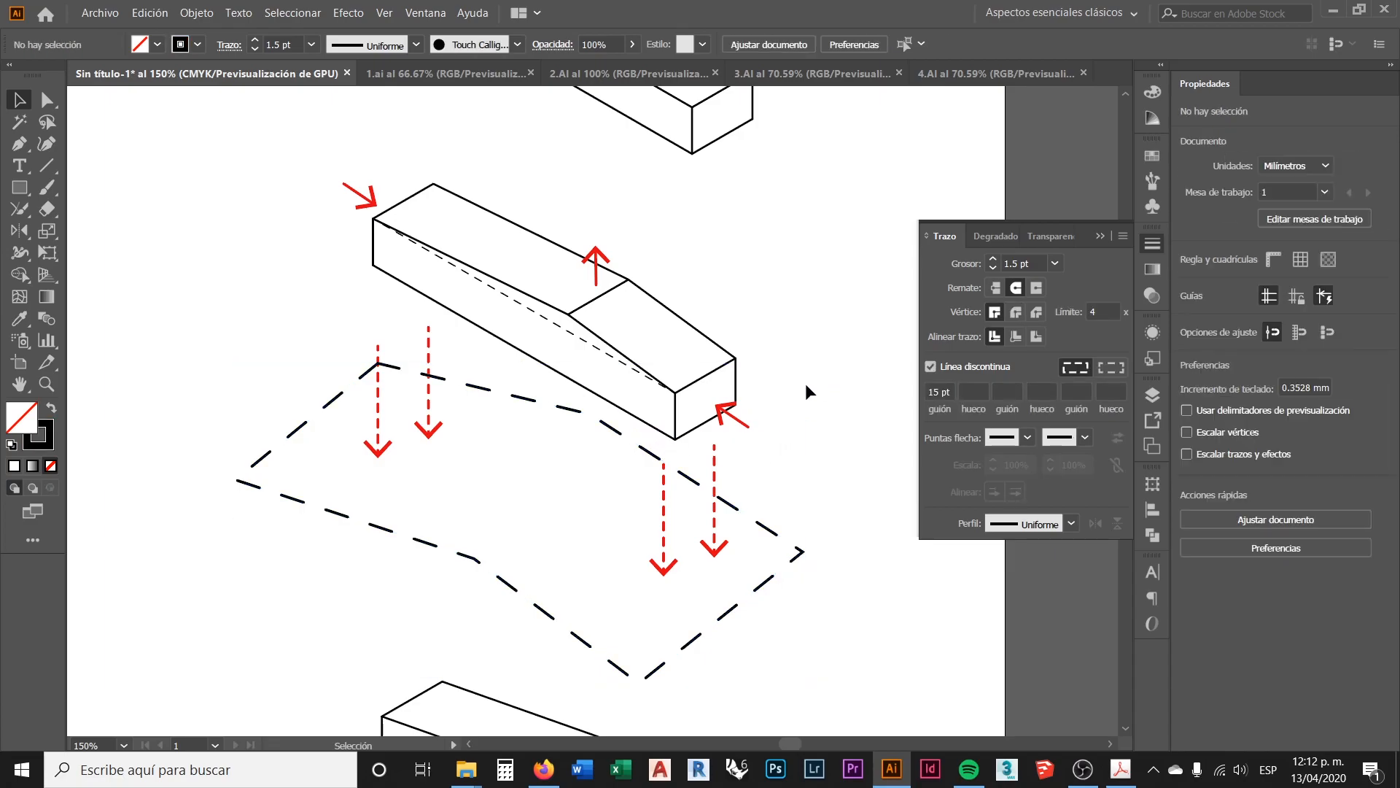
pyautogui.click(508, 397)
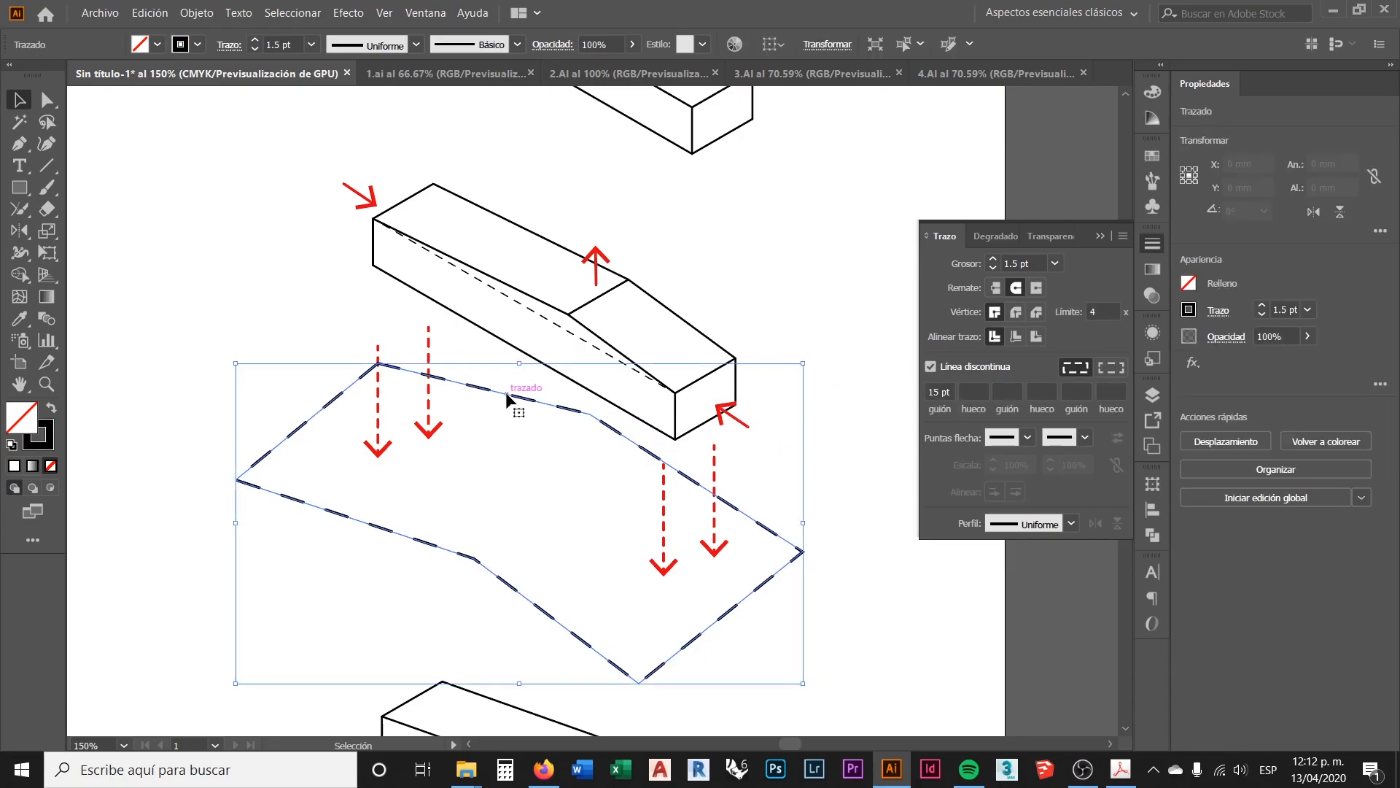
pyautogui.click(850, 382)
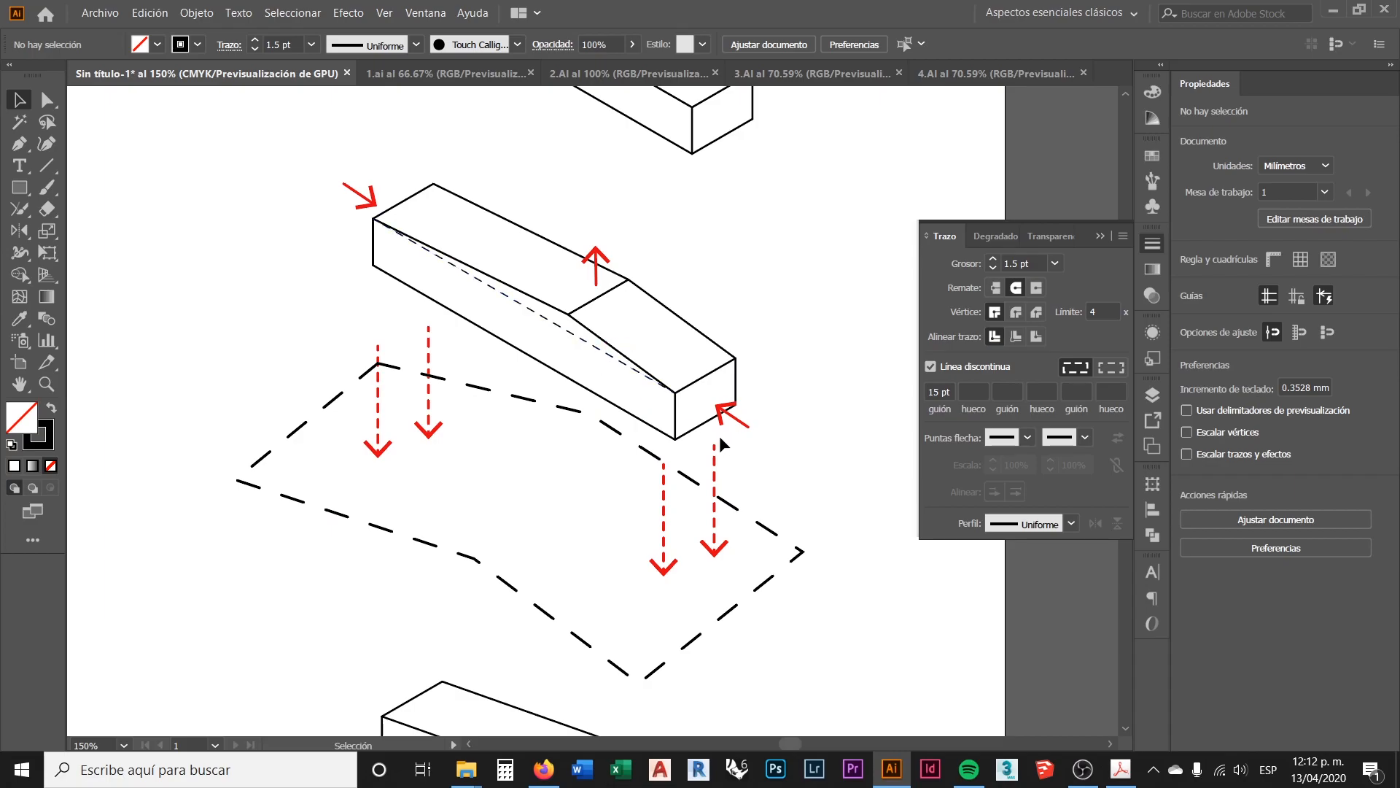
pyautogui.scroll(-1, 595, 438)
pyautogui.scroll(2, 615, 414)
pyautogui.scroll(1, 580, 425)
pyautogui.scroll(1, 579, 421)
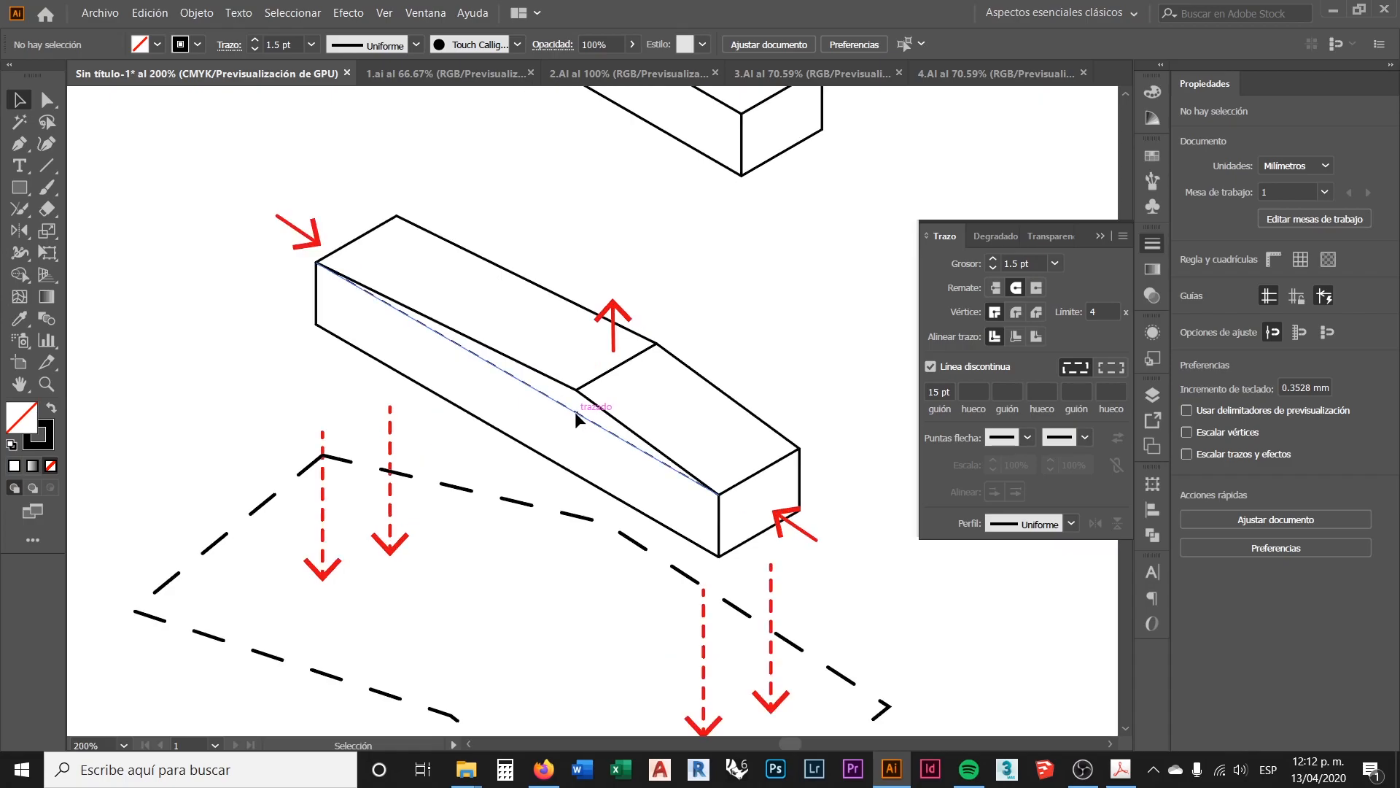
pyautogui.click(575, 412)
pyautogui.click(561, 430)
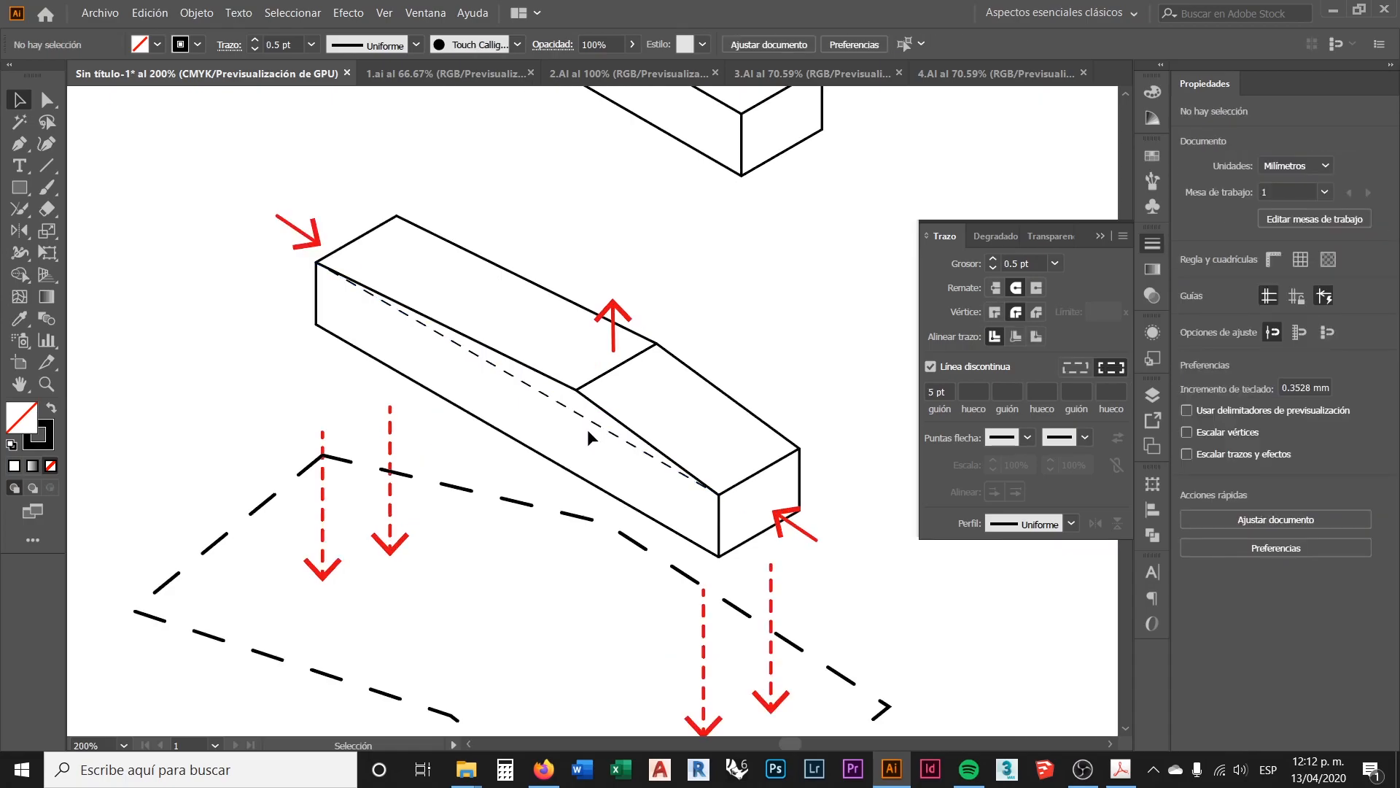
pyautogui.scroll(2, 584, 416)
pyautogui.scroll(1, 615, 487)
pyautogui.scroll(-1, 553, 455)
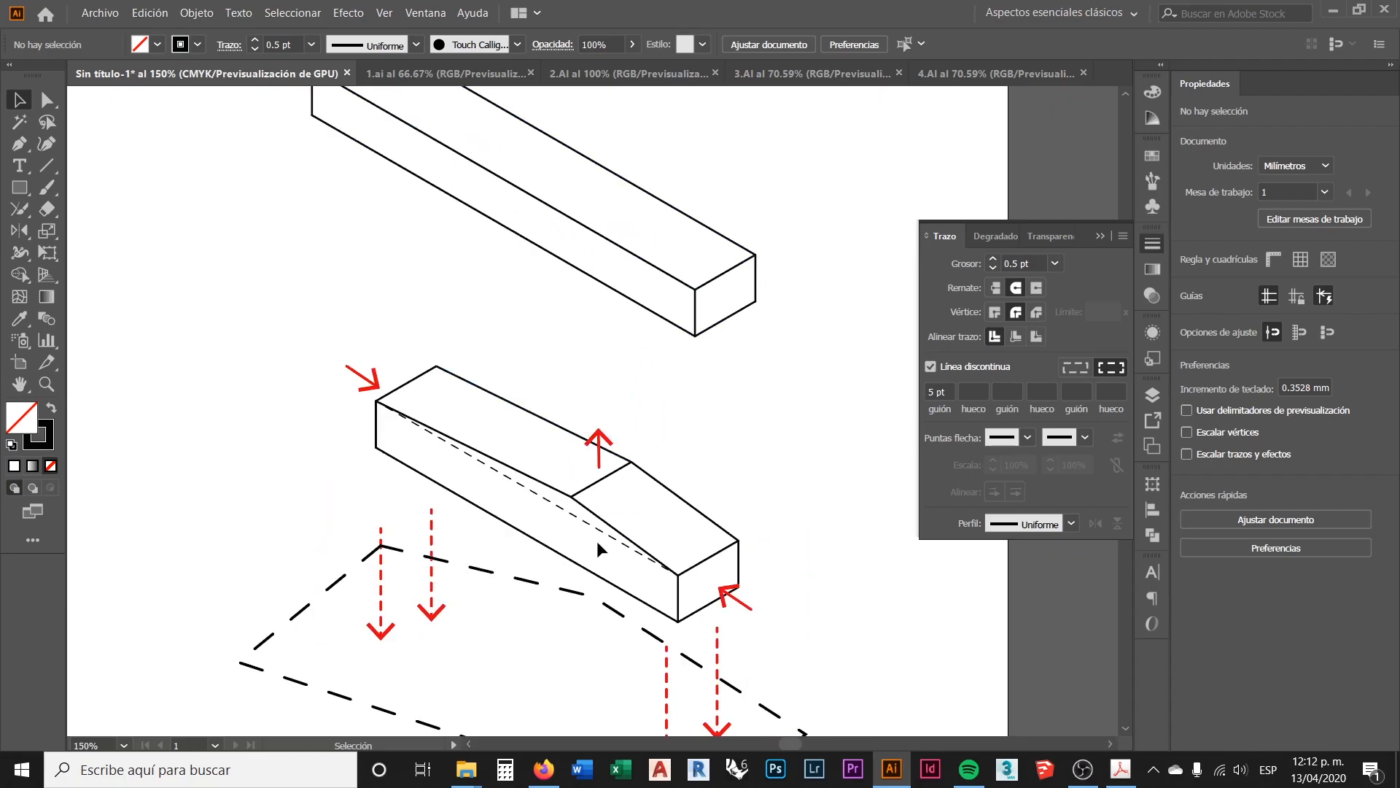
pyautogui.scroll(1, 583, 535)
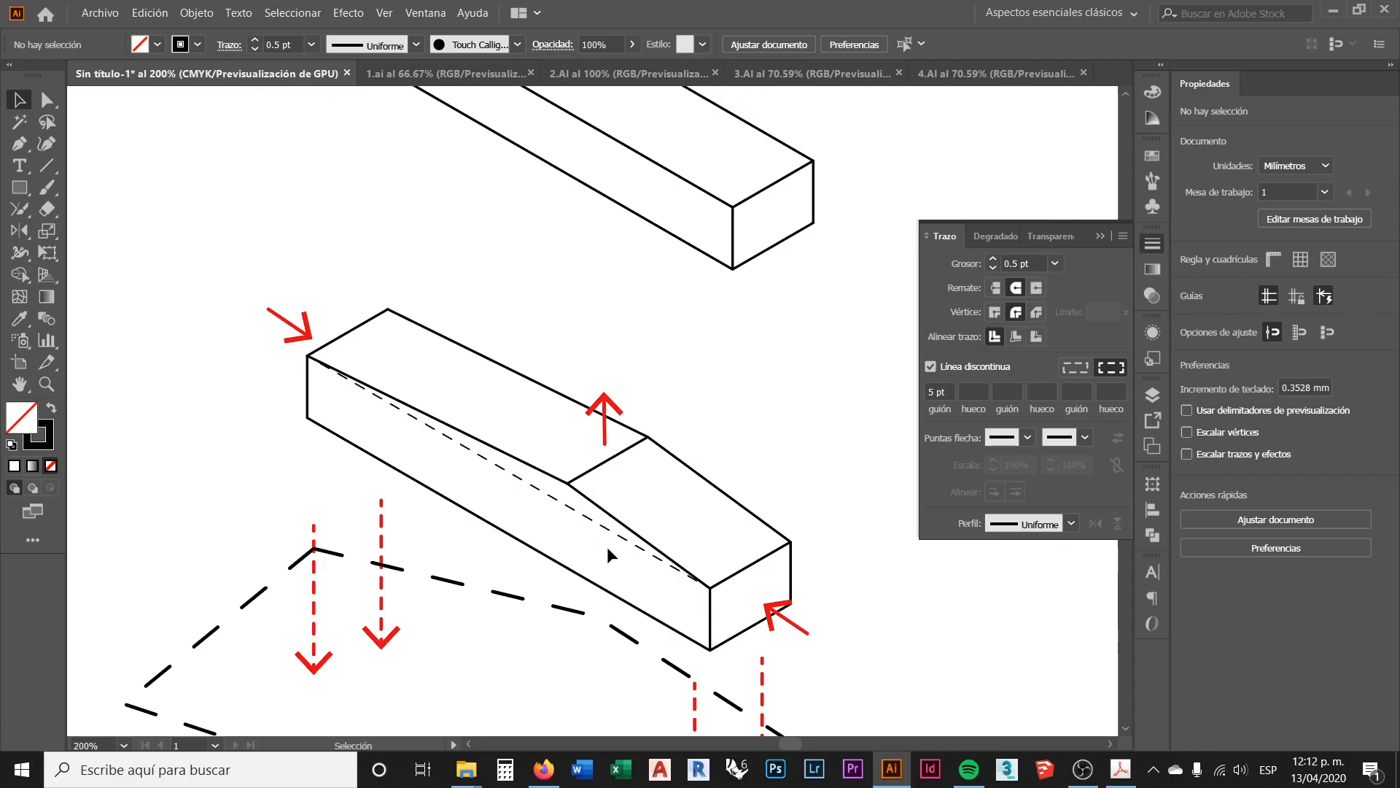
pyautogui.scroll(1, 595, 536)
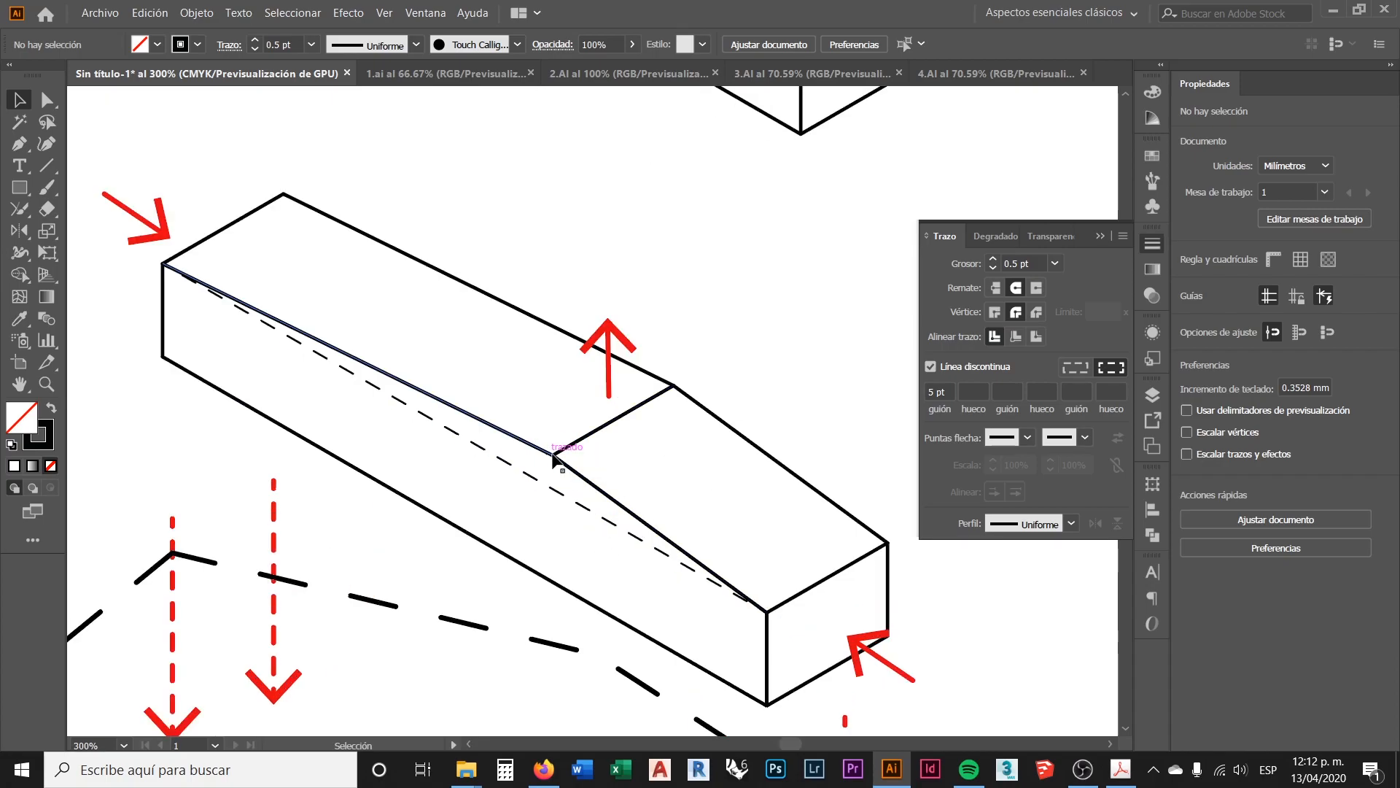
pyautogui.scroll(-1, 574, 447)
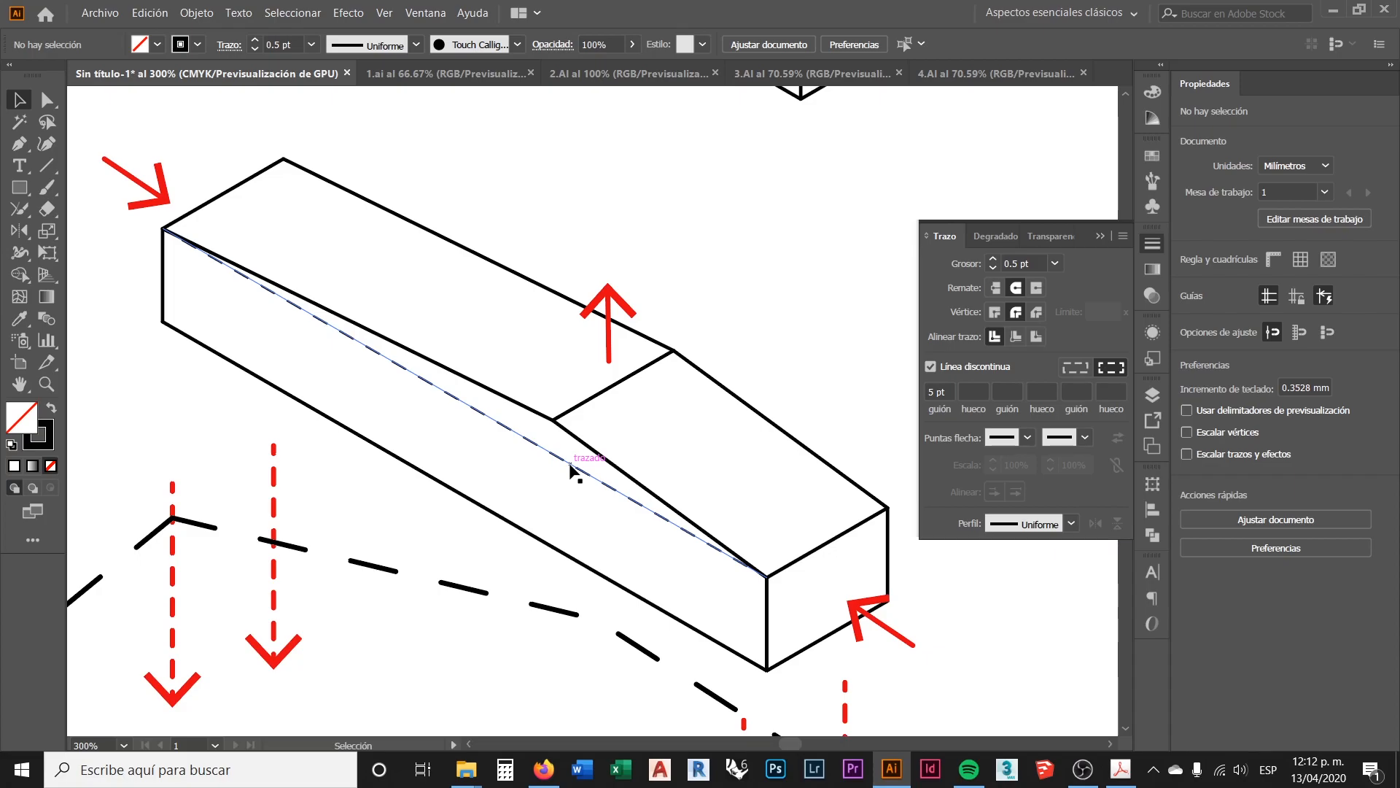
pyautogui.scroll(-1, 575, 489)
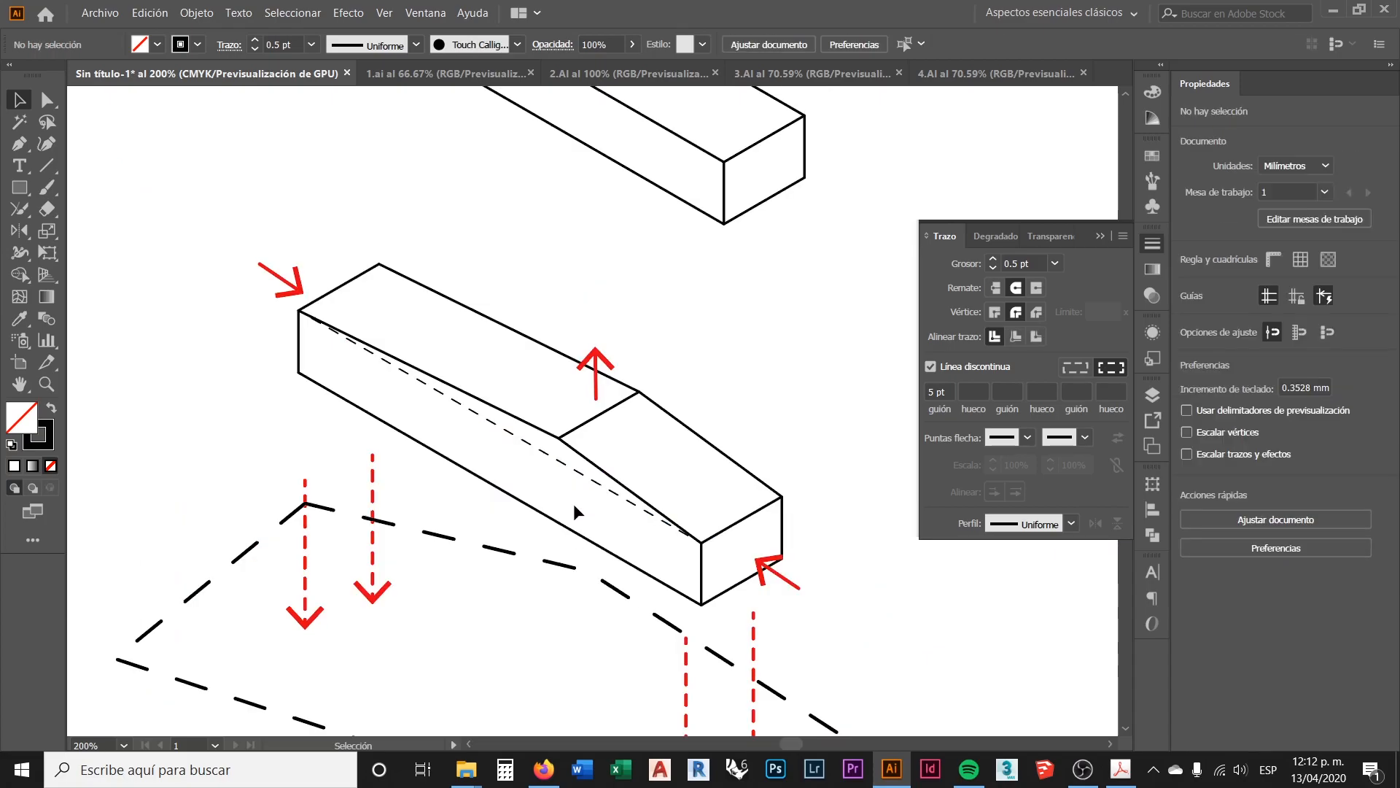
pyautogui.scroll(1, 565, 473)
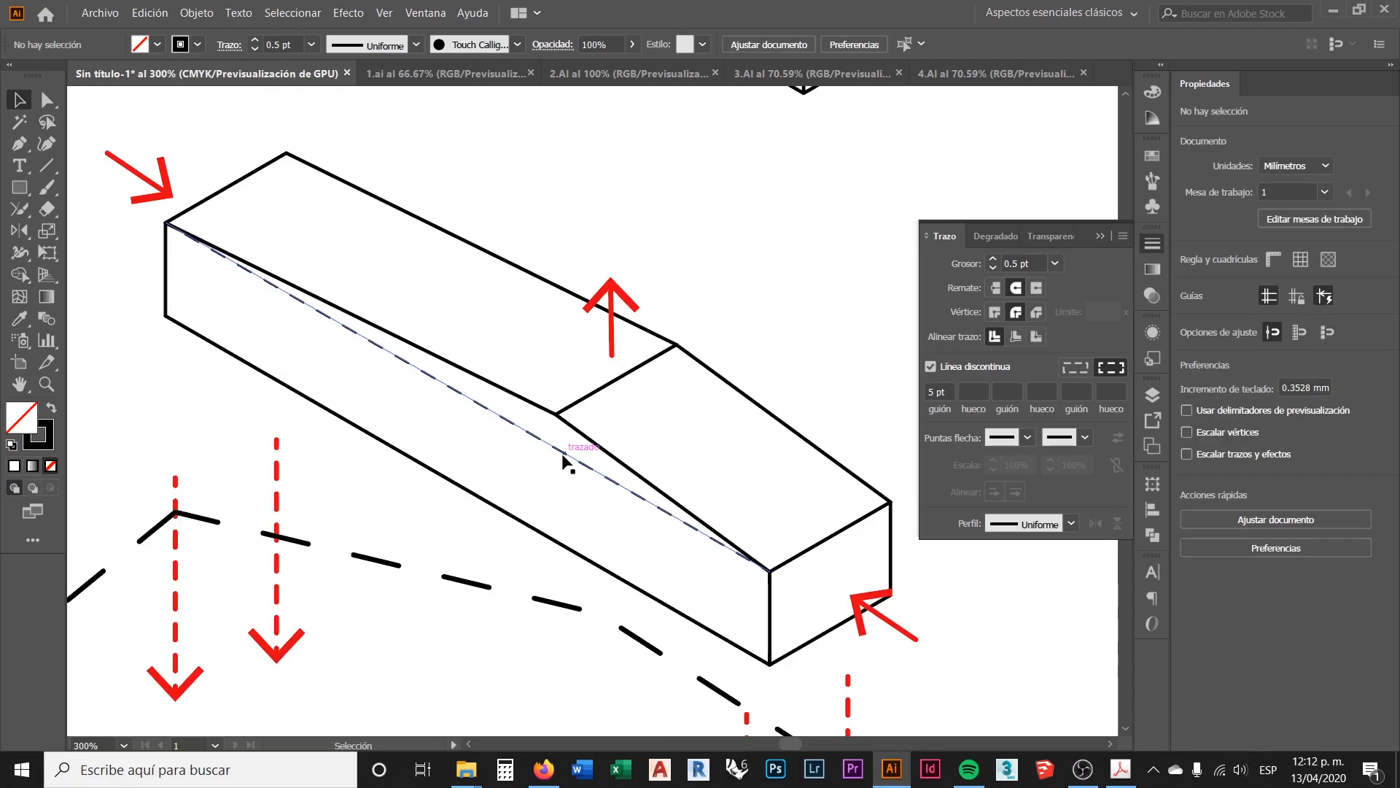
pyautogui.click(563, 461)
pyautogui.click(558, 478)
pyautogui.scroll(-2, 553, 455)
pyautogui.scroll(-2, 568, 397)
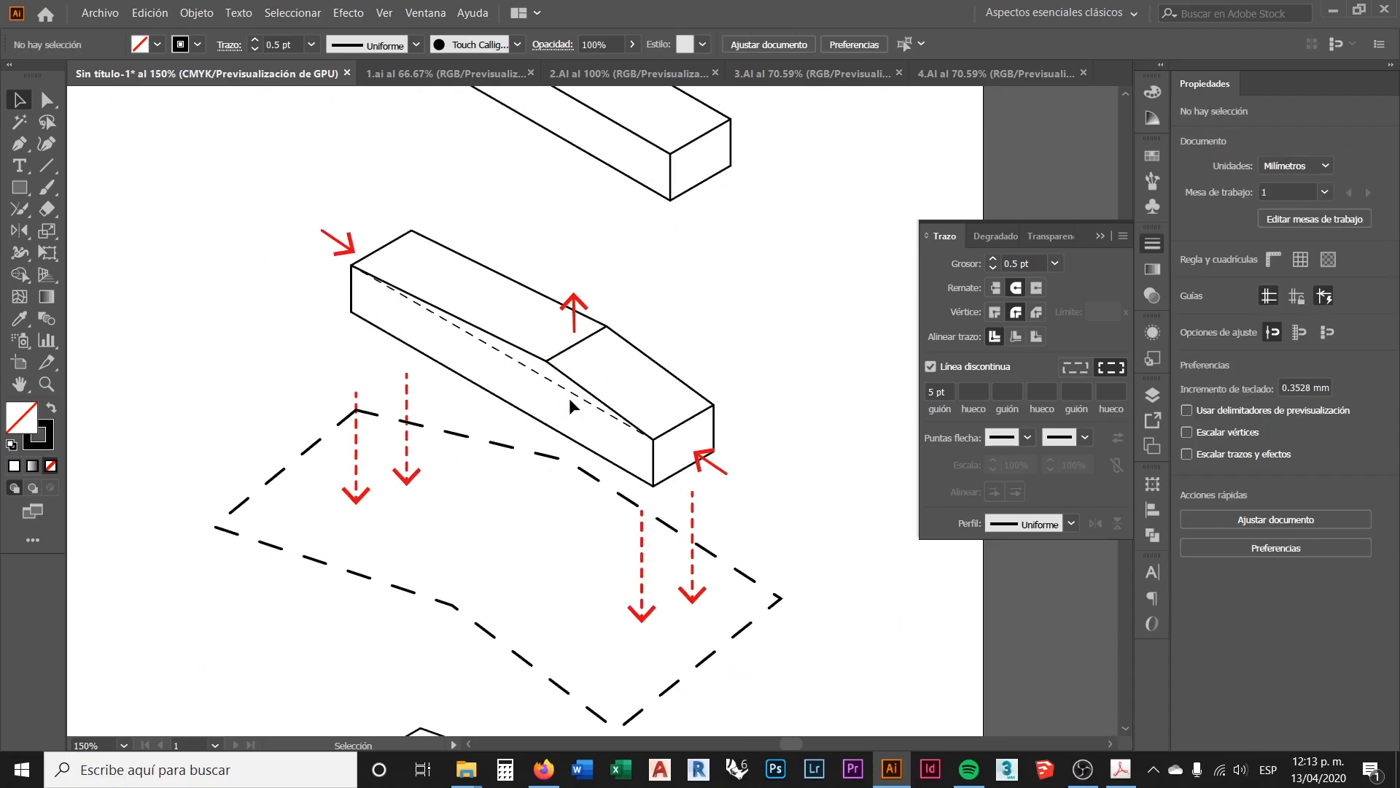
pyautogui.click(693, 546)
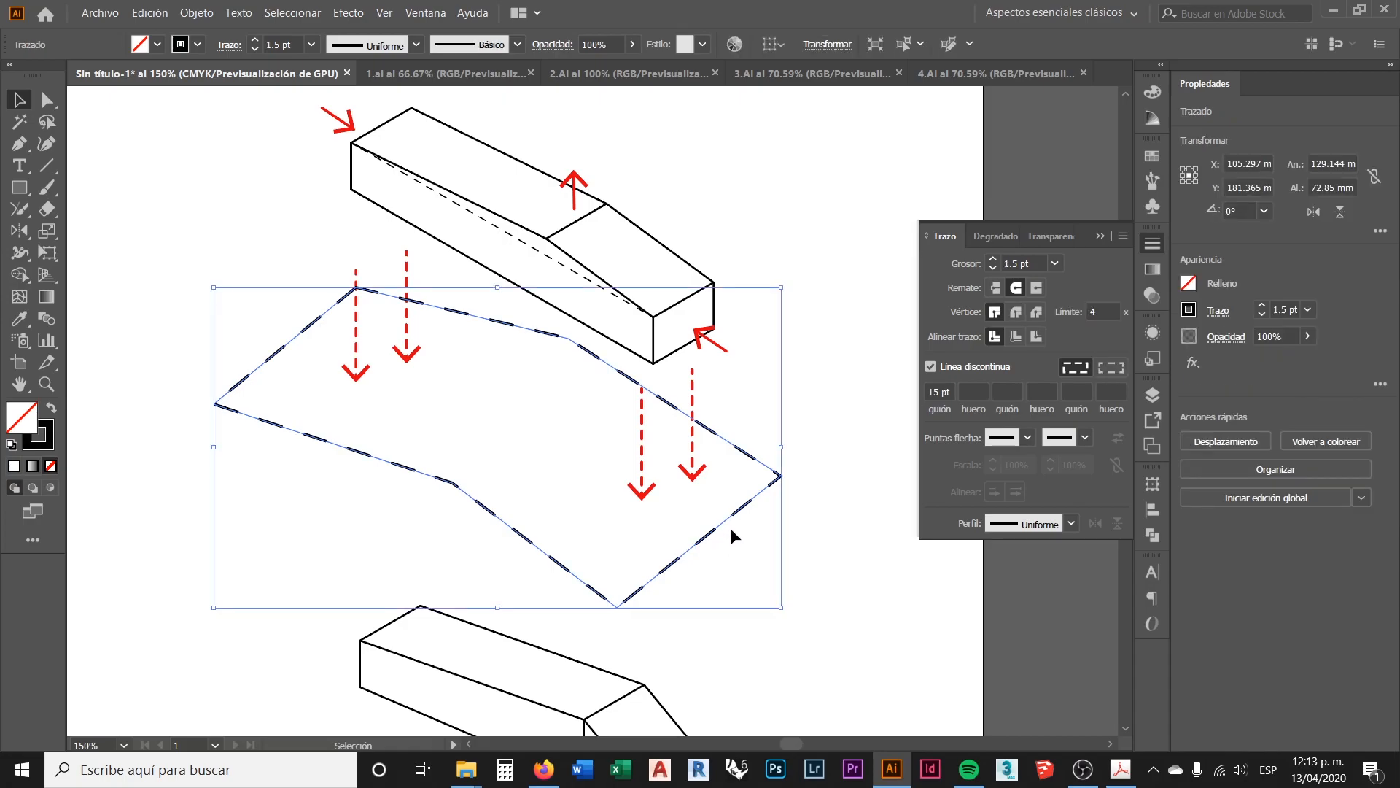
pyautogui.click(803, 480)
pyautogui.click(773, 482)
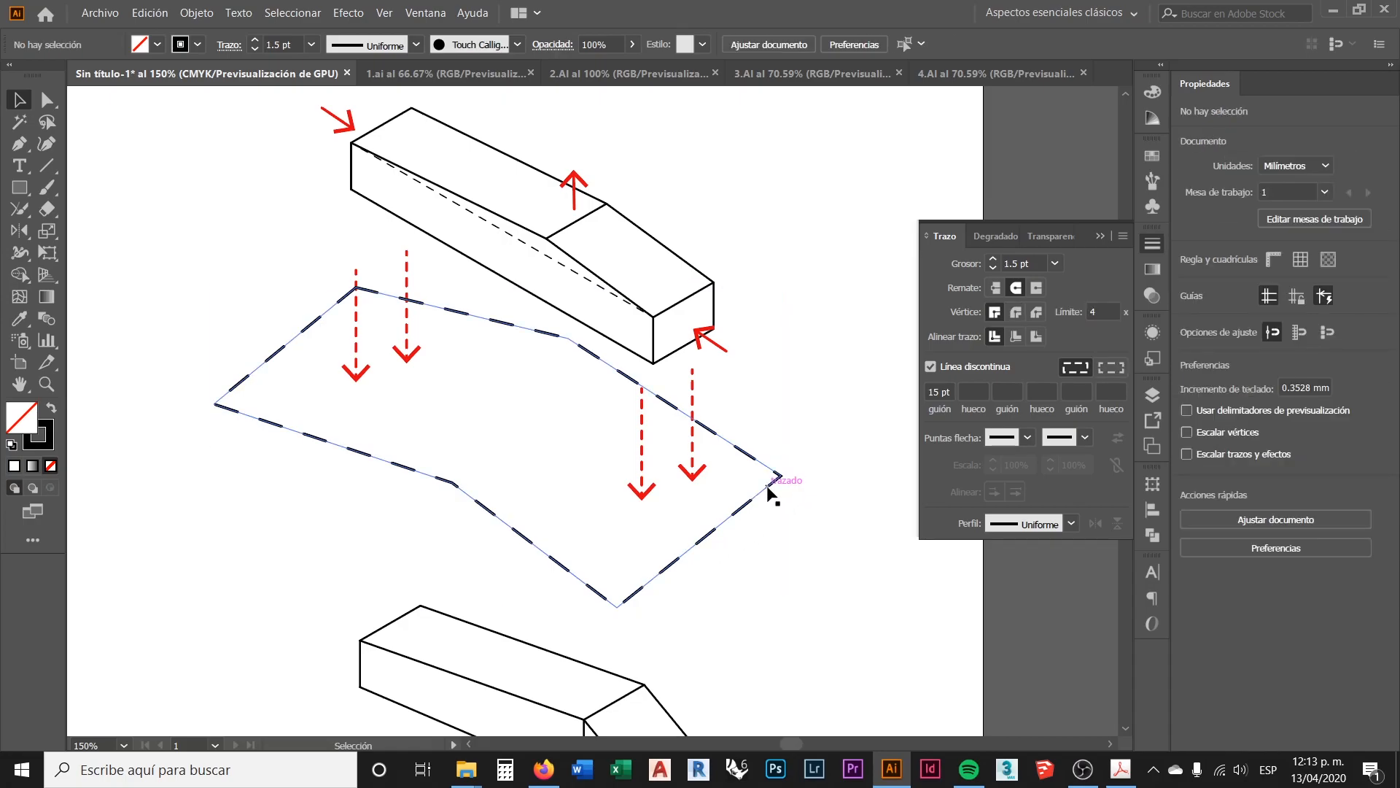
pyautogui.click(828, 404)
pyautogui.scroll(-2, 553, 347)
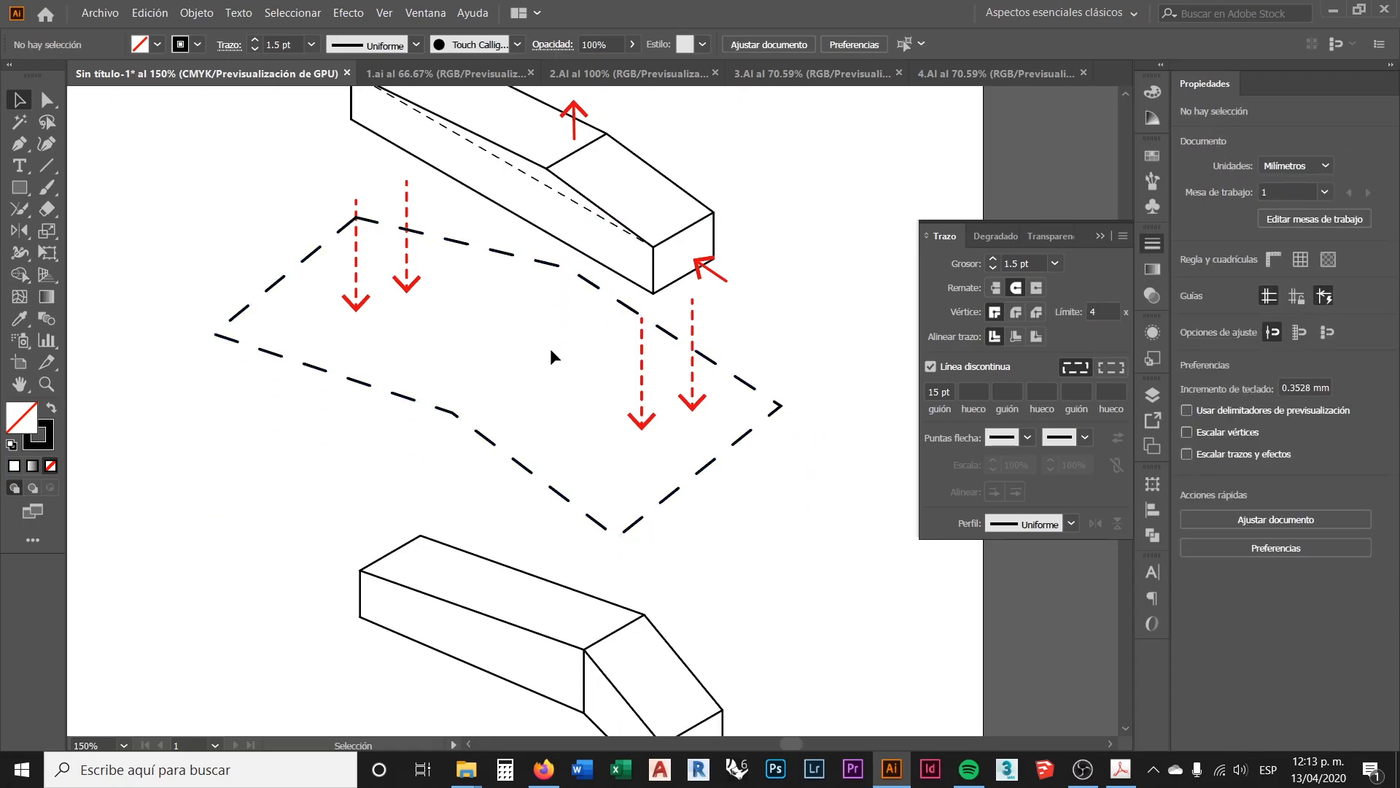
# Step: Scale all the diagrams down proportionally to about 115 × 274 mm
pyautogui.scroll(-1, 523, 376)
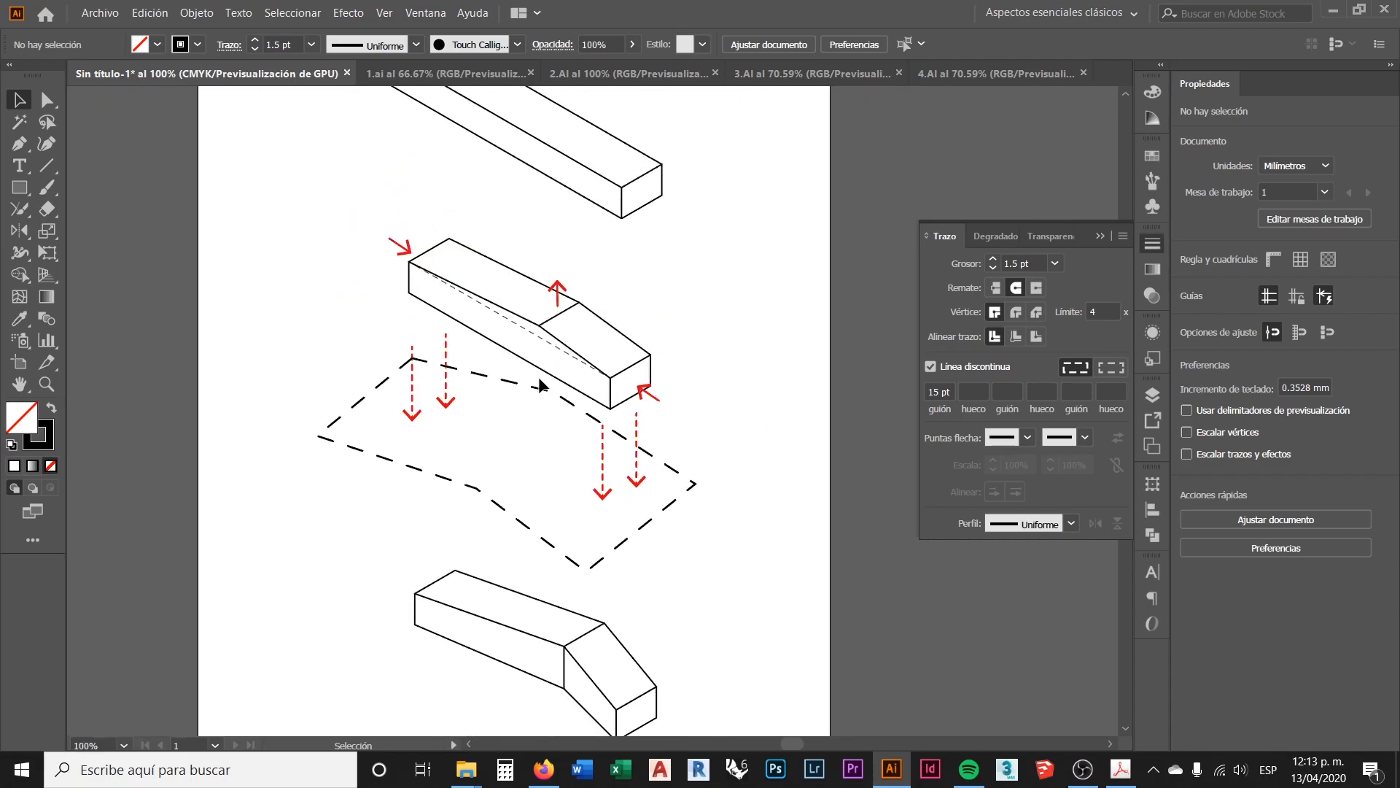
pyautogui.scroll(-6, 540, 386)
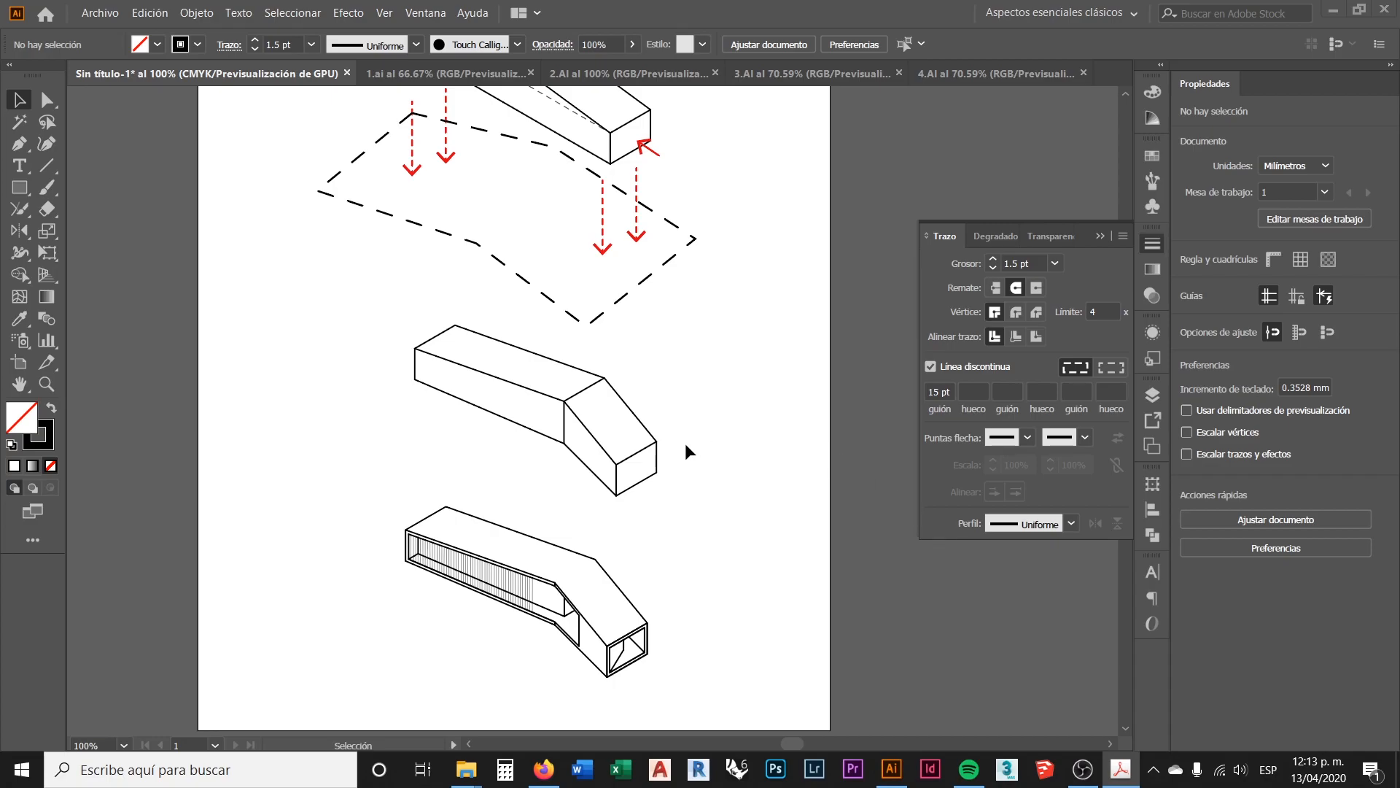
pyautogui.scroll(-1, 557, 433)
pyautogui.scroll(3, 574, 460)
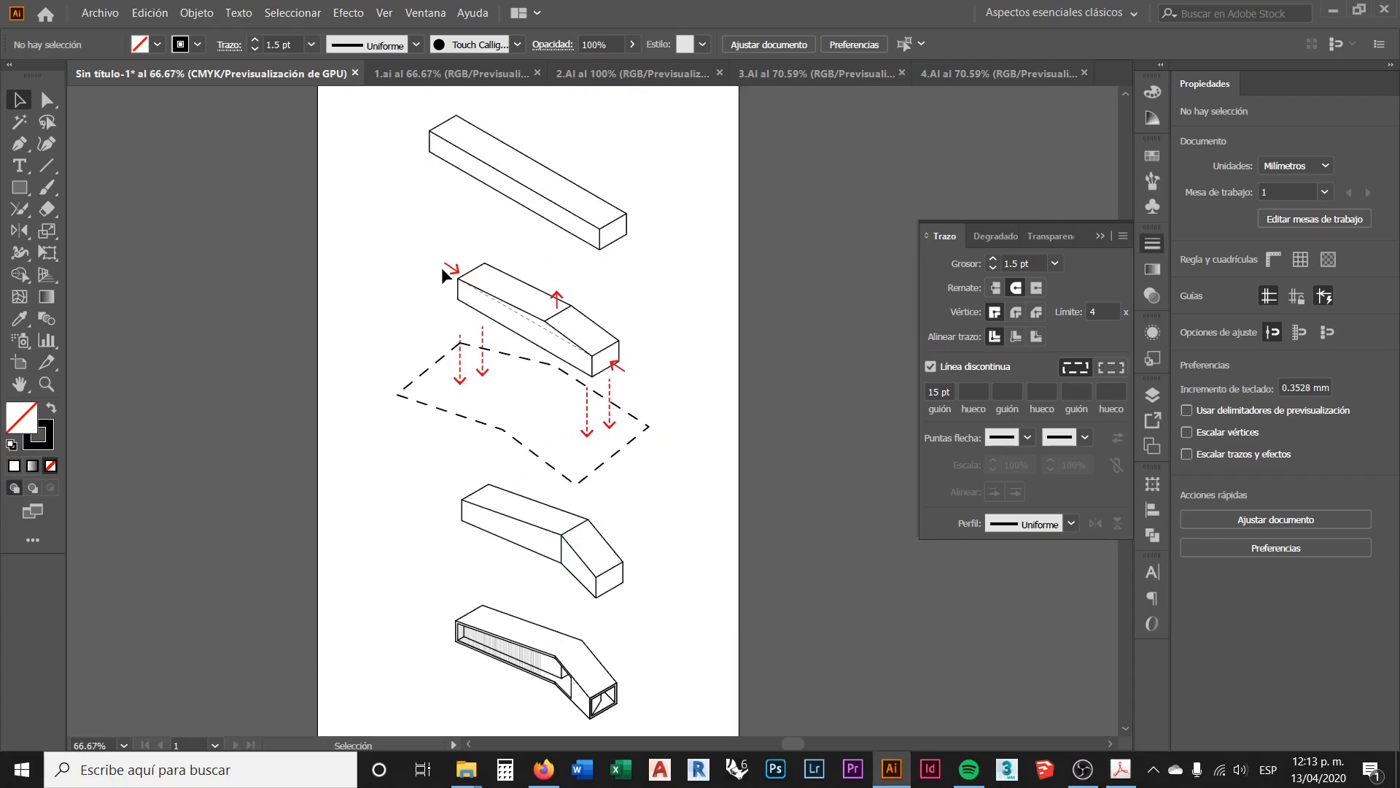
pyautogui.scroll(2, 551, 428)
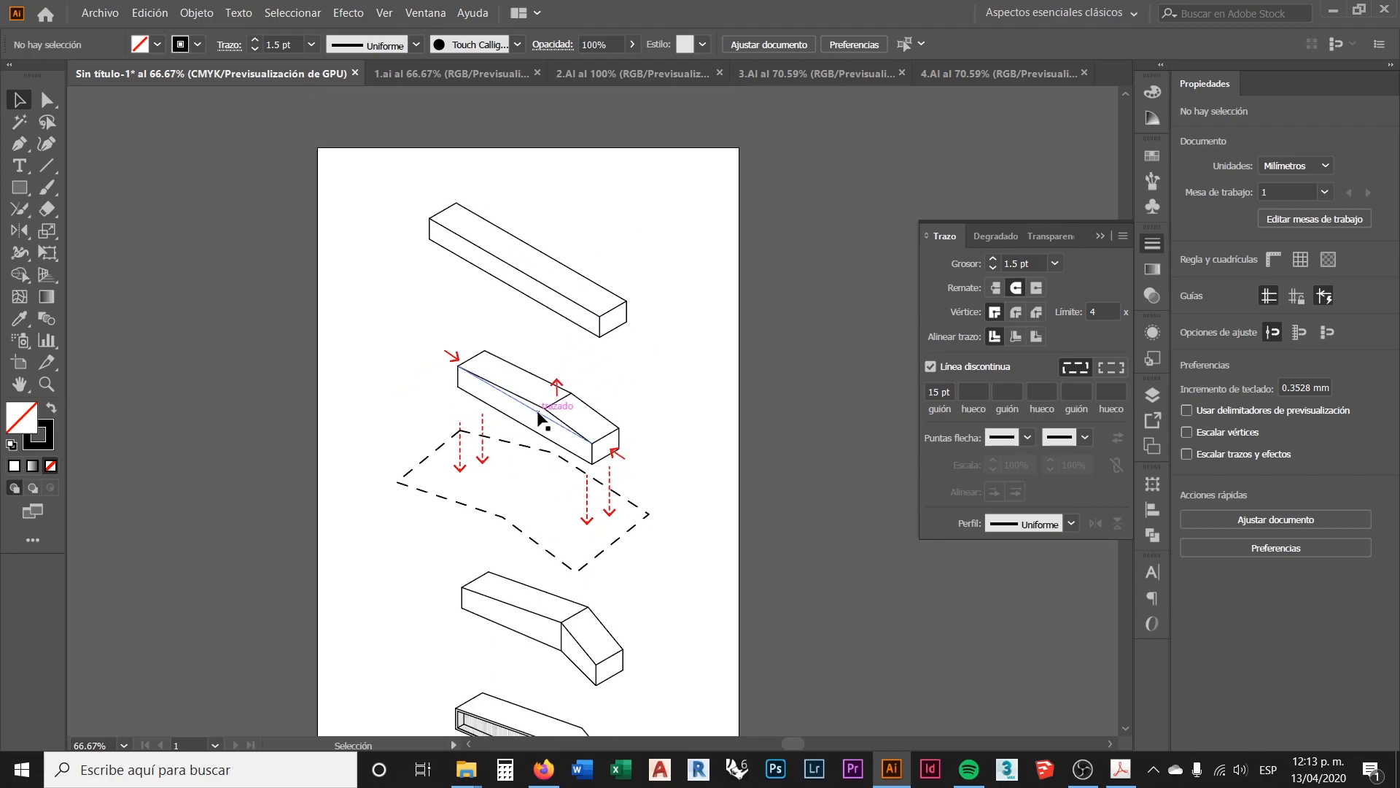
pyautogui.scroll(-2, 520, 456)
pyautogui.scroll(-1, 514, 462)
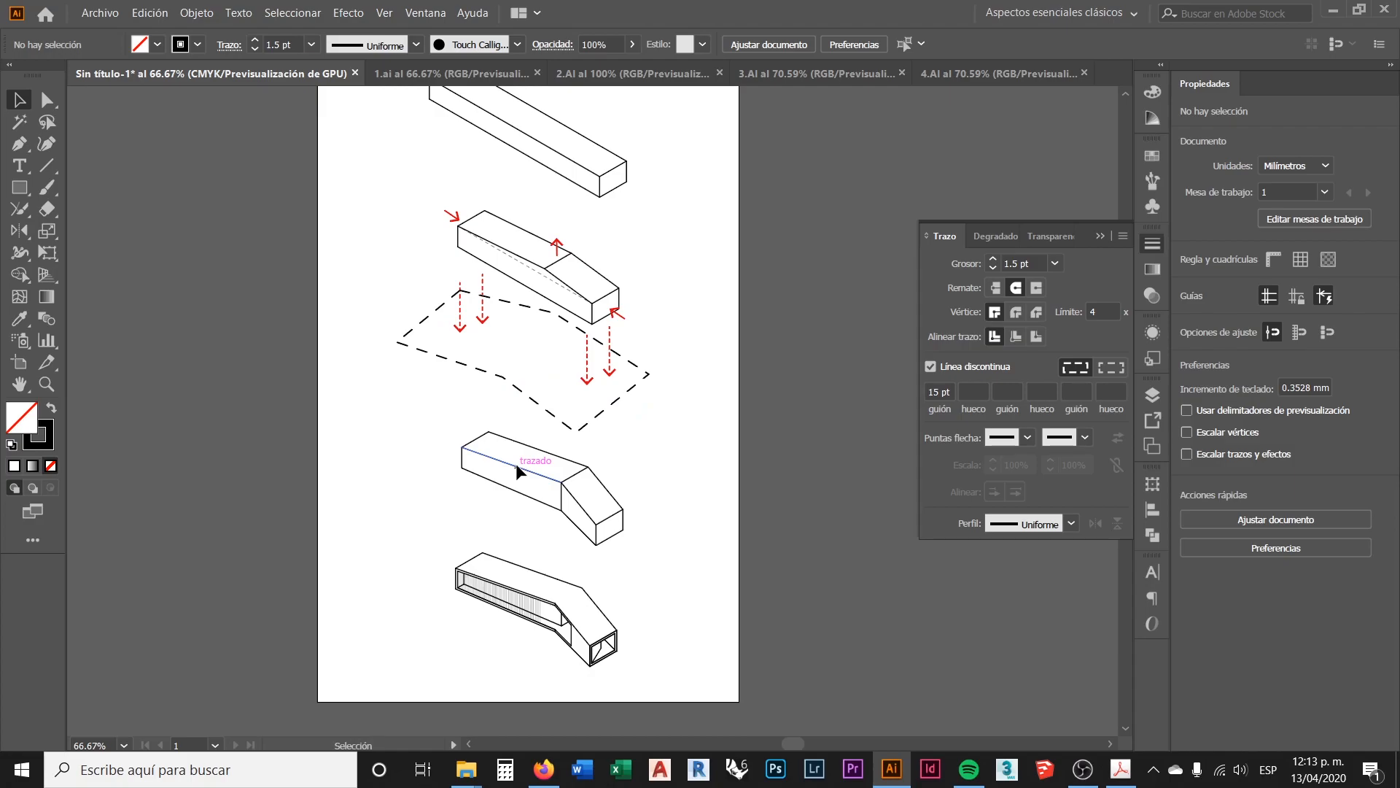
pyautogui.scroll(-1, 515, 486)
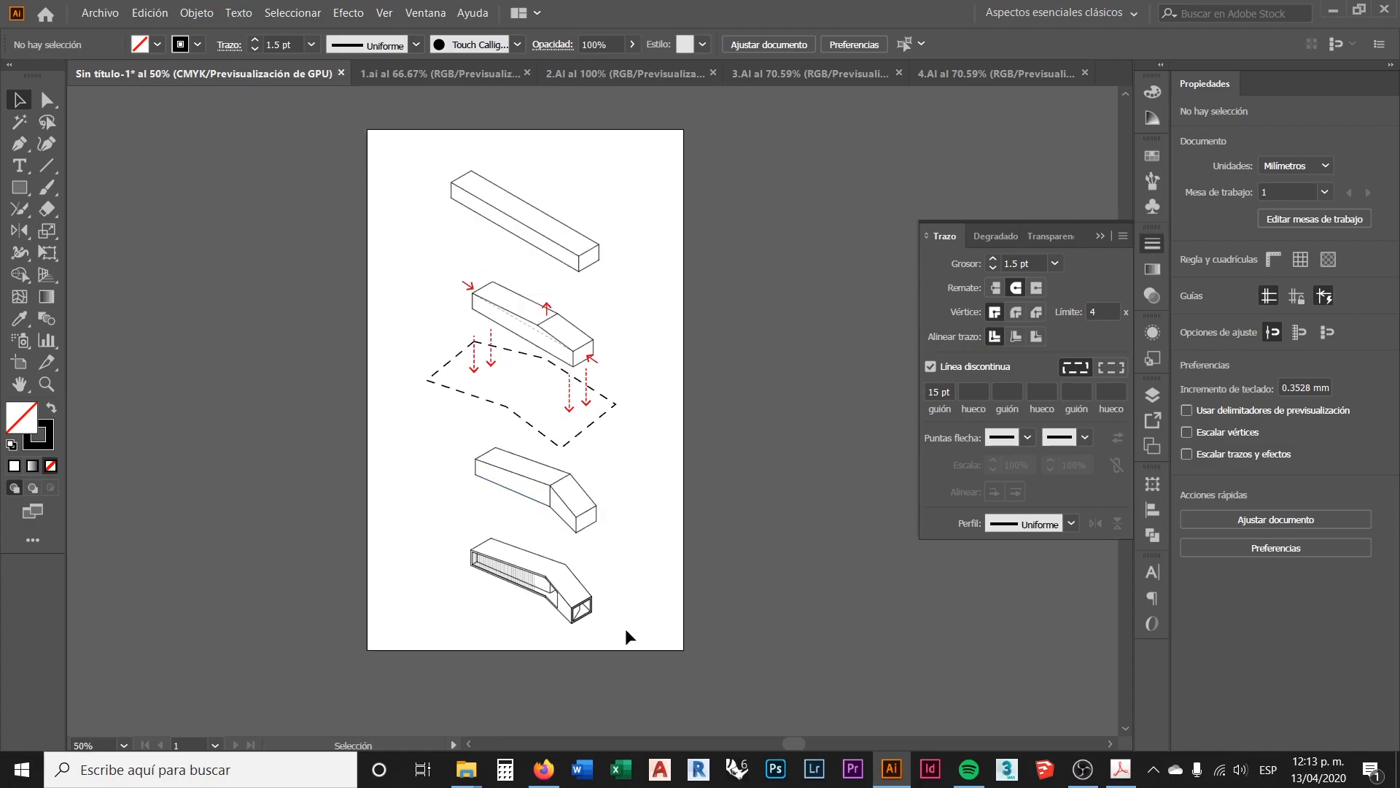
pyautogui.moveTo(614, 597)
pyautogui.mouseDown()
pyautogui.moveTo(410, 313)
pyautogui.moveTo(401, 148)
pyautogui.mouseUp()
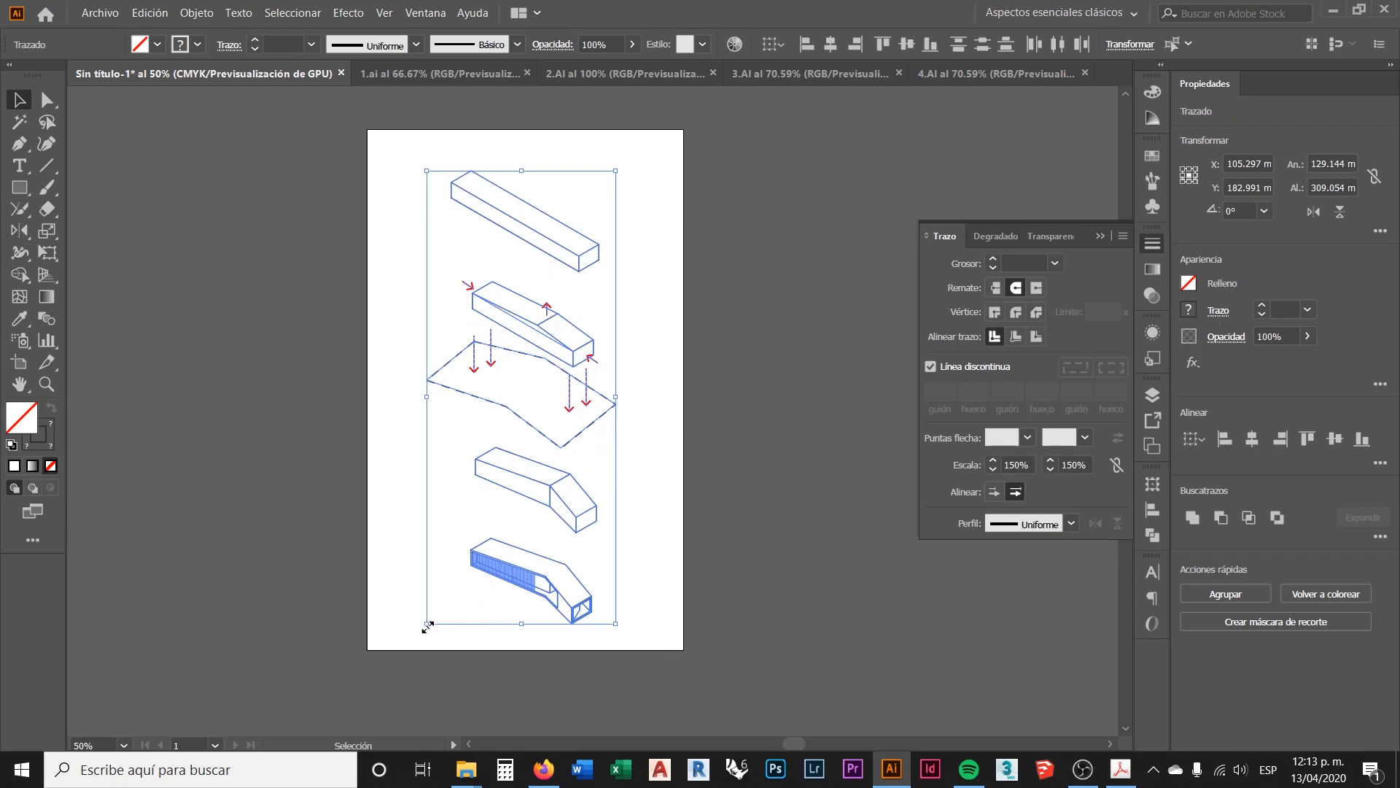
pyautogui.moveTo(428, 626)
pyautogui.mouseDown()
pyautogui.moveTo(447, 609)
pyautogui.moveTo(428, 612)
pyautogui.moveTo(434, 582)
pyautogui.mouseUp()
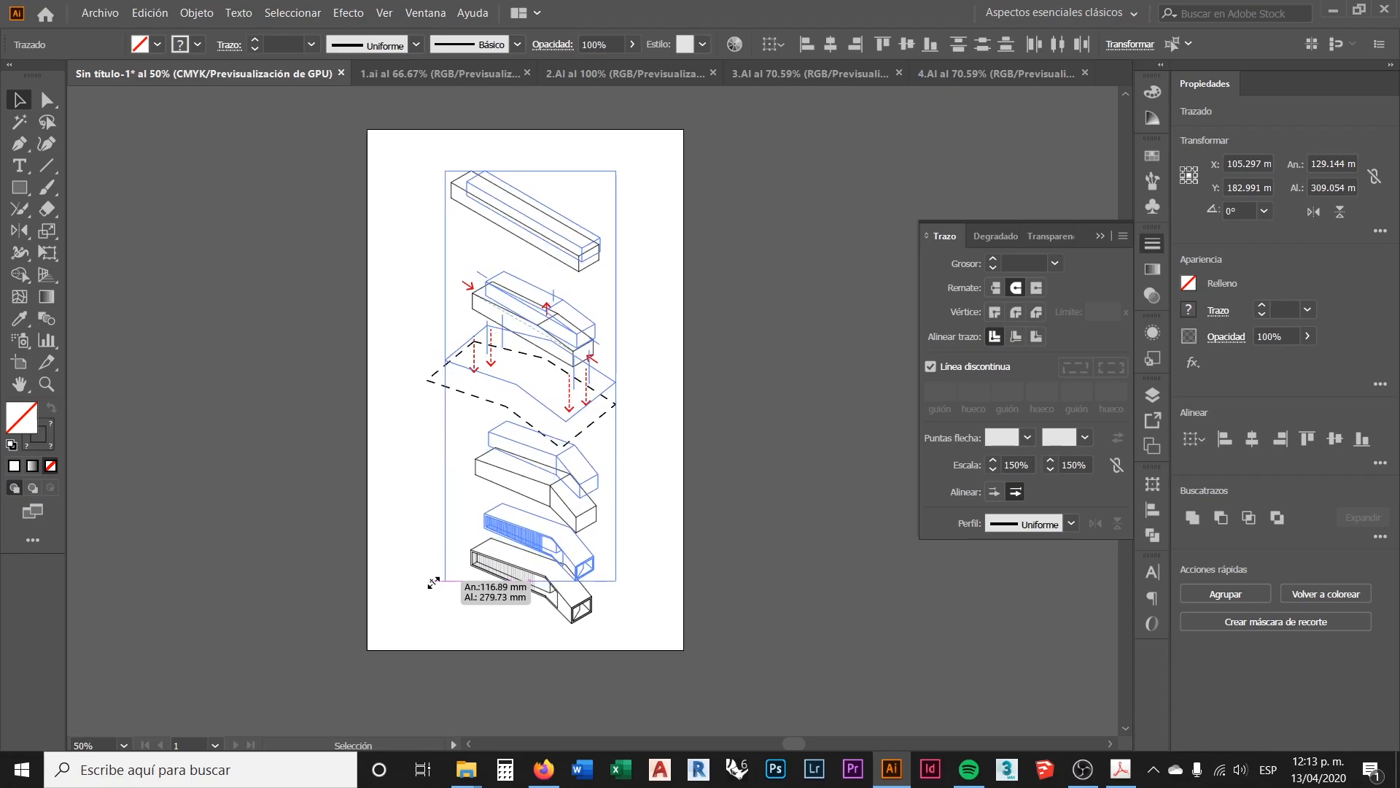
pyautogui.moveTo(434, 583); pyautogui.dragTo(438, 574)
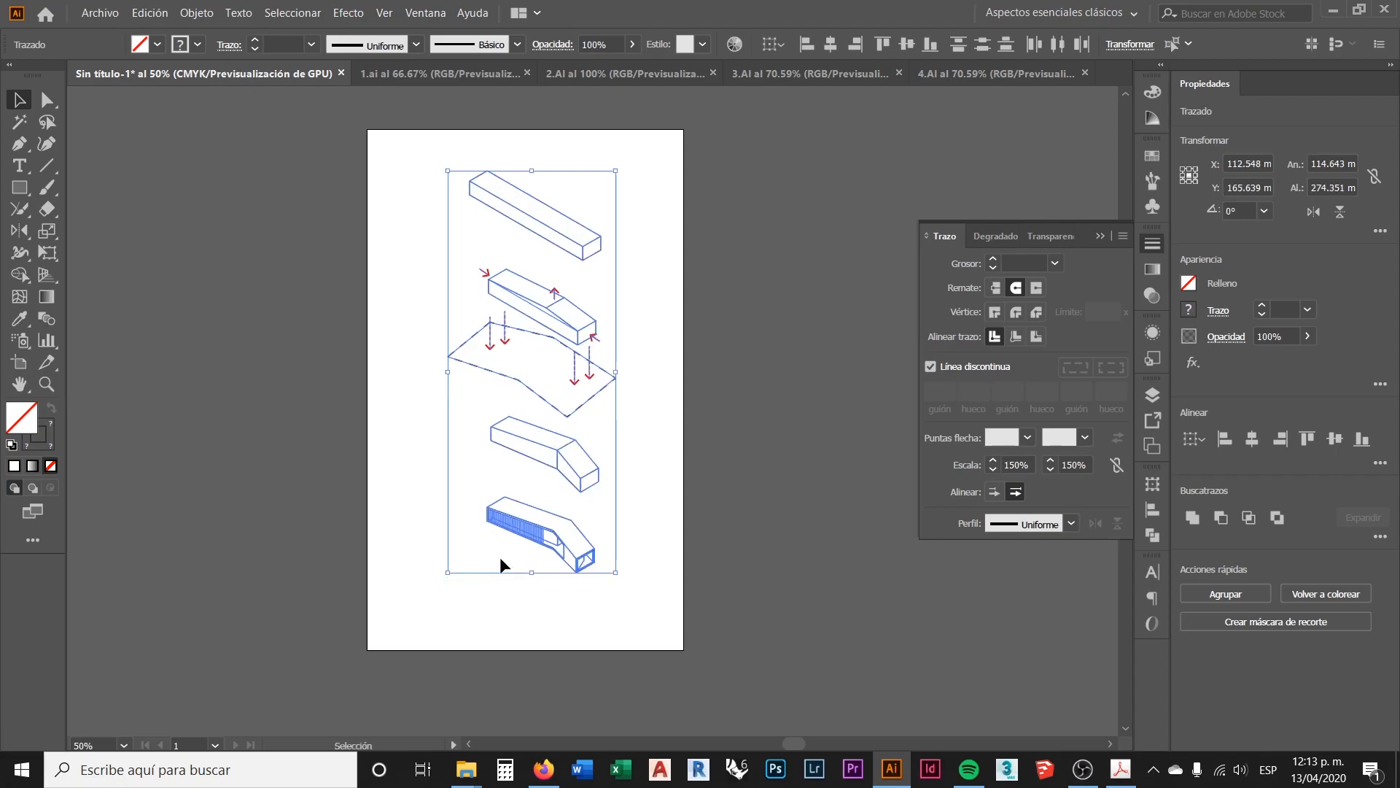
# Step: Move the two lower volumes down together to widen the gap beneath the dashed outline
pyautogui.click(648, 425)
pyautogui.scroll(1, 623, 562)
pyautogui.moveTo(643, 597); pyautogui.dragTo(404, 374)
pyautogui.press('Down')
pyautogui.press('Down')
pyautogui.press('Down')
pyautogui.press('Down')
pyautogui.press('Down')
pyautogui.press('Down')
pyautogui.press('Down')
pyautogui.press('Down')
pyautogui.press('Down')
pyautogui.press('Down')
pyautogui.press('Down')
pyautogui.press('Down')
pyautogui.press('Down')
pyautogui.press('Down')
pyautogui.press('Down')
pyautogui.press('Down')
pyautogui.press('Down')
pyautogui.press('Down')
pyautogui.press('Down')
pyautogui.press('Down')
# Step: Move the bottom volume down to separate it from the third volume
pyautogui.click(645, 611)
pyautogui.moveTo(646, 612); pyautogui.dragTo(396, 513)
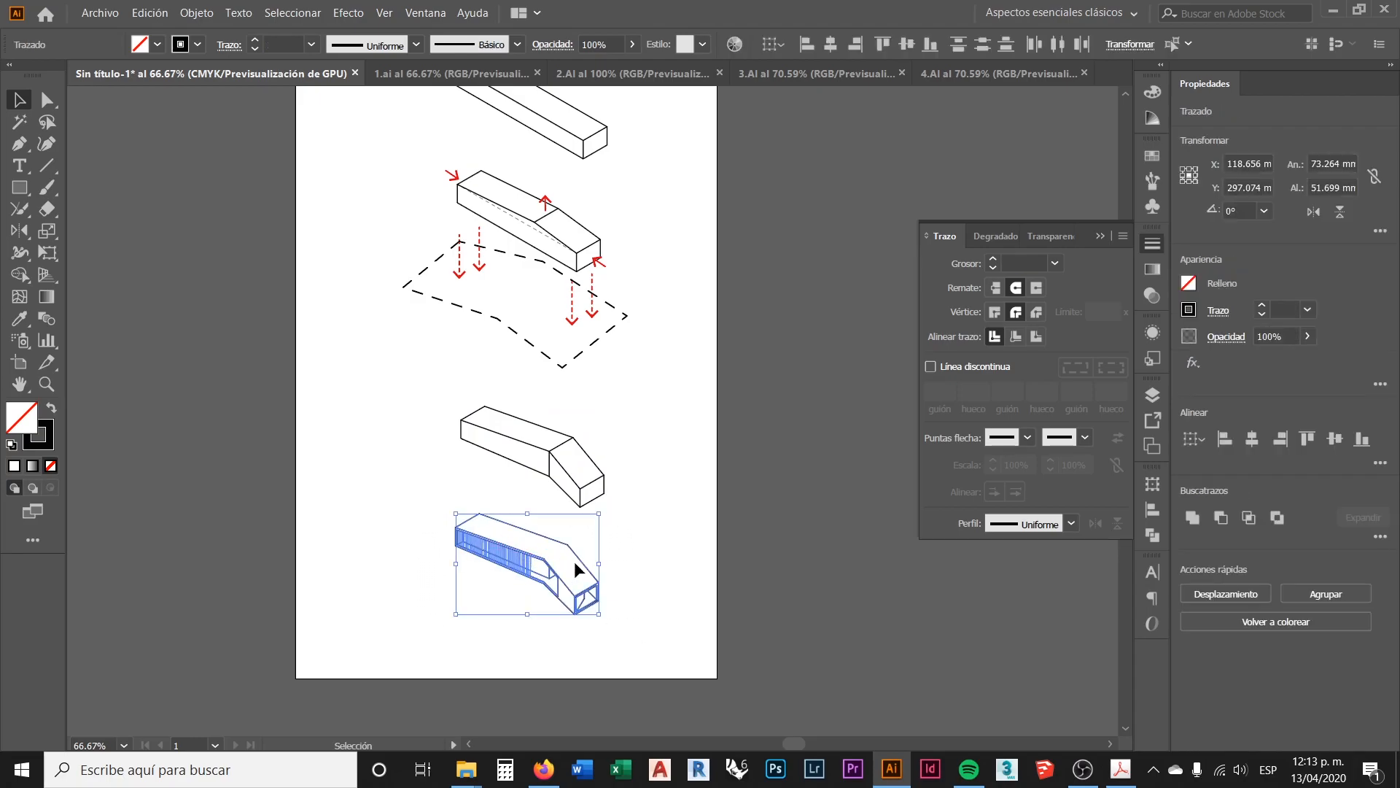
pyautogui.moveTo(578, 559); pyautogui.dragTo(583, 587)
pyautogui.click(632, 555)
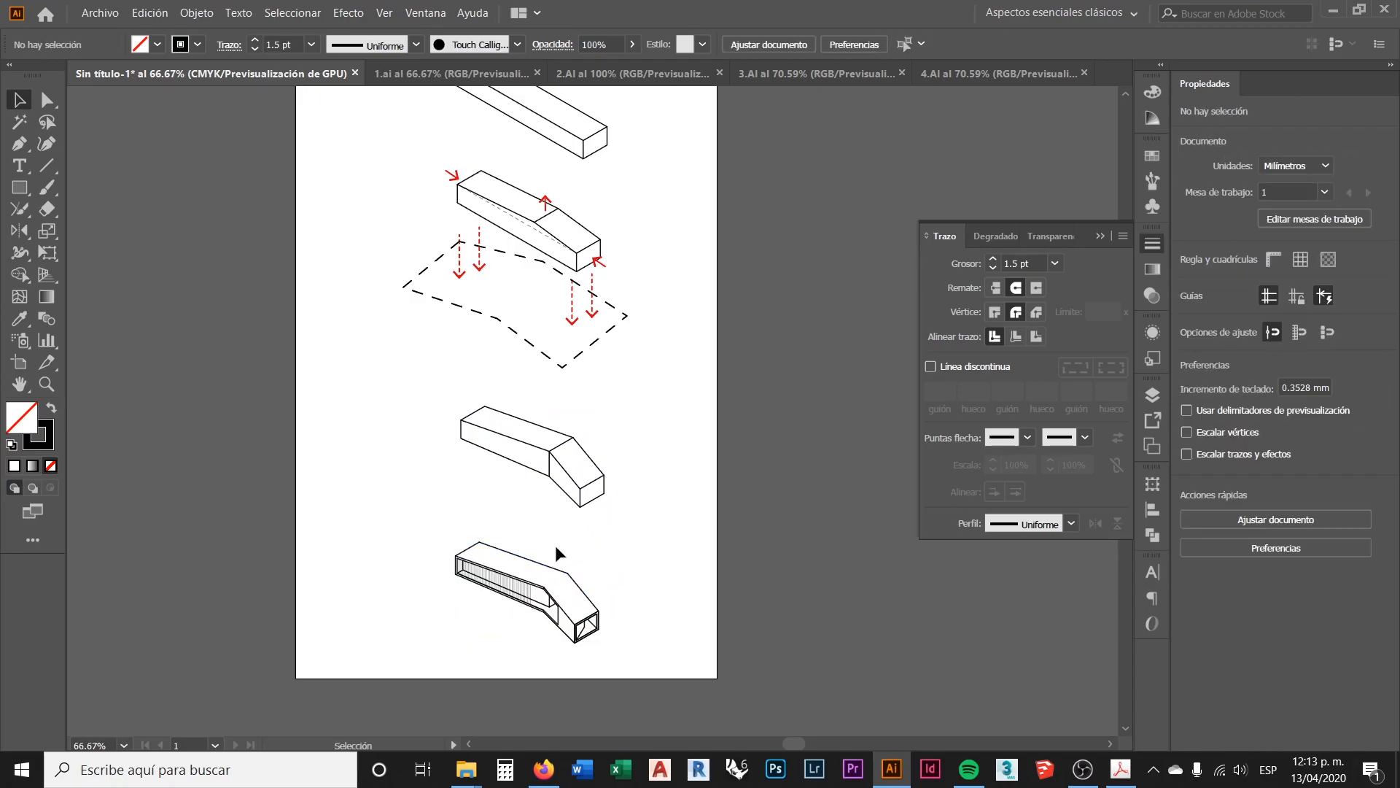
# Step: Scale all the diagrams down proportionally again, to about 103 × 276 mm
pyautogui.scroll(-1, 576, 542)
pyautogui.moveTo(641, 630); pyautogui.dragTo(418, 155)
pyautogui.moveTo(447, 621); pyautogui.dragTo(466, 573)
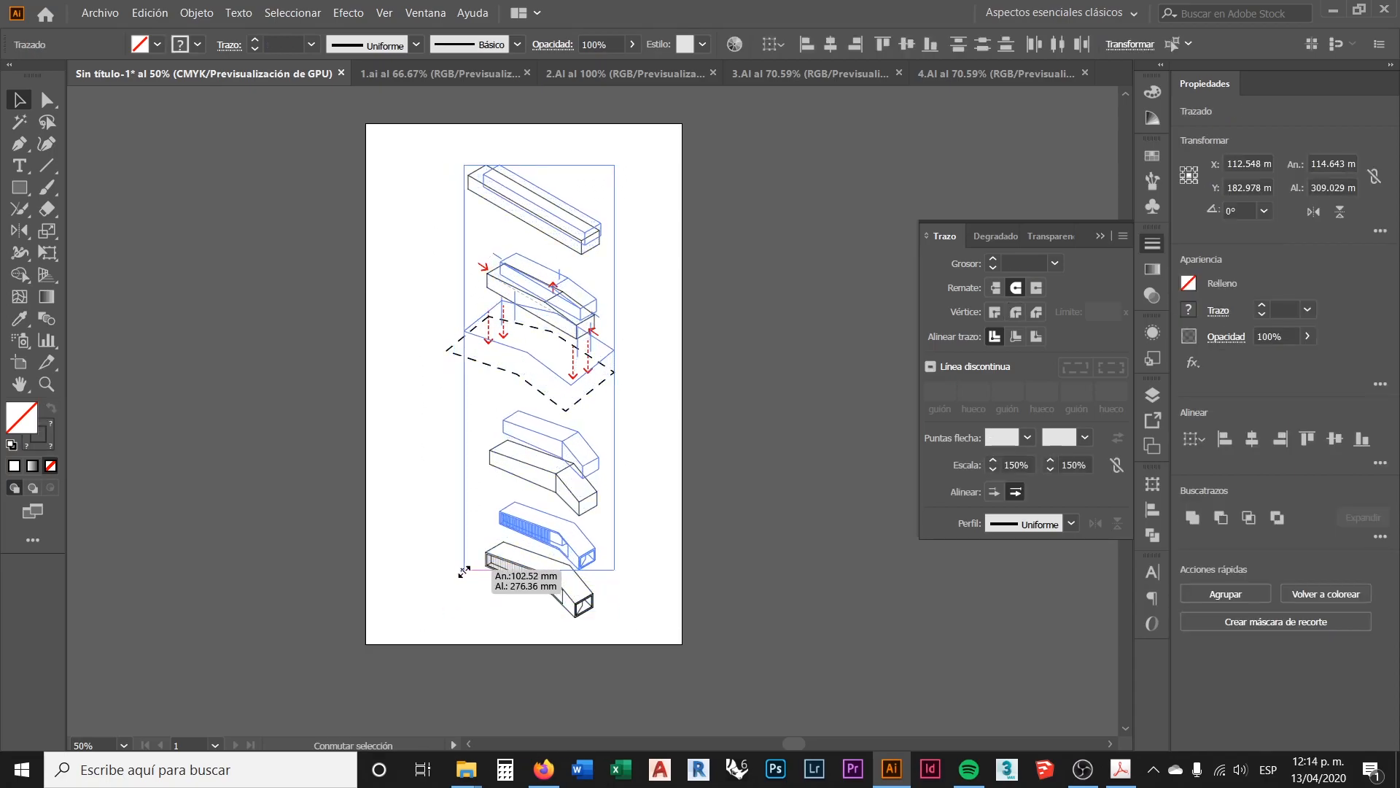
# Step: Nudge the third and fourth volumes together a little farther down from the dashed outline
pyautogui.click(646, 460)
pyautogui.moveTo(635, 604); pyautogui.dragTo(428, 387)
pyautogui.hotkey('shift', 'Down')
# Step: Nudge the fourth volume alone down to leave more space beneath the third volume
pyautogui.moveTo(637, 609); pyautogui.dragTo(446, 501)
pyautogui.press('Down')
pyautogui.press('Down')
pyautogui.press('Down')
pyautogui.press('Down')
pyautogui.press('Down')
pyautogui.press('Down')
pyautogui.press('Down')
pyautogui.press('Down')
pyautogui.press('Down')
pyautogui.press('Down')
pyautogui.press('Down')
pyautogui.press('Down')
pyautogui.press('Down')
pyautogui.press('Down')
pyautogui.press('Down')
pyautogui.press('Down')
pyautogui.press('Down')
pyautogui.press('Down')
pyautogui.press('Down')
pyautogui.press('Down')
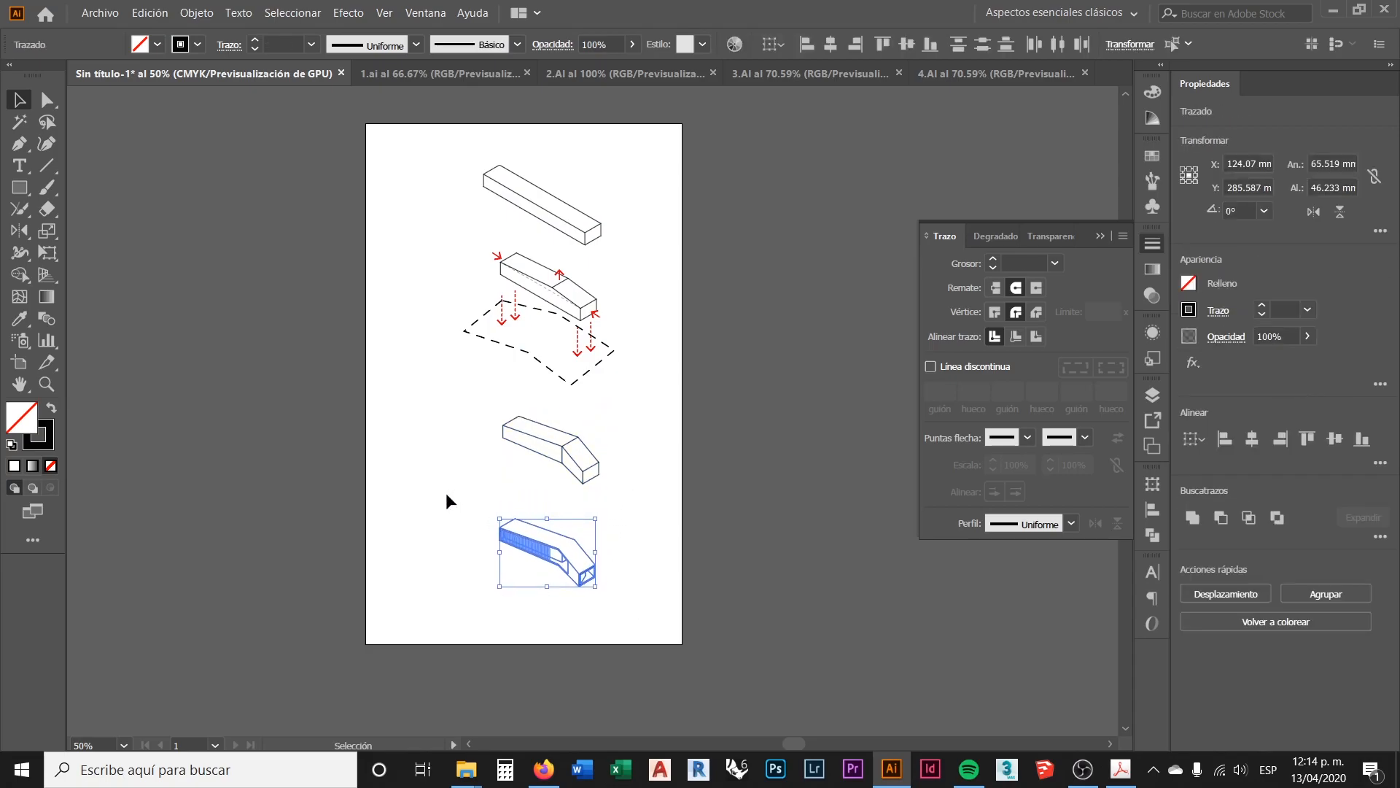
# Step: Select all the diagrams and move them up and to the left so they sit centred on the page
pyautogui.click(639, 407)
pyautogui.moveTo(640, 608); pyautogui.dragTo(458, 142)
pyautogui.moveTo(516, 194); pyautogui.dragTo(498, 184)
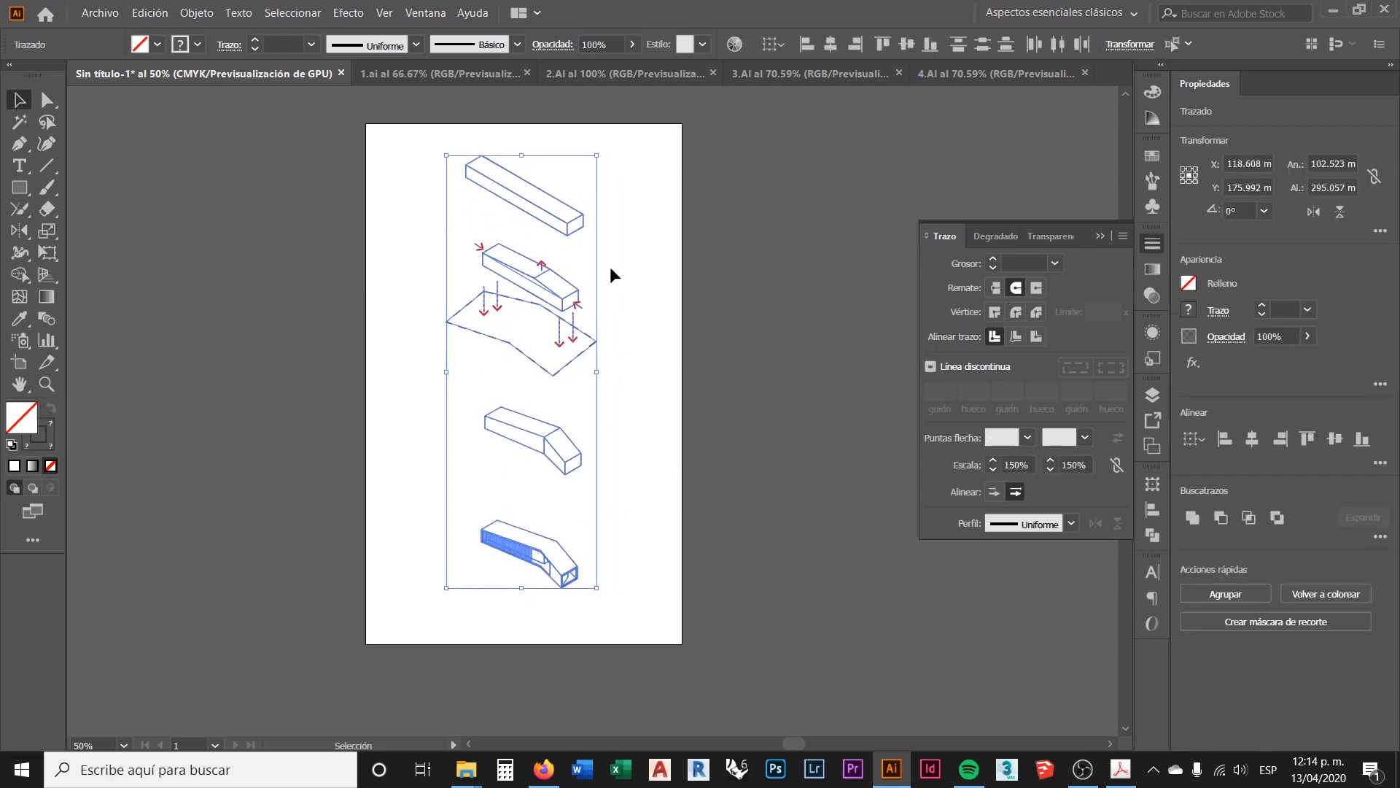
pyautogui.click(587, 361)
# Step: Move the dashed outline straight down about 86 mm so its back corner meets the third volume's upper front corner
pyautogui.scroll(1, 532, 361)
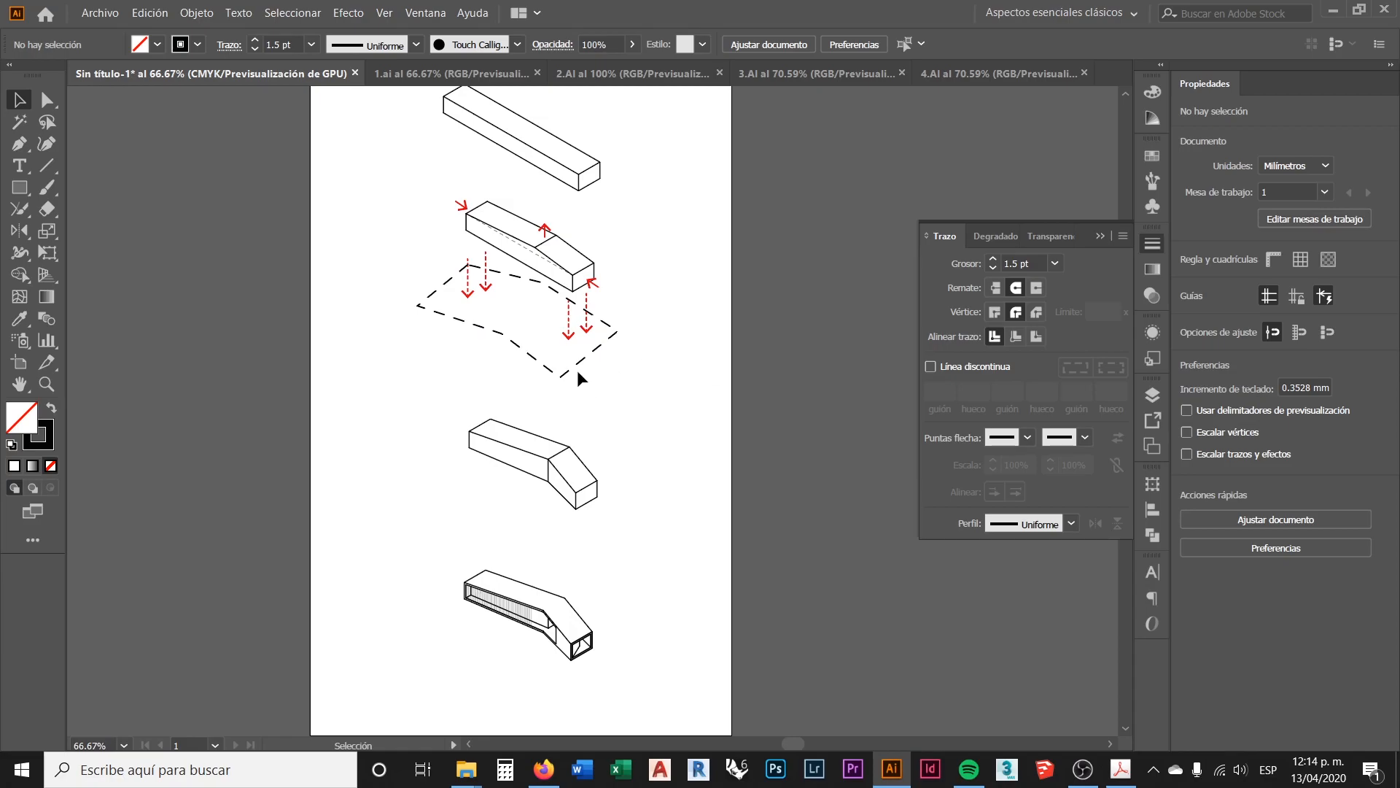
pyautogui.scroll(1, 565, 350)
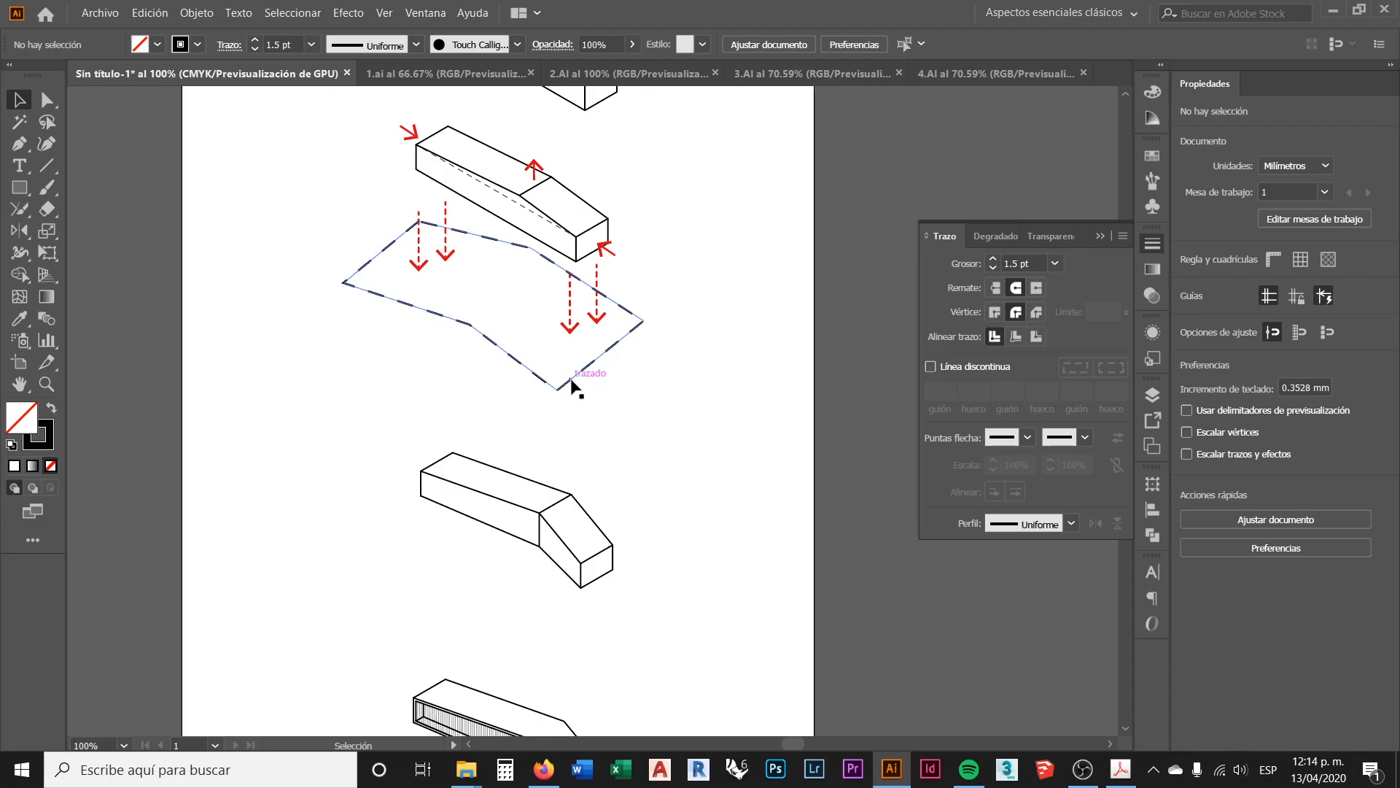
pyautogui.click(571, 379)
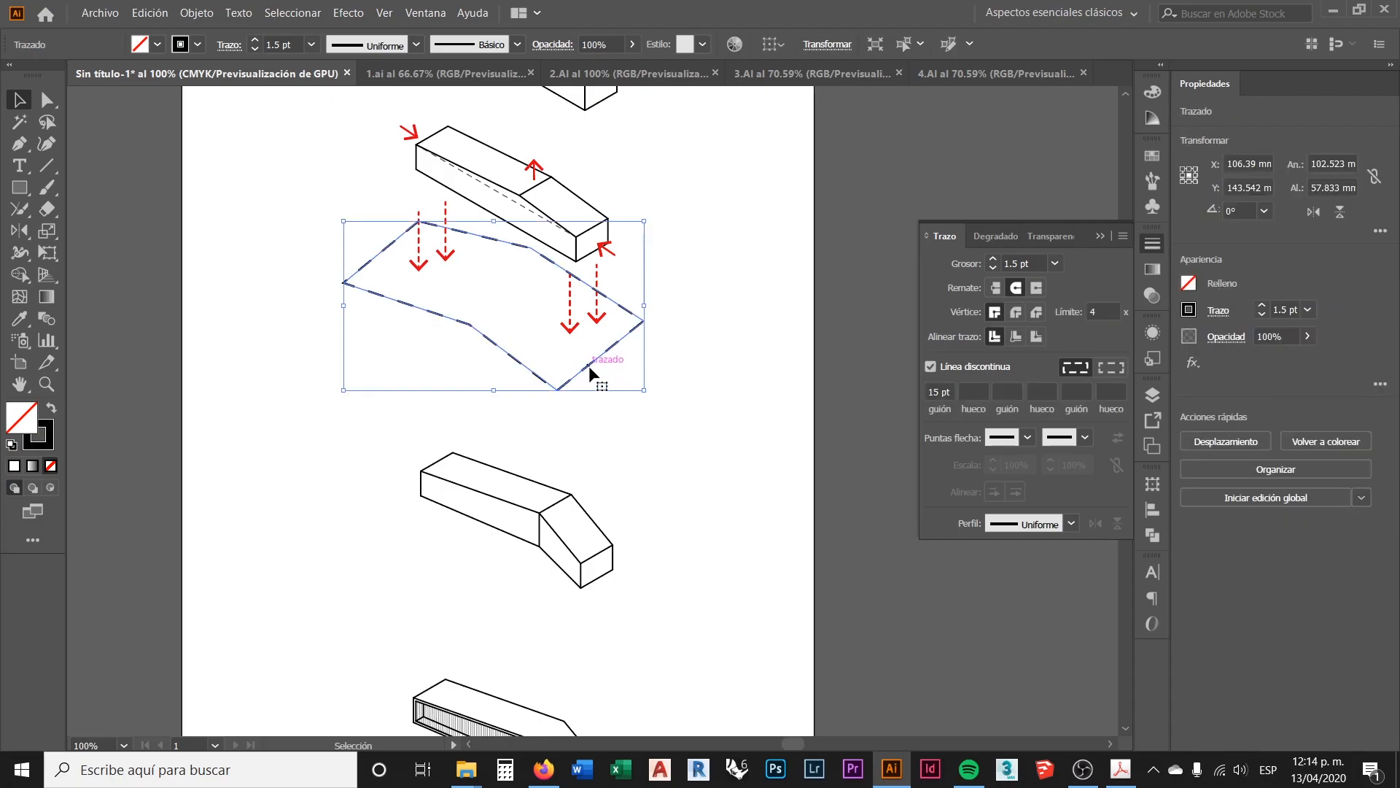
pyautogui.moveTo(588, 365); pyautogui.dragTo(623, 616)
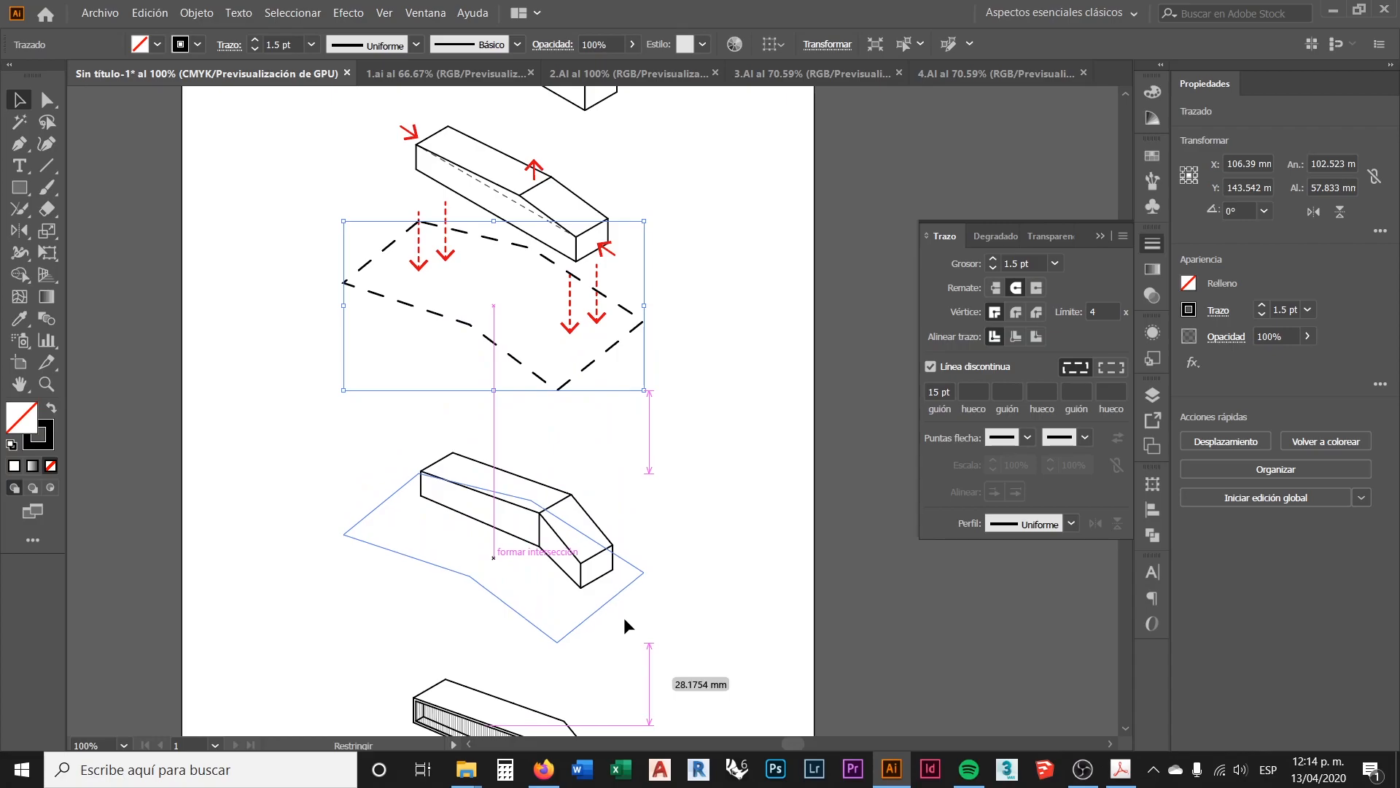
pyautogui.moveTo(624, 617); pyautogui.dragTo(623, 617)
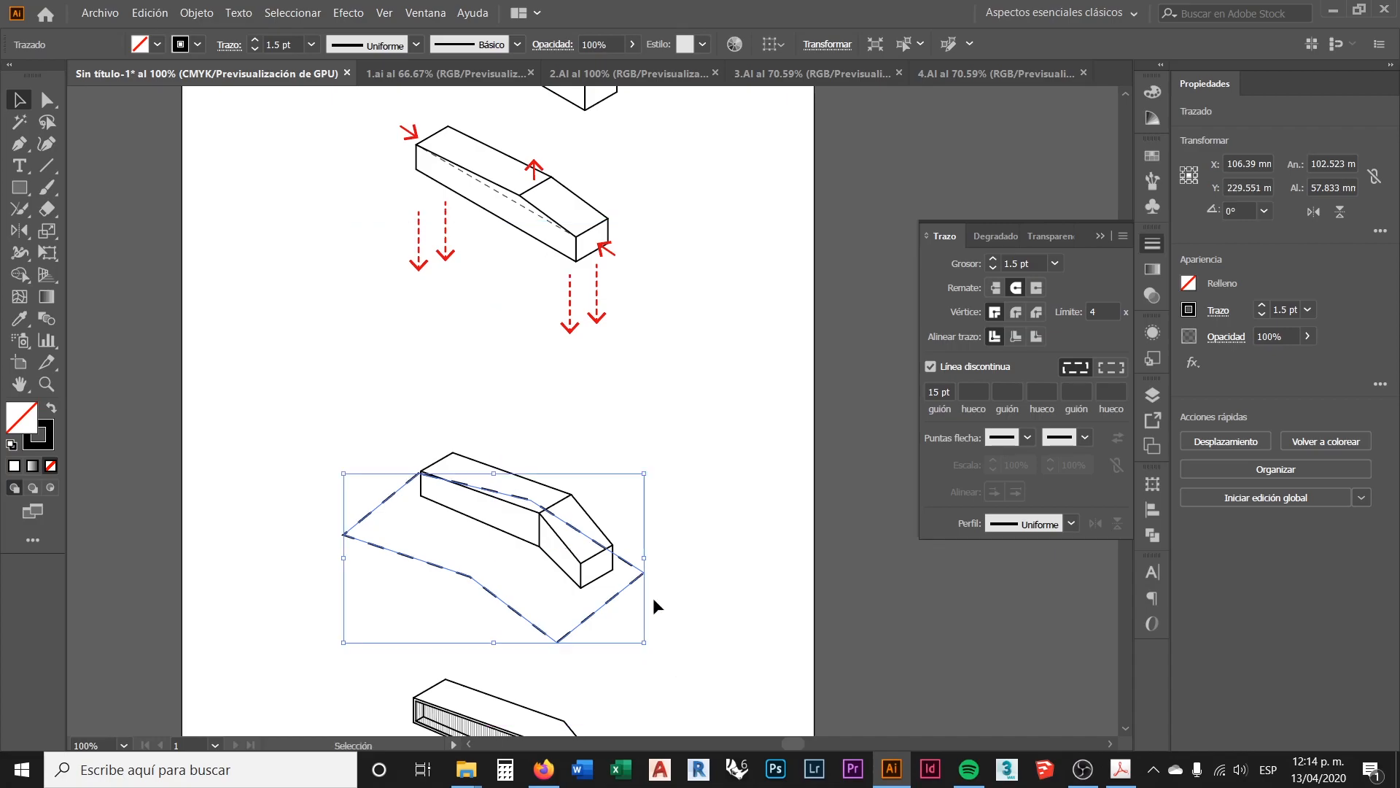
pyautogui.click(694, 502)
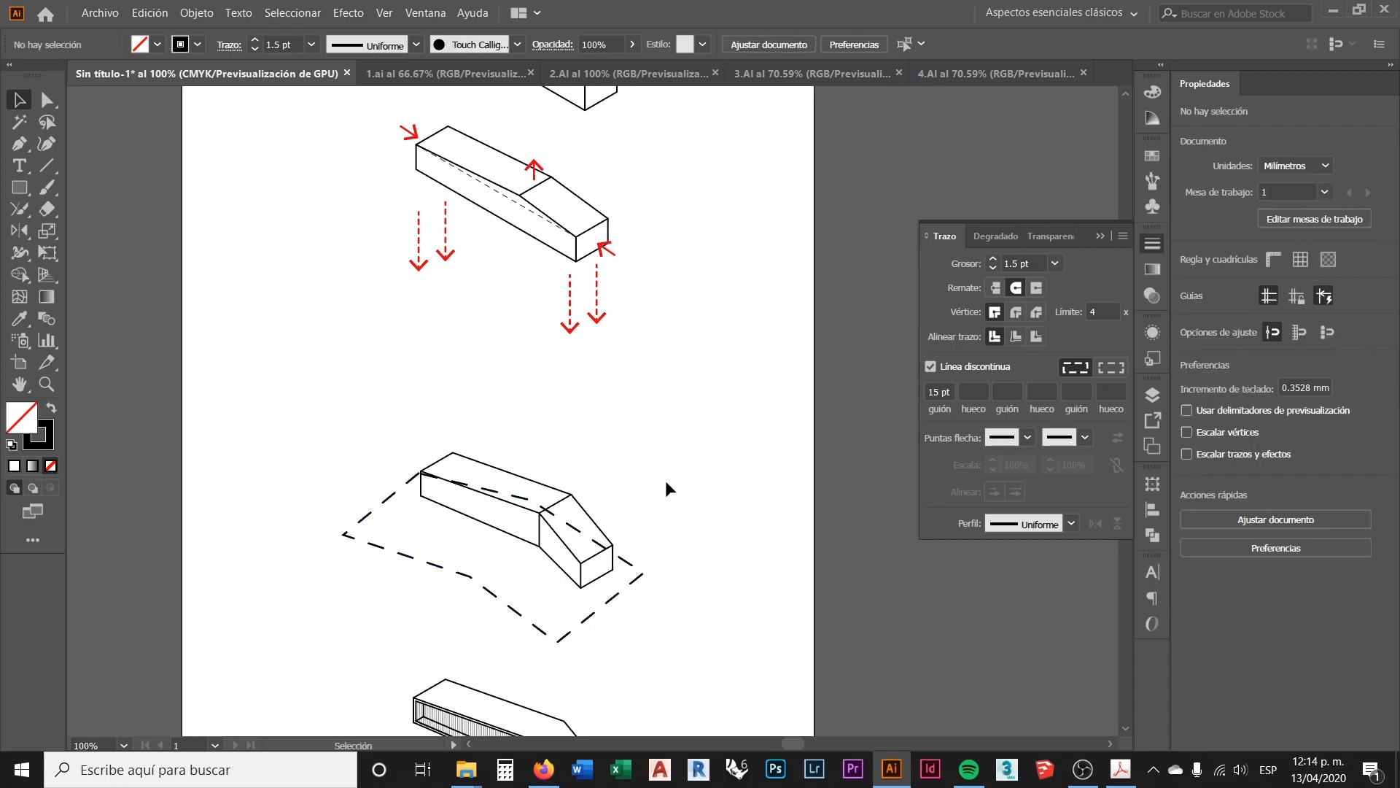
# Step: Cut the dashed outline with the Scissors tool beside the third volume's end face and at its back corner
pyautogui.scroll(-2, 654, 478)
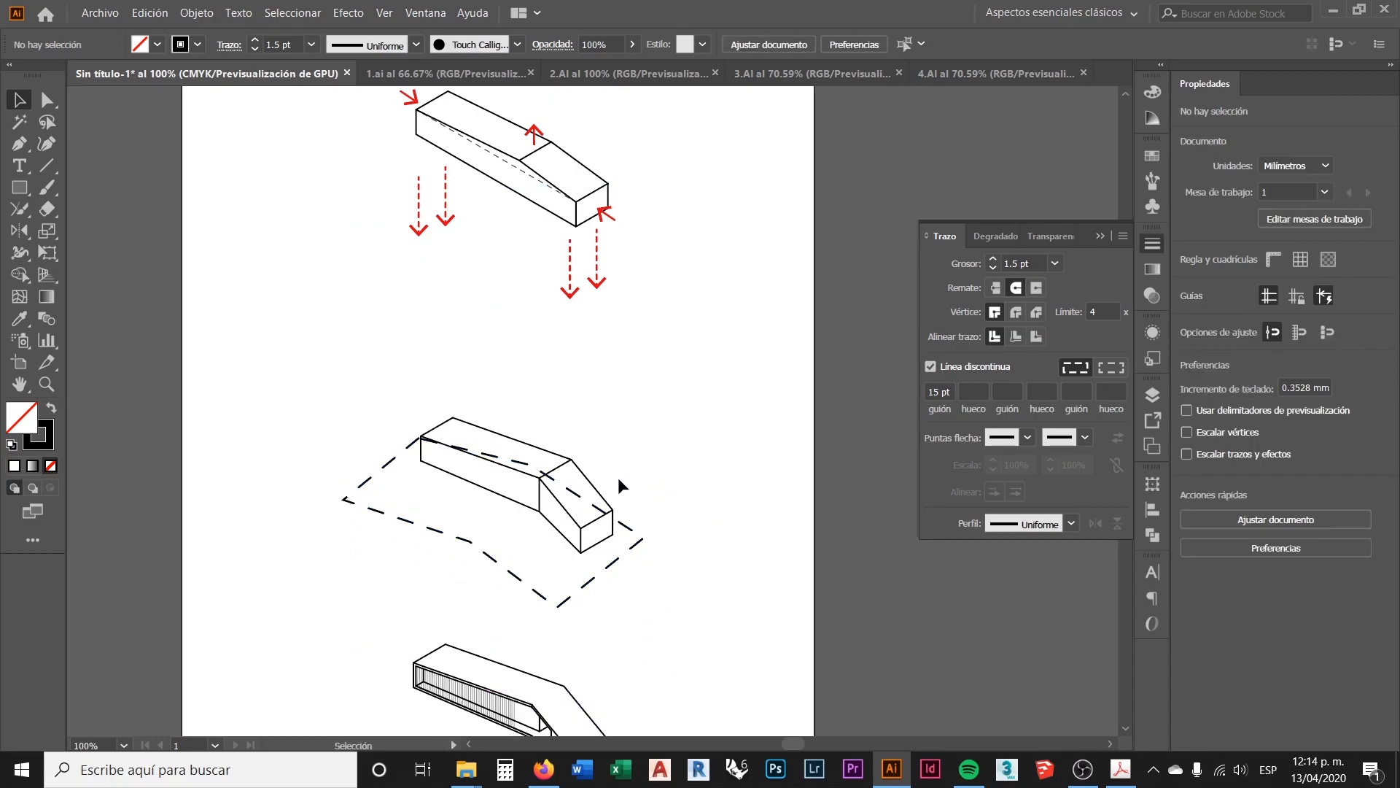
pyautogui.scroll(1, 555, 511)
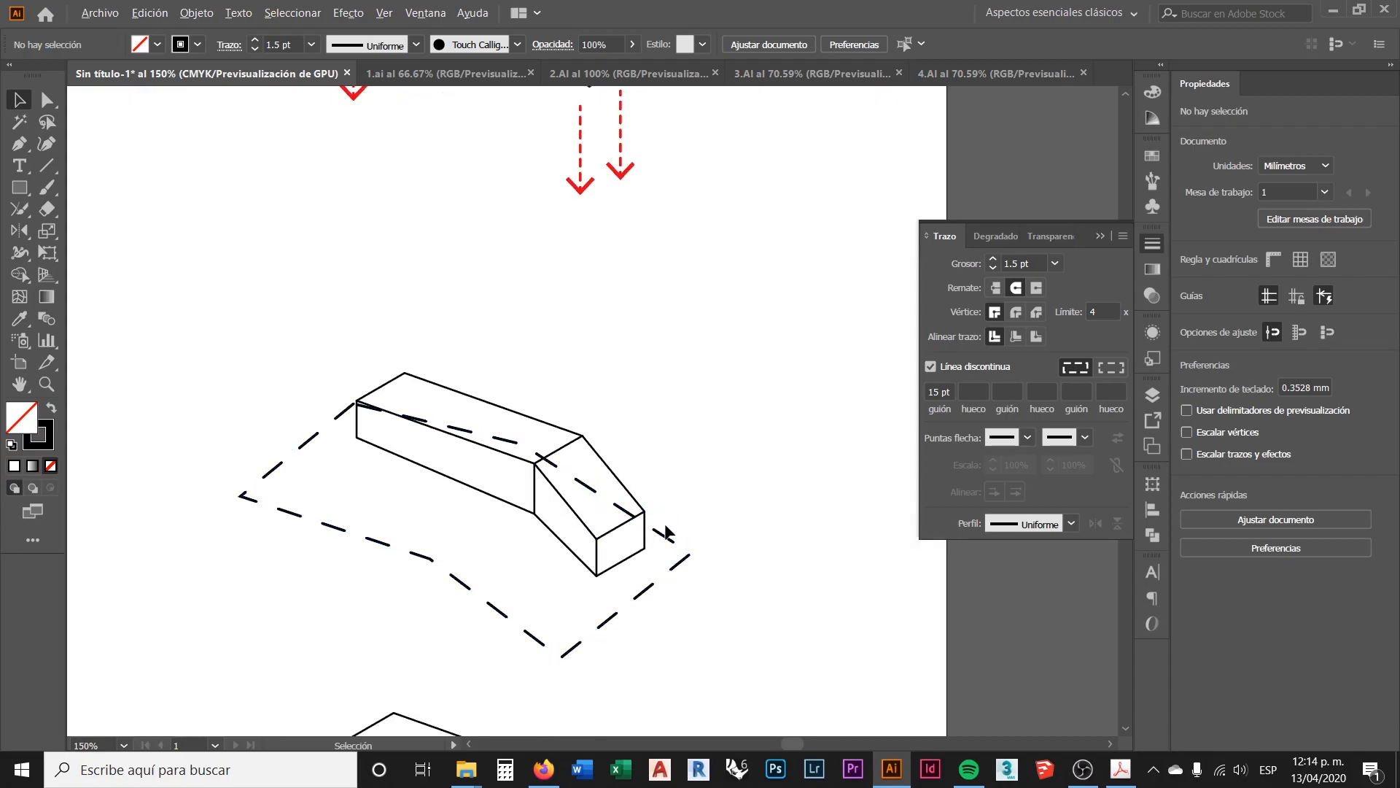
pyautogui.scroll(2, 656, 532)
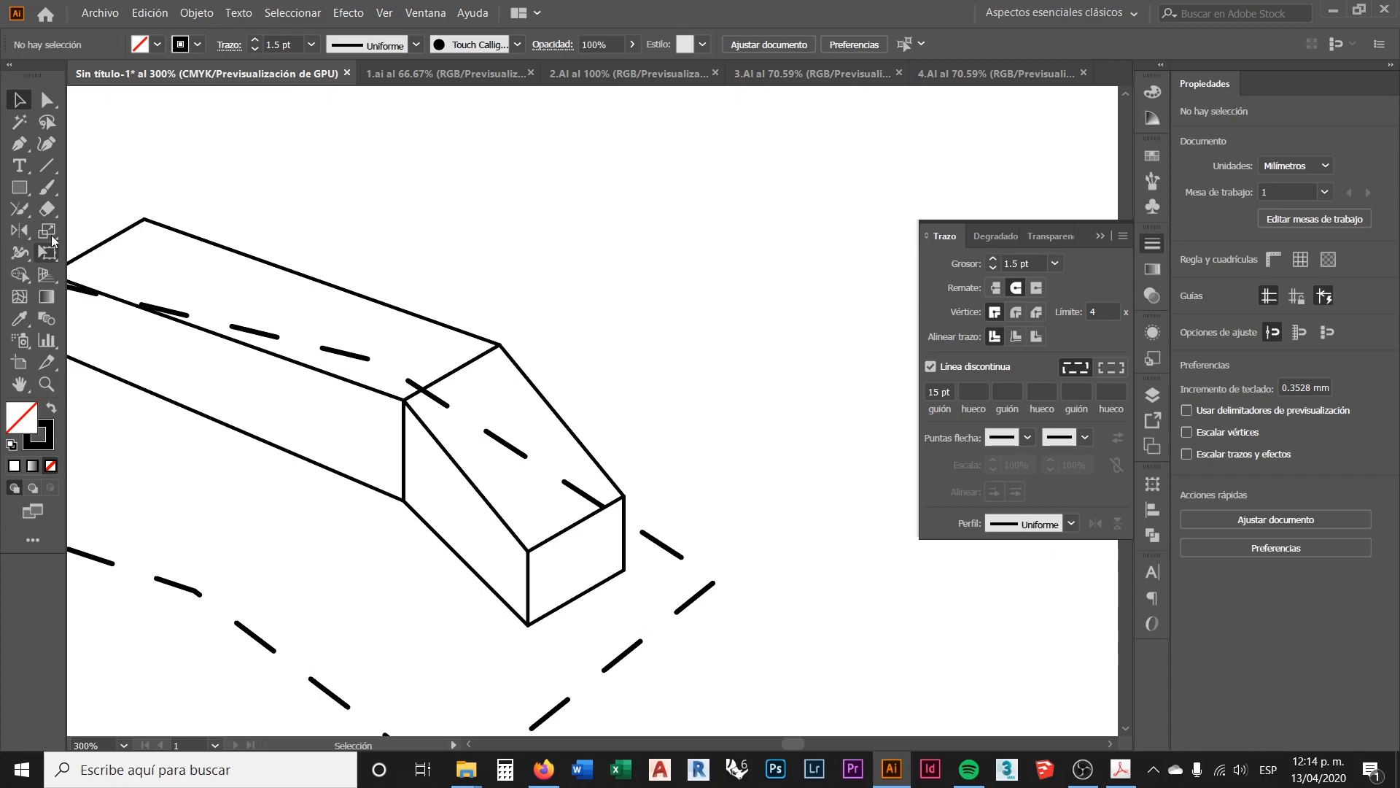
pyautogui.click(46, 209)
pyautogui.click(107, 231)
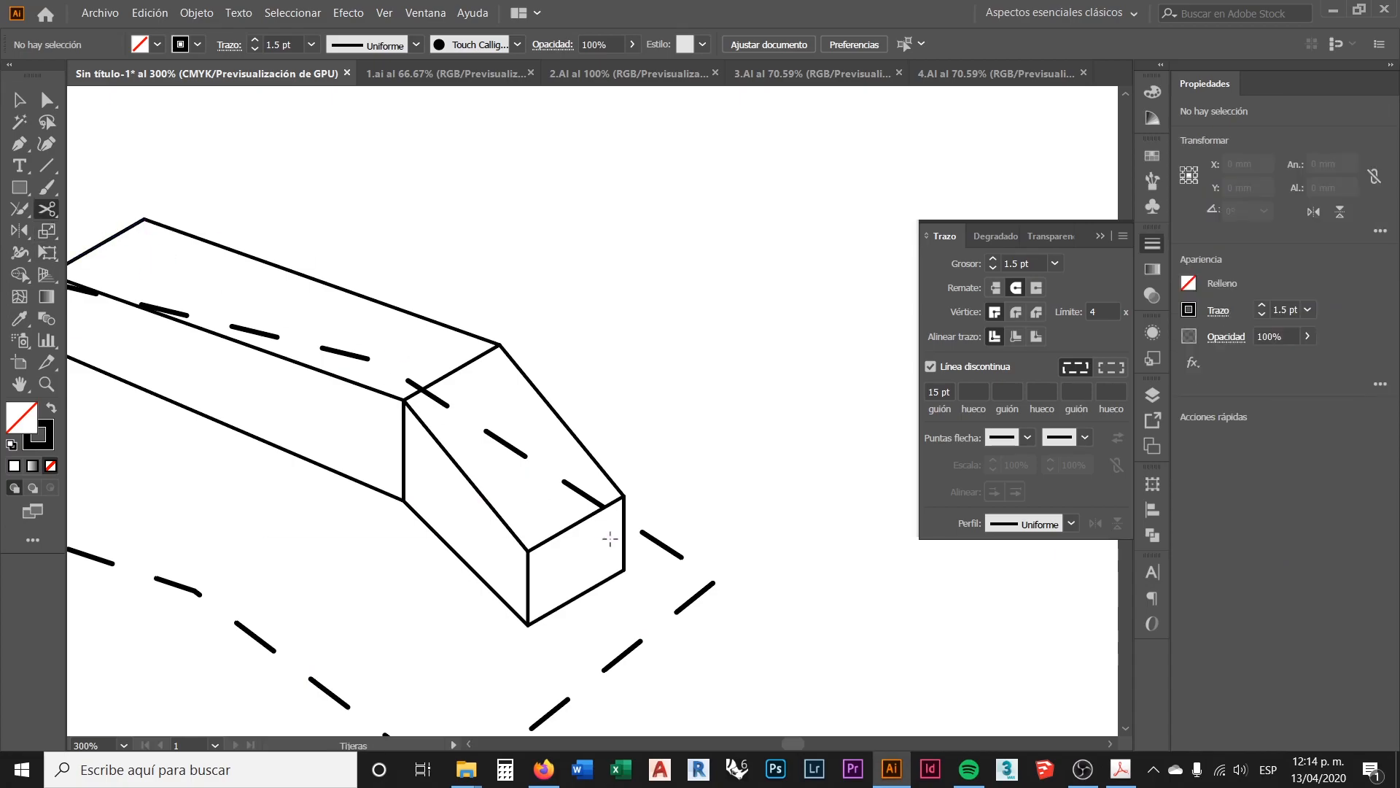
pyautogui.click(634, 525)
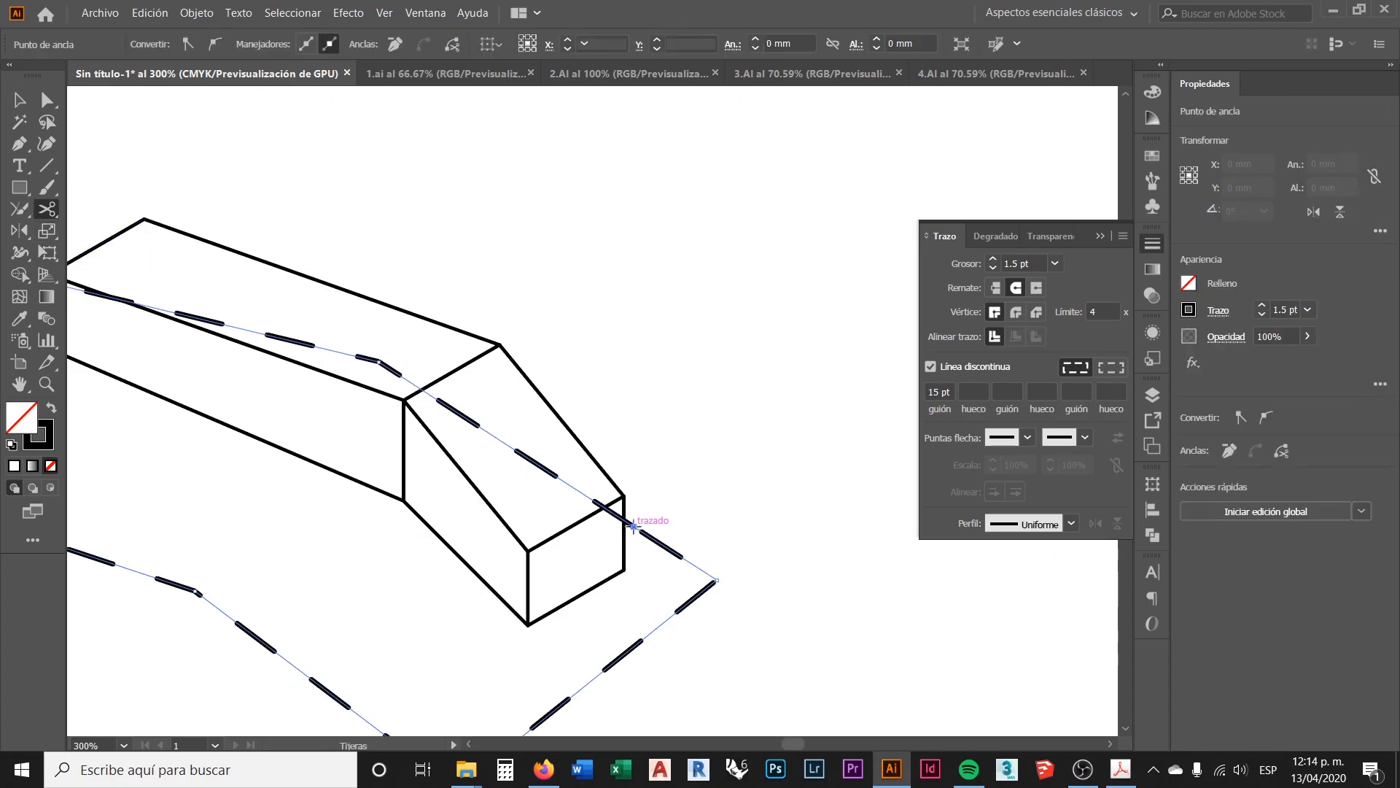
pyautogui.scroll(-2, 525, 474)
pyautogui.scroll(3, 291, 383)
pyautogui.scroll(2, 259, 392)
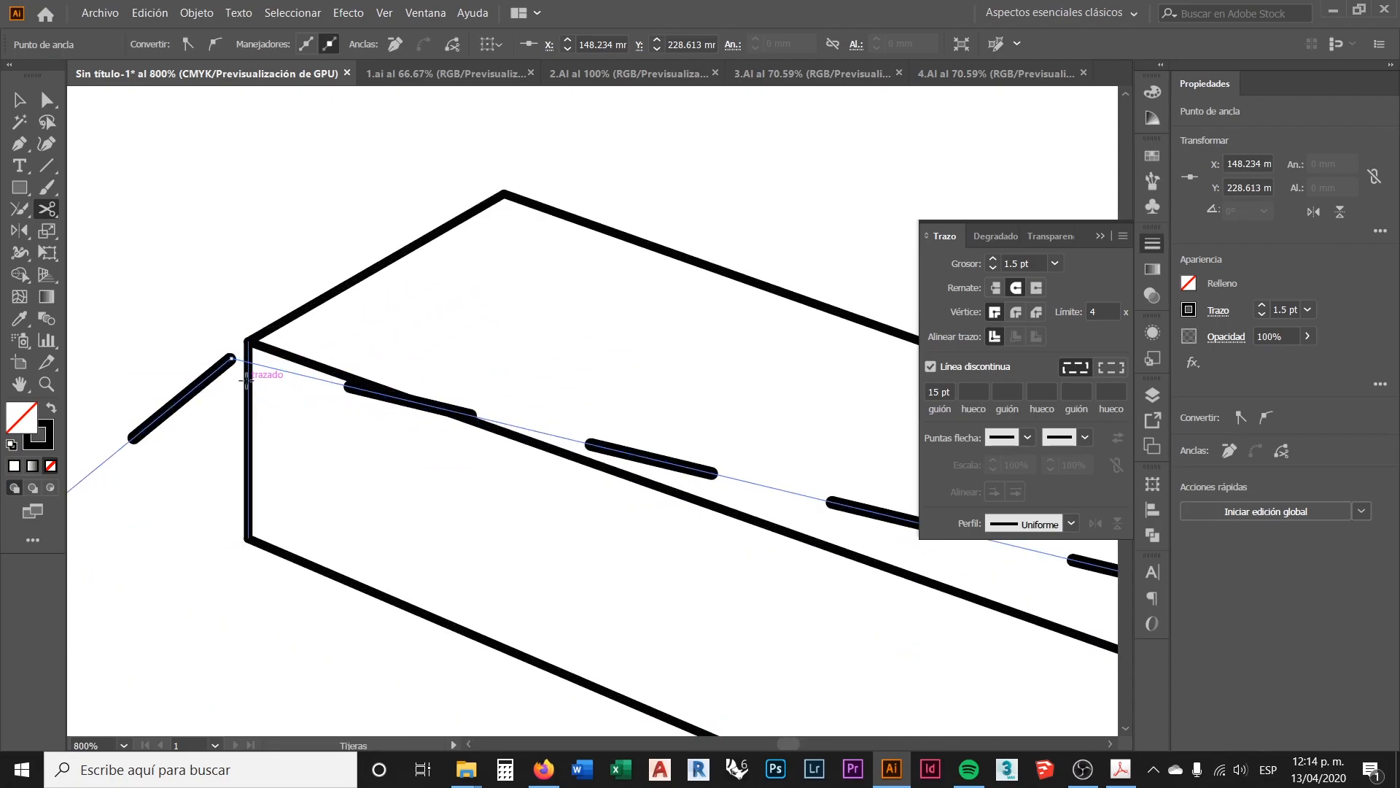
pyautogui.click(231, 357)
# Step: Delete the cut dashed segment that crosses the third volume
pyautogui.click(18, 100)
pyautogui.click(352, 453)
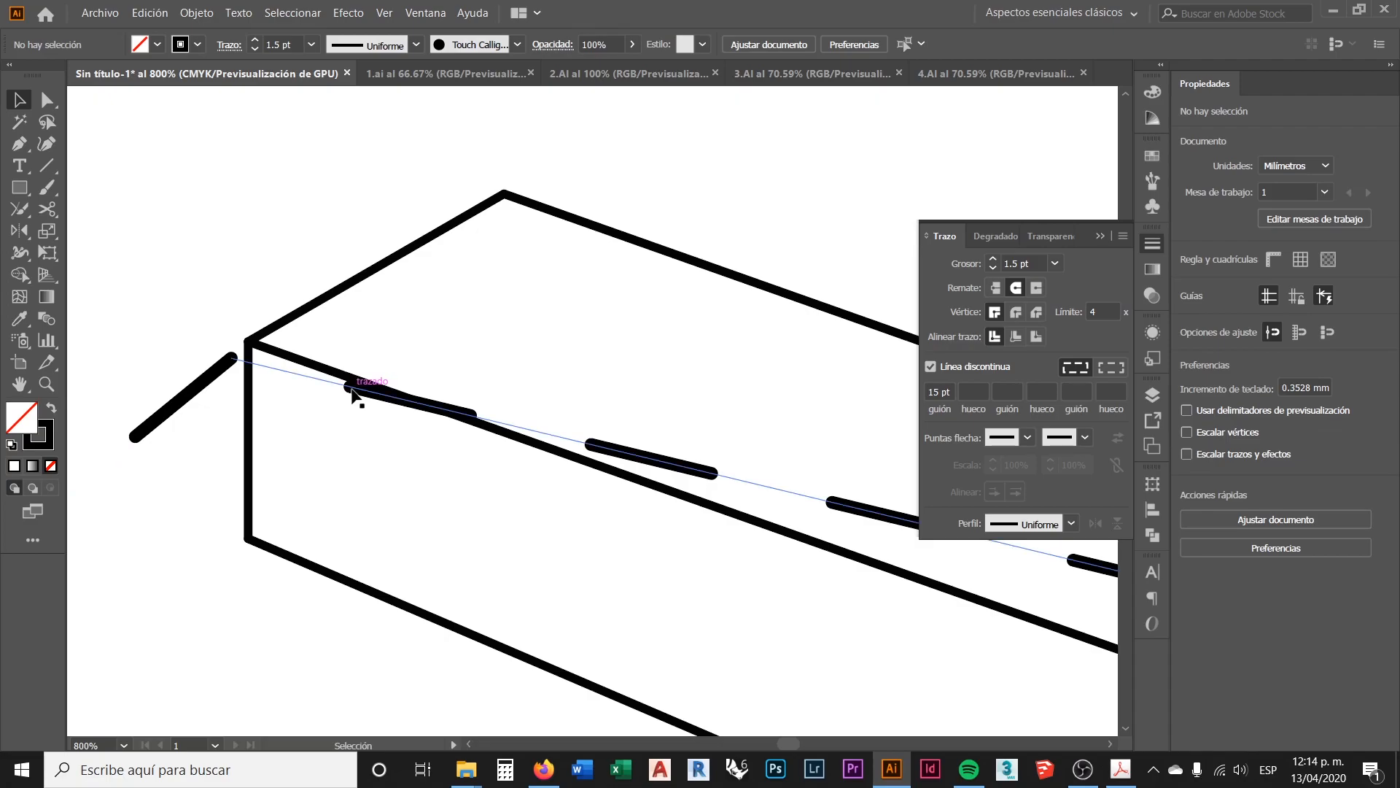
pyautogui.click(360, 390)
pyautogui.scroll(-3, 295, 332)
pyautogui.press('Delete')
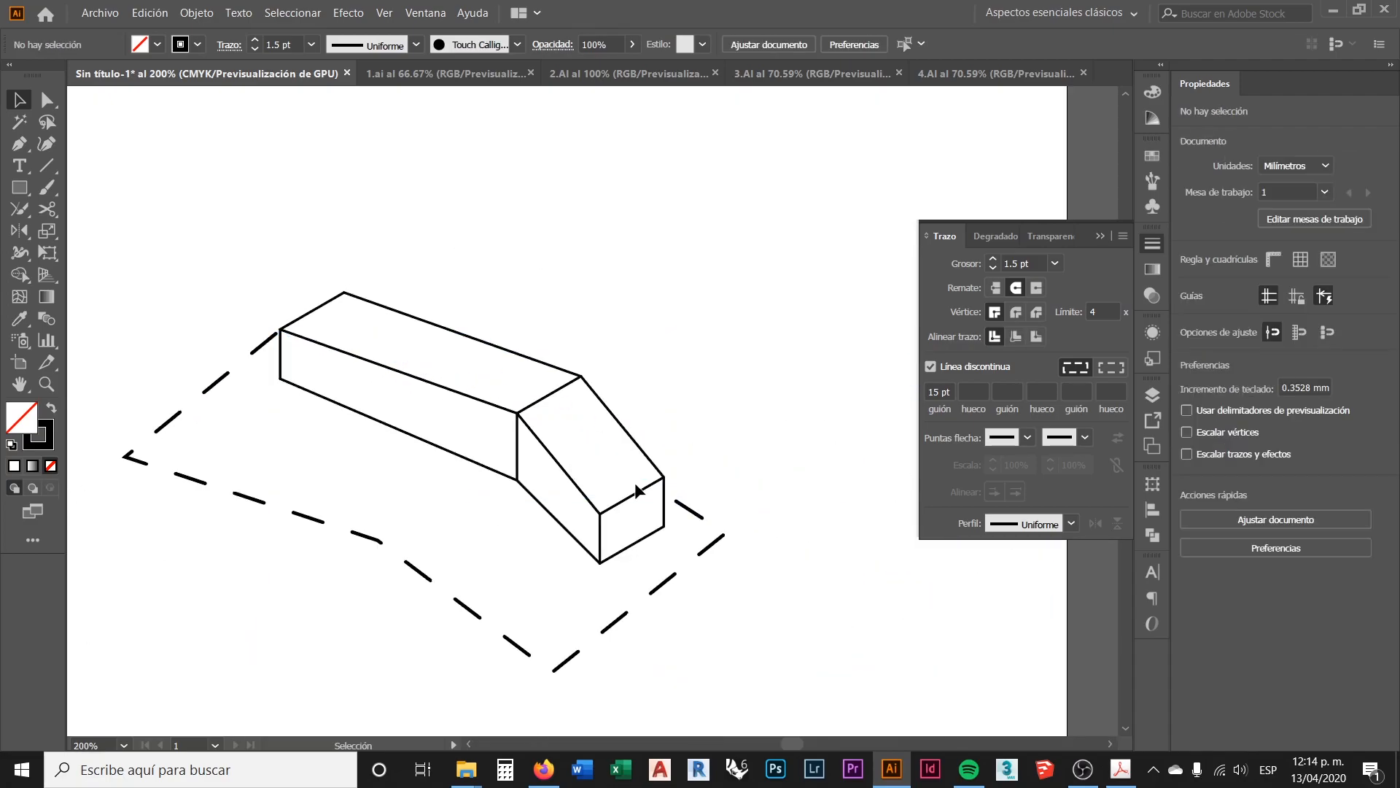
# Step: Extend the dashed outline's cut endpoint to meet the vertical edge of the third volume's end face
pyautogui.click(693, 503)
pyautogui.scroll(3, 691, 505)
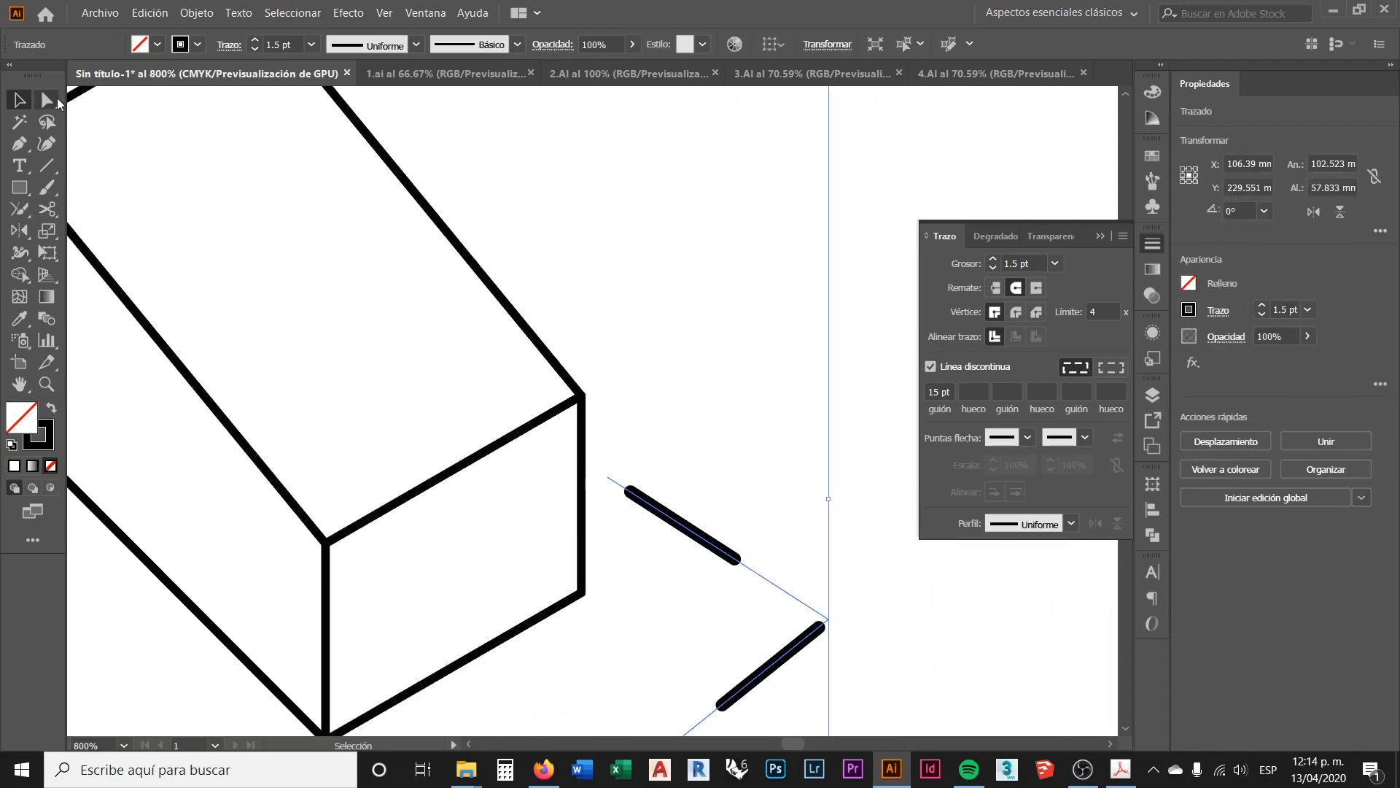
pyautogui.click(46, 100)
pyautogui.moveTo(607, 477); pyautogui.dragTo(582, 460)
pyautogui.scroll(-4, 727, 407)
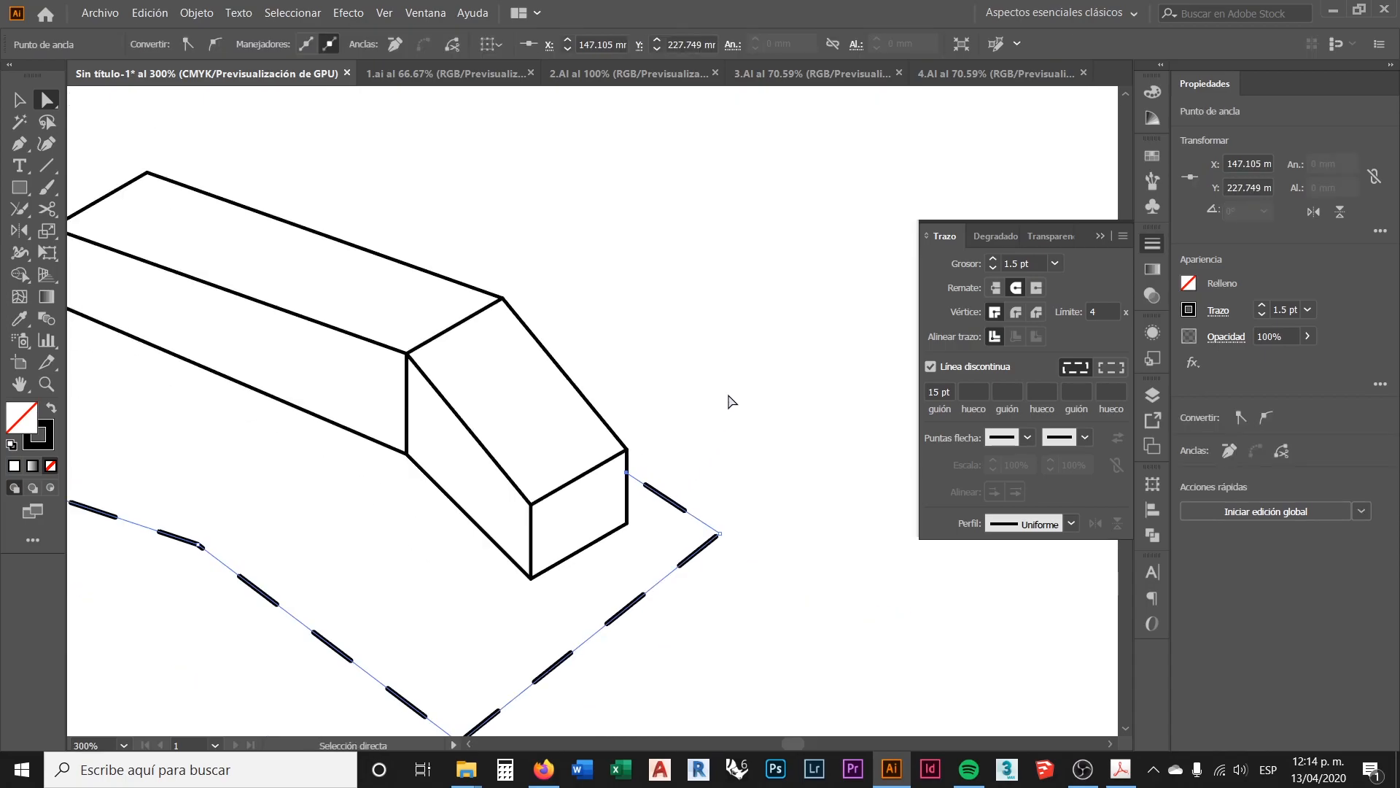
pyautogui.click(712, 406)
pyautogui.scroll(-2, 707, 416)
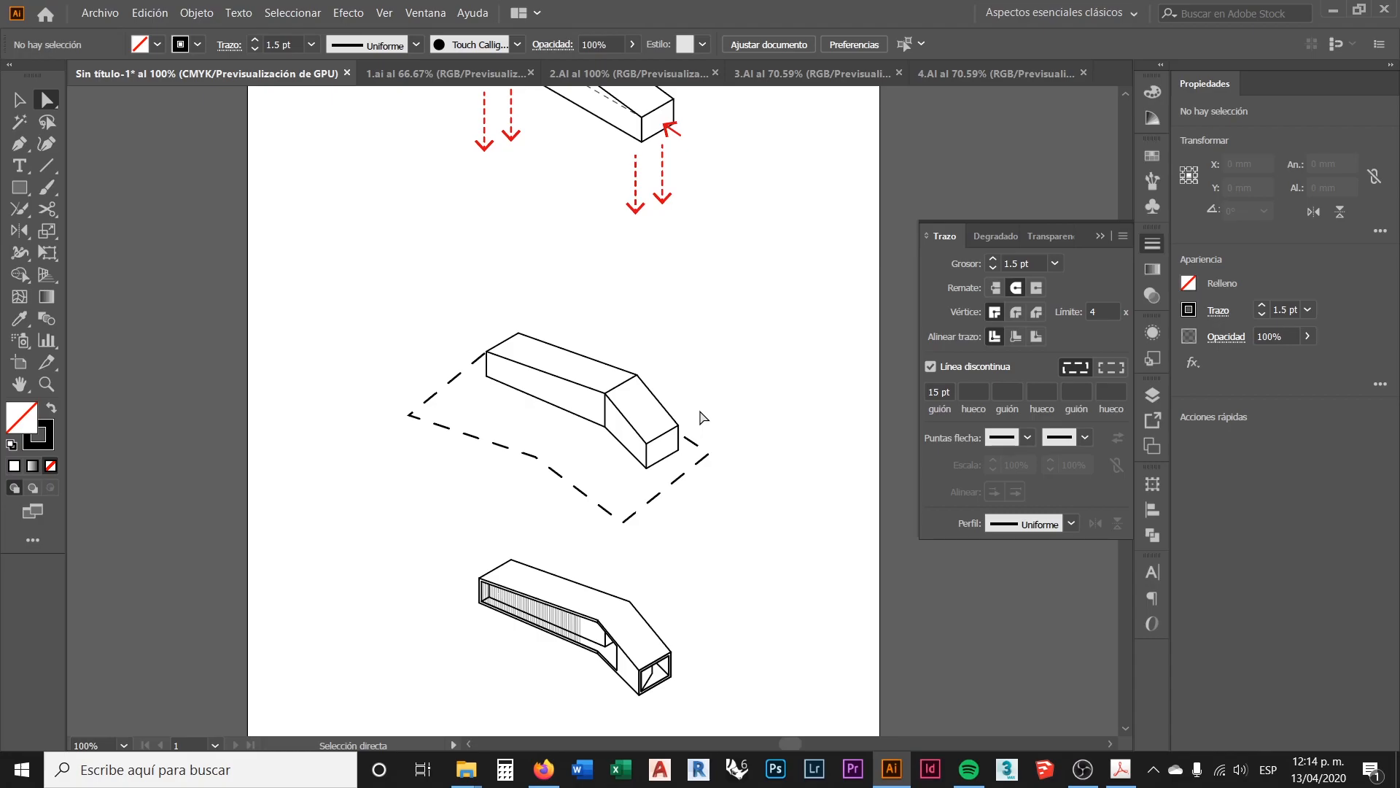
pyautogui.scroll(2, 685, 445)
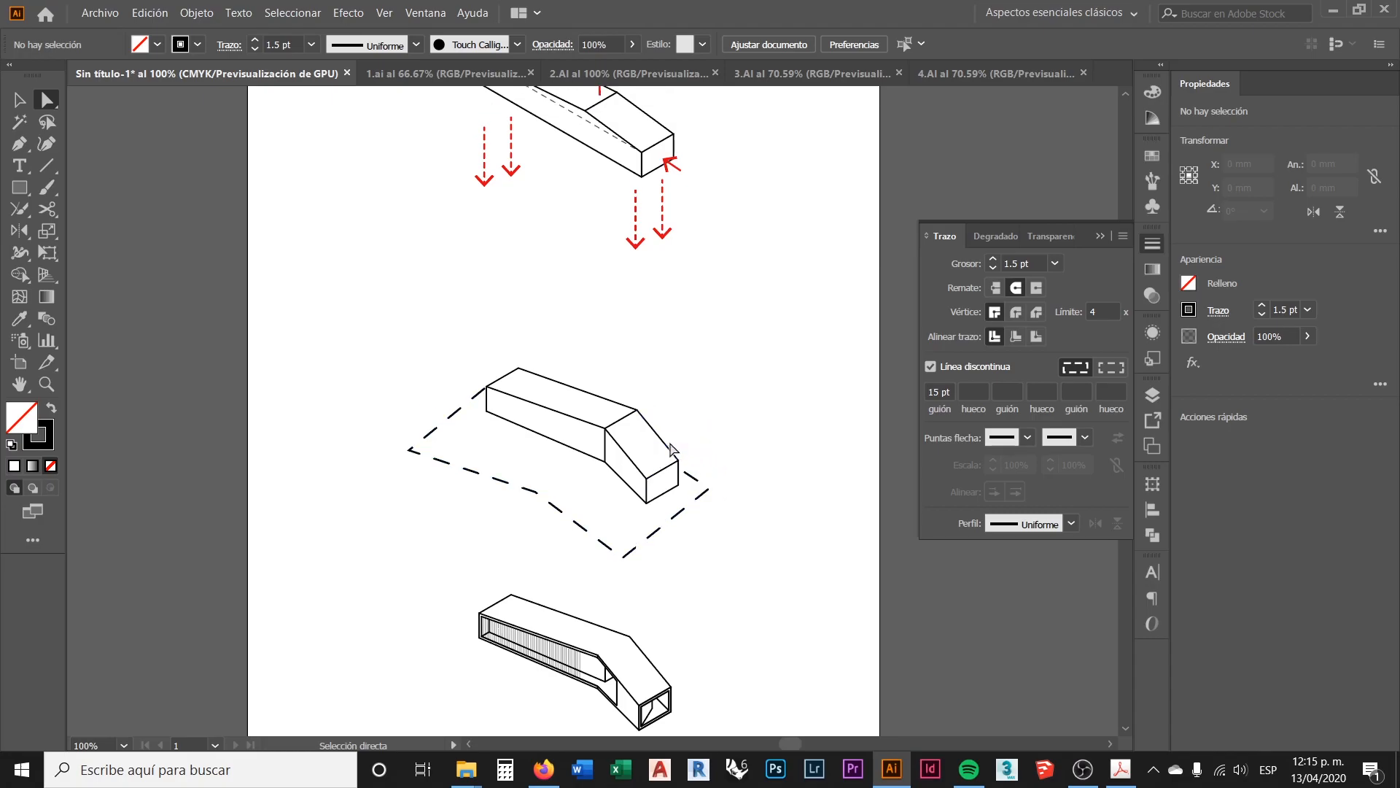
pyautogui.scroll(4, 729, 470)
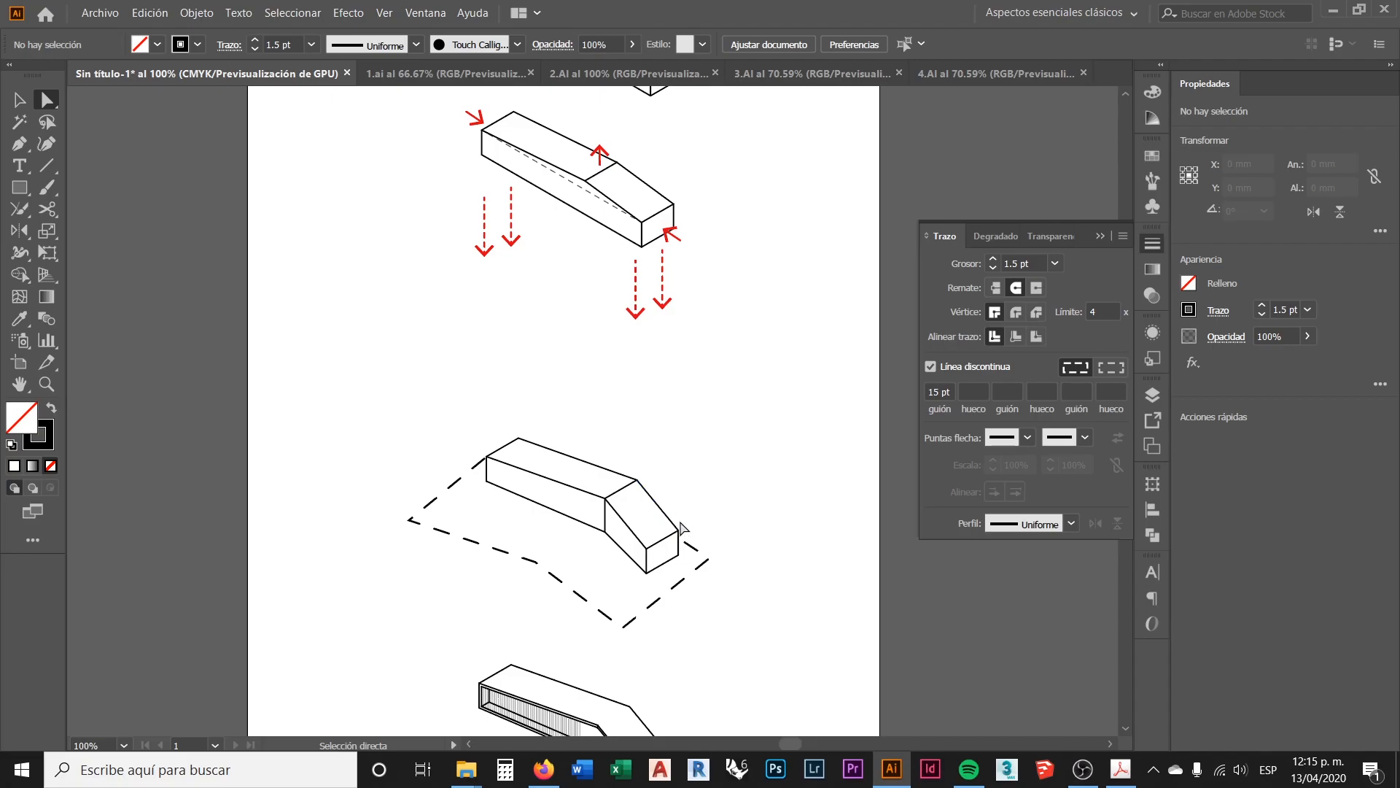
pyautogui.scroll(1, 653, 526)
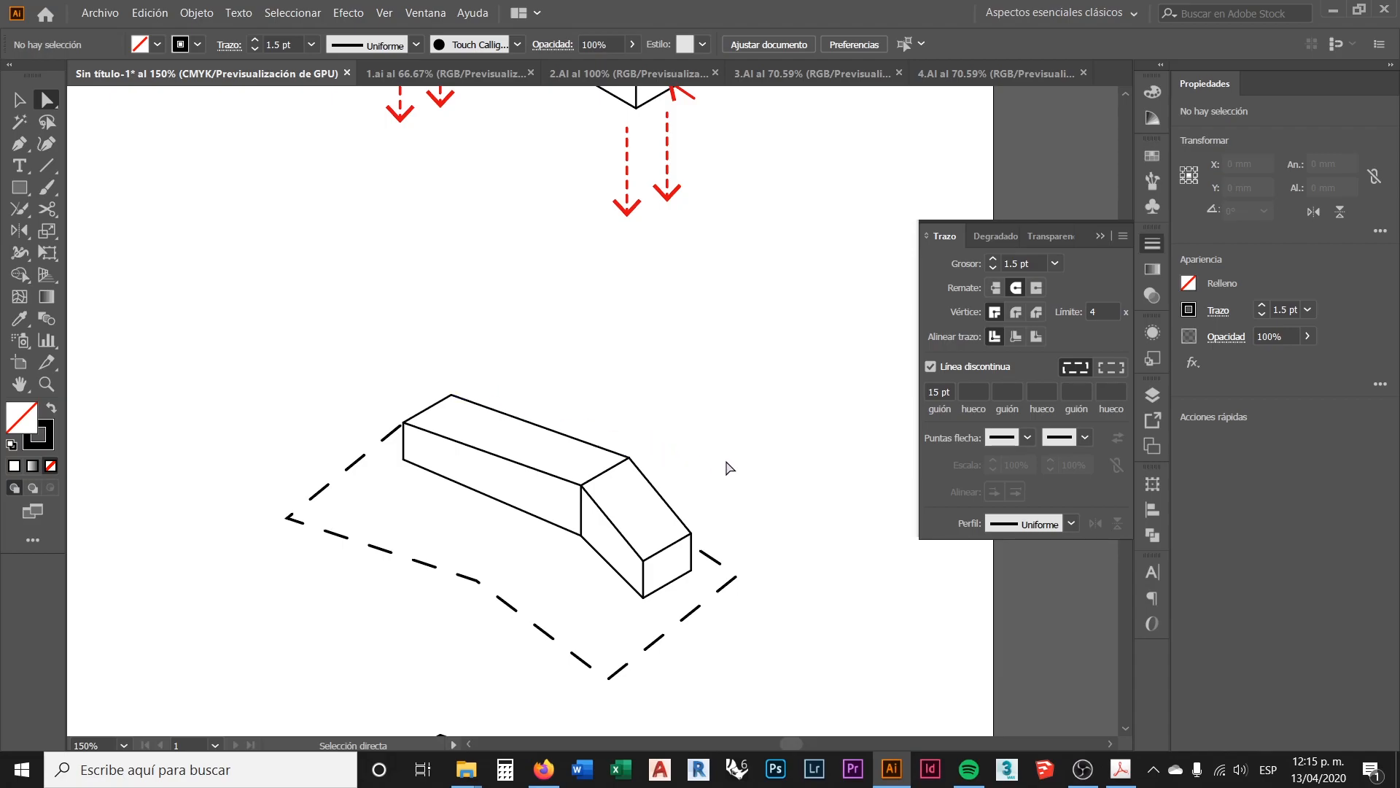
pyautogui.scroll(3, 707, 495)
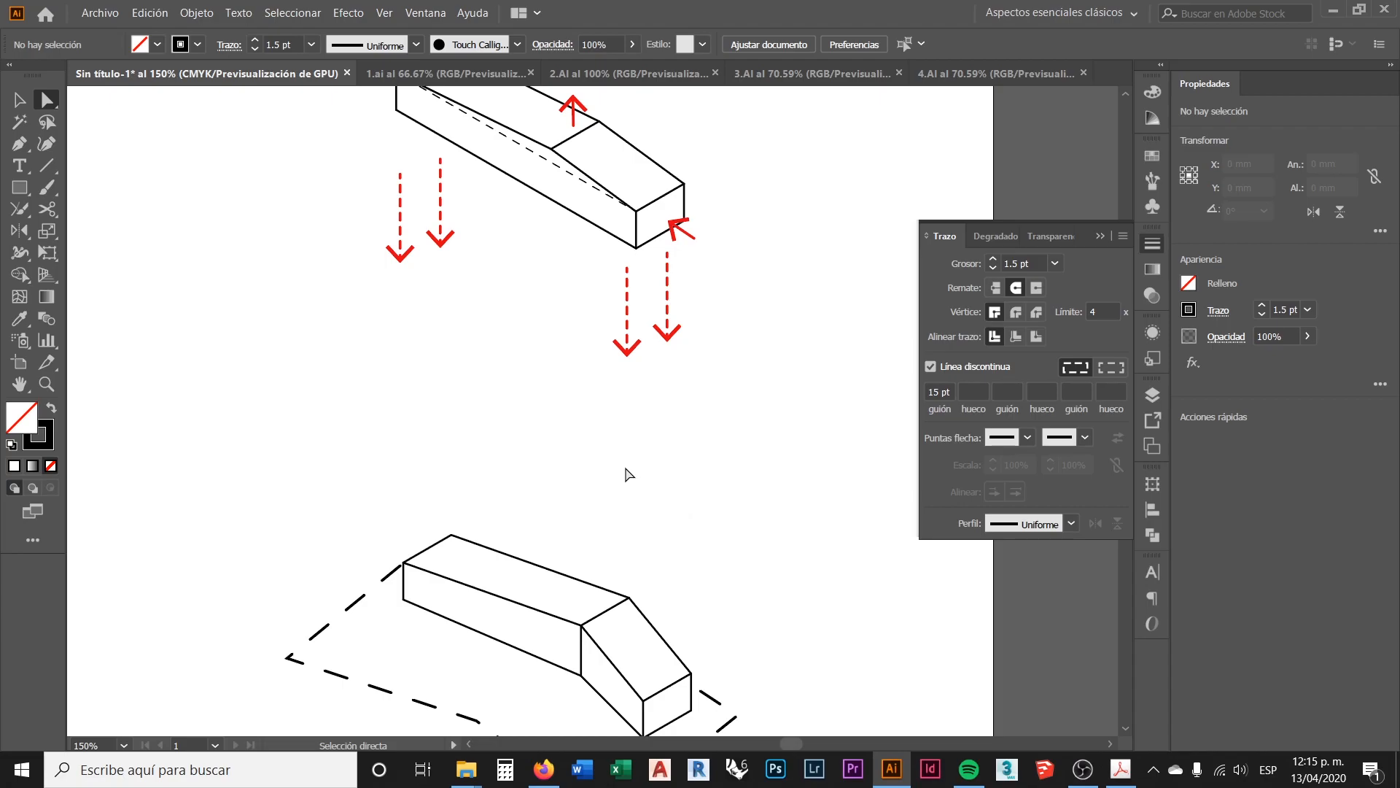
pyautogui.scroll(-1, 629, 474)
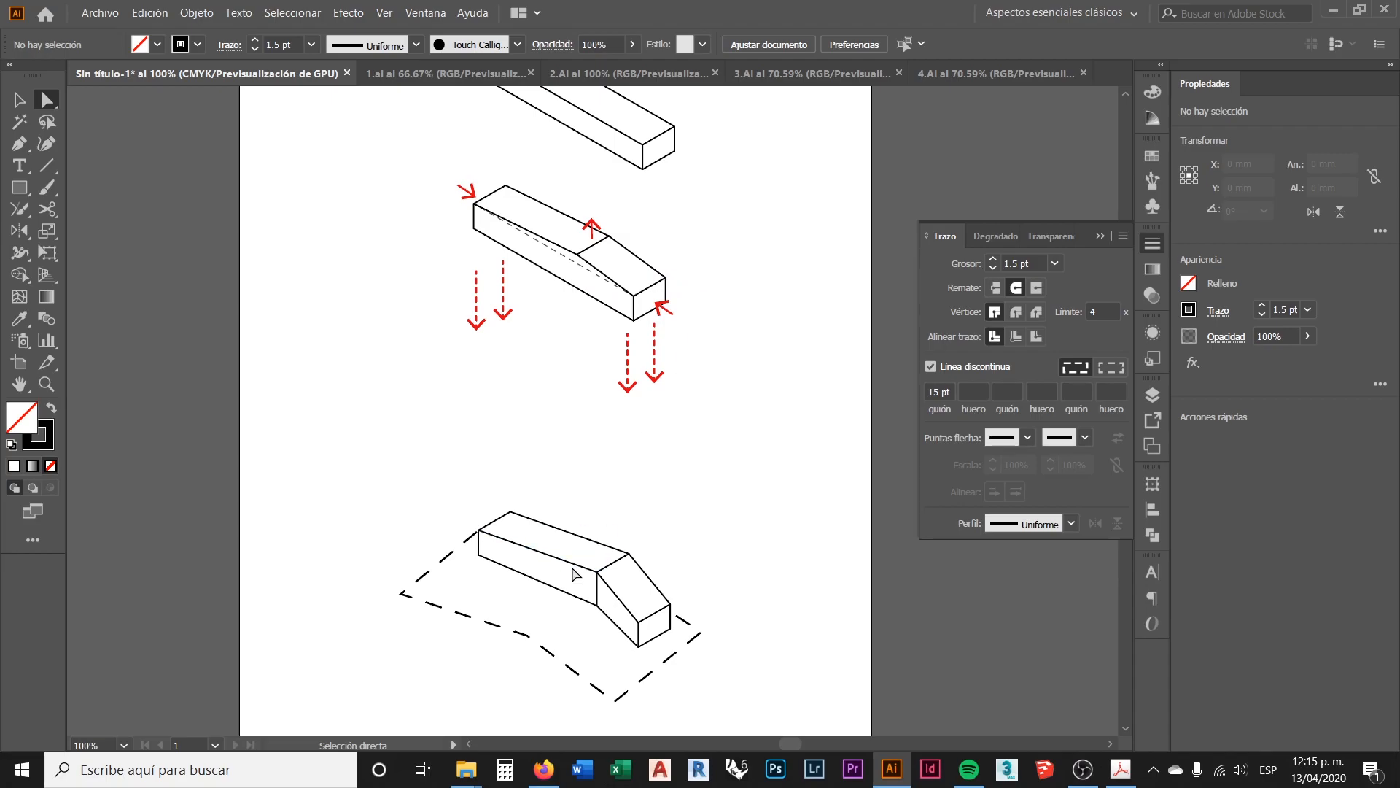
pyautogui.scroll(1, 645, 587)
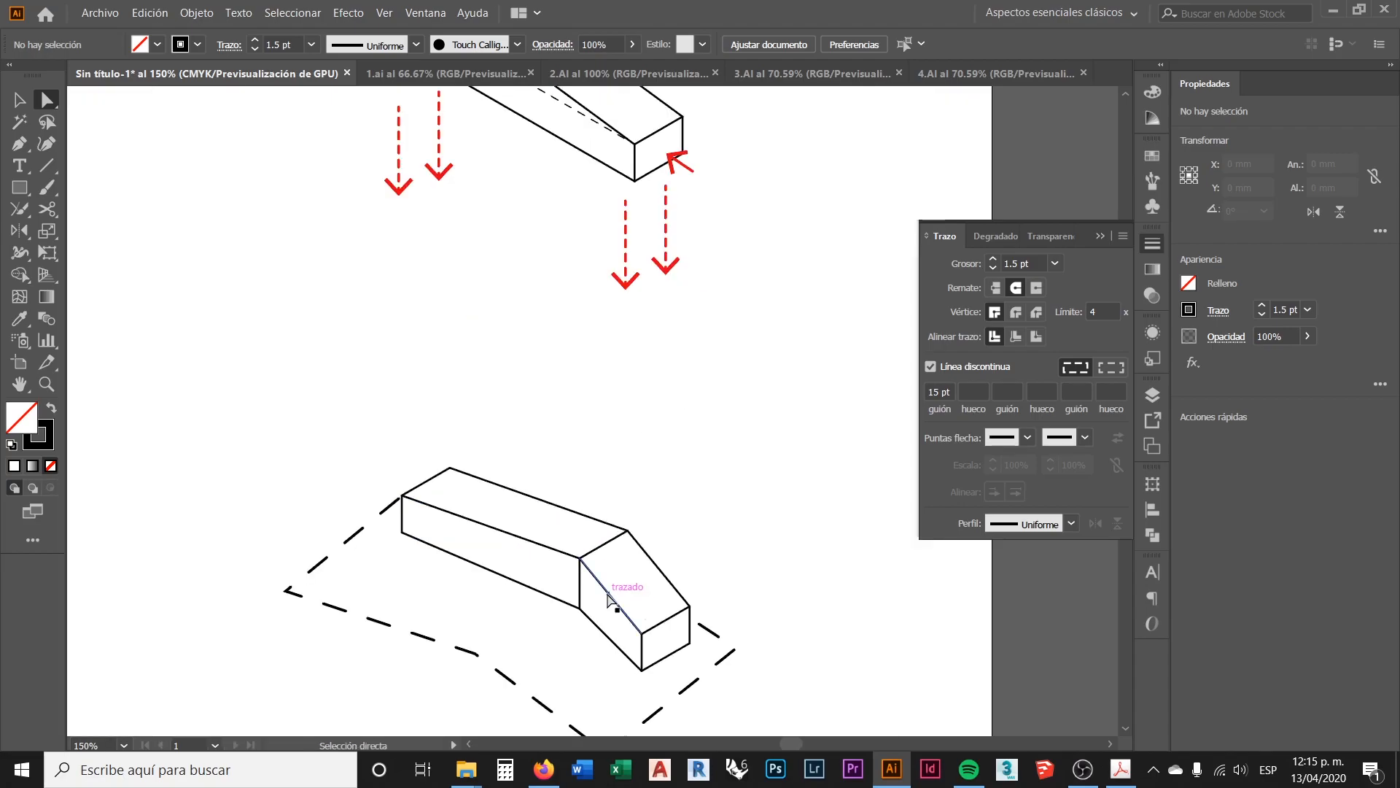
pyautogui.click(607, 595)
pyautogui.click(754, 453)
pyautogui.scroll(3, 707, 500)
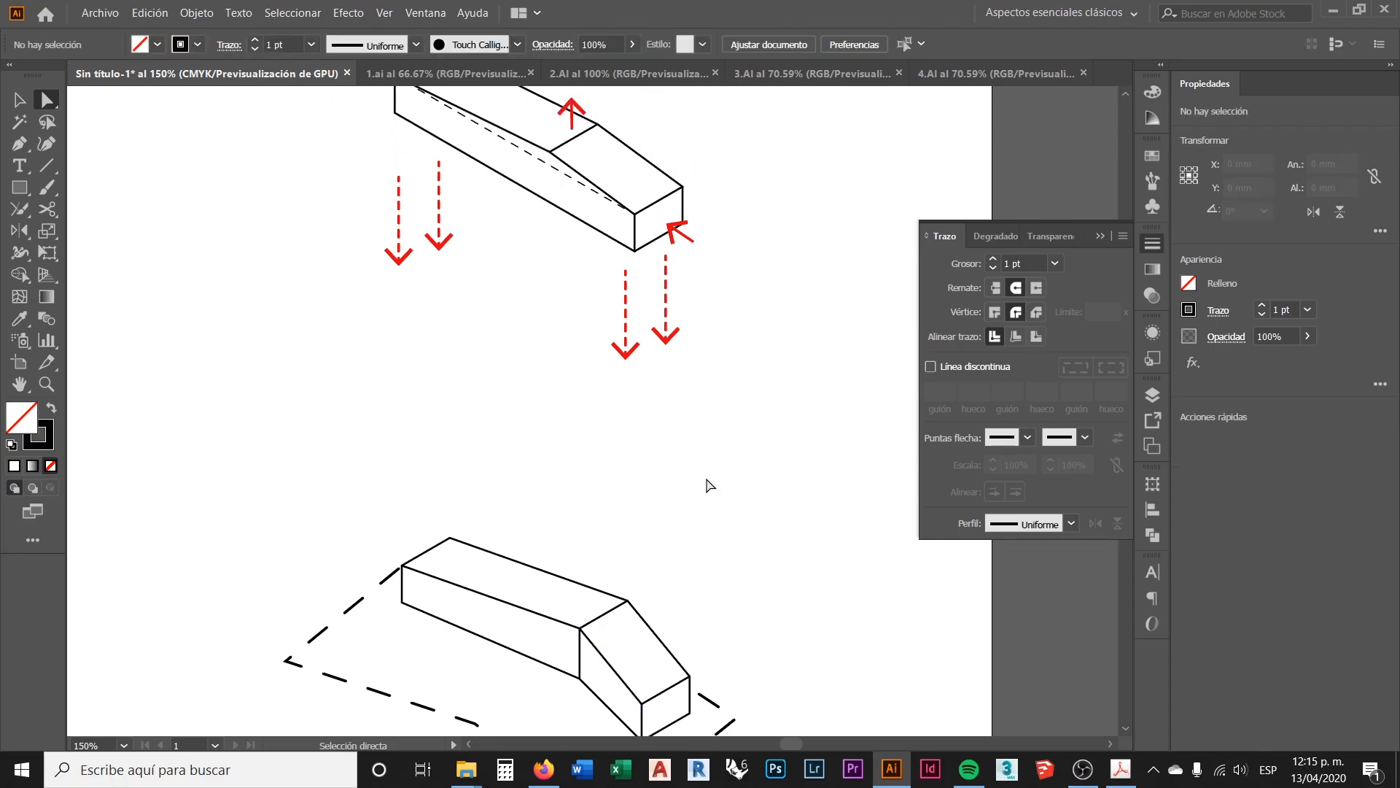
pyautogui.scroll(1, 654, 425)
pyautogui.click(558, 364)
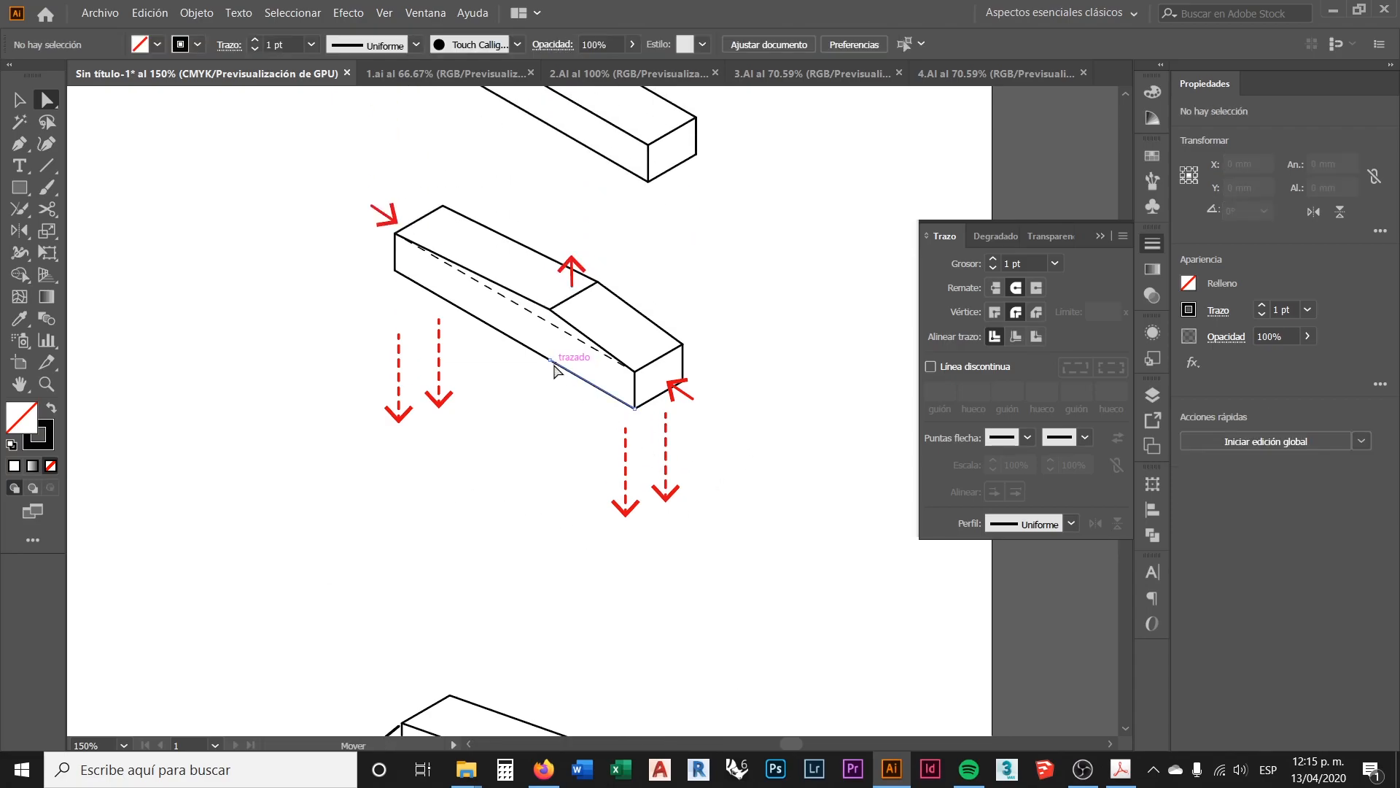
# Step: Group all the solid edges of the second volume, leaving out its dashed diagonal and the red arrows
pyautogui.press('v')
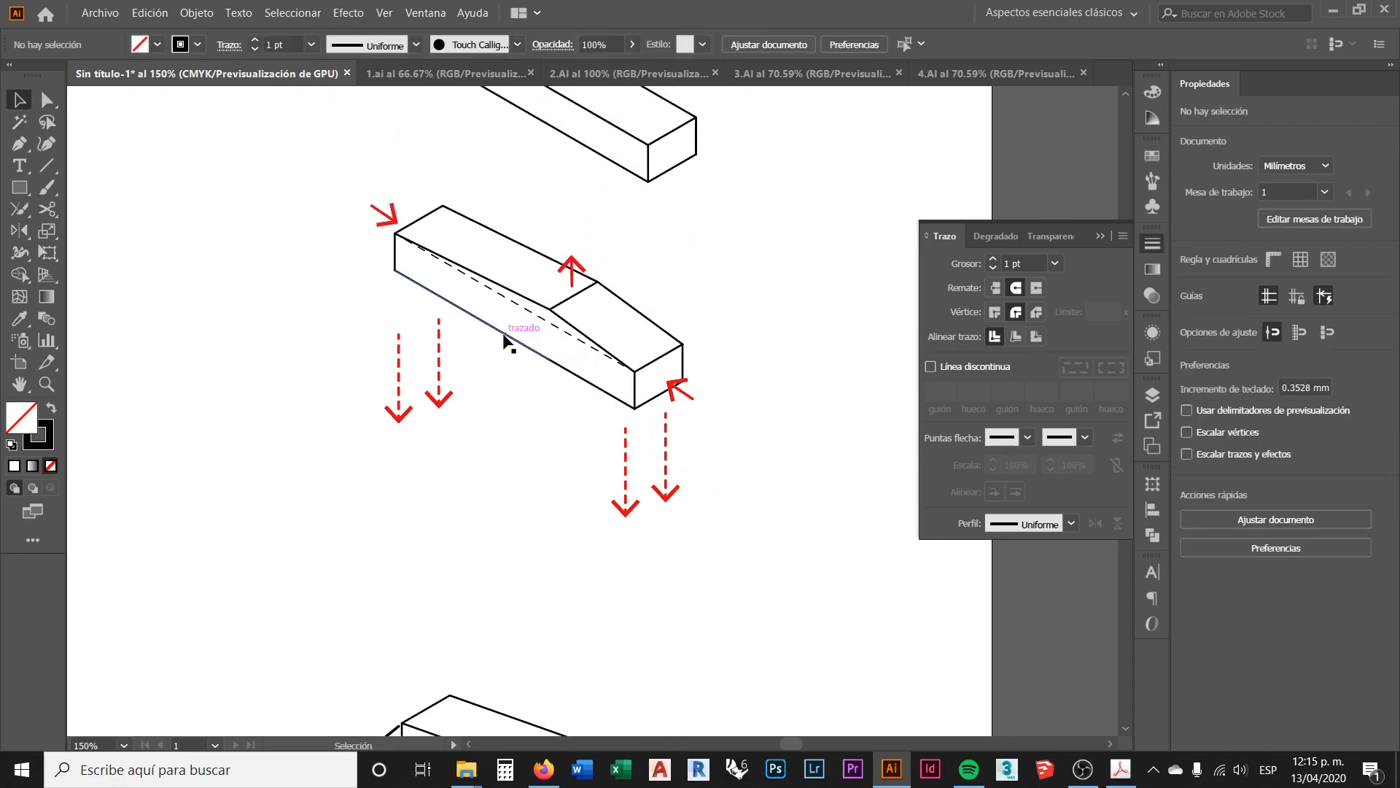
pyautogui.click(523, 348)
pyautogui.keyDown('shift'); pyautogui.click(627, 400); pyautogui.keyUp('shift')
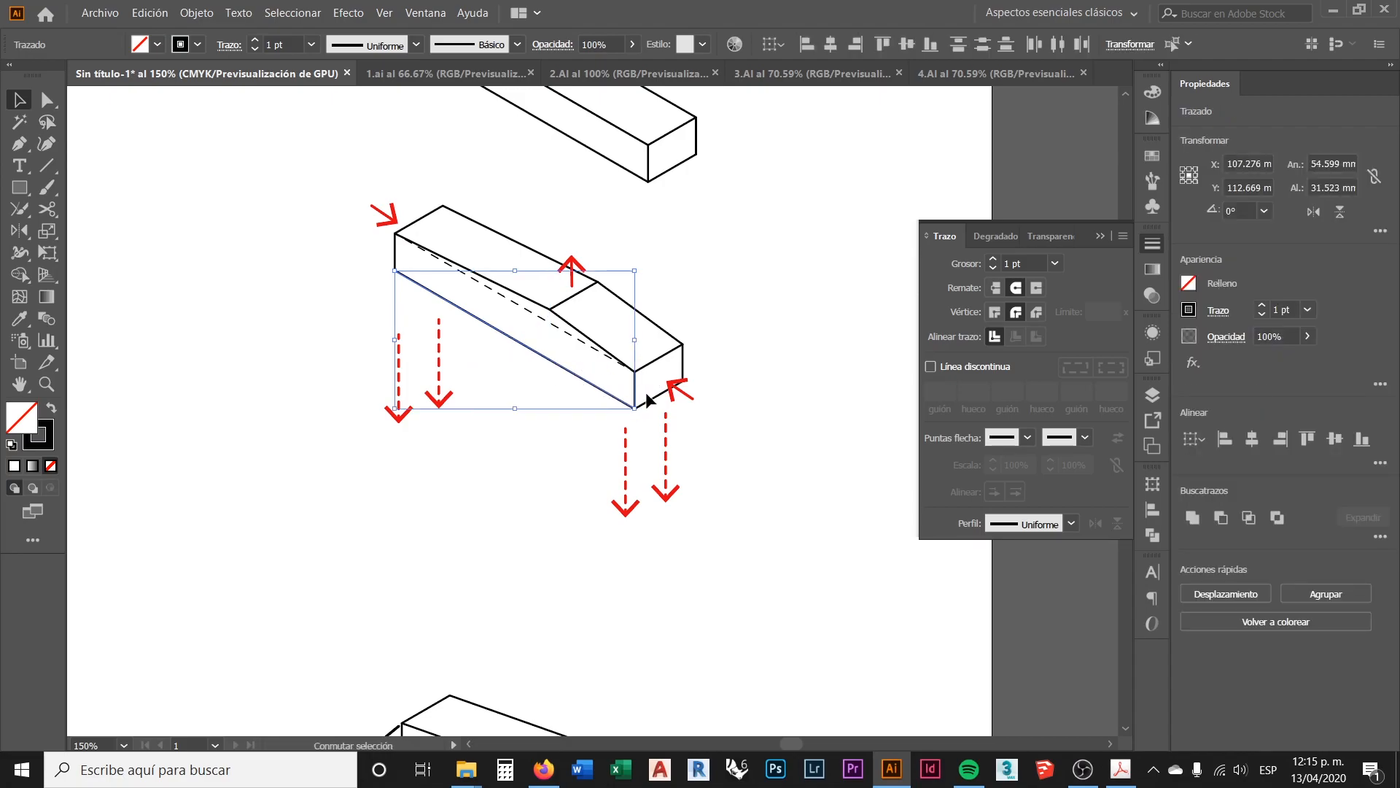
pyautogui.scroll(1, 655, 325)
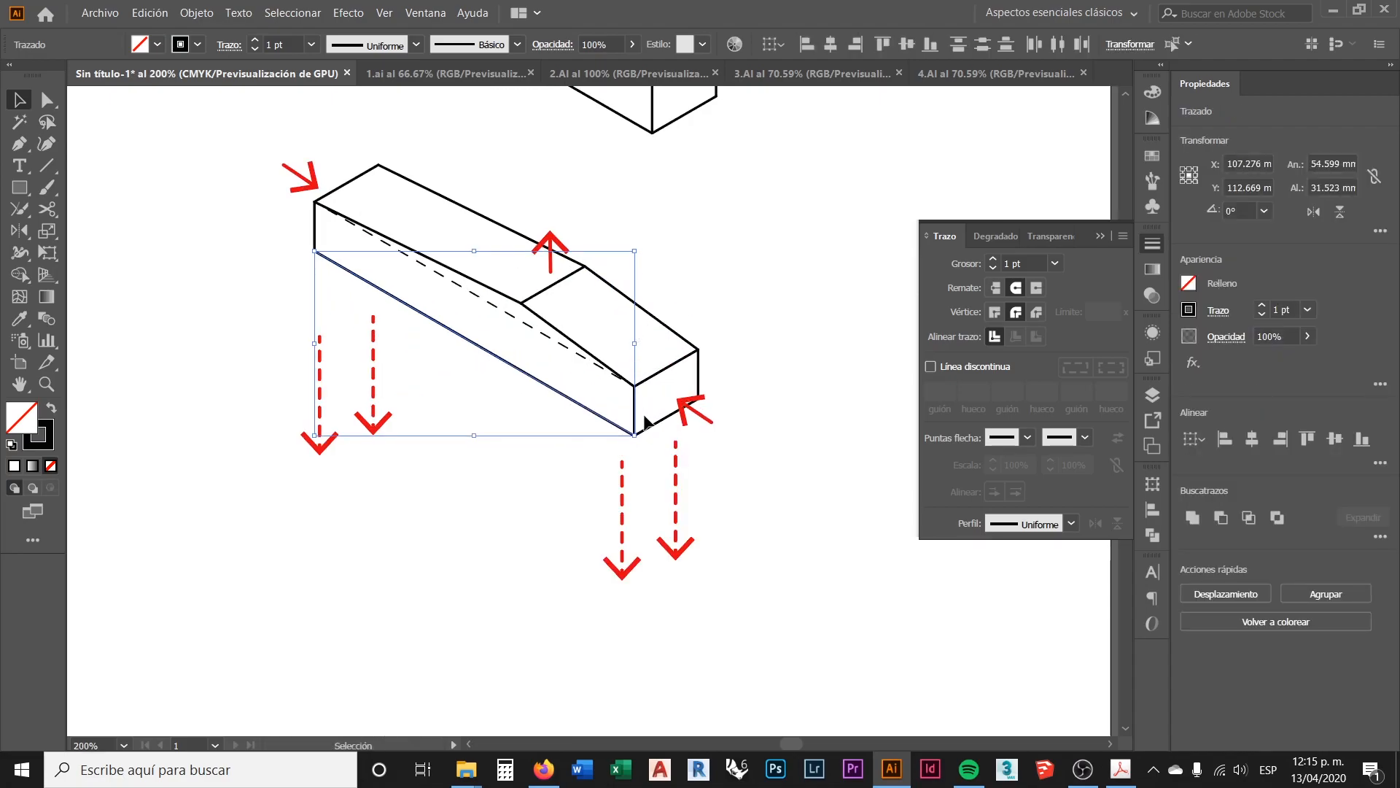
pyautogui.keyDown('shift'); pyautogui.click(634, 407); pyautogui.keyUp('shift')
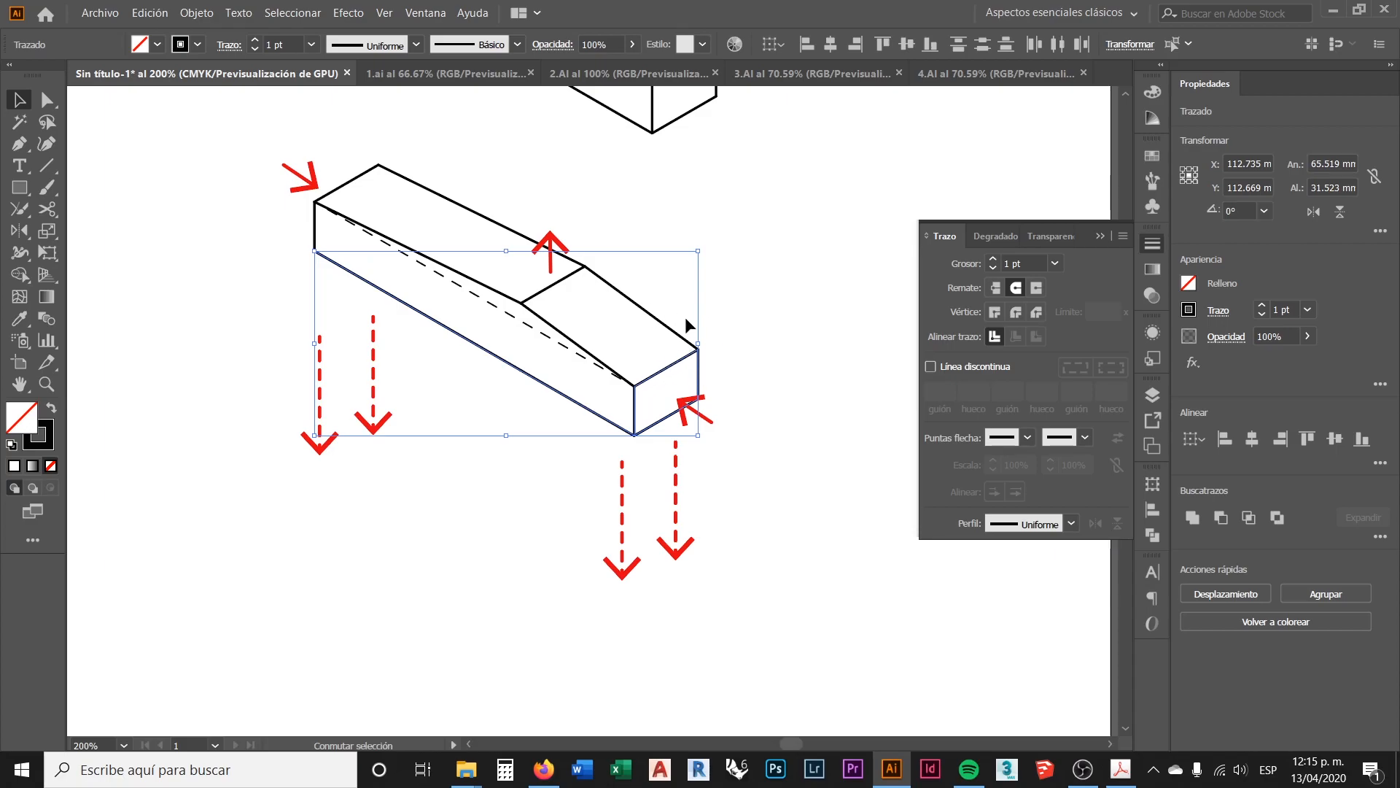
pyautogui.click(641, 310)
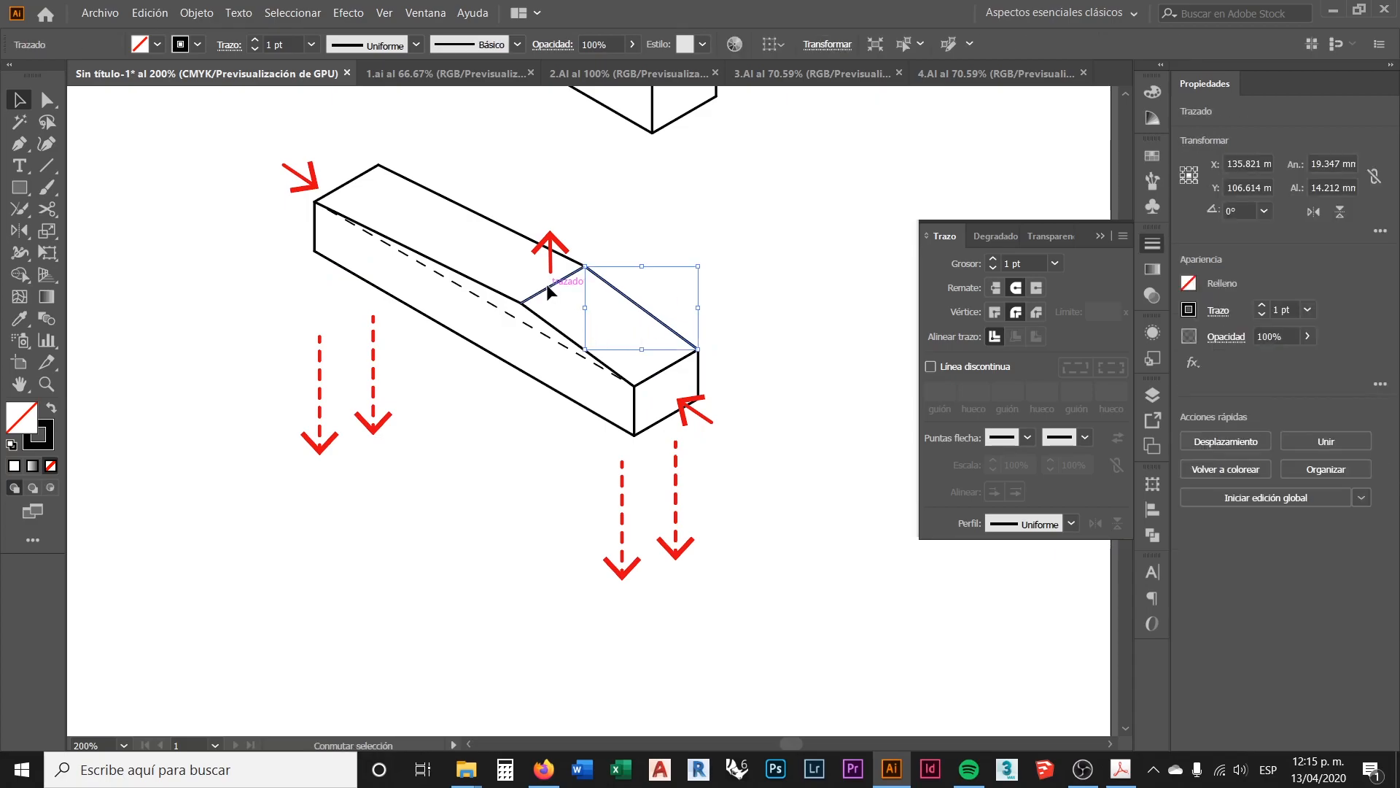
pyautogui.keyDown('shift'); pyautogui.click(495, 224); pyautogui.keyUp('shift')
pyautogui.keyDown('shift'); pyautogui.click(344, 189); pyautogui.keyUp('shift')
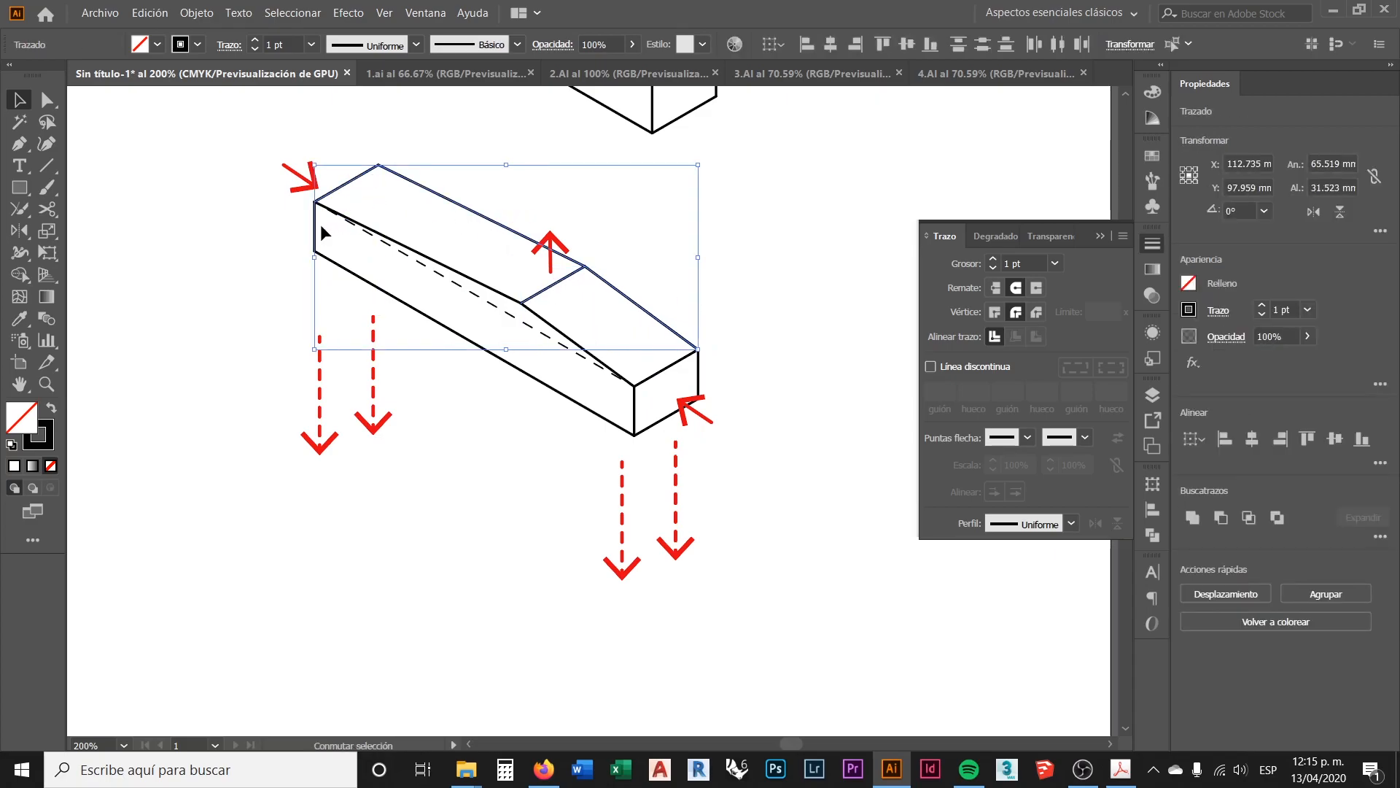
pyautogui.keyDown('shift'); pyautogui.click(406, 306); pyautogui.keyUp('shift')
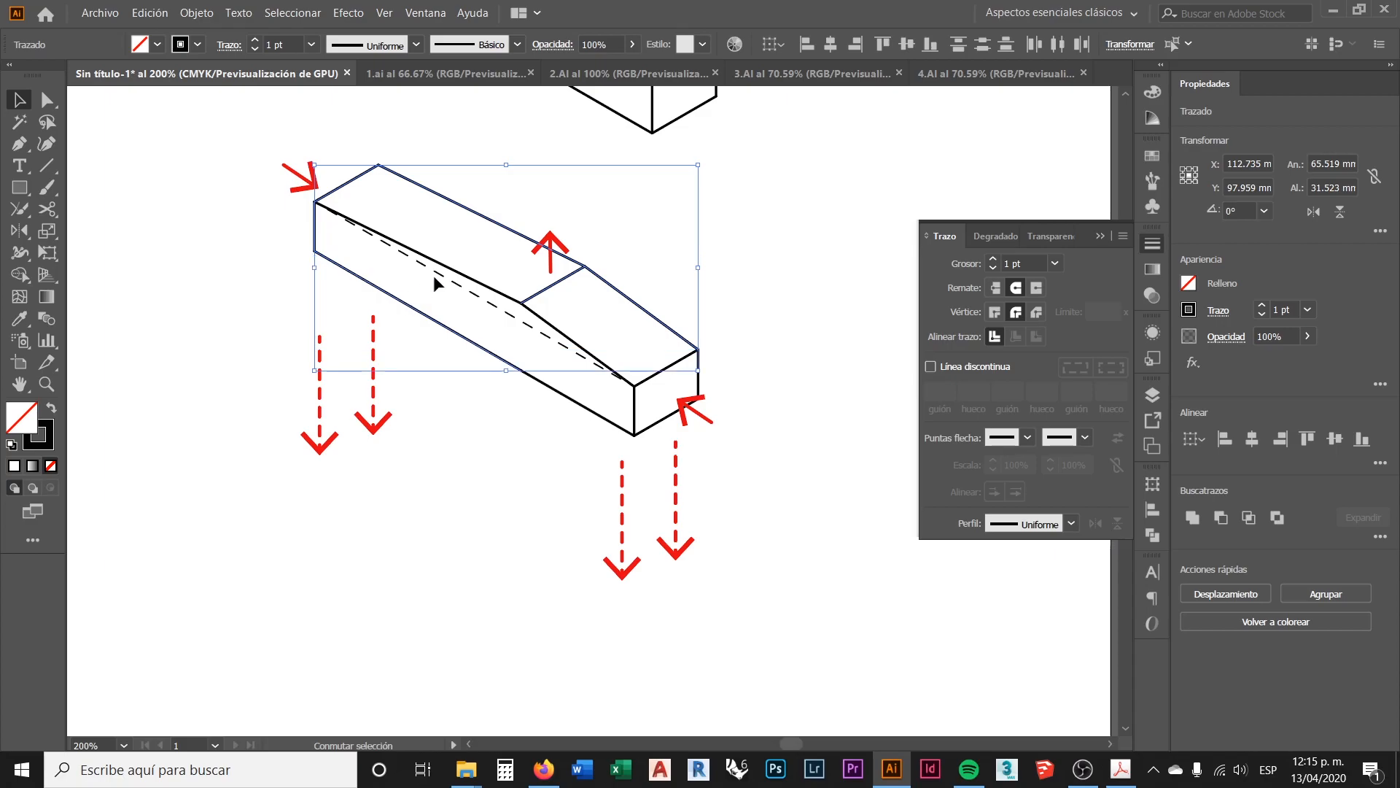
pyautogui.keyDown('shift'); pyautogui.click(560, 334); pyautogui.keyUp('shift')
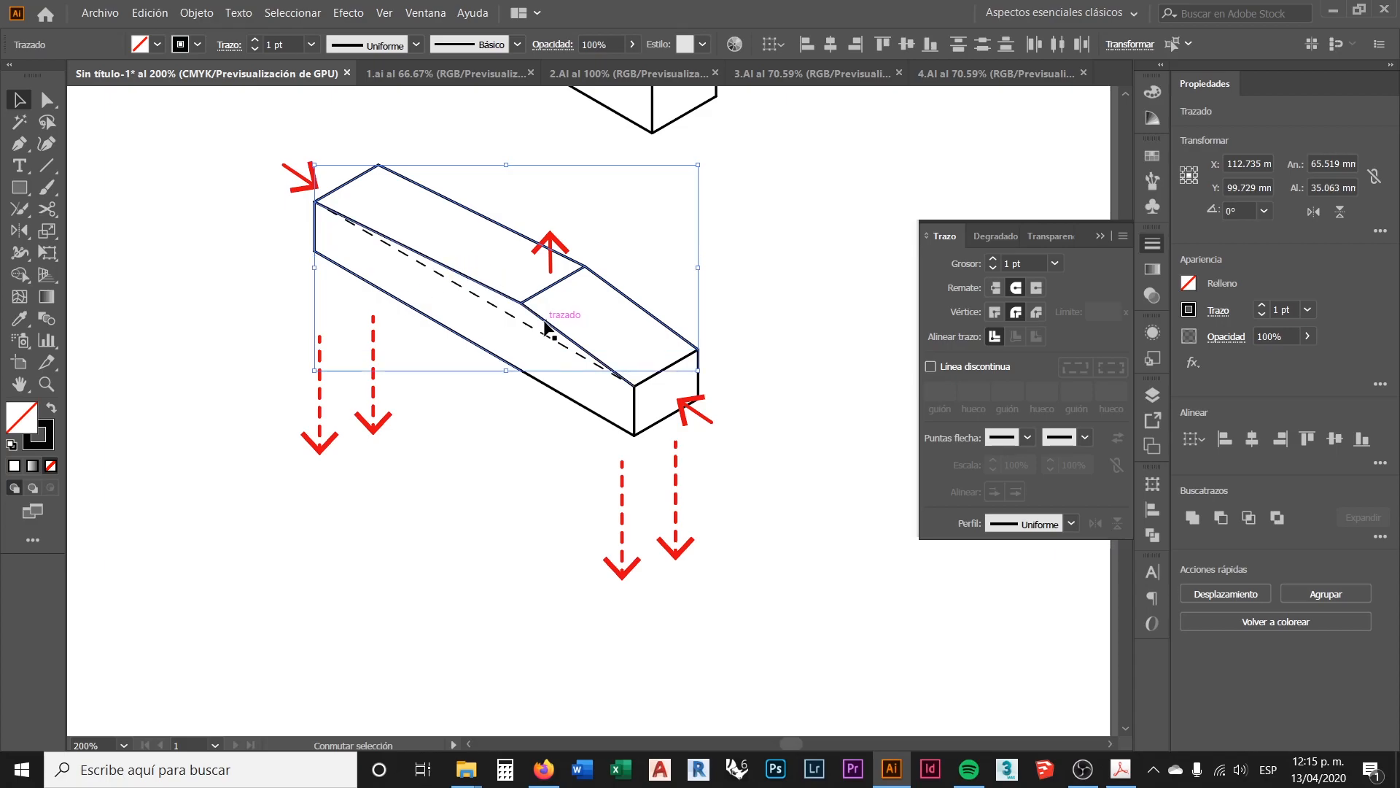
pyautogui.keyDown('shift'); pyautogui.click(588, 409); pyautogui.keyUp('shift')
pyautogui.keyDown('shift'); pyautogui.click(637, 419); pyautogui.keyUp('shift')
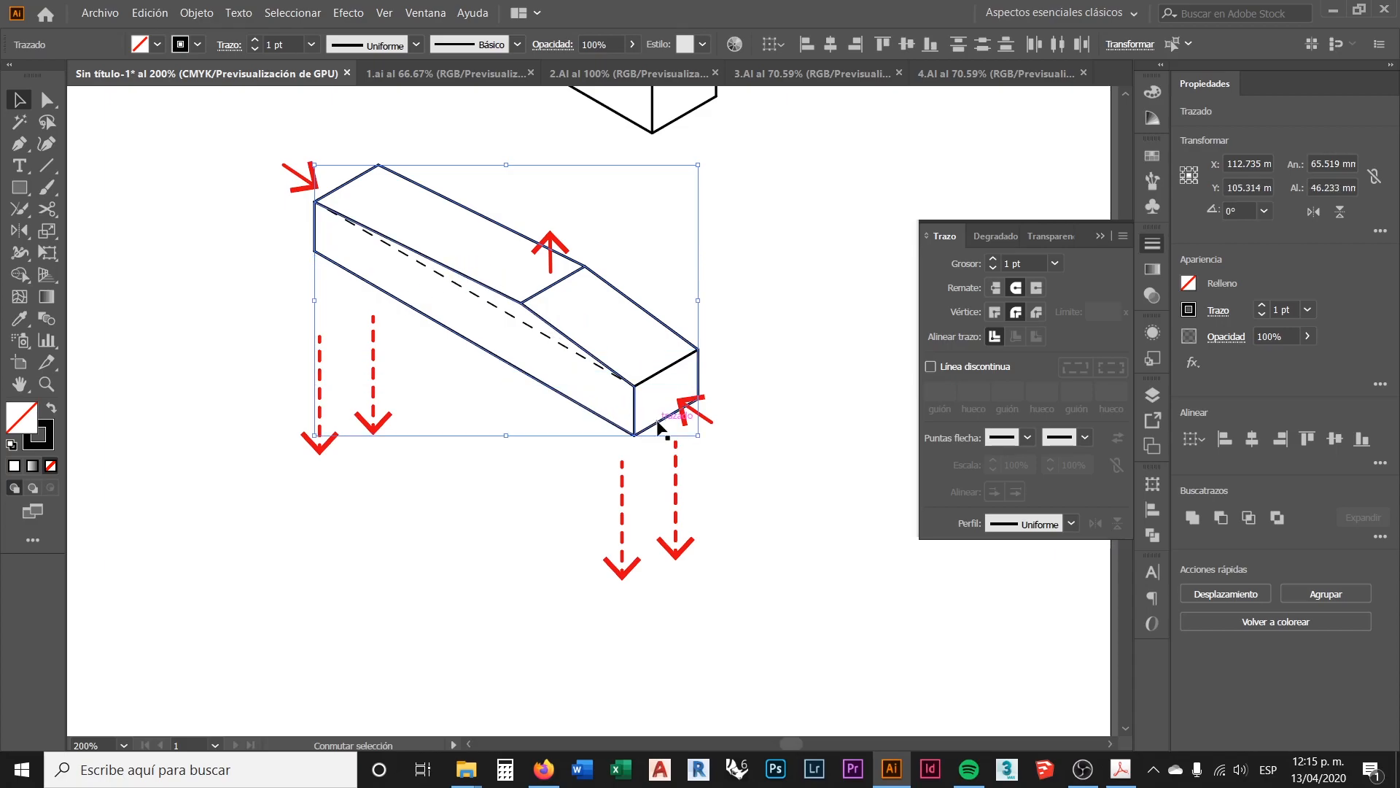
pyautogui.keyDown('shift'); pyautogui.click(657, 371); pyautogui.keyUp('shift')
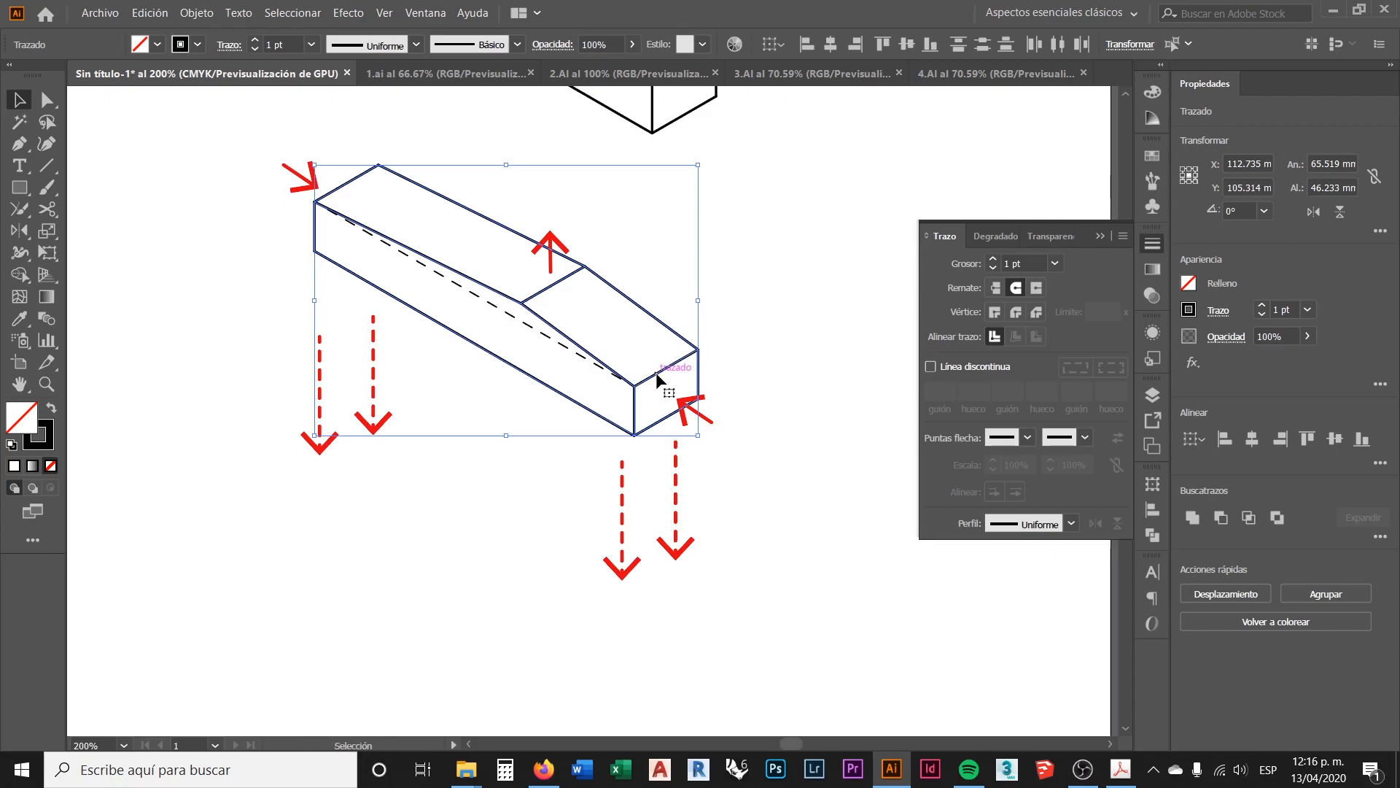
pyautogui.rightClick(662, 376)
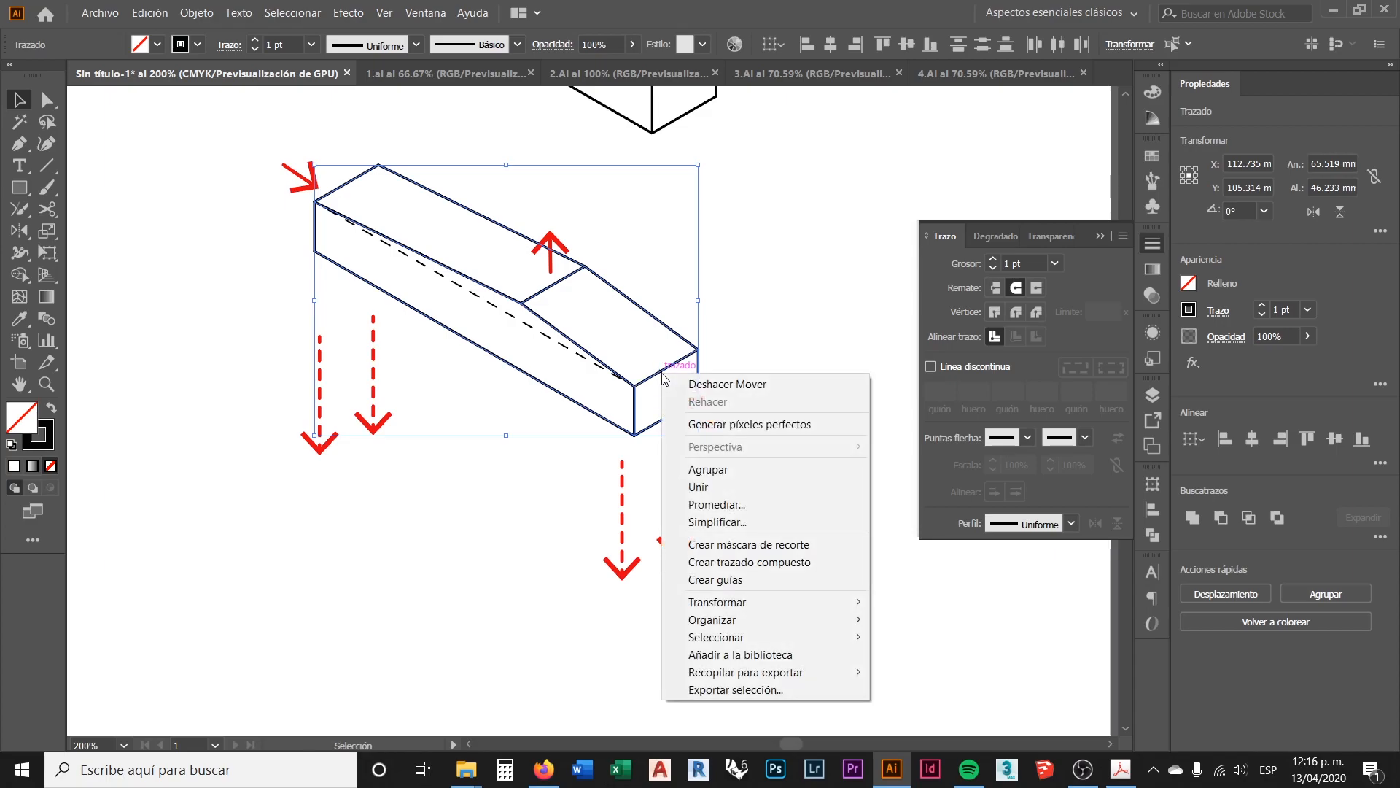
pyautogui.click(707, 468)
# Step: Copy the grouped second volume straight down to just above the third volume
pyautogui.scroll(-2, 583, 299)
pyautogui.scroll(-3, 599, 313)
pyautogui.moveTo(603, 284); pyautogui.dragTo(619, 503)
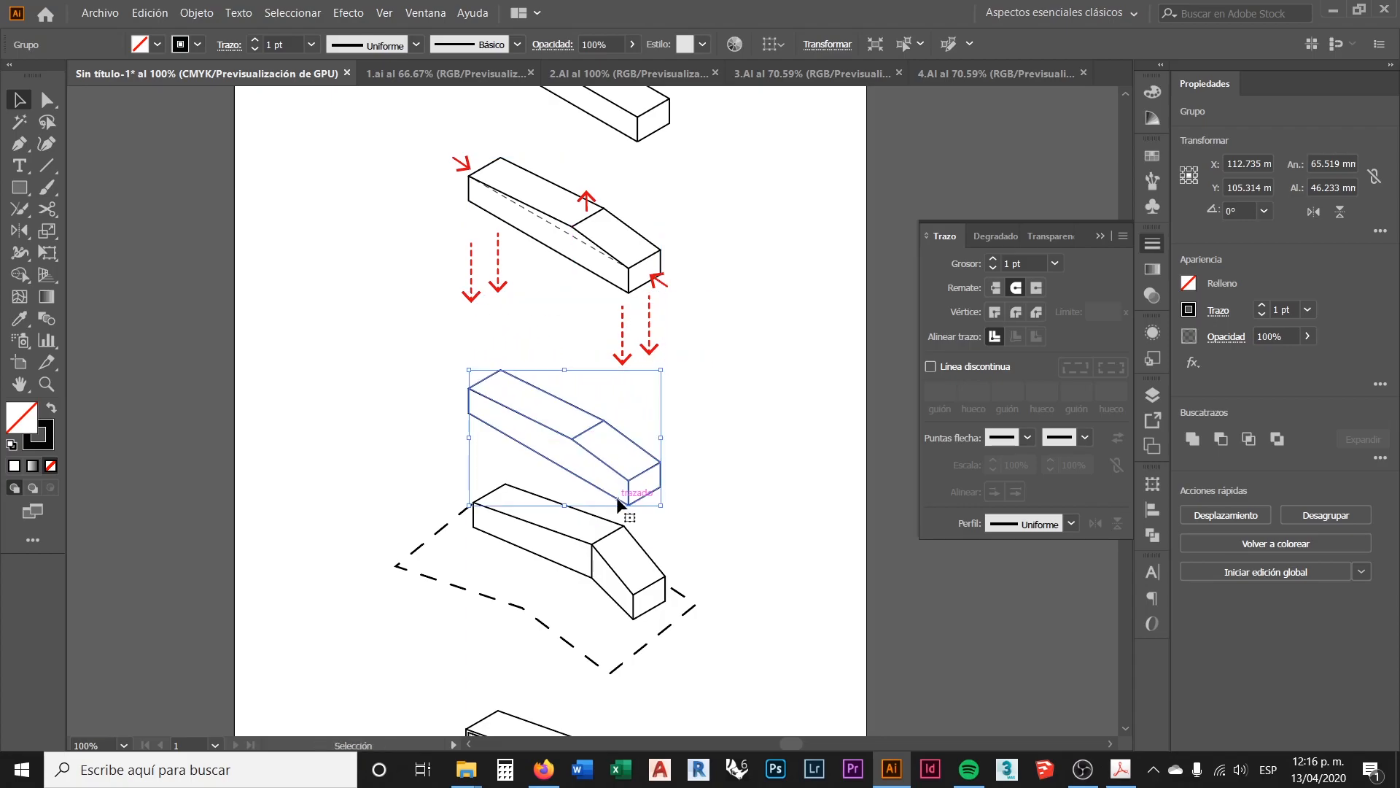
pyautogui.scroll(-3, 616, 492)
pyautogui.click(733, 397)
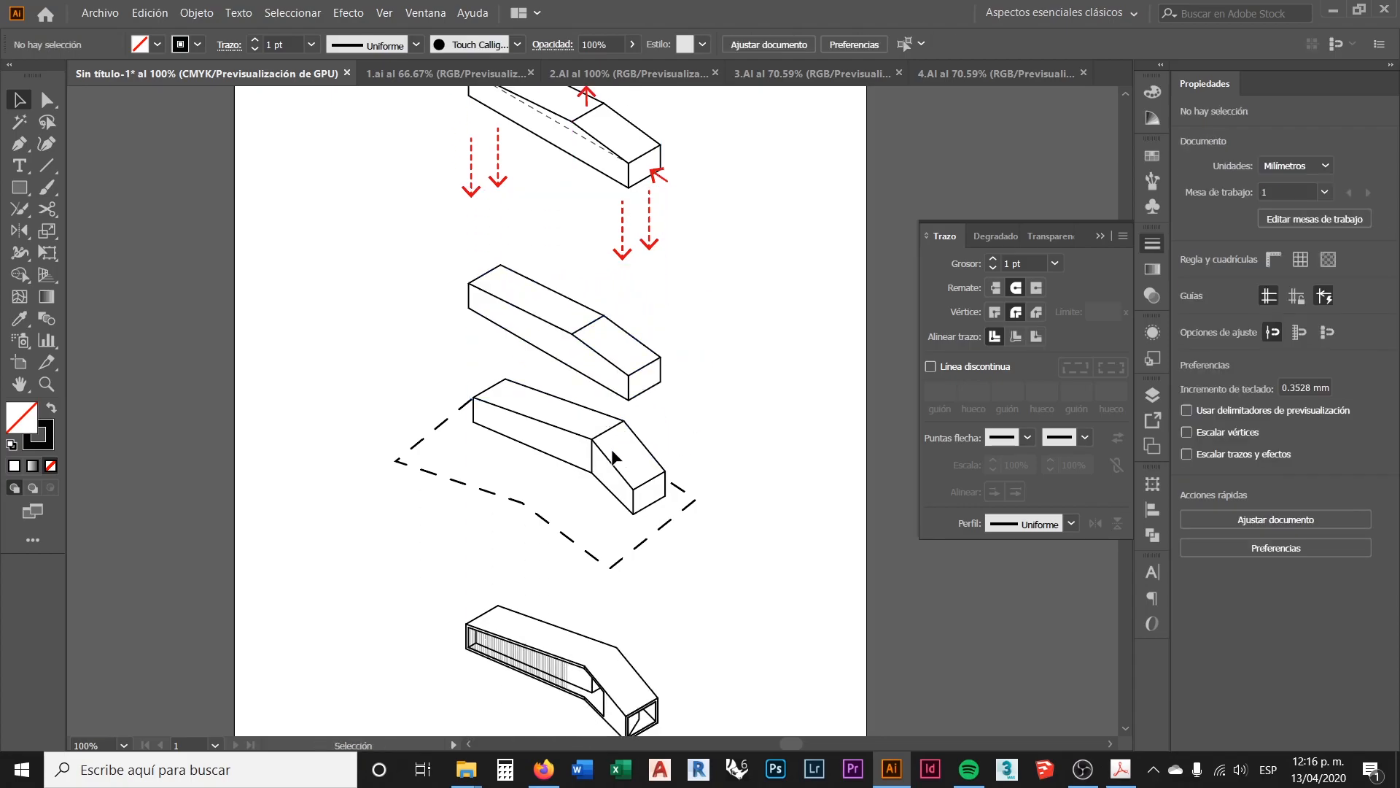
# Step: Move the copied volume onto the third volume so the back ends of their ridge lines coincide
pyautogui.scroll(1, 618, 439)
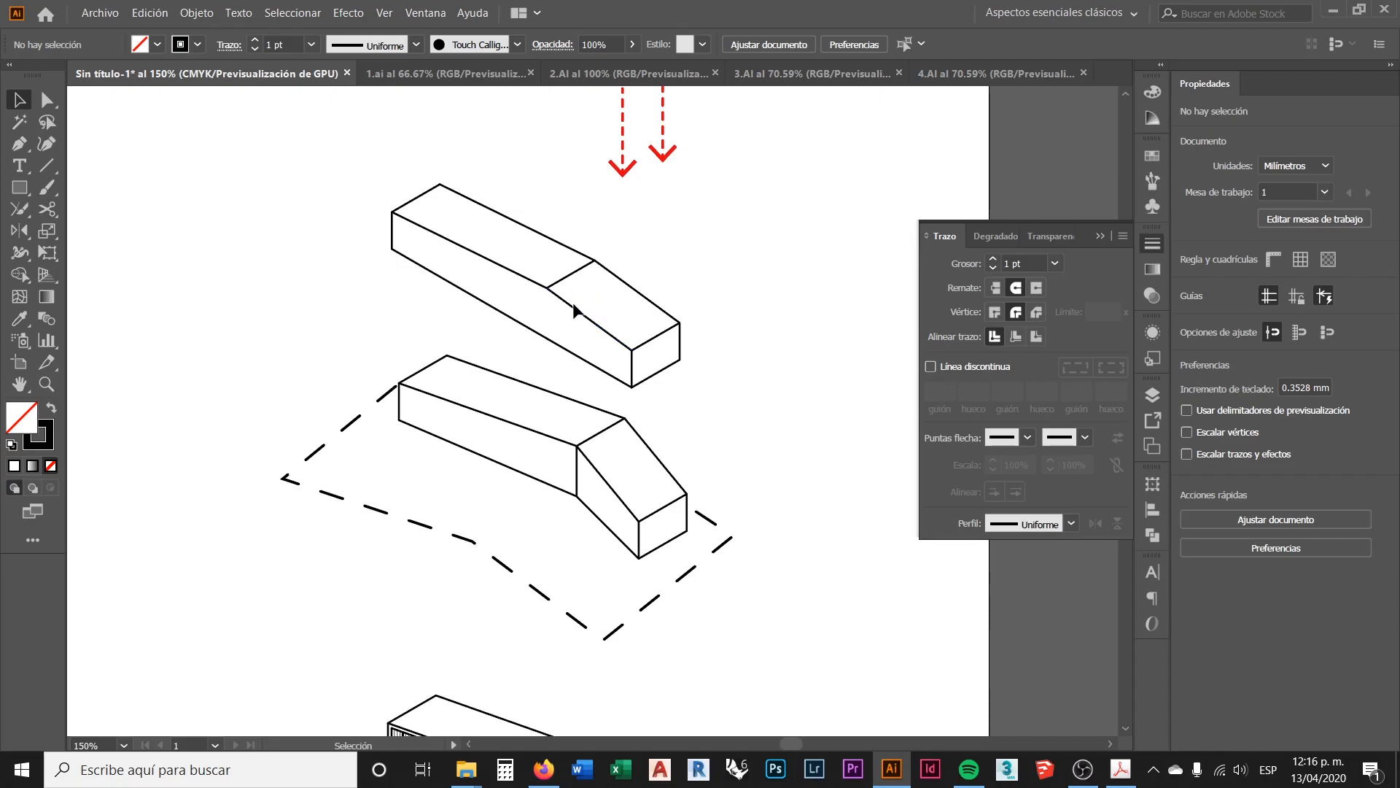
pyautogui.scroll(2, 581, 313)
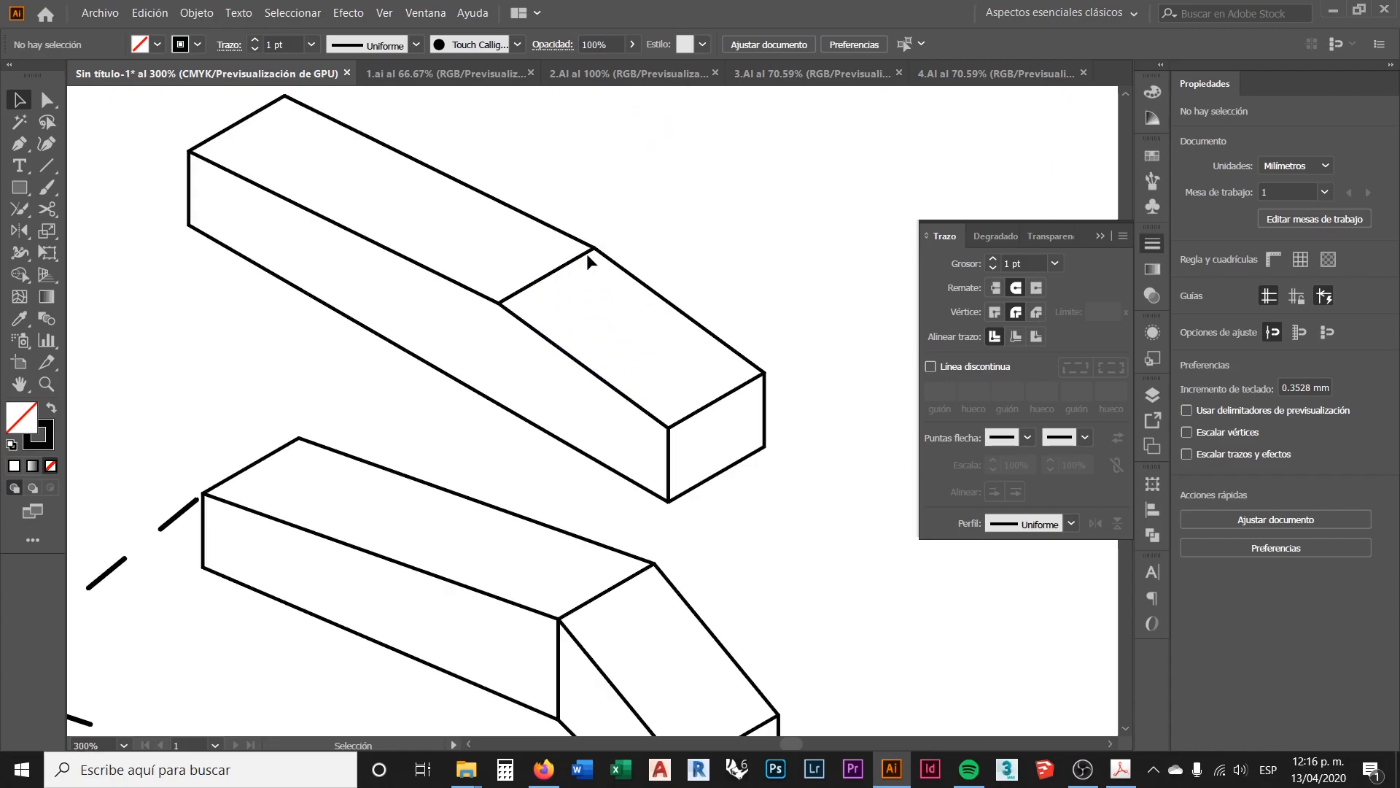
pyautogui.click(588, 252)
pyautogui.moveTo(591, 252); pyautogui.dragTo(659, 571)
pyautogui.scroll(4, 658, 571)
pyautogui.scroll(-5, 685, 562)
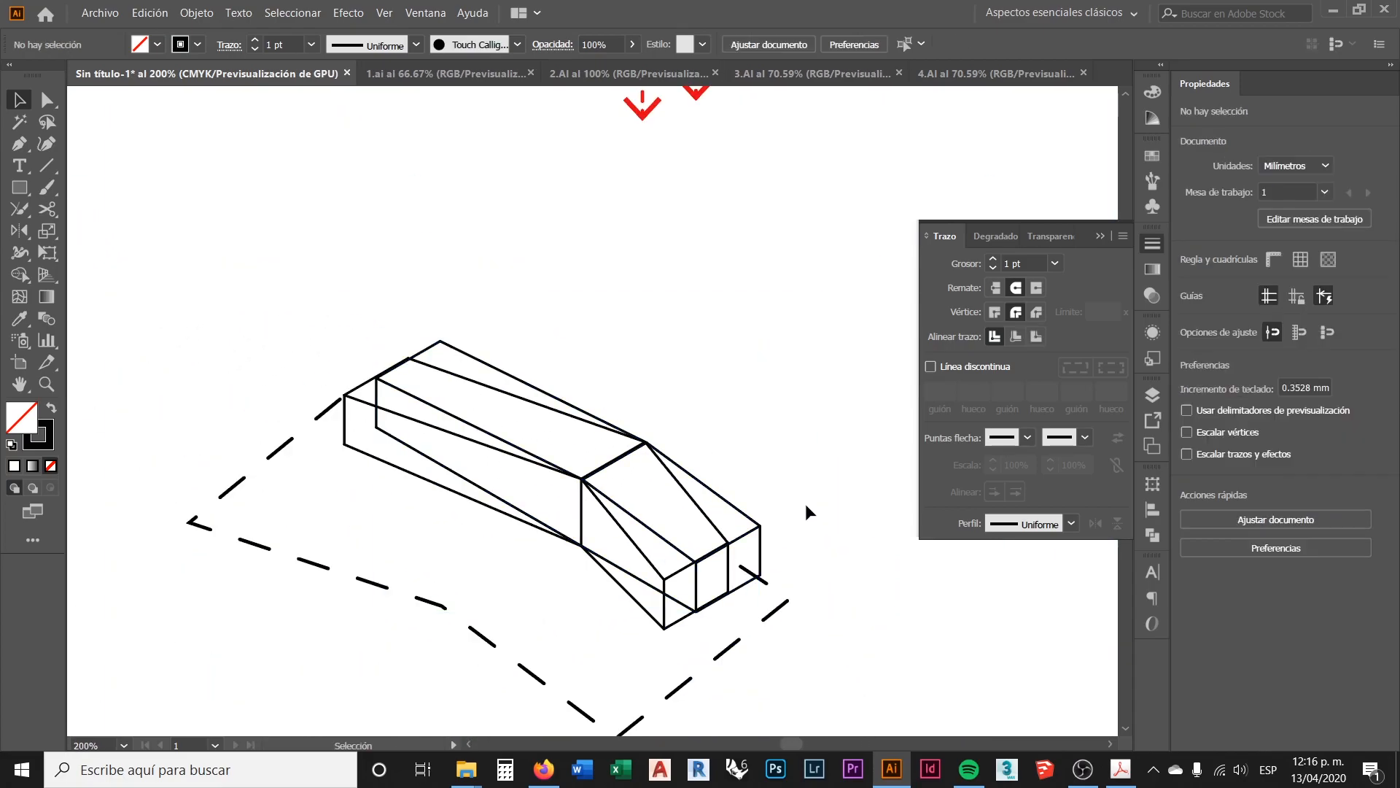
# Step: Set the overlaid copy's stroke to 0.5 pt and make it a dashed line with 5 pt dashes
pyautogui.click(738, 508)
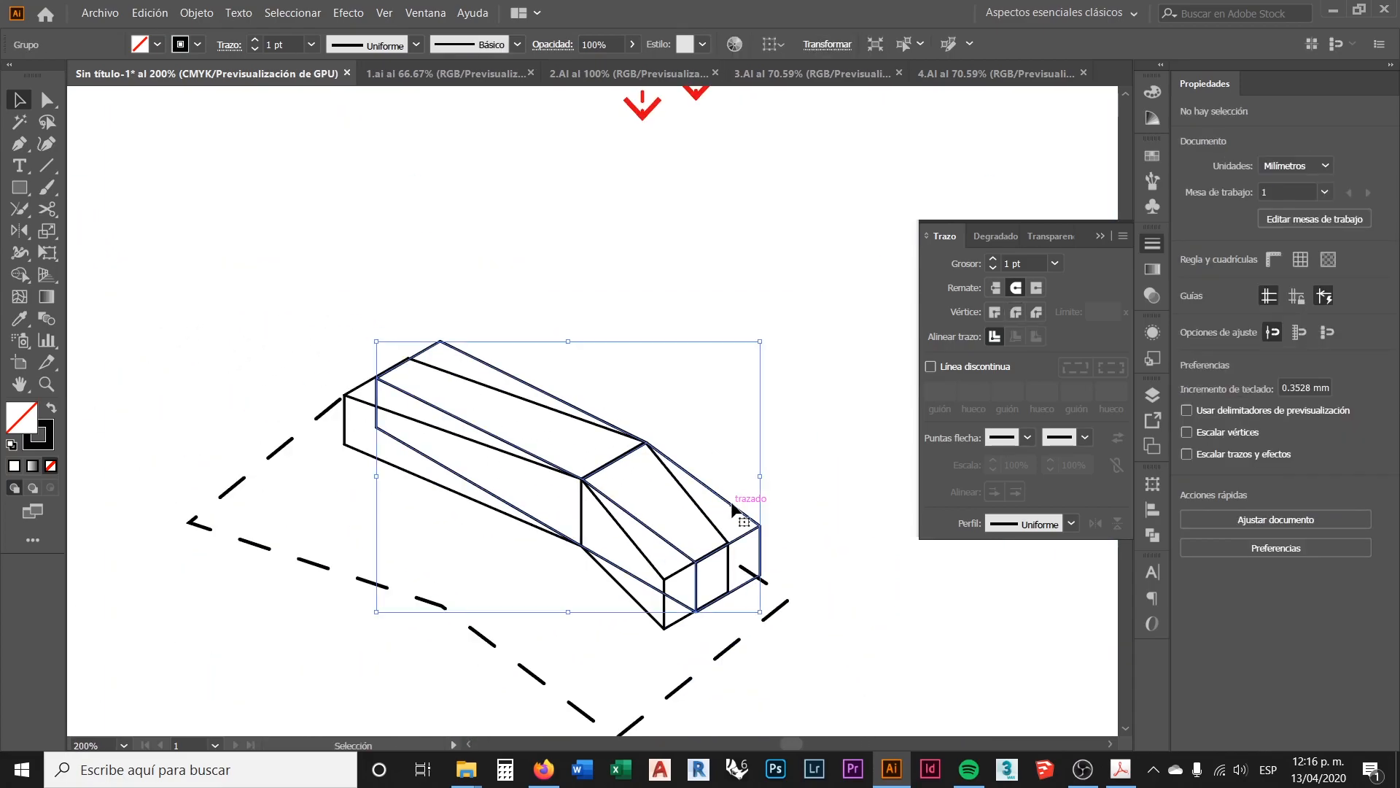
pyautogui.click(1021, 263)
pyautogui.write('.5')
pyautogui.press('Return')
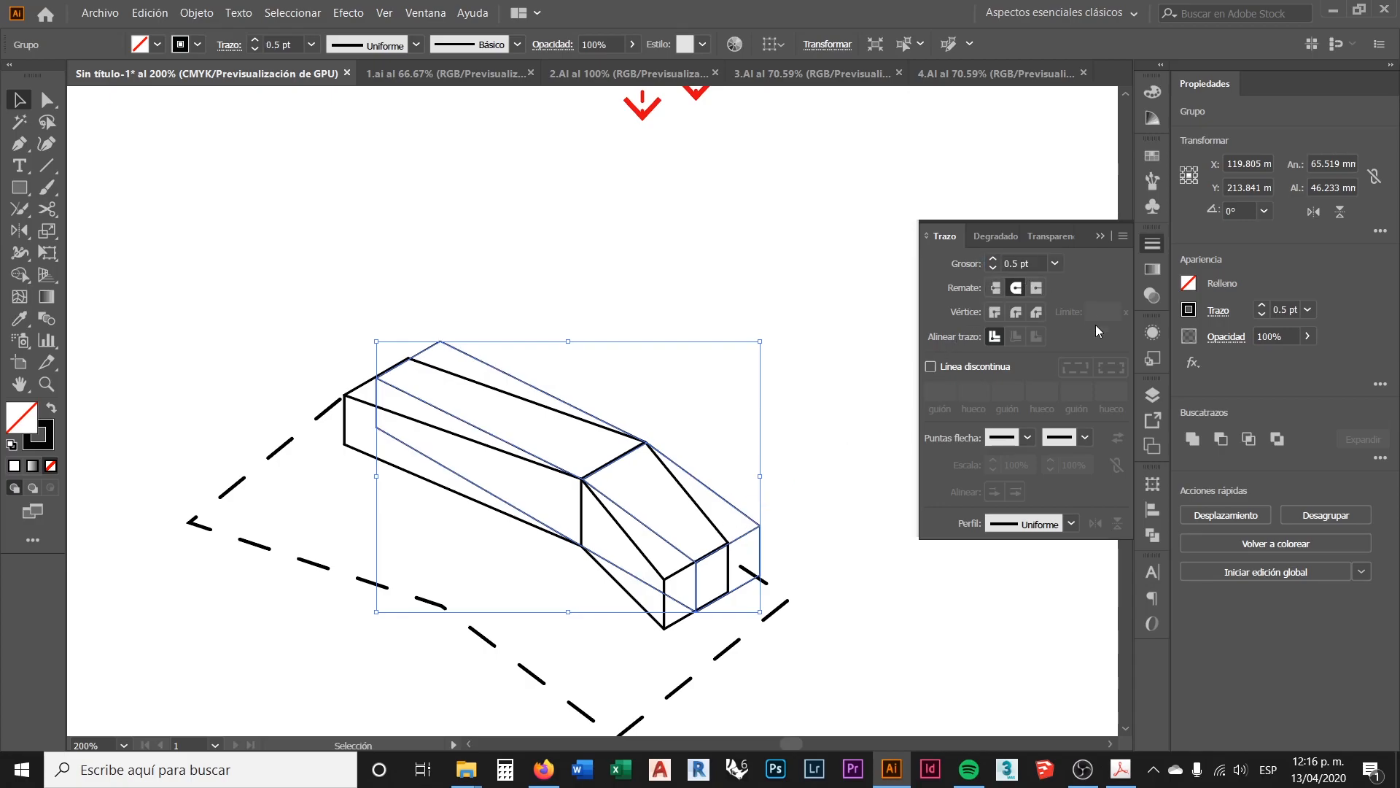
pyautogui.click(931, 366)
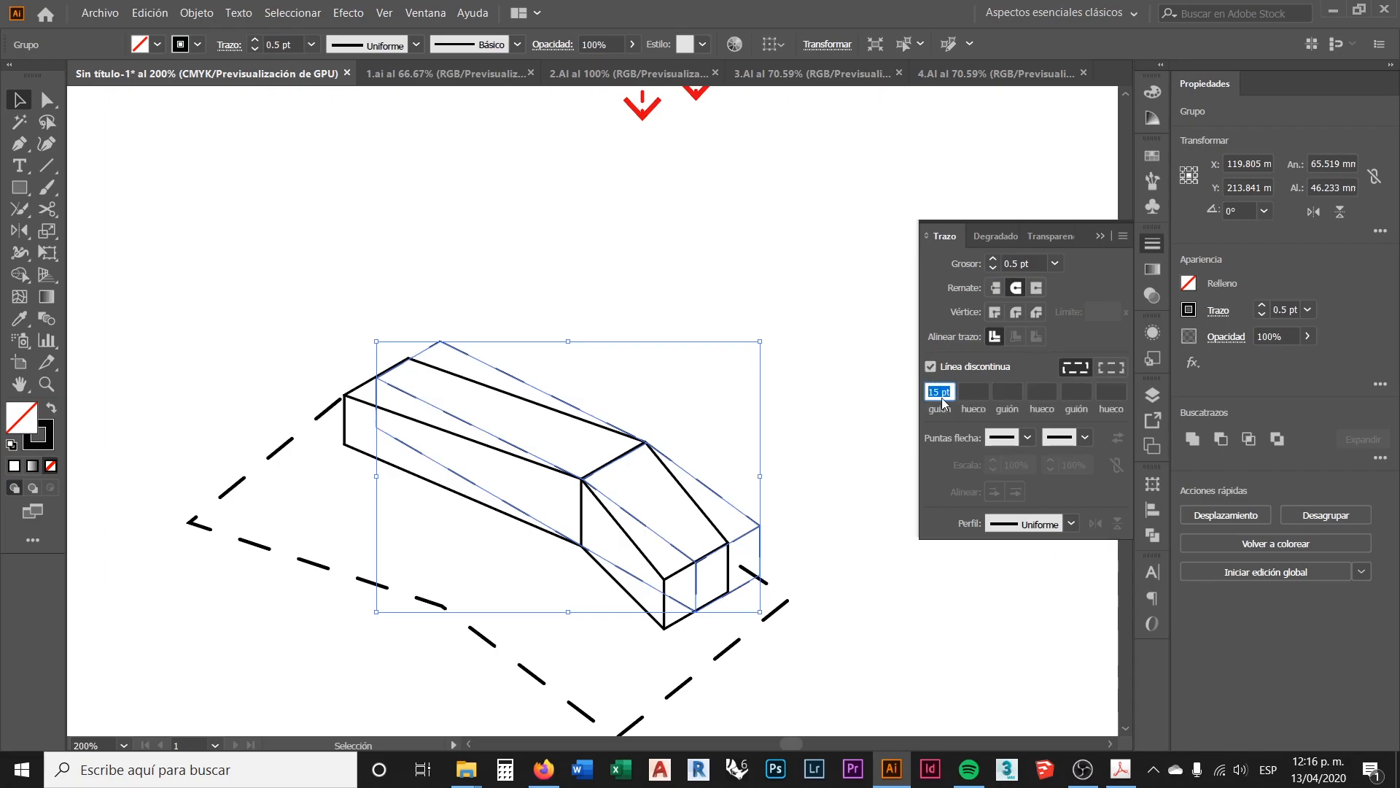
pyautogui.write('5')
pyautogui.press('Return')
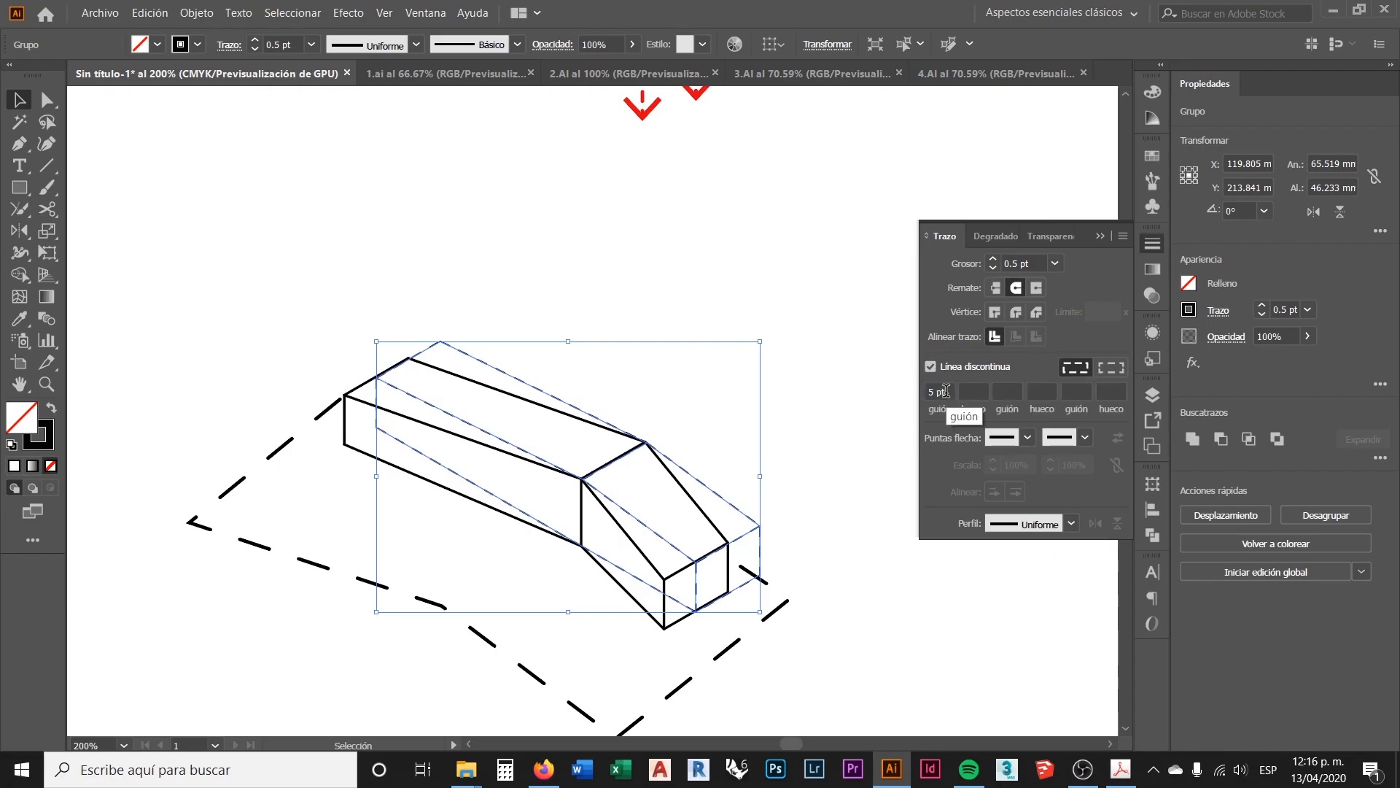
pyautogui.click(821, 415)
# Step: Examine the dashed overlay on the third volume together with the neighbouring diagrams on the page
pyautogui.scroll(-1, 802, 445)
pyautogui.scroll(-2, 761, 487)
pyautogui.scroll(2, 759, 493)
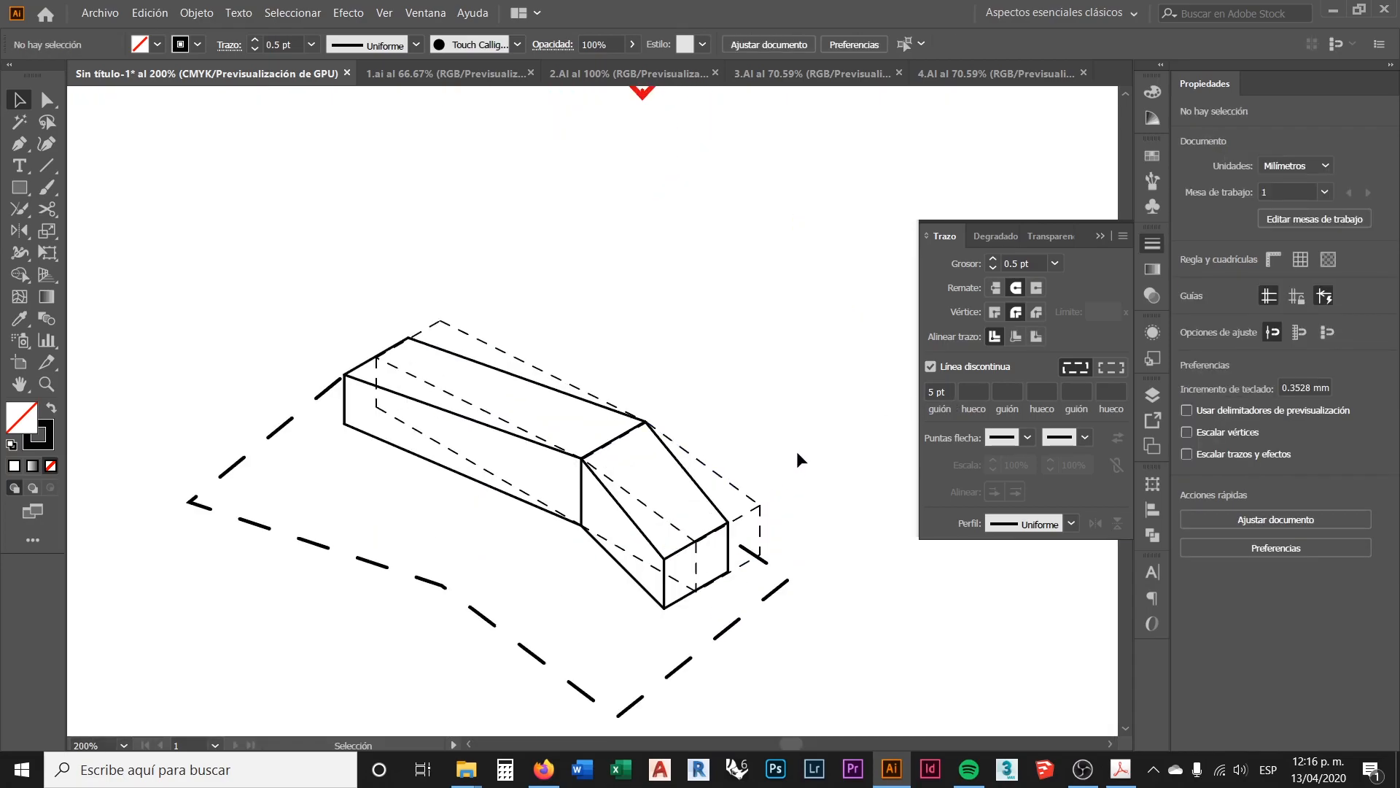
pyautogui.scroll(-2, 720, 405)
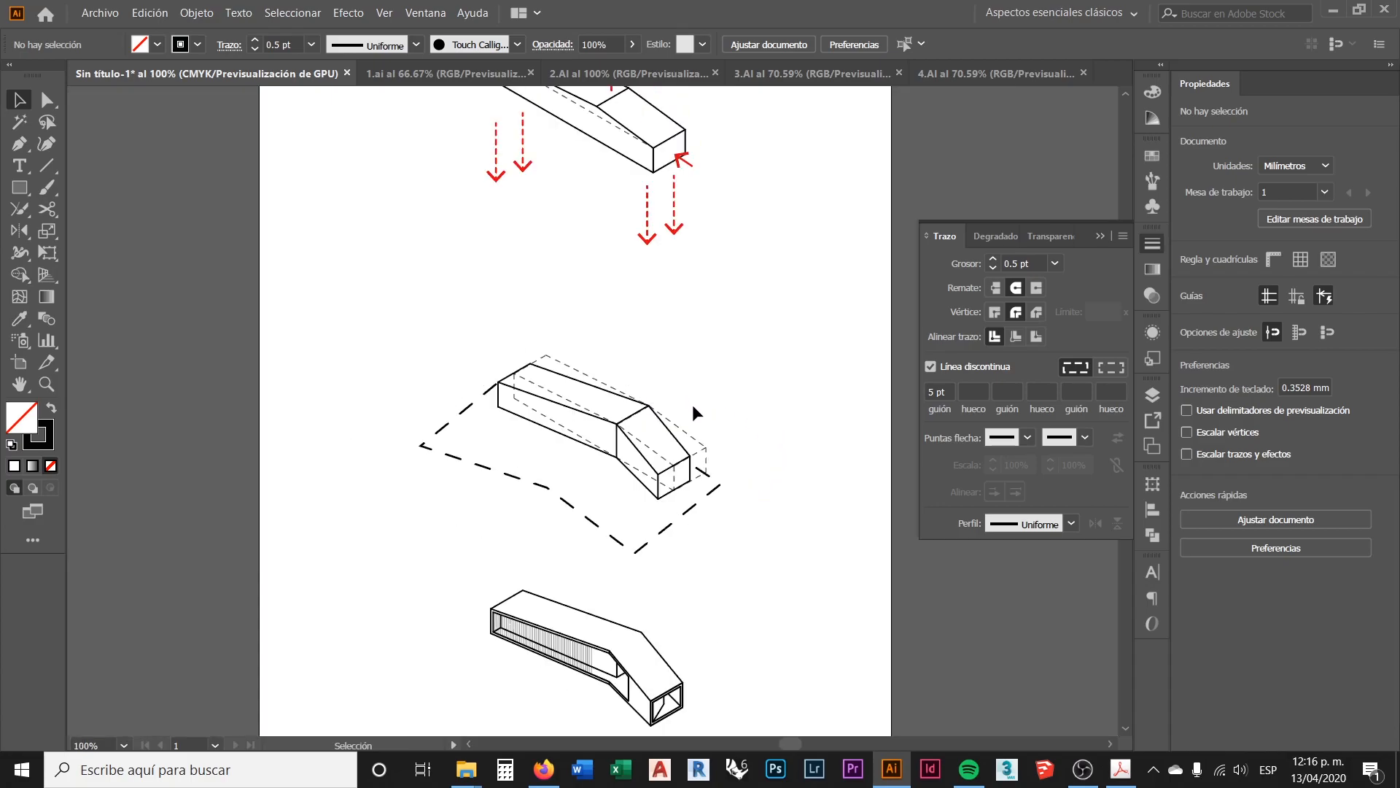
pyautogui.scroll(-3, 734, 459)
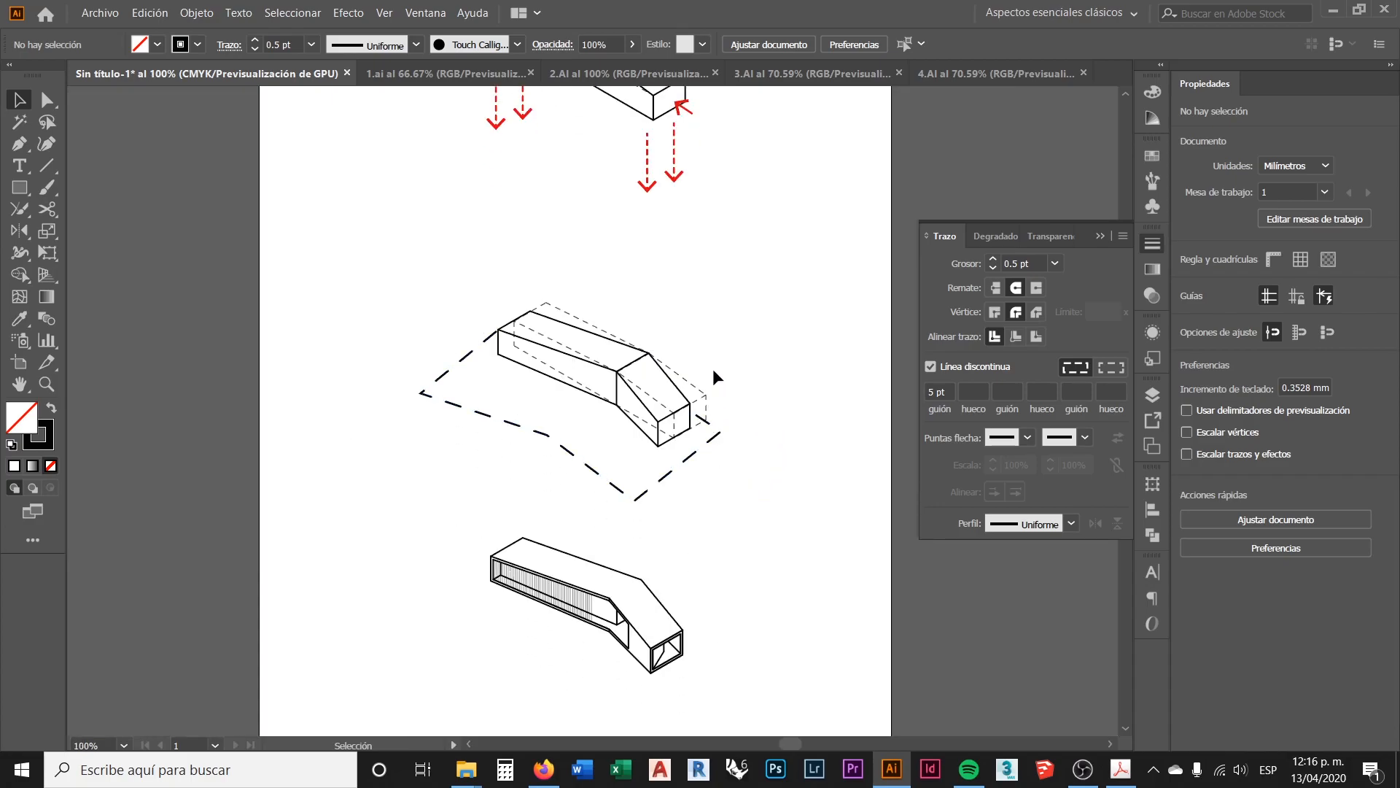
pyautogui.scroll(2, 673, 341)
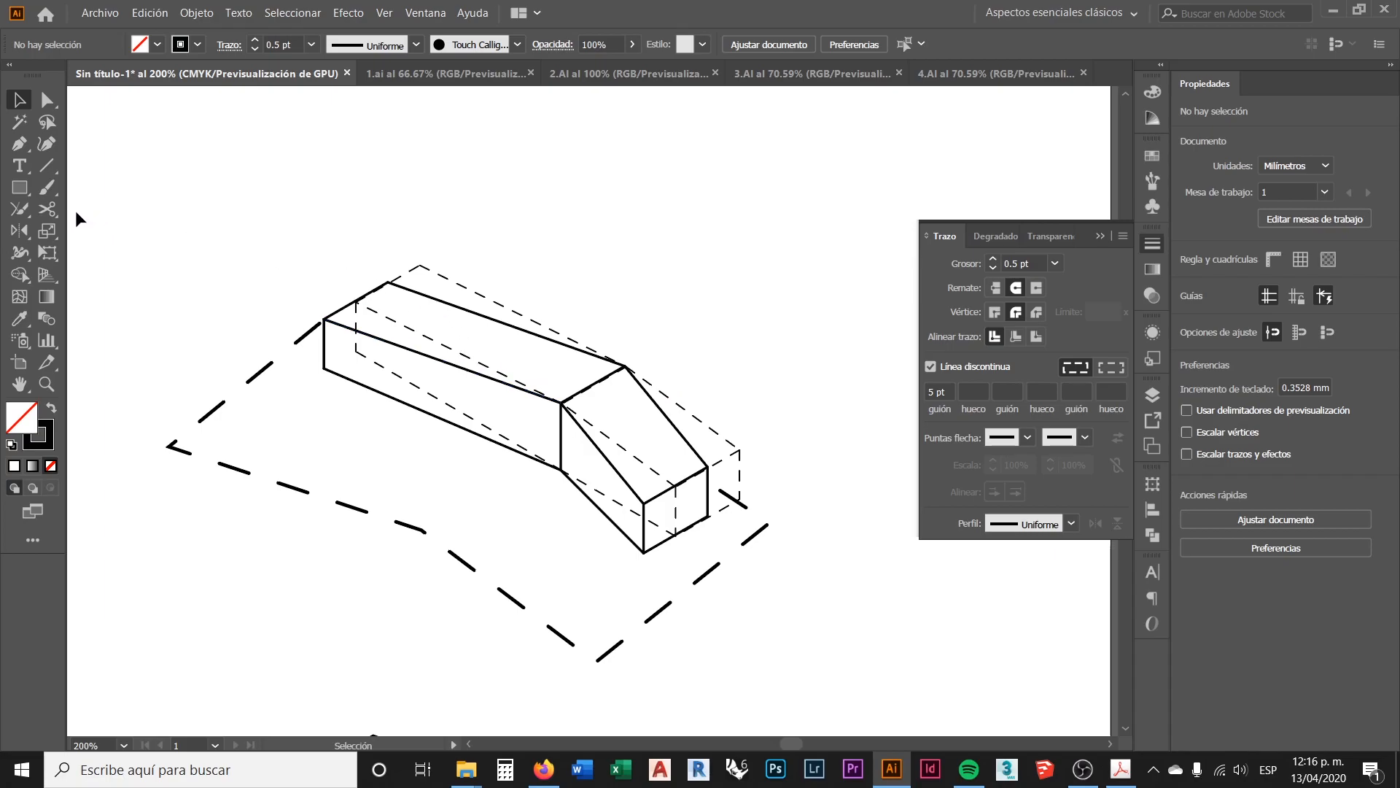
pyautogui.scroll(-1, 500, 405)
pyautogui.scroll(4, 554, 422)
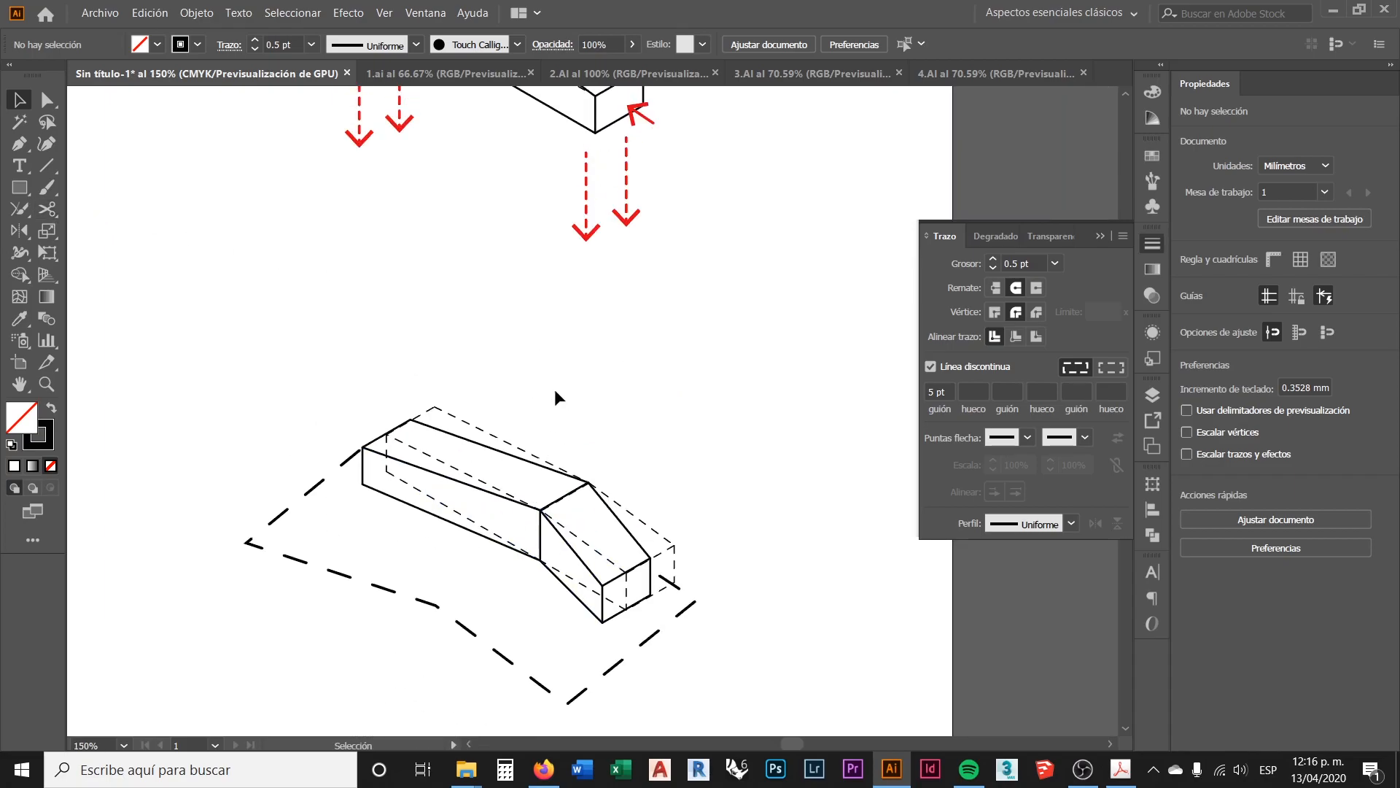
# Step: Copy the red arrow at the second volume's end face about 83 mm down, beside the third volume's sloped part
pyautogui.scroll(2, 633, 356)
pyautogui.click(650, 169)
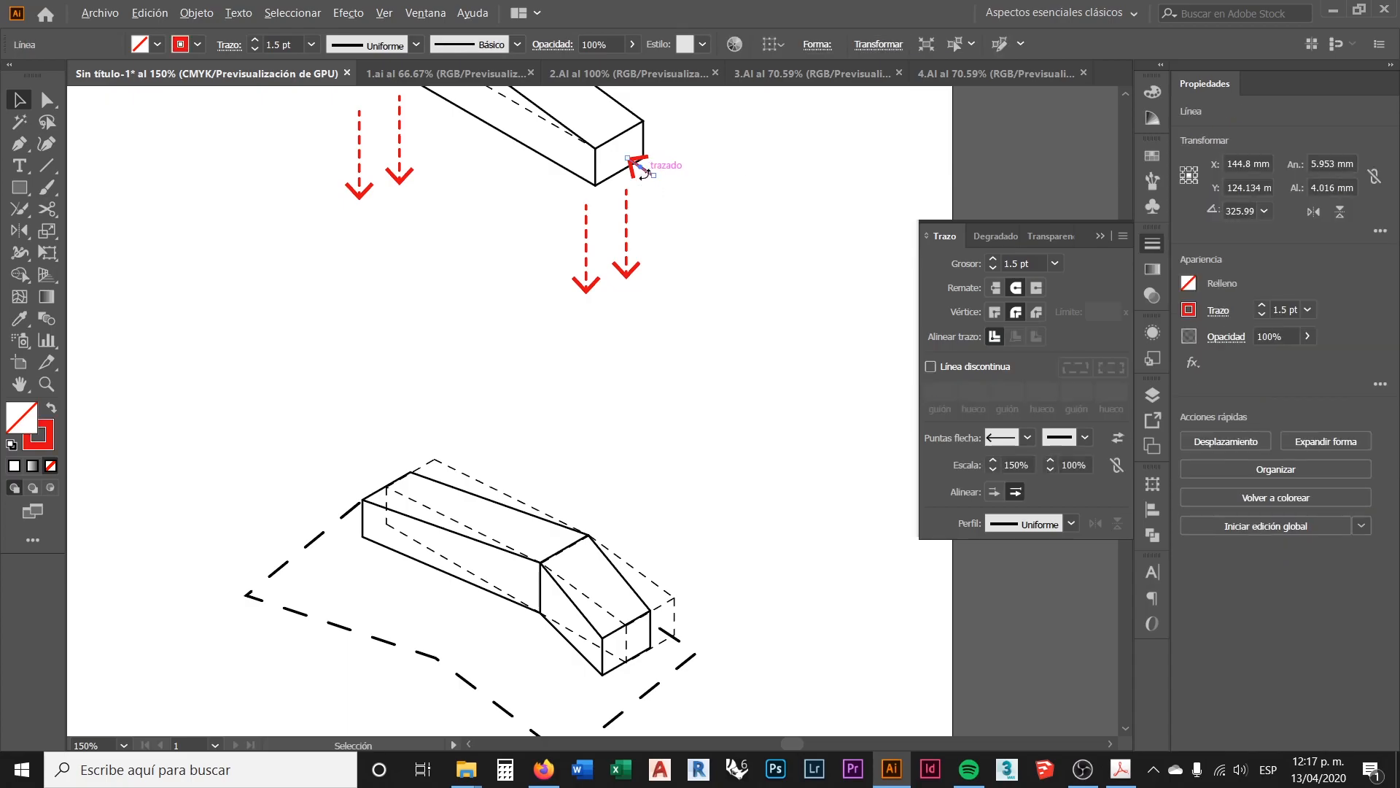
pyautogui.scroll(2, 641, 170)
pyautogui.moveTo(656, 186); pyautogui.dragTo(660, 551)
pyautogui.scroll(-8, 603, 438)
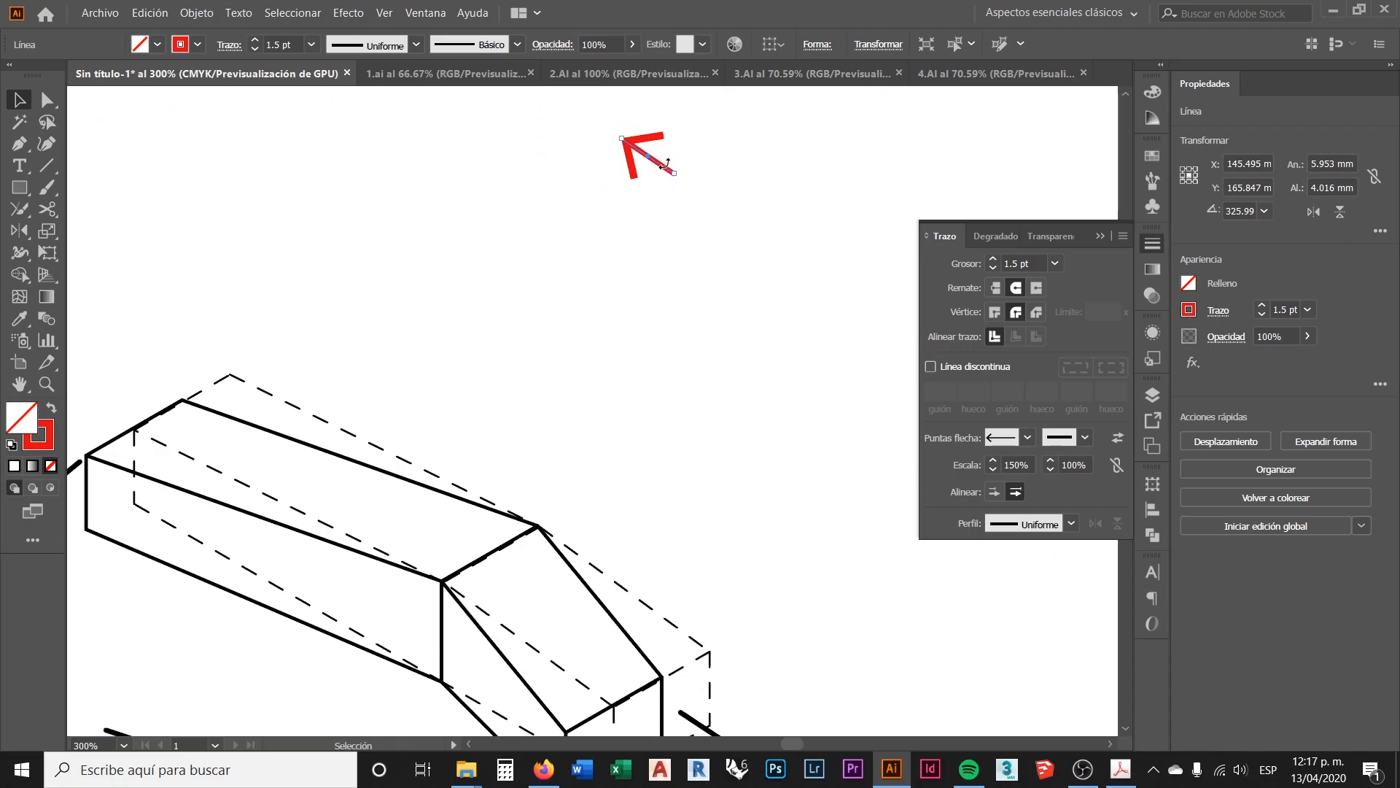
pyautogui.moveTo(660, 162); pyautogui.dragTo(676, 531)
pyautogui.scroll(-3, 663, 521)
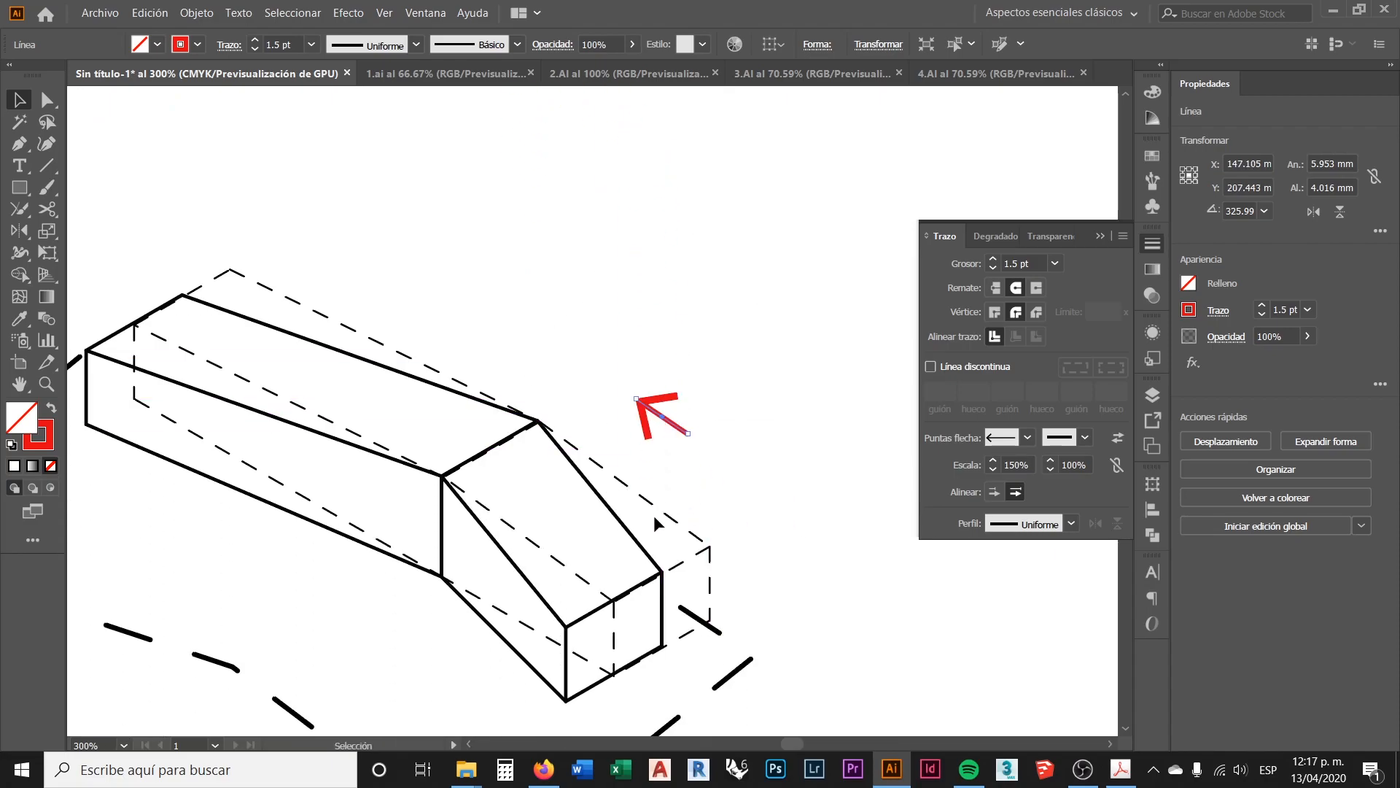
# Step: Move the copied arrow's tip endpoint so it points diagonally down toward the end of the dashed overlay
pyautogui.click(45, 102)
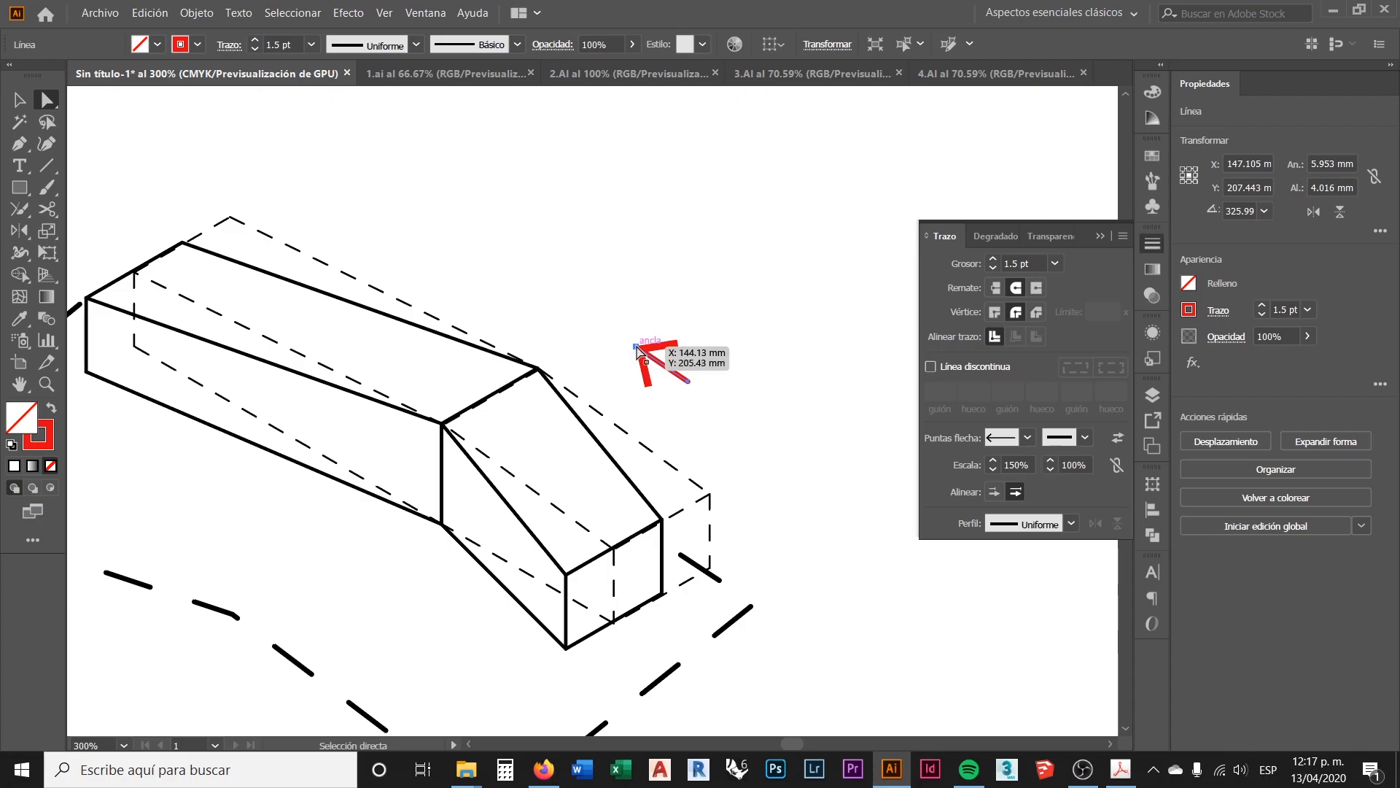
pyautogui.click(636, 347)
pyautogui.moveTo(636, 348); pyautogui.dragTo(720, 426)
# Step: Duplicate the re-aimed red arrow beside the far upper corner of the third volume's dashed overlay
pyautogui.press('v')
pyautogui.scroll(-2, 738, 437)
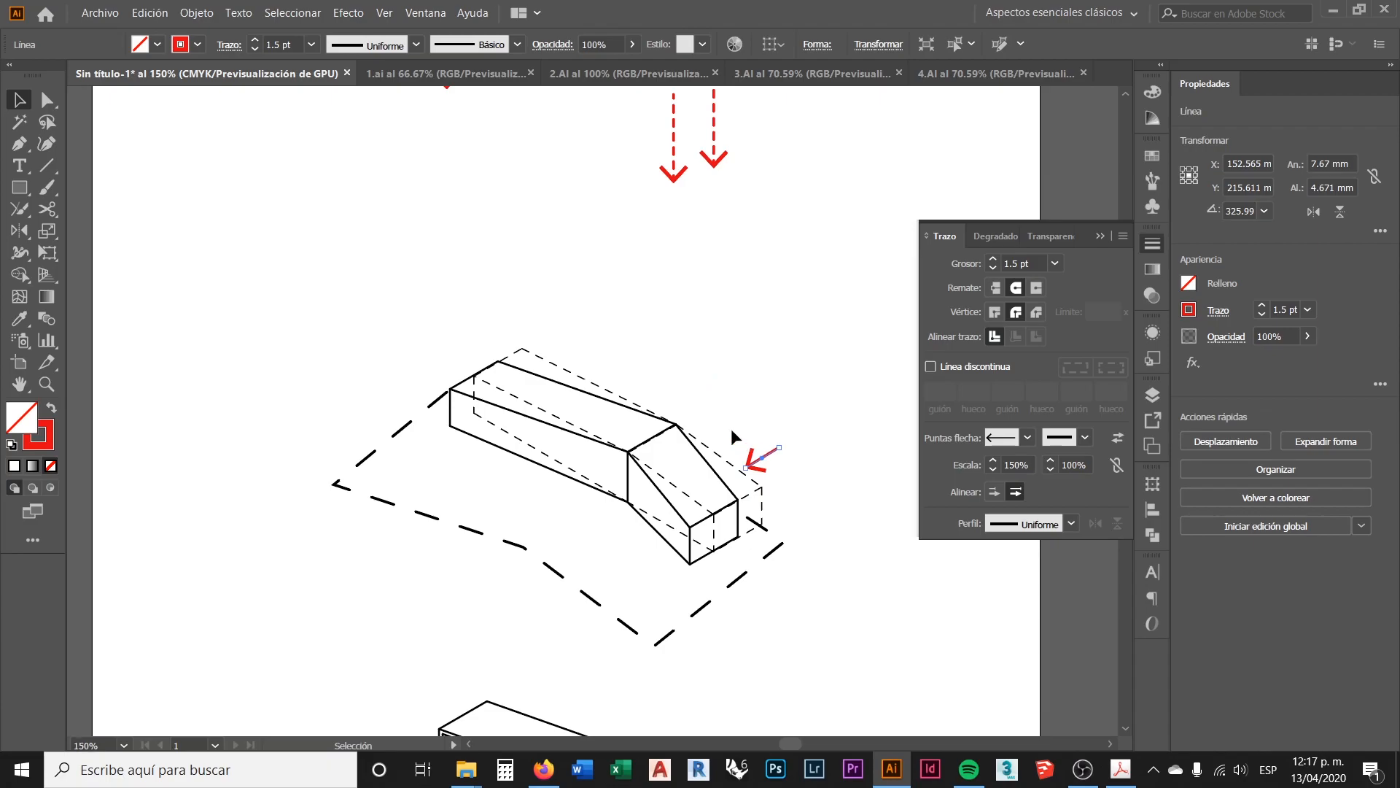
pyautogui.scroll(1, 738, 438)
pyautogui.keyDown('alt'); pyautogui.moveTo(819, 487); pyautogui.dragTo(549, 330); pyautogui.keyUp('alt')
pyautogui.click(647, 333)
pyautogui.scroll(-1, 653, 330)
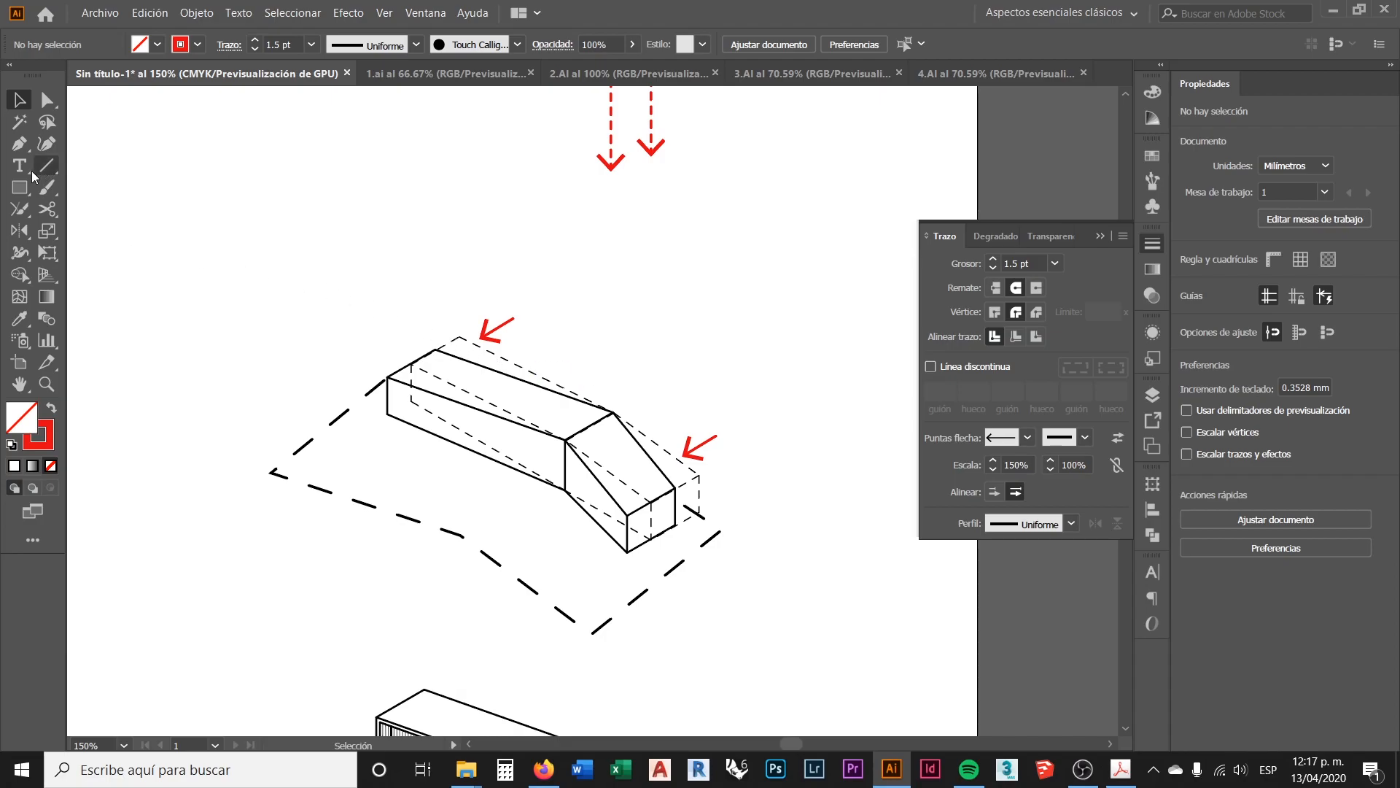
# Step: Draw an open two-segment Pen path about 115 mm wide and 63 mm high, running diagonally past the far side of the third volume
pyautogui.click(19, 143)
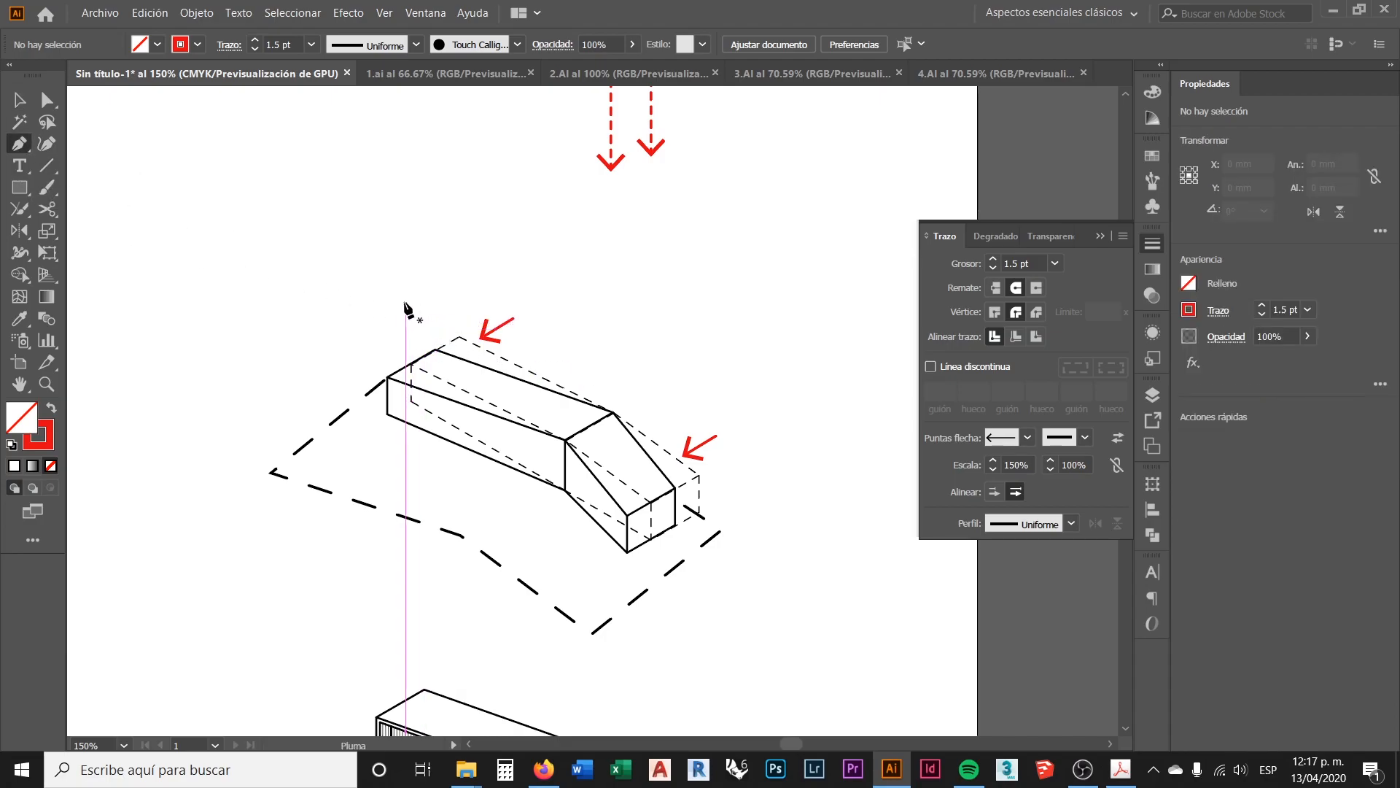
pyautogui.click(352, 272)
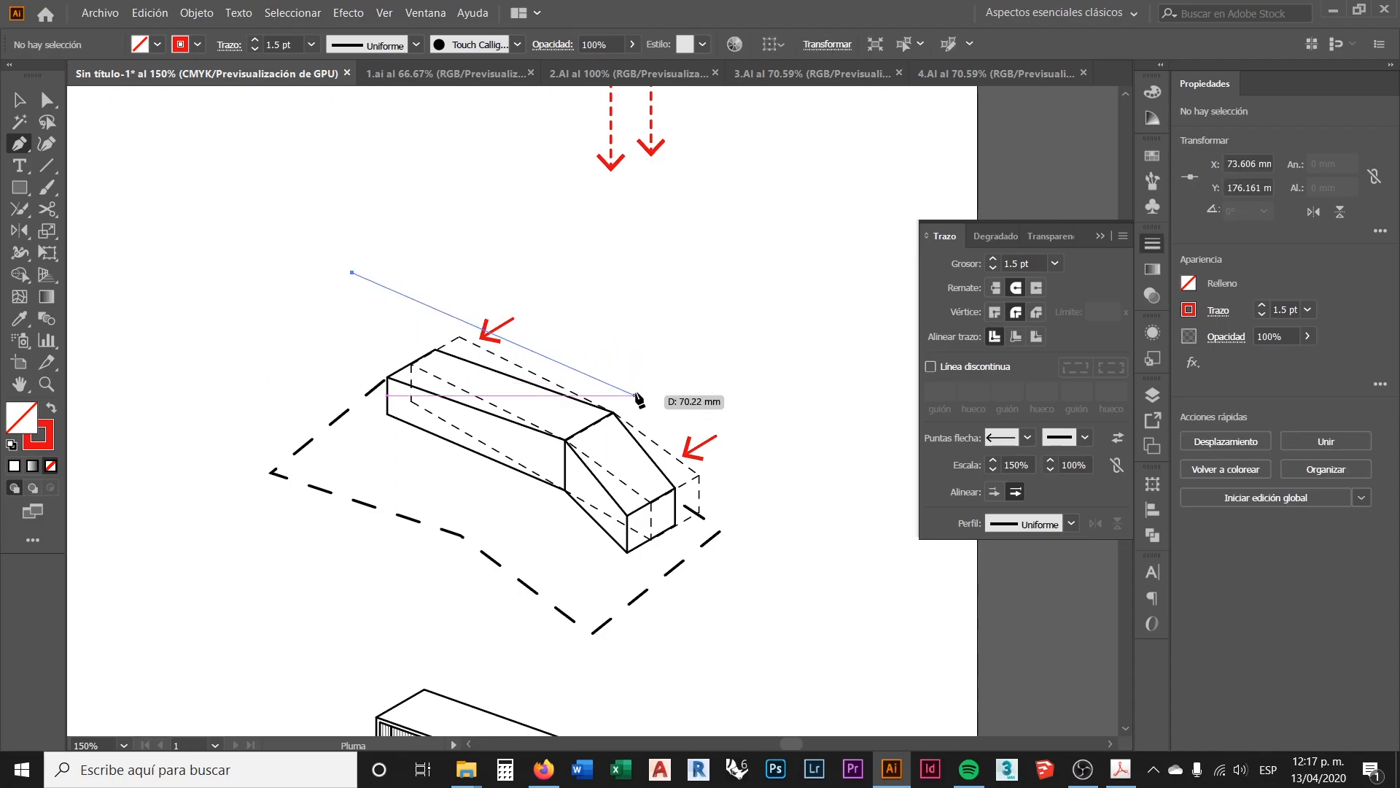
pyautogui.click(636, 391)
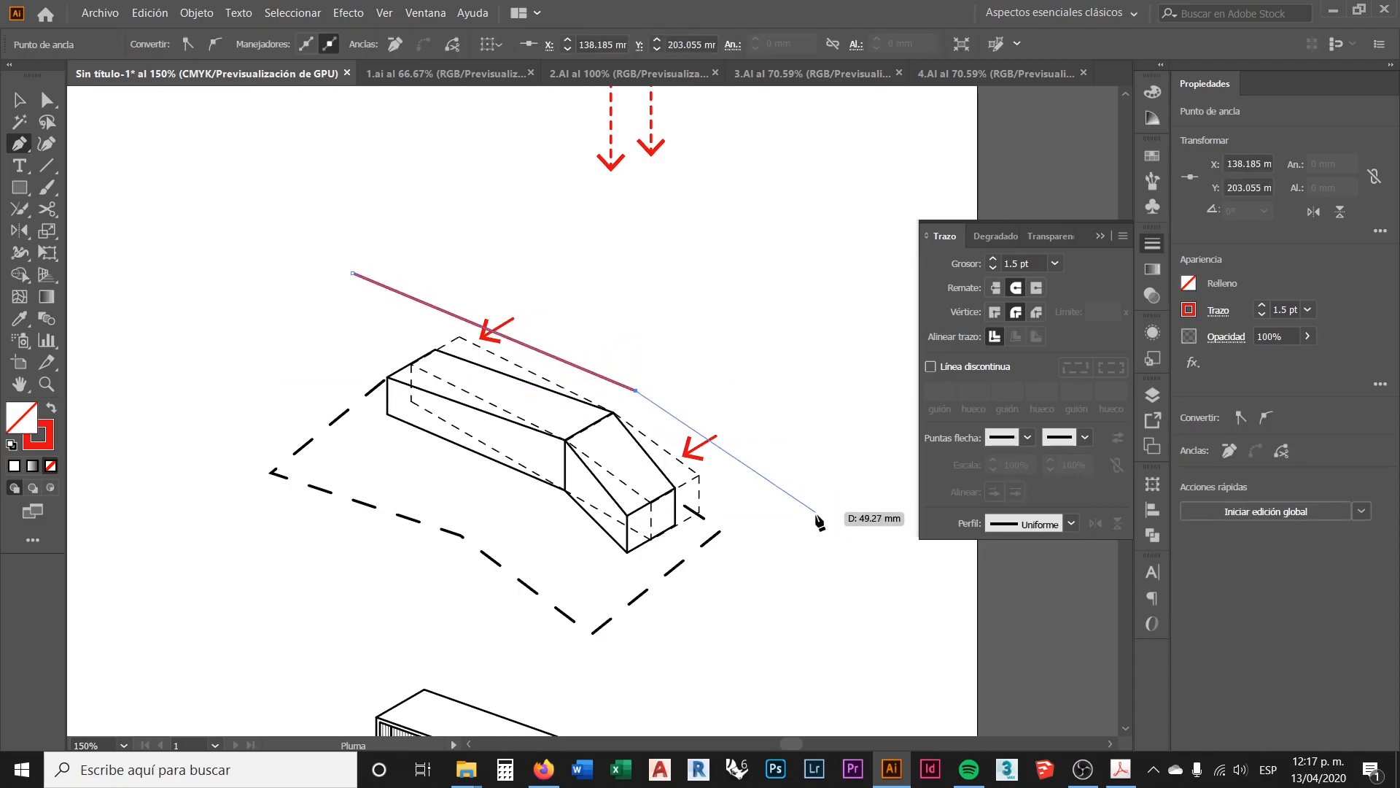
pyautogui.click(858, 546)
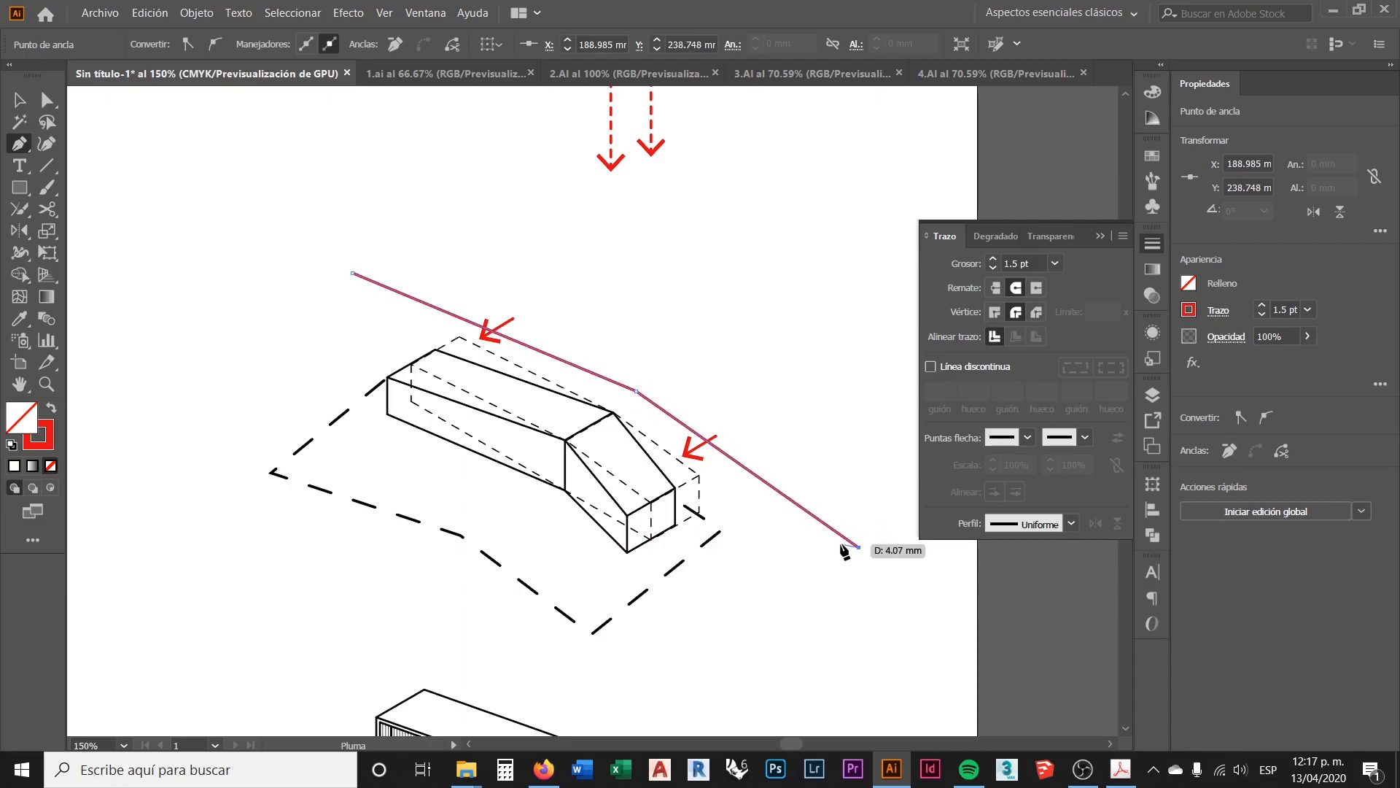
pyautogui.click(19, 102)
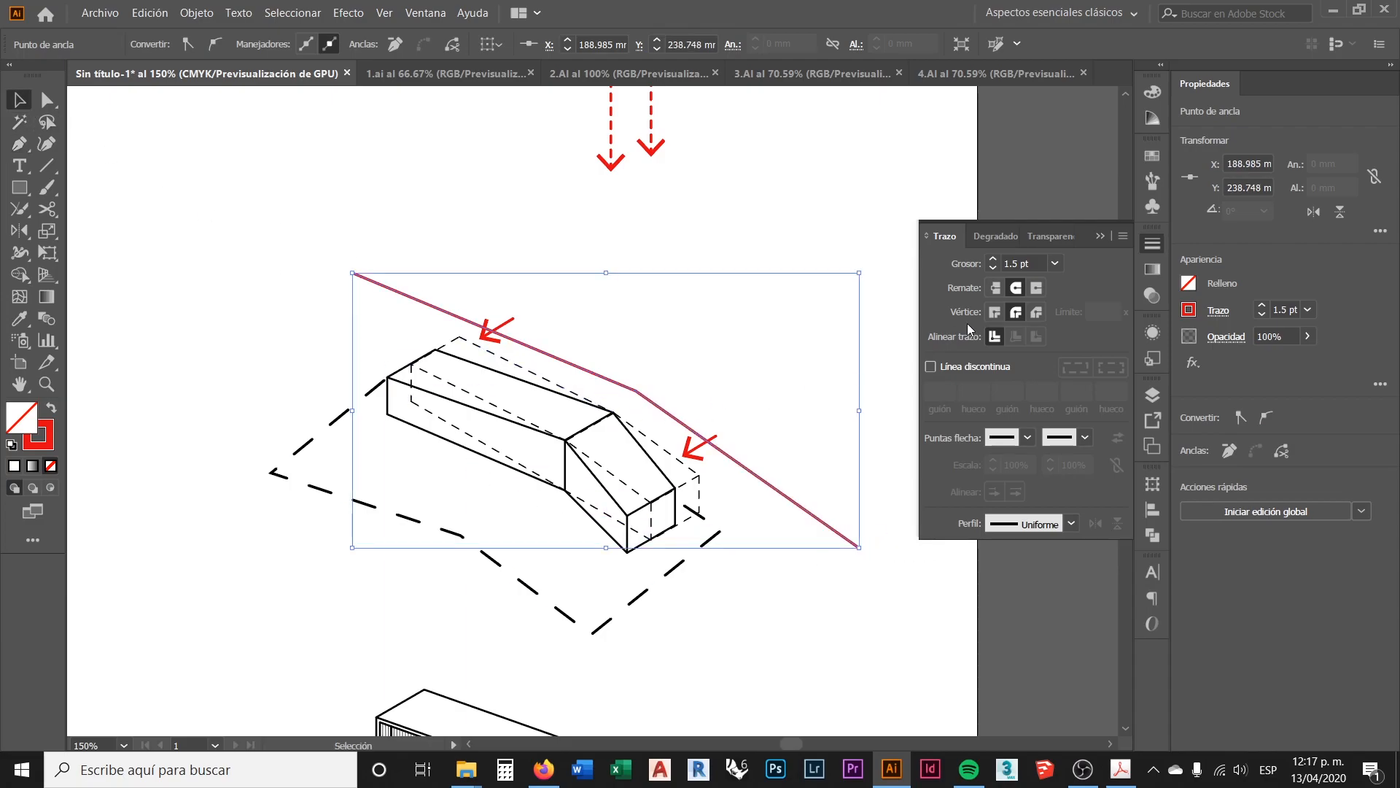
# Step: Give the new bent line a rounded corner join and a stroke weight of 10 pt
pyautogui.click(1012, 312)
pyautogui.click(1042, 263)
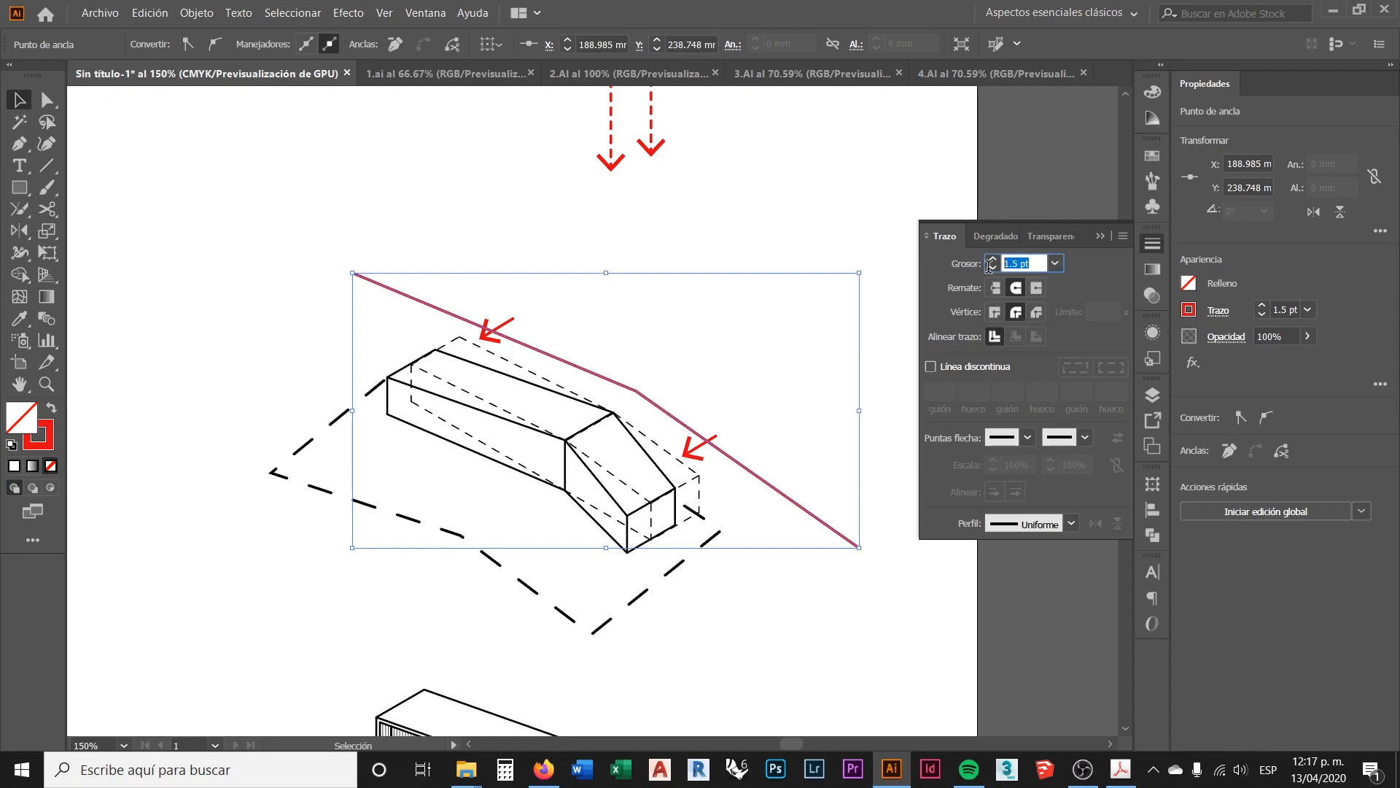
pyautogui.write('5')
pyautogui.press('Return')
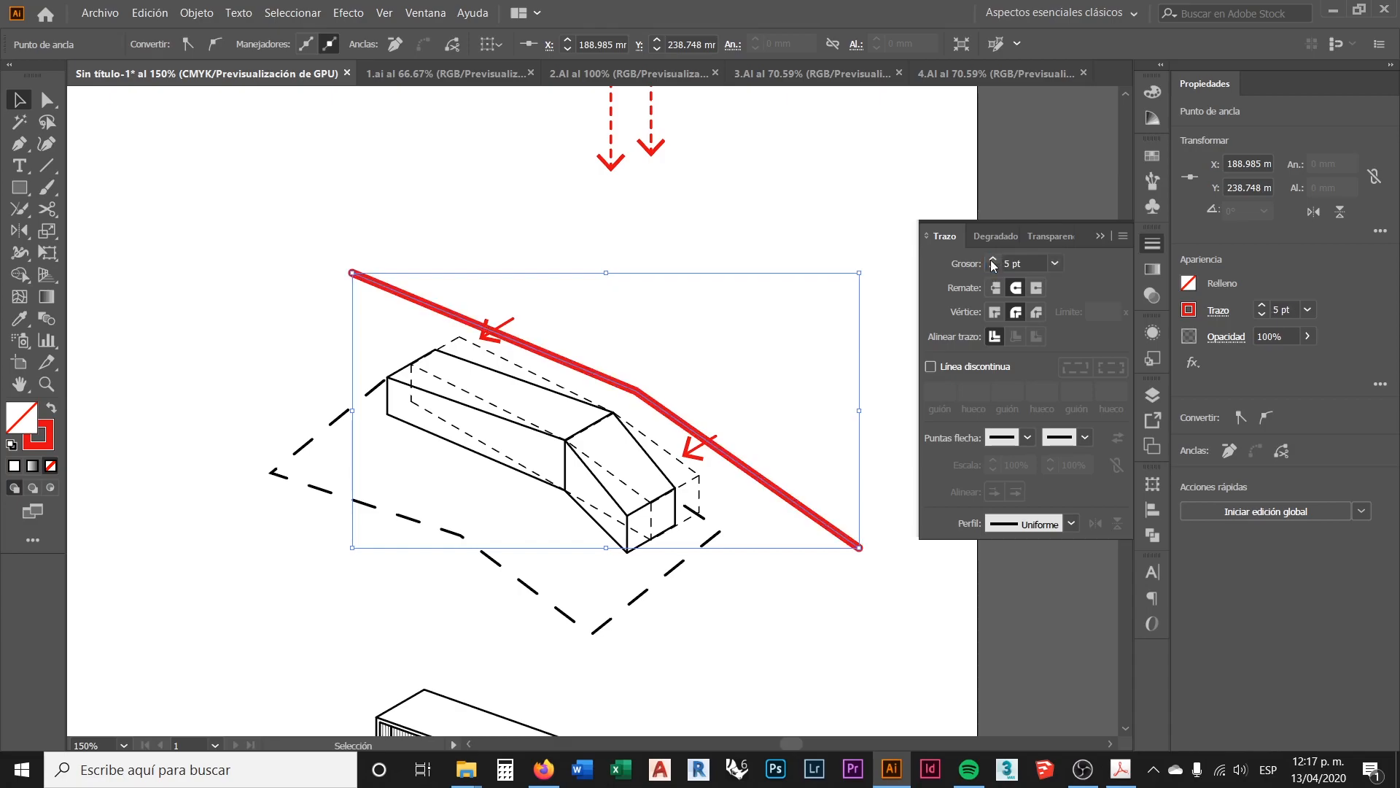
pyautogui.click(988, 266)
pyautogui.write('10')
pyautogui.press('Return')
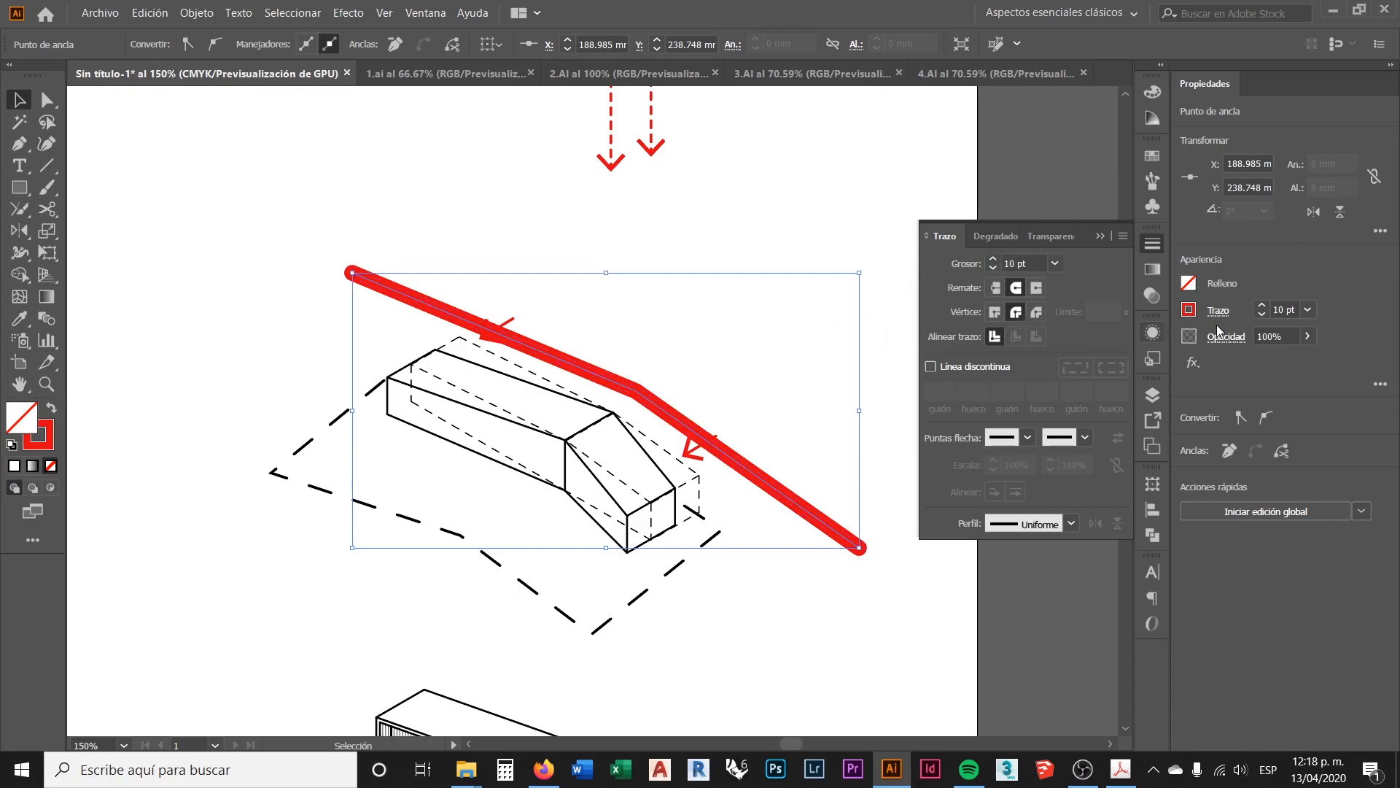
# Step: Change the thick bent line's stroke colour to yellow EAD40C
pyautogui.doubleClick(51, 441)
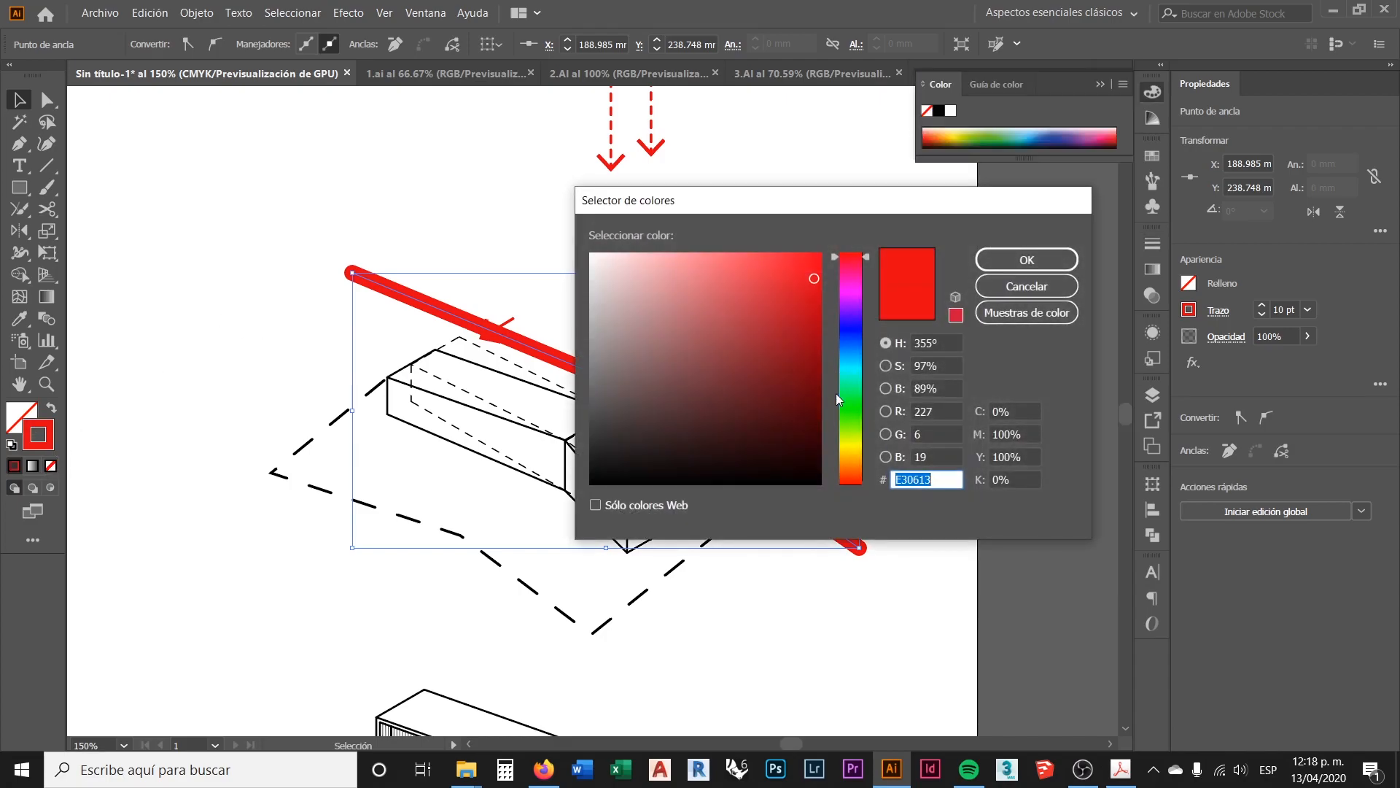
pyautogui.click(851, 443)
pyautogui.moveTo(853, 442); pyautogui.dragTo(851, 439)
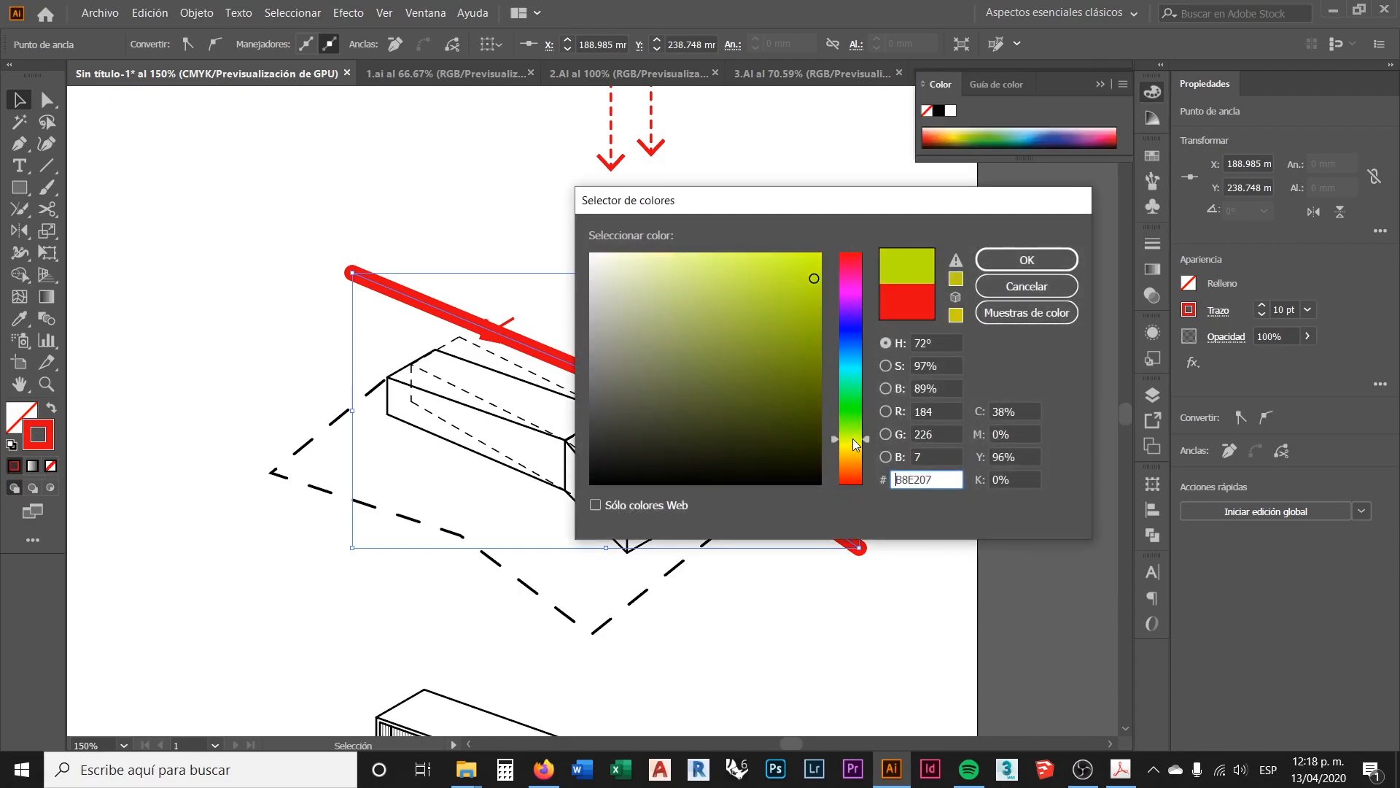
pyautogui.click(810, 268)
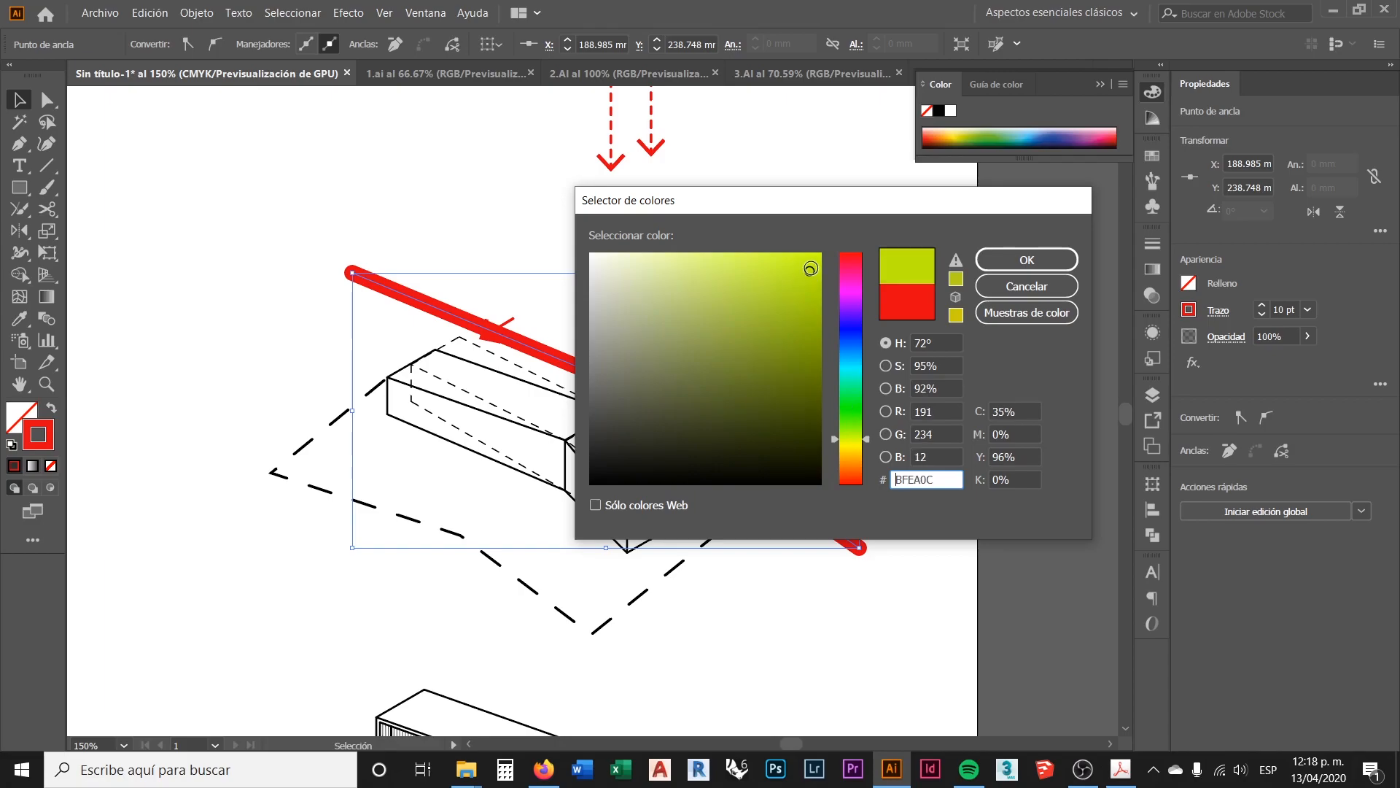
pyautogui.click(852, 445)
pyautogui.moveTo(849, 445); pyautogui.dragTo(841, 450)
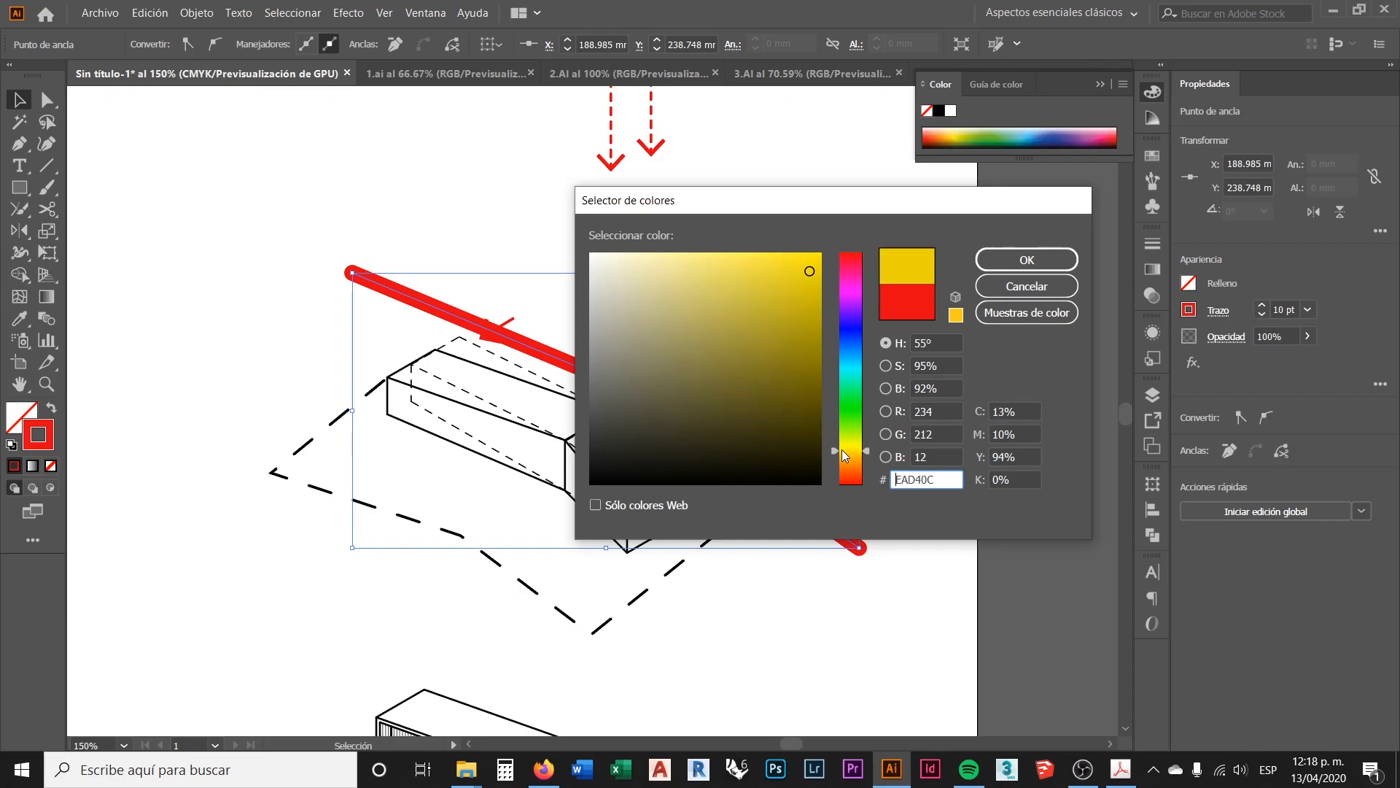
pyautogui.click(1010, 260)
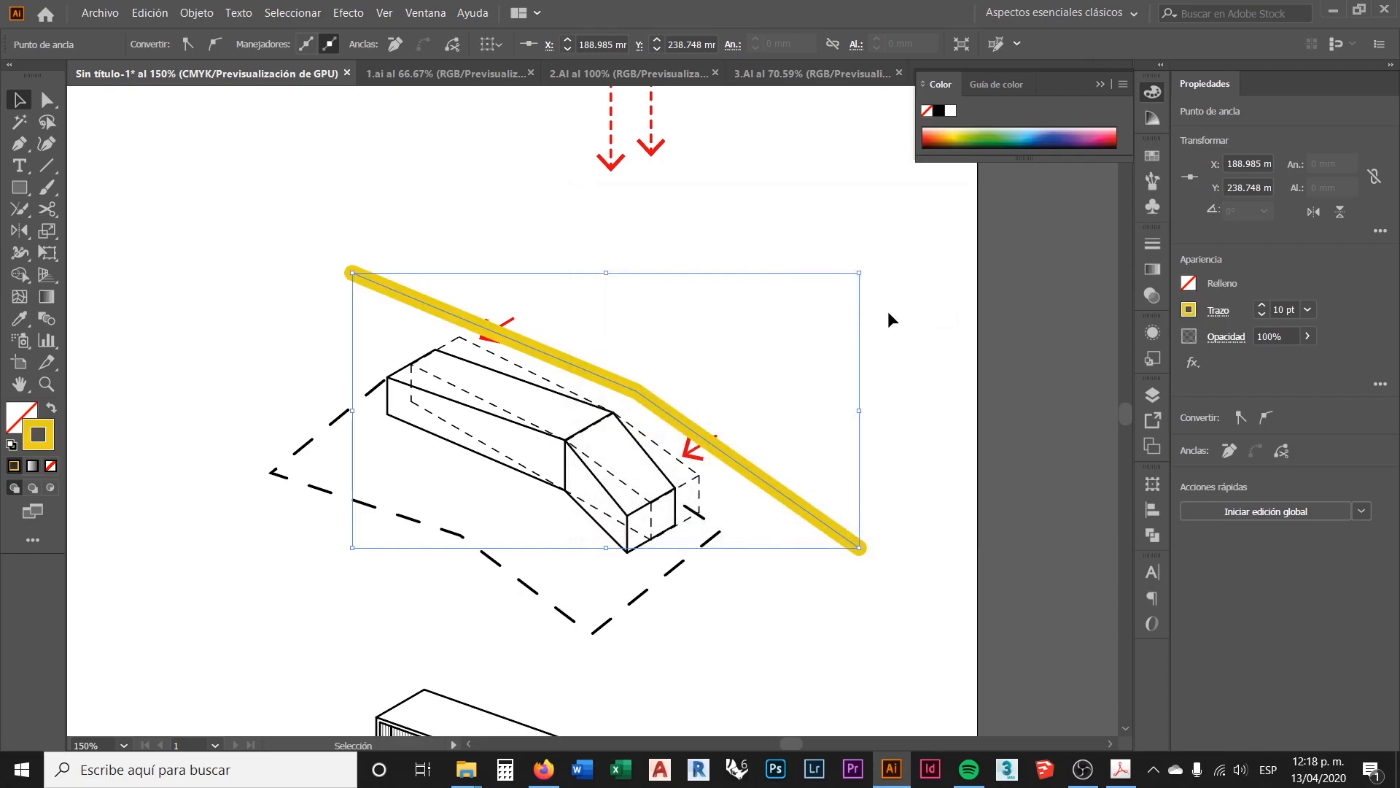
# Step: Shift the bent line's stroke colour to the more orange yellow E8B40F
pyautogui.click(934, 388)
pyautogui.click(662, 416)
pyautogui.doubleClick(48, 436)
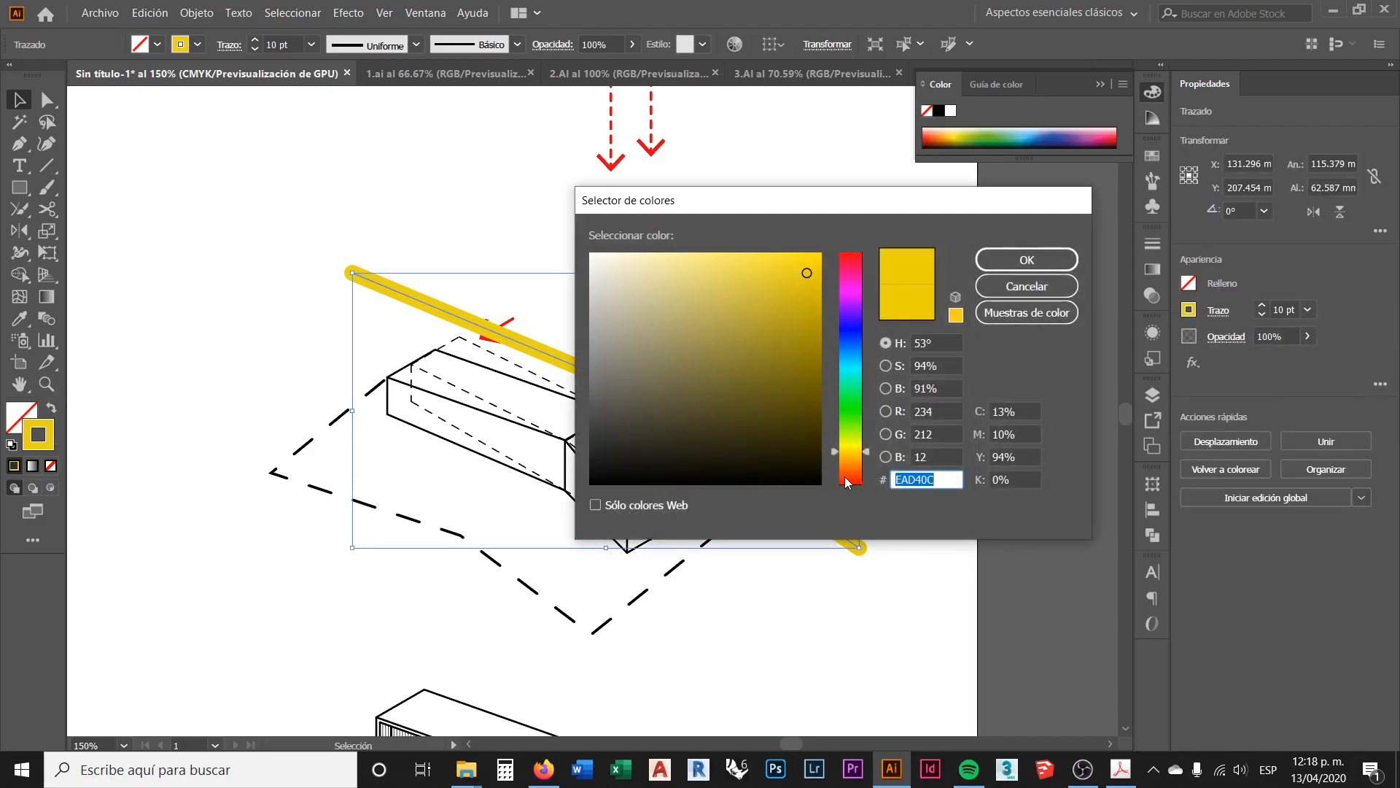
pyautogui.click(859, 455)
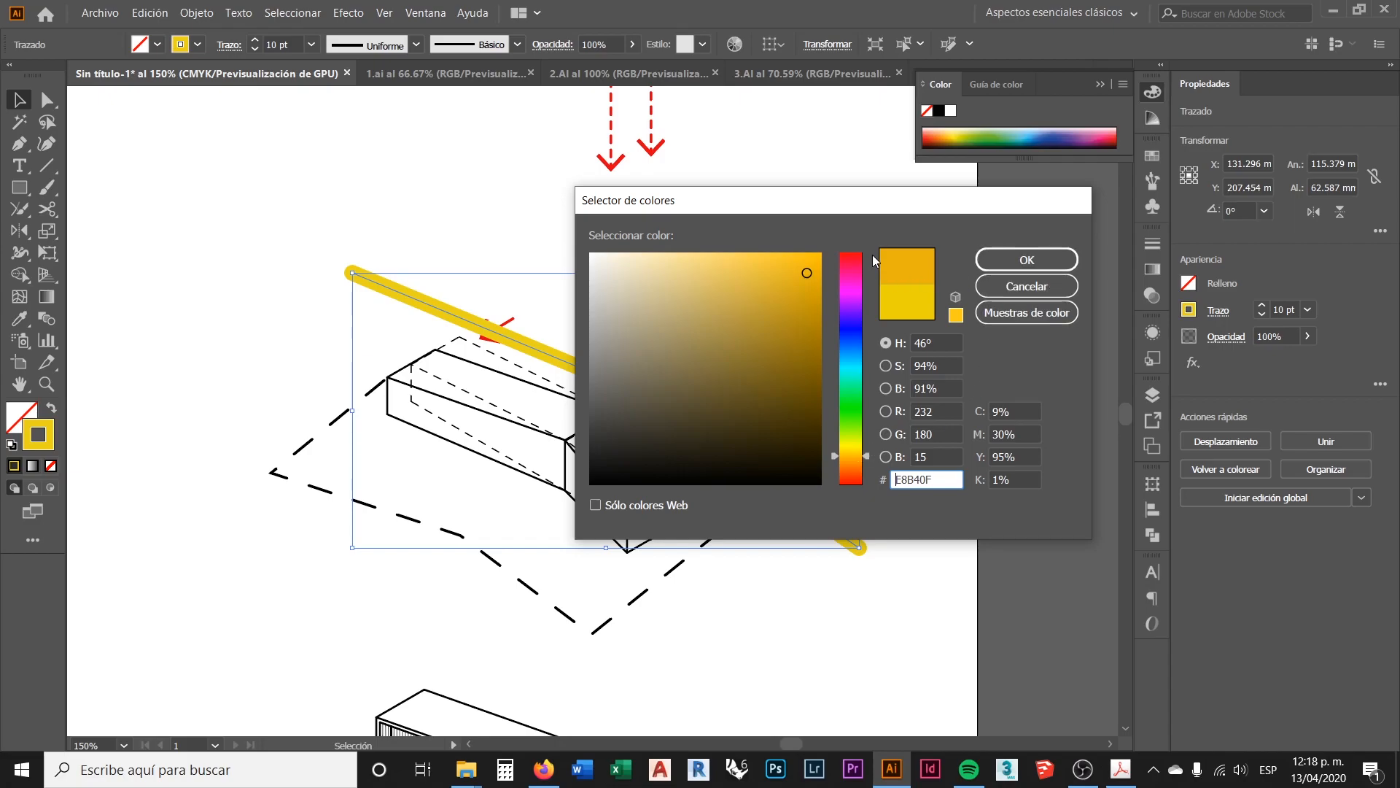
# Step: Apply the amber colour E8B40F to the thick line's stroke and deselect the line
pyautogui.click(989, 261)
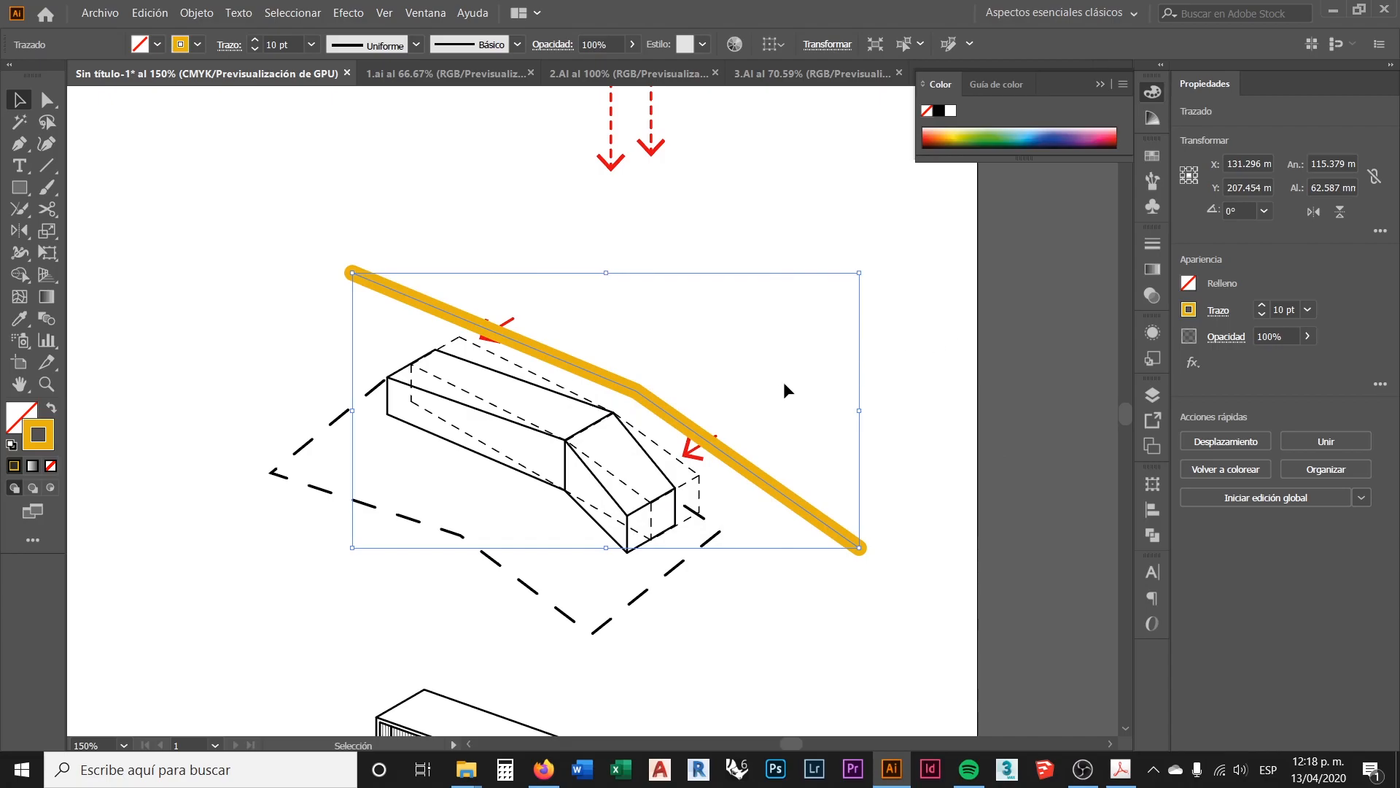
pyautogui.click(891, 288)
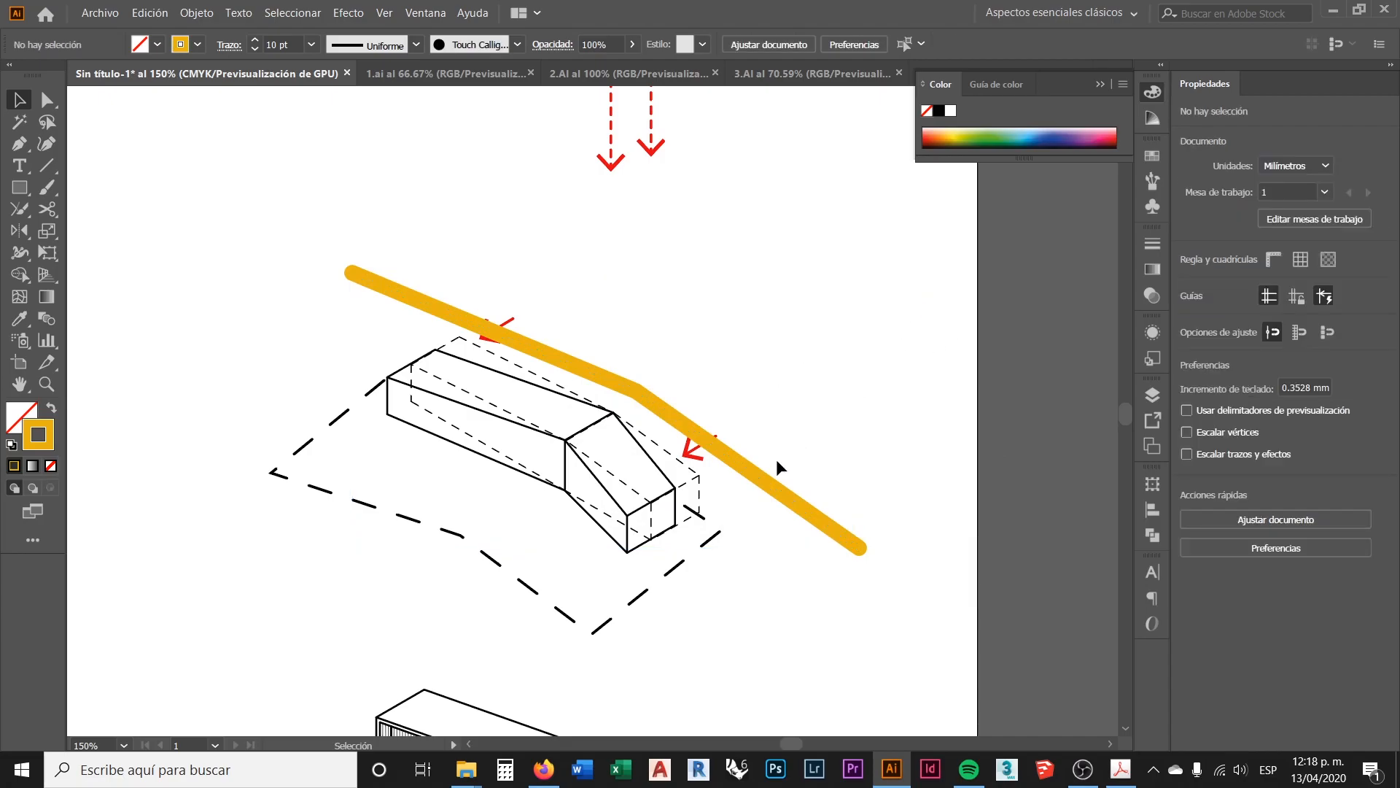
# Step: Turn the thick amber line into a dashed line with a 13 pt dash
pyautogui.click(768, 482)
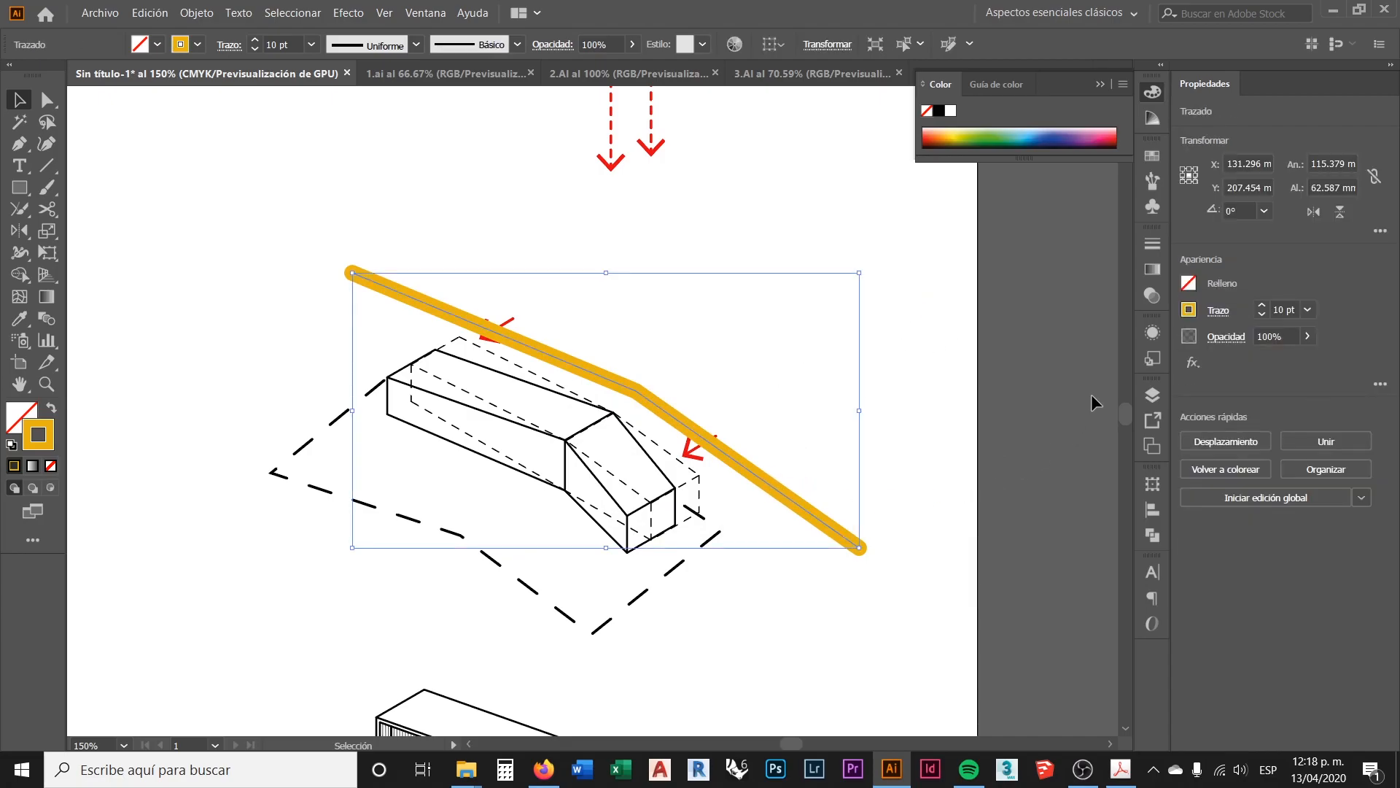
pyautogui.click(1154, 246)
pyautogui.click(931, 368)
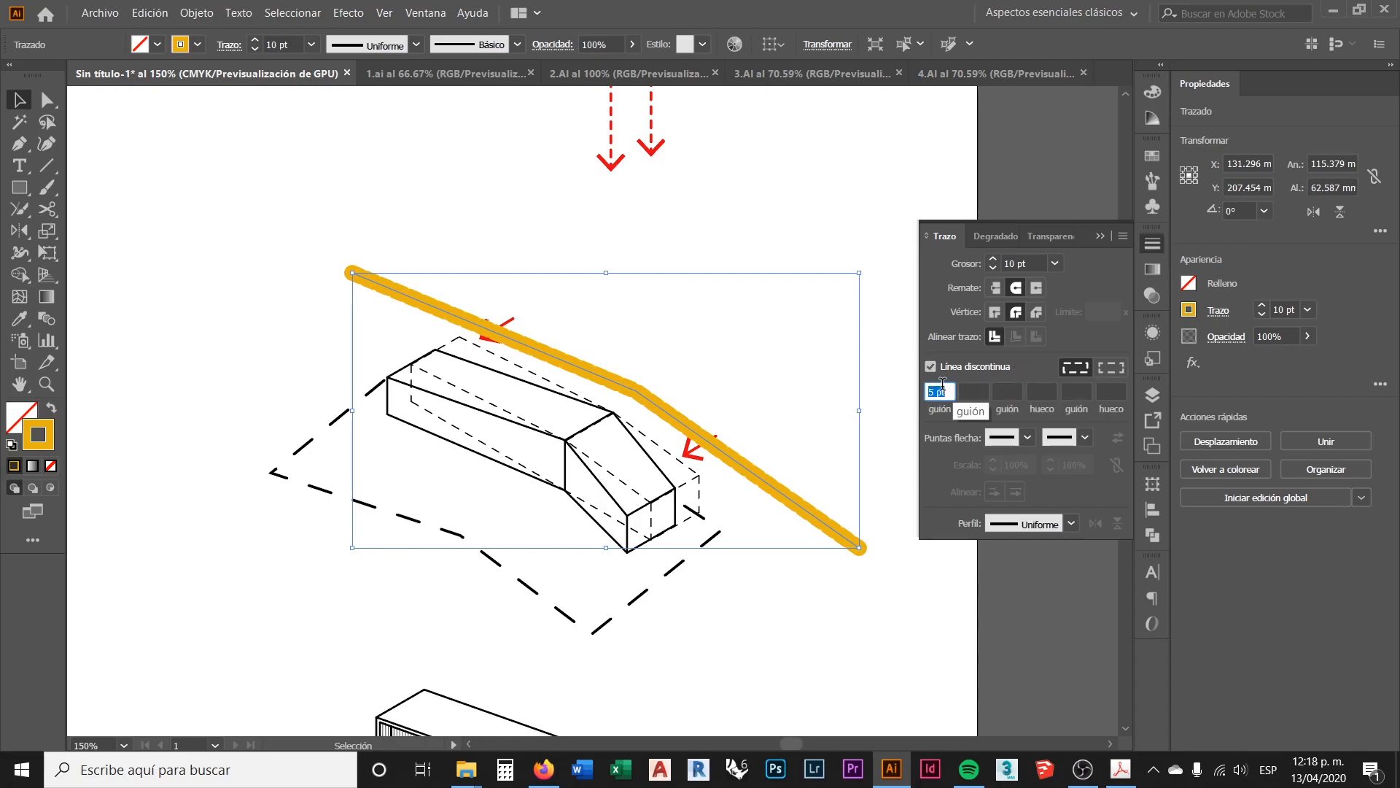
pyautogui.write('10')
pyautogui.press('Return')
pyautogui.click(949, 385)
pyautogui.write('15')
pyautogui.press('Return')
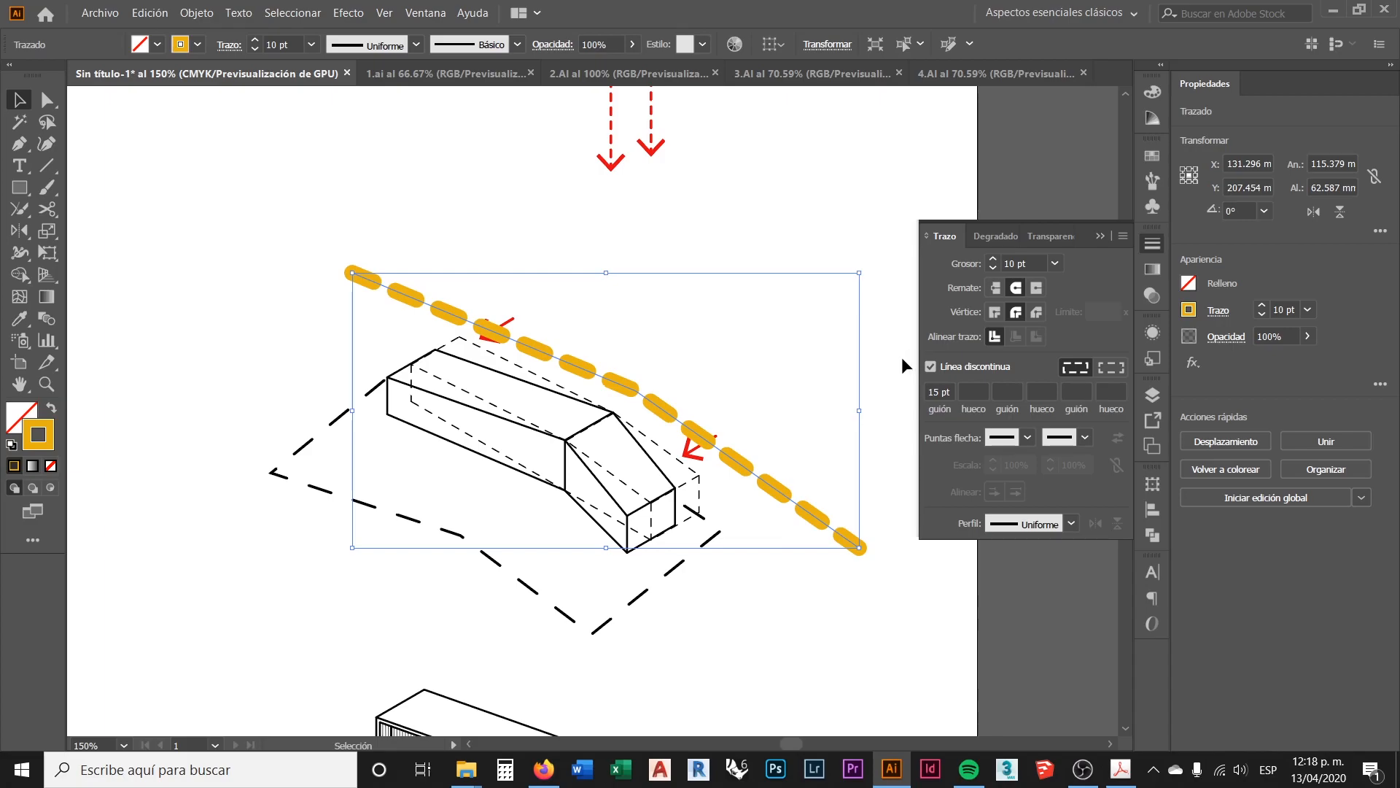
pyautogui.click(941, 390)
pyautogui.write('13')
pyautogui.press('Return')
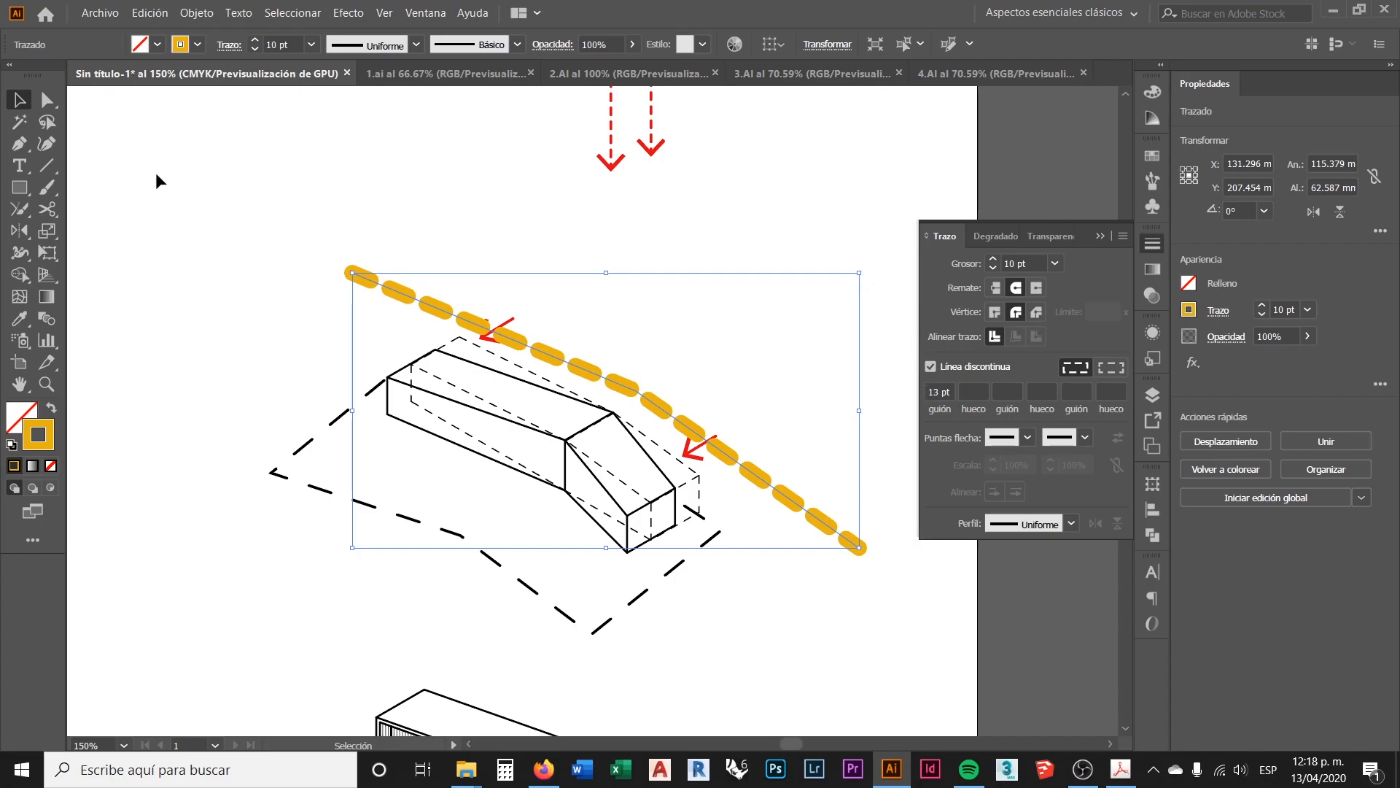
pyautogui.click(246, 299)
# Step: Change the amber dashed line's caps from round to butt so its dashes have square ends
pyautogui.scroll(1, 723, 420)
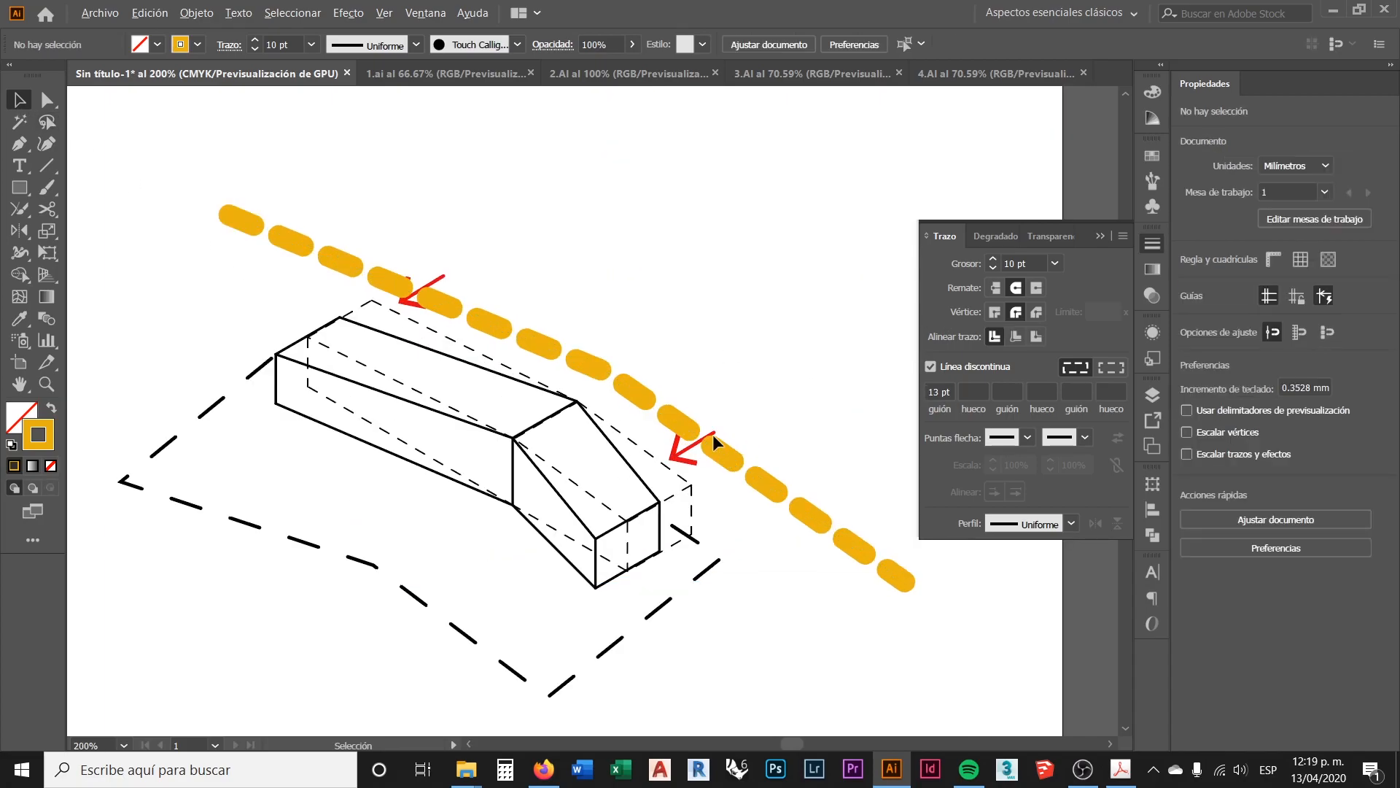
pyautogui.scroll(3, 742, 443)
pyautogui.click(580, 370)
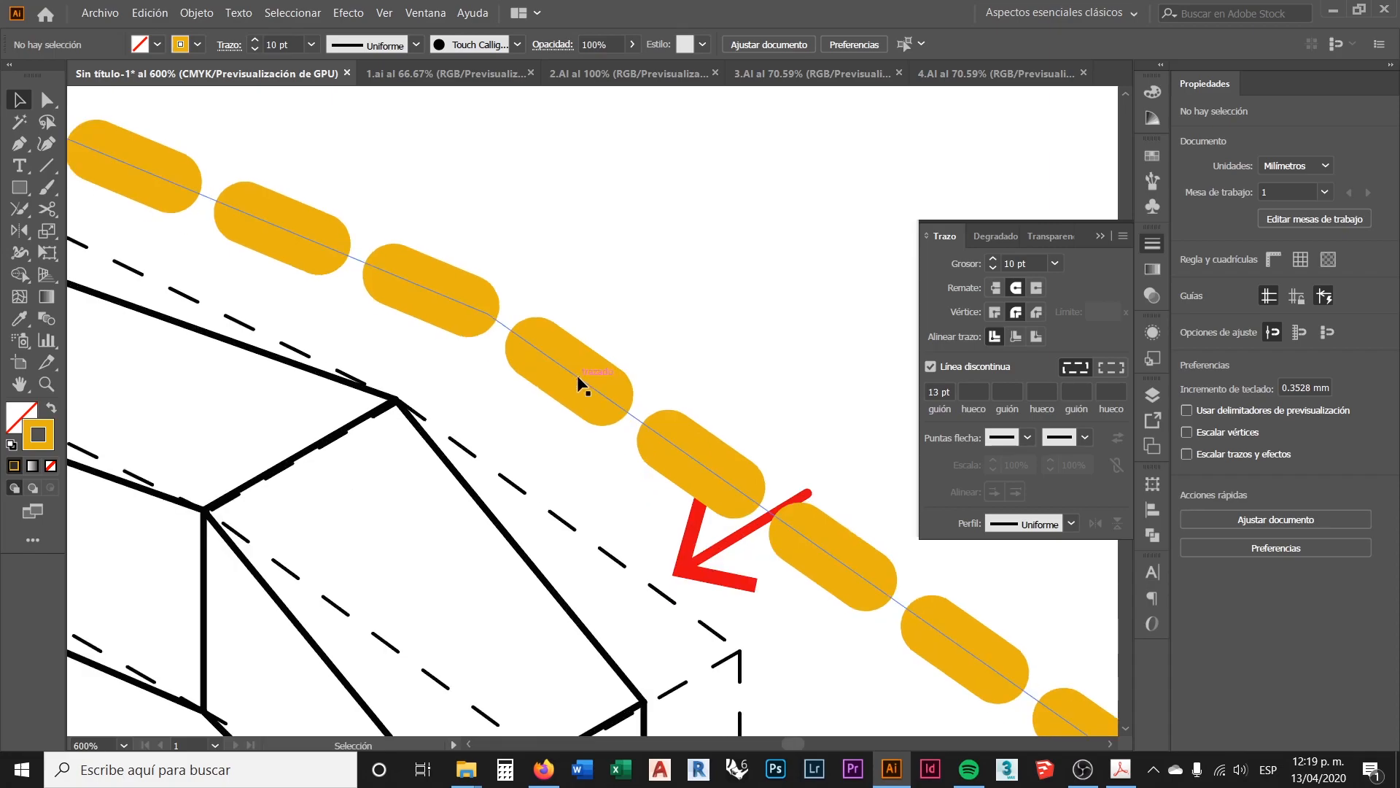
pyautogui.click(996, 288)
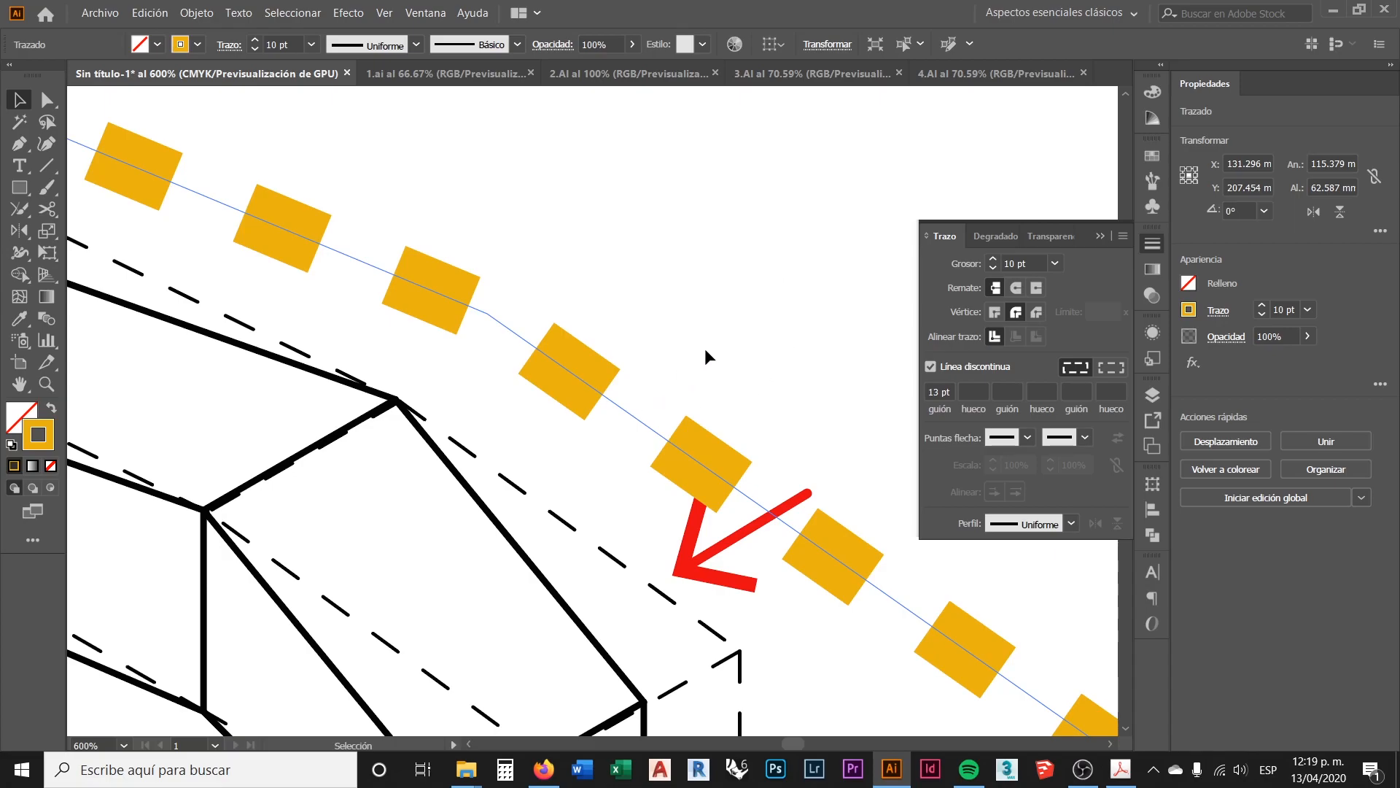
pyautogui.scroll(-3, 641, 378)
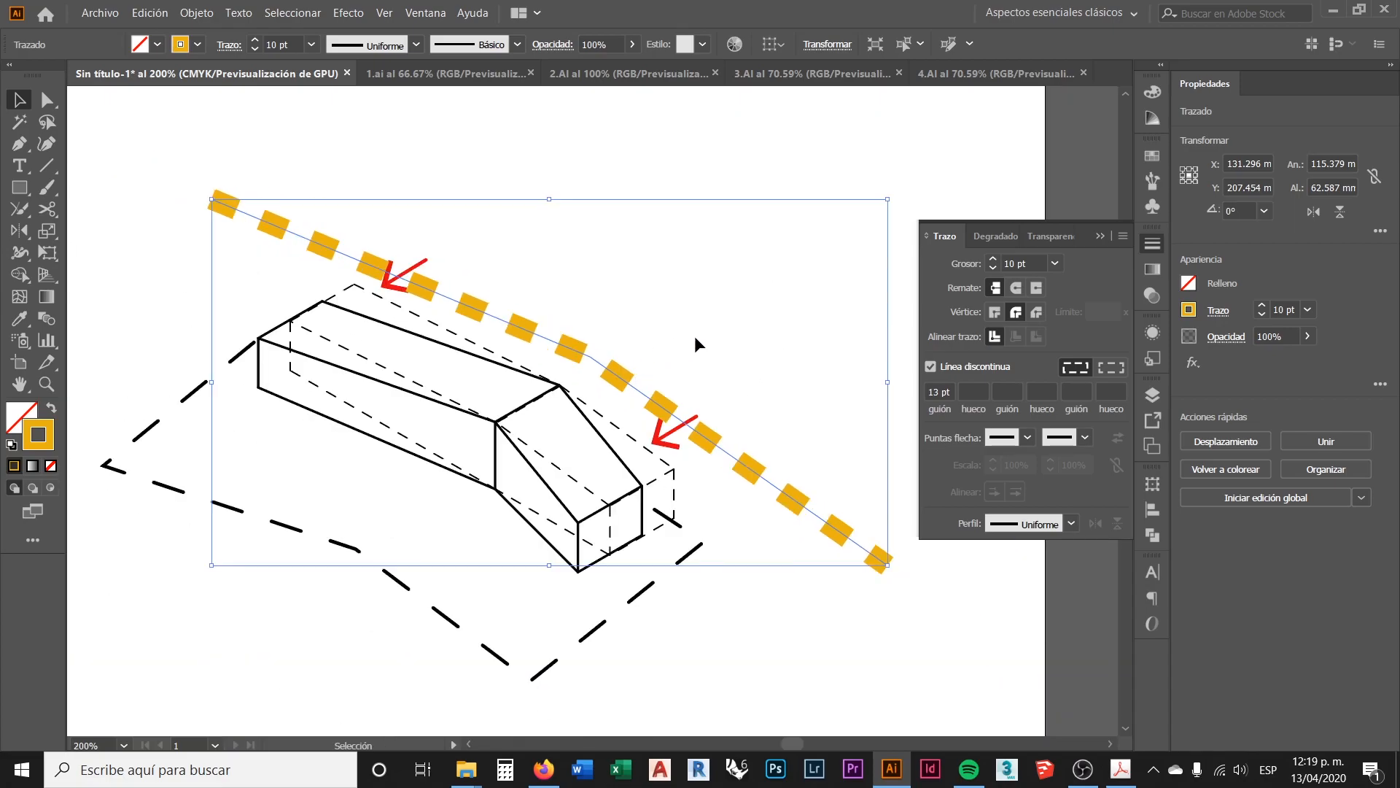
pyautogui.click(715, 172)
# Step: Move the amber dashed line away from the volume and clear of both red arrows, to about X 140 mm, Y 204 mm
pyautogui.click(580, 358)
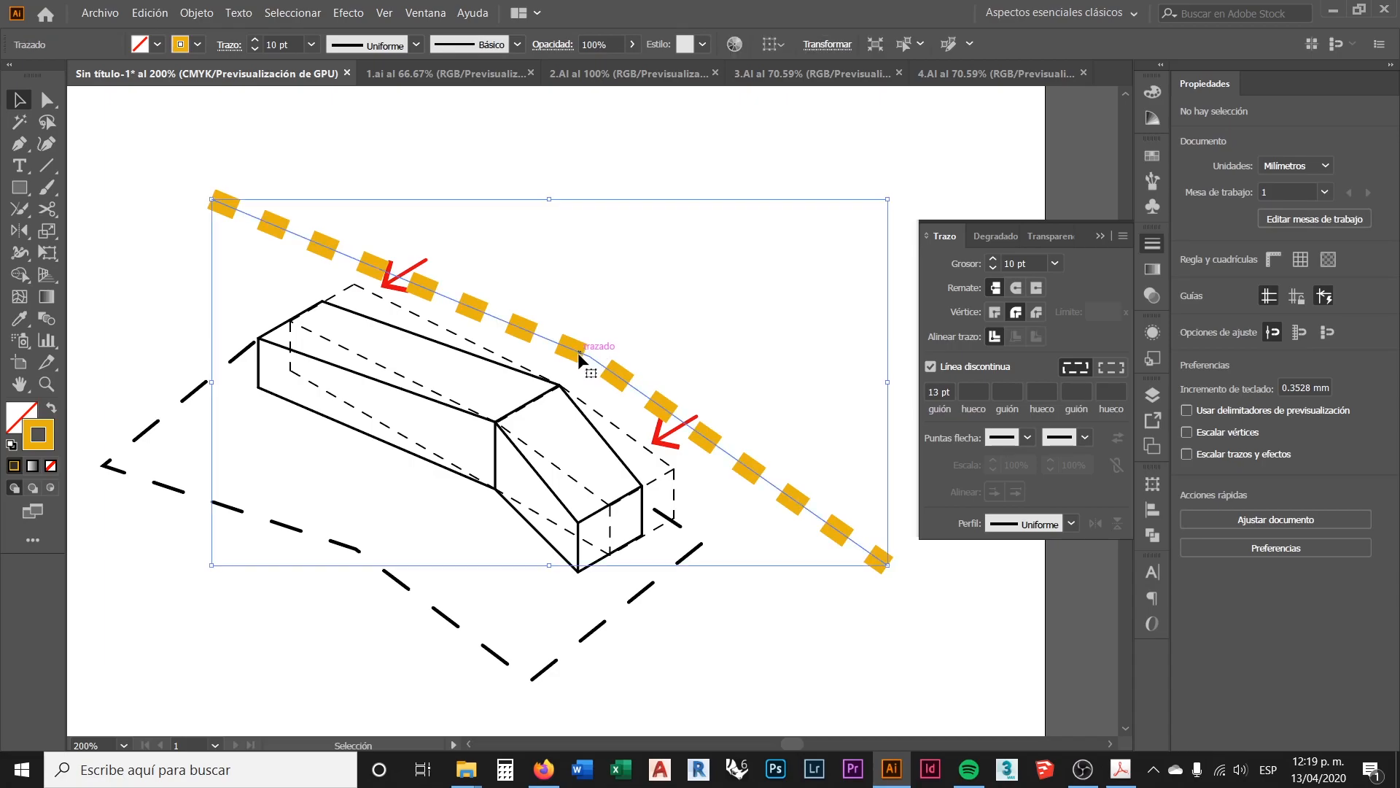
pyautogui.moveTo(720, 448); pyautogui.dragTo(734, 426)
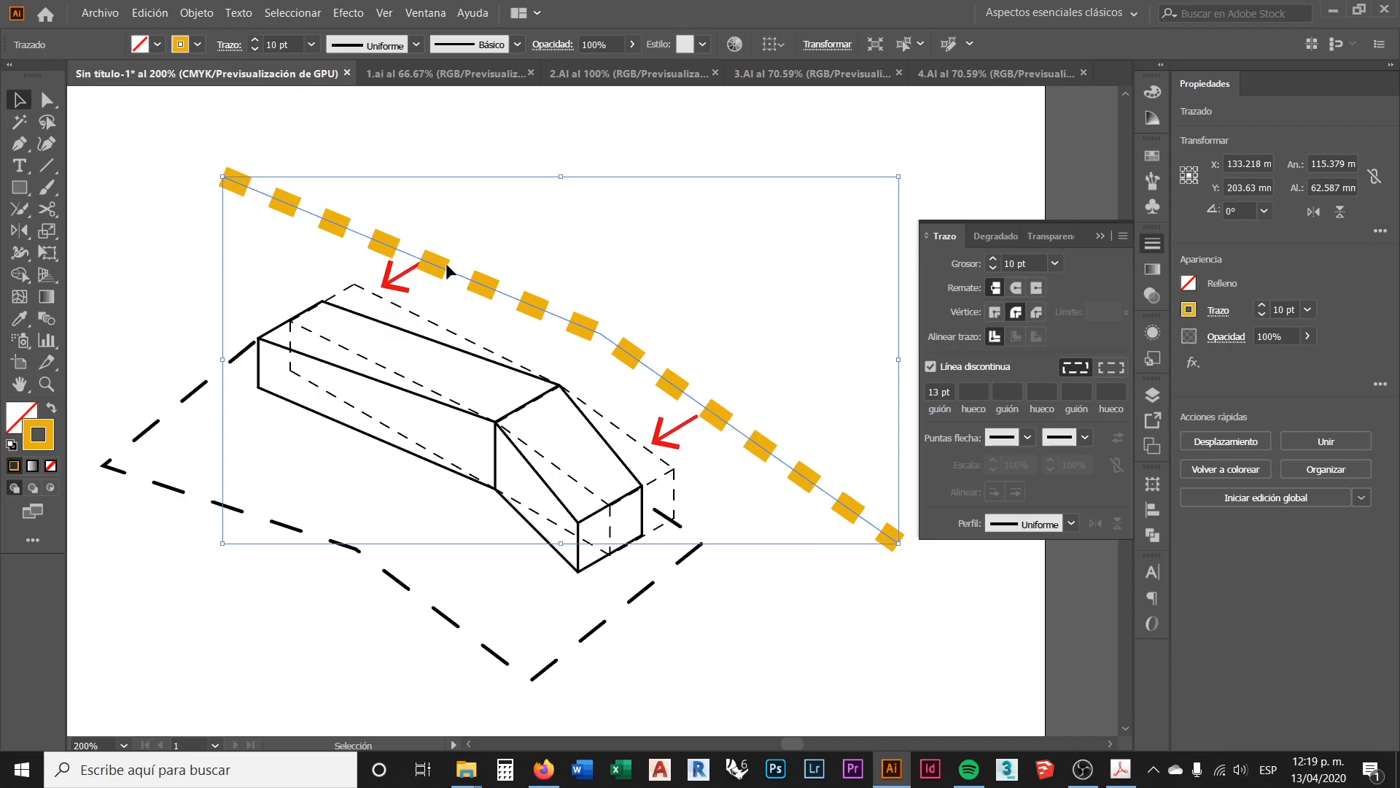
pyautogui.moveTo(471, 281); pyautogui.dragTo(471, 272)
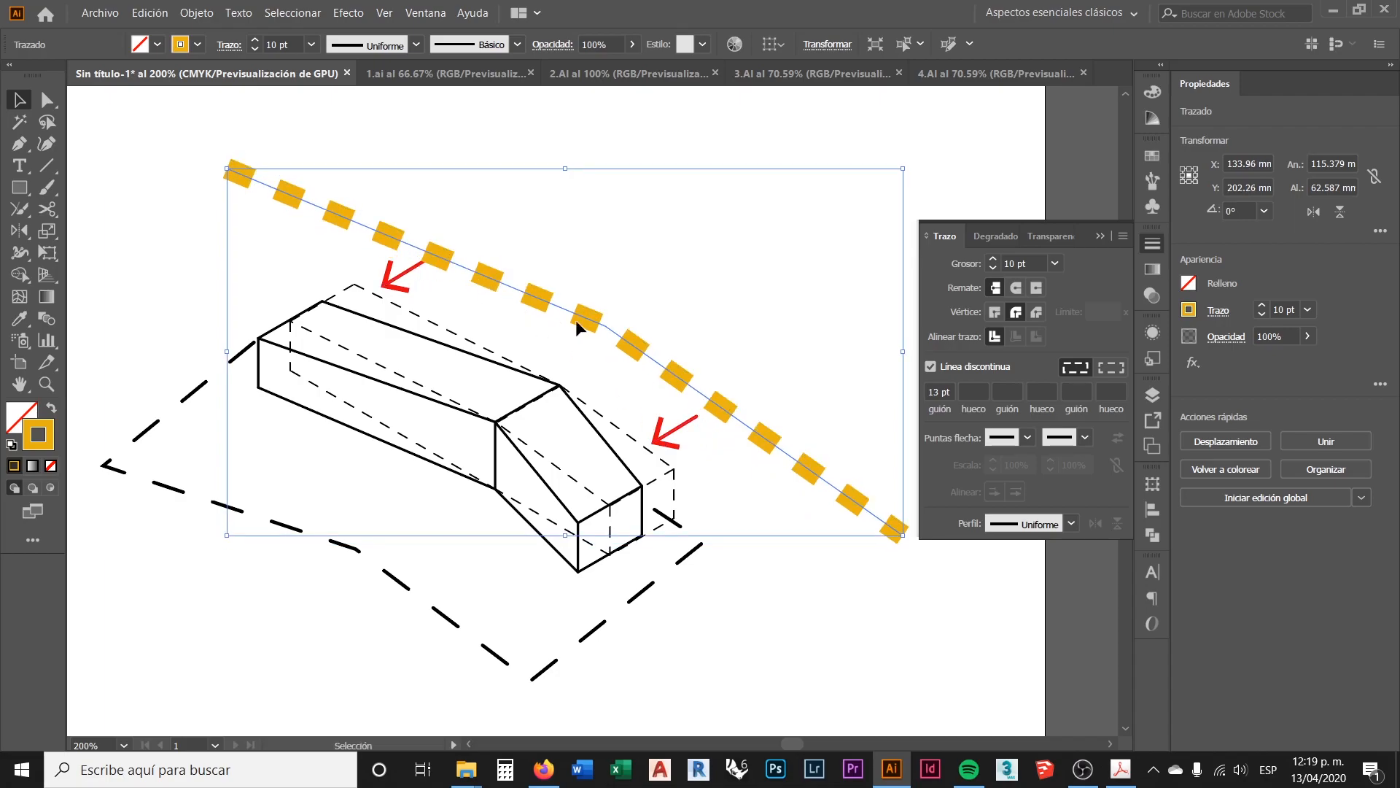
pyautogui.click(47, 100)
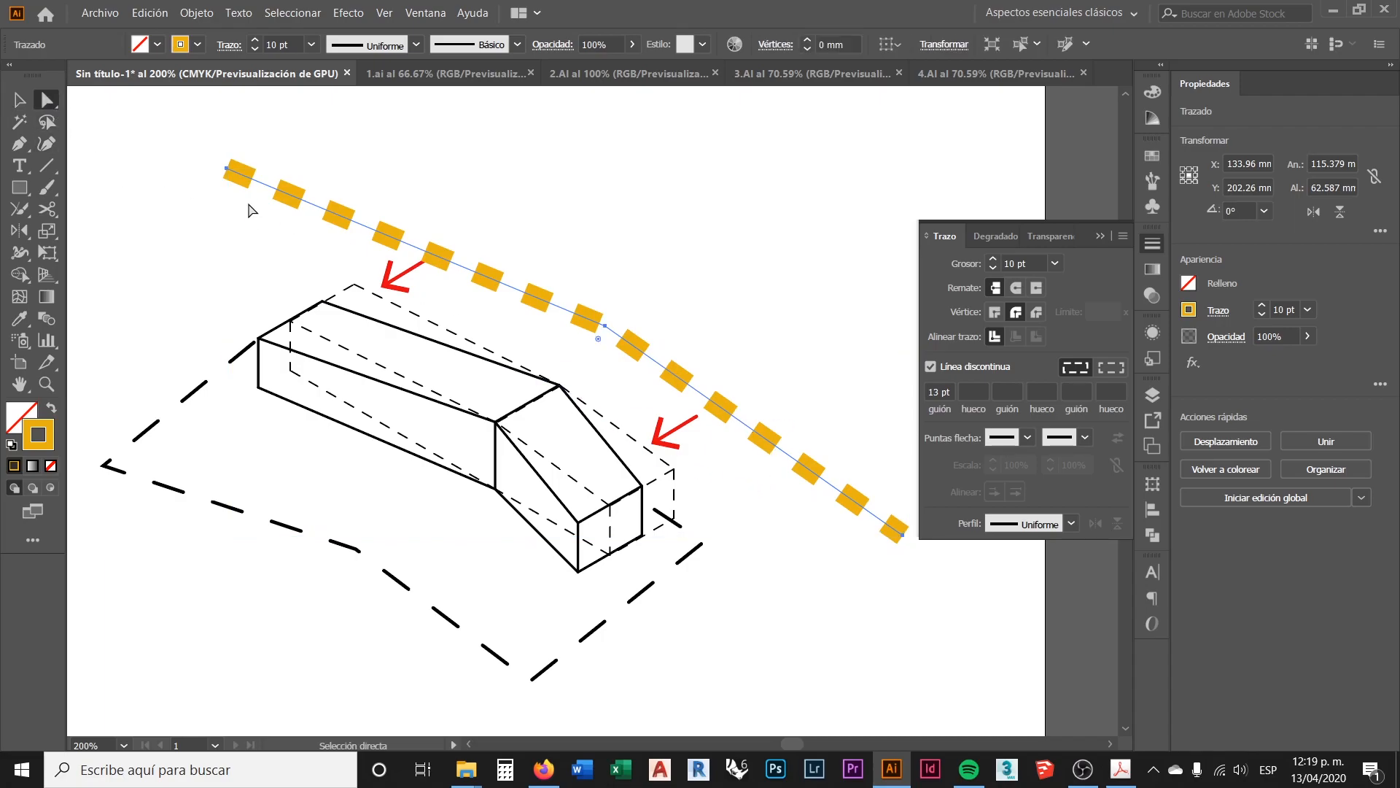
pyautogui.moveTo(238, 173); pyautogui.dragTo(261, 182)
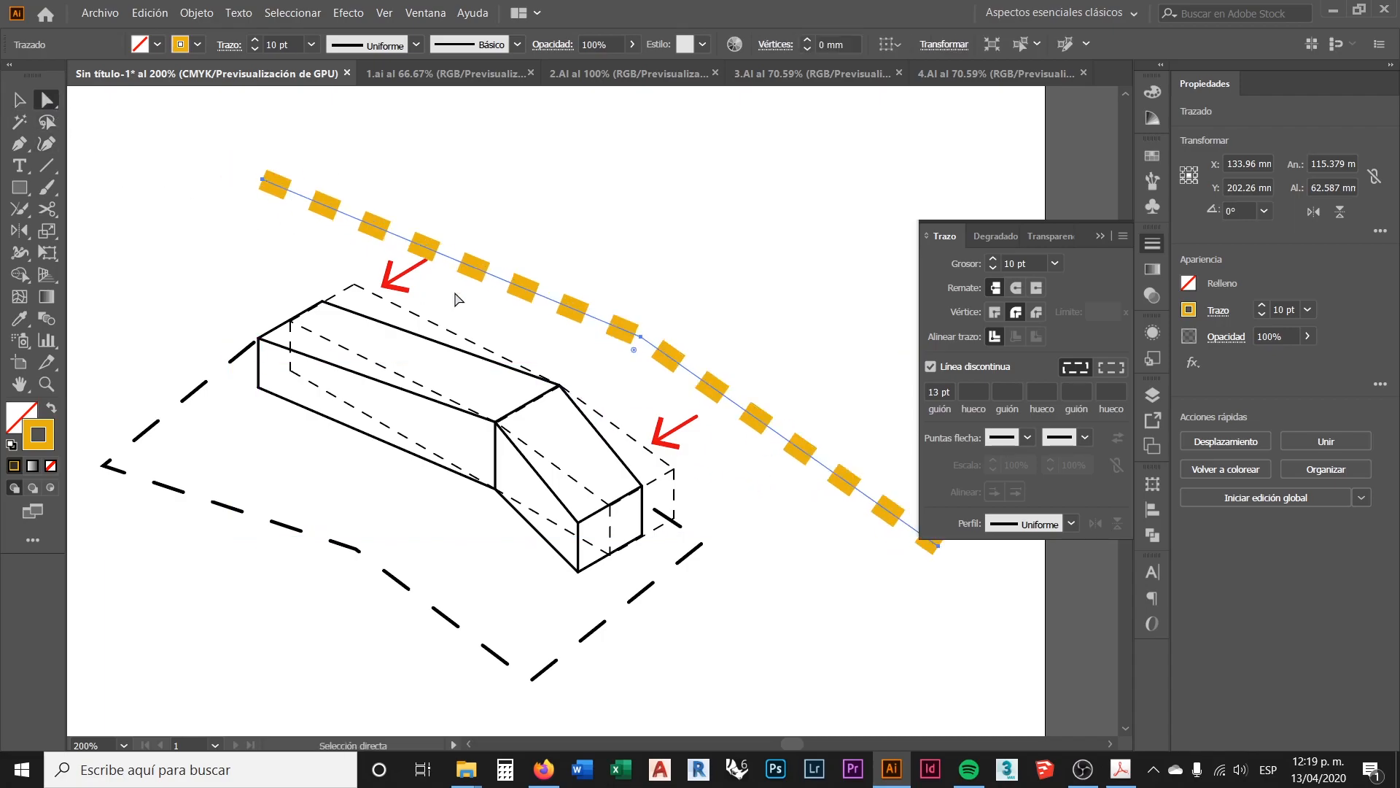
pyautogui.scroll(-1, 603, 421)
pyautogui.scroll(1, 587, 376)
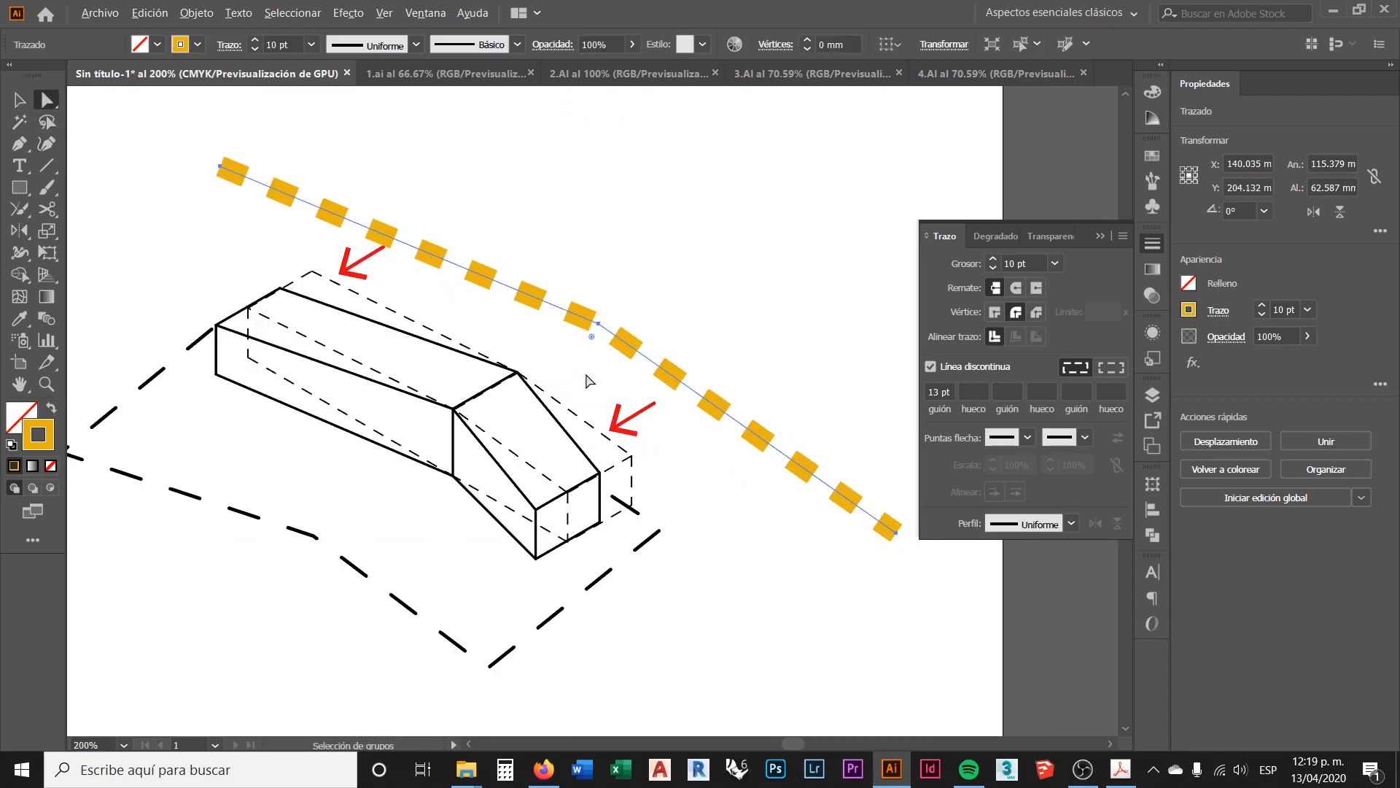
# Step: Reposition the amber line's end anchors to about X 82 mm, Y 173 mm and X 191 mm, Y 234 mm
pyautogui.click(221, 168)
pyautogui.moveTo(222, 168); pyautogui.dragTo(229, 160)
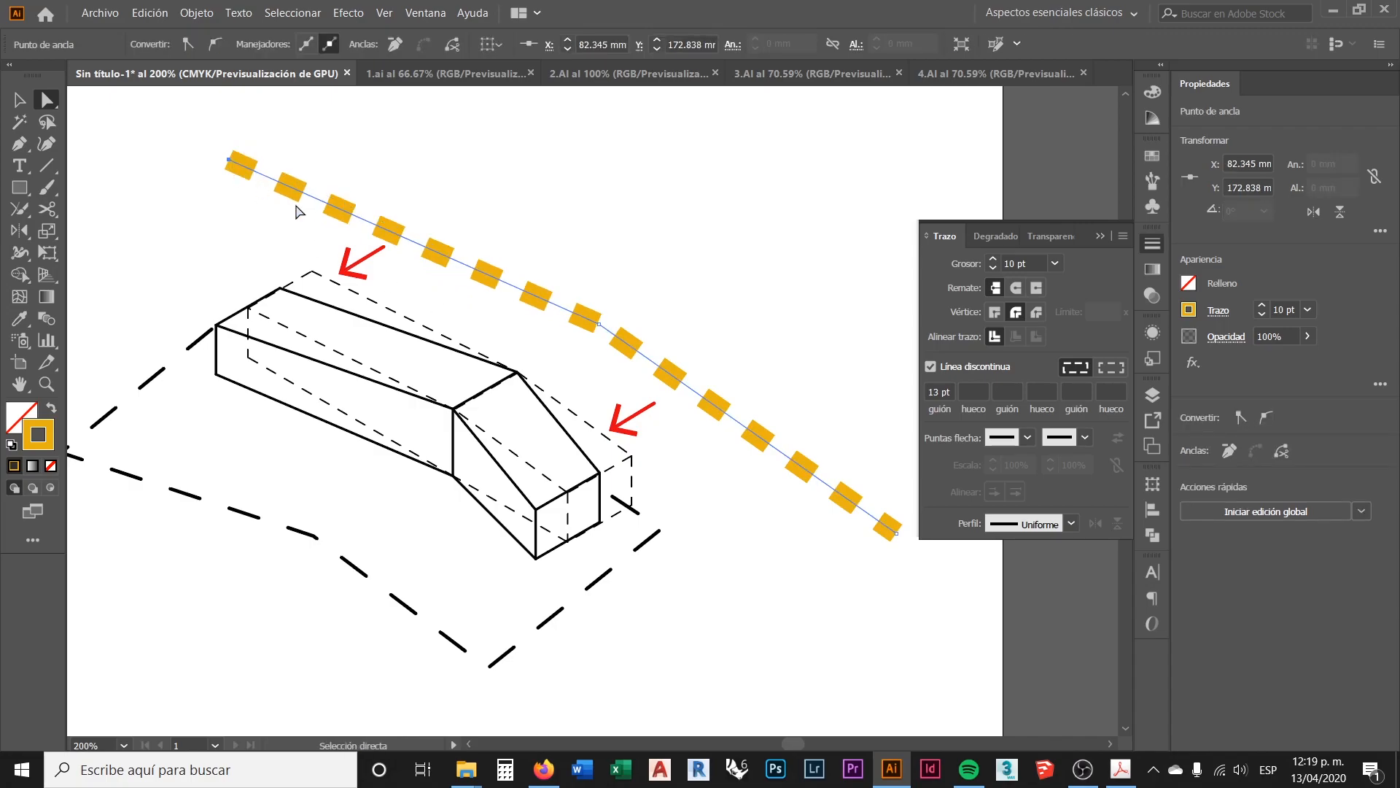
pyautogui.click(897, 536)
pyautogui.moveTo(896, 537); pyautogui.dragTo(851, 519)
pyautogui.scroll(-2, 584, 350)
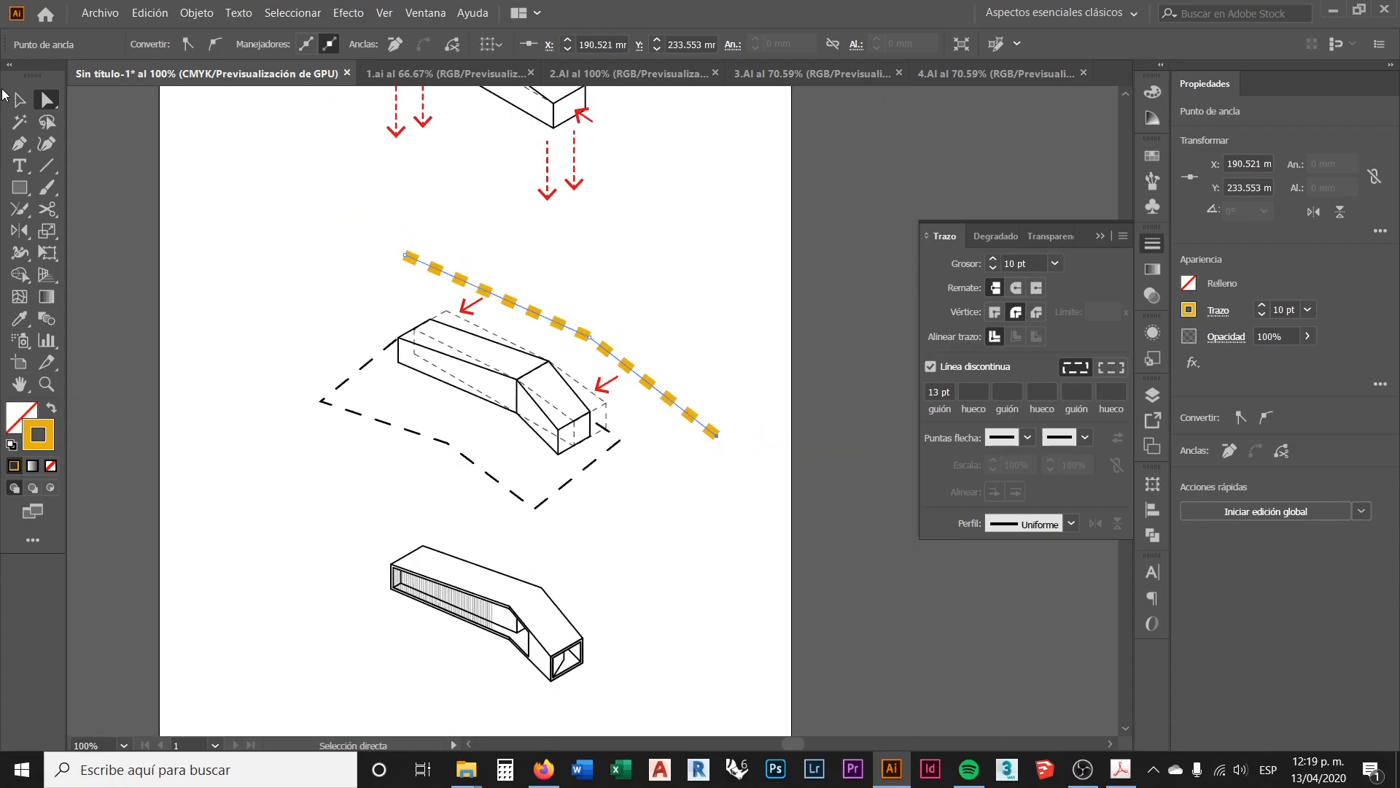
pyautogui.press('v')
pyautogui.click(347, 279)
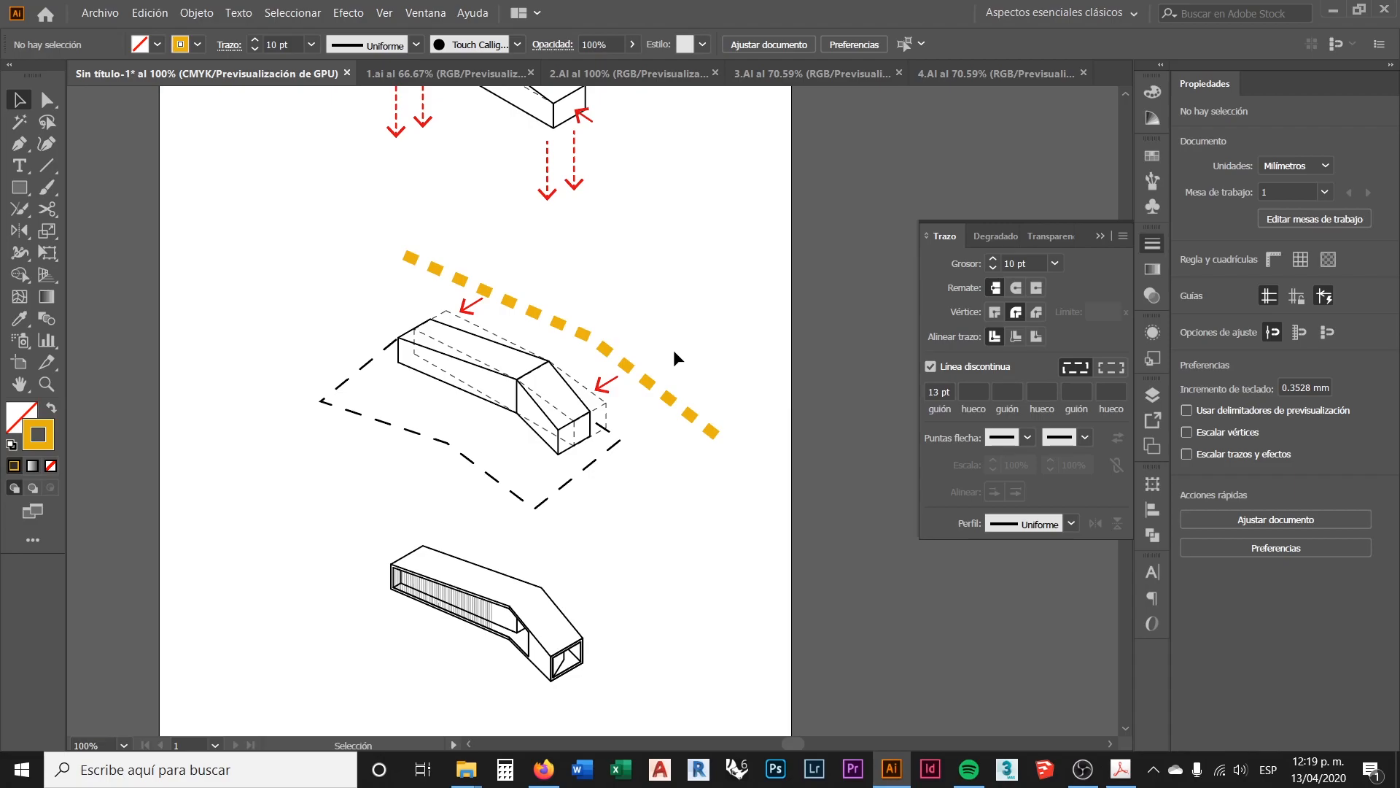
# Step: Duplicate the black dashed site outline straight down onto the lowest volume on the artboard
pyautogui.scroll(-1, 628, 377)
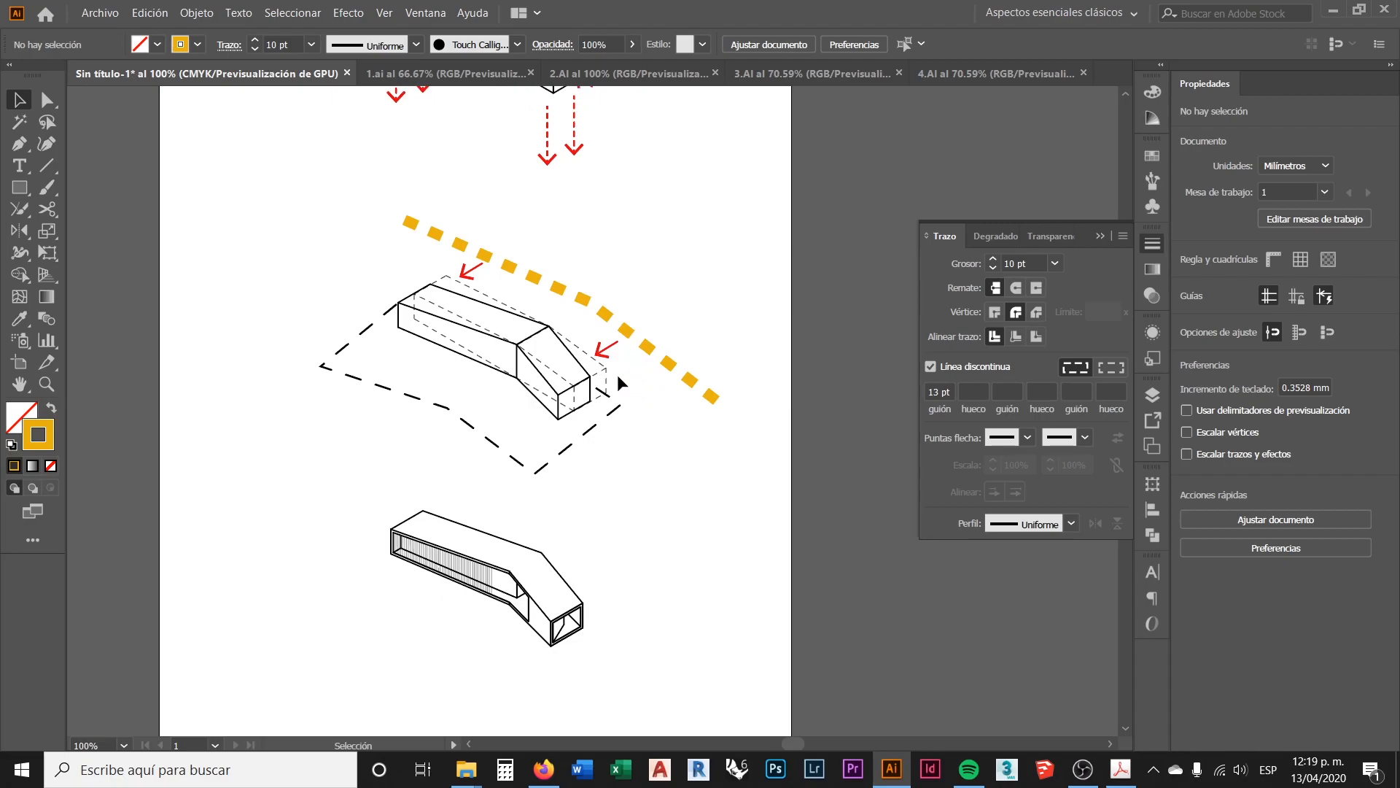
pyautogui.scroll(-2, 617, 374)
pyautogui.scroll(-1, 596, 357)
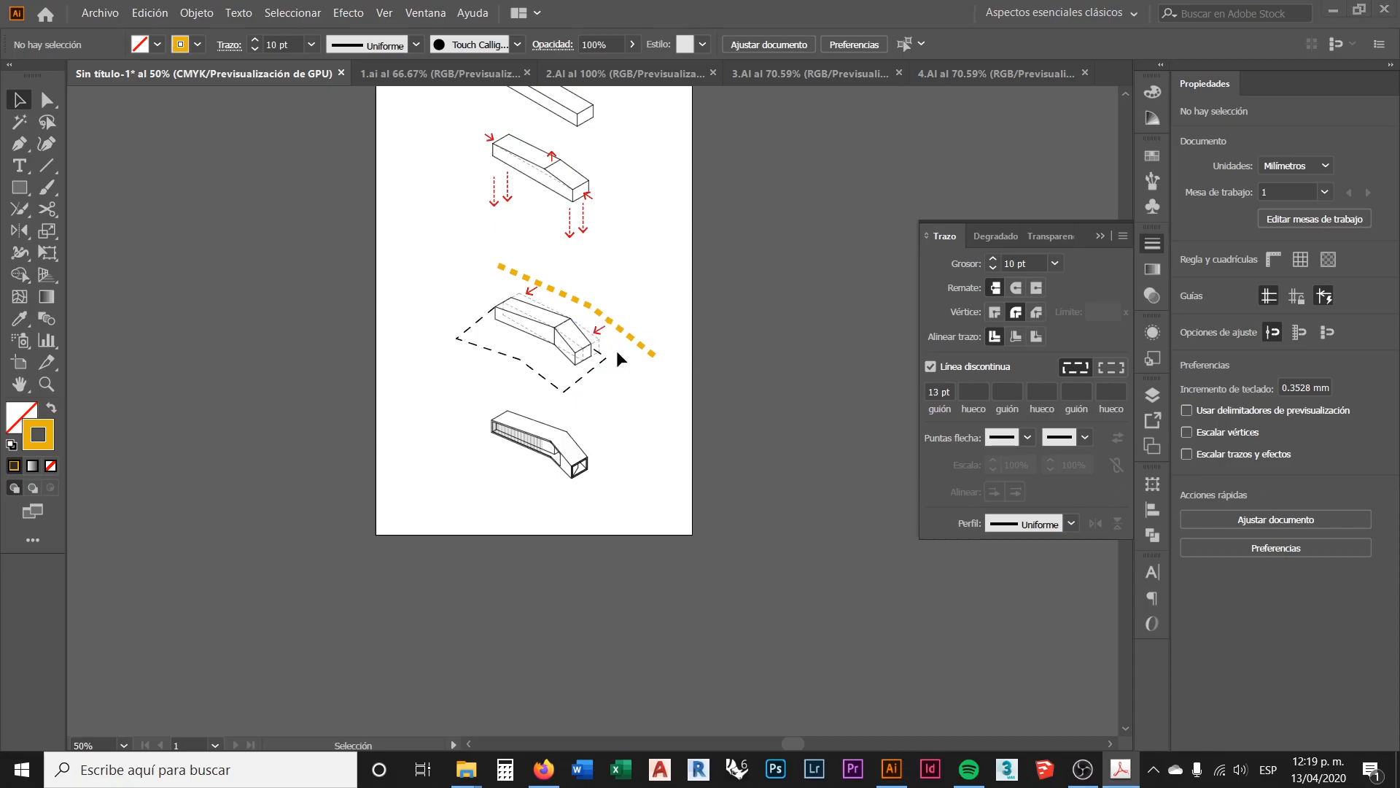
pyautogui.scroll(3, 618, 381)
pyautogui.scroll(-1, 610, 414)
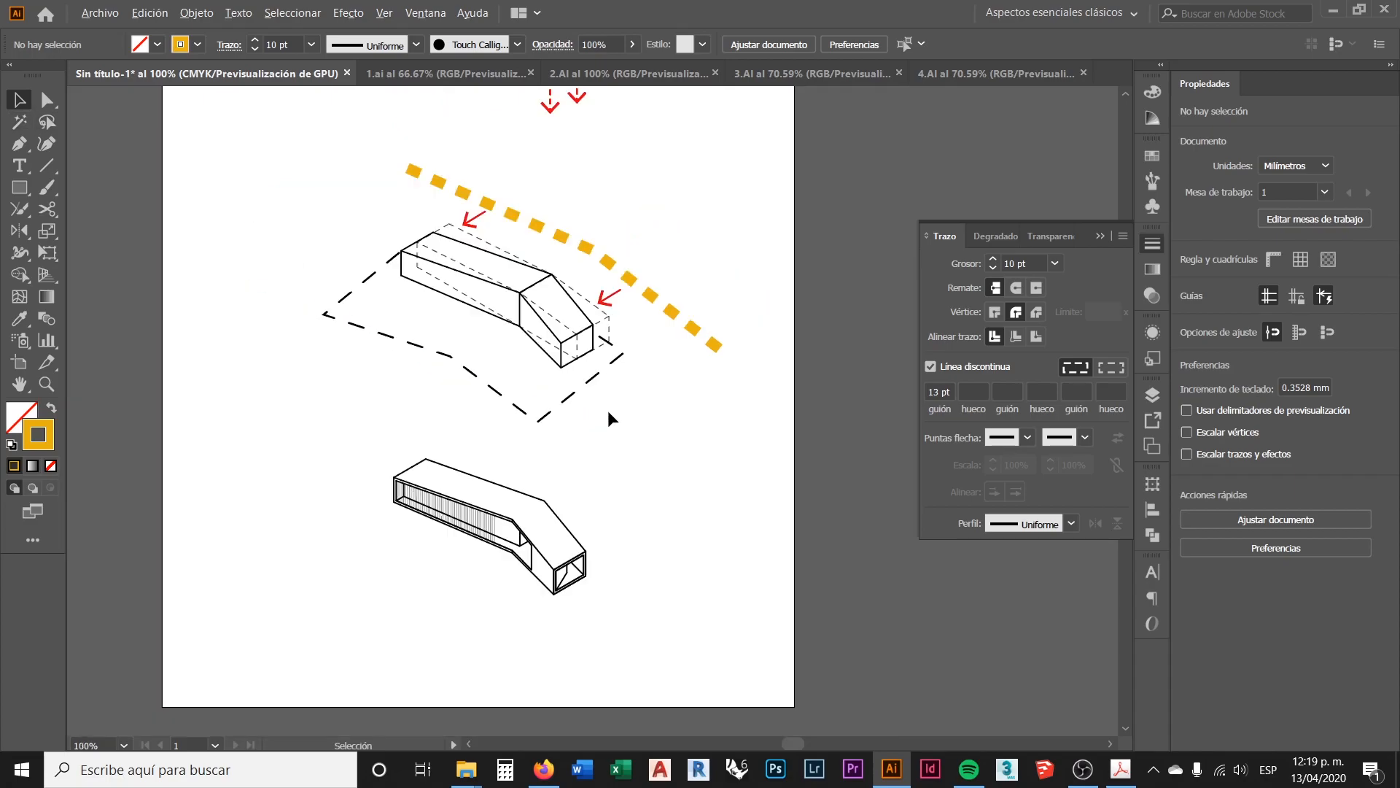
pyautogui.click(510, 398)
pyautogui.moveTo(493, 394); pyautogui.dragTo(498, 612)
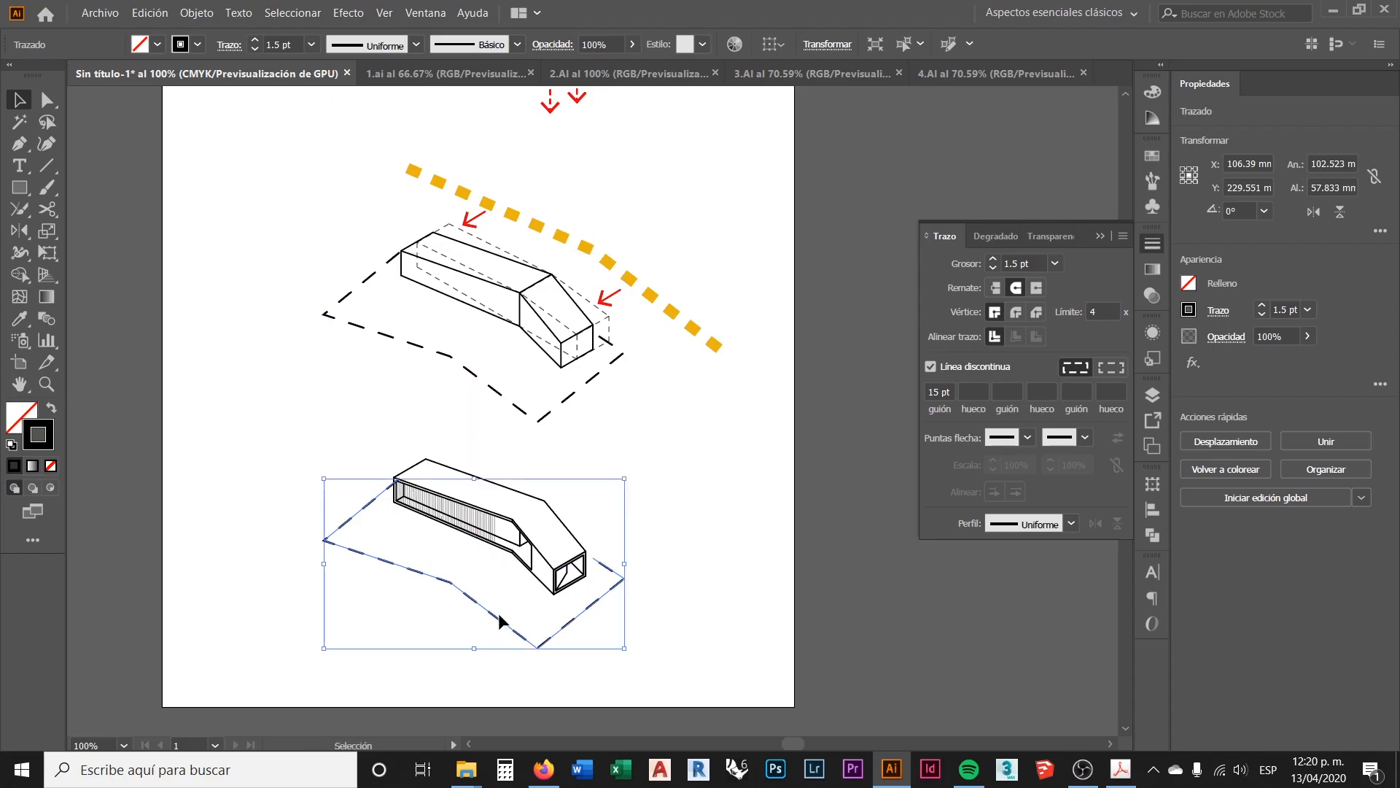
pyautogui.click(692, 571)
# Step: Extend the copied outline's right end anchor to meet the lowest volume's right-hand edge
pyautogui.scroll(1, 540, 589)
pyautogui.scroll(1, 588, 601)
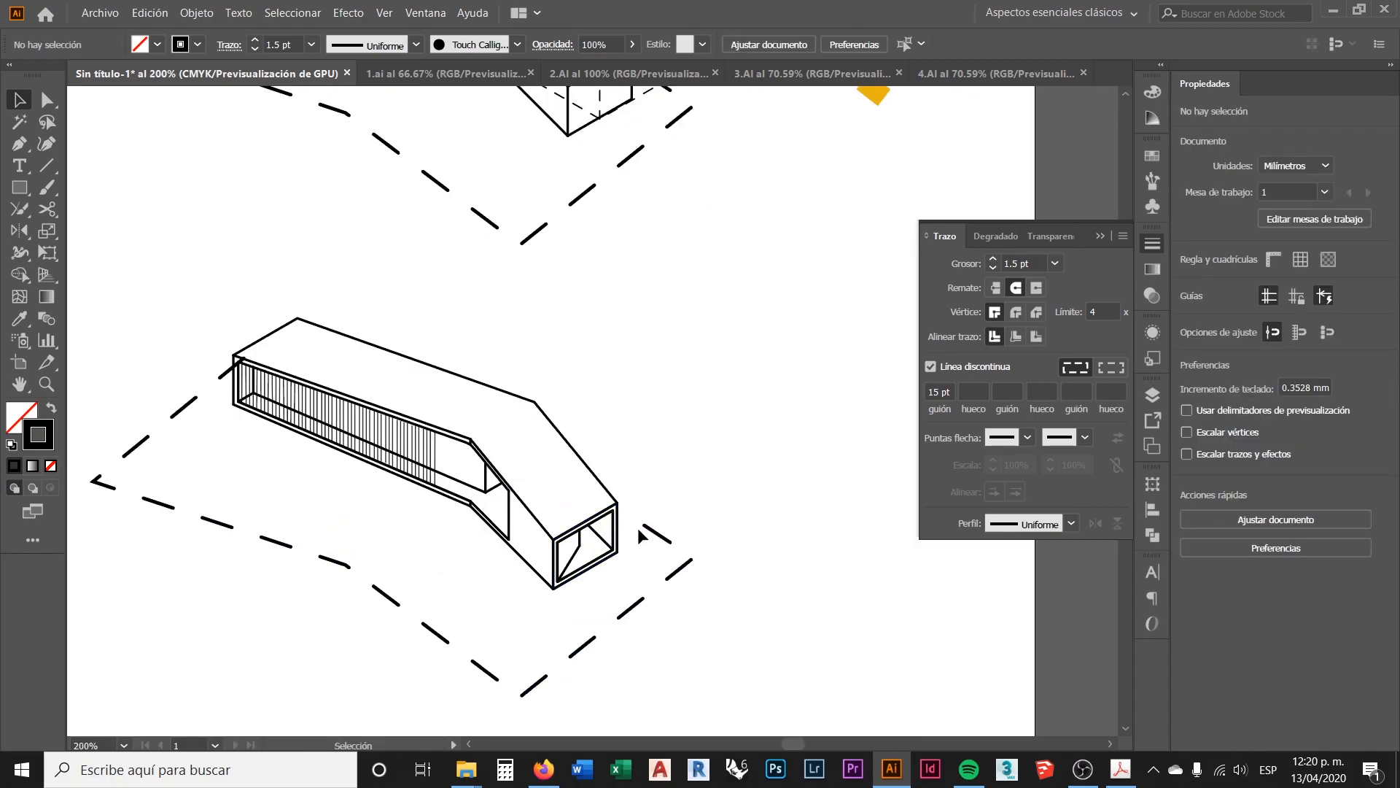
pyautogui.scroll(-1, 640, 535)
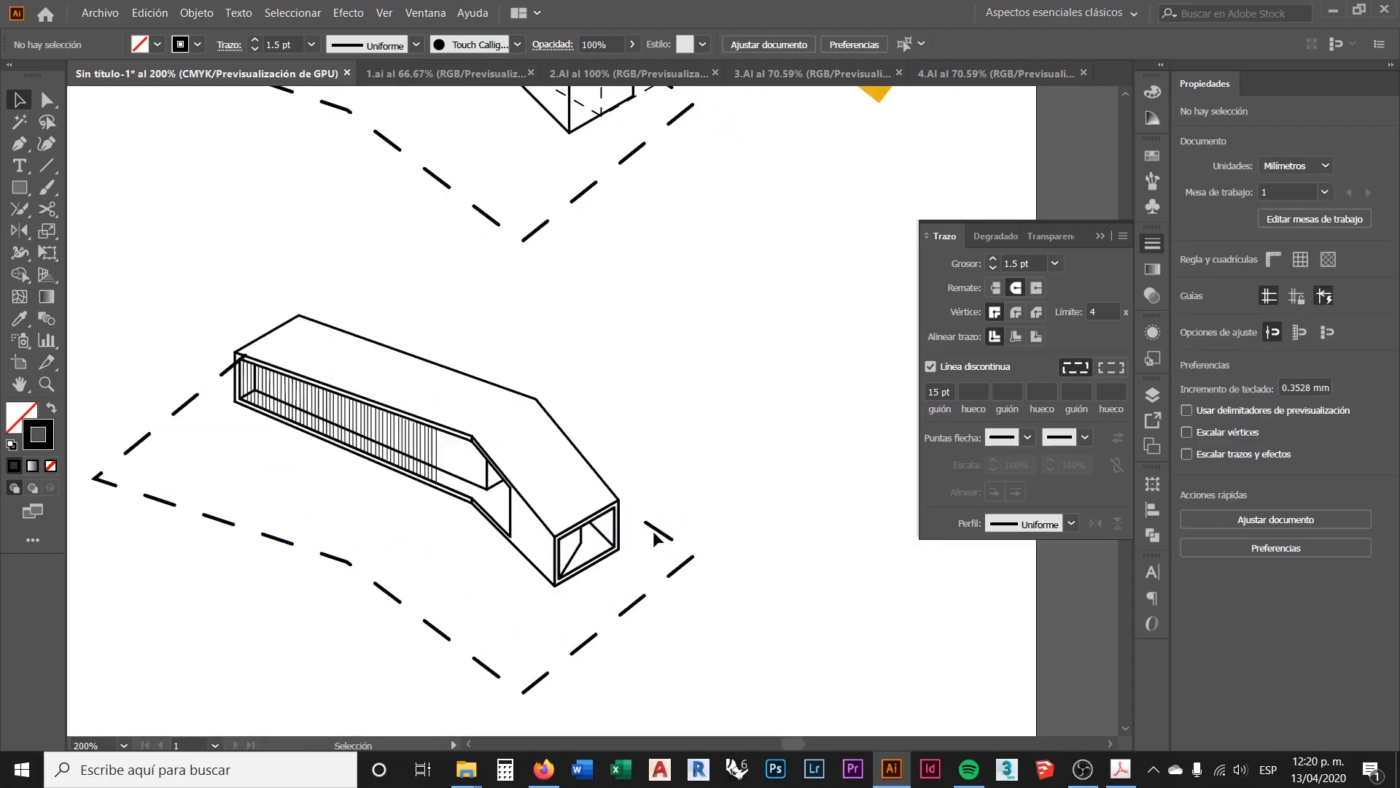
pyautogui.doubleClick(654, 532)
pyautogui.scroll(1, 650, 527)
pyautogui.doubleClick(137, 192)
pyautogui.press('a')
pyautogui.scroll(2, 662, 546)
pyautogui.click(575, 472)
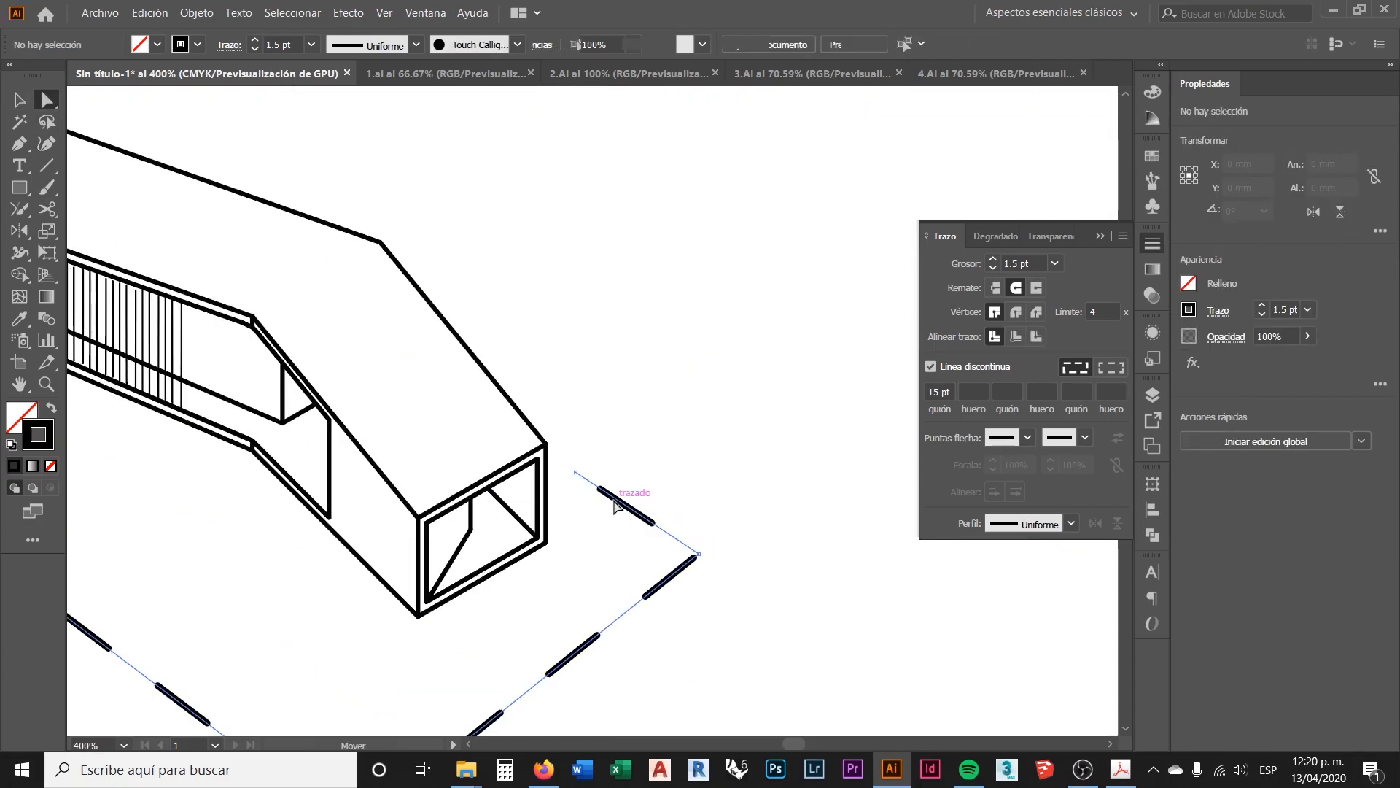
pyautogui.moveTo(575, 472); pyautogui.dragTo(549, 458)
pyautogui.click(722, 447)
pyautogui.scroll(-3, 729, 460)
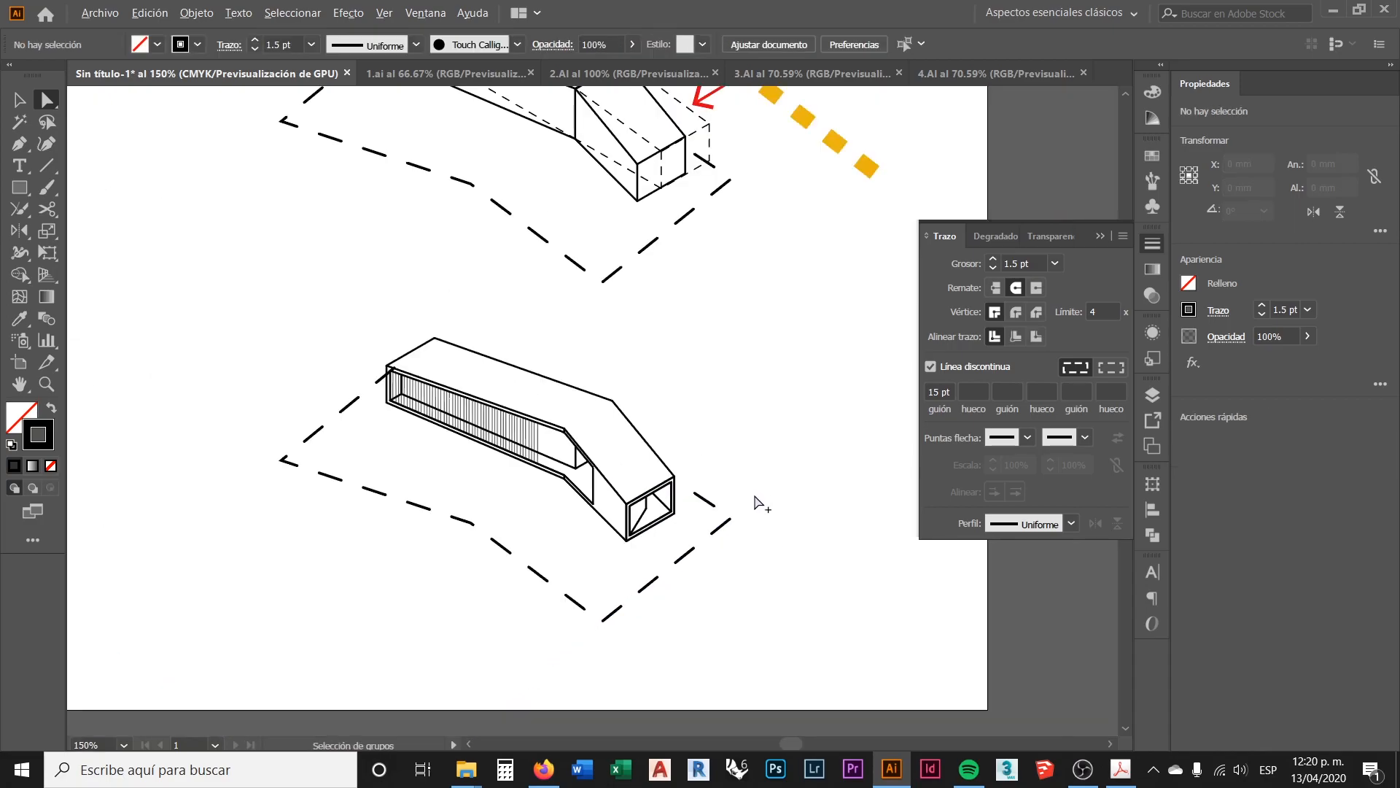
# Step: Pull the copied outline's left end anchor back to the volume's left edge, at about X 81 mm, Y 278 mm
pyautogui.scroll(5, 379, 394)
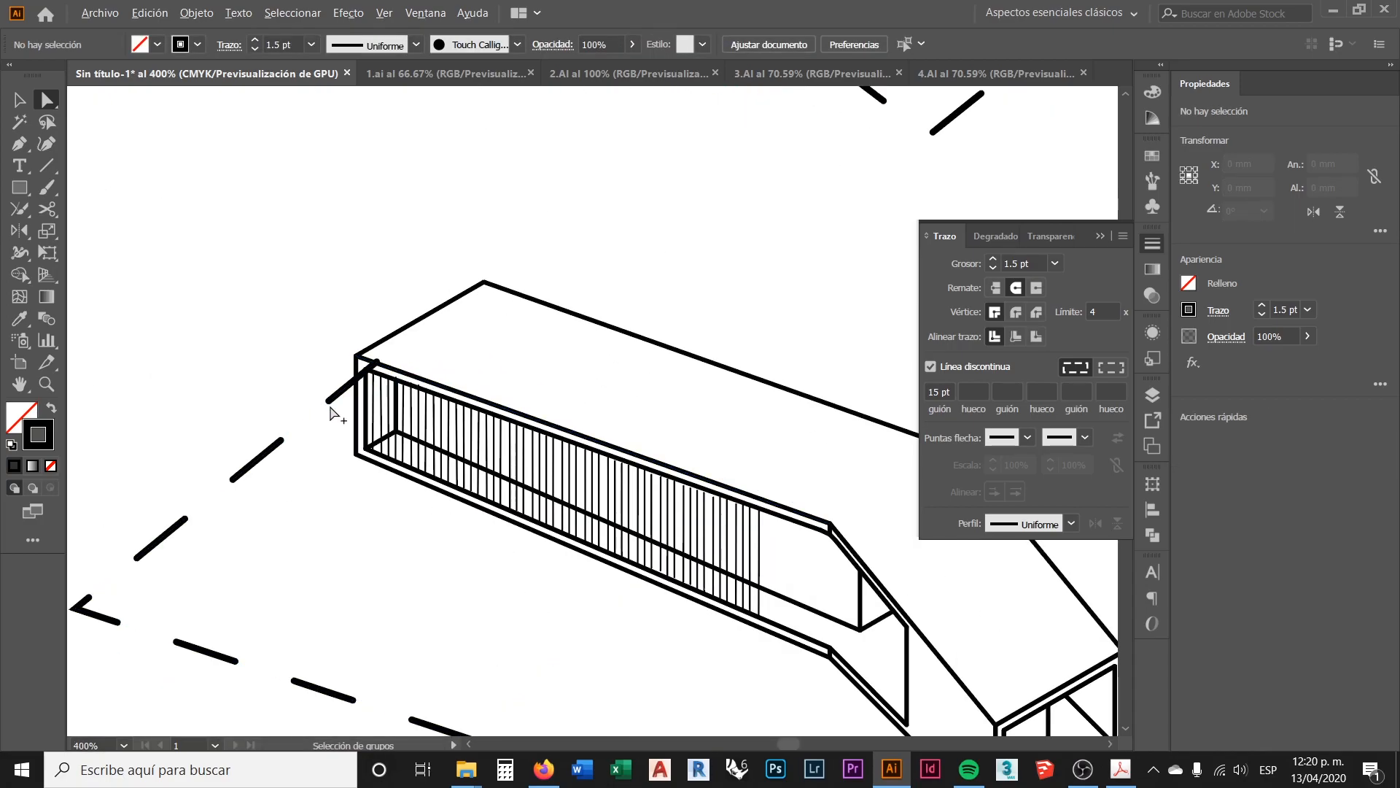
pyautogui.moveTo(393, 347); pyautogui.dragTo(364, 372)
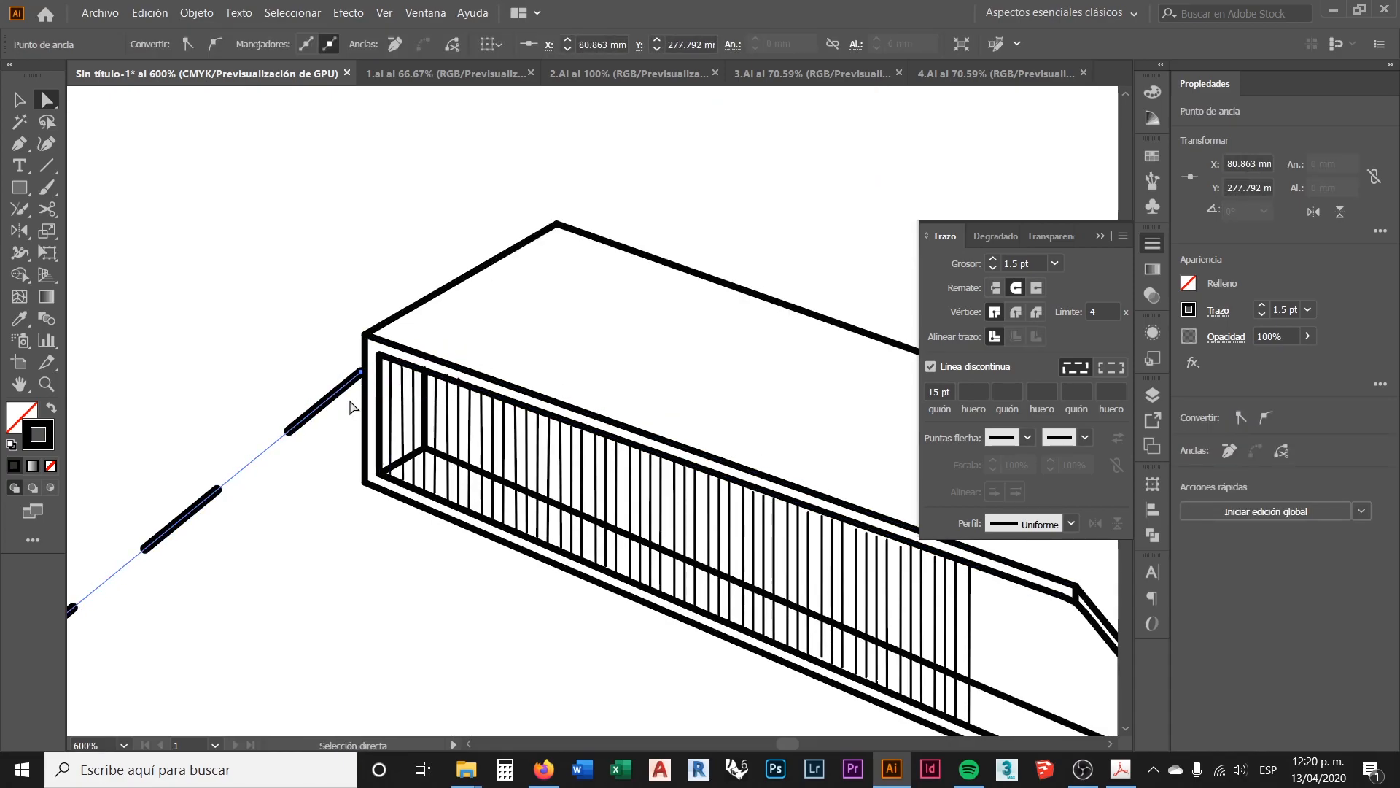
pyautogui.scroll(-2, 339, 397)
pyautogui.click(302, 312)
pyautogui.scroll(-3, 411, 326)
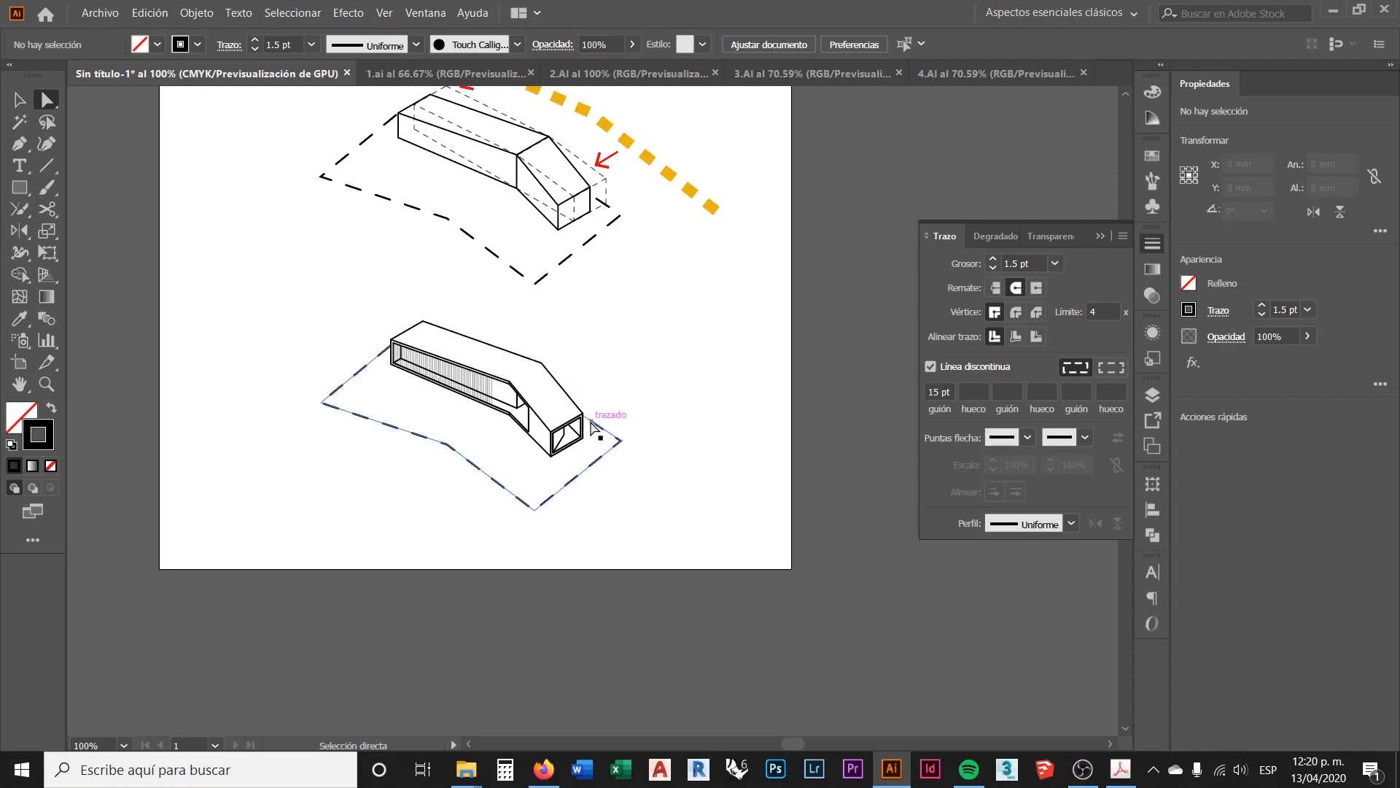
pyautogui.scroll(1, 595, 437)
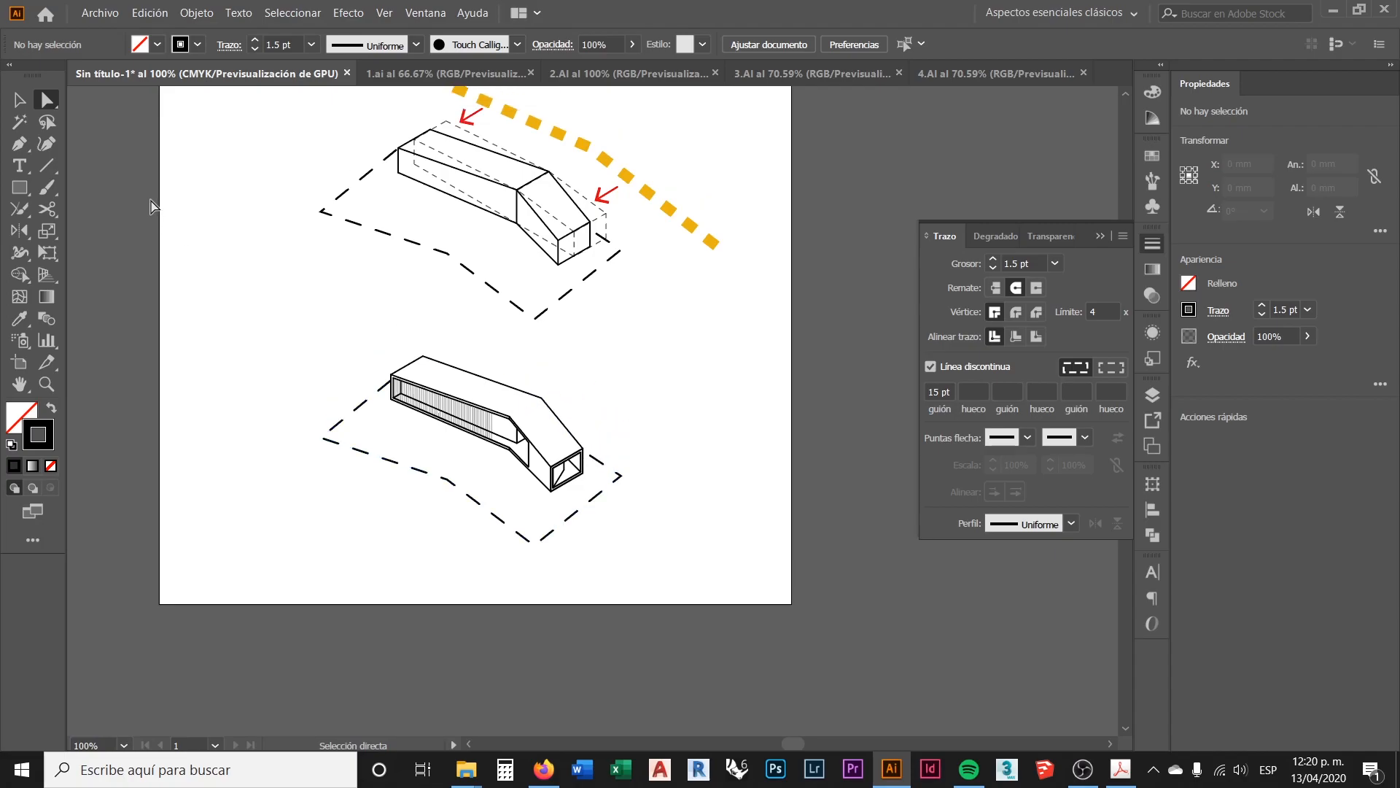
# Step: Draw an open two-segment angled path with the Pen tool beside the lowest volume's left end, about 16.9 mm wide and 16.1 mm high
pyautogui.click(25, 143)
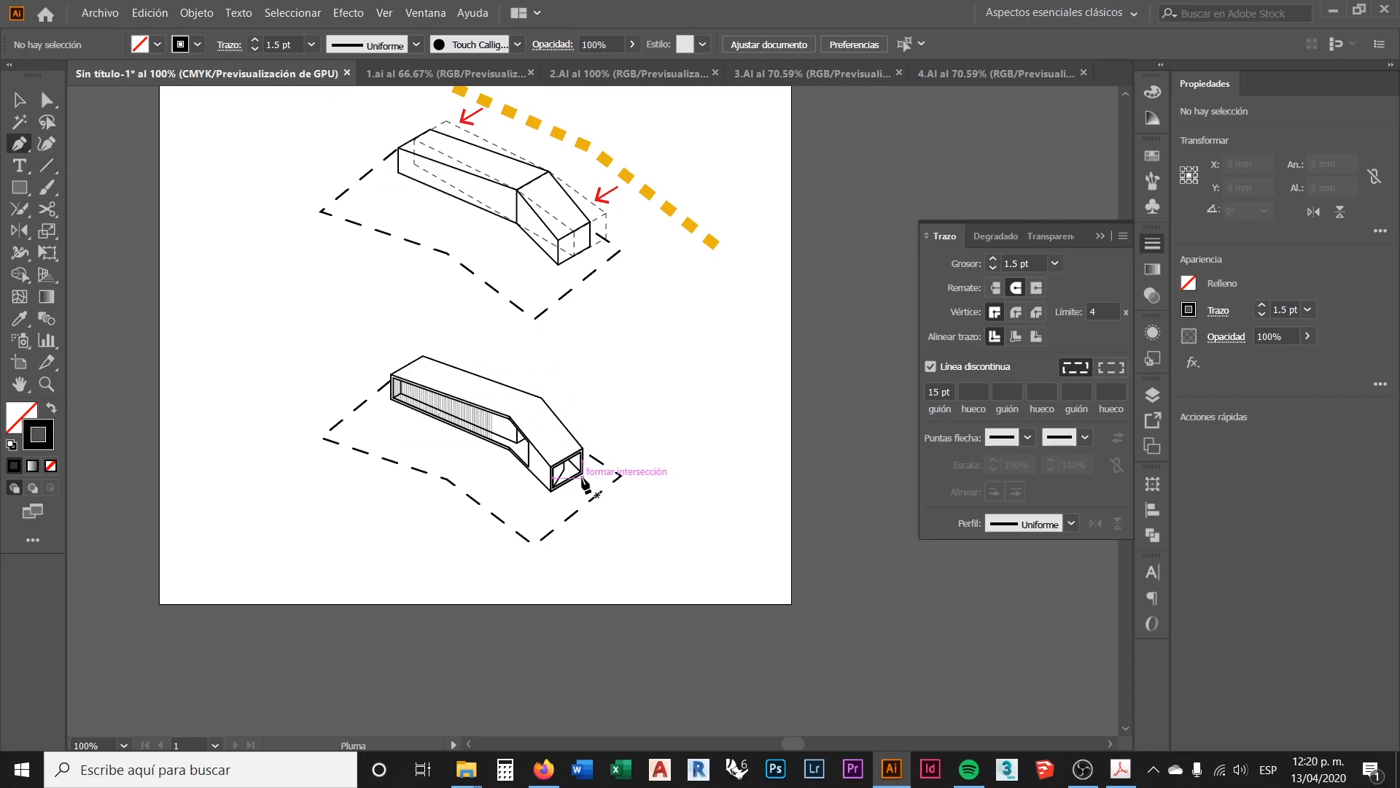
pyautogui.scroll(1, 408, 346)
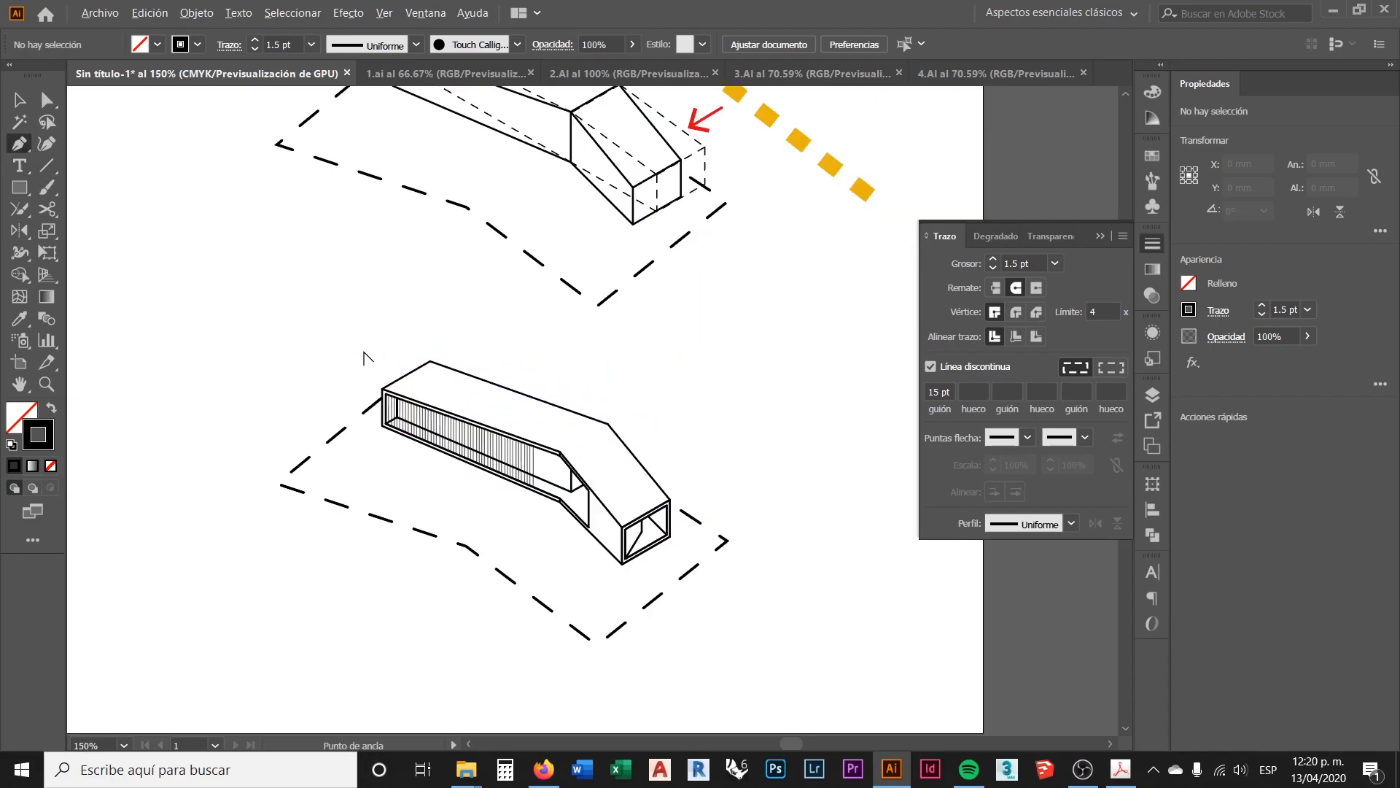
pyautogui.scroll(1, 355, 380)
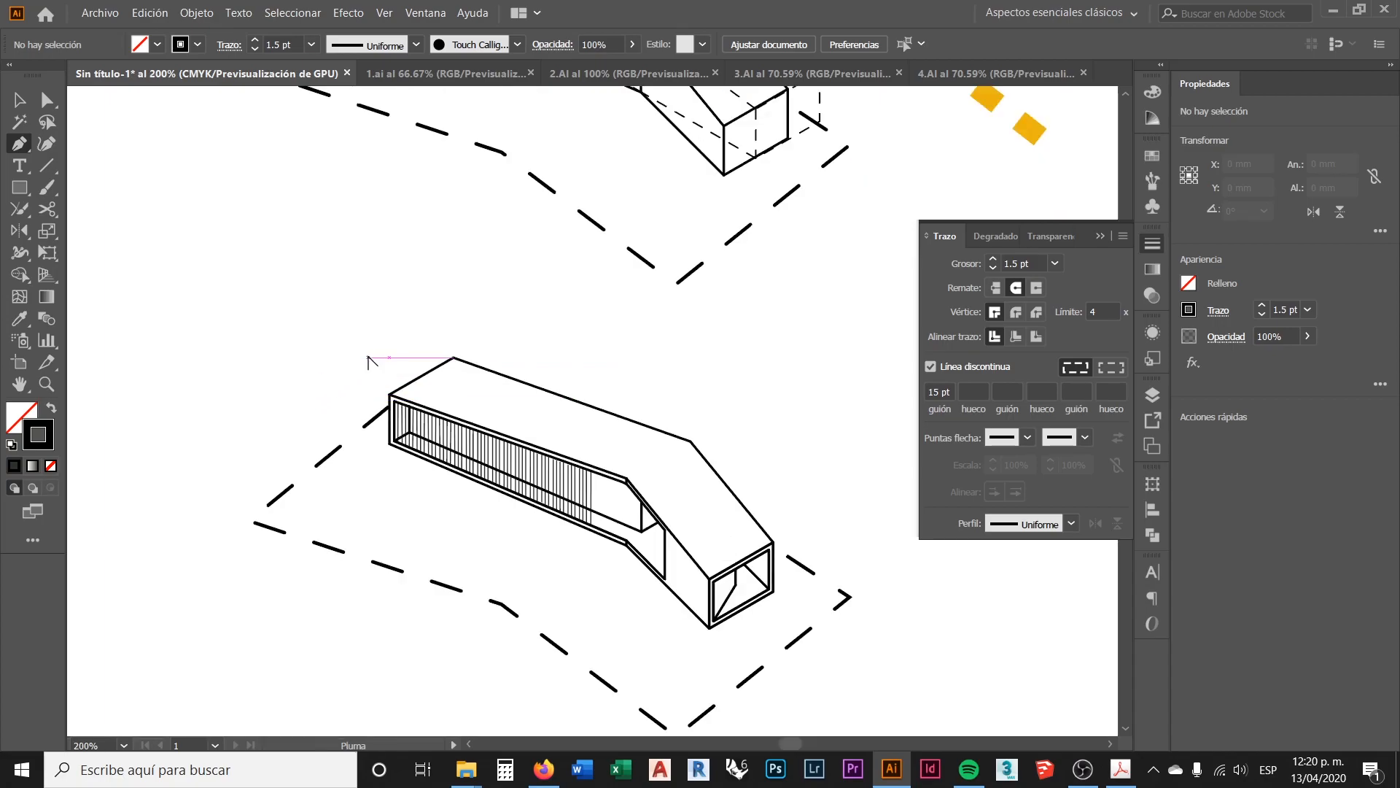
pyautogui.scroll(1, 375, 360)
pyautogui.click(417, 292)
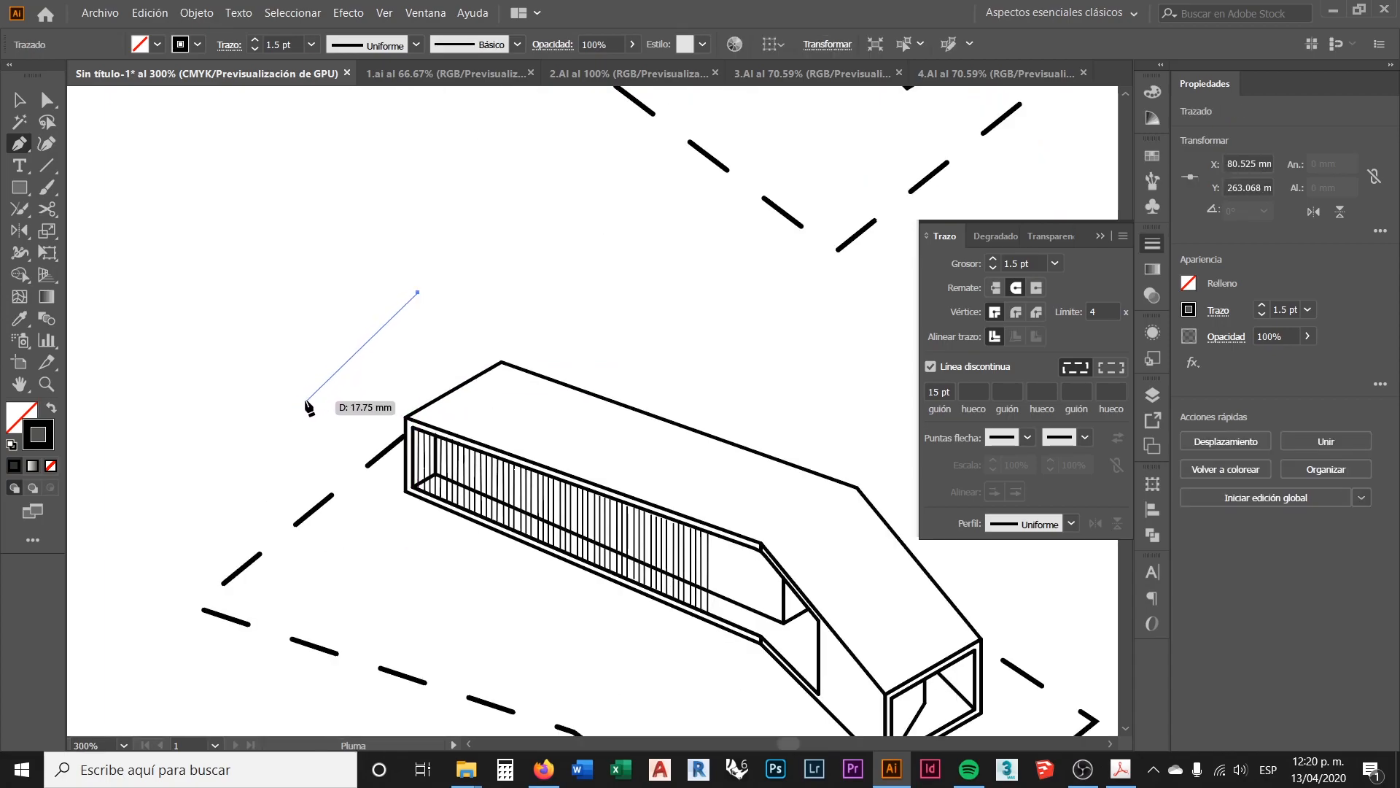
pyautogui.click(270, 400)
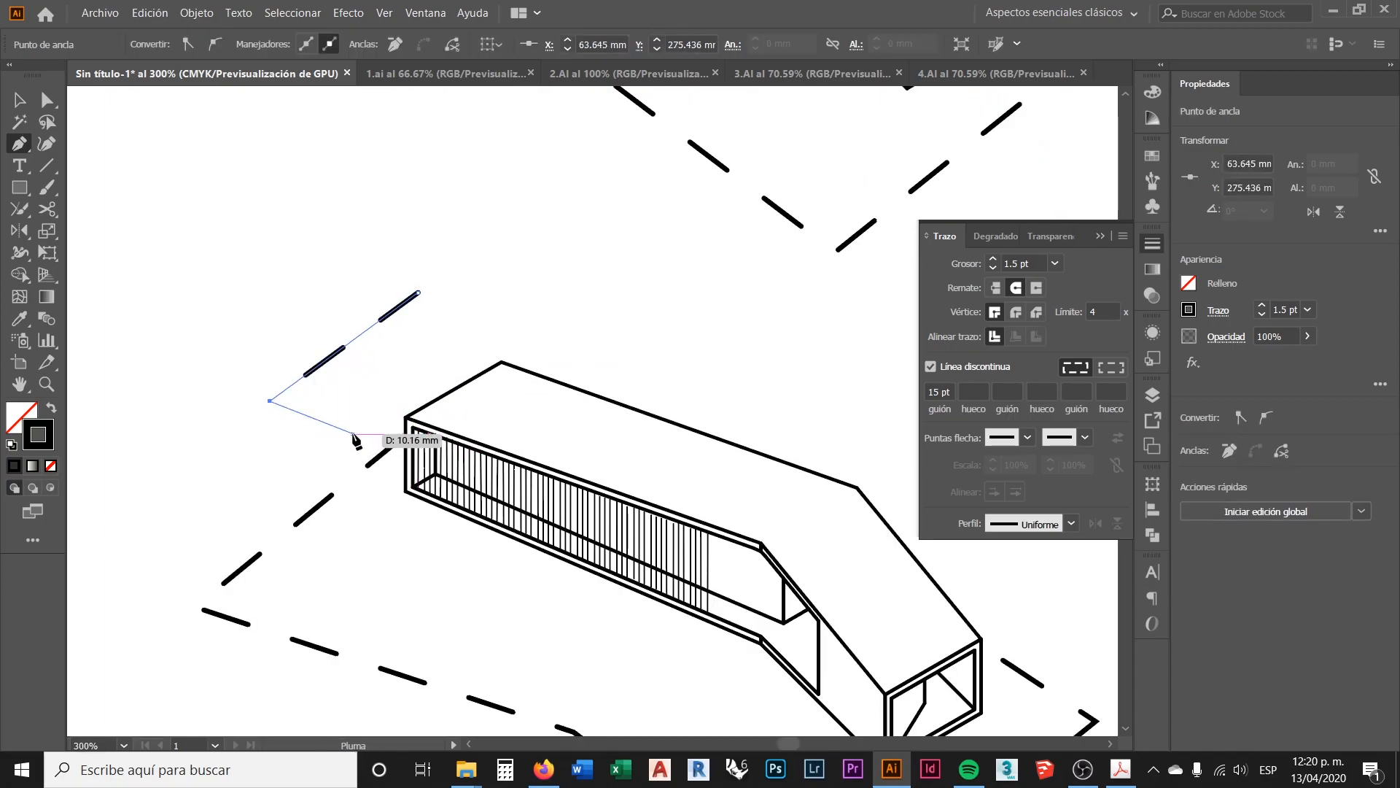
pyautogui.click(353, 434)
pyautogui.press('v')
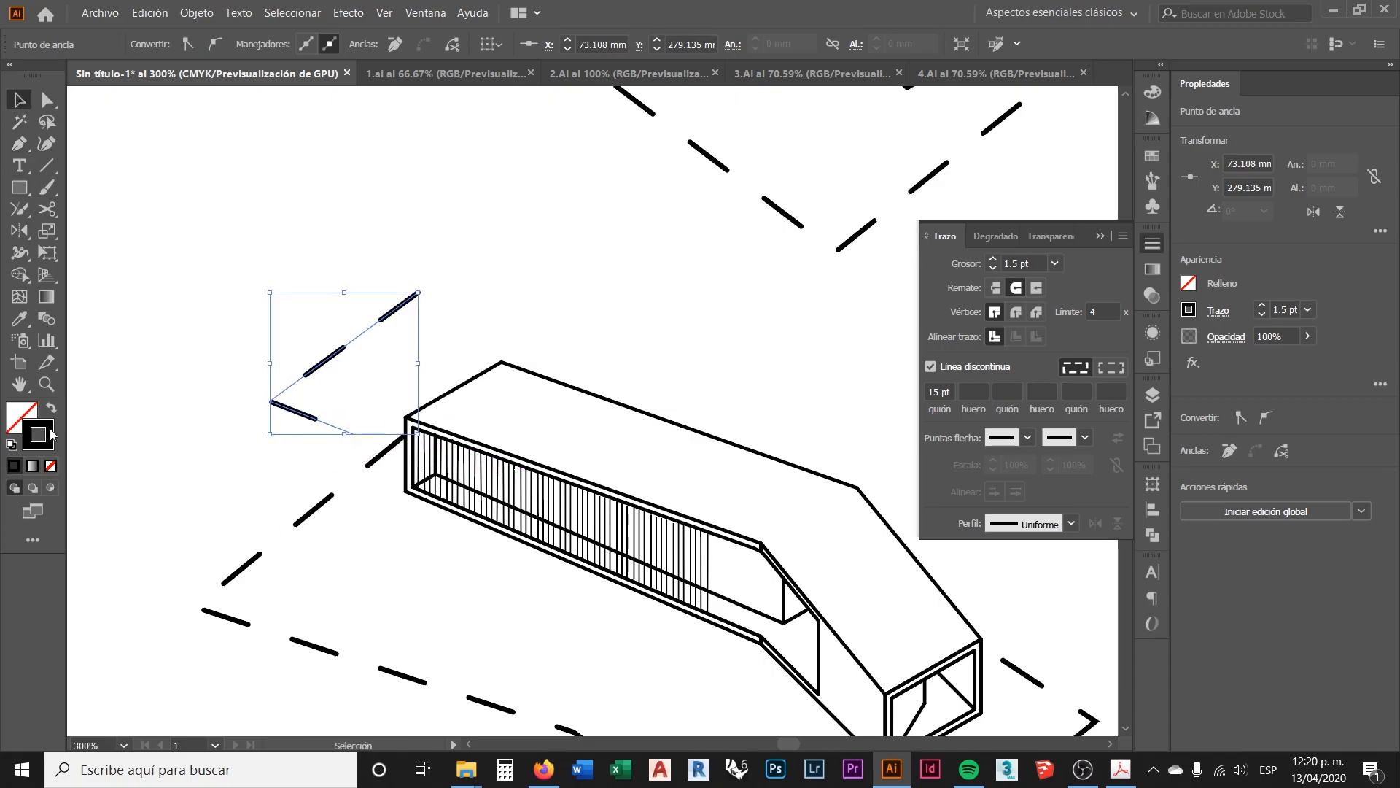
# Step: Change the angled path's stroke colour to red
pyautogui.doubleClick(52, 434)
pyautogui.click(851, 254)
pyautogui.click(995, 263)
pyautogui.click(45, 101)
pyautogui.click(20, 100)
pyautogui.click(238, 280)
pyautogui.click(333, 350)
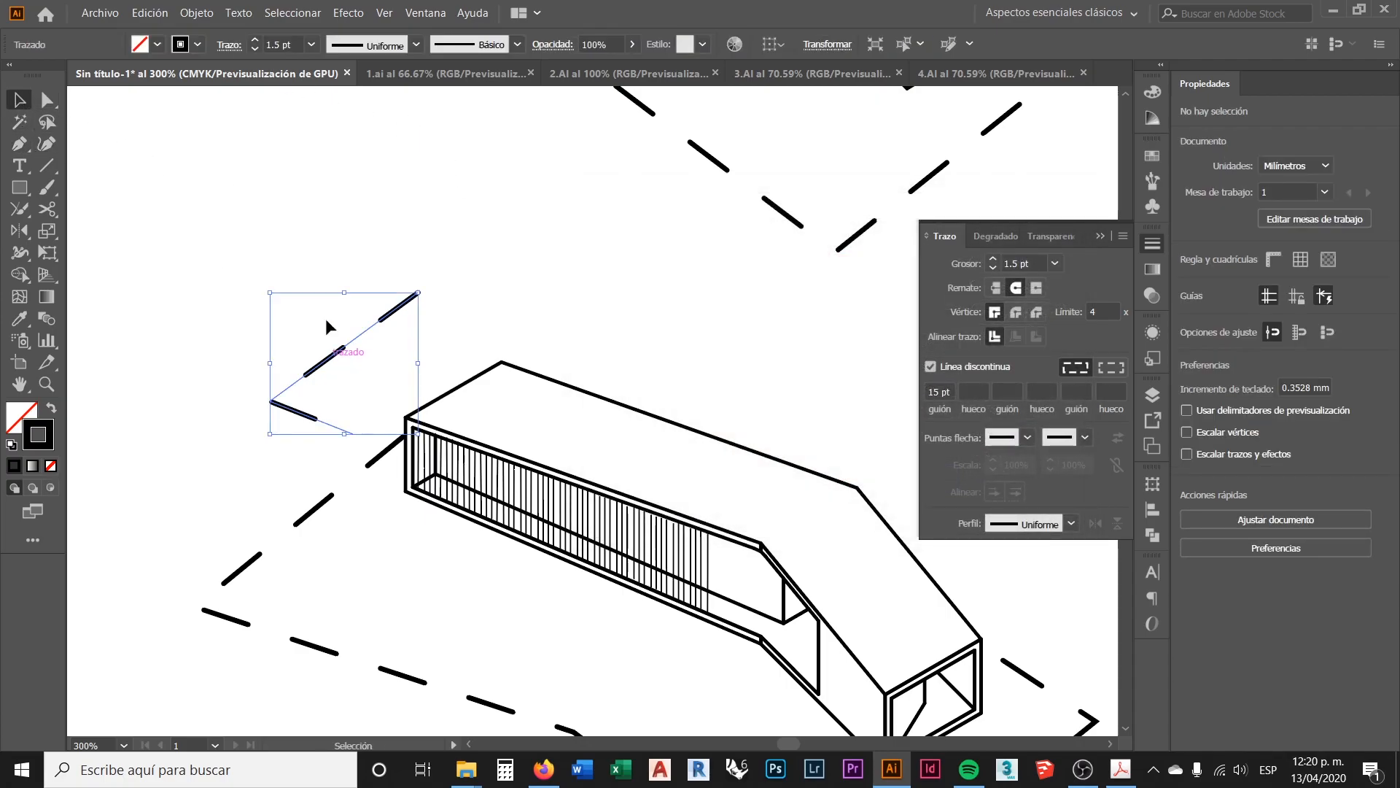
pyautogui.click(156, 44)
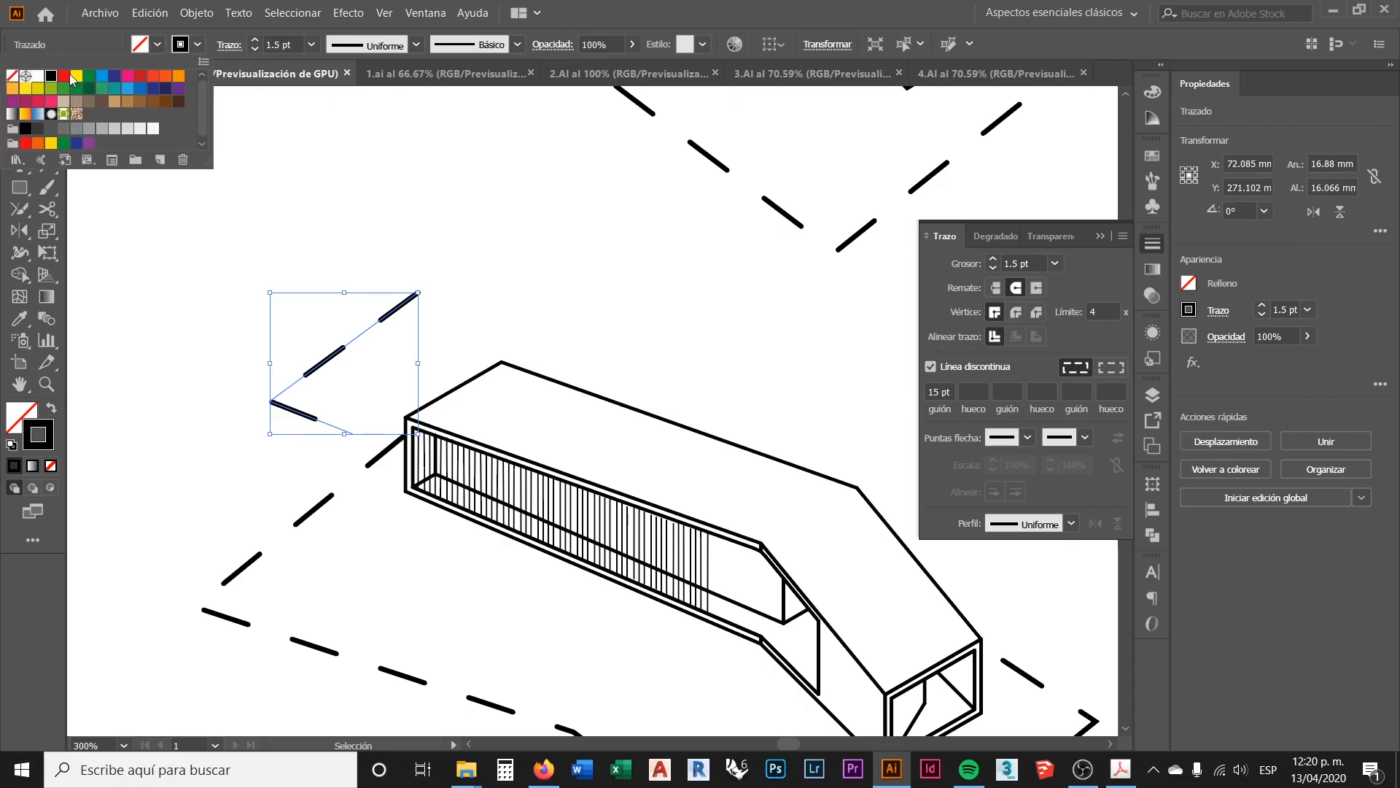
pyautogui.click(63, 75)
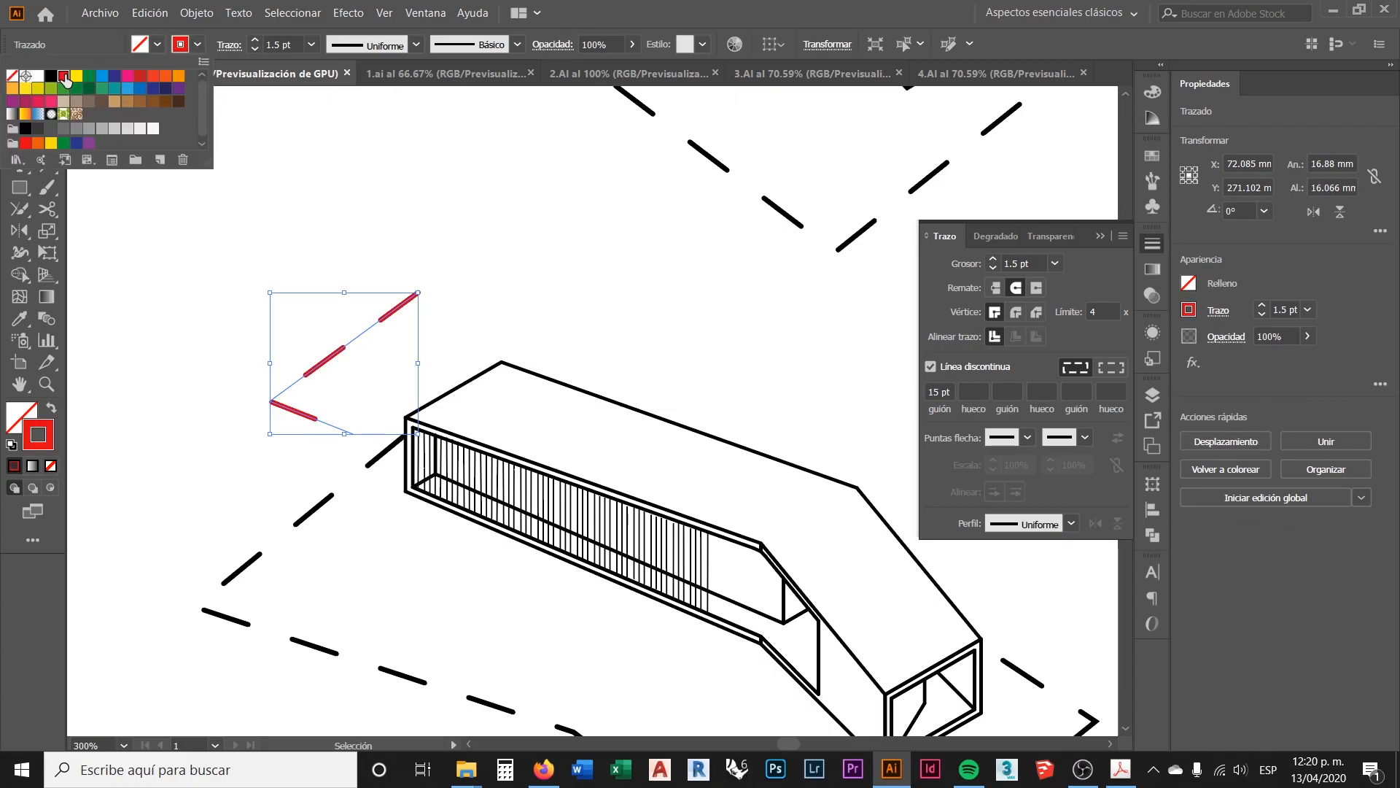
# Step: Set the angled path's stroke weight to 2 pt and turn off its dashed line
pyautogui.click(1035, 263)
pyautogui.doubleClick(1039, 263)
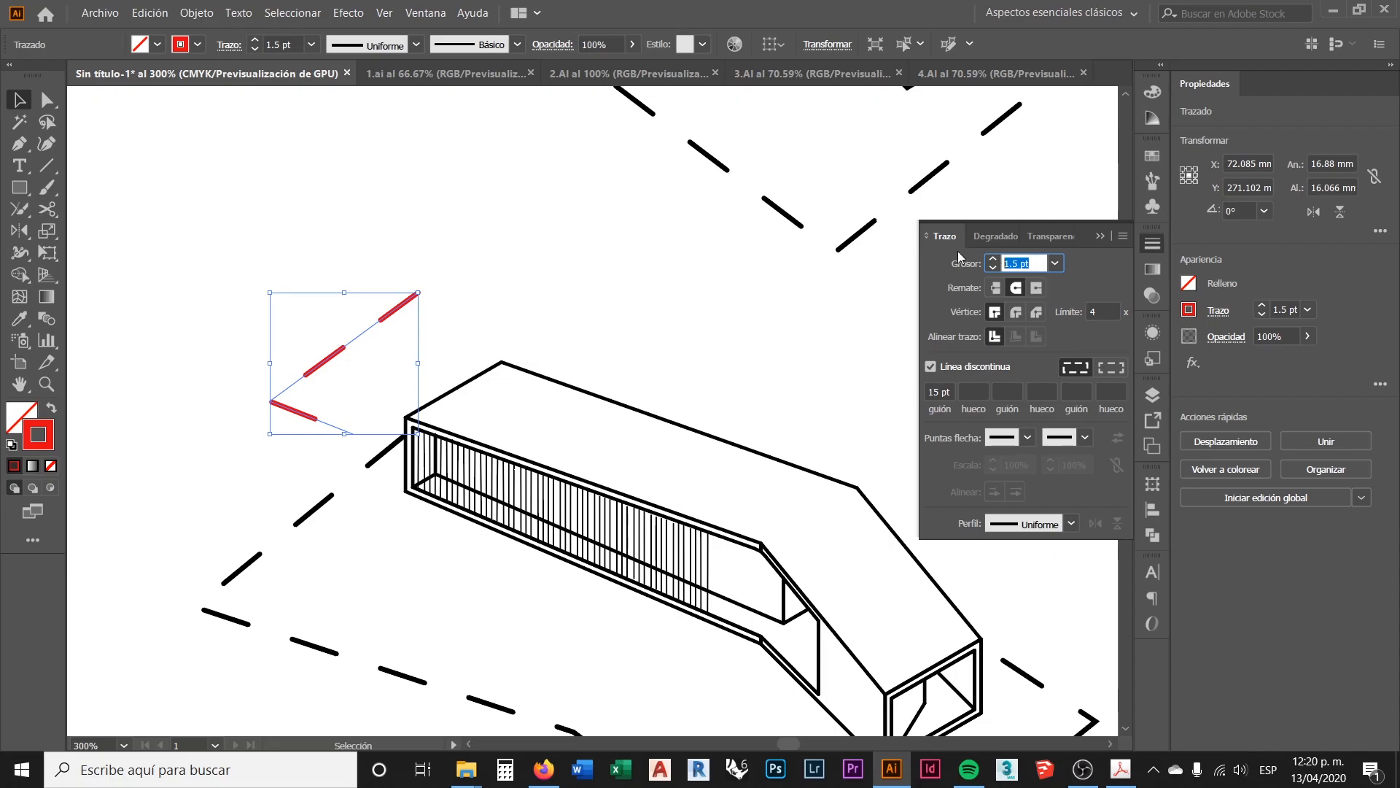
pyautogui.write('2')
pyautogui.press('Return')
pyautogui.click(520, 263)
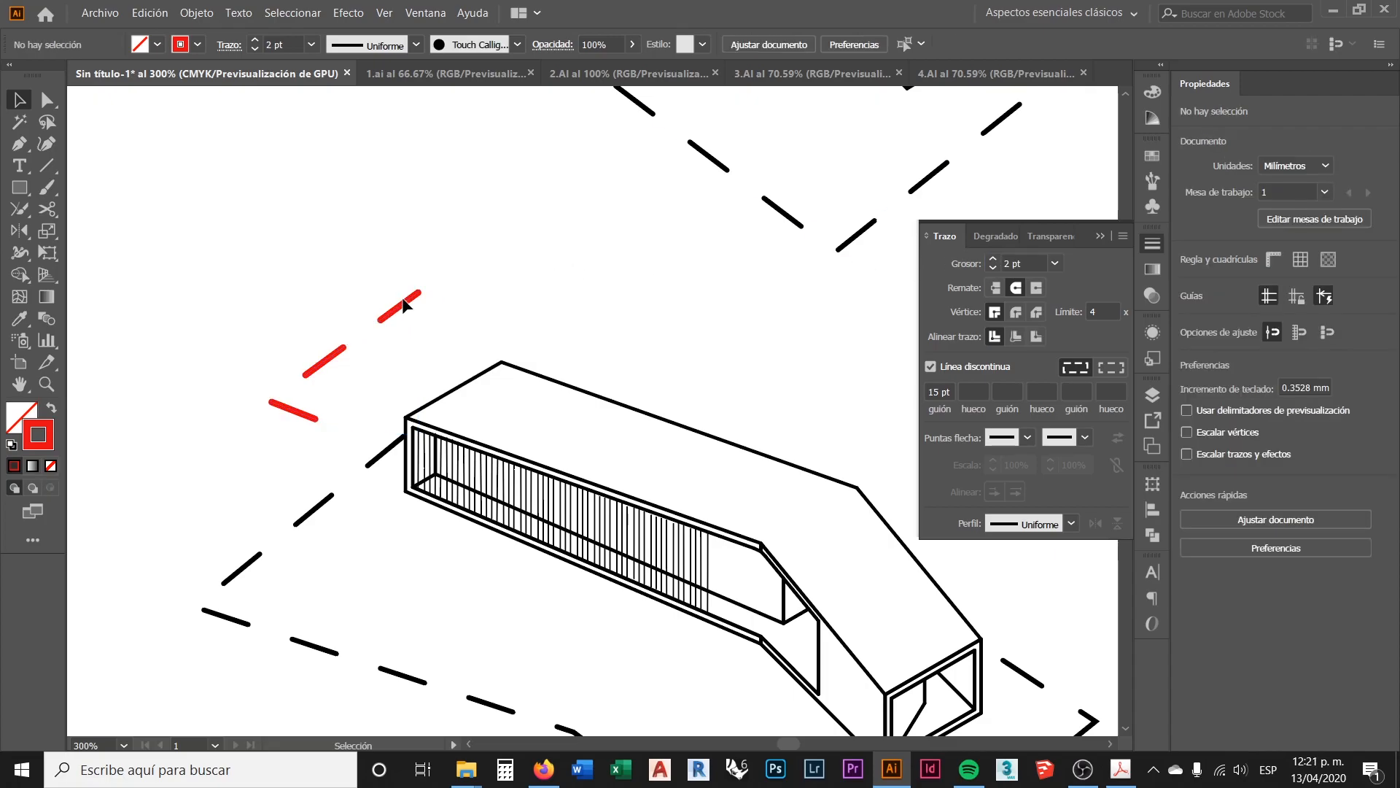
pyautogui.click(400, 306)
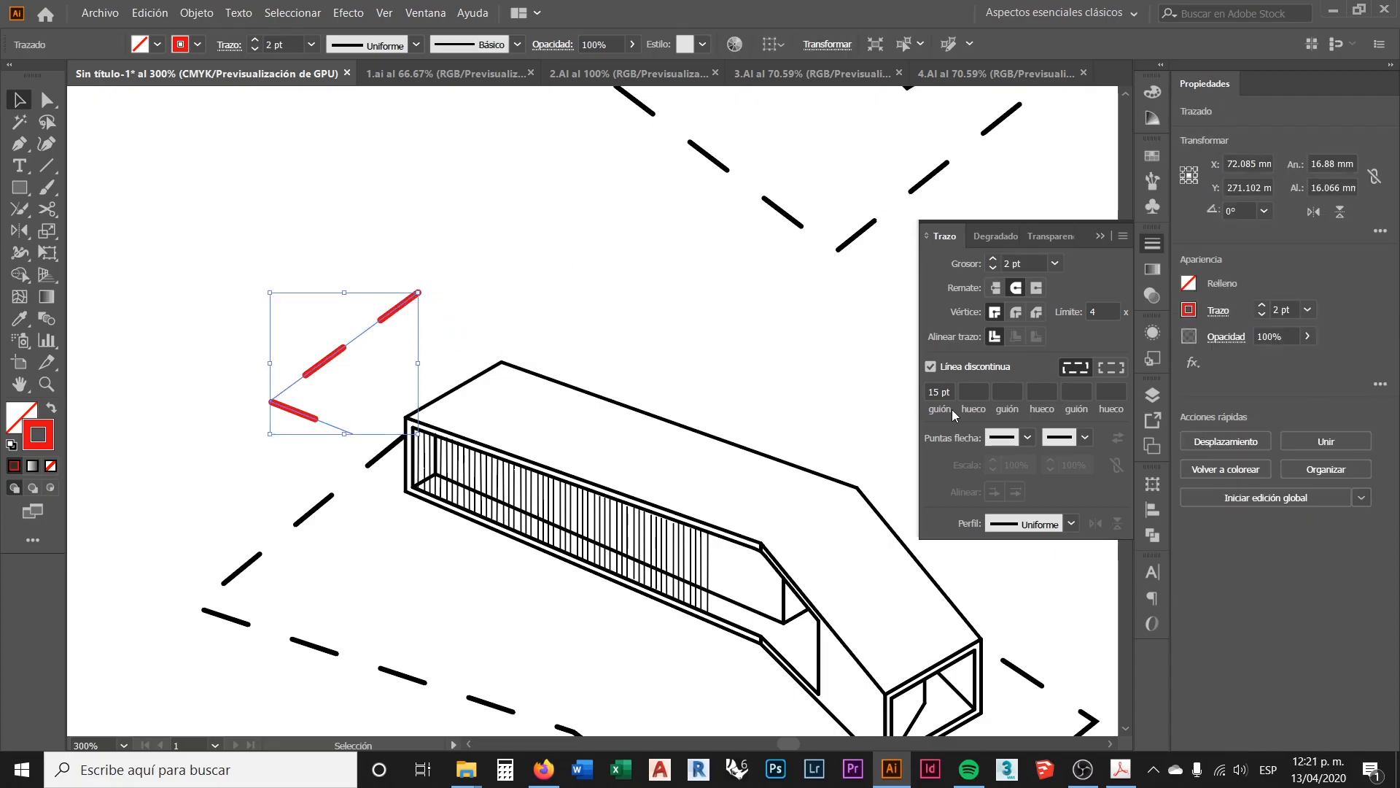
pyautogui.click(930, 367)
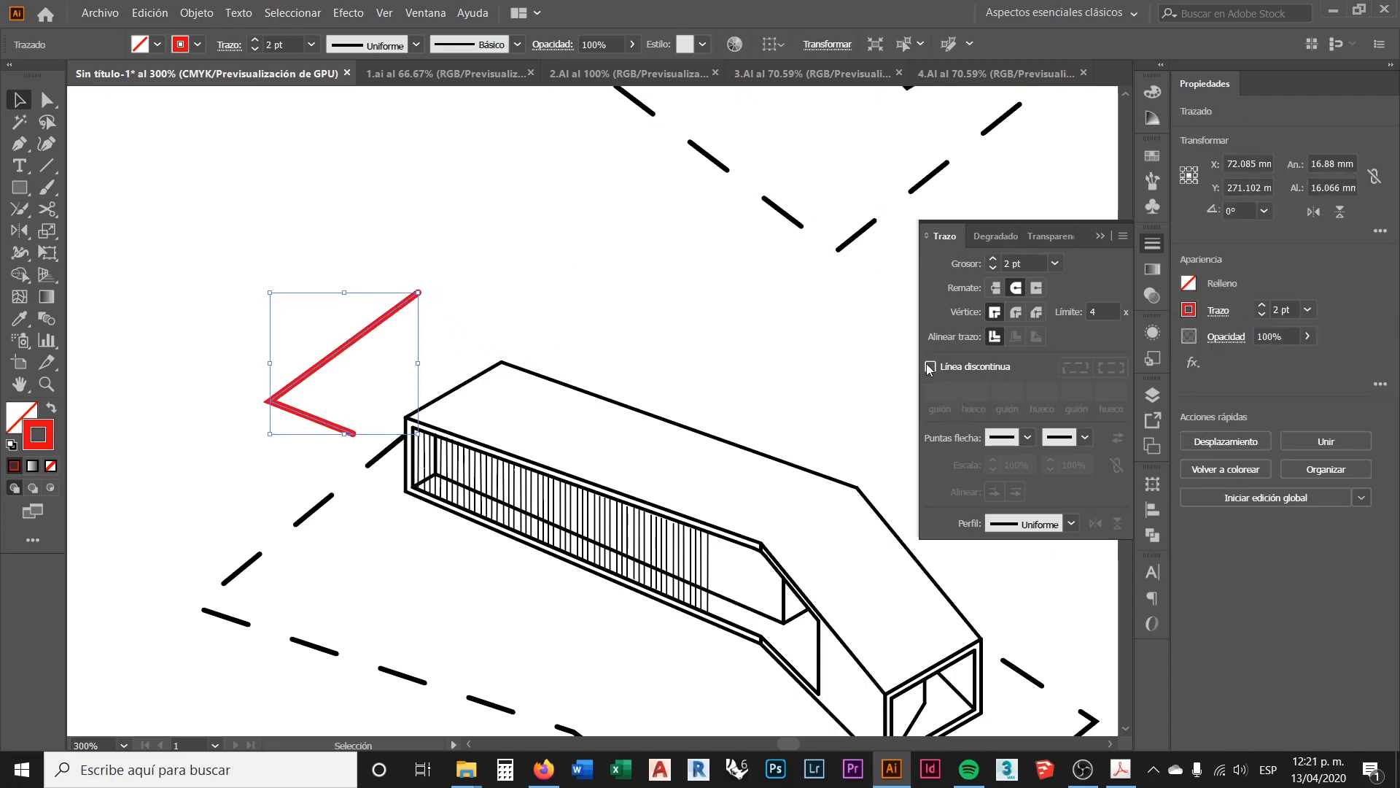
# Step: Examine the existing red arrows around the upper volumes and compare them with the new angled path
pyautogui.click(1027, 437)
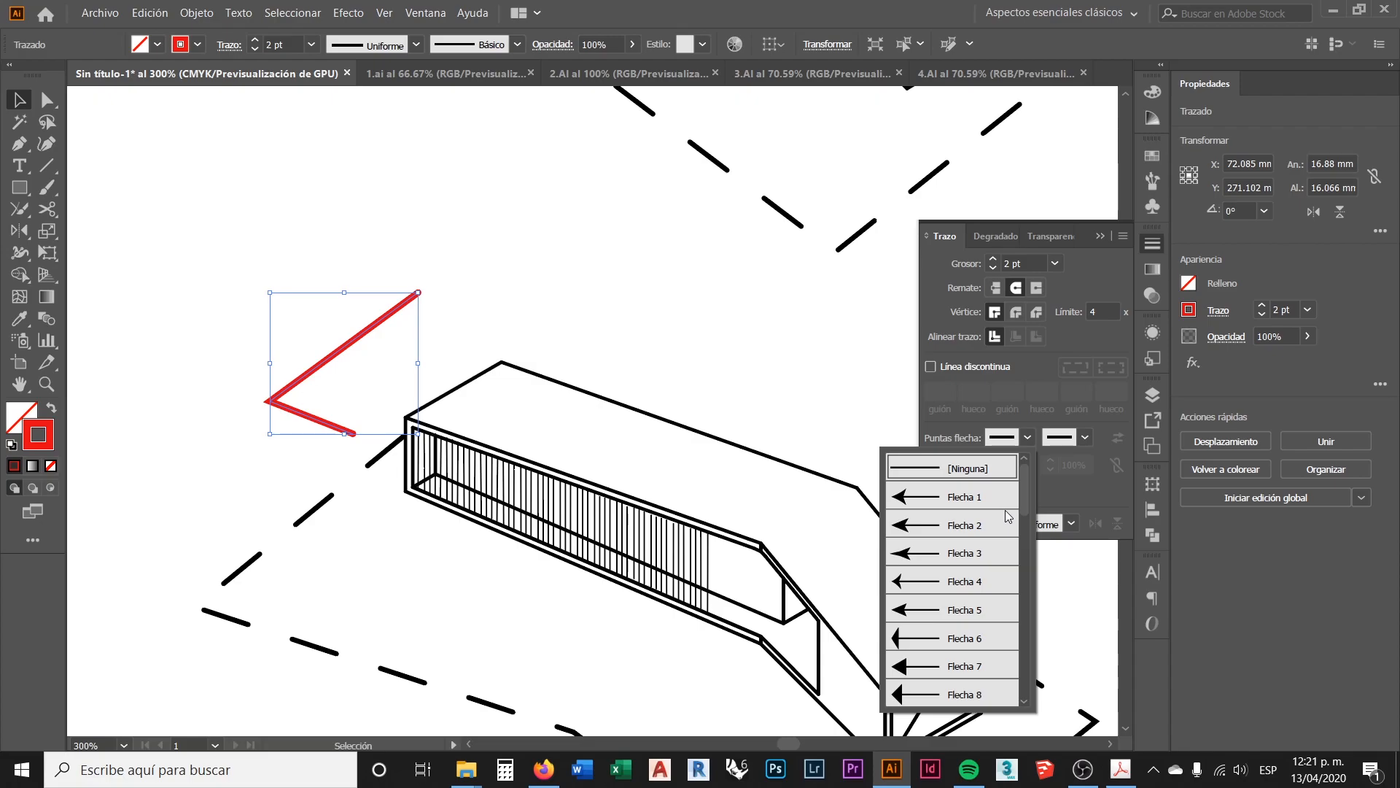
pyautogui.click(18, 98)
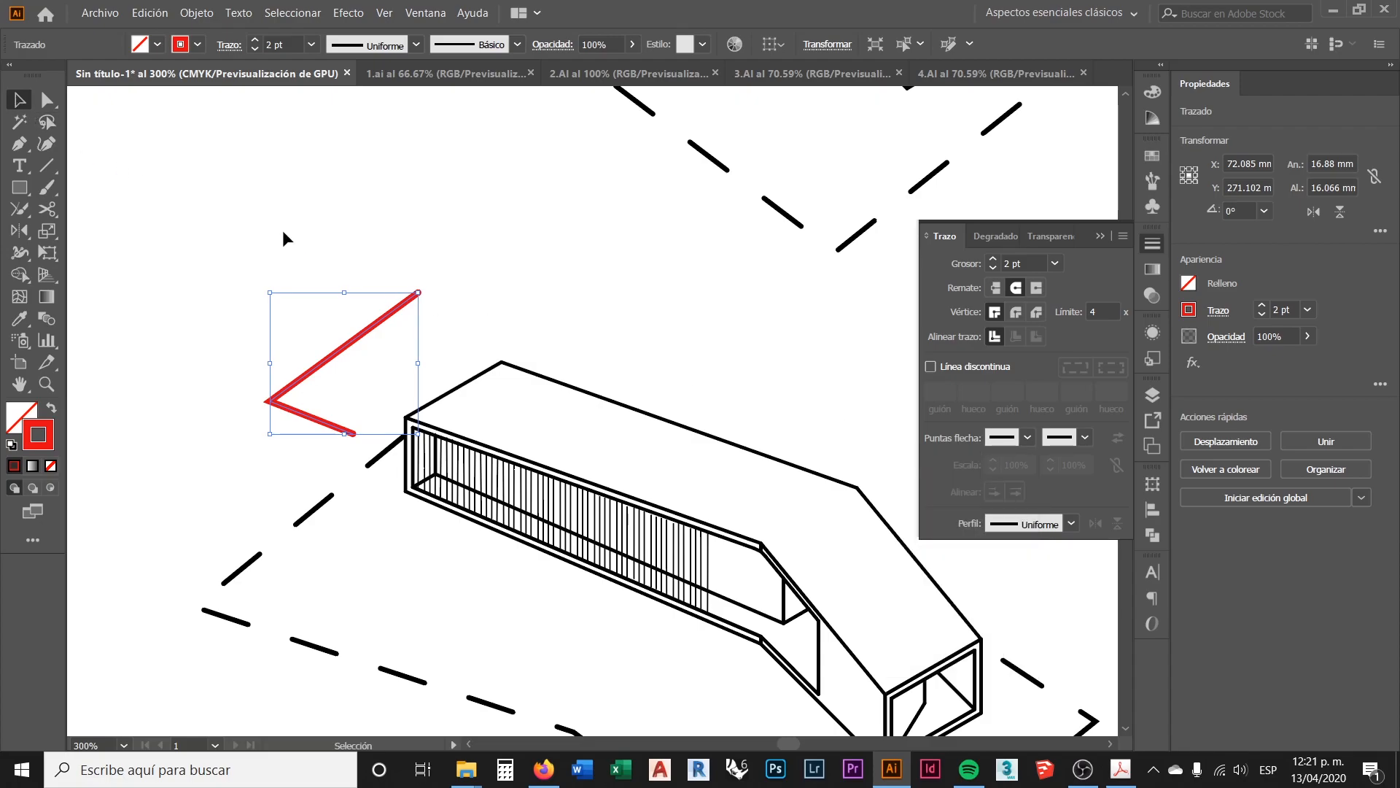
pyautogui.click(286, 237)
pyautogui.scroll(-3, 412, 445)
pyautogui.scroll(2, 487, 439)
pyautogui.scroll(1, 604, 358)
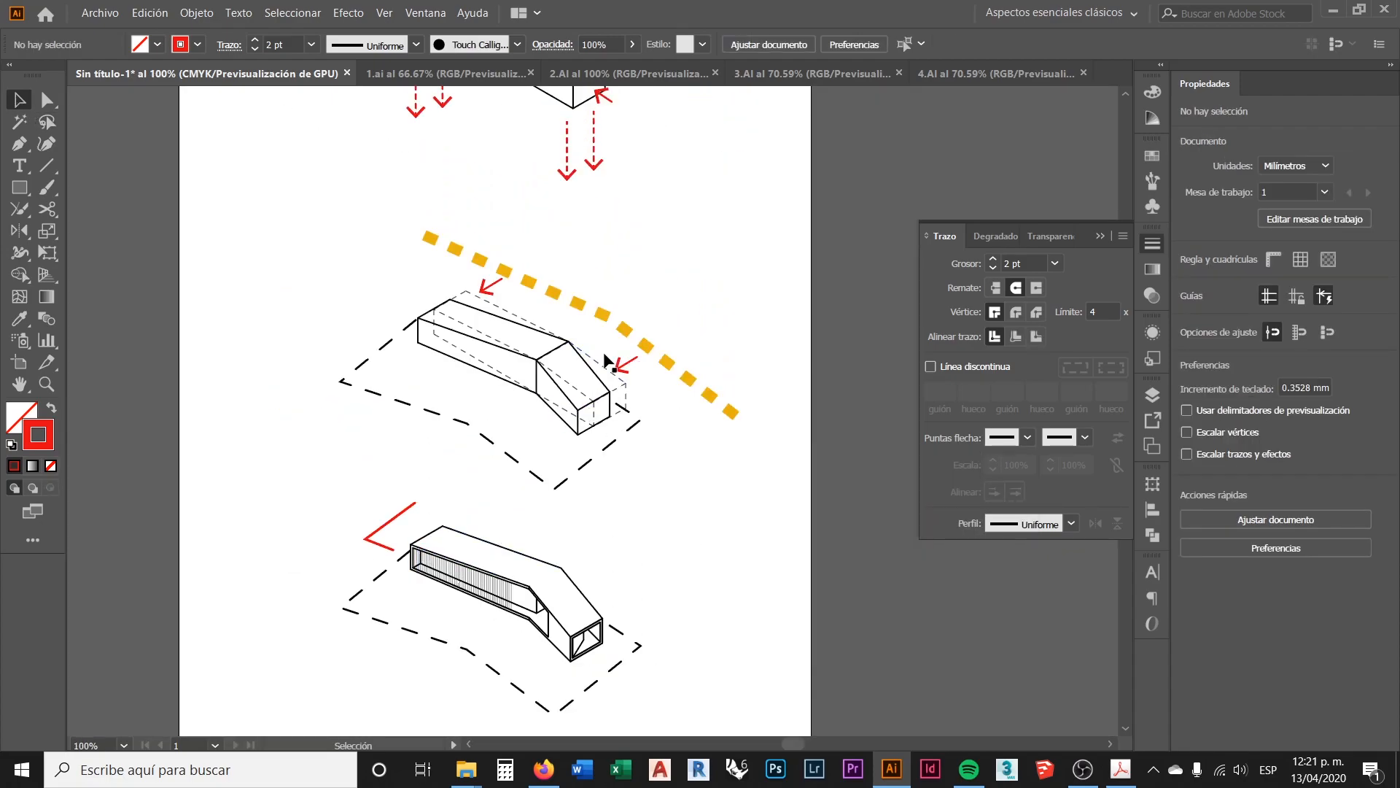
pyautogui.scroll(3, 636, 365)
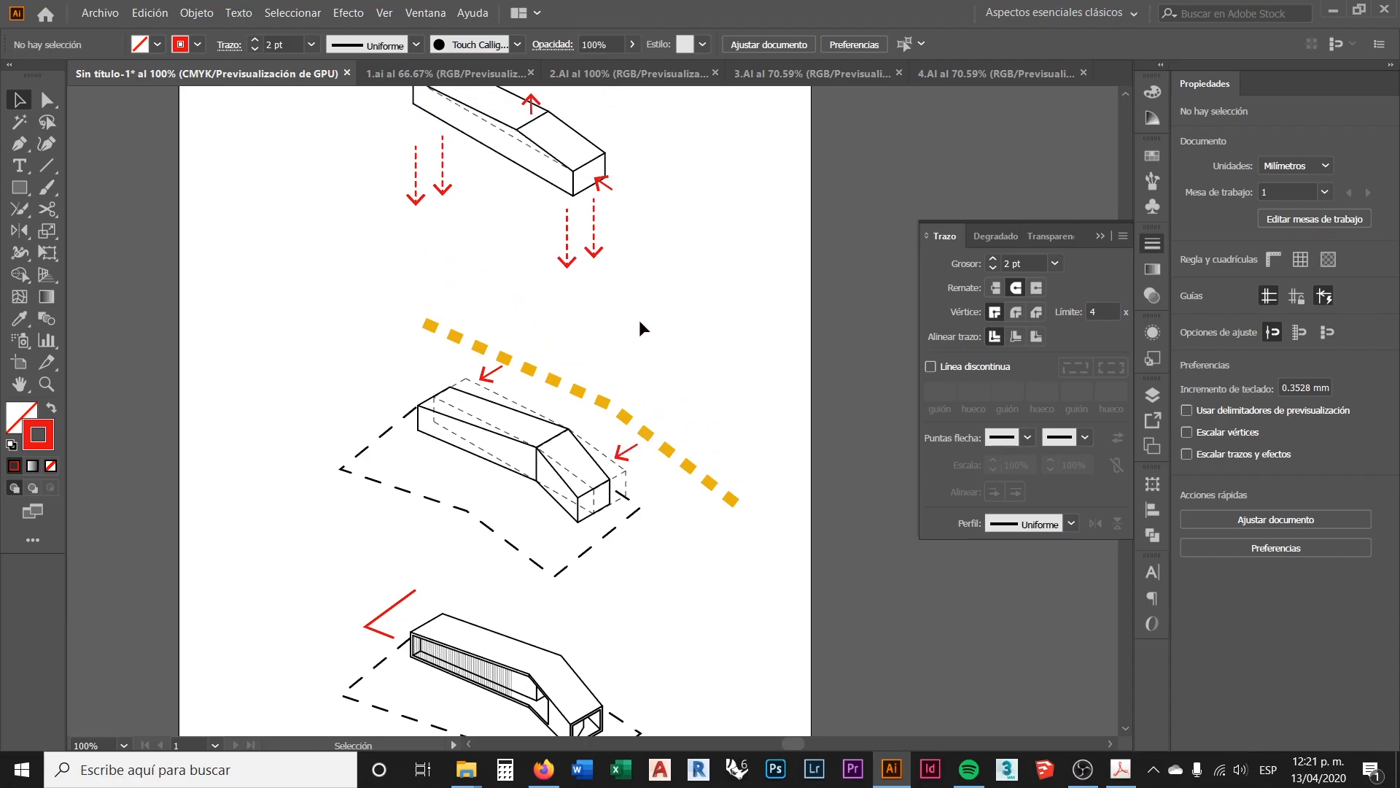
pyautogui.scroll(3, 622, 359)
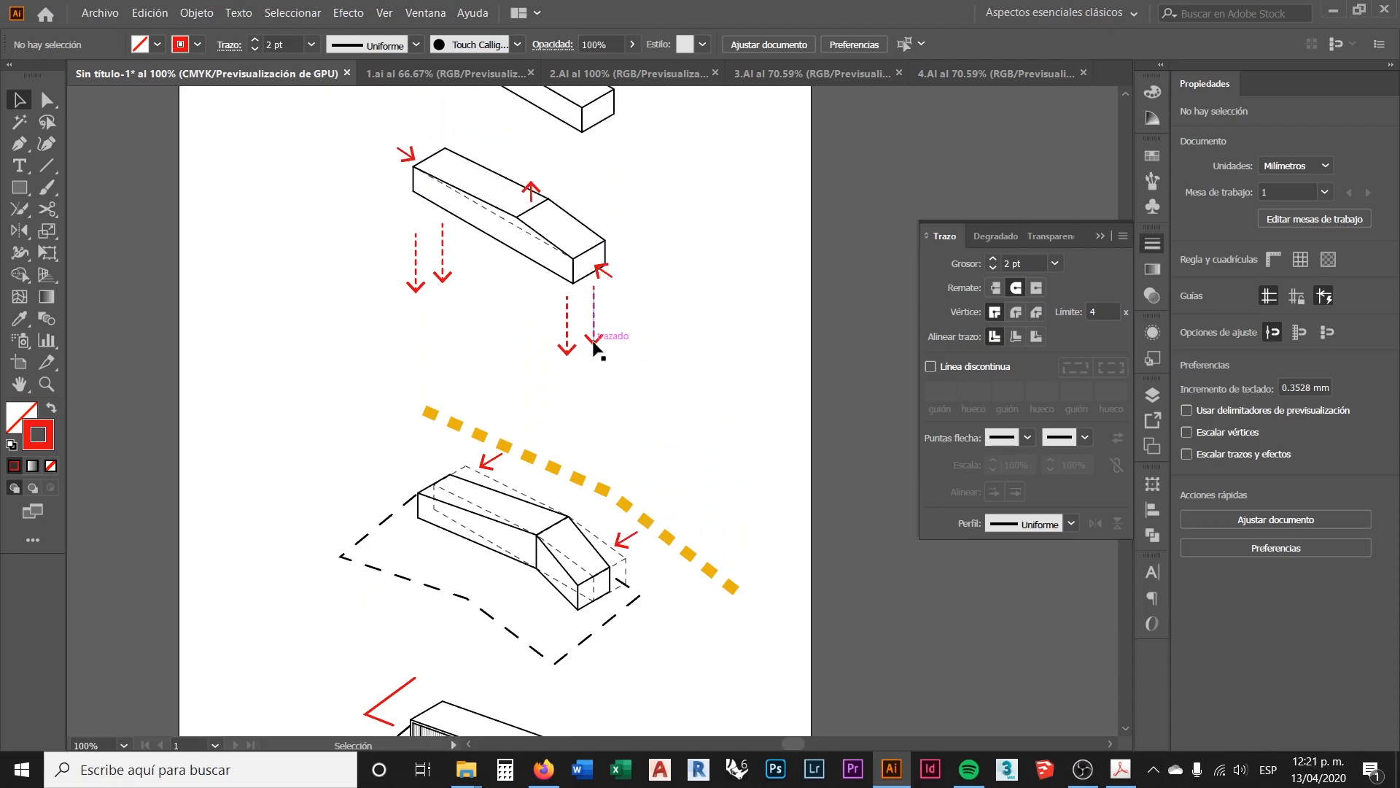
pyautogui.scroll(-5, 594, 353)
pyautogui.scroll(-2, 602, 371)
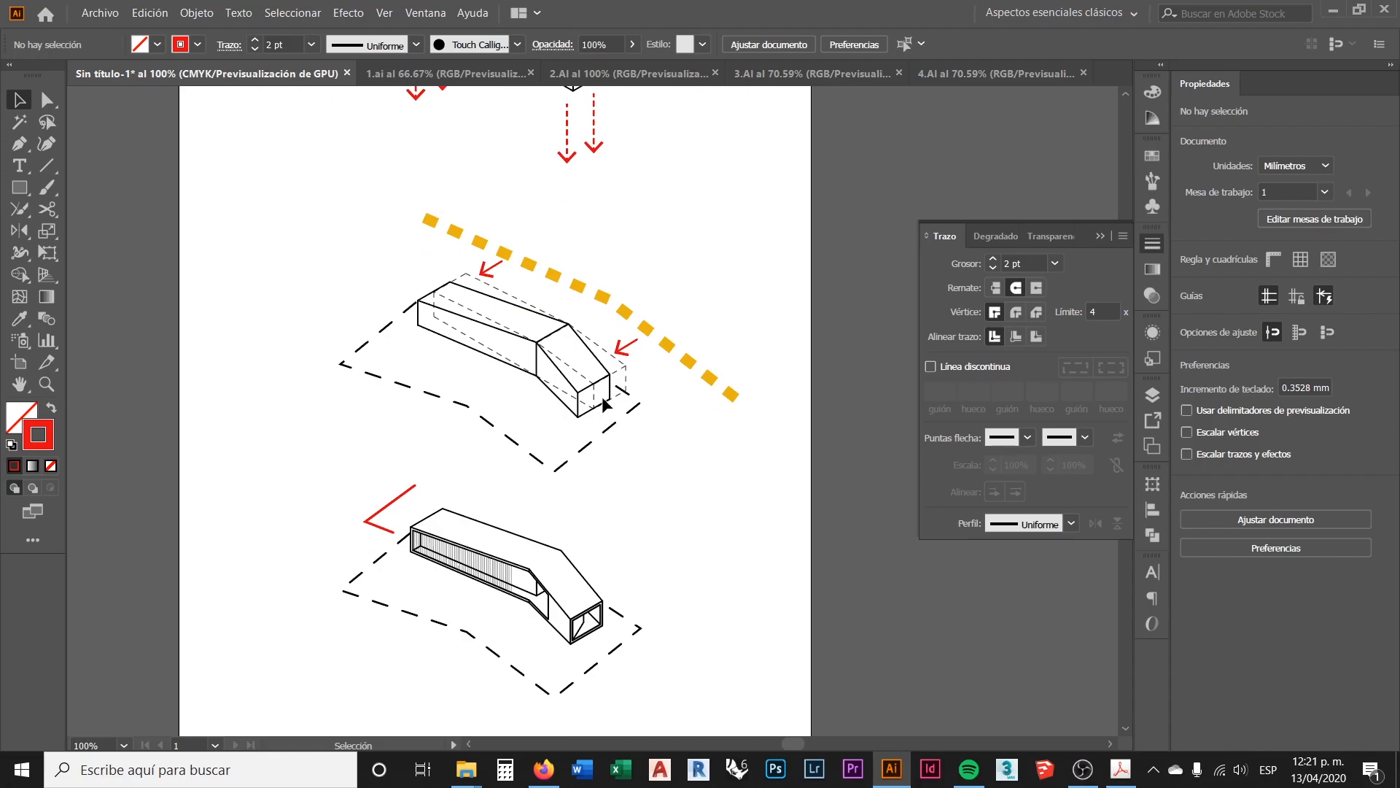
pyautogui.scroll(2, 612, 359)
pyautogui.scroll(-2, 688, 352)
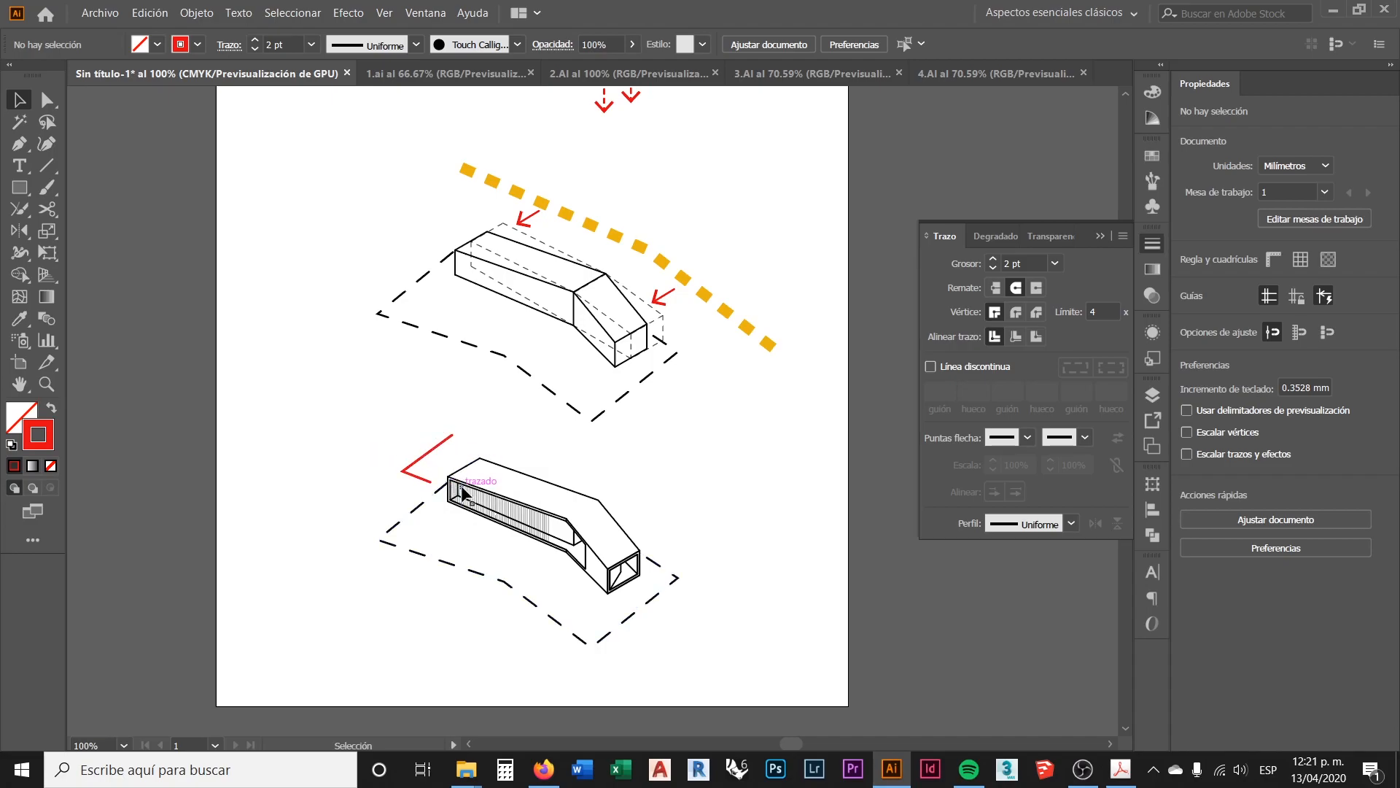
pyautogui.scroll(1, 496, 501)
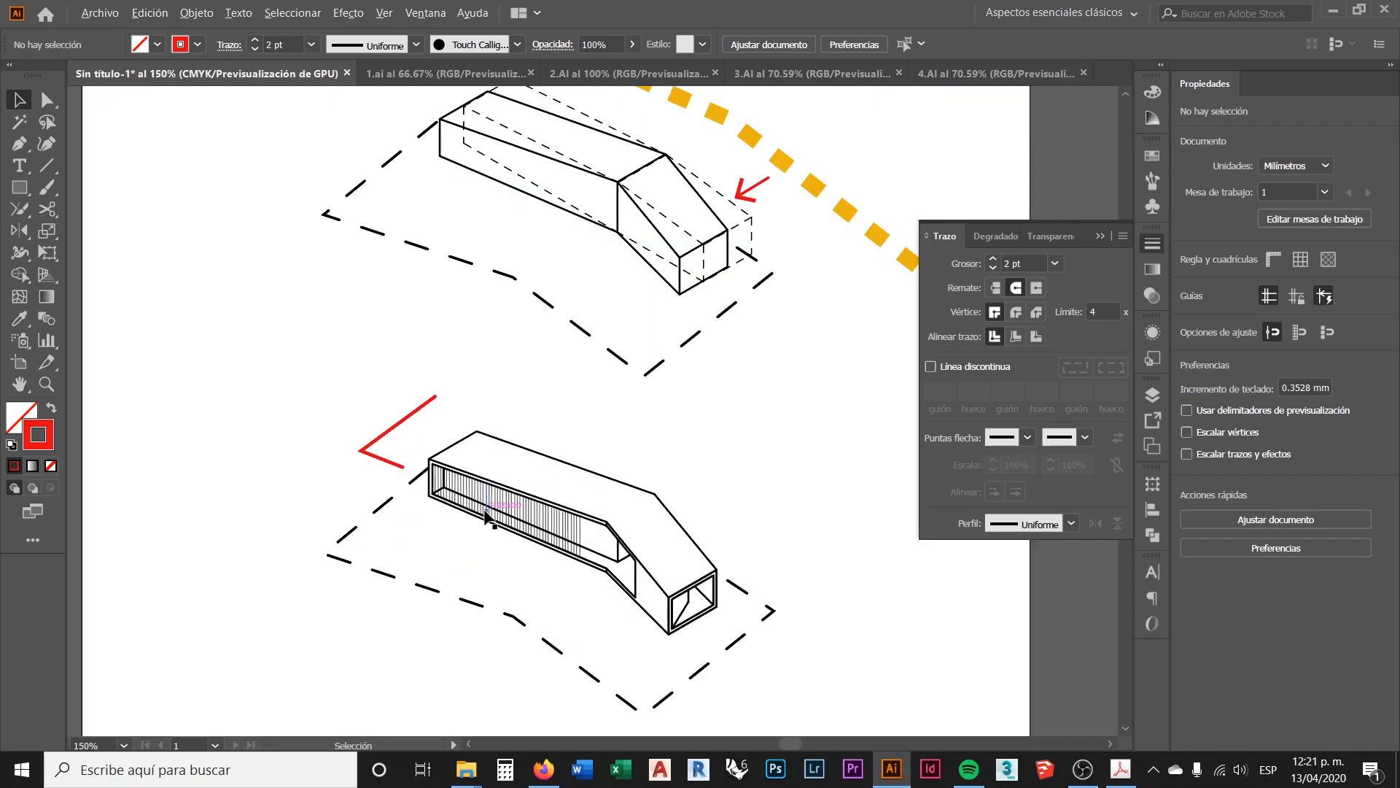
# Step: Add a Flecha 7 arrowhead to the angled red path and swap it to the end nearest the volume
pyautogui.click(384, 438)
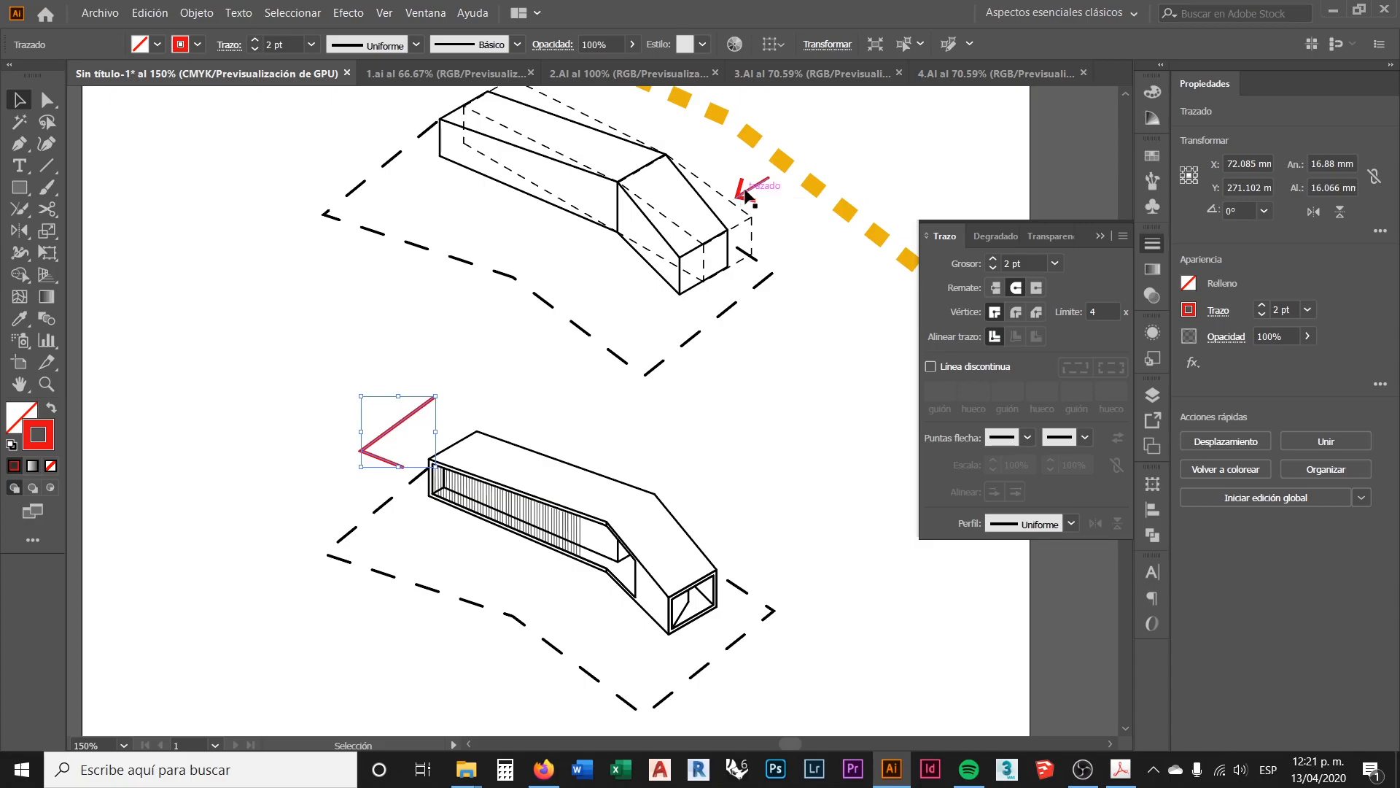
pyautogui.scroll(1, 751, 219)
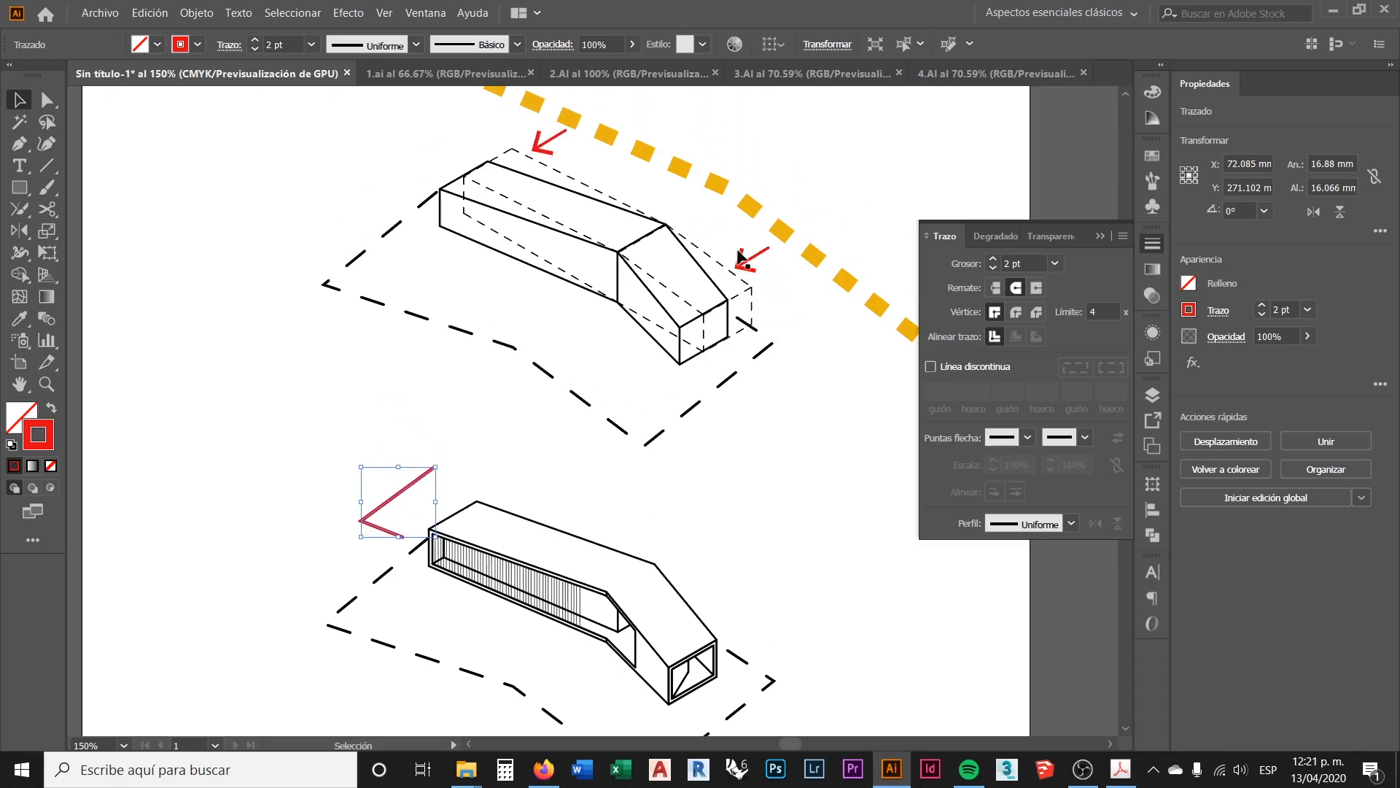
pyautogui.scroll(-3, 716, 405)
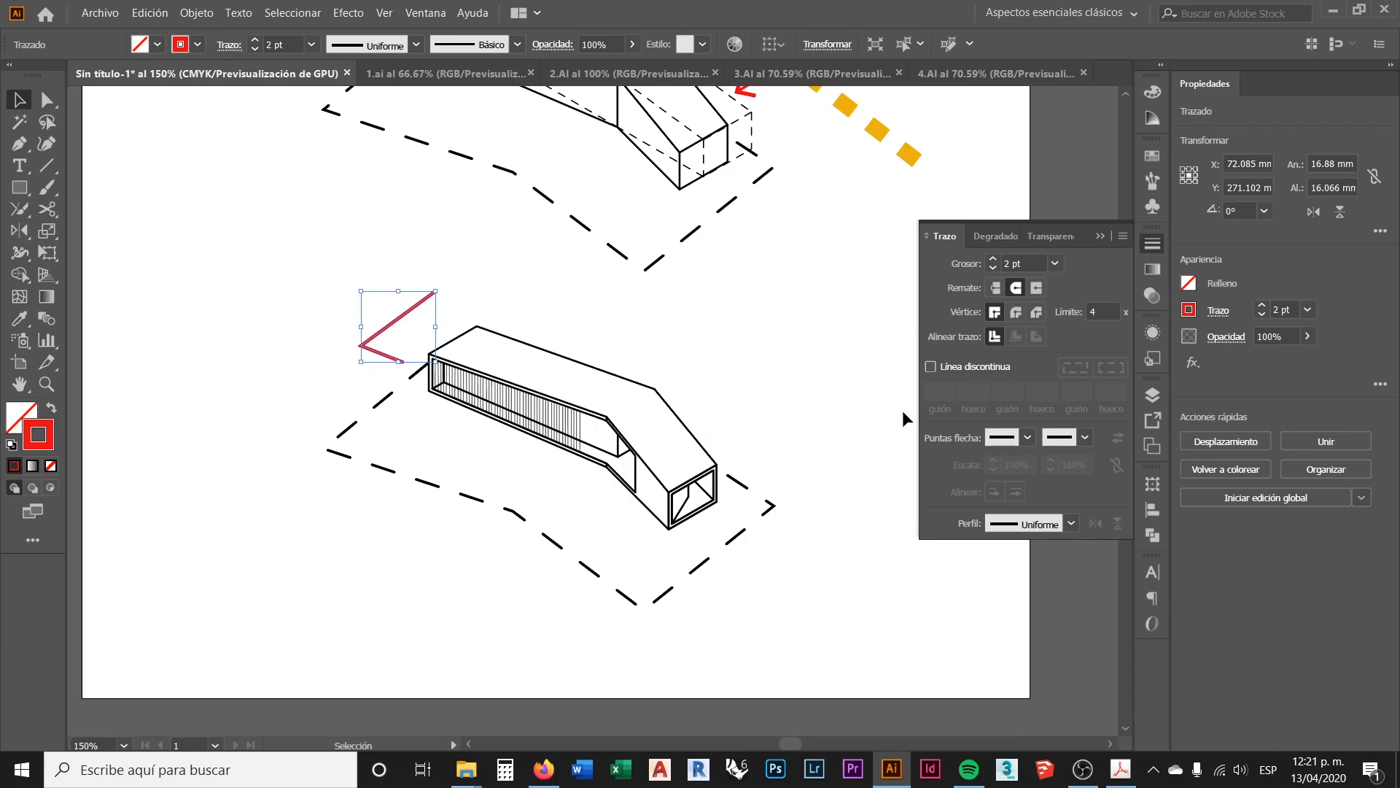
pyautogui.click(1028, 439)
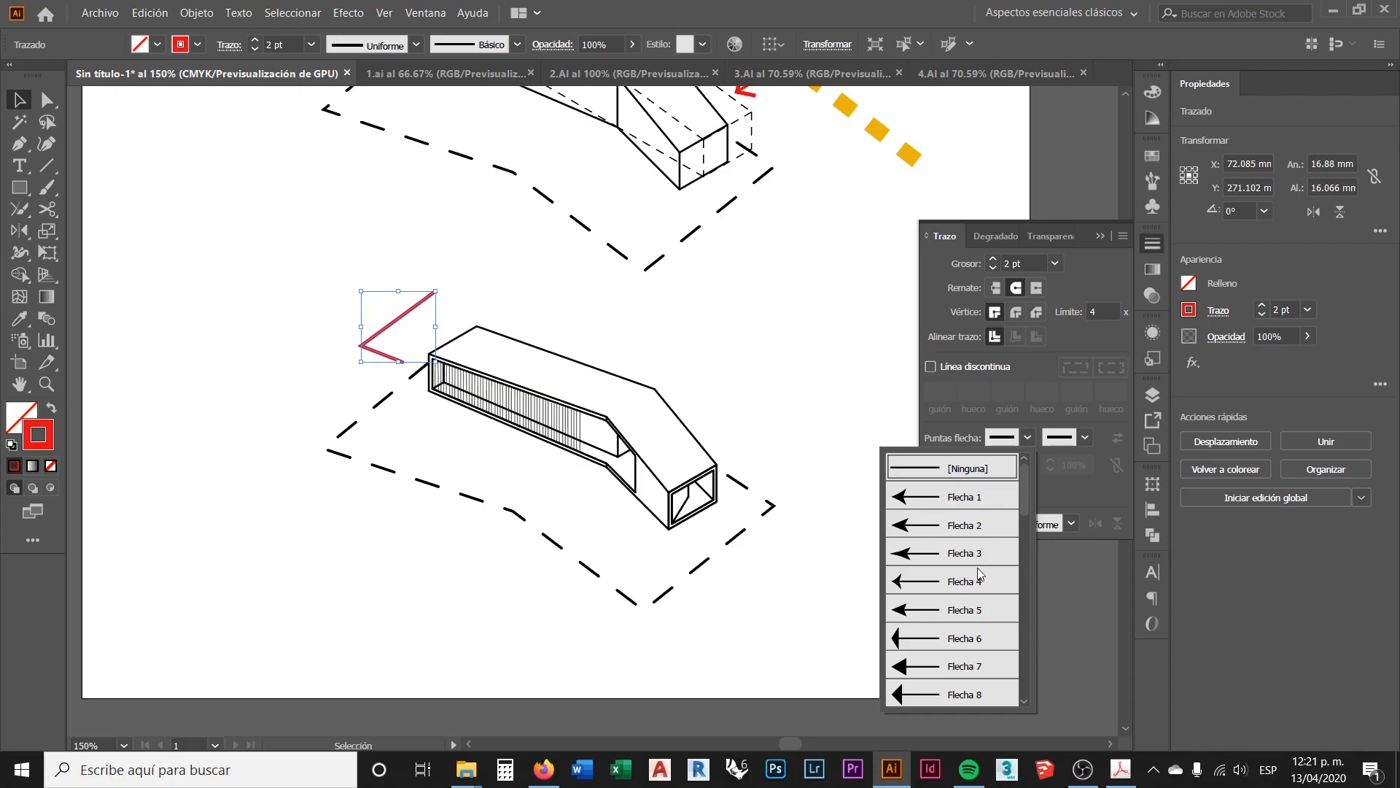
pyautogui.scroll(-1, 959, 590)
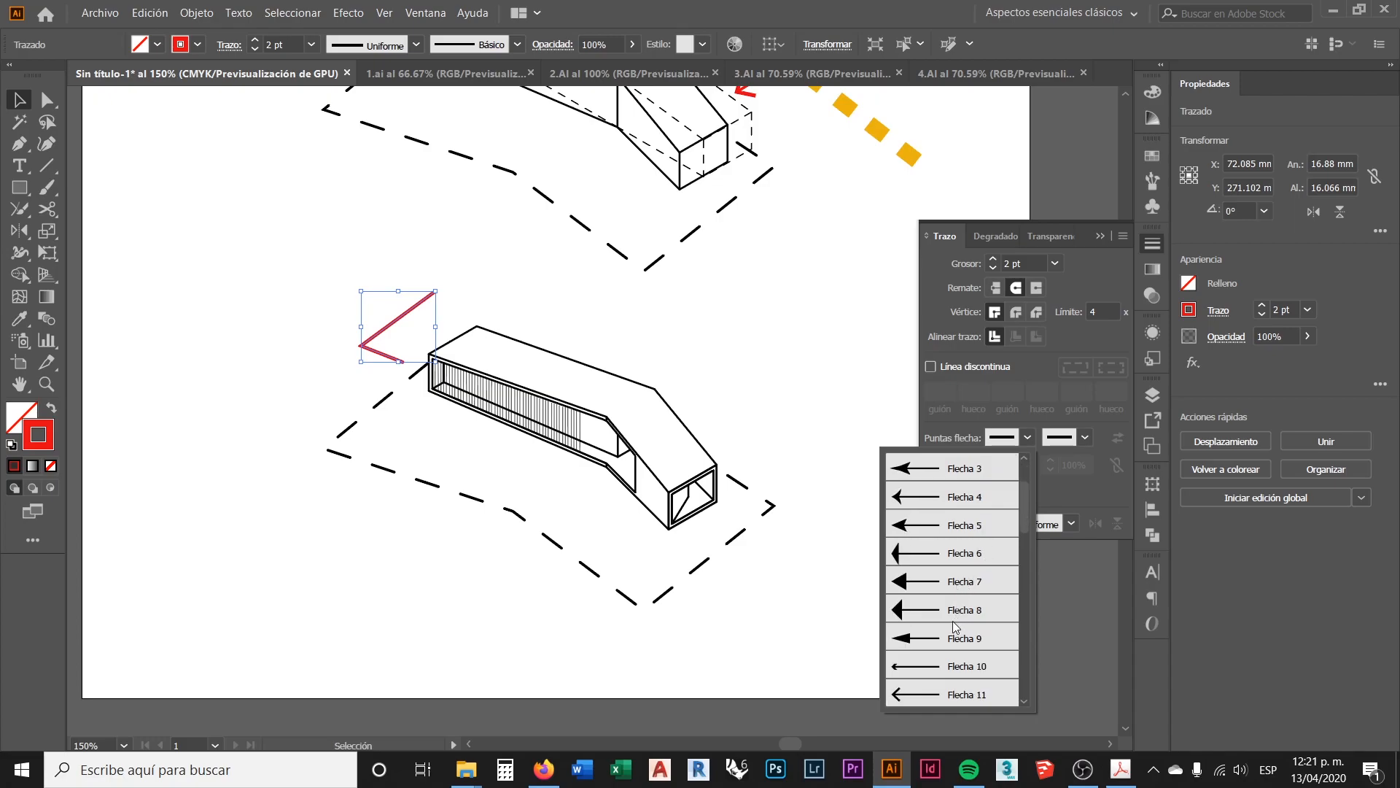
pyautogui.scroll(1, 949, 573)
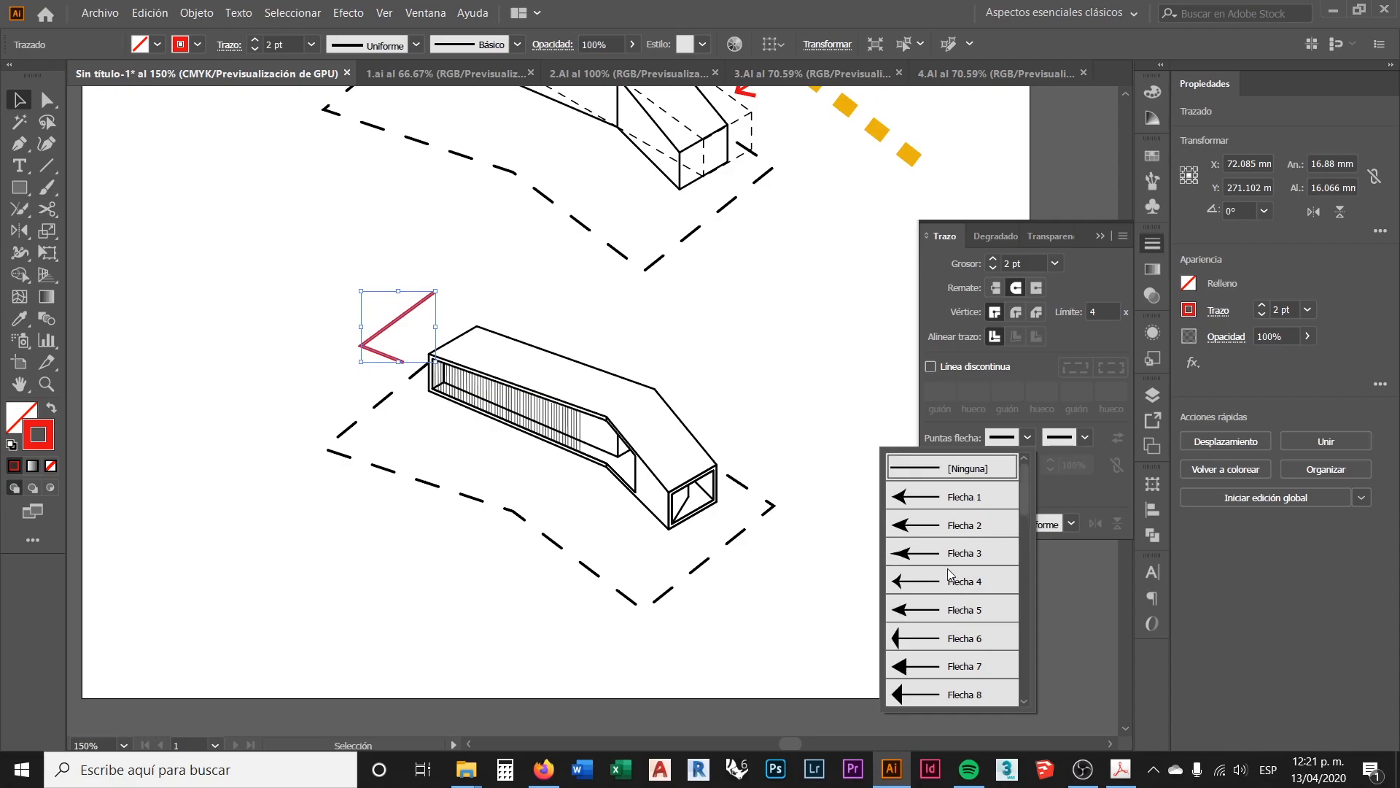
pyautogui.scroll(-1, 942, 572)
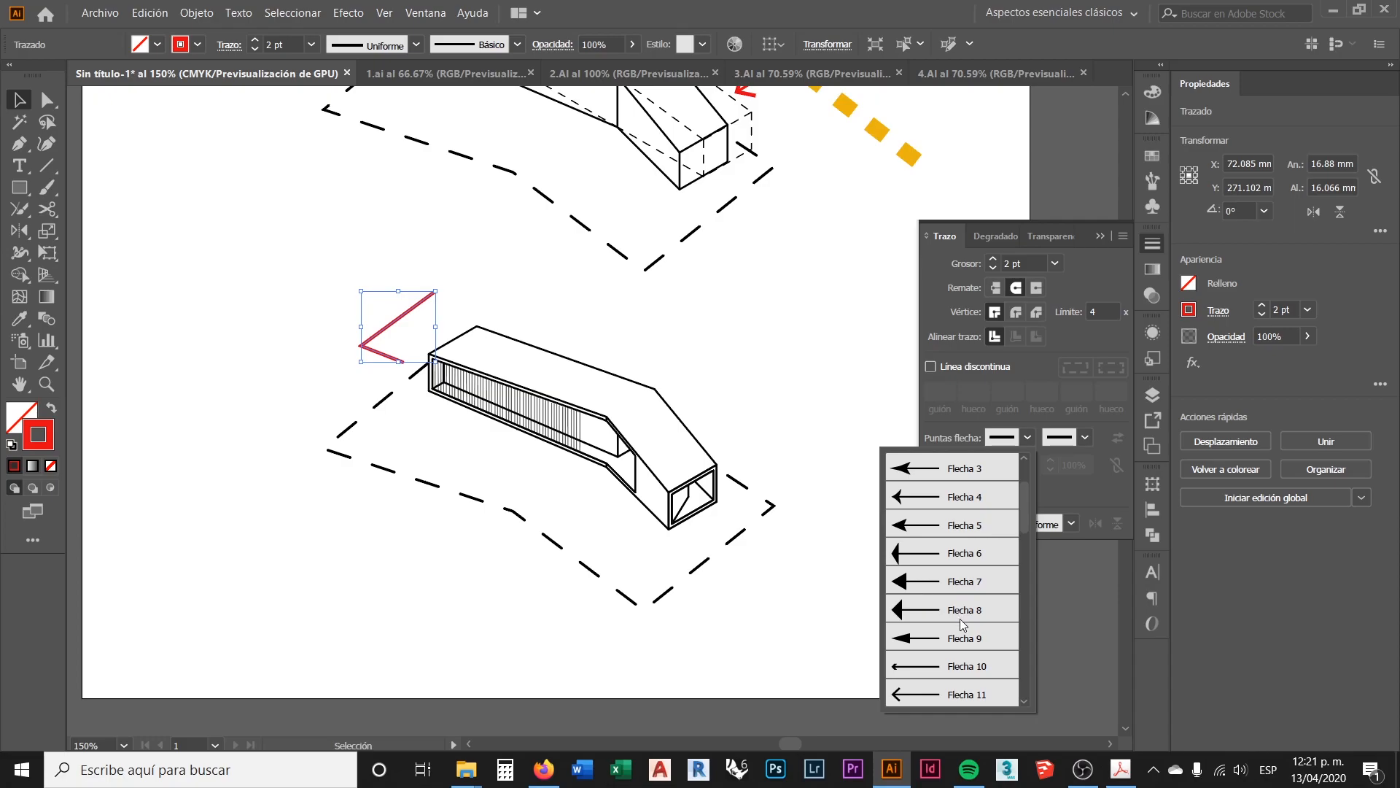
pyautogui.click(962, 581)
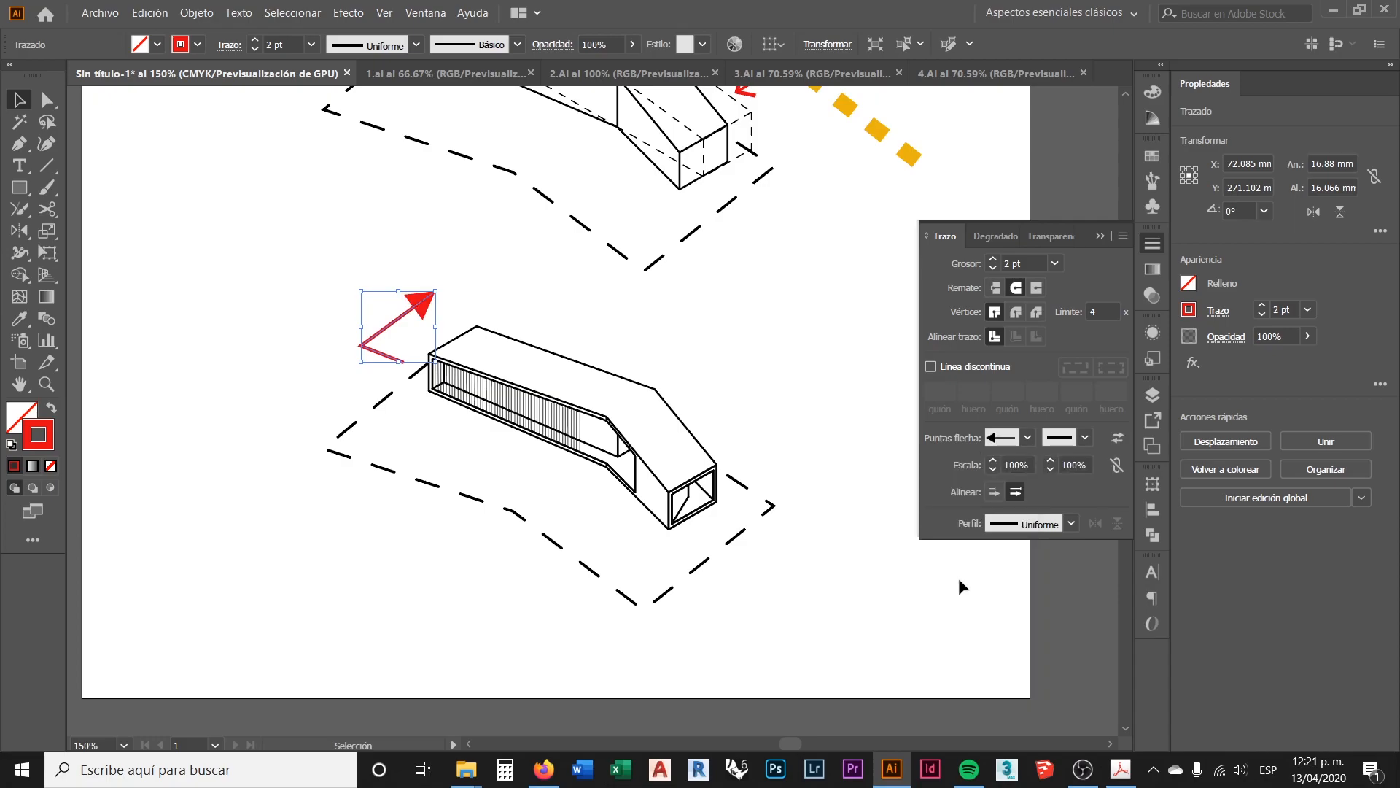
pyautogui.click(1119, 437)
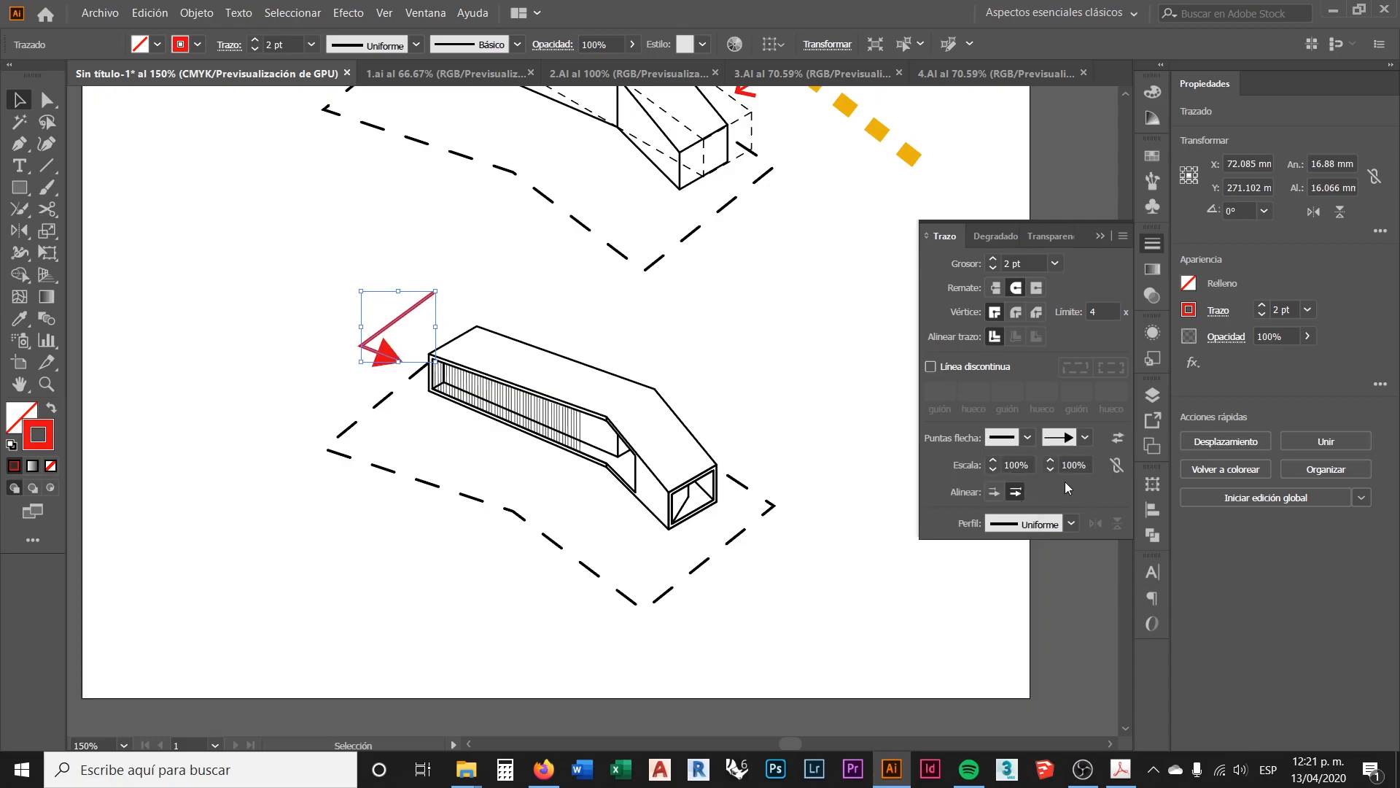
# Step: Scale the angled path's end arrowhead to 50%
pyautogui.click(1086, 463)
pyautogui.write('50')
pyautogui.press('Return')
pyautogui.click(408, 409)
pyautogui.scroll(-1, 385, 382)
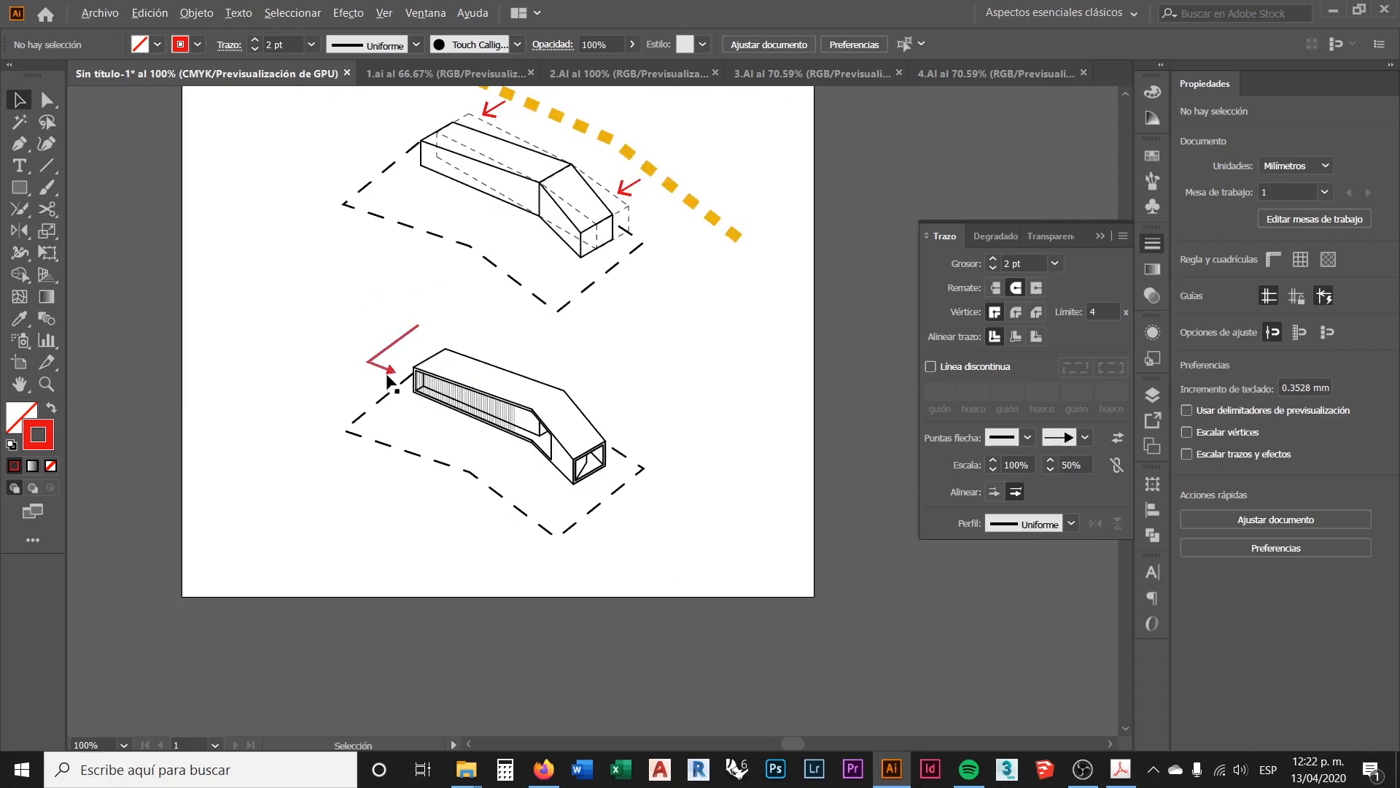
# Step: Draw a straight red line toward the lowest volume's right-hand opening, about 16.8 mm wide and 10.3 mm high
pyautogui.scroll(1, 616, 501)
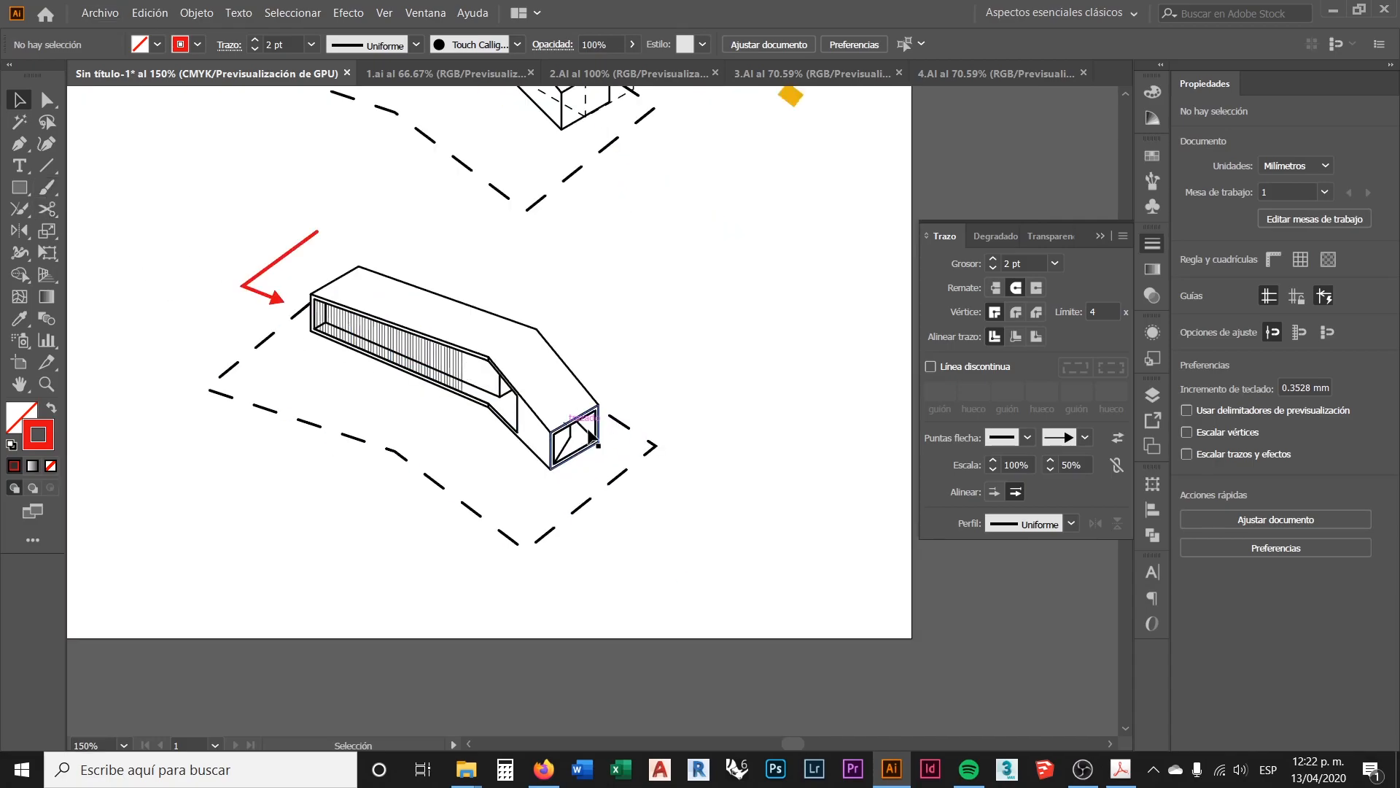
pyautogui.press('\\')
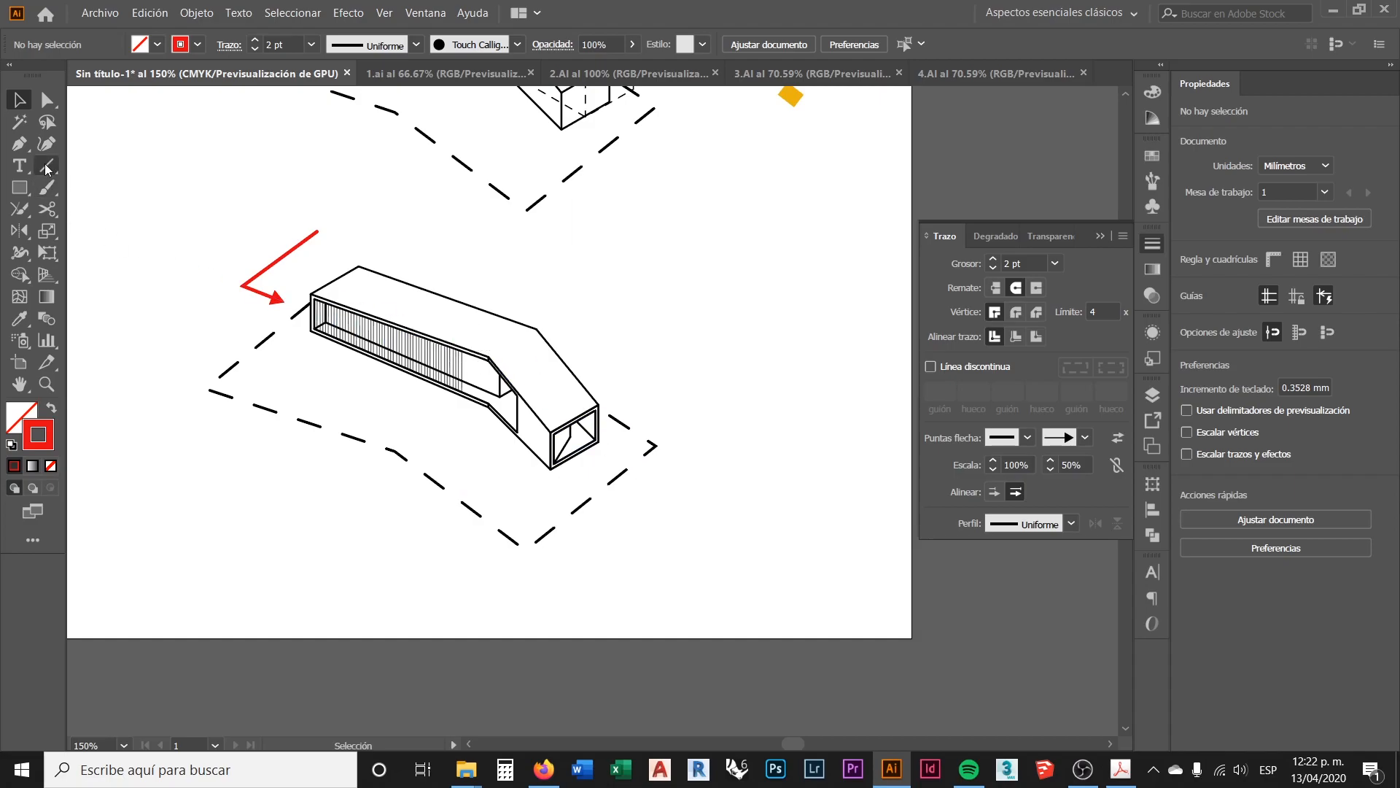
pyautogui.moveTo(677, 508); pyautogui.dragTo(603, 463)
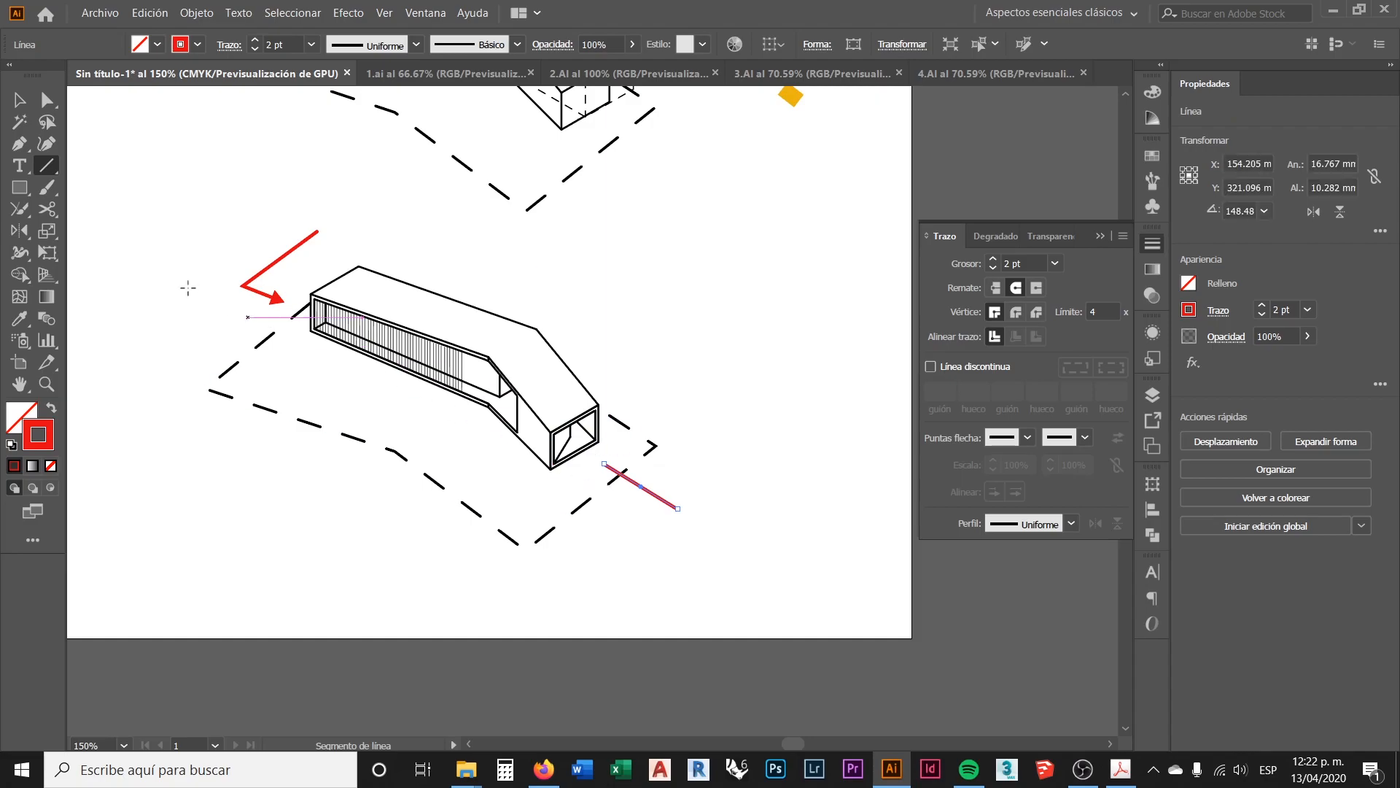
pyautogui.click(8, 106)
pyautogui.click(646, 368)
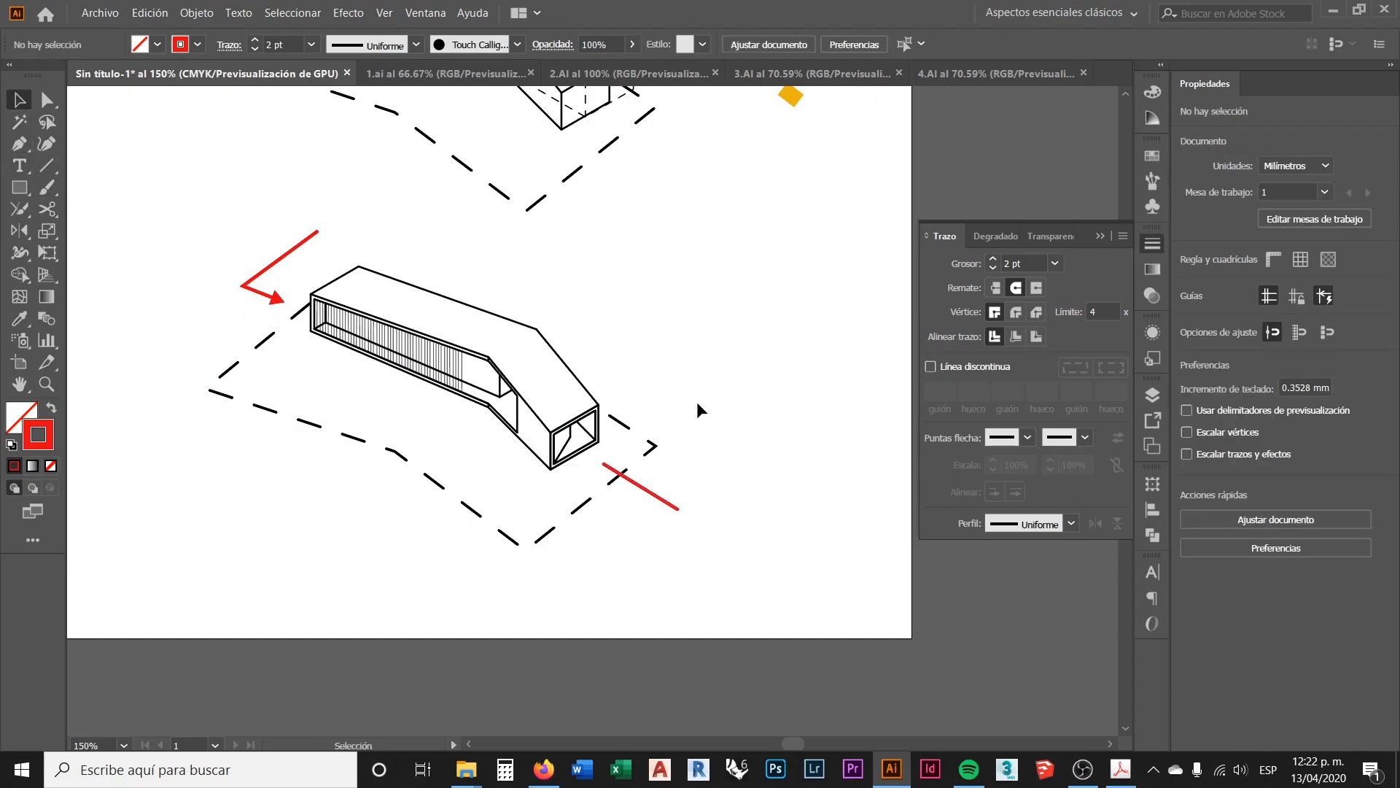
# Step: Review the two lowest volumes and the red arrow lines drawn around the last one
pyautogui.scroll(-3, 703, 483)
pyautogui.scroll(3, 694, 473)
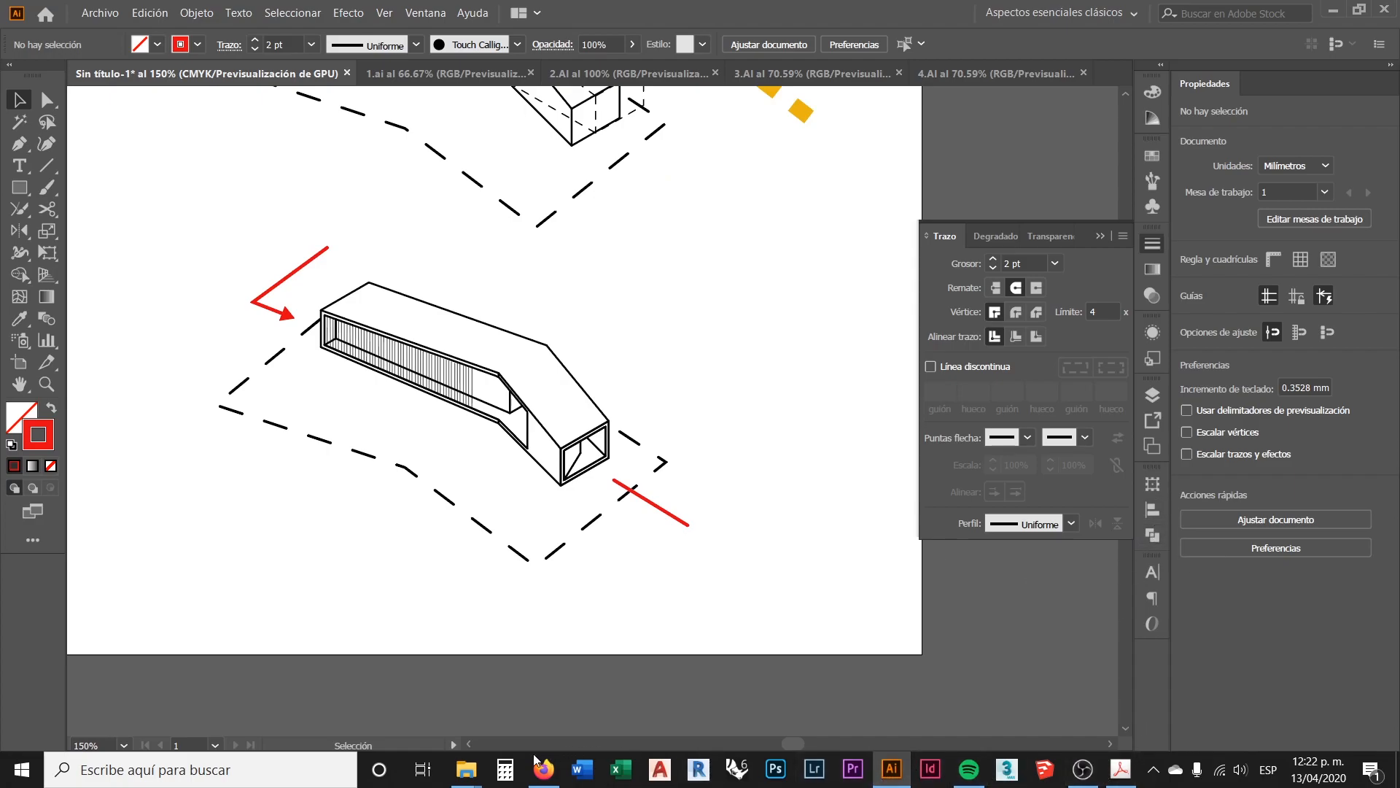
pyautogui.moveTo(536, 773)
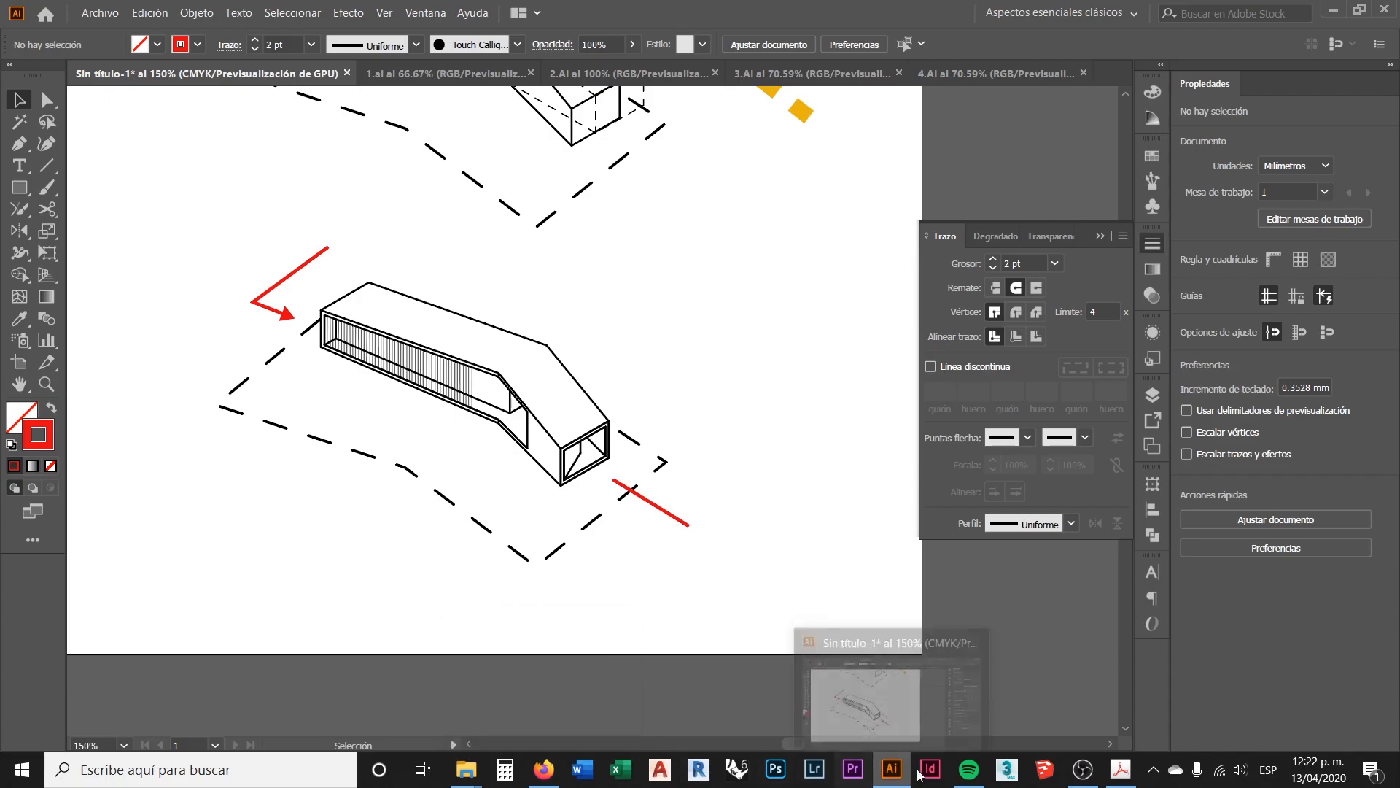
pyautogui.moveTo(1086, 773)
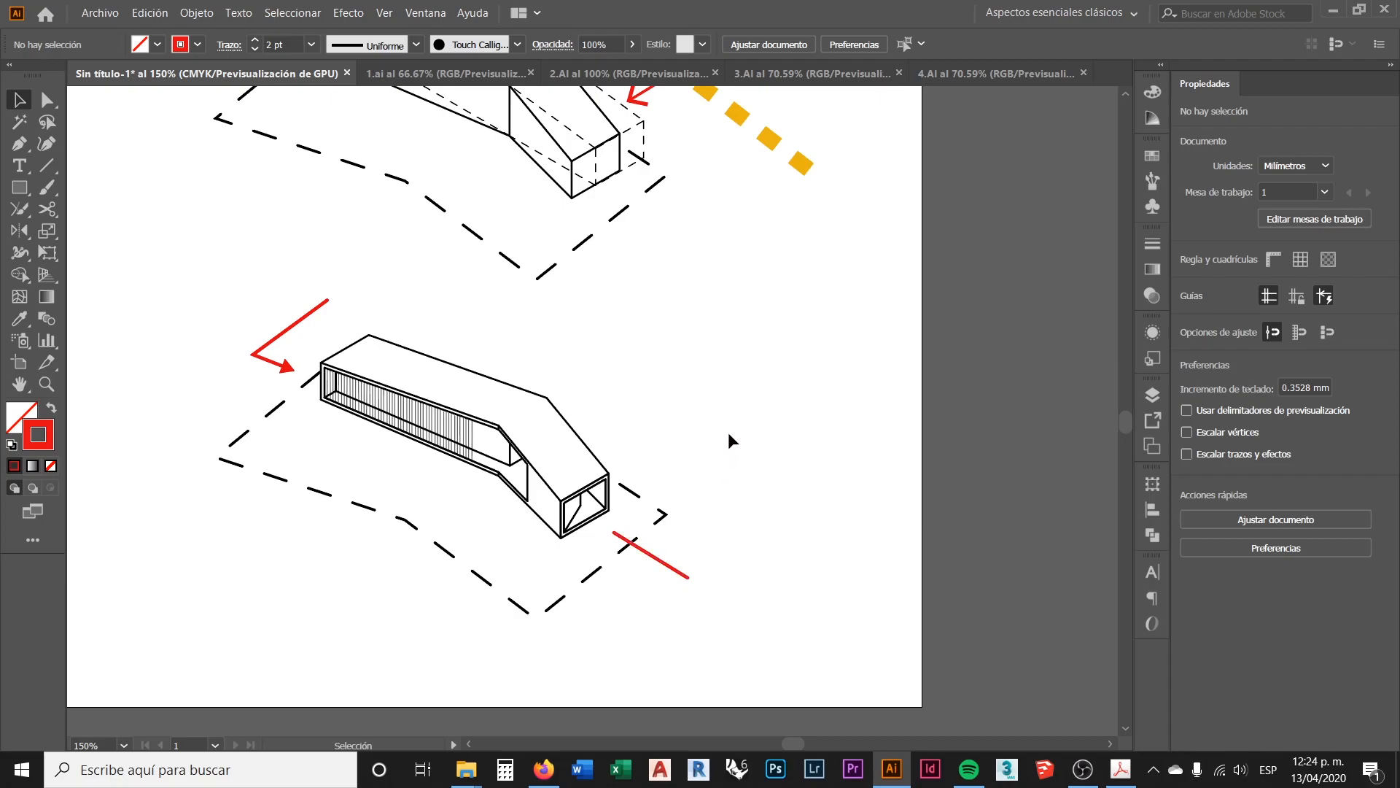
pyautogui.hotkey('ctrl', '-')
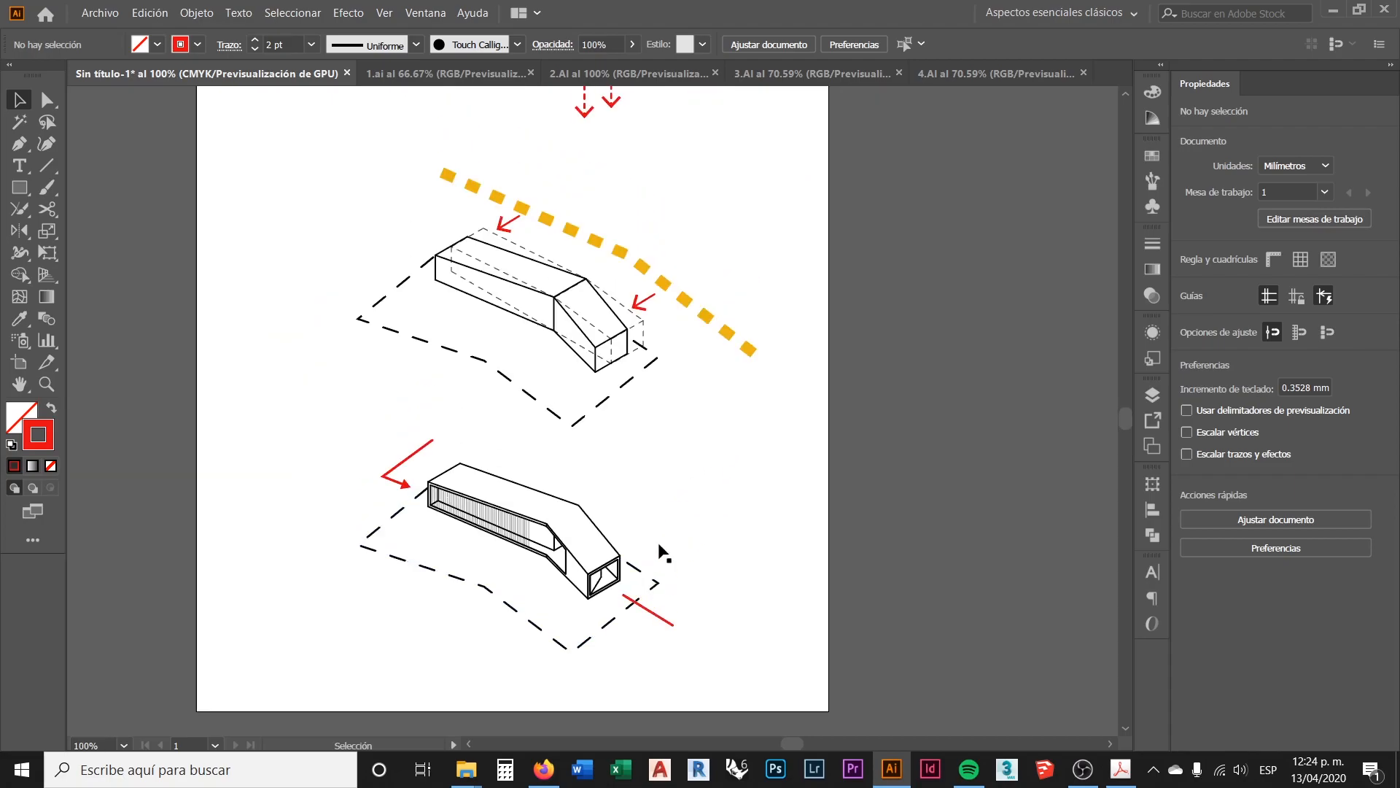
pyautogui.scroll(5, 659, 545)
pyautogui.scroll(-6, 649, 498)
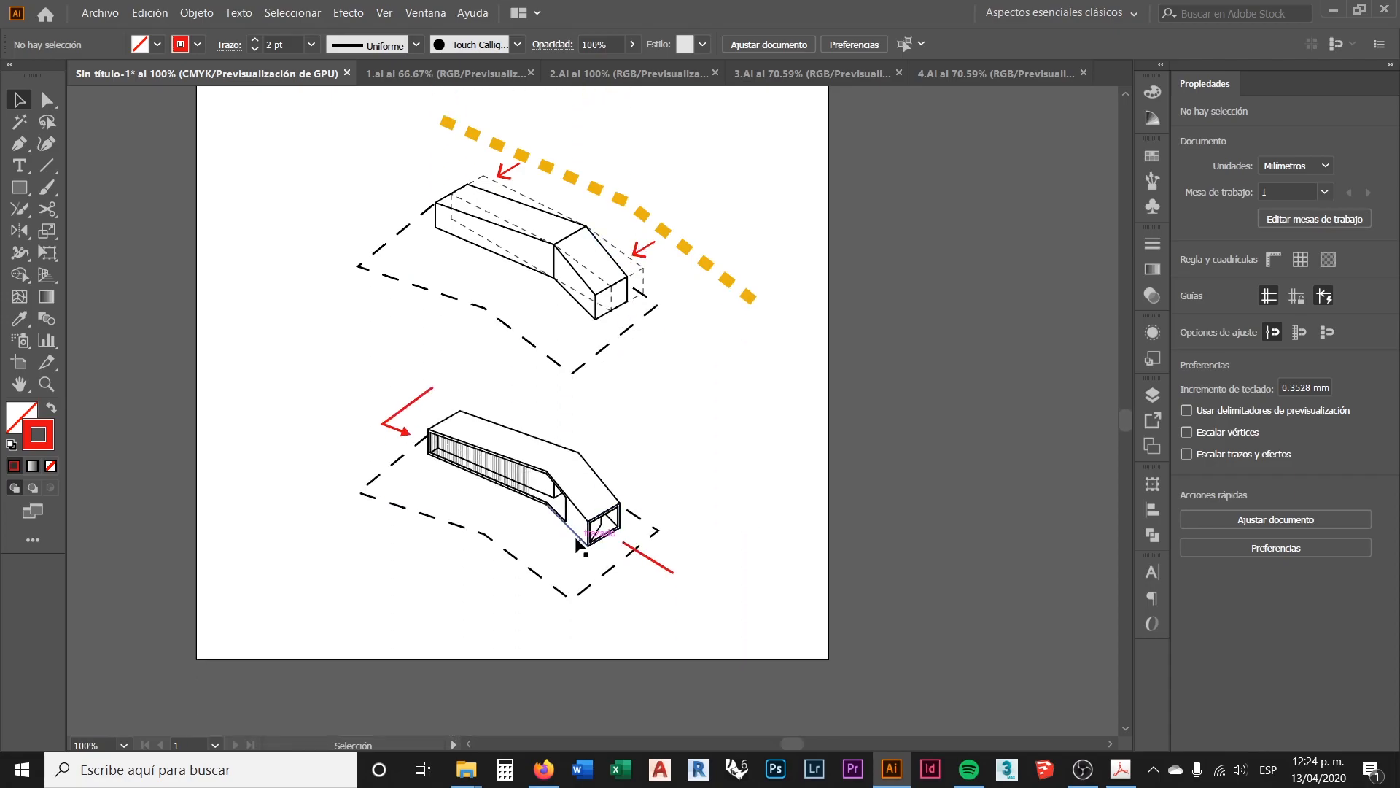
pyautogui.hotkey('ctrl', '+')
pyautogui.hotkey('ctrl', '+')
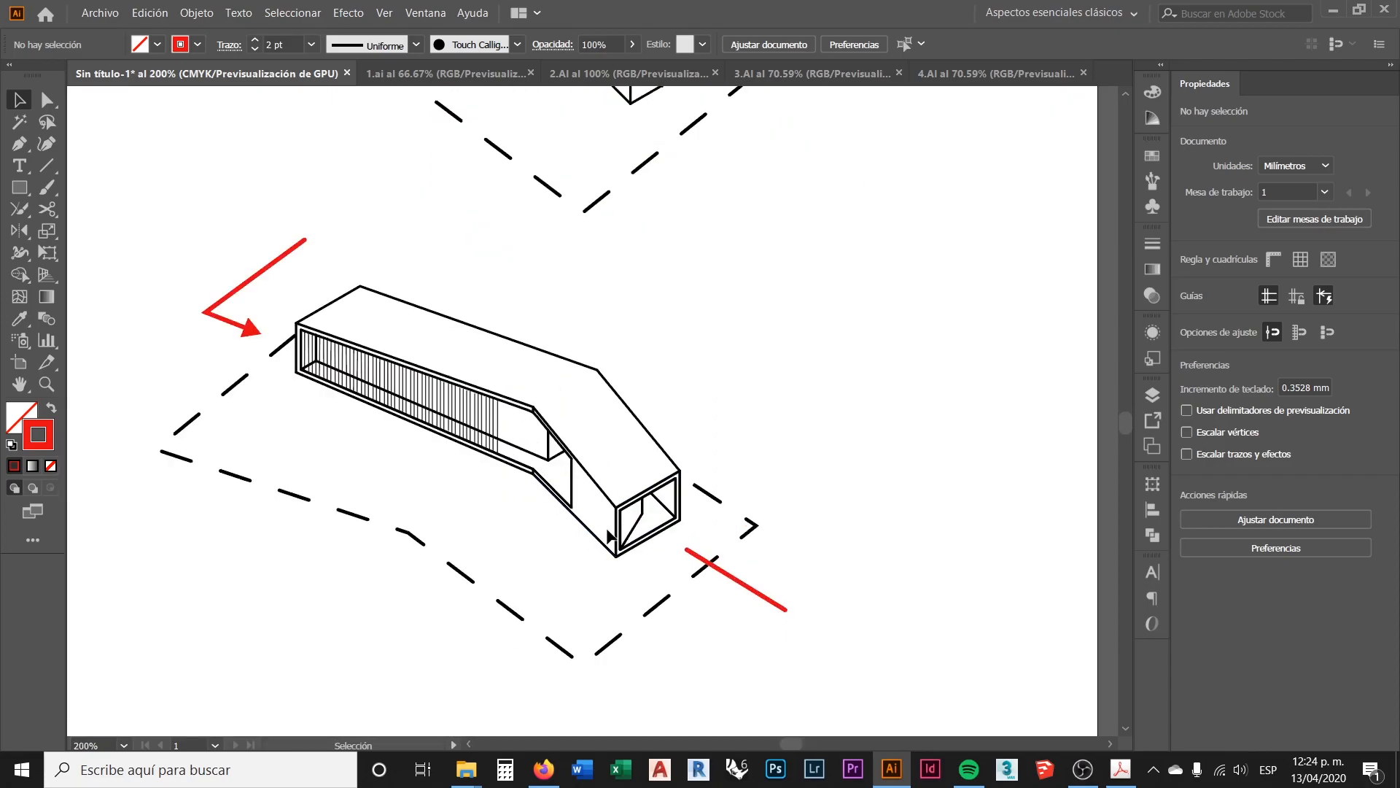
# Step: Save the angled red arrow's appearance as a new graphic style and place it last among the styles
pyautogui.click(1152, 360)
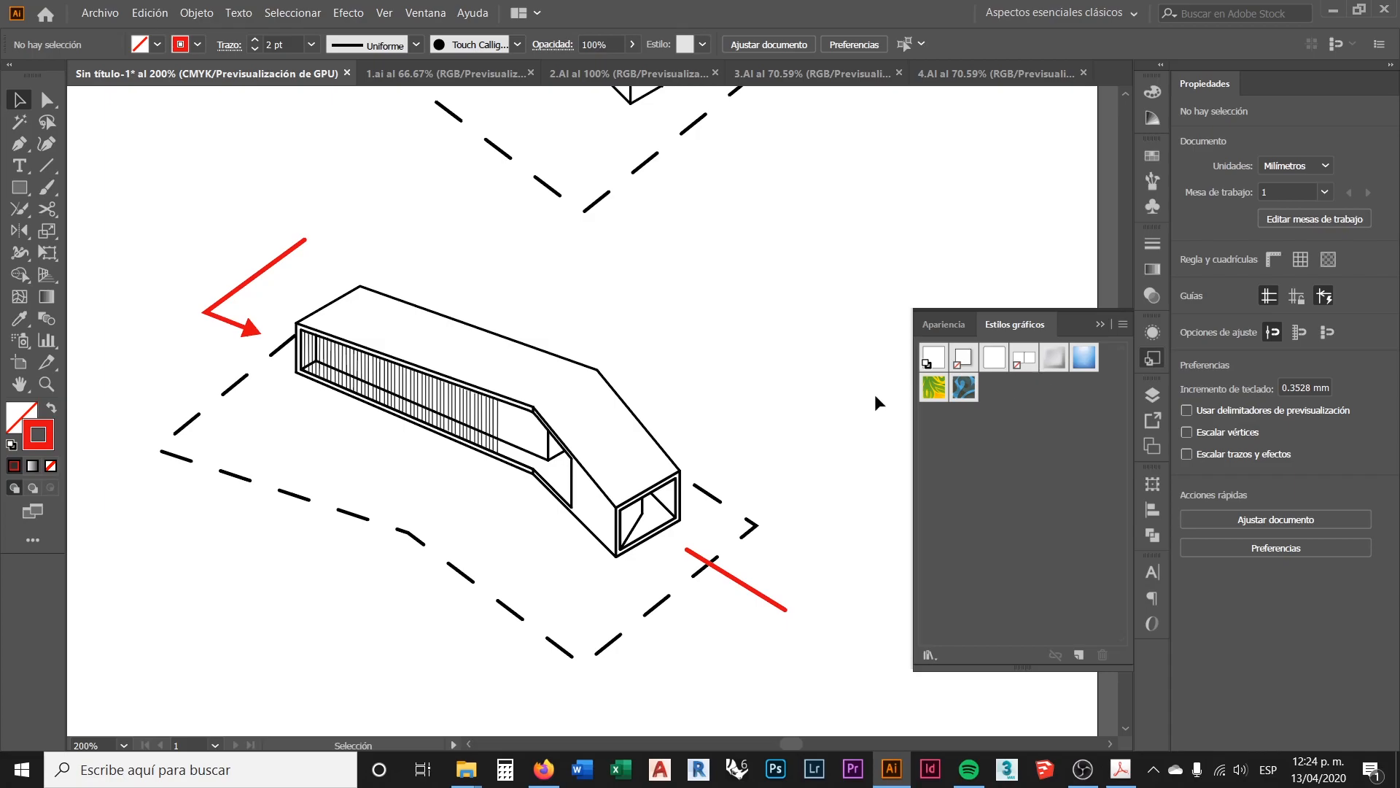
pyautogui.click(250, 321)
pyautogui.click(182, 357)
pyautogui.click(241, 325)
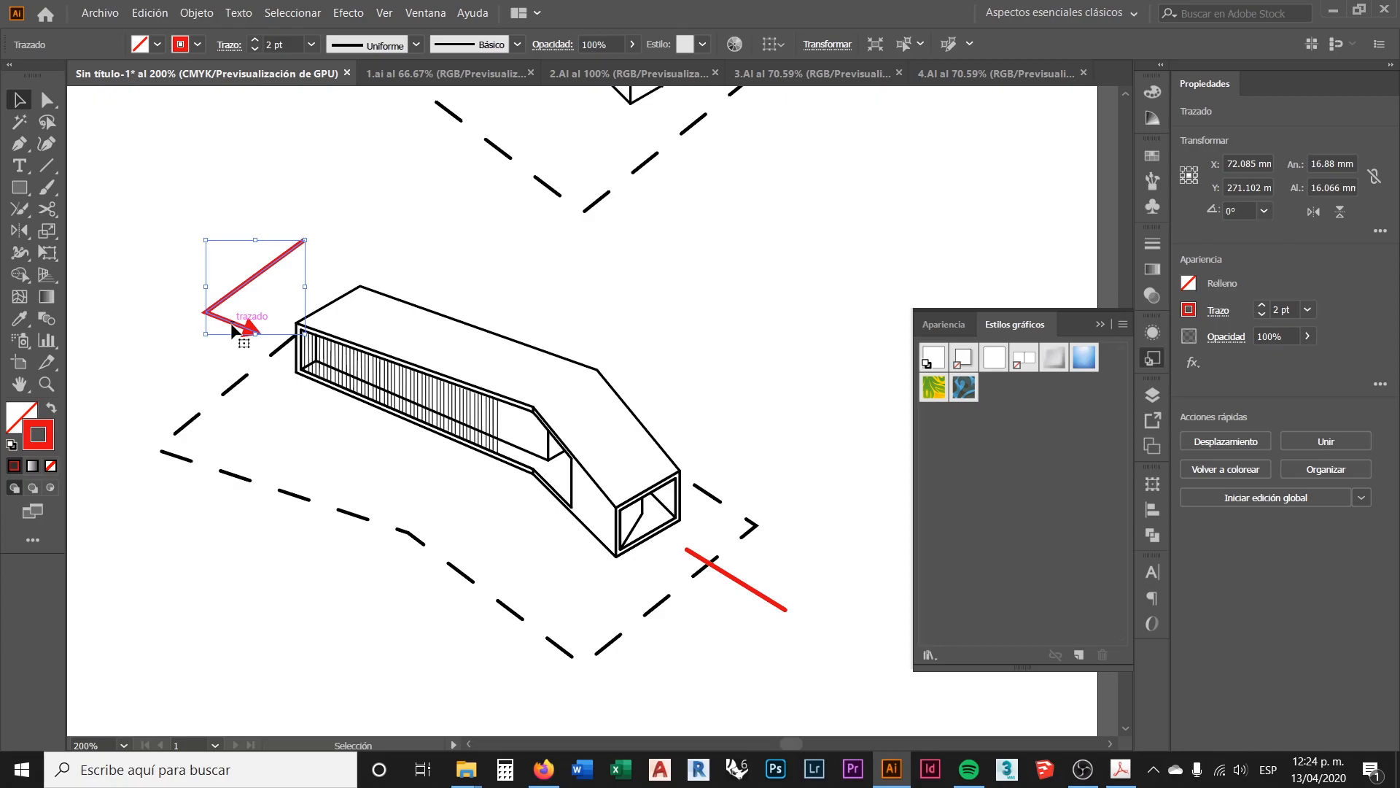
pyautogui.moveTo(235, 329)
pyautogui.mouseDown()
pyautogui.moveTo(681, 337)
pyautogui.moveTo(1015, 407)
pyautogui.mouseUp()
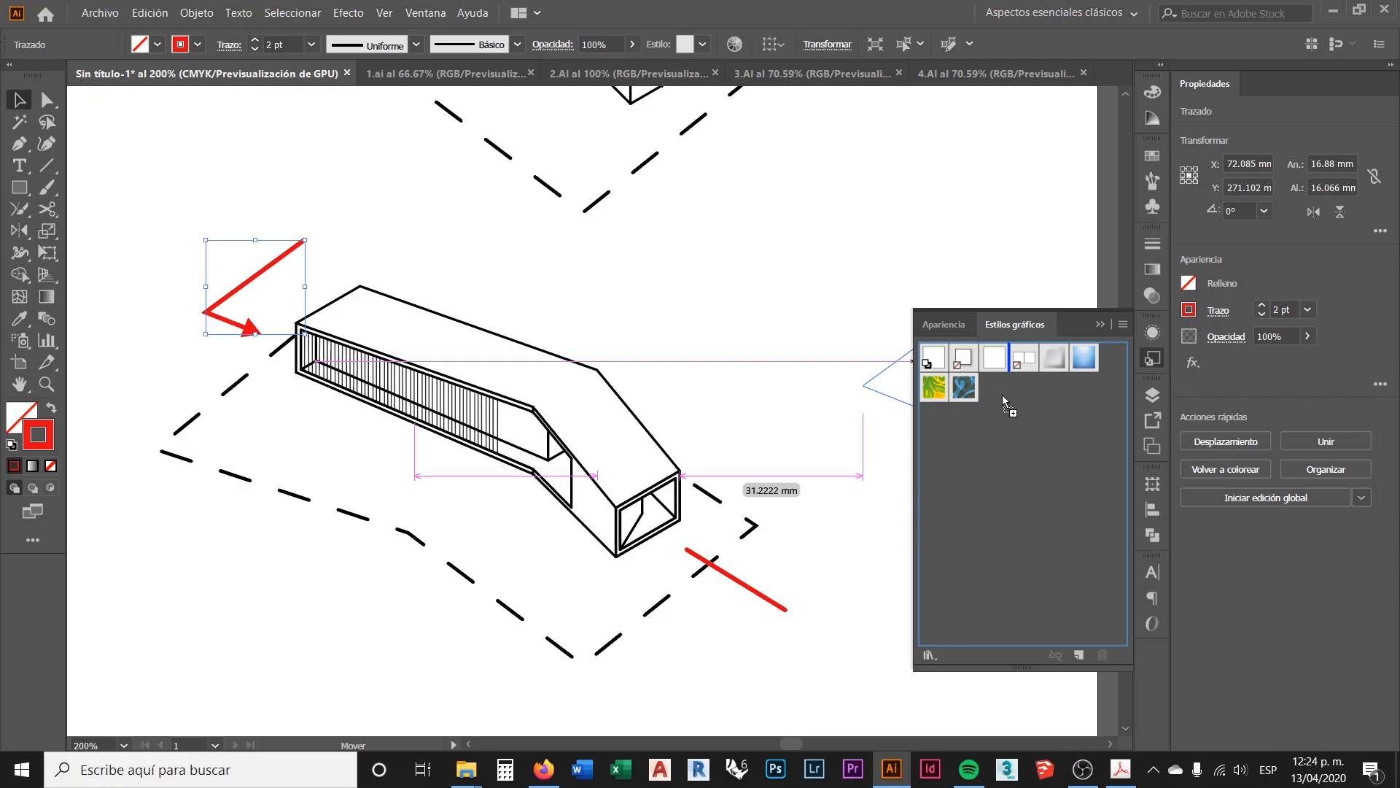
pyautogui.moveTo(1001, 395); pyautogui.dragTo(1000, 393)
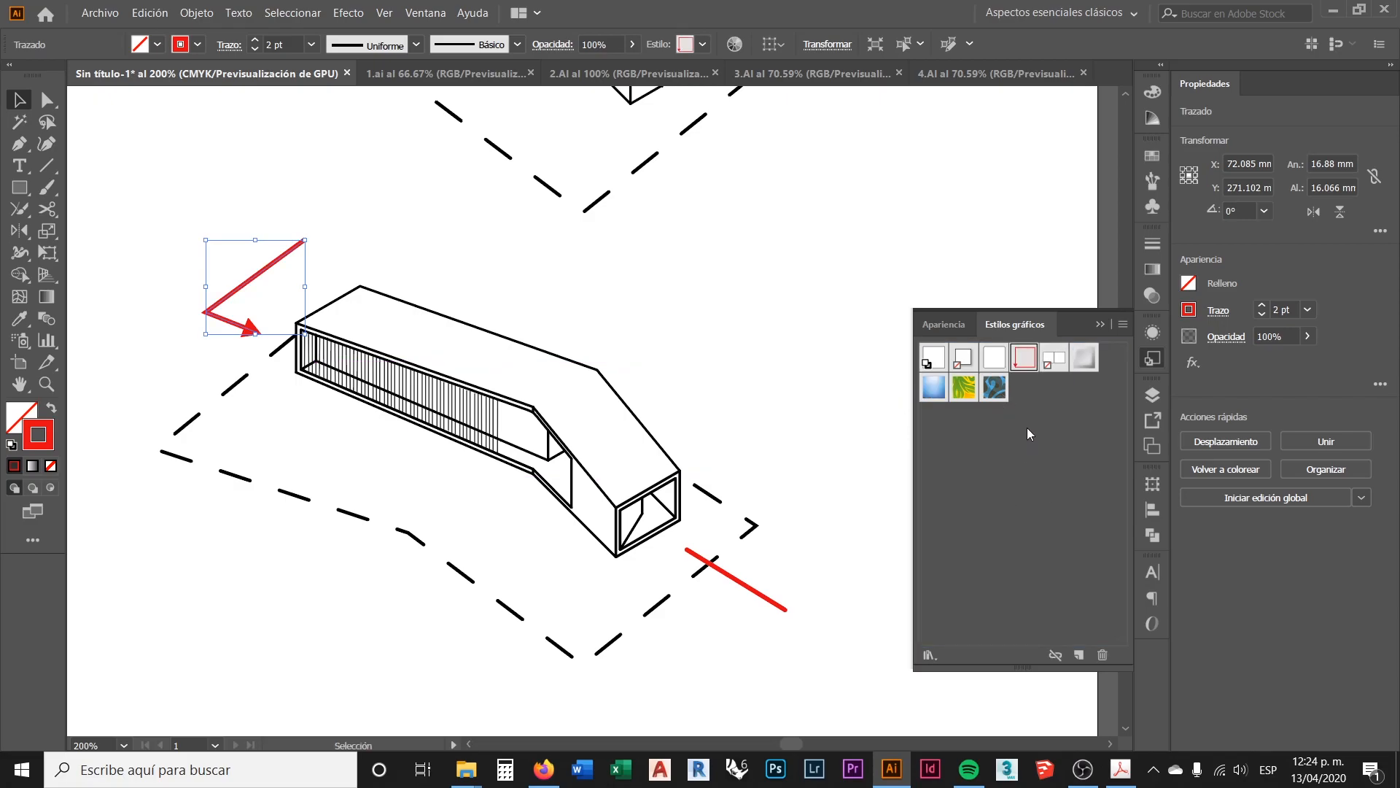
pyautogui.moveTo(1025, 368); pyautogui.dragTo(1025, 415)
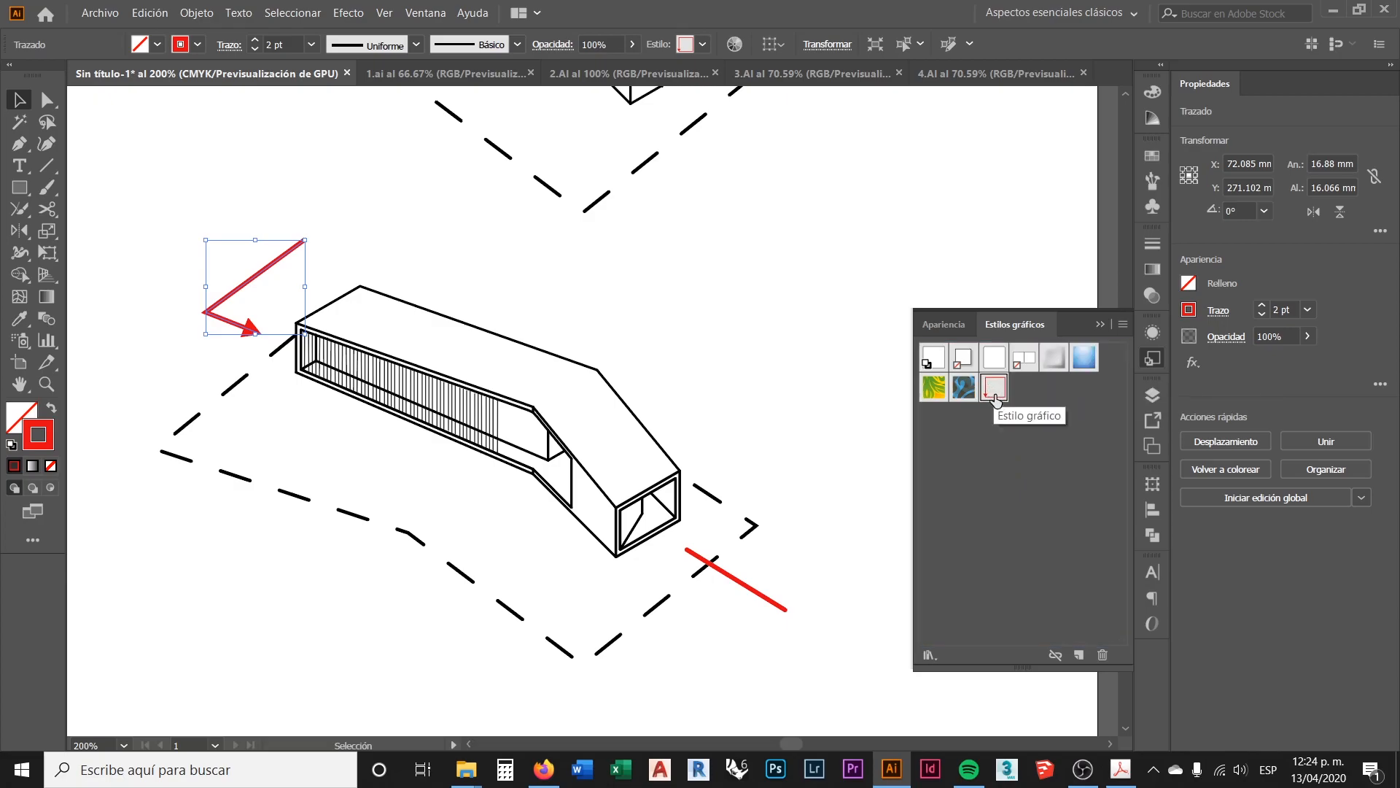
pyautogui.click(745, 318)
# Step: Apply the saved red arrow graphic style to the straight red line beside the volume's right-hand opening
pyautogui.scroll(-2, 590, 394)
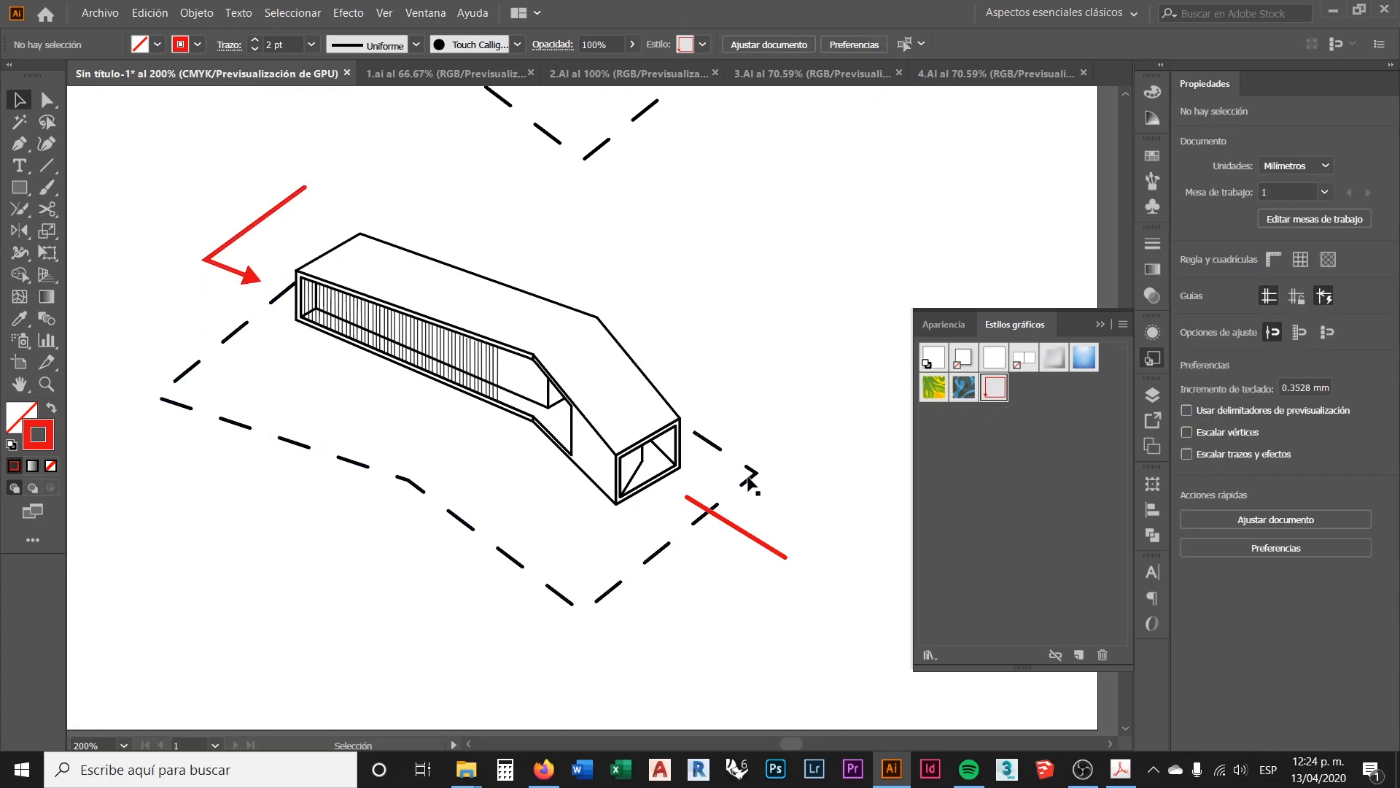
pyautogui.click(762, 543)
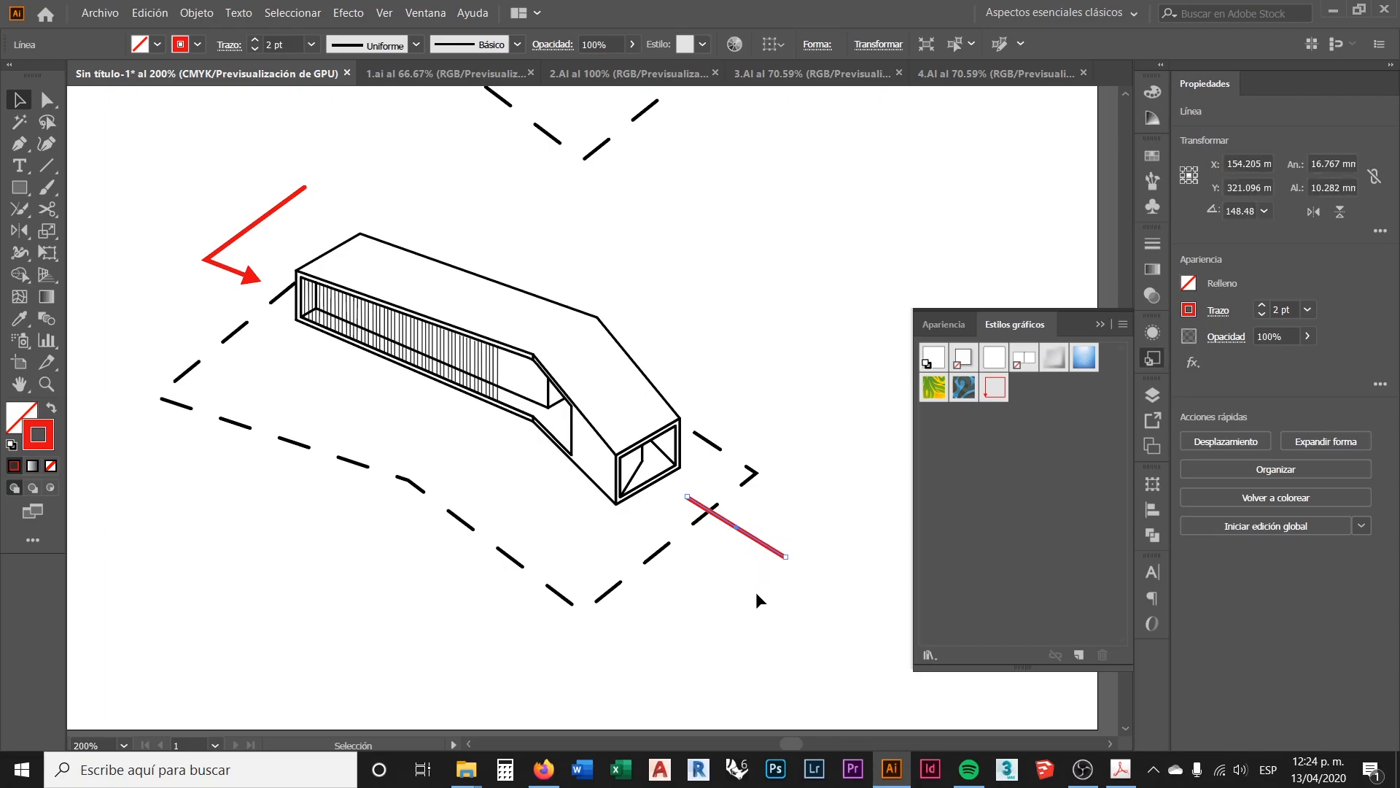
pyautogui.click(874, 452)
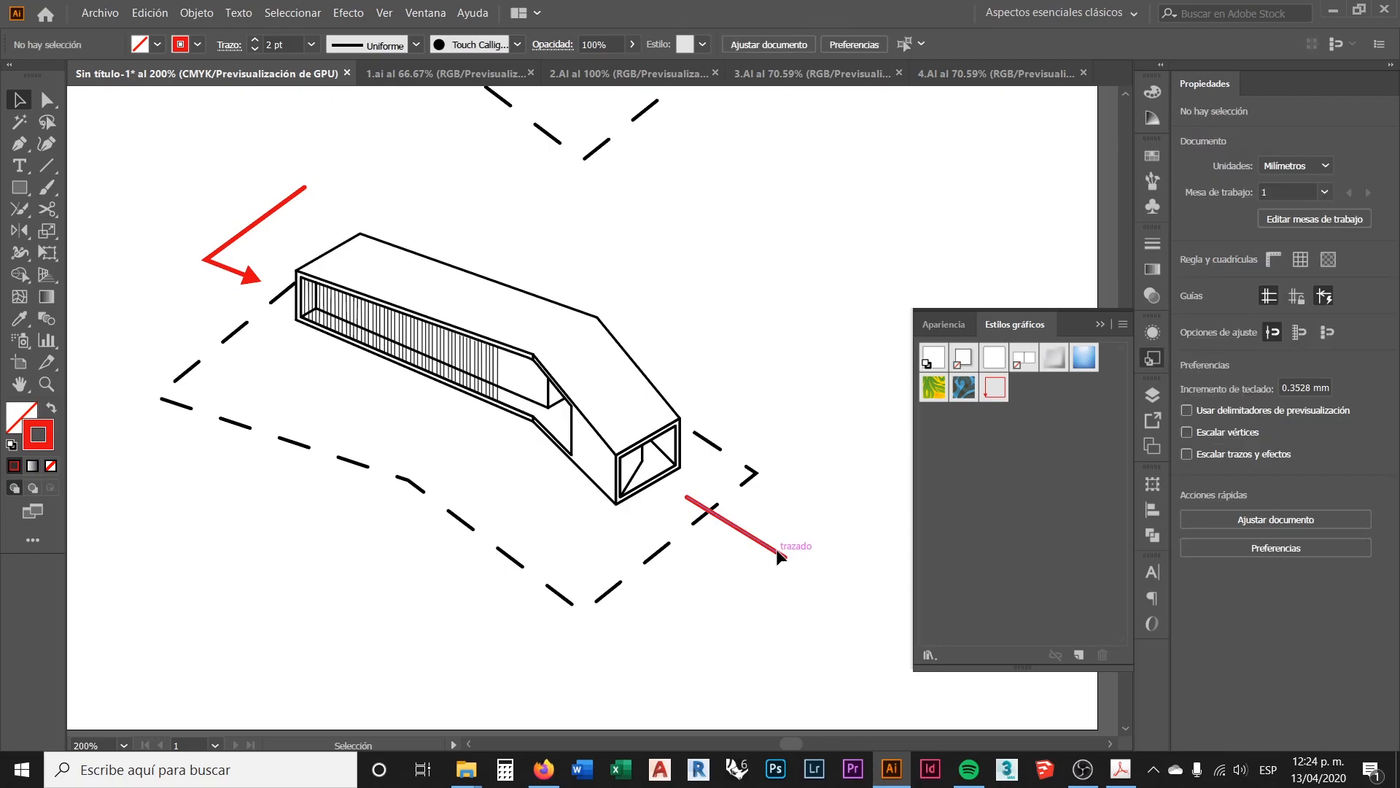
pyautogui.click(778, 552)
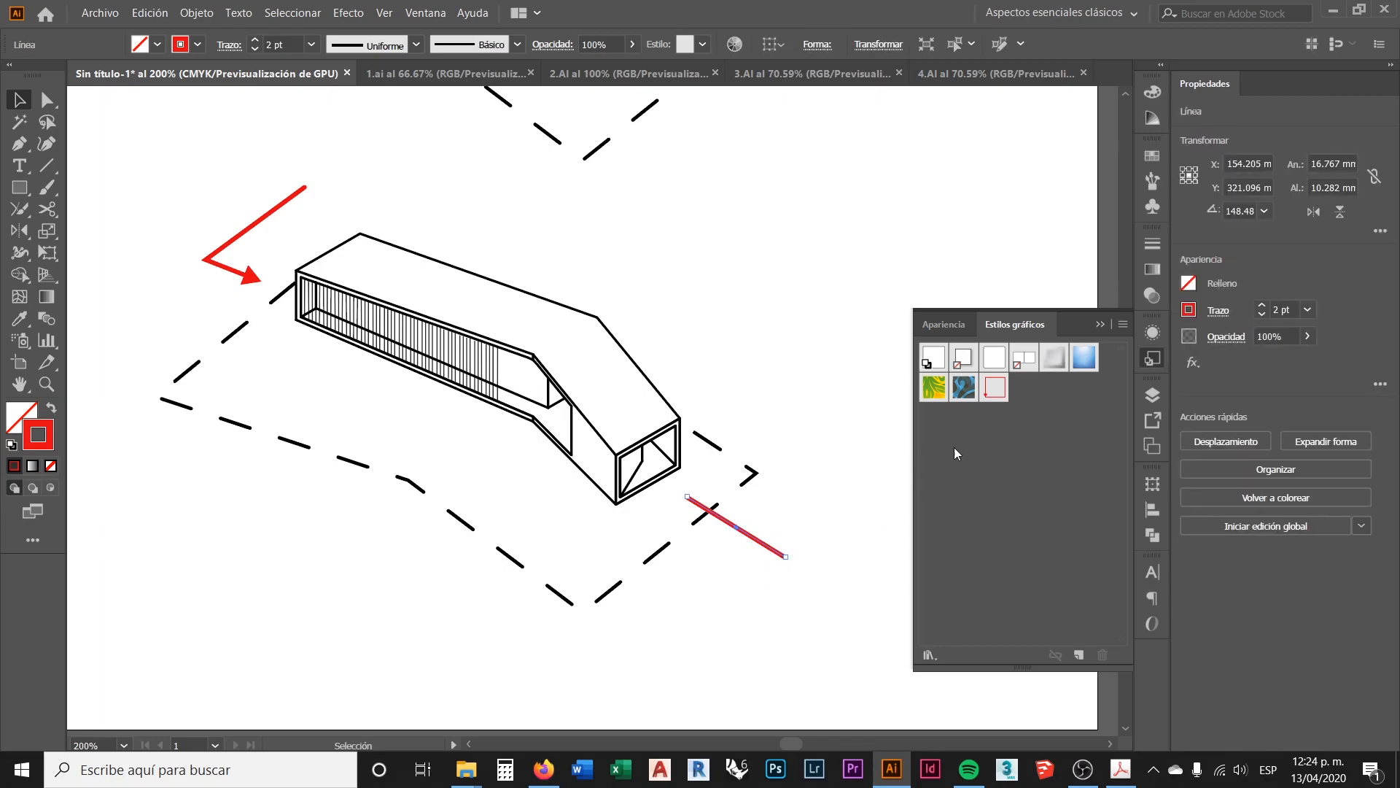
pyautogui.click(995, 390)
pyautogui.click(838, 413)
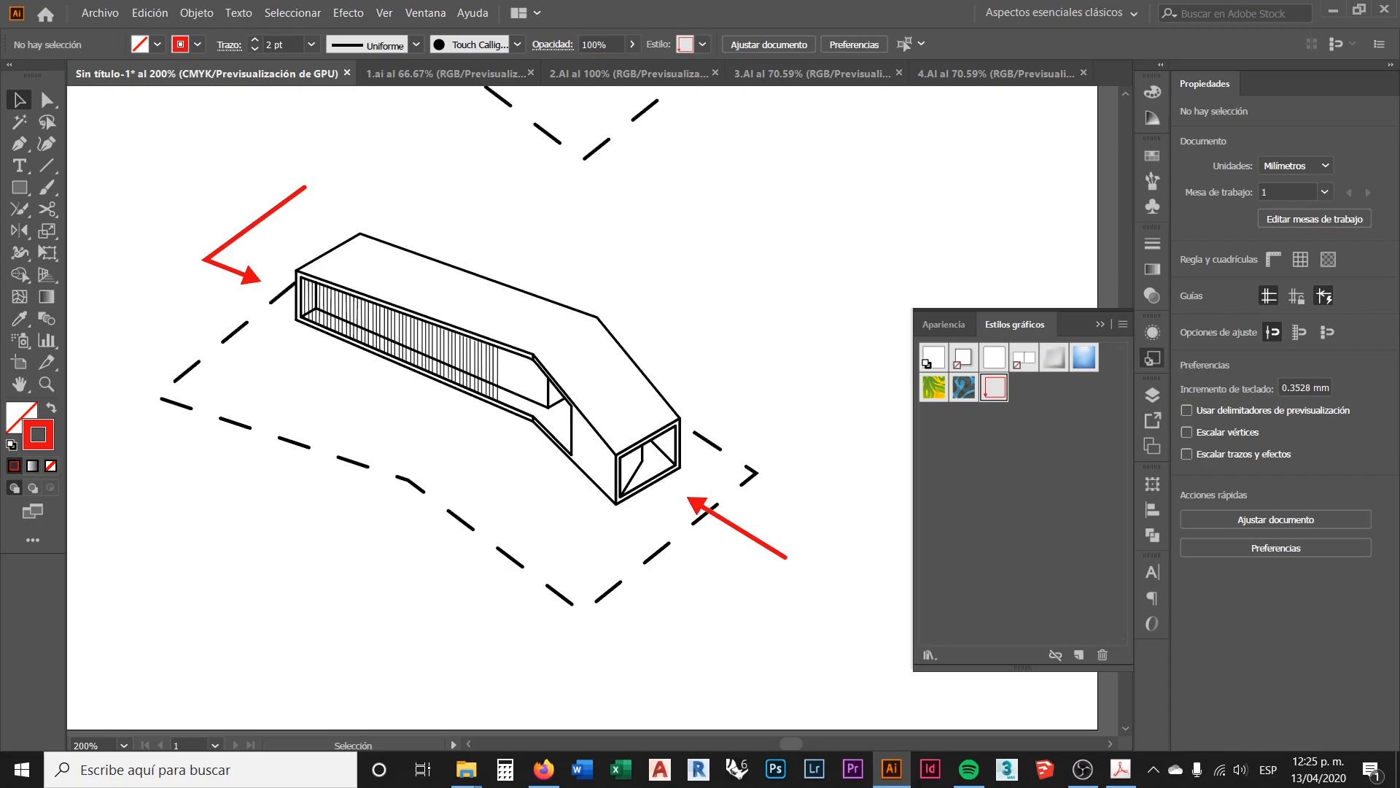
# Step: Draw a diagonal line outward from the front of the lowest volume across the site outline, about 16.2 mm wide and 14.7 mm high
pyautogui.hotkey('alt', 'Tab')
pyautogui.click(489, 449)
pyautogui.click(47, 165)
pyautogui.moveTo(474, 471); pyautogui.dragTo(380, 552)
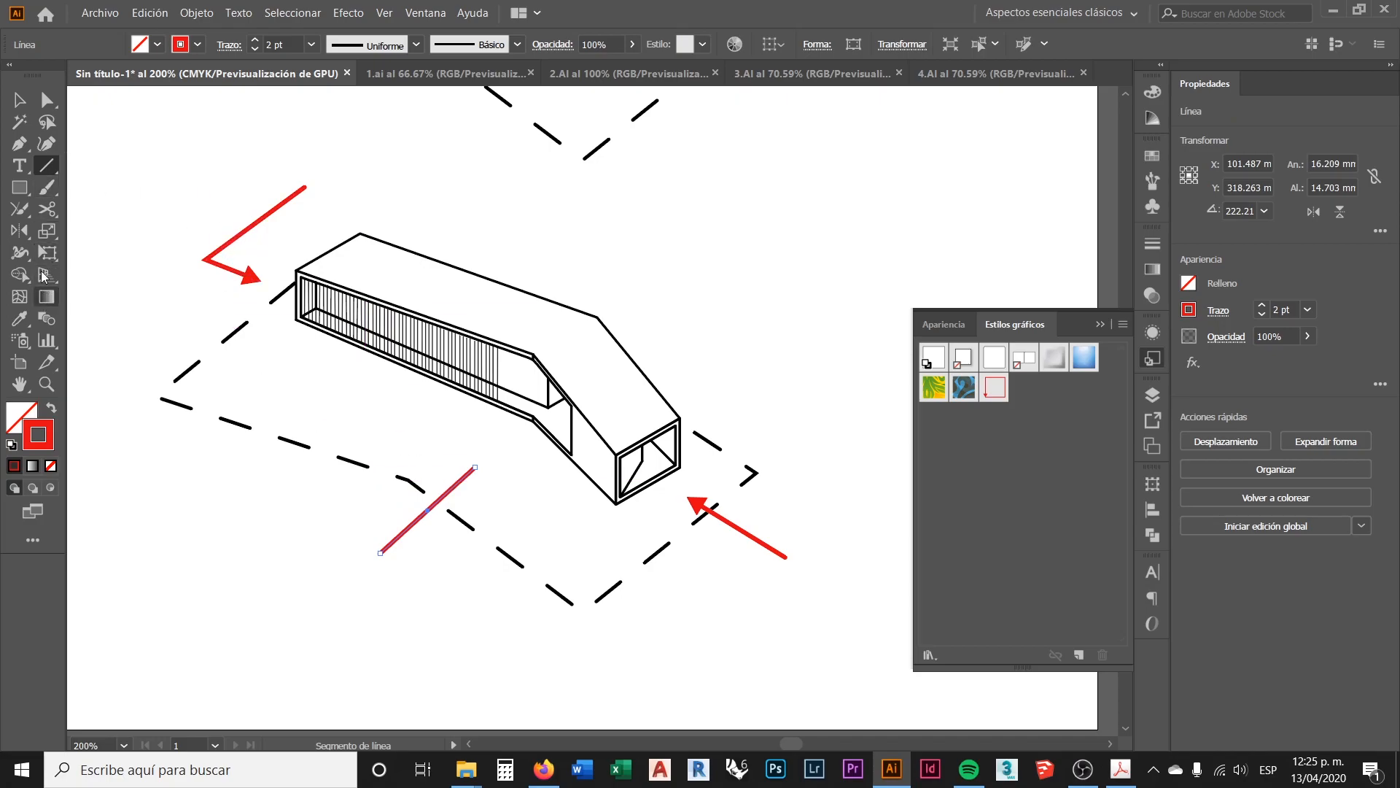
# Step: Change the new diagonal line's stroke colour to yellow-orange
pyautogui.click(20, 100)
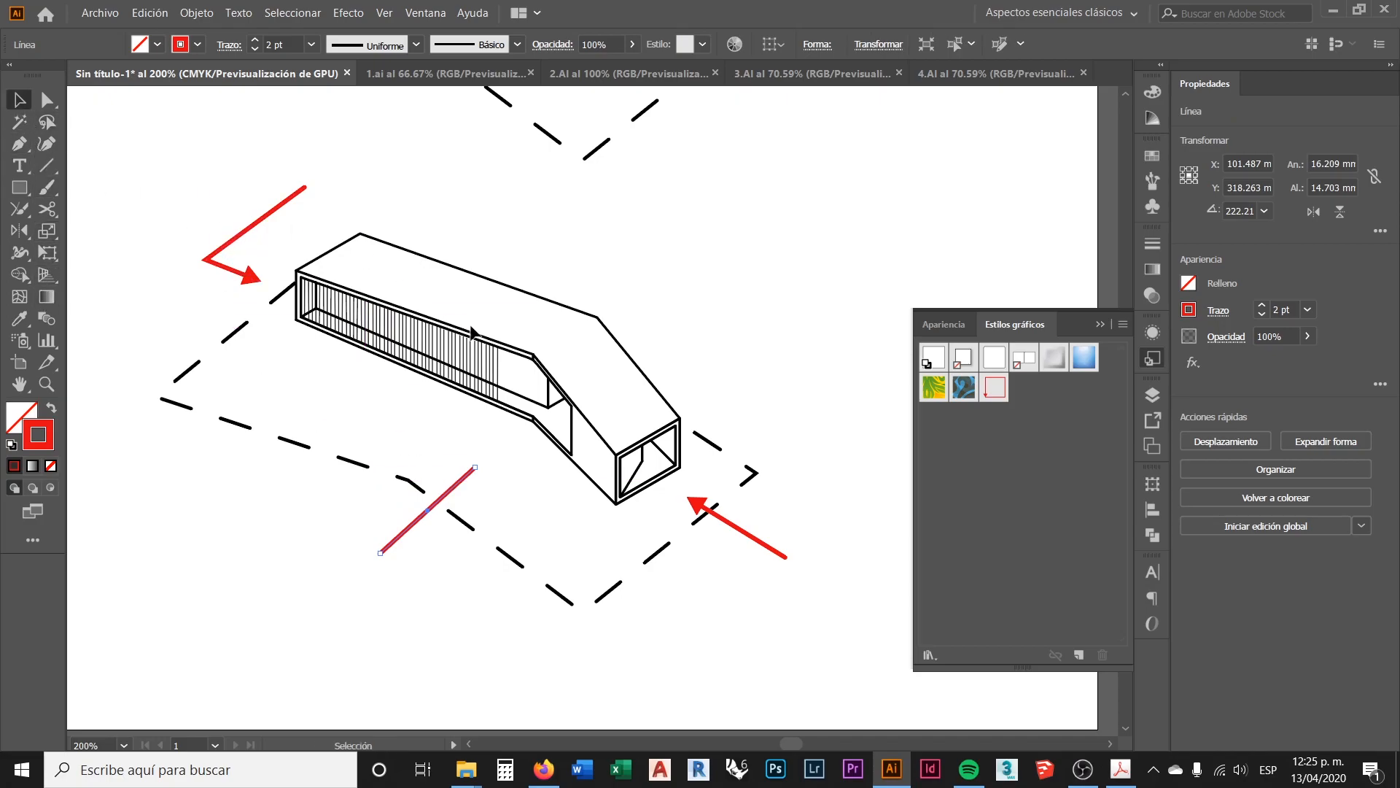
pyautogui.doubleClick(38, 434)
pyautogui.moveTo(856, 399); pyautogui.dragTo(856, 454)
pyautogui.click(991, 256)
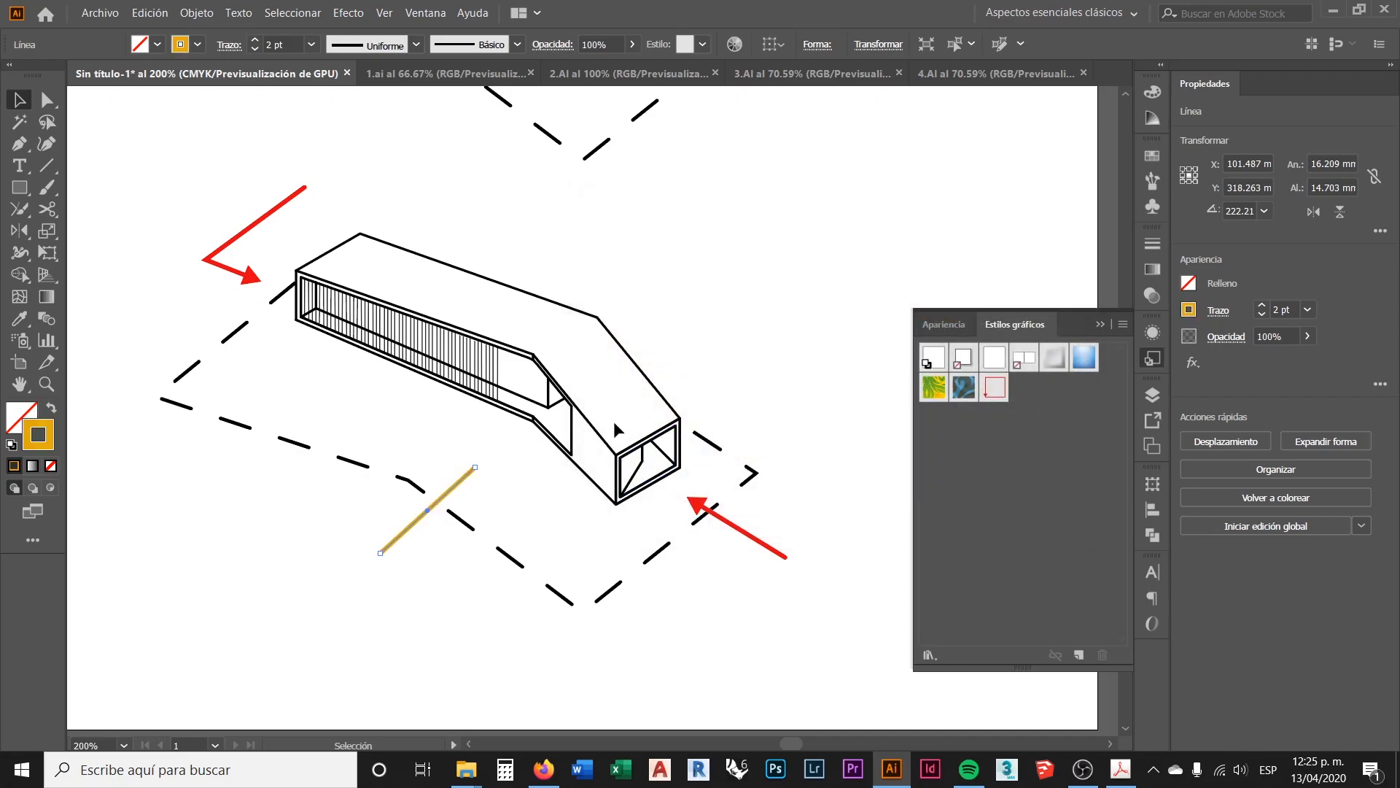
# Step: Make the yellow-orange line dashed with 5 pt dashes, a 3 pt stroke weight and butt caps
pyautogui.click(1152, 245)
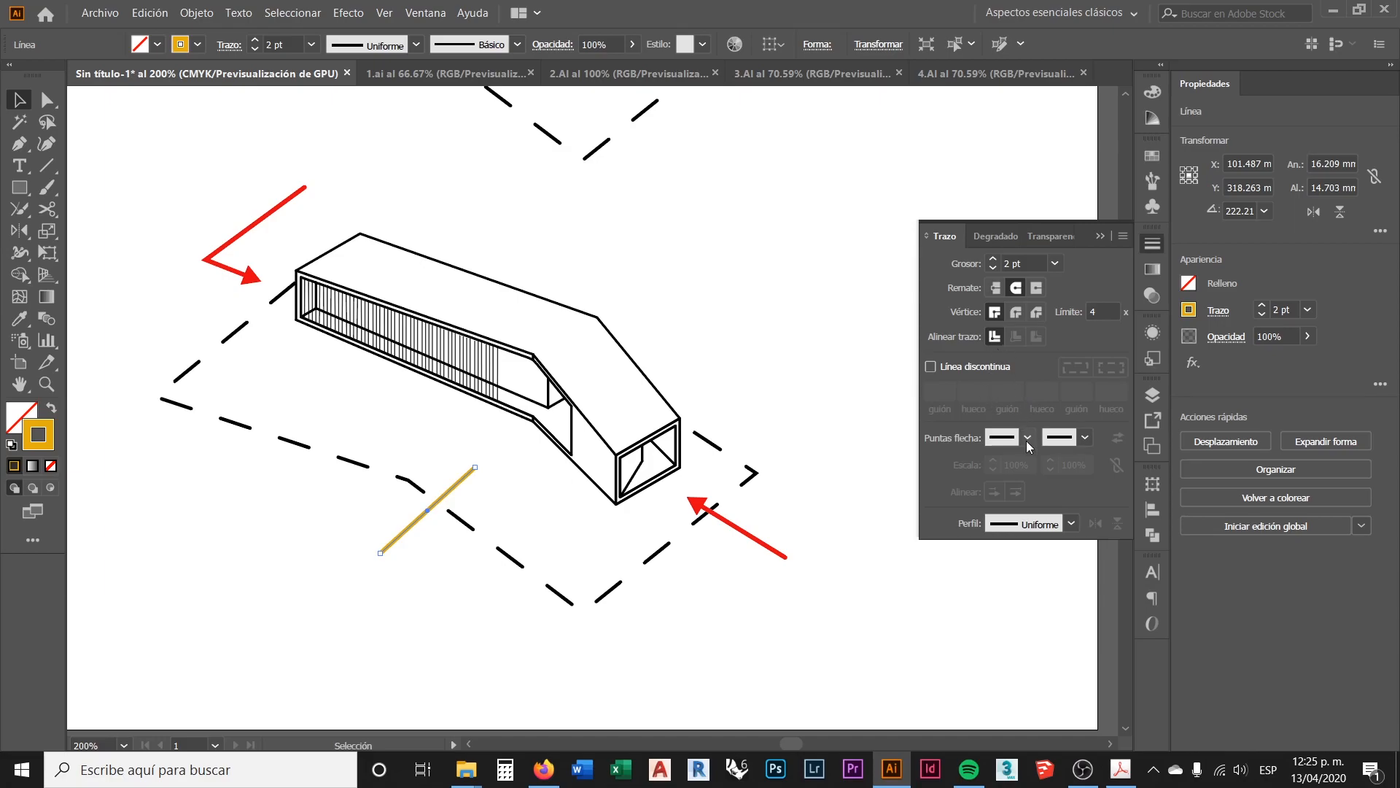
pyautogui.click(932, 365)
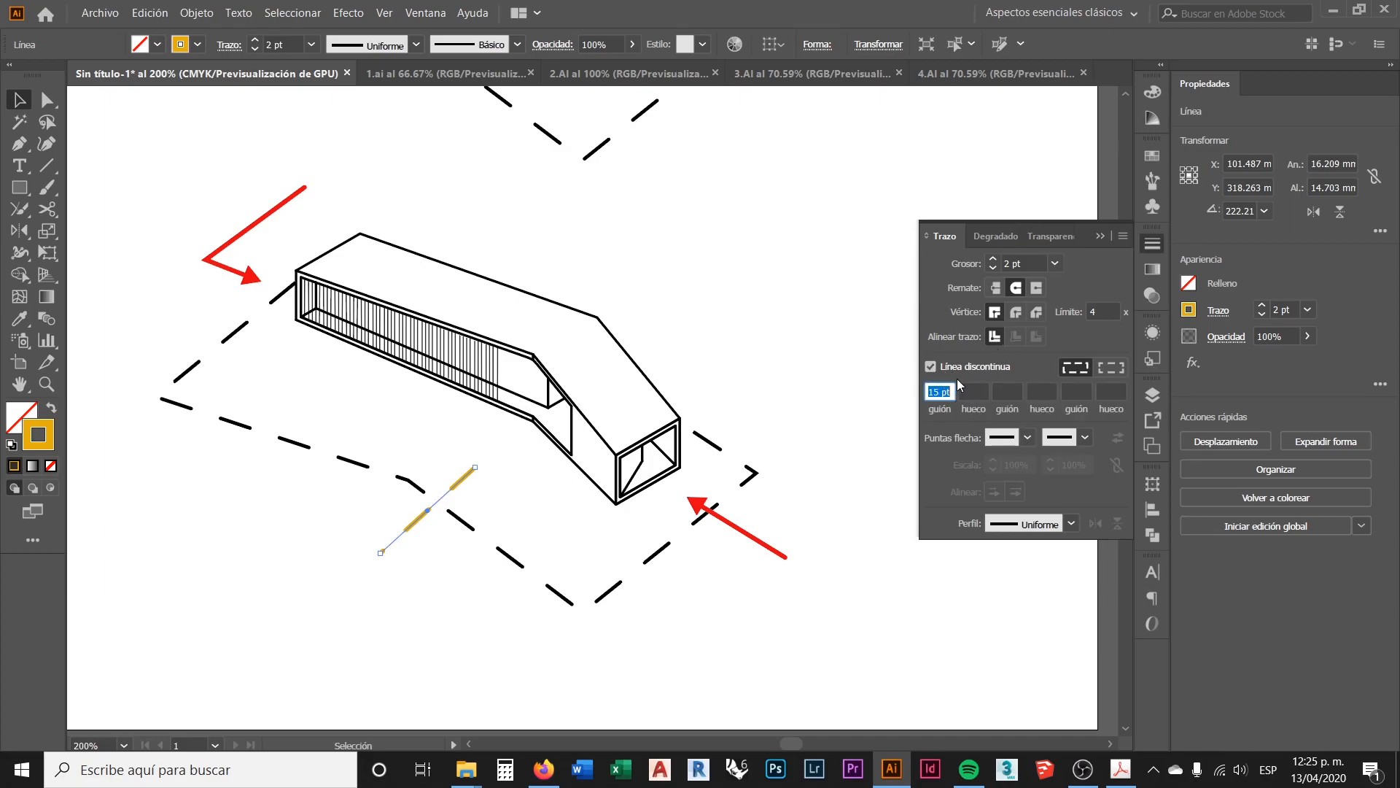
pyautogui.write('5')
pyautogui.press('Return')
pyautogui.click(1021, 263)
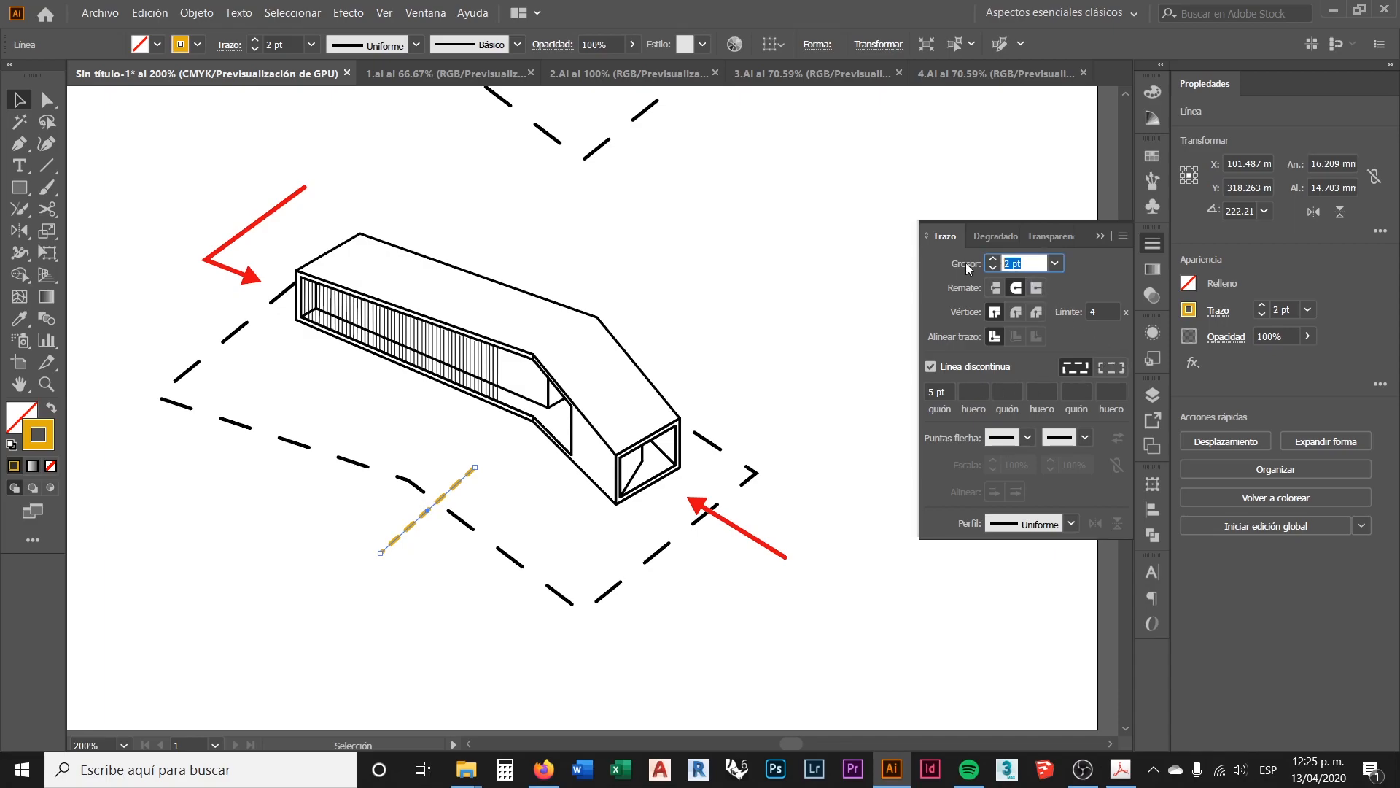
pyautogui.write('3')
pyautogui.press('Return')
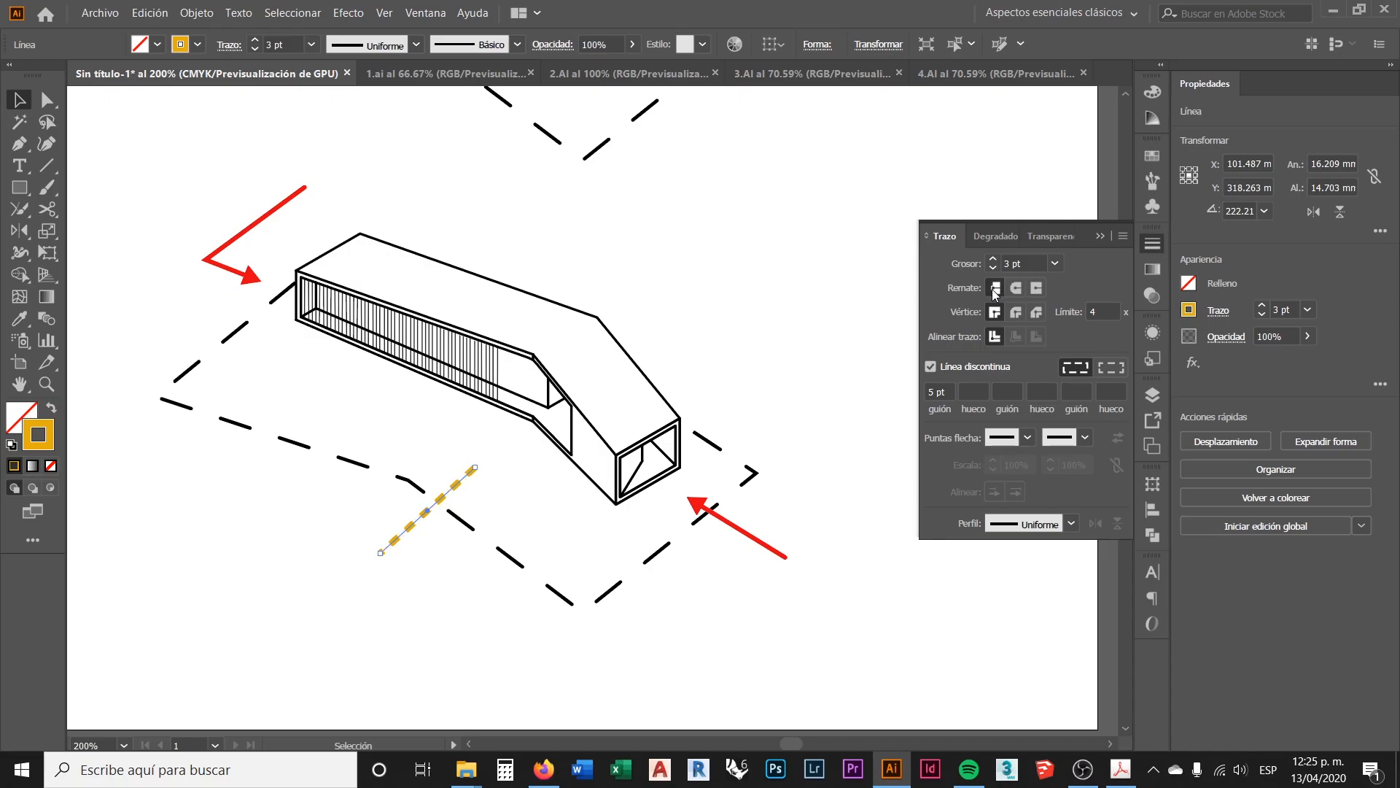
# Step: Add a Flecha 7 arrowhead to the dashed line, swap it to the outer end and scale it to 50%
pyautogui.click(1028, 439)
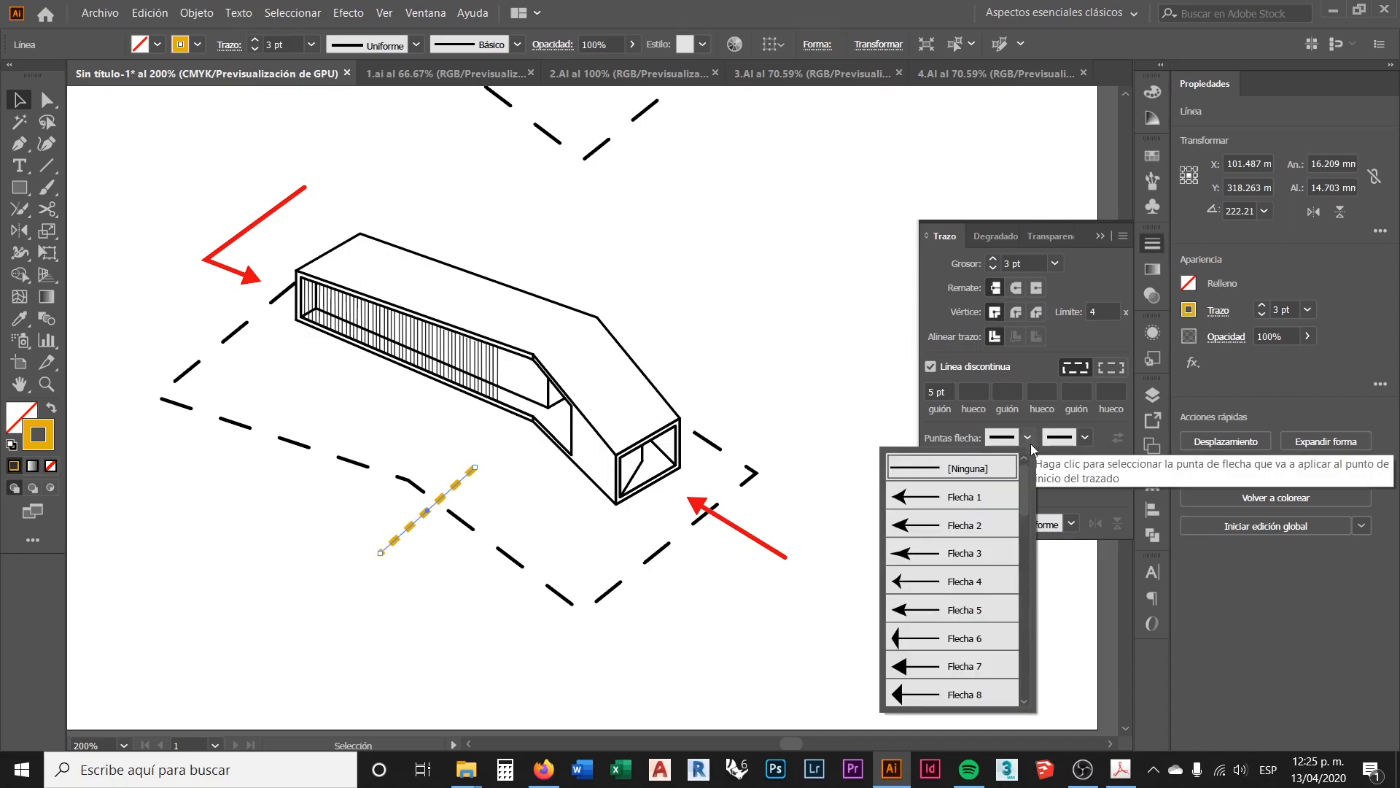
pyautogui.click(962, 666)
pyautogui.click(1117, 437)
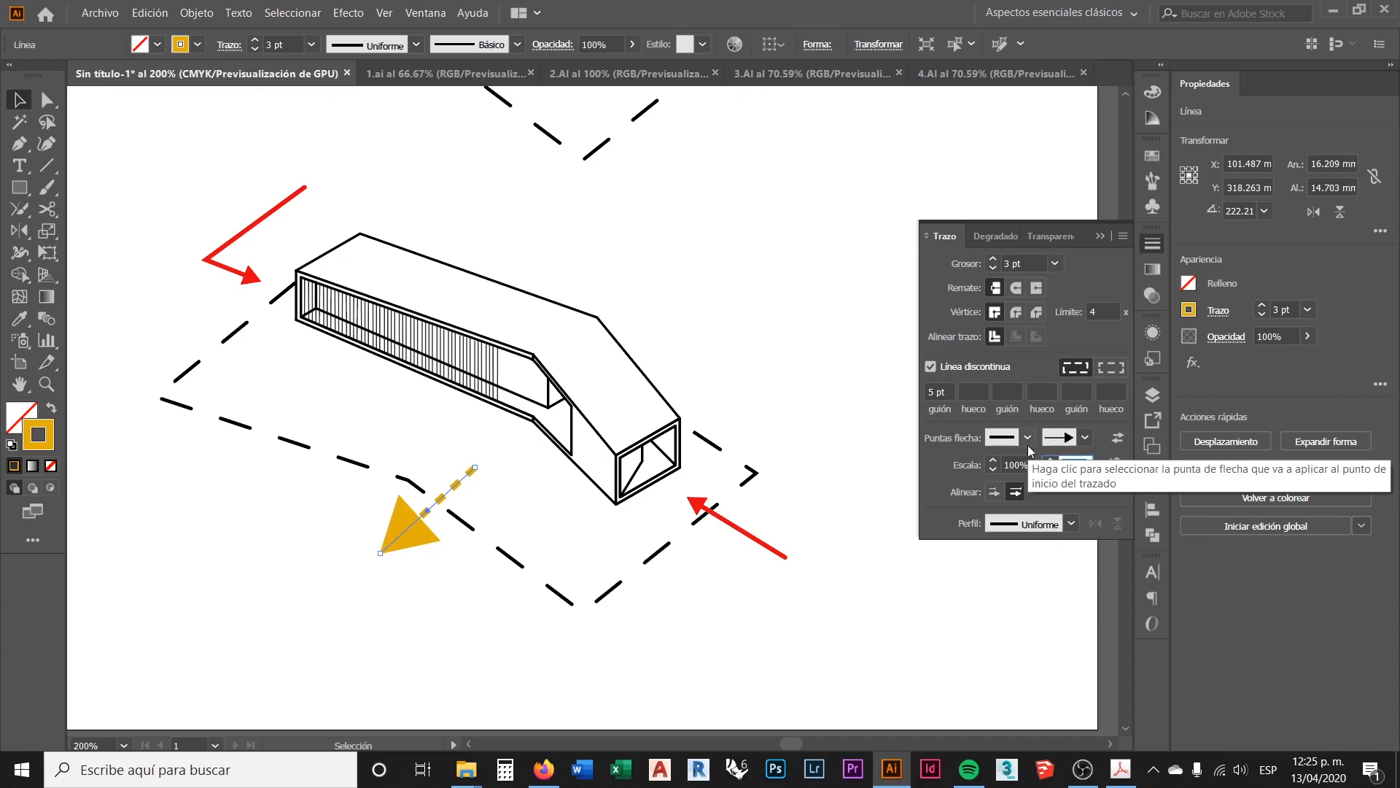
pyautogui.write('50')
pyautogui.press('Return')
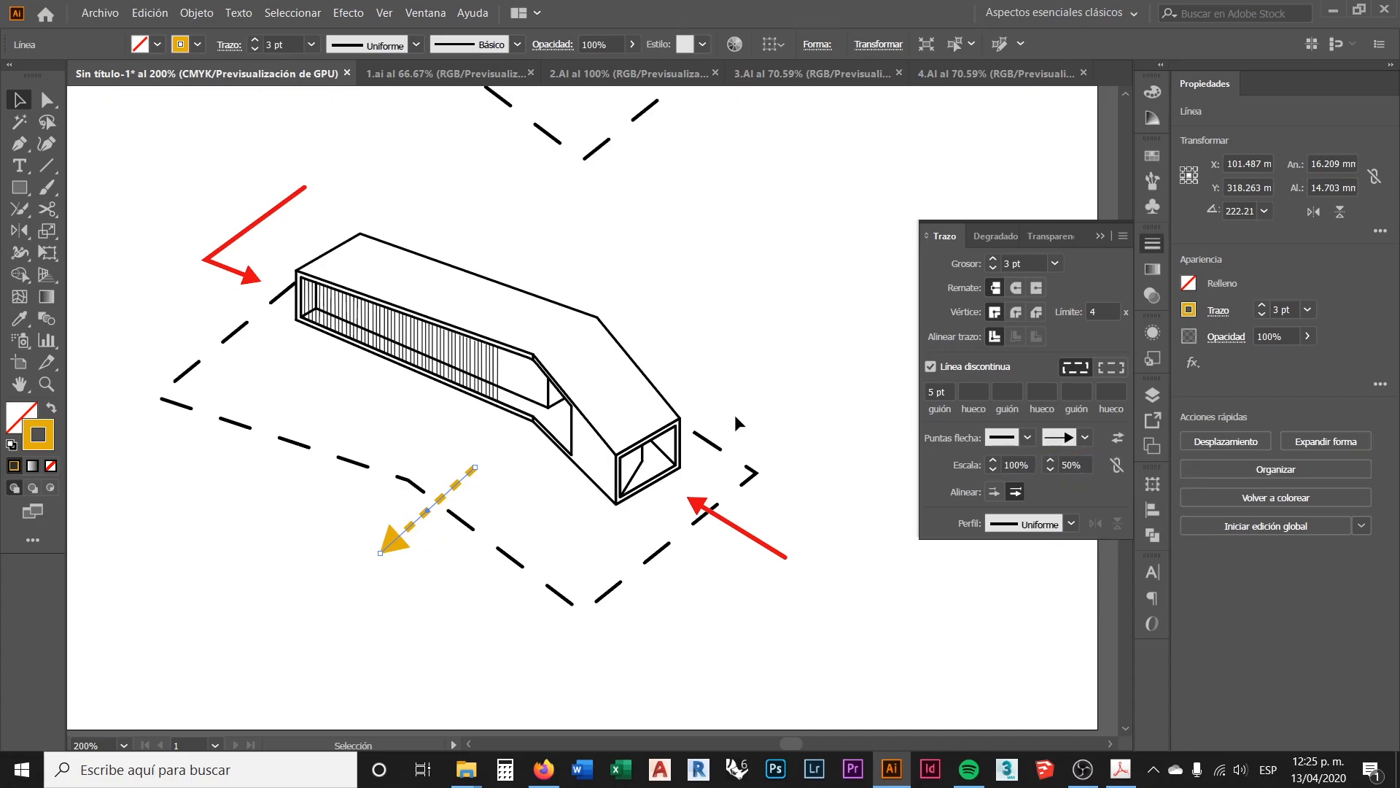
pyautogui.click(684, 304)
# Step: Move the dashed yellow-orange arrow slightly up and left in front of the lowest volume
pyautogui.scroll(-1, 510, 466)
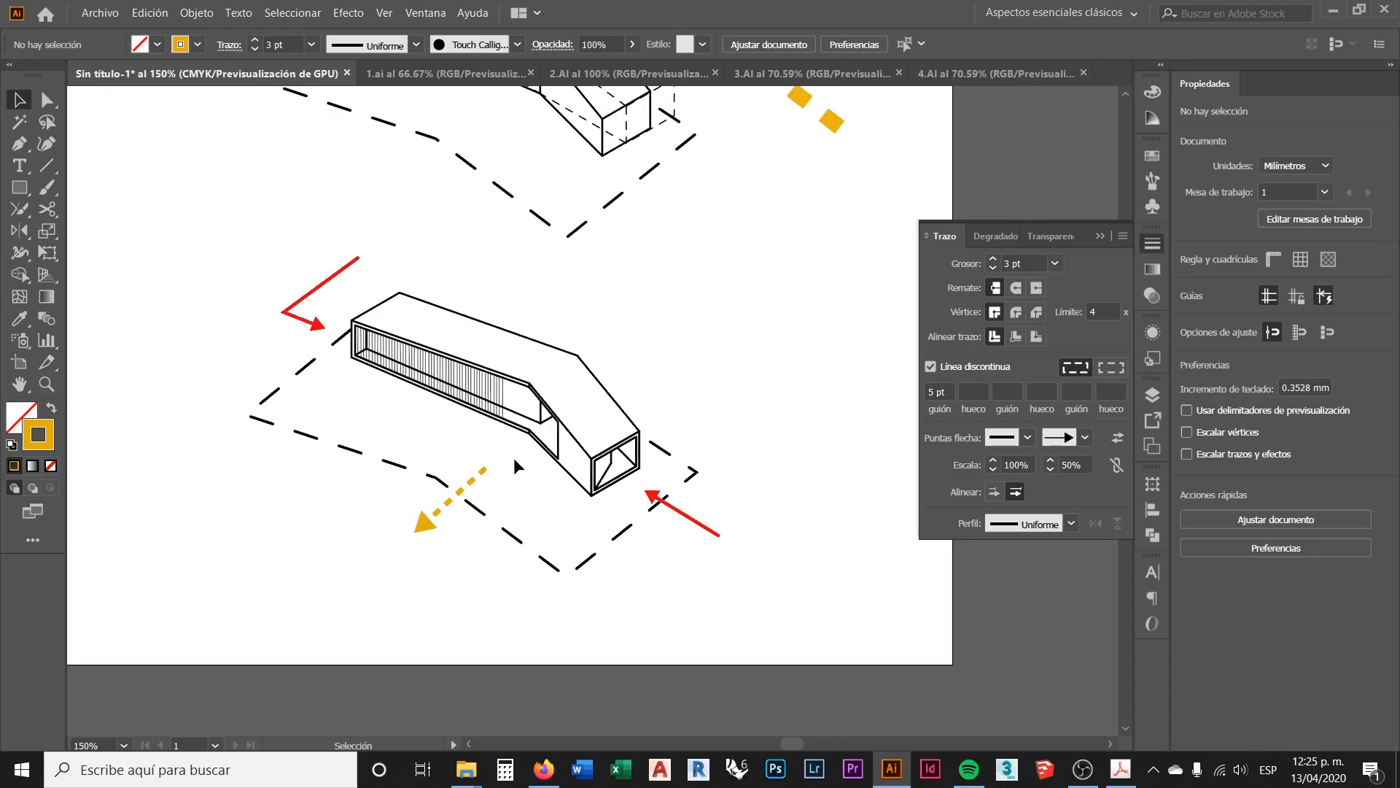
pyautogui.moveTo(473, 478); pyautogui.dragTo(468, 473)
pyautogui.click(661, 356)
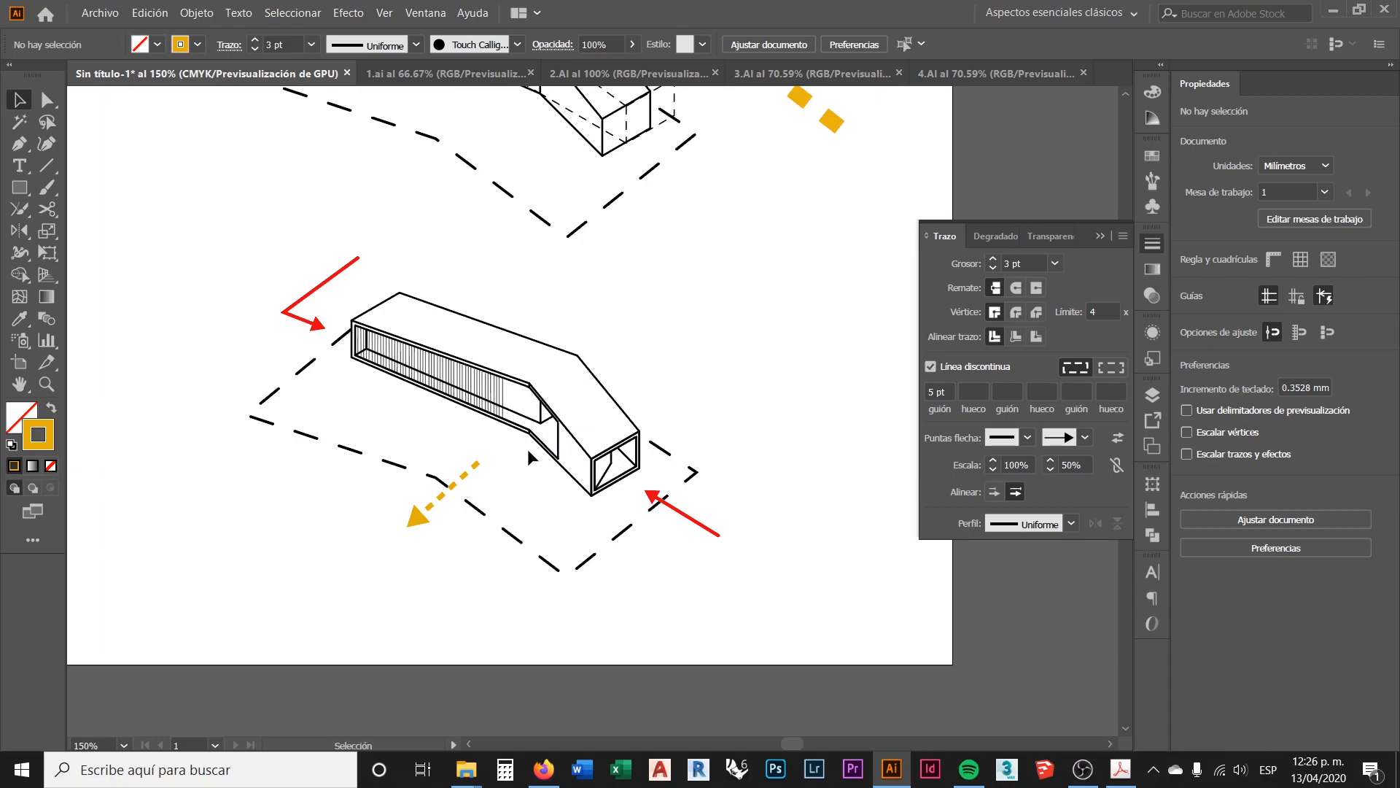
pyautogui.click(470, 467)
pyautogui.click(709, 388)
# Step: Draw a small circle about 3.15 mm in diameter above the bend of the lowest volume with the Ellipse tool
pyautogui.scroll(2, 668, 465)
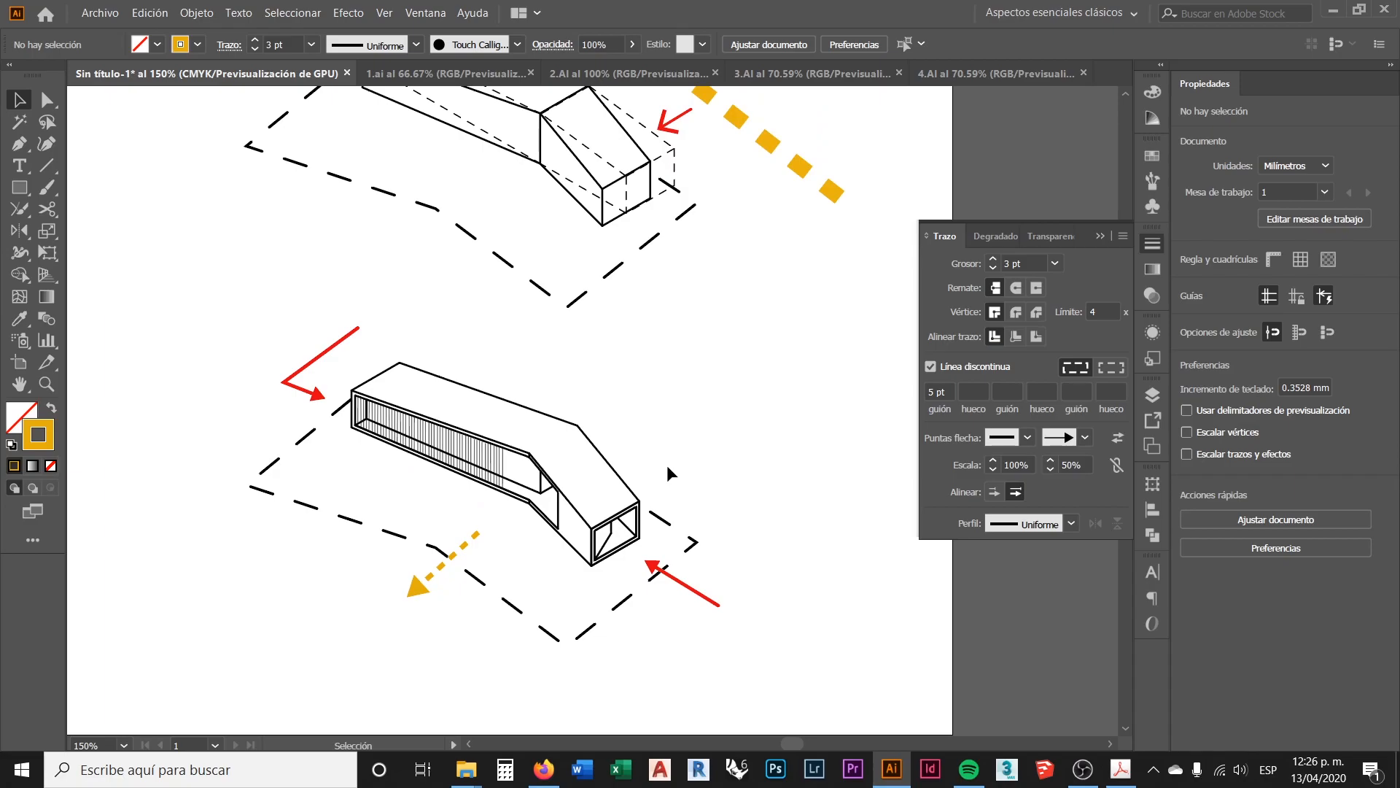
pyautogui.scroll(1, 671, 473)
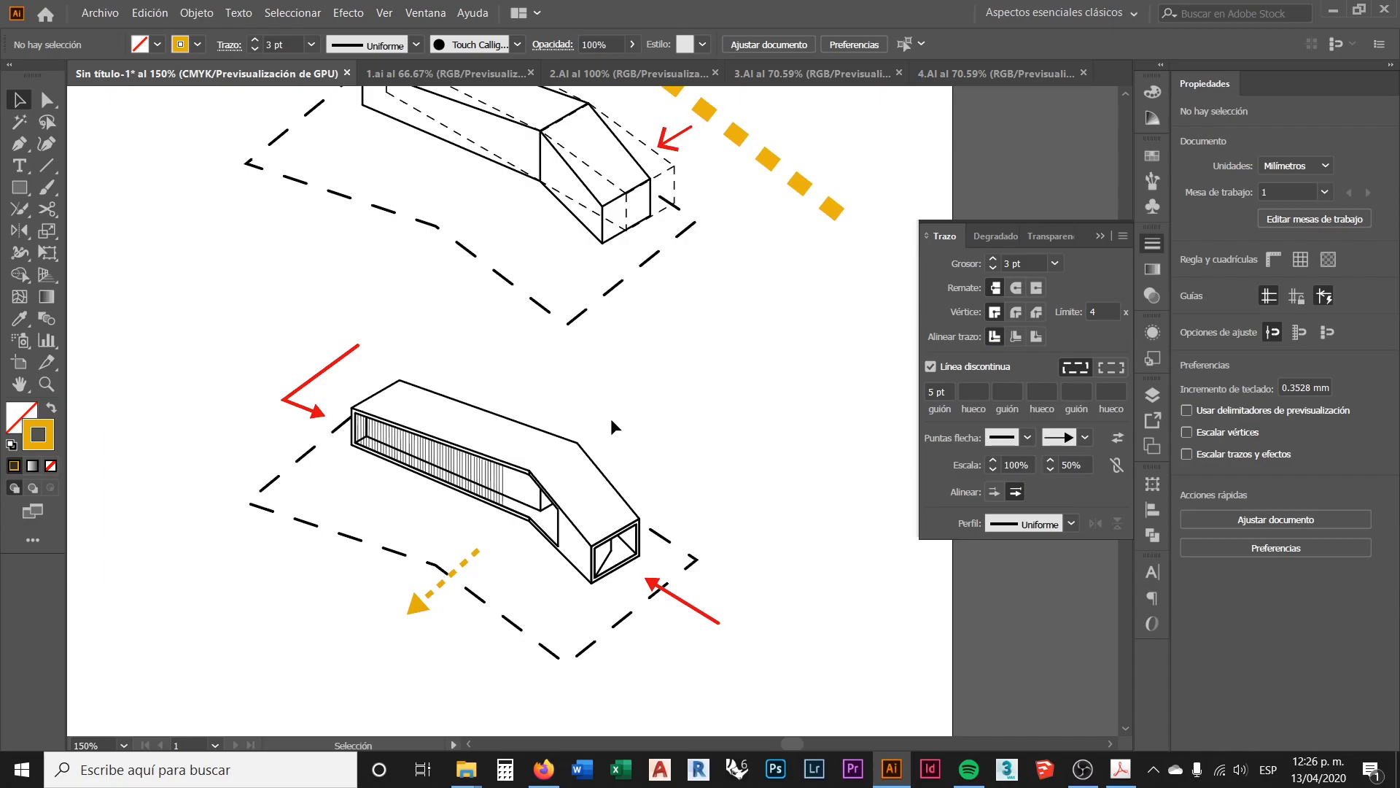
pyautogui.scroll(1, 606, 398)
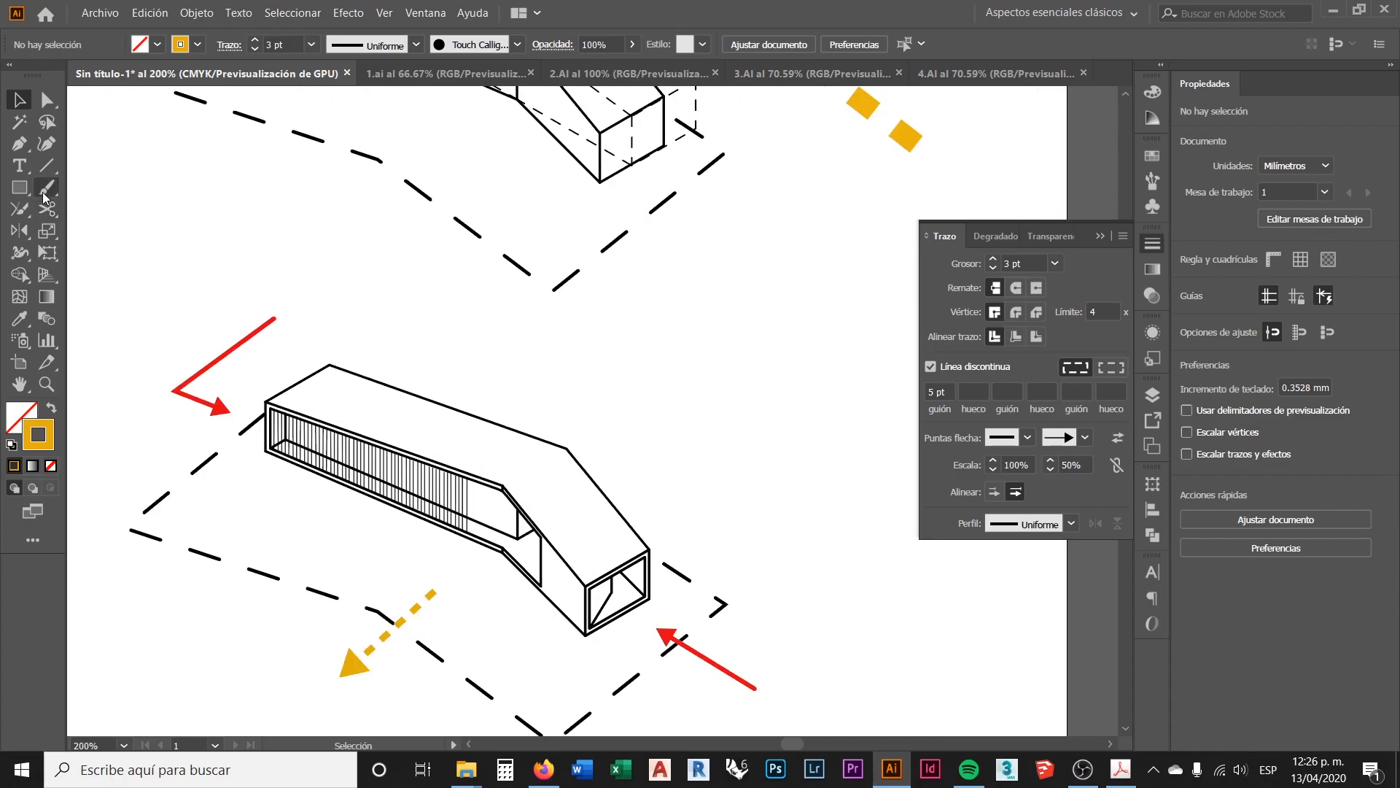
pyautogui.click(20, 188)
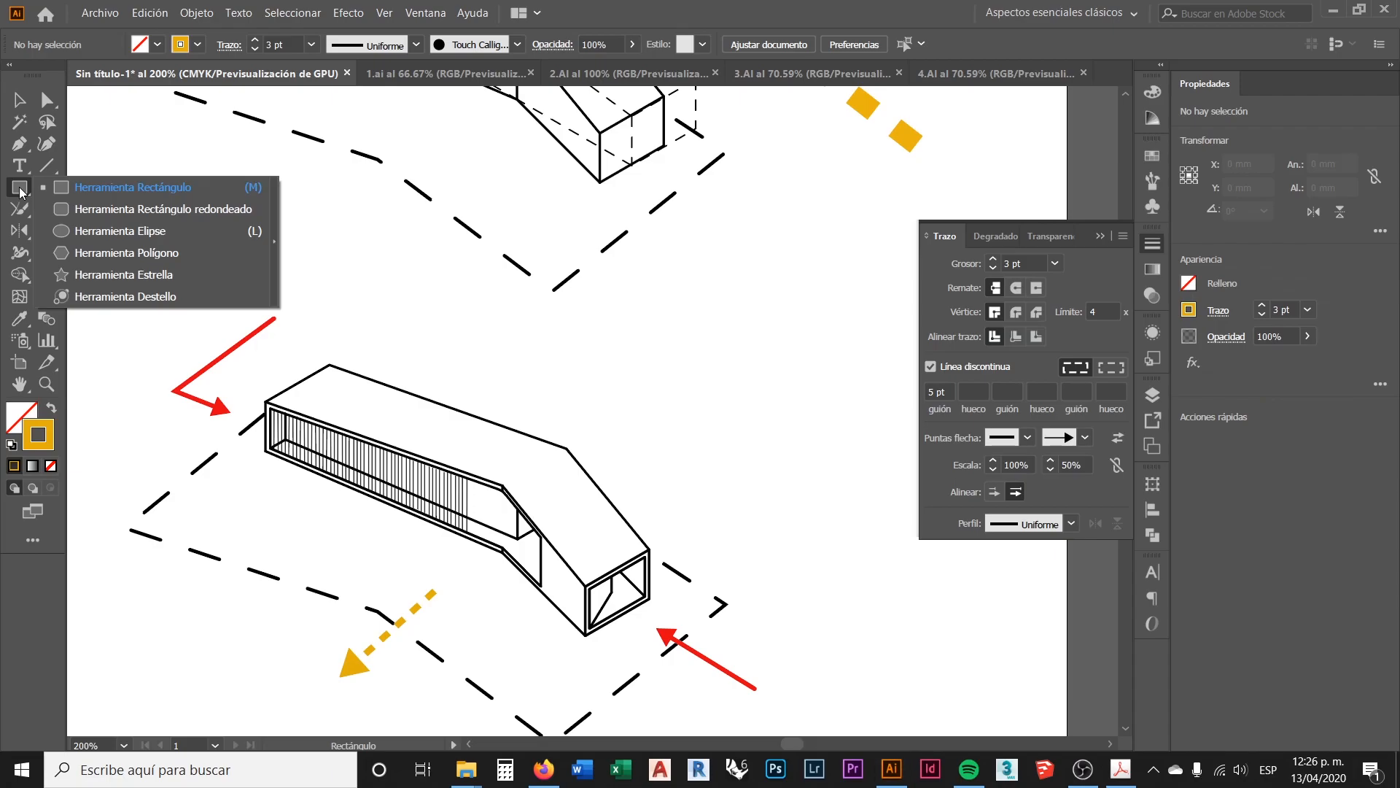
pyautogui.click(107, 232)
pyautogui.scroll(1, 617, 409)
pyautogui.moveTo(547, 375)
pyautogui.mouseDown()
pyautogui.moveTo(590, 401)
pyautogui.moveTo(575, 394)
pyautogui.mouseUp()
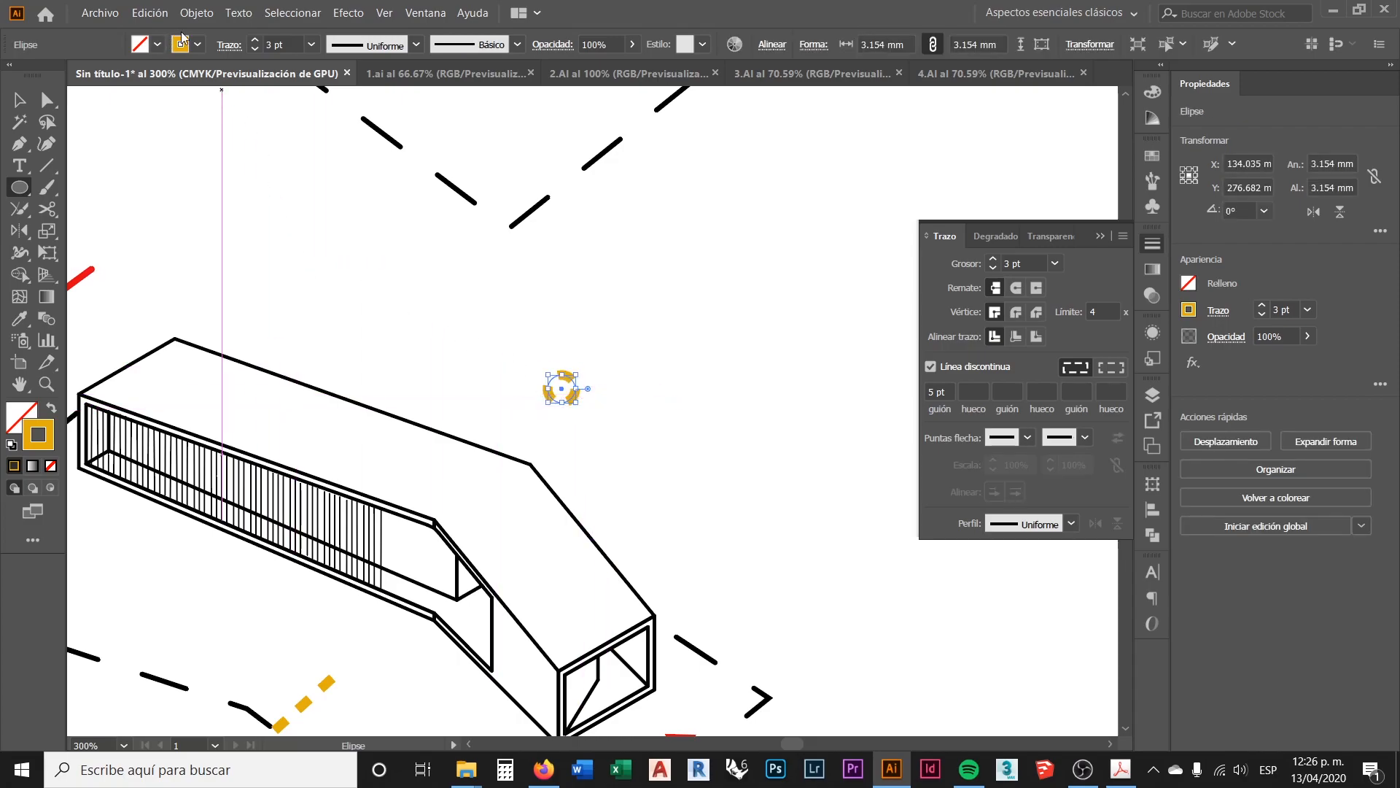
# Step: Change the small circle's stroke to red and turn off its dashed line
pyautogui.click(199, 46)
pyautogui.click(64, 75)
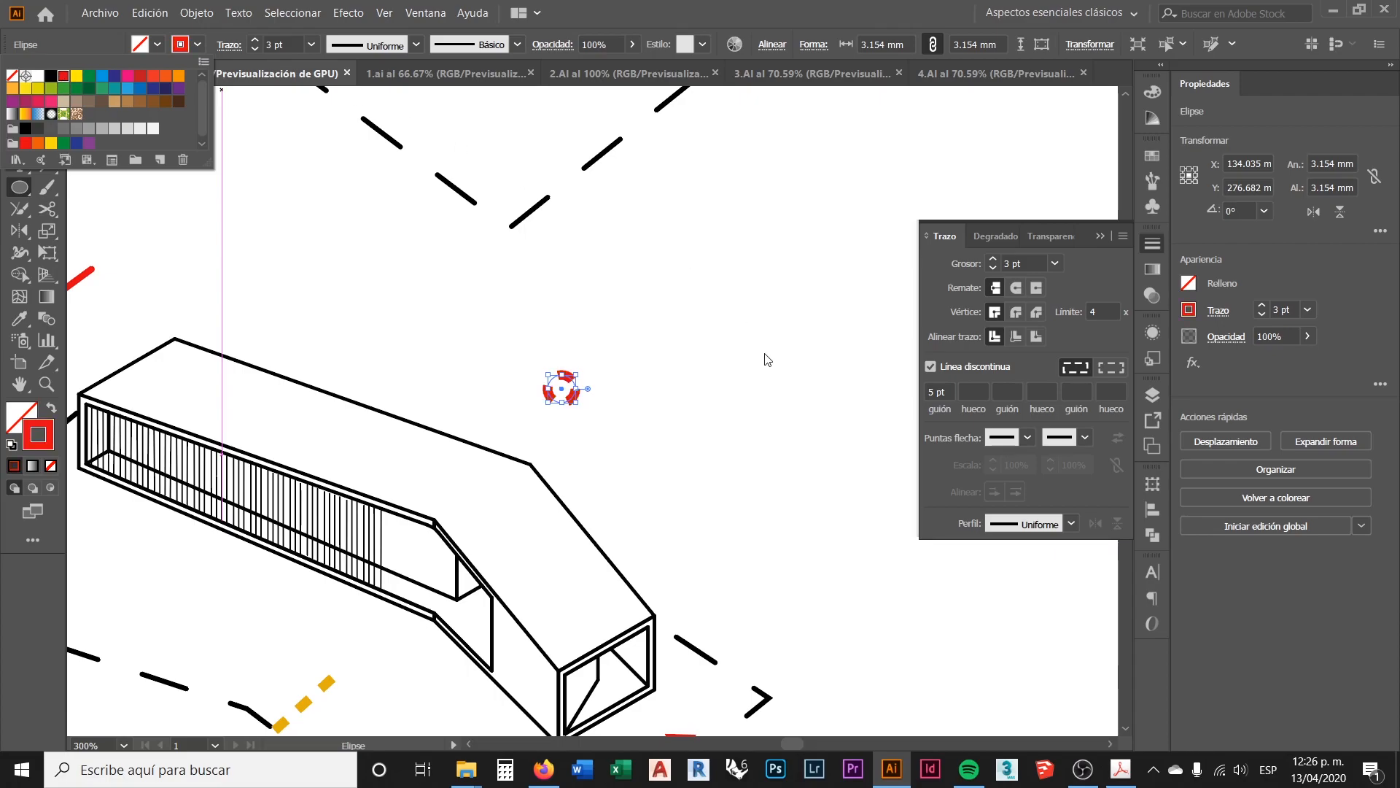
pyautogui.click(929, 364)
pyautogui.click(931, 366)
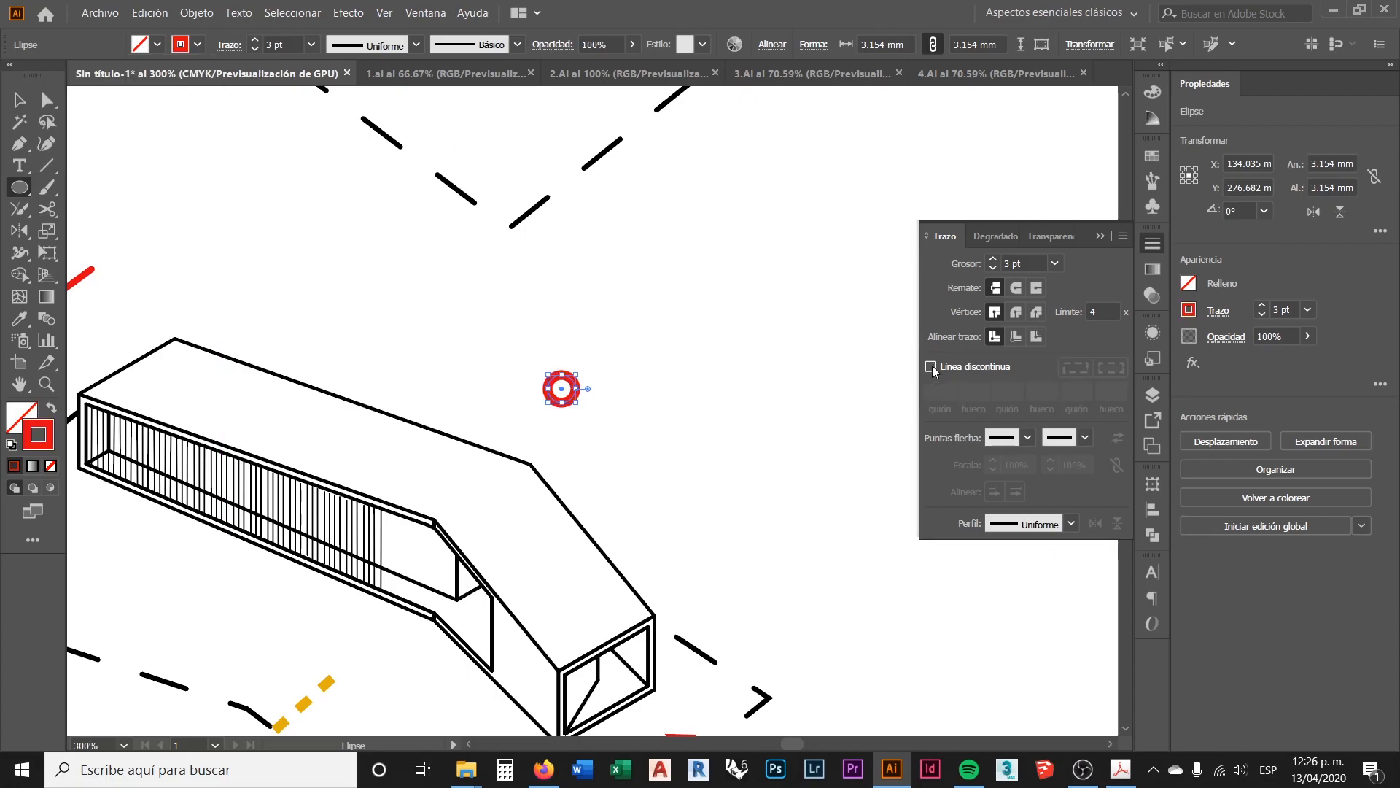
# Step: Set the small red circle's stroke weight to 2 pt
pyautogui.click(1014, 262)
pyautogui.write('2')
pyautogui.press('Return')
pyautogui.press('v')
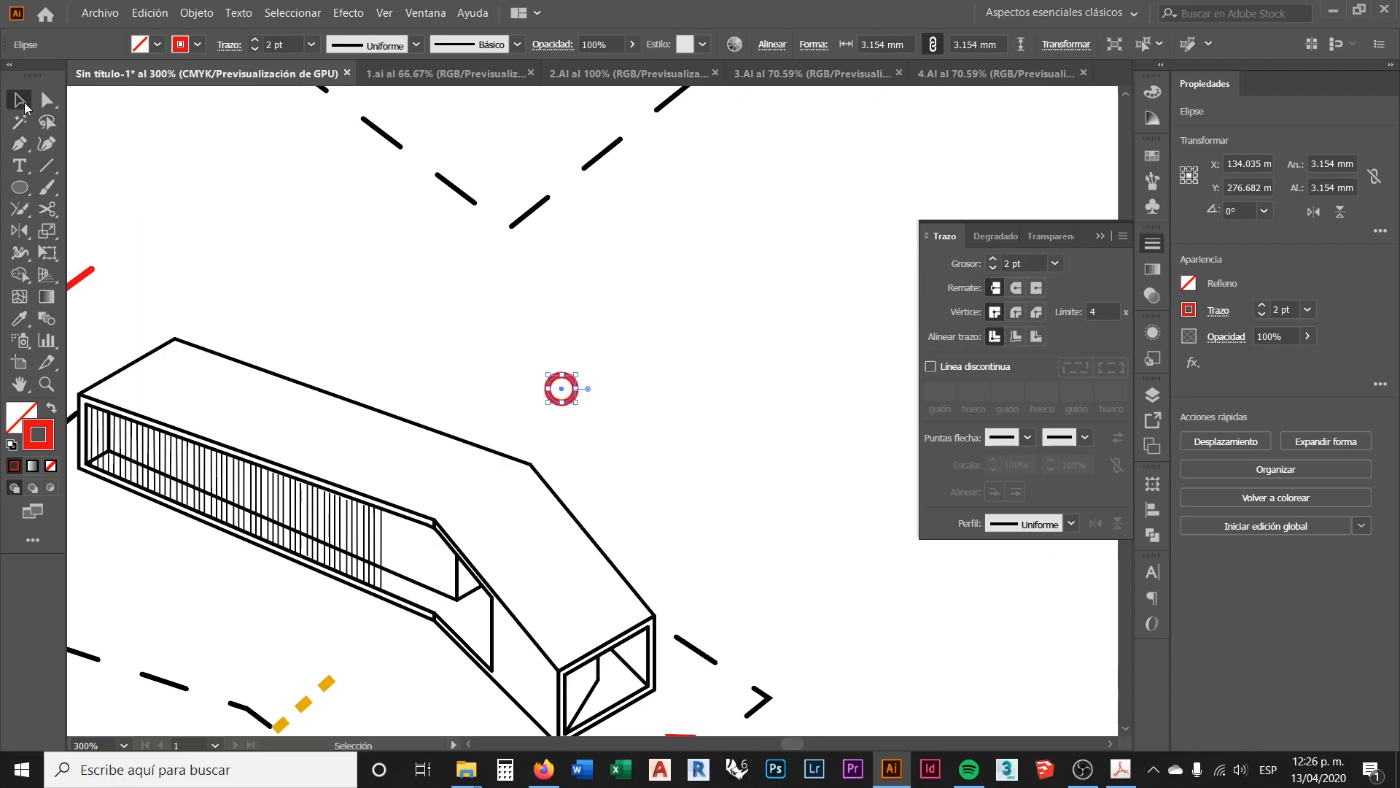
pyautogui.click(360, 325)
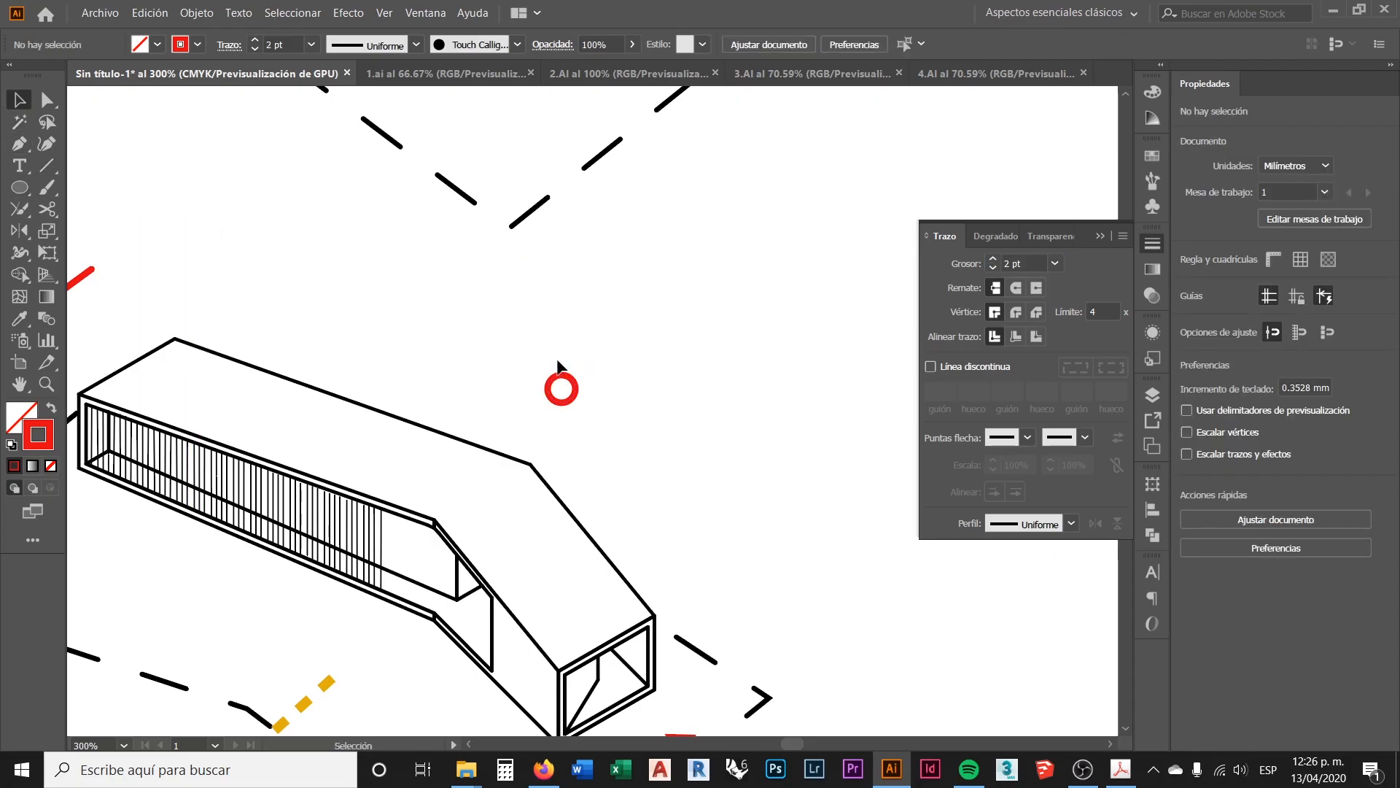
# Step: Draw a vertical red line about 2.28 mm long just above the small circle, aligned with its center
pyautogui.scroll(2, 592, 357)
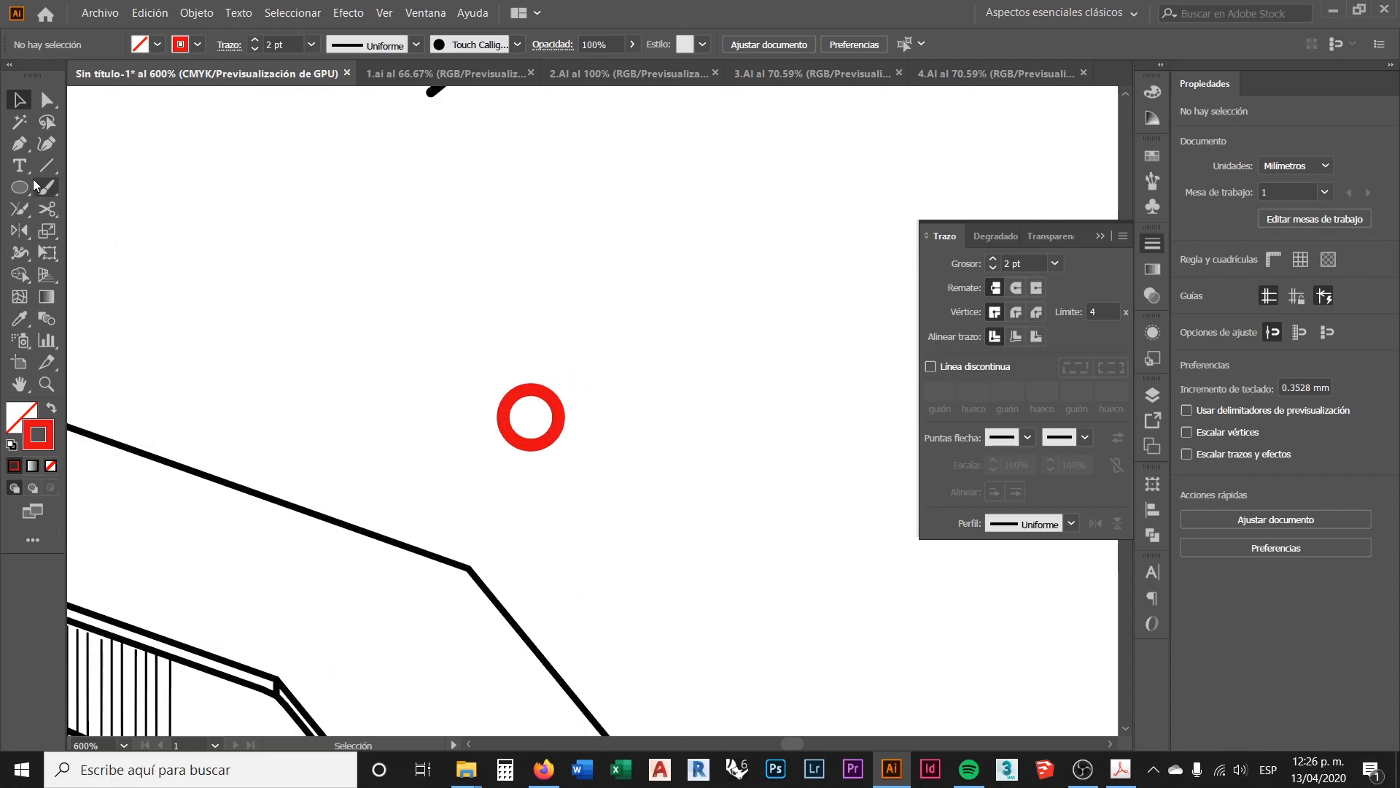
pyautogui.press('\\')
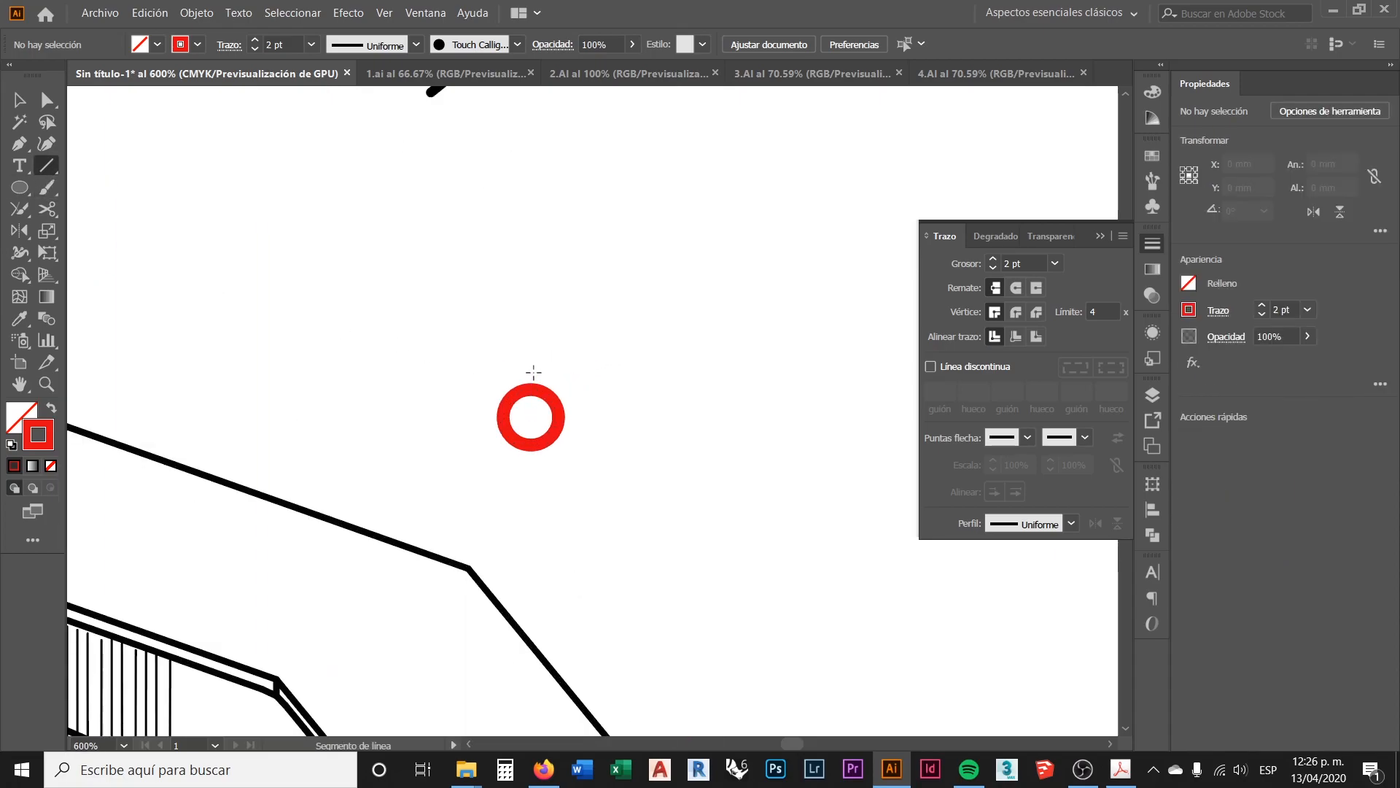
pyautogui.moveTo(531, 372); pyautogui.dragTo(535, 332)
pyautogui.click(19, 99)
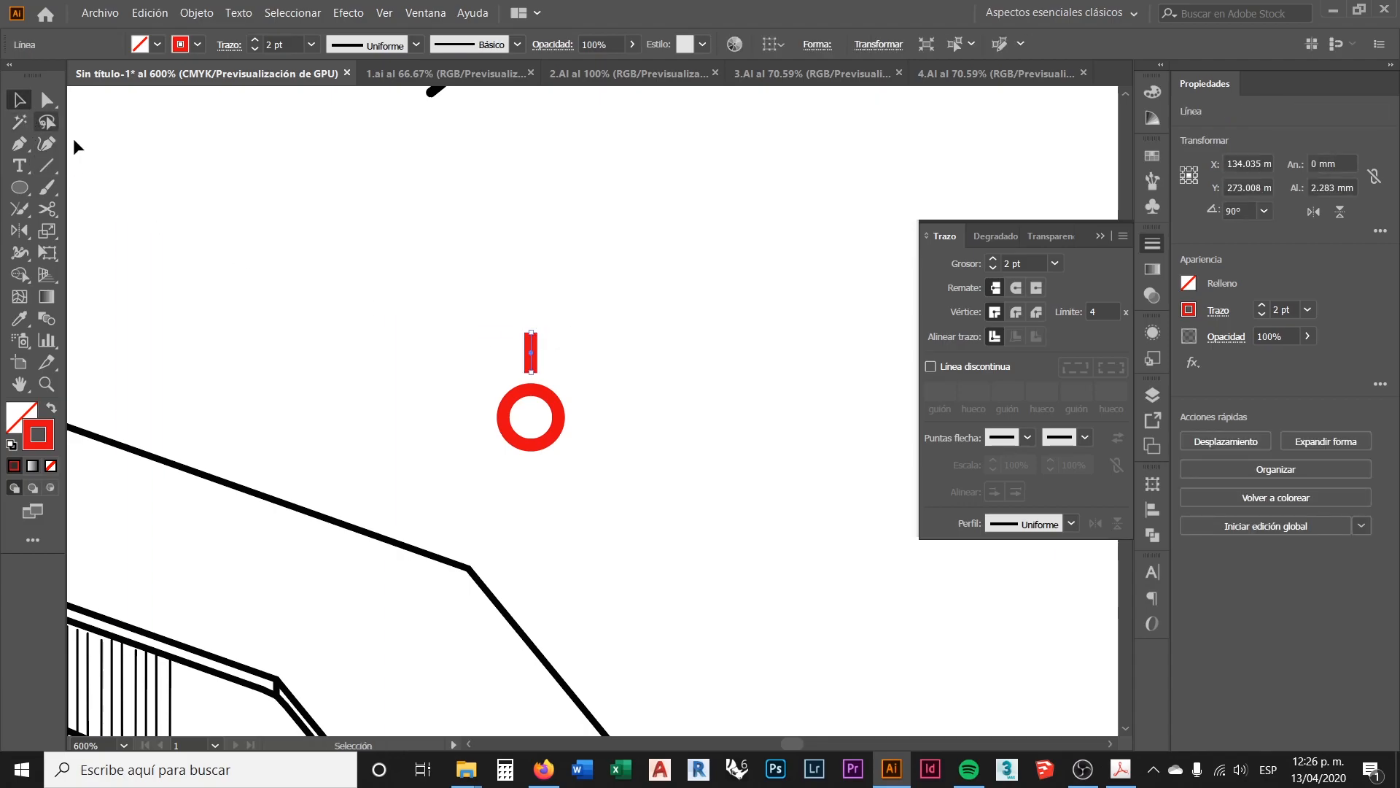
pyautogui.click(504, 321)
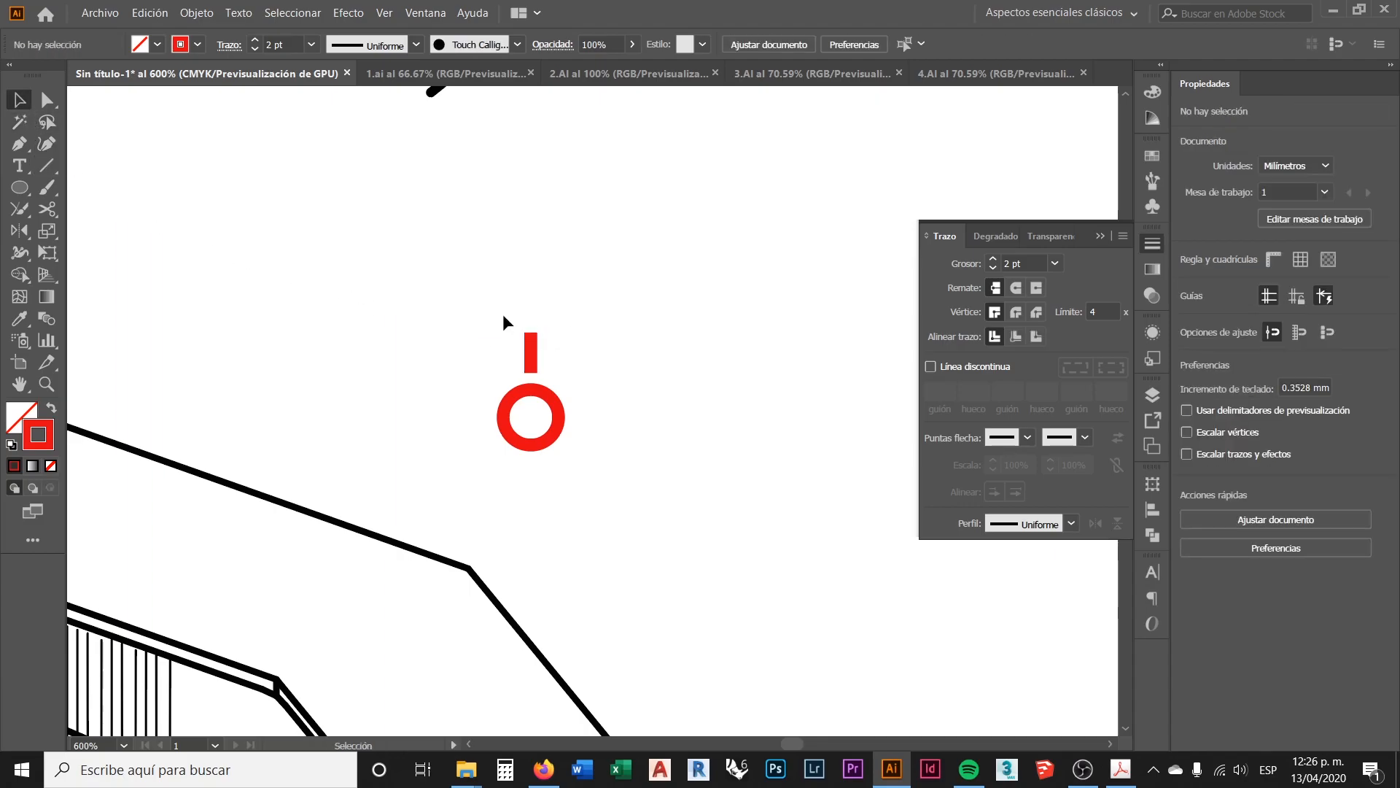
pyautogui.click(532, 367)
pyautogui.click(610, 359)
pyautogui.scroll(-2, 552, 420)
pyautogui.scroll(2, 554, 414)
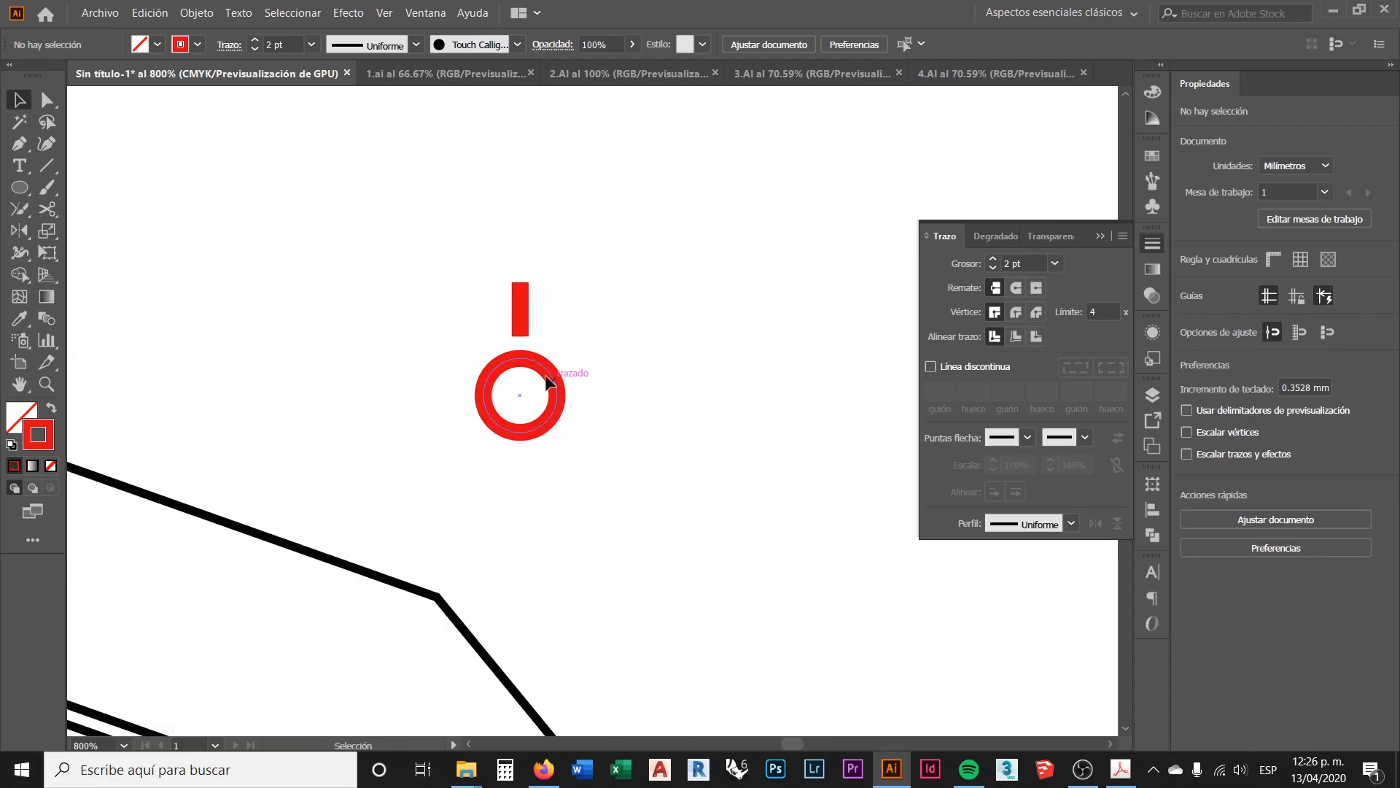
pyautogui.click(496, 375)
pyautogui.click(654, 332)
# Step: Create a copy of the vertical red line rotated 20° about the circle's center
pyautogui.moveTo(550, 310); pyautogui.dragTo(455, 252)
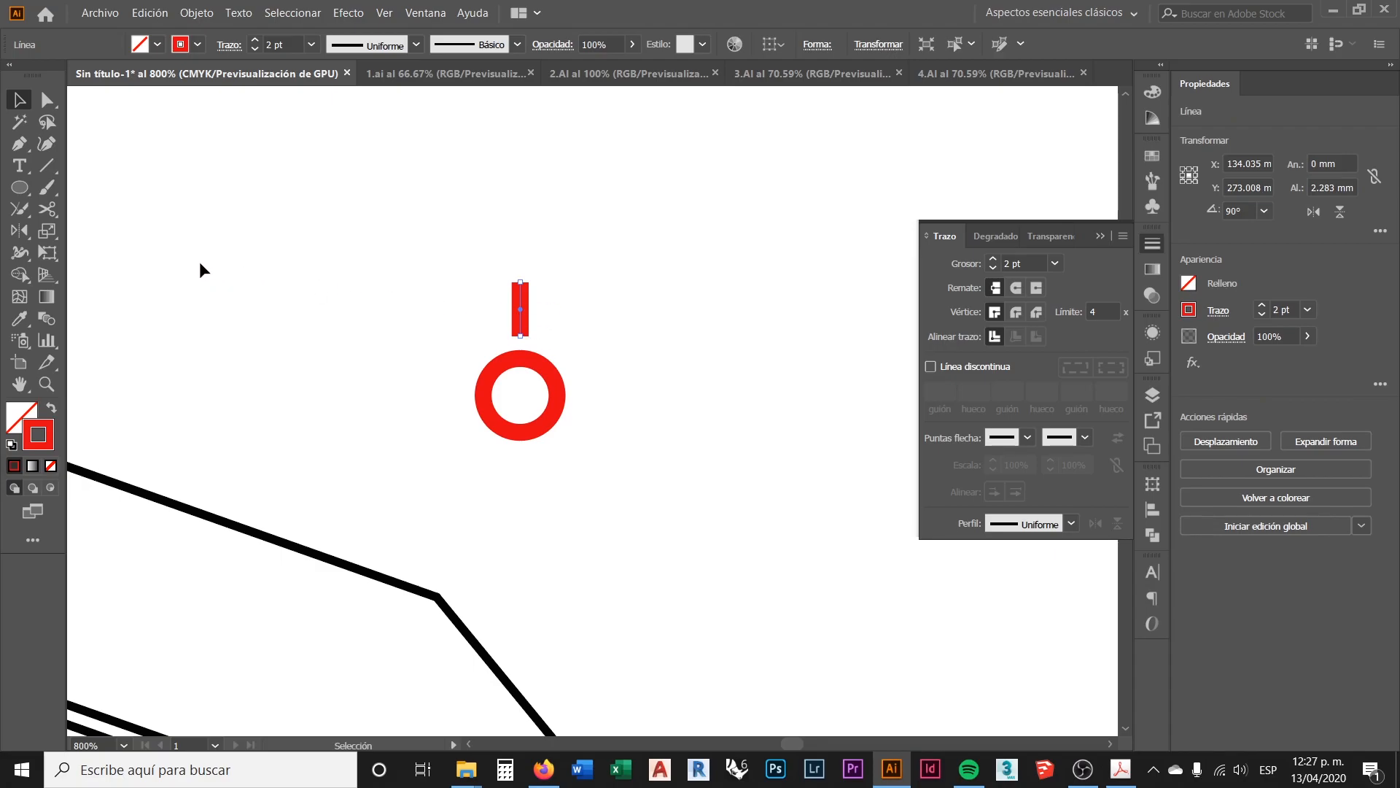
pyautogui.click(25, 241)
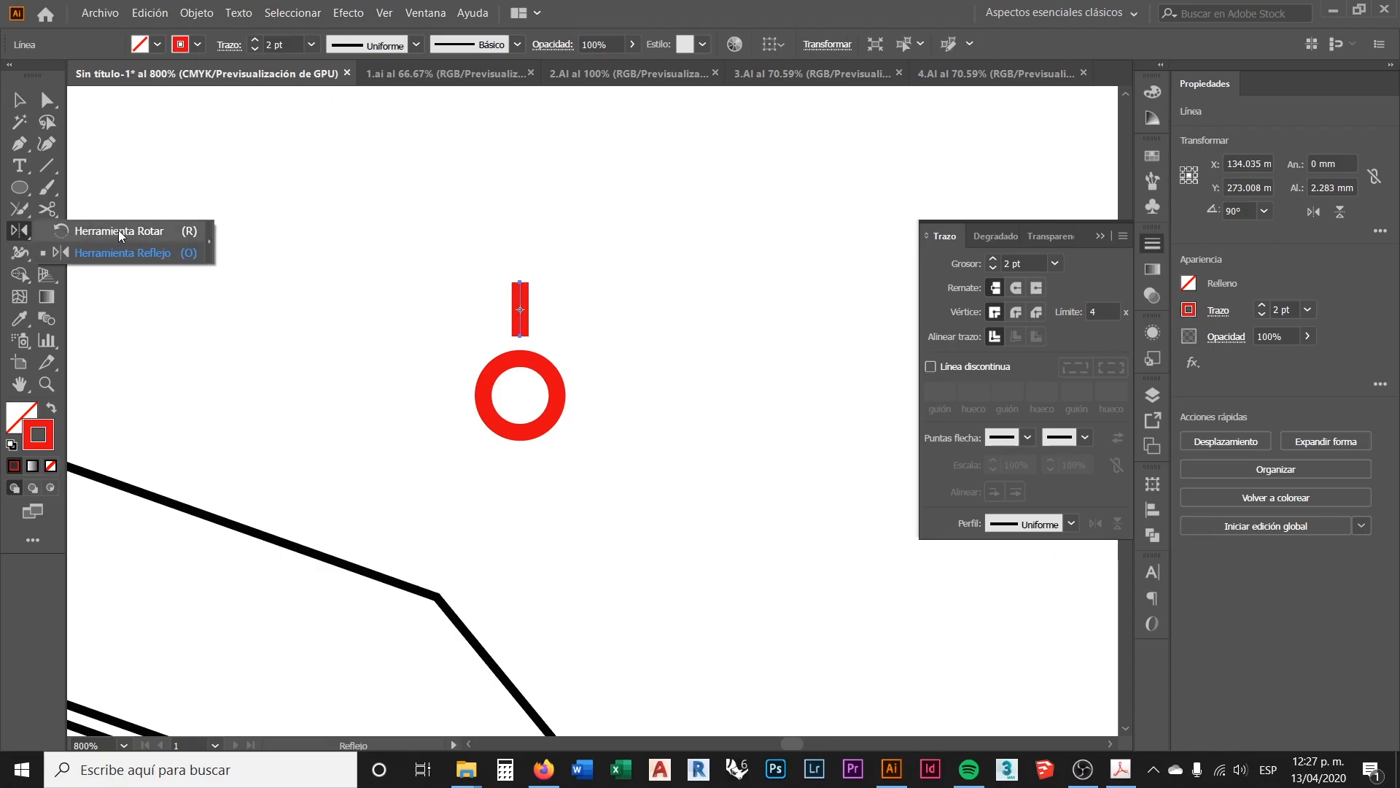
pyautogui.click(118, 230)
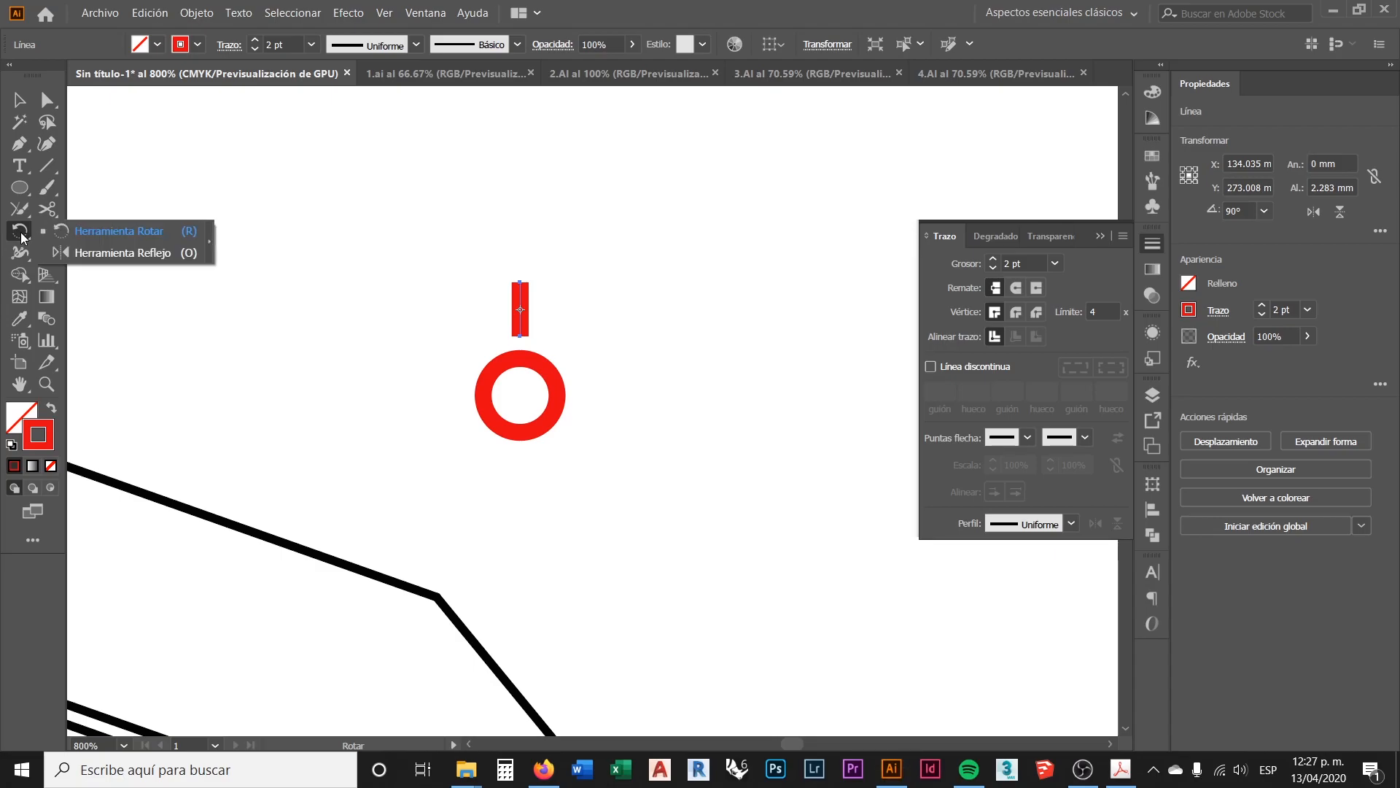
pyautogui.click(107, 230)
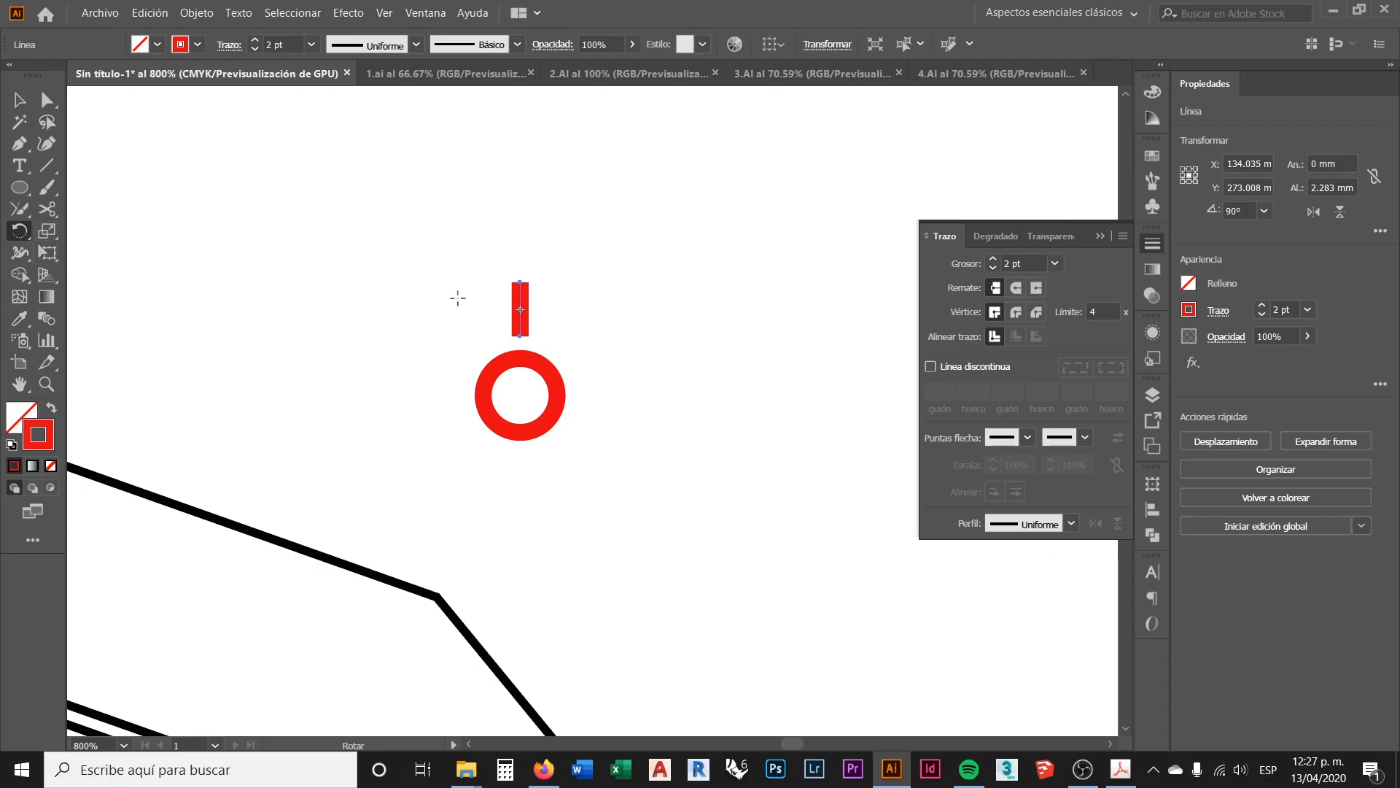
pyautogui.click(20, 102)
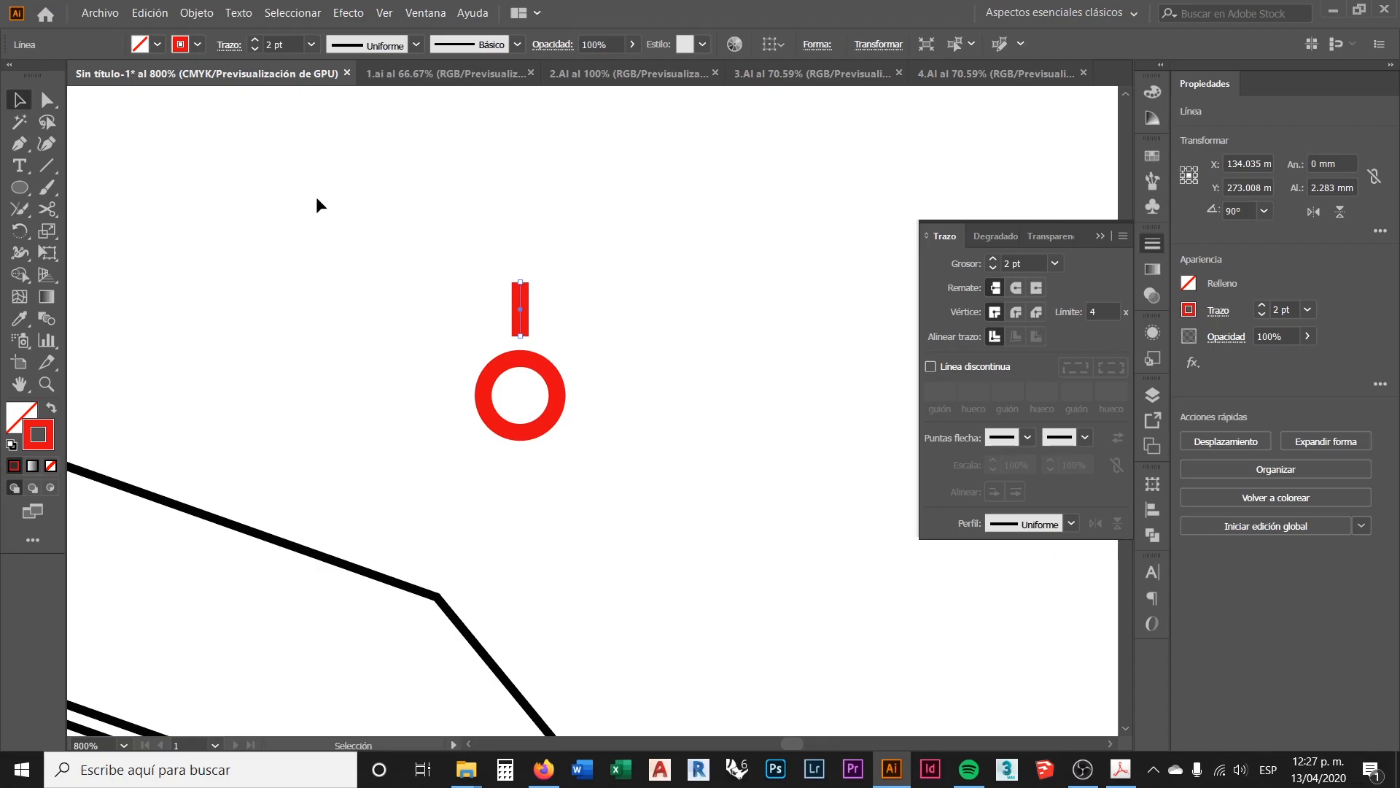
pyautogui.click(19, 231)
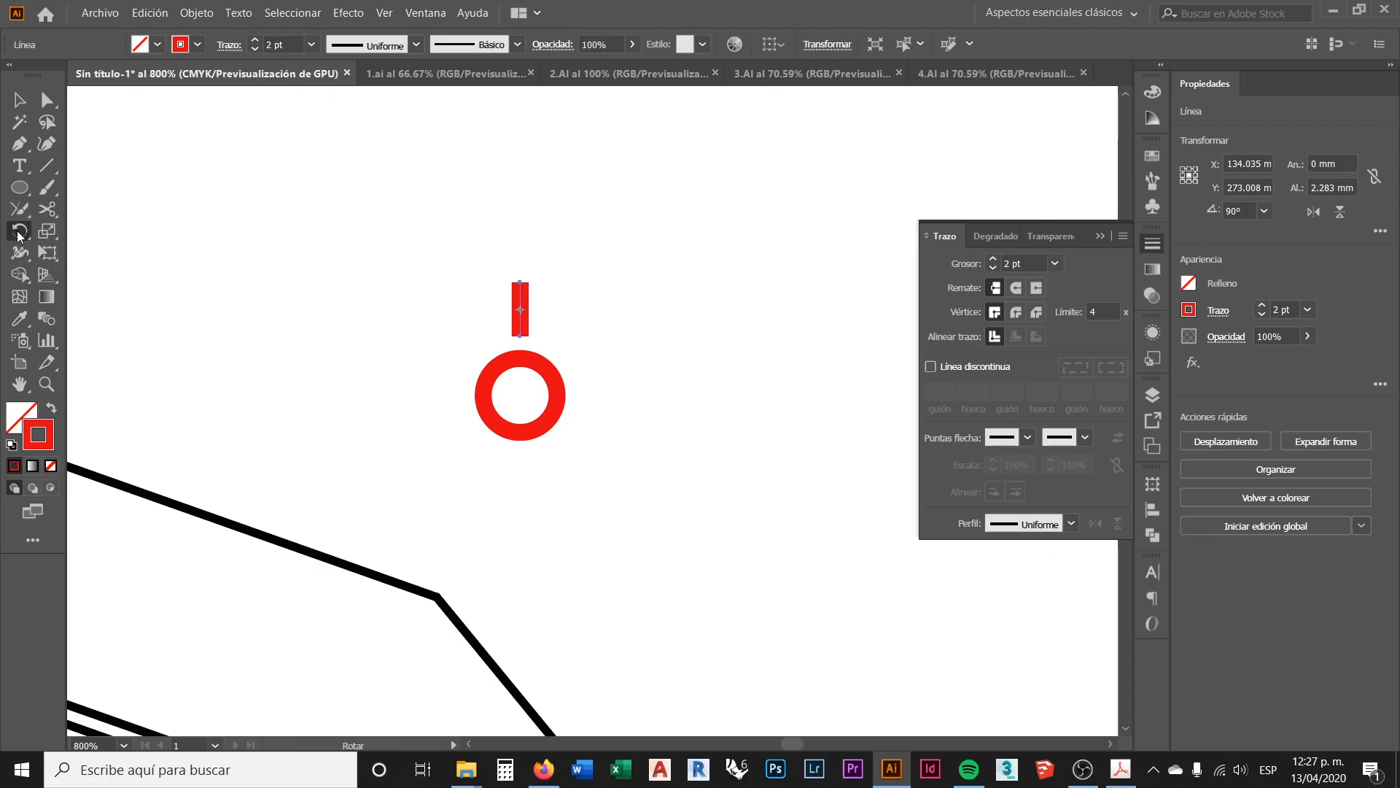
pyautogui.keyDown('alt'); pyautogui.click(520, 395); pyautogui.keyUp('alt')
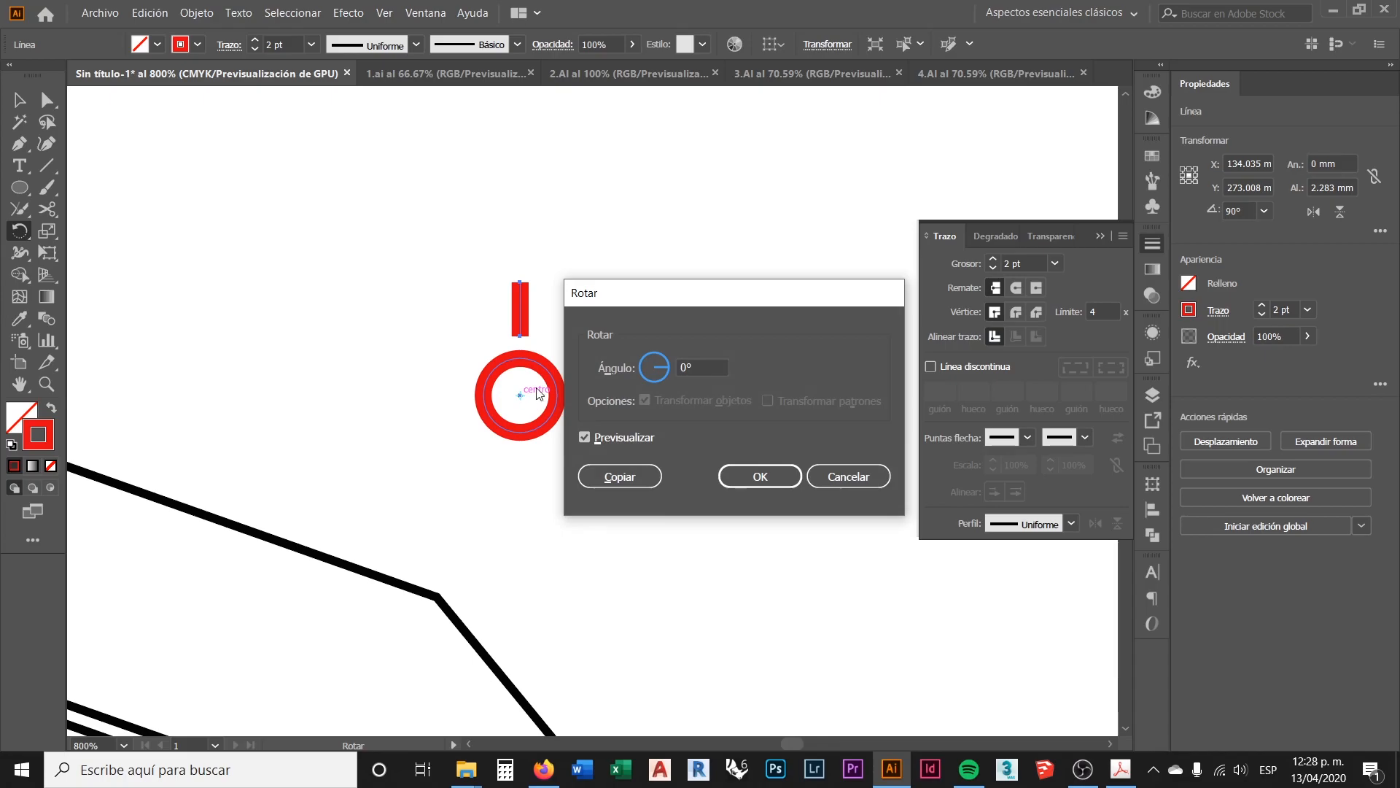
pyautogui.click(704, 367)
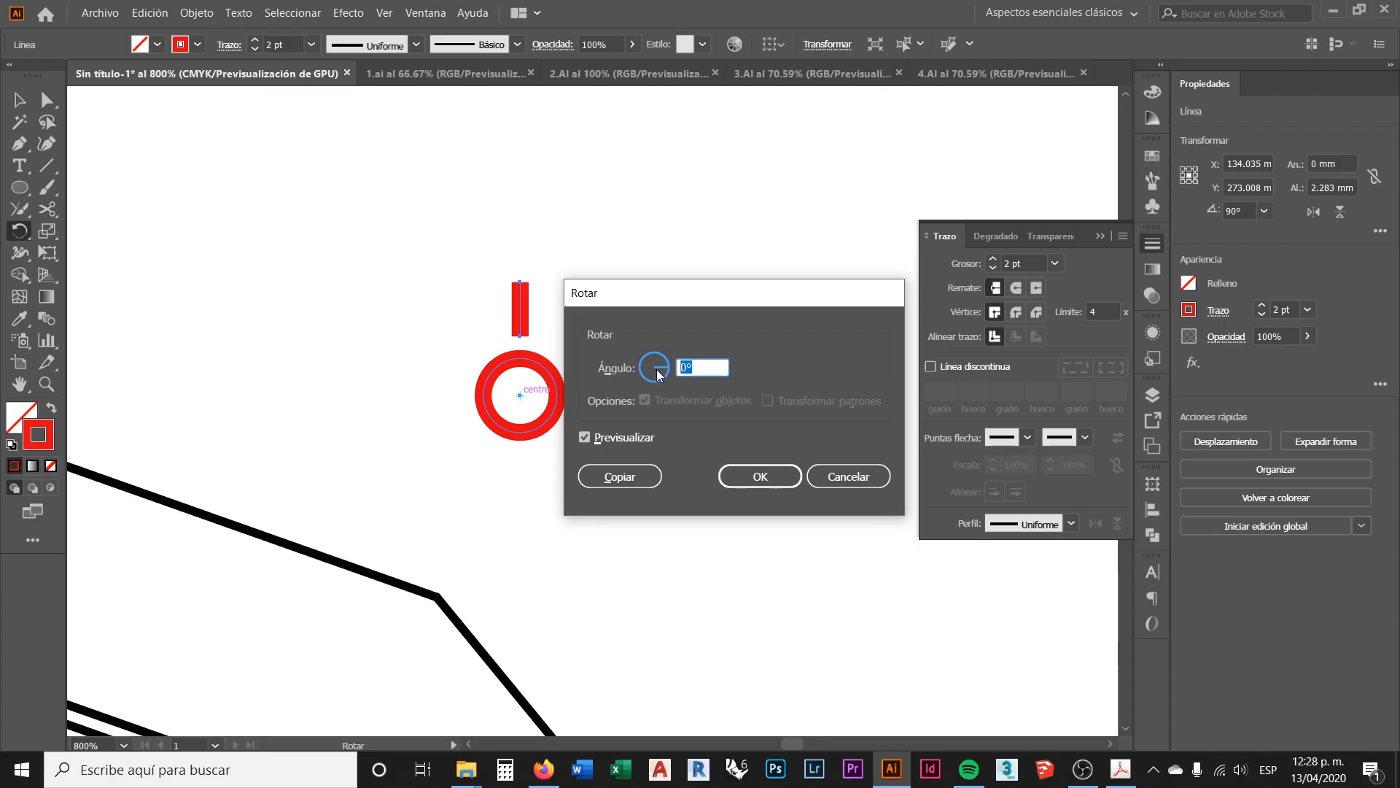
pyautogui.write('20')
pyautogui.moveTo(699, 305); pyautogui.dragTo(872, 290)
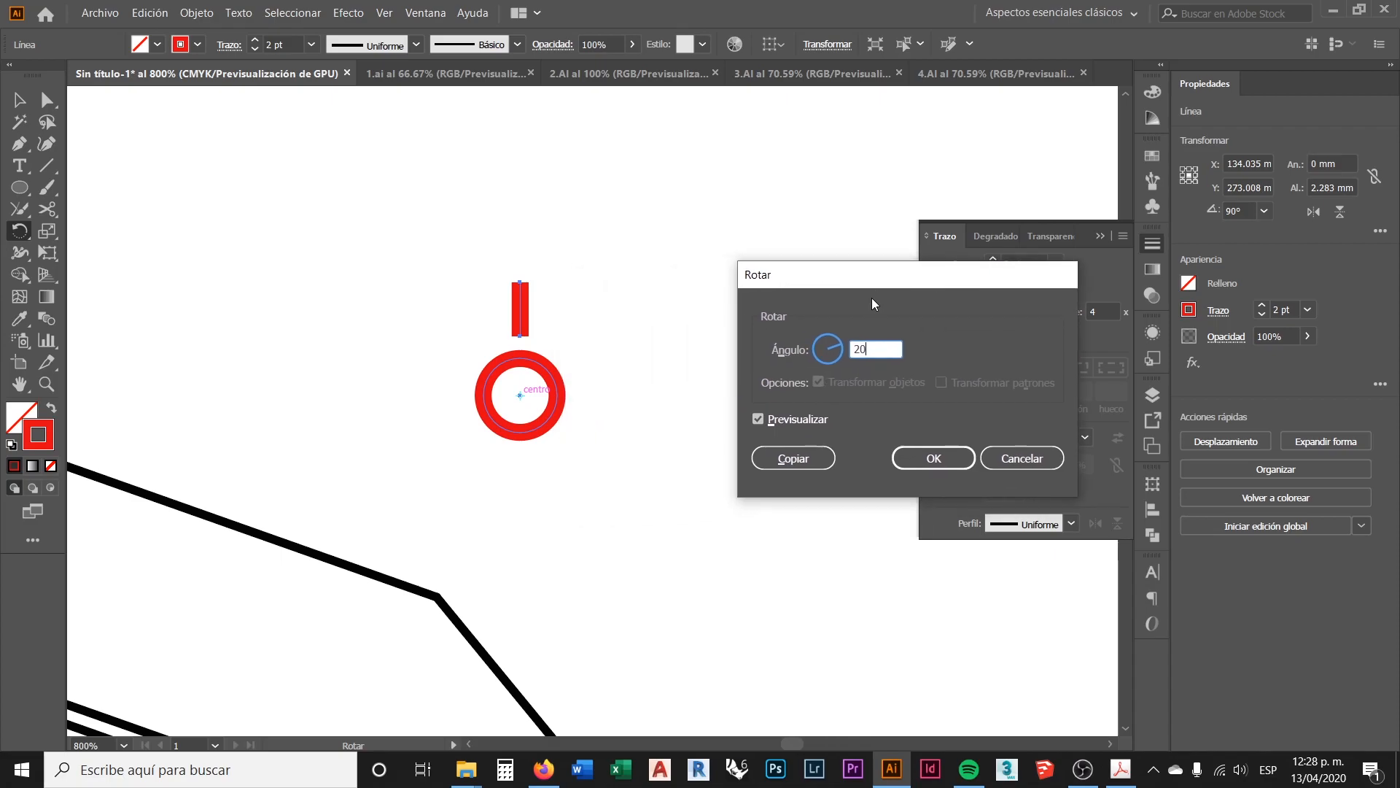
pyautogui.click(802, 462)
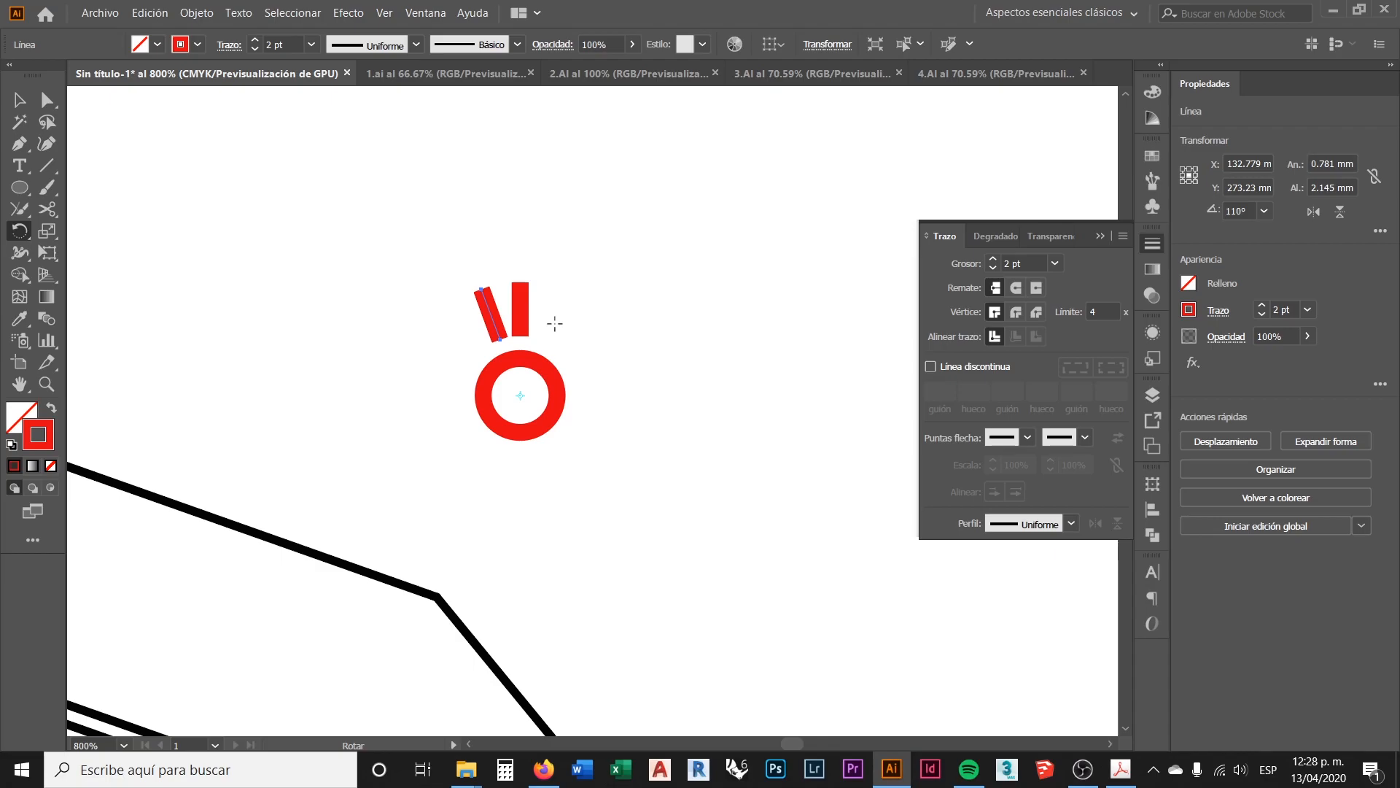
# Step: Delete the tilted 20° copy of the red line
pyautogui.click(18, 100)
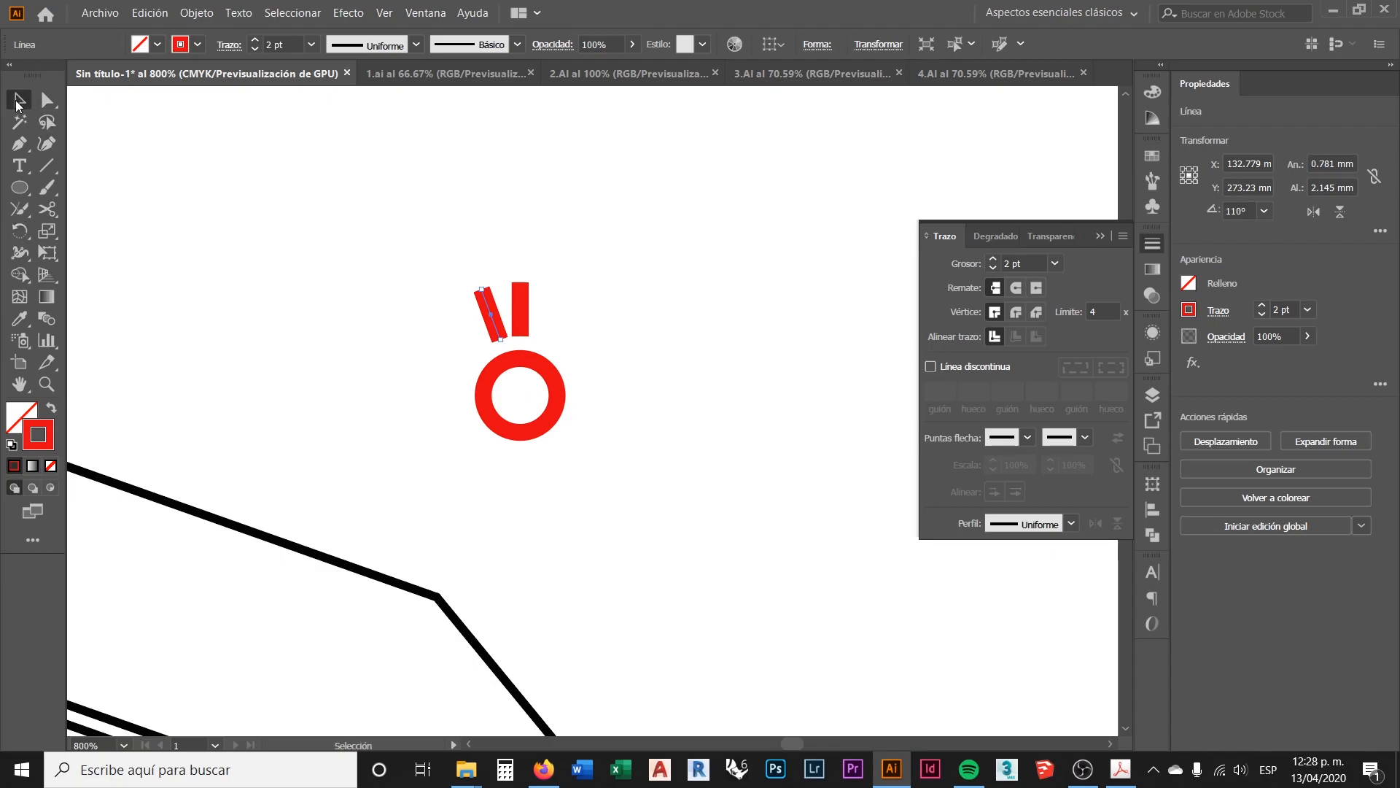
pyautogui.click(454, 316)
pyautogui.click(487, 313)
pyautogui.press('Delete')
# Step: Create a copy of the vertical red line rotated 45° about the circle's center
pyautogui.moveTo(552, 323); pyautogui.dragTo(433, 272)
pyautogui.click(18, 232)
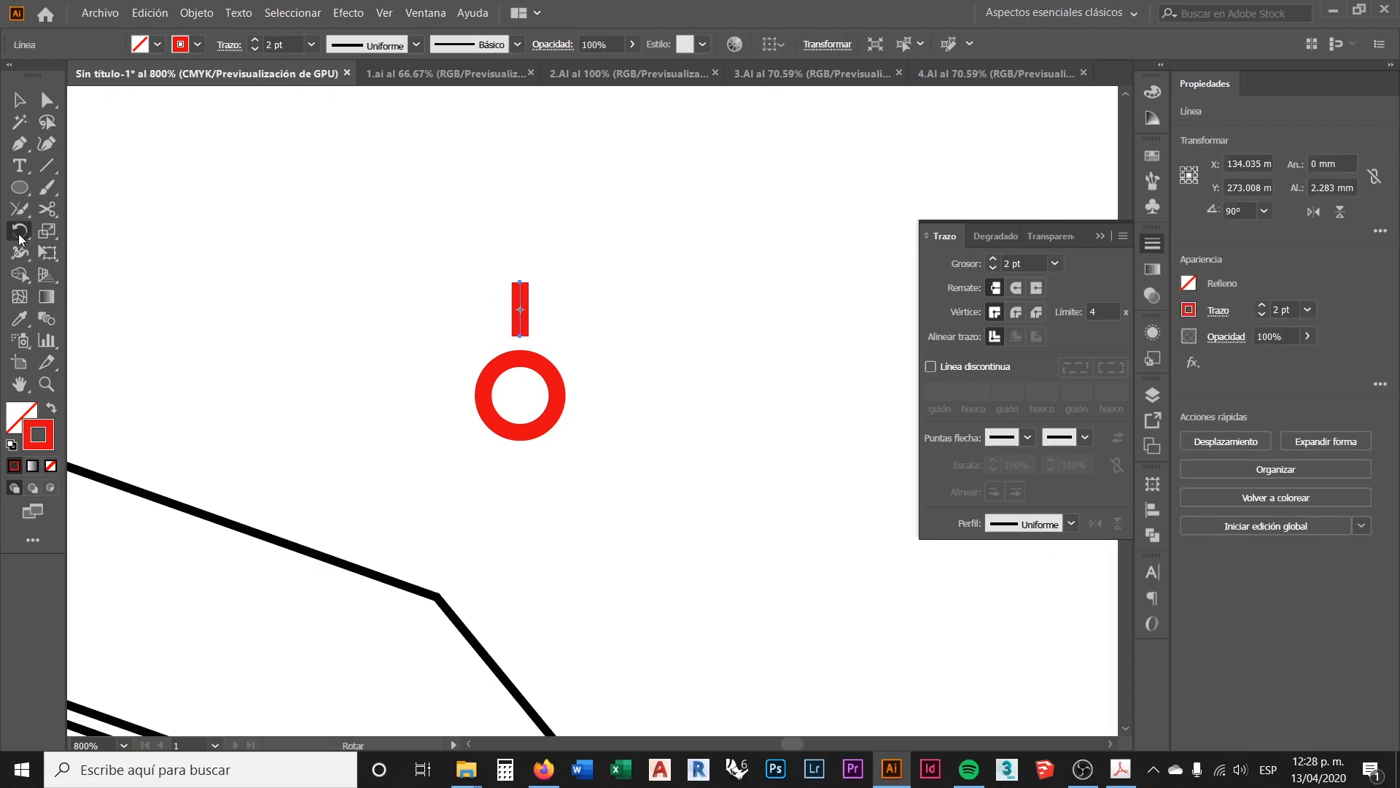
pyautogui.keyDown('alt'); pyautogui.click(520, 396); pyautogui.keyUp('alt')
pyautogui.click(877, 348)
pyautogui.doubleClick(877, 348)
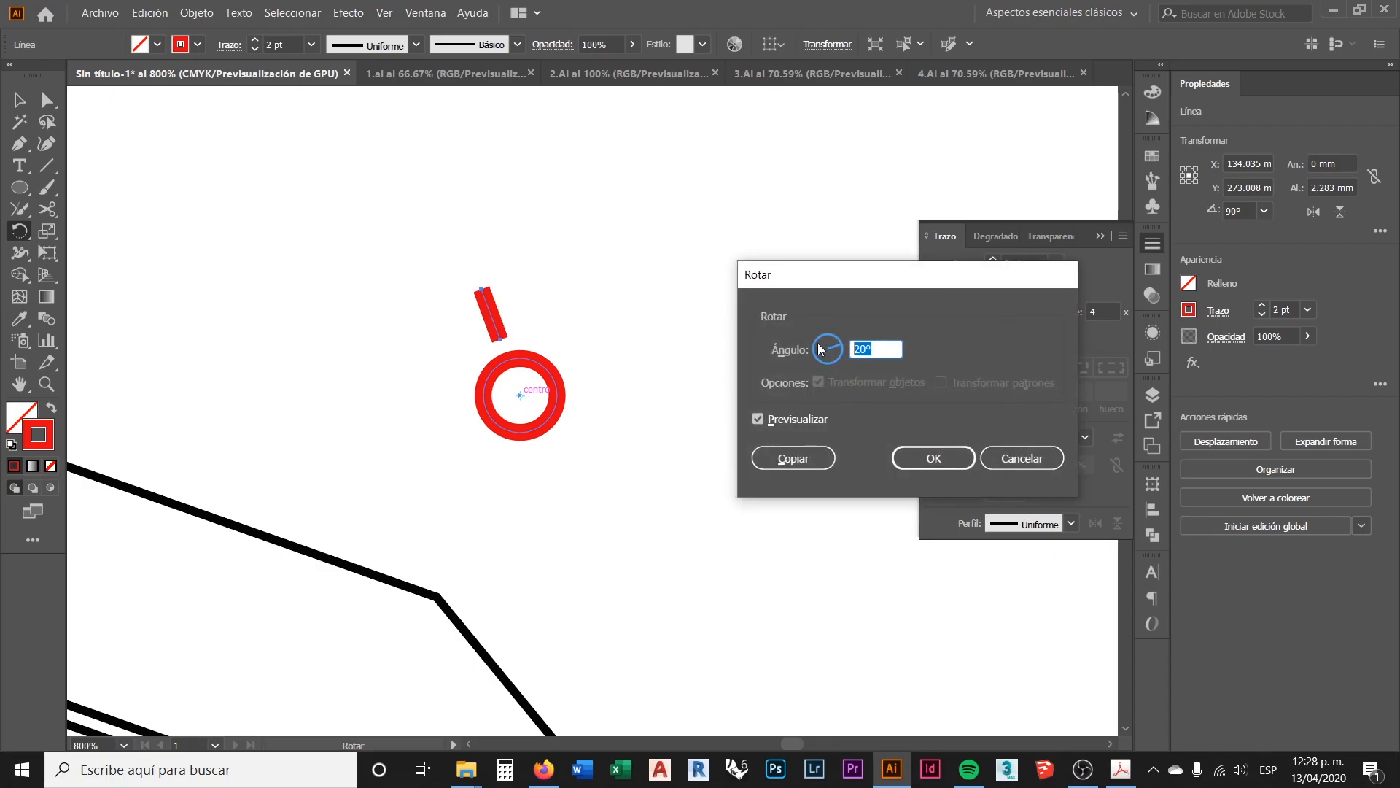
pyautogui.write('45')
pyautogui.click(798, 458)
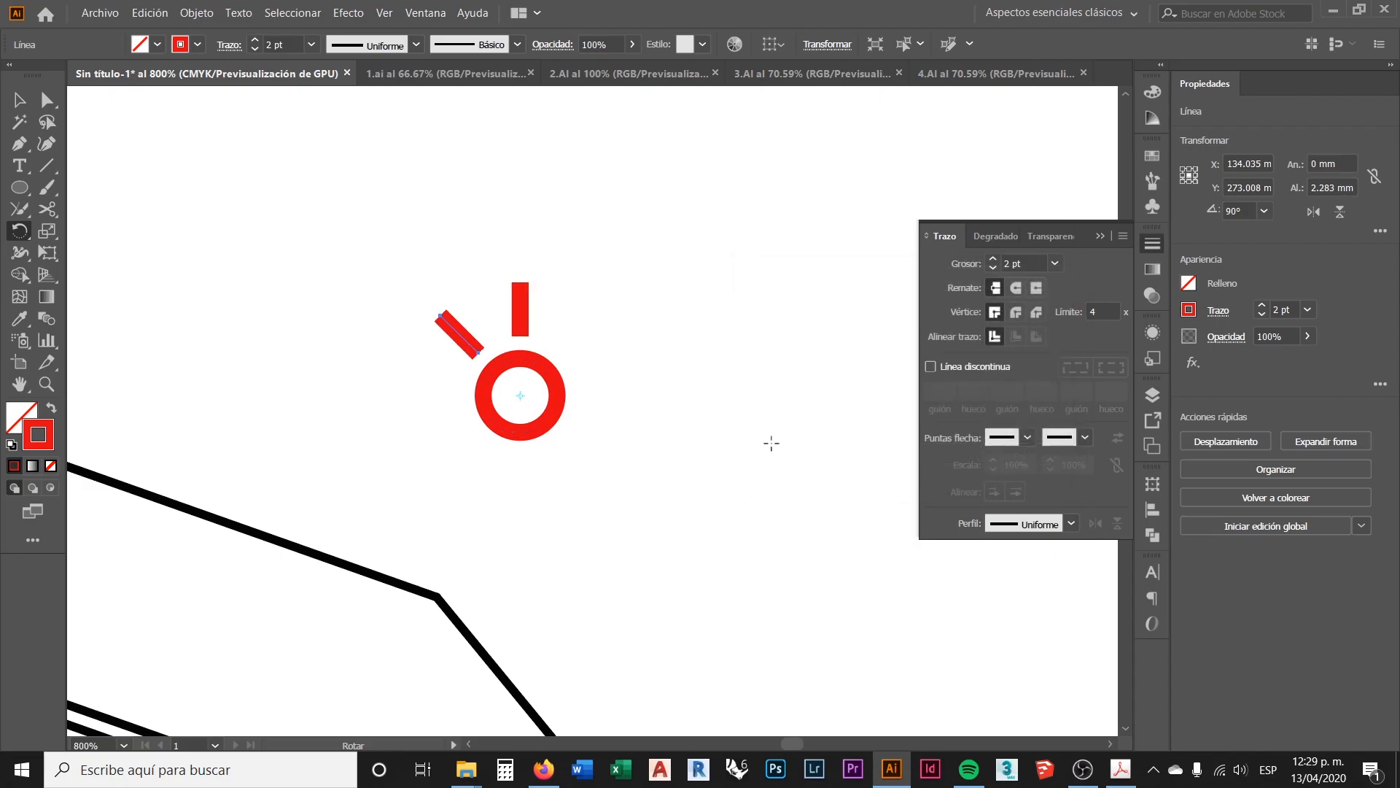
pyautogui.click(19, 100)
pyautogui.click(396, 369)
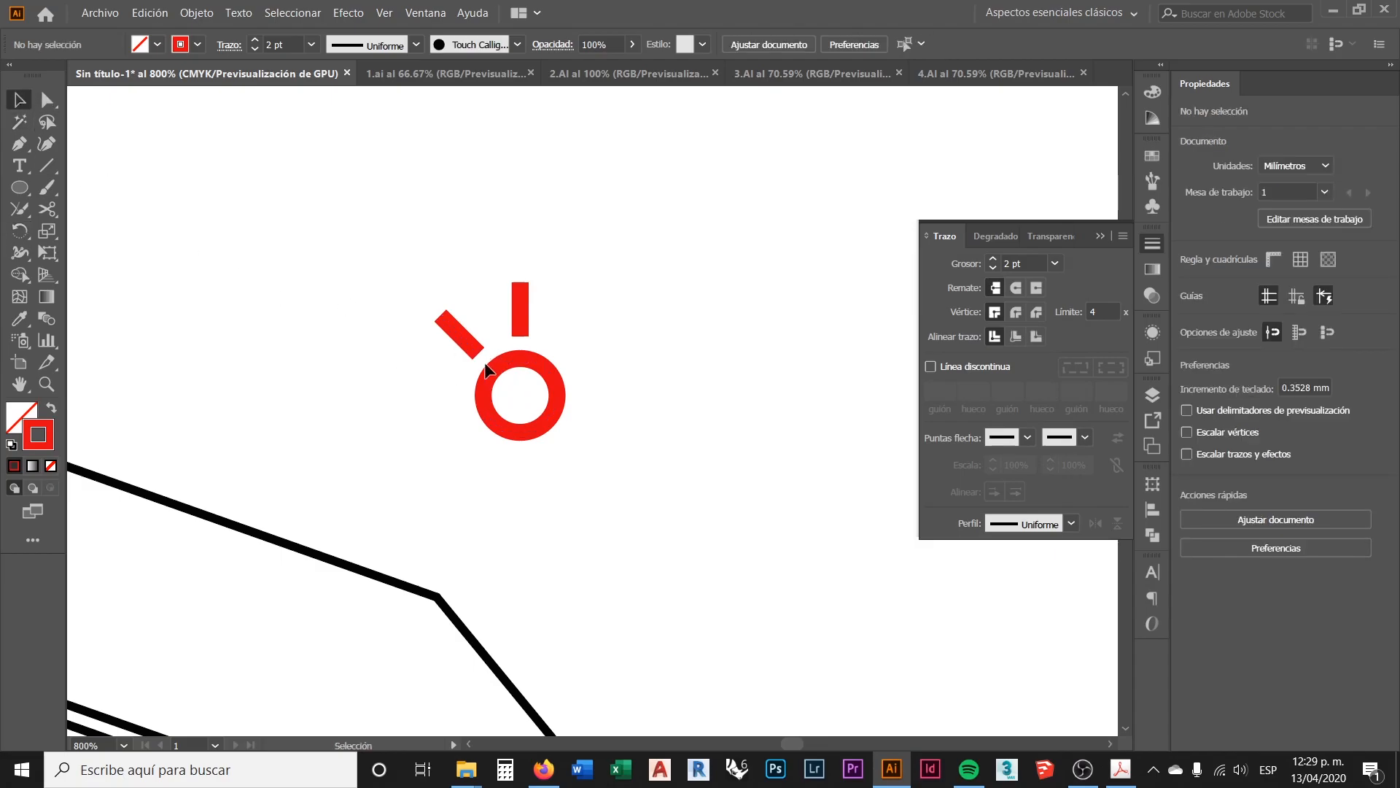
# Step: Repeat the rotated copy from the diagonal ray three times to continue the rays around the circle down to the one directly below it
pyautogui.click(454, 336)
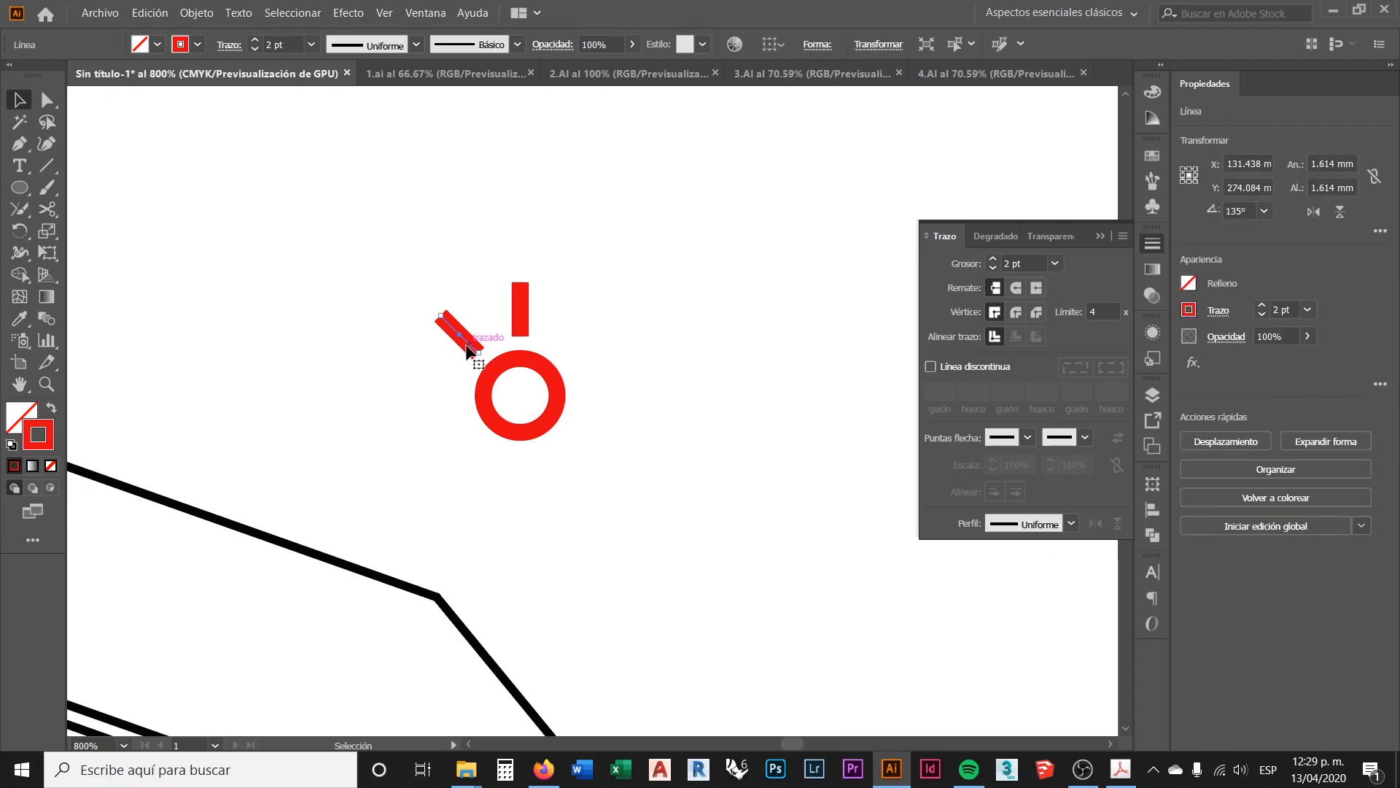
pyautogui.rightClick(469, 344)
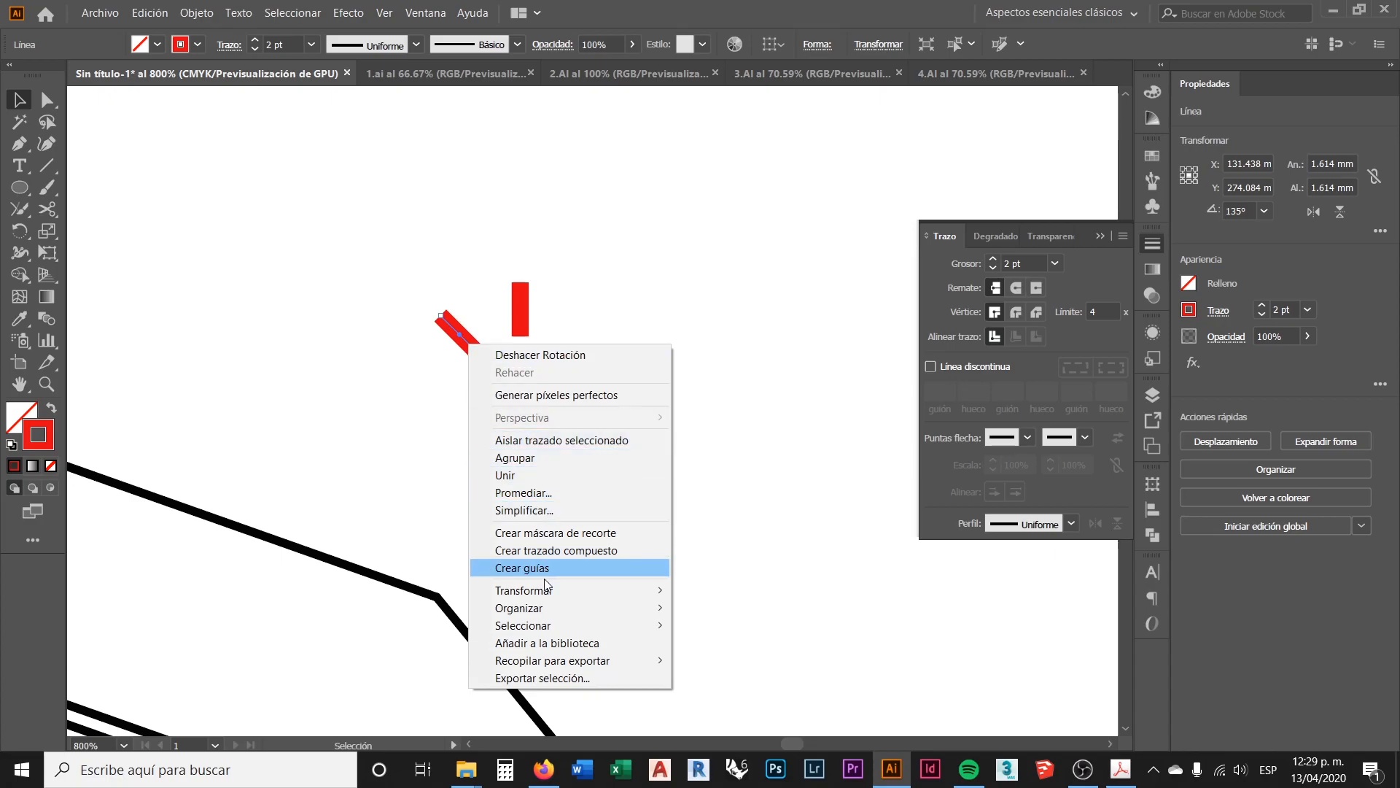
pyautogui.moveTo(547, 590)
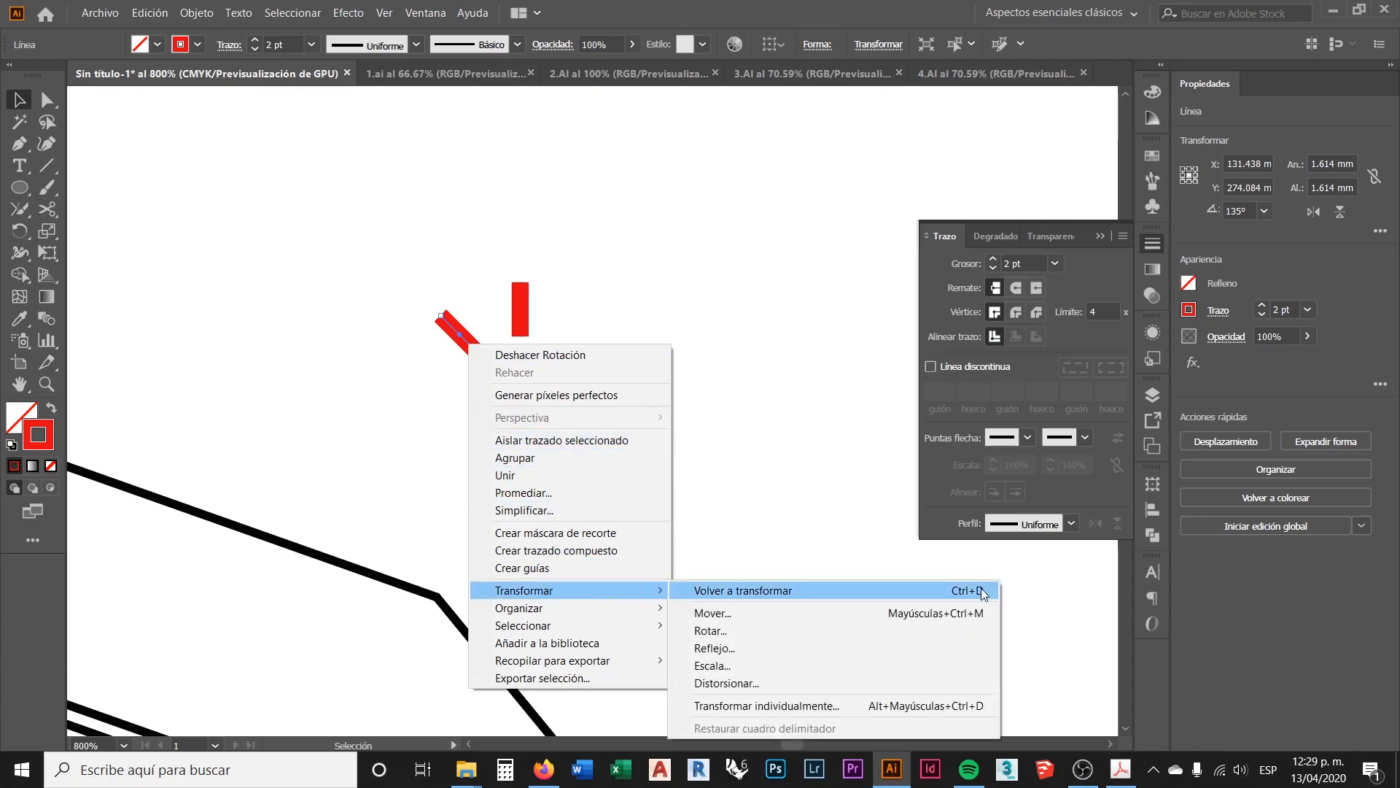
pyautogui.click(444, 376)
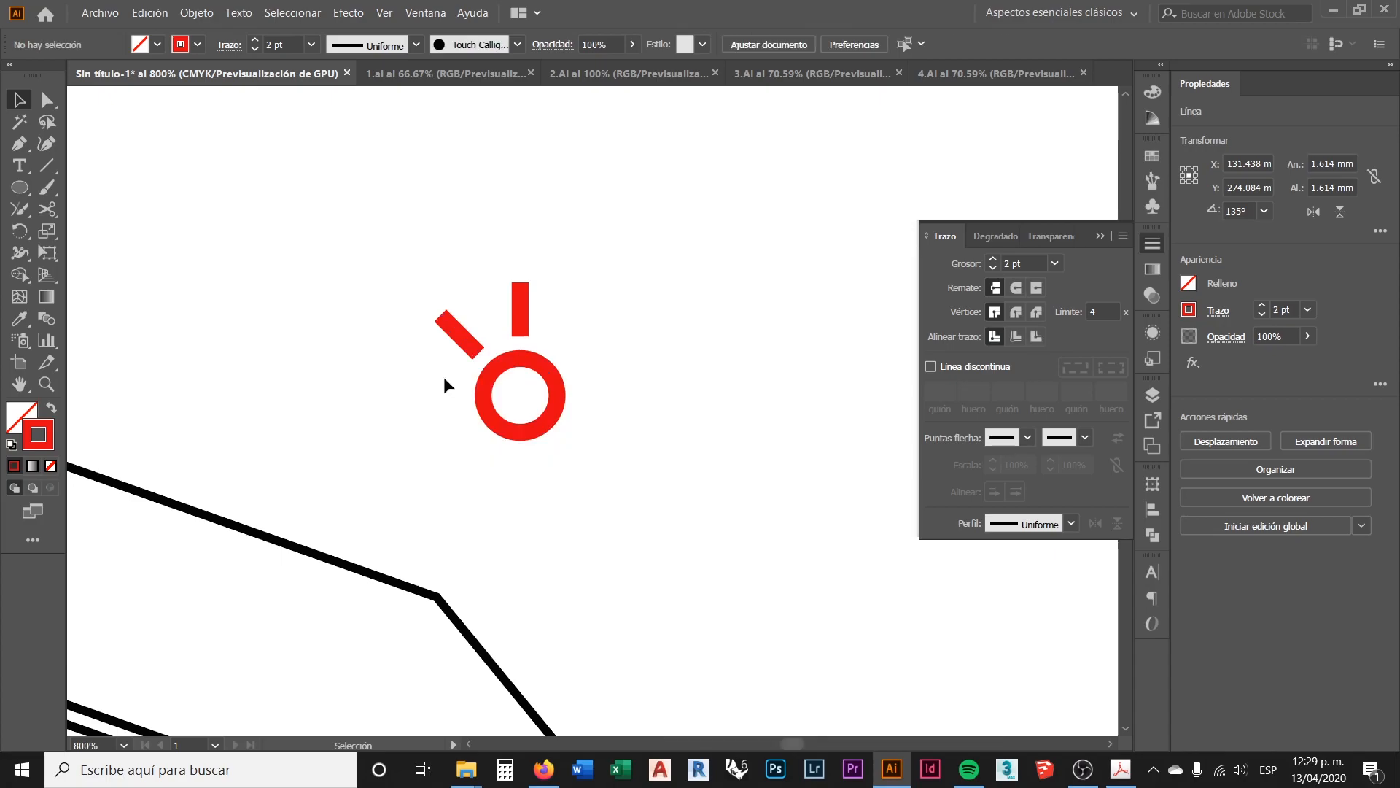
pyautogui.click(459, 333)
pyautogui.press('a')
pyautogui.hotkey('ctrl', 'd')
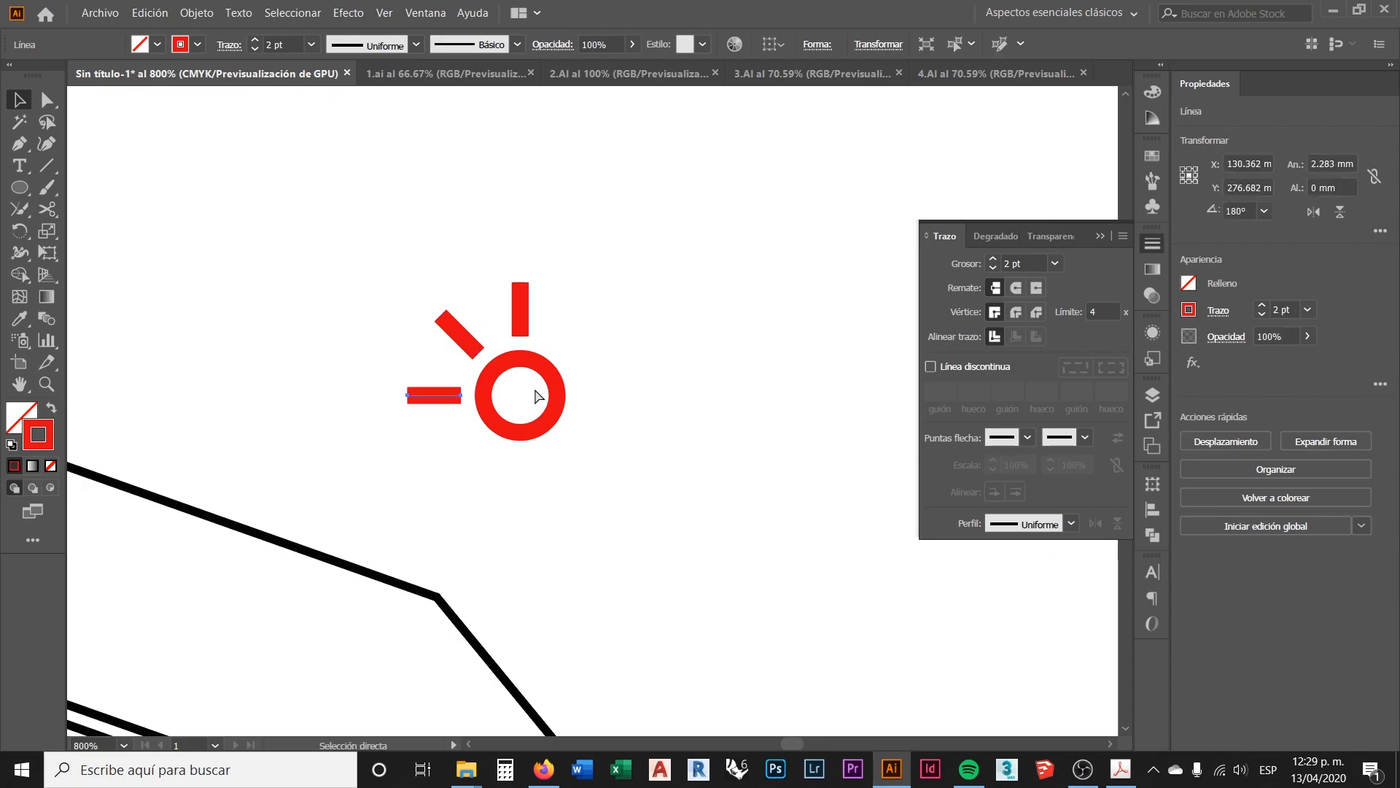
pyautogui.hotkey('ctrl', 'd')
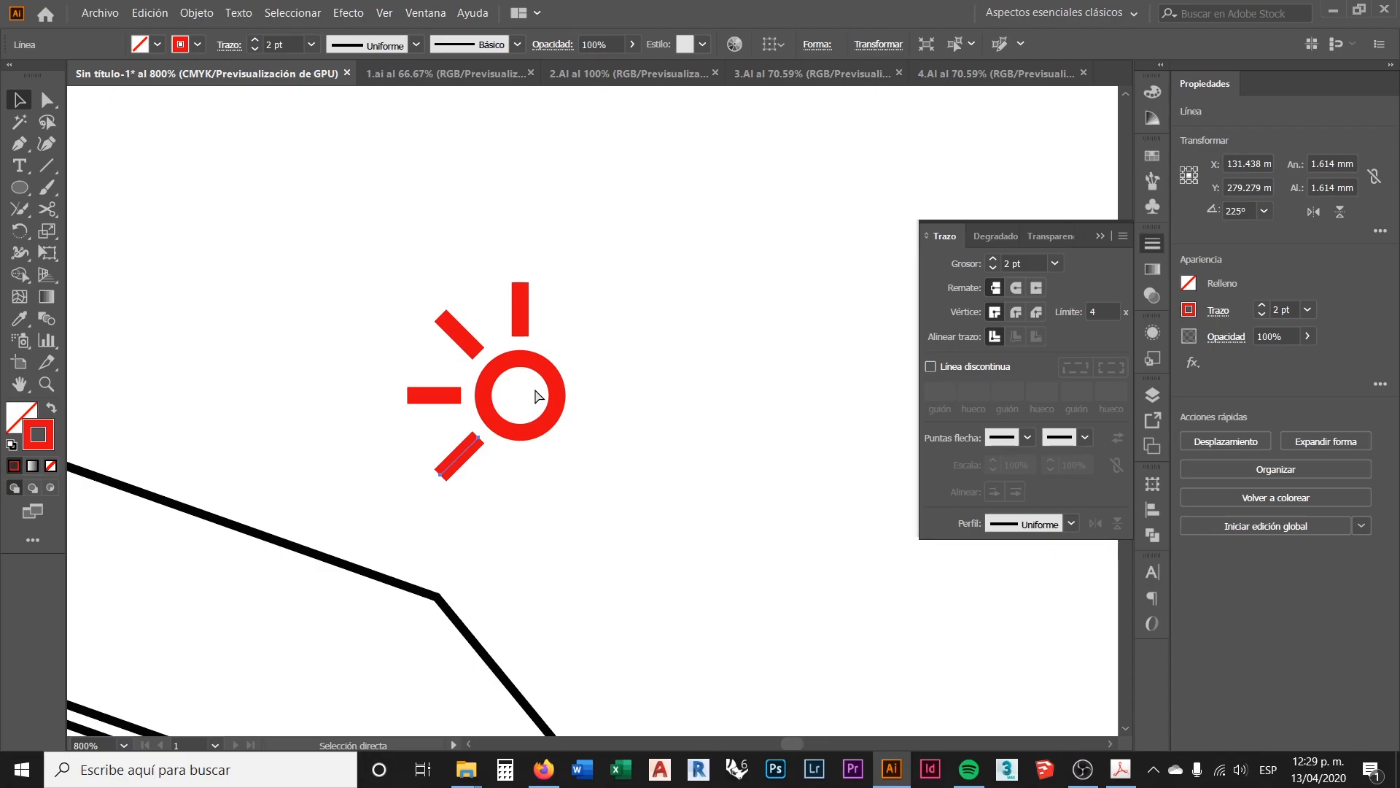
pyautogui.hotkey('ctrl', 'd')
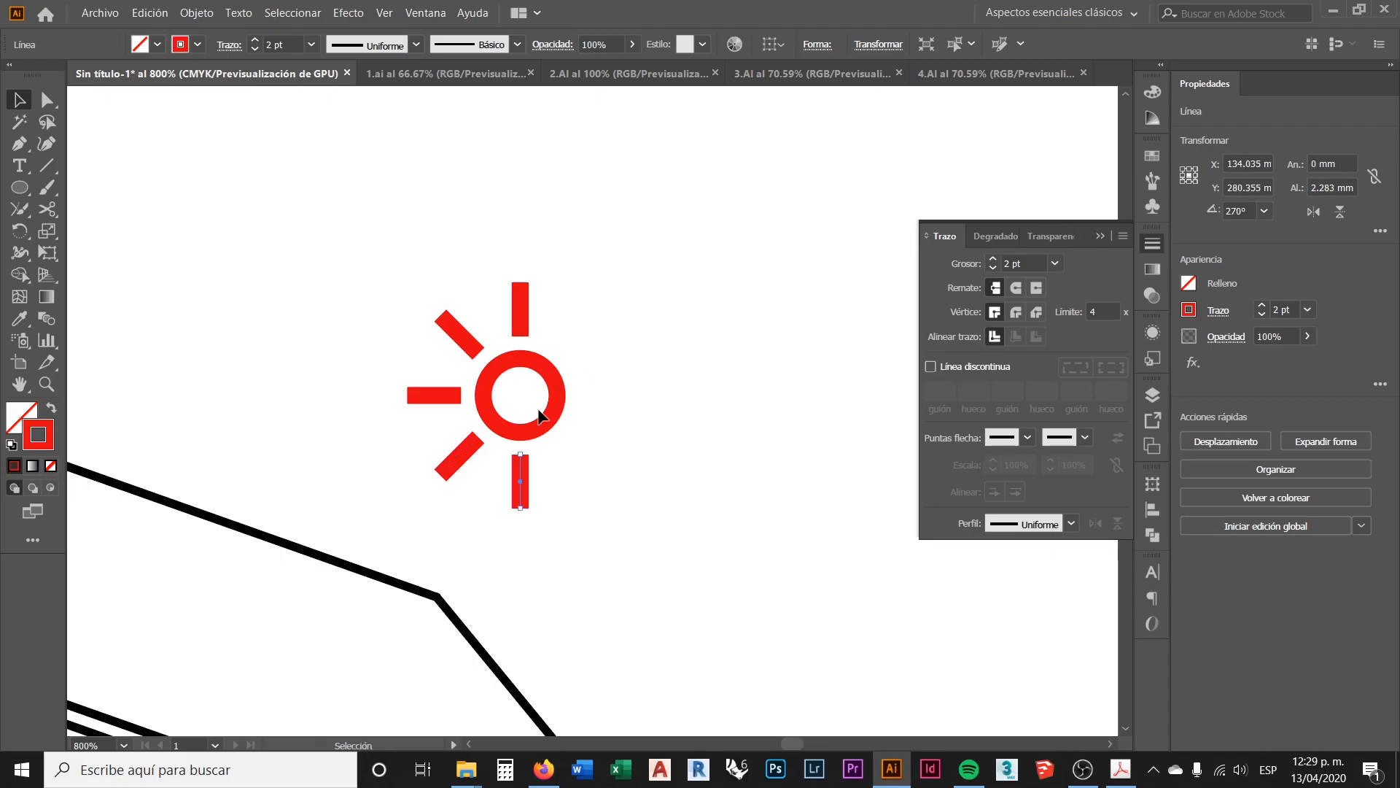
pyautogui.click(16, 104)
pyautogui.click(169, 274)
pyautogui.click(27, 234)
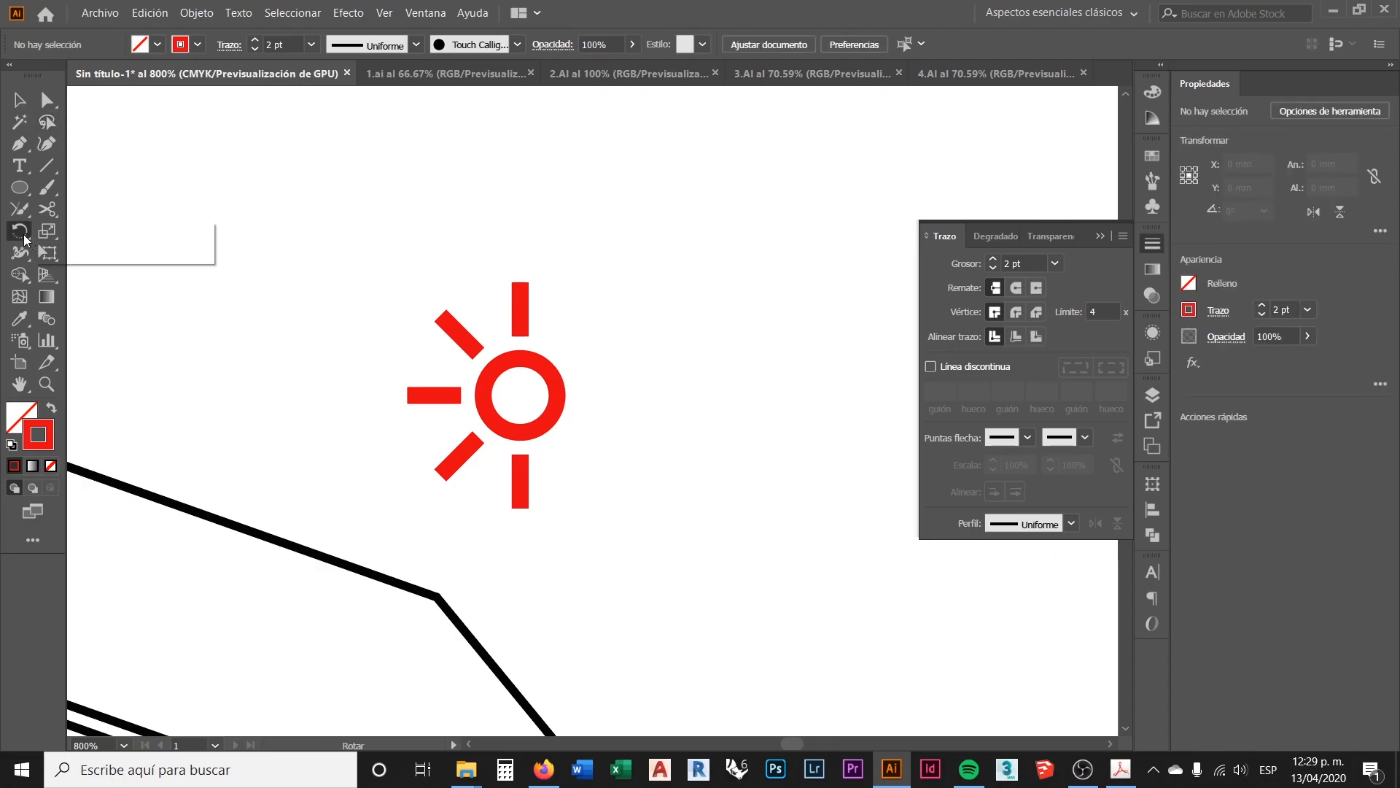
pyautogui.click(118, 252)
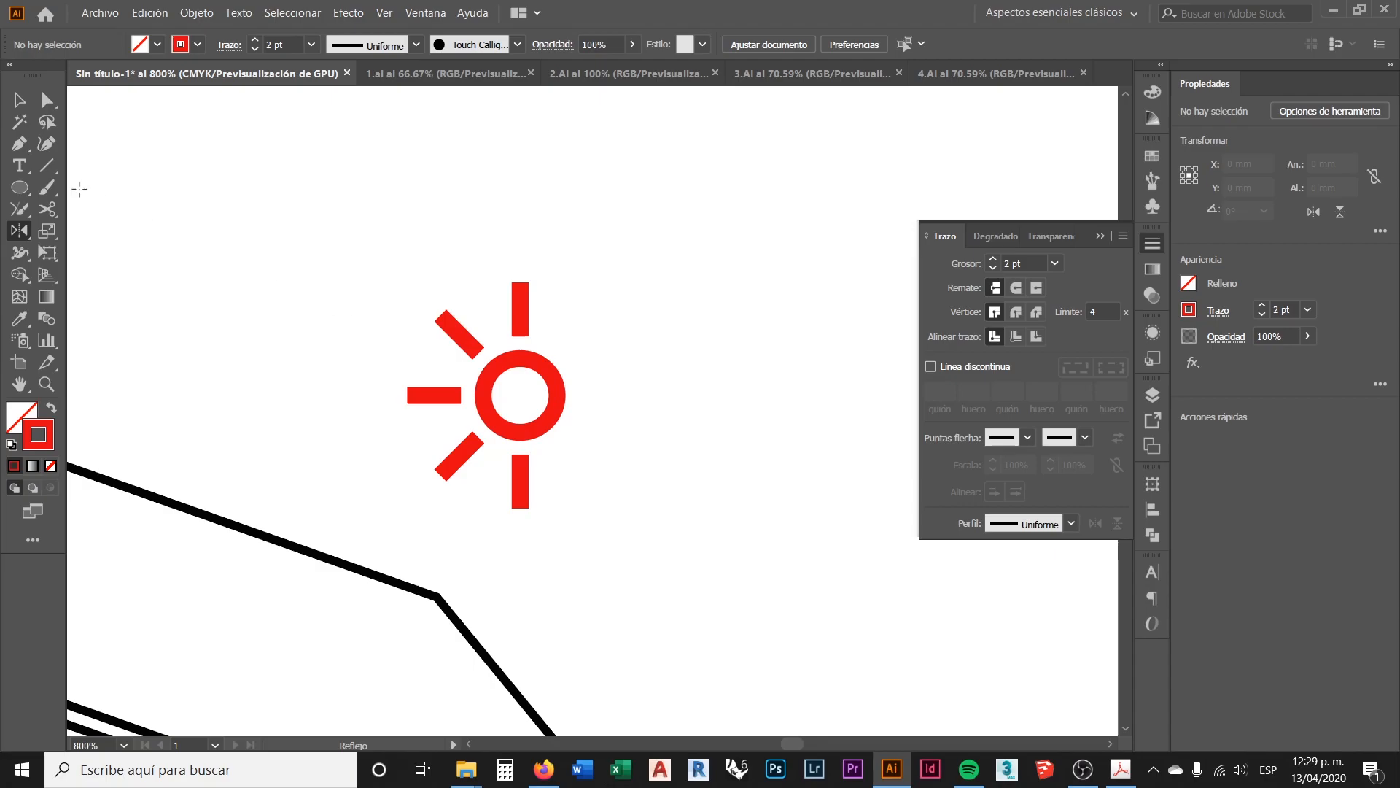
pyautogui.click(19, 100)
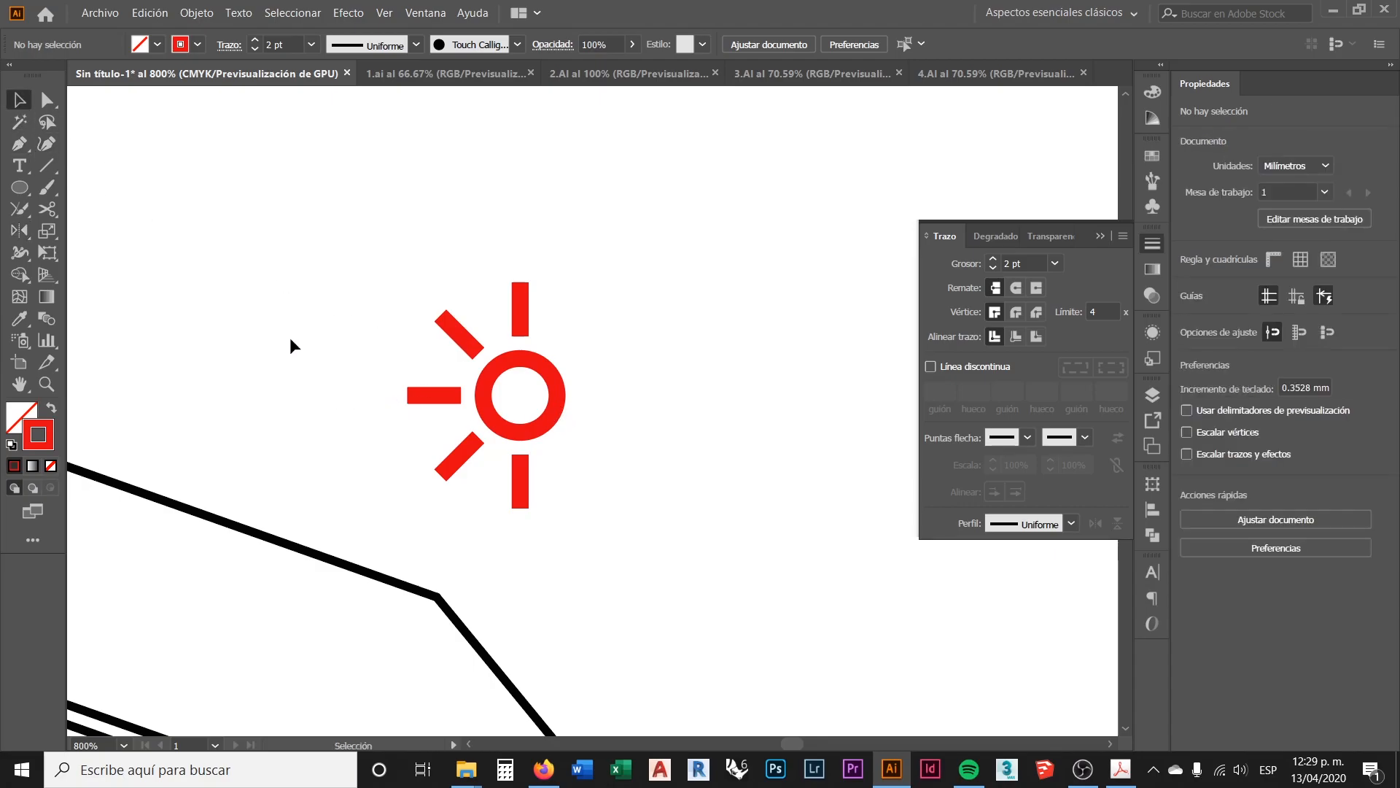
pyautogui.click(25, 236)
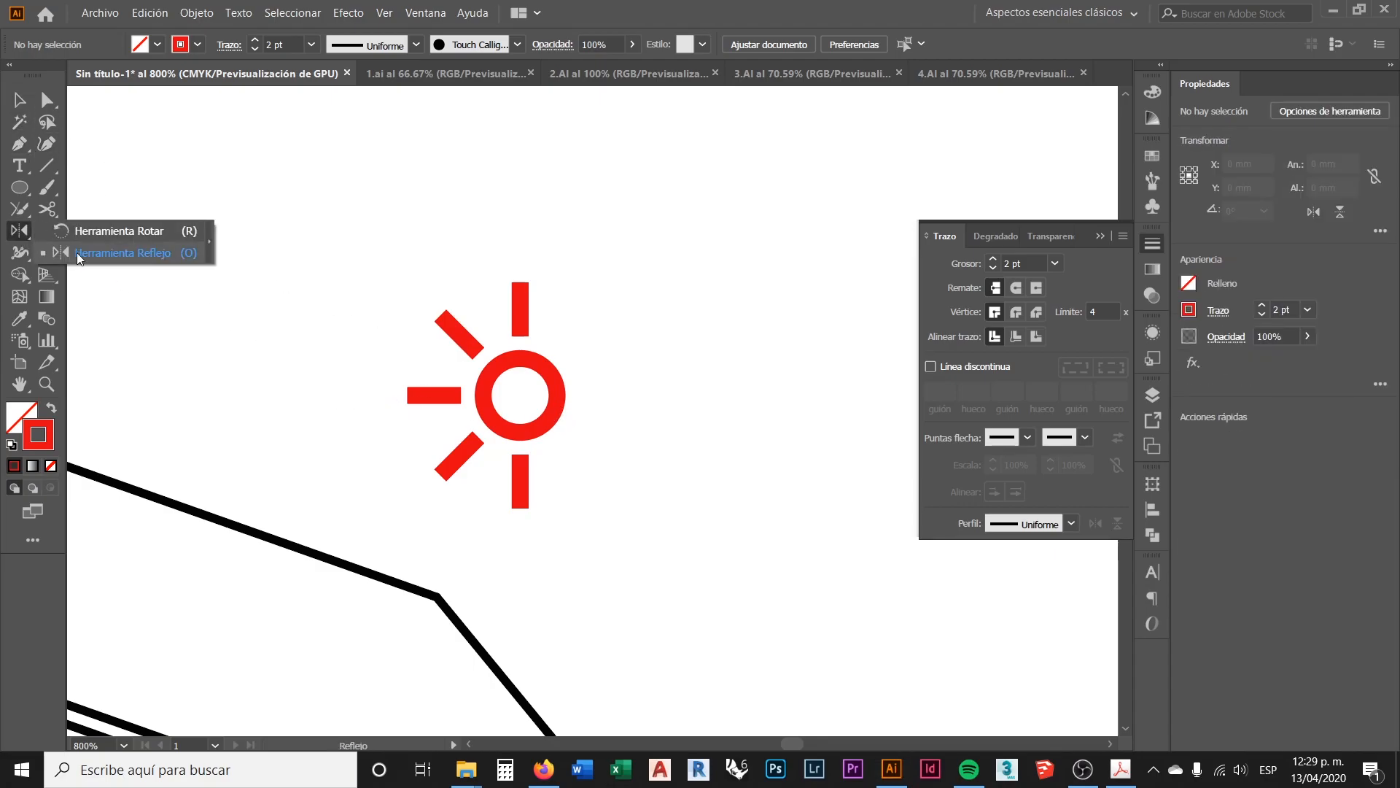
pyautogui.click(76, 252)
pyautogui.click(18, 100)
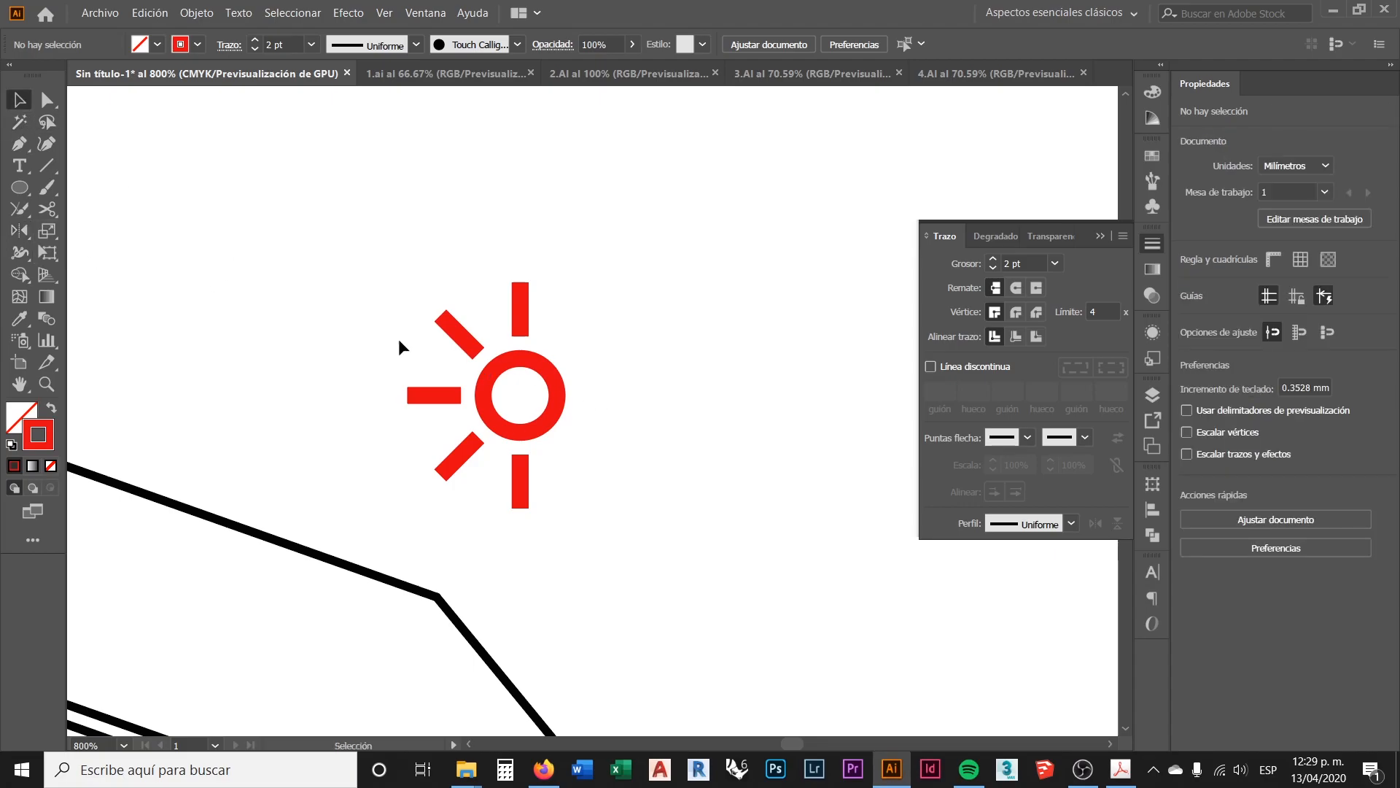
pyautogui.scroll(1, 576, 392)
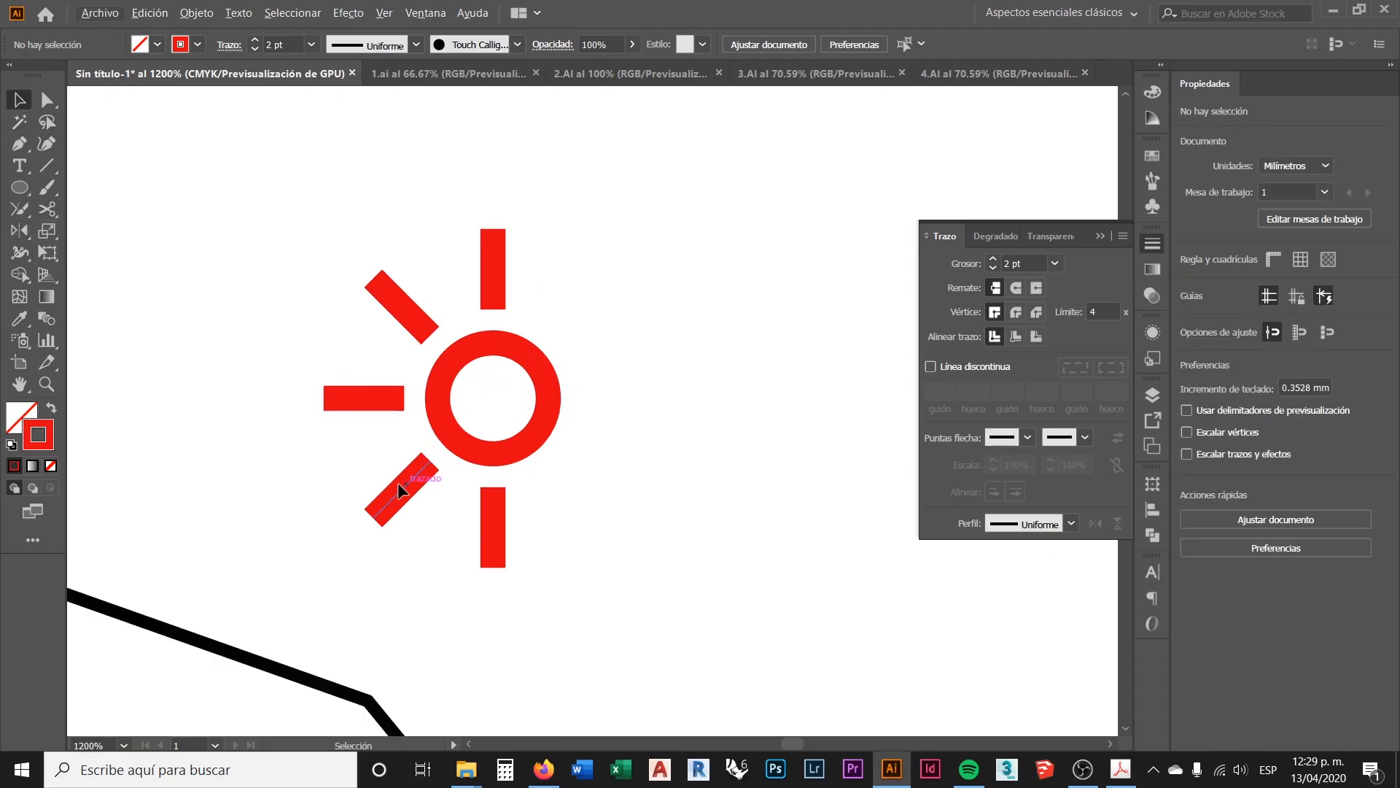
# Step: Mirror a copy of the three rays beside the circle across a vertical axis through the circle's center
pyautogui.moveTo(401, 550); pyautogui.dragTo(267, 226)
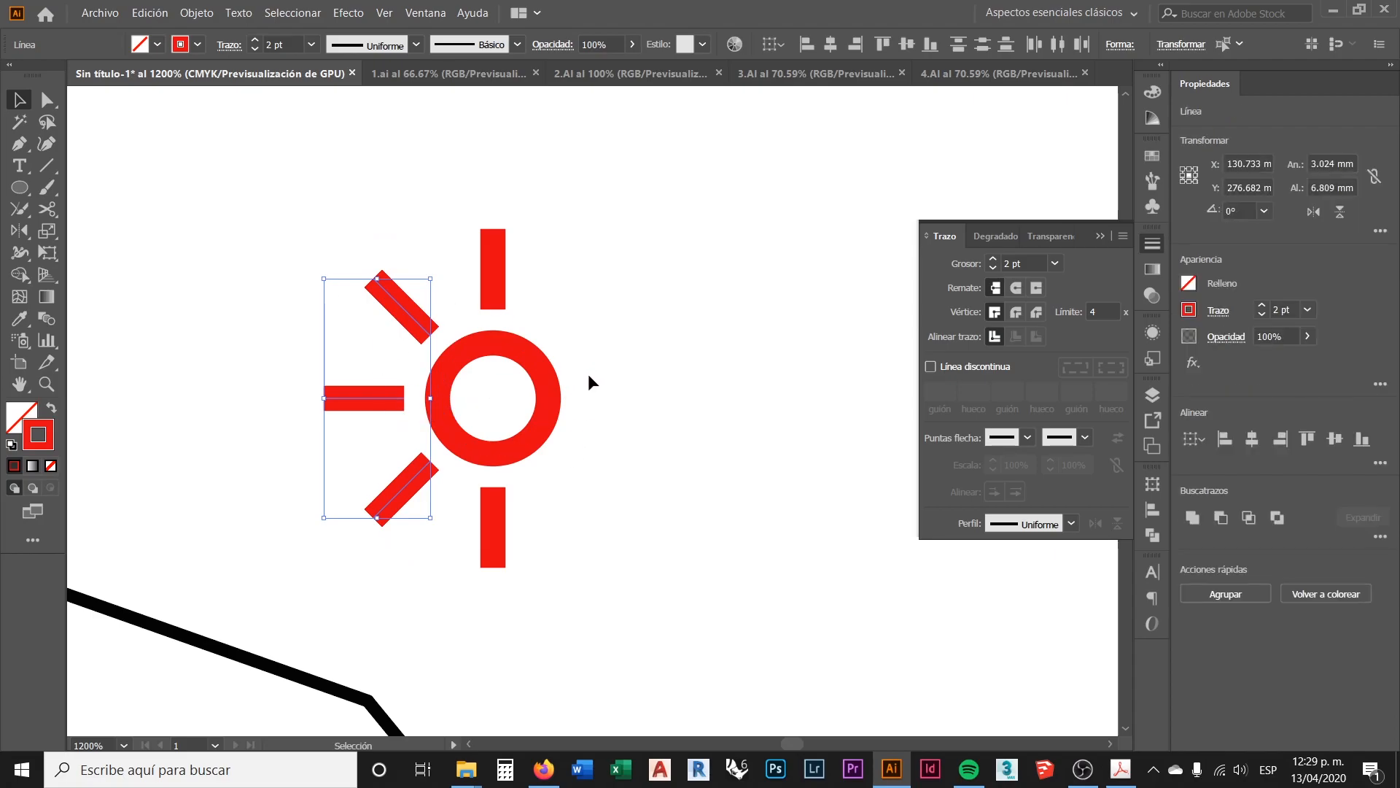
pyautogui.click(17, 232)
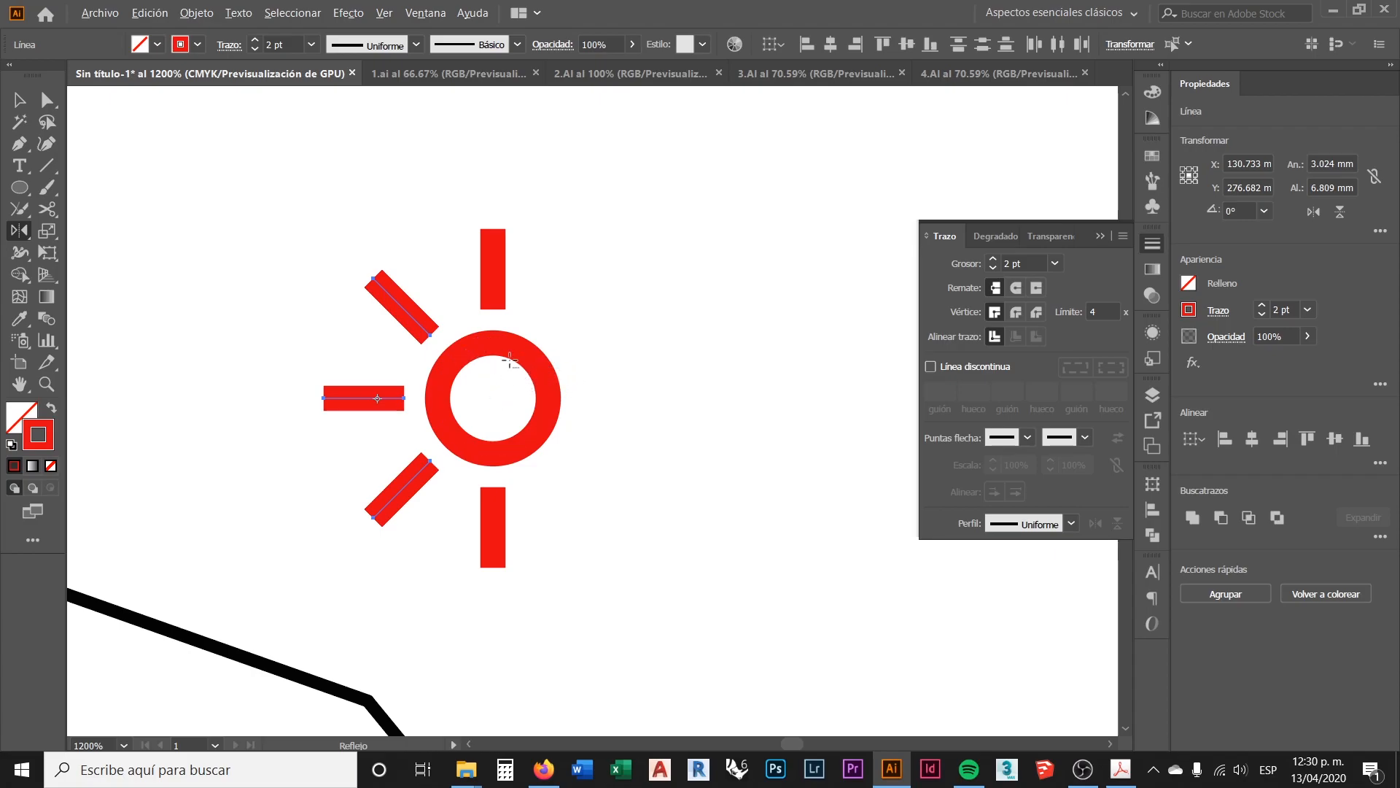
pyautogui.keyDown('alt'); pyautogui.click(492, 398); pyautogui.keyUp('alt')
pyautogui.moveTo(300, 186); pyautogui.dragTo(870, 156)
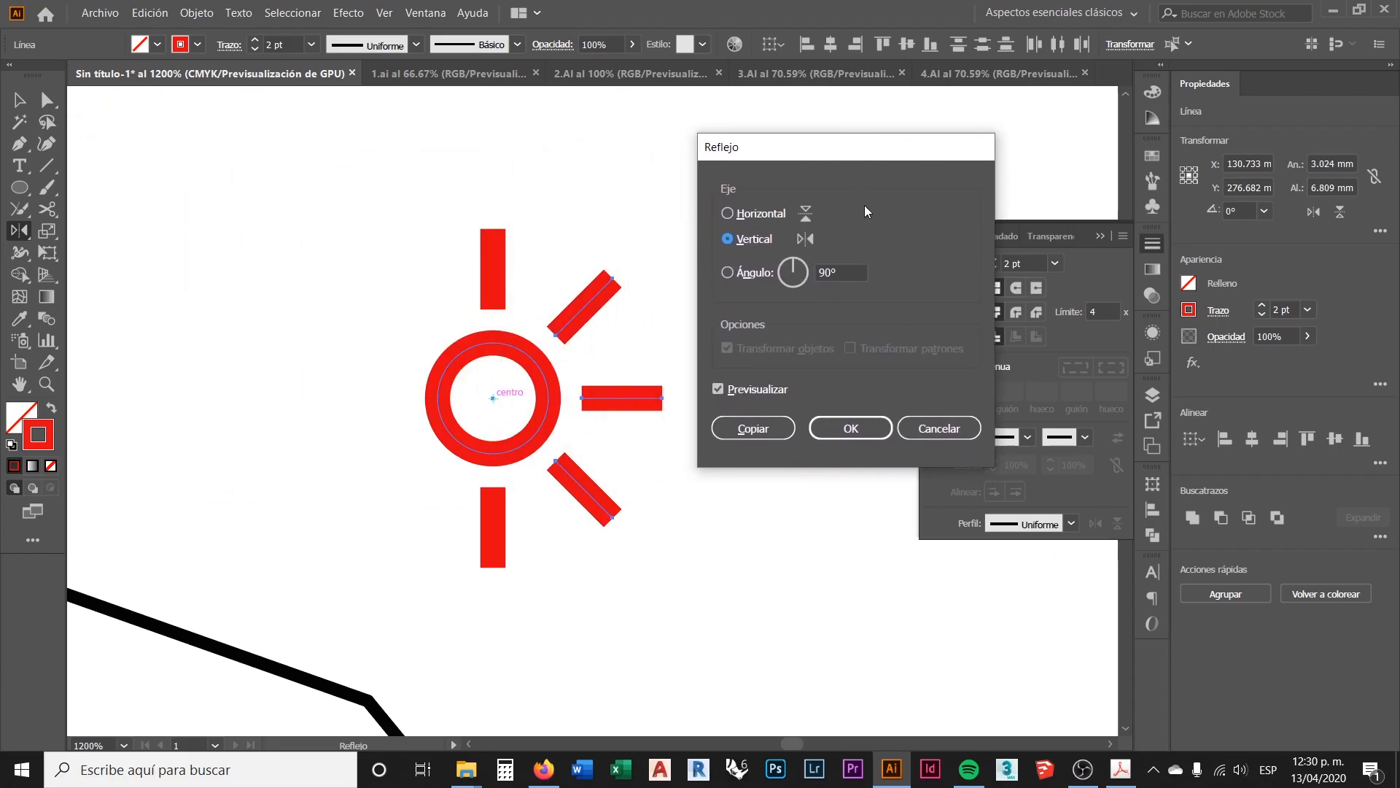
pyautogui.click(729, 214)
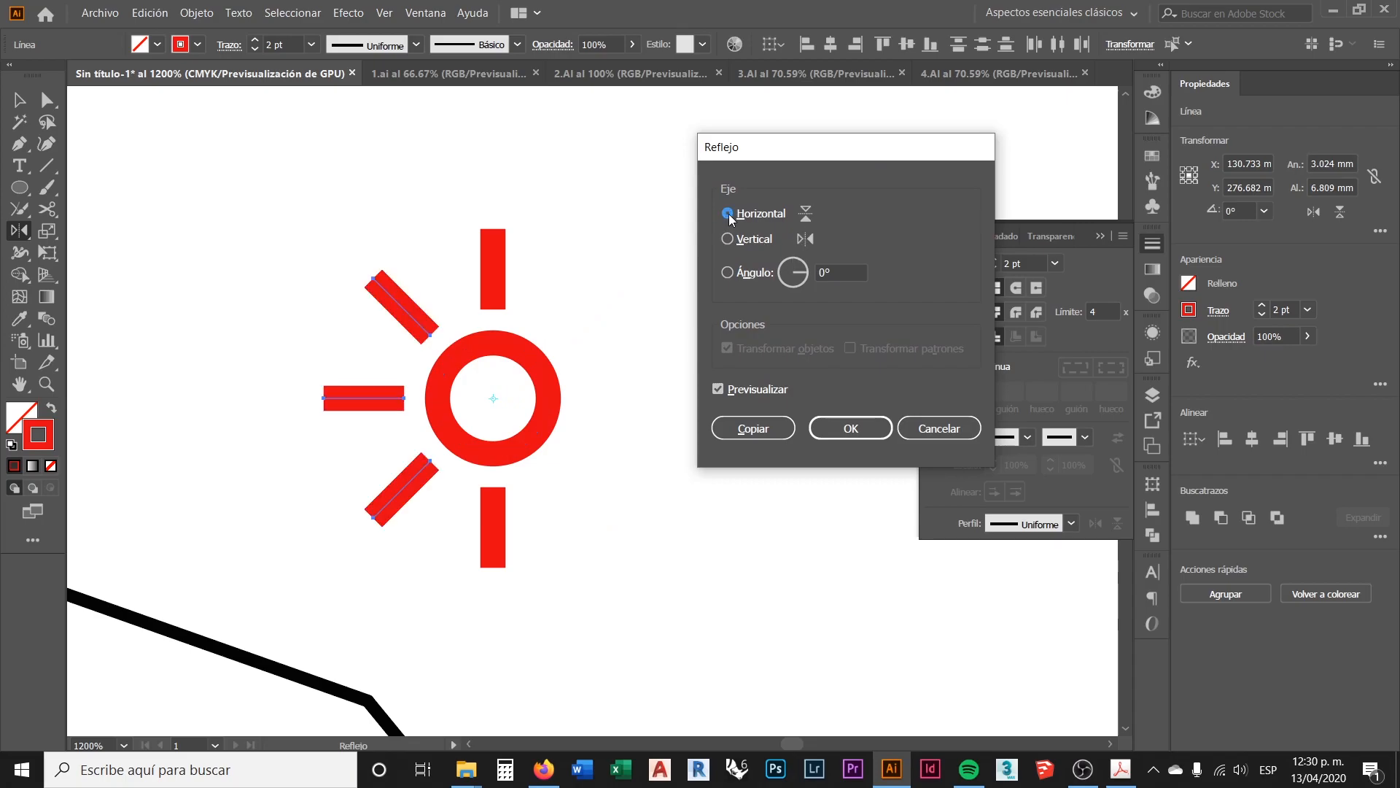
pyautogui.click(729, 238)
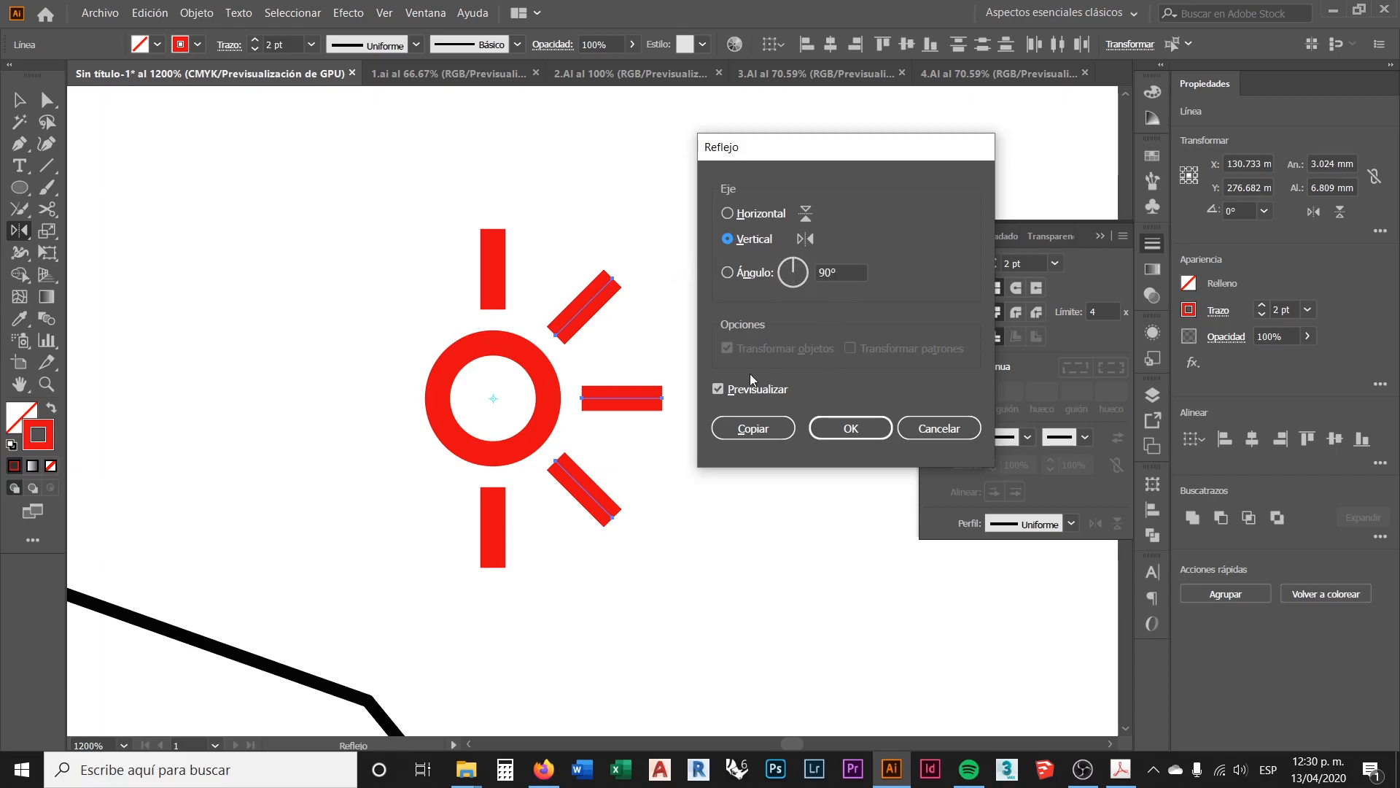
pyautogui.click(755, 432)
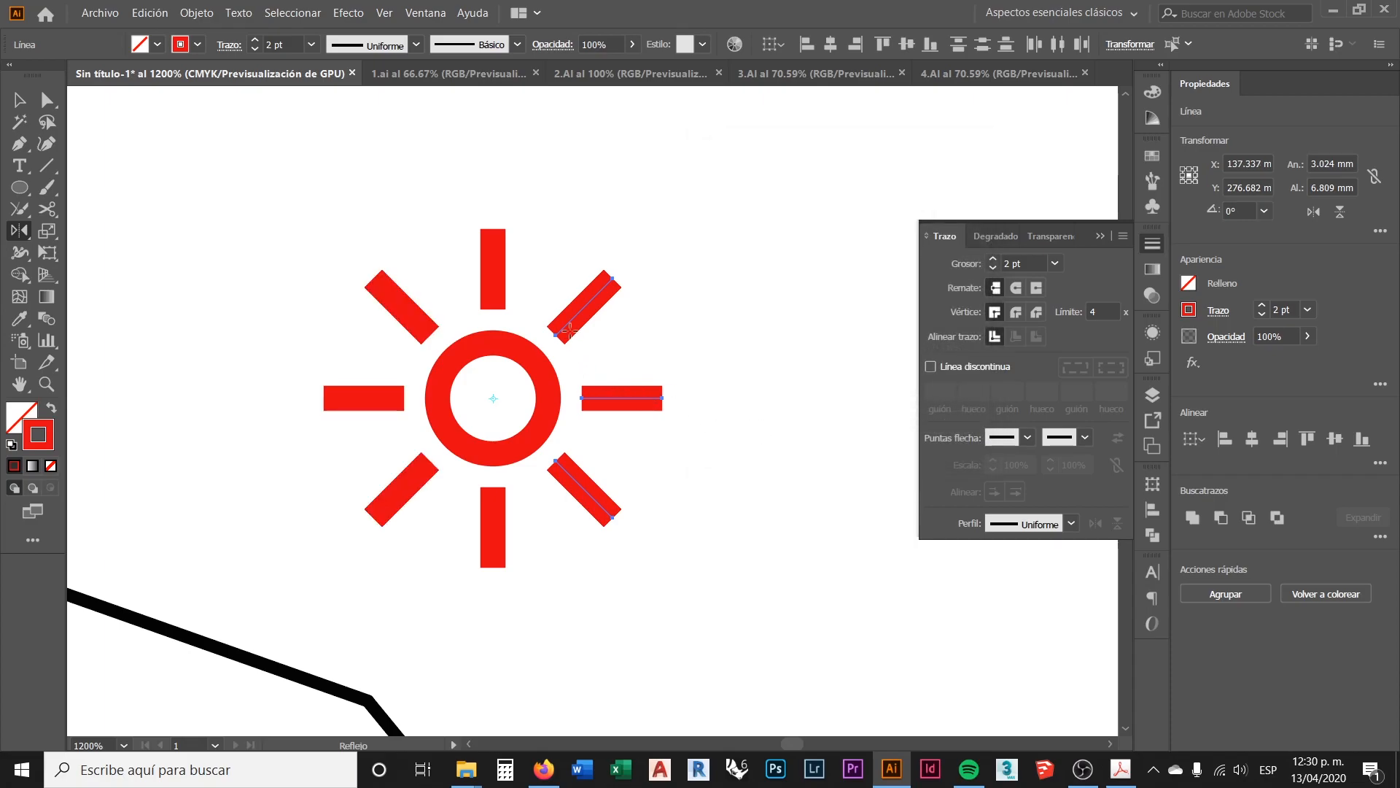
pyautogui.click(16, 97)
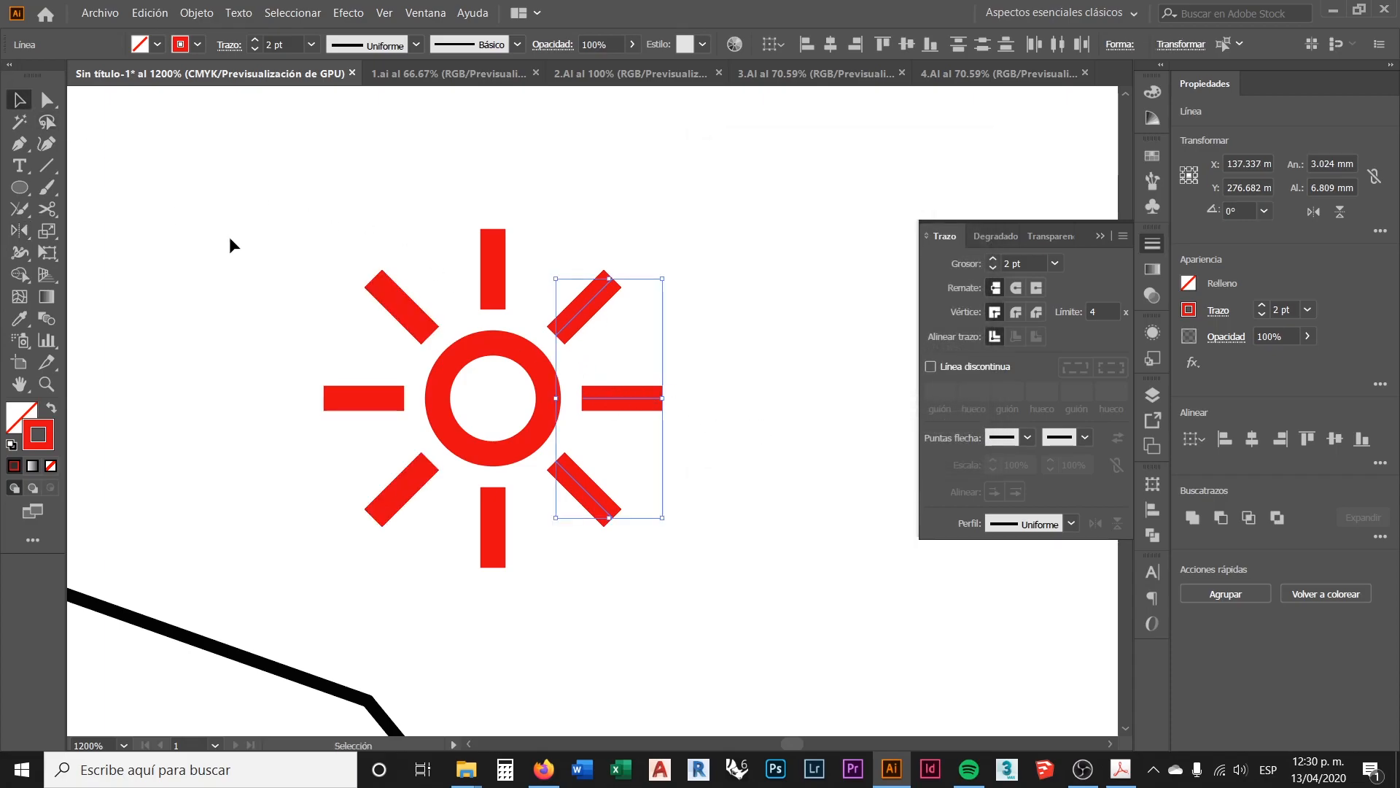
# Step: Group the red circle and all its rays into one sun symbol
pyautogui.click(229, 240)
pyautogui.scroll(-5, 650, 377)
pyautogui.scroll(3, 659, 371)
pyautogui.scroll(1, 536, 424)
pyautogui.scroll(-2, 709, 431)
pyautogui.scroll(2, 682, 415)
pyautogui.moveTo(754, 514)
pyautogui.mouseDown()
pyautogui.moveTo(613, 372)
pyautogui.moveTo(435, 243)
pyautogui.mouseUp()
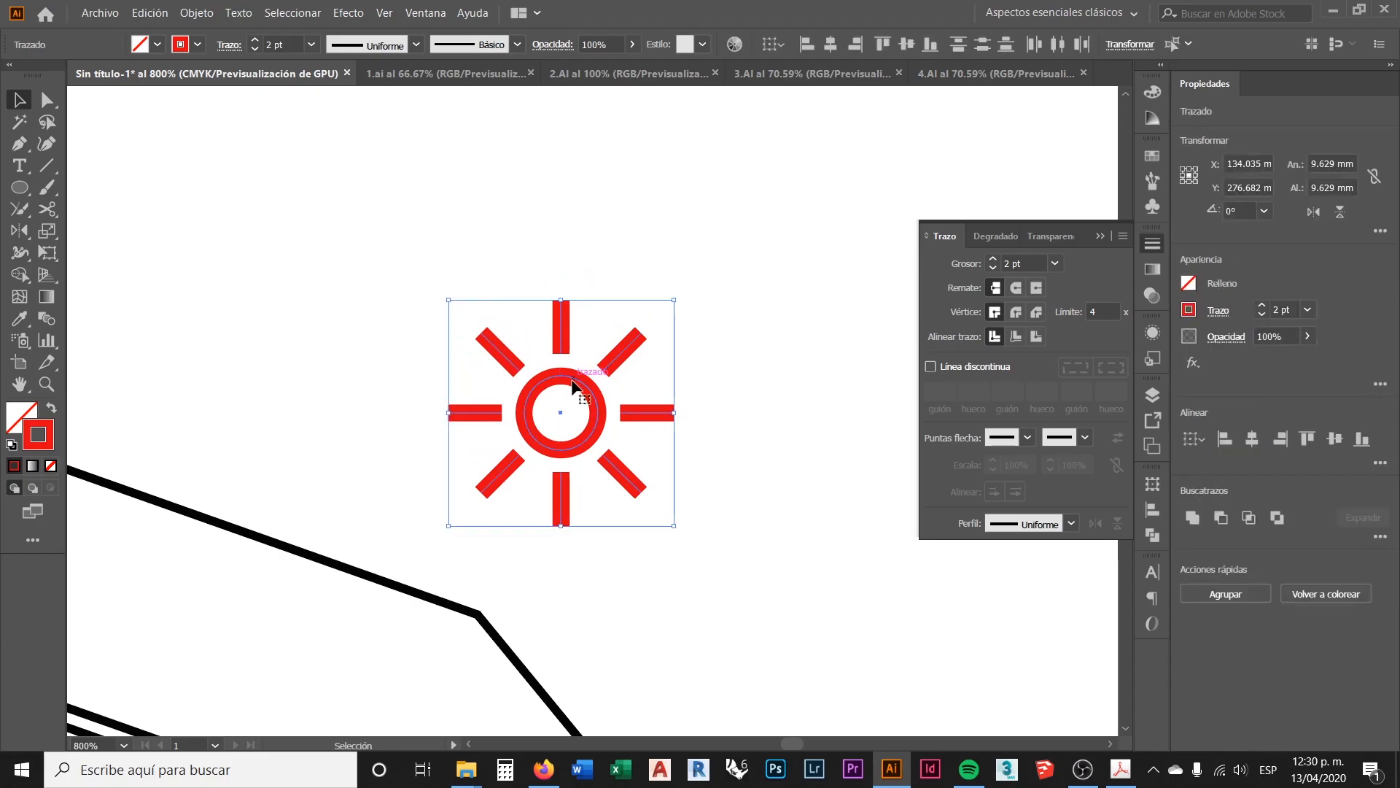
pyautogui.moveTo(759, 471); pyautogui.dragTo(452, 274)
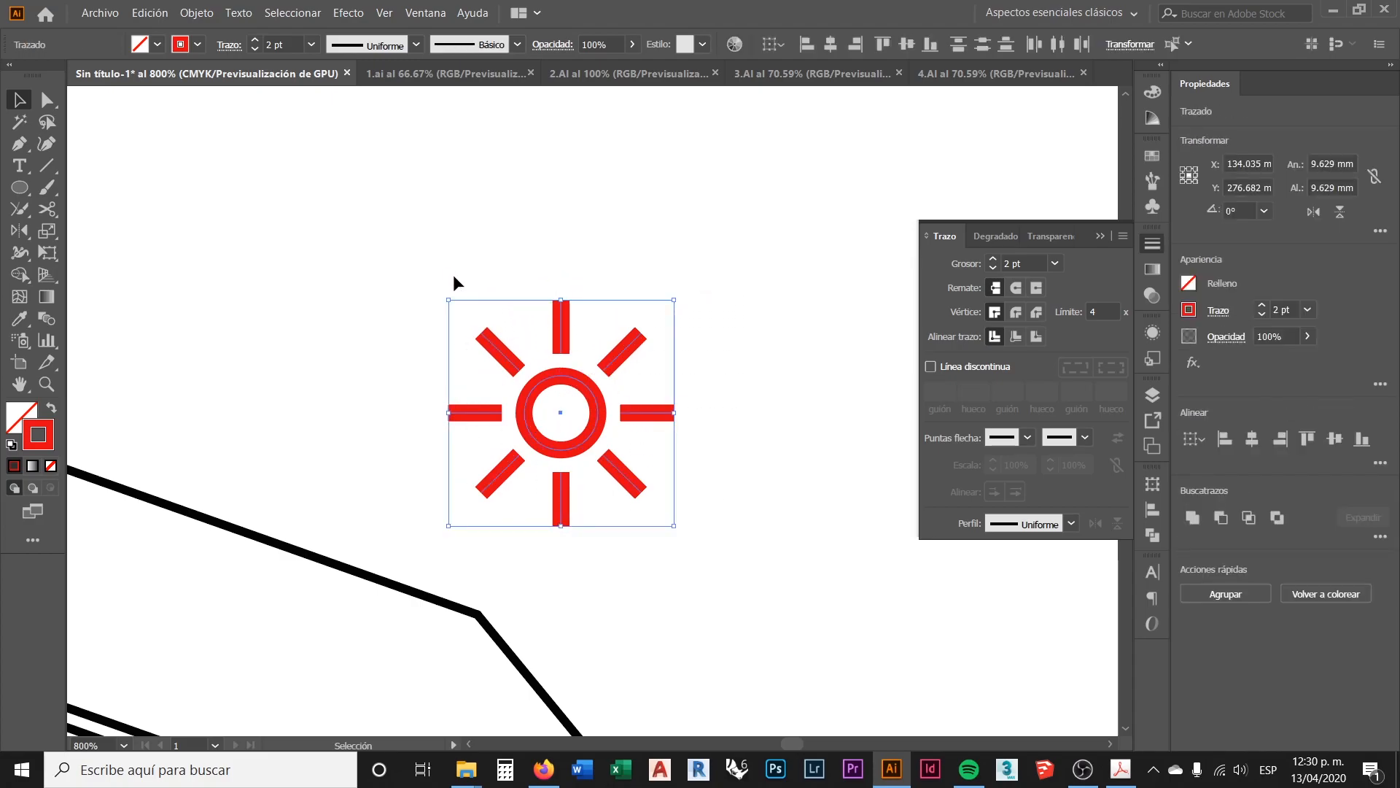
pyautogui.rightClick(575, 380)
pyautogui.click(654, 479)
pyautogui.click(748, 383)
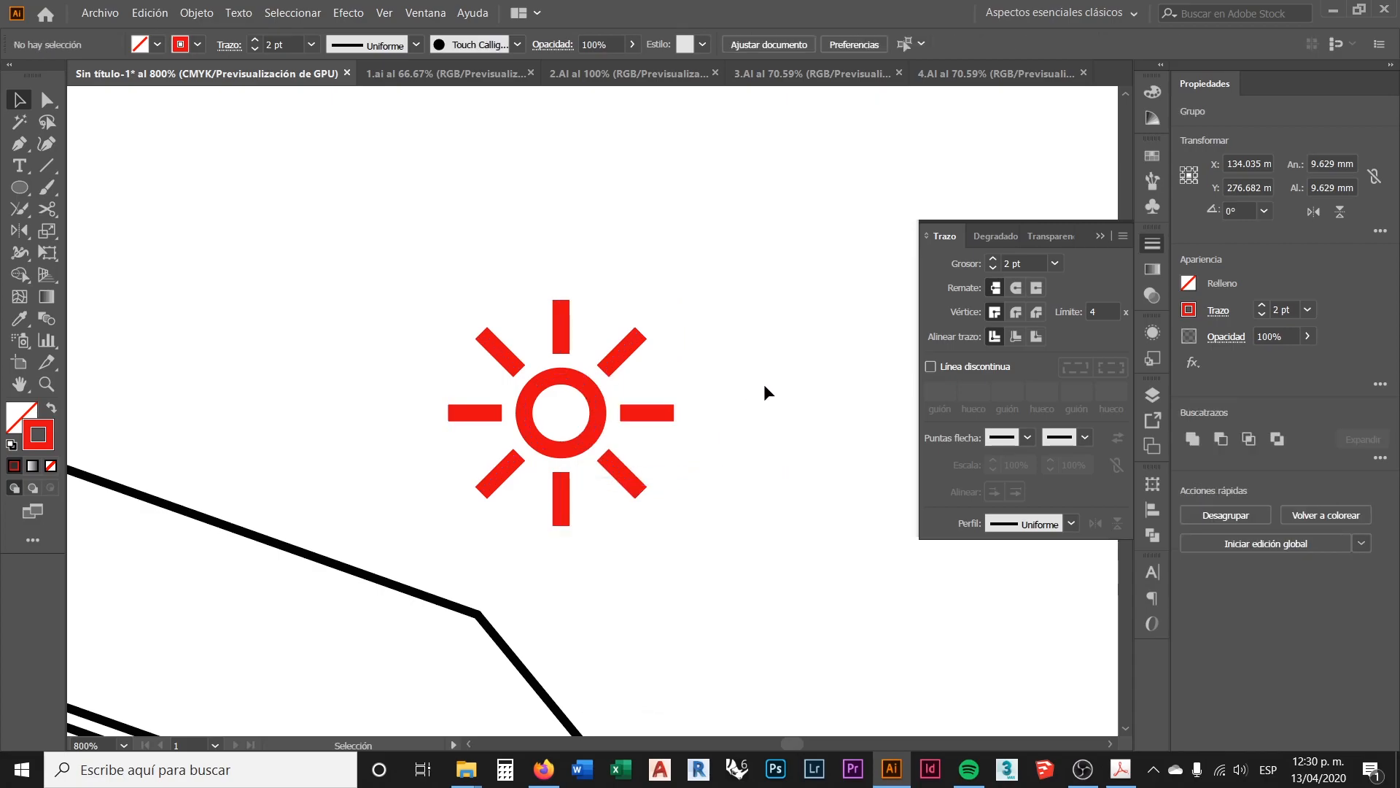
# Step: Draw a curved red path with the Pen tool from above the sun, over the lowest volume, to its hatched facade
pyautogui.scroll(-5, 701, 411)
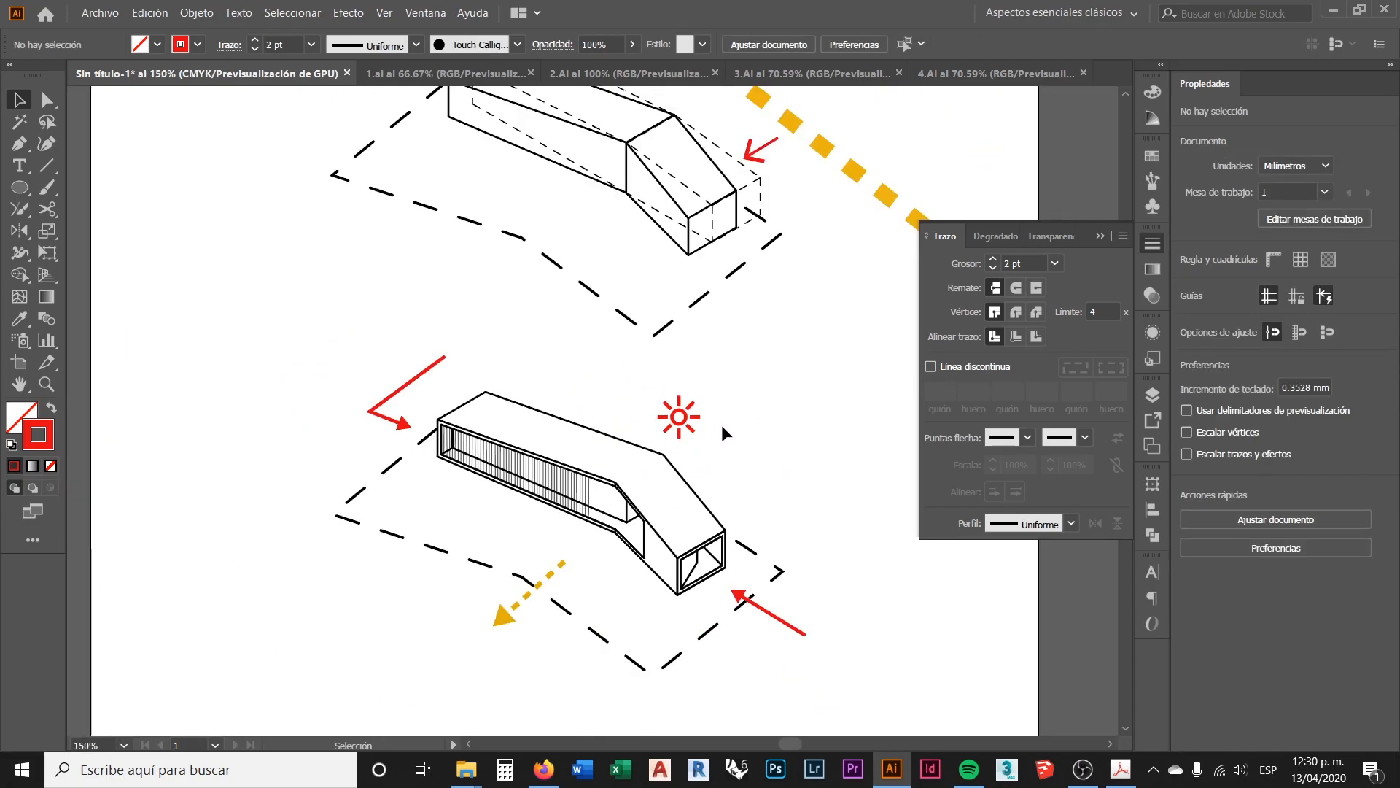
pyautogui.scroll(-2, 671, 431)
pyautogui.scroll(2, 636, 425)
pyautogui.scroll(1, 638, 424)
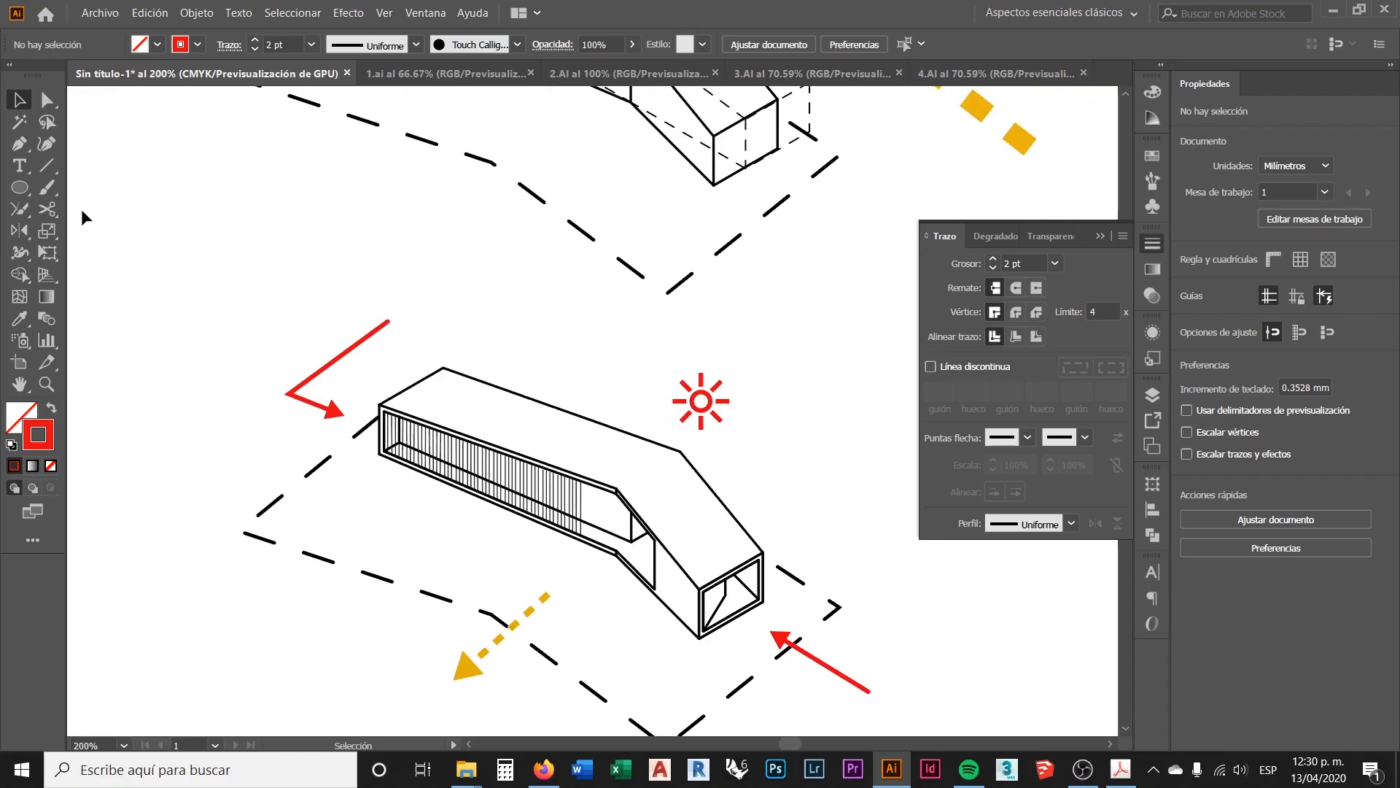
pyautogui.click(20, 145)
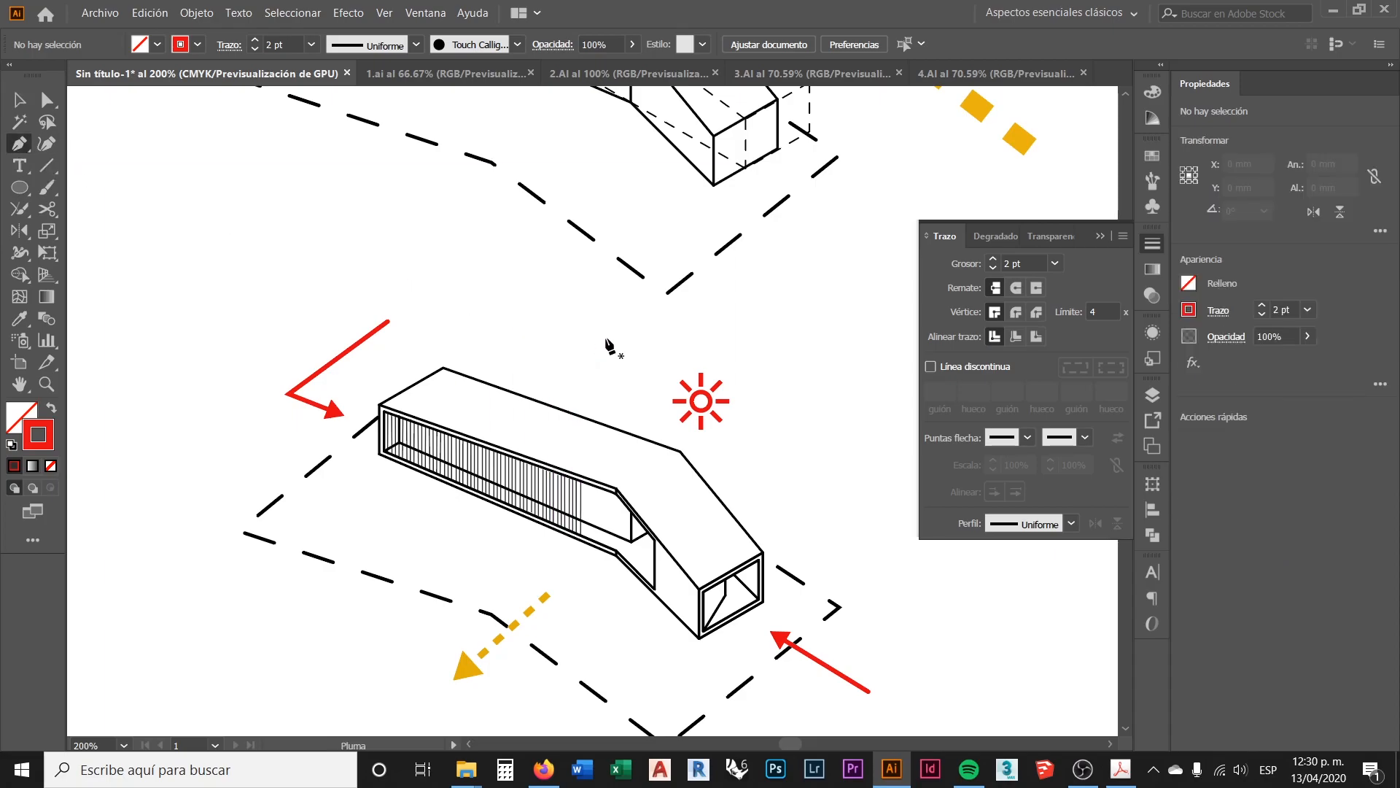
pyautogui.click(679, 362)
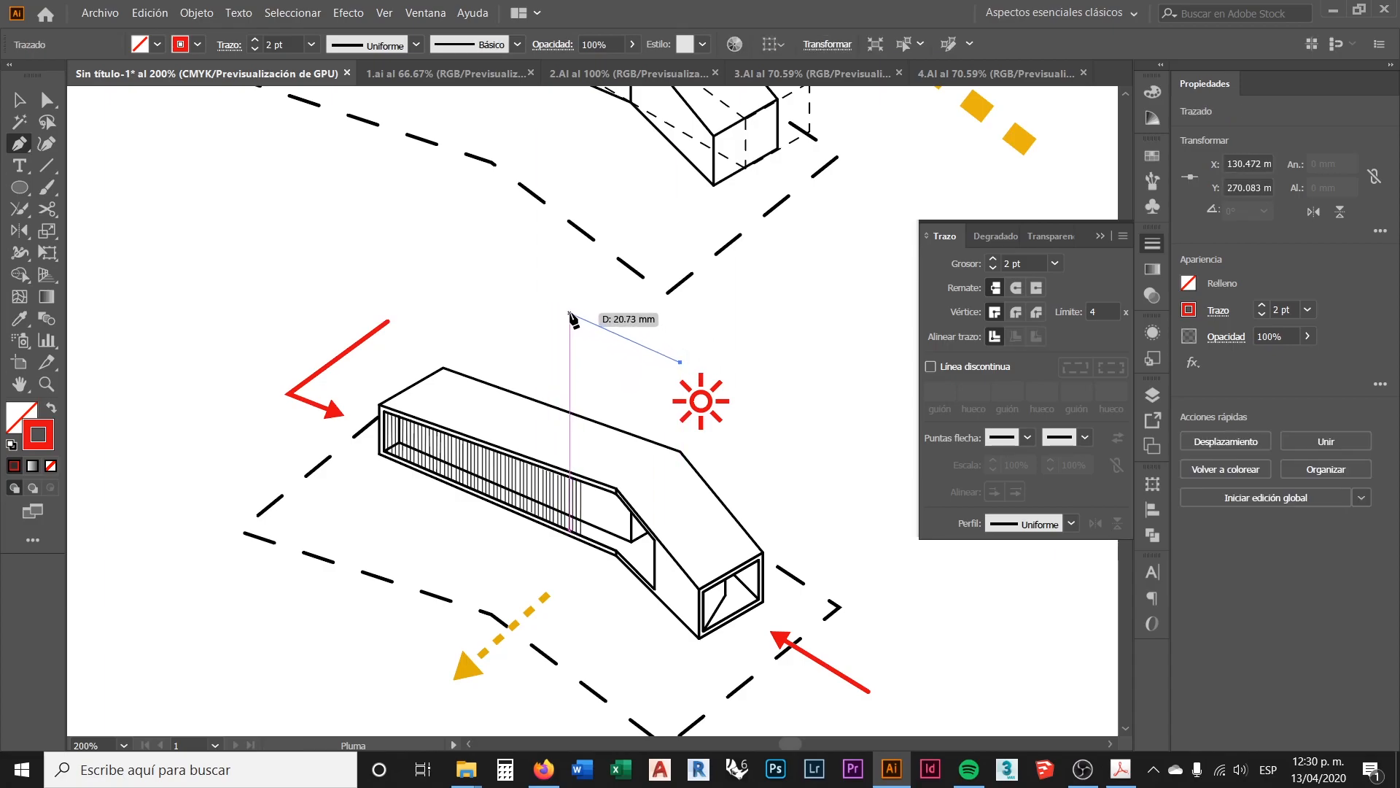
pyautogui.moveTo(565, 306); pyautogui.dragTo(488, 318)
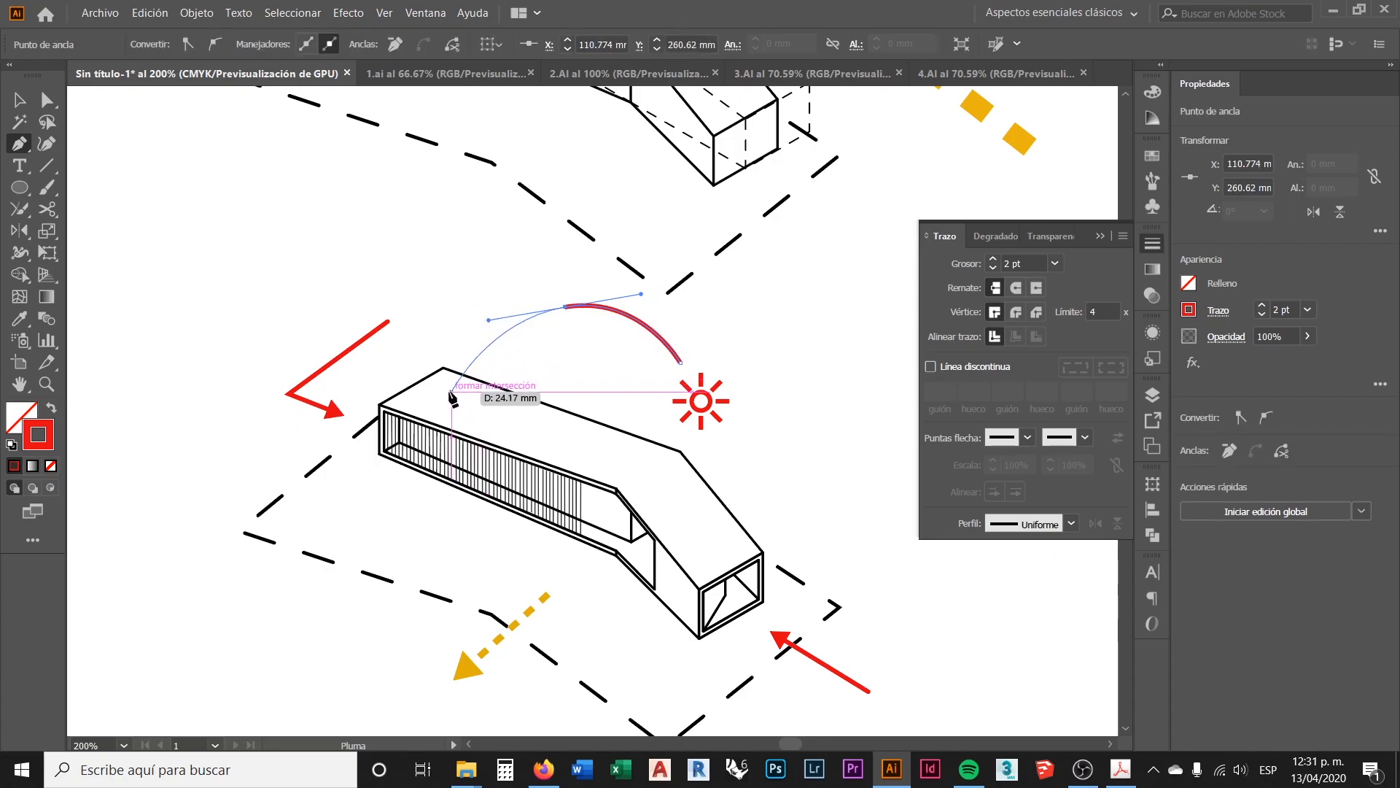
pyautogui.click(441, 519)
pyautogui.moveTo(413, 601)
pyautogui.mouseDown()
pyautogui.moveTo(469, 637)
pyautogui.moveTo(446, 651)
pyautogui.mouseUp()
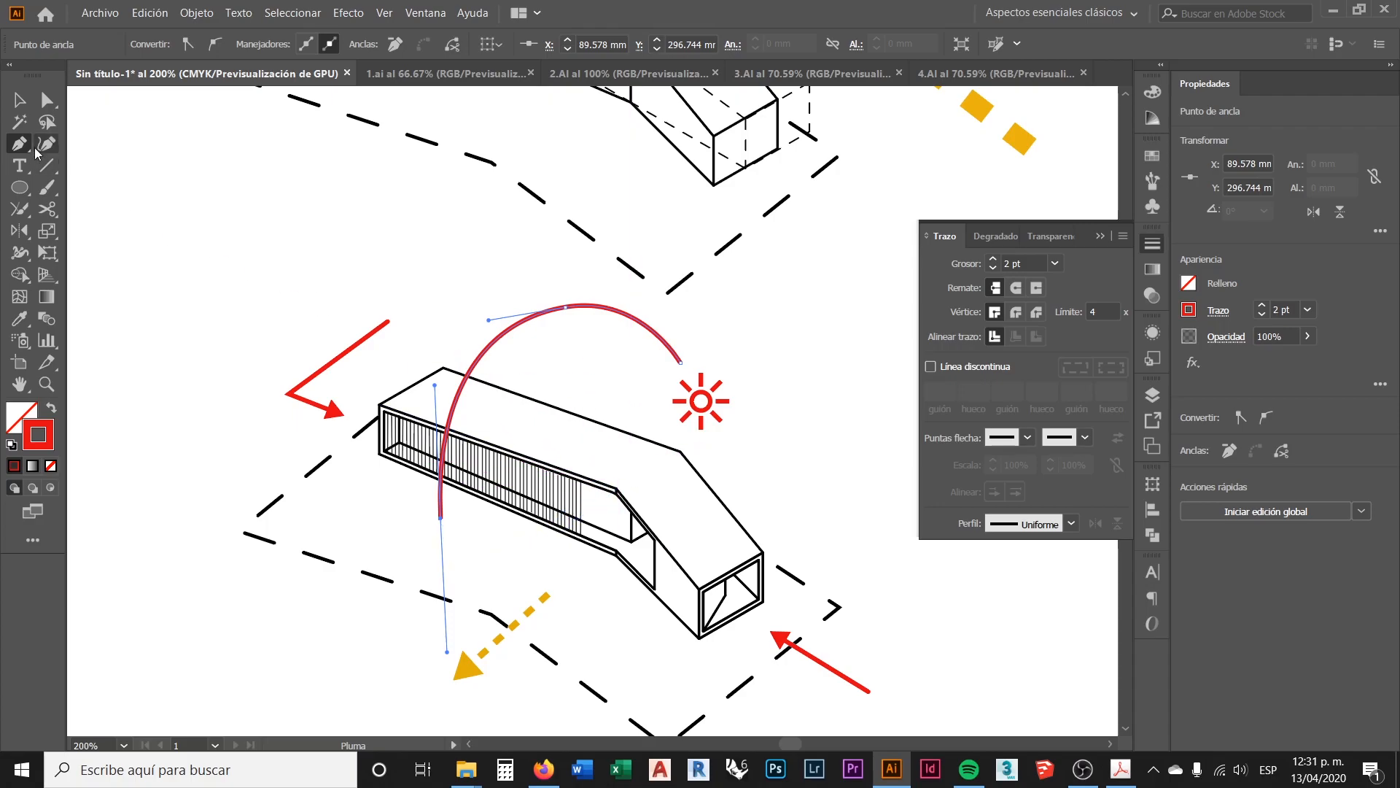
# Step: Refine the red arc's curvature with Direct Selection by adjusting its upper anchor point and that anchor's direction handles
pyautogui.click(47, 100)
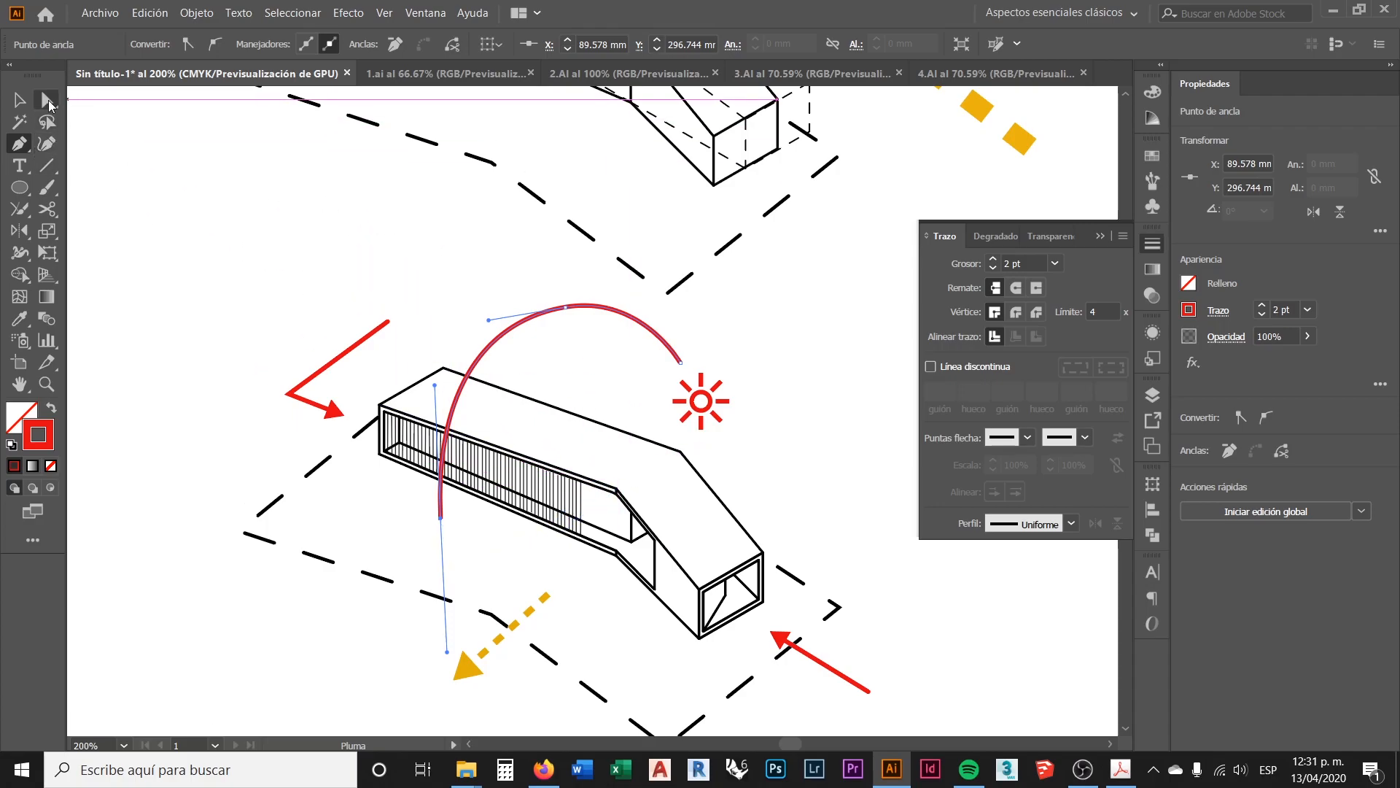
pyautogui.click(359, 224)
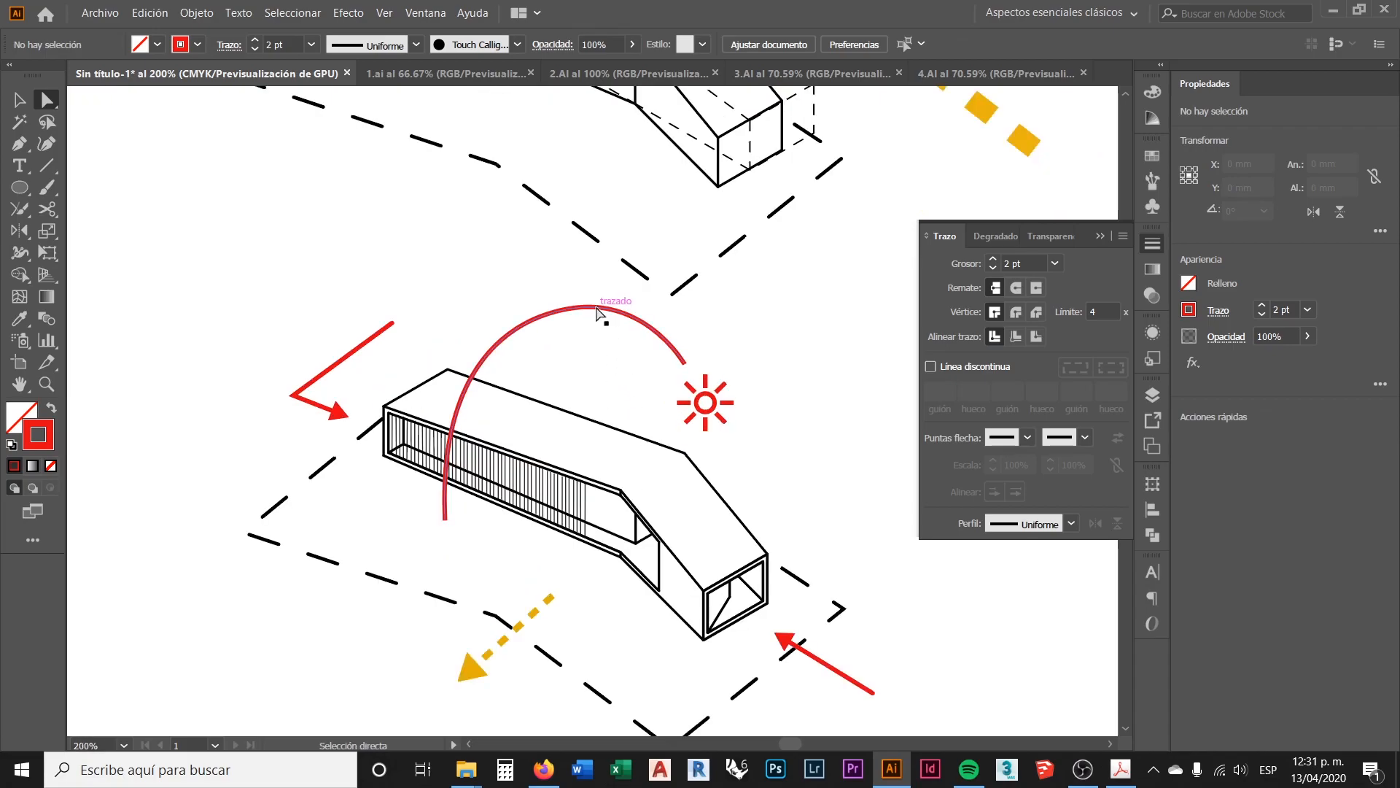
pyautogui.click(597, 312)
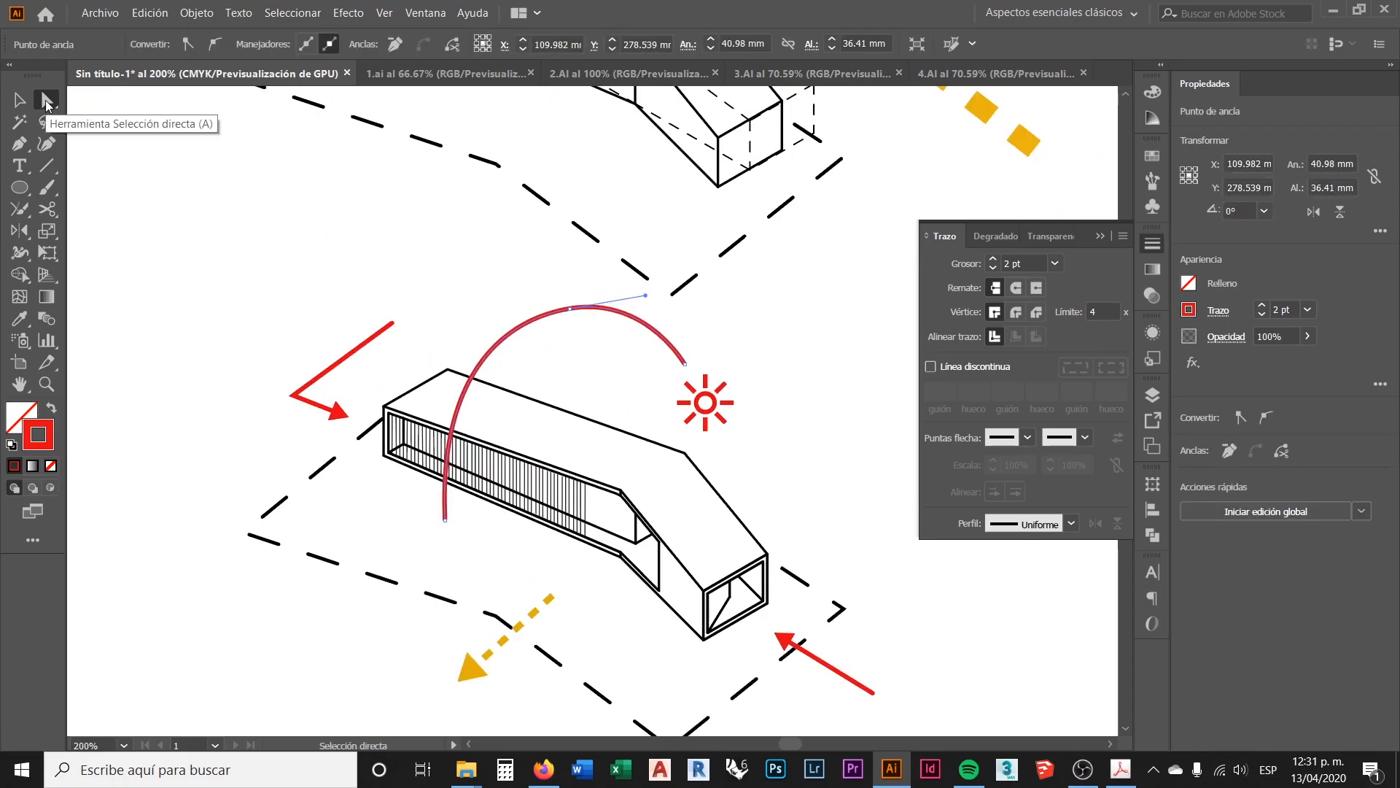
pyautogui.keyDown('alt'); pyautogui.scroll(1, 674, 356); pyautogui.keyUp('alt')
pyautogui.click(691, 365)
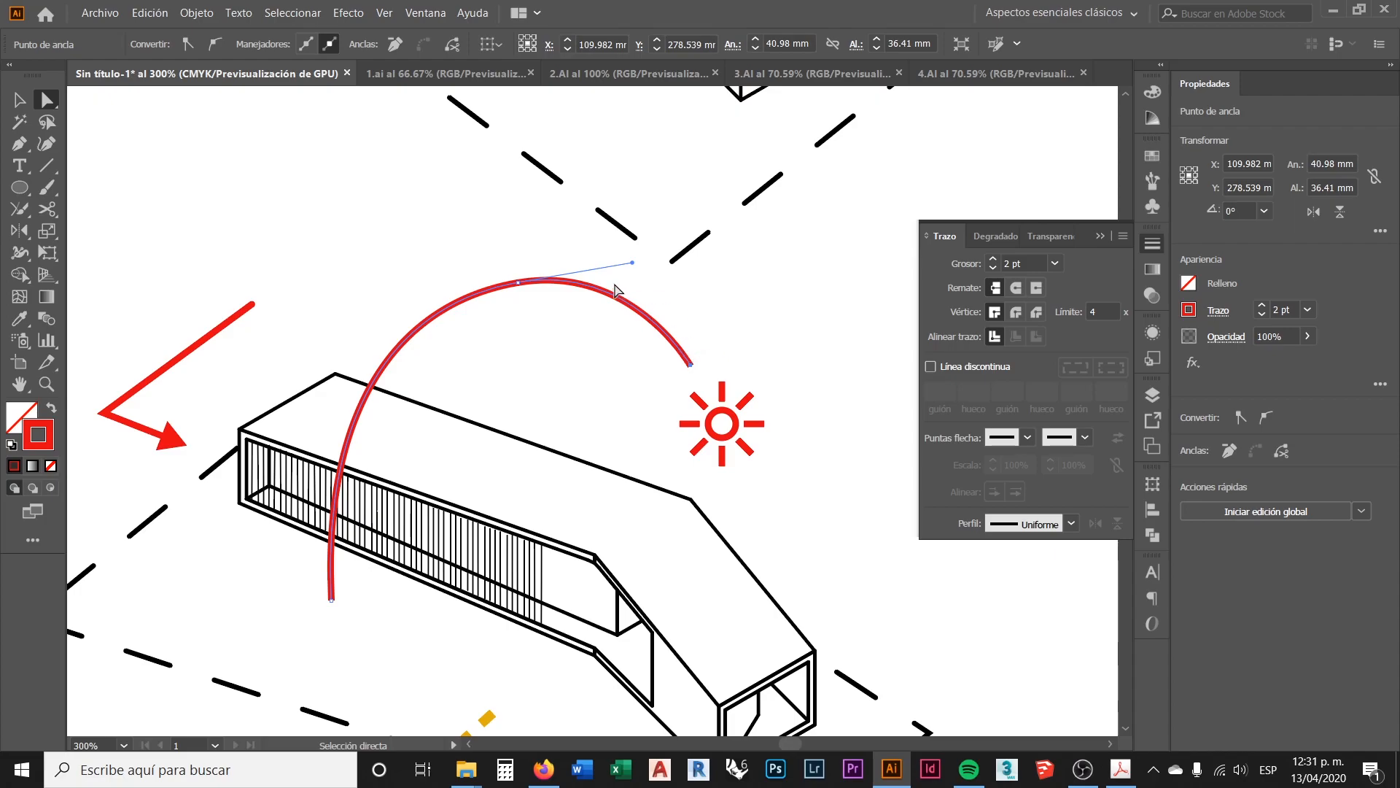
pyautogui.keyDown('alt'); pyautogui.scroll(1, 630, 264); pyautogui.keyUp('alt')
pyautogui.moveTo(631, 264); pyautogui.dragTo(657, 259)
pyautogui.moveTo(479, 290); pyautogui.dragTo(474, 281)
pyautogui.moveTo(323, 308); pyautogui.dragTo(337, 302)
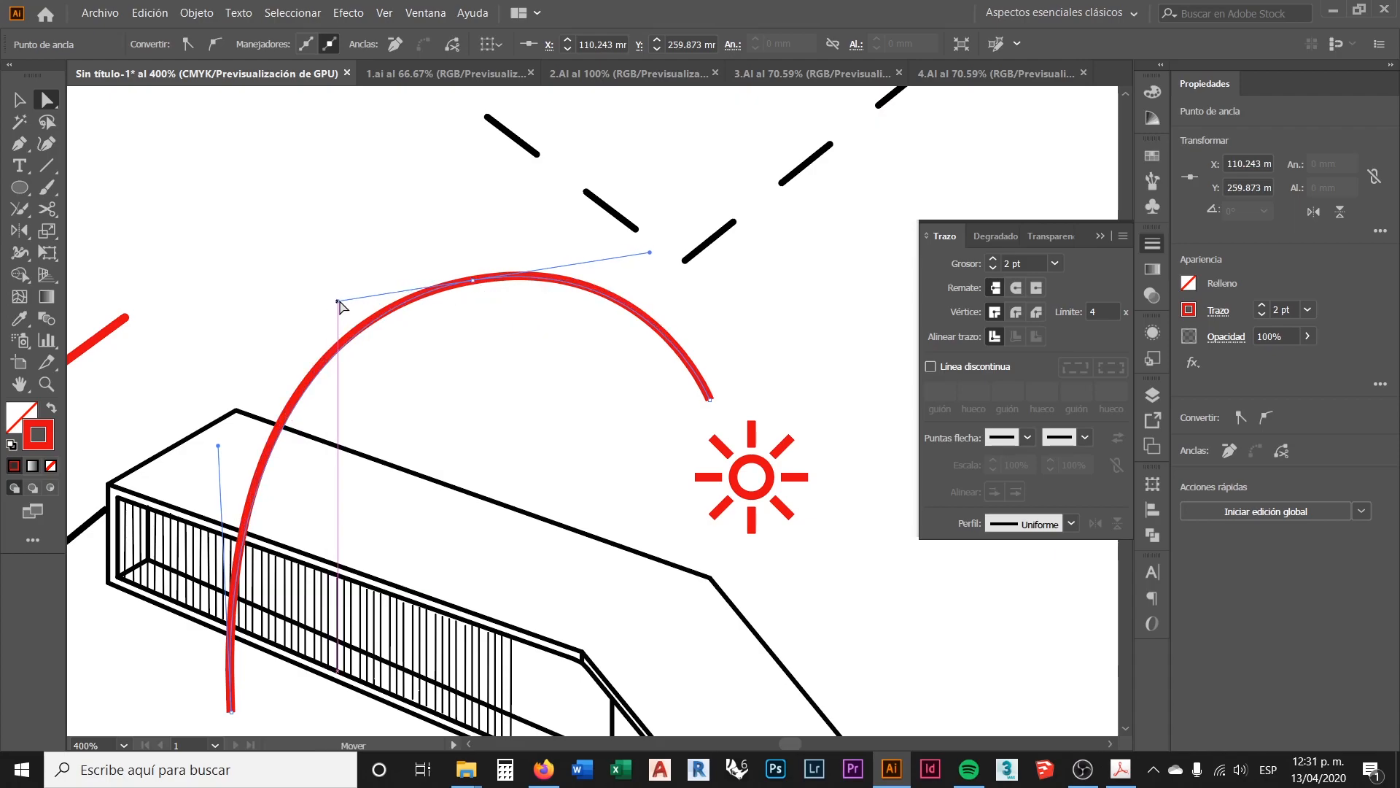
pyautogui.scroll(-2, 513, 279)
pyautogui.click(737, 322)
pyautogui.scroll(-1, 609, 335)
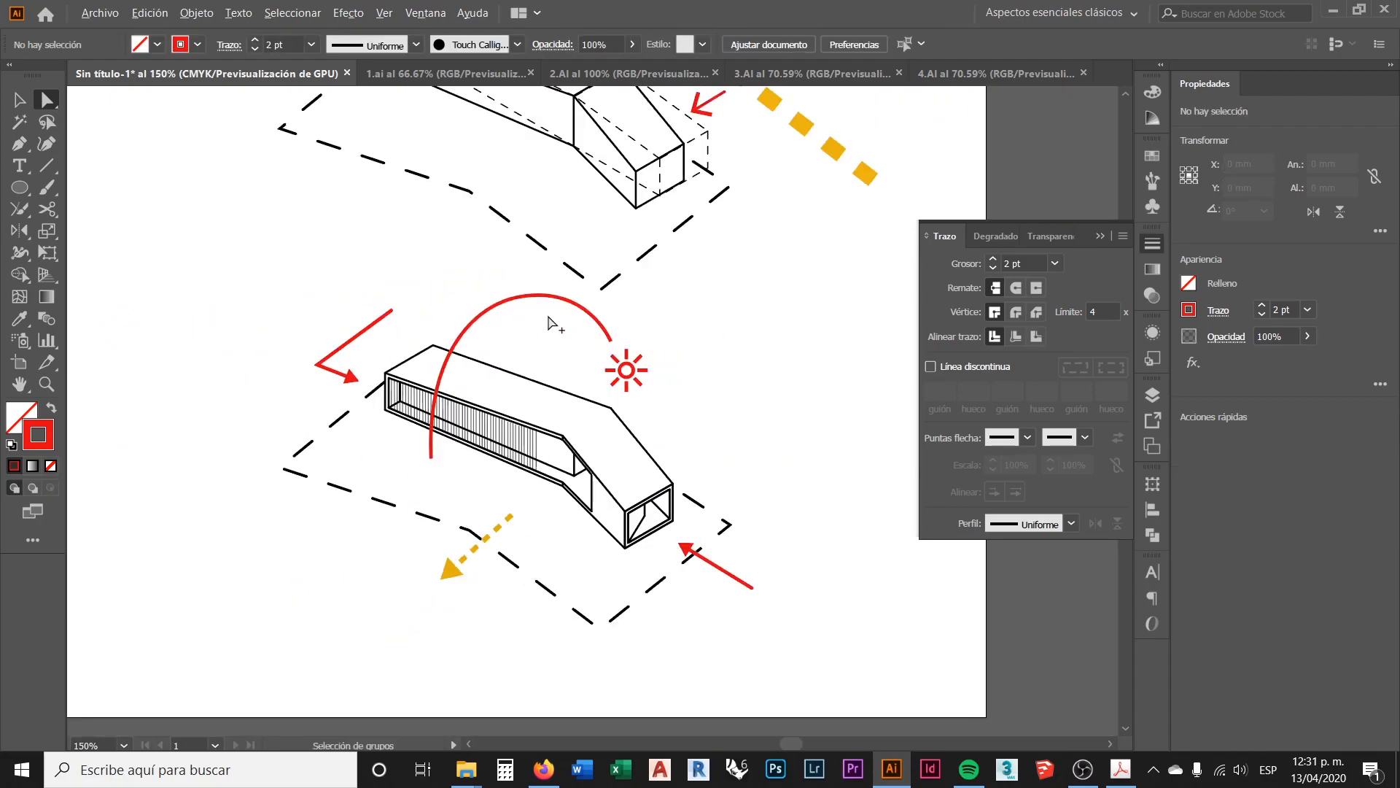
# Step: Make the red arc a dashed line with 10 pt dashes
pyautogui.scroll(1, 549, 326)
pyautogui.click(539, 285)
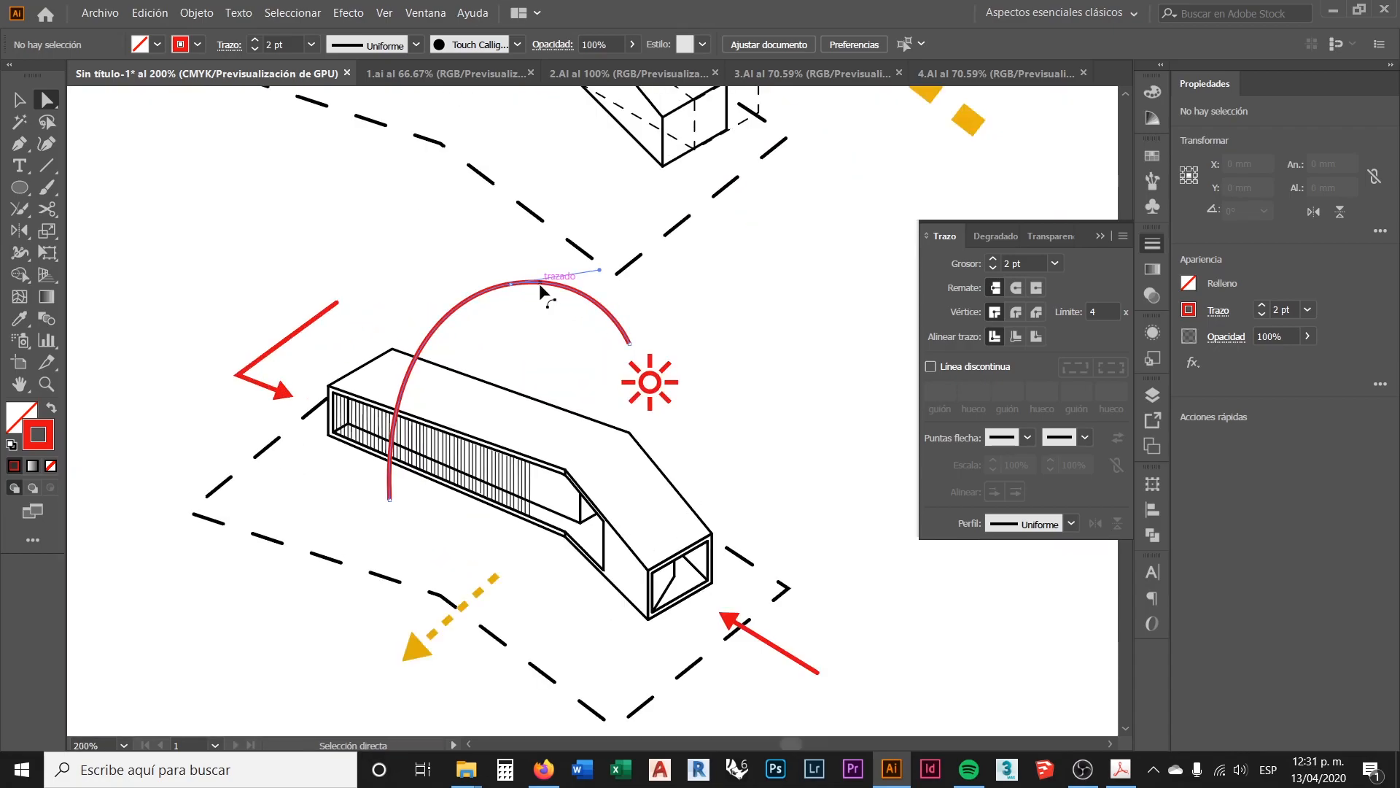
pyautogui.click(931, 367)
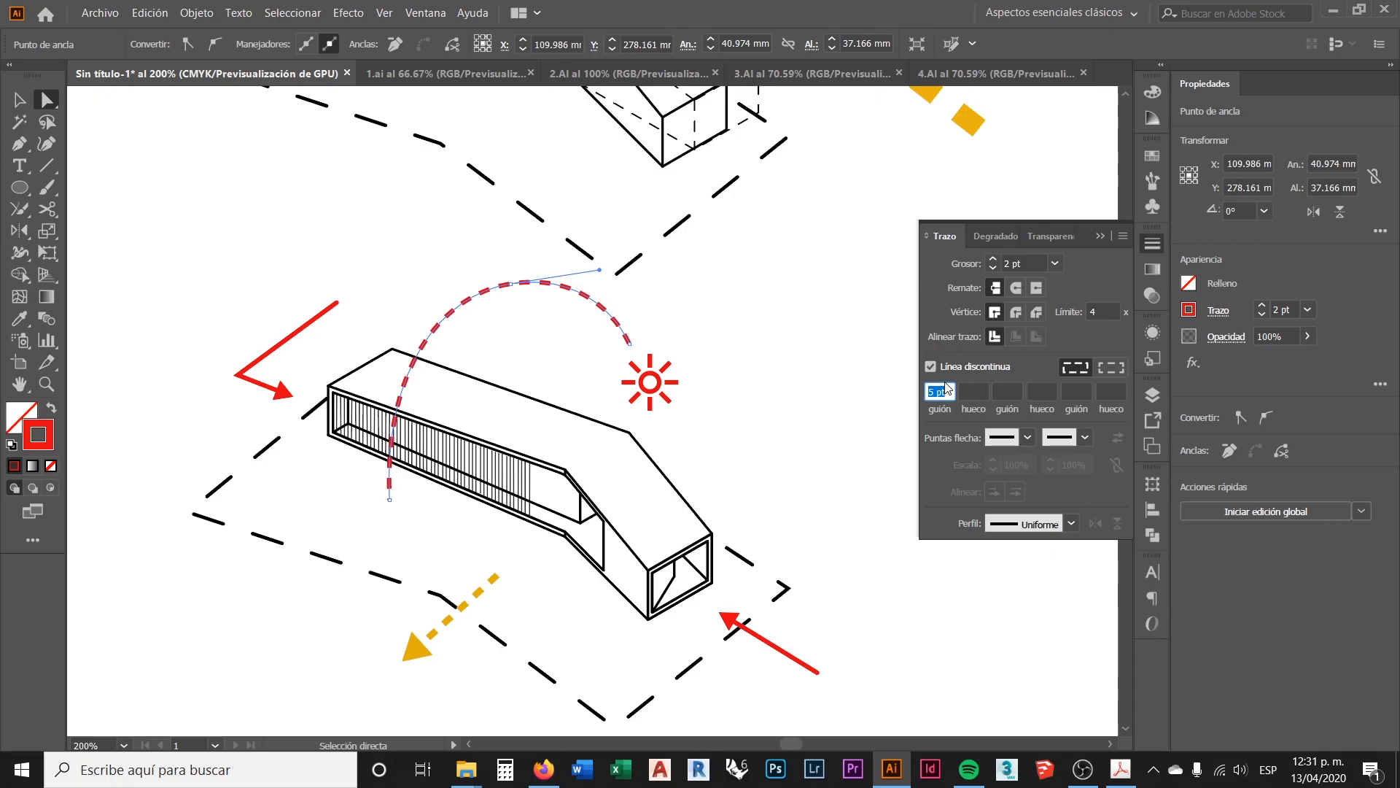
pyautogui.write('10')
pyautogui.press('Return')
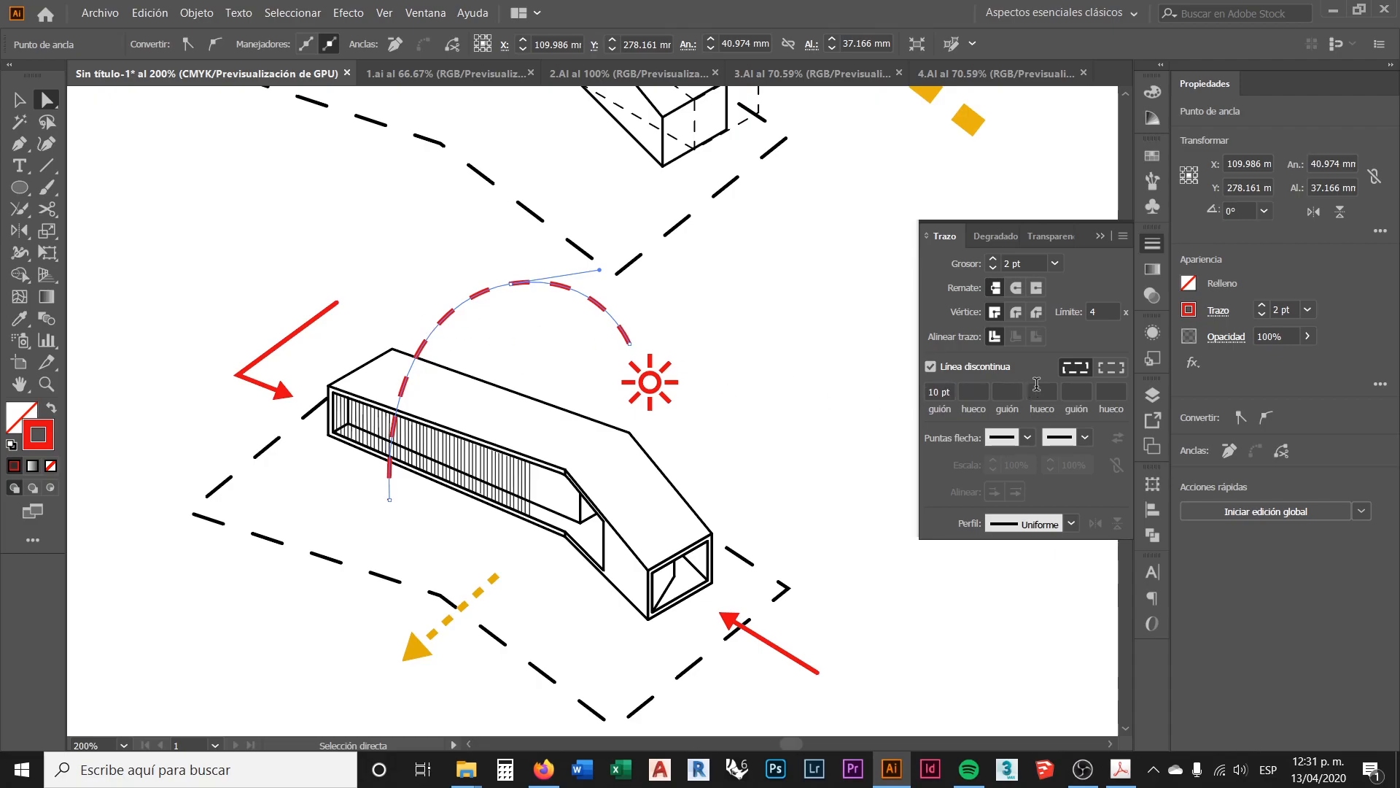
# Step: Add an open arrowhead to the facade end of the dashed red arc
pyautogui.click(1082, 439)
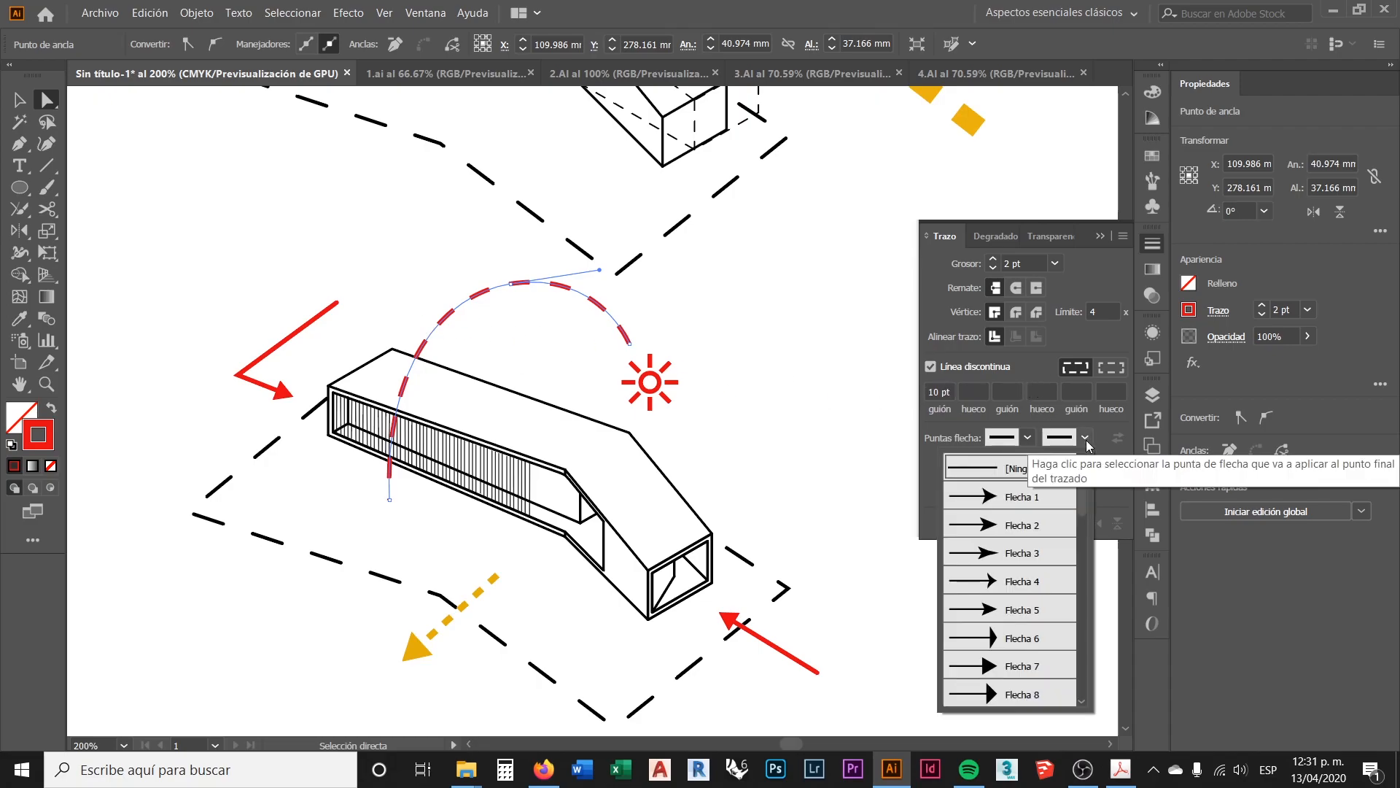
pyautogui.scroll(-3, 1040, 596)
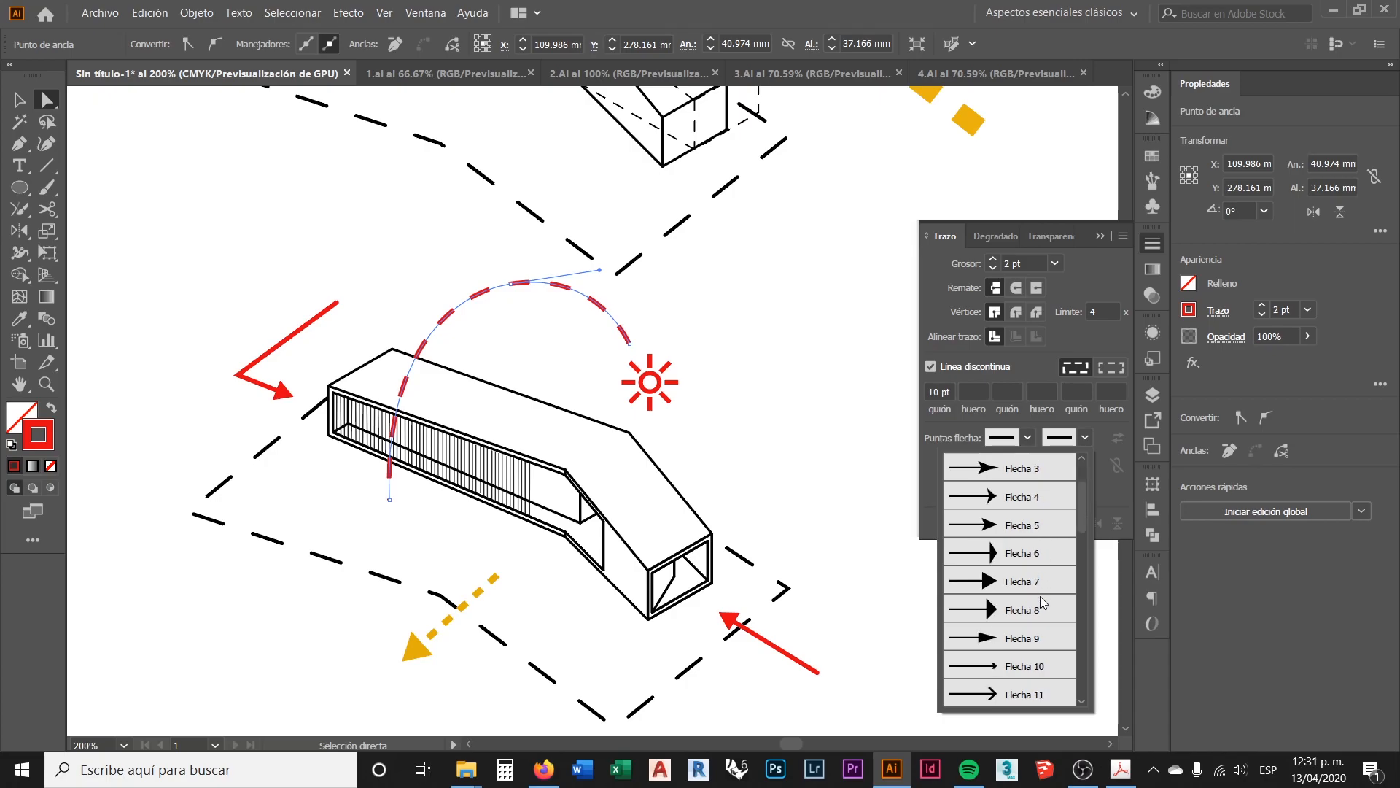
pyautogui.click(1040, 596)
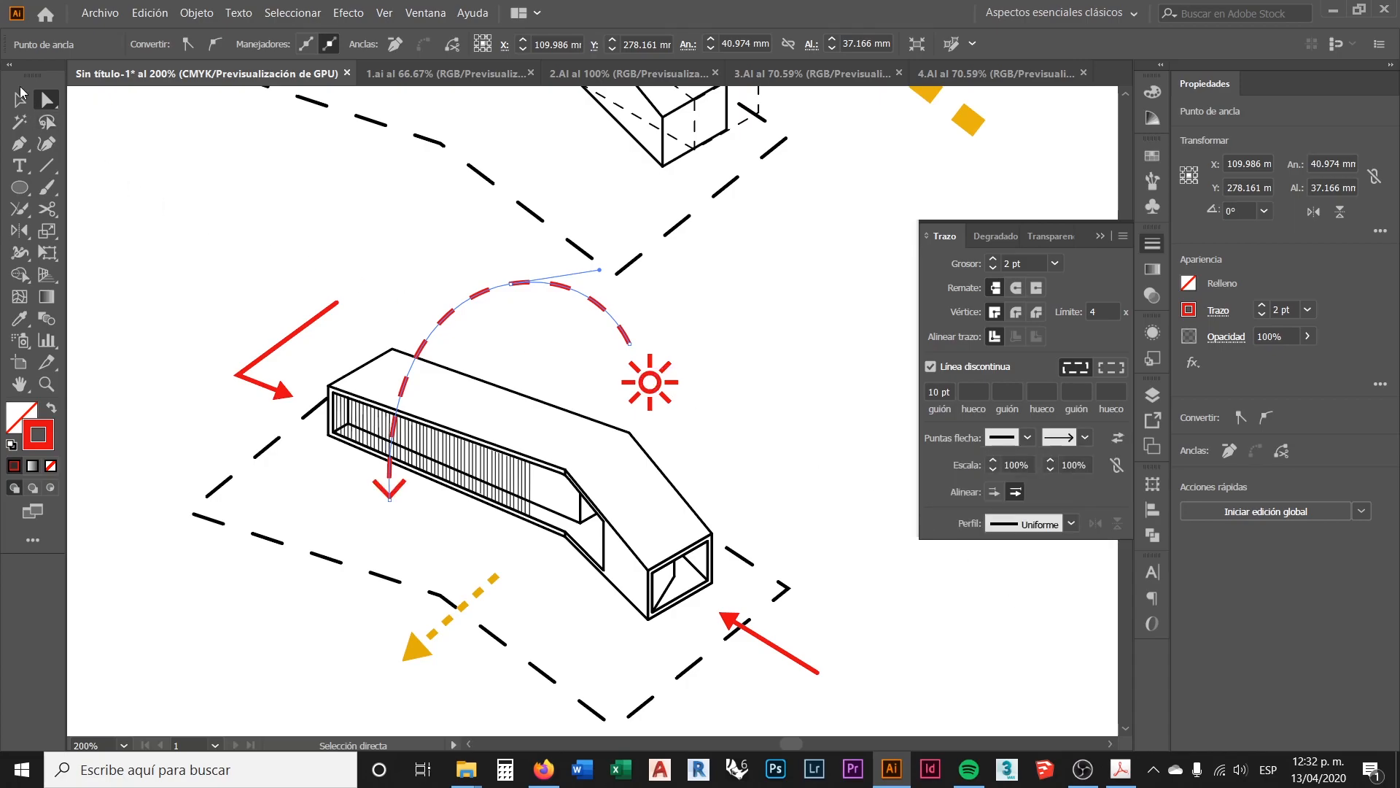
pyautogui.click(19, 103)
pyautogui.click(296, 226)
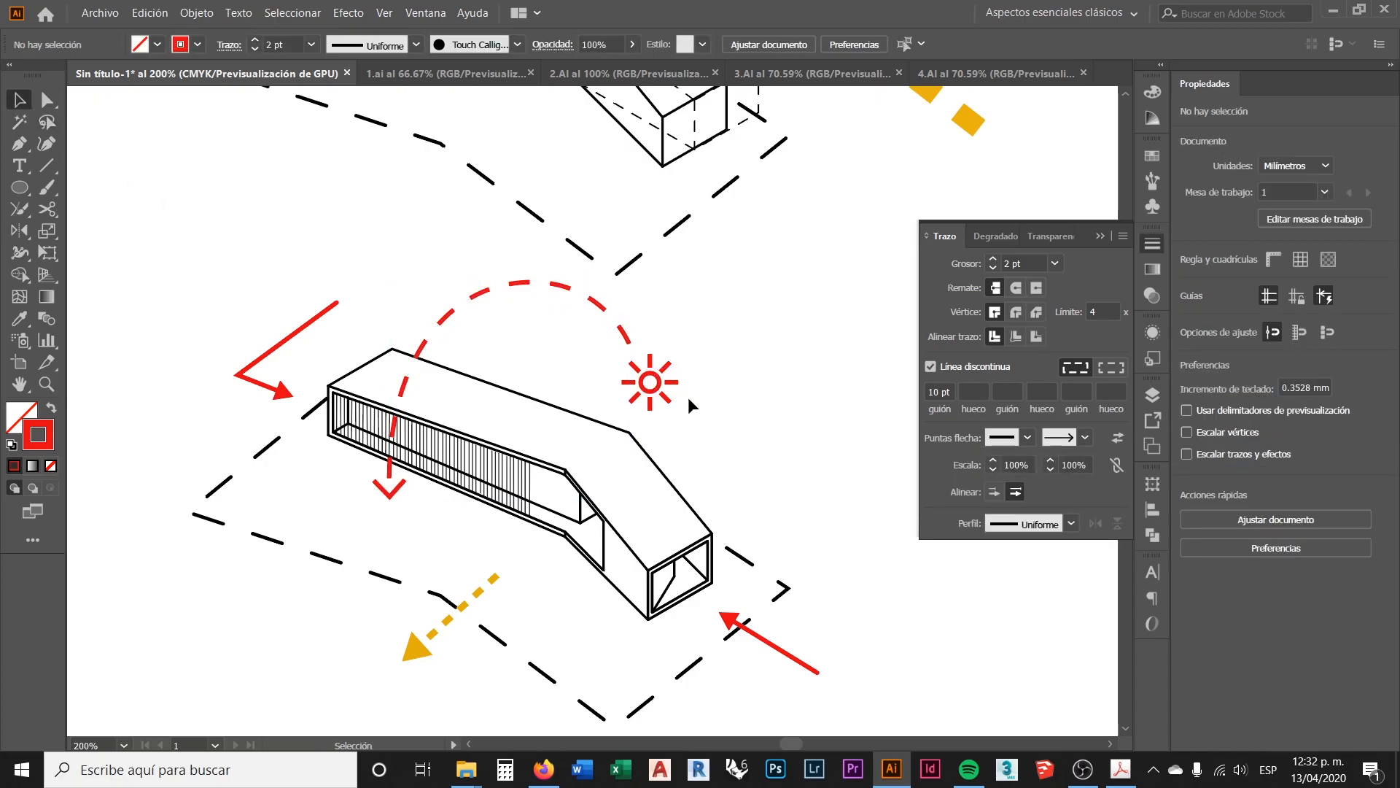
# Step: Select the third volume diagram together with its dotted yellow line
pyautogui.scroll(-3, 688, 392)
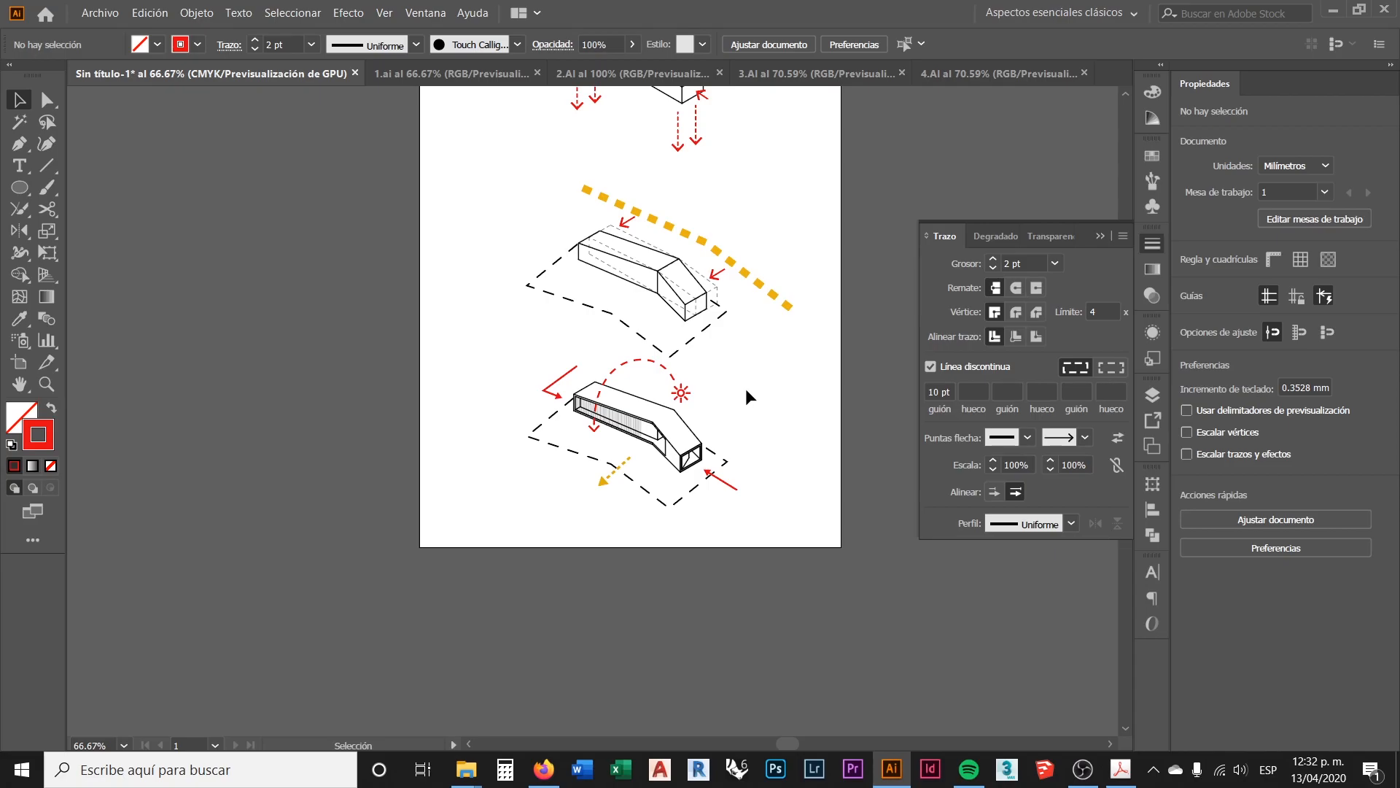
pyautogui.scroll(3, 744, 394)
pyautogui.scroll(6, 788, 549)
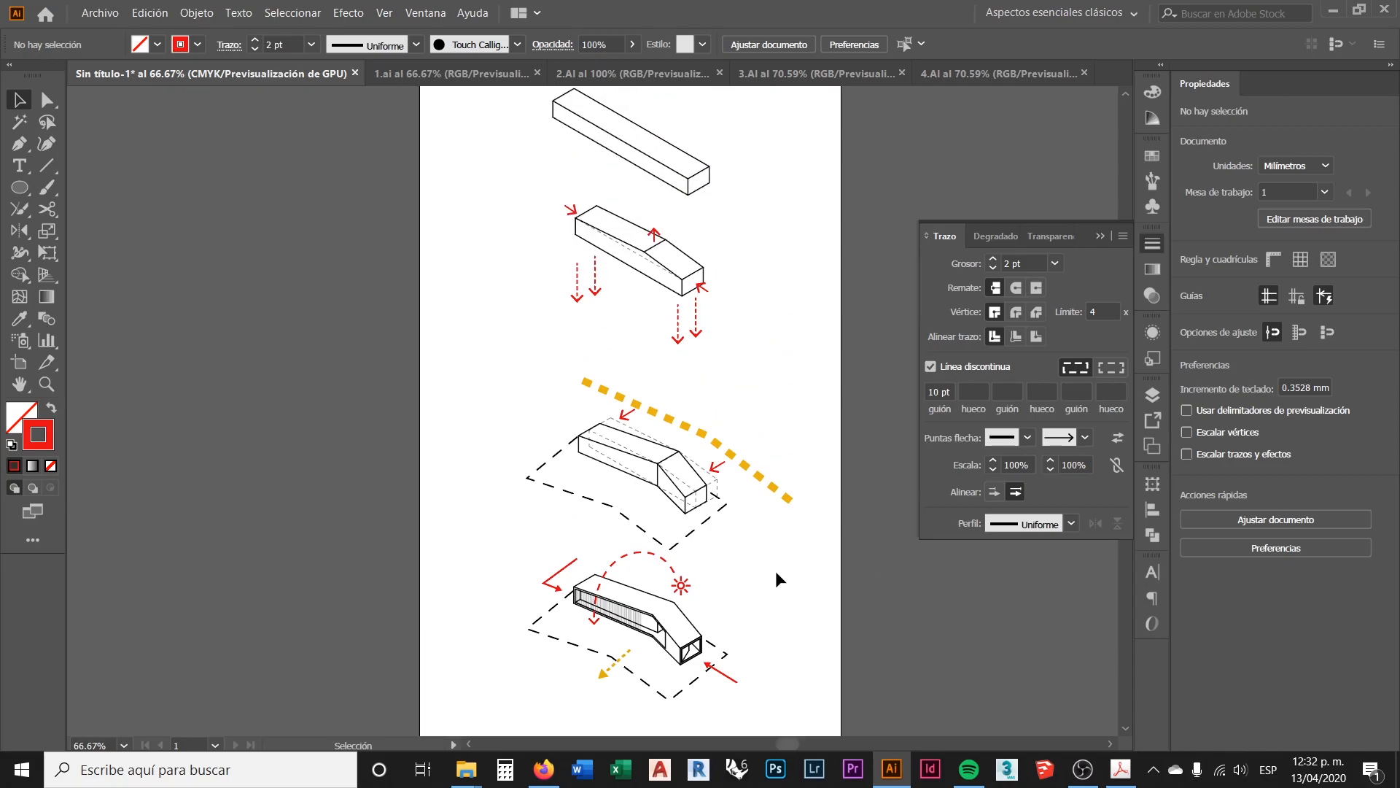
pyautogui.moveTo(795, 522); pyautogui.dragTo(514, 391)
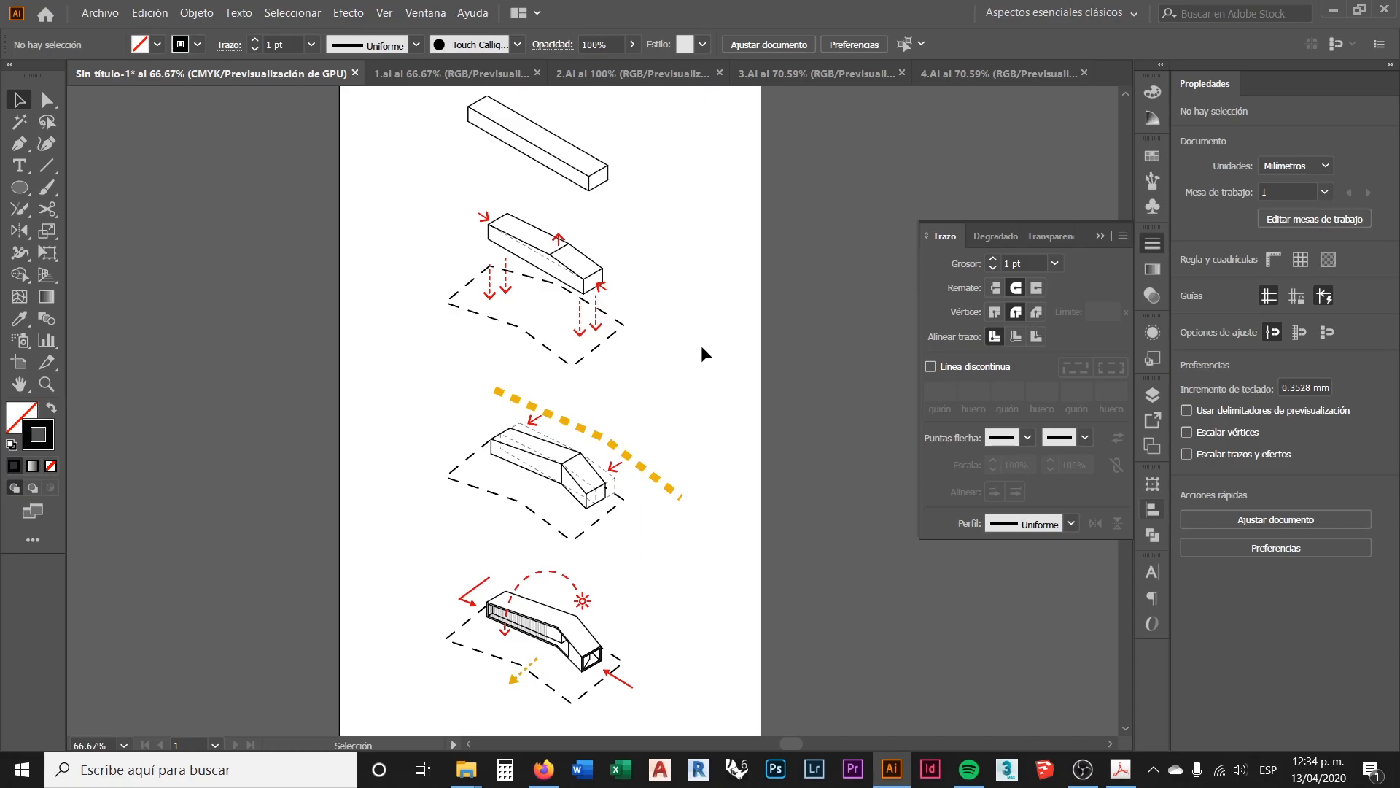
# Step: Try an area text box beside the first volume, then delete it with its placeholder text
pyautogui.scroll(3, 702, 345)
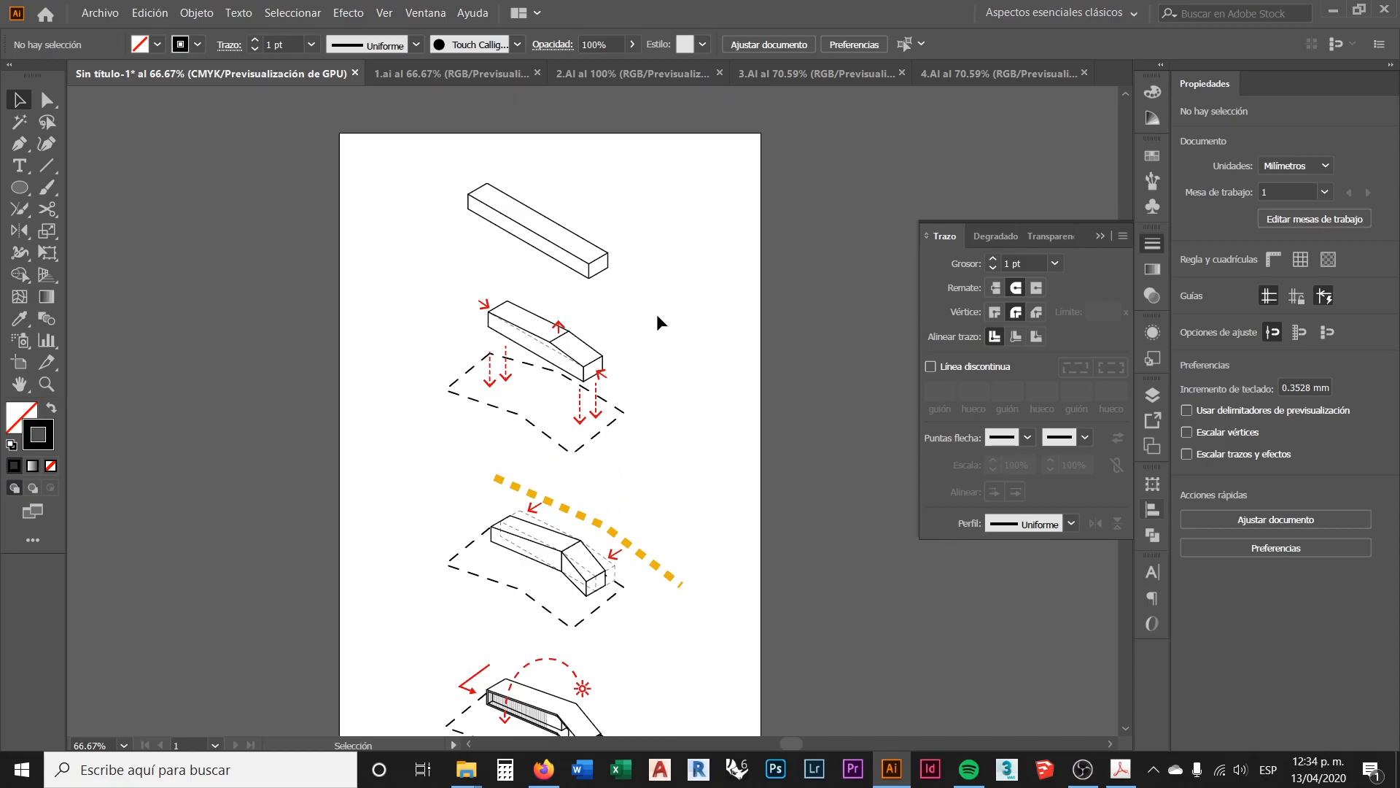
pyautogui.scroll(1, 500, 222)
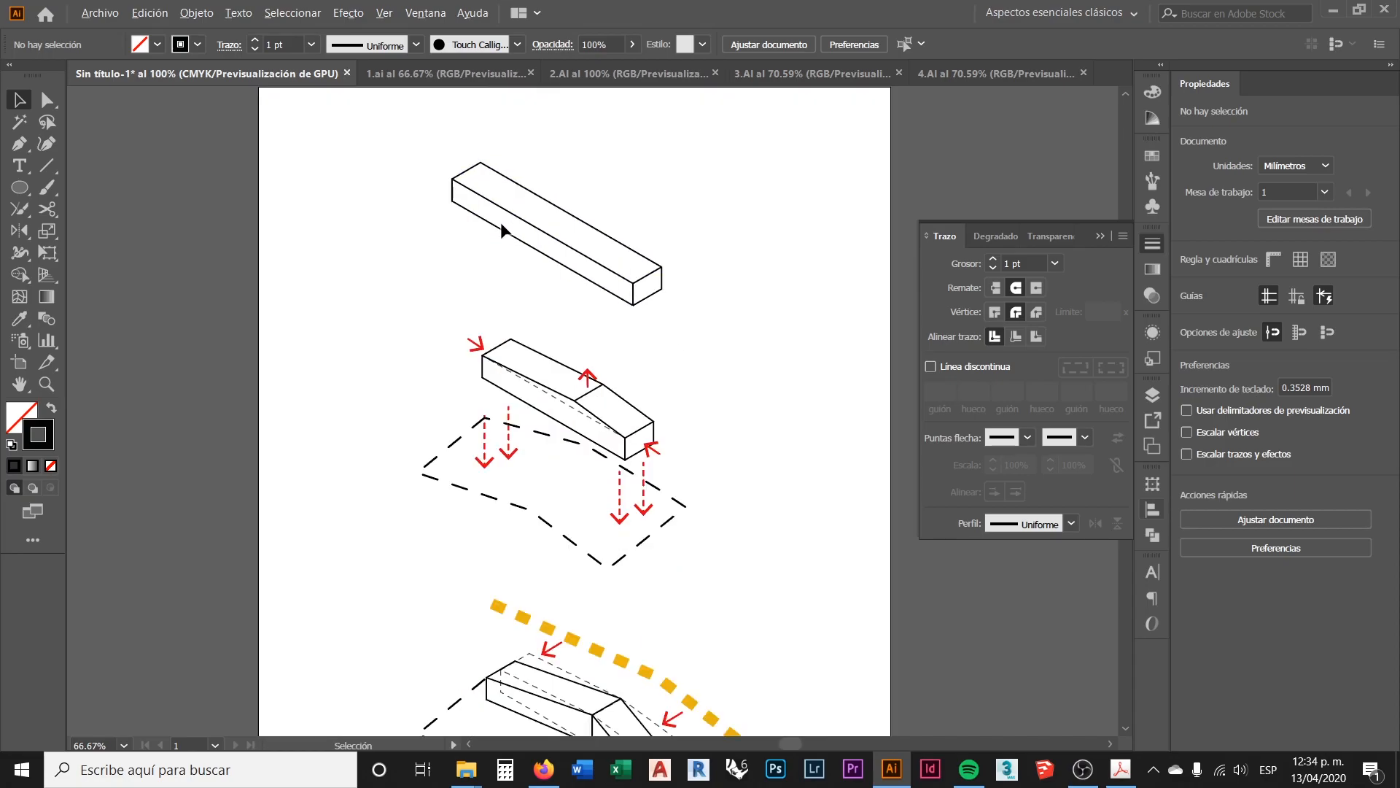
pyautogui.click(20, 167)
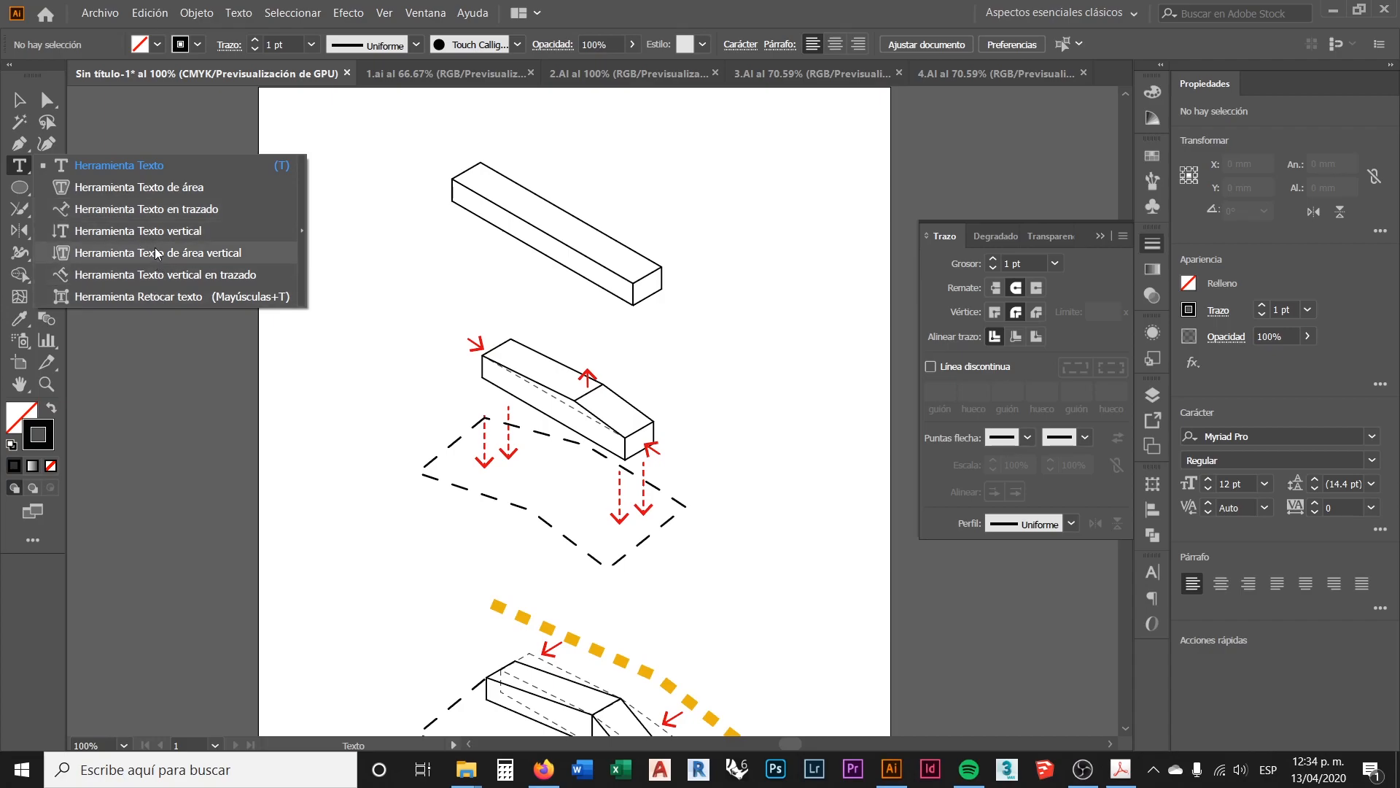
pyautogui.click(149, 172)
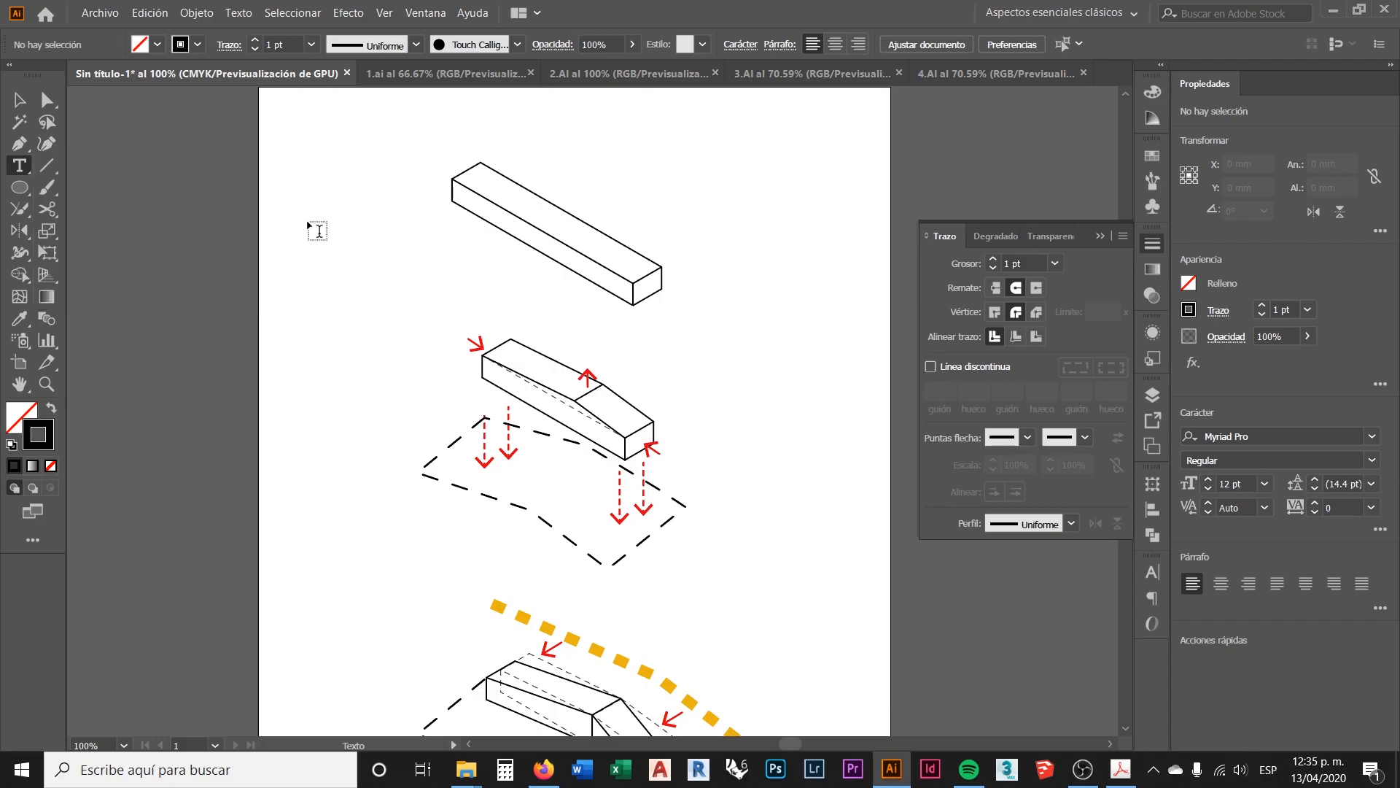
pyautogui.scroll(2, 484, 299)
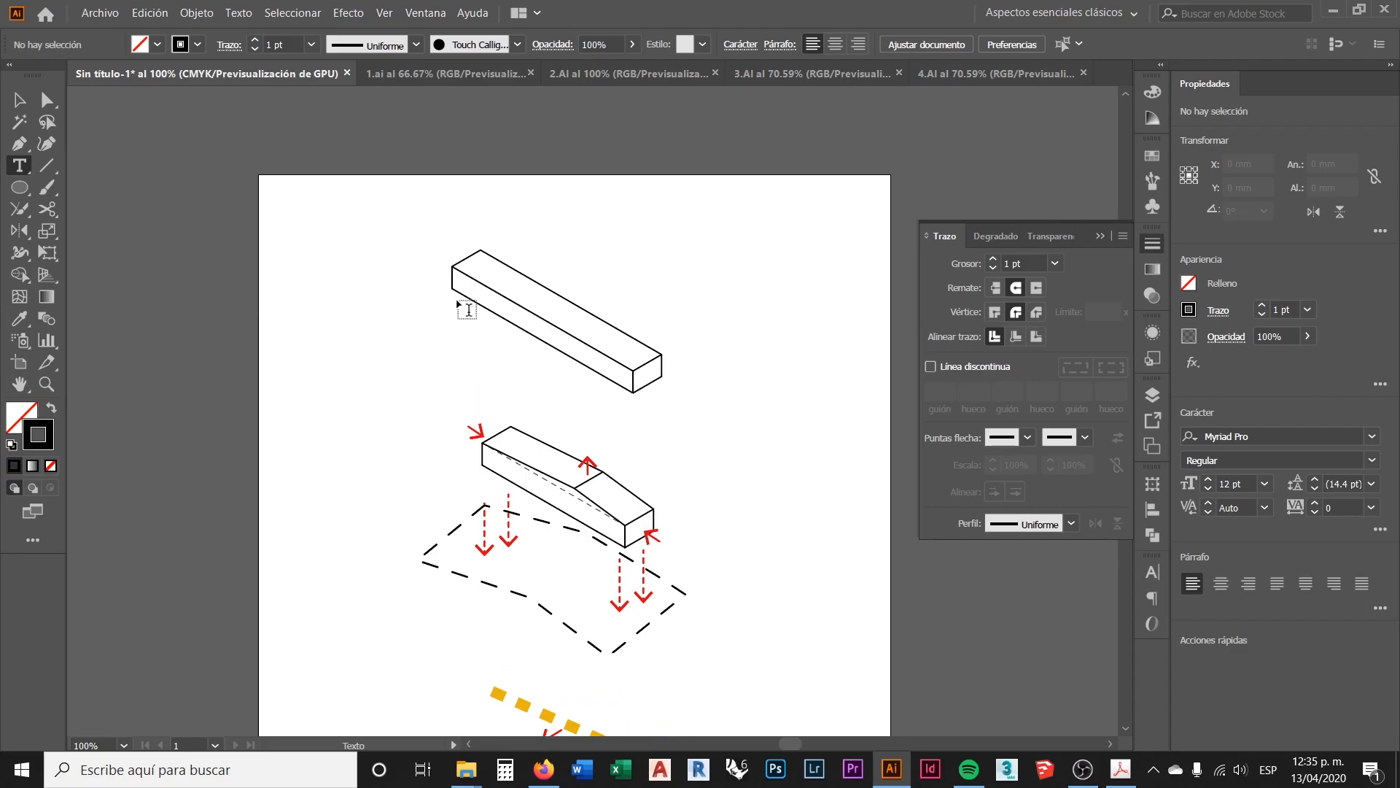
pyautogui.scroll(-1, 466, 295)
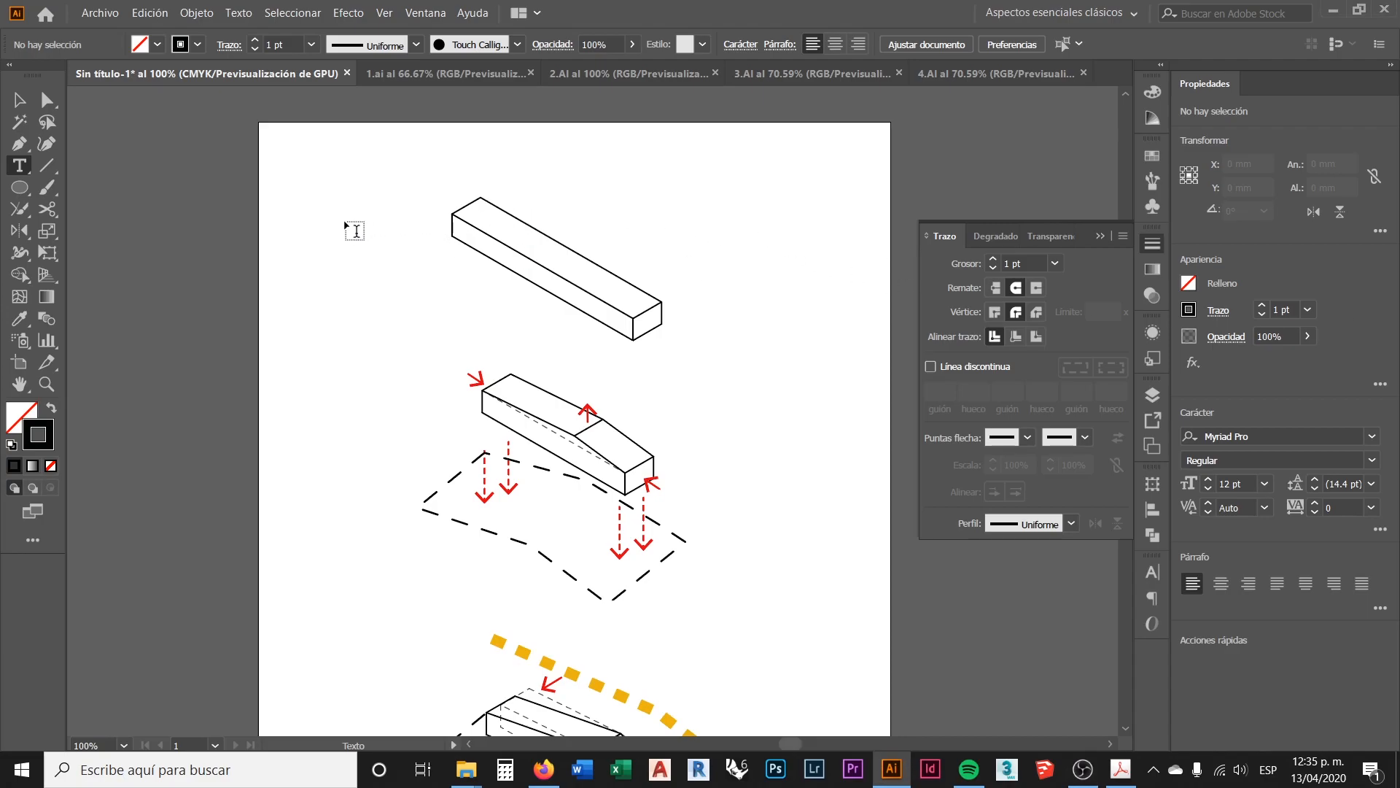
pyautogui.scroll(1, 375, 244)
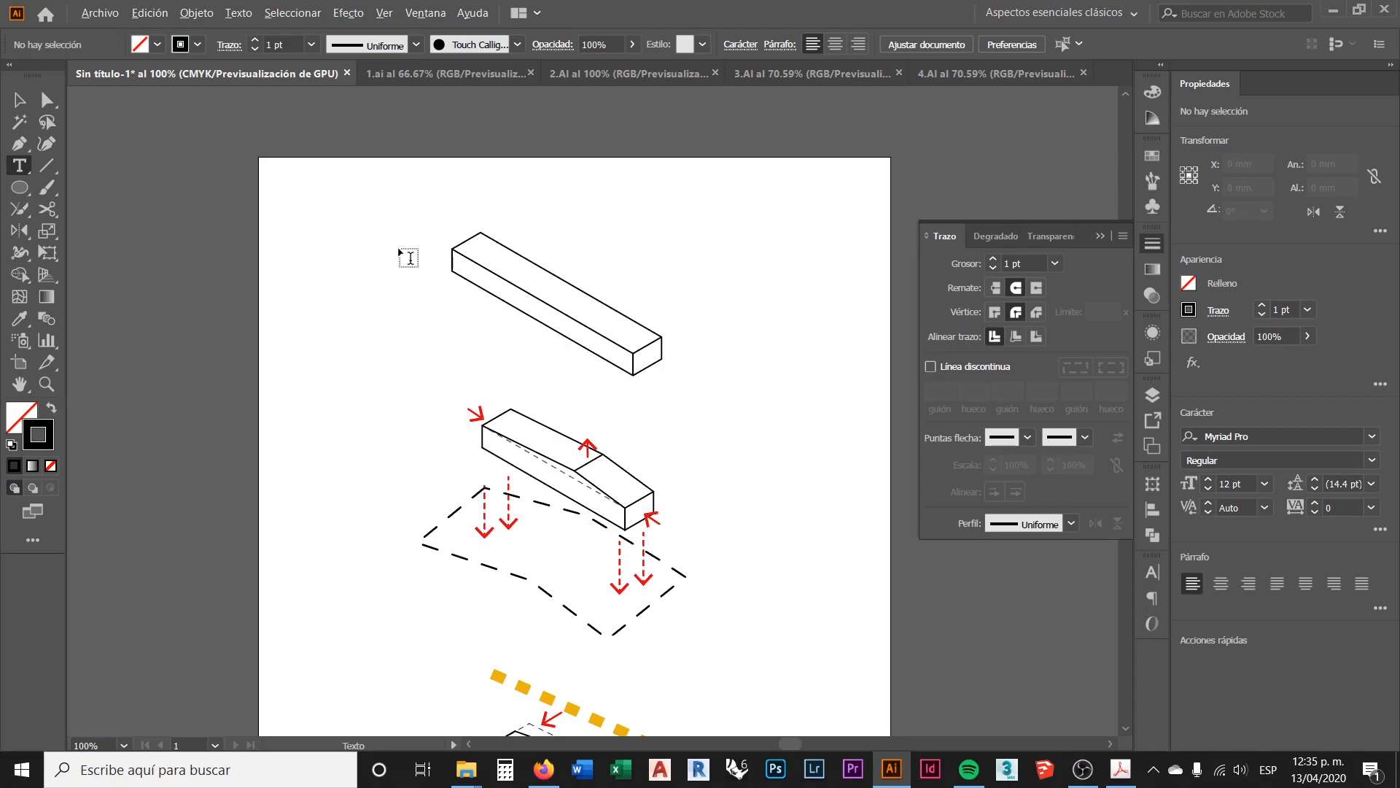
pyautogui.scroll(1, 408, 258)
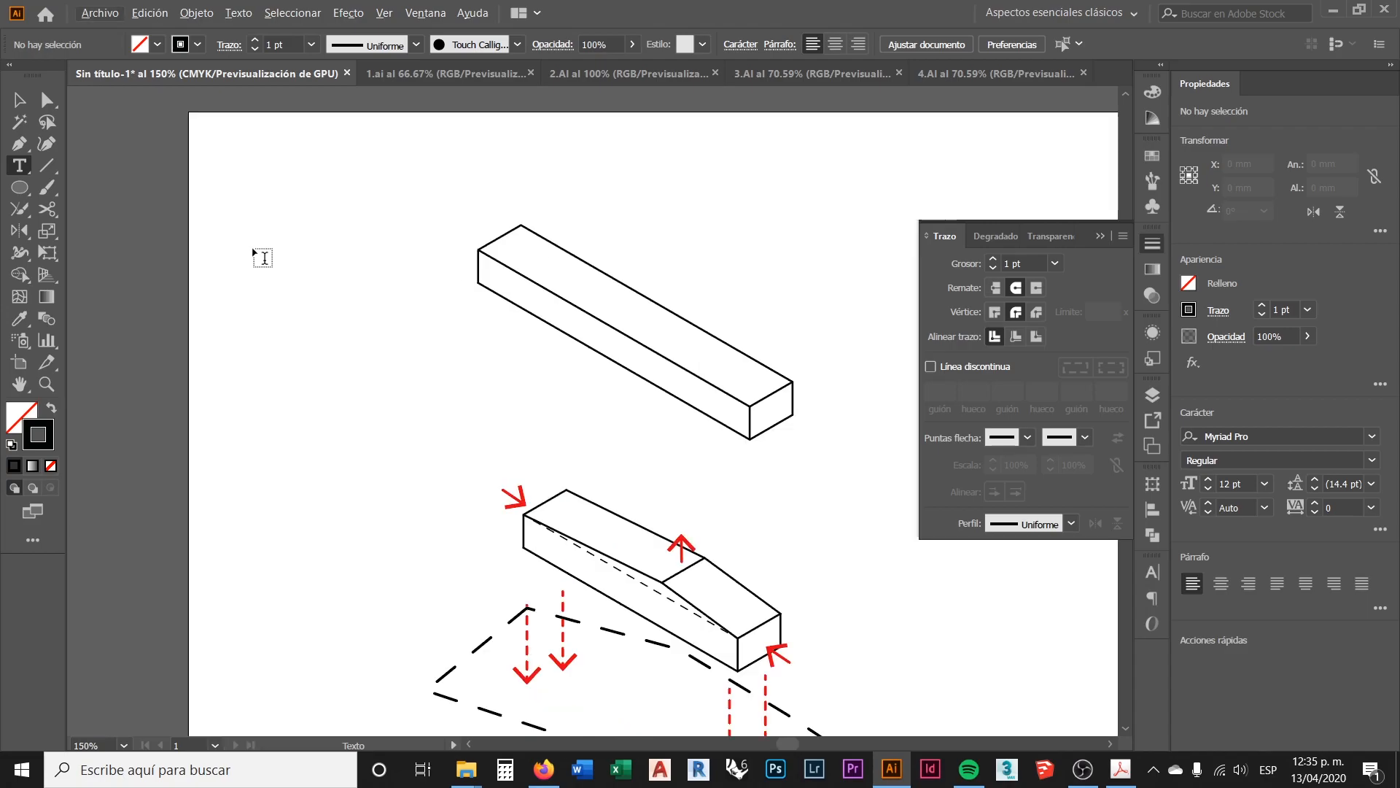
pyautogui.moveTo(236, 225); pyautogui.dragTo(433, 593)
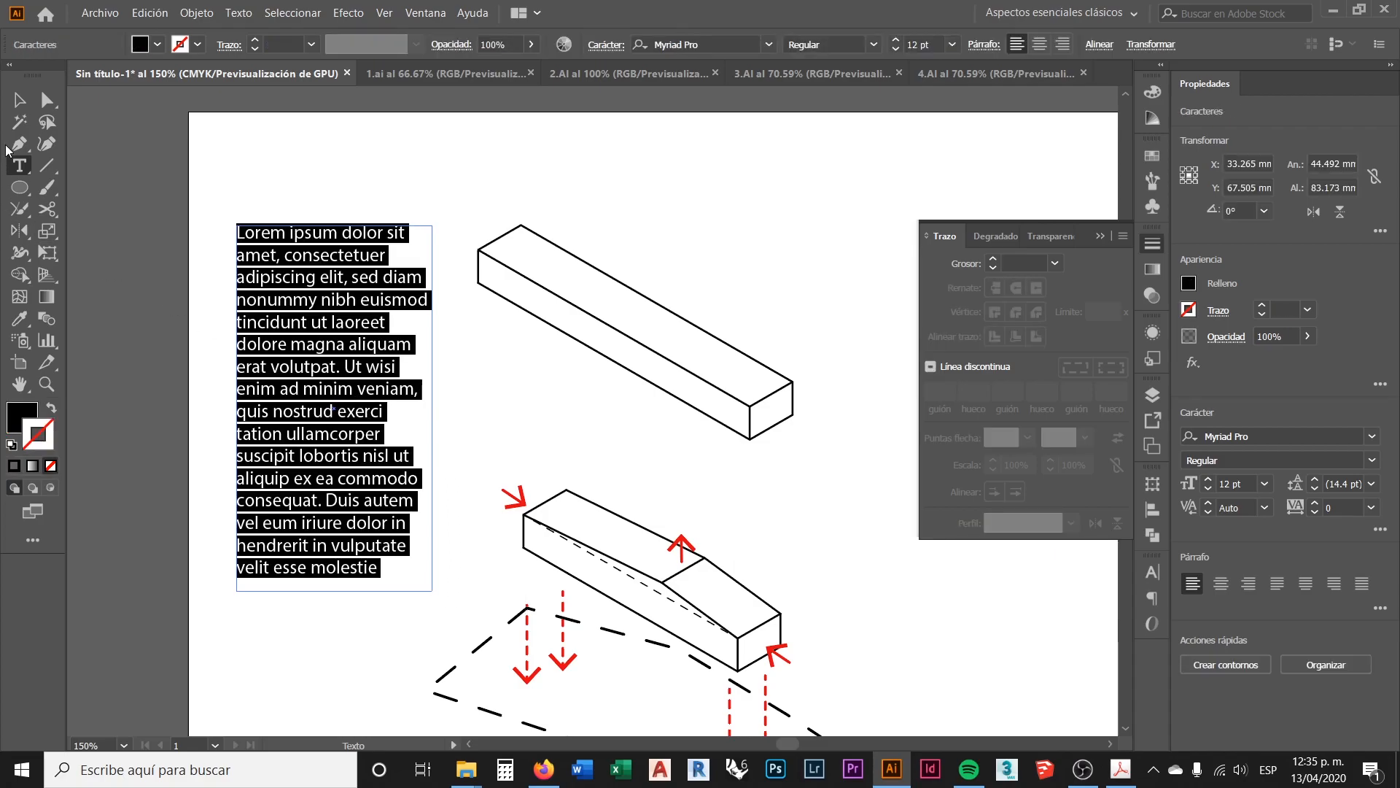
pyautogui.click(19, 100)
pyautogui.press('Delete')
# Step: Try two lines of point text, "sdfasdfasdfasdfasdfasd" and "dfhsdh", beside the first volume, then delete the sample
pyautogui.click(20, 166)
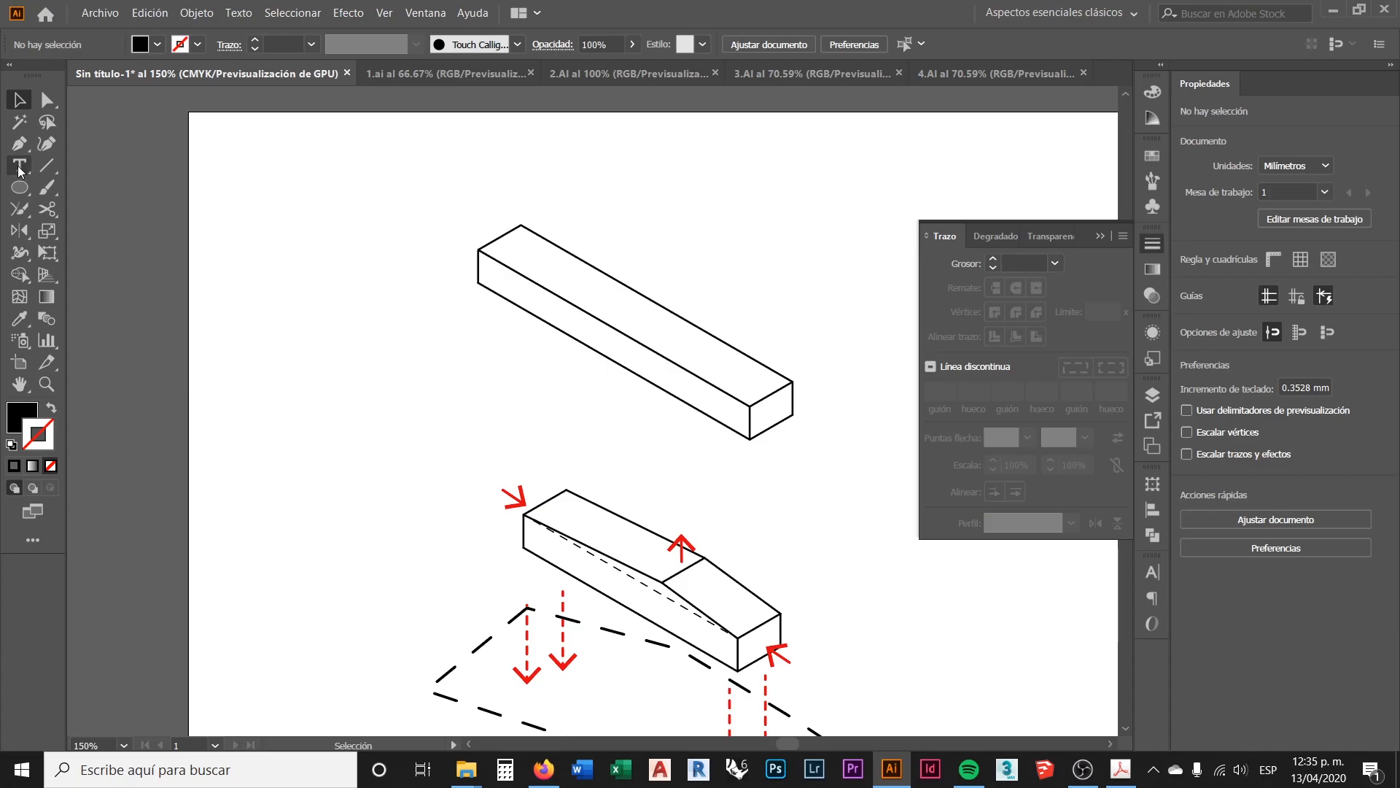
pyautogui.click(259, 250)
pyautogui.write('sdfasdfasdfasdfasdfasd')
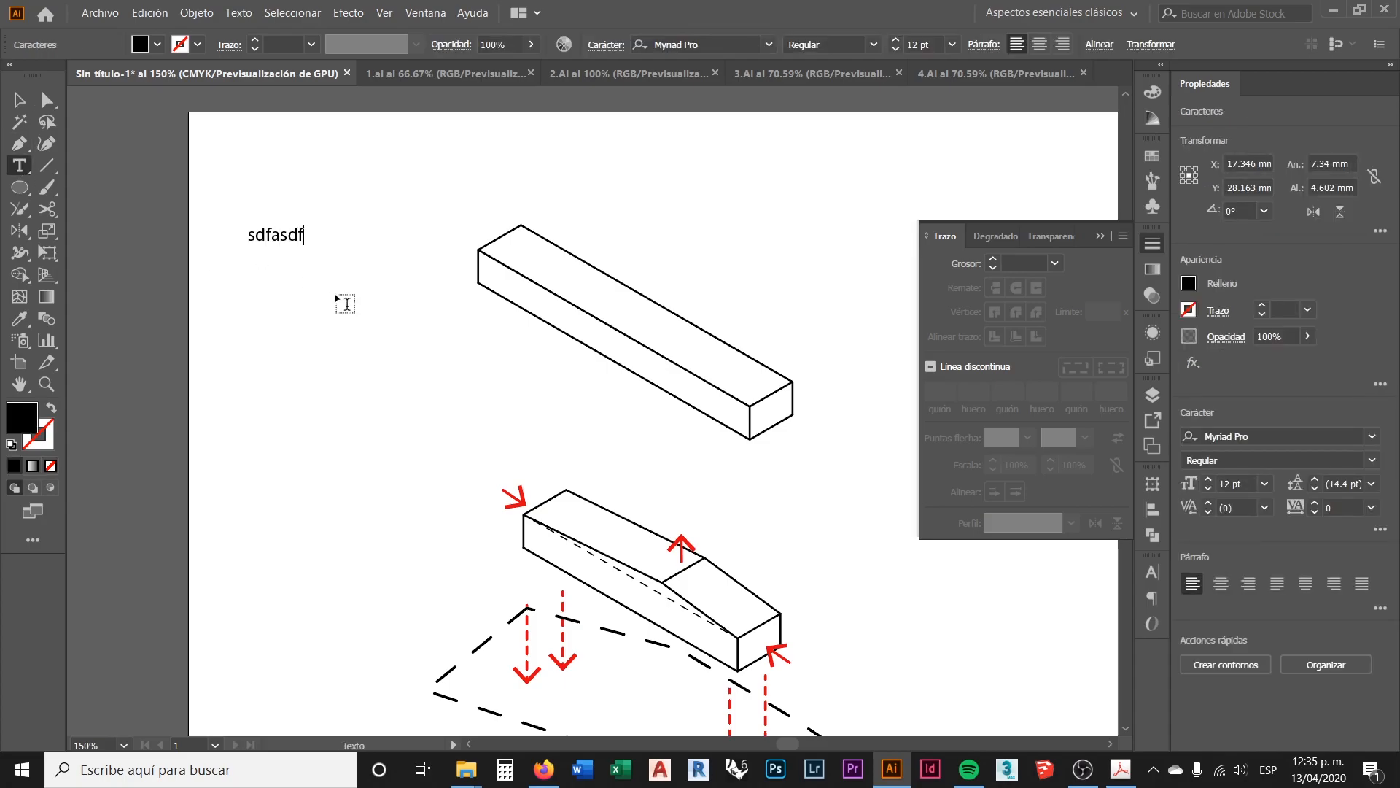
pyautogui.press('Return')
pyautogui.write('dfhsdh')
pyautogui.press('Escape')
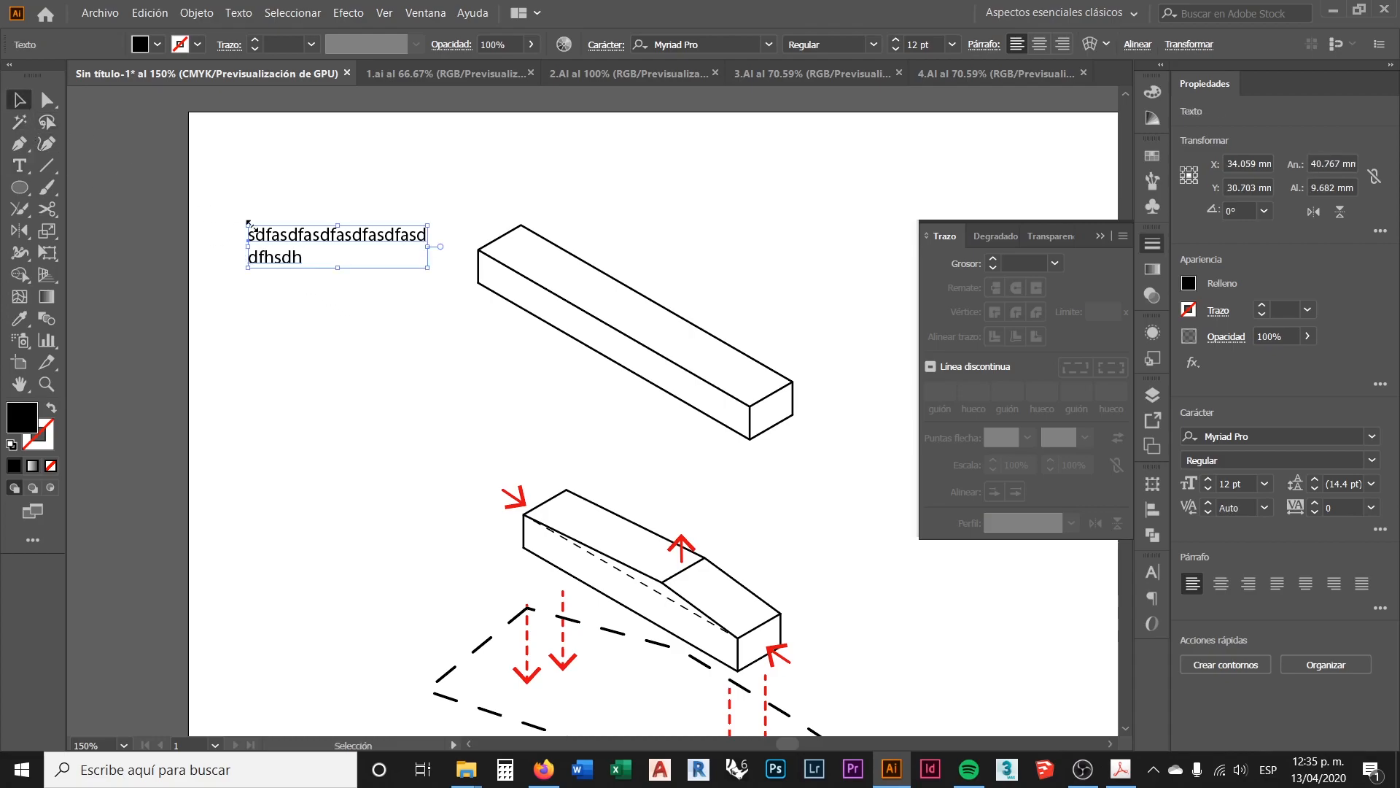
pyautogui.click(374, 315)
pyautogui.click(332, 251)
pyautogui.click(366, 304)
pyautogui.click(377, 246)
pyautogui.press('Delete')
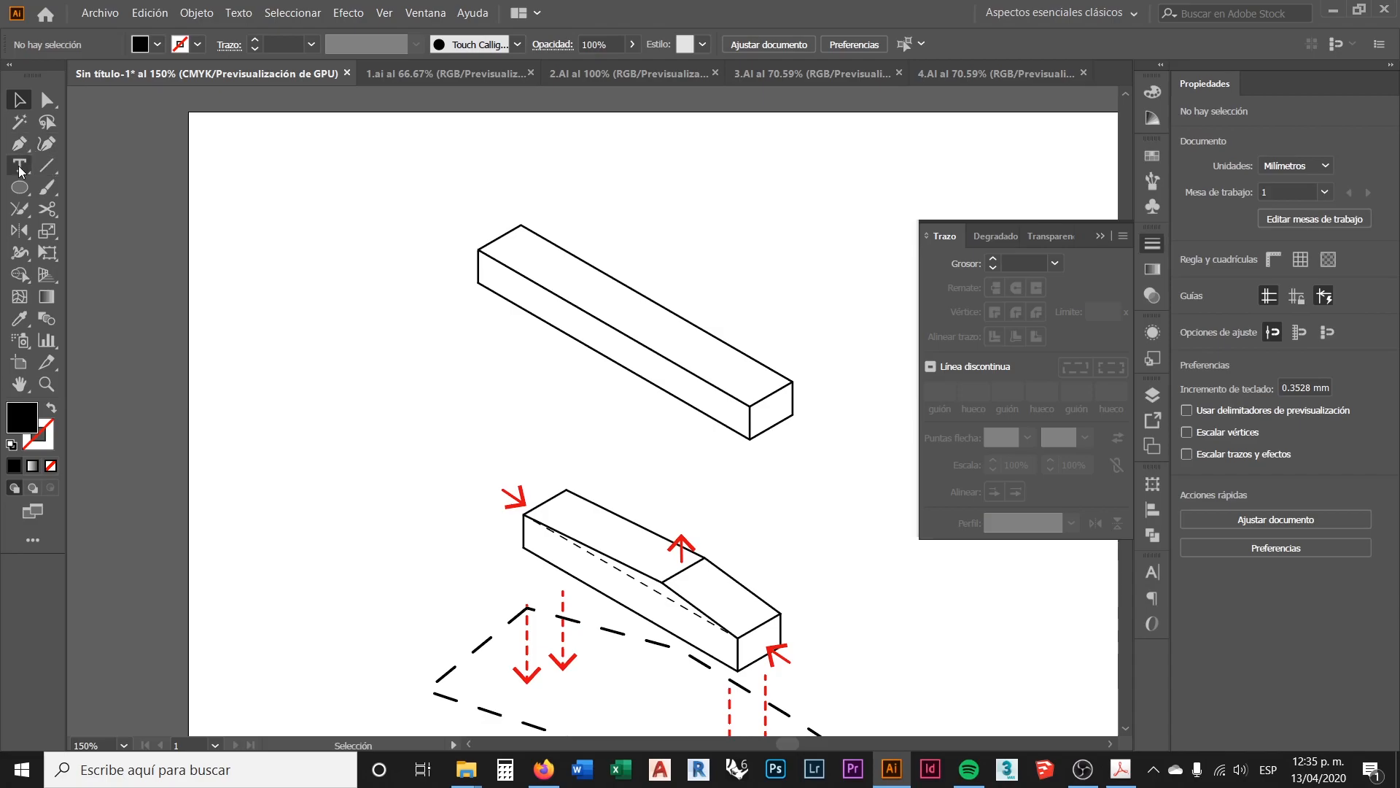
# Step: Add the point text "VOLUMEN" above the first volume, near the artboard's upper-left corner
pyautogui.click(20, 168)
pyautogui.scroll(2, 453, 329)
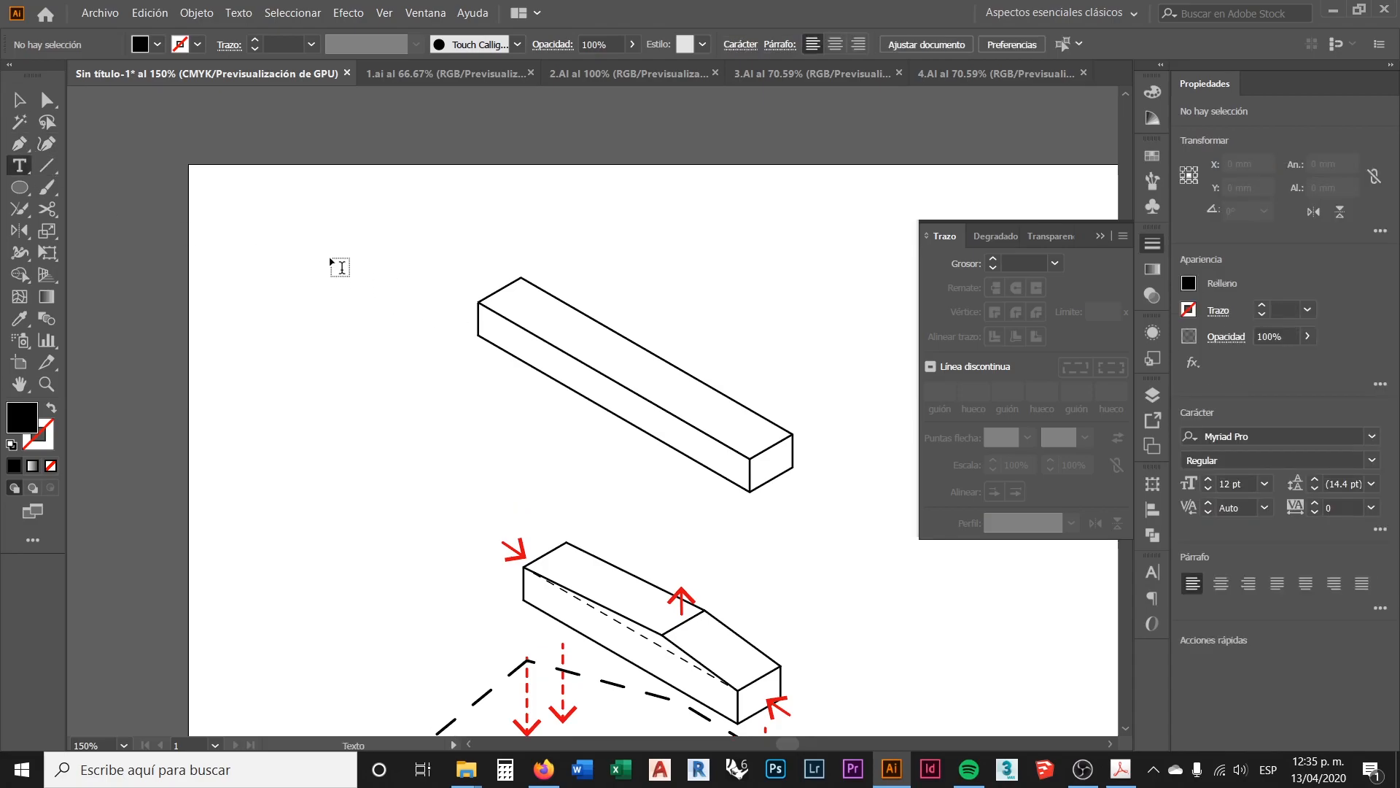
pyautogui.scroll(1, 339, 267)
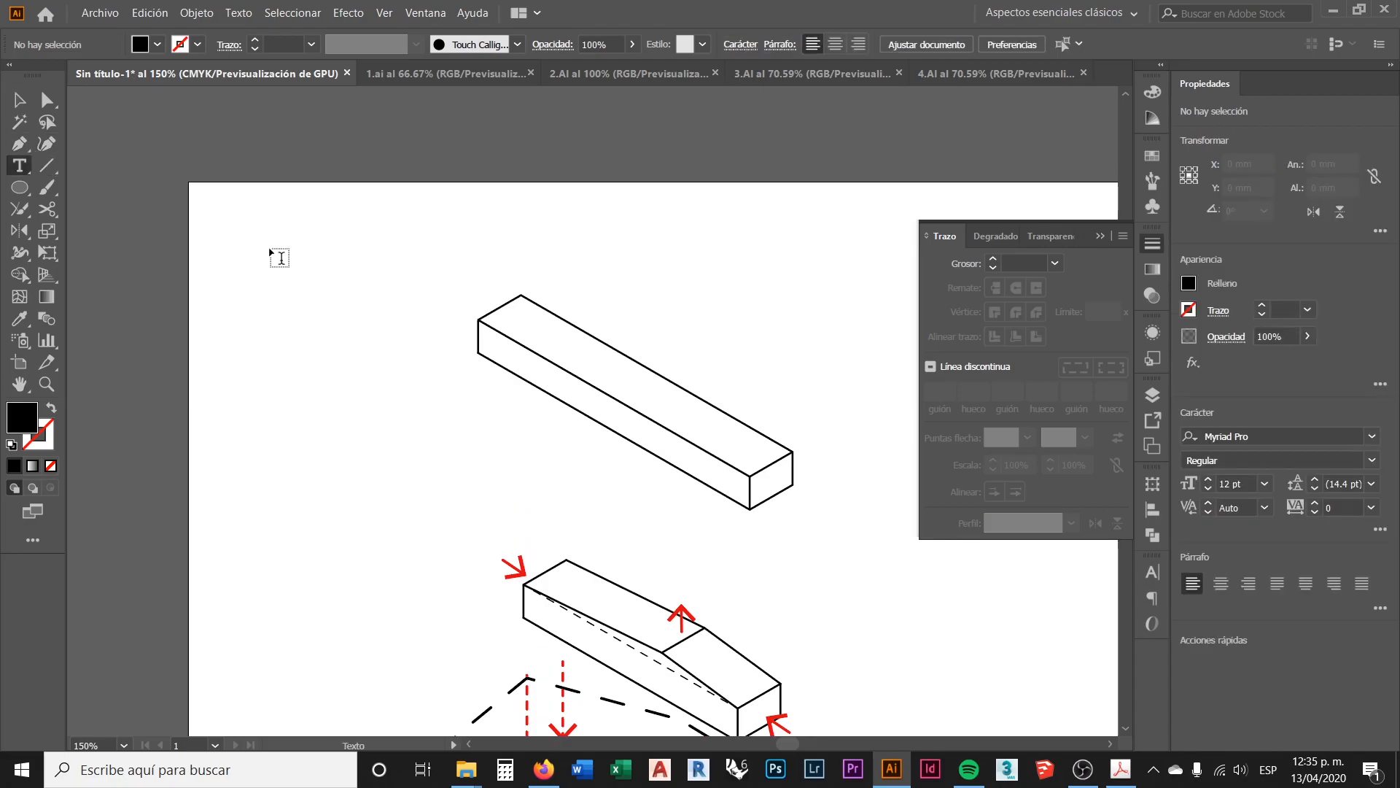
pyautogui.click(256, 235)
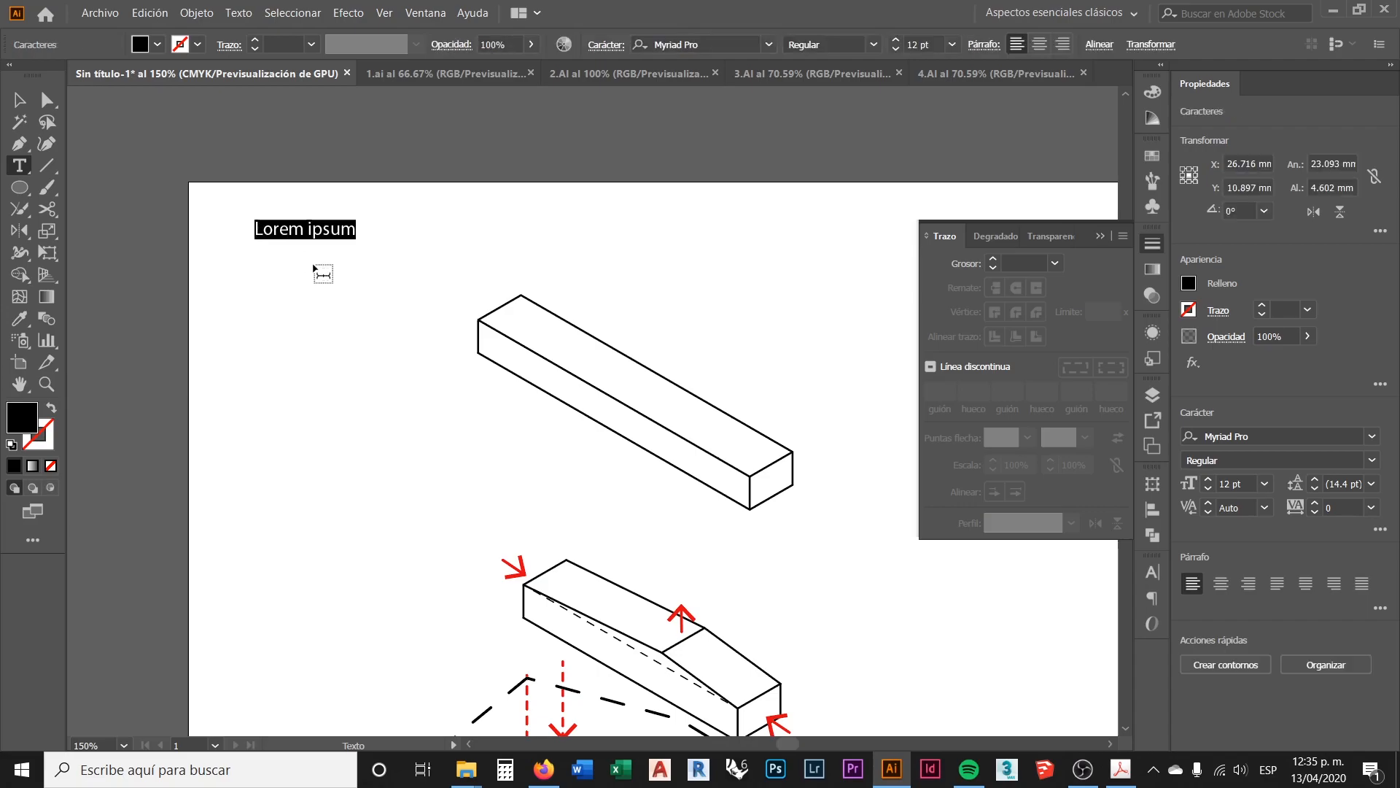
pyautogui.write('VOL')
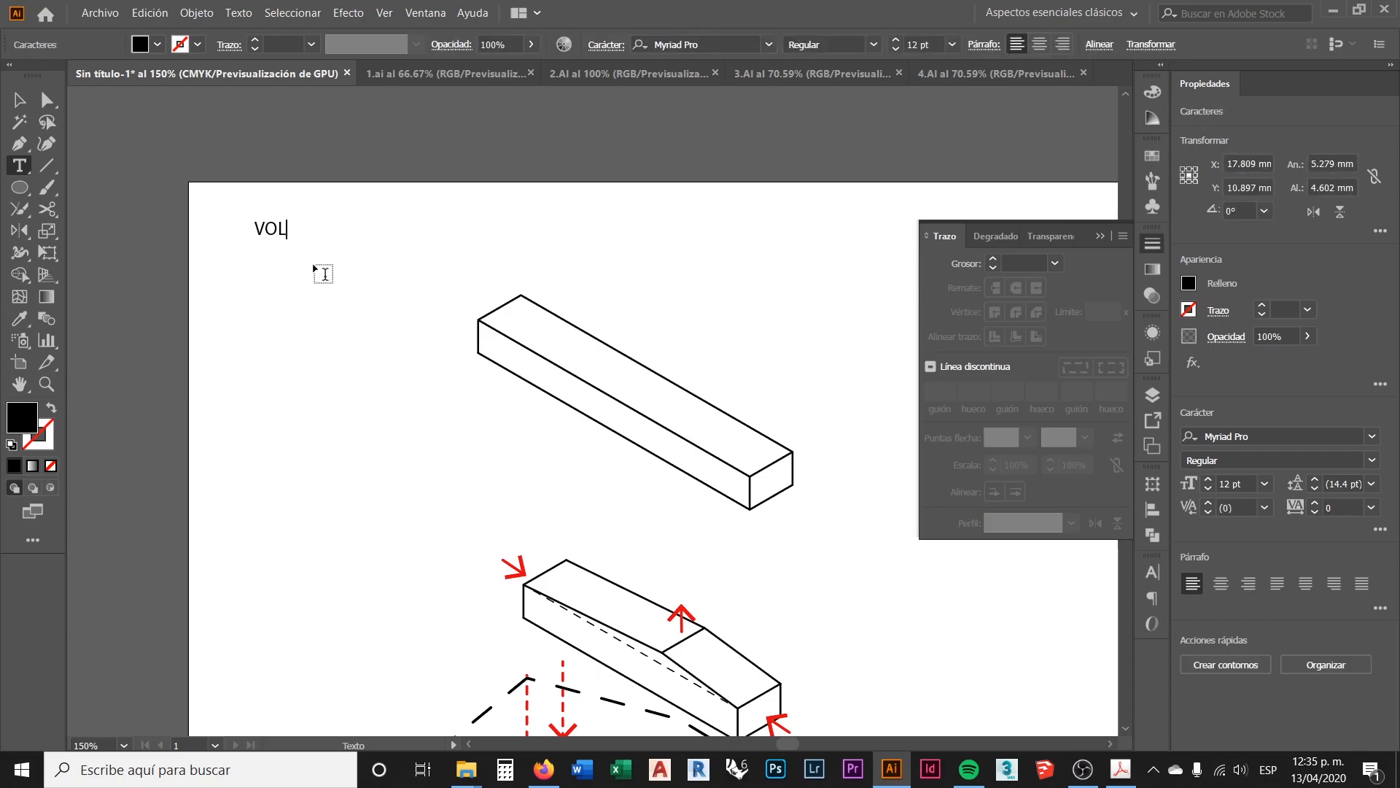
pyautogui.write('UMEN')
# Step: Select the whole word "VOLUMEN" and give it a red fill
pyautogui.hotkey('ctrl', 'a')
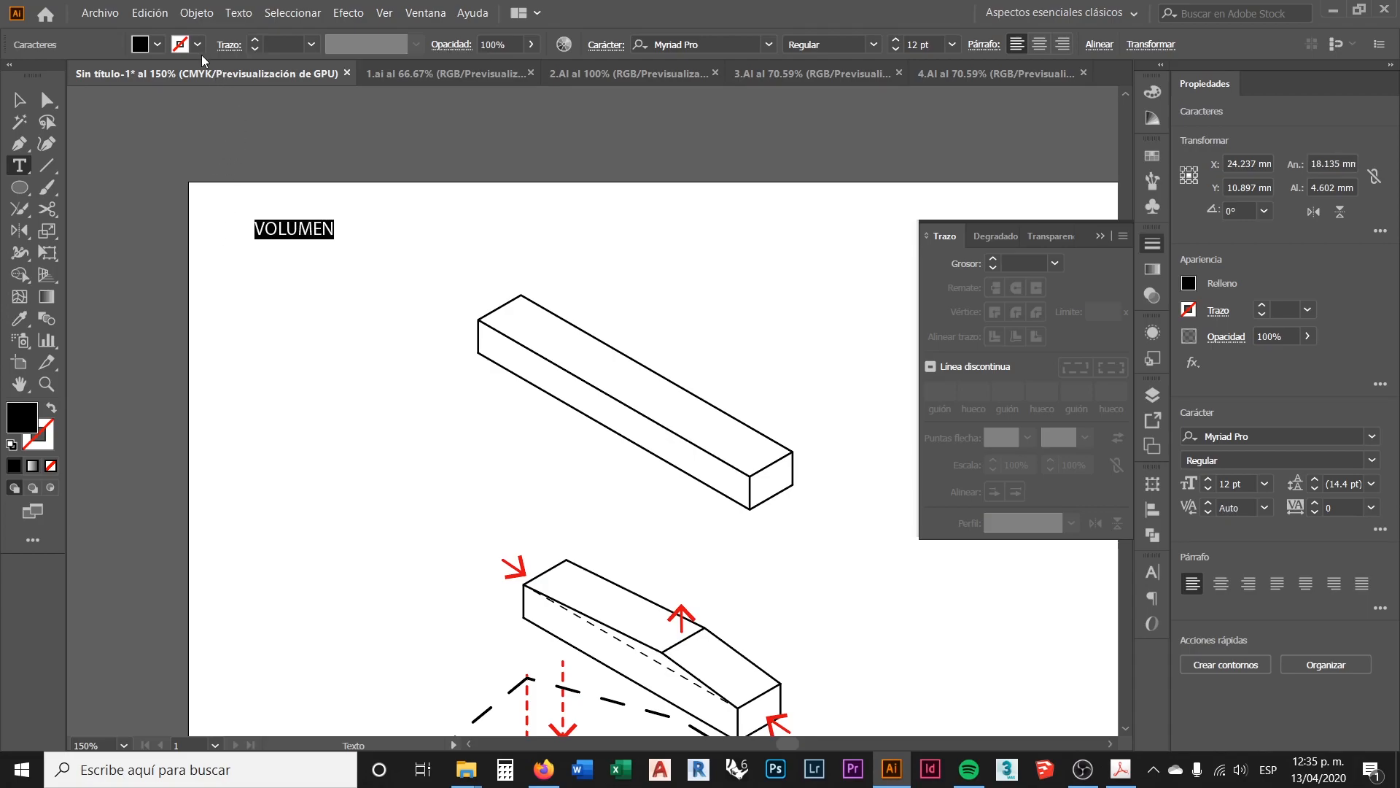
pyautogui.click(157, 45)
pyautogui.click(64, 76)
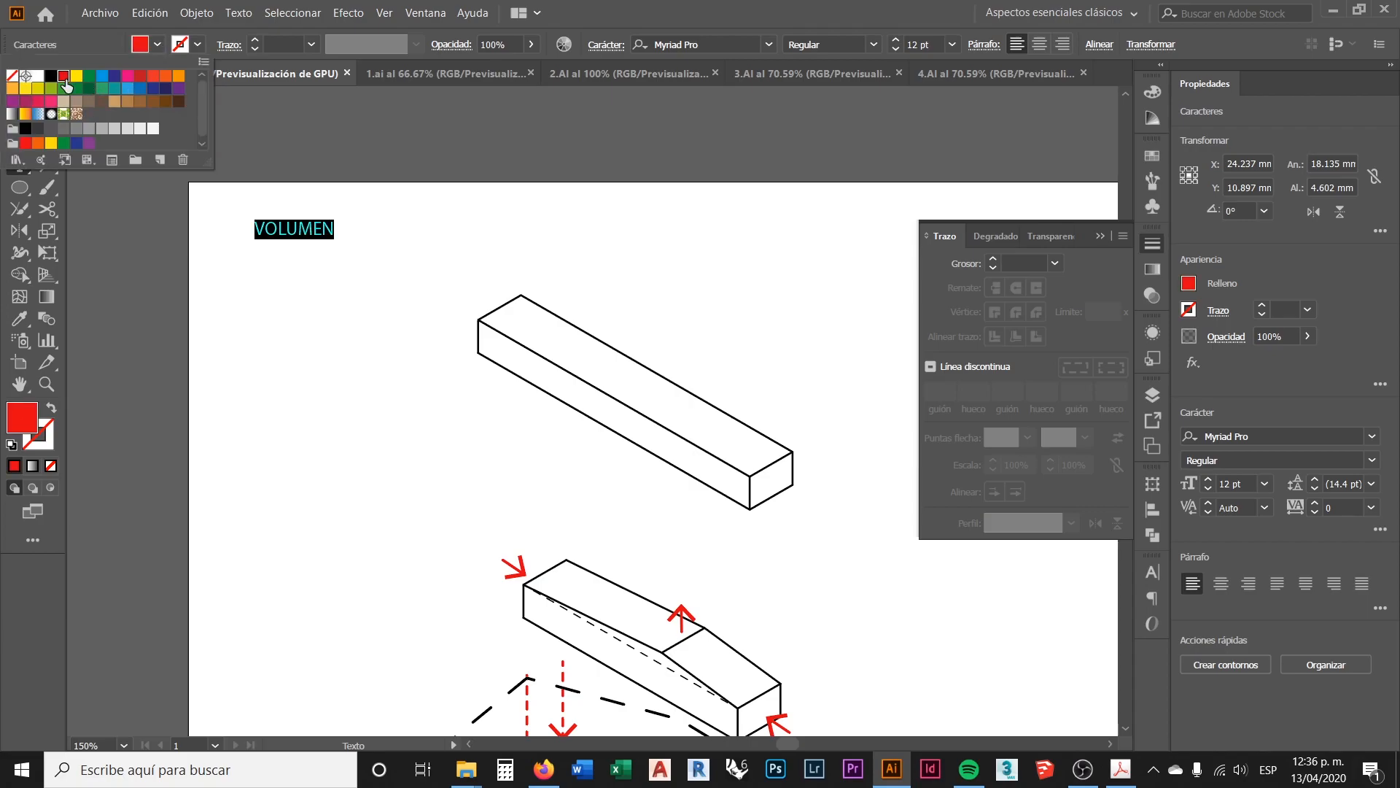
pyautogui.click(156, 47)
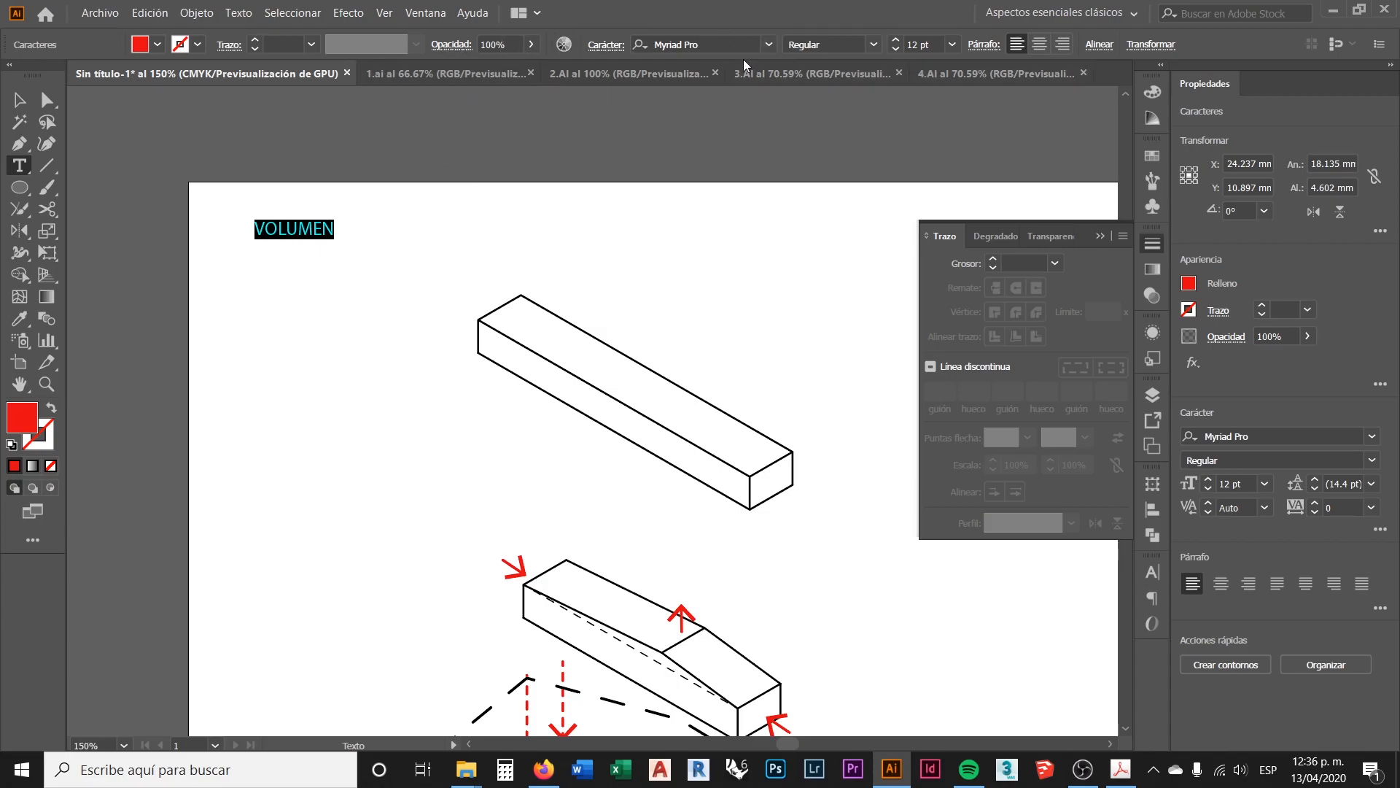
# Step: Change the font of the "VOLUMEN" title to Aileron
pyautogui.click(768, 45)
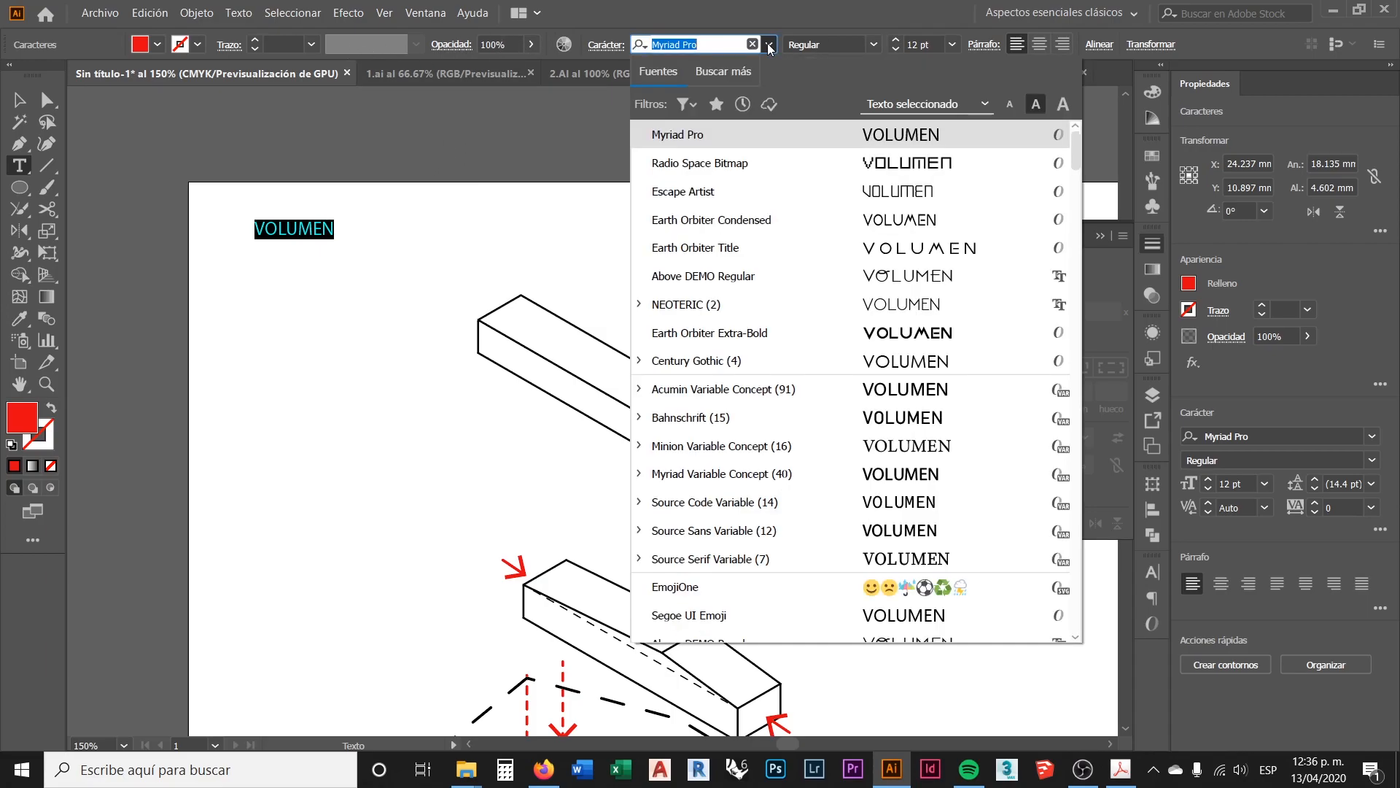
pyautogui.click(768, 46)
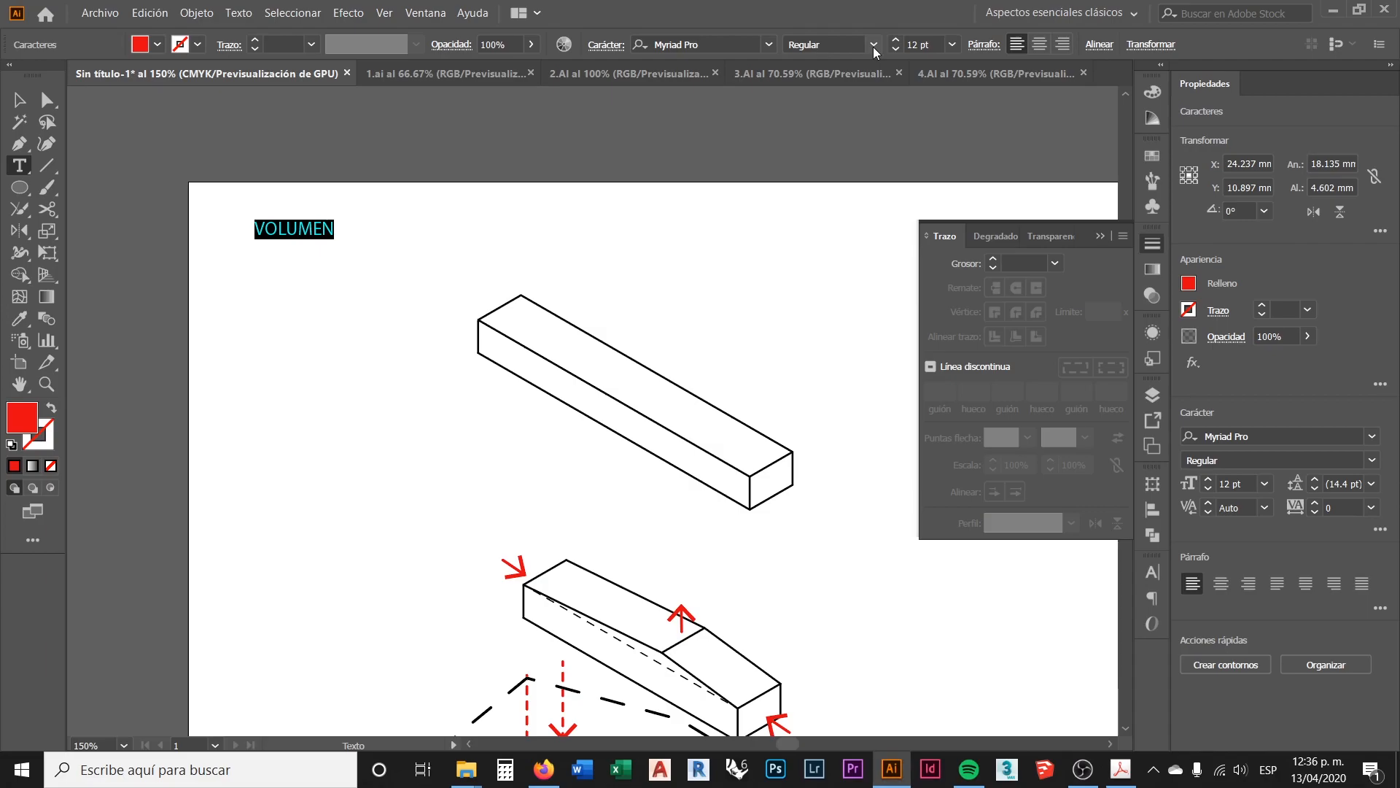
pyautogui.click(768, 45)
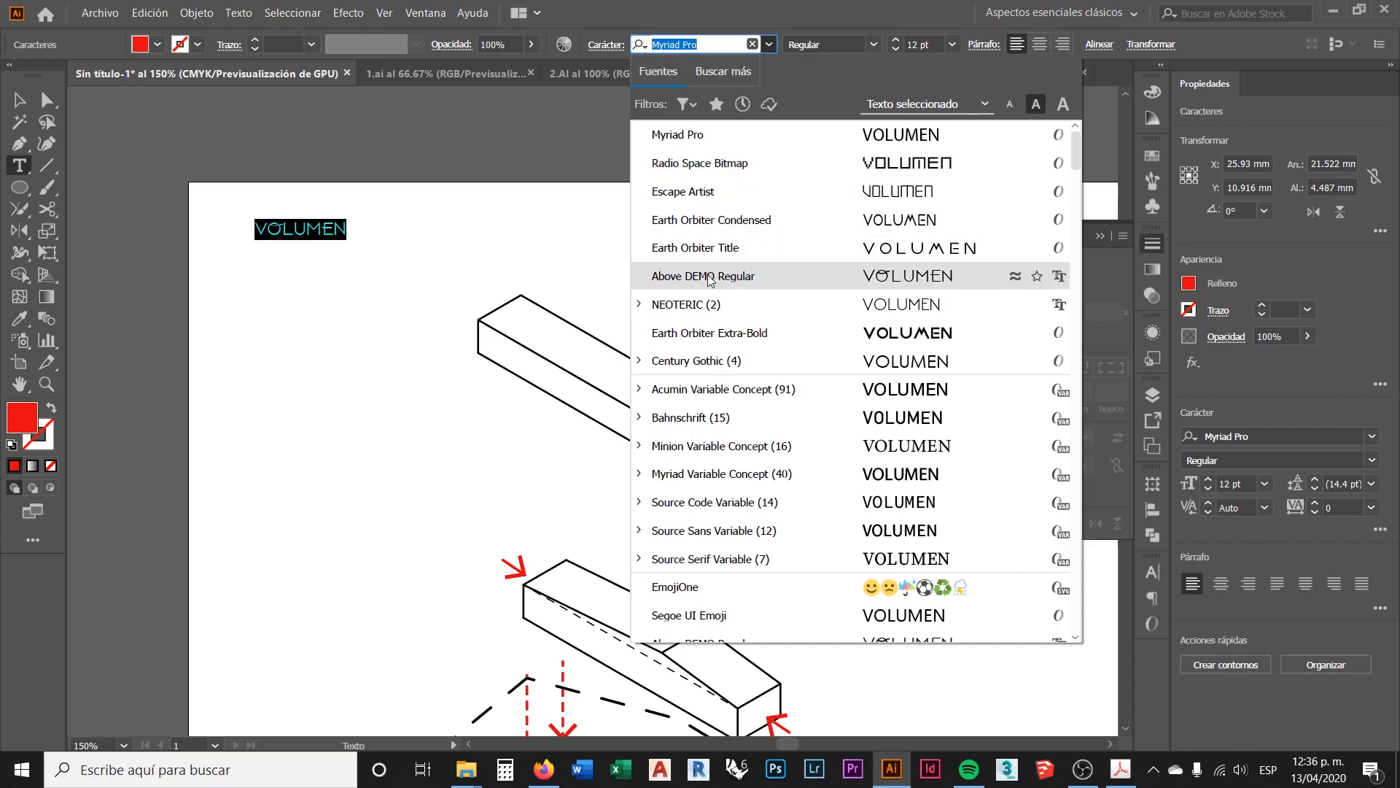
pyautogui.scroll(-1, 722, 511)
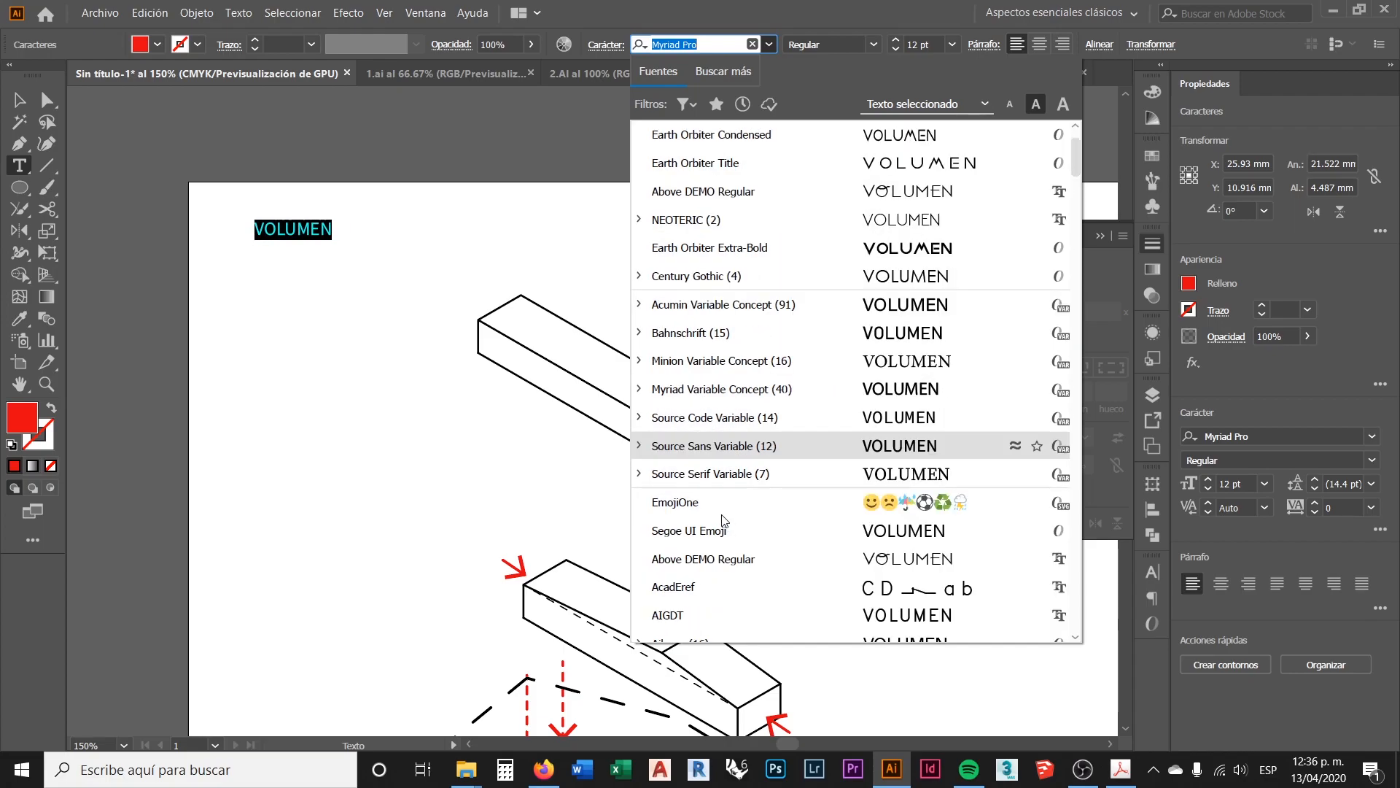
pyautogui.scroll(-2, 722, 519)
pyautogui.click(689, 475)
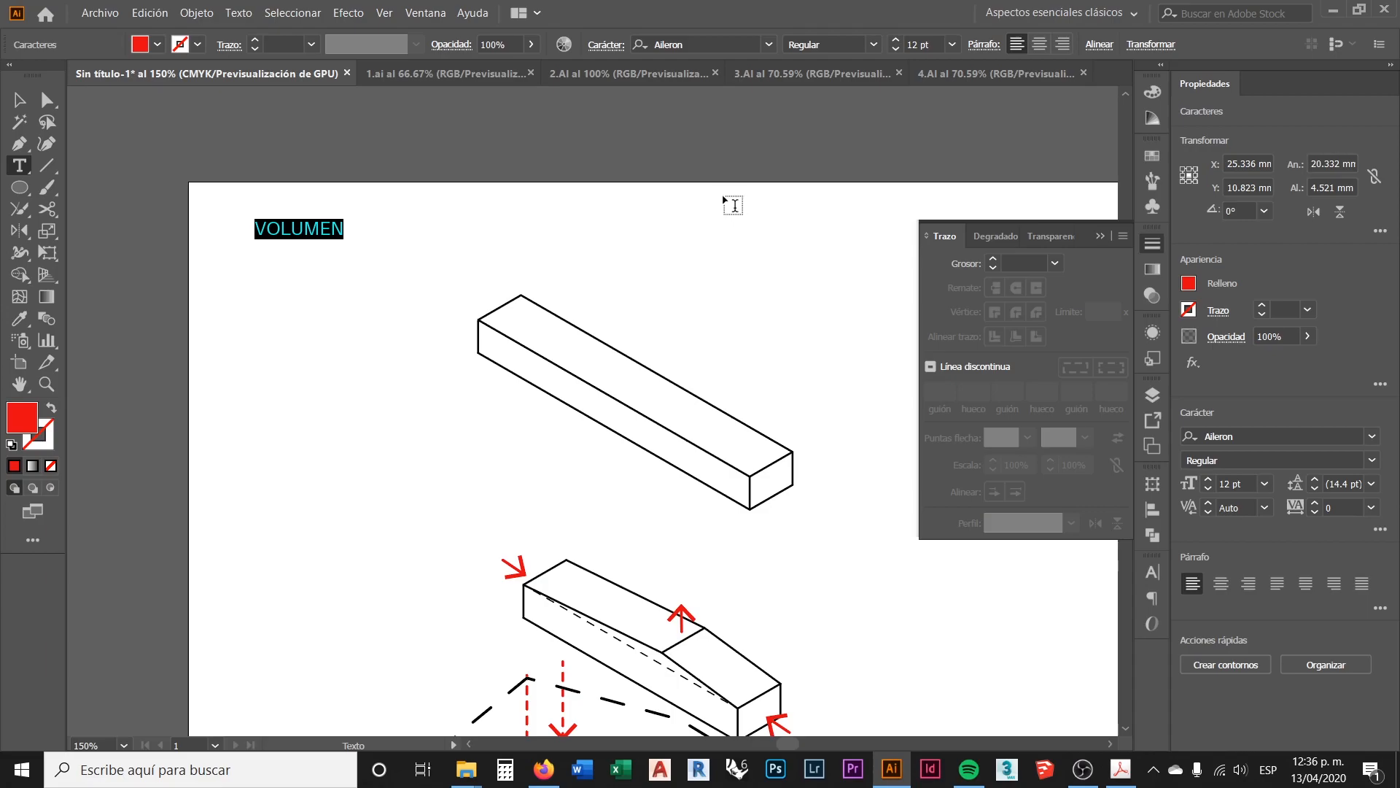
# Step: Reselect the "VOLUMEN" title and set its Aileron font style to Bold
pyautogui.click(336, 229)
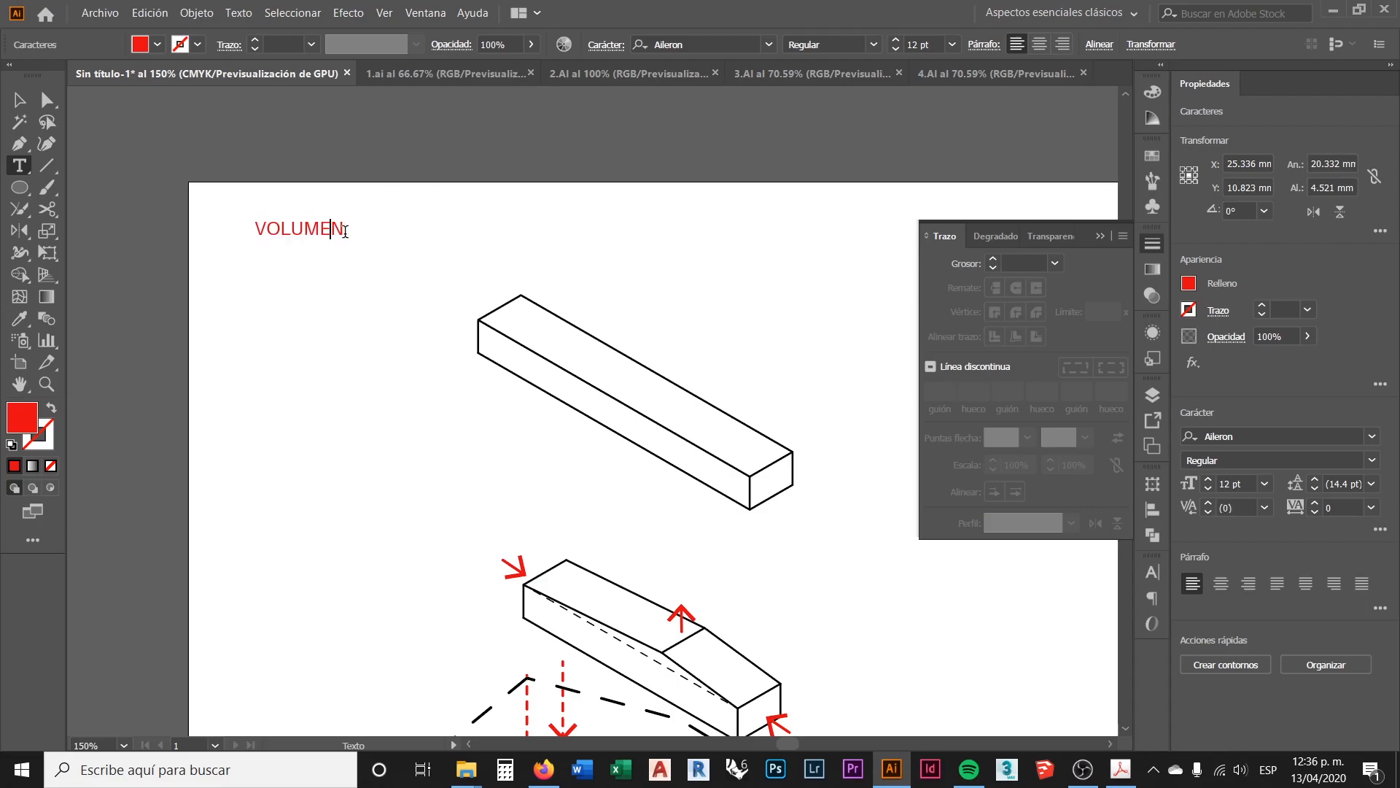
pyautogui.moveTo(344, 231); pyautogui.dragTo(259, 230)
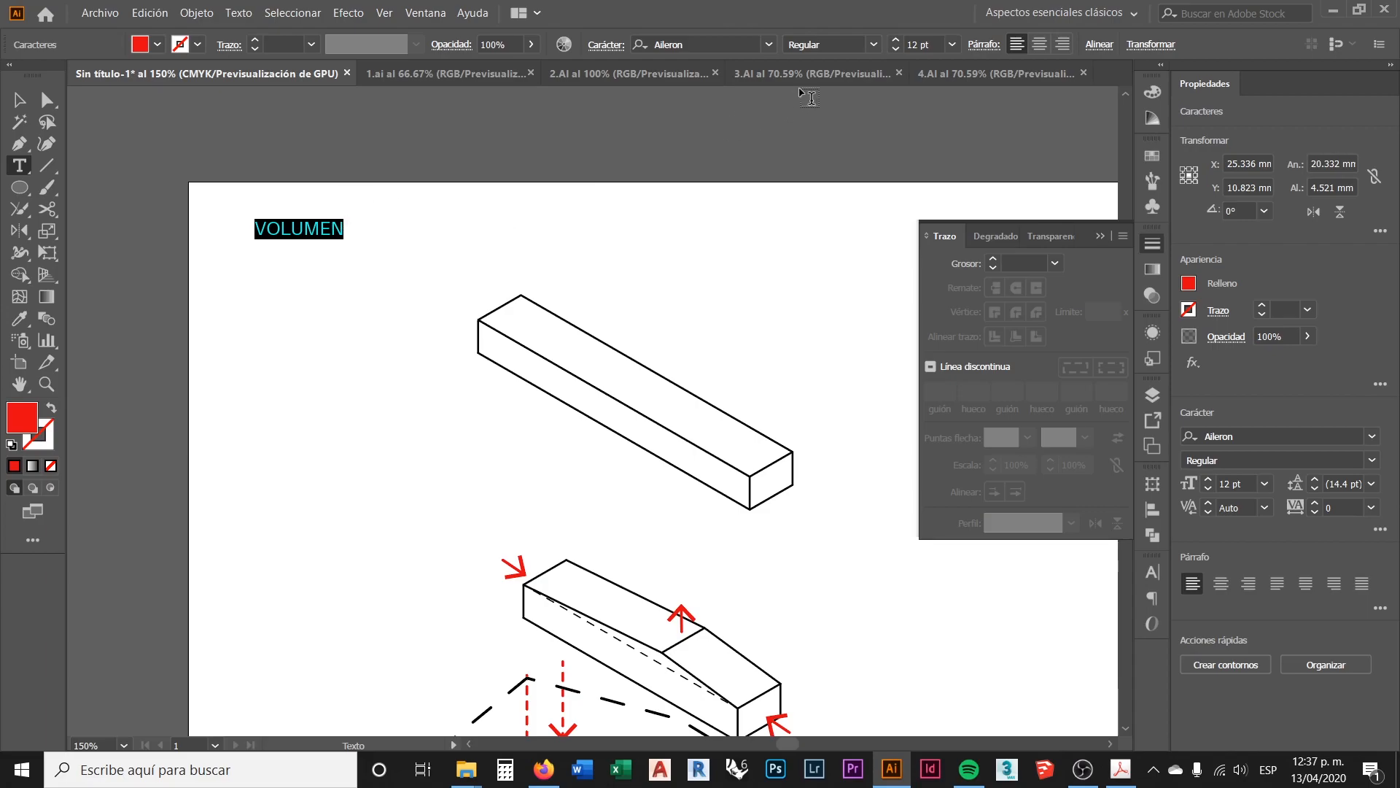
pyautogui.click(769, 45)
pyautogui.click(769, 46)
pyautogui.click(875, 44)
pyautogui.click(874, 44)
pyautogui.click(873, 44)
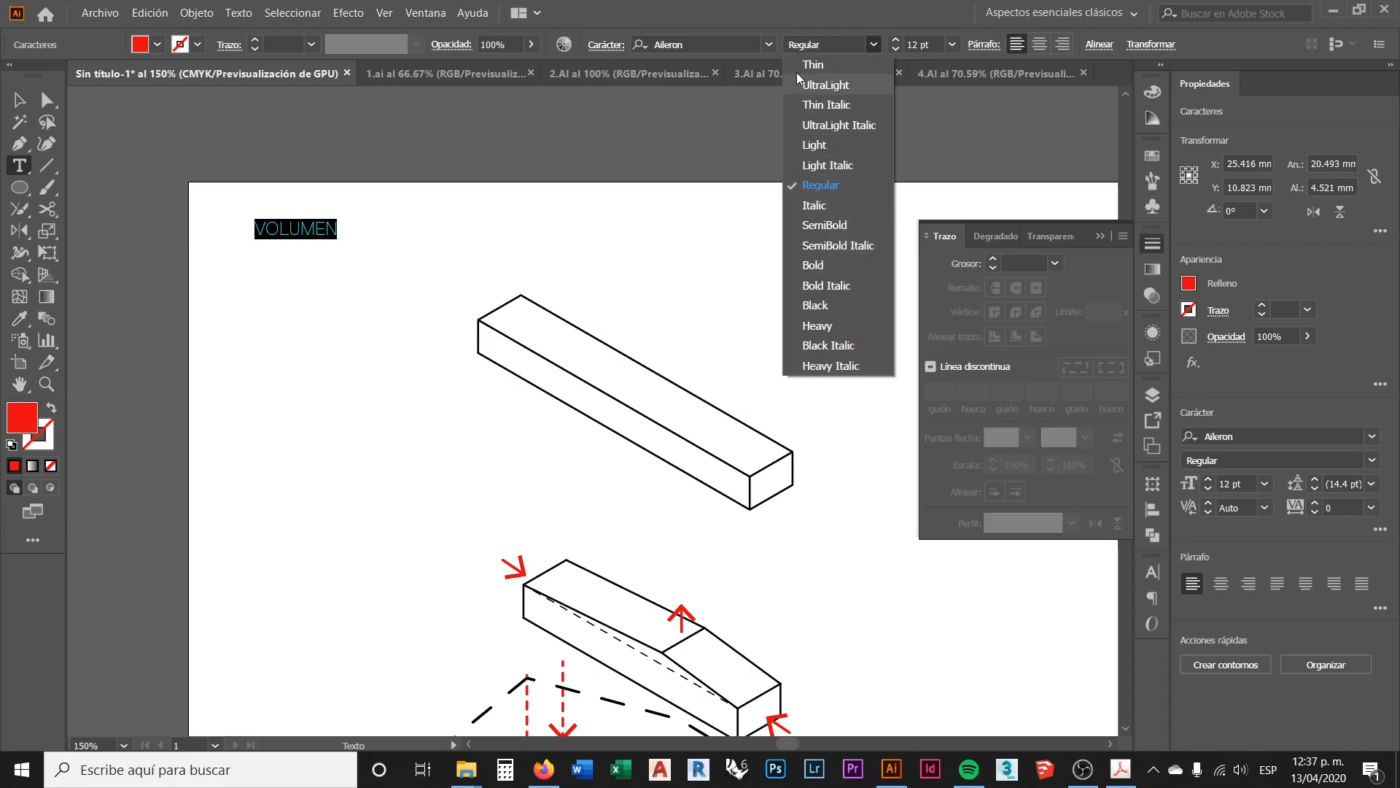
pyautogui.click(872, 47)
pyautogui.click(872, 47)
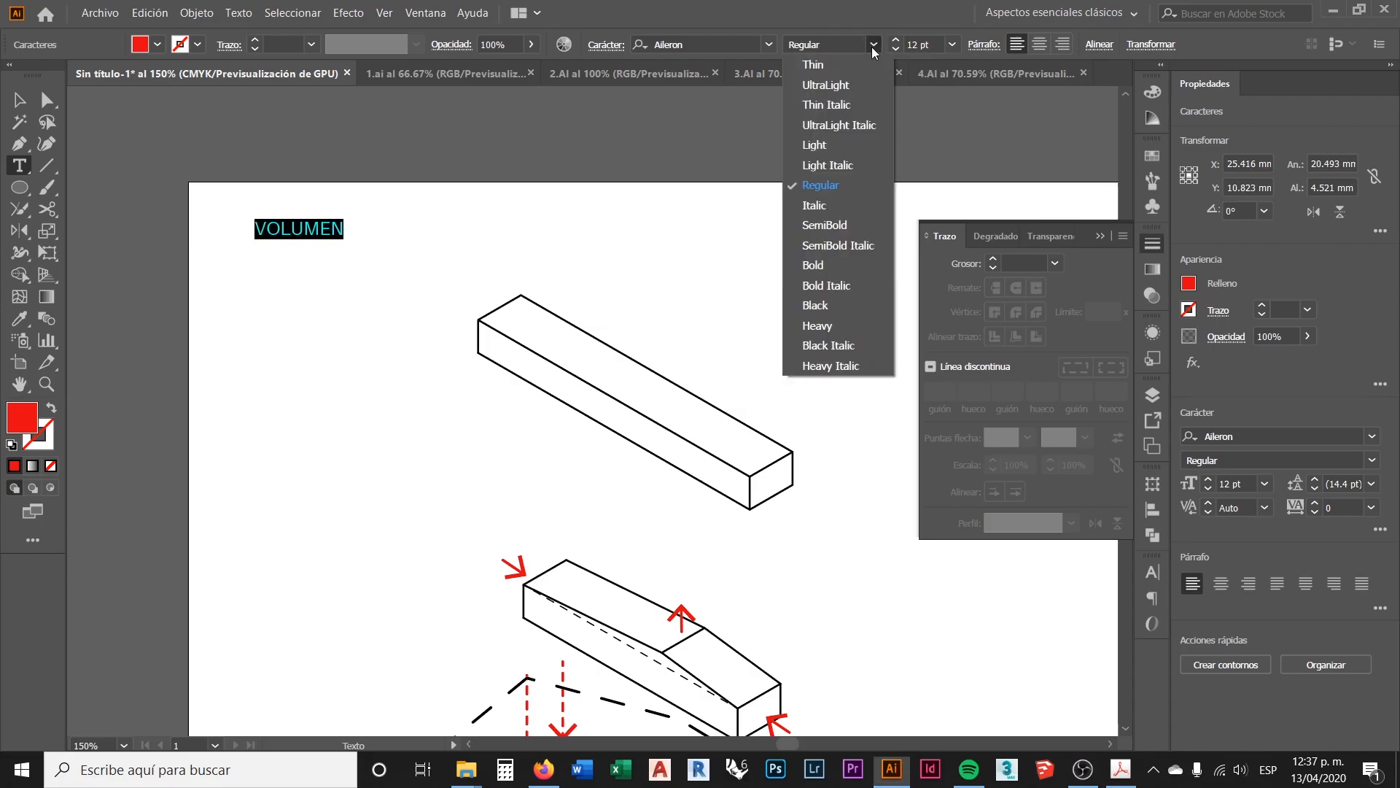
pyautogui.click(873, 46)
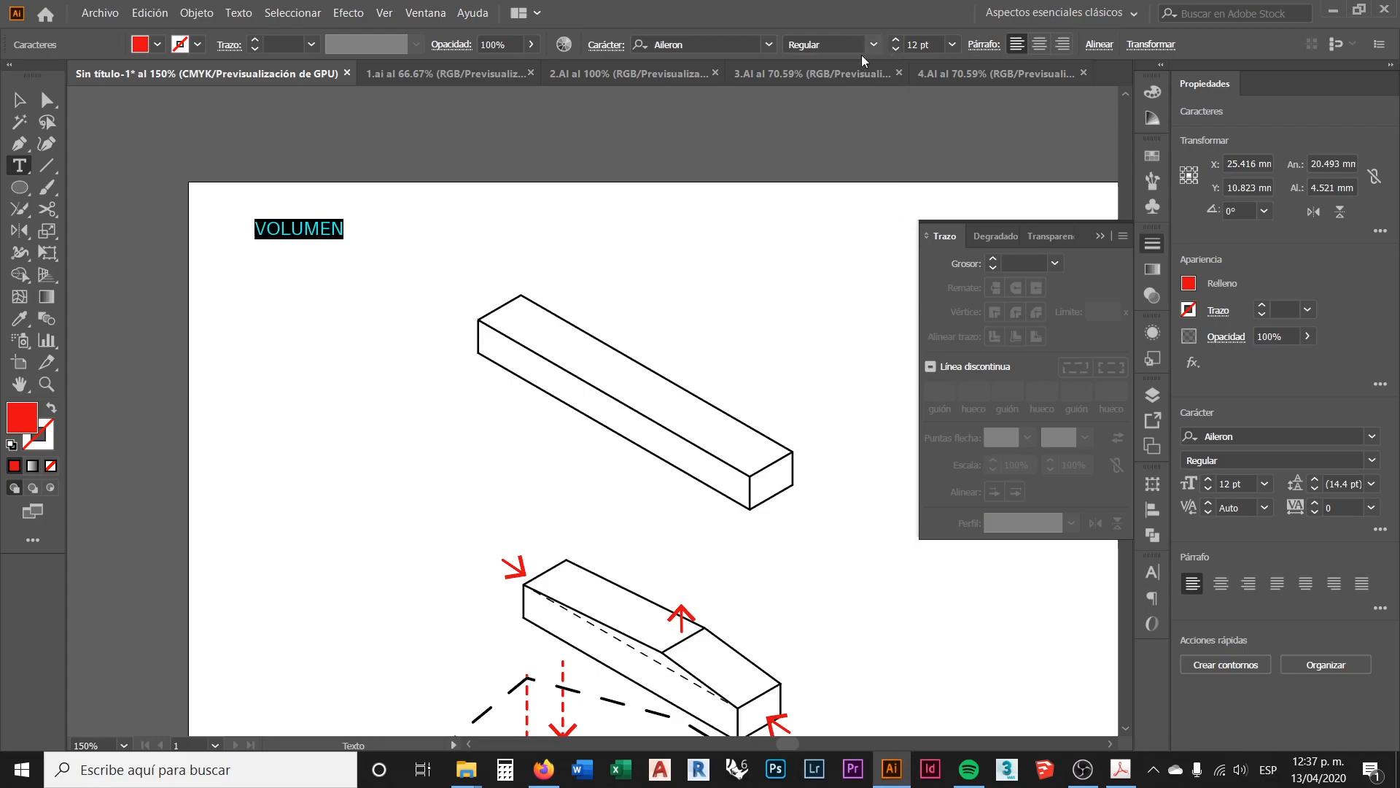
pyautogui.click(873, 45)
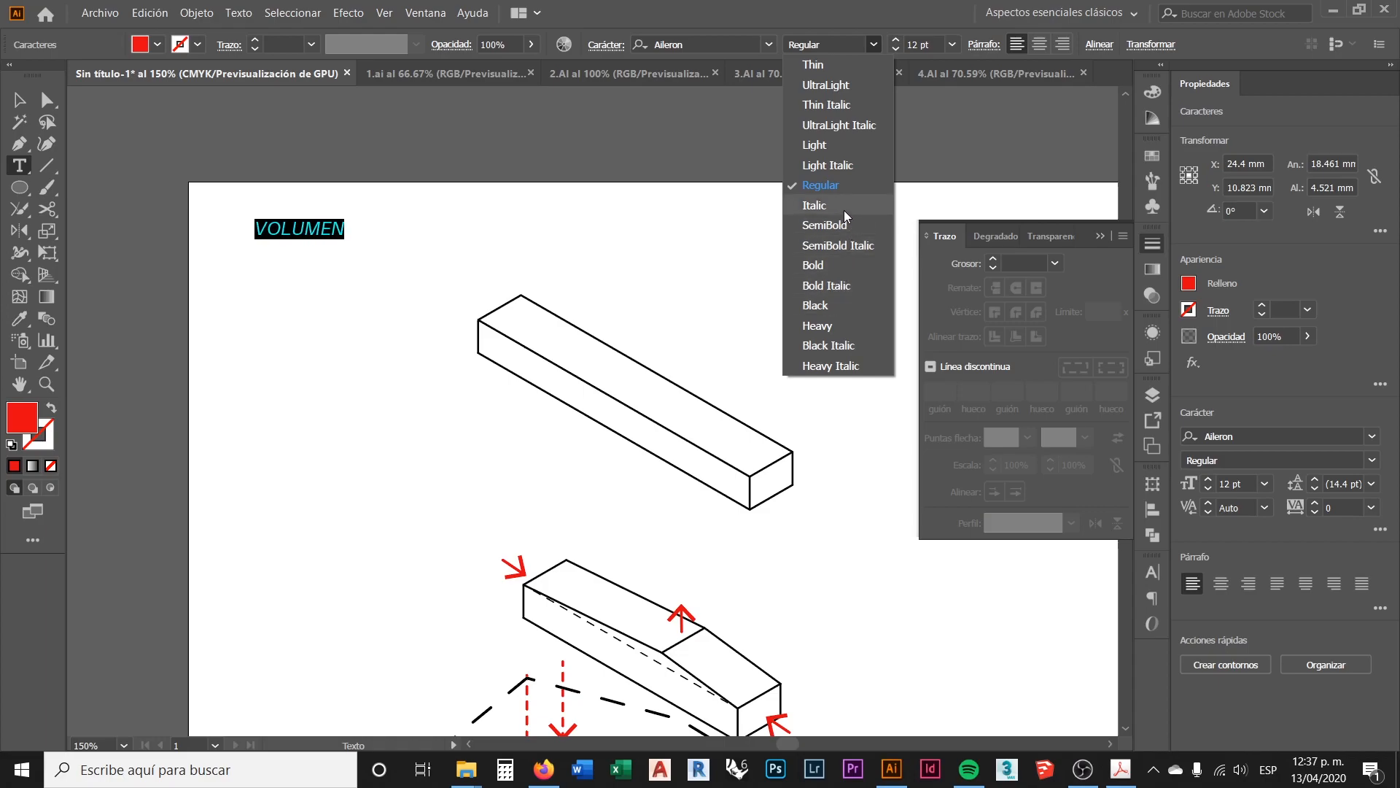
pyautogui.click(825, 264)
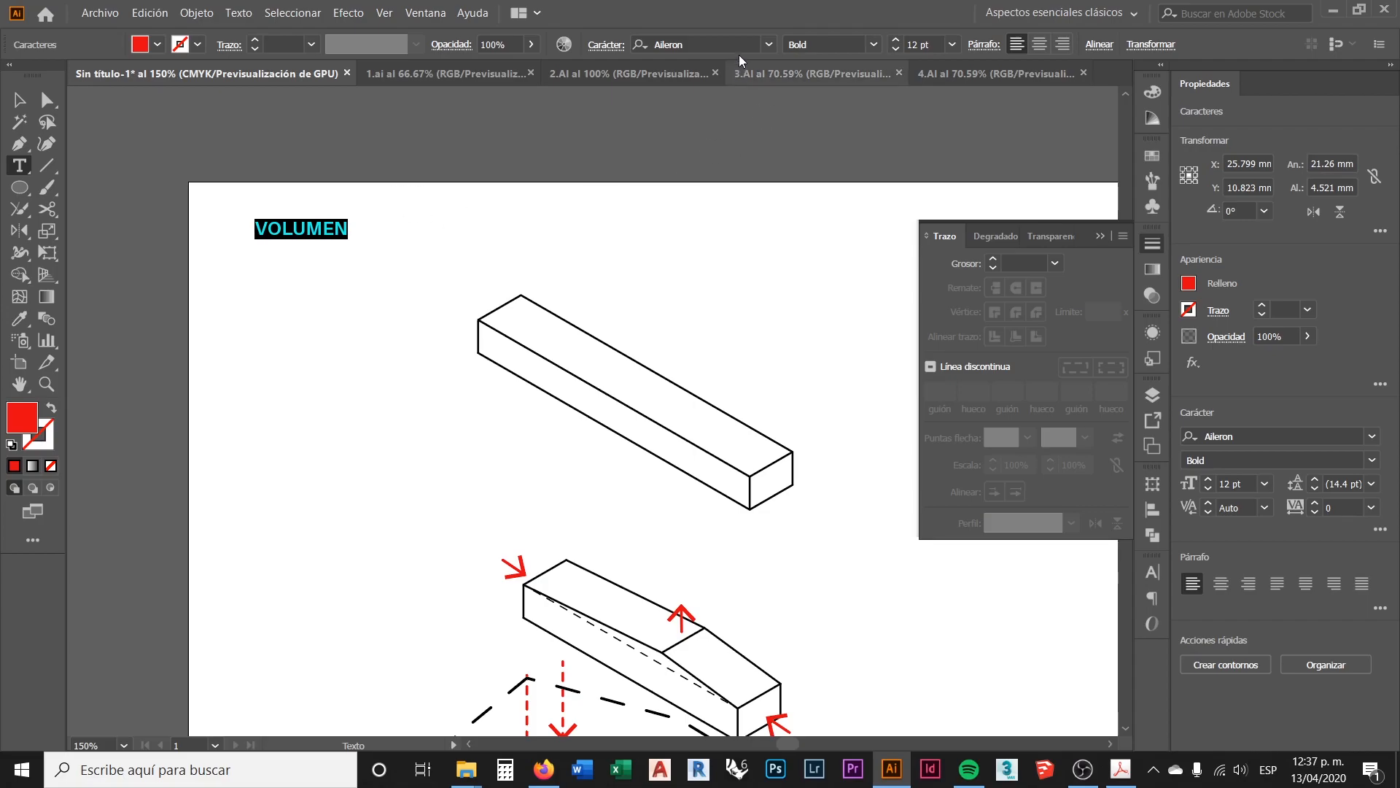
pyautogui.click(952, 45)
pyautogui.click(951, 45)
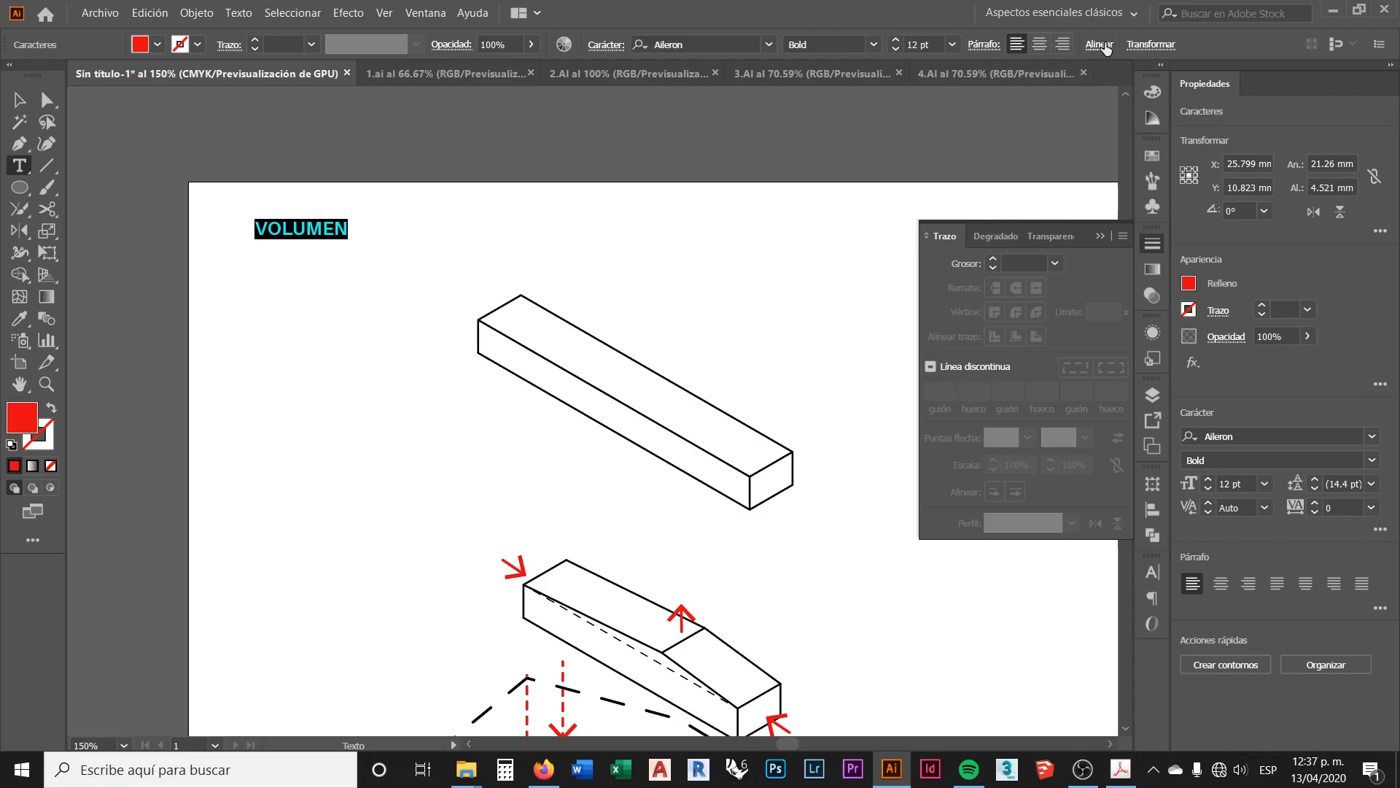
# Step: Collapse the stroke settings and display the paragraph and character settings for the selected "VOLUMEN" title
pyautogui.click(1101, 236)
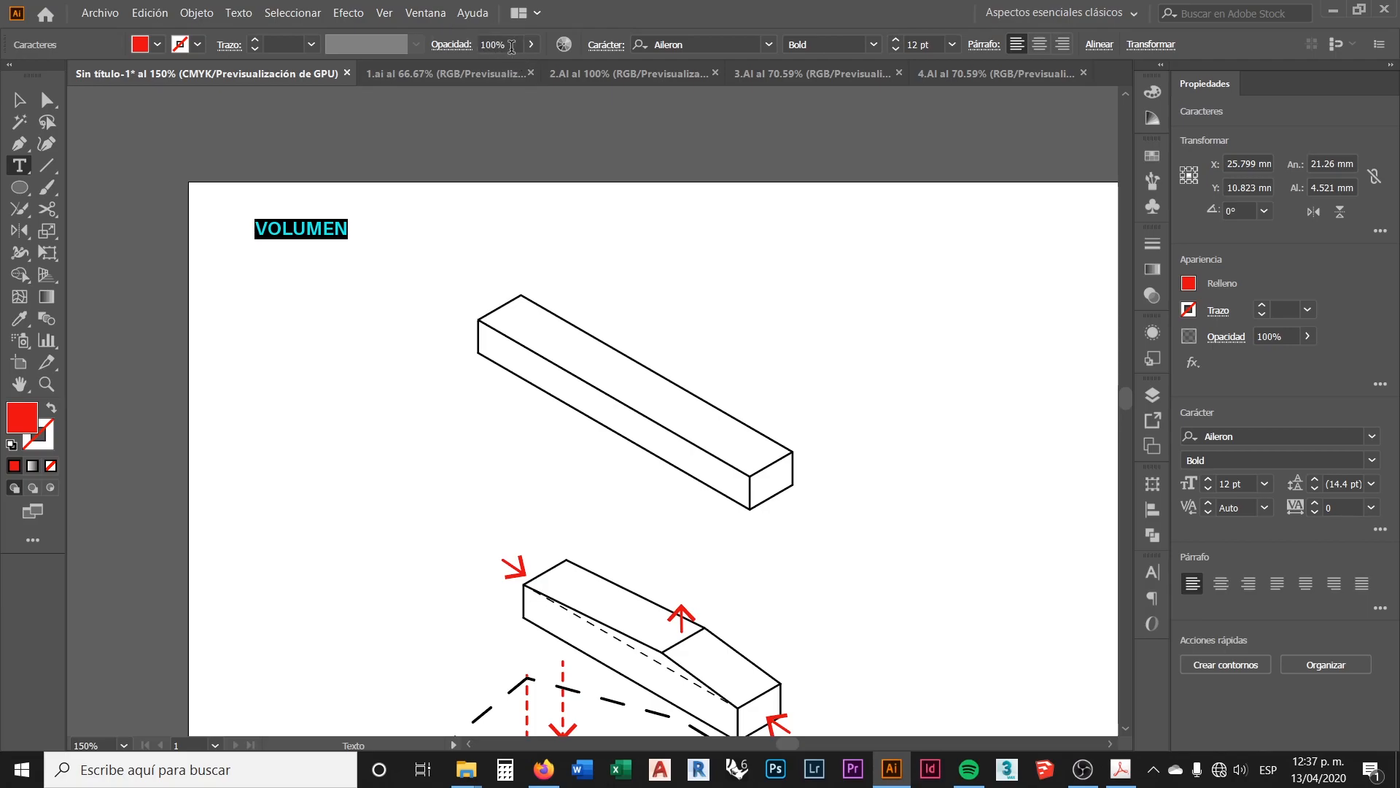
pyautogui.click(424, 16)
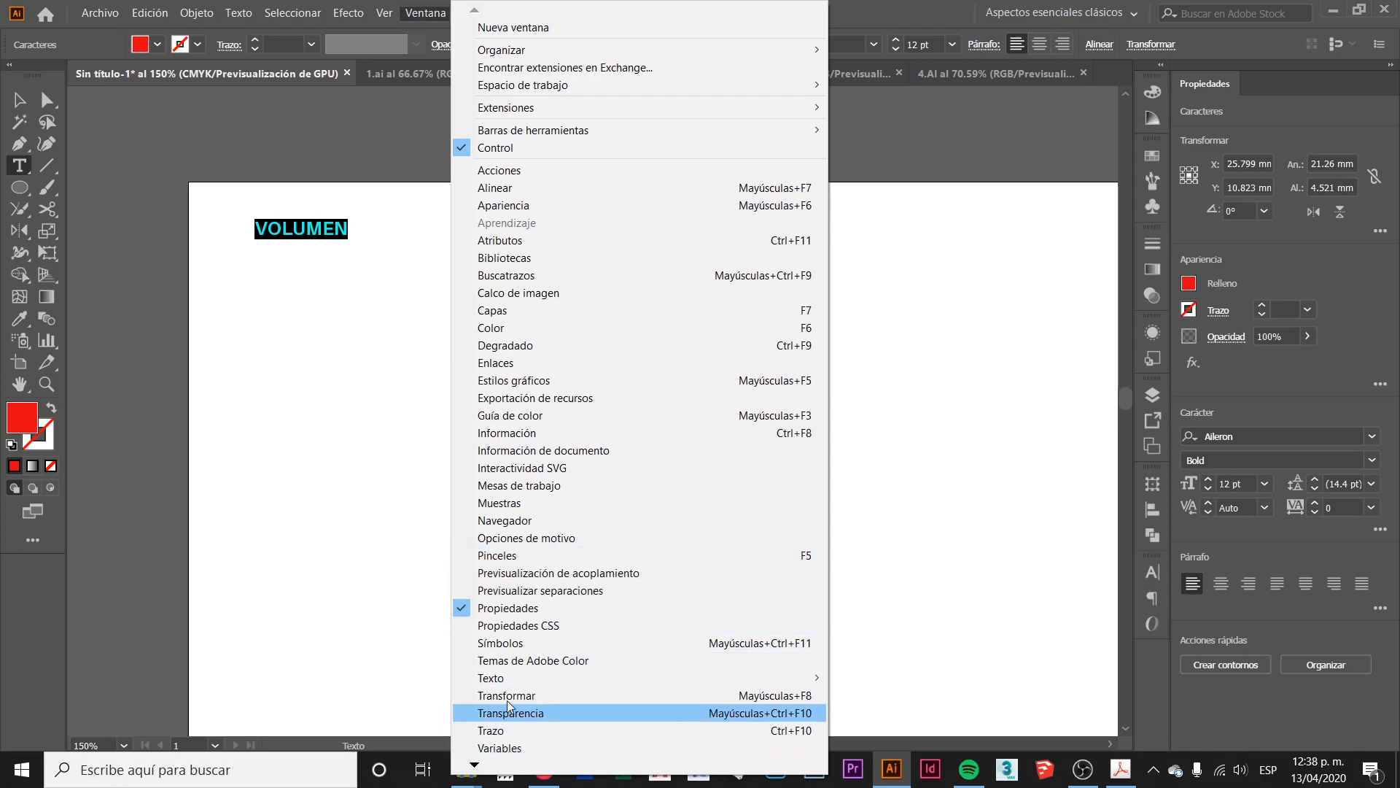
pyautogui.click(425, 13)
pyautogui.click(425, 13)
pyautogui.moveTo(559, 681)
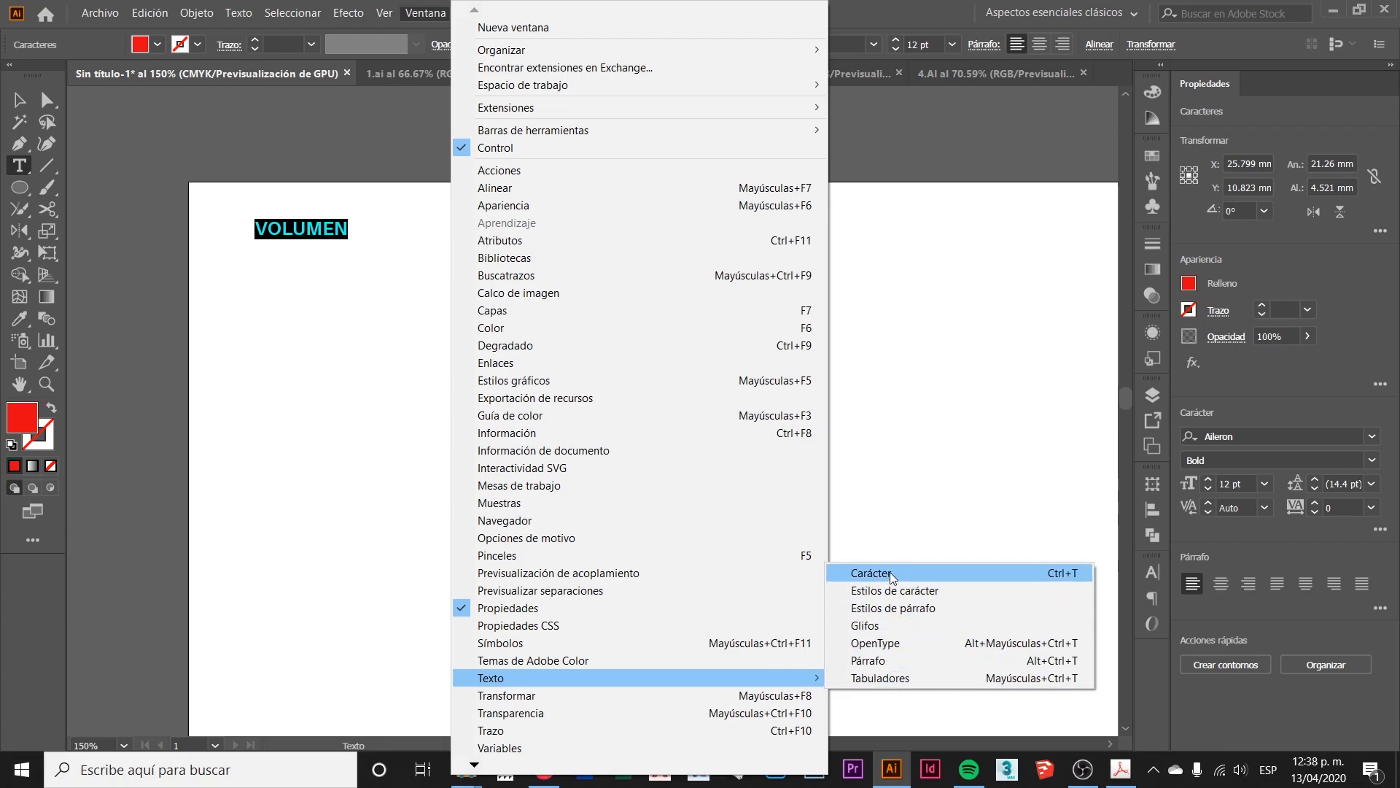
pyautogui.click(905, 662)
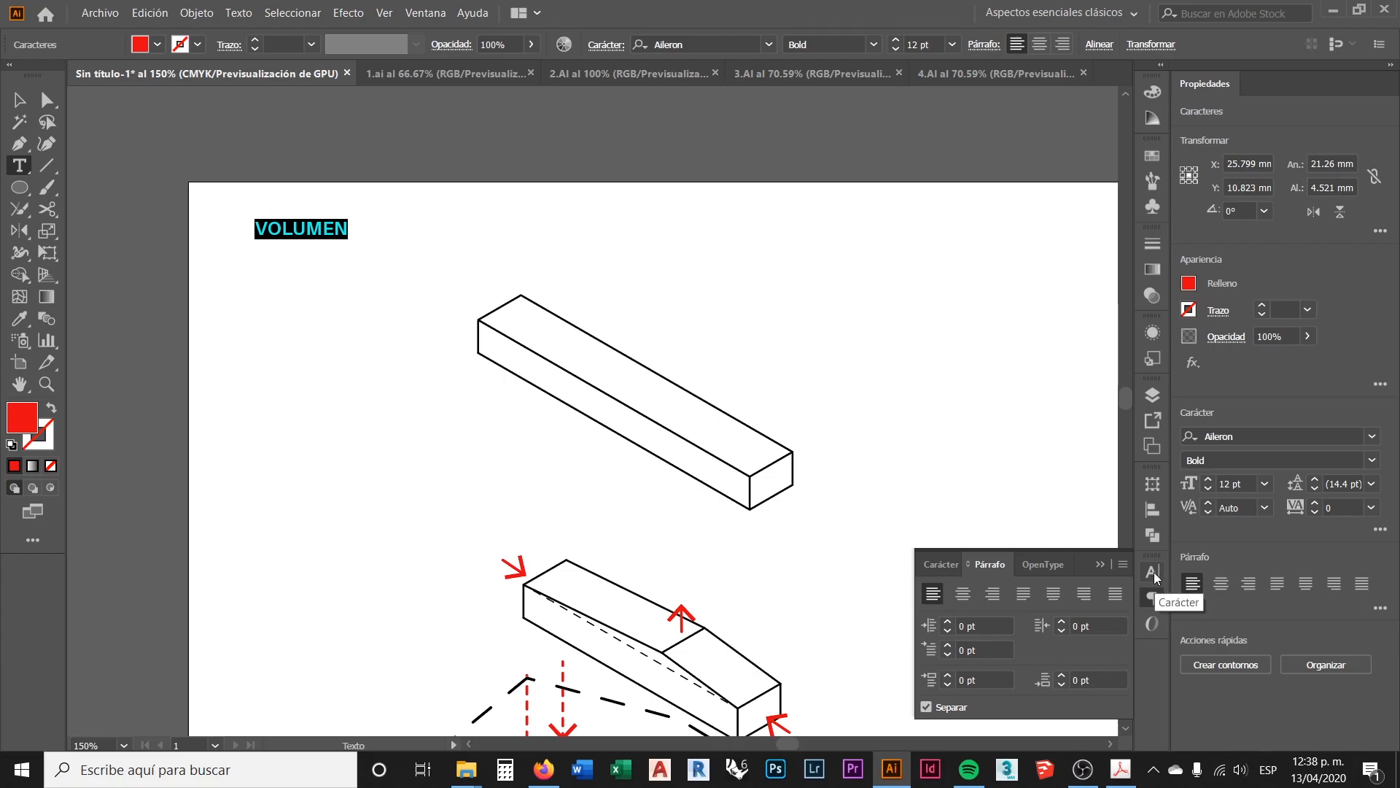
pyautogui.click(1153, 572)
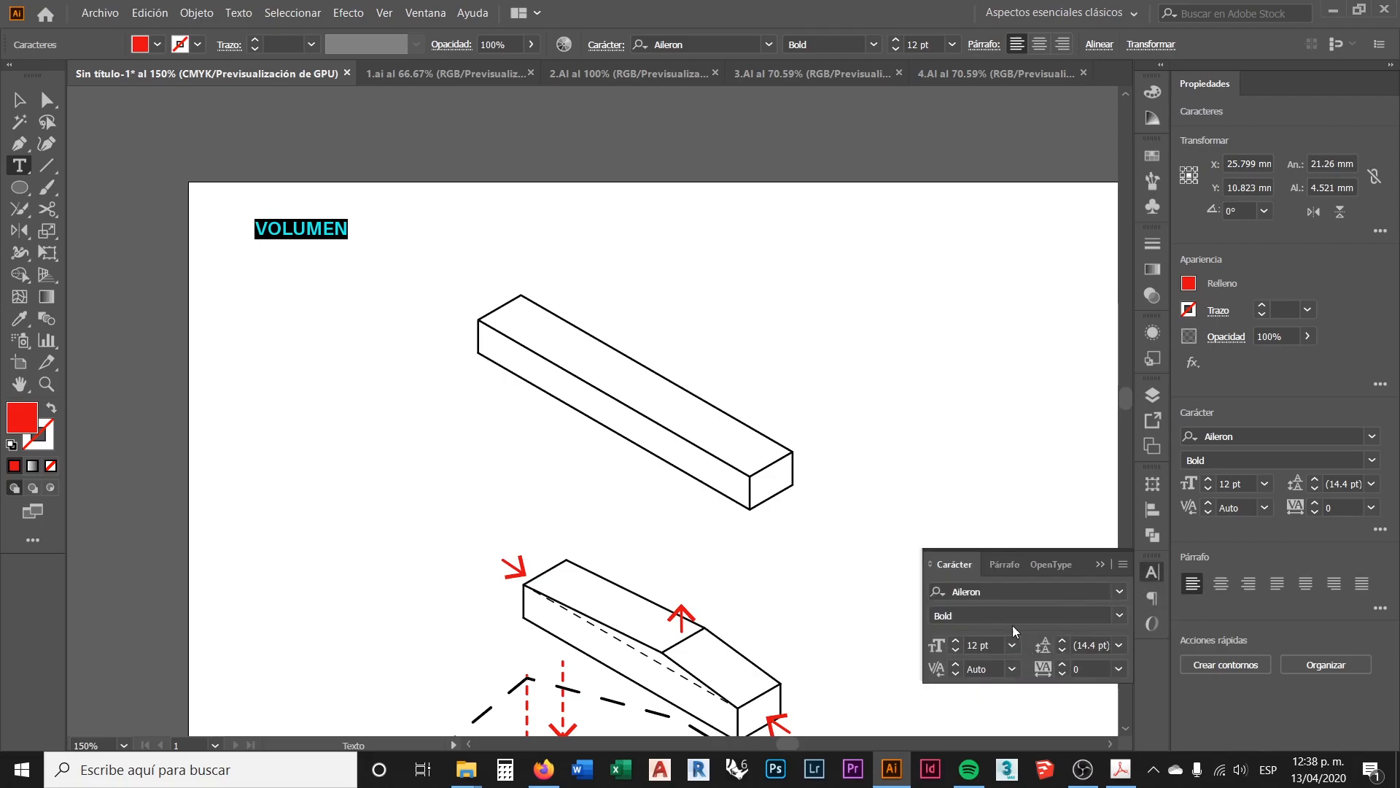
# Step: Set the tracking of the "VOLUMEN" title to -1 and place the text cursor inside the word
pyautogui.click(1063, 672)
pyautogui.click(310, 231)
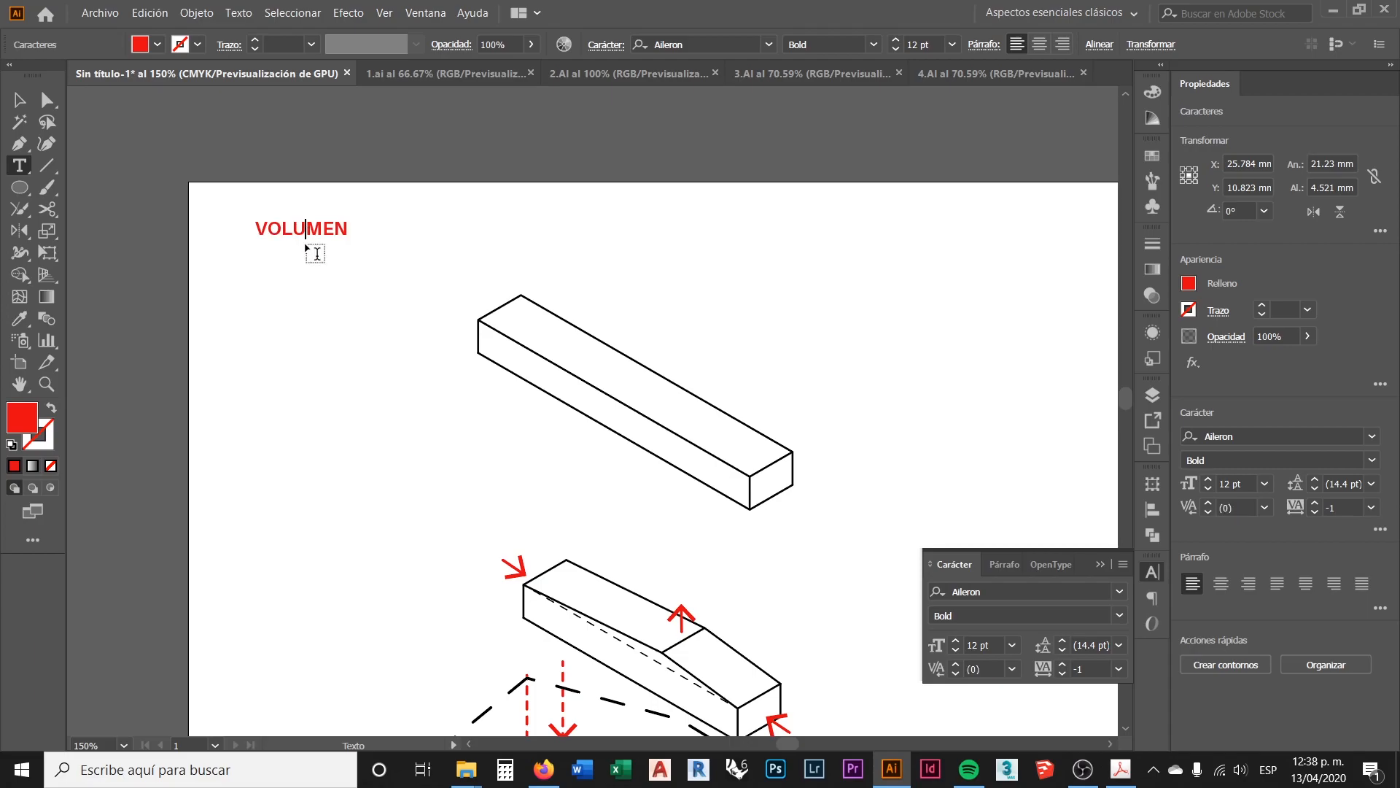
pyautogui.hotkey('ctrl', '+')
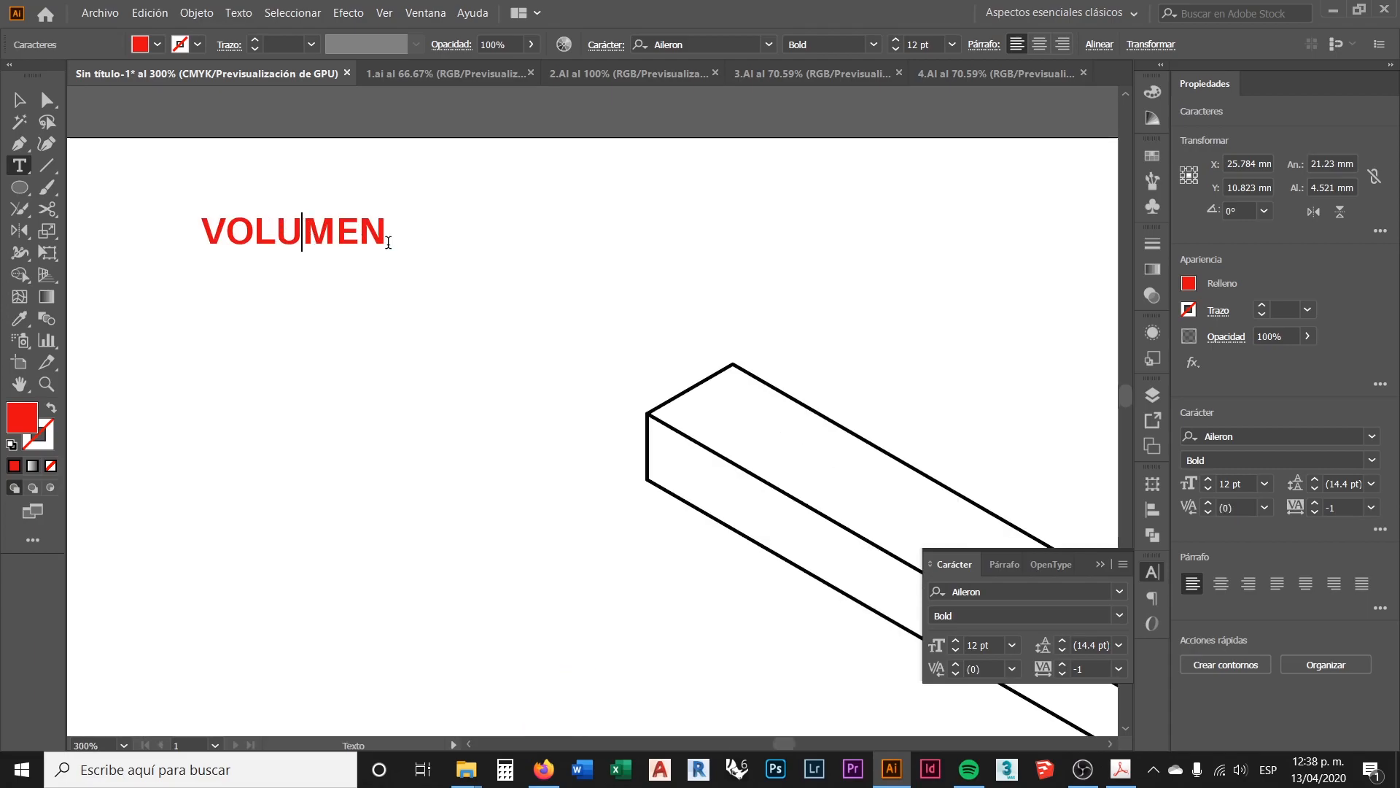
# Step: Reselect the "VOLUMEN" title and look through the preset tracking and leading values without applying one
pyautogui.moveTo(382, 226); pyautogui.dragTo(195, 232)
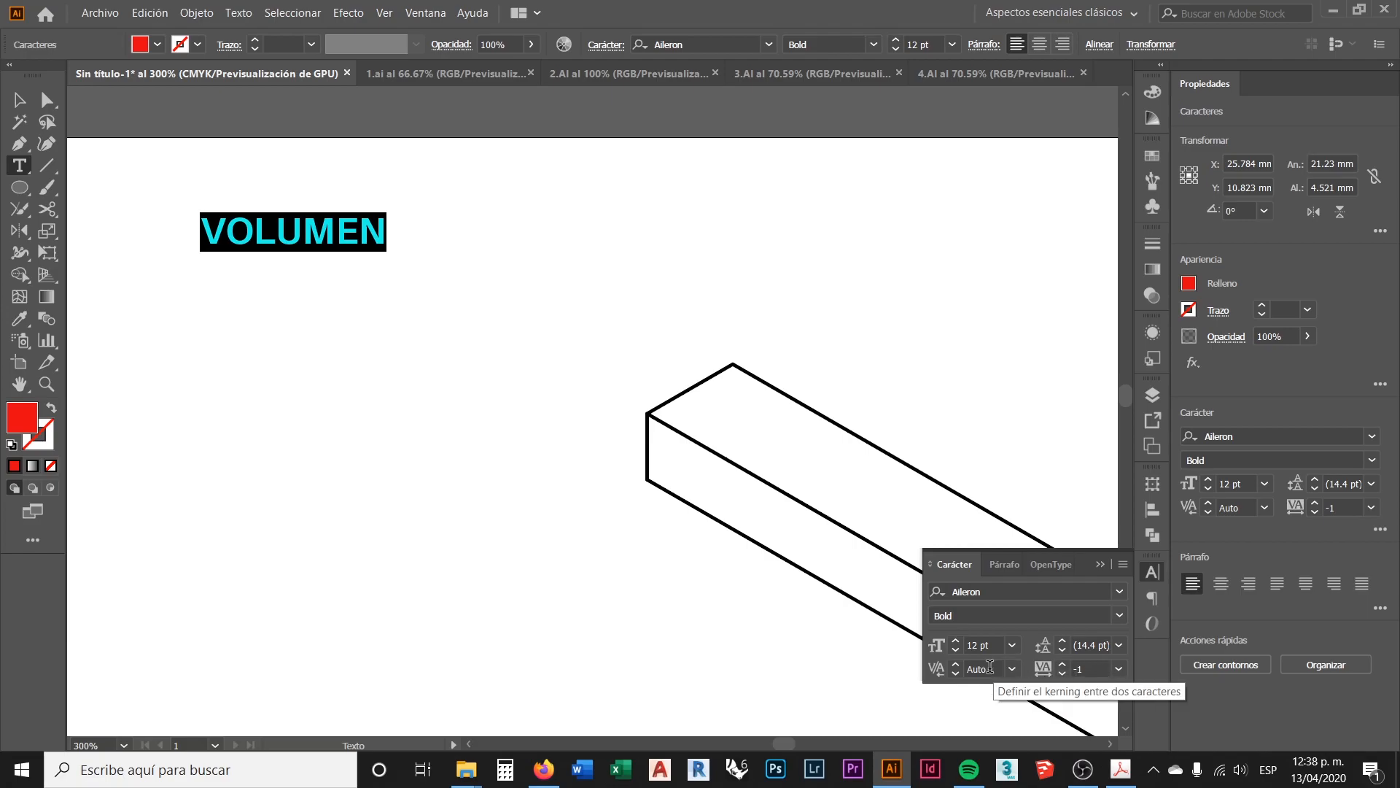
pyautogui.click(1088, 668)
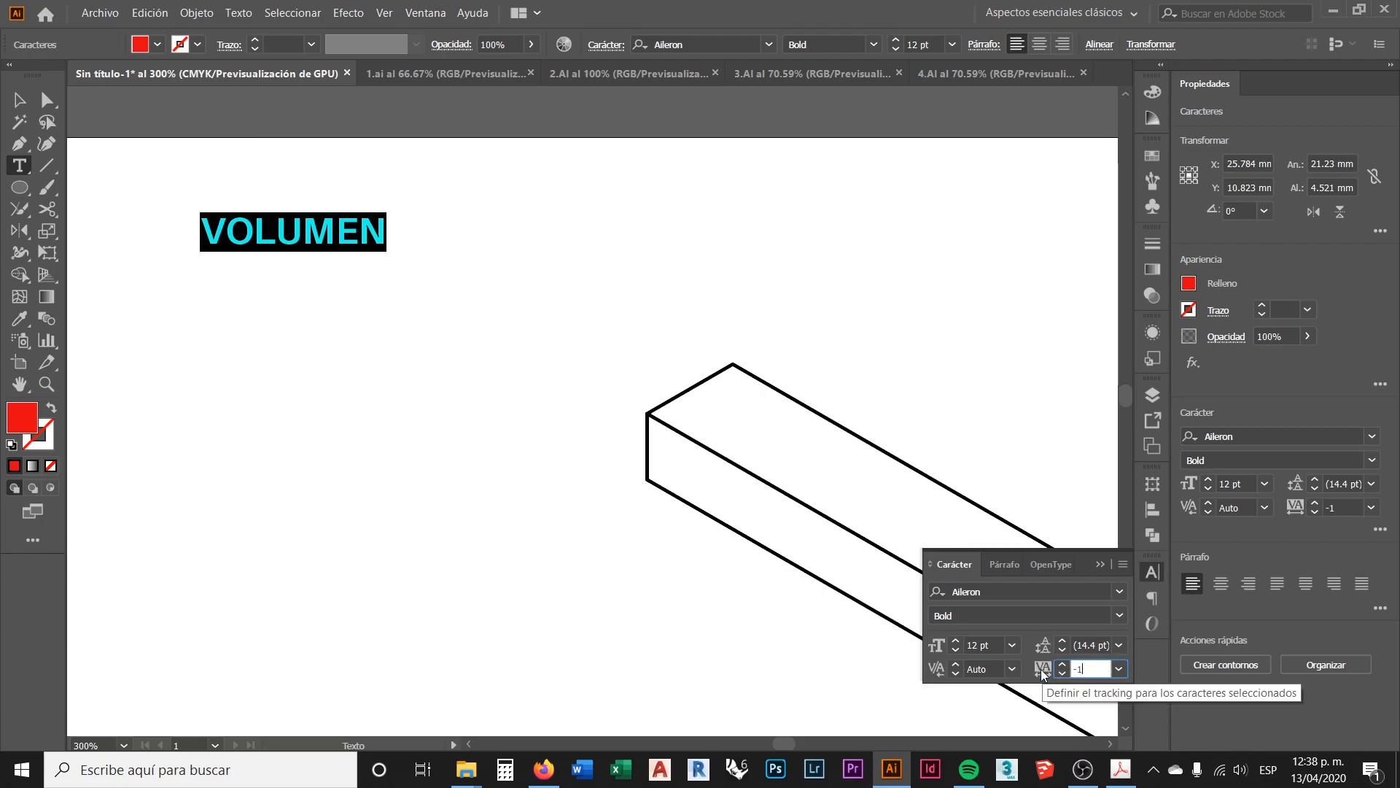
pyautogui.click(1119, 669)
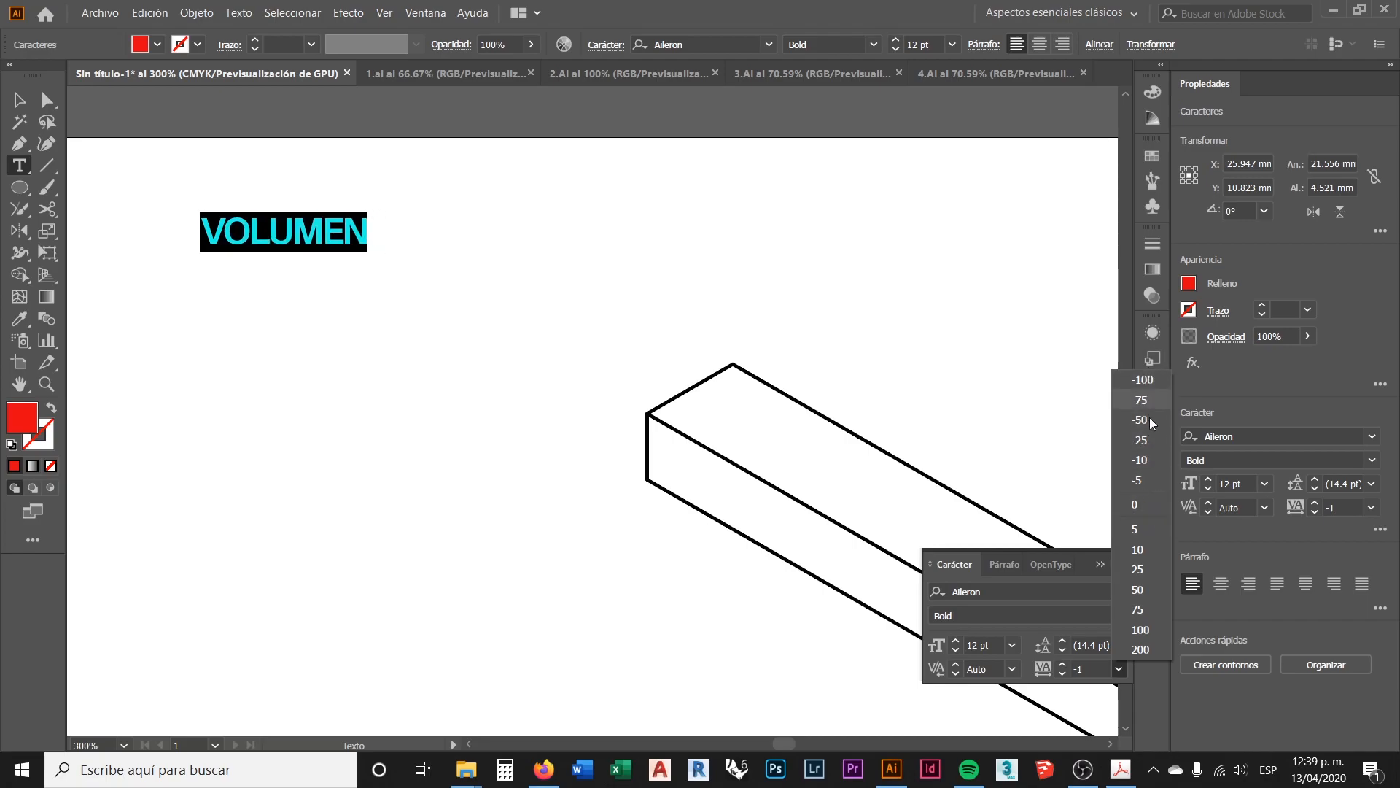
pyautogui.click(1121, 667)
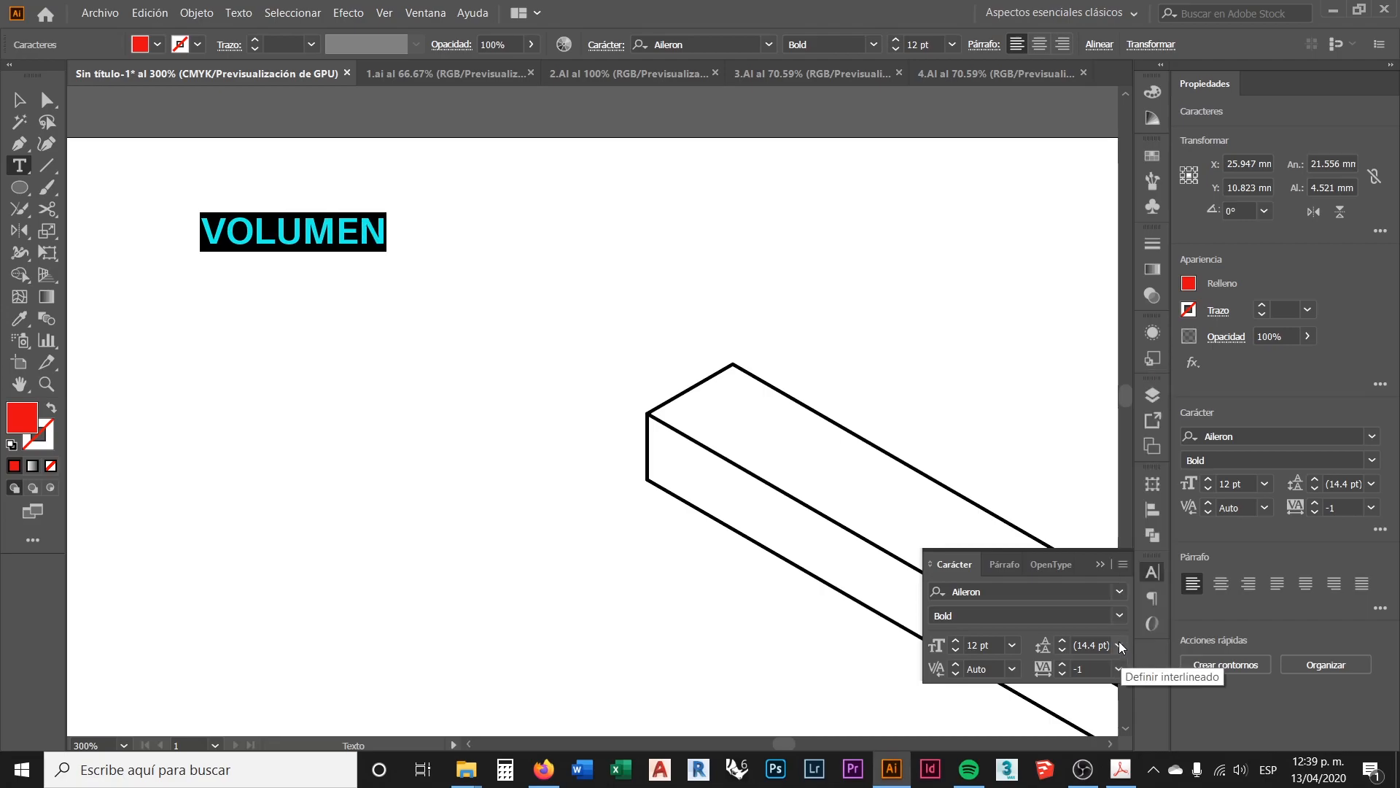
pyautogui.click(1121, 646)
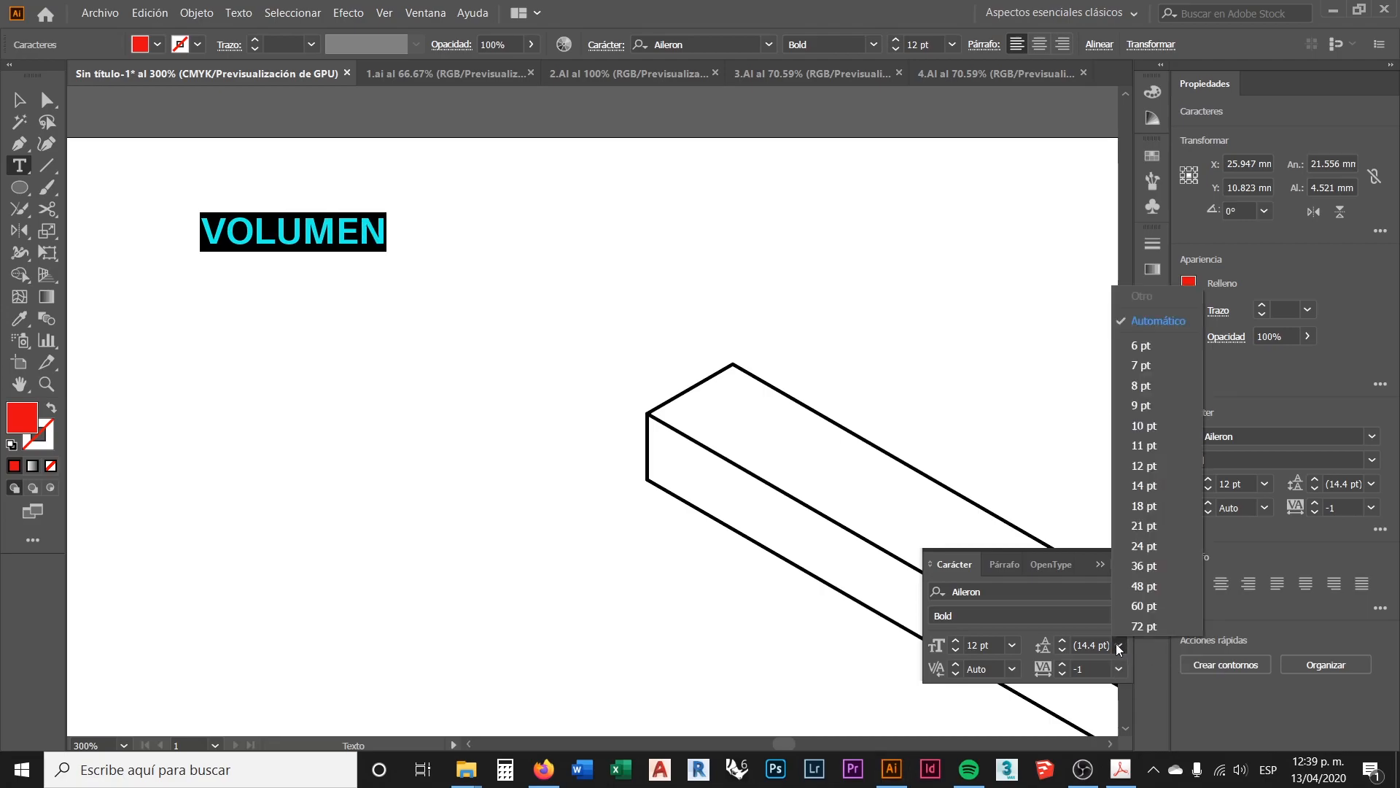
pyautogui.click(1119, 646)
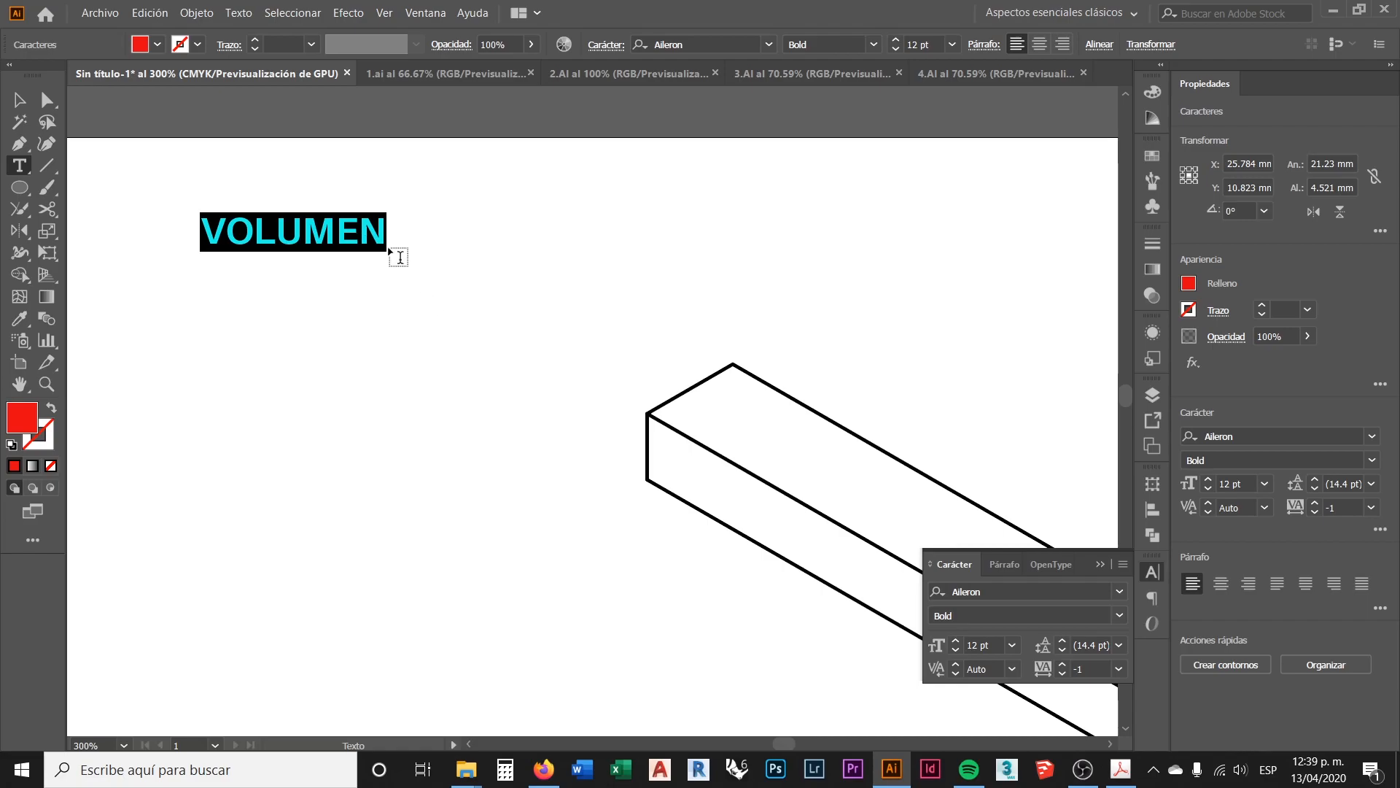
# Step: Finish editing the "VOLUMEN" title and move it slightly to the right along the artboard's upper edge
pyautogui.press('Escape')
pyautogui.scroll(-2, 326, 255)
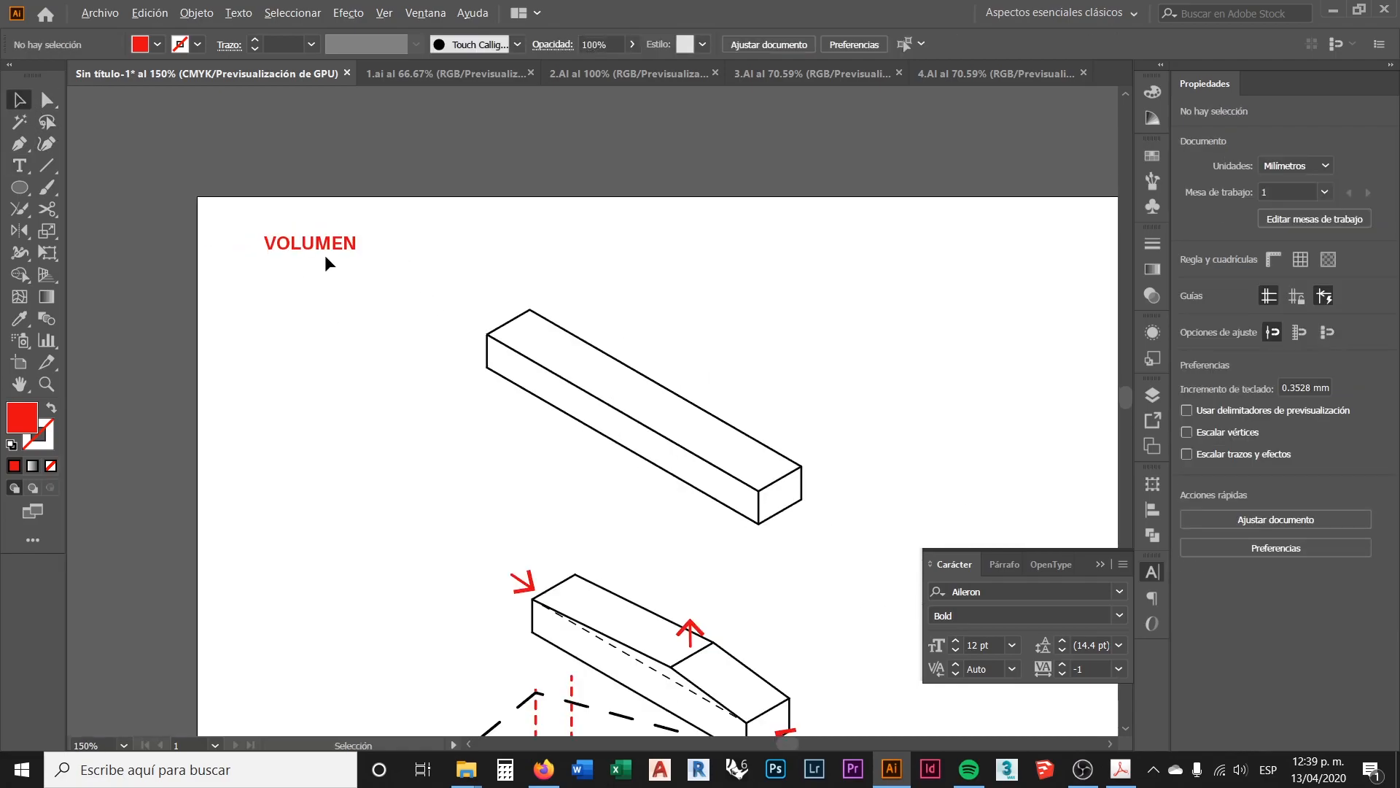
pyautogui.scroll(-1, 326, 255)
pyautogui.moveTo(332, 209)
pyautogui.mouseDown()
pyautogui.moveTo(359, 227)
pyautogui.moveTo(346, 223)
pyautogui.moveTo(356, 212)
pyautogui.mouseUp()
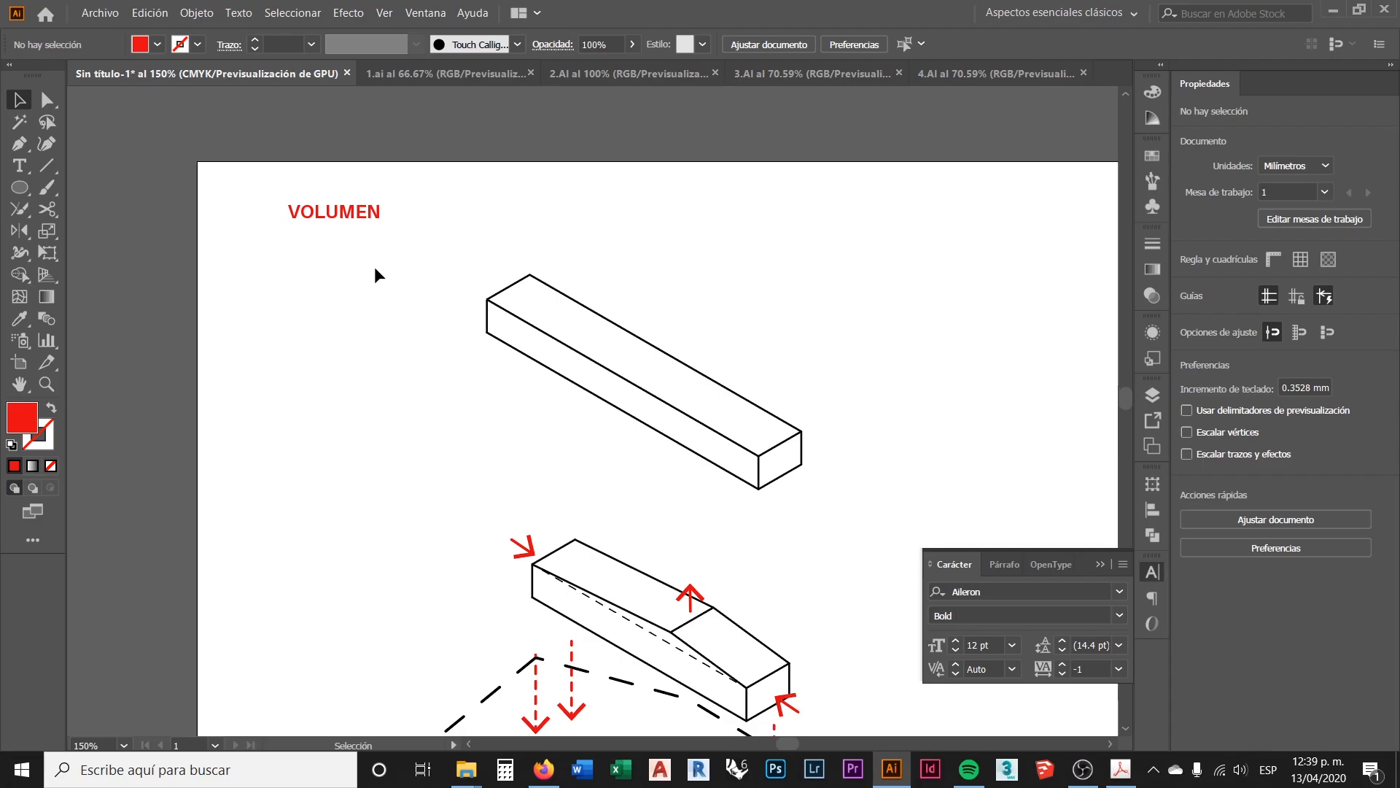
# Step: Duplicate the "VOLUMEN" title directly below the original, aligned with it vertically
pyautogui.click(367, 216)
pyautogui.moveTo(359, 212); pyautogui.dragTo(367, 264)
pyautogui.click(348, 295)
# Step: Replace the text of the lower "VOLUMEN" copy with "1. PROGRAMA"
pyautogui.scroll(1, 344, 271)
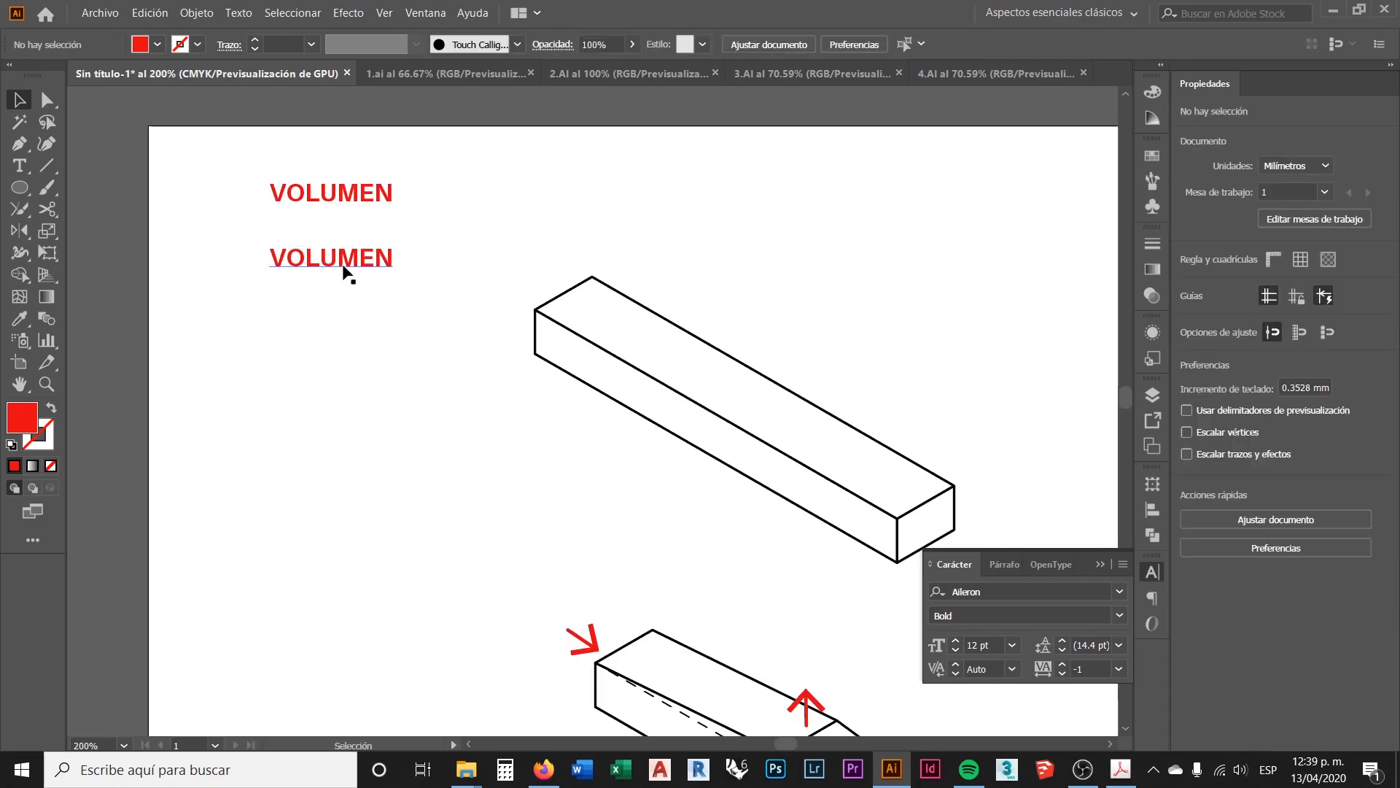
pyautogui.click(372, 256)
pyautogui.doubleClick(370, 261)
pyautogui.moveTo(394, 258); pyautogui.dragTo(260, 263)
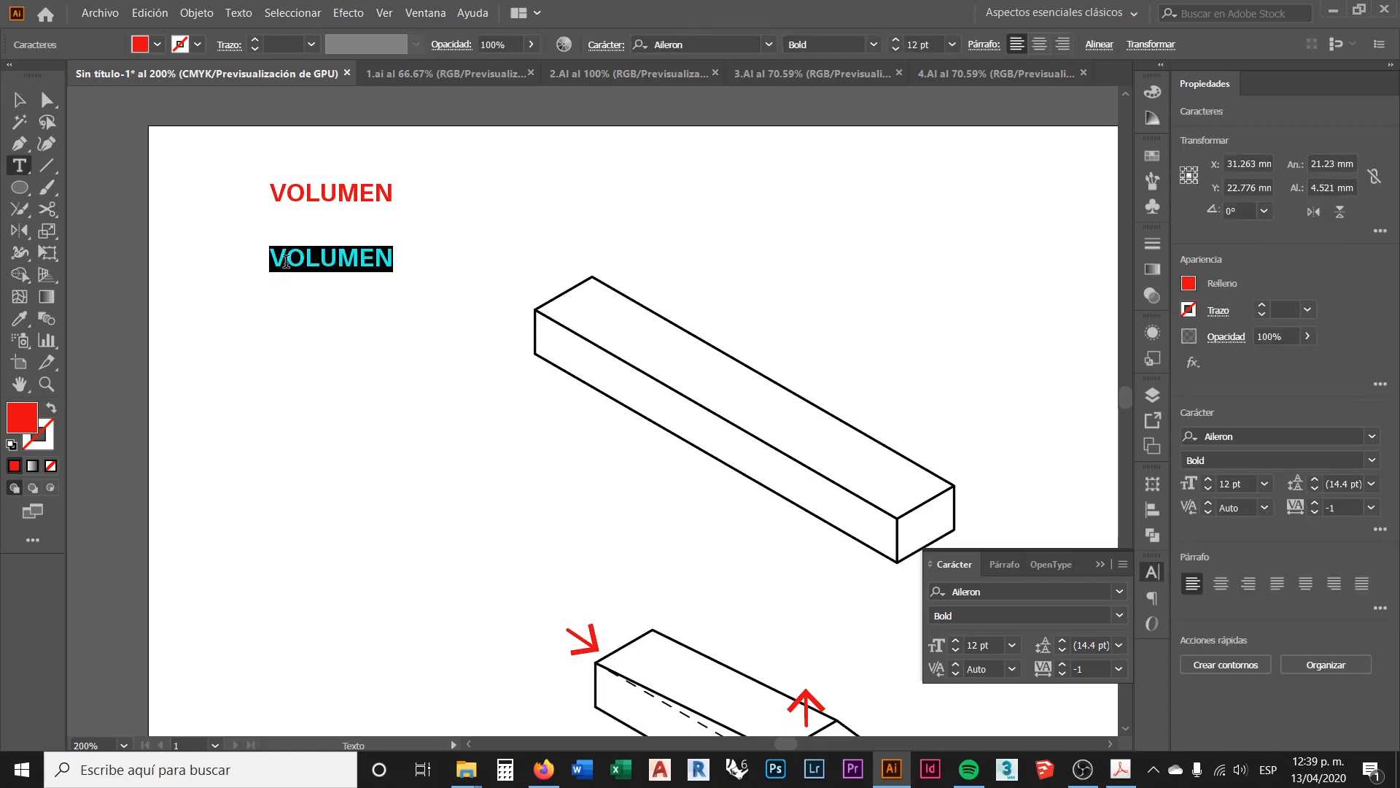
pyautogui.write('1')
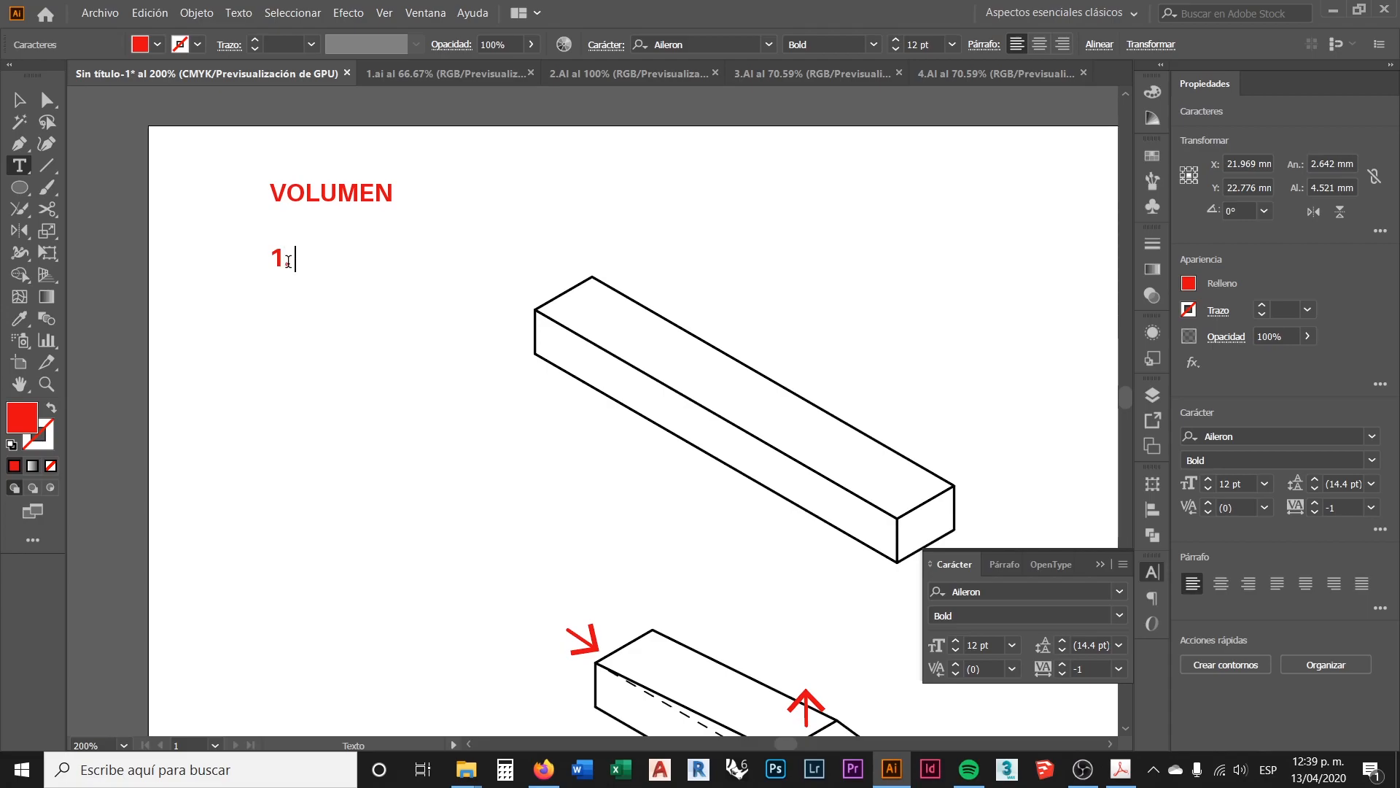
pyautogui.write('. PROGRAMA')
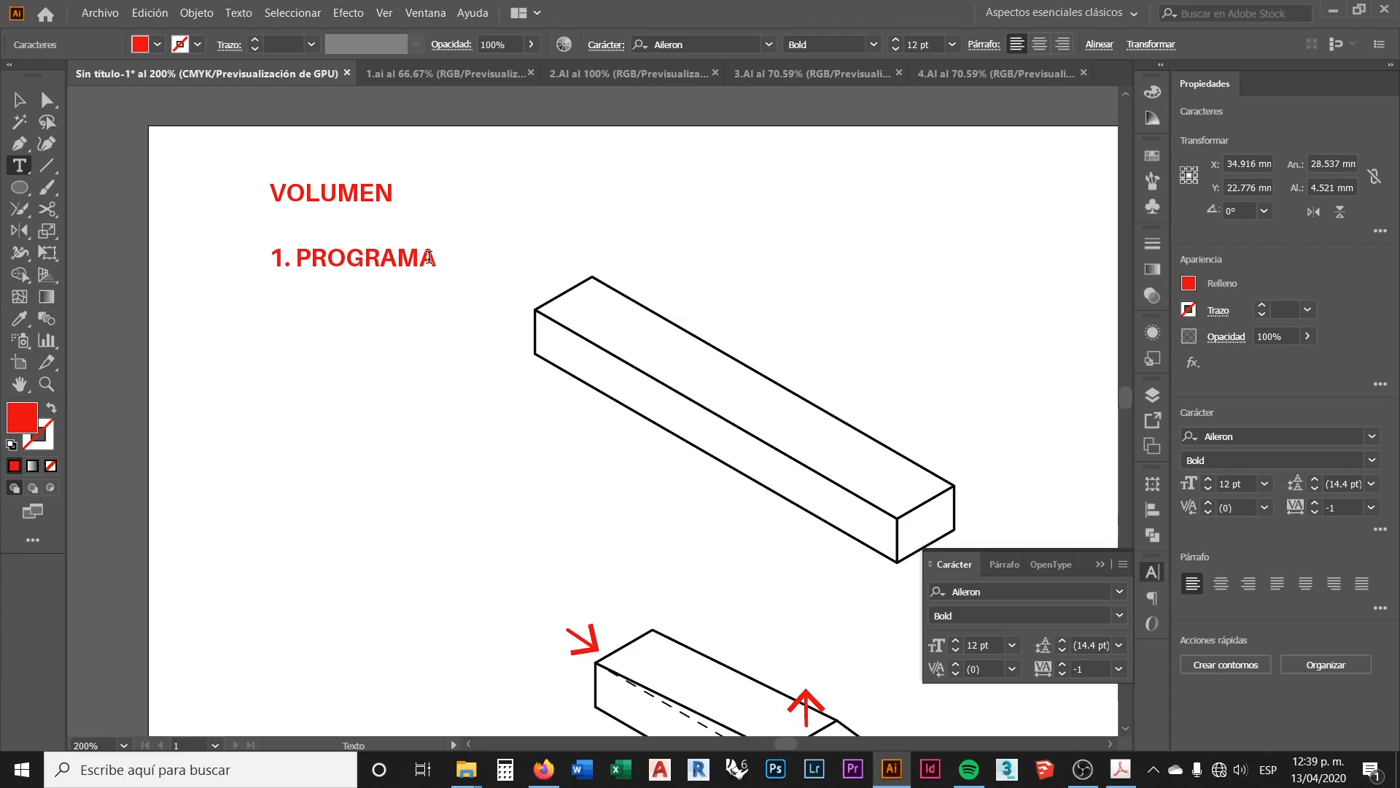
# Step: Give only the word "PROGRAMA" a black fill, leaving out the "1." prefix
pyautogui.moveTo(432, 258); pyautogui.dragTo(300, 258)
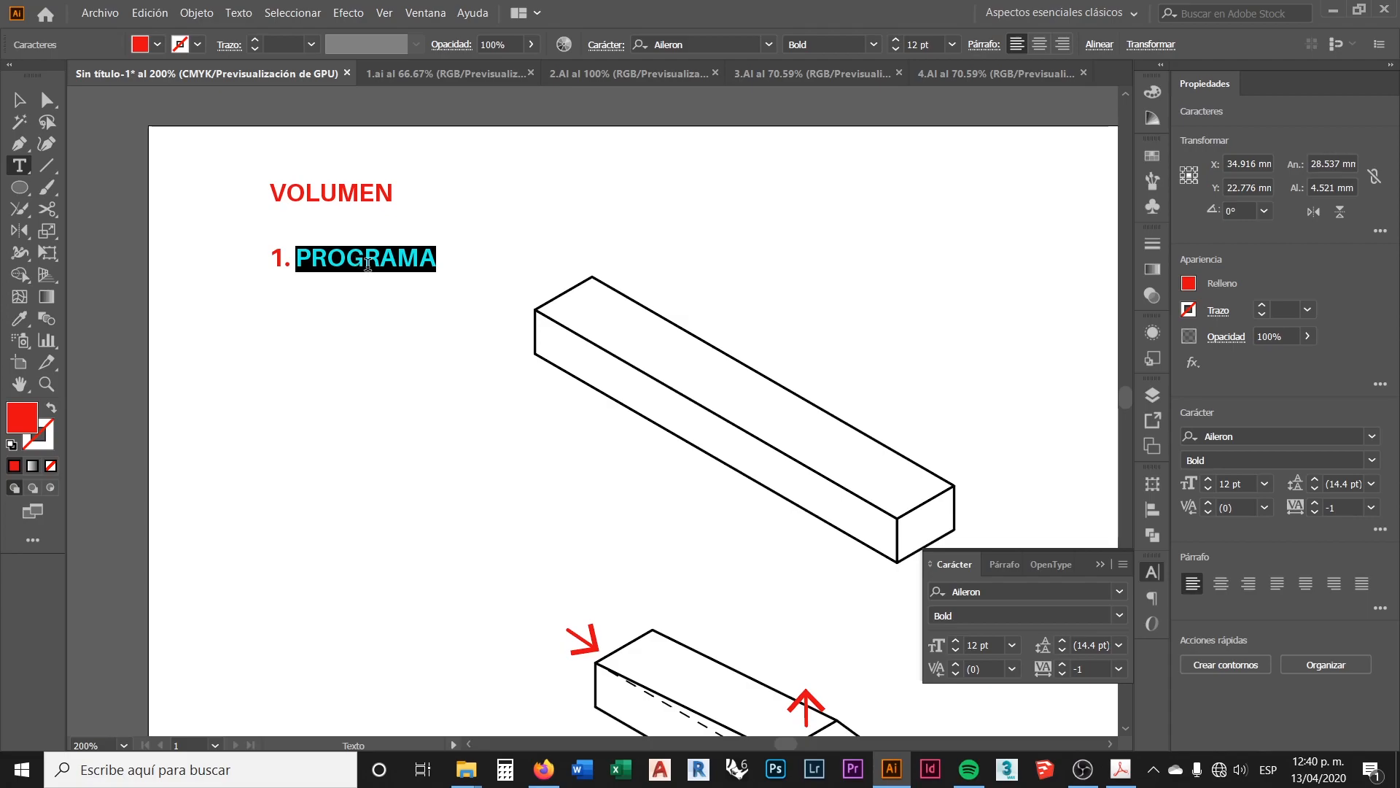
pyautogui.click(346, 258)
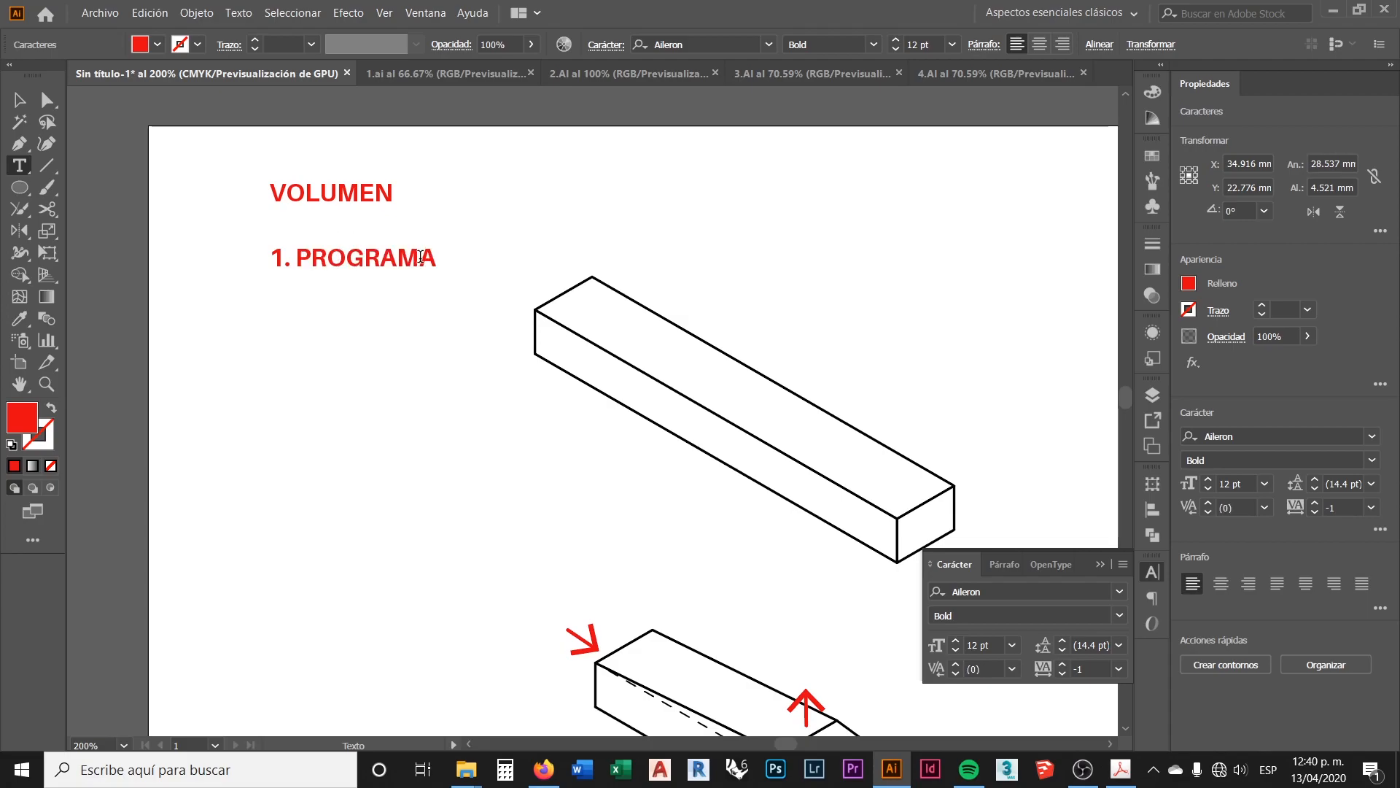
pyautogui.moveTo(436, 258); pyautogui.dragTo(300, 255)
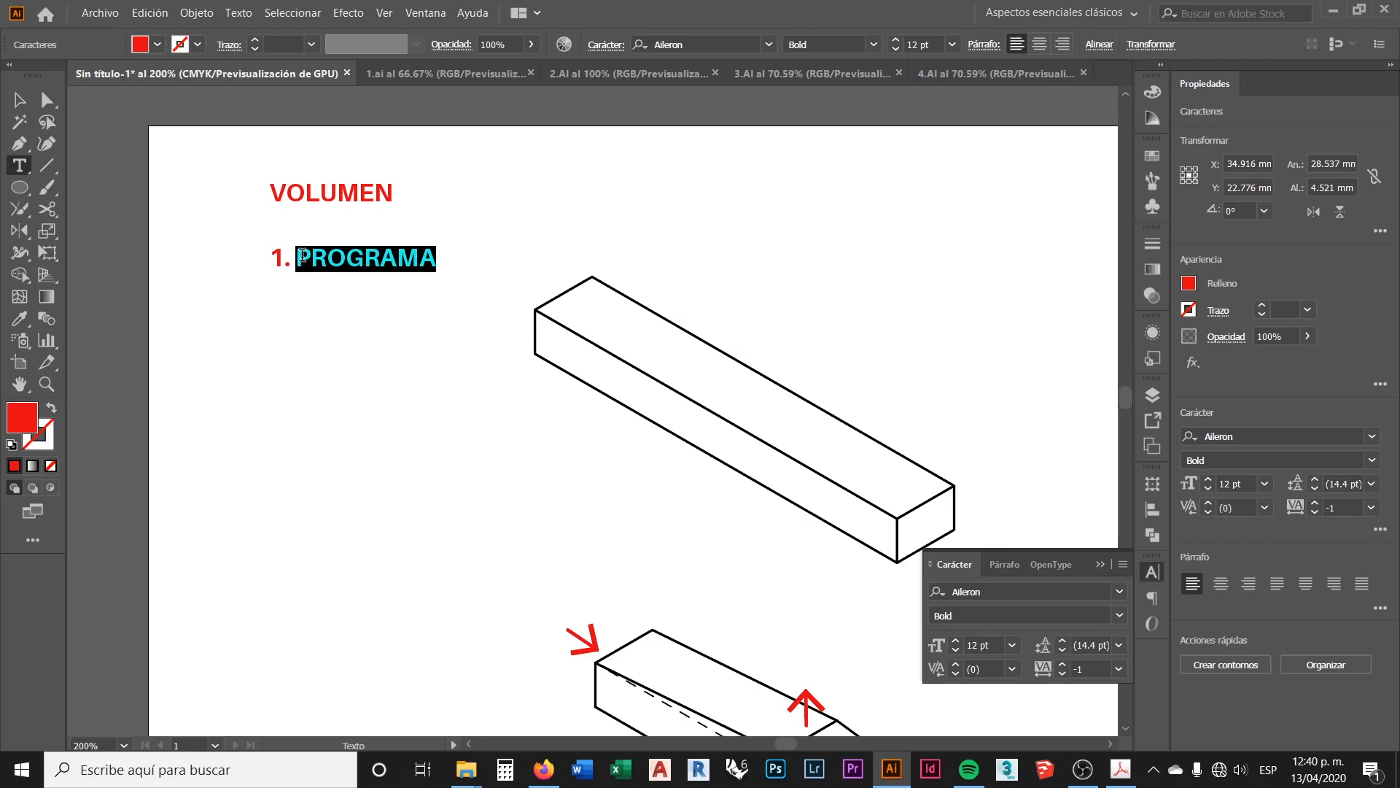
pyautogui.click(347, 258)
pyautogui.moveTo(427, 259); pyautogui.dragTo(295, 259)
pyautogui.click(157, 44)
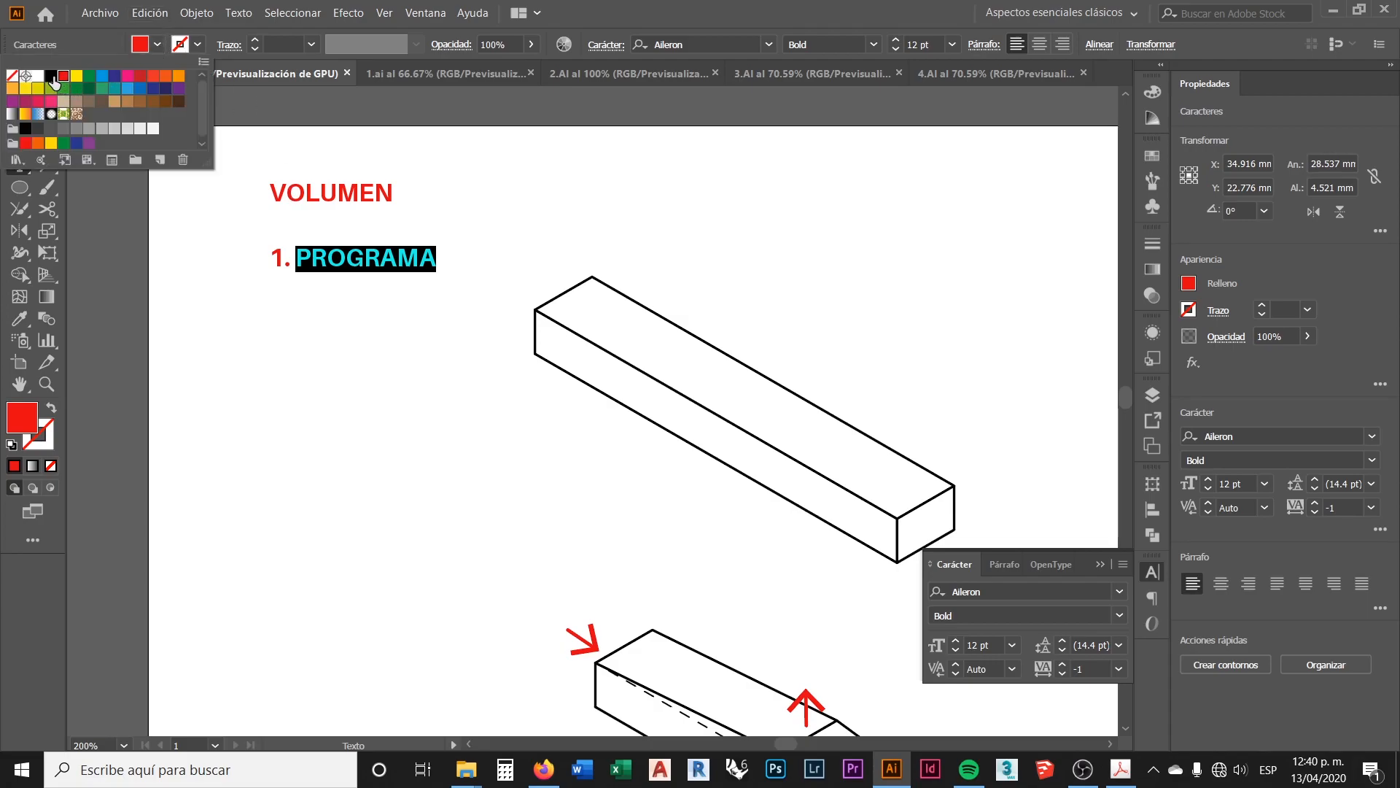
pyautogui.click(51, 75)
pyautogui.click(158, 45)
pyautogui.click(24, 103)
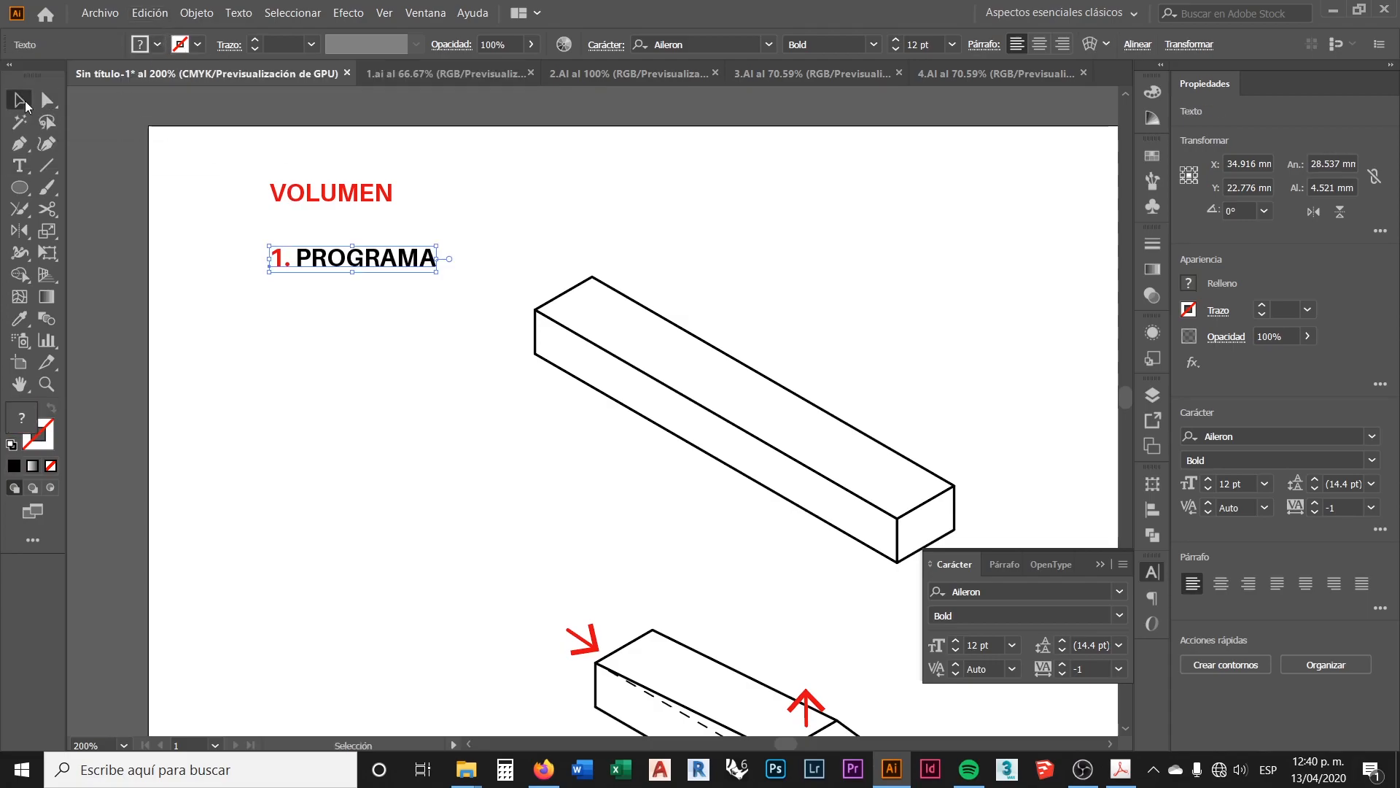
pyautogui.click(375, 339)
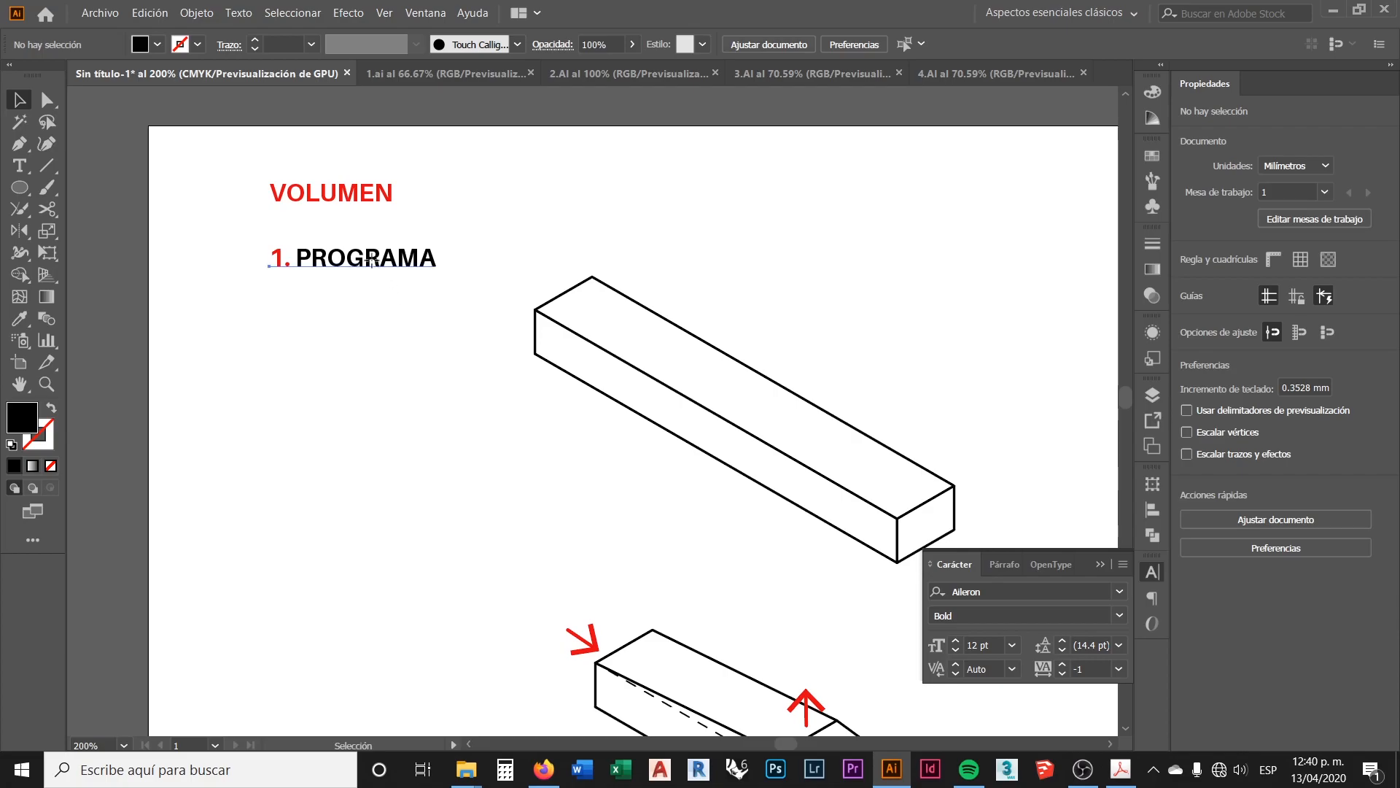
# Step: Set the font style of the word "PROGRAMA" to Regular and deselect the subtitle
pyautogui.doubleClick(323, 259)
pyautogui.moveTo(300, 253); pyautogui.dragTo(447, 259)
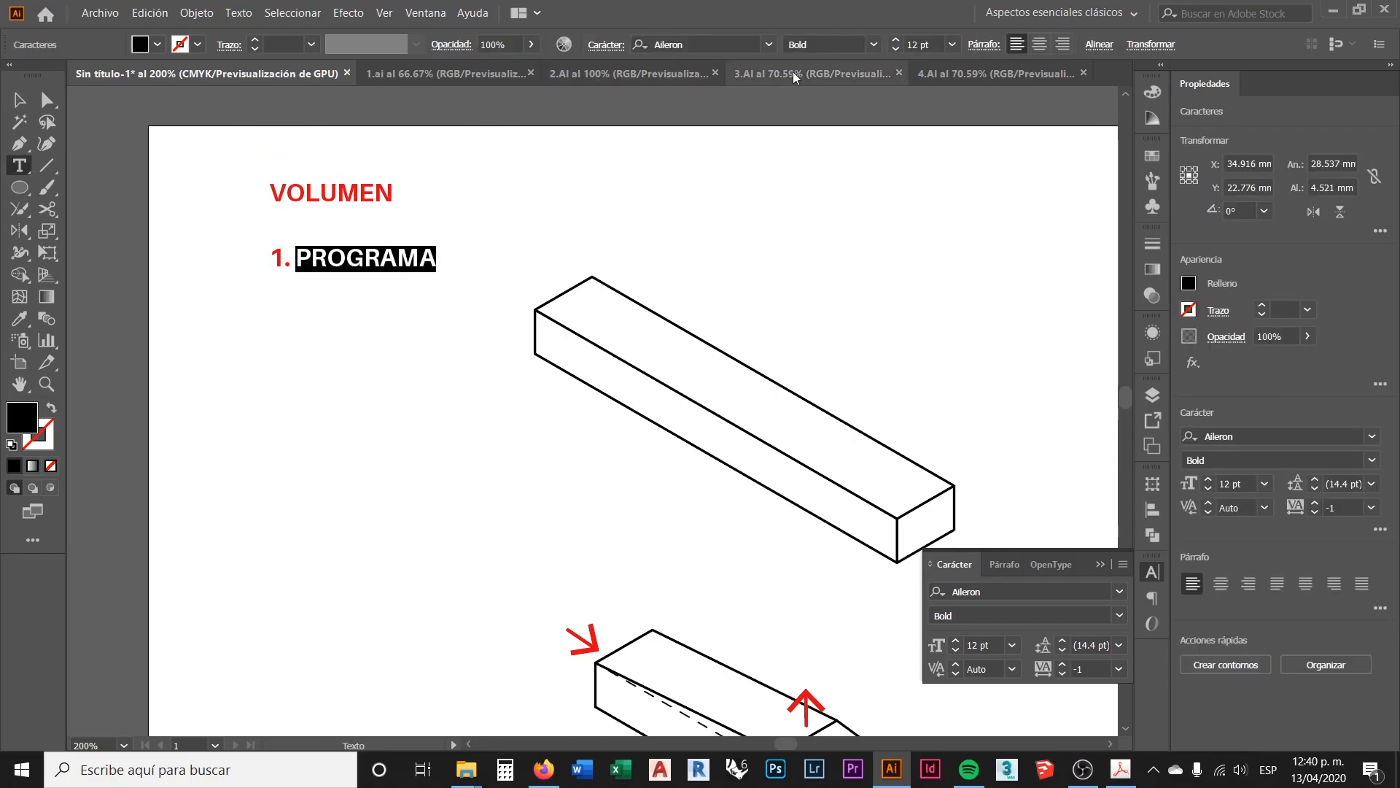
pyautogui.click(874, 44)
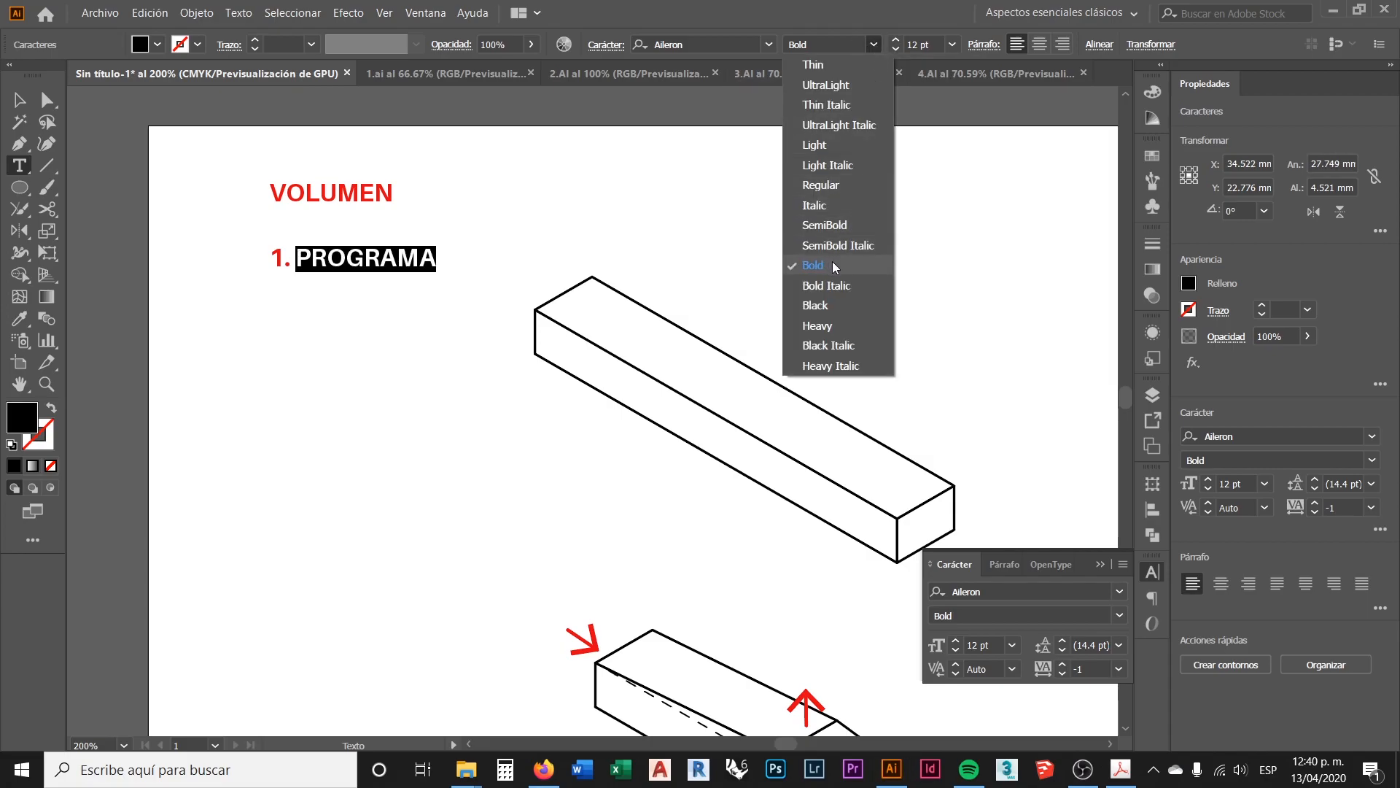
pyautogui.click(840, 189)
pyautogui.click(19, 100)
pyautogui.click(328, 344)
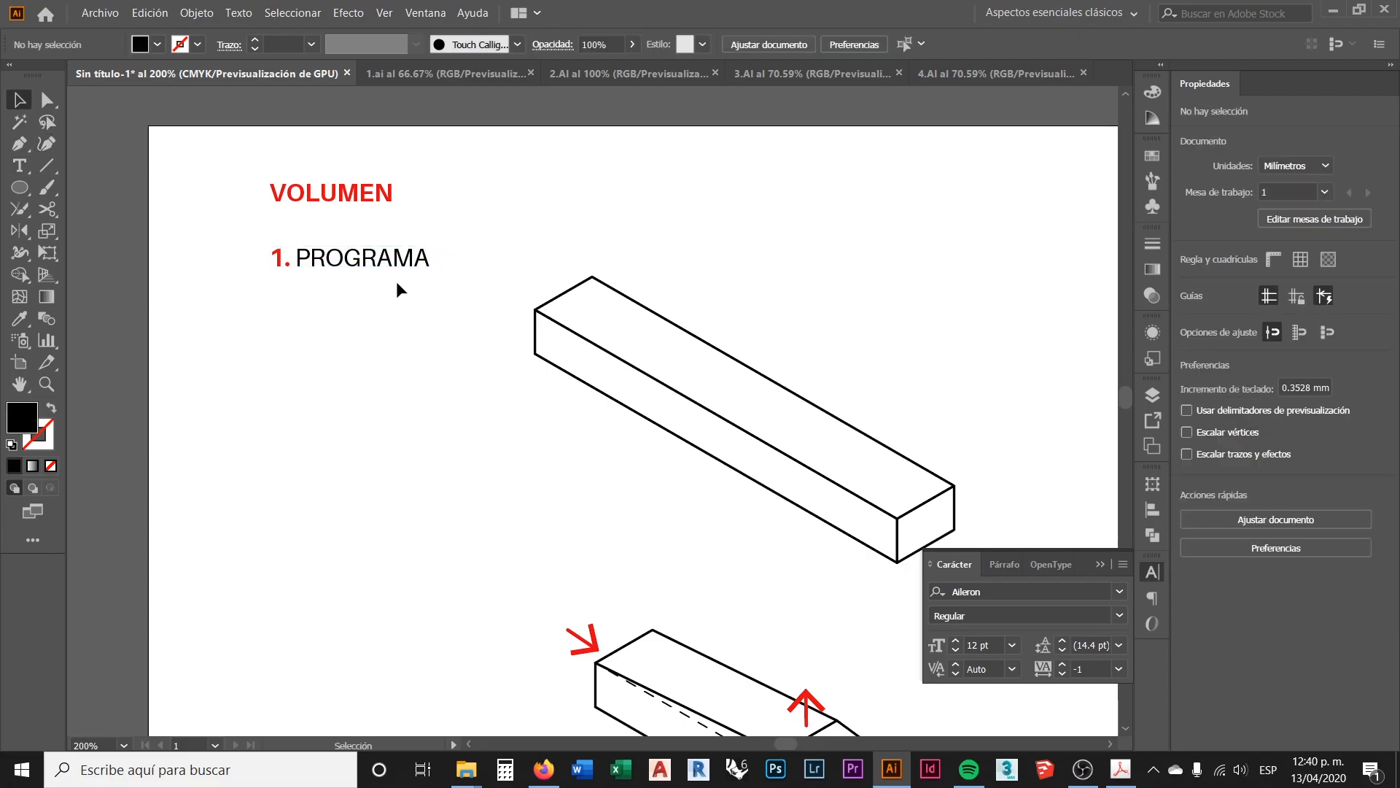
pyautogui.click(363, 267)
pyautogui.click(374, 362)
# Step: Place a copy of the "1. PROGRAMA" text above the yellow dashed line of the third volume diagram
pyautogui.scroll(-1, 381, 346)
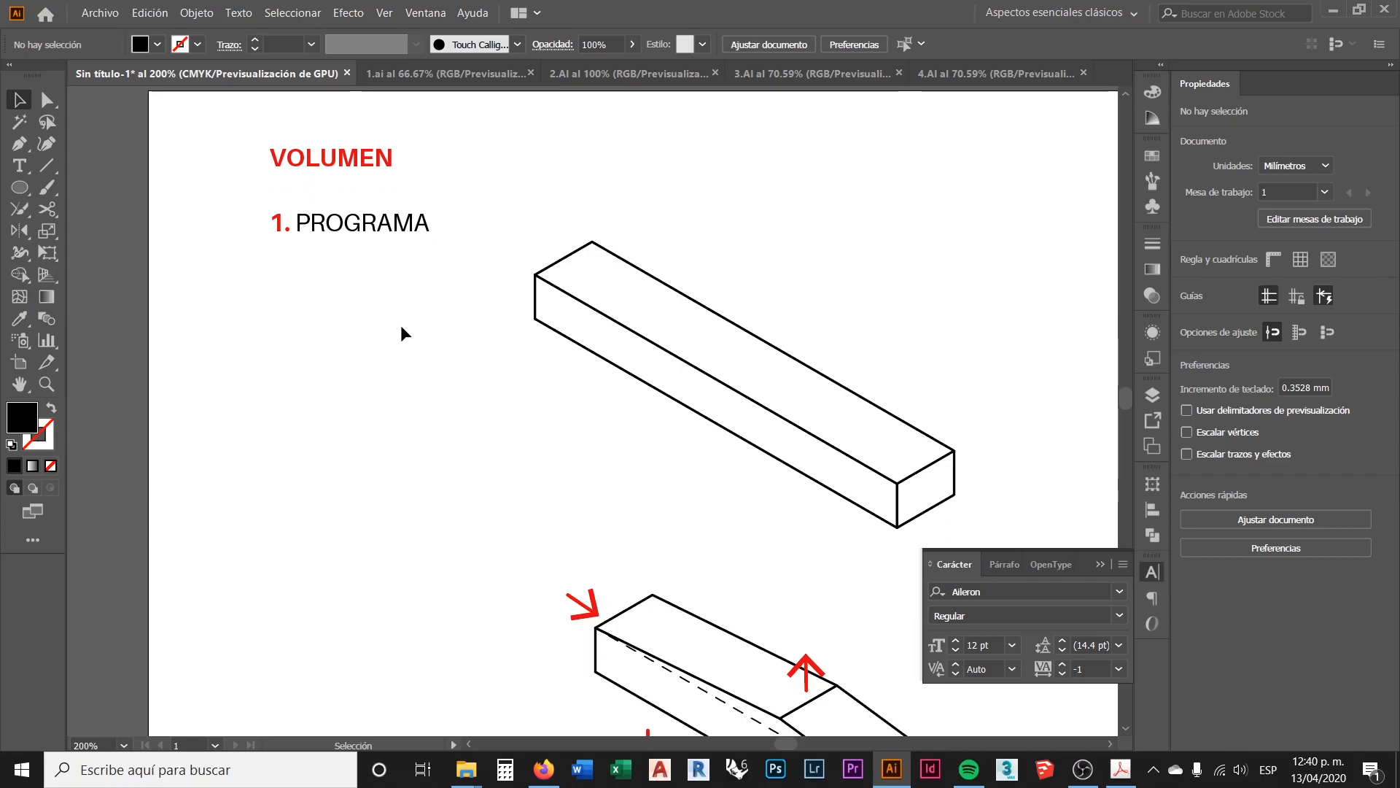
pyautogui.scroll(-1, 401, 326)
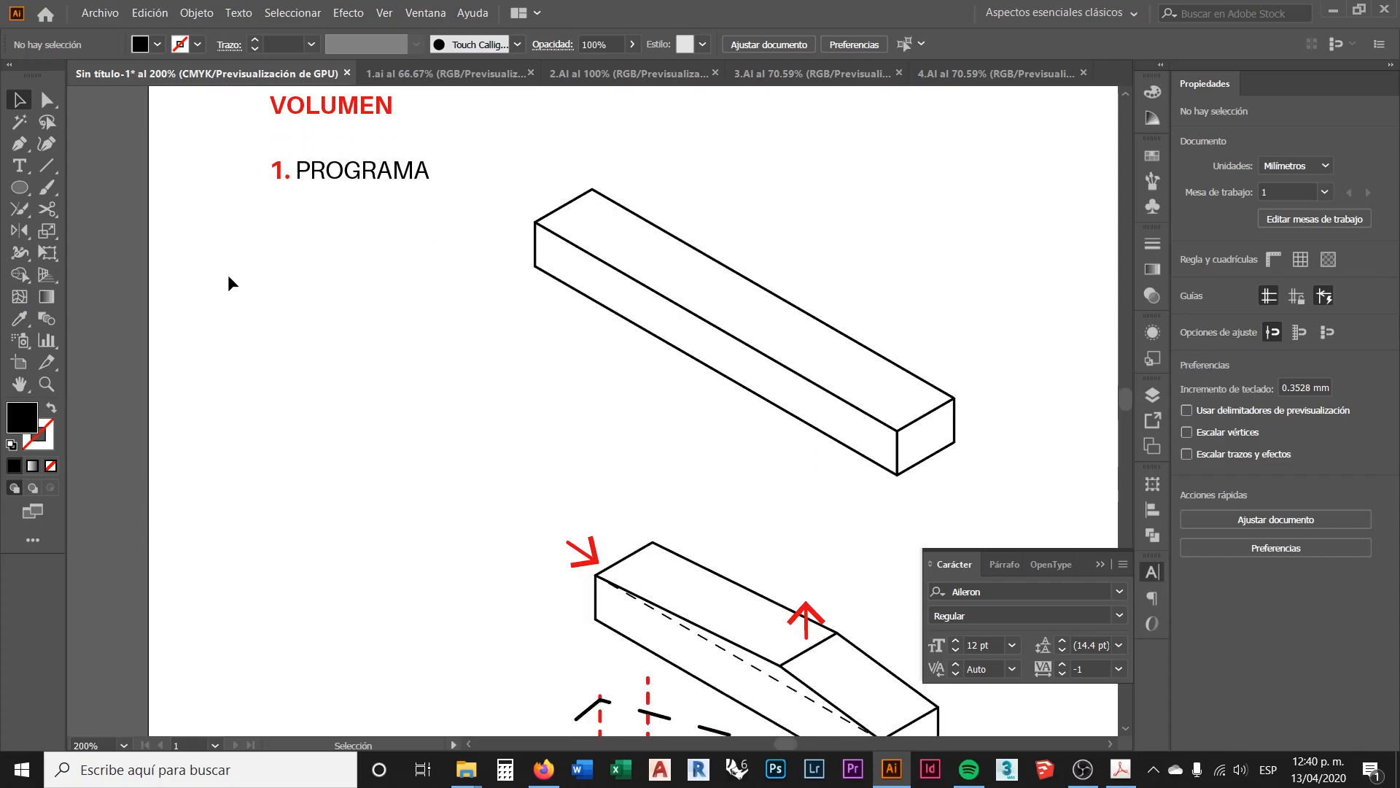
pyautogui.keyDown('alt'); pyautogui.scroll(-2, 240, 281); pyautogui.keyUp('alt')
pyautogui.keyDown('alt'); pyautogui.moveTo(320, 221); pyautogui.dragTo(582, 640); pyautogui.keyUp('alt')
pyautogui.scroll(-3, 595, 590)
pyautogui.keyDown('alt'); pyautogui.scroll(2, 630, 529); pyautogui.keyUp('alt')
pyautogui.moveTo(500, 326)
pyautogui.mouseDown()
pyautogui.moveTo(572, 478)
pyautogui.moveTo(620, 474)
pyautogui.moveTo(499, 456)
pyautogui.mouseUp()
# Step: Replace the whole text of the copy by the yellow dashed line with "Calle"
pyautogui.doubleClick(622, 482)
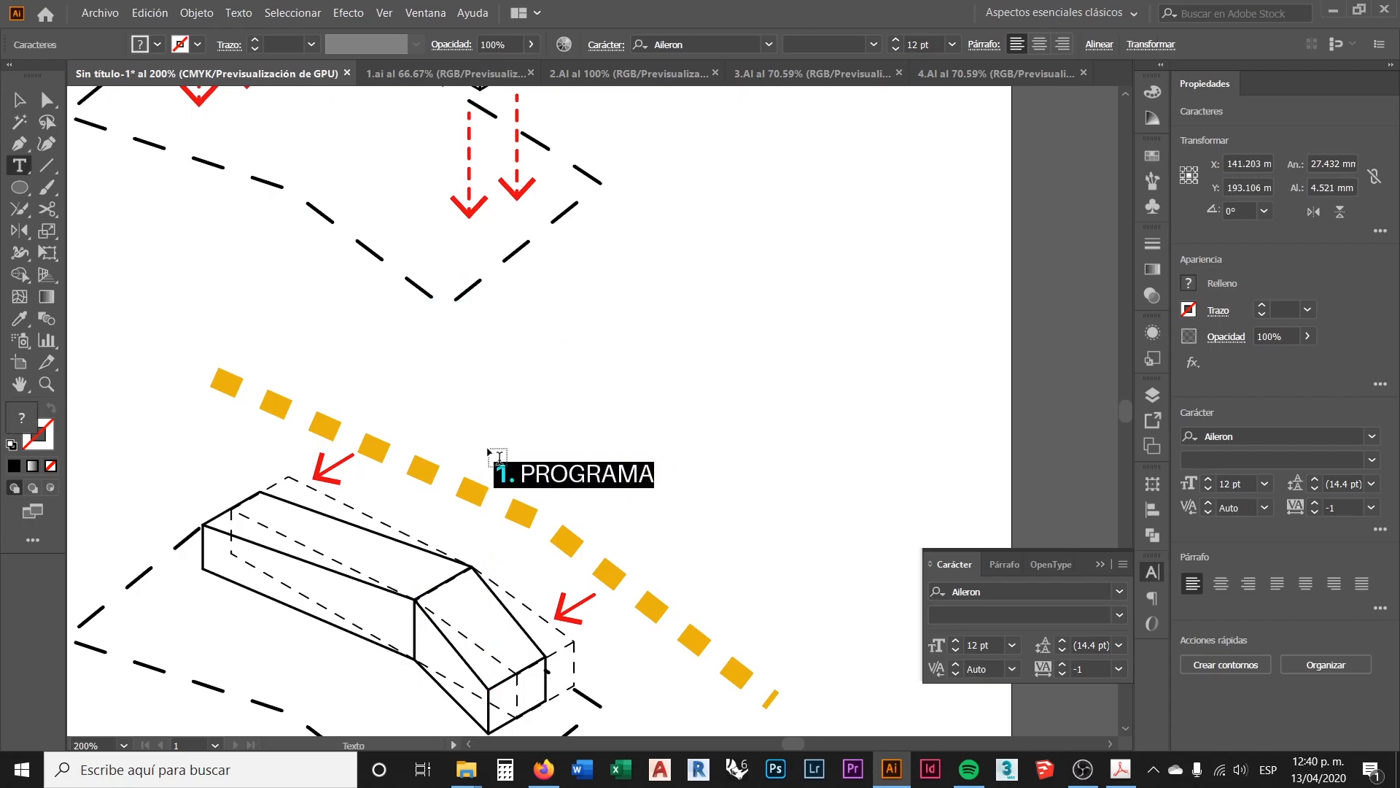
pyautogui.write('C')
pyautogui.press('BackSpace')
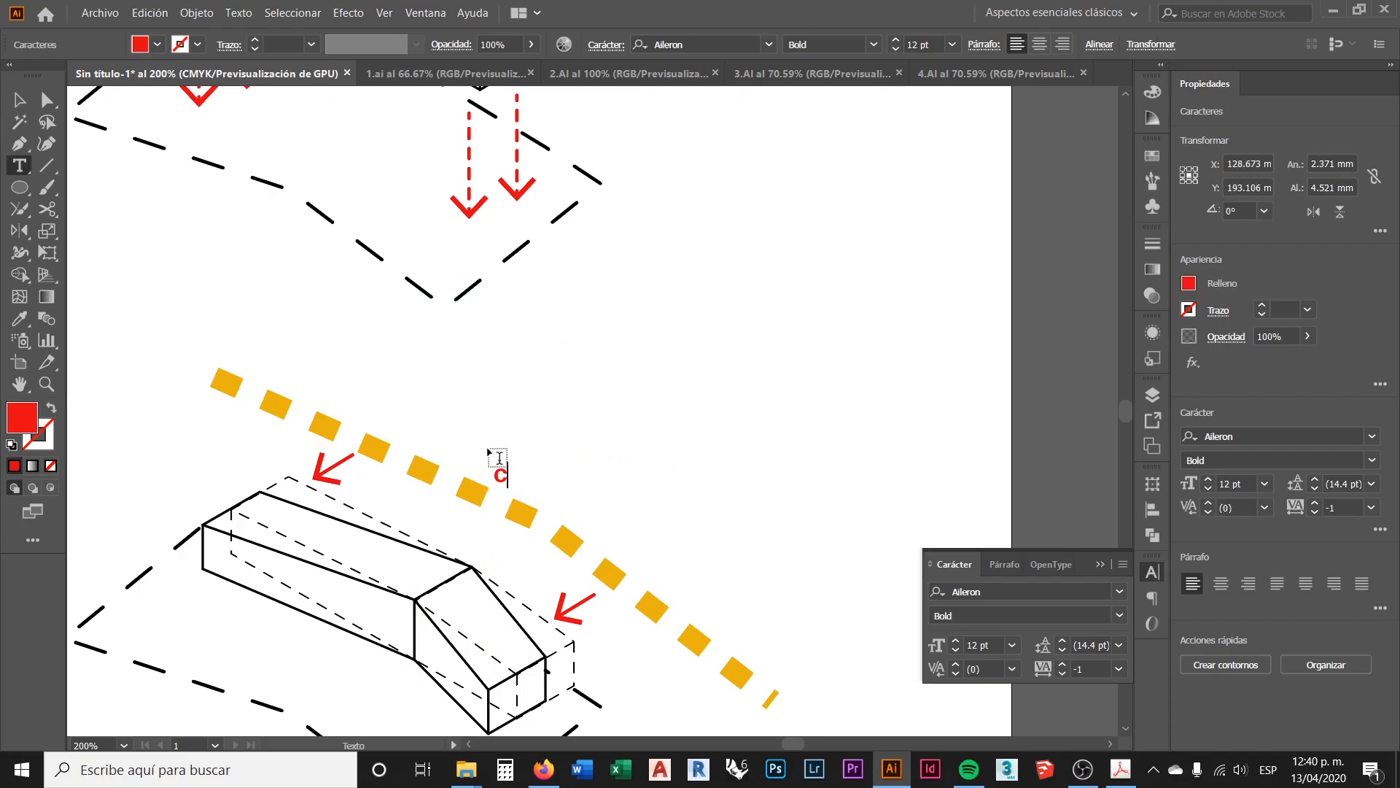
pyautogui.write('alle')
pyautogui.press('Escape')
# Step: Move the "Calle" label slightly right and down, just above the bend of the yellow dashed line
pyautogui.click(18, 100)
pyautogui.click(585, 471)
pyautogui.moveTo(529, 467); pyautogui.dragTo(586, 484)
pyautogui.click(712, 474)
pyautogui.scroll(-2, 662, 490)
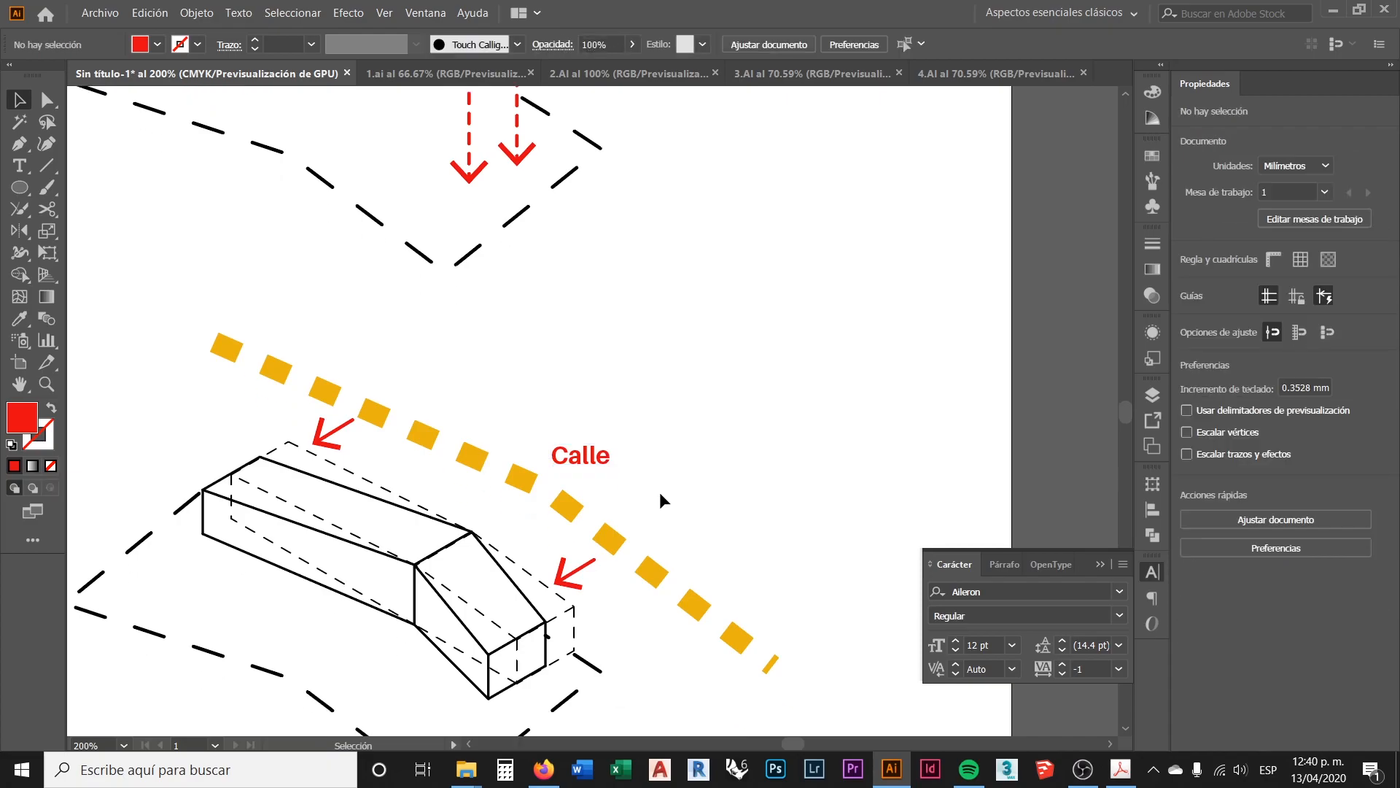
# Step: Examine the character formatting of the "Calle" label and of the "VOLUMEN" and "PROGRAMA" headings for comparison
pyautogui.scroll(1, 579, 449)
pyautogui.doubleClick(602, 441)
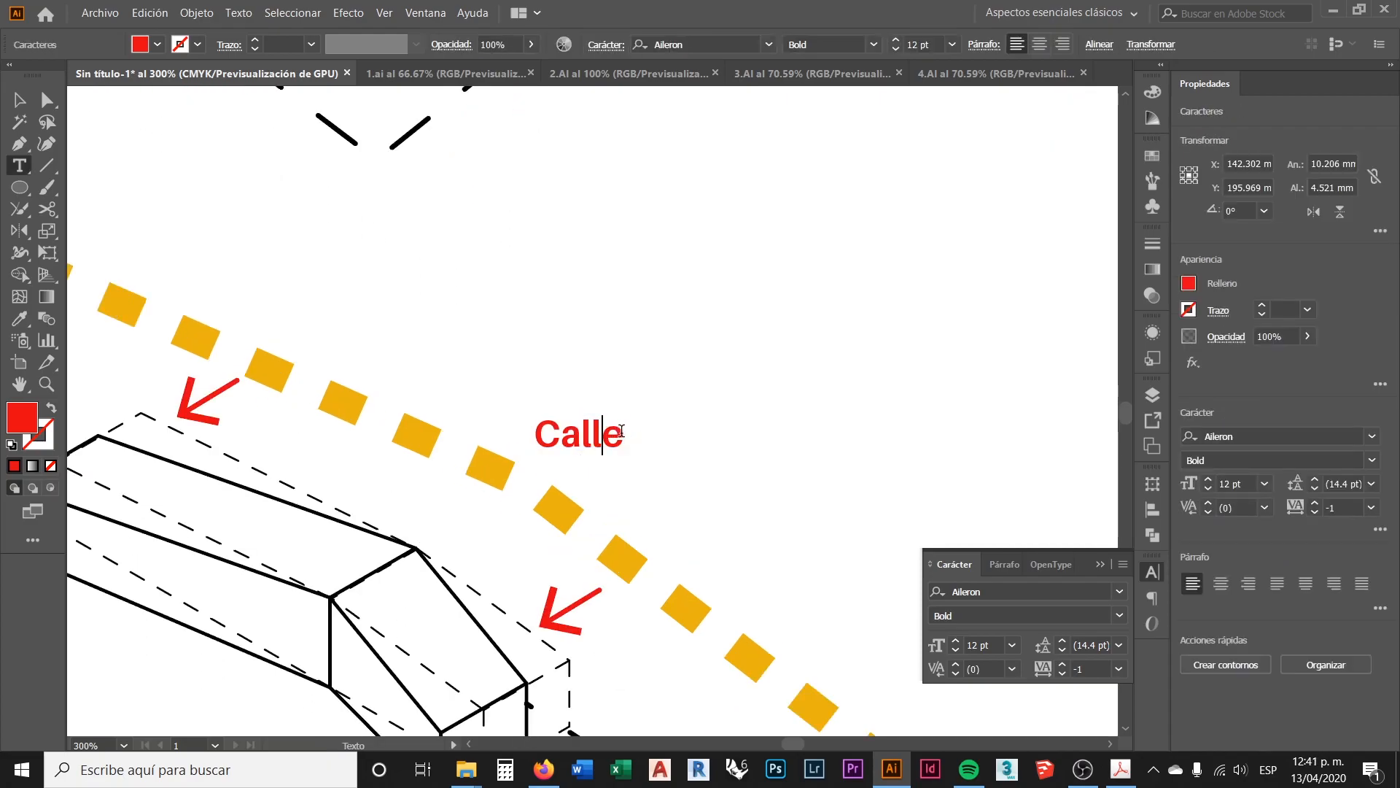
pyautogui.doubleClick(603, 441)
pyautogui.scroll(-4, 617, 471)
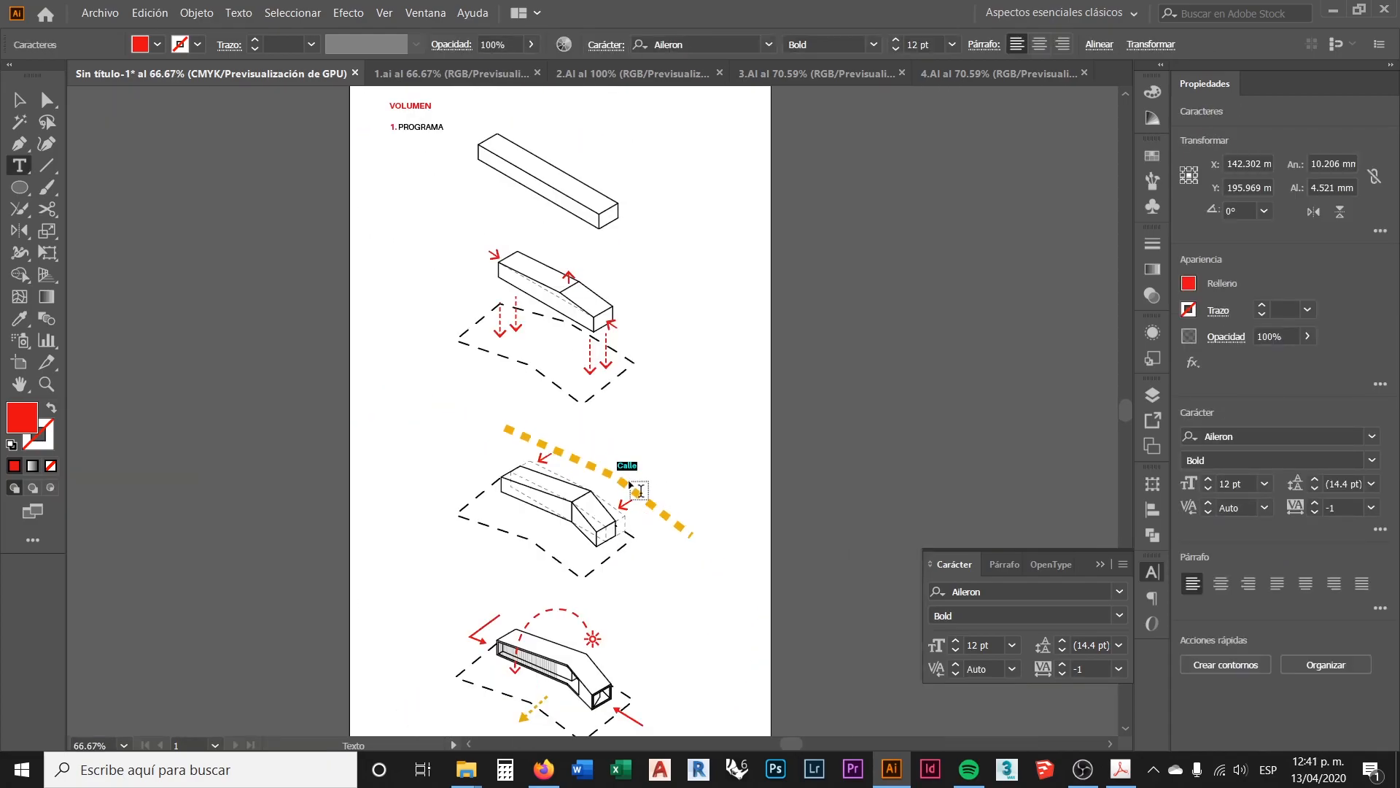
pyautogui.scroll(2, 642, 423)
pyautogui.scroll(1, 467, 219)
pyautogui.scroll(4, 436, 179)
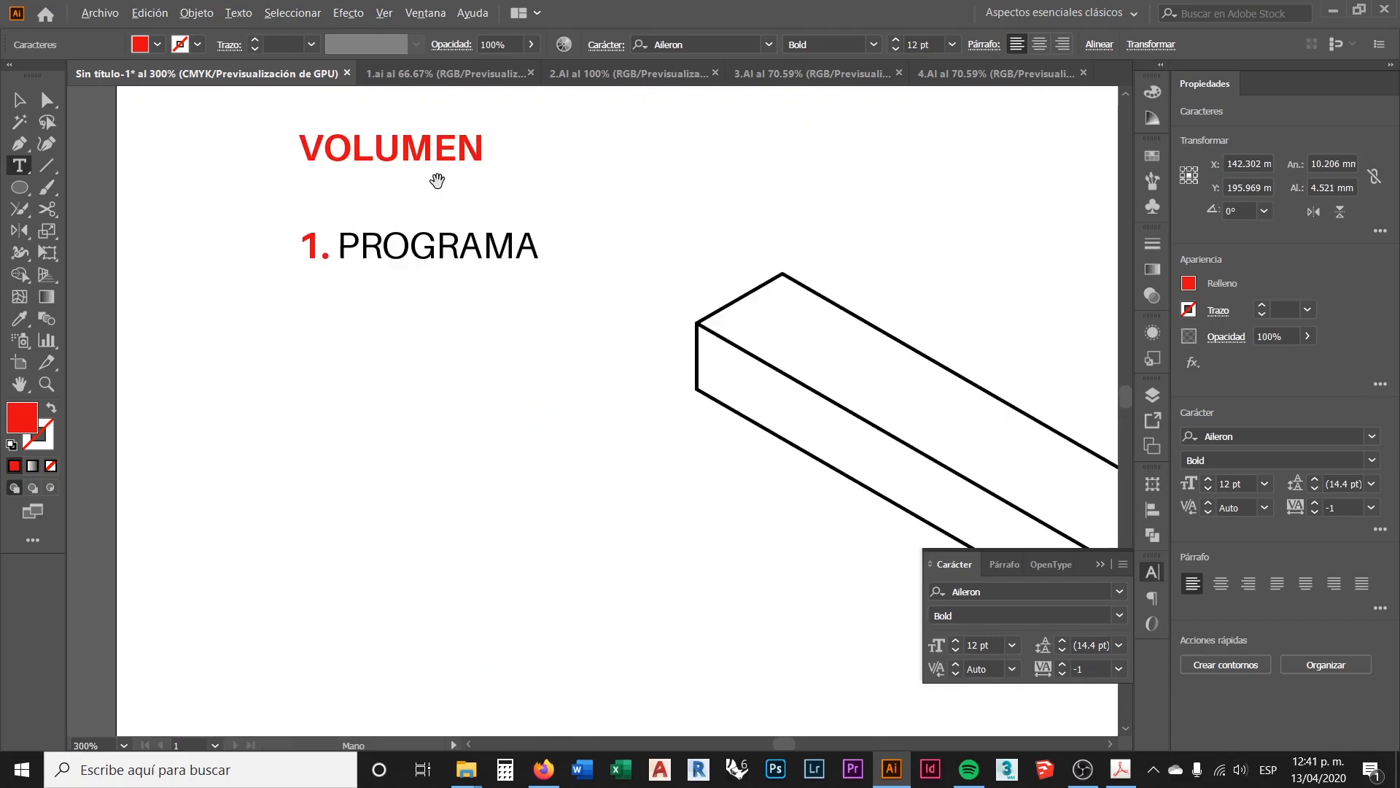
pyautogui.moveTo(436, 142); pyautogui.dragTo(371, 144)
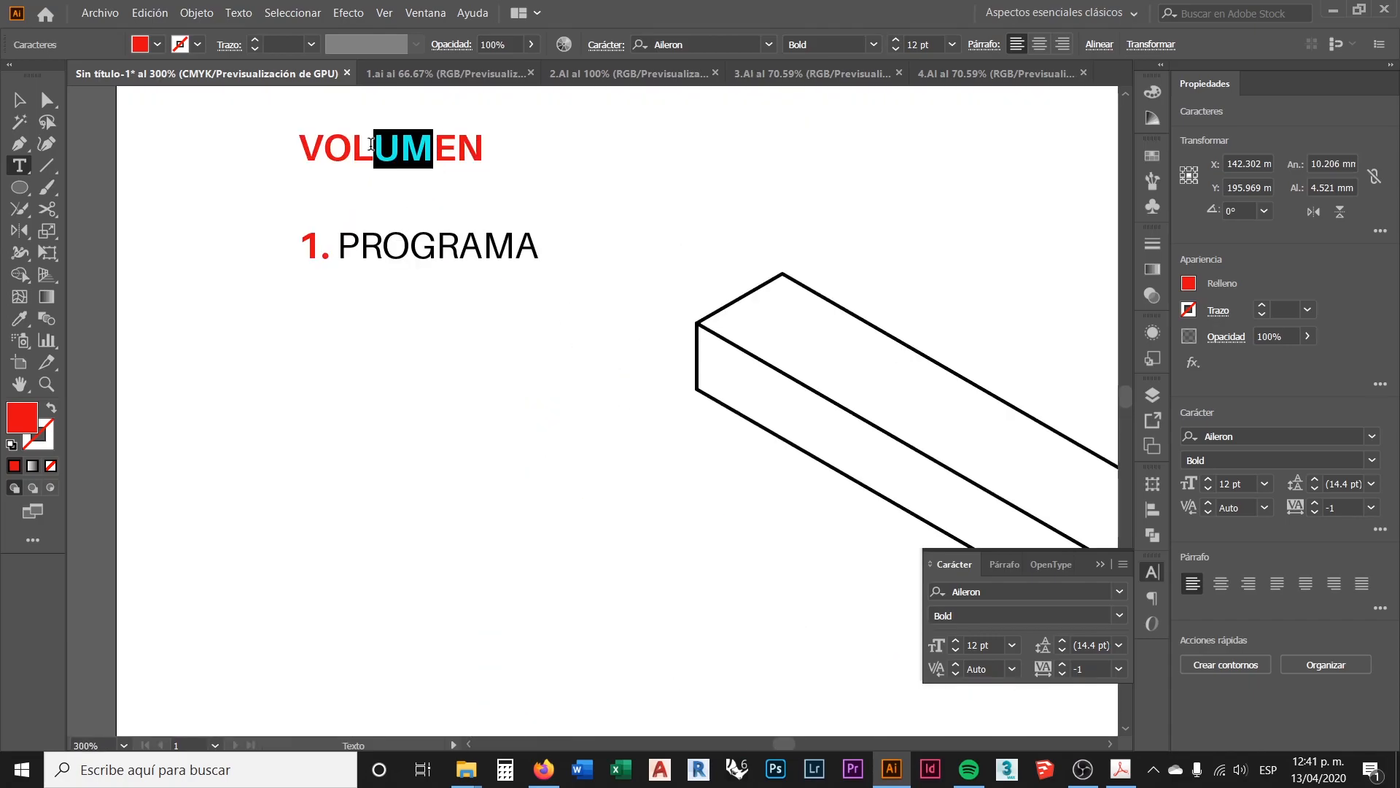
pyautogui.moveTo(504, 248); pyautogui.dragTo(370, 238)
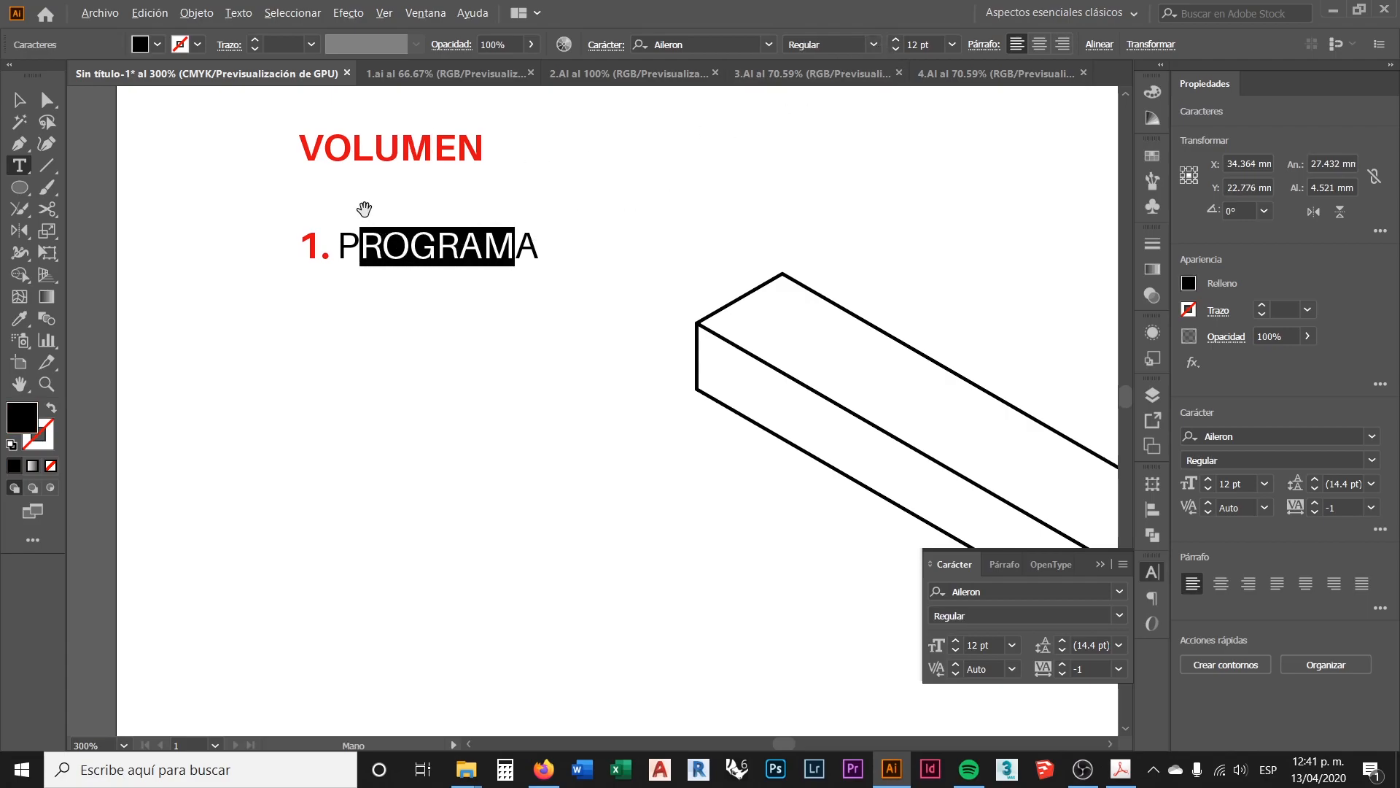
pyautogui.scroll(-4, 334, 197)
pyautogui.scroll(-2, 467, 329)
pyautogui.scroll(-1, 508, 385)
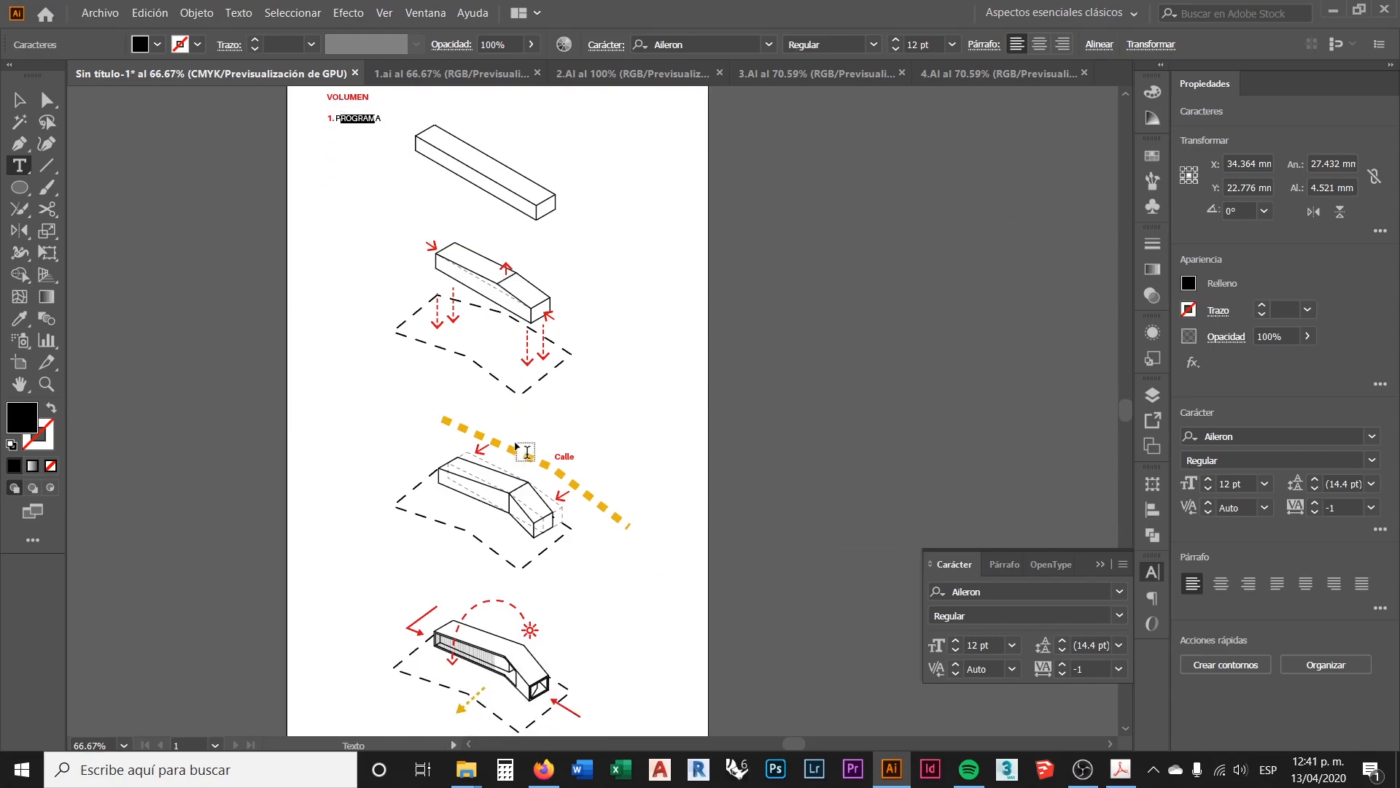
# Step: Set the font style of the "Calle" label to Light and deselect it
pyautogui.scroll(5, 572, 458)
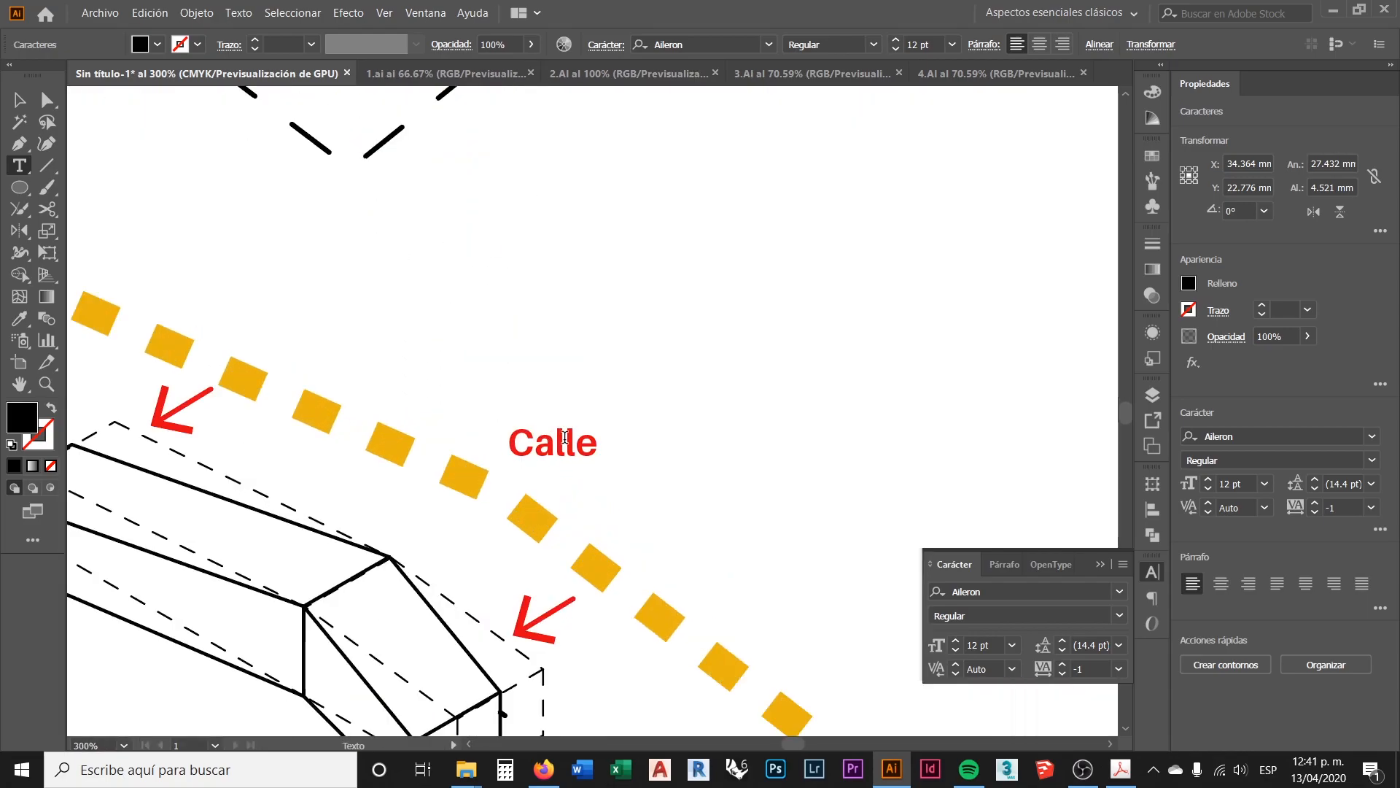
pyautogui.click(577, 441)
pyautogui.click(589, 442)
pyautogui.moveTo(591, 443); pyautogui.dragTo(506, 443)
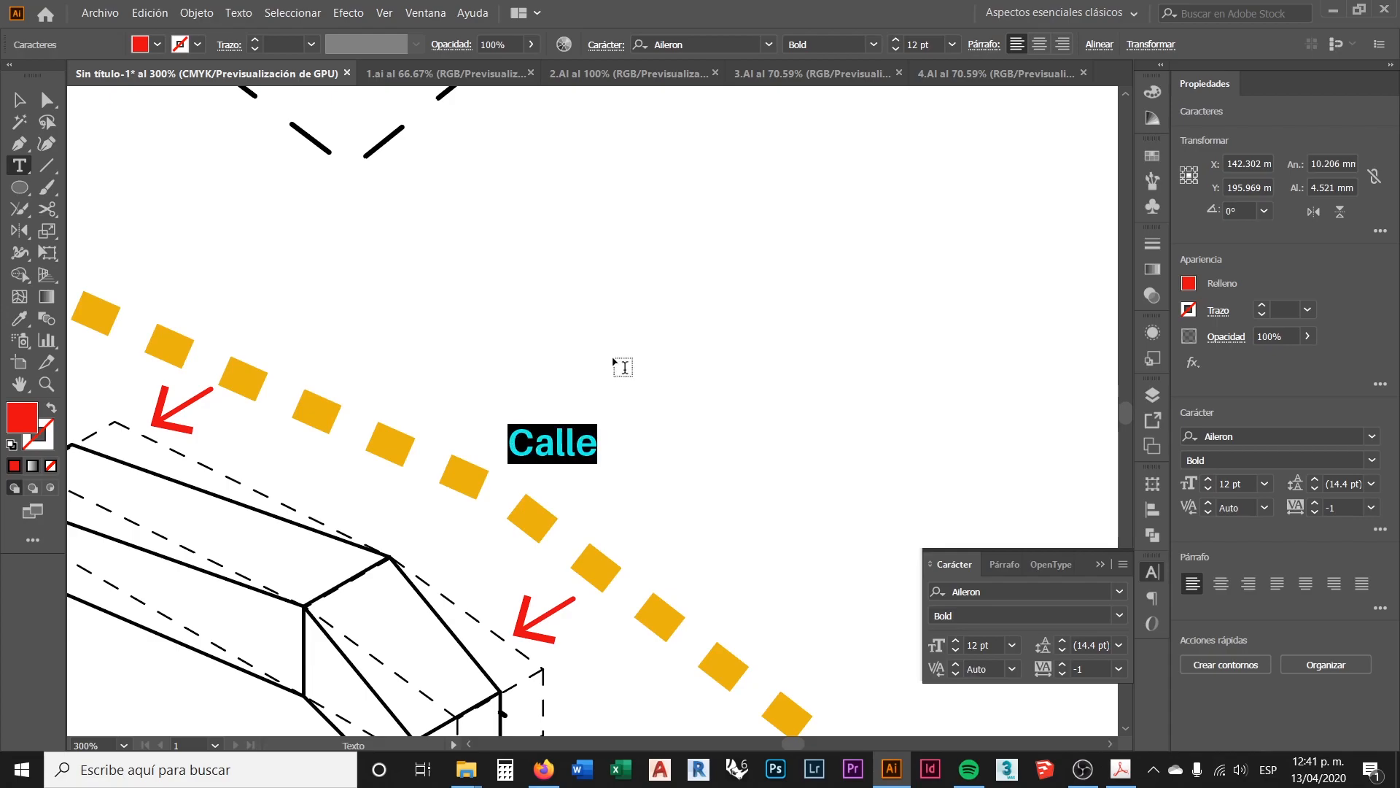
pyautogui.click(875, 44)
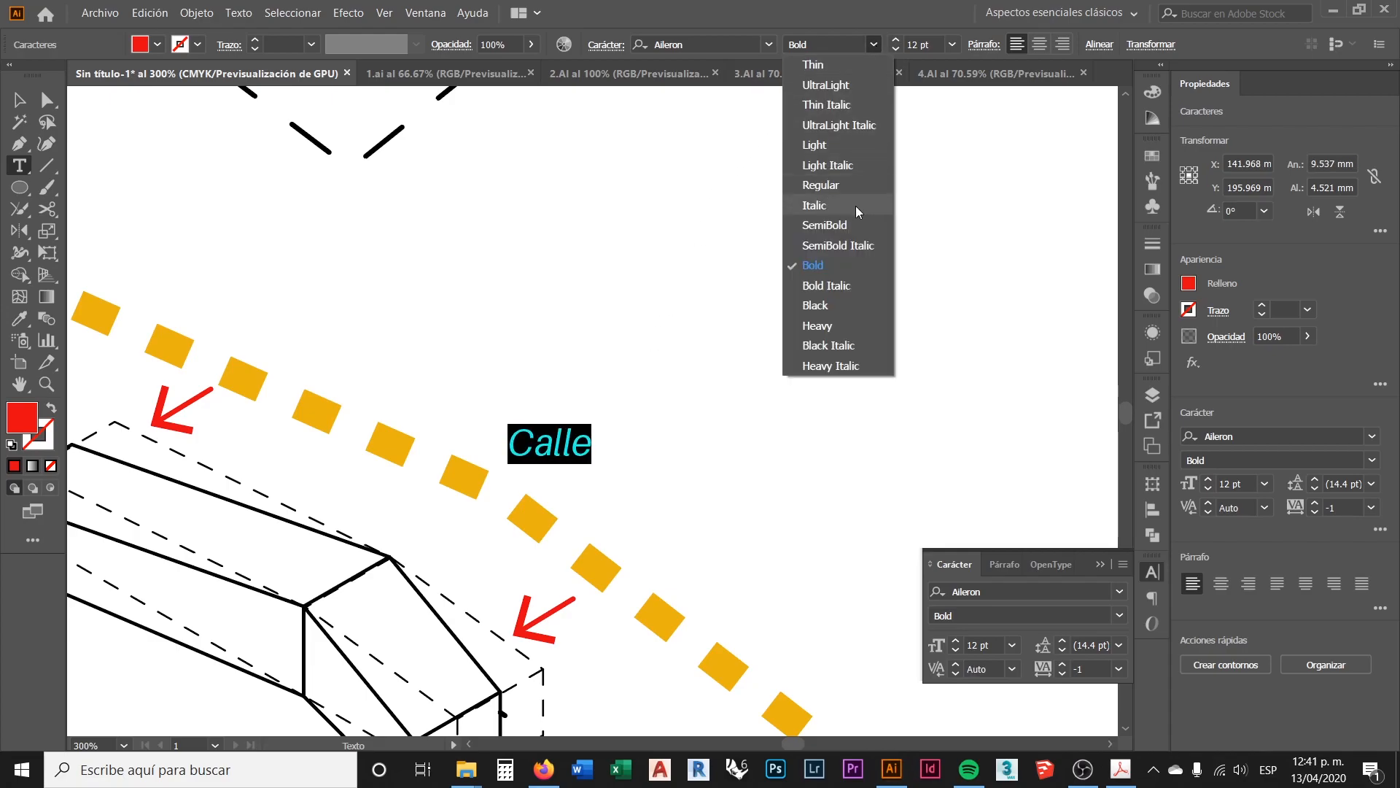
pyautogui.click(833, 146)
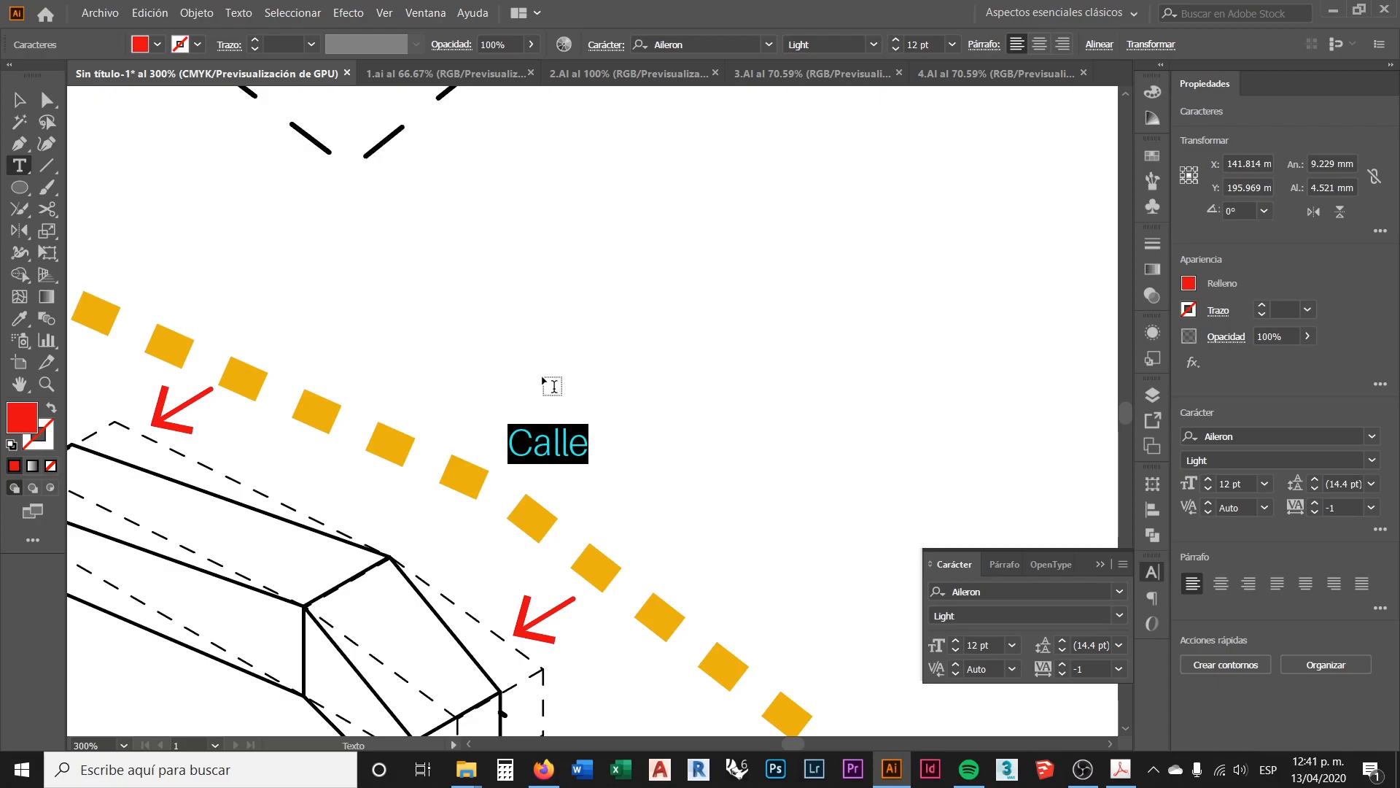
pyautogui.click(552, 445)
pyautogui.press('Escape')
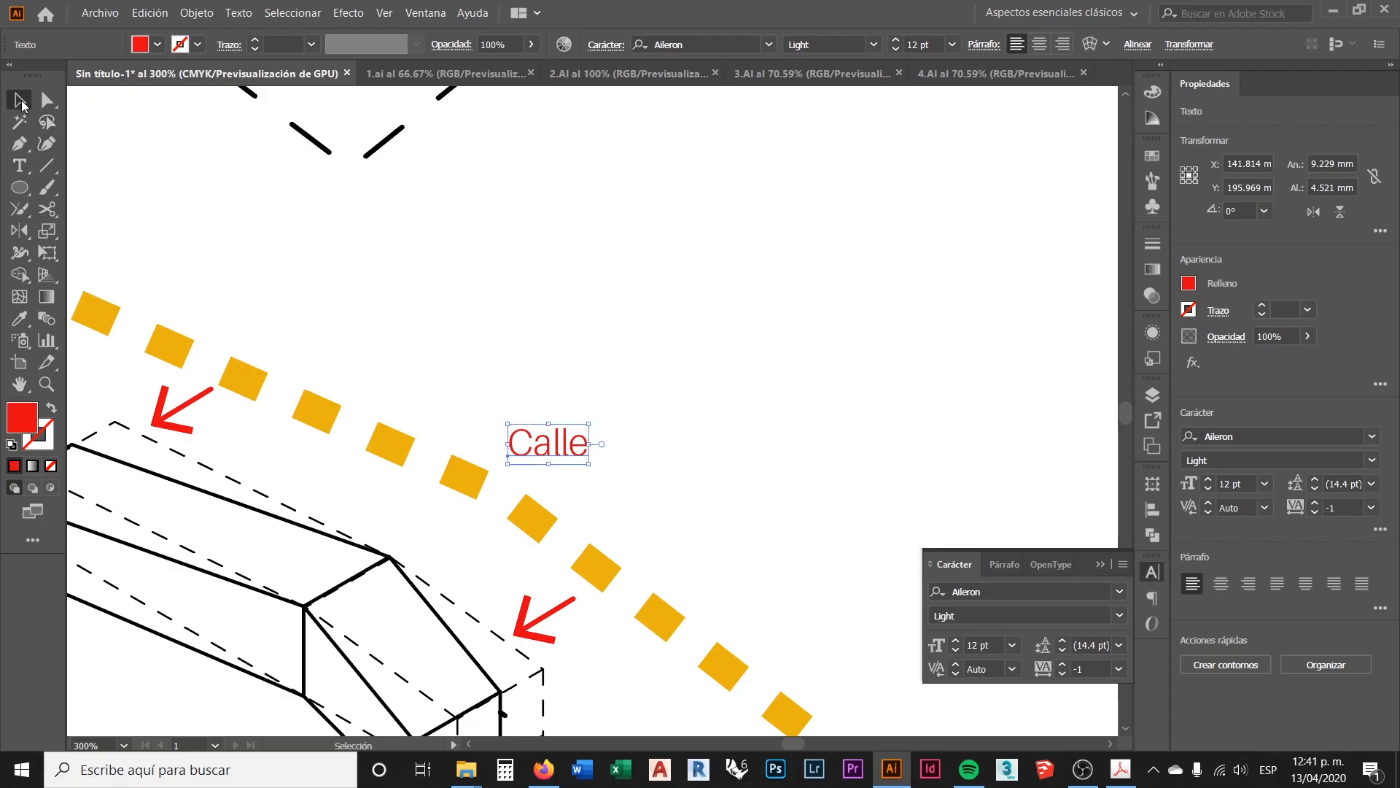
pyautogui.click(675, 401)
pyautogui.scroll(-2, 690, 432)
pyautogui.scroll(-2, 672, 431)
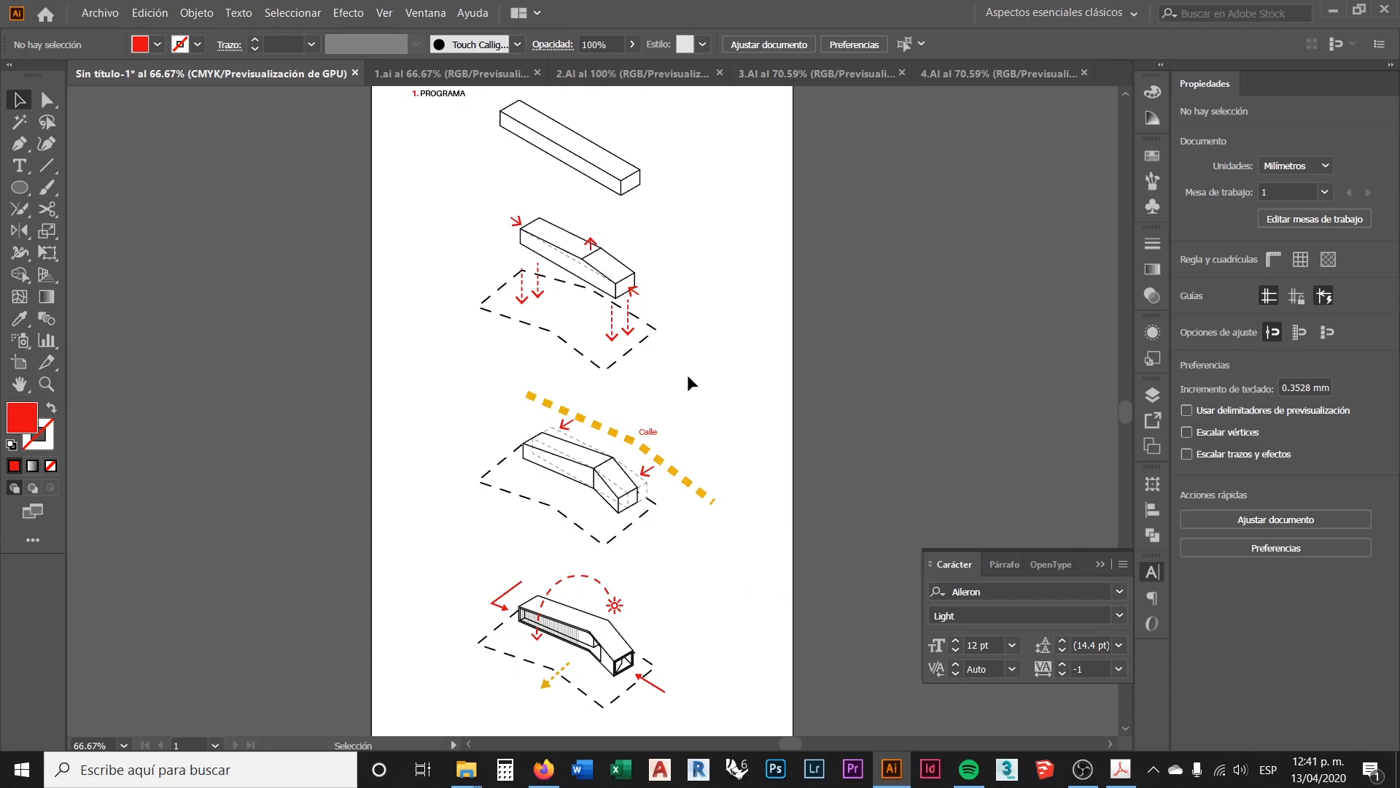
pyautogui.hotkey('alt', 'Tab')
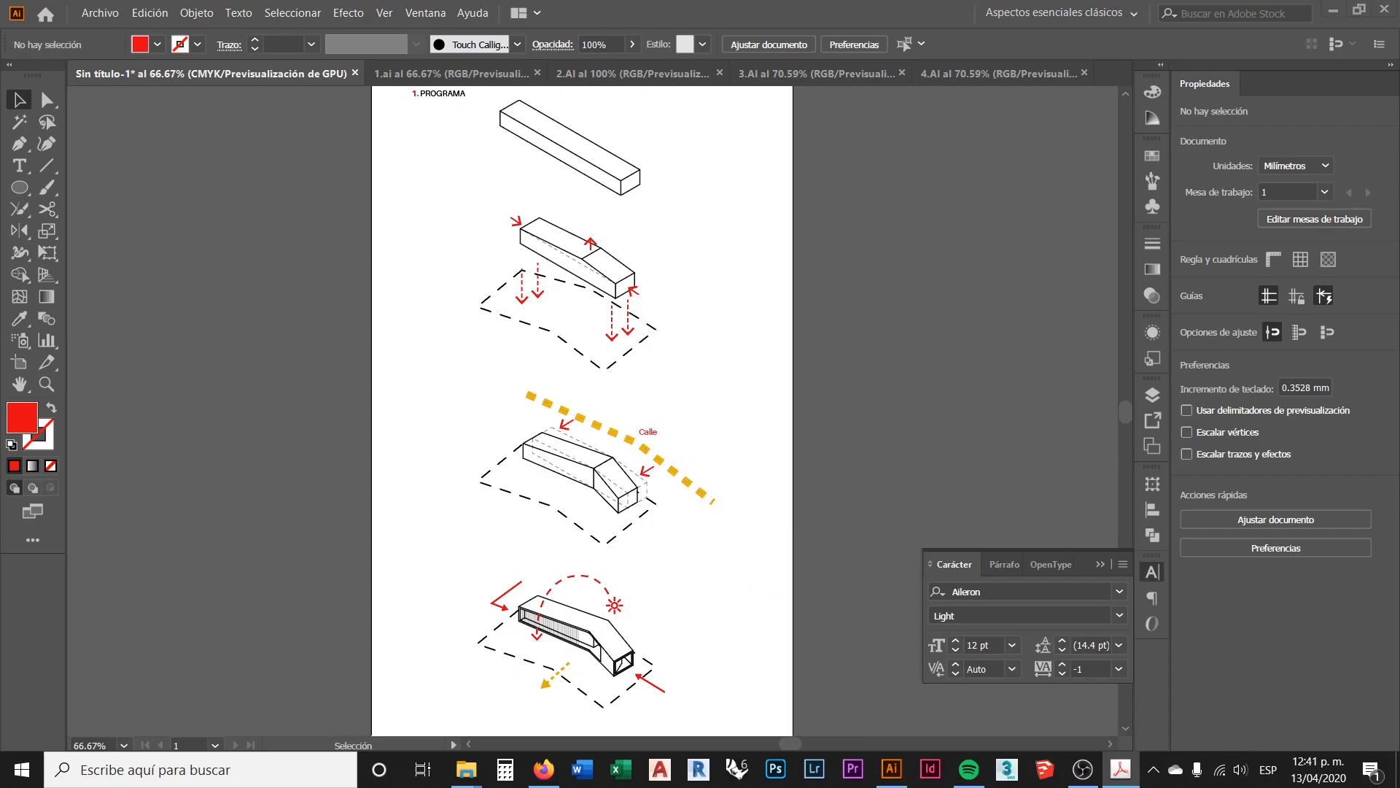
pyautogui.click(725, 470)
# Step: Place a copy of the "Calle" label beside the bent red arrow of the fourth volume diagram
pyautogui.scroll(1, 589, 619)
pyautogui.scroll(-2, 606, 610)
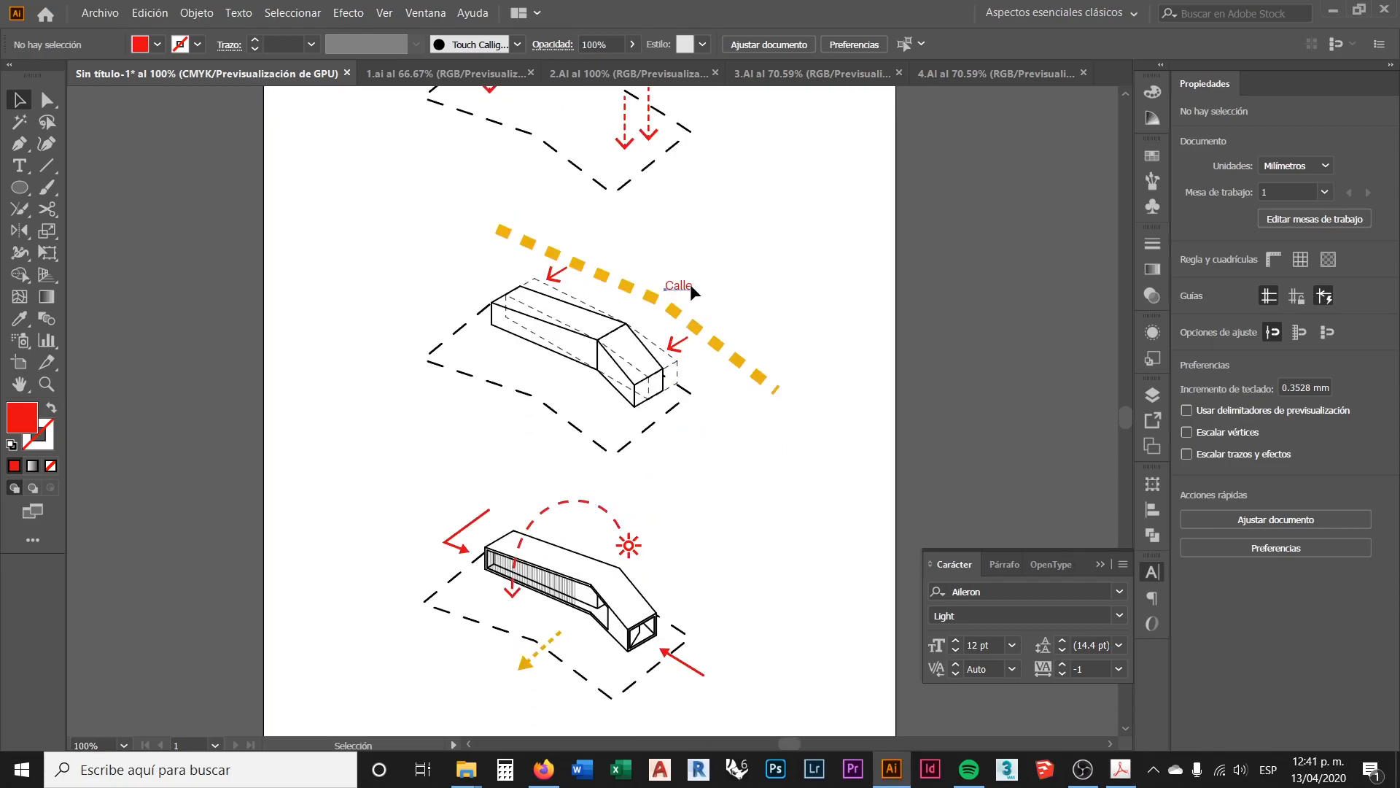
pyautogui.click(682, 289)
pyautogui.moveTo(675, 290); pyautogui.dragTo(438, 519)
pyautogui.scroll(2, 434, 534)
pyautogui.scroll(1, 439, 531)
# Step: Replace the whole text of the copied label beside the bent red arrow with "ACCESO"
pyautogui.doubleClick(468, 487)
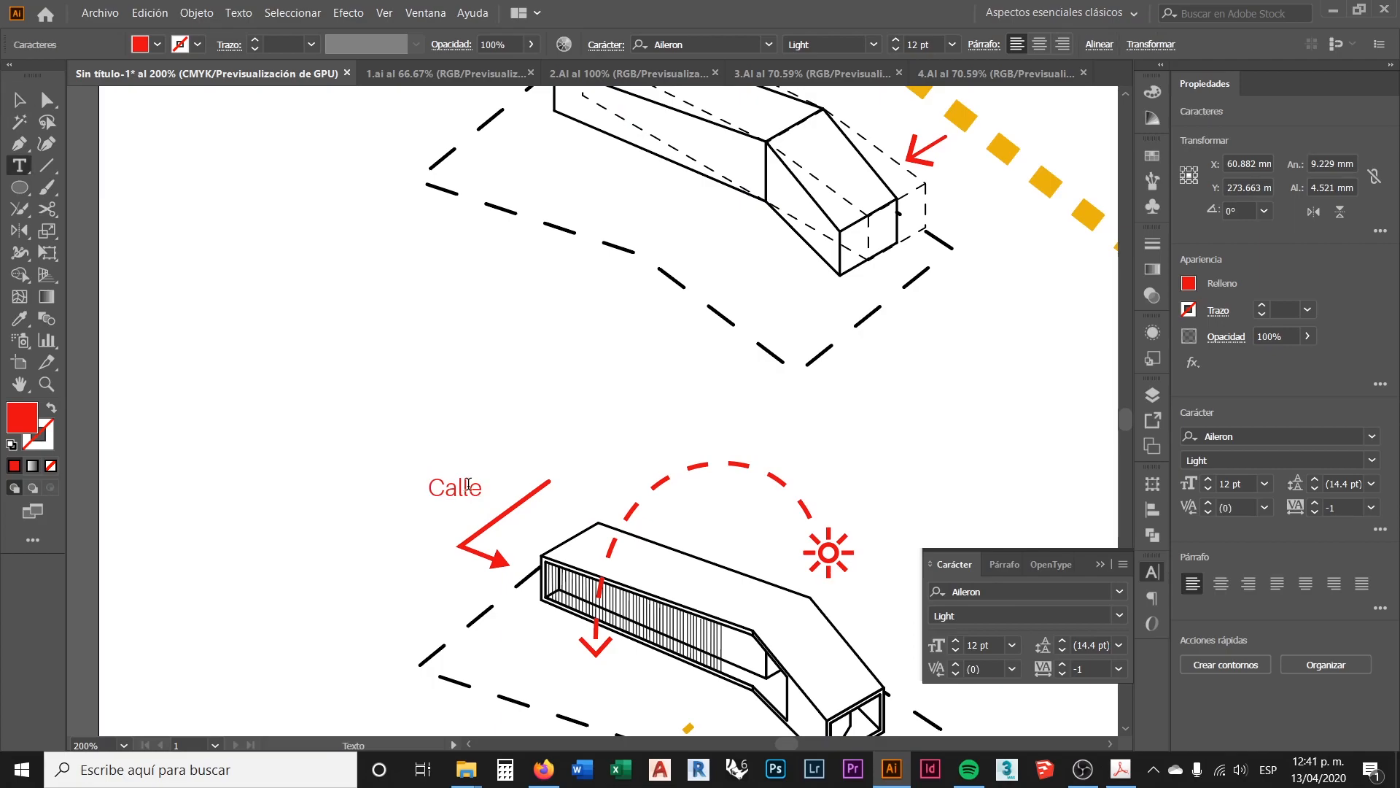
pyautogui.hotkey('ctrl', 'a')
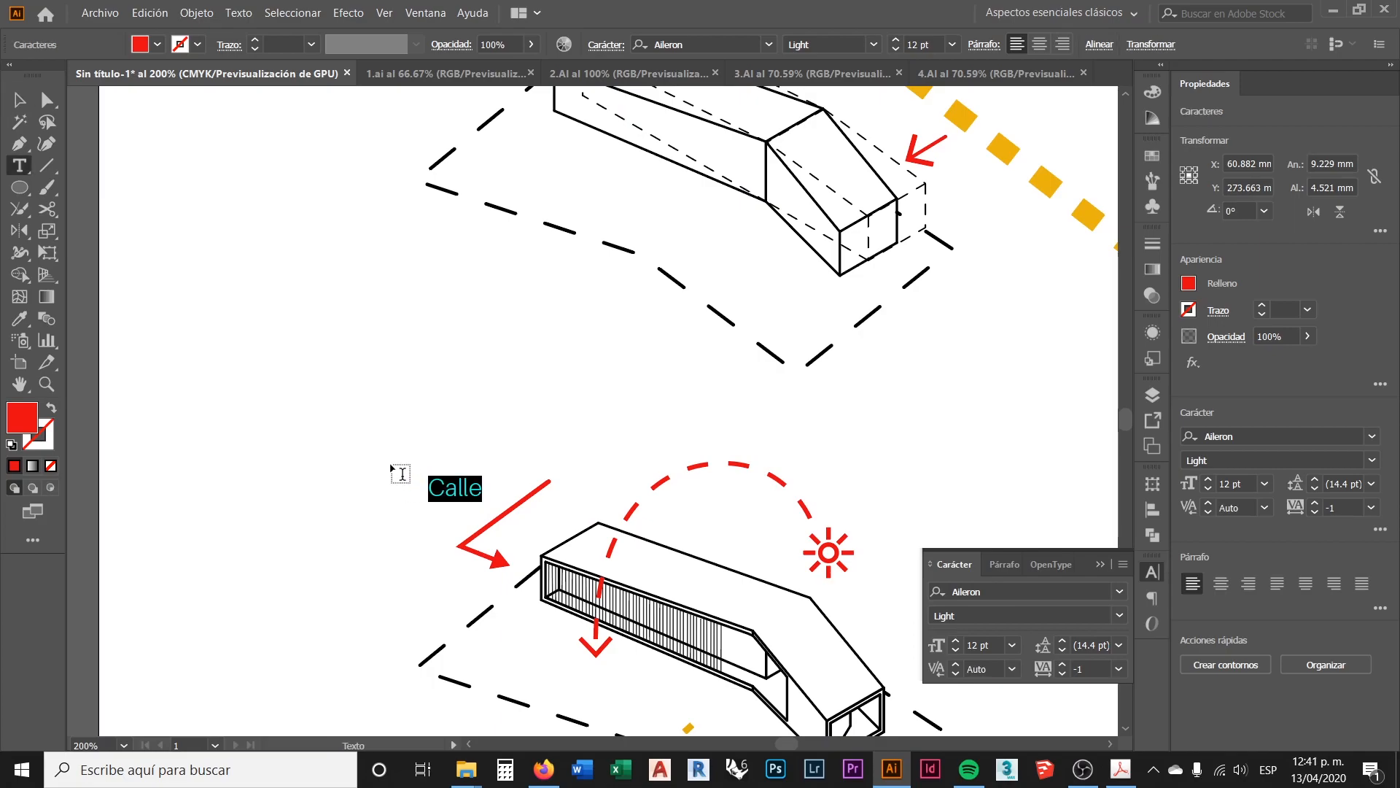
pyautogui.write('ACCESO')
# Step: Set the fill of the "ACCESO" text to black and move the label slightly up and left, clear of the bent arrow
pyautogui.moveTo(516, 481); pyautogui.dragTo(427, 486)
pyautogui.click(158, 45)
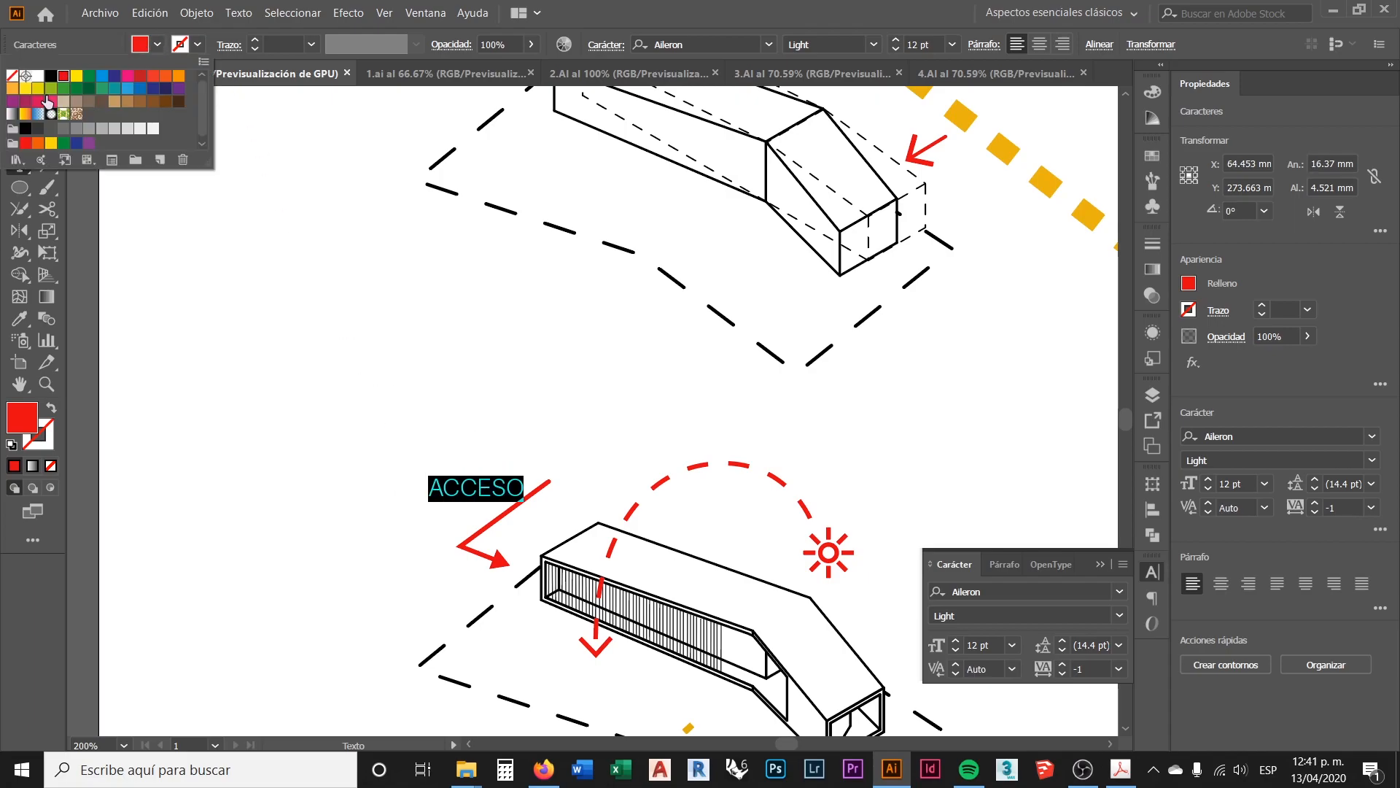
pyautogui.click(54, 76)
pyautogui.click(22, 101)
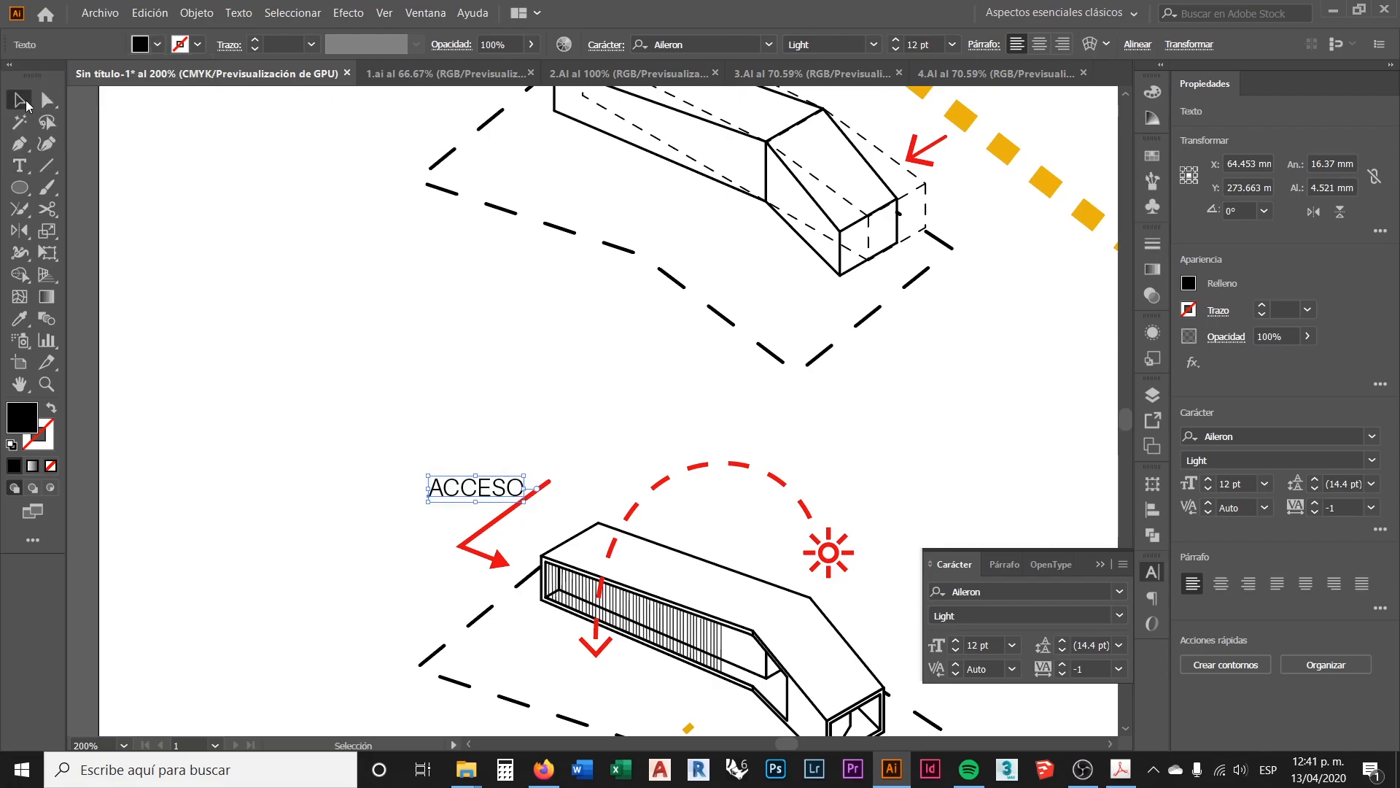
pyautogui.moveTo(491, 494)
pyautogui.mouseDown()
pyautogui.moveTo(467, 484)
pyautogui.moveTo(494, 481)
pyautogui.mouseUp()
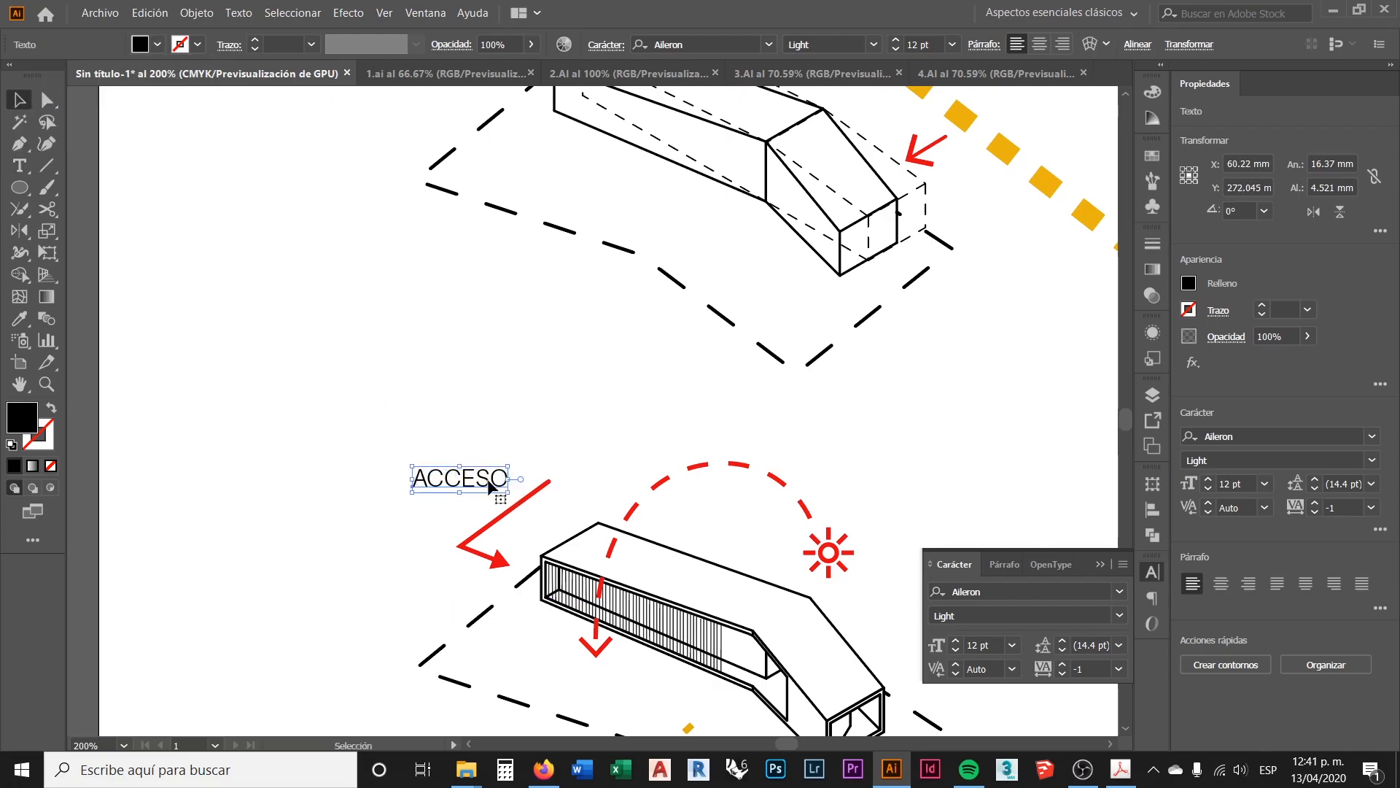
# Step: Place a copy of the "ACCESO" label beside the straight red arrow at the right end of the fourth volume
pyautogui.scroll(-1, 364, 332)
pyautogui.scroll(-2, 526, 420)
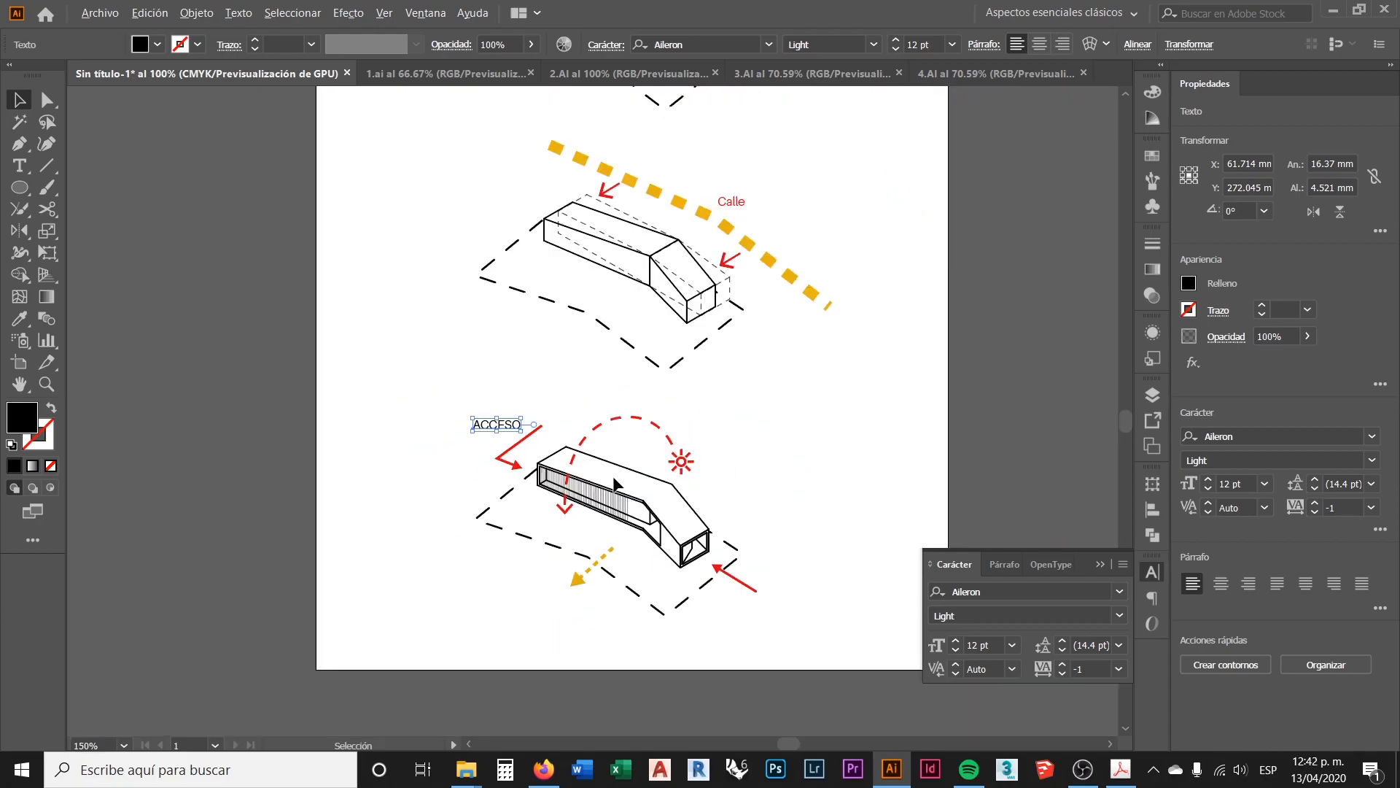
pyautogui.scroll(2, 750, 579)
pyautogui.moveTo(268, 270); pyautogui.dragTo(828, 551)
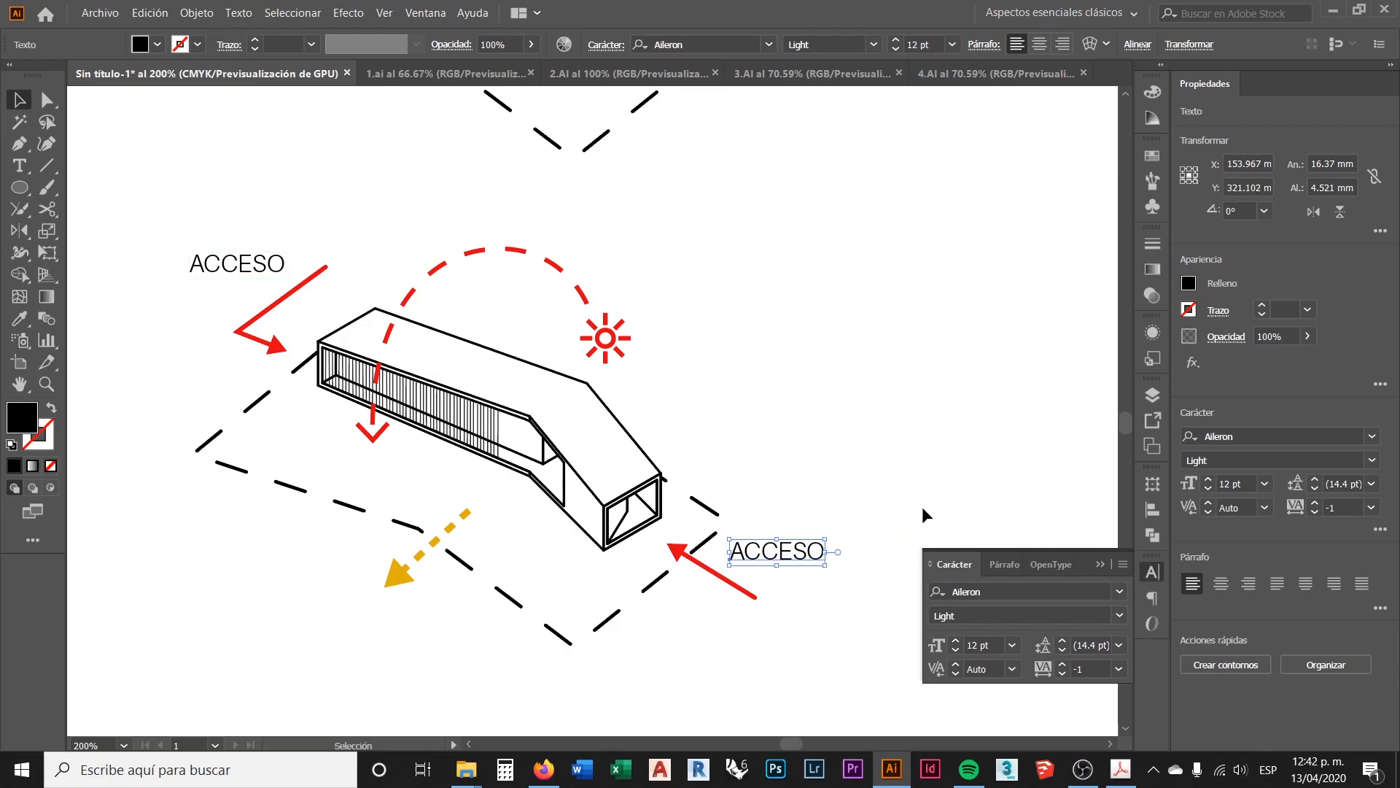
# Step: Place another copy of the "ACCESO" label just below the head of the yellow dashed arrow
pyautogui.scroll(-2, 921, 512)
pyautogui.moveTo(776, 490); pyautogui.dragTo(423, 558)
pyautogui.scroll(2, 327, 560)
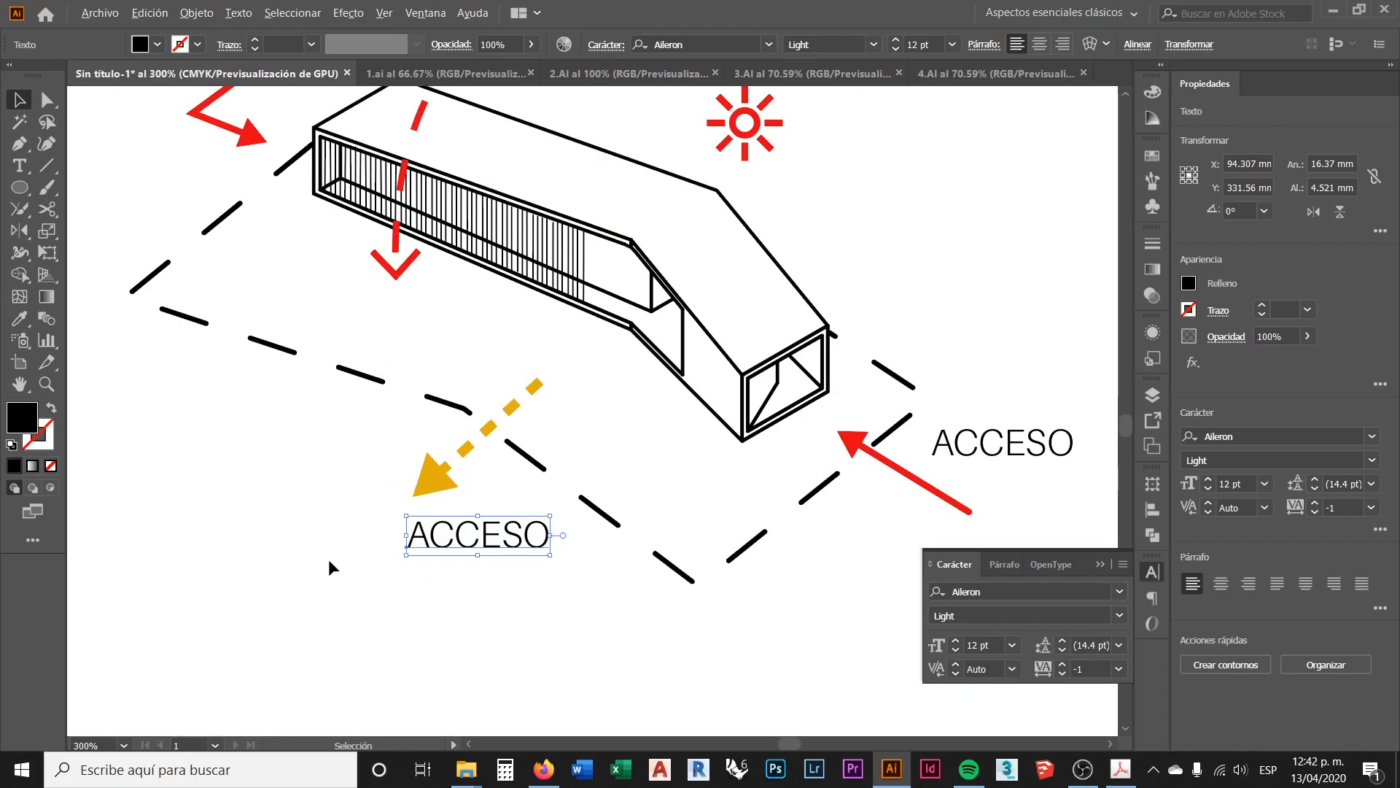
# Step: Replace the whole text of the copy under the yellow dashed arrow with "VISTAS"
pyautogui.doubleClick(490, 526)
pyautogui.moveTo(621, 529); pyautogui.dragTo(391, 535)
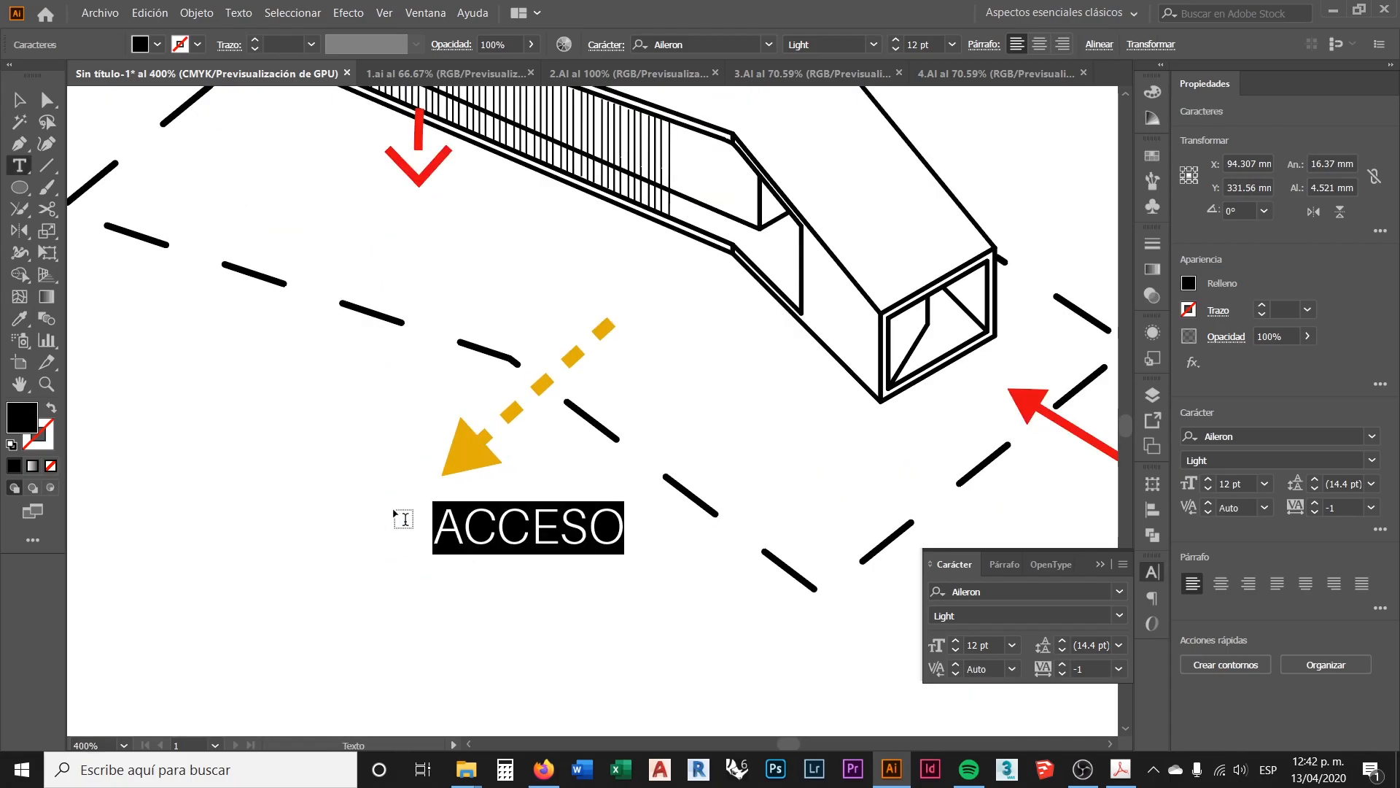
pyautogui.write('VISTAS')
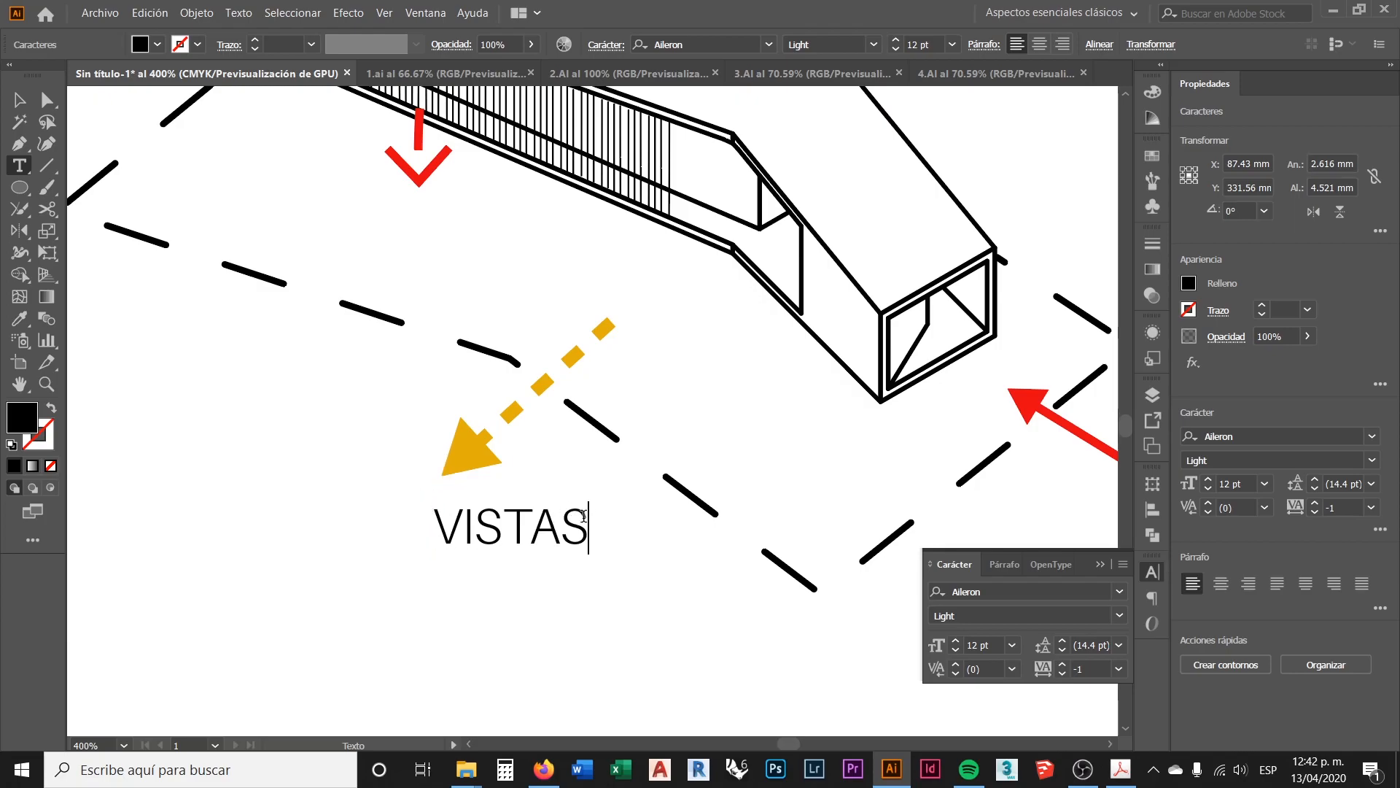
# Step: Set the font size of the whole "VISTAS" text to 10 pt
pyautogui.moveTo(583, 516); pyautogui.dragTo(388, 511)
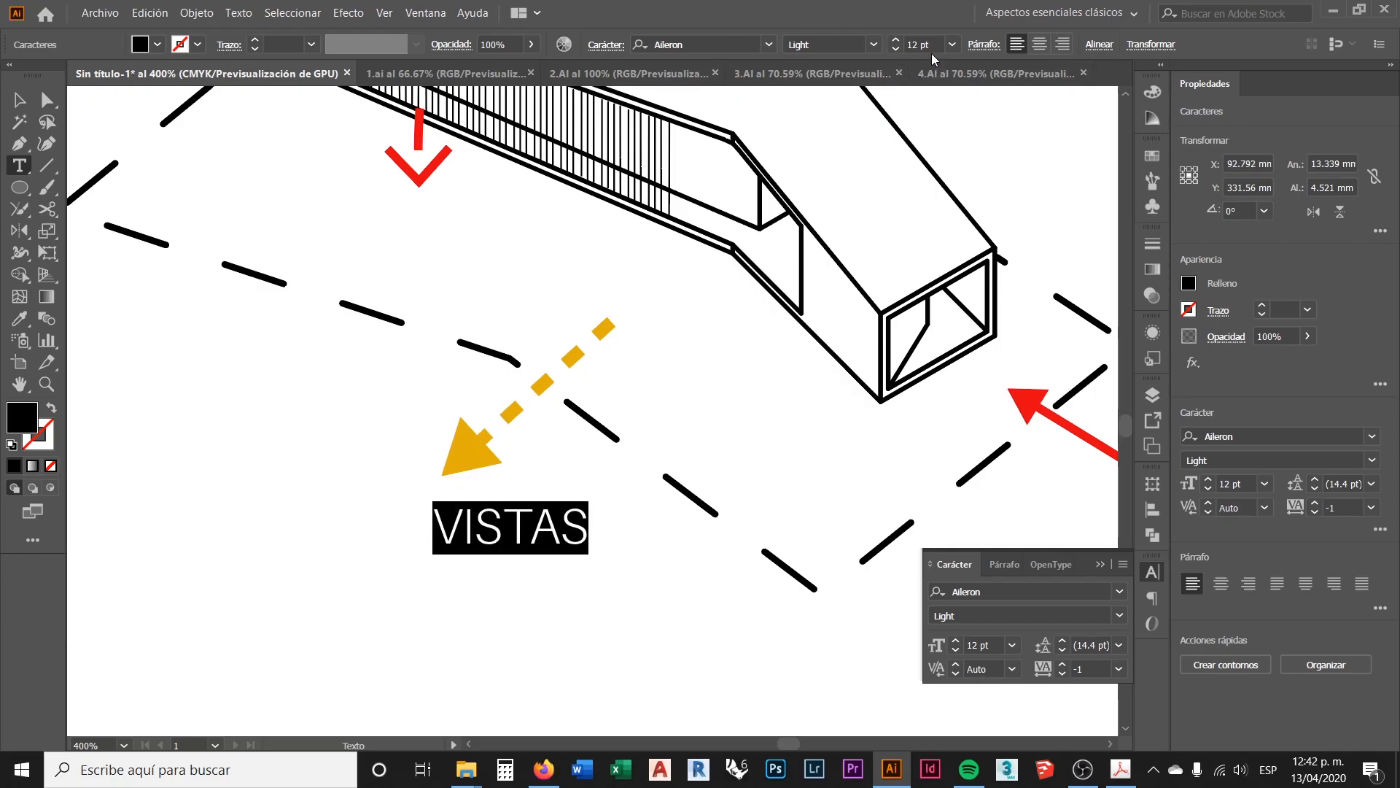
pyautogui.scroll(2, 625, 484)
pyautogui.keyDown('alt'); pyautogui.scroll(-2, 481, 426); pyautogui.keyUp('alt')
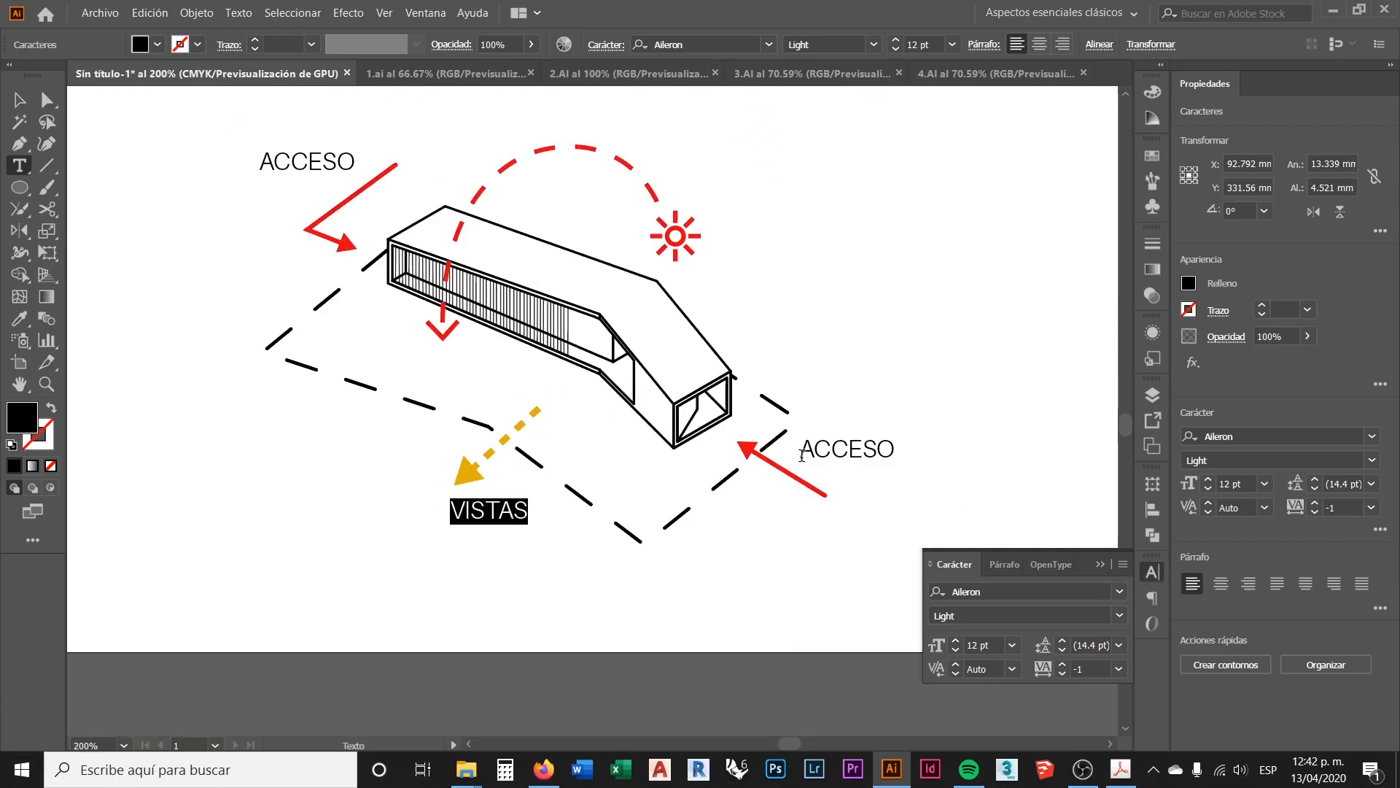
pyautogui.keyDown('alt'); pyautogui.scroll(1, 541, 358); pyautogui.keyUp('alt')
pyautogui.click(917, 44)
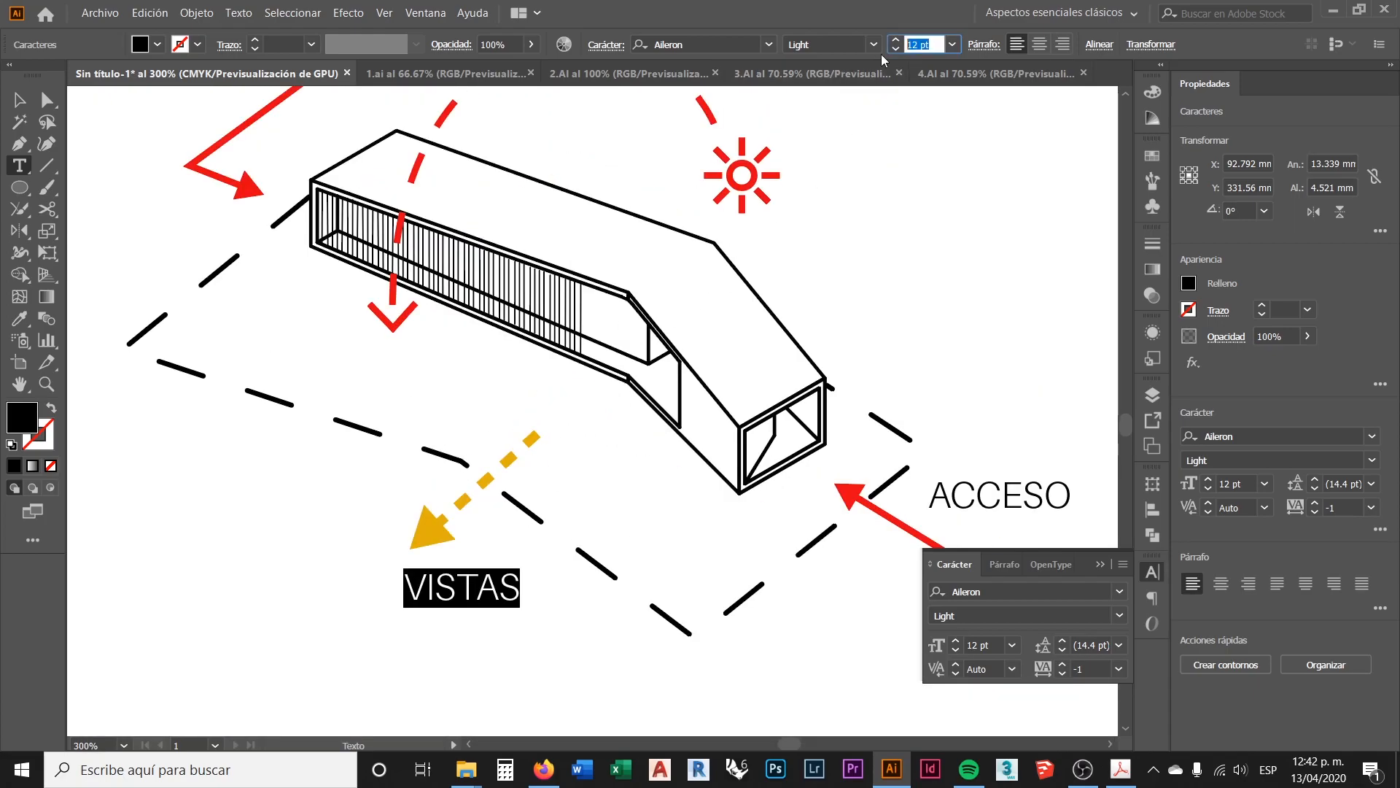
pyautogui.write('10')
pyautogui.press('Return')
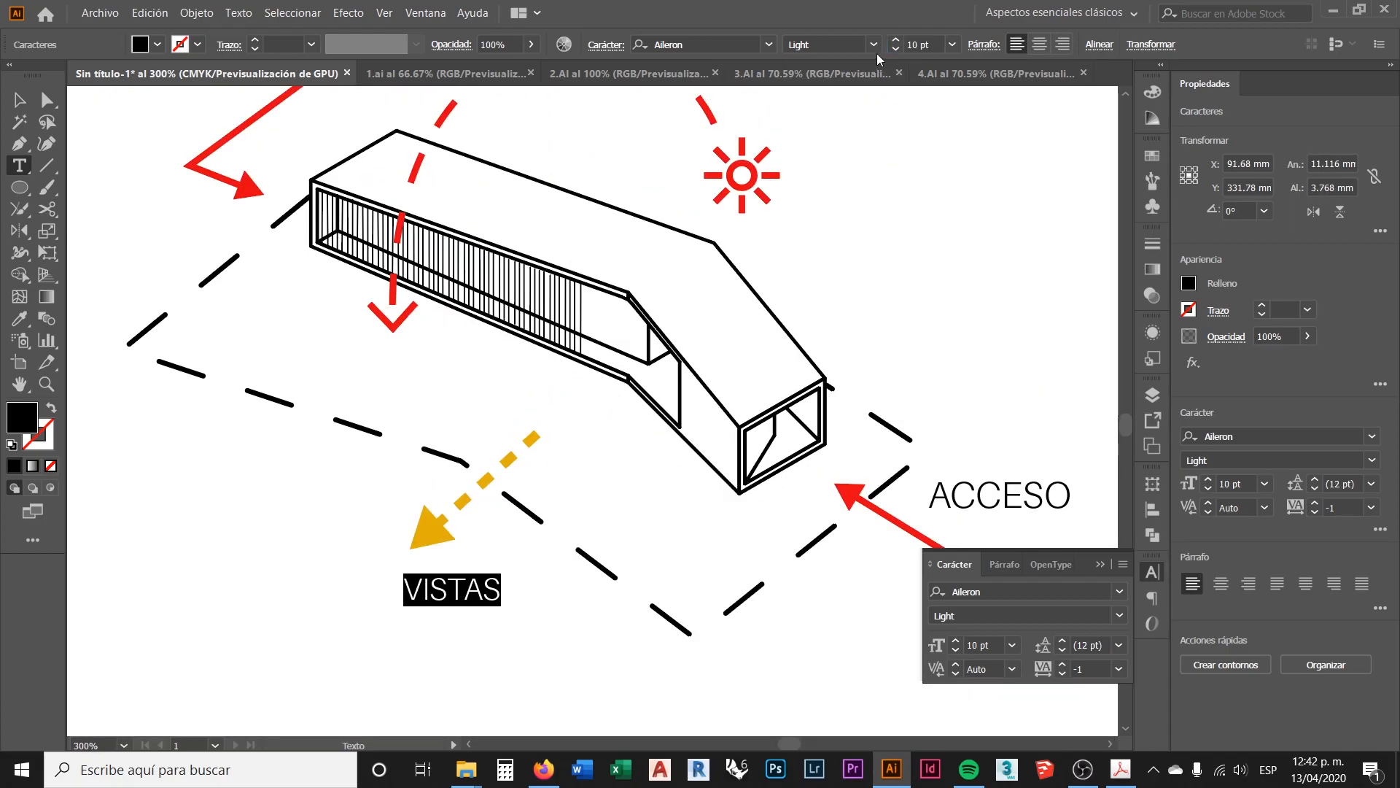
# Step: Move the "VISTAS" label slightly right and up, closer to the yellow arrow, and deselect it
pyautogui.click(19, 100)
pyautogui.moveTo(485, 589); pyautogui.dragTo(524, 568)
pyautogui.click(645, 655)
pyautogui.keyDown('alt'); pyautogui.scroll(-2, 645, 649); pyautogui.keyUp('alt')
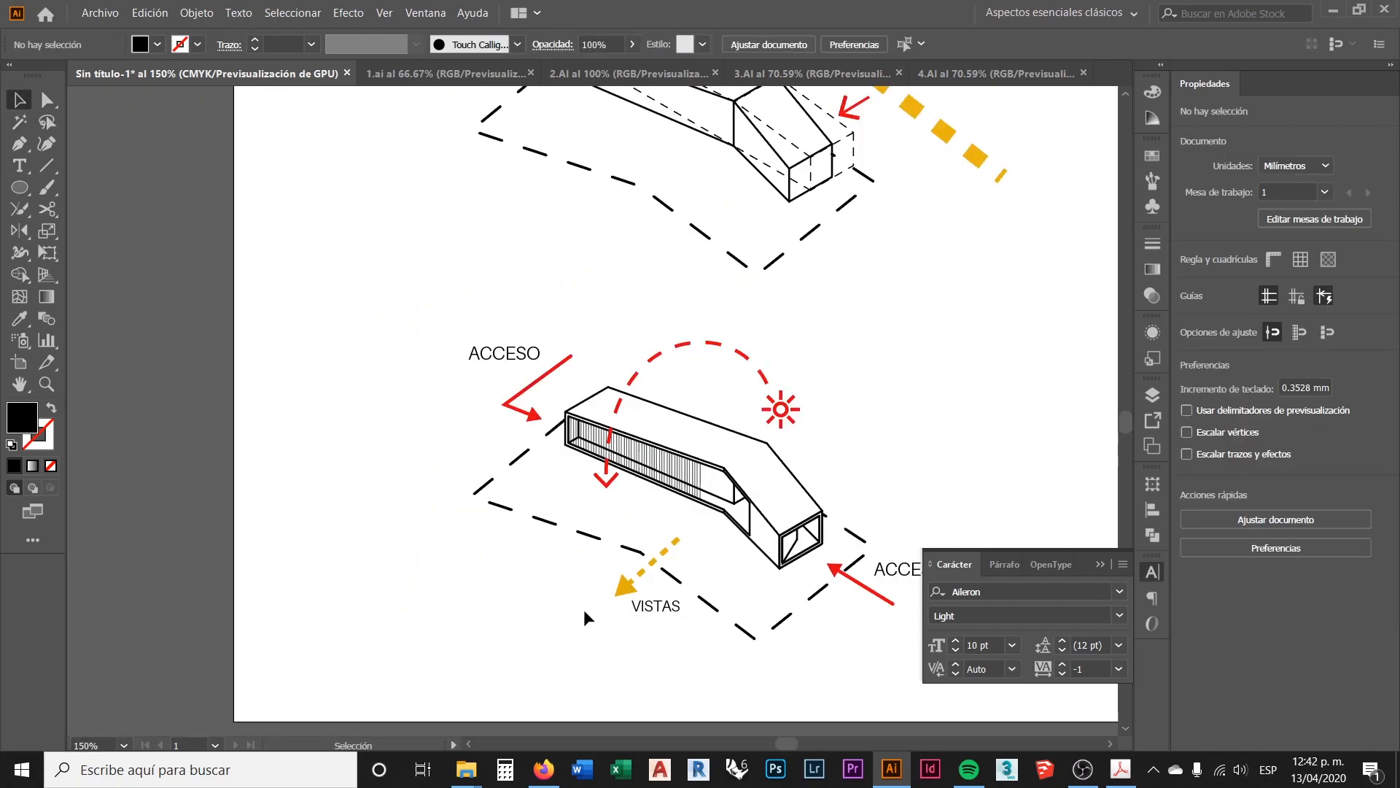
# Step: Place a copy of the "VISTAS" label below the left part of the dashed site outline and change its text to "PATIO EXTERIOR"
pyautogui.keyDown('alt'); pyautogui.scroll(2, 646, 607); pyautogui.keyUp('alt')
pyautogui.click(672, 609)
pyautogui.moveTo(673, 612); pyautogui.dragTo(232, 470)
pyautogui.press('t')
pyautogui.write('PATIO EXTERIOR')
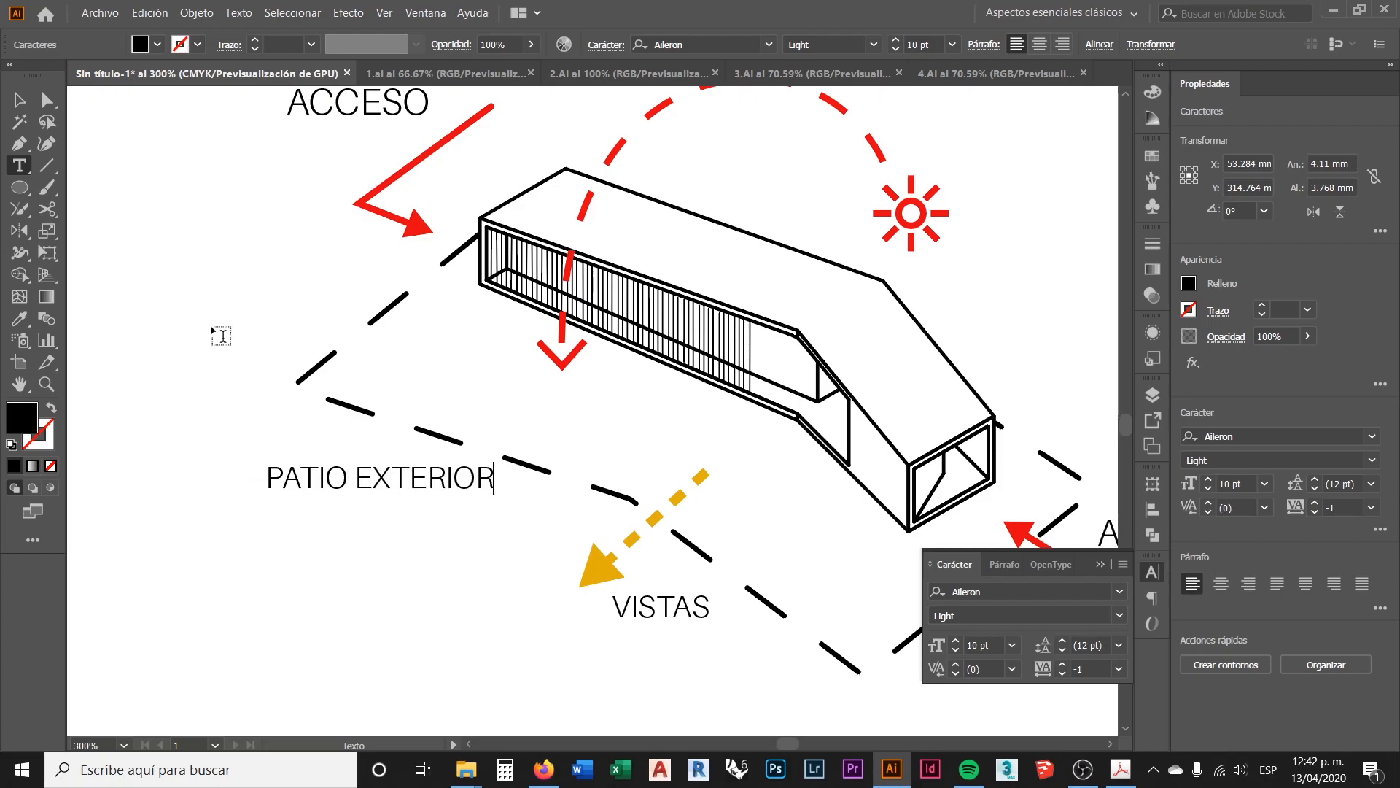
pyautogui.press('Escape')
# Step: Move the "PATIO EXTERIOR" label slightly down below the dashed site outline and deselect it
pyautogui.moveTo(337, 482); pyautogui.dragTo(334, 493)
pyautogui.click(440, 567)
pyautogui.scroll(-3, 478, 552)
pyautogui.scroll(-1, 662, 424)
pyautogui.scroll(5, 660, 467)
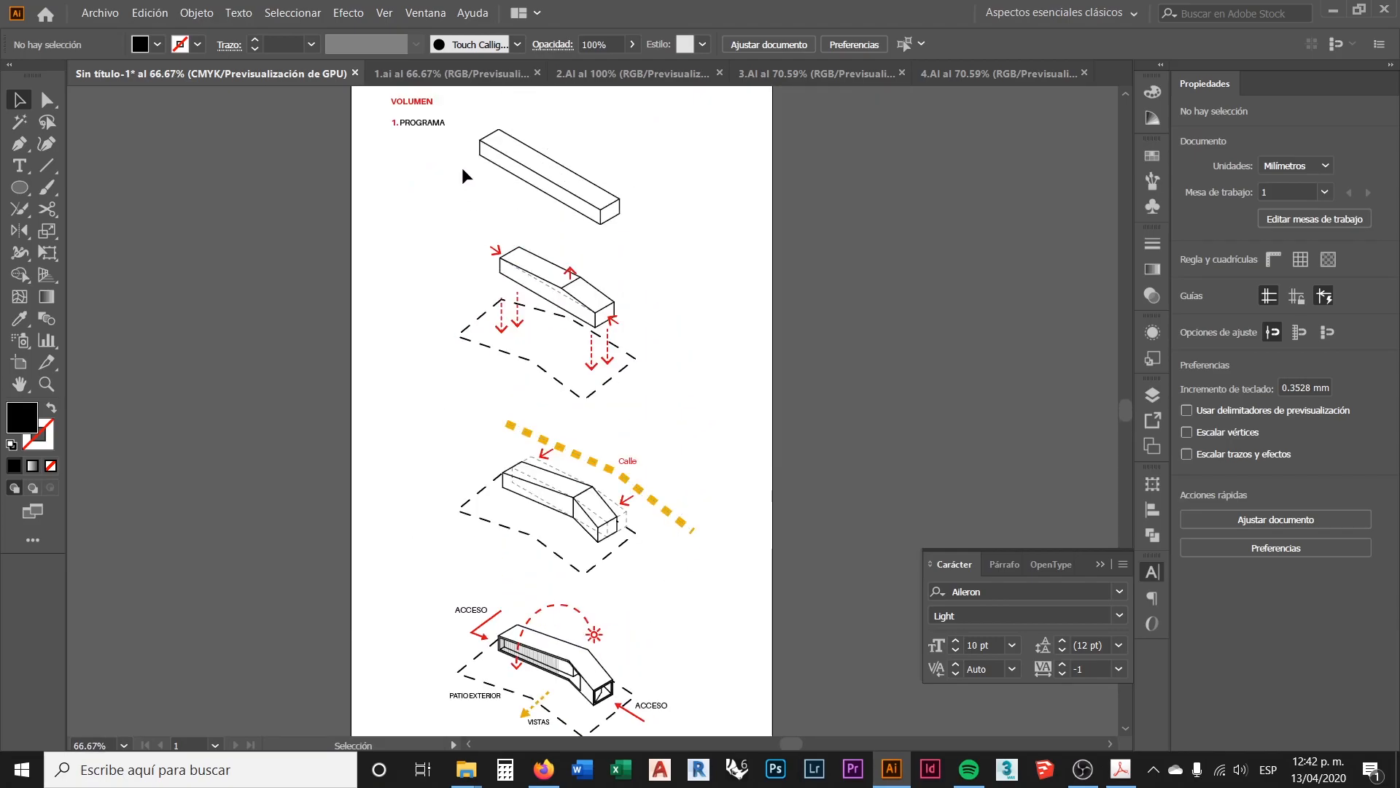
pyautogui.click(429, 129)
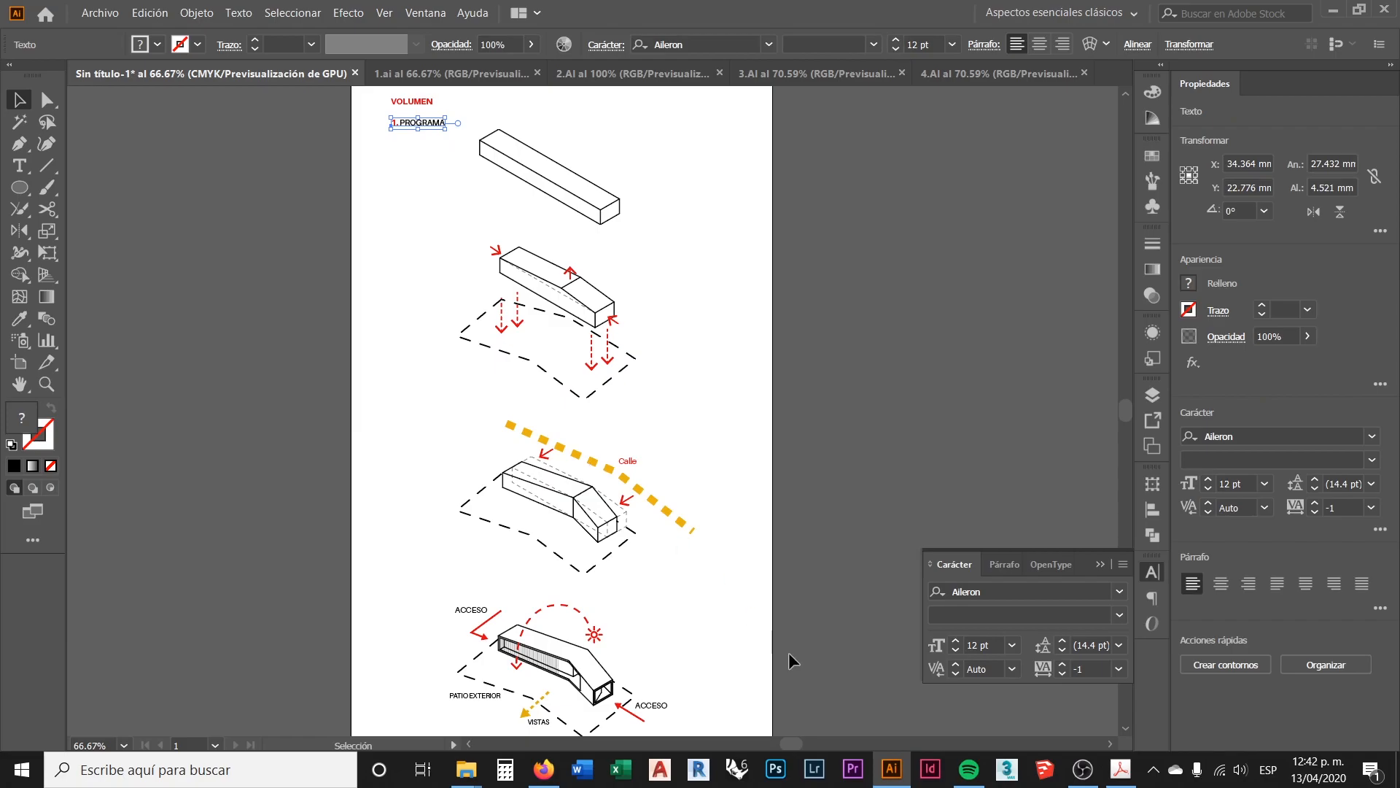
pyautogui.click(1083, 768)
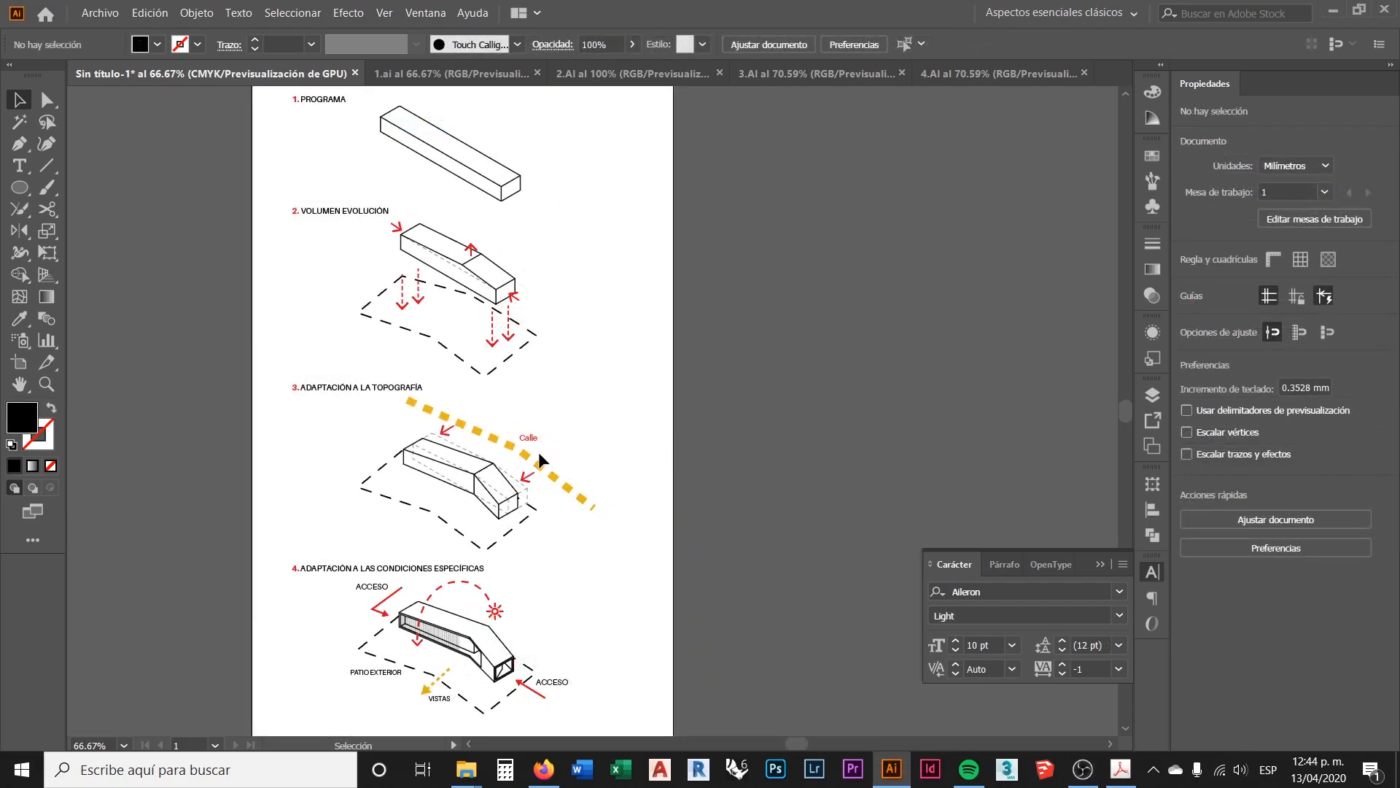
# Step: Move the whole fourth diagram with its arrows and labels about 4 mm down, away from its heading, and deselect it
pyautogui.scroll(-1, 503, 438)
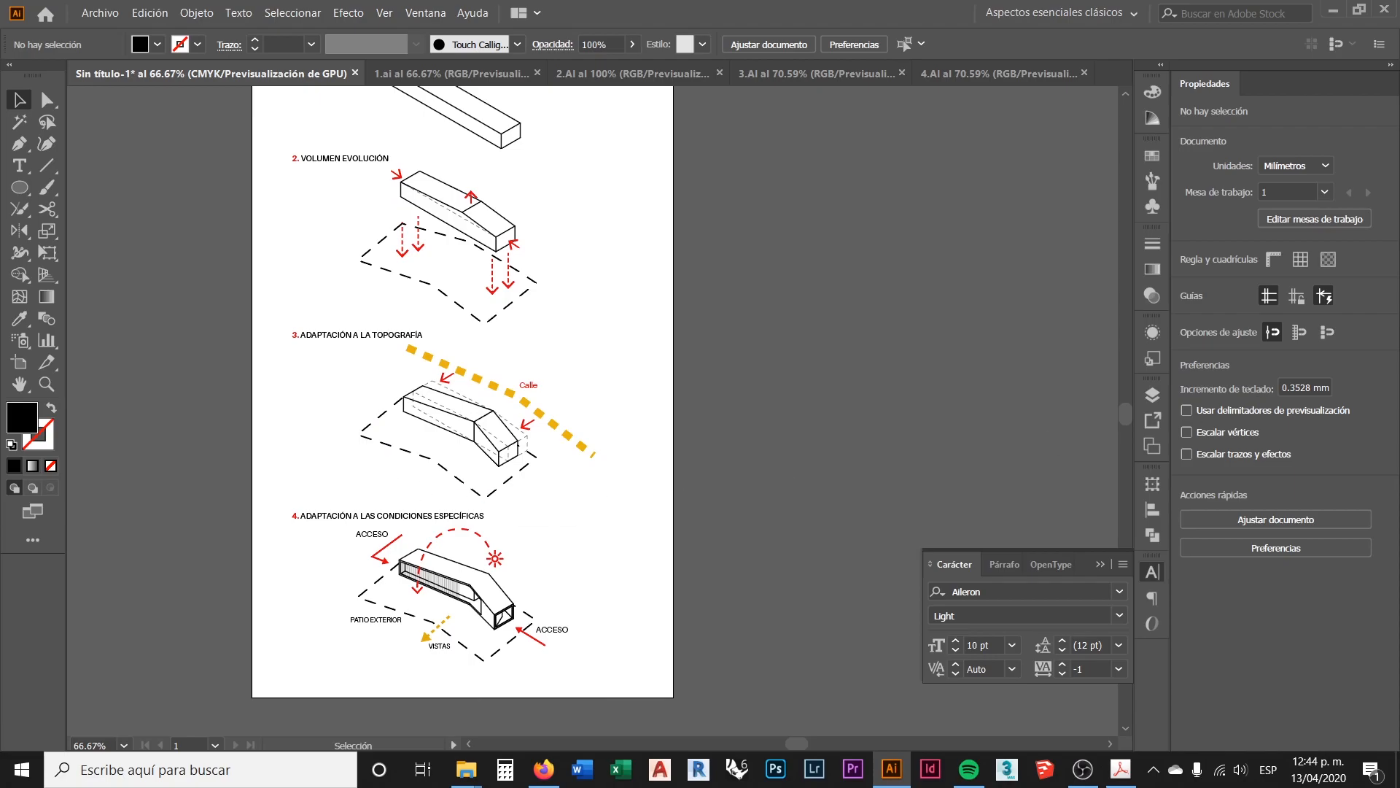
pyautogui.scroll(1, 398, 570)
pyautogui.moveTo(665, 703); pyautogui.dragTo(304, 496)
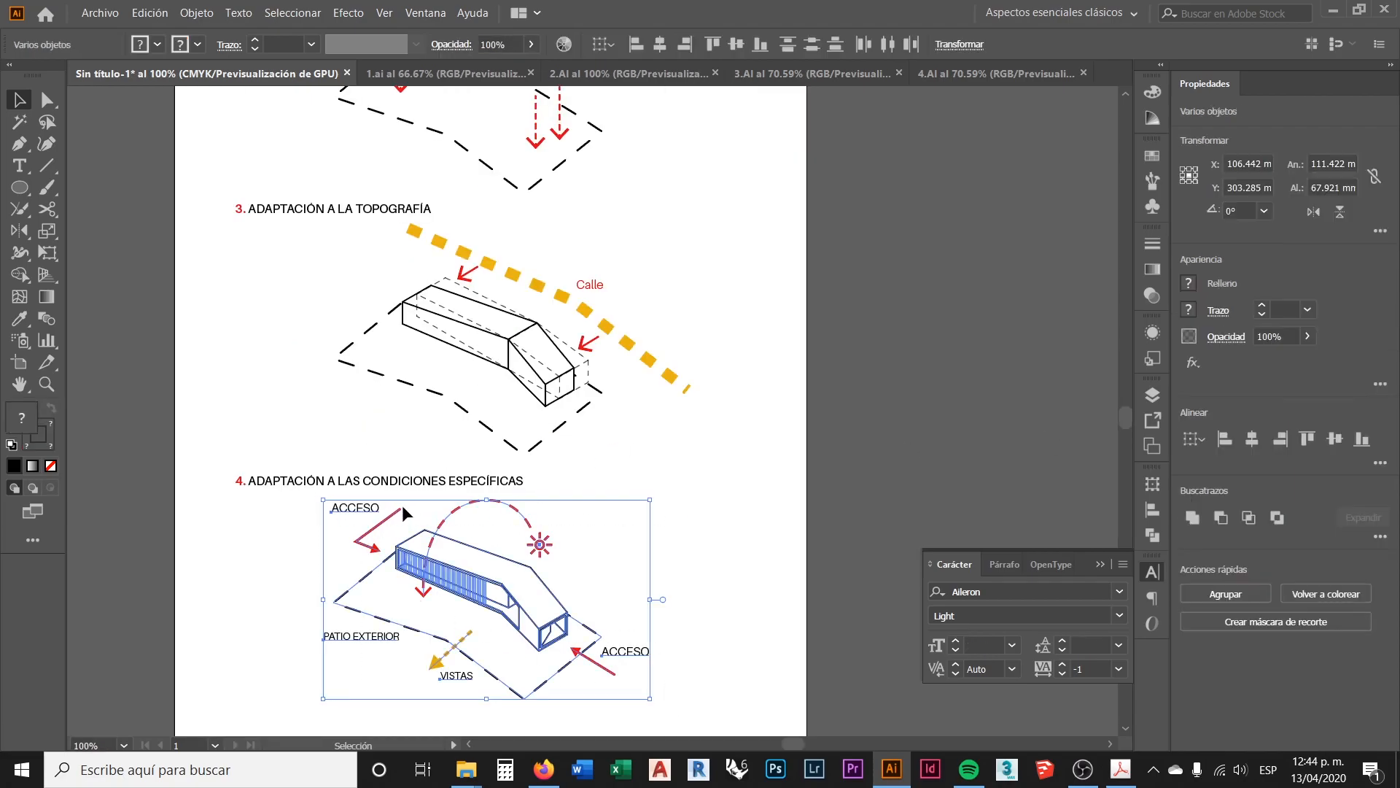
pyautogui.scroll(-1, 628, 522)
pyautogui.press('Down')
pyautogui.press('Down')
pyautogui.press('Down')
pyautogui.press('Down')
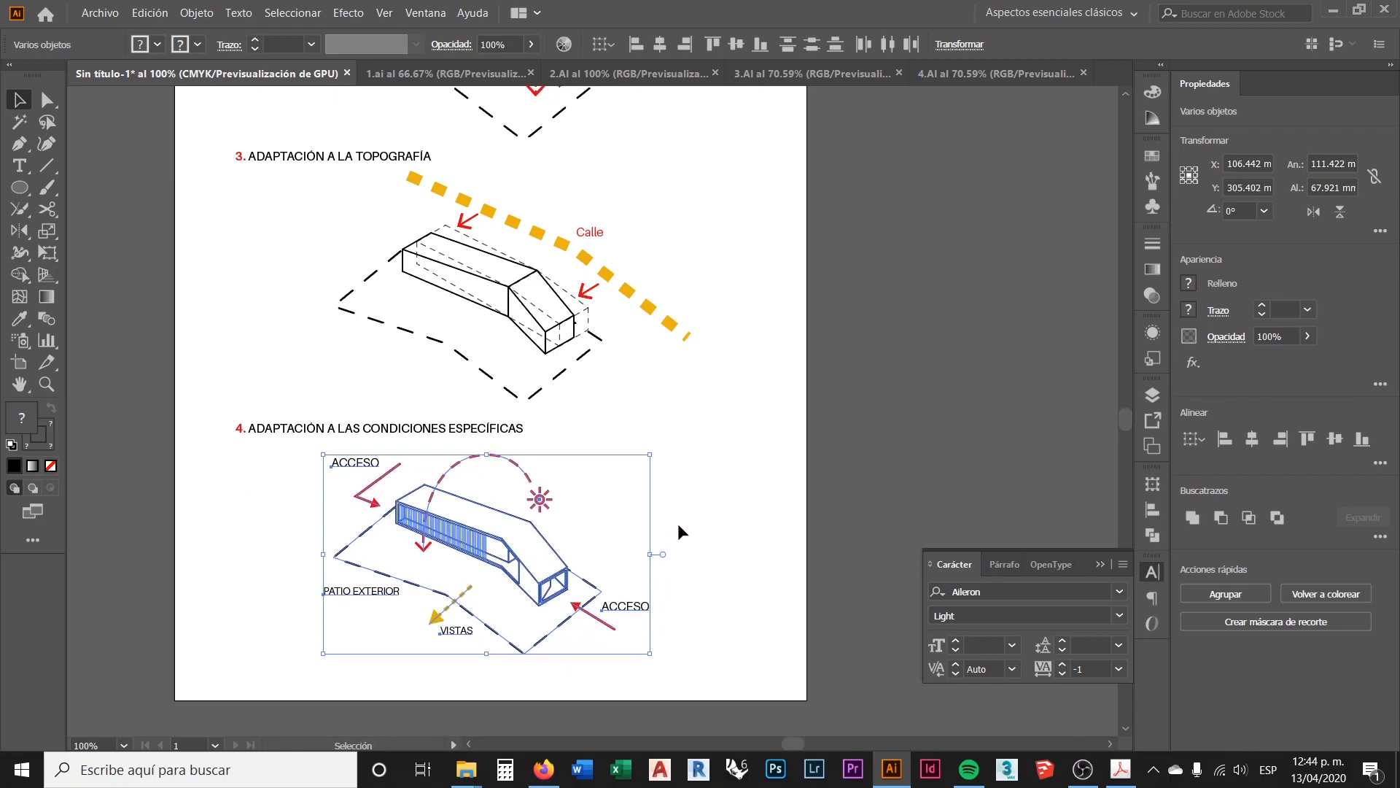
pyautogui.press('Down')
pyautogui.press('Down')
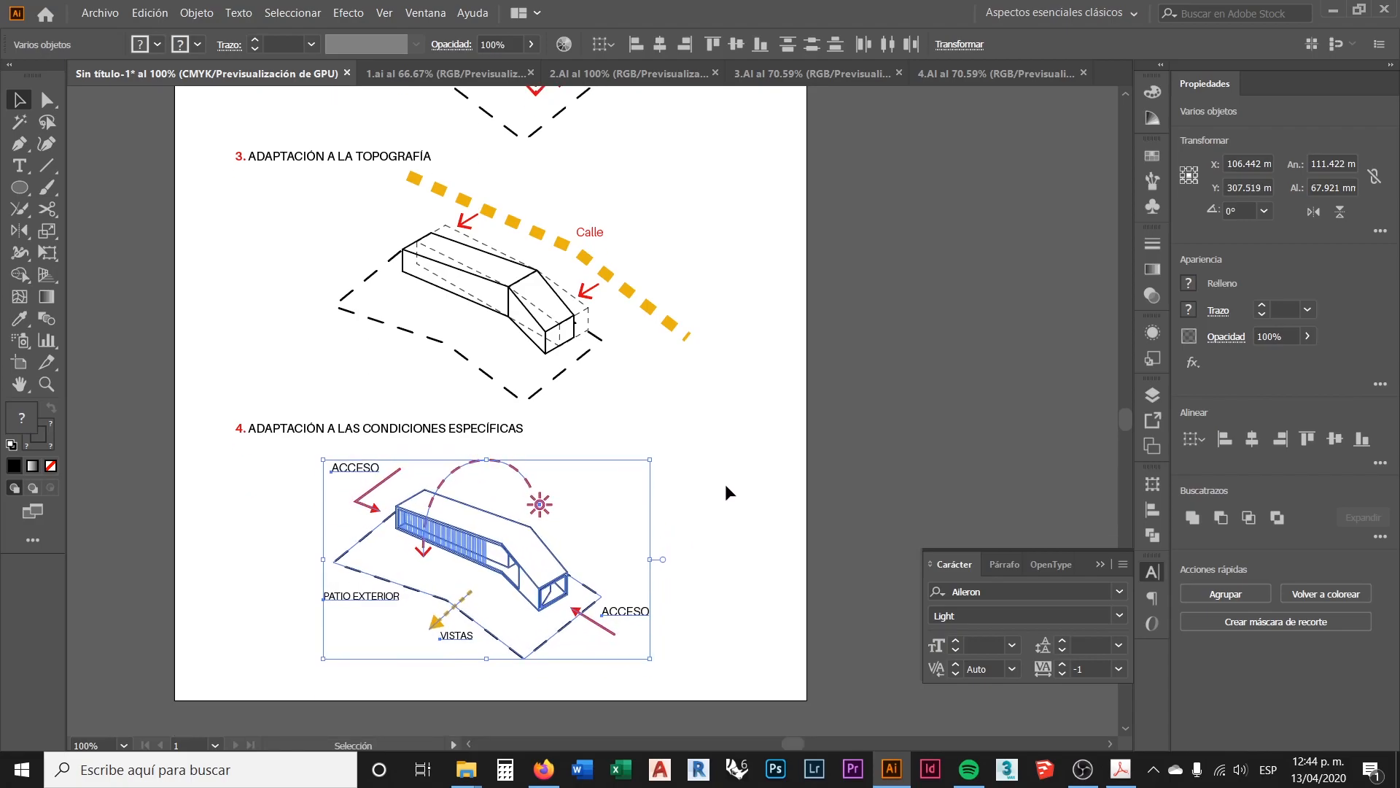
pyautogui.click(724, 484)
# Step: Move the heading "4. ADAPTACIÓN A LAS CONDICIONES ESPECÍFICAS" slightly down toward its diagram and deselect it
pyautogui.click(457, 432)
pyautogui.press('Down')
pyautogui.press('Down')
pyautogui.press('Down')
pyautogui.press('Down')
pyautogui.click(684, 512)
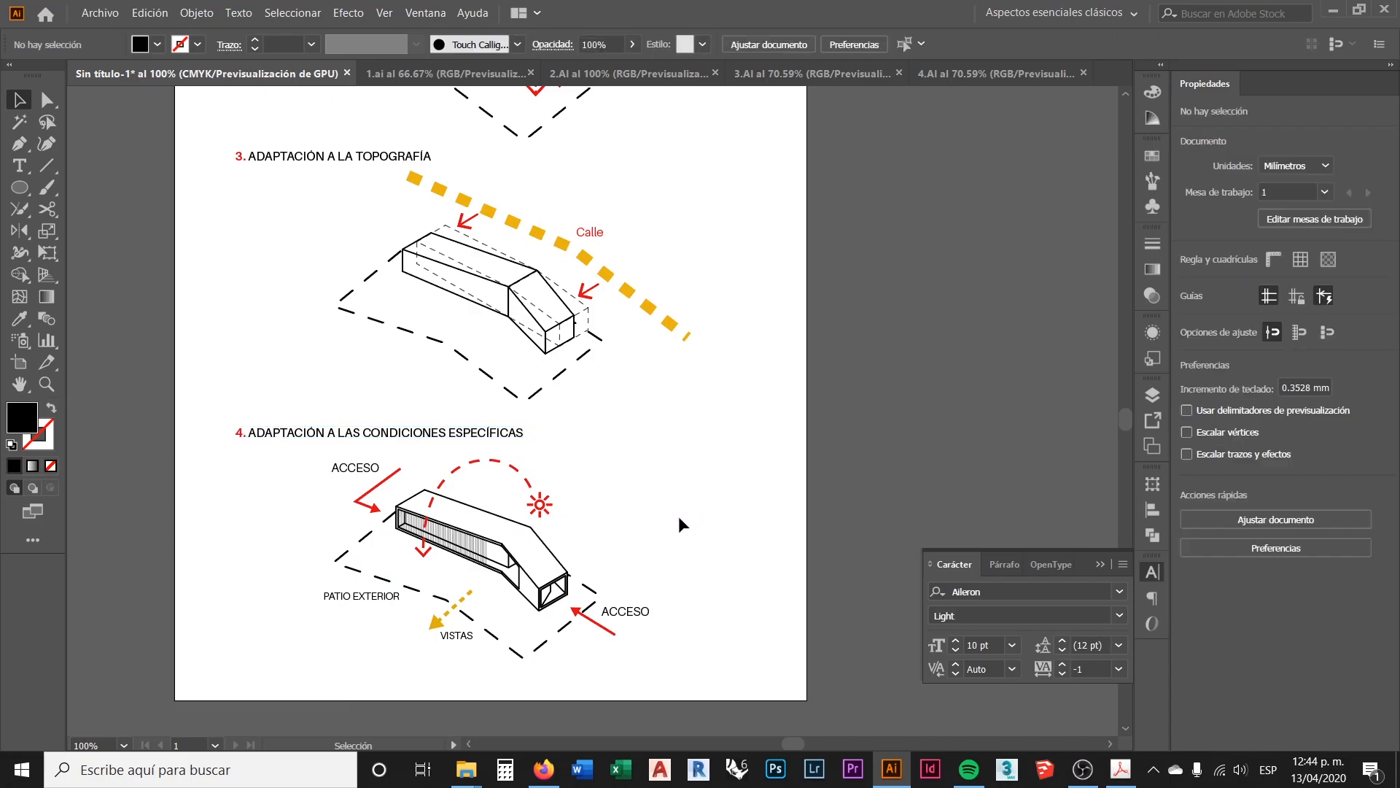
# Step: Review the complete sheet, checking the spacing of the four numbered diagrams, their headings and their labels
pyautogui.keyDown('alt'); pyautogui.scroll(-1, 365, 396); pyautogui.keyUp('alt')
pyautogui.scroll(2, 396, 384)
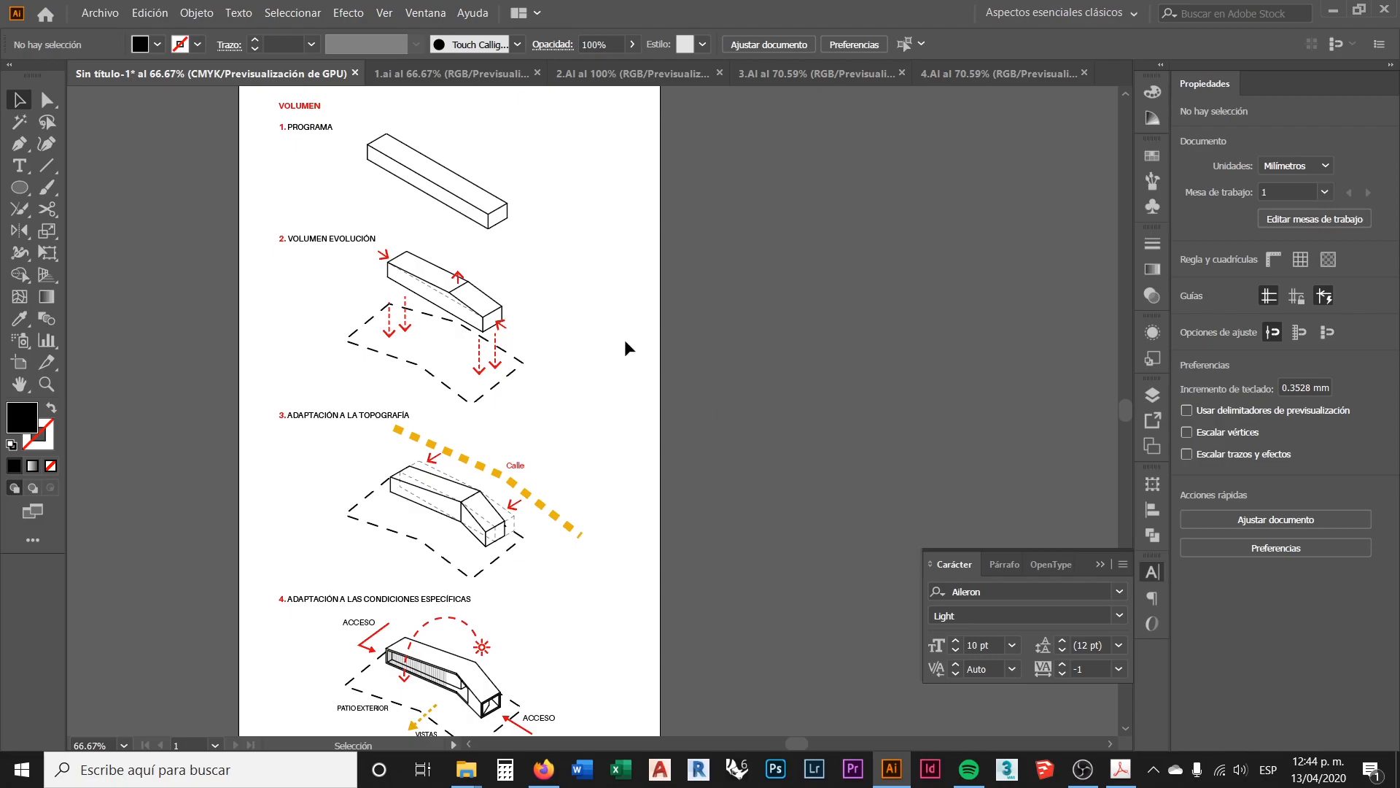
pyautogui.scroll(-2, 466, 379)
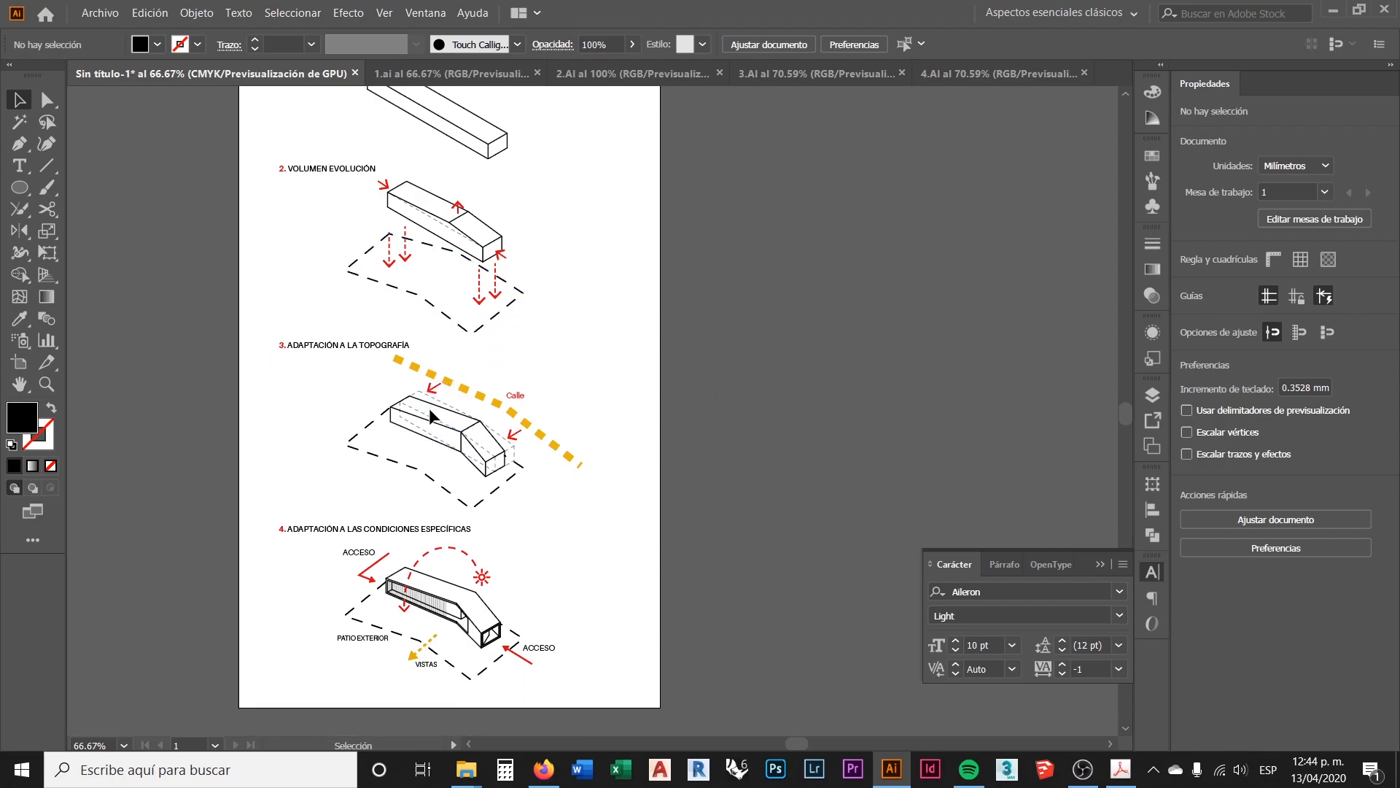
pyautogui.scroll(-2, 423, 421)
pyautogui.scroll(1, 402, 518)
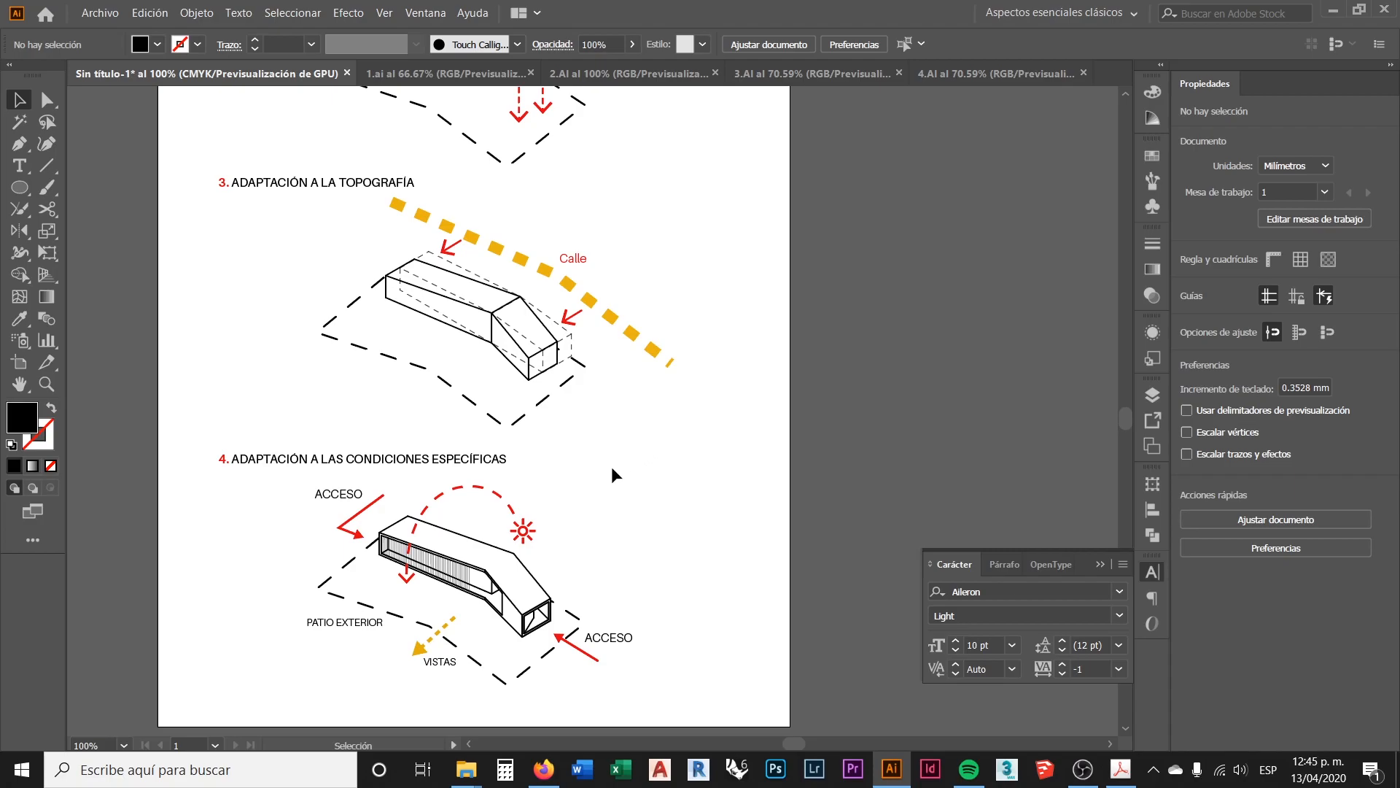
pyautogui.scroll(2, 612, 470)
pyautogui.scroll(1, 709, 503)
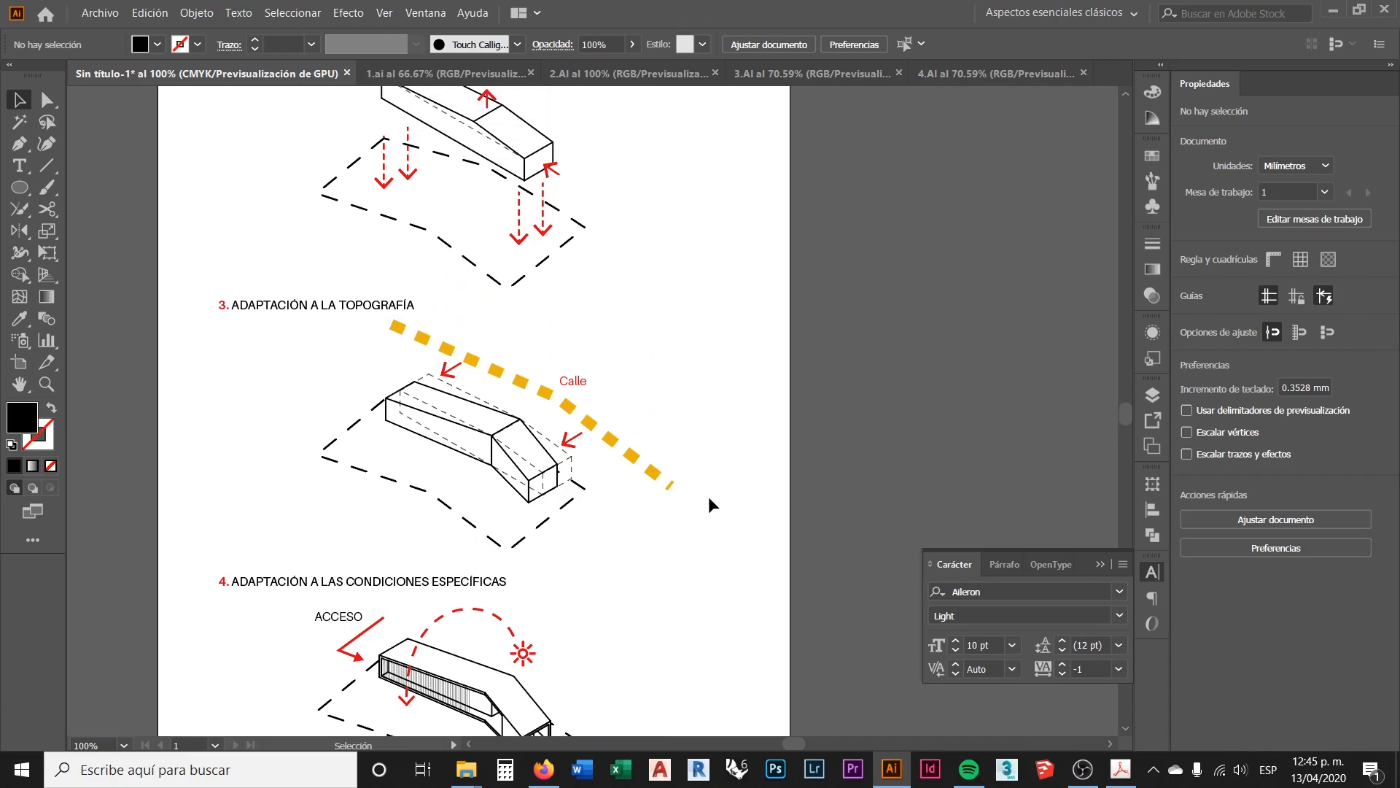
pyautogui.scroll(-2, 615, 517)
pyautogui.scroll(1, 624, 528)
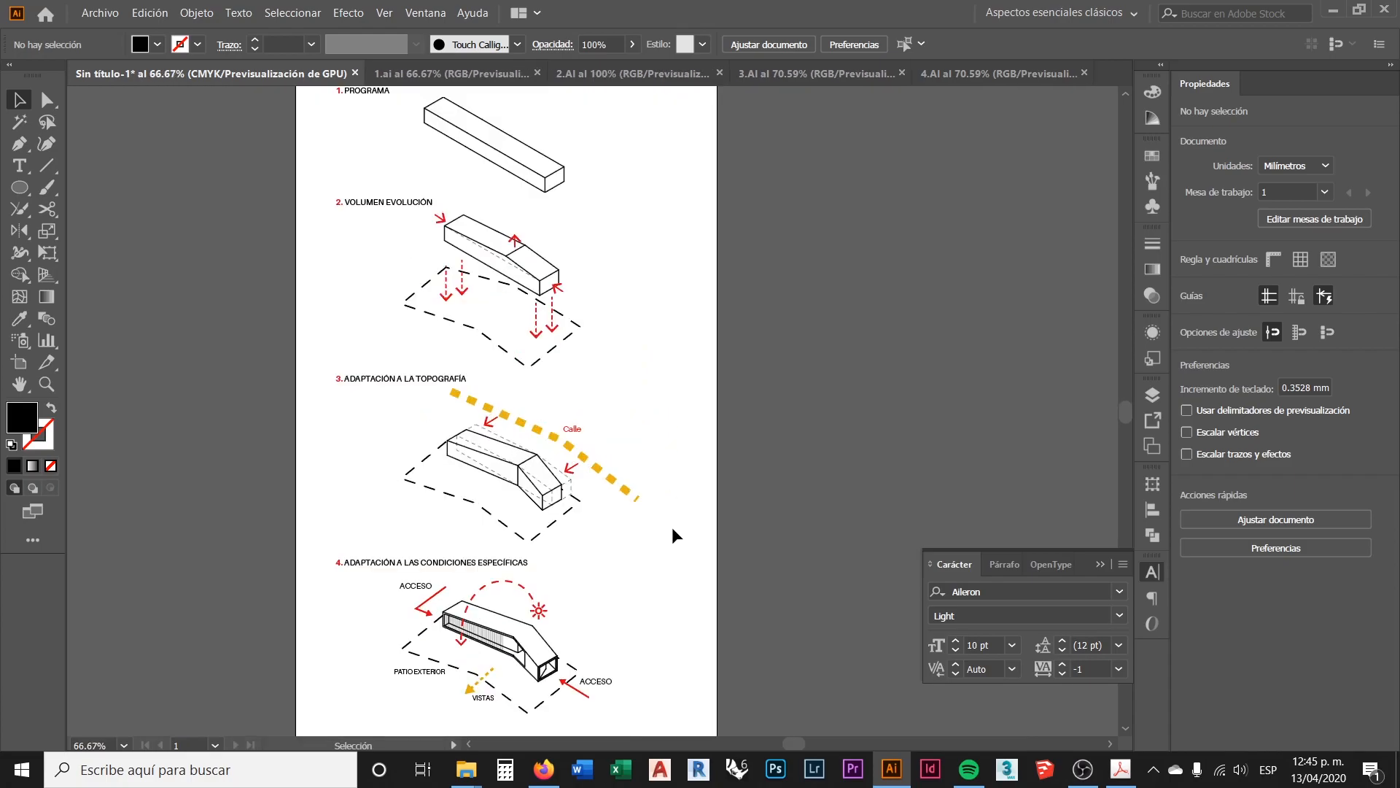
pyautogui.scroll(1, 653, 409)
pyautogui.scroll(-1, 649, 428)
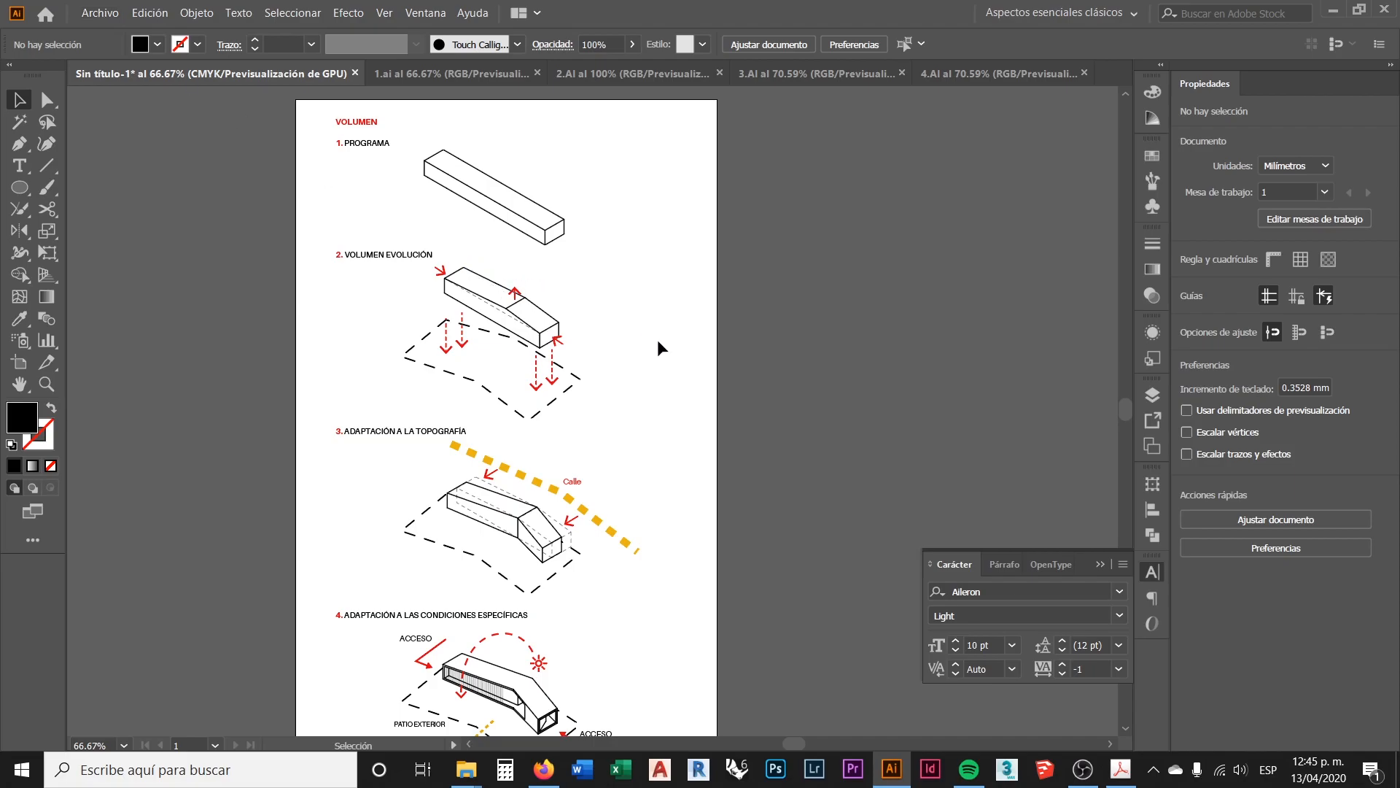
pyautogui.scroll(-1, 667, 353)
pyautogui.scroll(1, 666, 353)
pyautogui.scroll(-1, 667, 353)
pyautogui.scroll(-2, 667, 353)
pyautogui.scroll(3, 667, 353)
# Step: Try to save the document as an Adobe Illustrator (*.AI) file named "Sin título-1" in the Escritorio folder
pyautogui.click(105, 14)
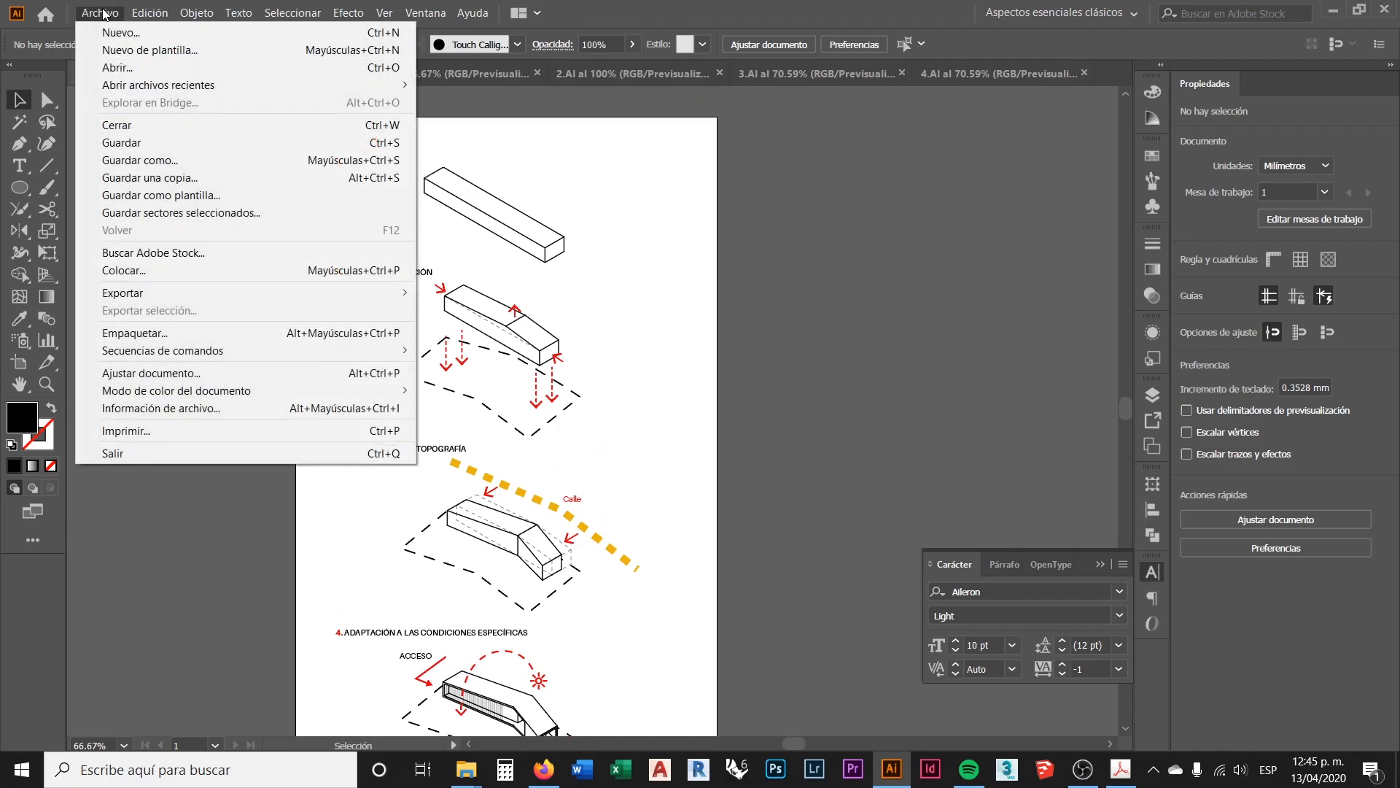
pyautogui.click(150, 166)
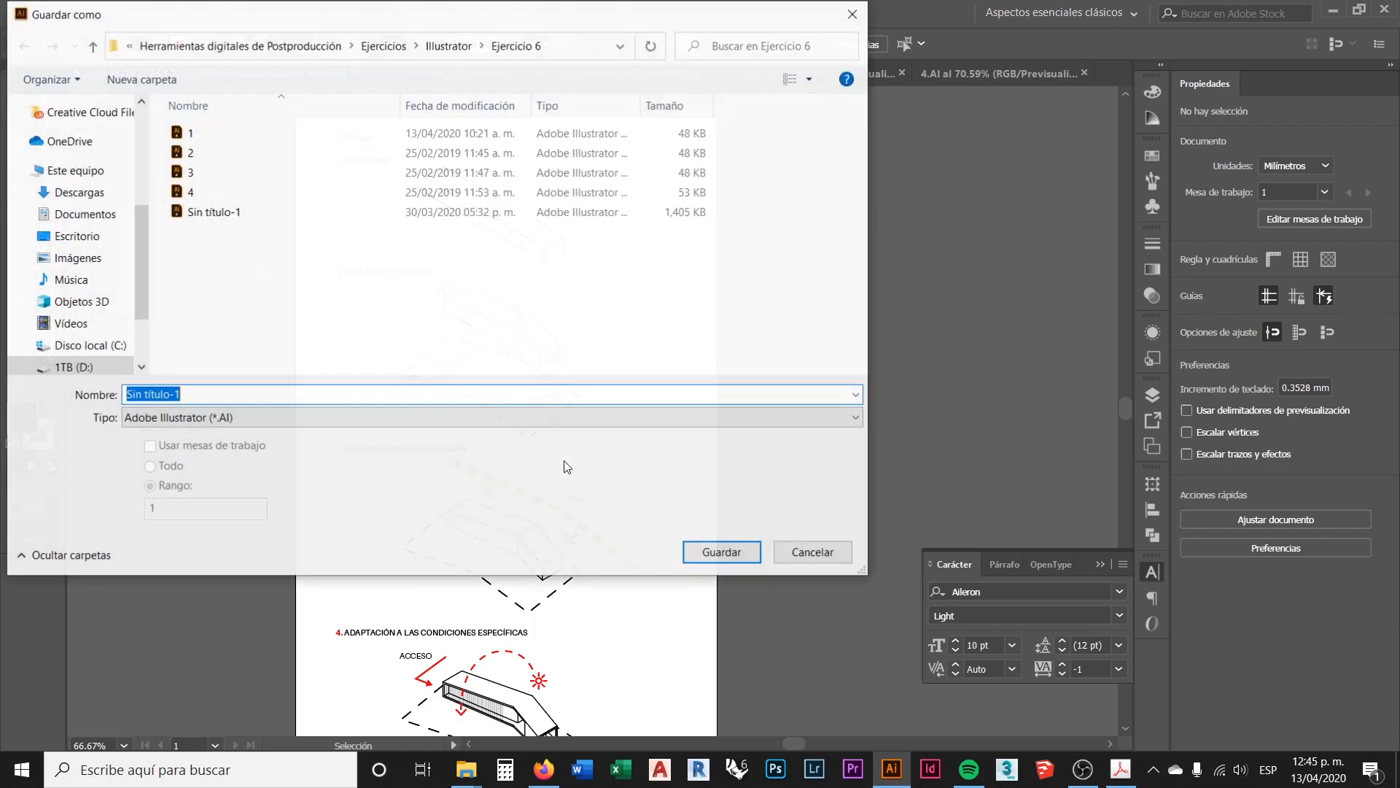
pyautogui.click(205, 417)
pyautogui.click(204, 417)
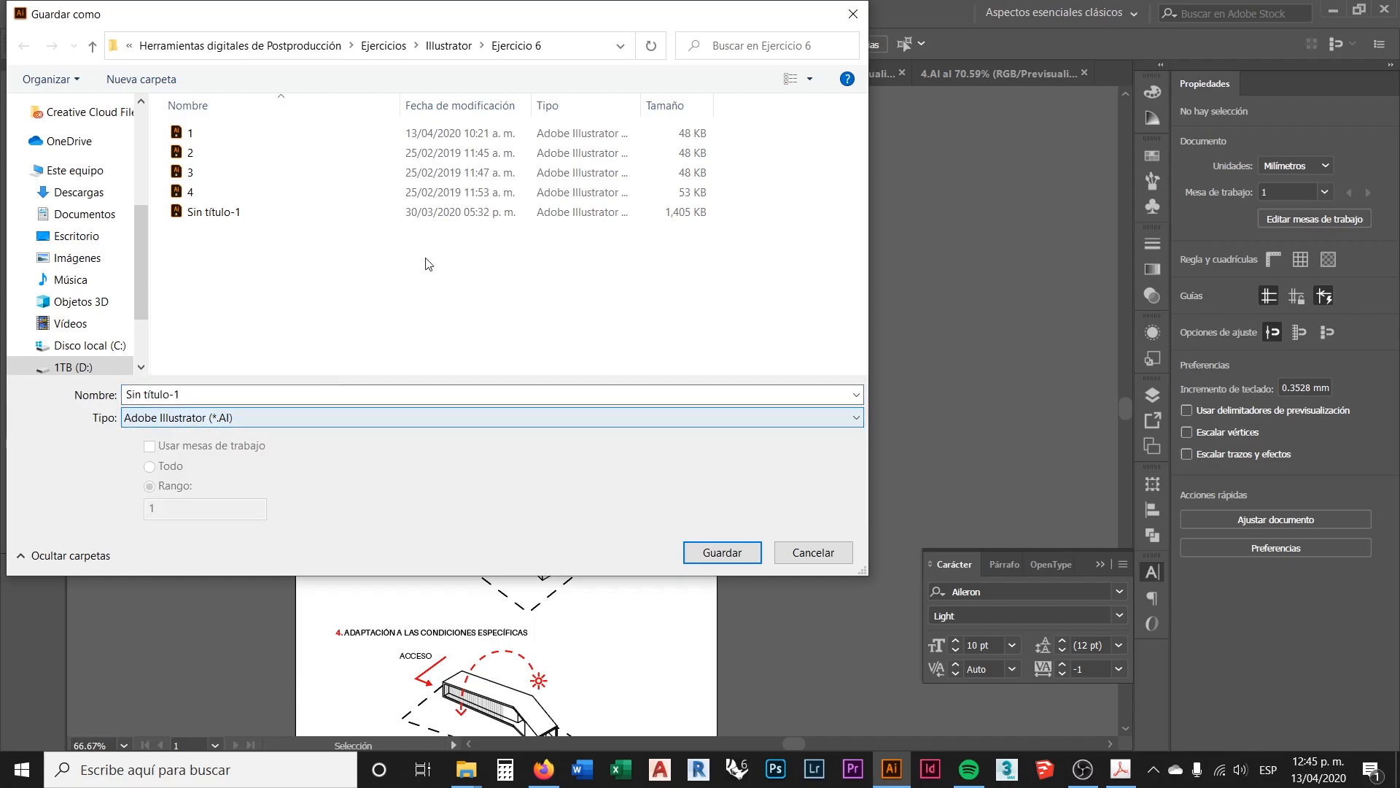
pyautogui.moveTo(526, 20); pyautogui.dragTo(705, 111)
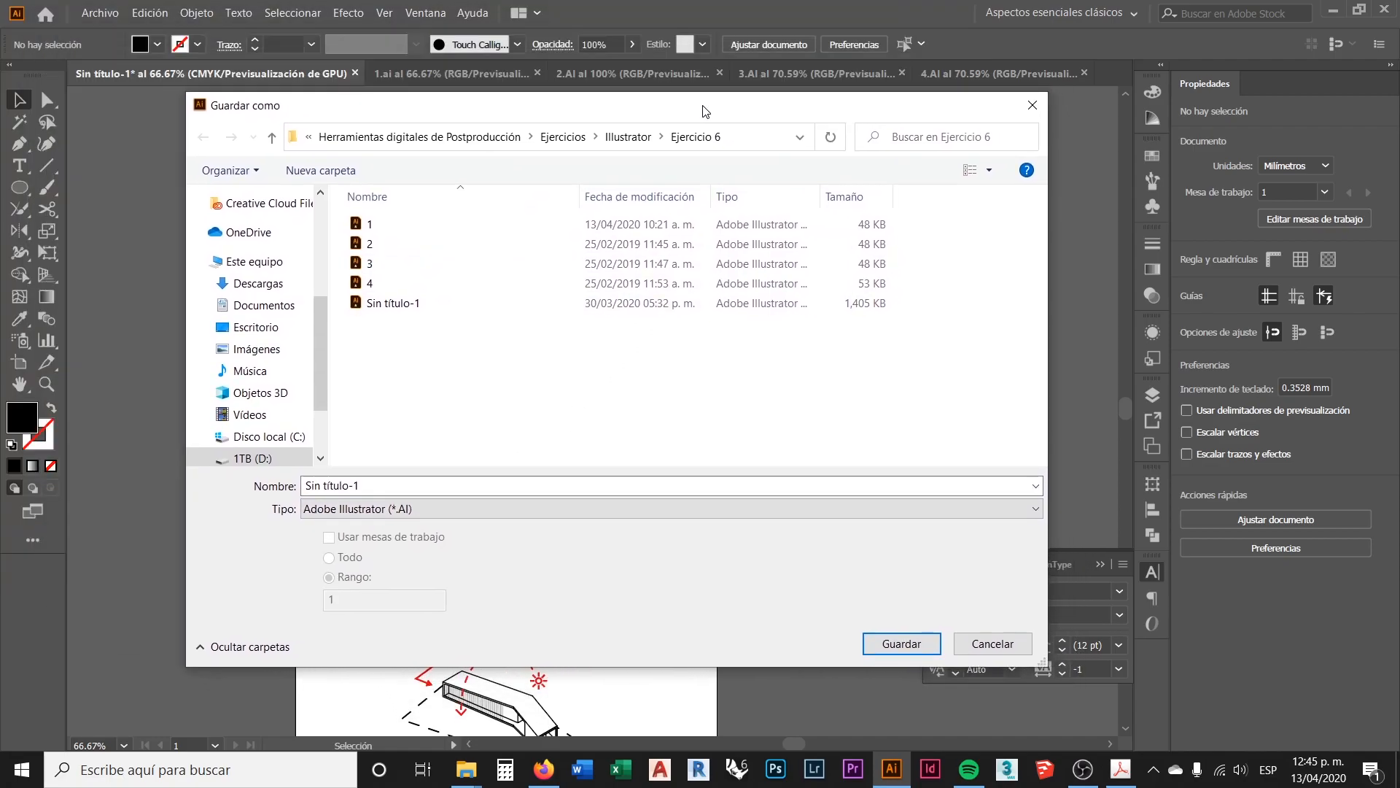
pyautogui.moveTo(897, 767)
pyautogui.click(379, 486)
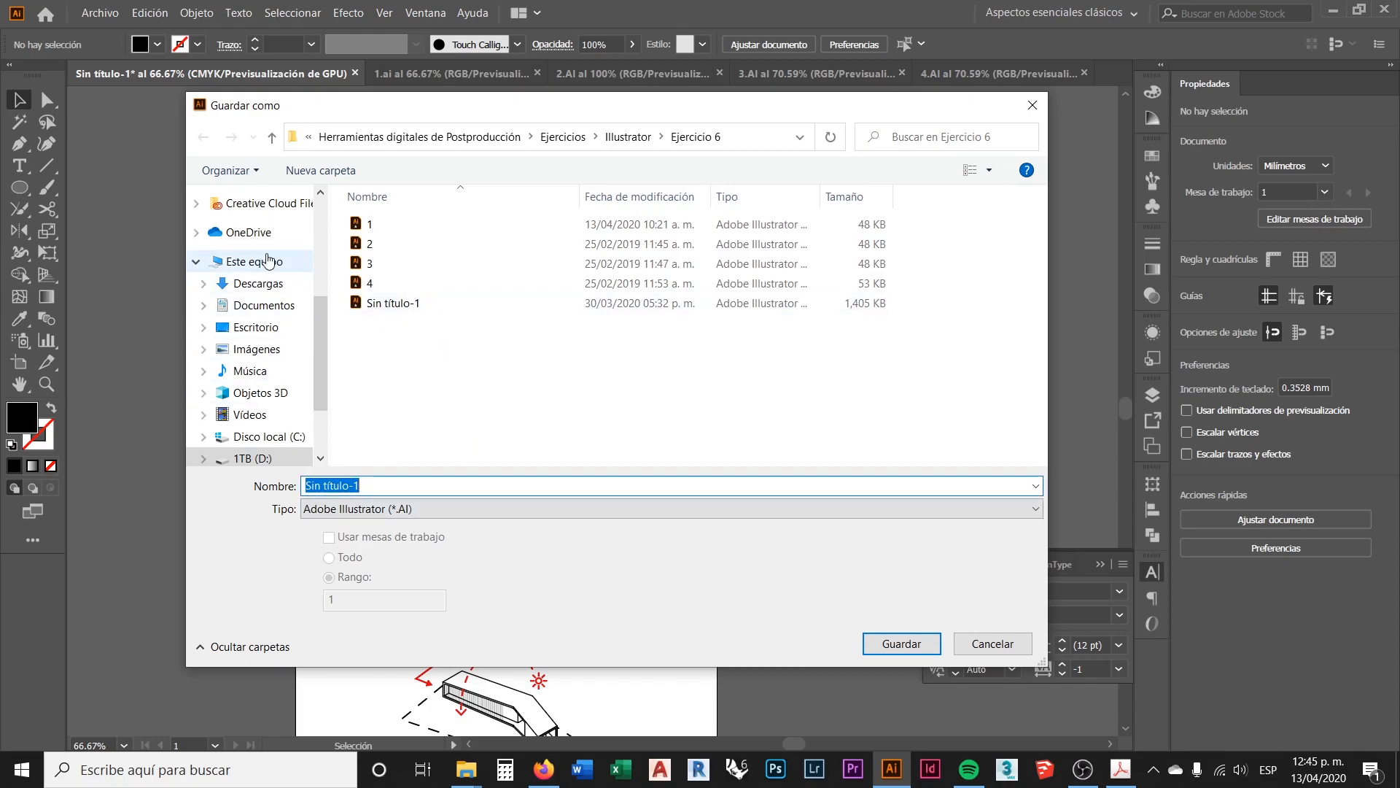
pyautogui.click(292, 327)
pyautogui.click(884, 640)
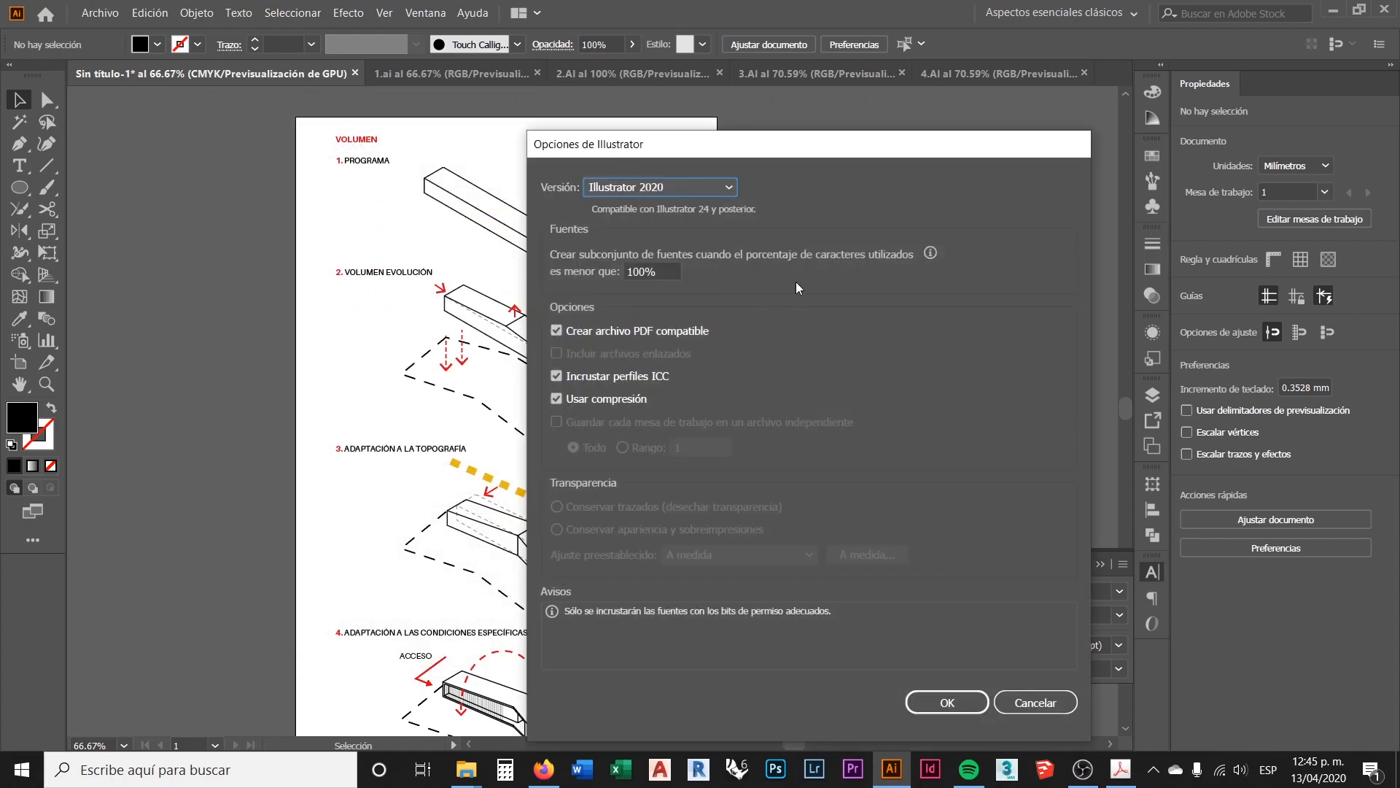
# Step: Examine the Illustrator versions offered in the save options, keep Illustrator 2020 and cancel the save
pyautogui.moveTo(782, 148); pyautogui.dragTo(590, 93)
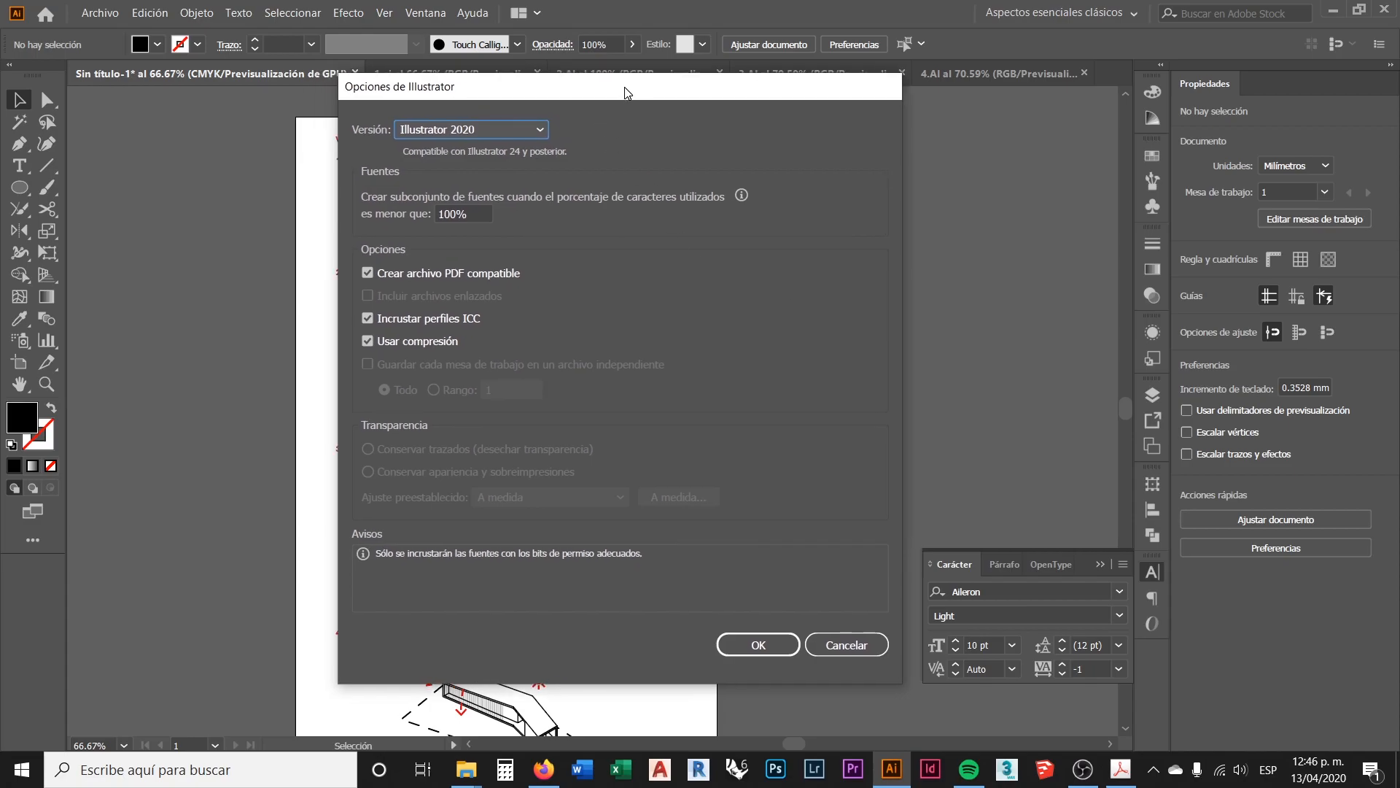
pyautogui.moveTo(622, 88); pyautogui.dragTo(605, 91)
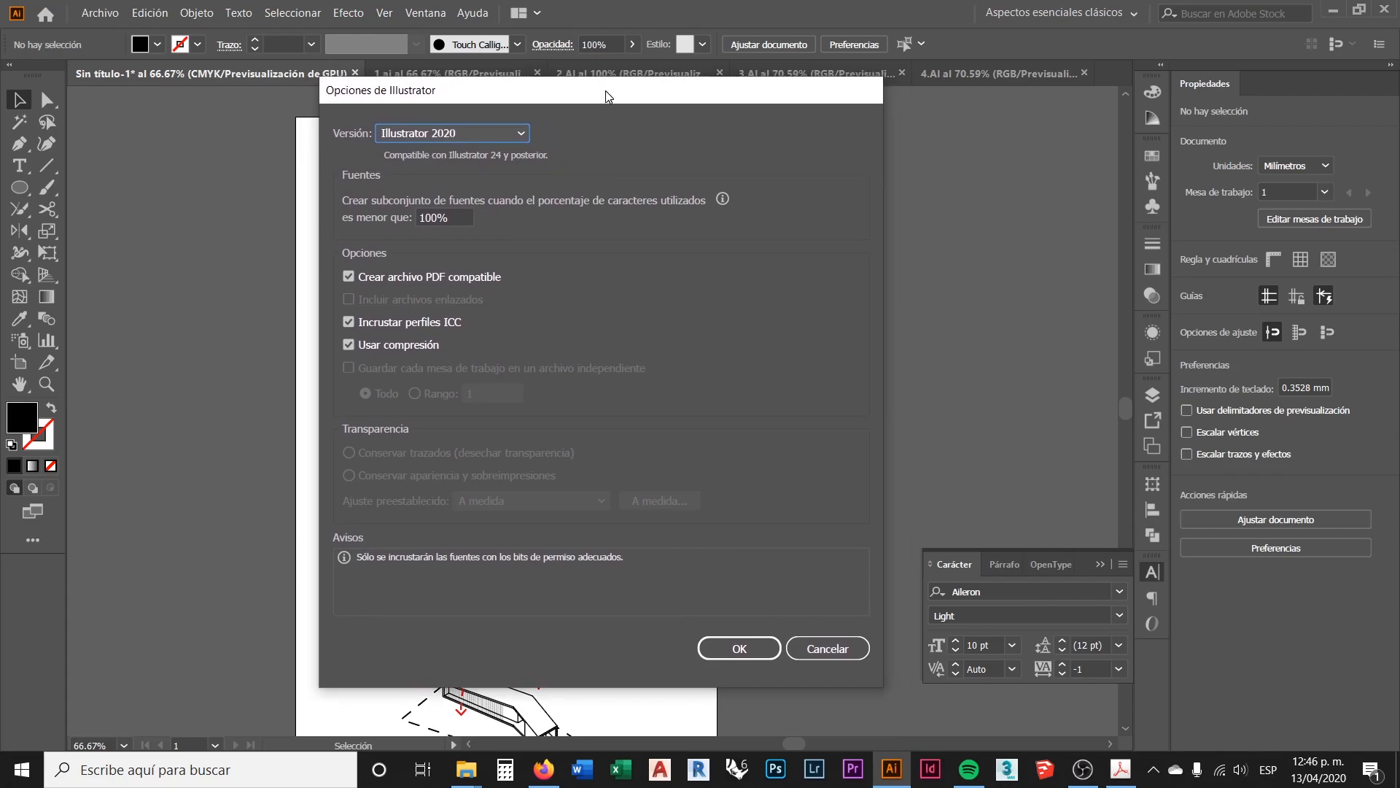
pyautogui.click(521, 134)
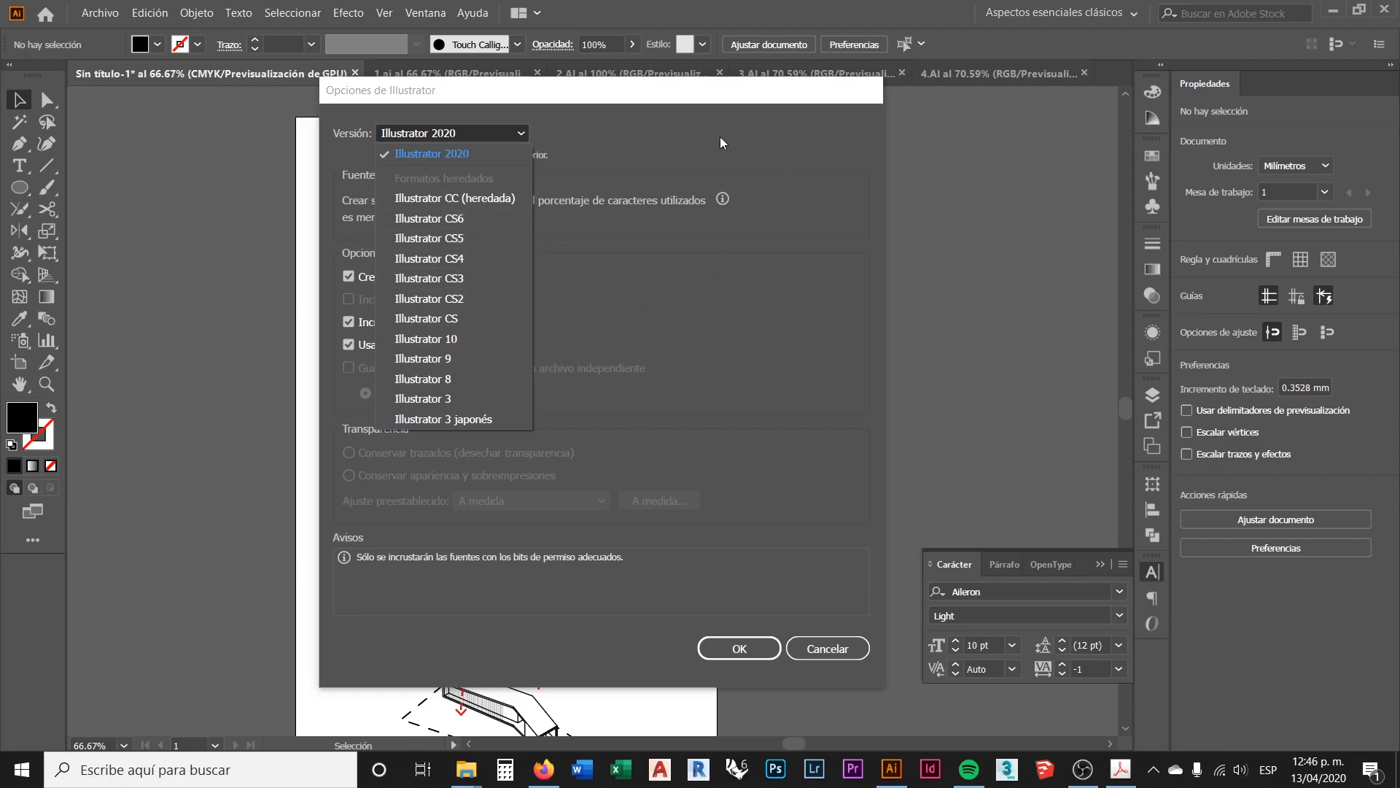
pyautogui.click(628, 133)
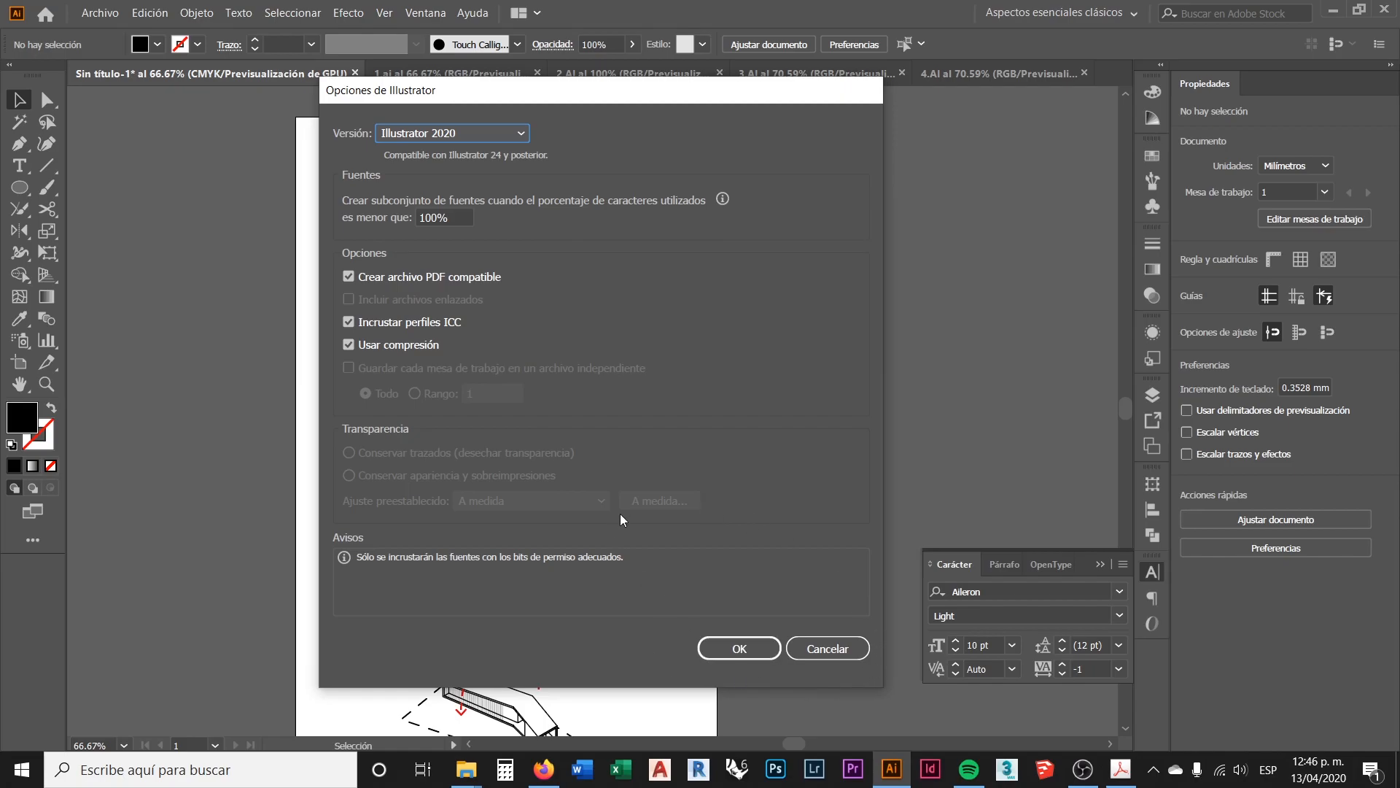
pyautogui.click(827, 647)
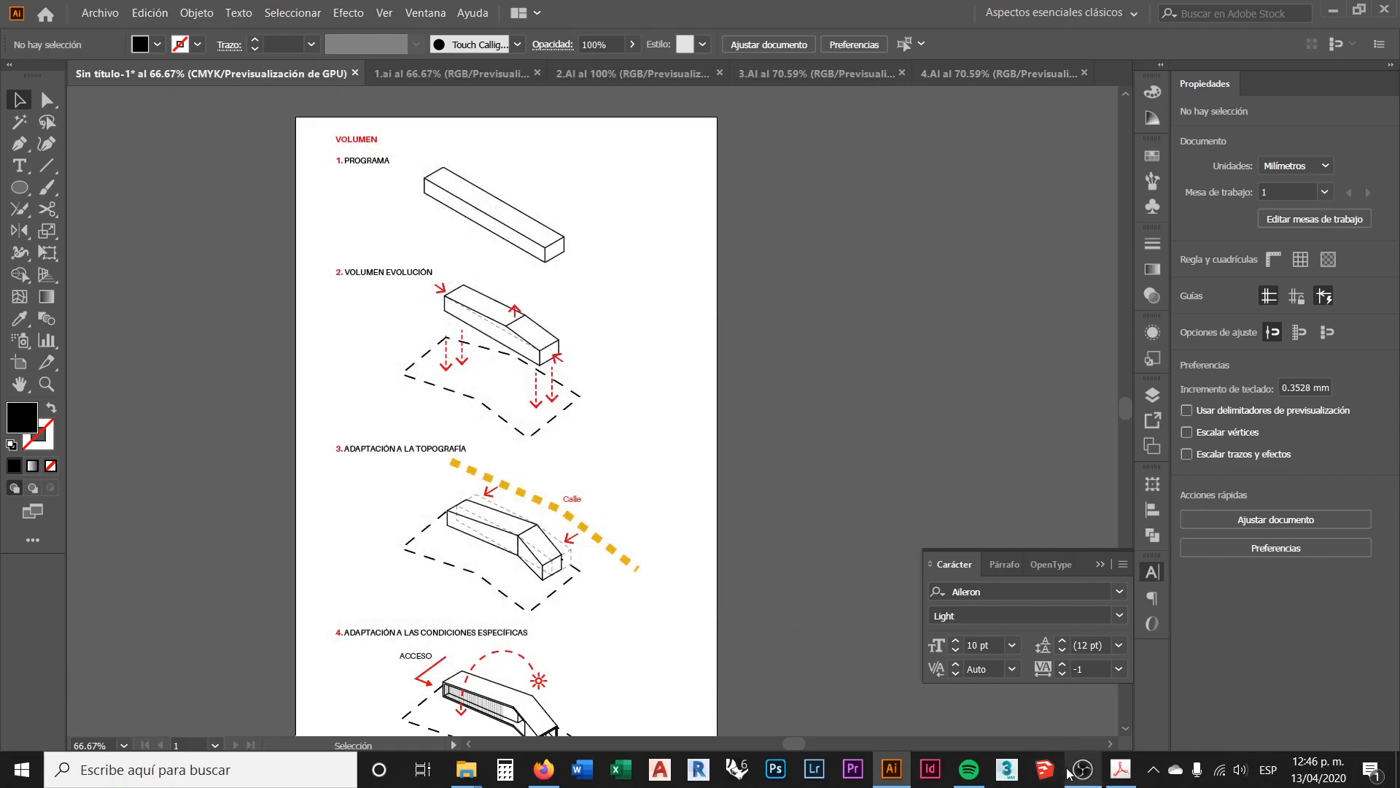